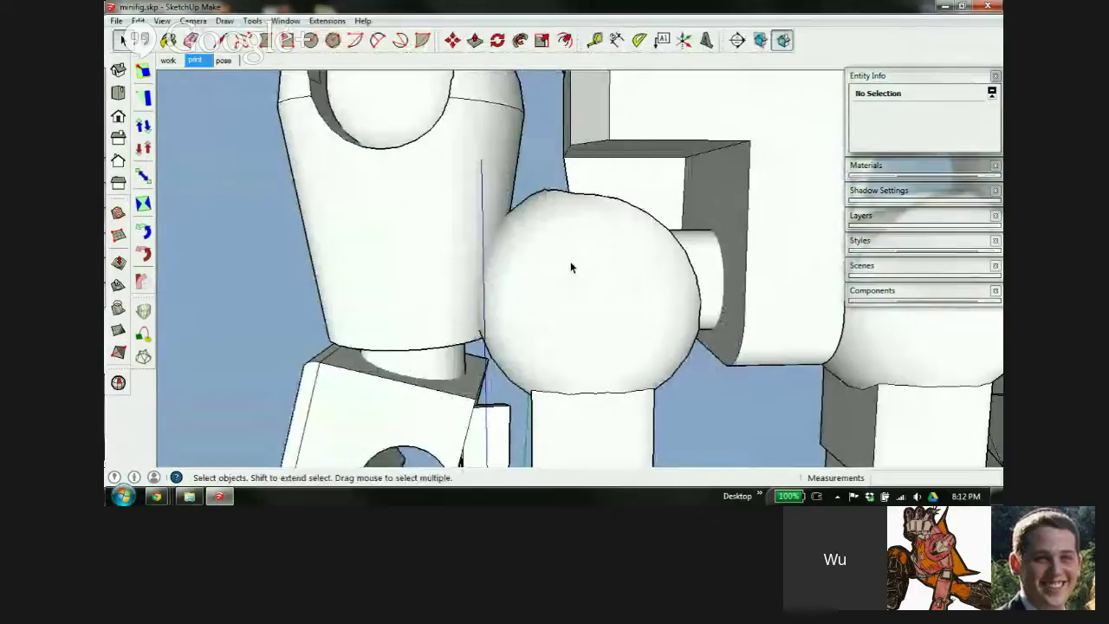
# Switch to the 'work' scene and orbit slightly around the minifigure
pyautogui.scroll(-6, 509, 284)
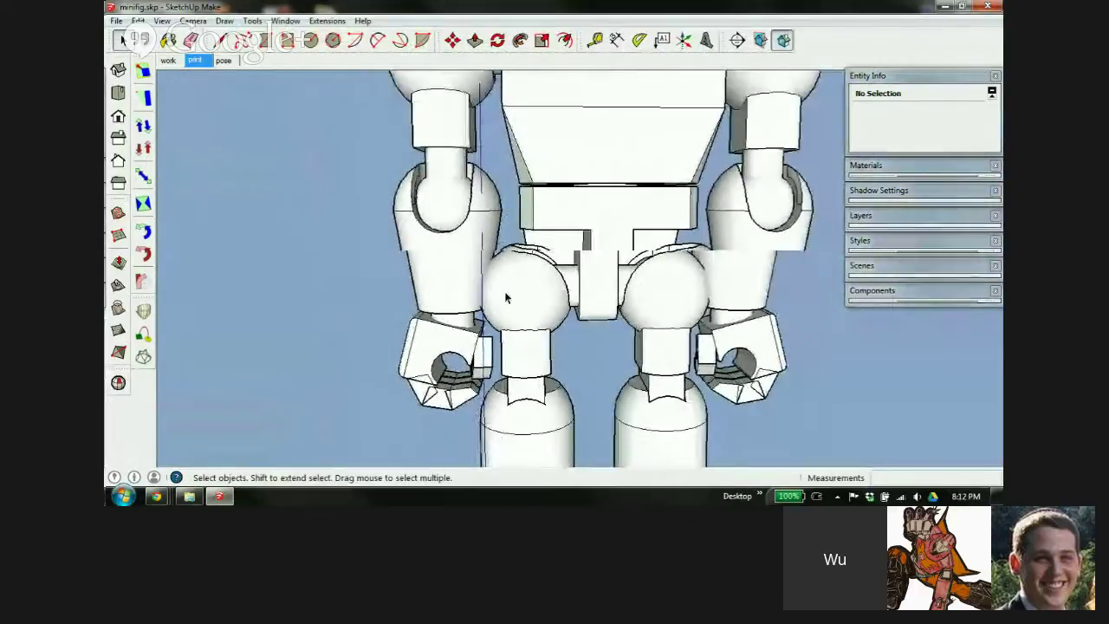
pyautogui.scroll(-1, 536, 302)
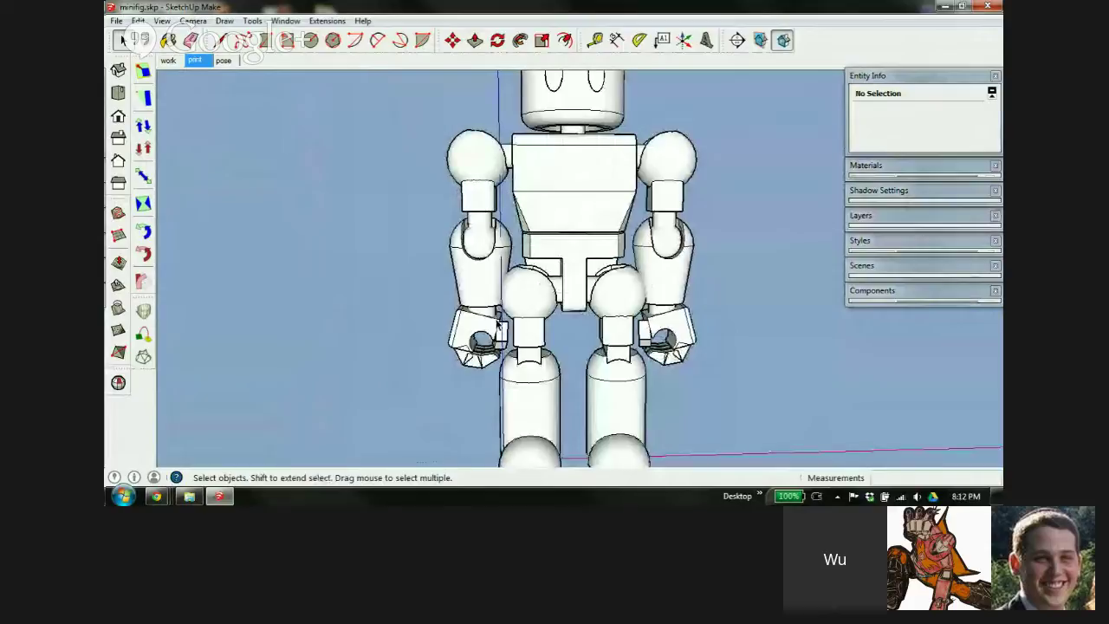
pyautogui.click(168, 60)
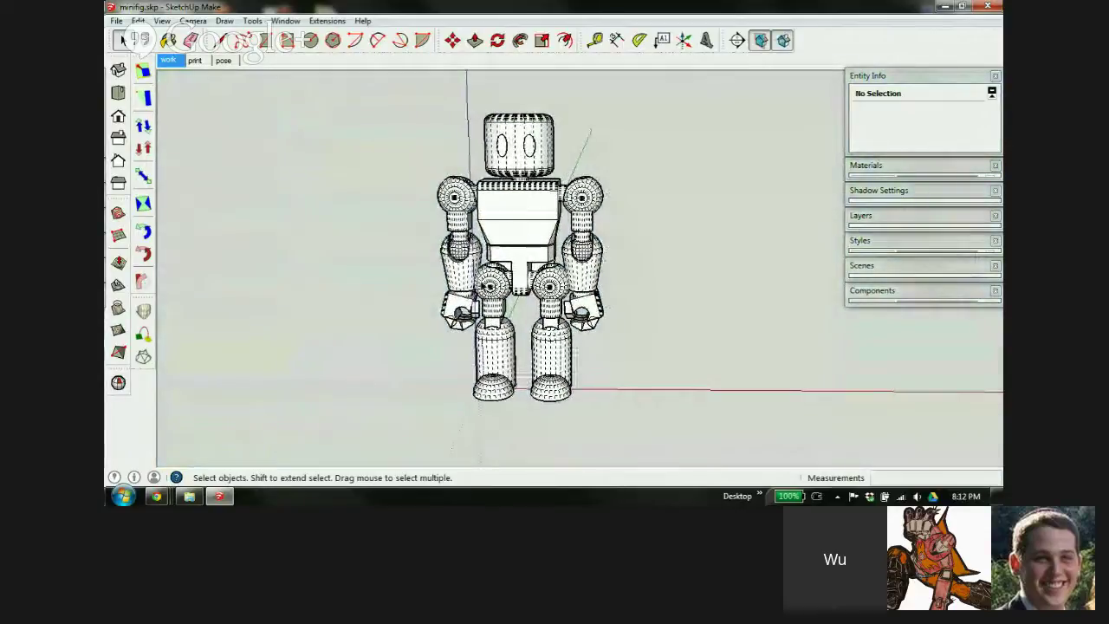
pyautogui.scroll(3, 469, 276)
pyautogui.scroll(1, 469, 275)
pyautogui.moveTo(470, 290); pyautogui.dragTo(521, 270, button='middle')
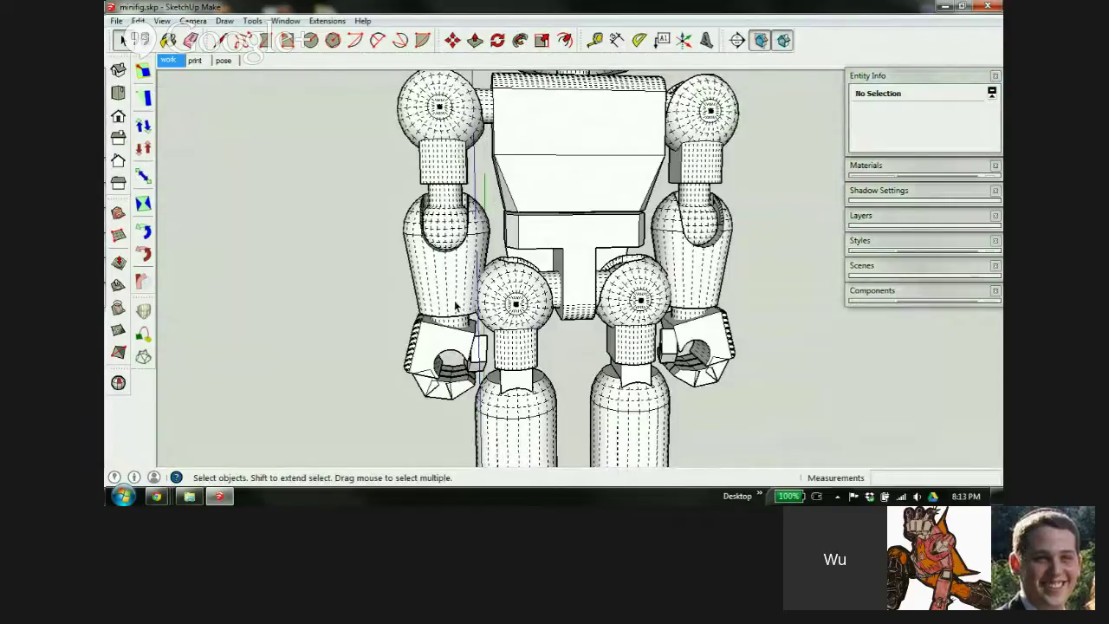
# Turn off Hidden Geometry with Shift+H so the robot shows smooth surfaces
pyautogui.hotkey('shift', 'h')
pyautogui.moveTo(512, 309); pyautogui.dragTo(545, 318, button='middle')
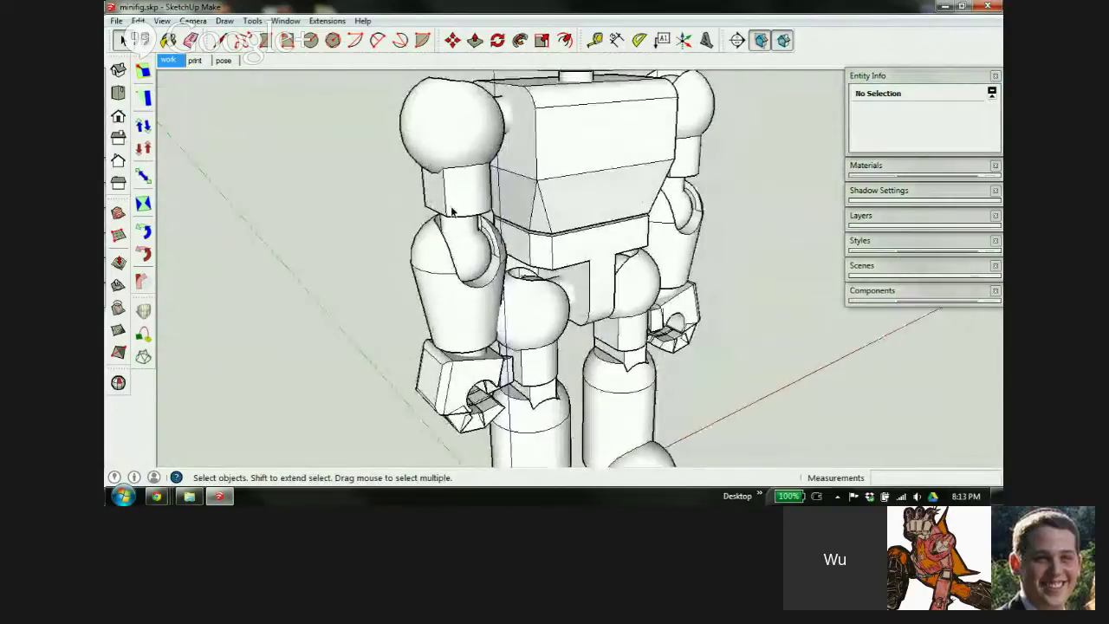
pyautogui.scroll(-5, 459, 201)
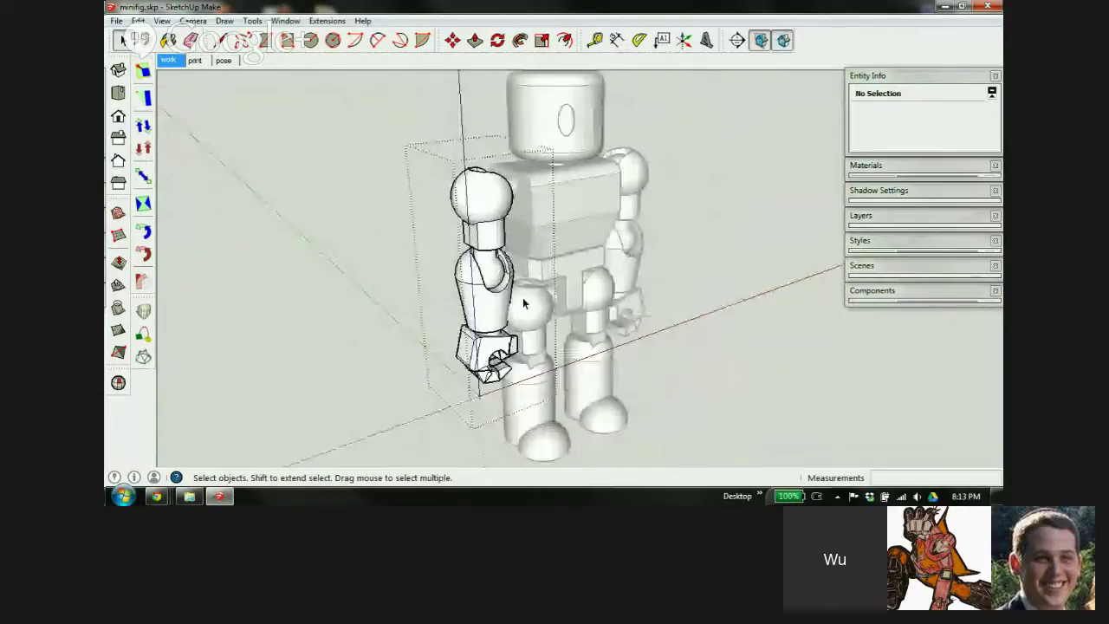
pyautogui.click(379, 217)
pyautogui.click(465, 238)
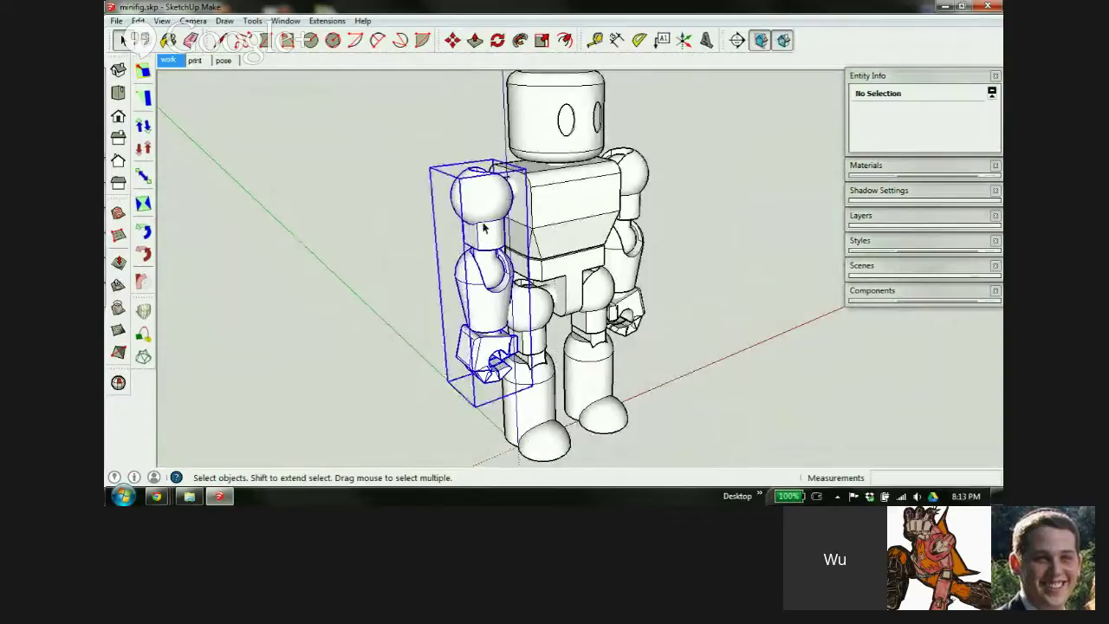
pyautogui.moveTo(465, 238); pyautogui.dragTo(442, 263, button='middle')
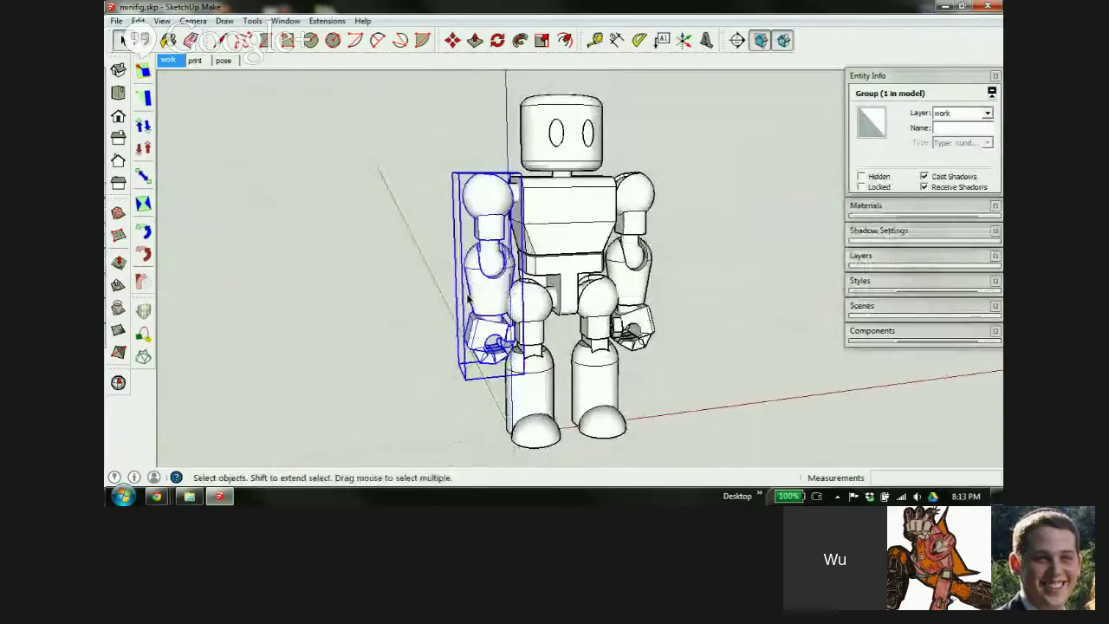
pyautogui.press('m')
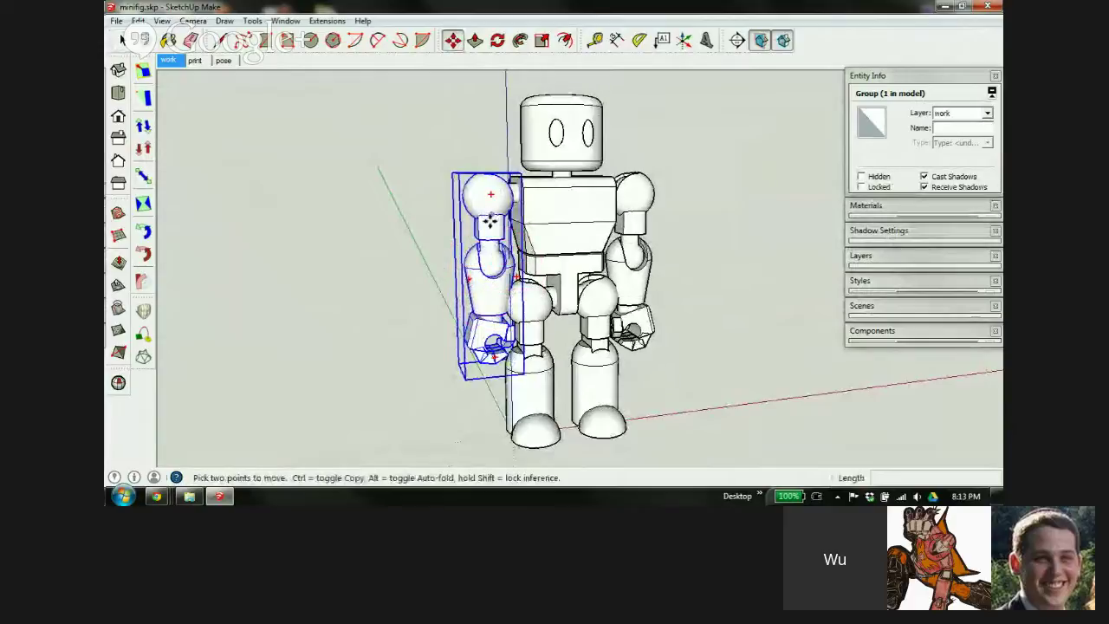
pyautogui.press('q')
pyautogui.moveTo(485, 276); pyautogui.dragTo(485, 260, button='middle')
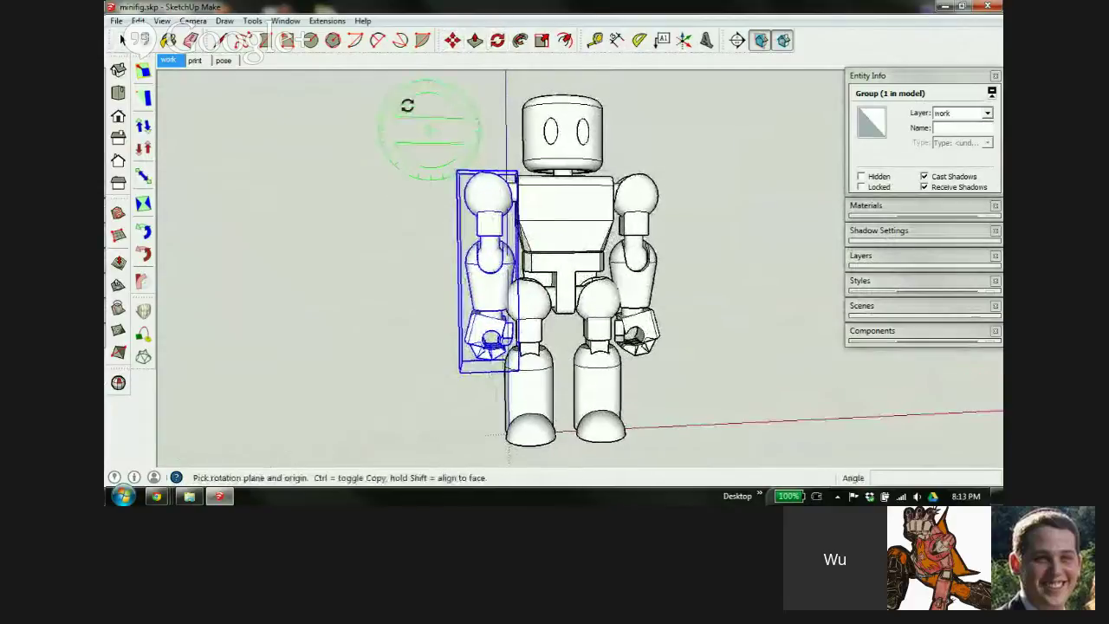
pyautogui.click(490, 195)
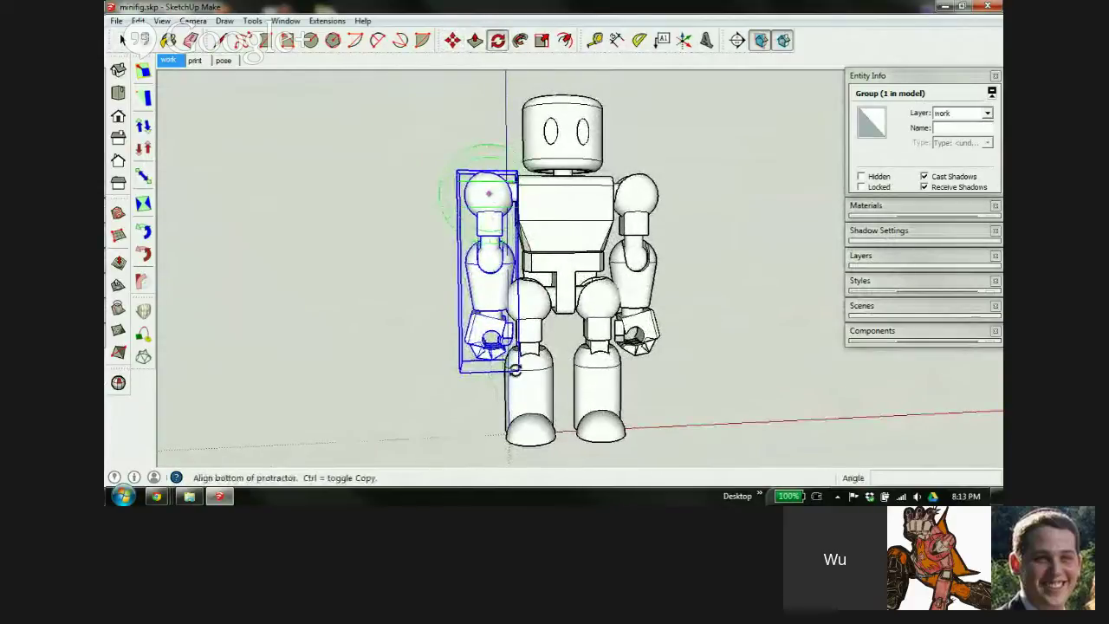
pyautogui.click(493, 411)
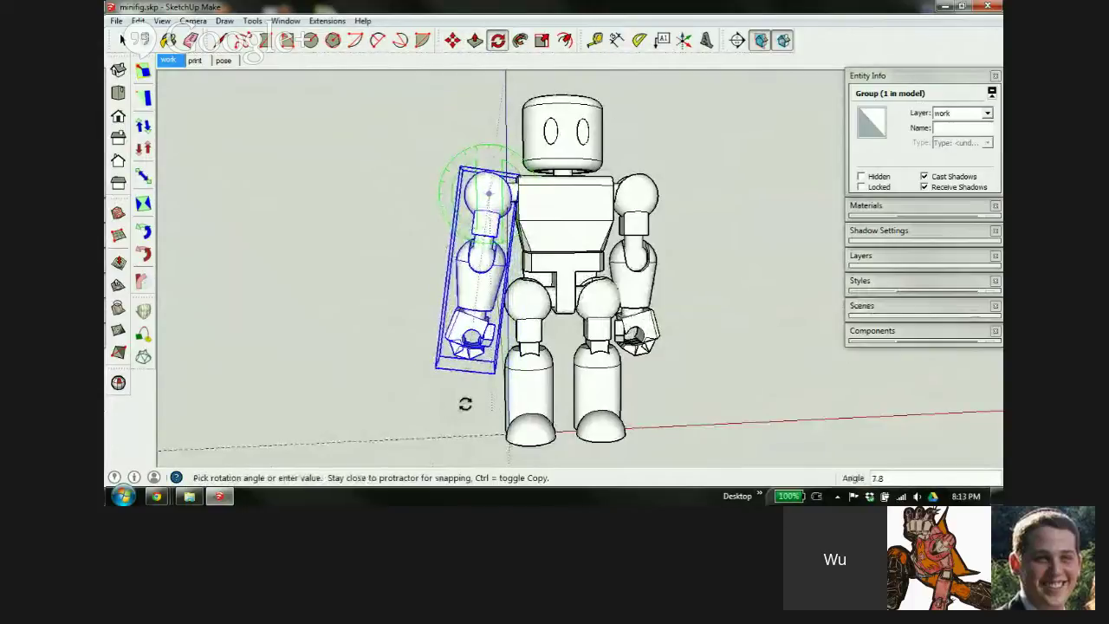
pyautogui.press('Escape')
pyautogui.press('space')
pyautogui.doubleClick(480, 312)
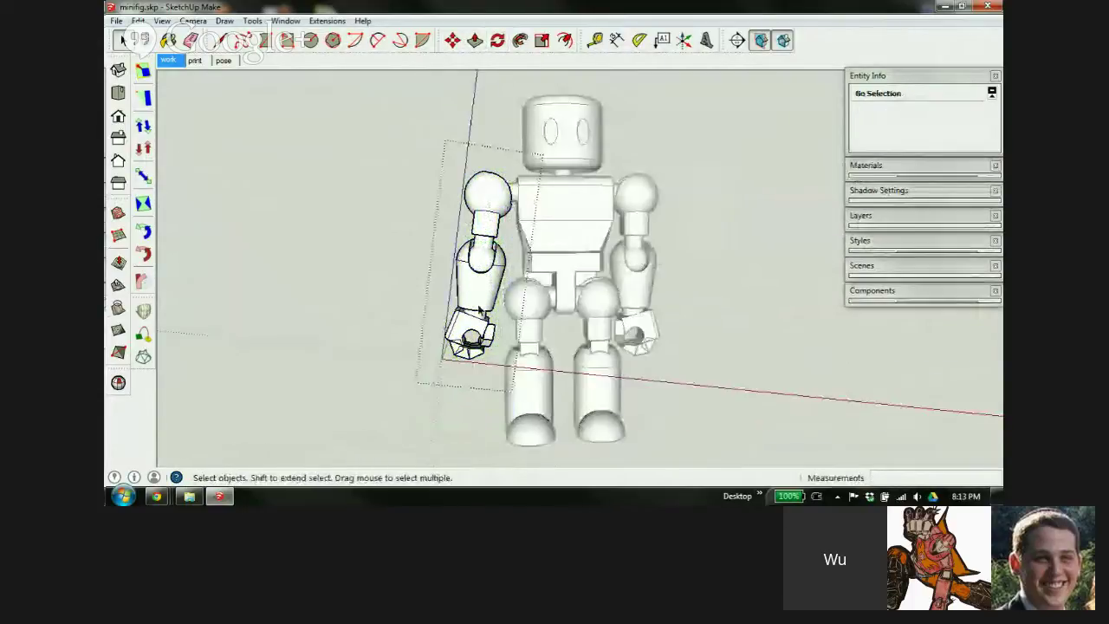
pyautogui.moveTo(475, 329); pyautogui.dragTo(471, 347, button='middle')
pyautogui.scroll(5, 471, 347)
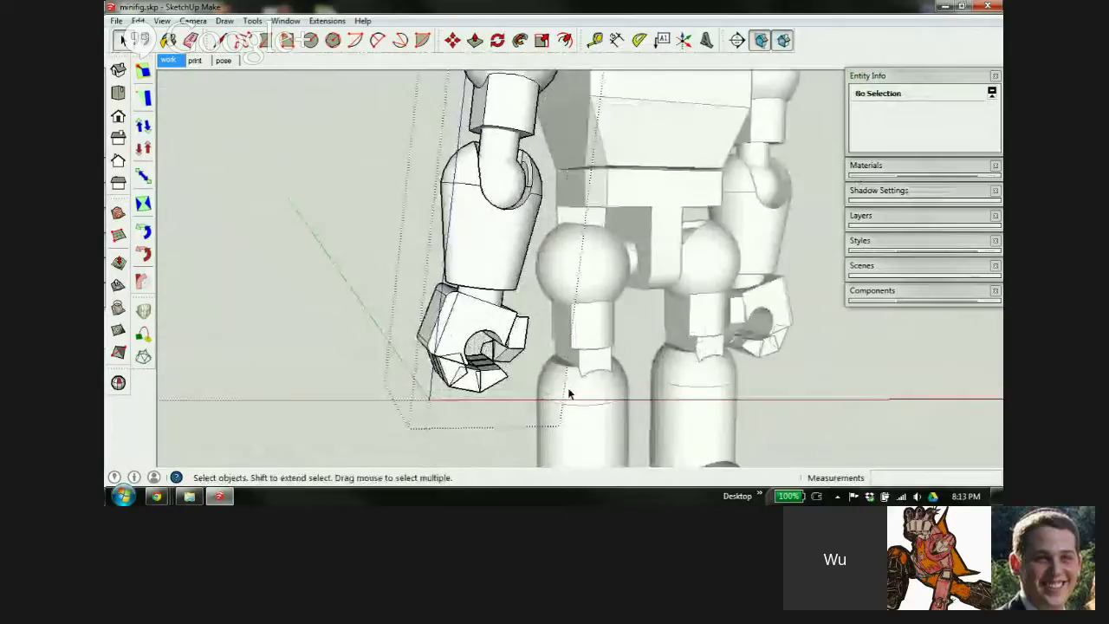
pyautogui.scroll(-6, 469, 277)
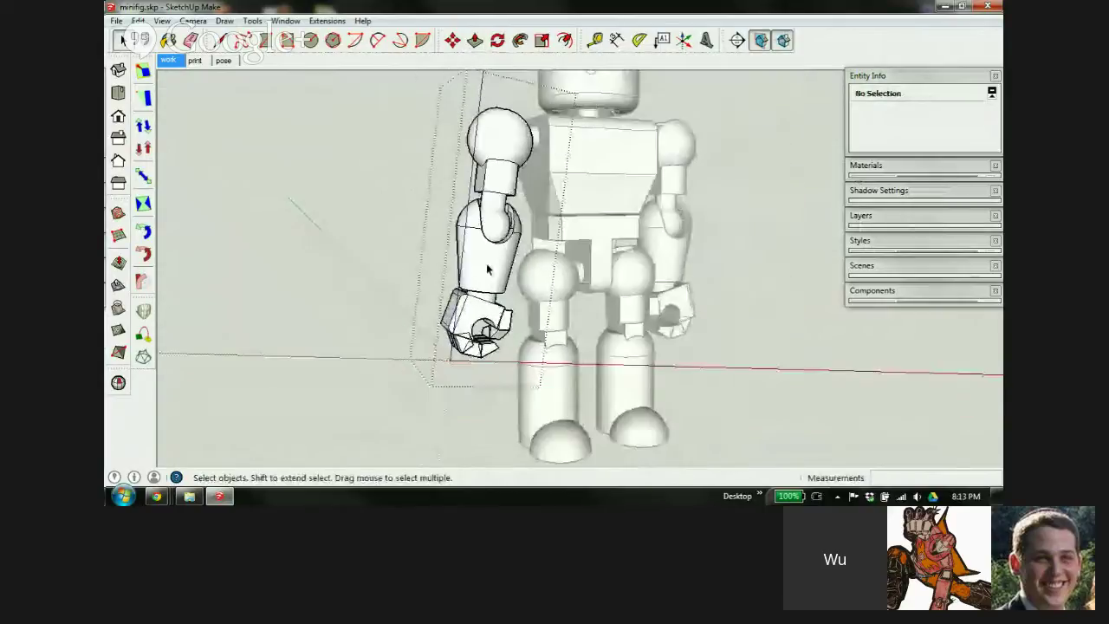
pyautogui.moveTo(468, 278)
pyautogui.mouseDown(button='middle')
pyautogui.moveTo(416, 208)
pyautogui.moveTo(495, 369)
pyautogui.mouseUp(button='middle')
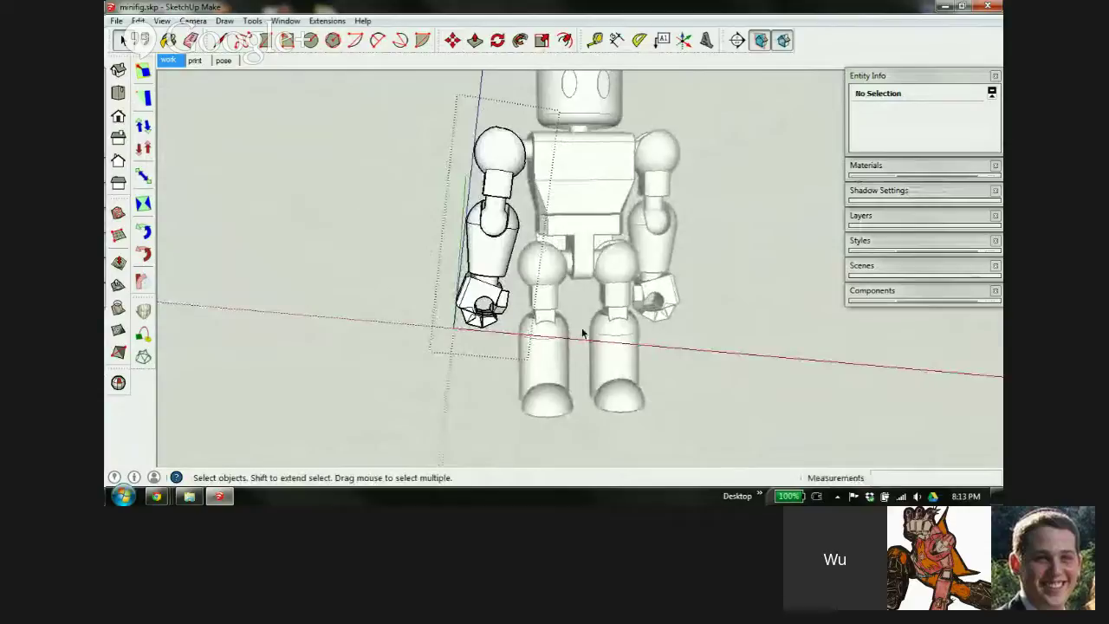
pyautogui.click(410, 344)
pyautogui.hotkey('ctrl', 'z')
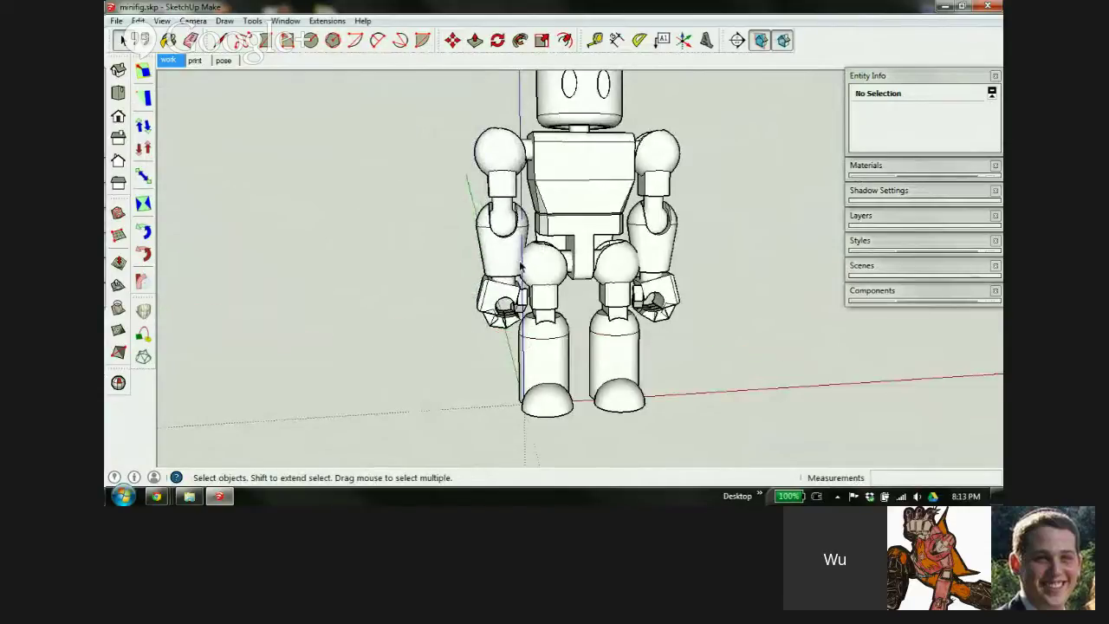
pyautogui.scroll(3, 546, 270)
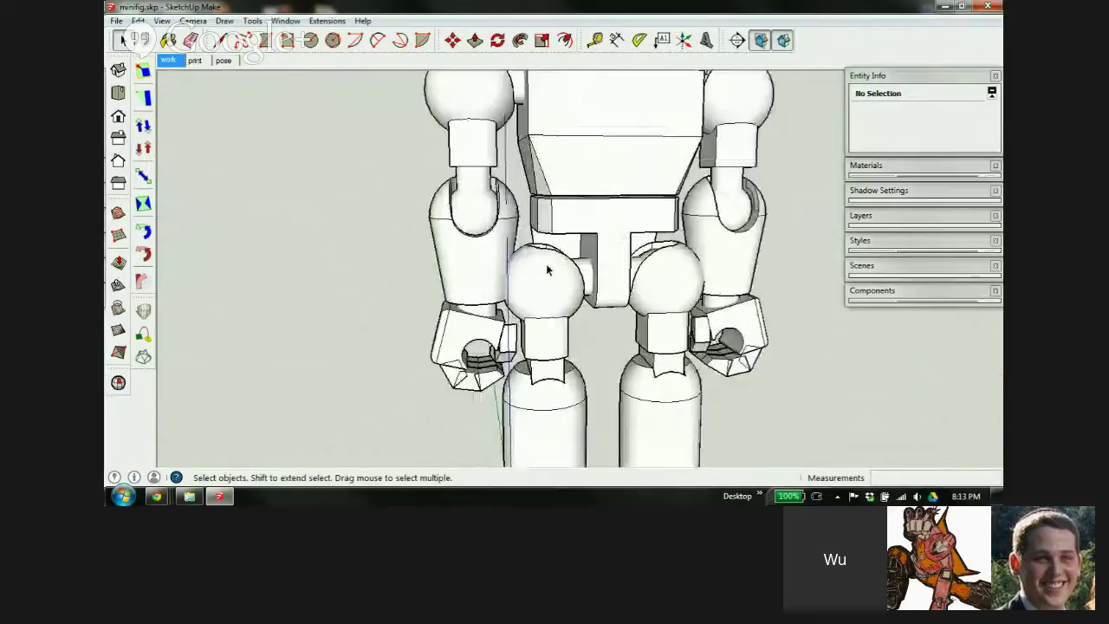
pyautogui.moveTo(516, 277); pyautogui.dragTo(486, 312, button='middle')
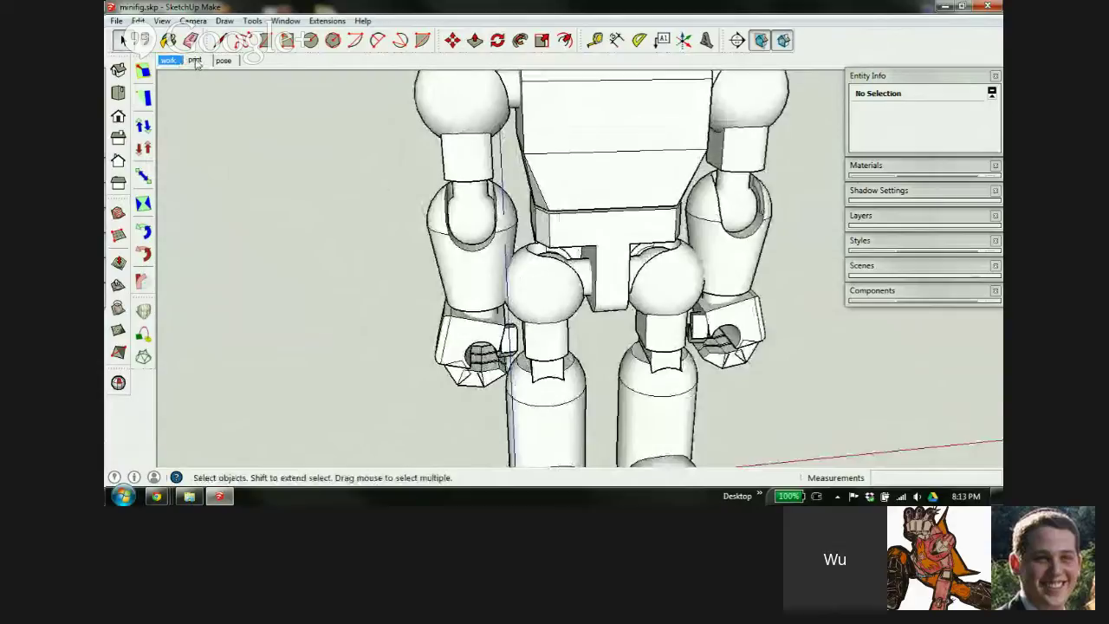
# Switch to the 'print' scene and delete the right arm and right leg
pyautogui.click(196, 61)
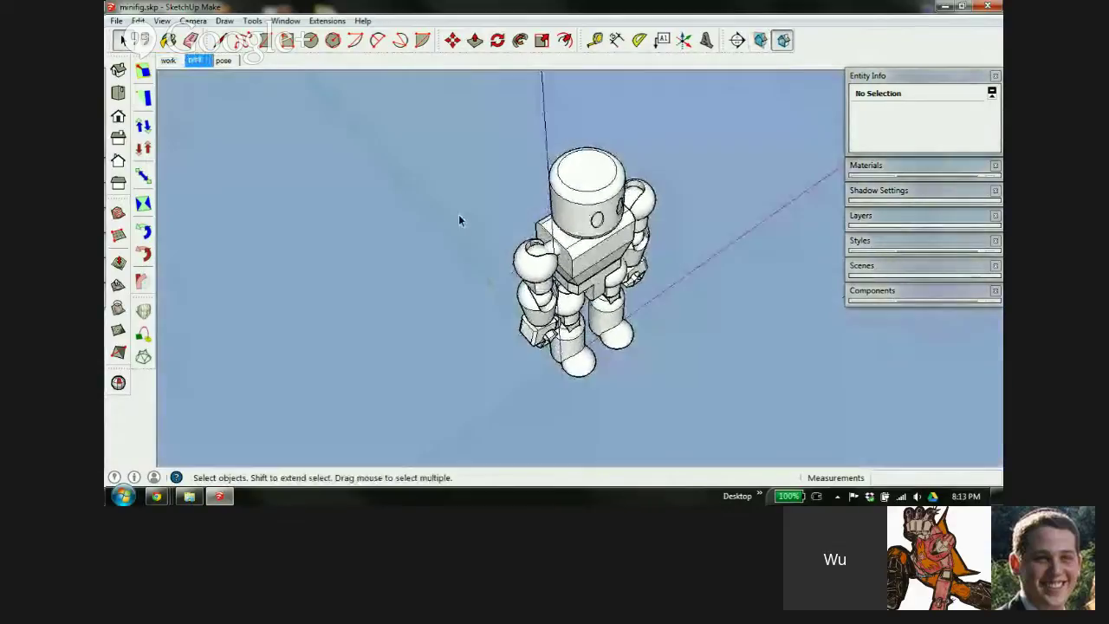
pyautogui.moveTo(461, 209); pyautogui.dragTo(803, 307, button='middle')
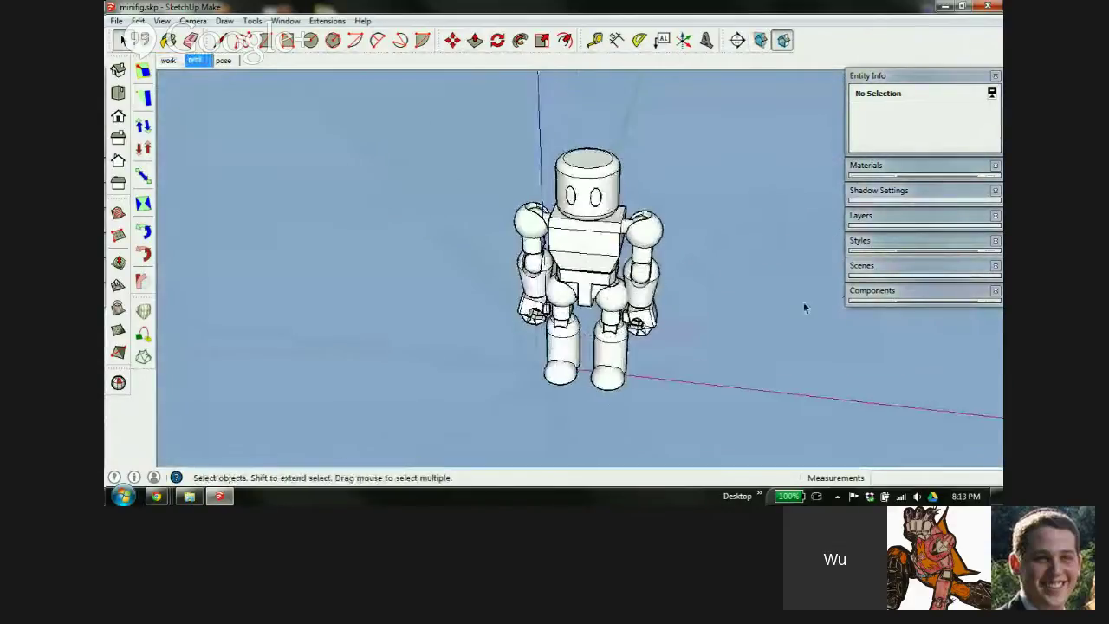
pyautogui.click(643, 267)
pyautogui.press('Delete')
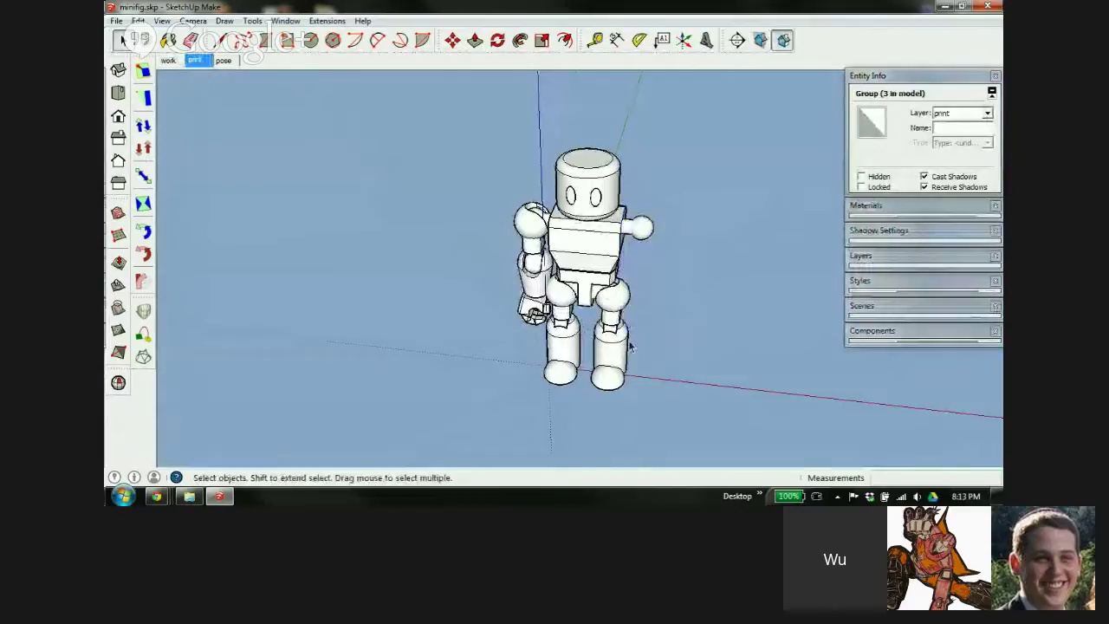
pyautogui.click(626, 347)
pyautogui.press('Delete')
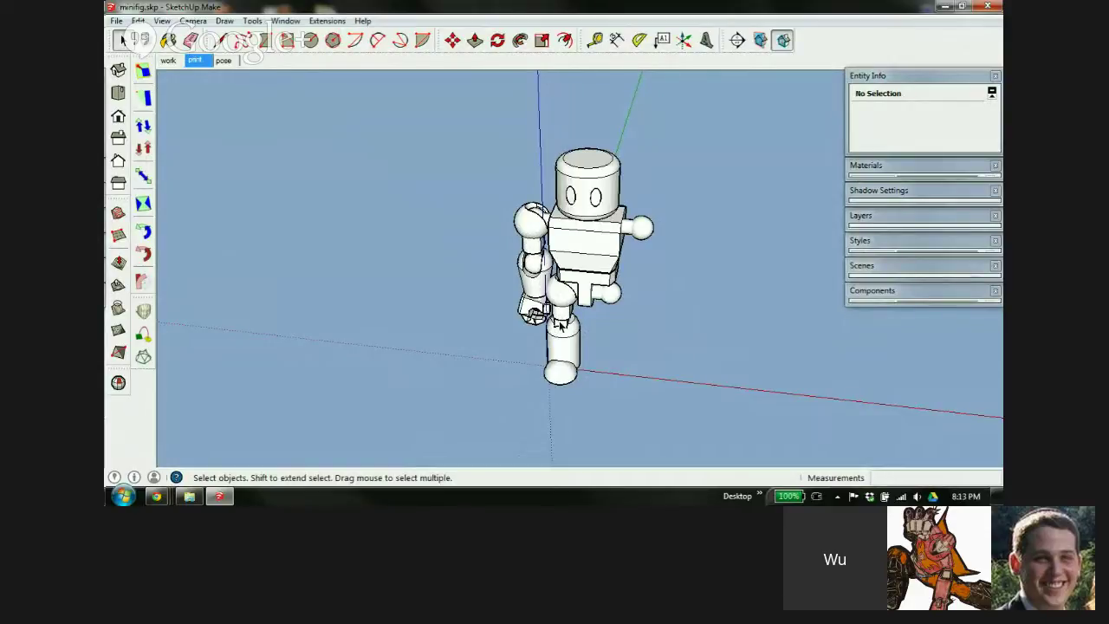
# Pick up the robot's head with the Move tool
pyautogui.moveTo(561, 320); pyautogui.dragTo(703, 279, button='middle')
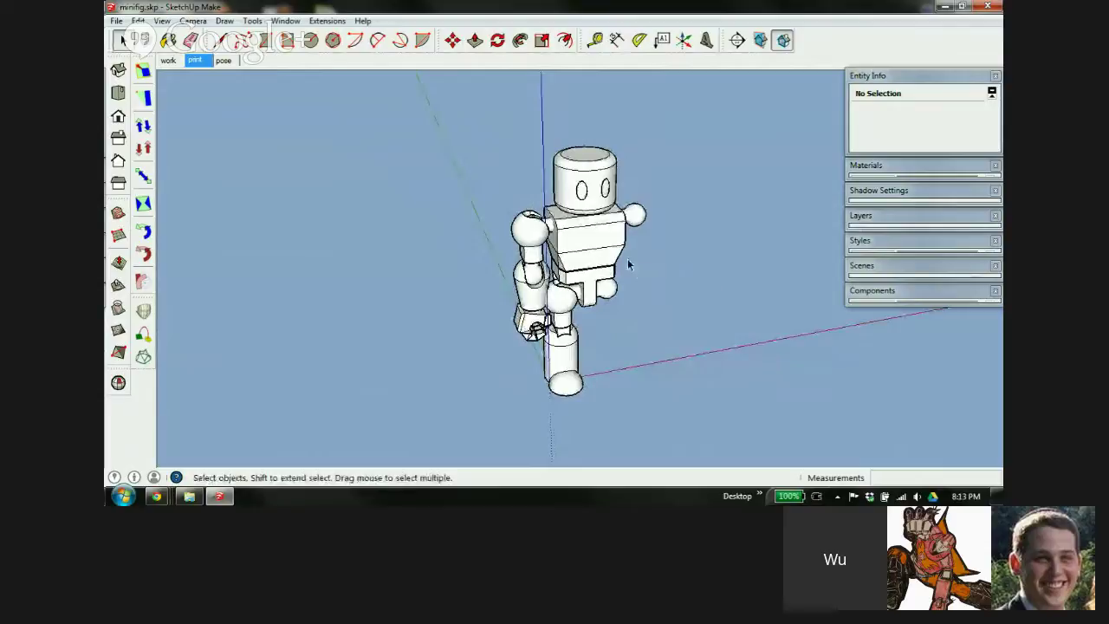
pyautogui.press('m')
pyautogui.click(592, 190)
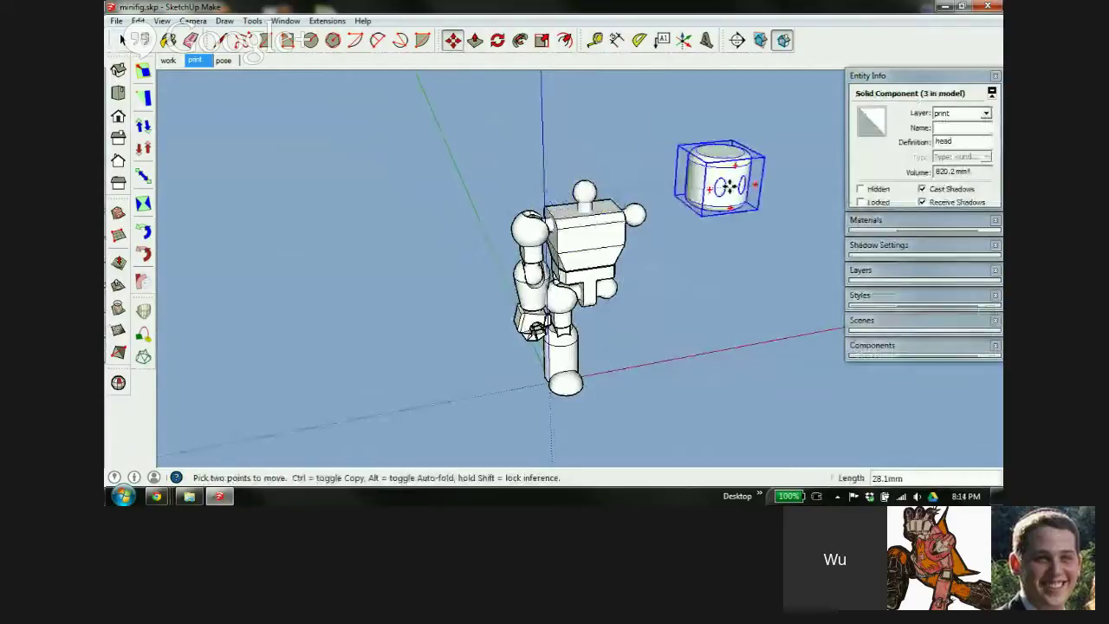
# Place the head at the upper right, the torso under it and the pelvis beside
pyautogui.click(753, 169)
pyautogui.click(593, 247)
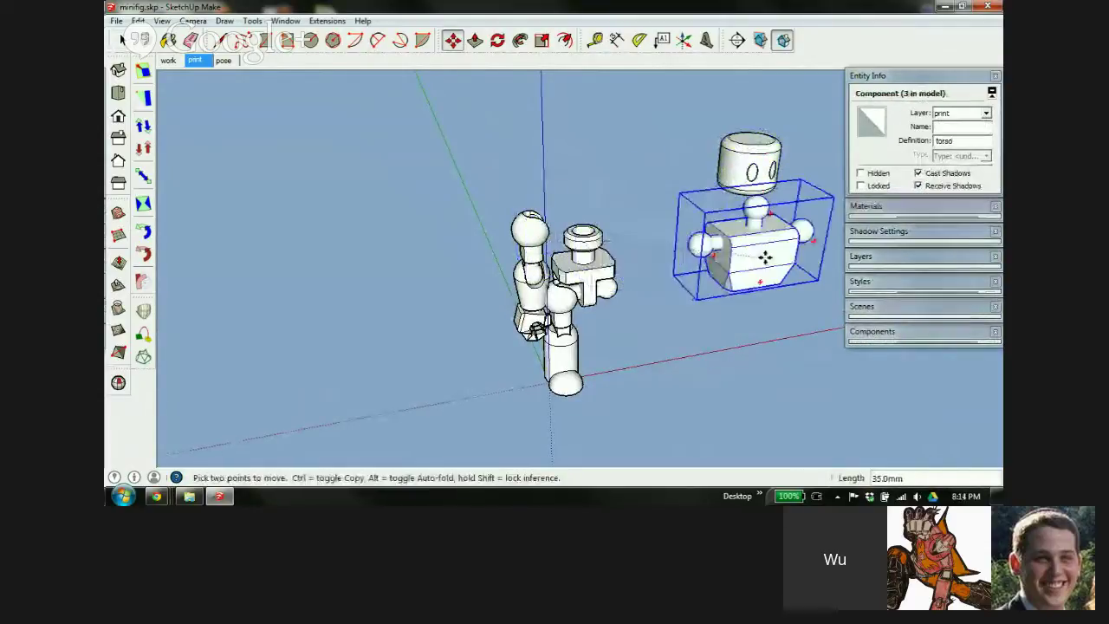
pyautogui.click(765, 256)
pyautogui.click(598, 286)
pyautogui.click(680, 299)
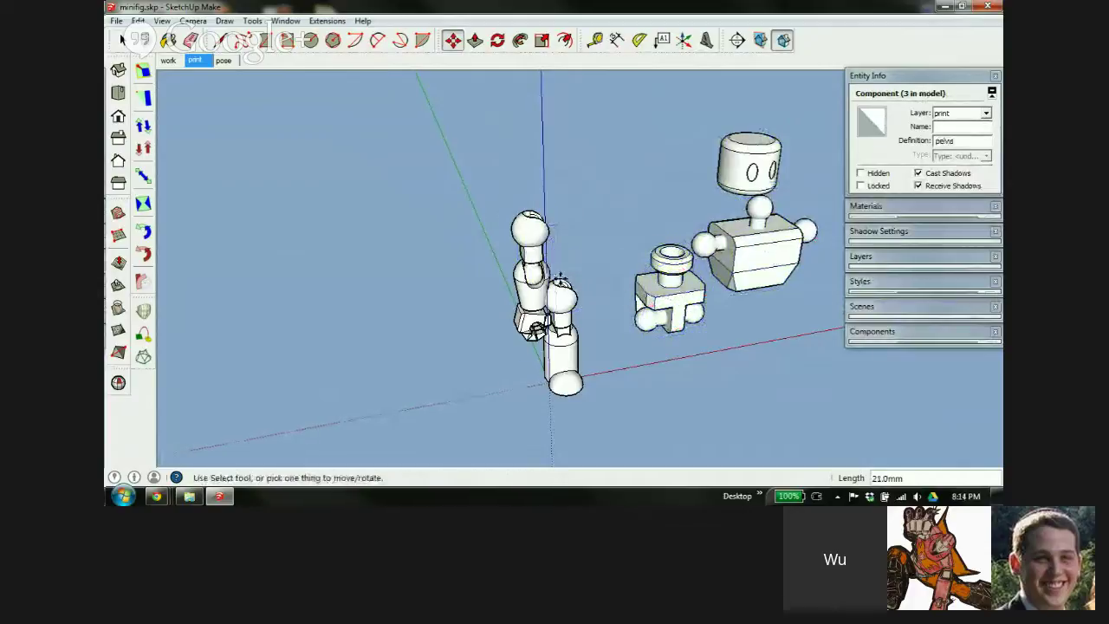
# Explode the remaining robot group and the leg group into separate parts
pyautogui.rightClick(549, 258)
pyautogui.click(595, 345)
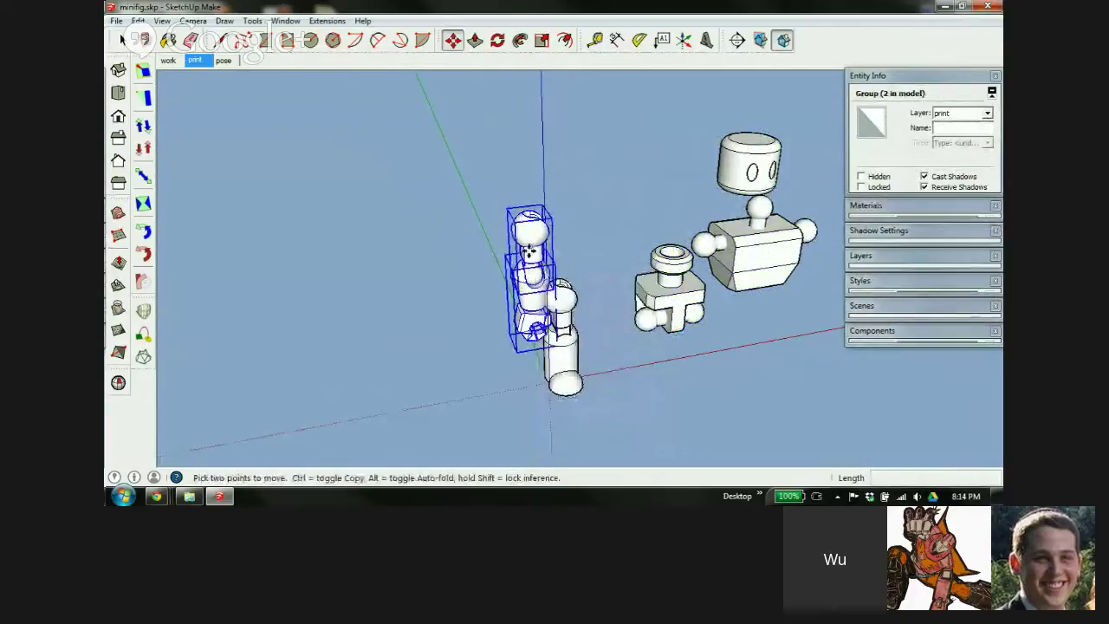
pyautogui.rightClick(569, 333)
pyautogui.click(626, 197)
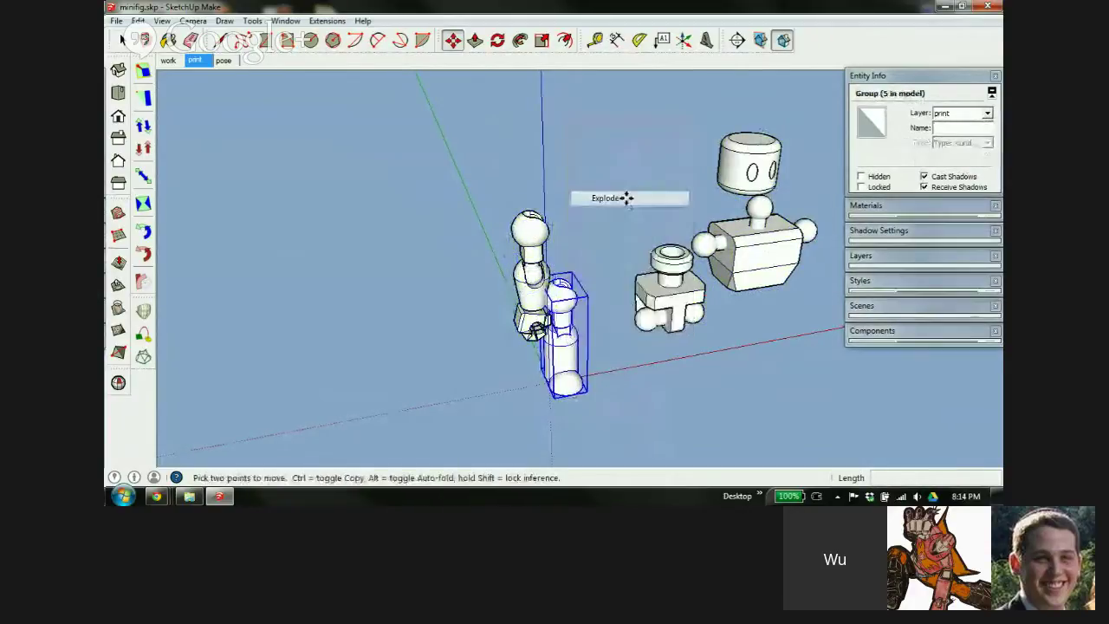
pyautogui.press('space')
pyautogui.click(608, 234)
# Move the arm, upper arm, fore arm and thigh apart from the leg
pyautogui.press('m')
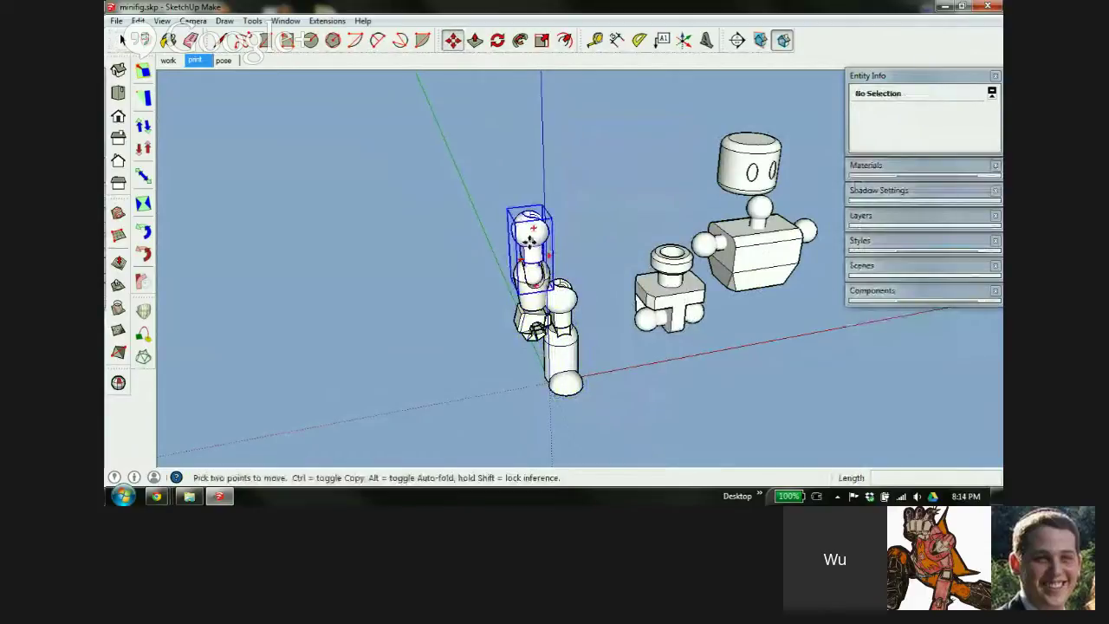
pyautogui.click(530, 241)
pyautogui.click(392, 238)
pyautogui.click(520, 293)
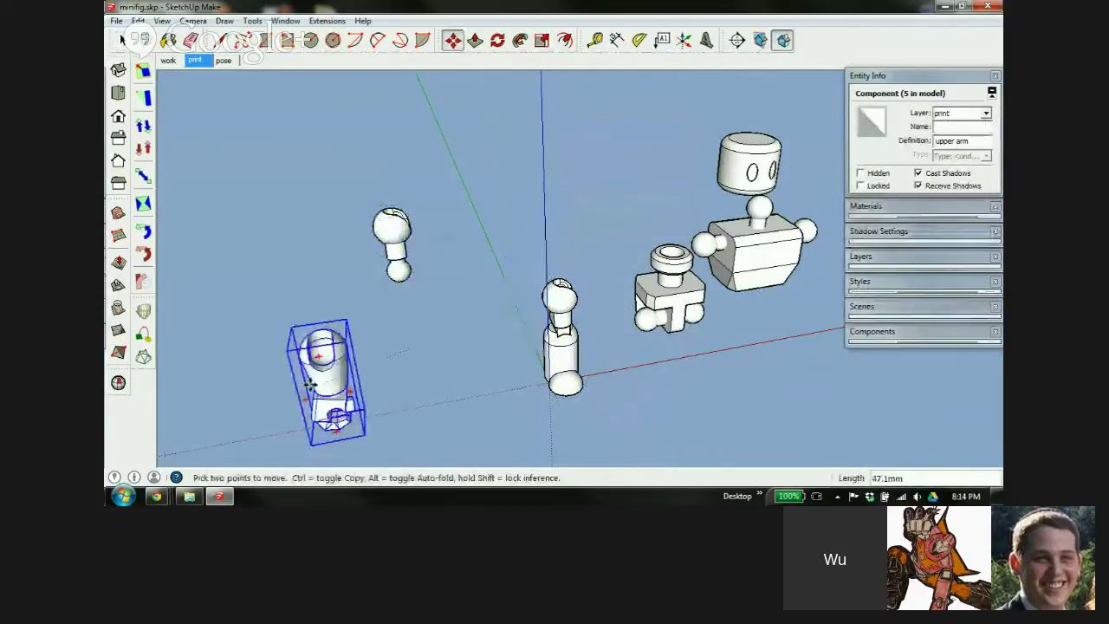
pyautogui.click(316, 334)
pyautogui.click(563, 310)
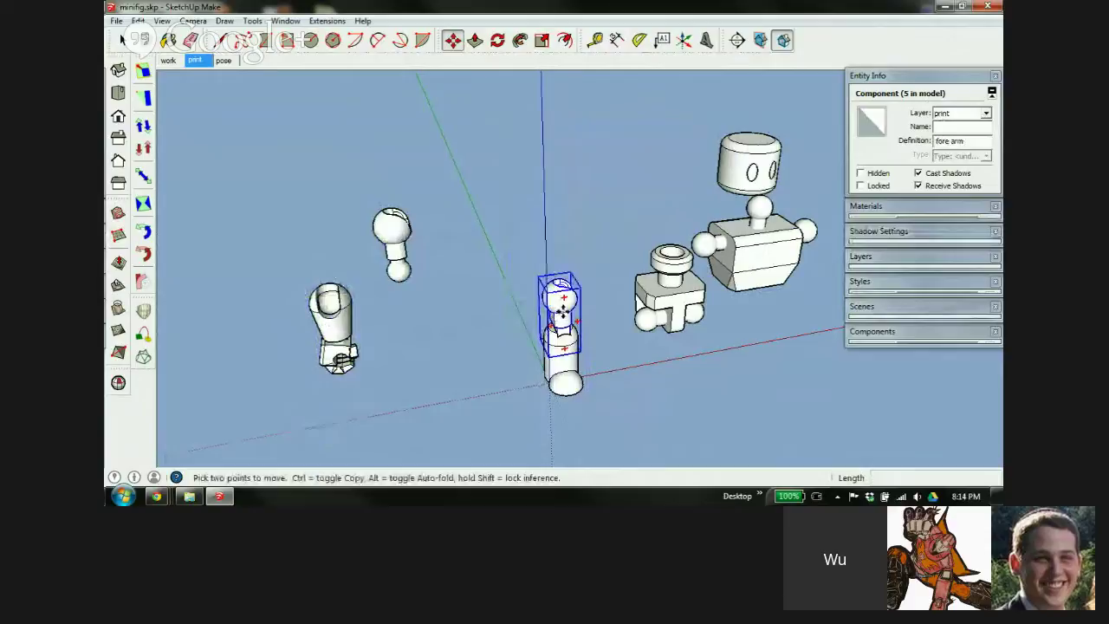
pyautogui.click(429, 342)
pyautogui.click(565, 364)
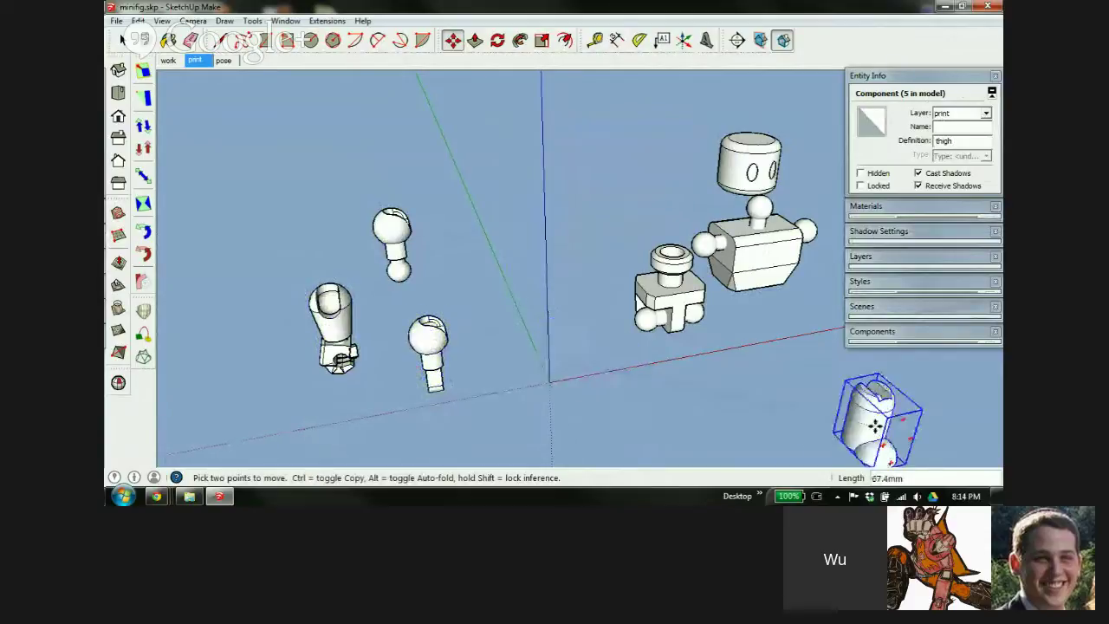
pyautogui.click(814, 386)
# Pick up the pelvis again with the Move tool
pyautogui.moveTo(533, 327); pyautogui.dragTo(719, 273, button='middle')
pyautogui.press('m')
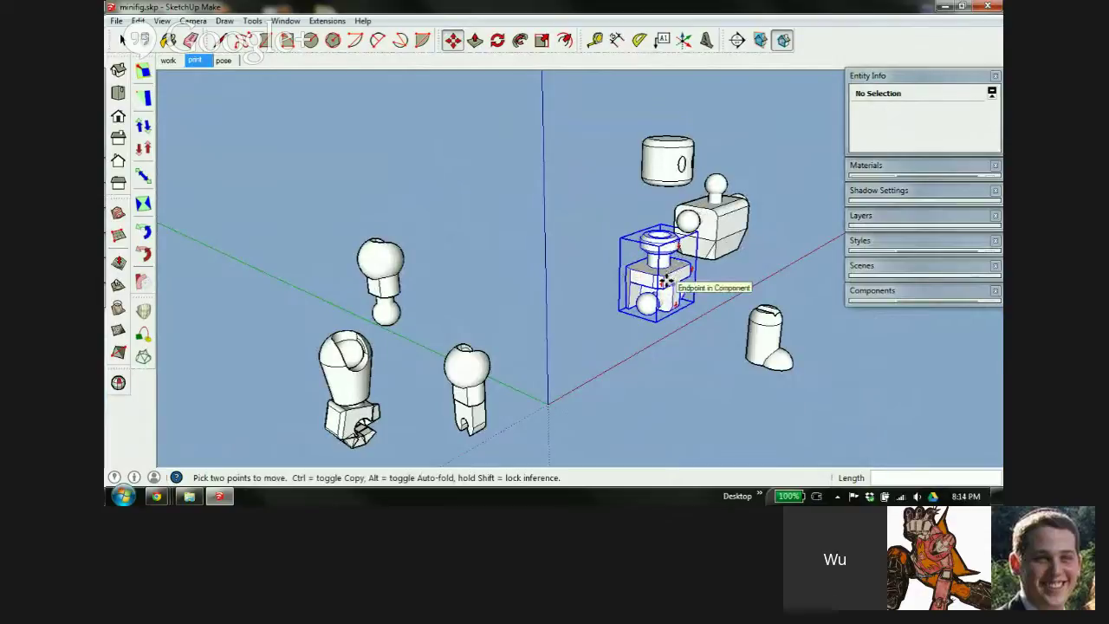
pyautogui.click(666, 280)
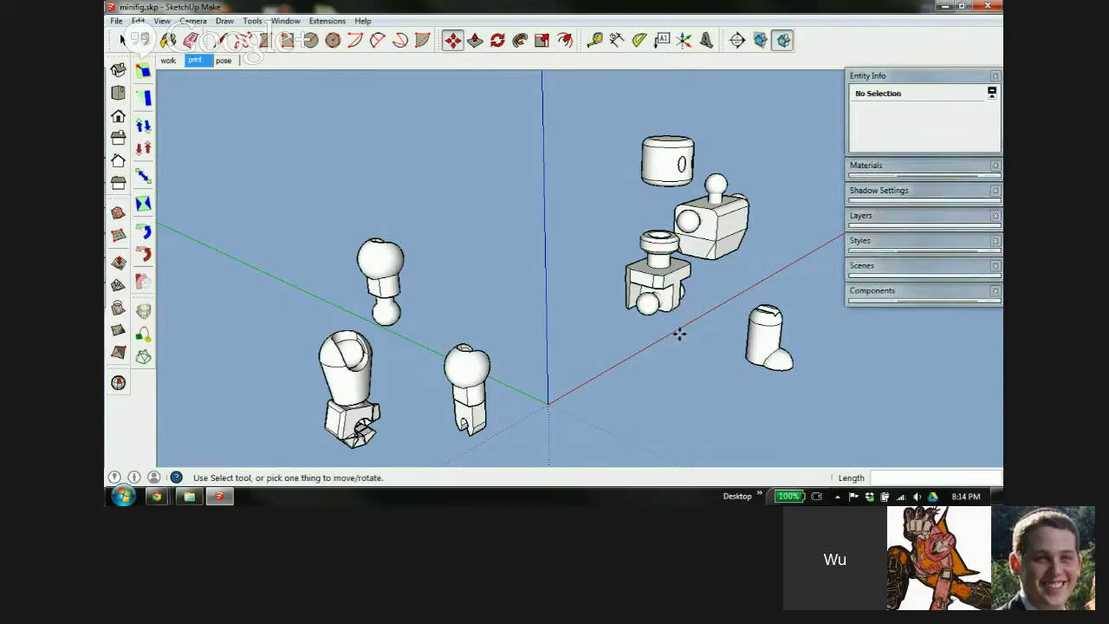
# Rotate the pelvis about 90 degrees onto its side
pyautogui.scroll(5, 650, 270)
pyautogui.moveTo(651, 268); pyautogui.dragTo(681, 227, button='middle')
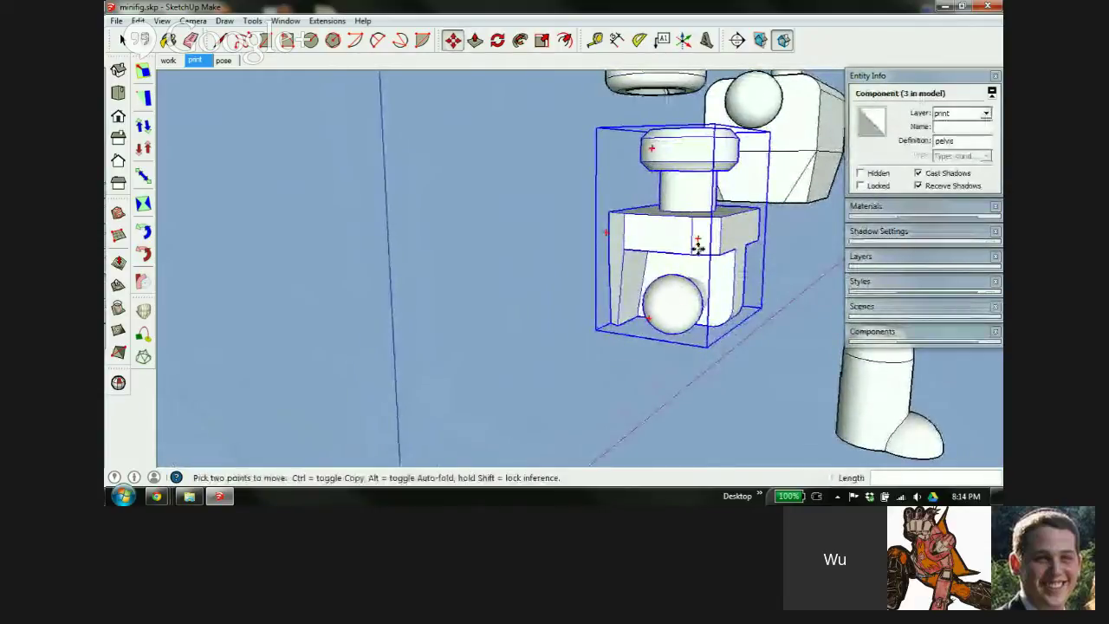
pyautogui.scroll(-5, 659, 230)
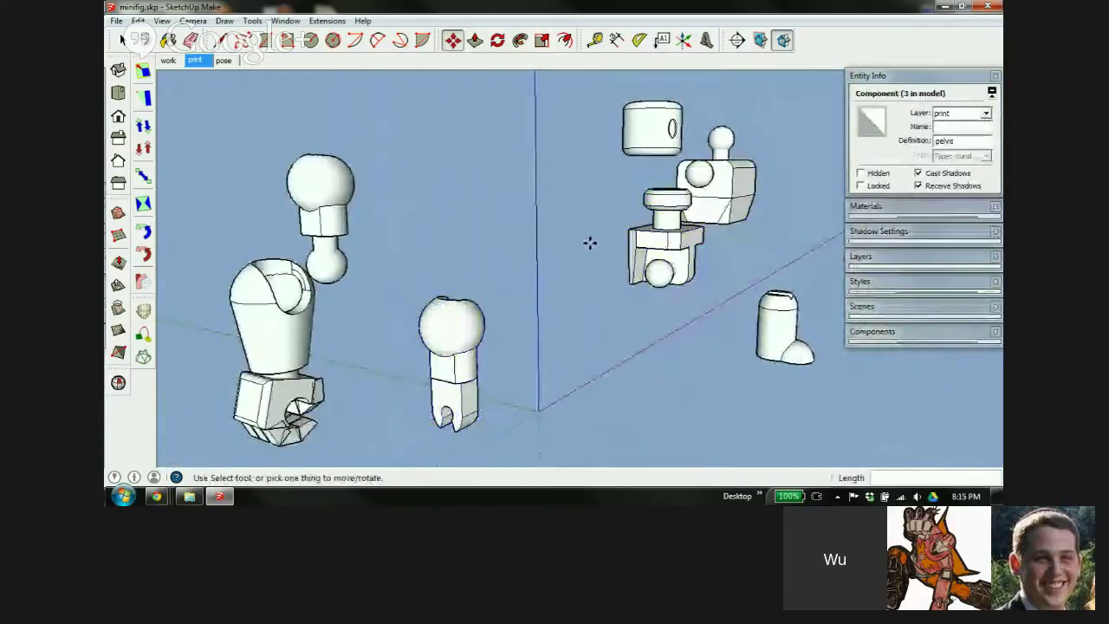
pyautogui.scroll(3, 683, 240)
pyautogui.scroll(-2, 684, 240)
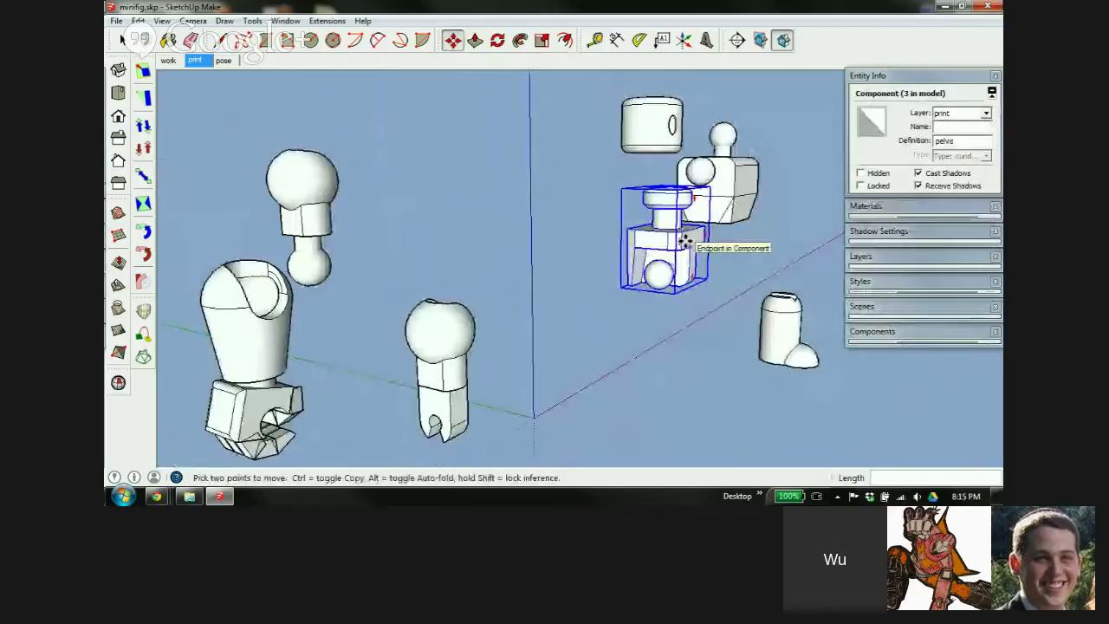
pyautogui.scroll(-1, 687, 241)
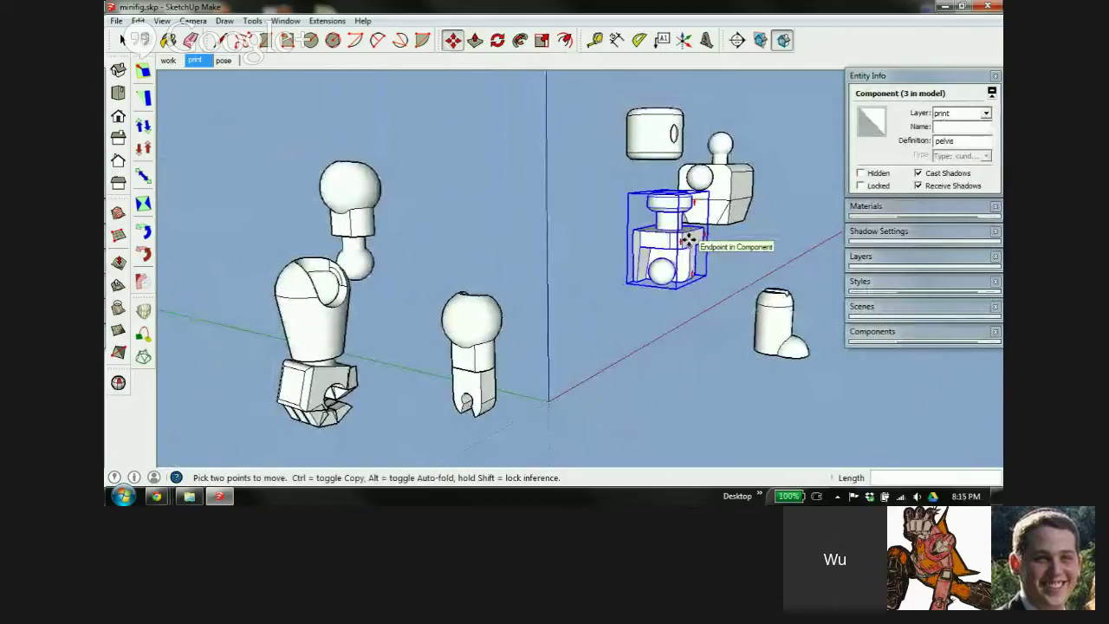
pyautogui.moveTo(667, 241); pyautogui.dragTo(696, 230, button='middle')
pyautogui.click(645, 202)
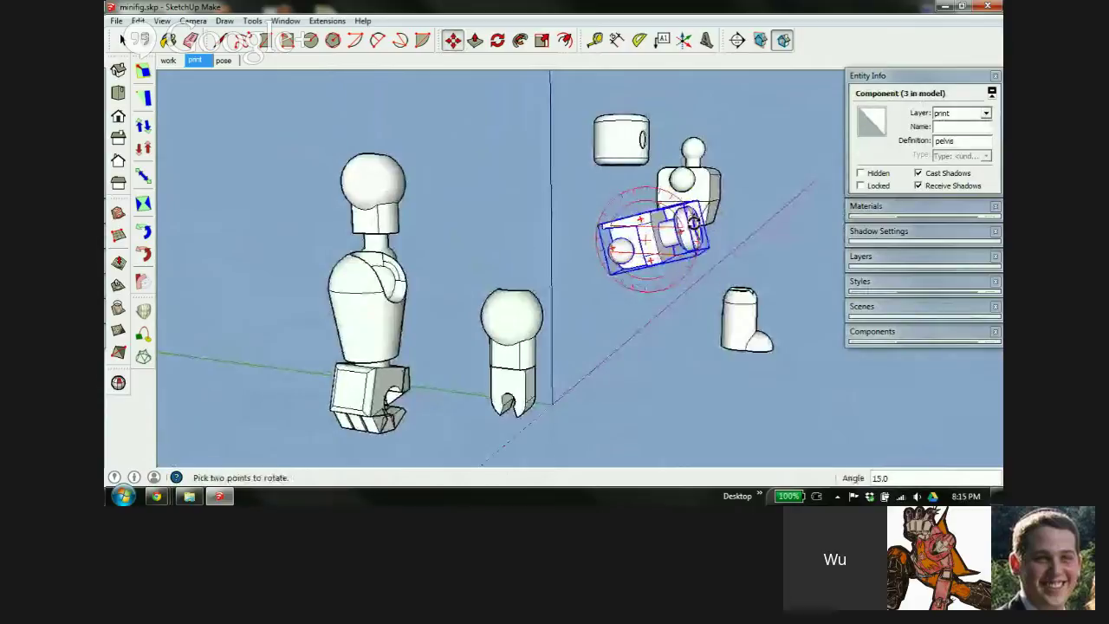
# Lower the pelvis along the blue axis to ground level
pyautogui.press('m')
pyautogui.scroll(4, 659, 254)
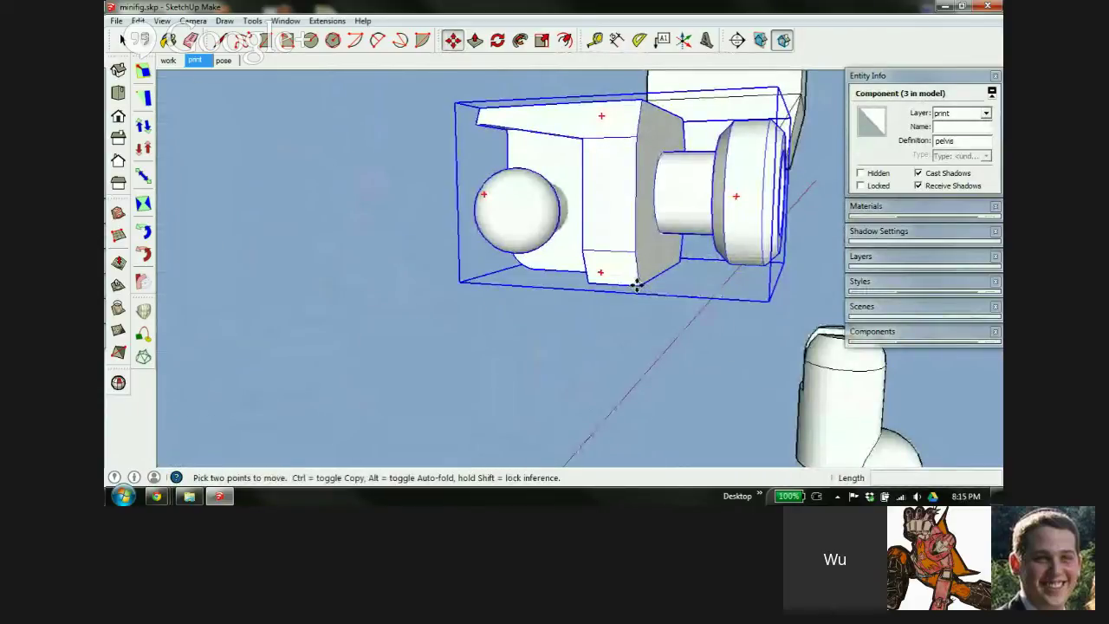
pyautogui.scroll(-5, 637, 285)
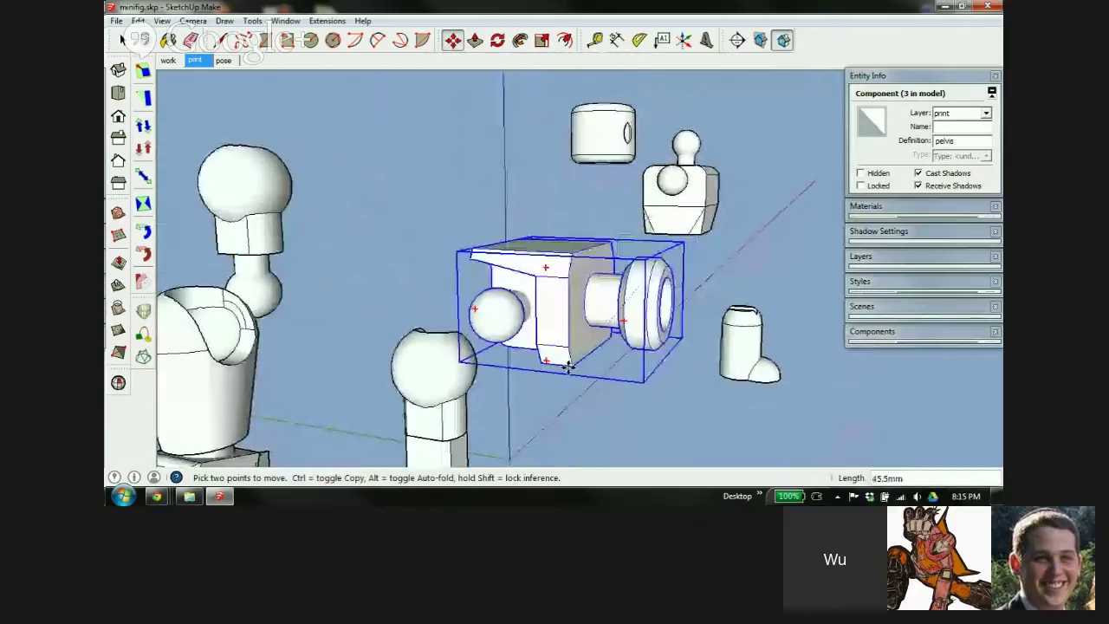
pyautogui.press('shift')
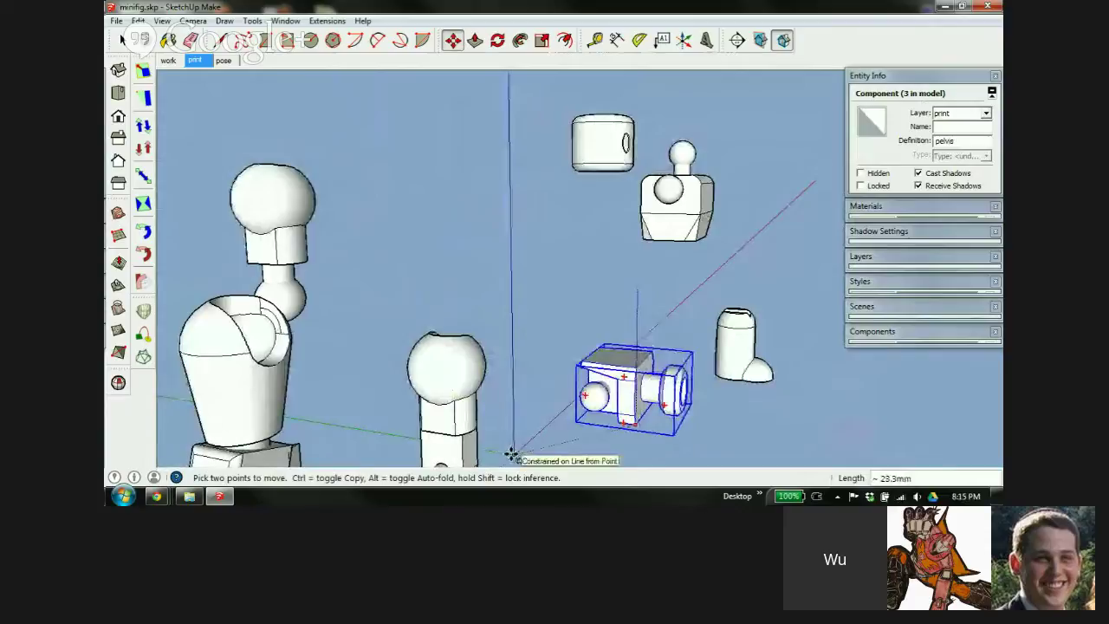
pyautogui.click(512, 457)
pyautogui.scroll(-2, 610, 379)
pyautogui.moveTo(609, 379); pyautogui.dragTo(369, 463, button='middle')
pyautogui.hotkey('ctrl', 't')
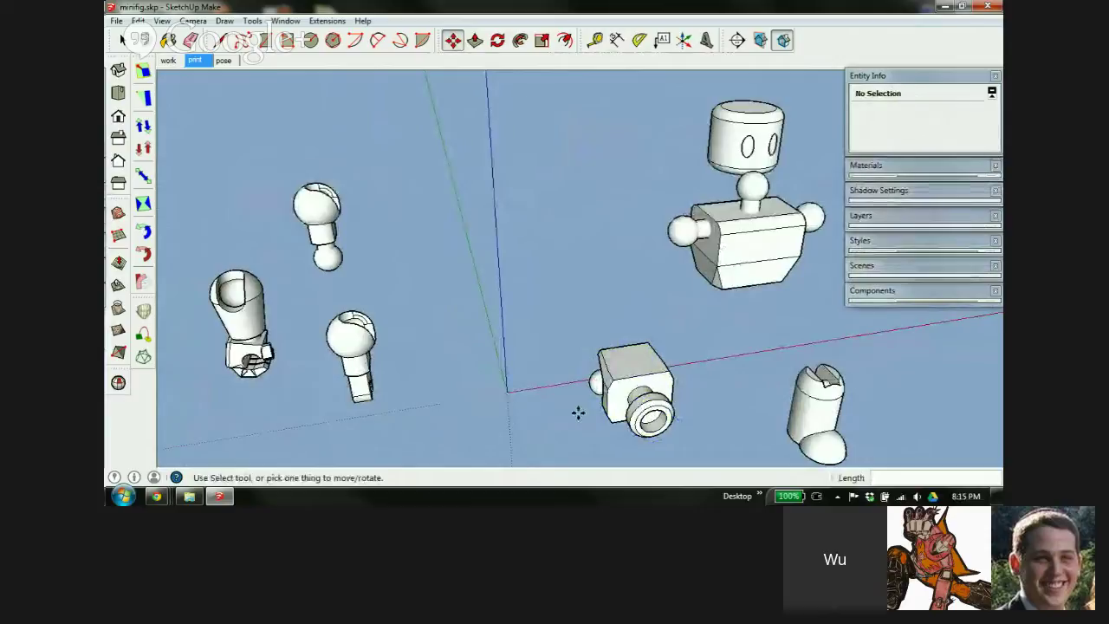
# Place the pelvis at the origin and orbit around it to check
pyautogui.scroll(3, 637, 395)
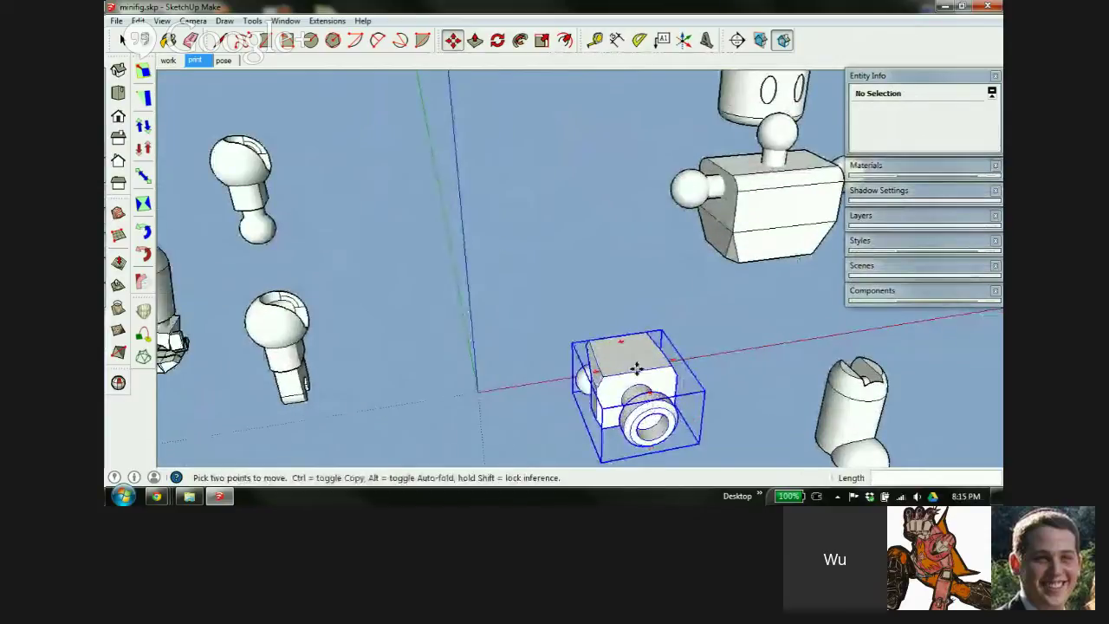
pyautogui.scroll(3, 656, 412)
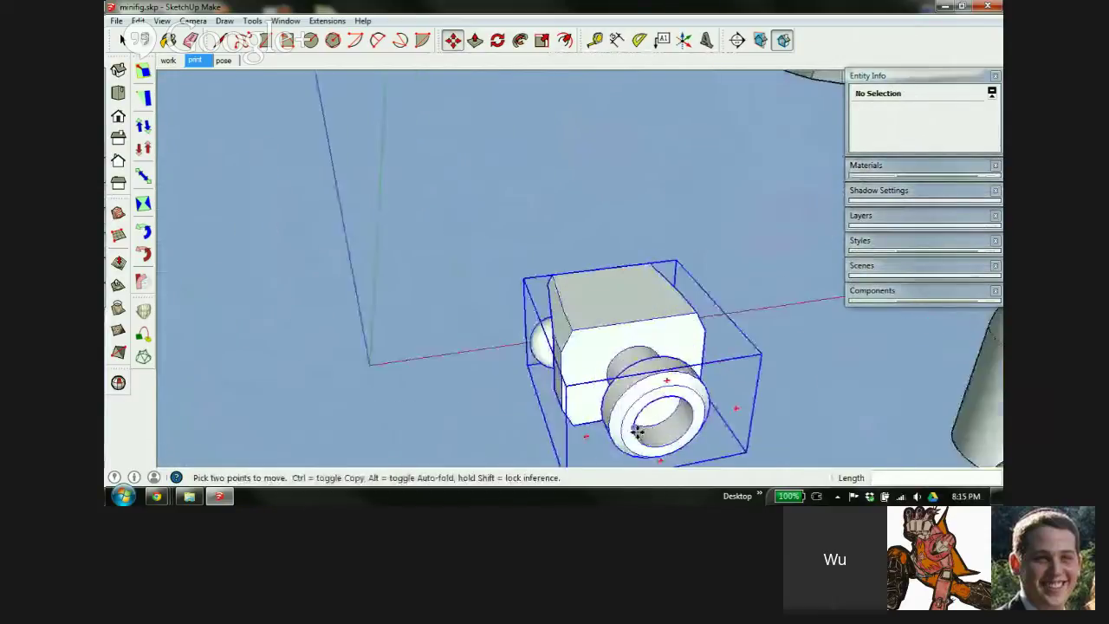
pyautogui.click(635, 388)
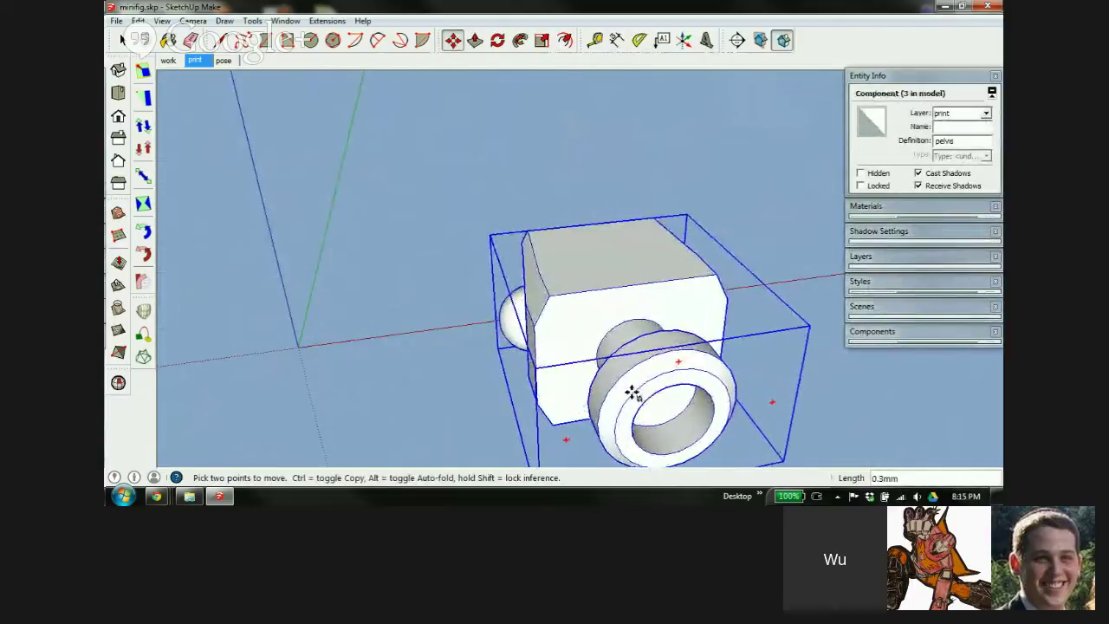
pyautogui.click(296, 347)
pyautogui.moveTo(441, 332); pyautogui.dragTo(711, 266, button='middle')
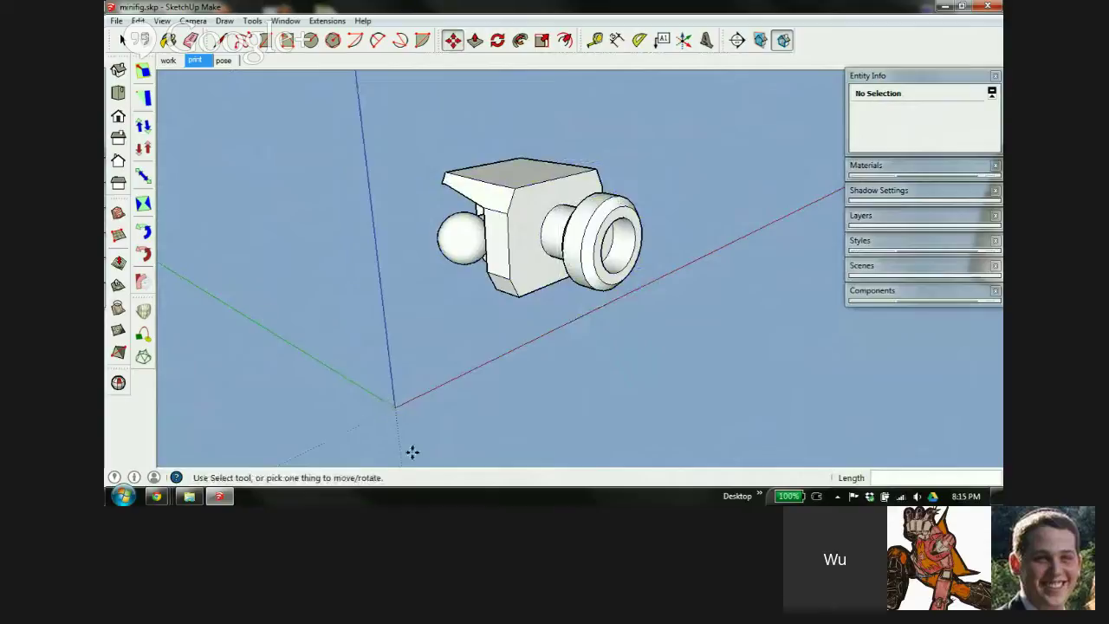
pyautogui.moveTo(593, 290); pyautogui.dragTo(425, 322, button='middle')
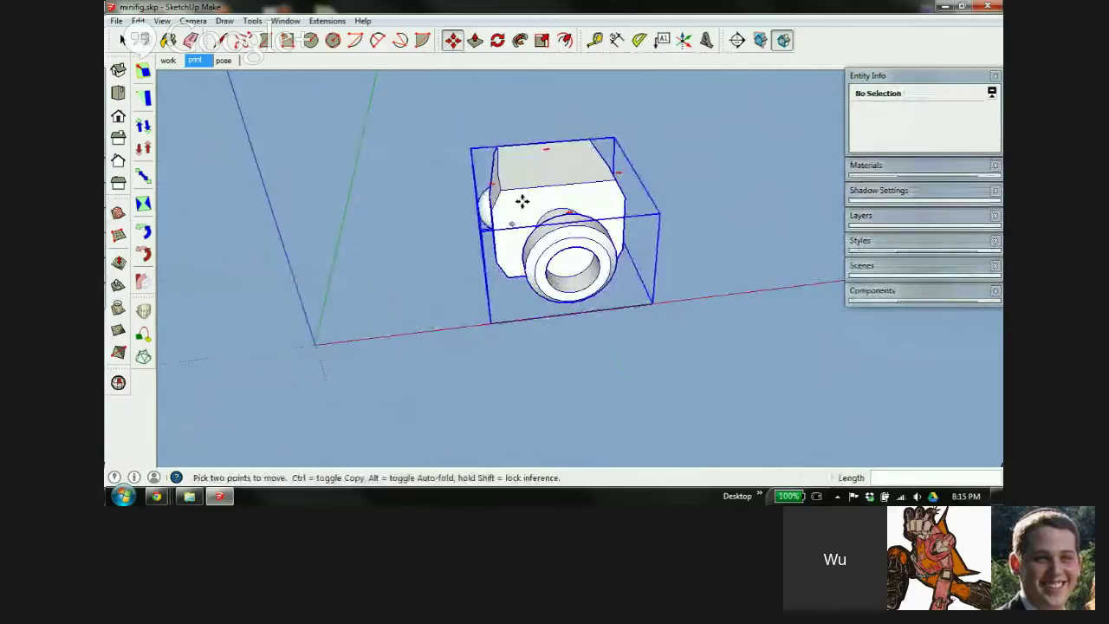
pyautogui.moveTo(523, 200); pyautogui.dragTo(644, 203, button='middle')
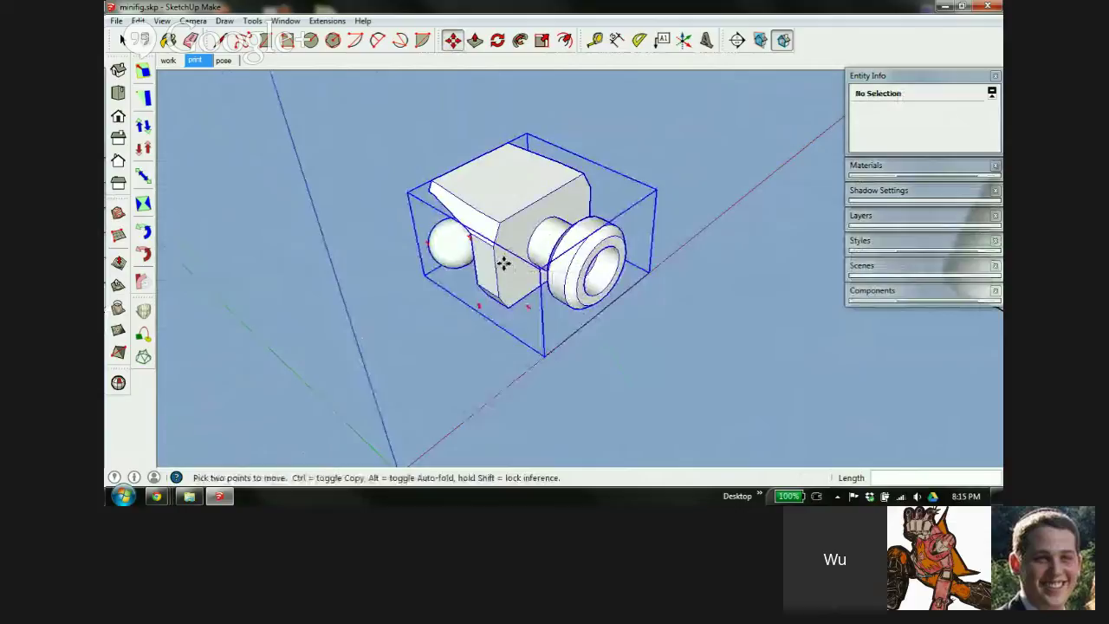
pyautogui.moveTo(503, 263); pyautogui.dragTo(468, 303, button='middle')
pyautogui.scroll(-4, 448, 323)
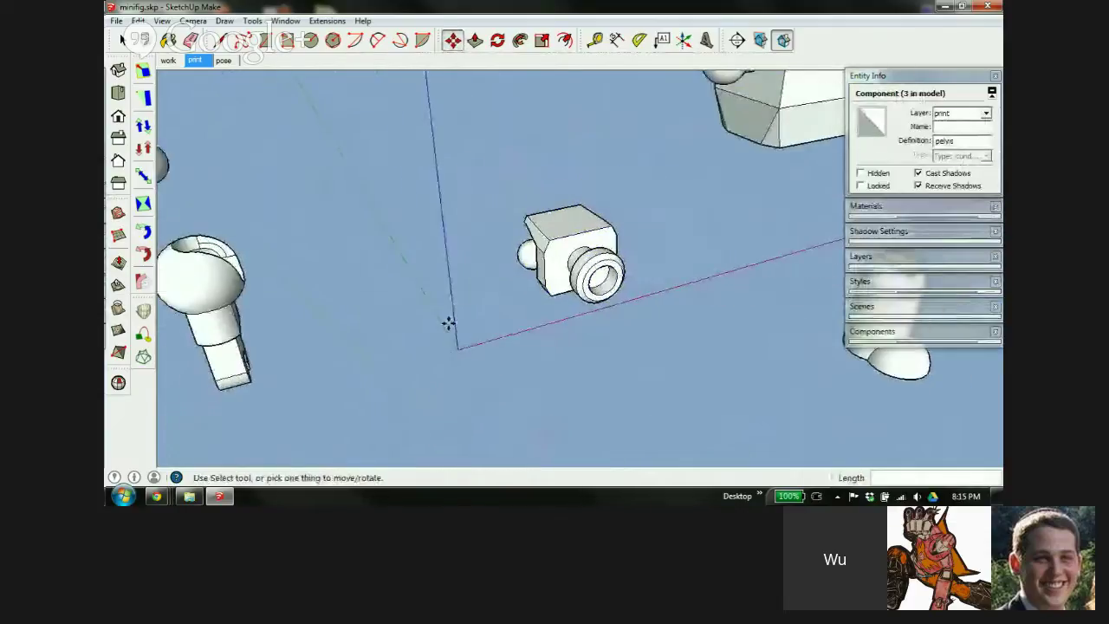
pyautogui.scroll(-2, 402, 326)
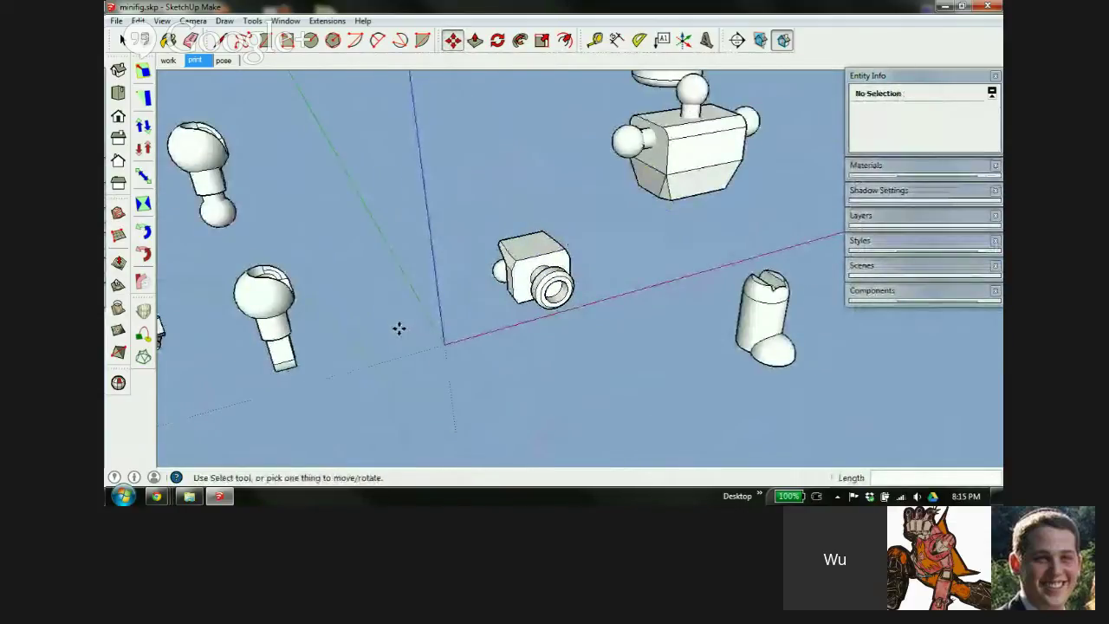
pyautogui.scroll(-1, 416, 322)
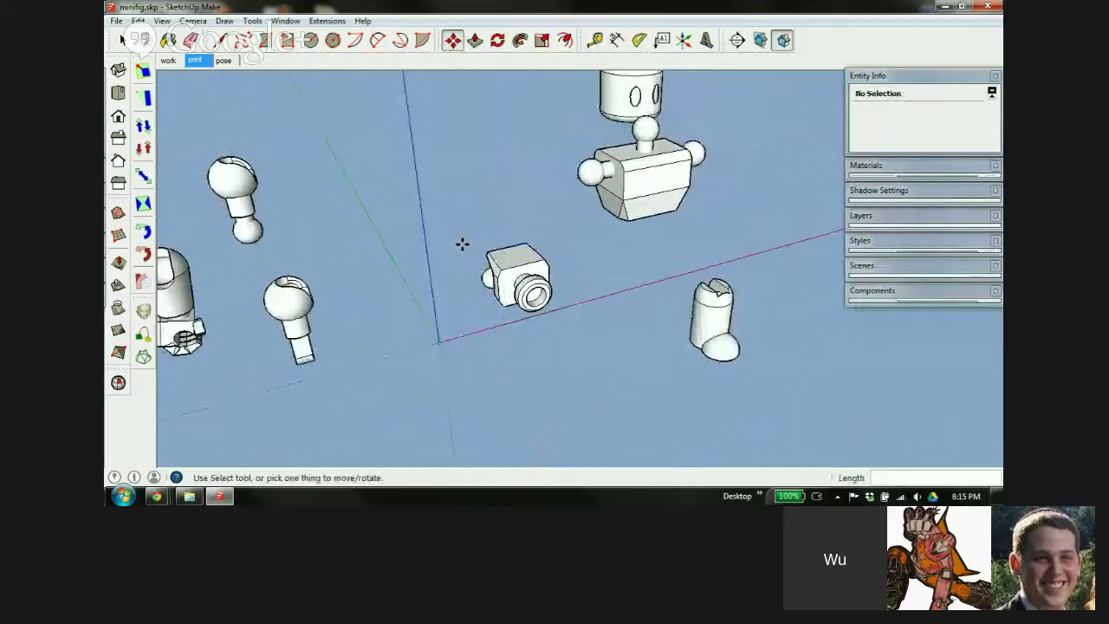
pyautogui.press('Escape')
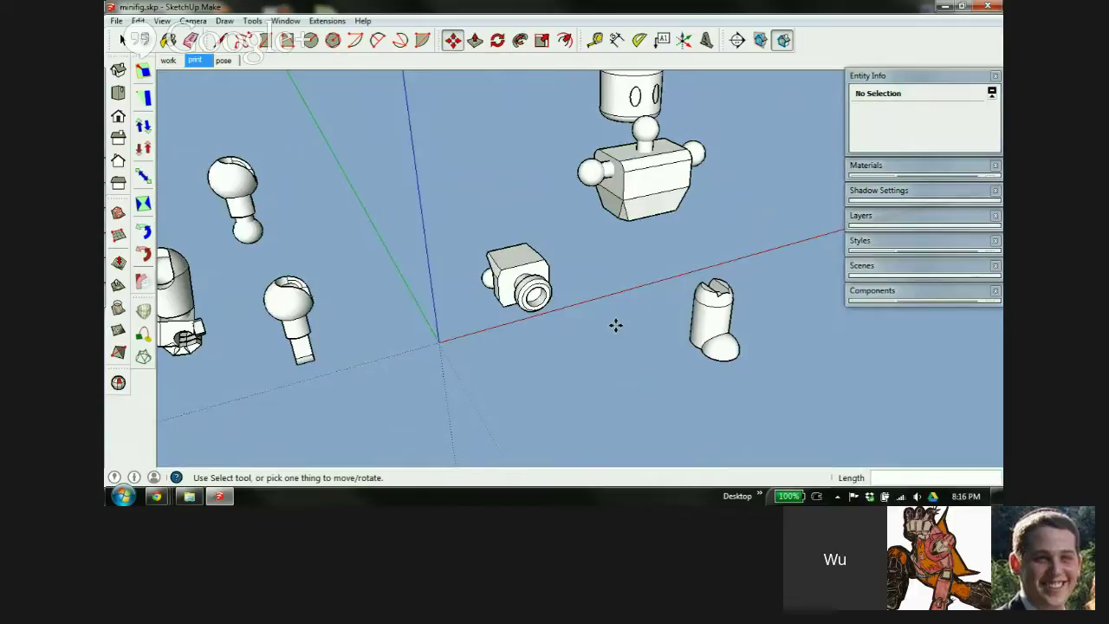
pyautogui.moveTo(615, 325); pyautogui.dragTo(589, 269, button='middle')
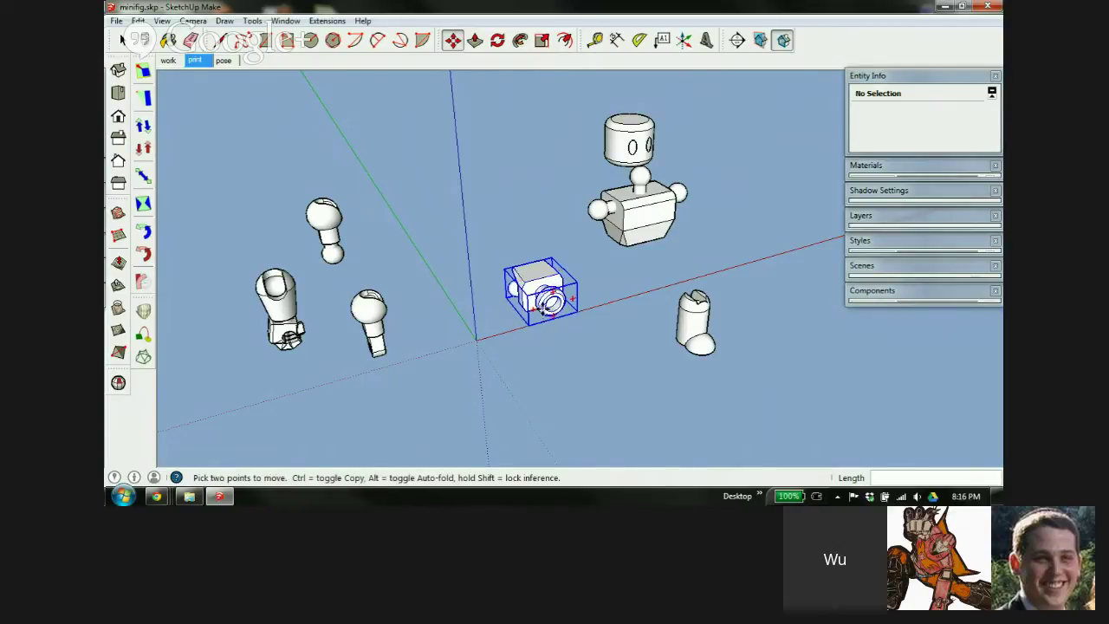
pyautogui.scroll(3, 545, 305)
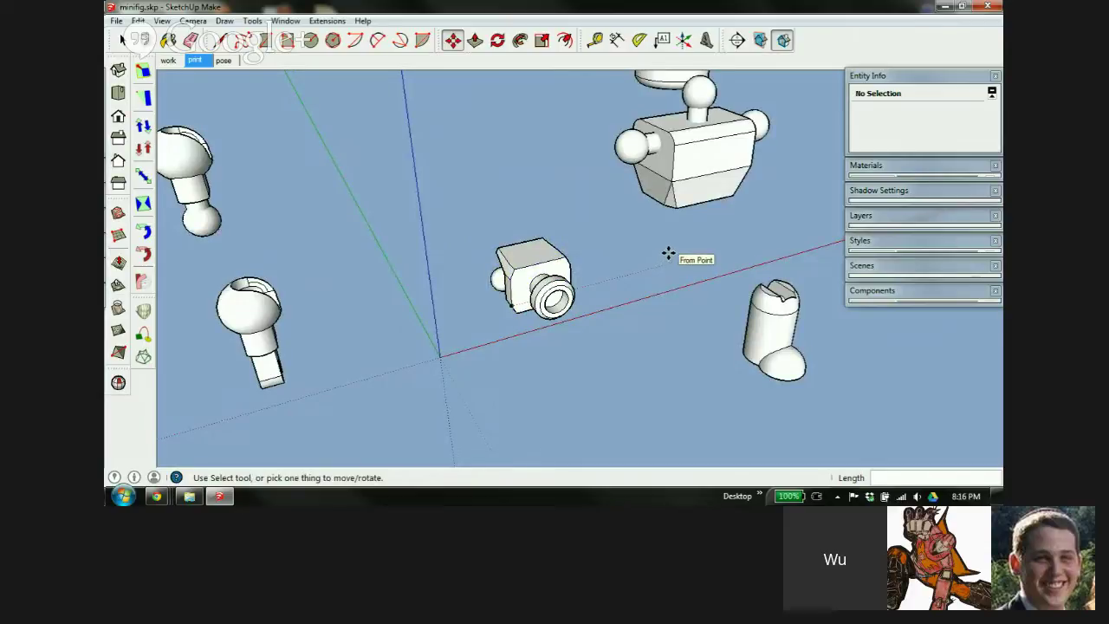
pyautogui.scroll(-2, 688, 245)
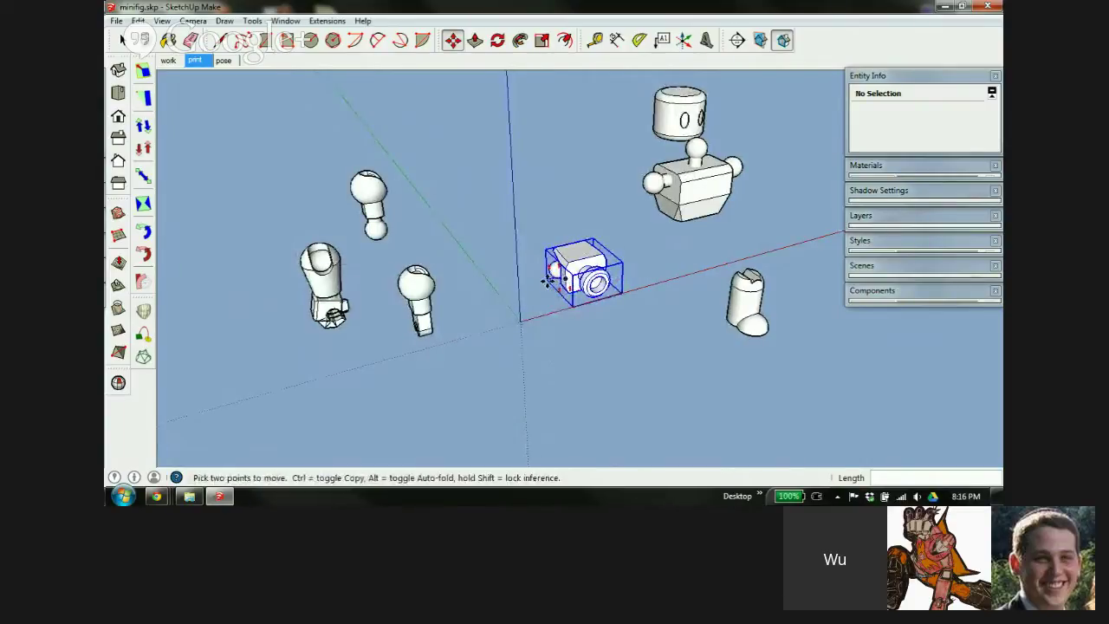
pyautogui.scroll(3, 568, 273)
pyautogui.scroll(2, 567, 272)
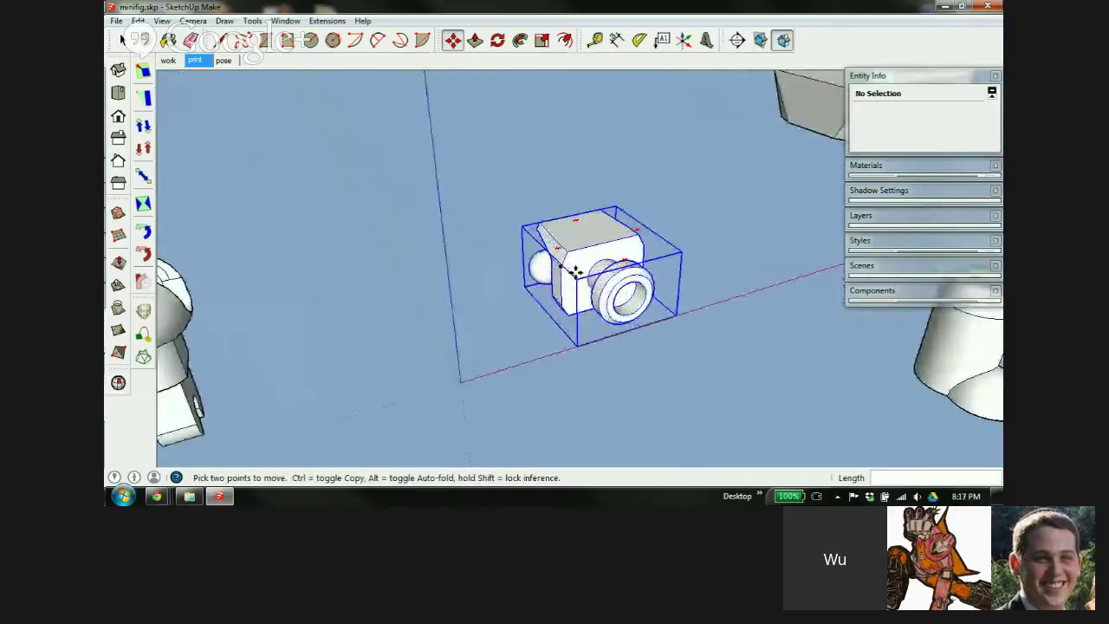
pyautogui.click(574, 267)
pyautogui.scroll(-3, 575, 265)
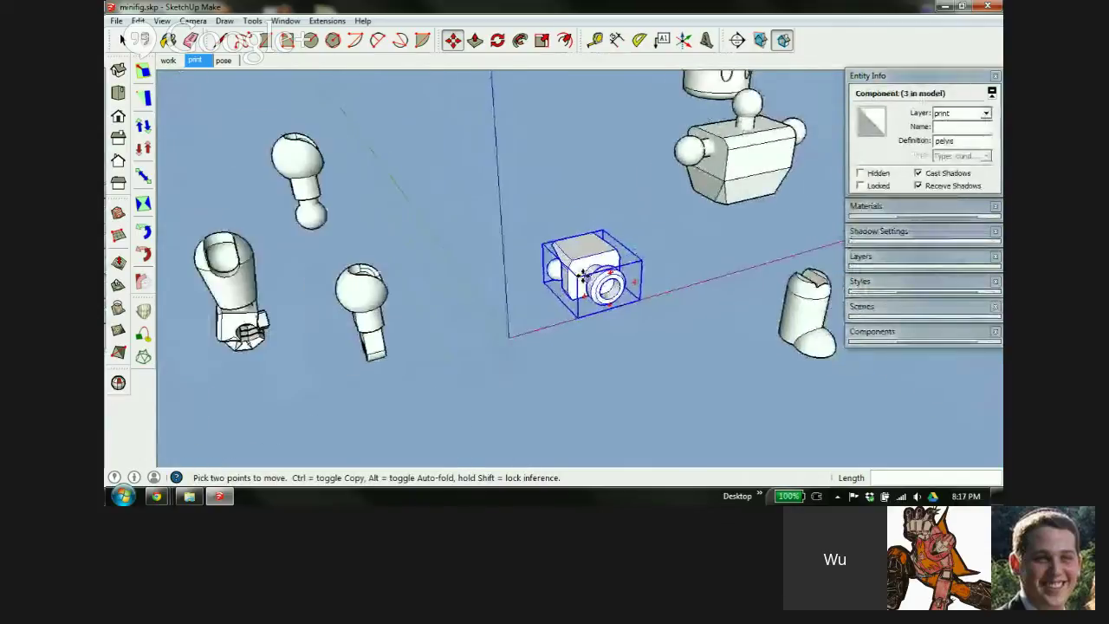
# Move the torso over to the upper left of the parts
pyautogui.press('Escape')
pyautogui.moveTo(523, 329); pyautogui.dragTo(641, 178, button='middle')
pyautogui.press('m')
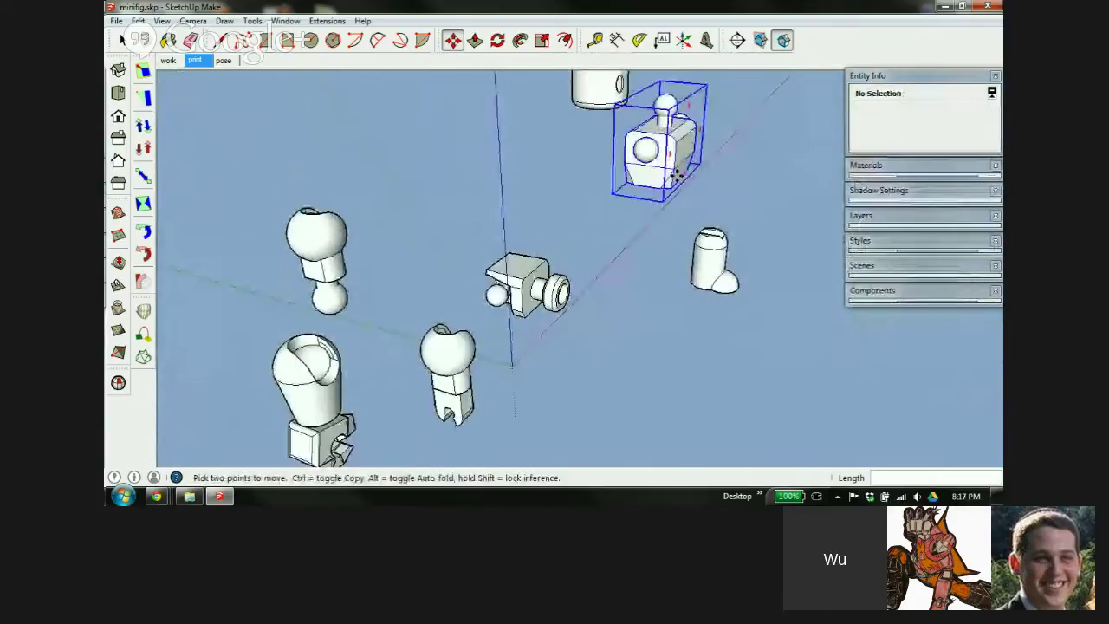
pyautogui.click(626, 200)
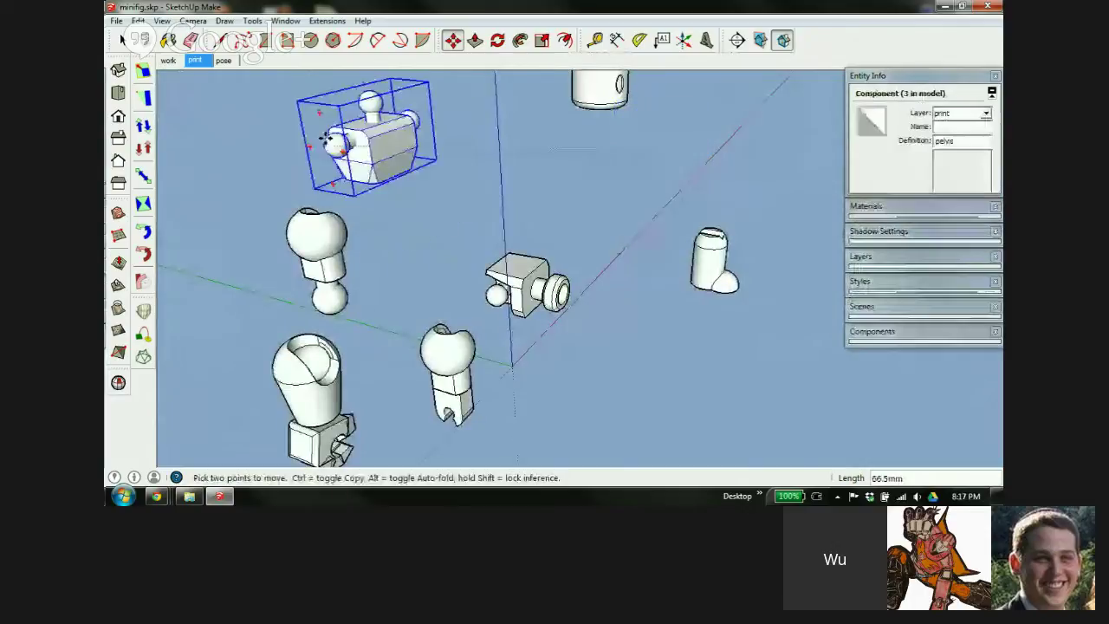
pyautogui.click(376, 153)
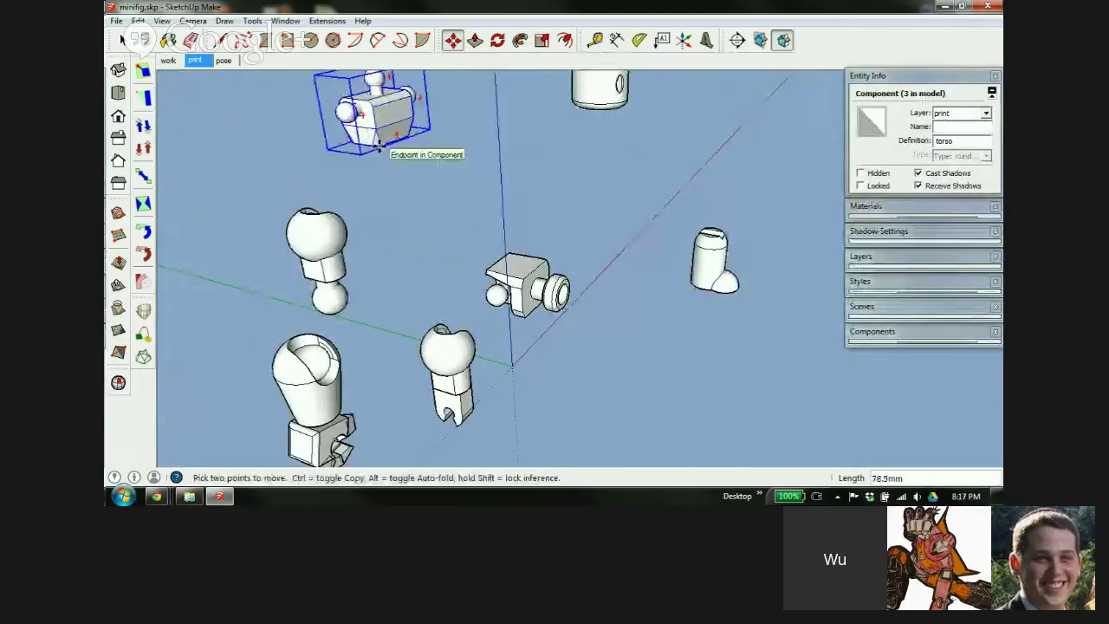
pyautogui.press('Escape')
# Reposition the torso until it sits right beside the pelvis, then select it
pyautogui.moveTo(384, 170); pyautogui.dragTo(511, 185, button='middle')
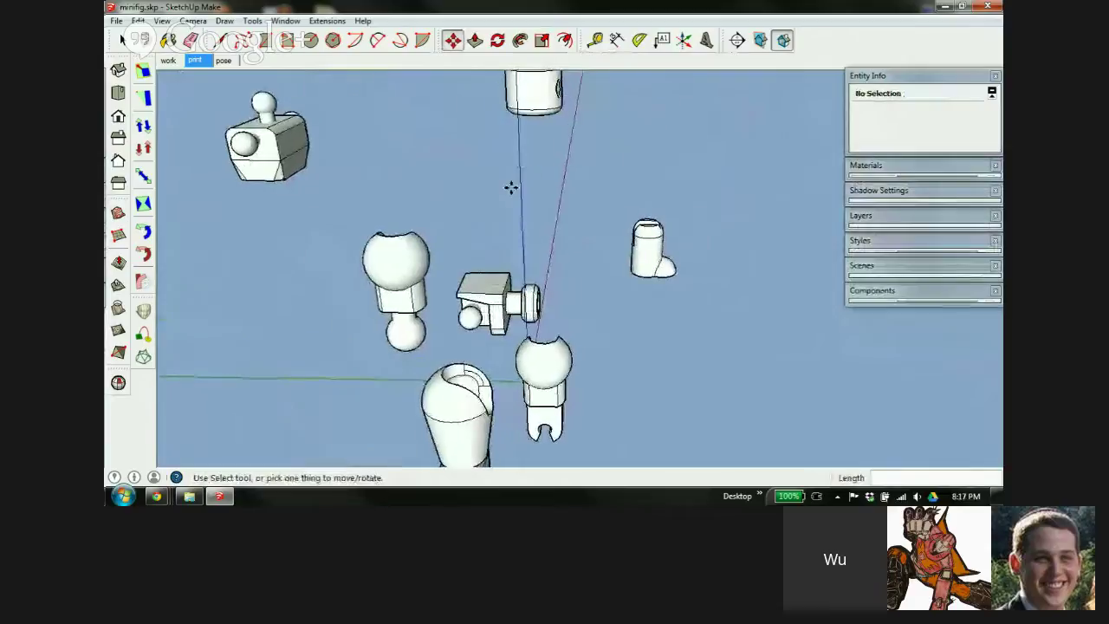
pyautogui.press('m')
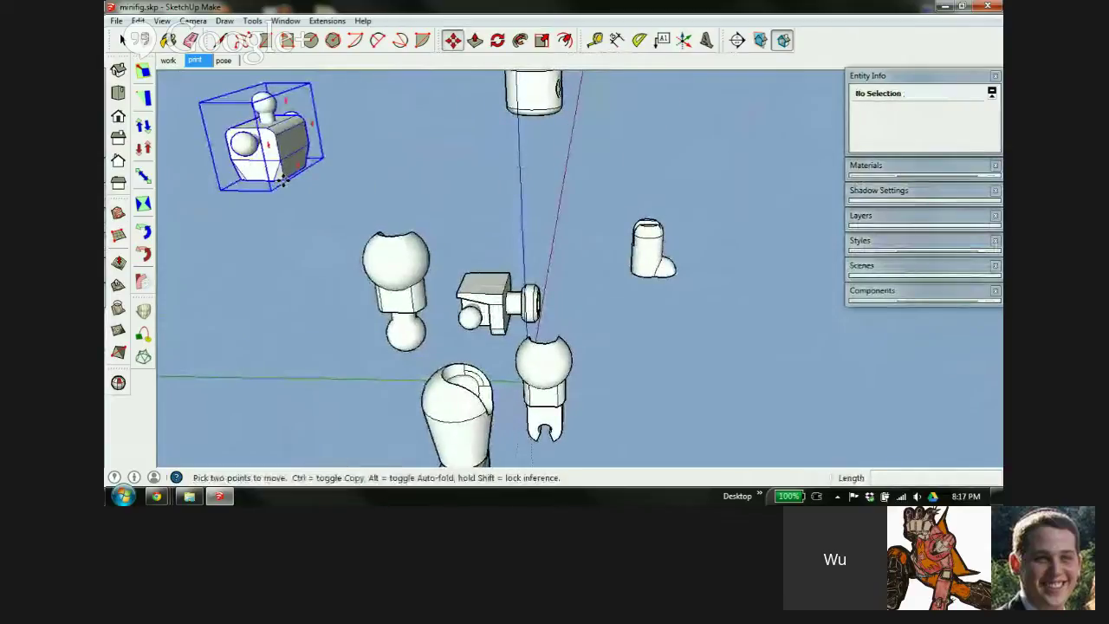
pyautogui.click(282, 177)
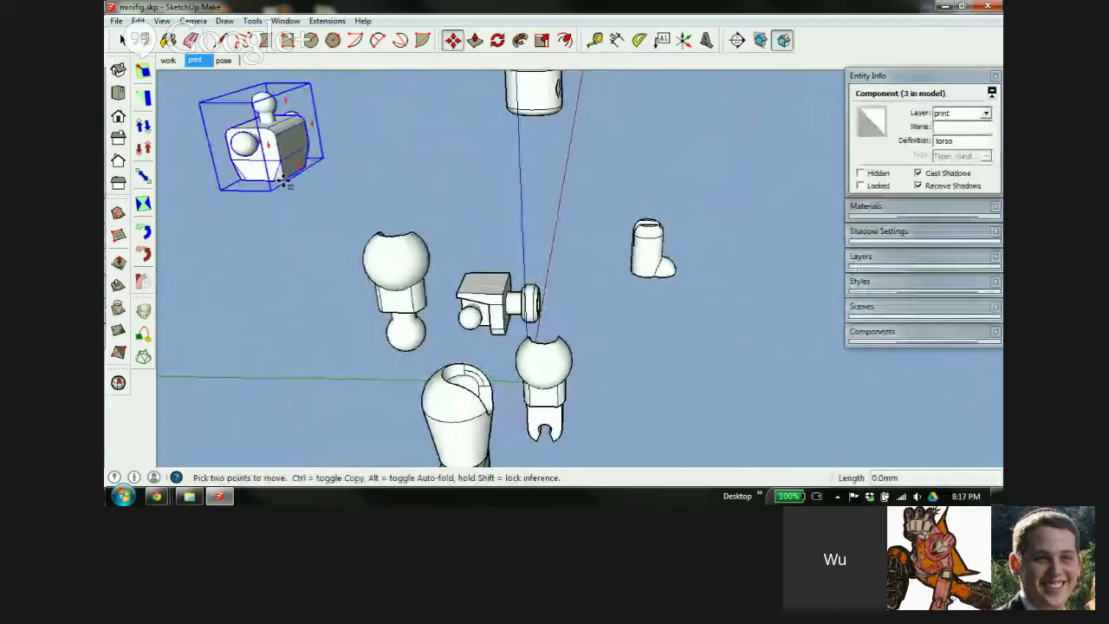
pyautogui.click(504, 336)
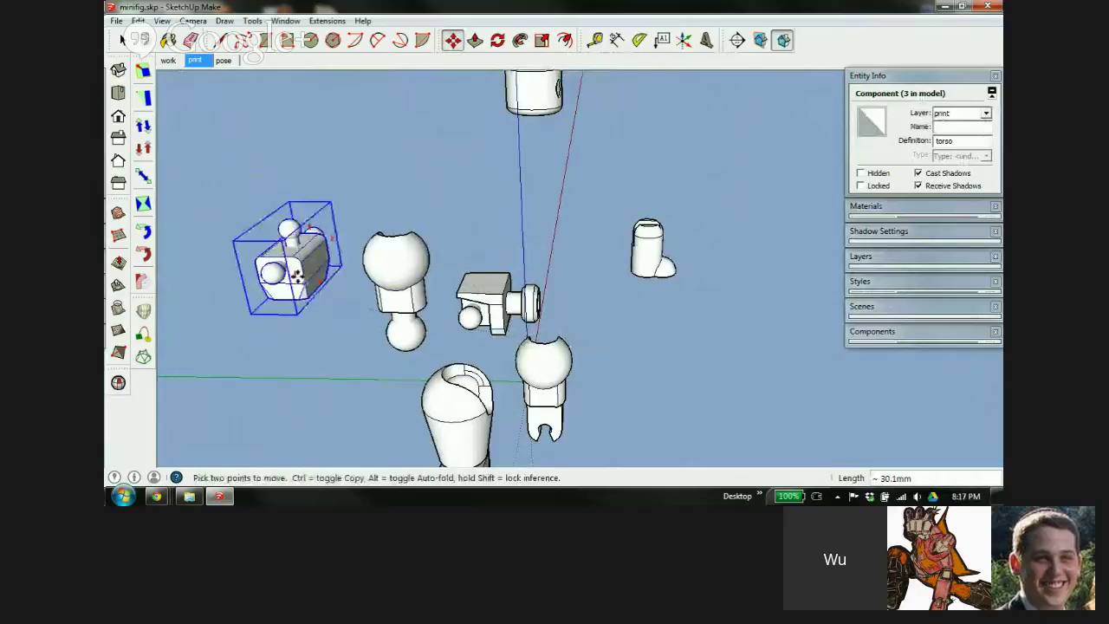
pyautogui.click(299, 277)
pyautogui.scroll(5, 436, 301)
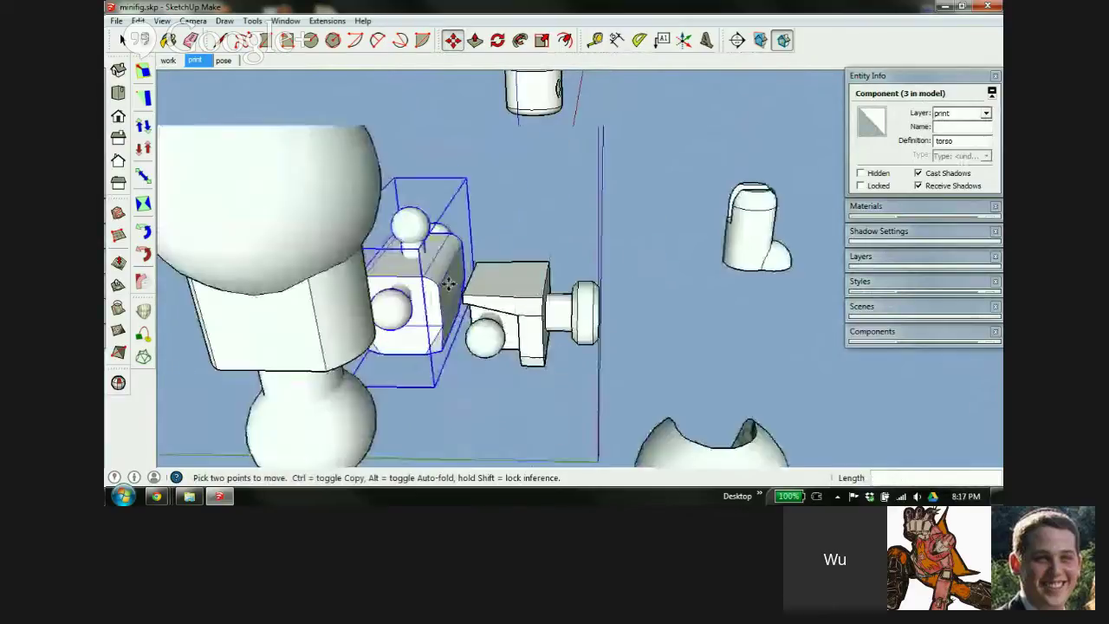
pyautogui.moveTo(389, 324); pyautogui.dragTo(587, 223, button='middle')
pyautogui.click(563, 217)
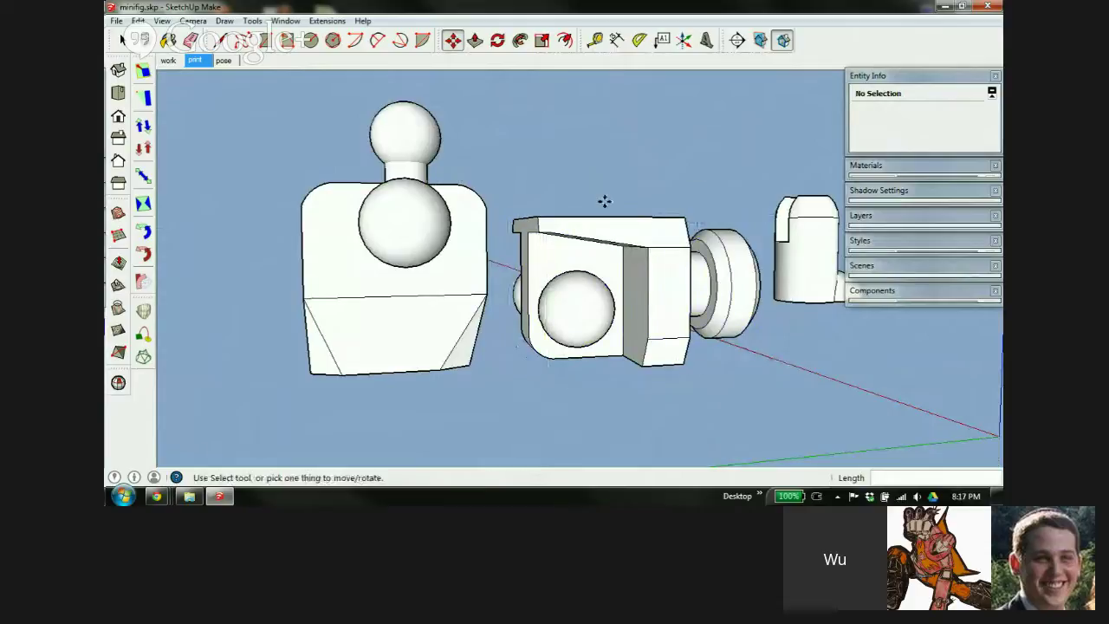
pyautogui.scroll(-3, 575, 270)
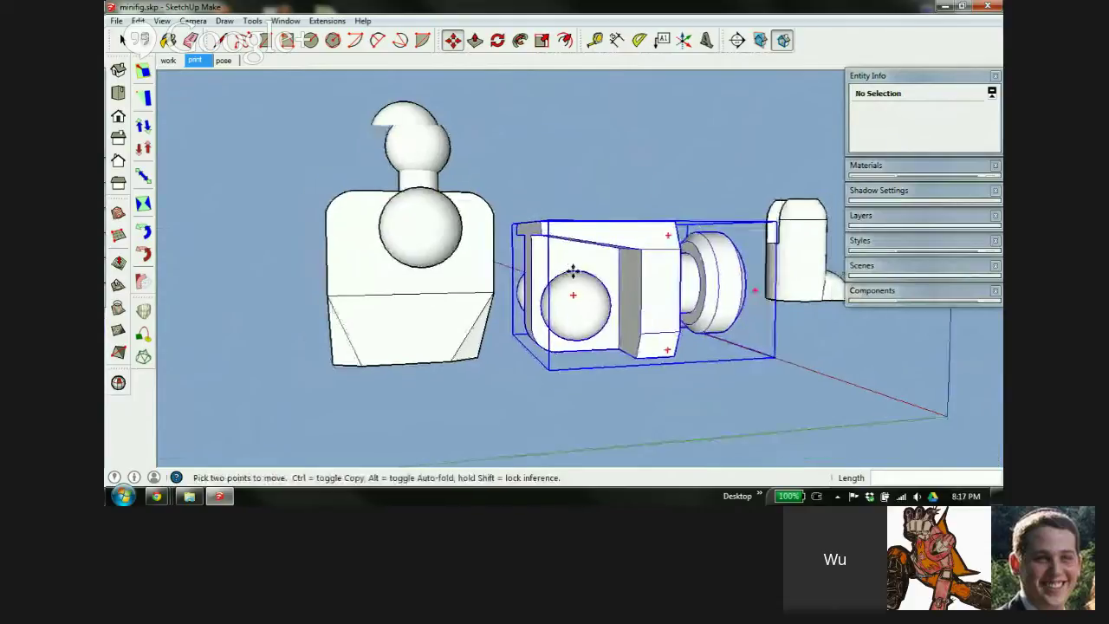
pyautogui.click(451, 253)
pyautogui.moveTo(448, 248)
pyautogui.mouseDown(button='middle')
pyautogui.moveTo(632, 329)
pyautogui.moveTo(632, 317)
pyautogui.moveTo(531, 346)
pyautogui.moveTo(470, 292)
pyautogui.moveTo(464, 251)
pyautogui.mouseUp(button='middle')
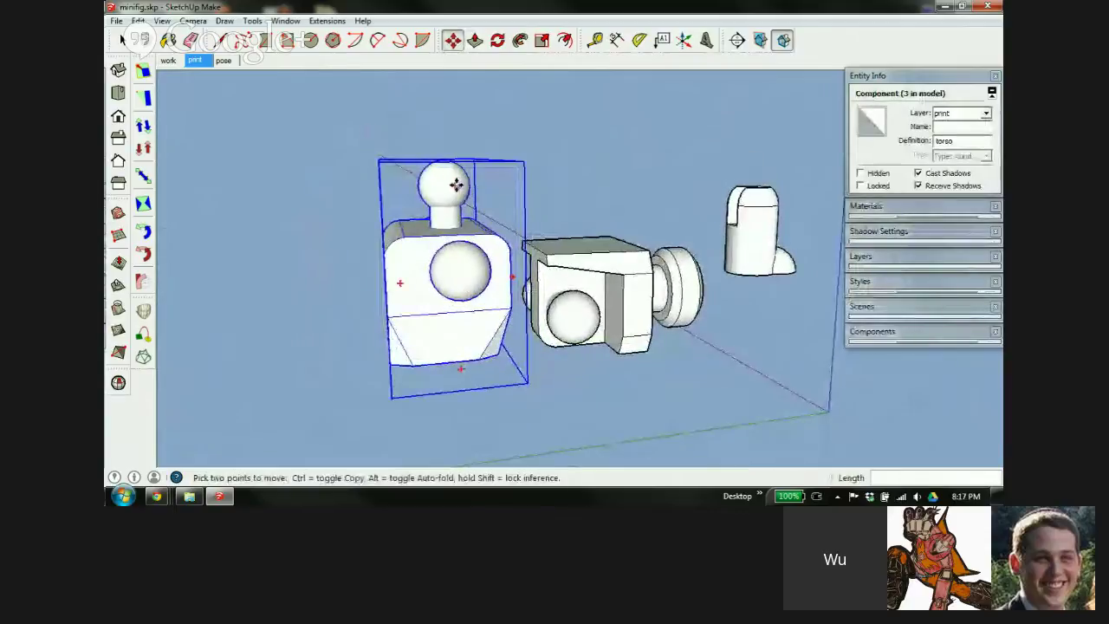
# Rotate the torso 180 degrees so it lies flat
pyautogui.click(453, 186)
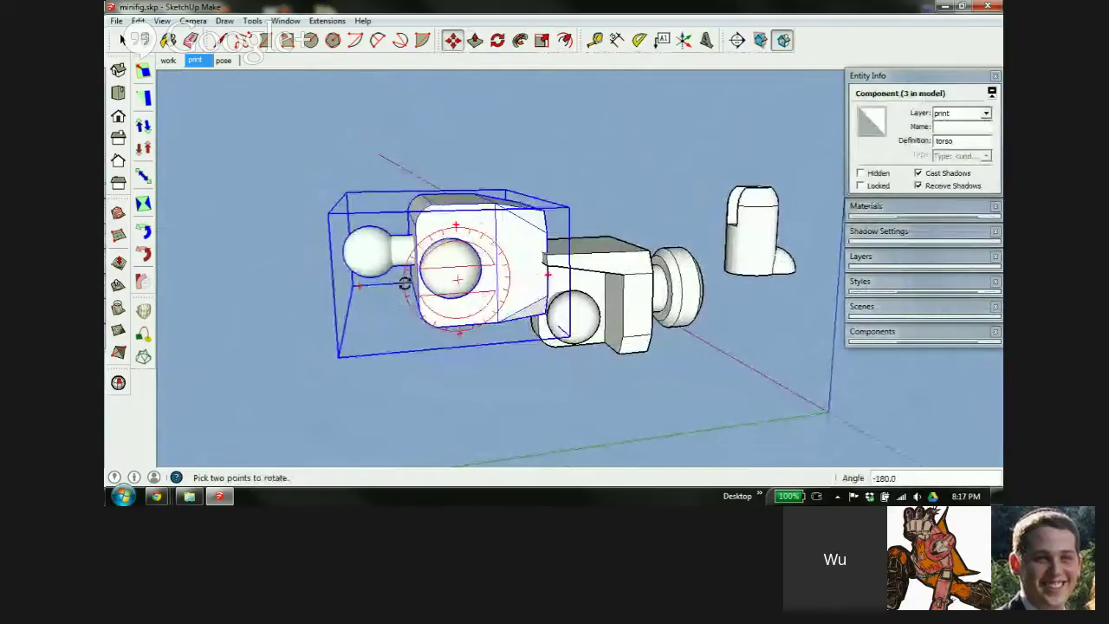
pyautogui.click(485, 321)
pyautogui.moveTo(506, 335); pyautogui.dragTo(535, 253, button='middle')
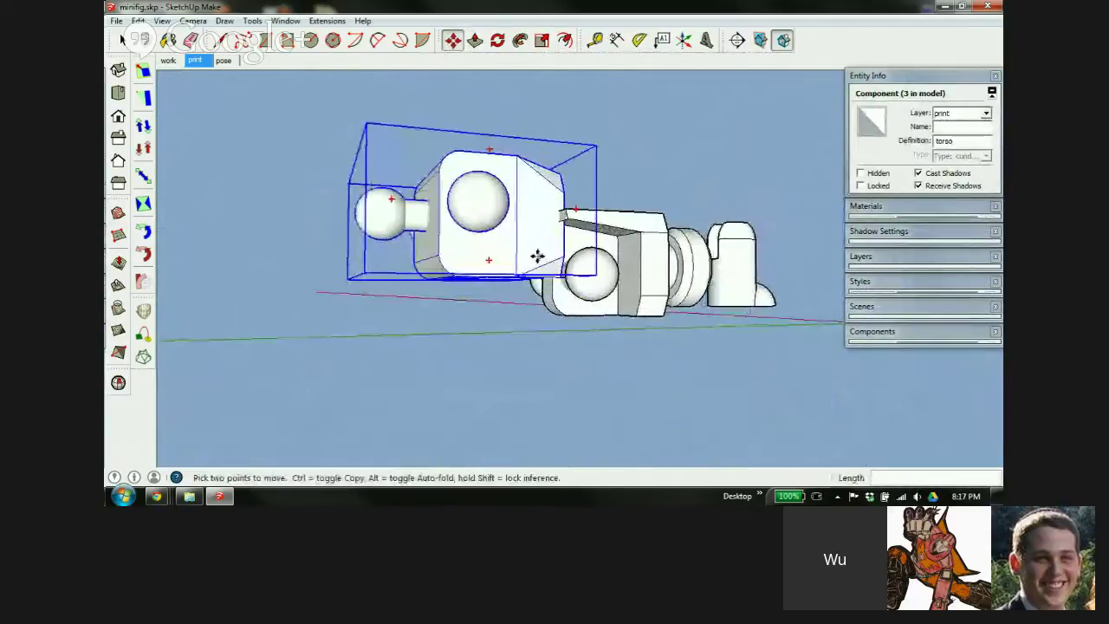
pyautogui.scroll(5, 524, 273)
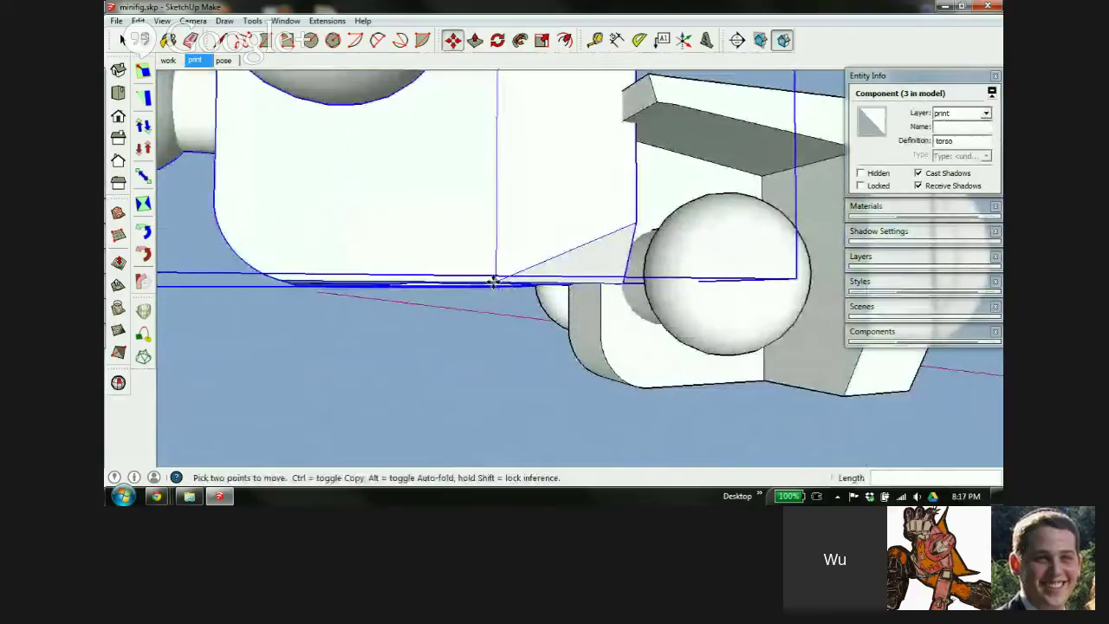
# Lower the torso level with the pelvis base and check the alignment
pyautogui.click(494, 283)
pyautogui.scroll(-8, 499, 277)
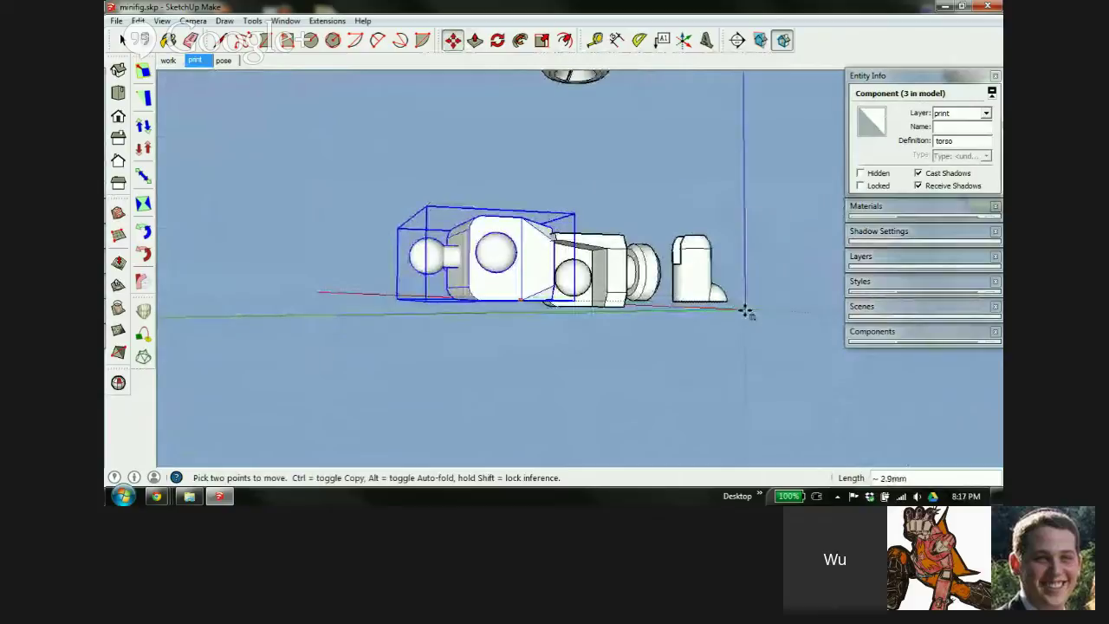
pyautogui.scroll(5, 572, 305)
pyautogui.scroll(3, 598, 308)
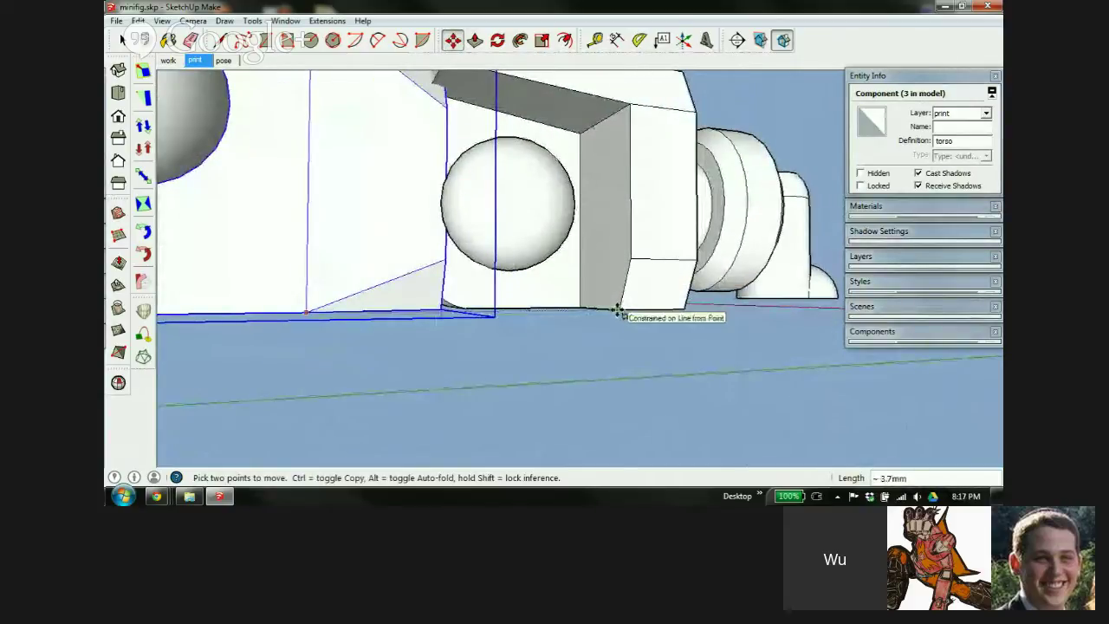
pyautogui.click(618, 310)
pyautogui.scroll(-5, 666, 250)
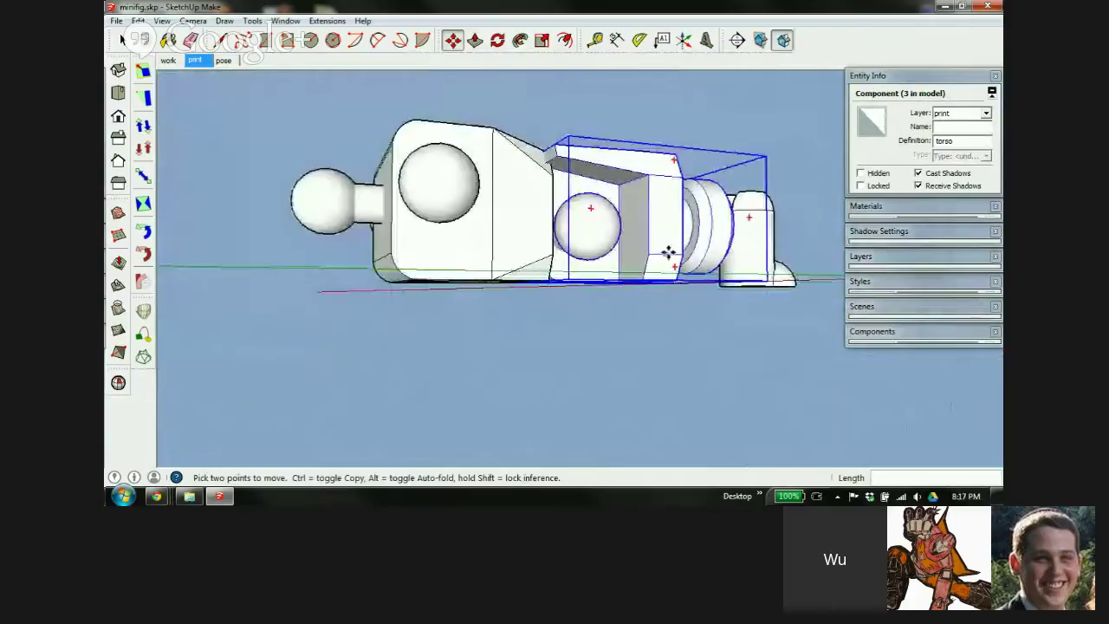
pyautogui.scroll(-1, 552, 186)
pyautogui.moveTo(555, 328)
pyautogui.mouseDown(button='middle')
pyautogui.moveTo(555, 344)
pyautogui.moveTo(520, 364)
pyautogui.moveTo(563, 329)
pyautogui.mouseUp(button='middle')
# Snap the pelvis flush against the torso, then pull it back 2 along green
pyautogui.press('m')
pyautogui.click(554, 240)
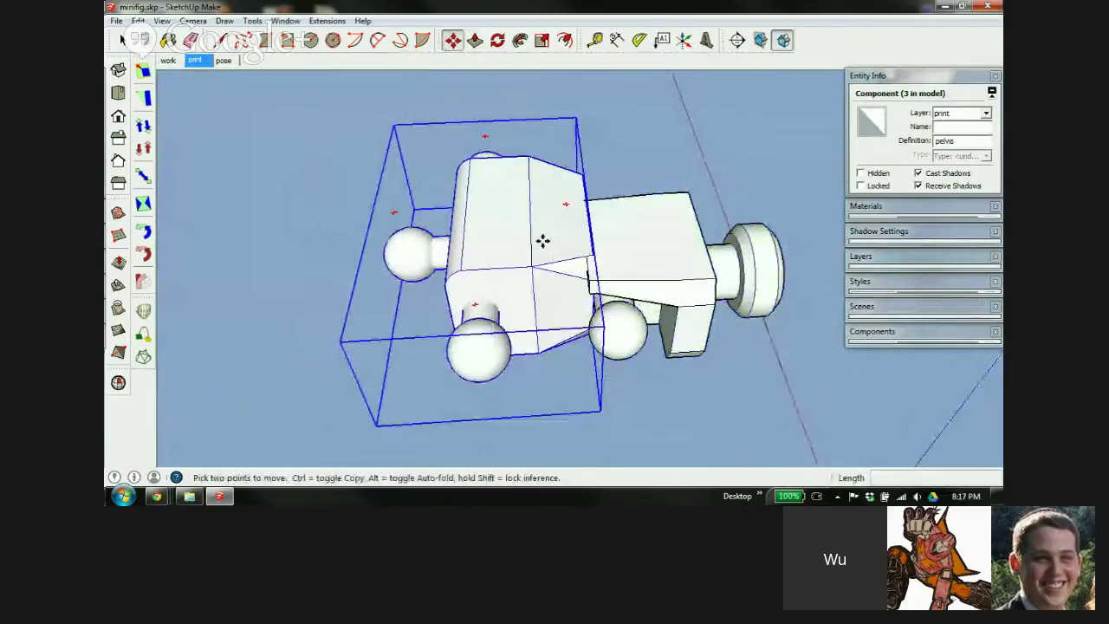
pyautogui.click(520, 260)
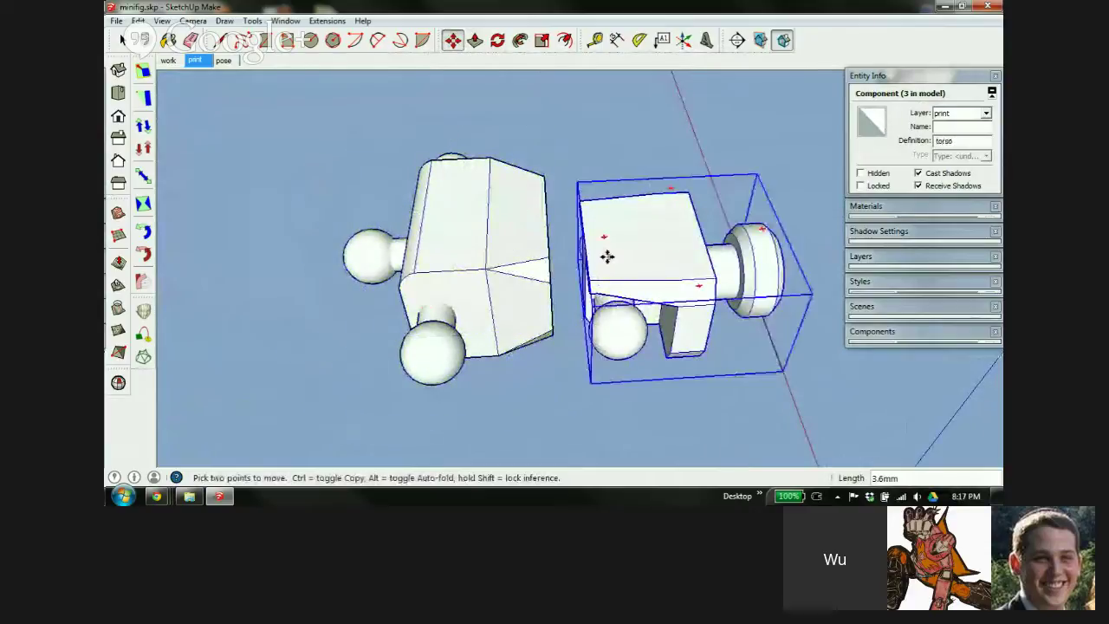
pyautogui.scroll(4, 612, 255)
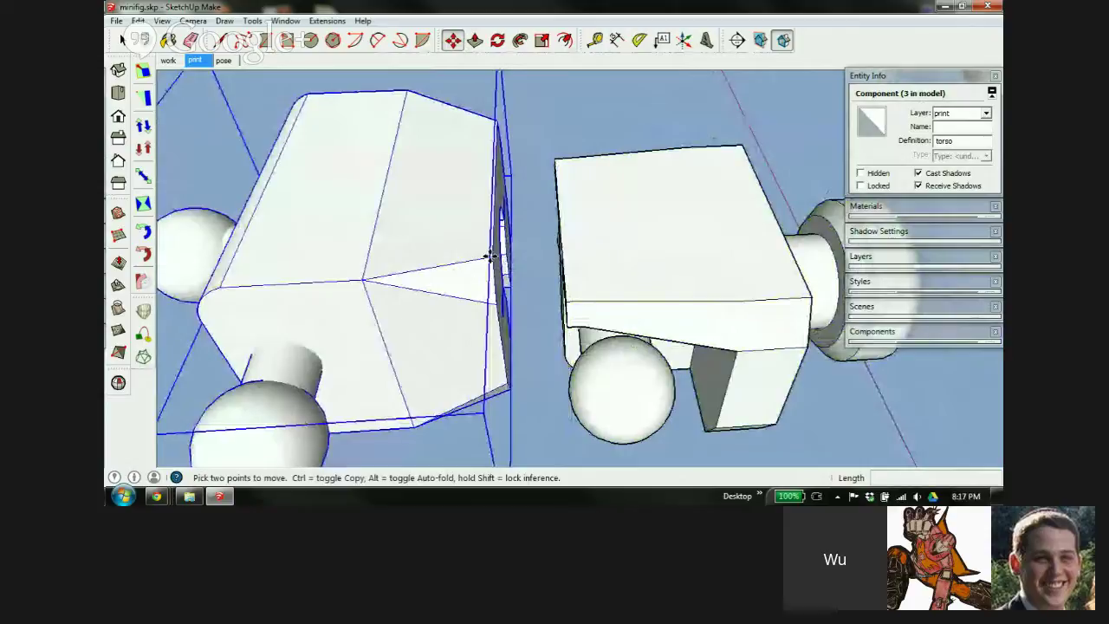
pyautogui.click(491, 256)
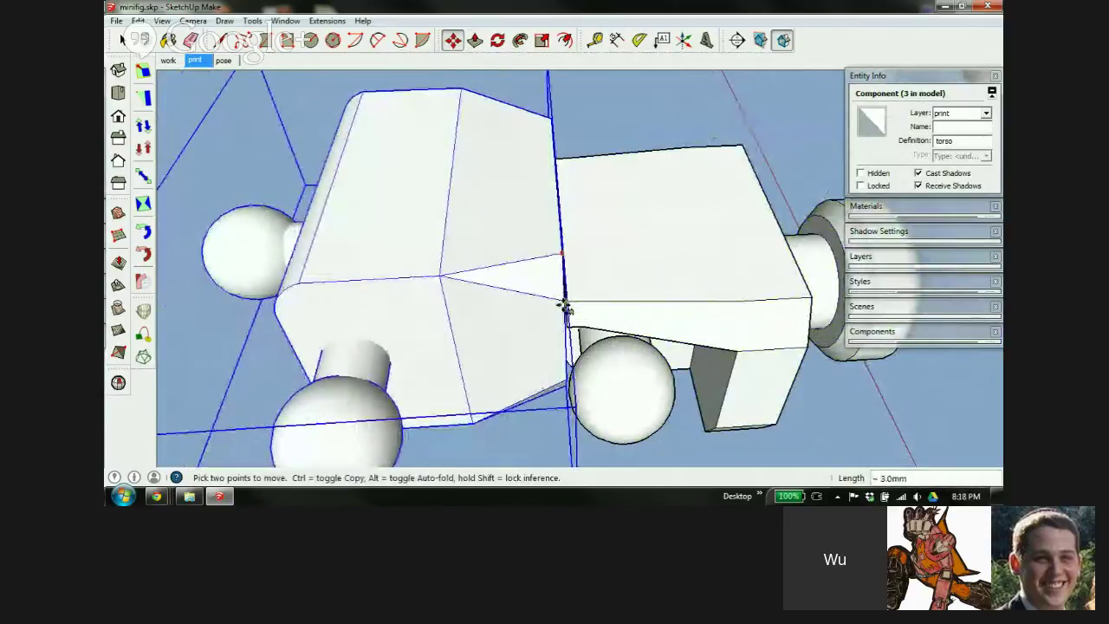
pyautogui.click(561, 306)
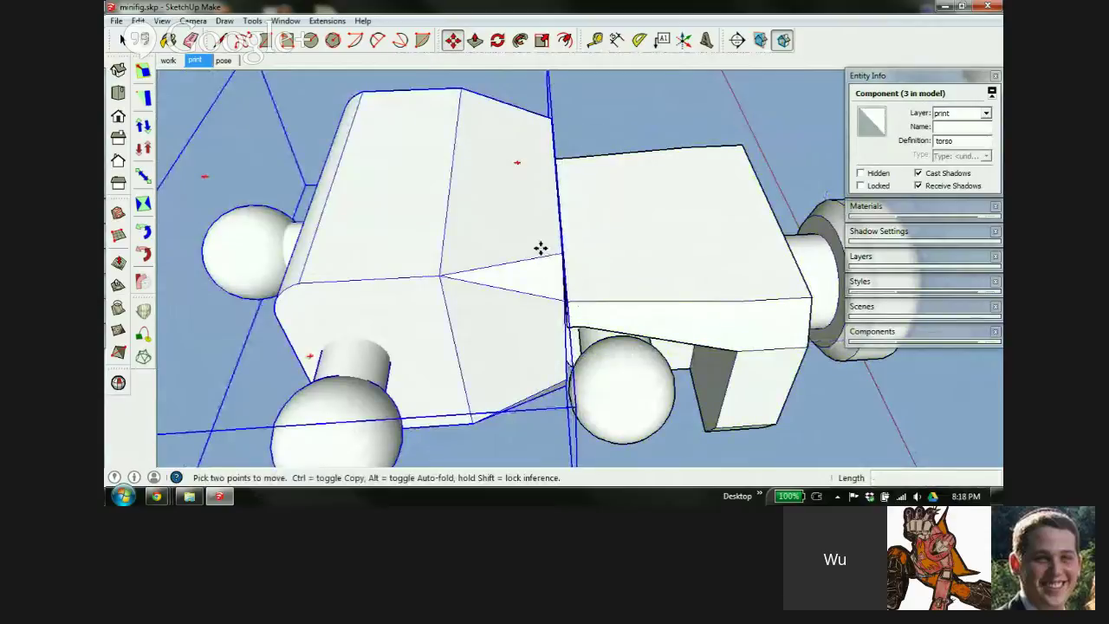
pyautogui.click(540, 249)
pyautogui.click(511, 249)
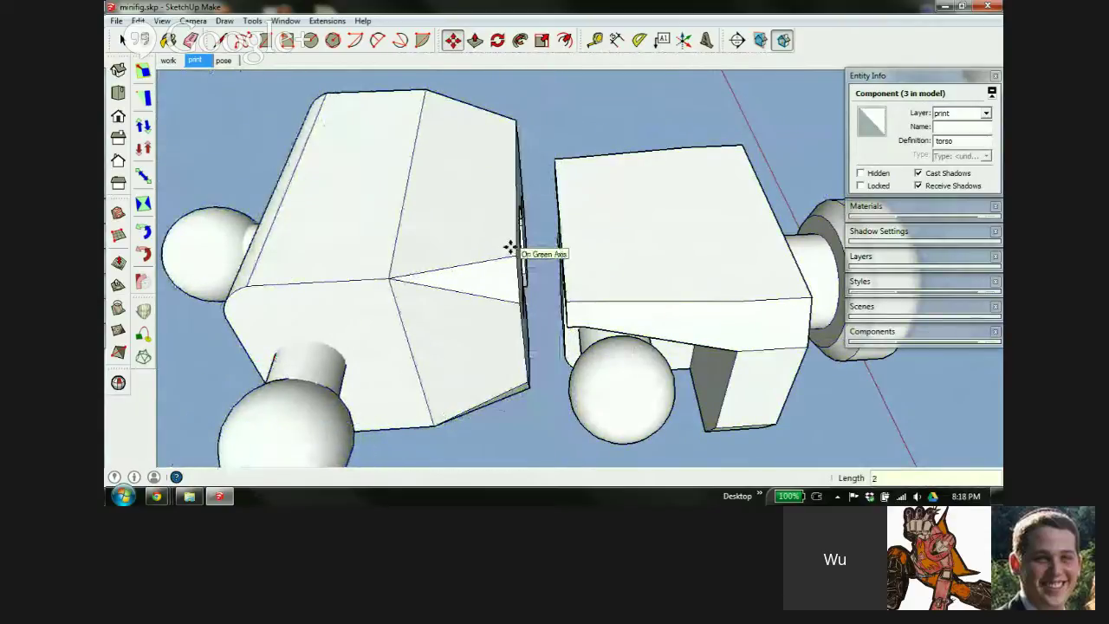
# Realign the torso with the pelvis and check both from a low front view
pyautogui.moveTo(488, 294); pyautogui.dragTo(651, 327, button='middle')
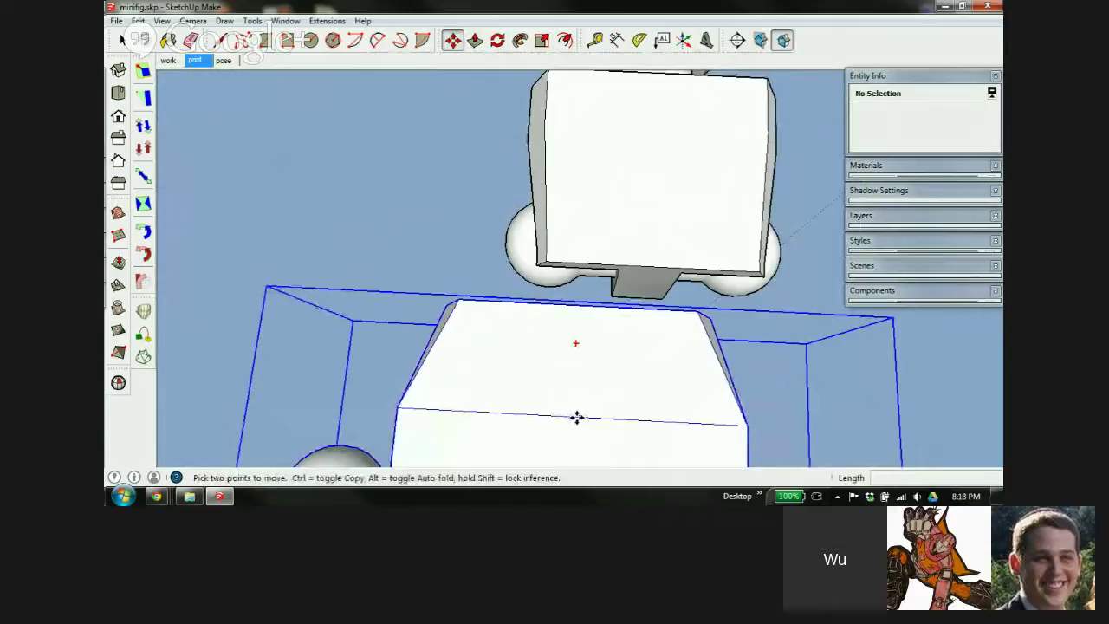
pyautogui.click(568, 418)
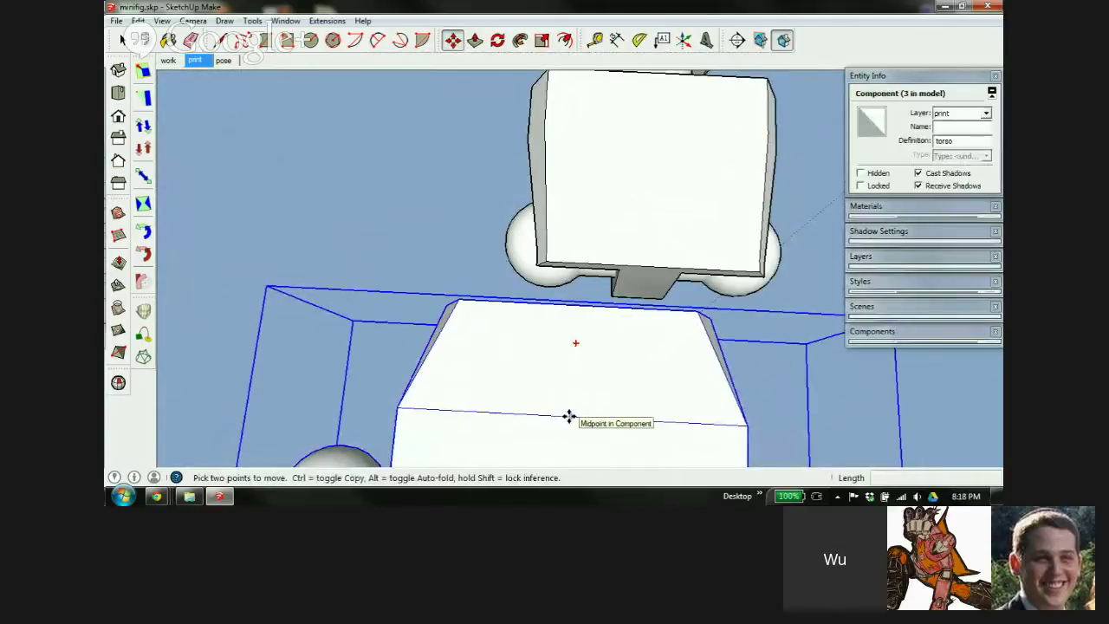
pyautogui.click(651, 267)
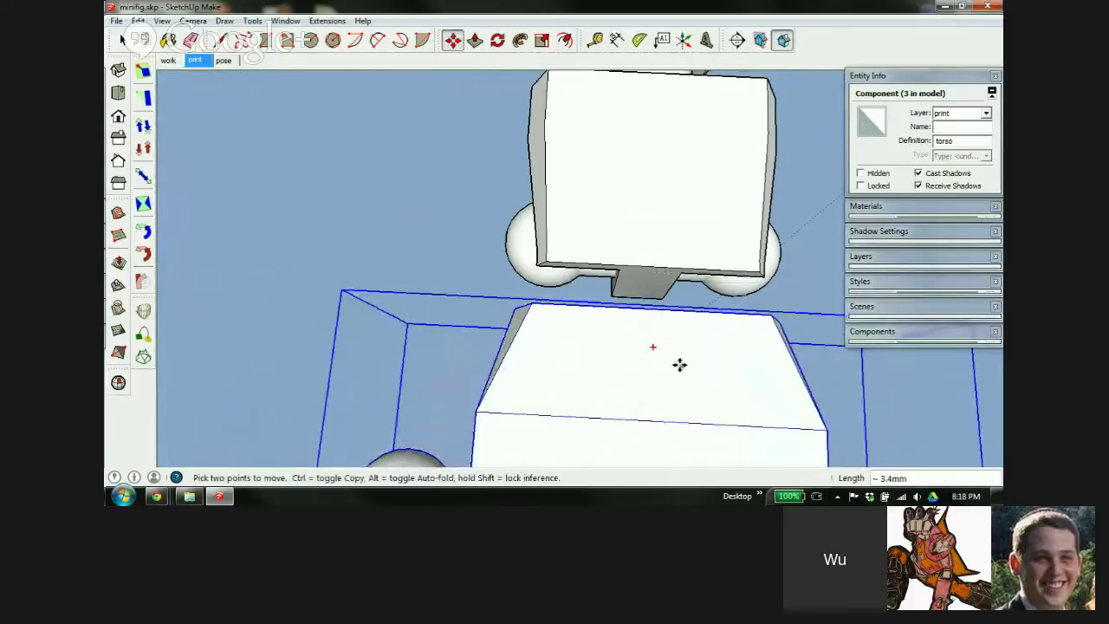
pyautogui.moveTo(685, 364); pyautogui.dragTo(376, 151, button='middle')
pyautogui.click(656, 243)
pyautogui.moveTo(656, 242); pyautogui.dragTo(550, 309, button='middle')
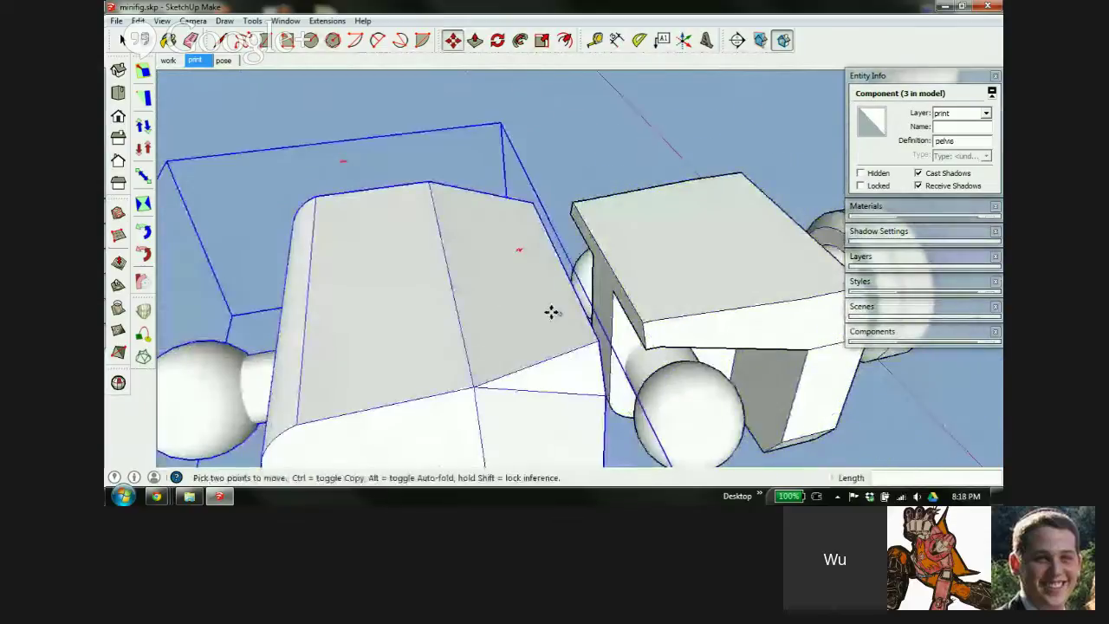
pyautogui.scroll(-4, 433, 260)
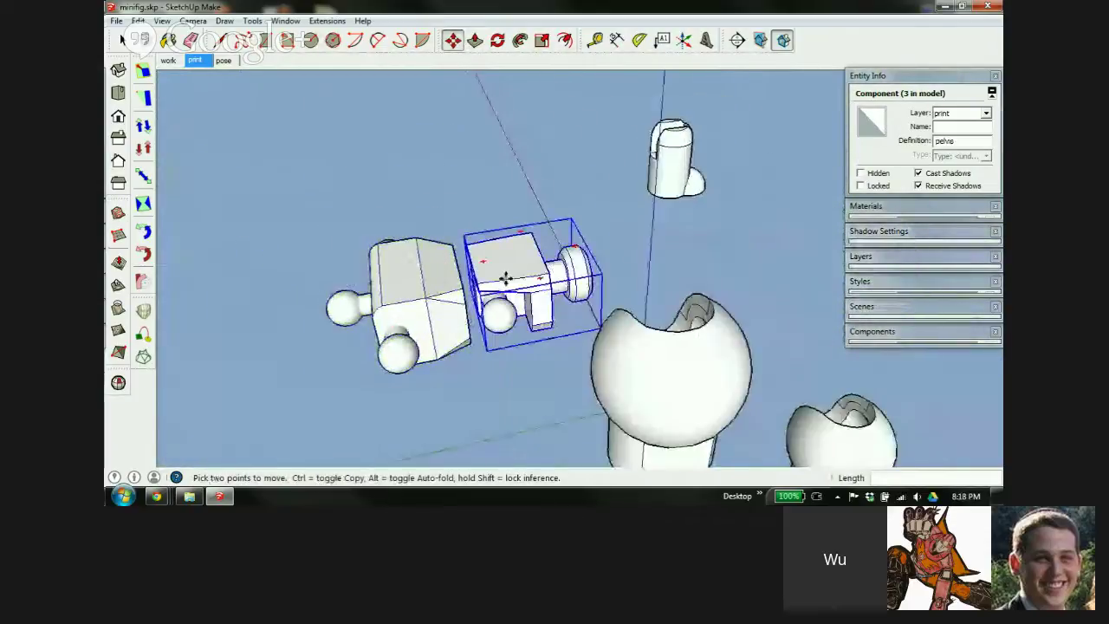
pyautogui.scroll(1, 505, 277)
pyautogui.moveTo(496, 274); pyautogui.dragTo(564, 261, button='middle')
pyautogui.hotkey('ctrl', 't')
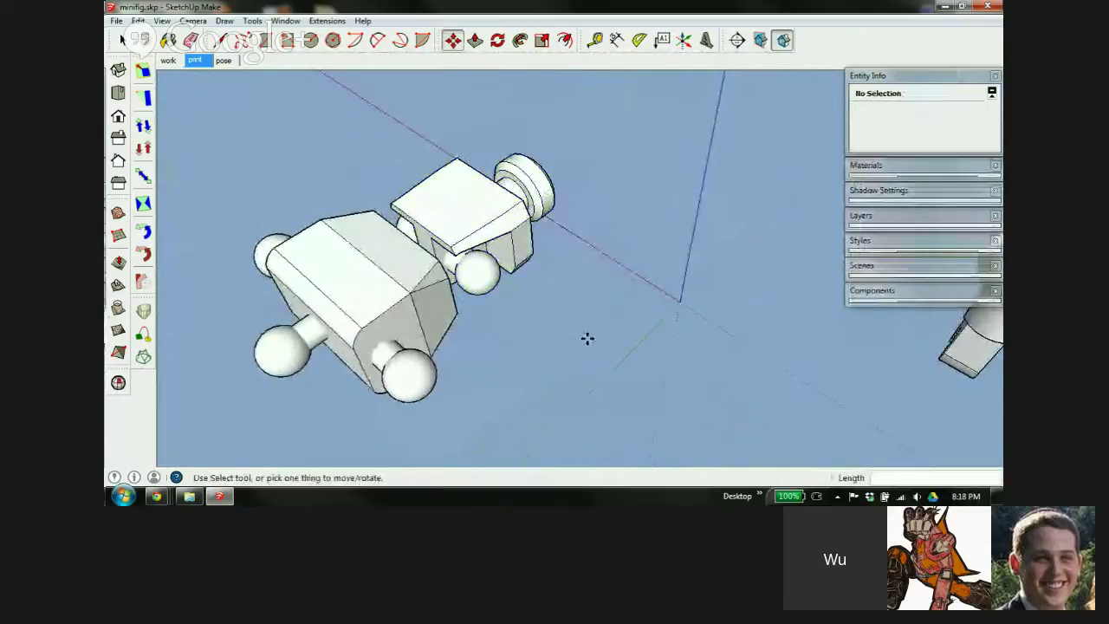
# Draw a 1.1 rectangle at the origin and push-pull it 1 mm into a cube
pyautogui.press('r')
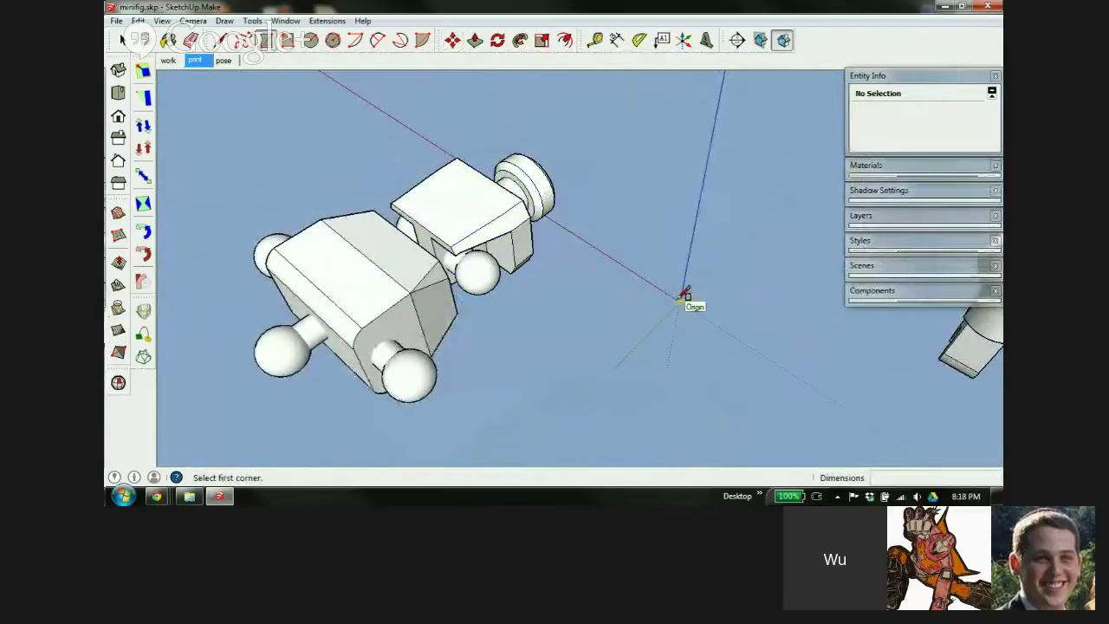
pyautogui.click(679, 301)
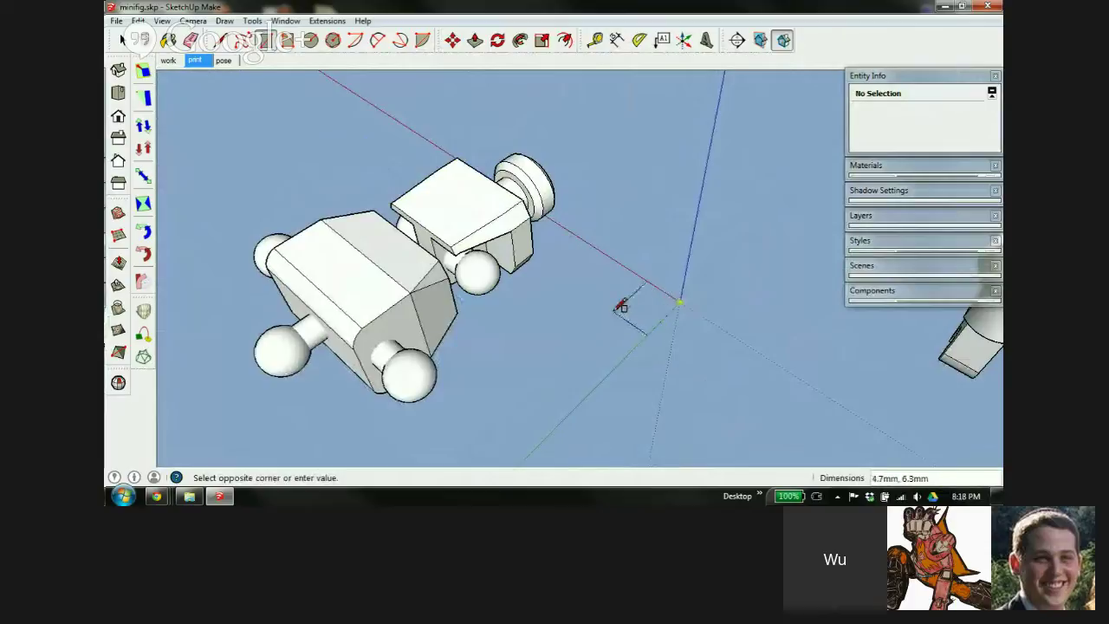
pyautogui.write('1.1')
pyautogui.press('Return')
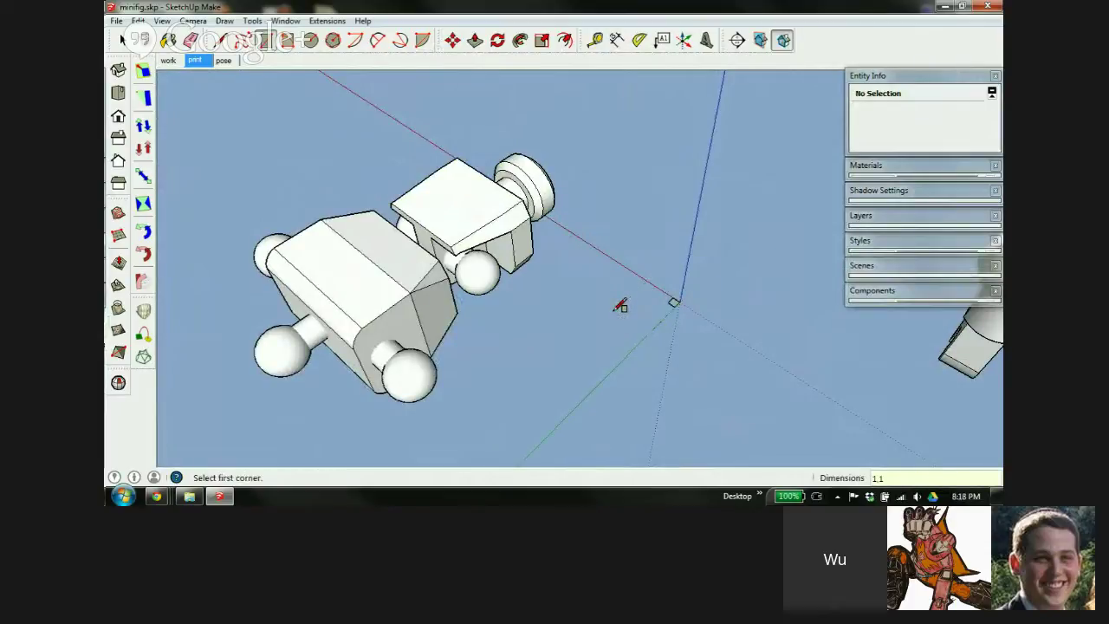
pyautogui.press('o')
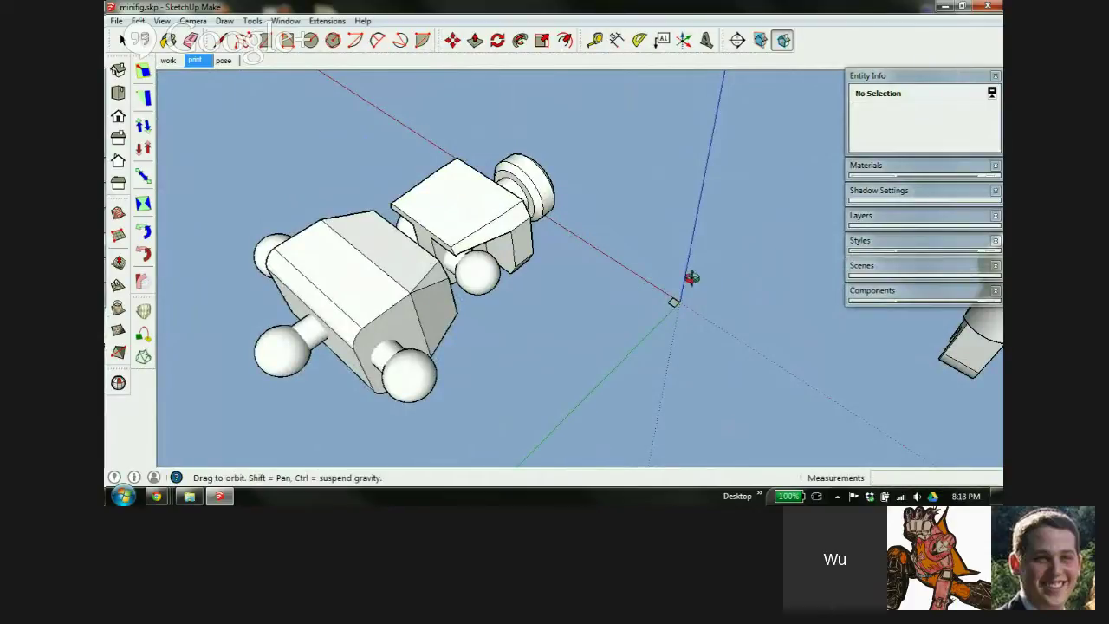
pyautogui.press('p')
pyautogui.scroll(5, 674, 302)
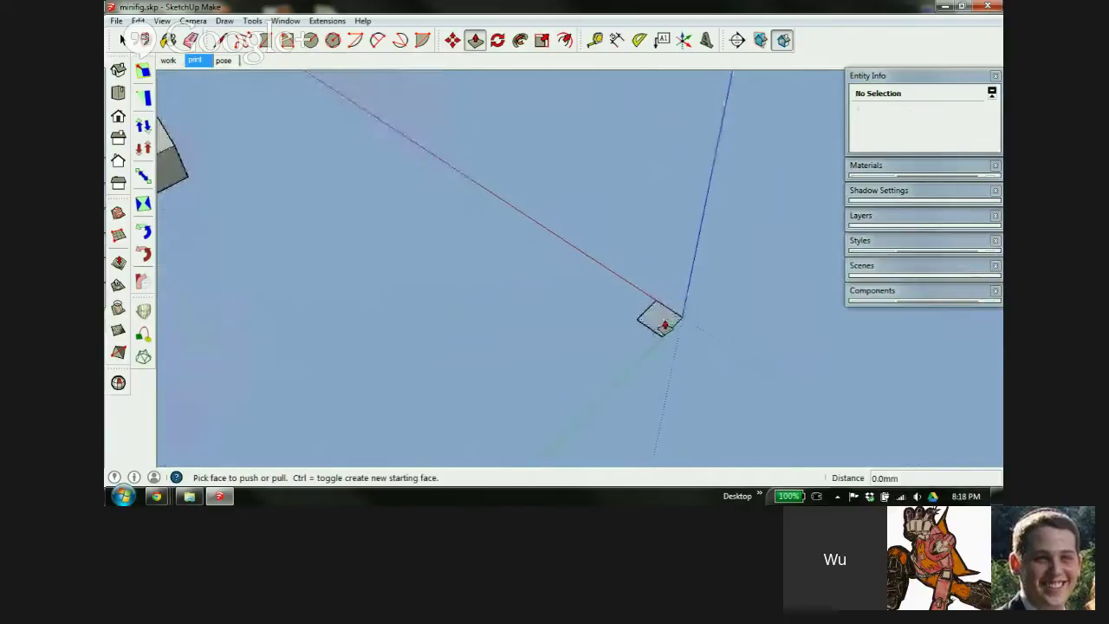
pyautogui.click(665, 325)
pyautogui.write('1')
pyautogui.press('Return')
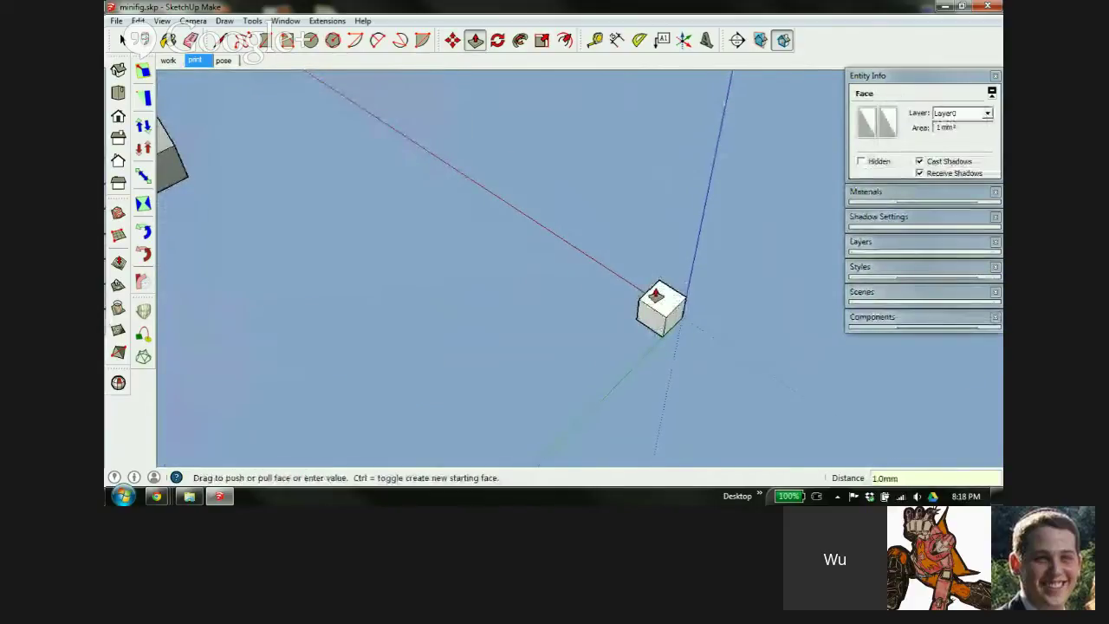
# Select all of the small cube and make it a group
pyautogui.press('space')
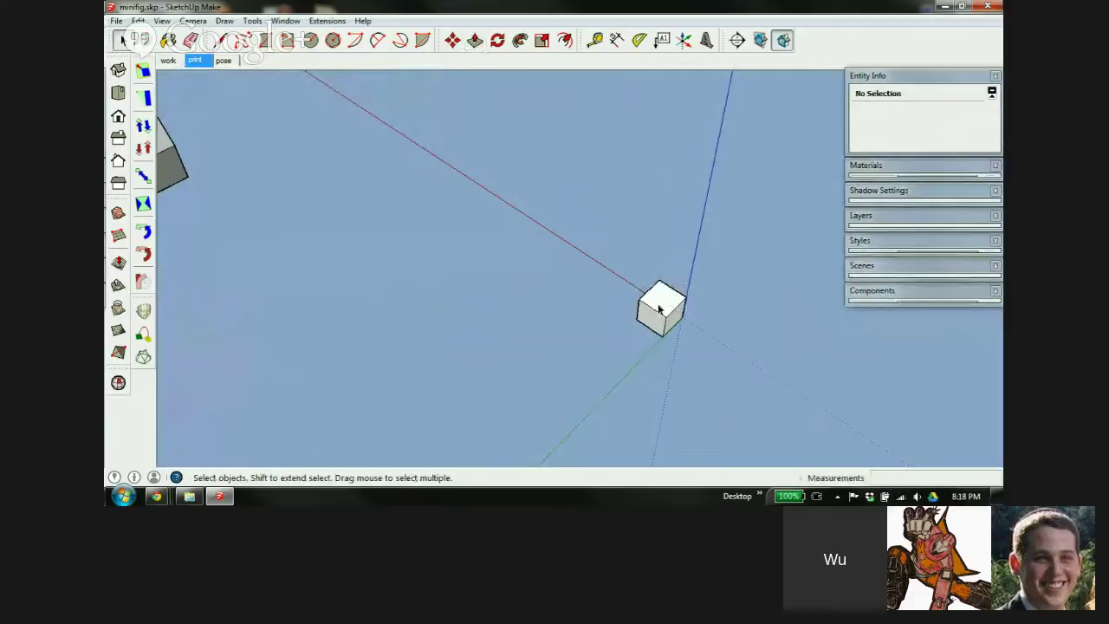
pyautogui.tripleClick(658, 305)
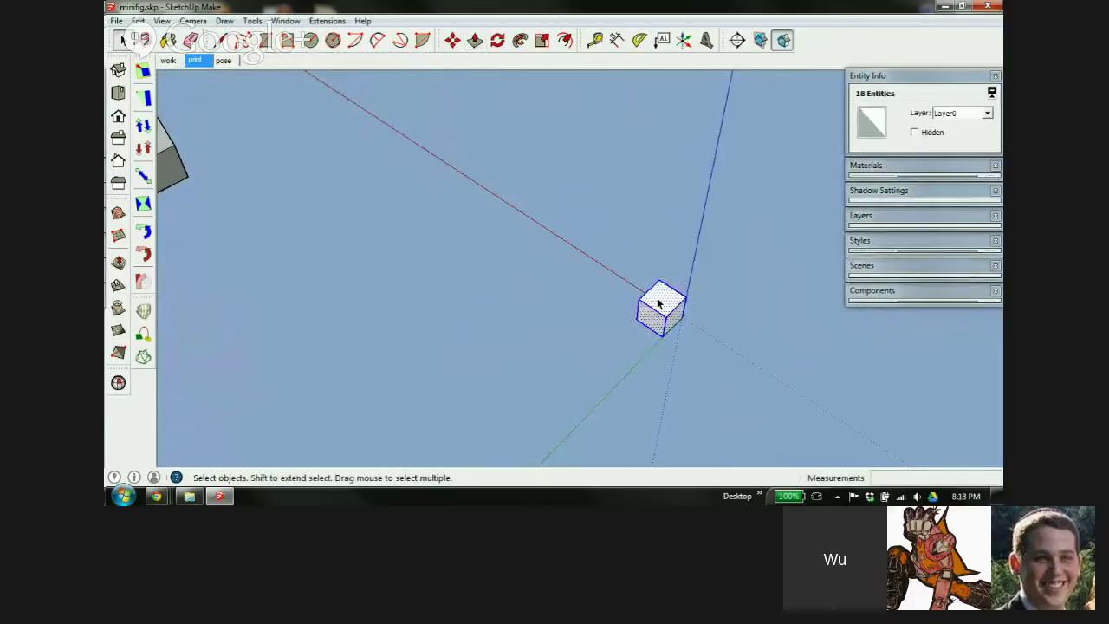
pyautogui.hotkey('ctrl', 'g')
pyautogui.scroll(-5, 669, 314)
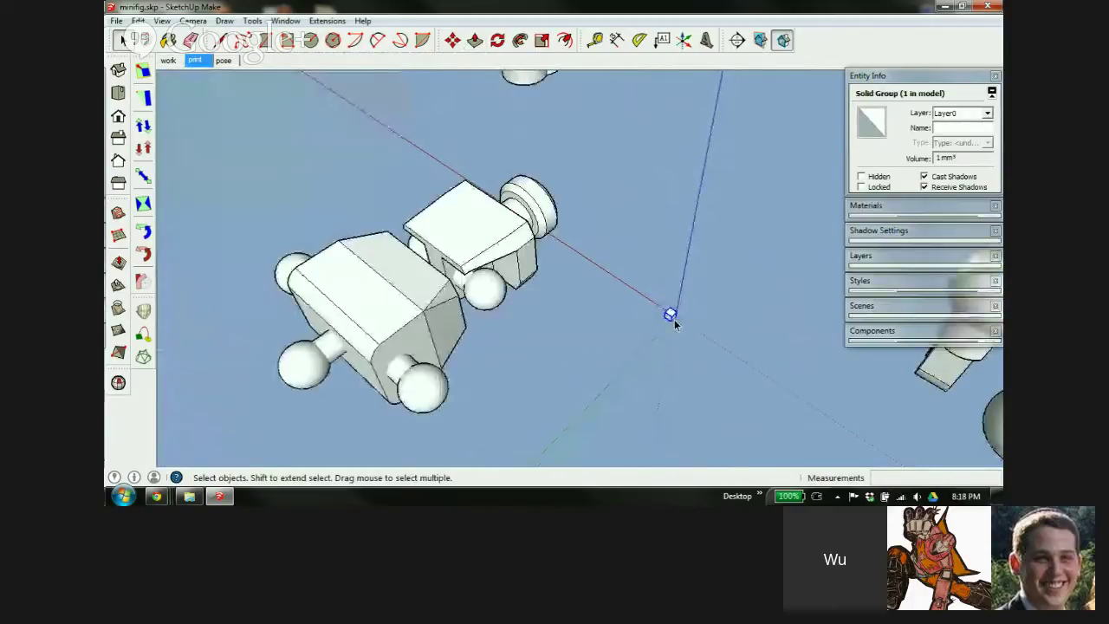
# Copy the 1 mm cube into the gap between the two large body blocks
pyautogui.moveTo(661, 323); pyautogui.dragTo(641, 282, button='middle')
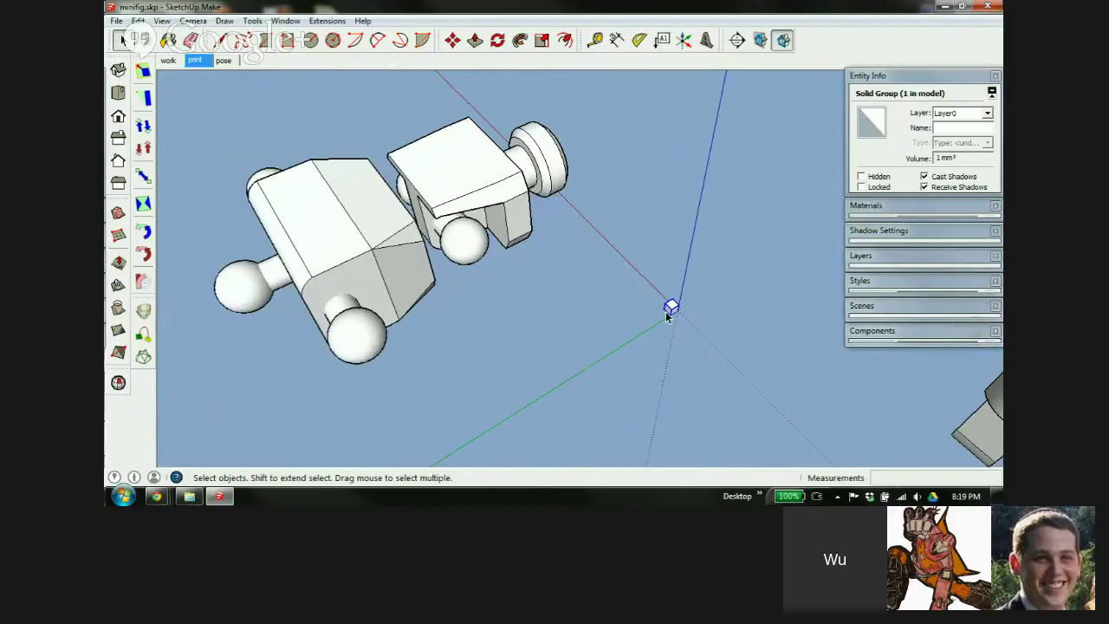
pyautogui.press('m')
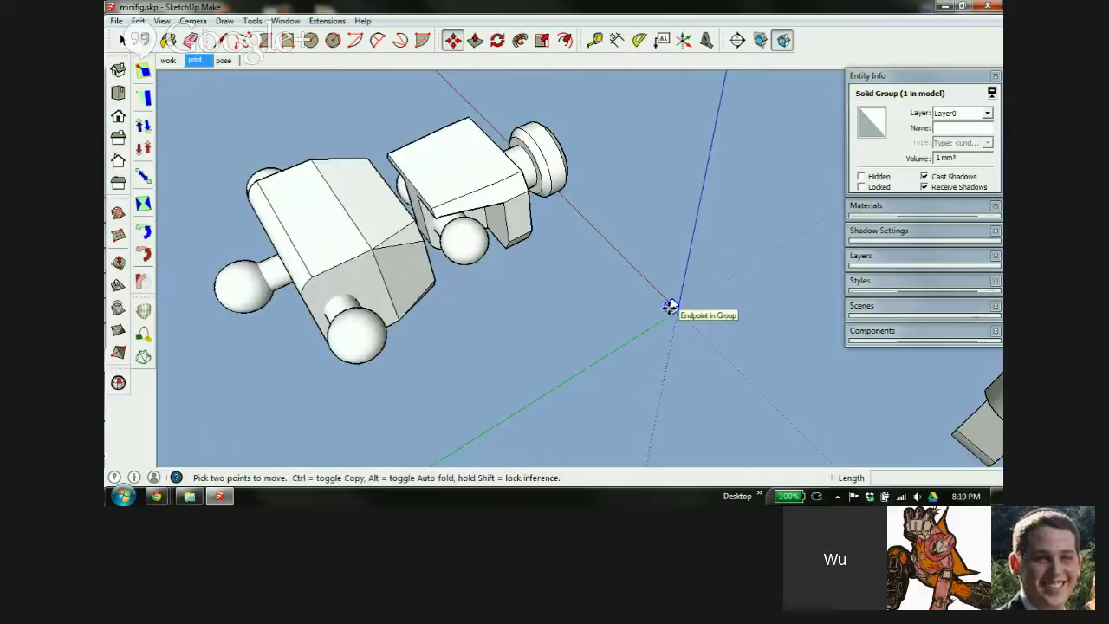
pyautogui.click(672, 307)
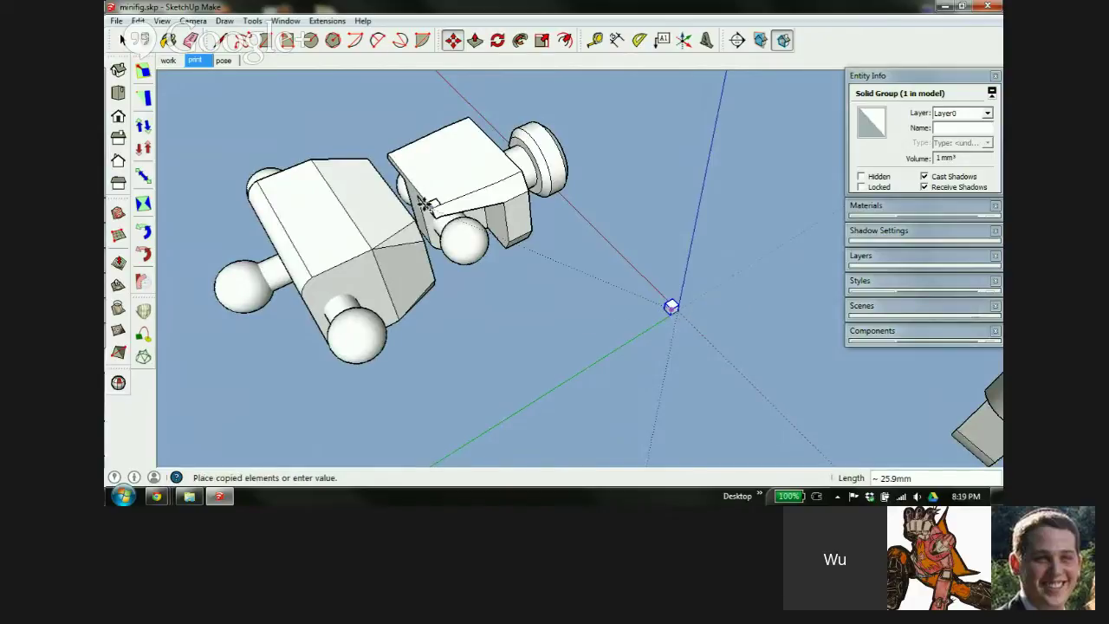
pyautogui.click(384, 183)
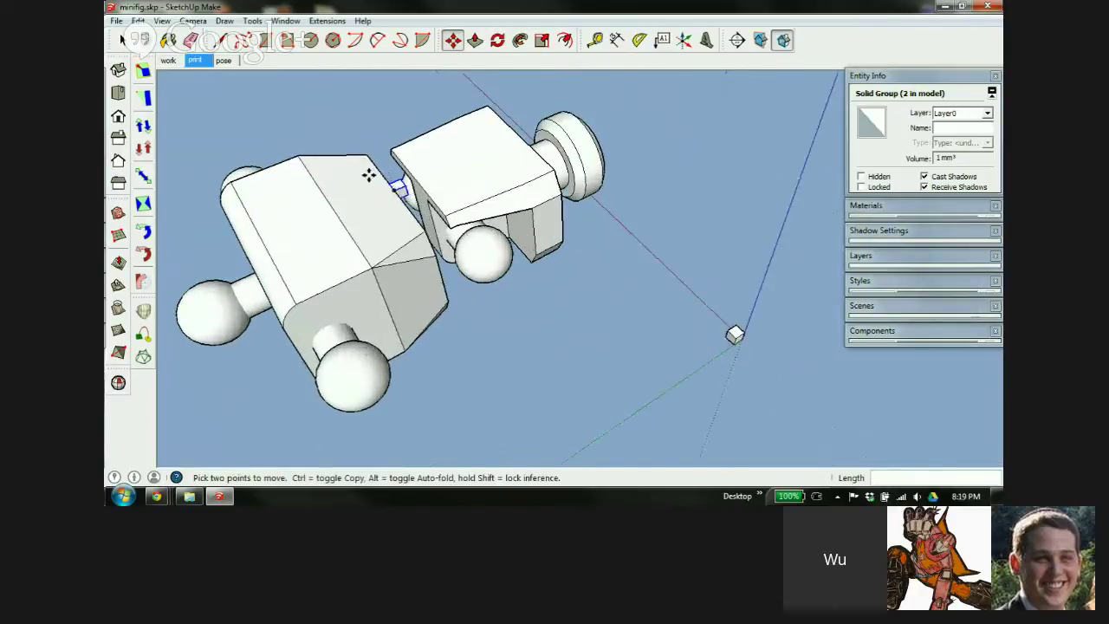
pyautogui.scroll(5, 396, 182)
pyautogui.moveTo(592, 144); pyautogui.dragTo(829, 222, button='middle')
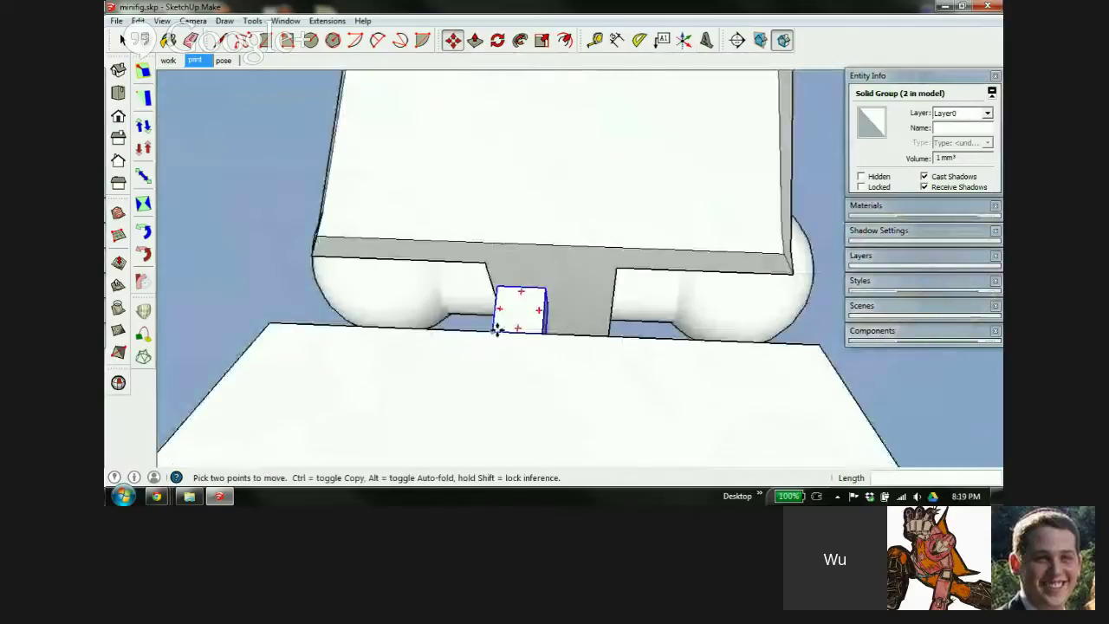
pyautogui.moveTo(516, 336); pyautogui.dragTo(572, 343, button='middle')
# Set the cube copy against the block edge and nudge it 0.1 mm into place
pyautogui.press('m')
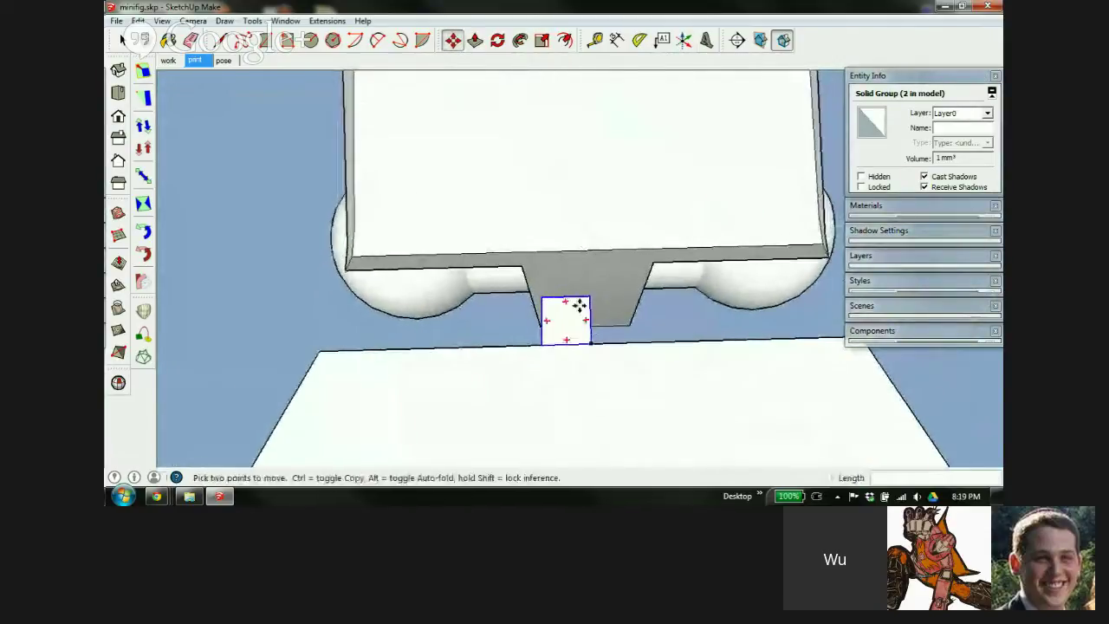
pyautogui.click(564, 297)
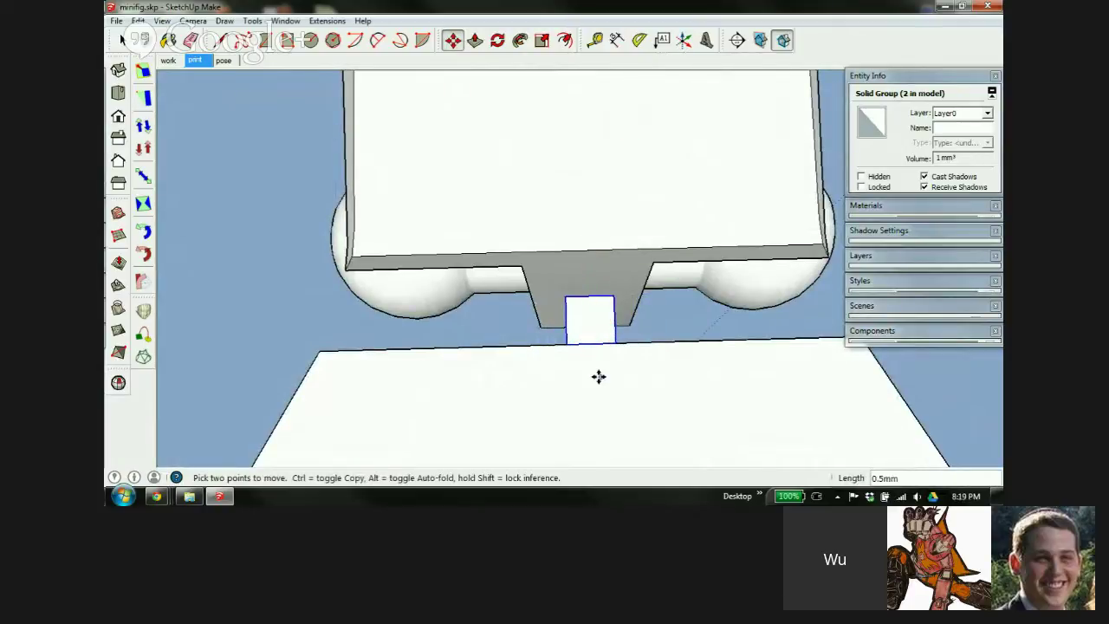
pyautogui.moveTo(524, 353); pyautogui.dragTo(598, 235, button='middle')
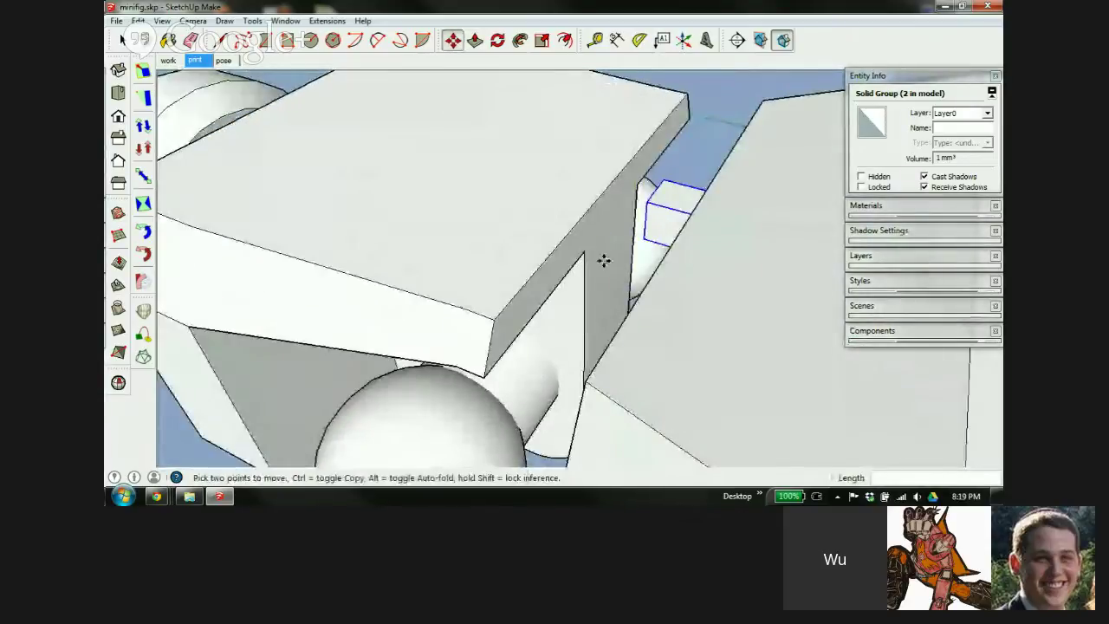
pyautogui.moveTo(649, 372); pyautogui.dragTo(640, 393, button='middle')
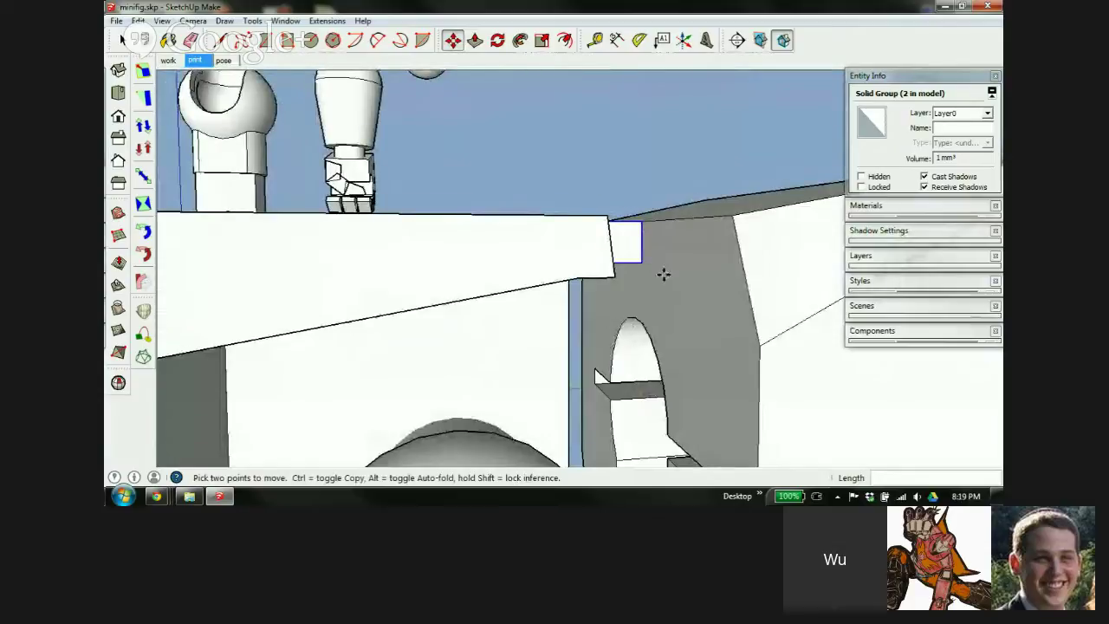
pyautogui.moveTo(661, 272); pyautogui.dragTo(626, 253, button='middle')
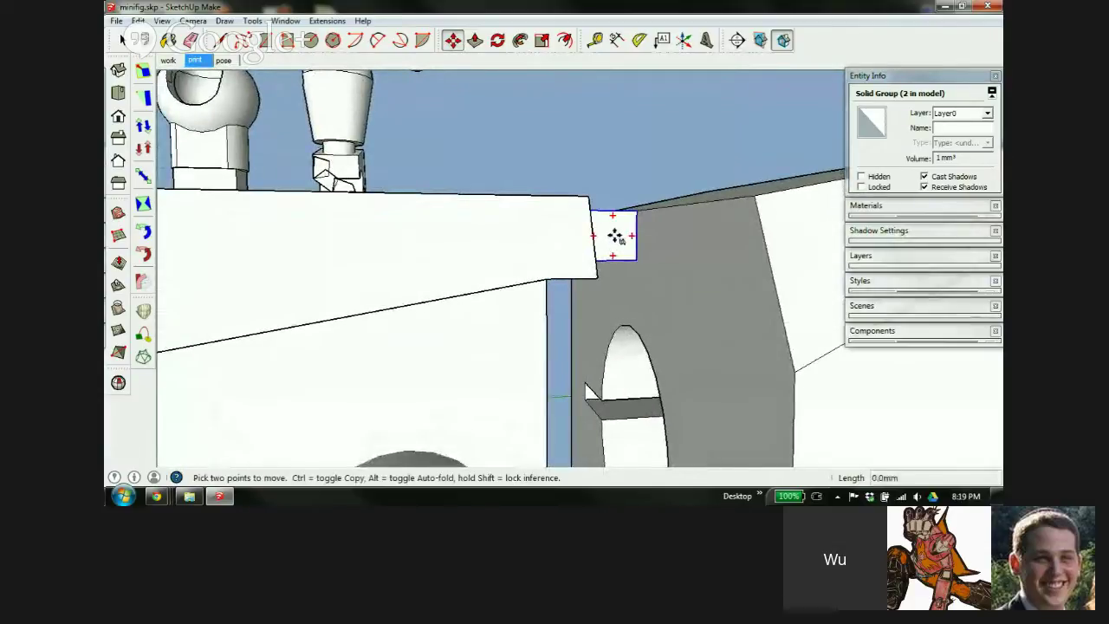
pyautogui.click(615, 236)
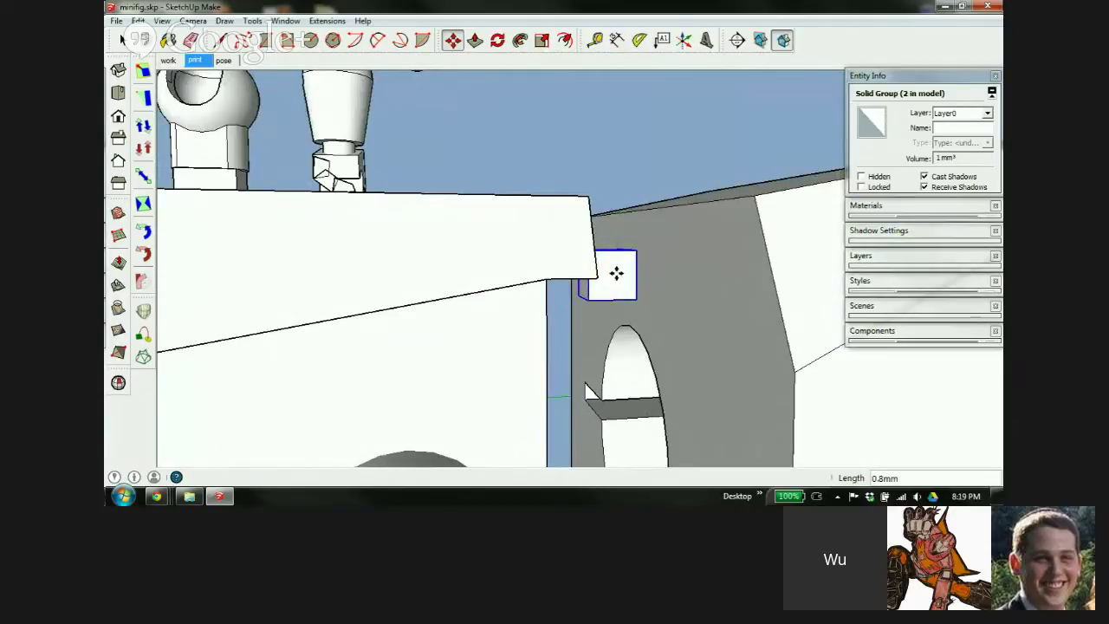
pyautogui.click(616, 272)
pyautogui.moveTo(643, 267); pyautogui.dragTo(622, 366, button='middle')
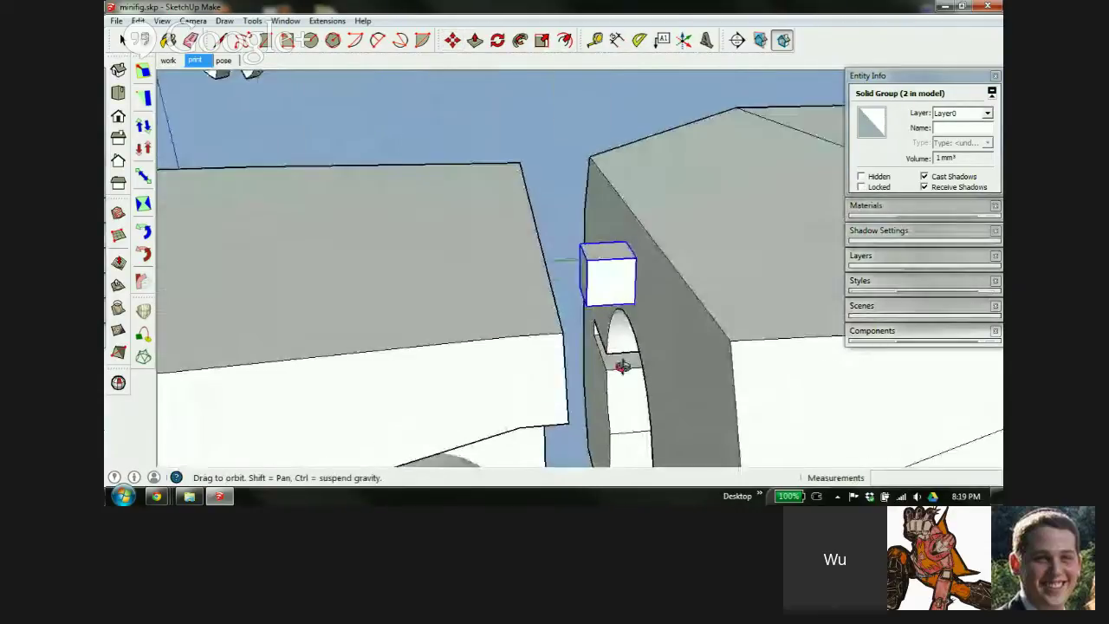
pyautogui.scroll(5, 586, 267)
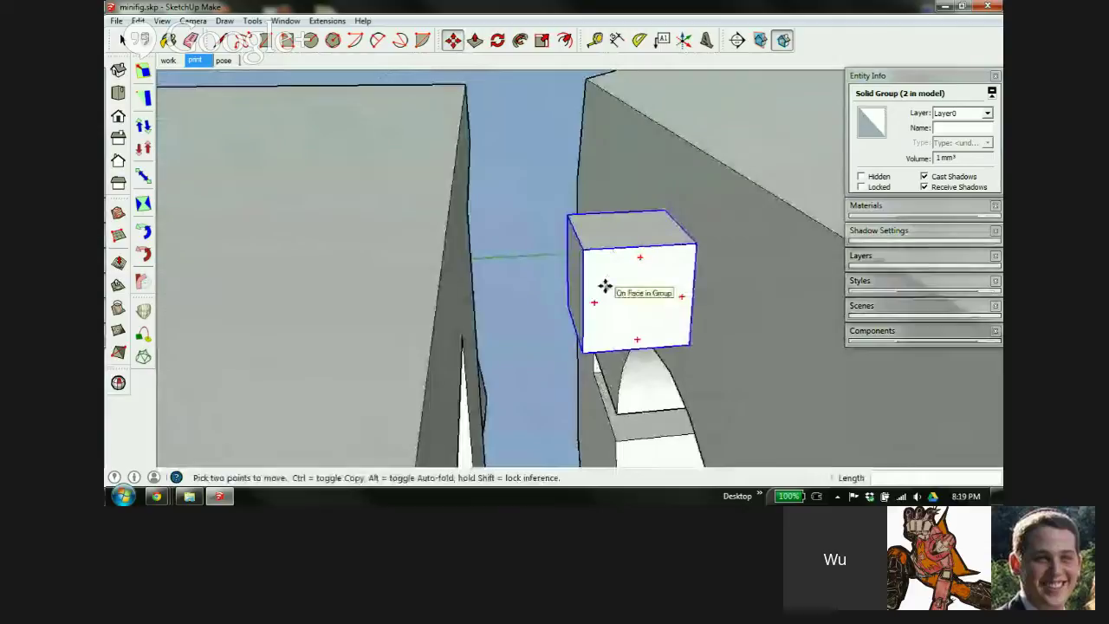
pyautogui.click(605, 286)
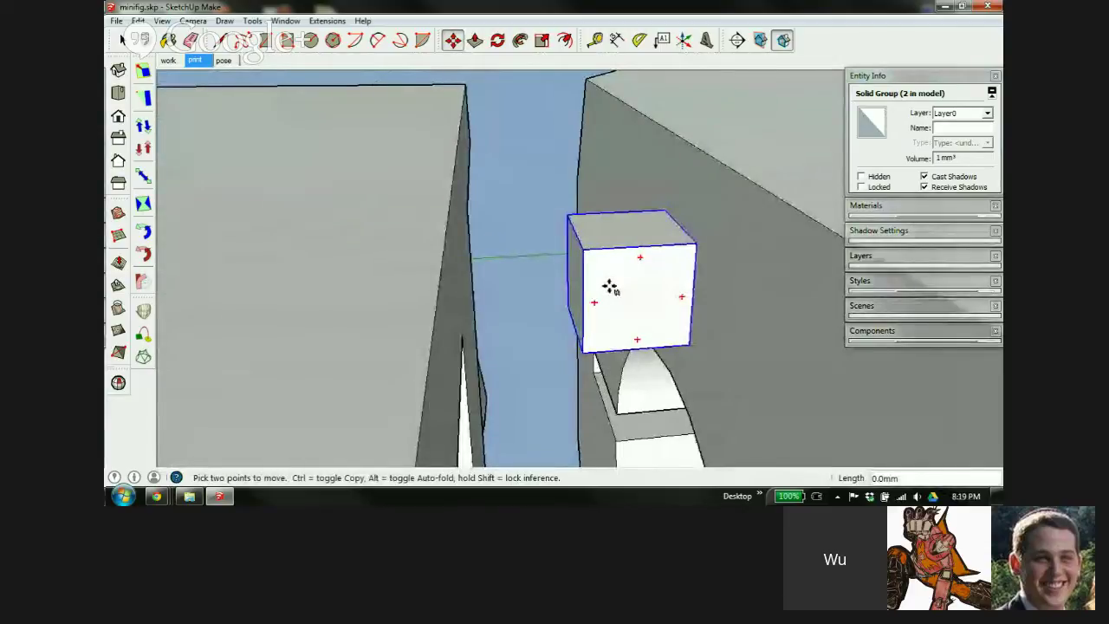
pyautogui.click(614, 285)
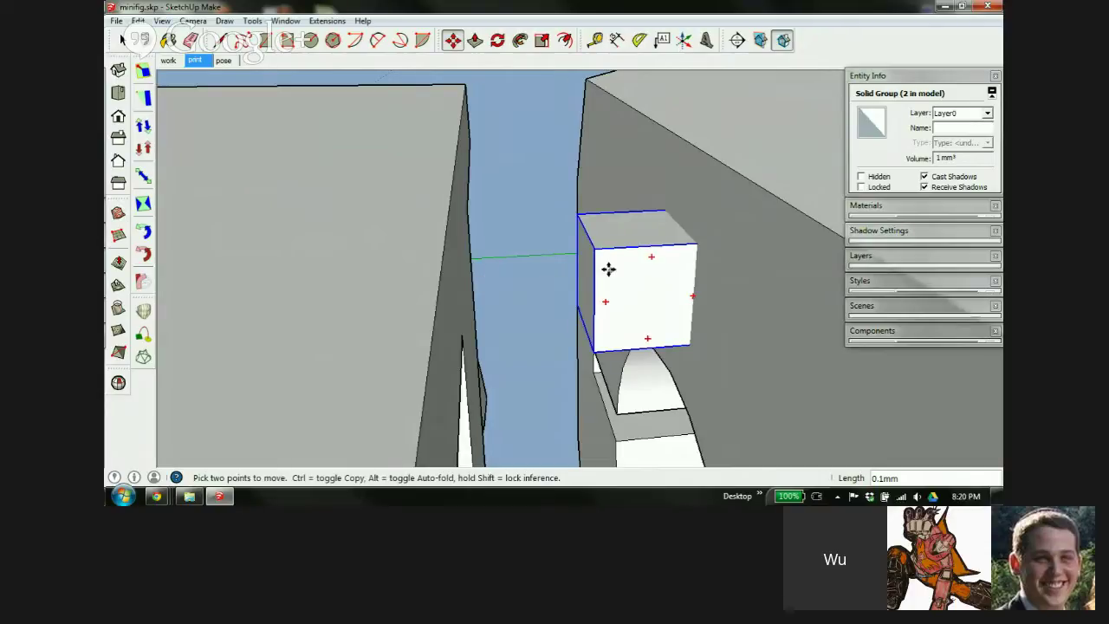
# Scale the small block wider so it spans the gap between torso and pelvis
pyautogui.press('s')
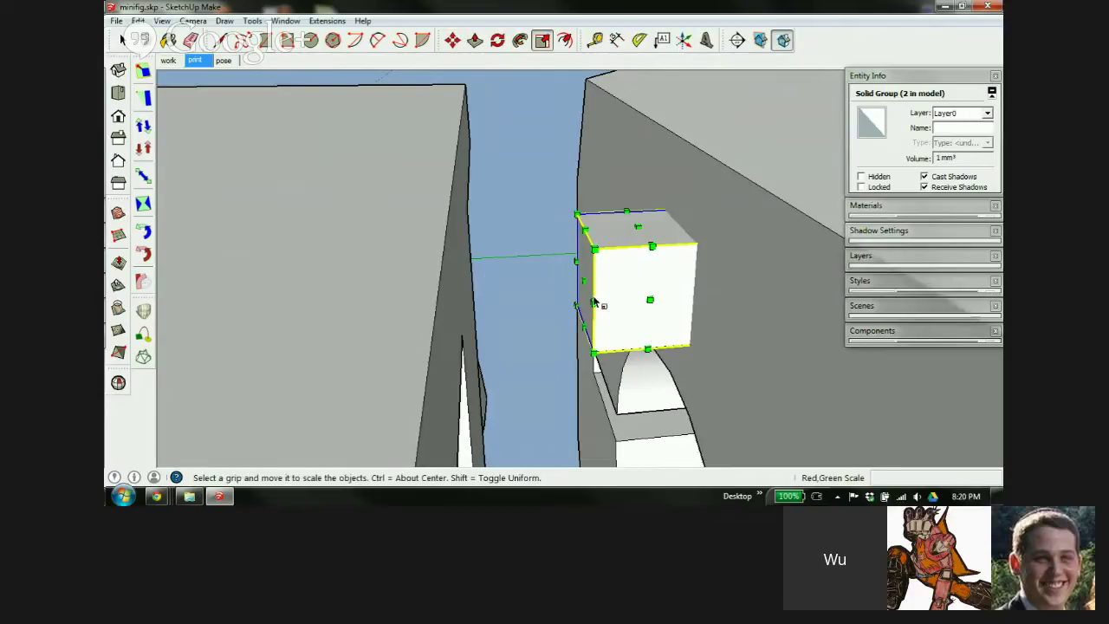
pyautogui.moveTo(710, 324); pyautogui.dragTo(453, 282, button='middle')
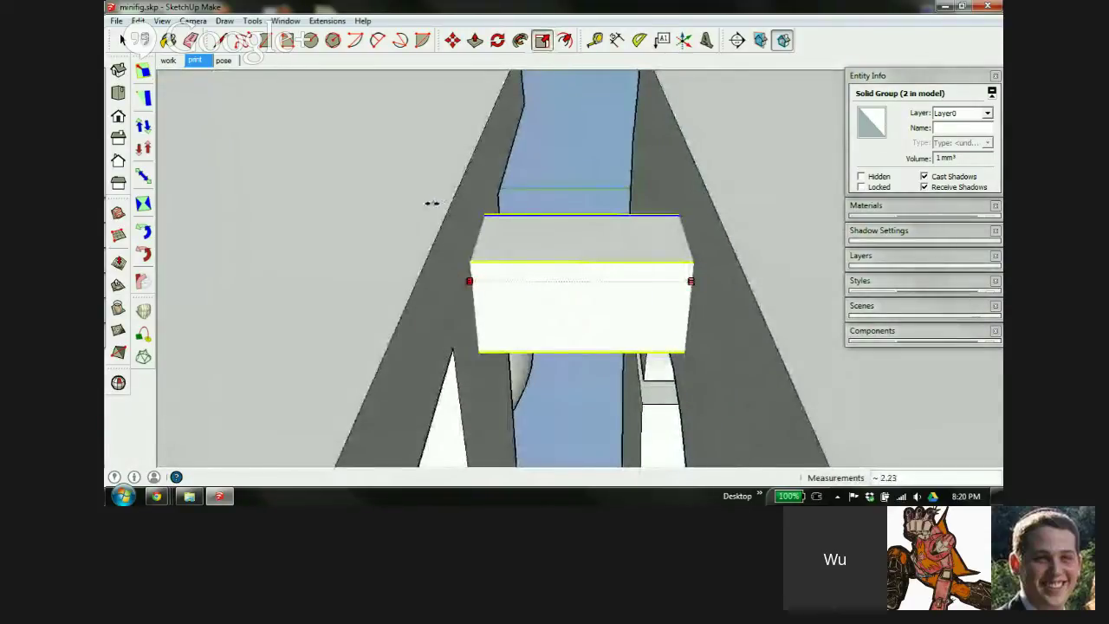
pyautogui.moveTo(431, 203); pyautogui.dragTo(410, 232)
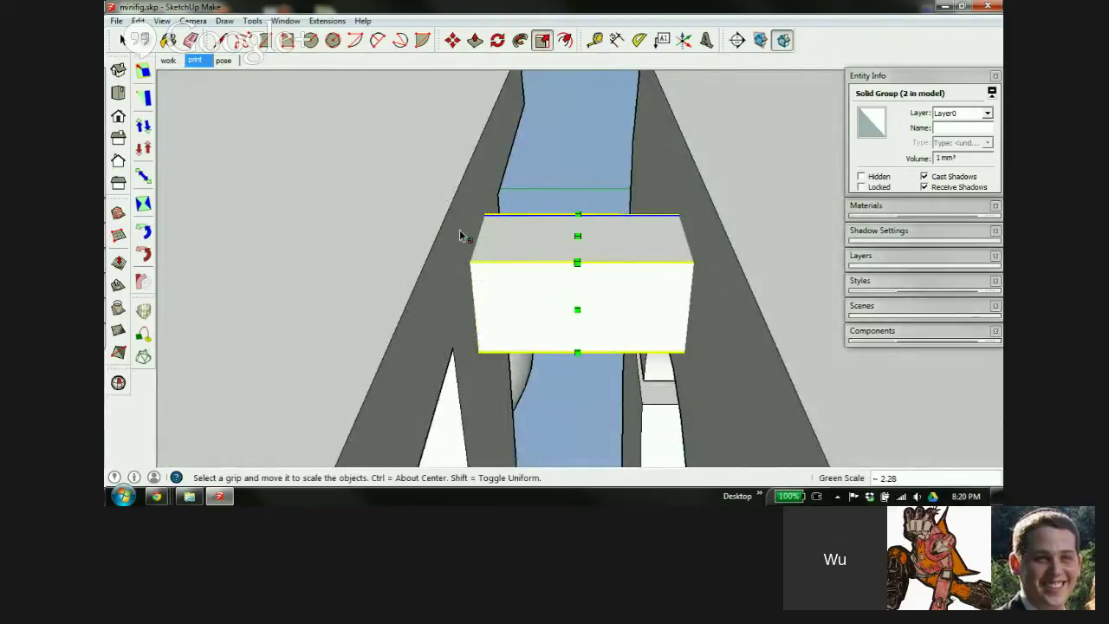
pyautogui.scroll(-1, 445, 148)
pyautogui.scroll(6, 554, 221)
pyautogui.moveTo(485, 234); pyautogui.dragTo(439, 205, button='middle')
# Inspect the 2.3 mm³ connector from several angles to confirm it bridges both blocks
pyautogui.press('s')
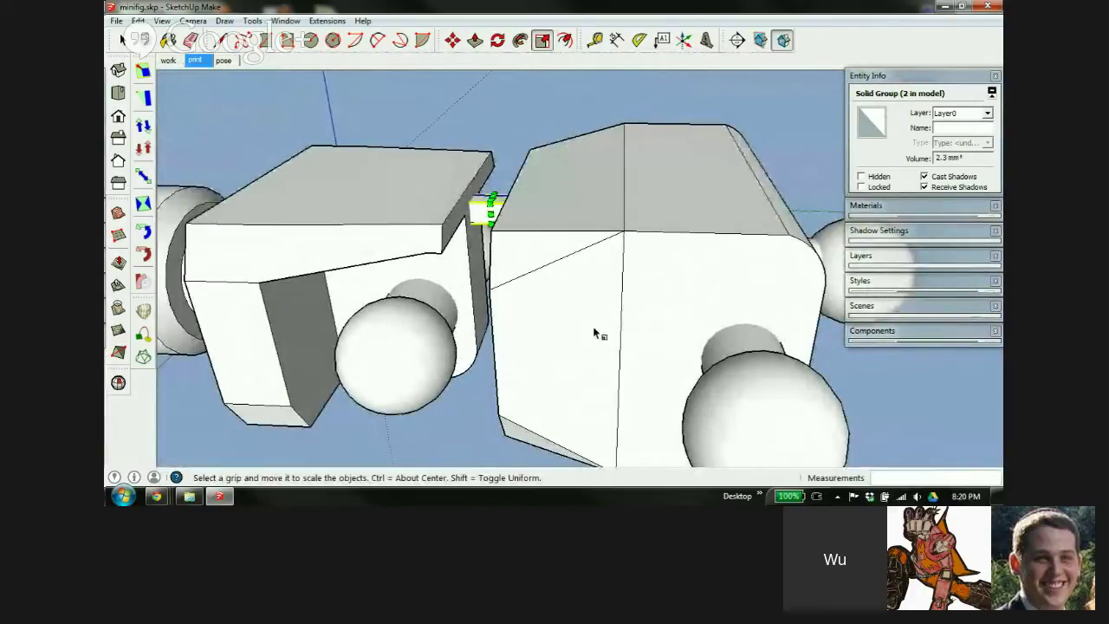
pyautogui.scroll(4, 484, 205)
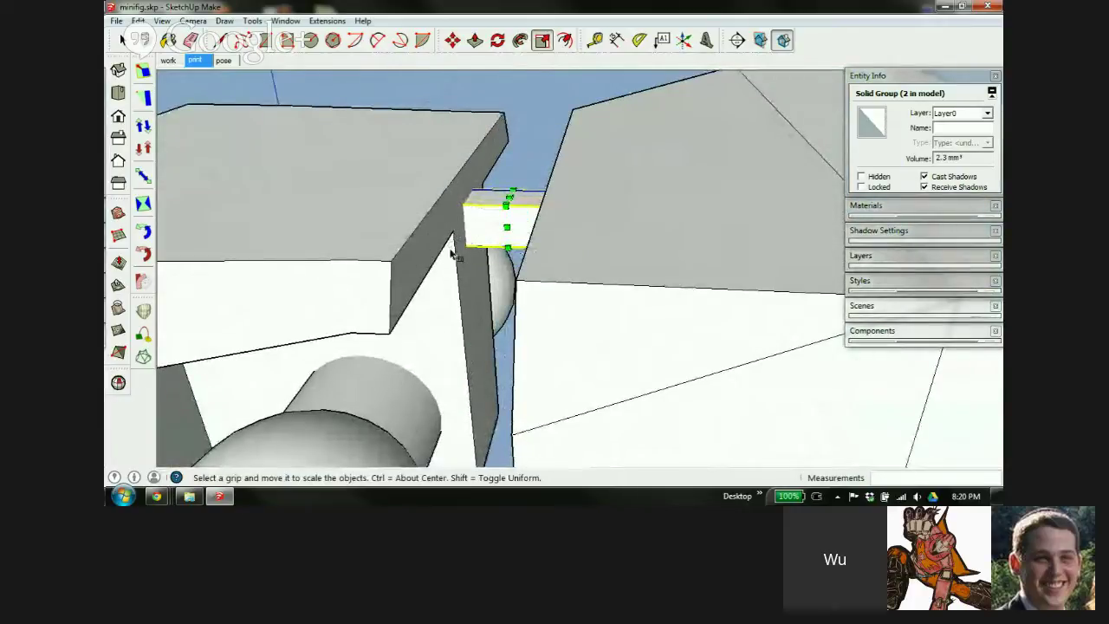
pyautogui.moveTo(458, 240); pyautogui.dragTo(534, 188, button='middle')
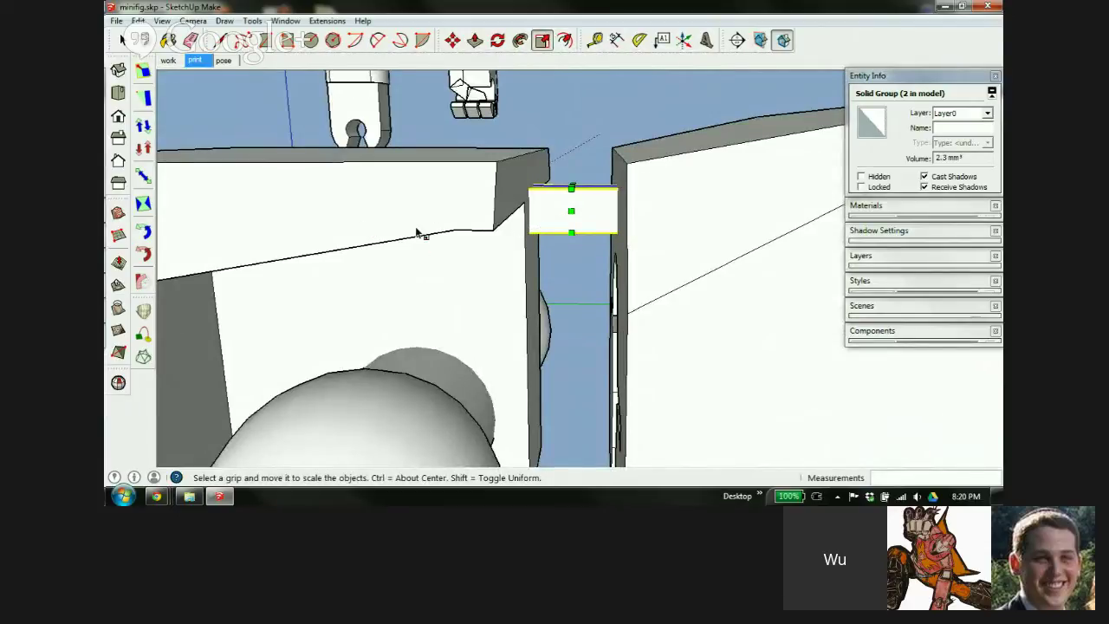
pyautogui.scroll(-3, 418, 232)
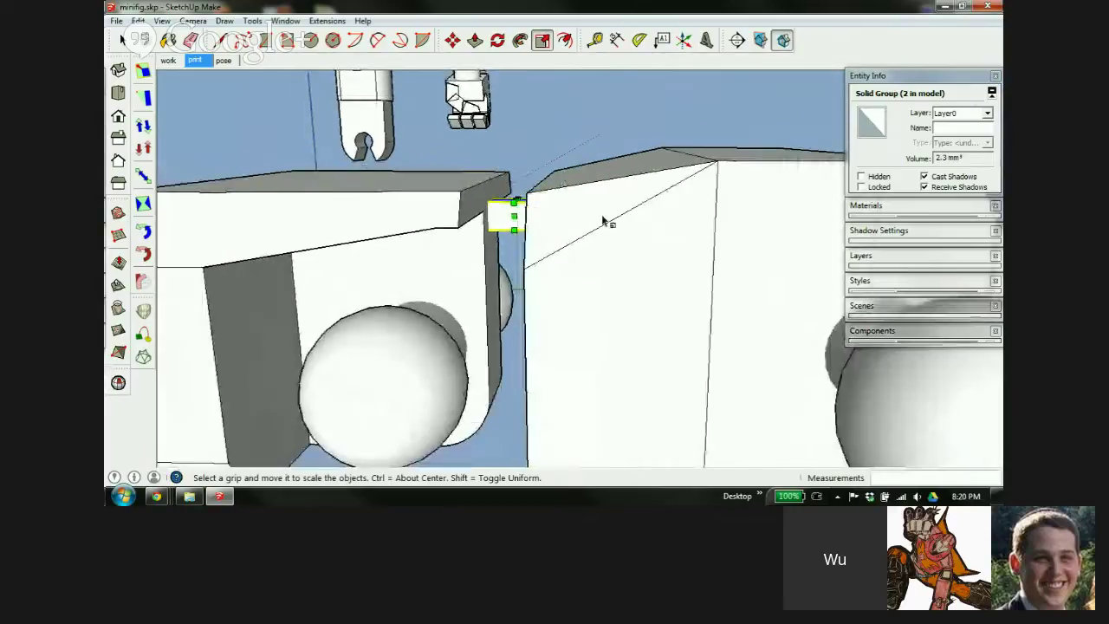
pyautogui.scroll(-3, 511, 217)
pyautogui.moveTo(502, 216); pyautogui.dragTo(565, 228, button='middle')
pyautogui.scroll(-5, 564, 229)
pyautogui.press('space')
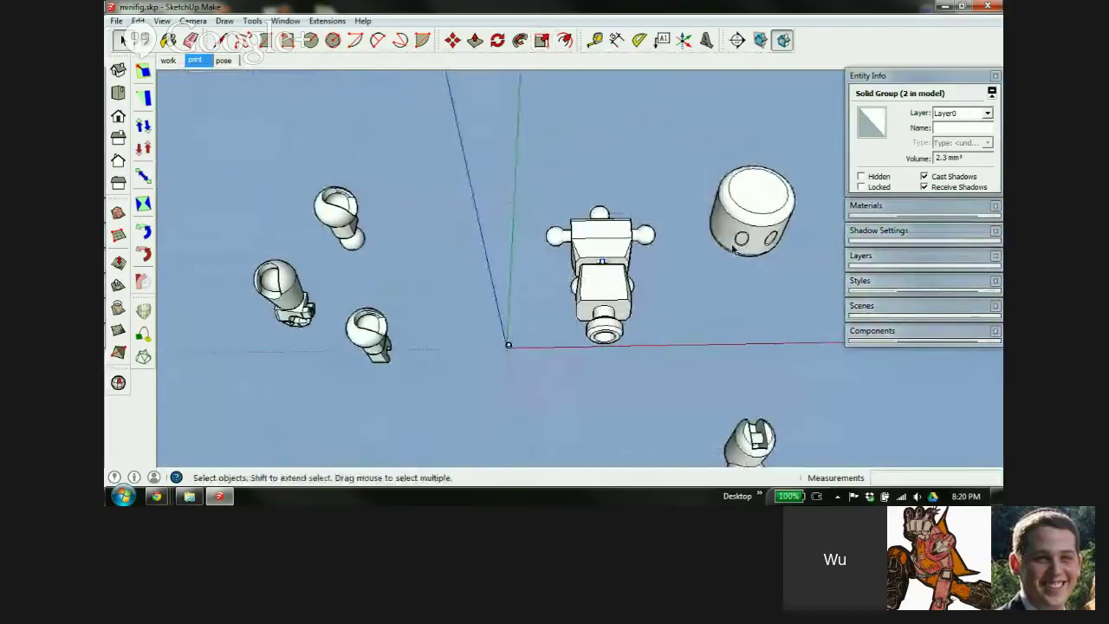
pyautogui.click(732, 233)
pyautogui.press('m')
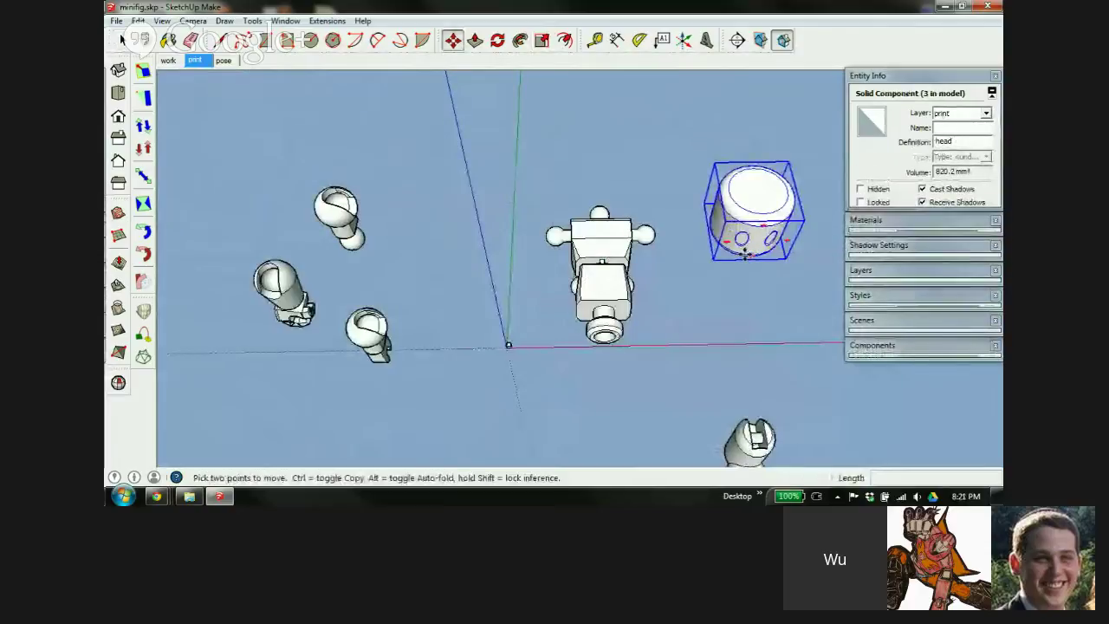
pyautogui.scroll(4, 741, 241)
pyautogui.moveTo(743, 251); pyautogui.dragTo(684, 124, button='middle')
pyautogui.scroll(5, 638, 148)
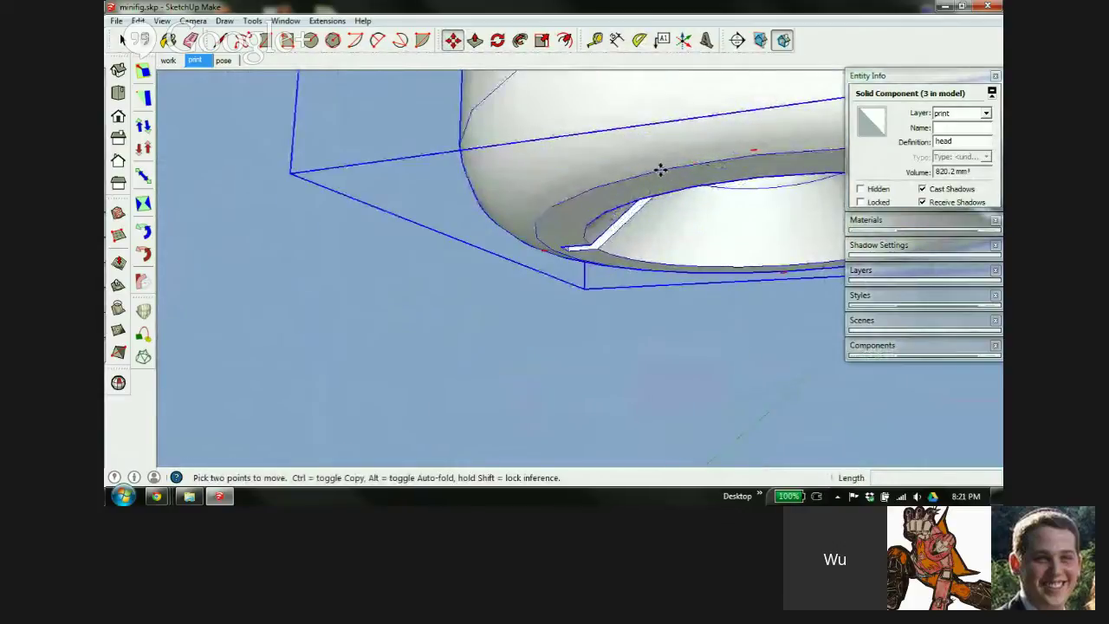
pyautogui.click(661, 169)
pyautogui.scroll(-10, 662, 169)
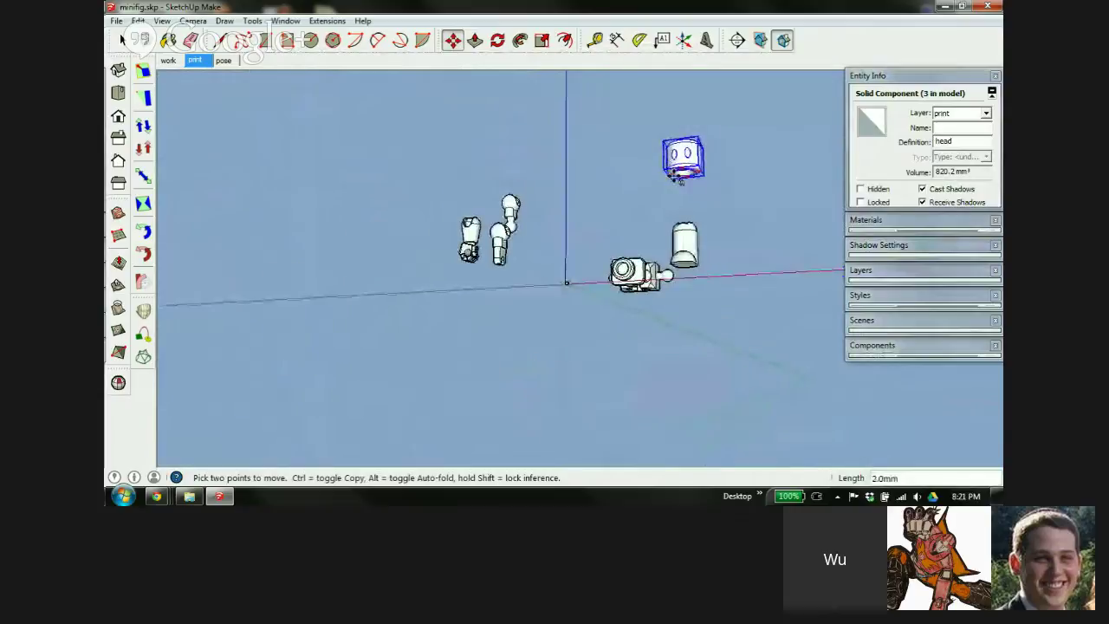
pyautogui.scroll(6, 563, 284)
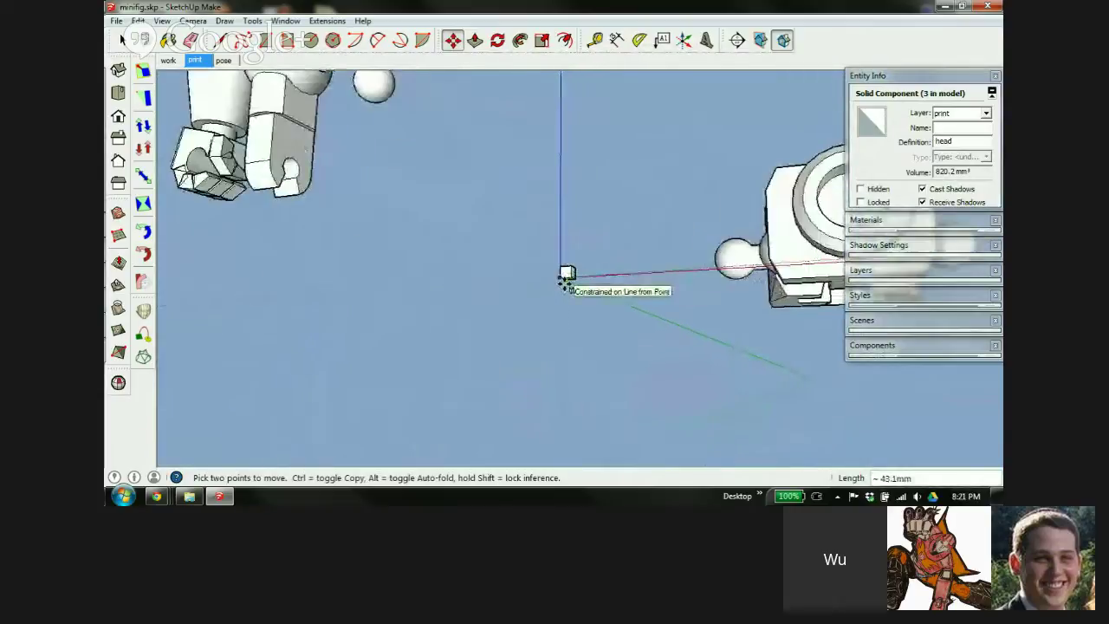
pyautogui.click(559, 277)
pyautogui.scroll(-6, 537, 280)
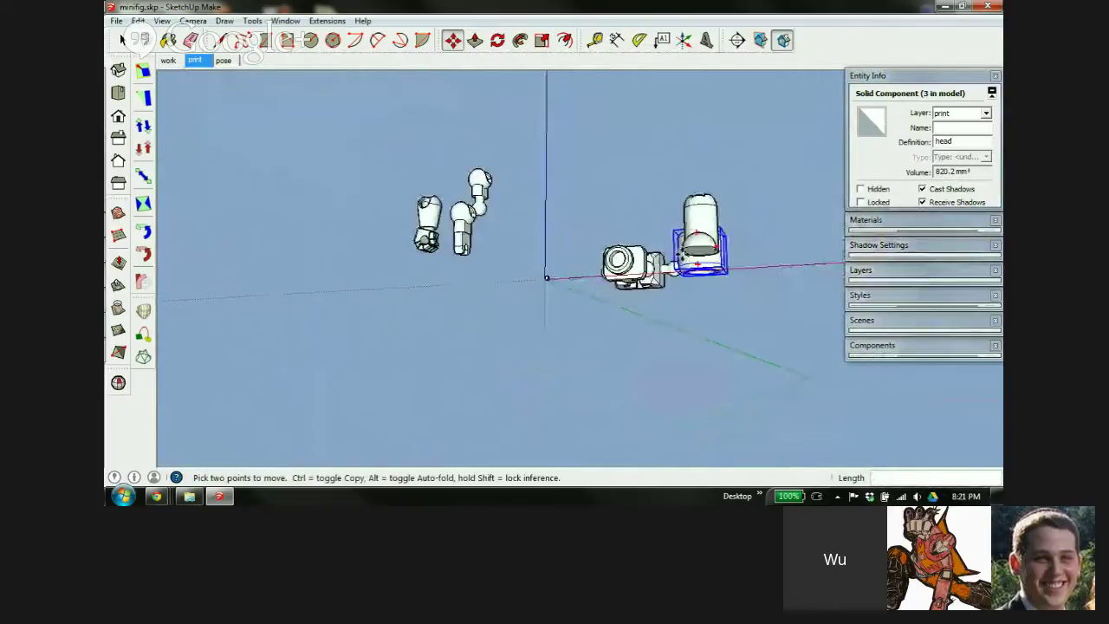
pyautogui.scroll(4, 720, 263)
pyautogui.moveTo(720, 267); pyautogui.dragTo(741, 279, button='middle')
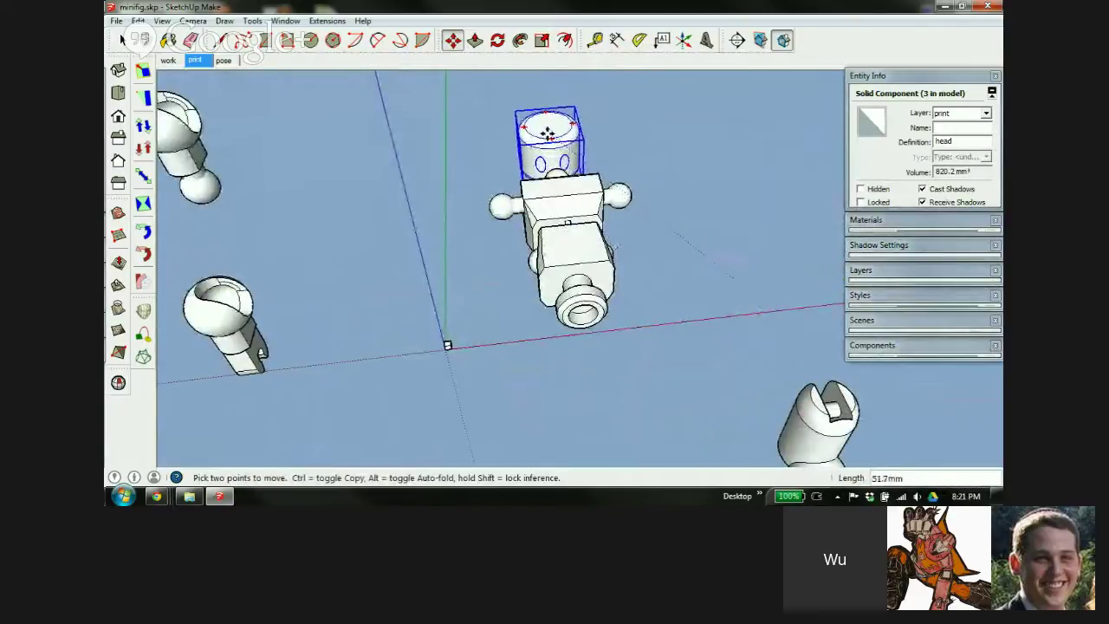
pyautogui.click(550, 140)
pyautogui.scroll(5, 550, 140)
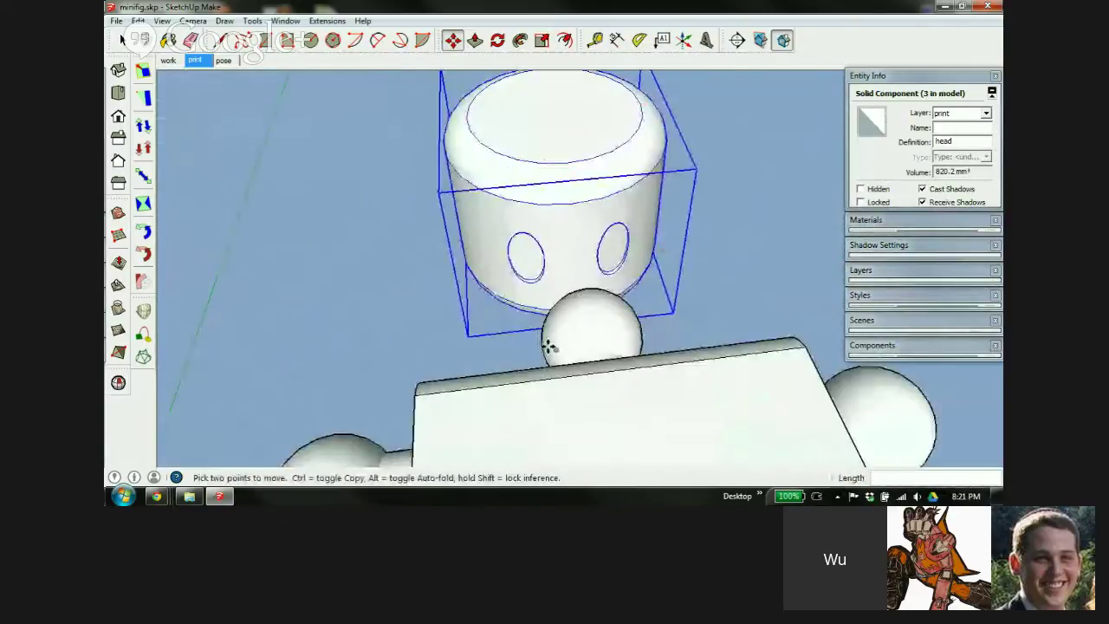
pyautogui.moveTo(549, 346); pyautogui.dragTo(774, 220, button='middle')
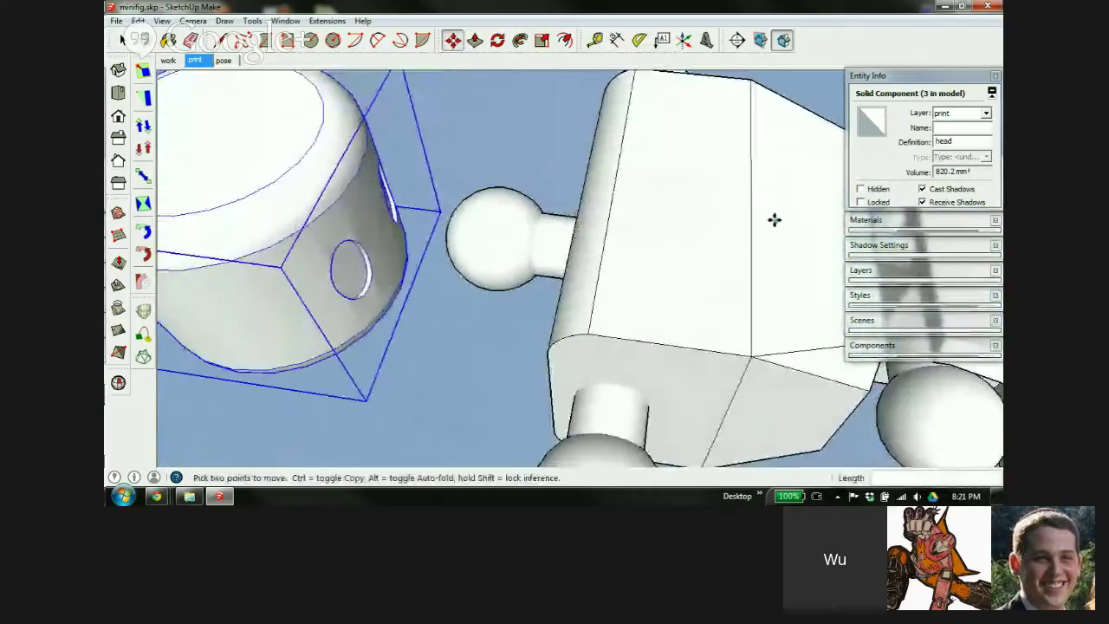
pyautogui.moveTo(342, 280); pyautogui.dragTo(465, 280, button='middle')
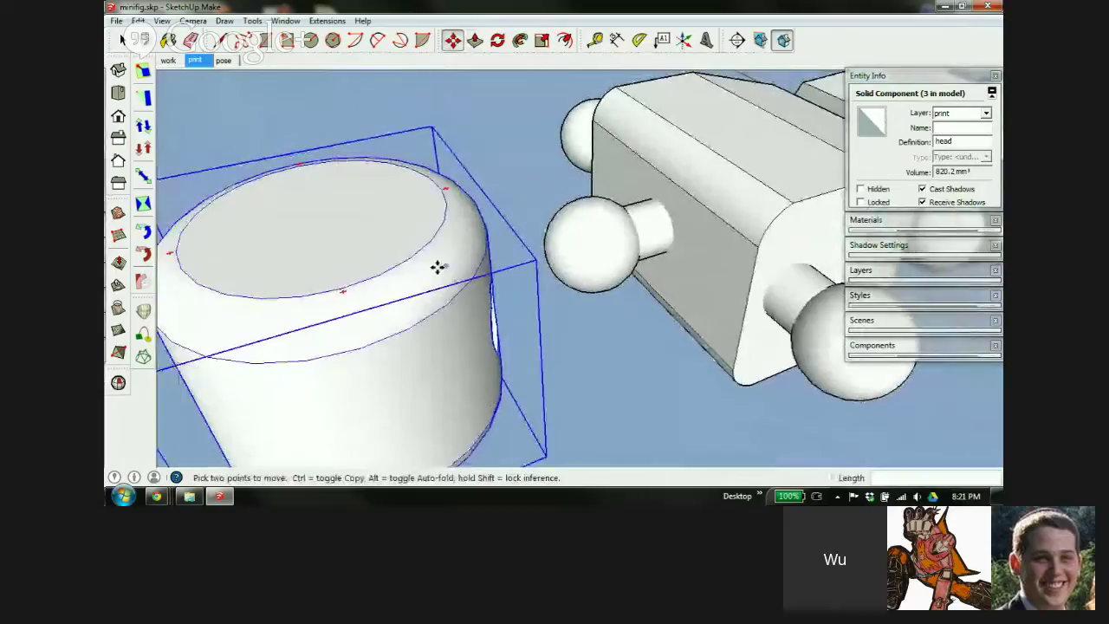
pyautogui.scroll(-5, 438, 267)
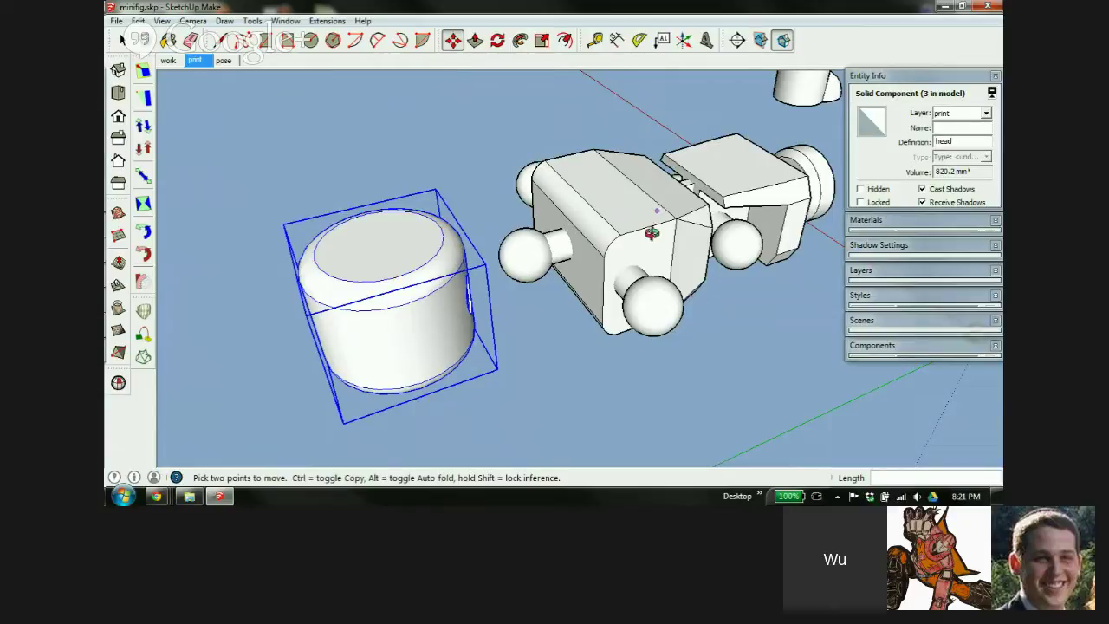
pyautogui.moveTo(652, 232); pyautogui.dragTo(693, 279, button='middle')
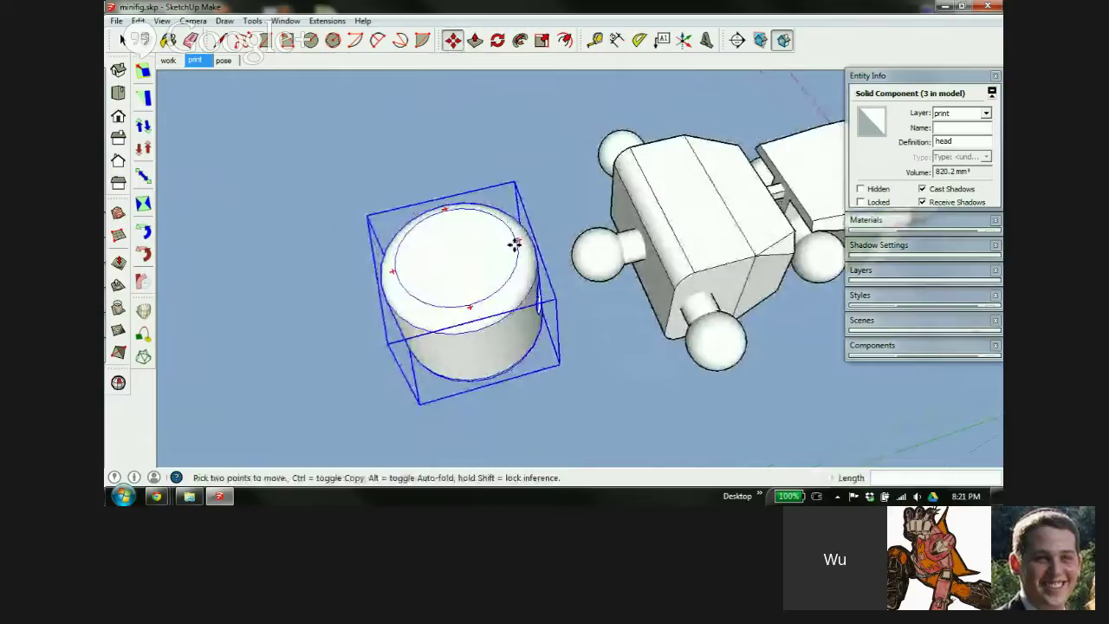
pyautogui.press('q')
pyautogui.press('m')
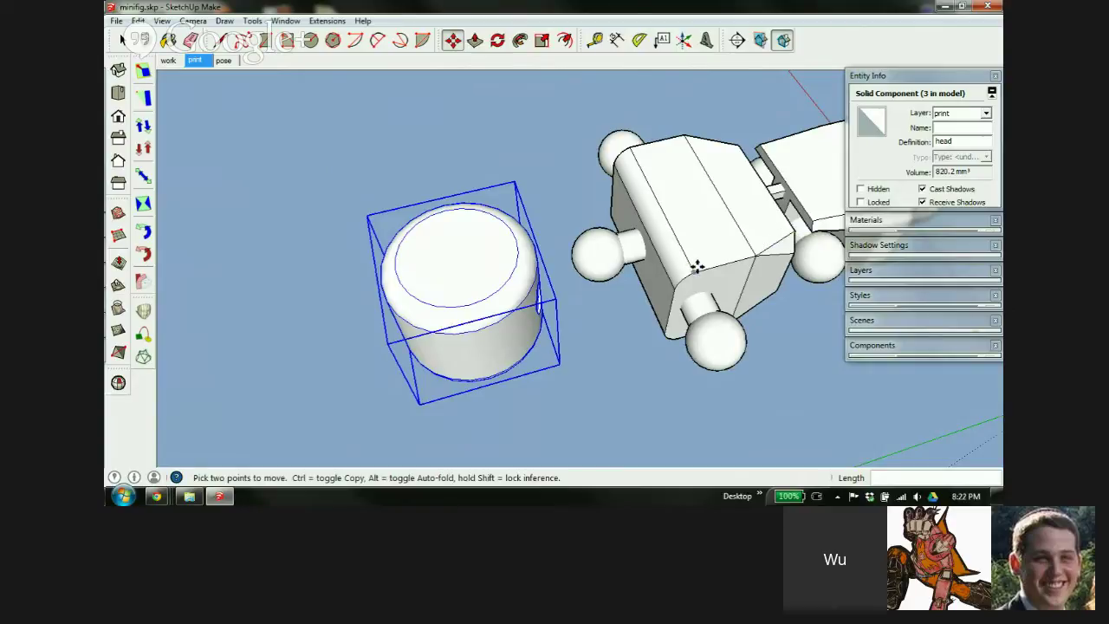
pyautogui.moveTo(763, 212); pyautogui.dragTo(683, 204, button='middle')
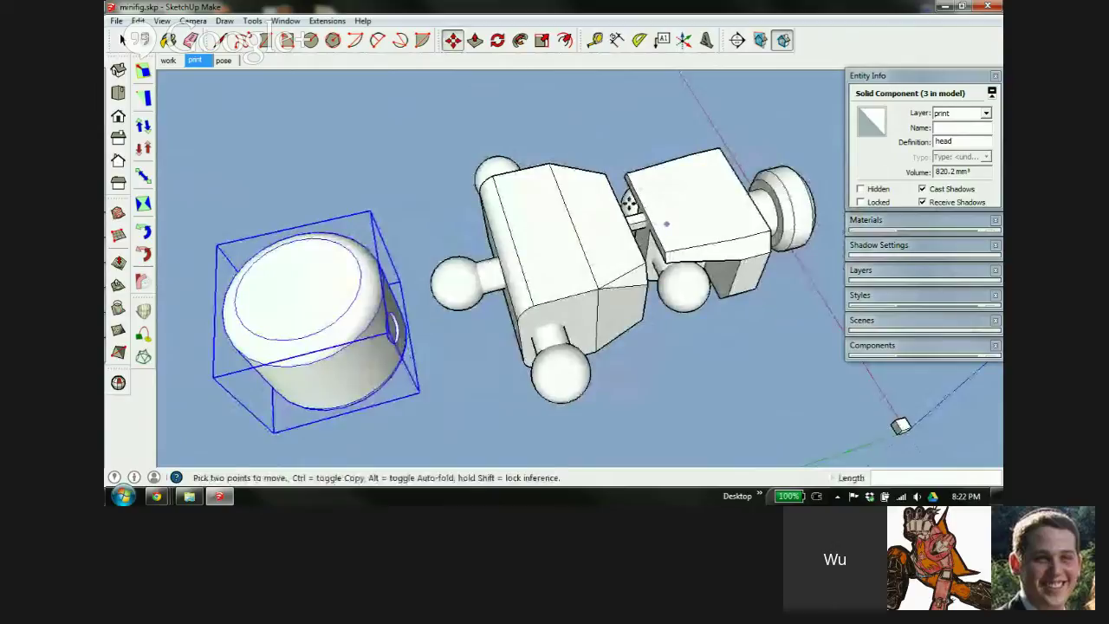
pyautogui.scroll(6, 664, 212)
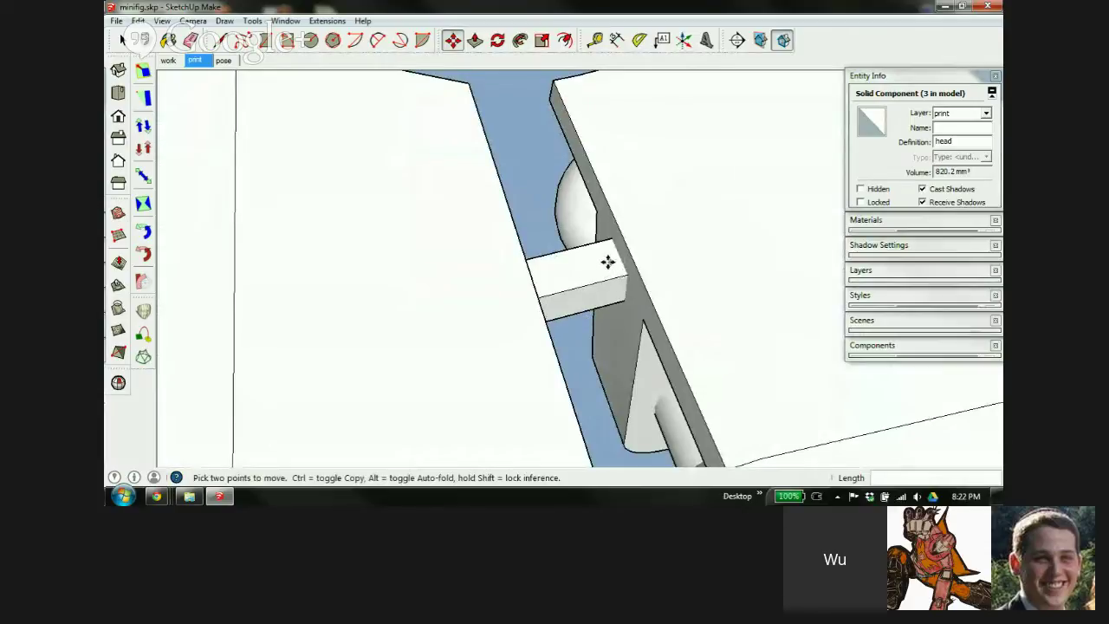
pyautogui.moveTo(663, 238); pyautogui.dragTo(692, 193, button='middle')
pyautogui.scroll(-5, 718, 196)
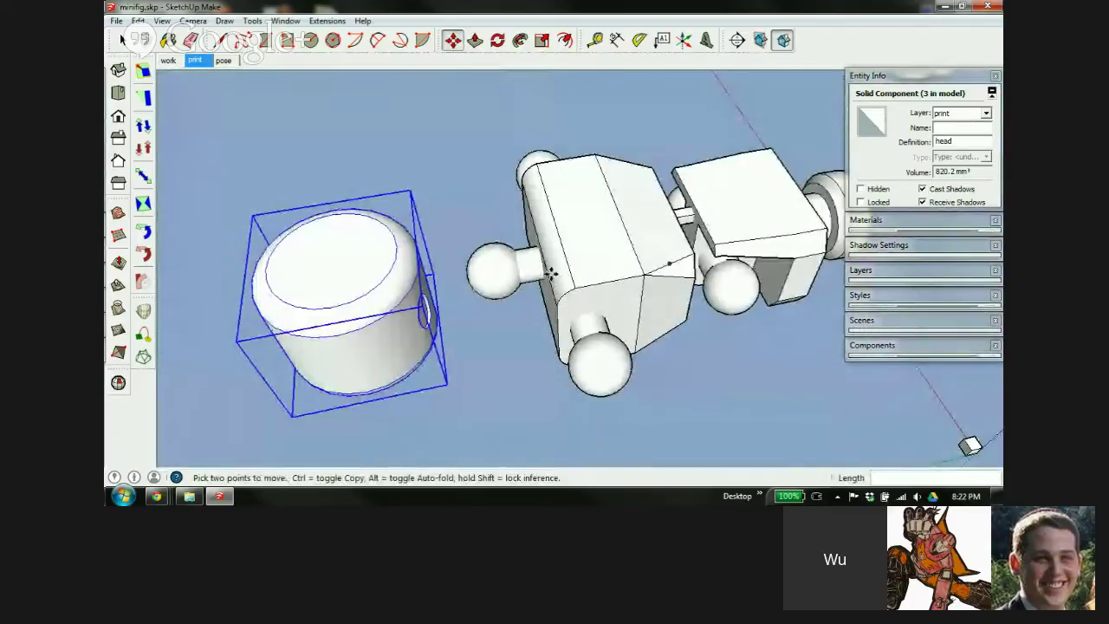
pyautogui.scroll(1, 556, 276)
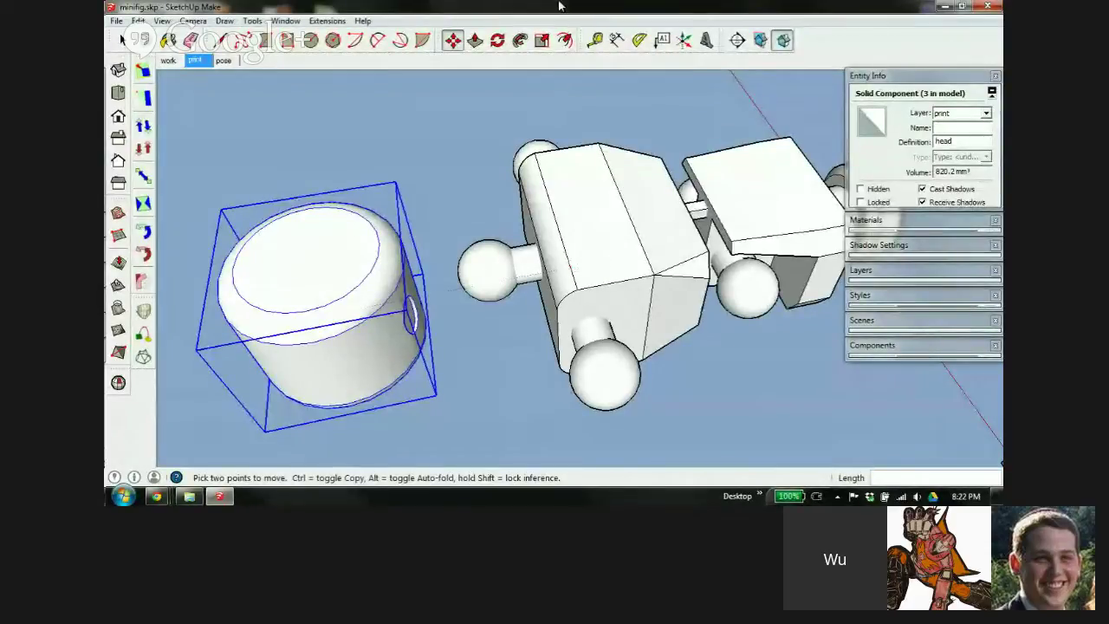
pyautogui.moveTo(354, 315); pyautogui.dragTo(468, 274, button='middle')
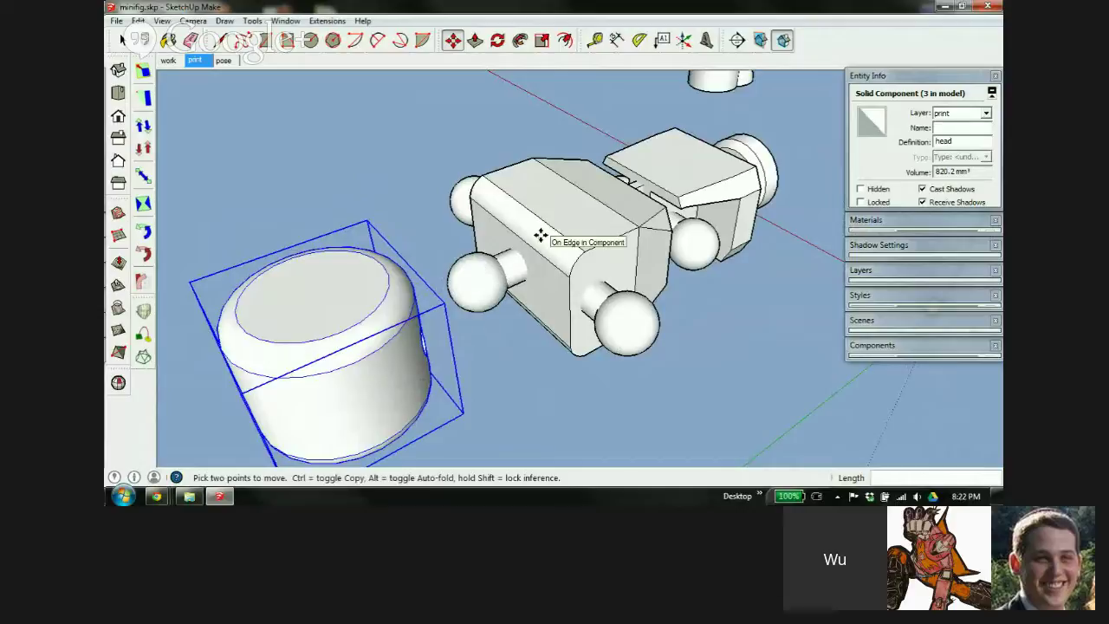
pyautogui.scroll(3, 664, 181)
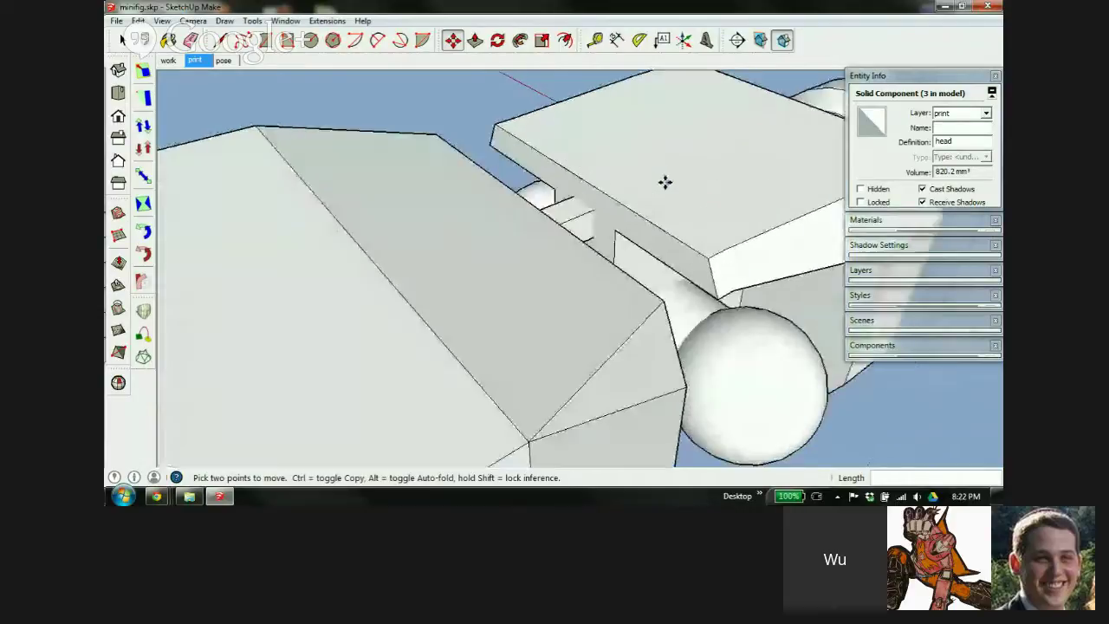
pyautogui.scroll(1, 676, 195)
pyautogui.scroll(2, 590, 230)
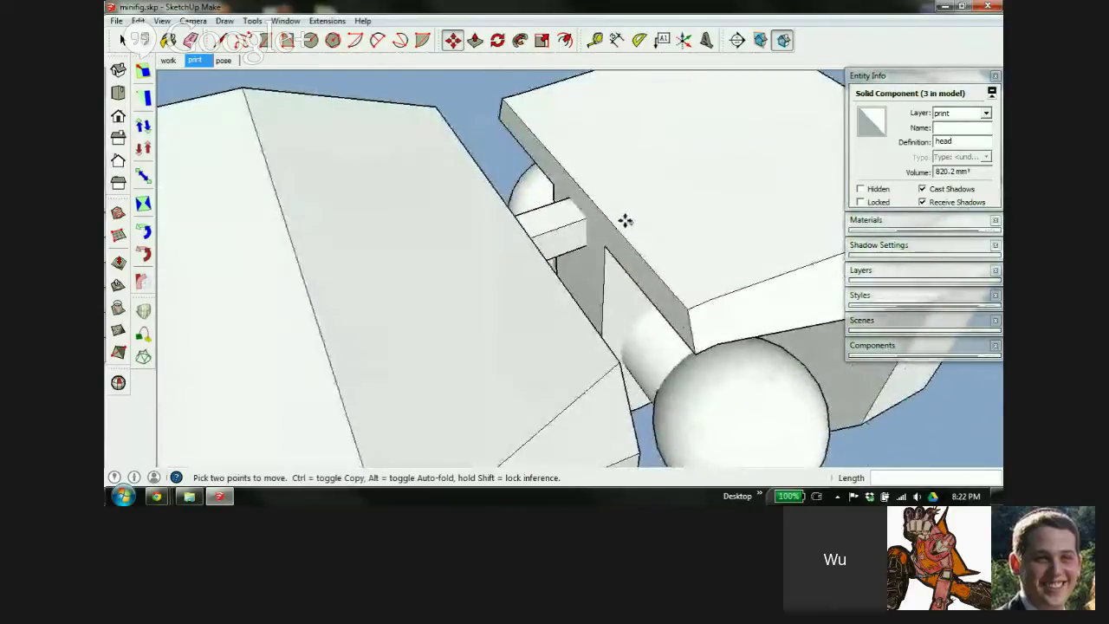
pyautogui.moveTo(626, 221)
pyautogui.mouseDown(button='middle')
pyautogui.moveTo(433, 268)
pyautogui.moveTo(507, 191)
pyautogui.mouseUp(button='middle')
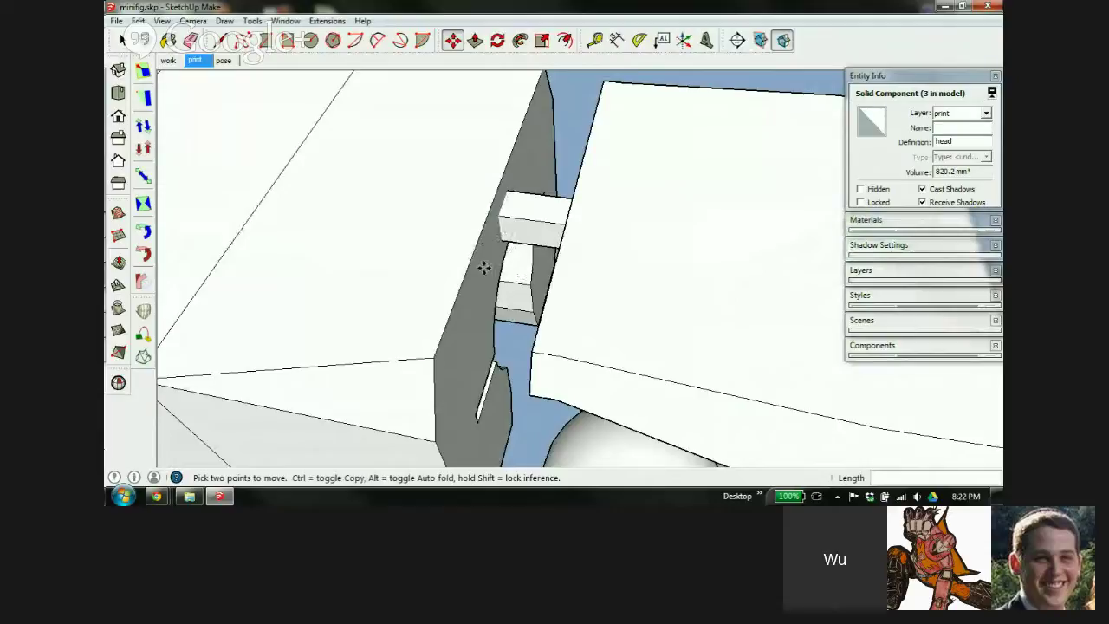
pyautogui.moveTo(562, 235)
pyautogui.mouseDown(button='middle')
pyautogui.moveTo(676, 243)
pyautogui.moveTo(407, 248)
pyautogui.moveTo(661, 164)
pyautogui.moveTo(666, 309)
pyautogui.mouseUp(button='middle')
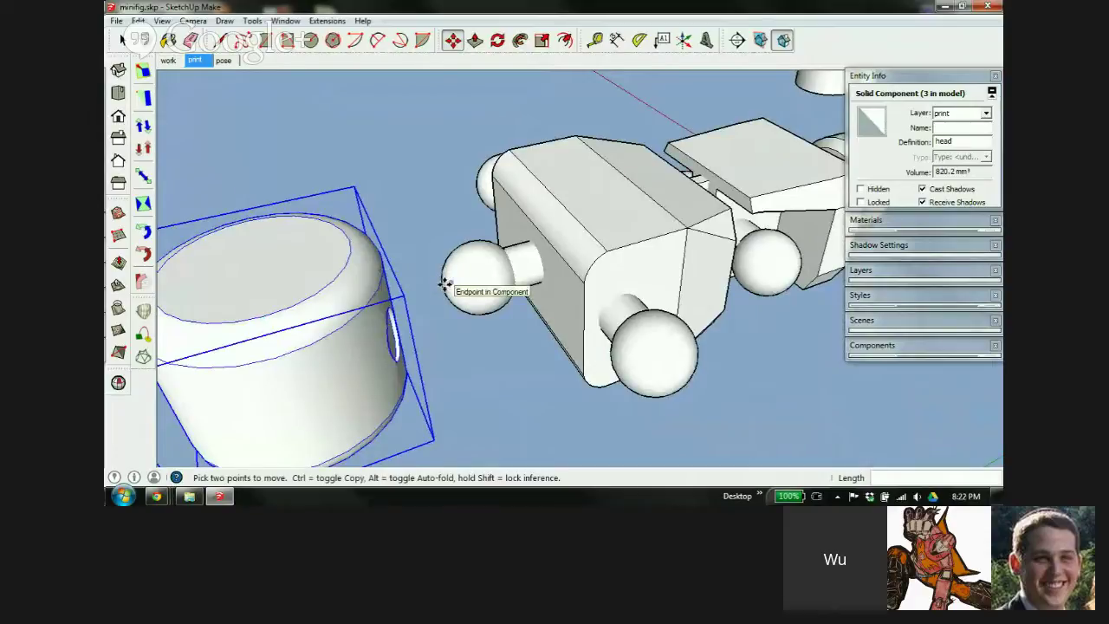
pyautogui.scroll(2, 444, 285)
pyautogui.moveTo(453, 292); pyautogui.dragTo(532, 230, button='middle')
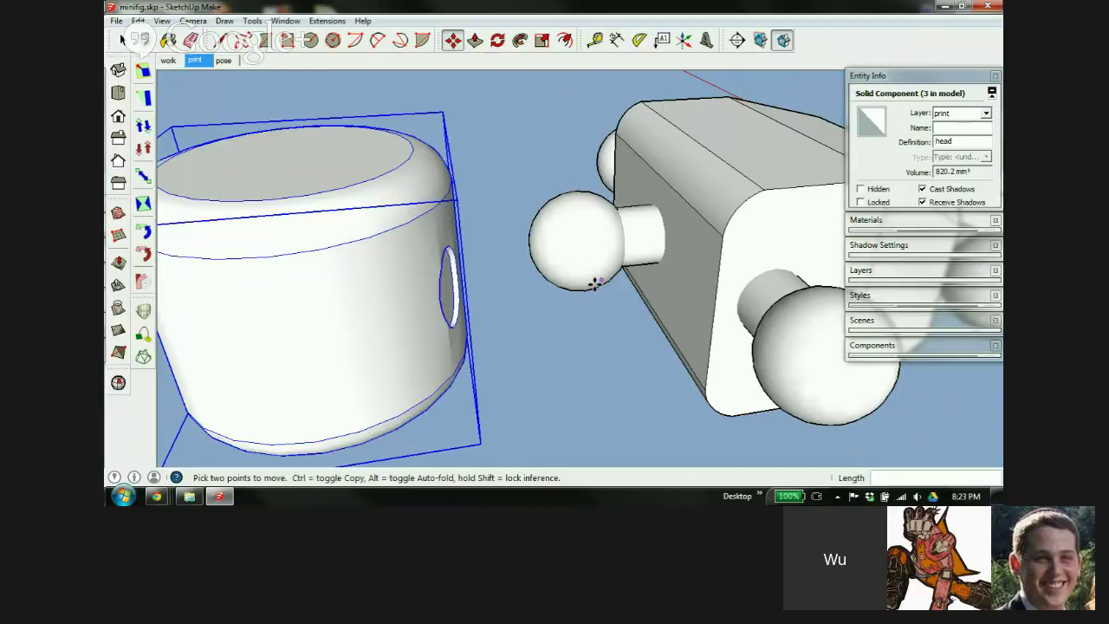
pyautogui.scroll(-2, 598, 200)
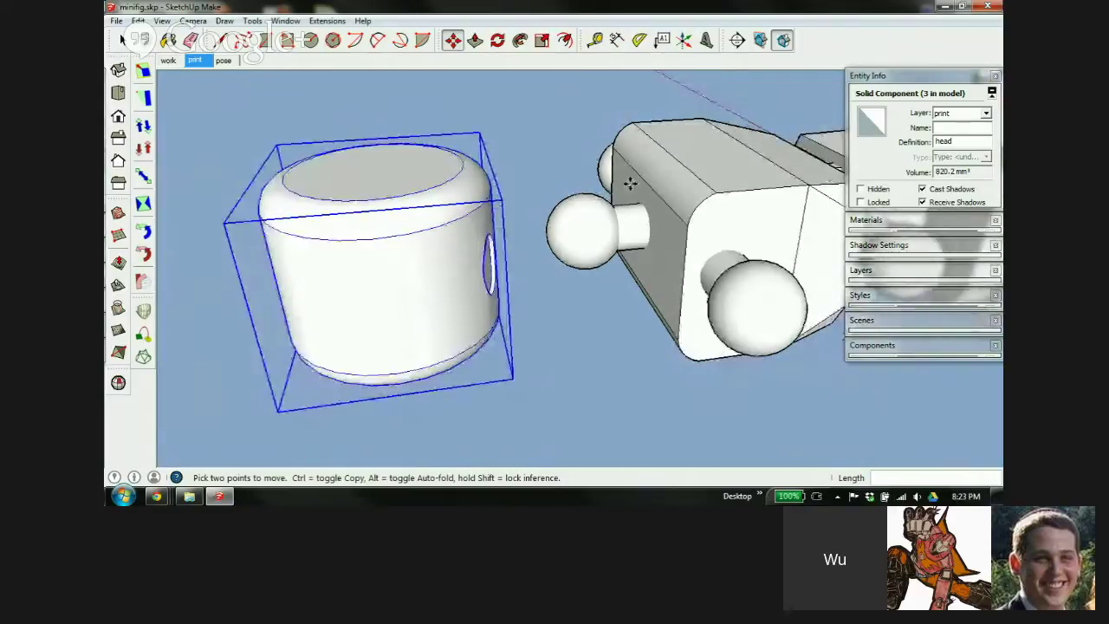
pyautogui.scroll(-3, 460, 214)
pyautogui.moveTo(592, 225); pyautogui.dragTo(835, 169, button='middle')
pyautogui.moveTo(844, 309); pyautogui.dragTo(843, 309, button='middle')
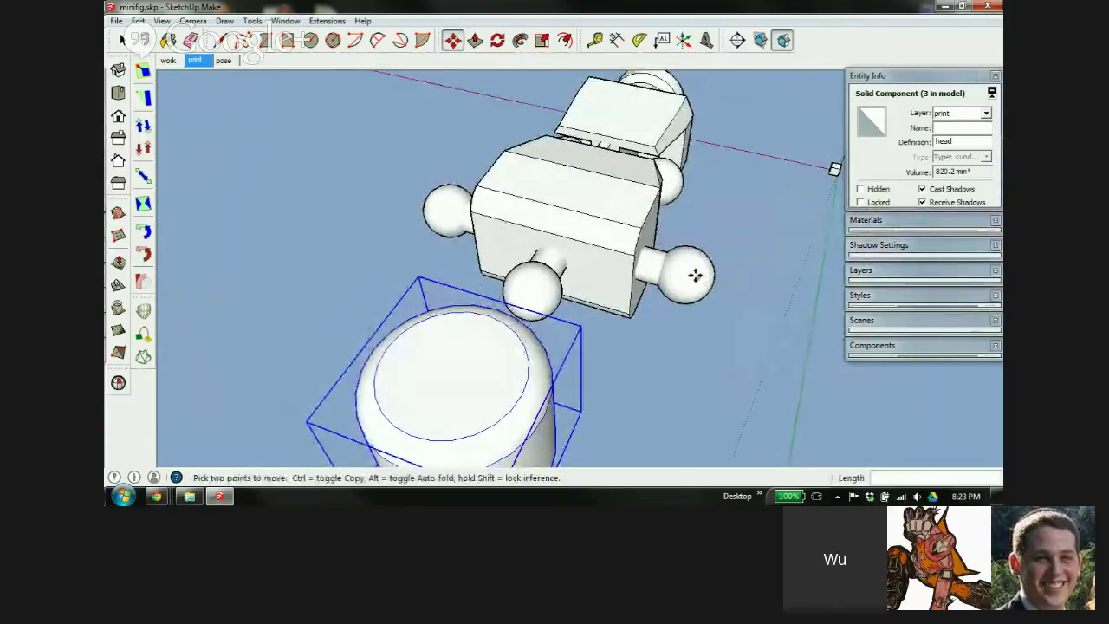
pyautogui.moveTo(696, 274); pyautogui.dragTo(597, 232, button='middle')
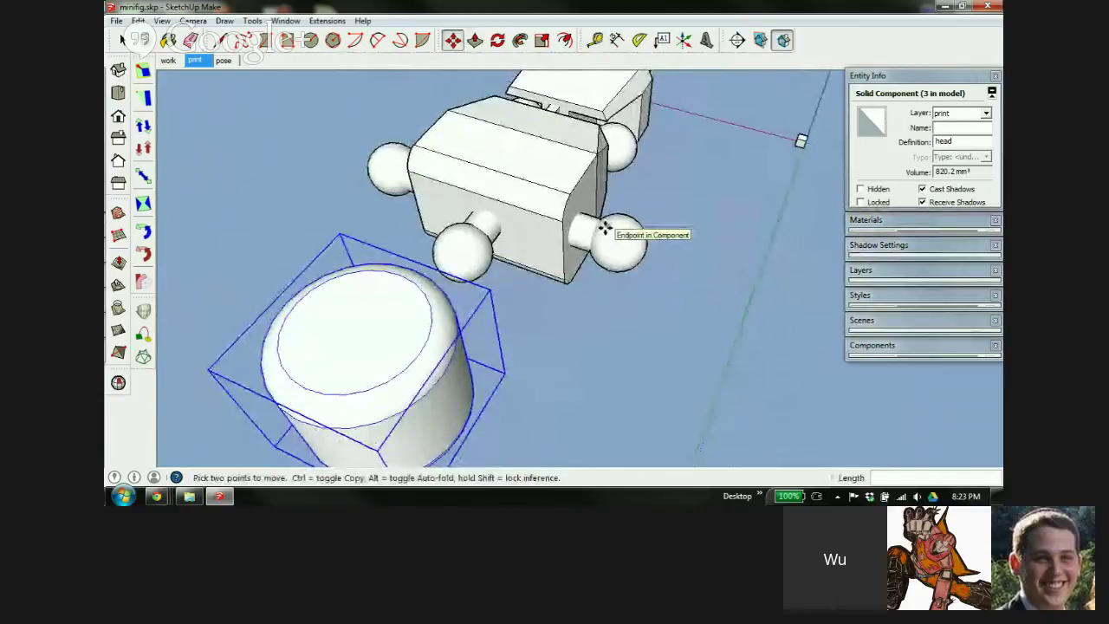
pyautogui.scroll(4, 620, 211)
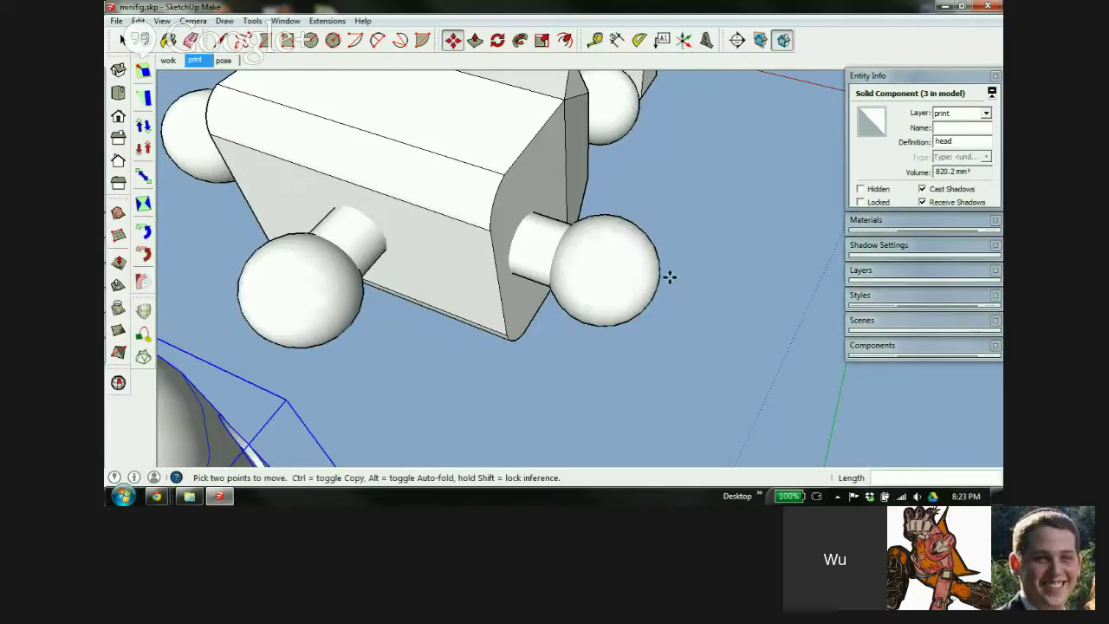
pyautogui.moveTo(512, 201); pyautogui.dragTo(569, 181, button='middle')
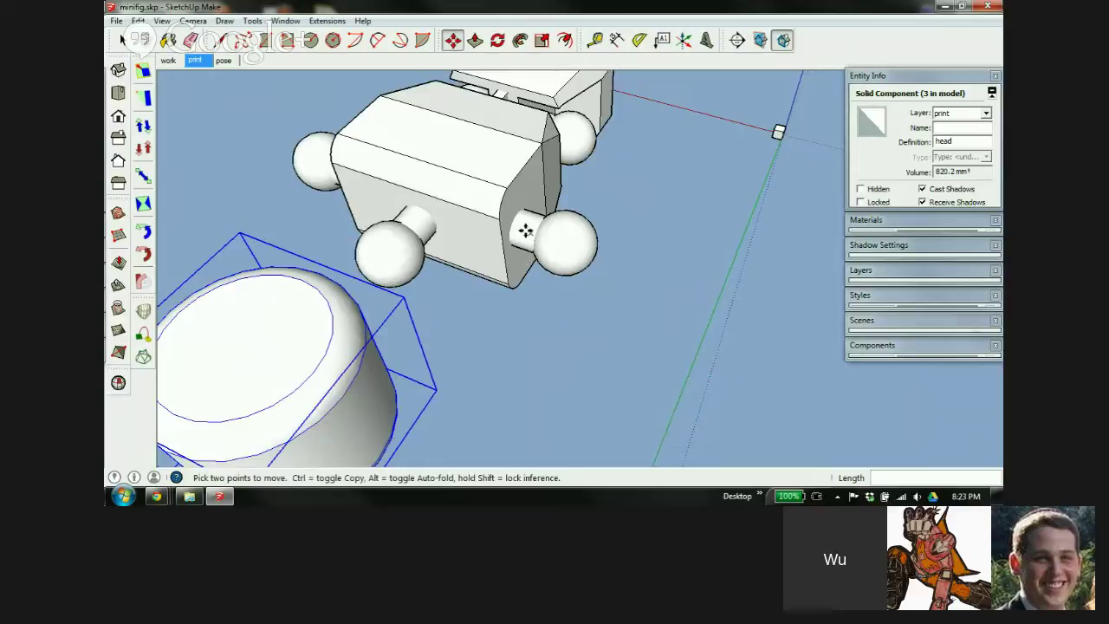
pyautogui.scroll(2, 508, 221)
pyautogui.scroll(-3, 599, 218)
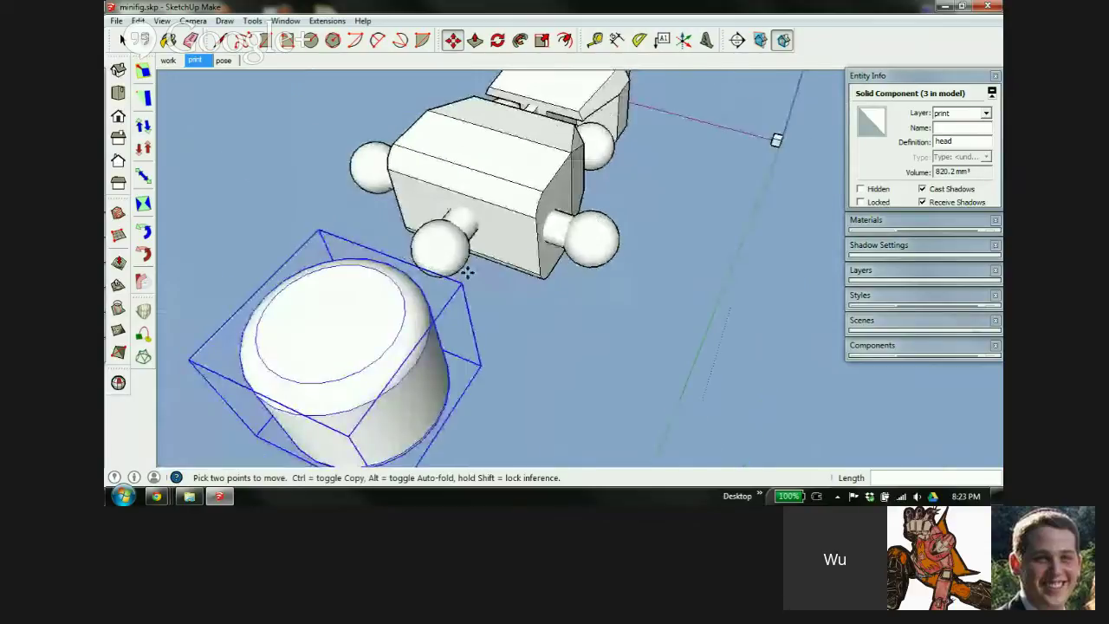
pyautogui.moveTo(379, 292); pyautogui.dragTo(634, 303, button='middle')
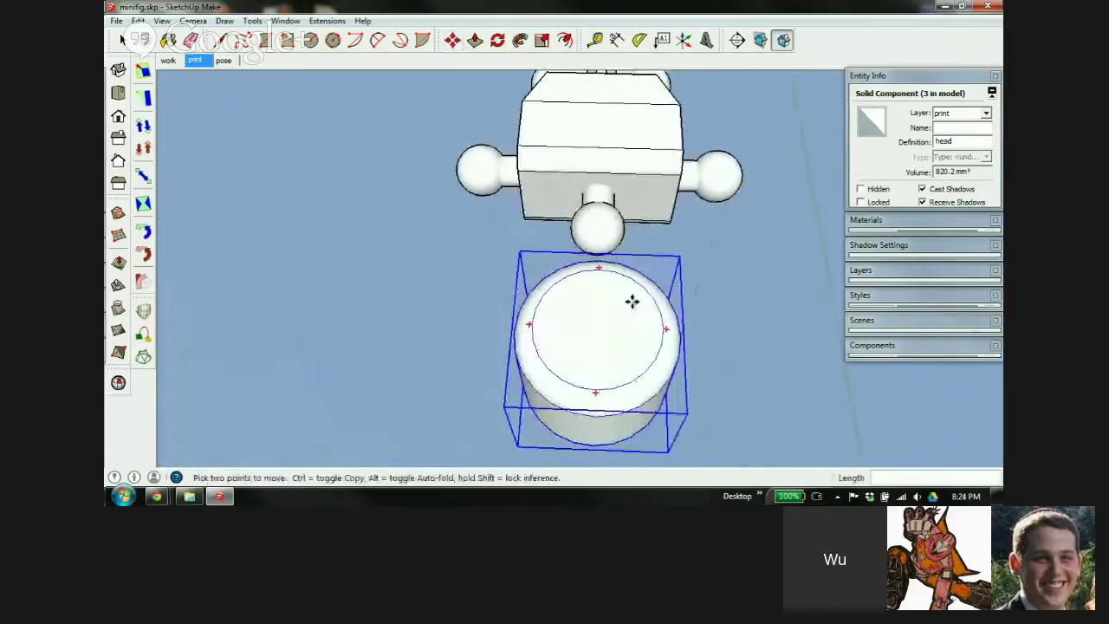
# Rotate the head cylinder 90° about its top centre
pyautogui.press('q')
pyautogui.click(597, 326)
pyautogui.click(596, 265)
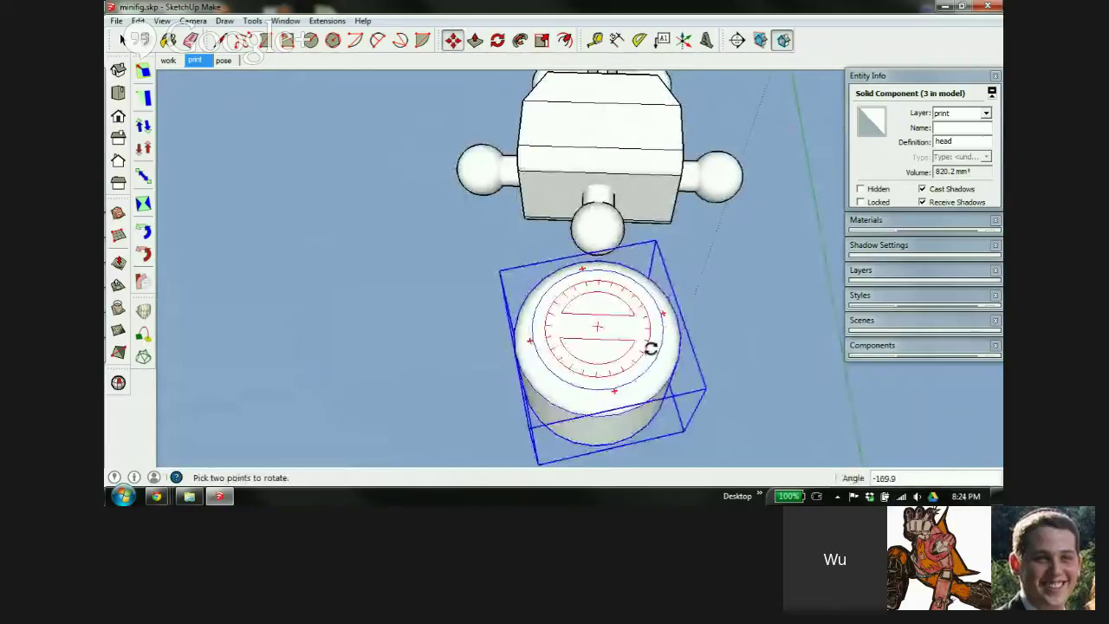
pyautogui.click(599, 379)
# Move the head in line with the neck peg, offset 2.0 mm along the green axis
pyautogui.press('m')
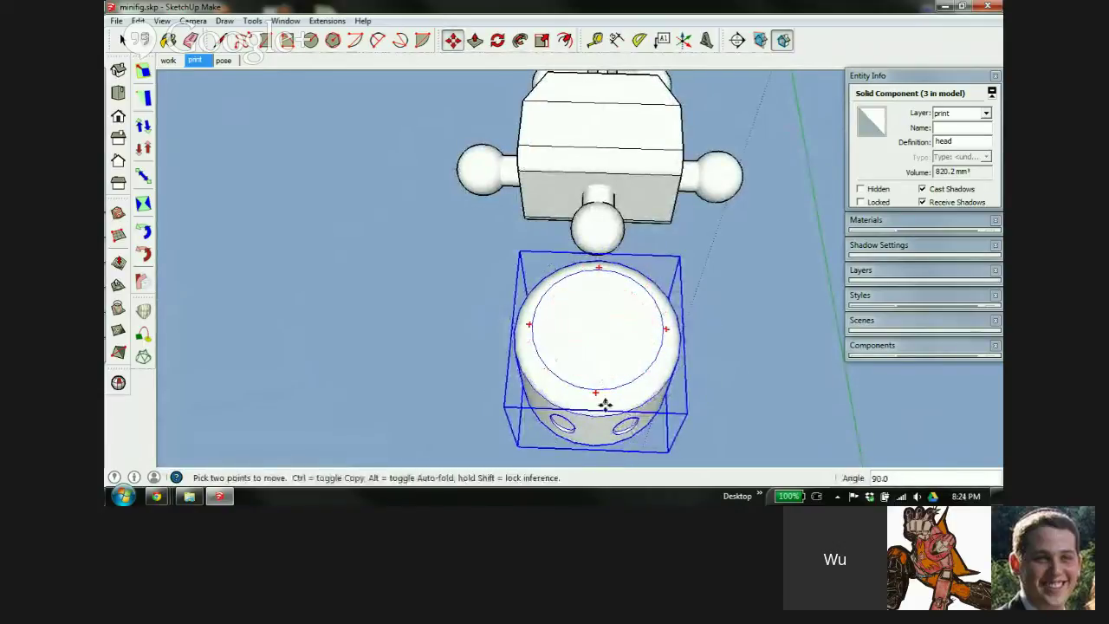
pyautogui.moveTo(557, 349); pyautogui.dragTo(823, 433, button='middle')
pyautogui.scroll(3, 652, 148)
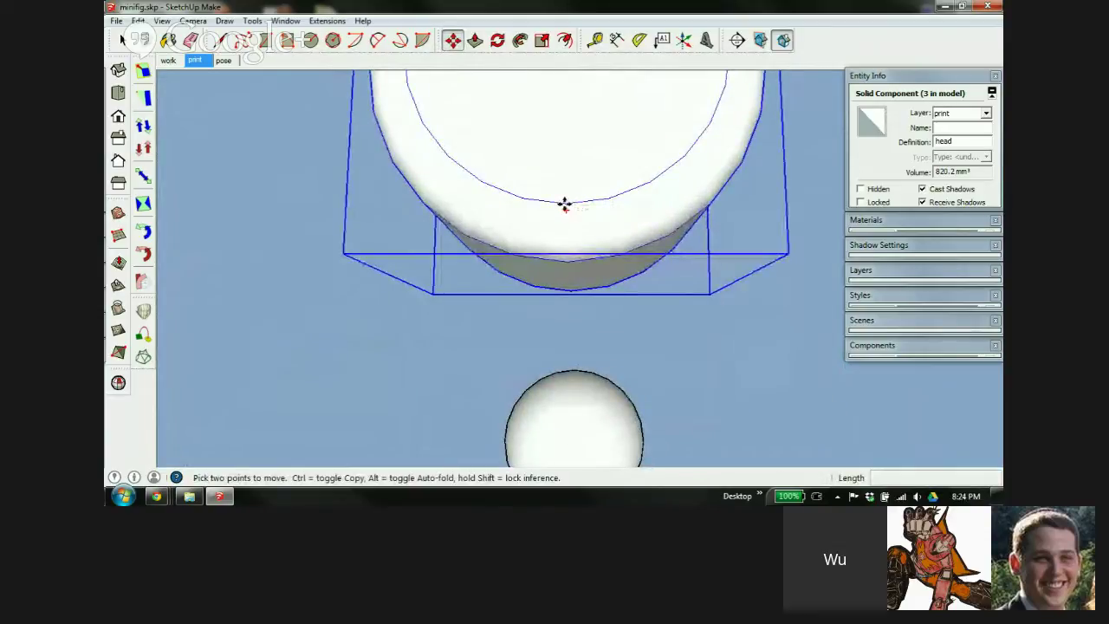
pyautogui.click(564, 203)
pyautogui.scroll(-5, 606, 208)
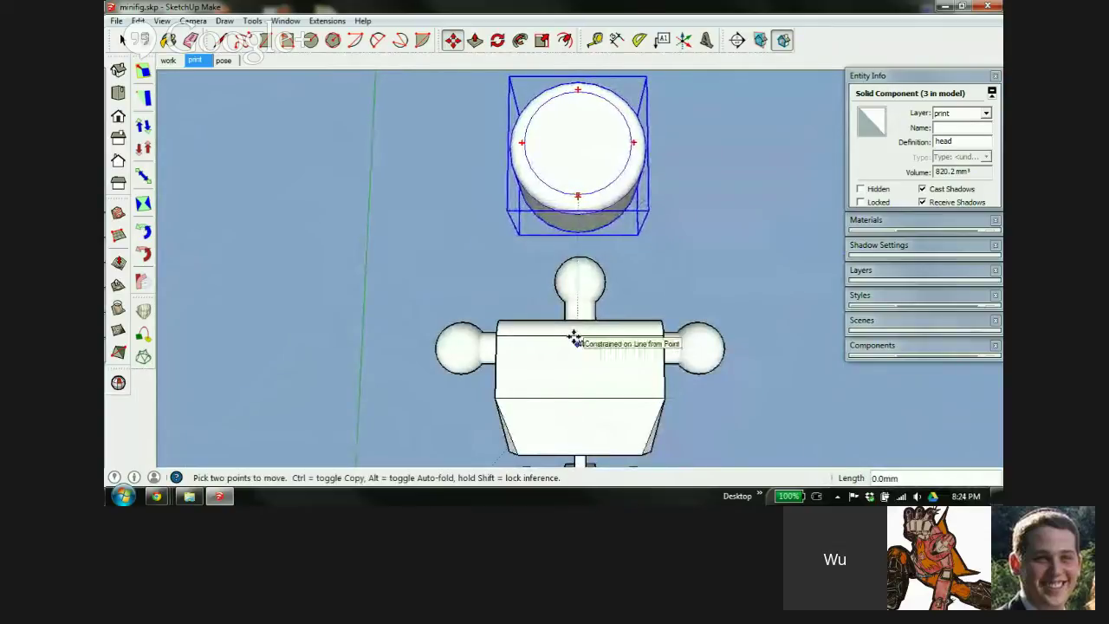
pyautogui.click(575, 339)
pyautogui.scroll(2, 585, 160)
pyautogui.moveTo(575, 367); pyautogui.dragTo(777, 317, button='middle')
pyautogui.click(523, 247)
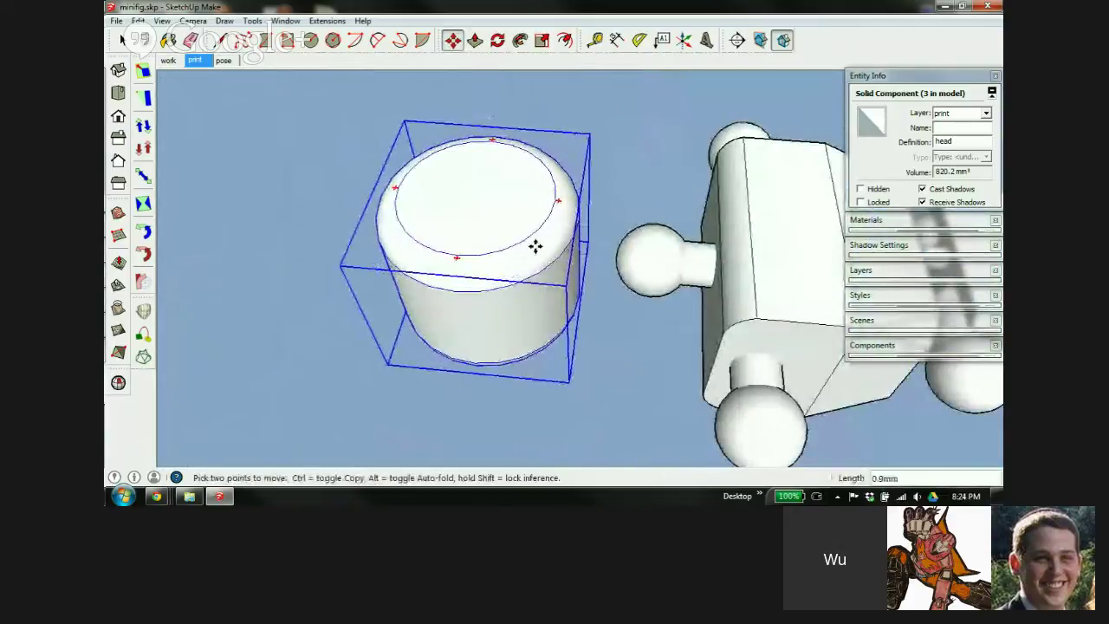
pyautogui.click(547, 245)
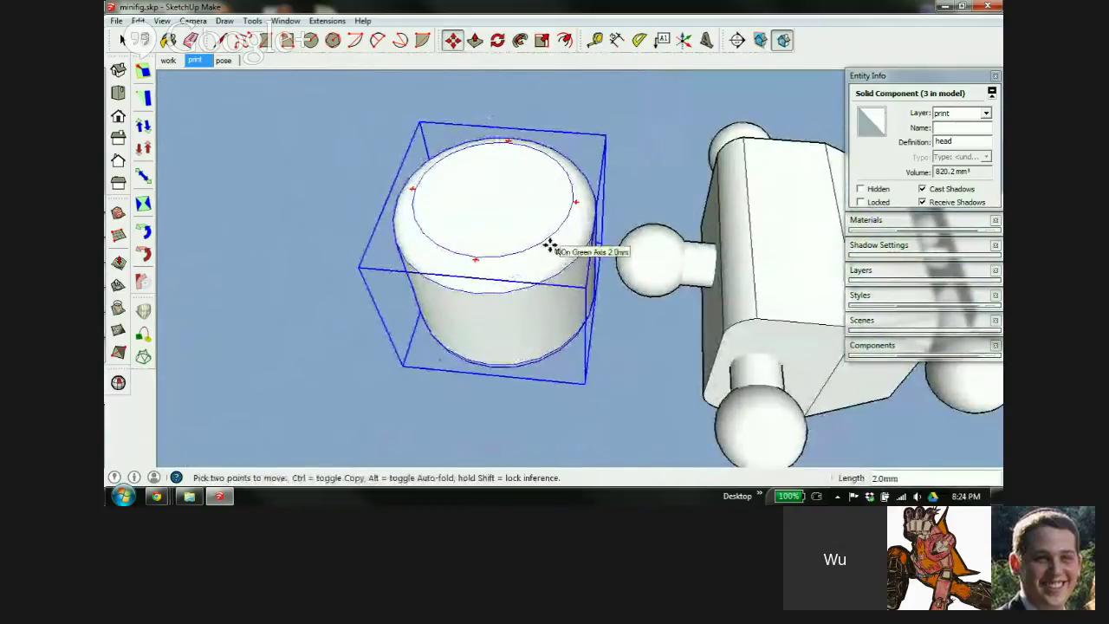
pyautogui.scroll(-5, 434, 230)
# Copy the connector block into the gap between the head and the neck ball
pyautogui.press('space')
pyautogui.scroll(8, 662, 250)
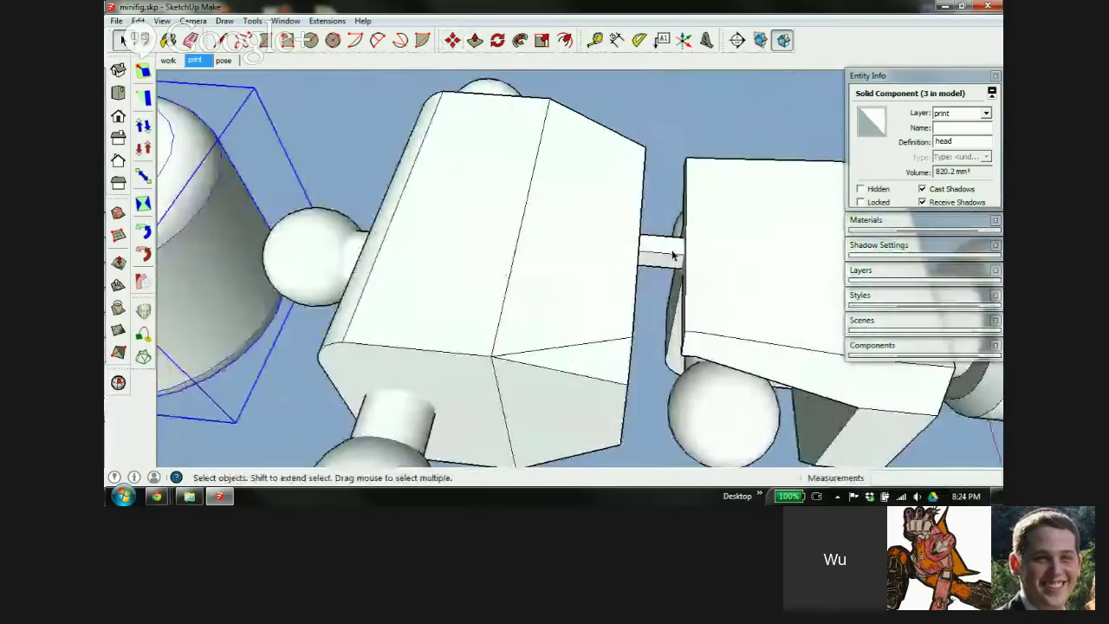
pyautogui.press('m')
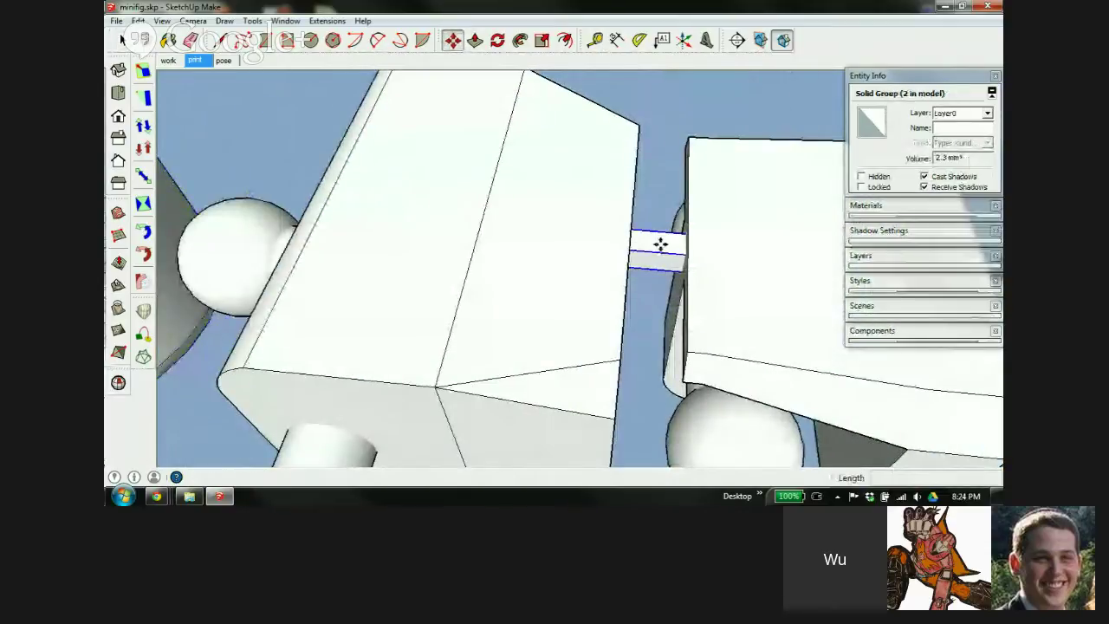
pyautogui.press('ctrl')
pyautogui.click(661, 245)
pyautogui.scroll(-6, 642, 242)
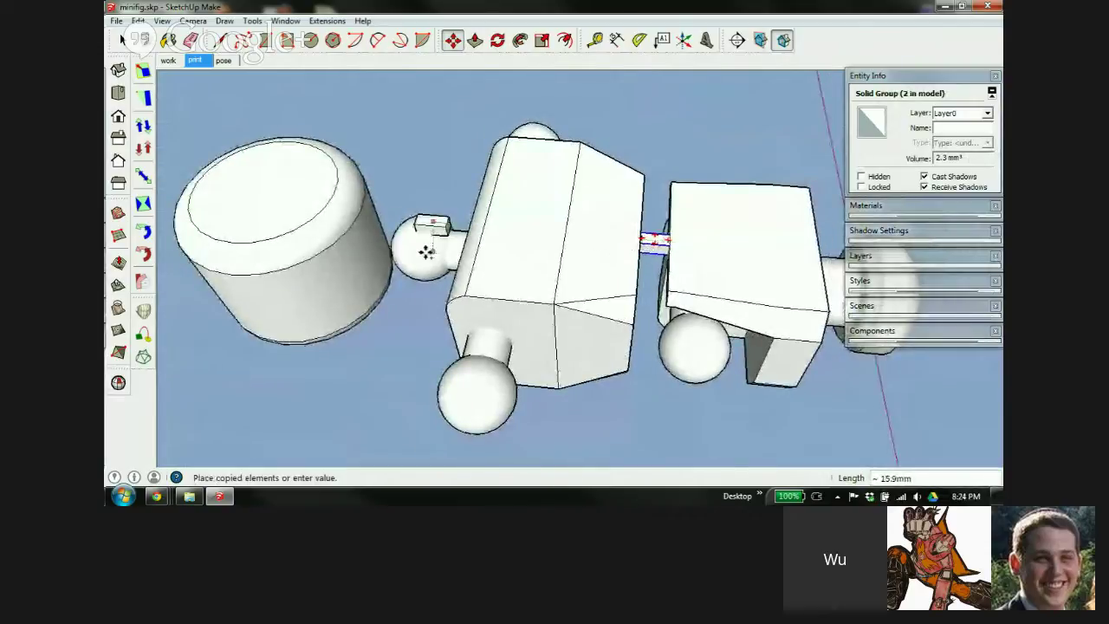
pyautogui.click(376, 227)
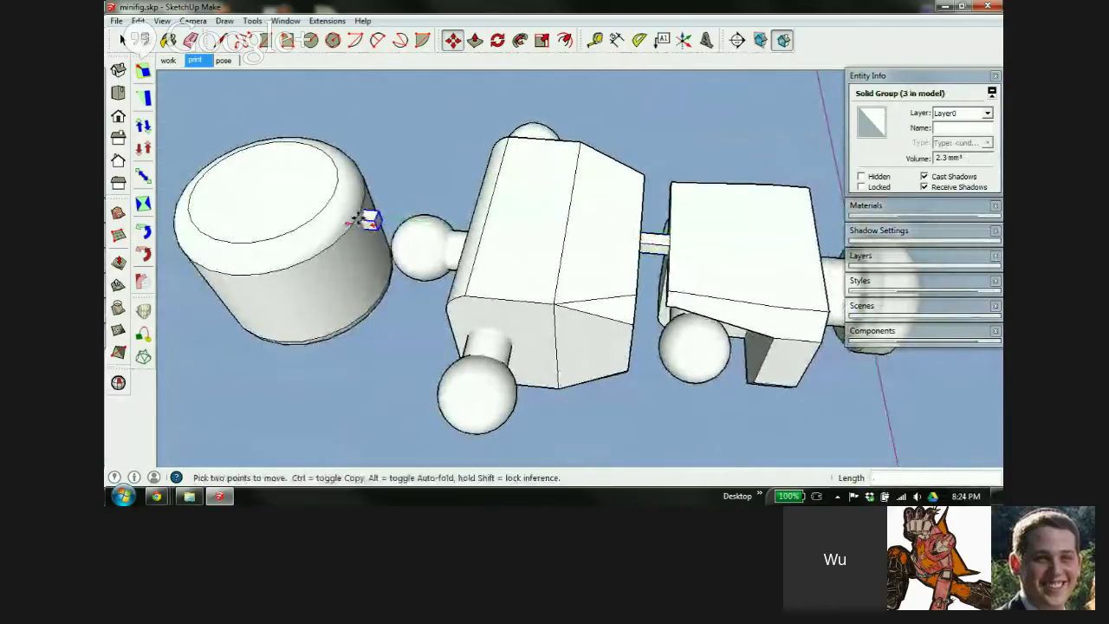
pyautogui.scroll(5, 366, 217)
# Show hidden geometry with Alt+H and examine the connector against the ball
pyautogui.moveTo(389, 317); pyautogui.dragTo(408, 206, button='middle')
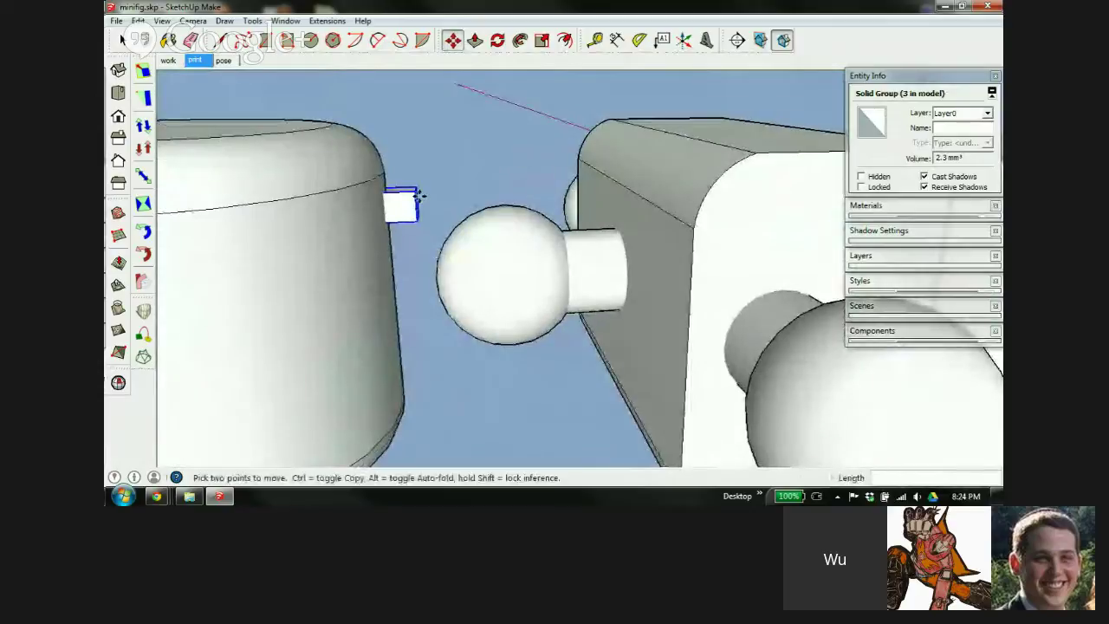
pyautogui.scroll(3, 408, 206)
pyautogui.scroll(2, 409, 205)
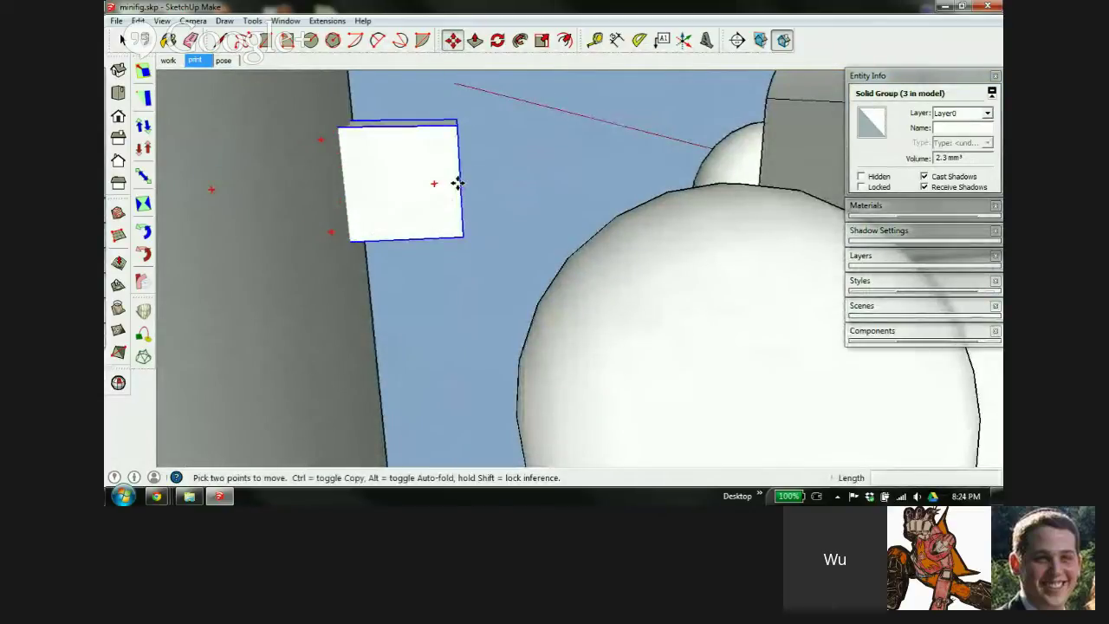
pyautogui.scroll(-5, 458, 183)
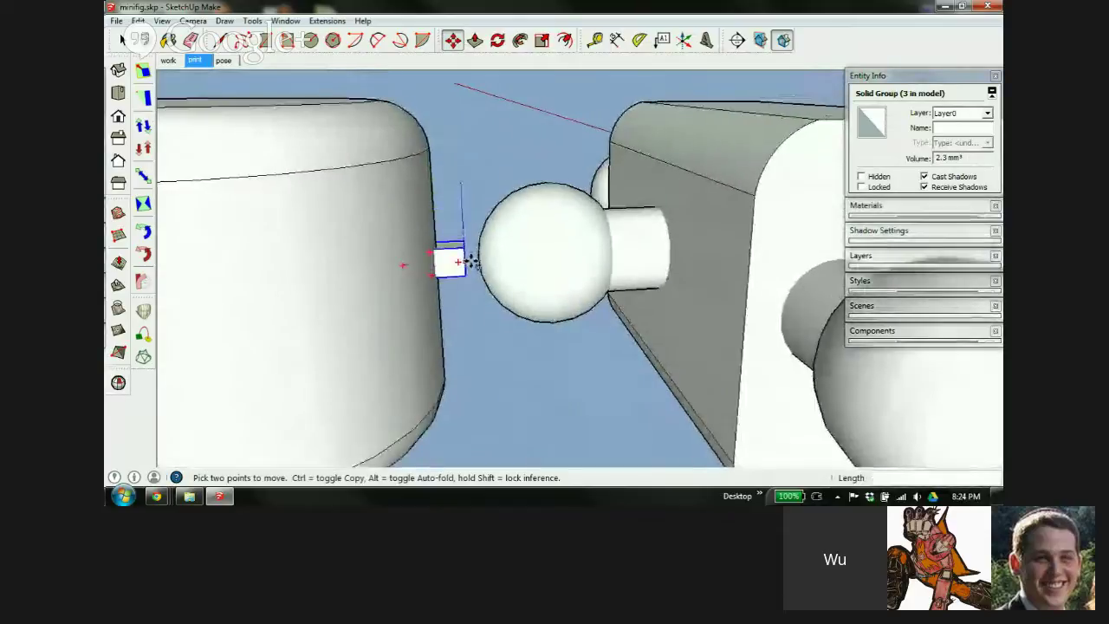
pyautogui.scroll(4, 474, 258)
pyautogui.moveTo(488, 252)
pyautogui.mouseDown(button='middle')
pyautogui.moveTo(487, 268)
pyautogui.moveTo(579, 260)
pyautogui.mouseUp(button='middle')
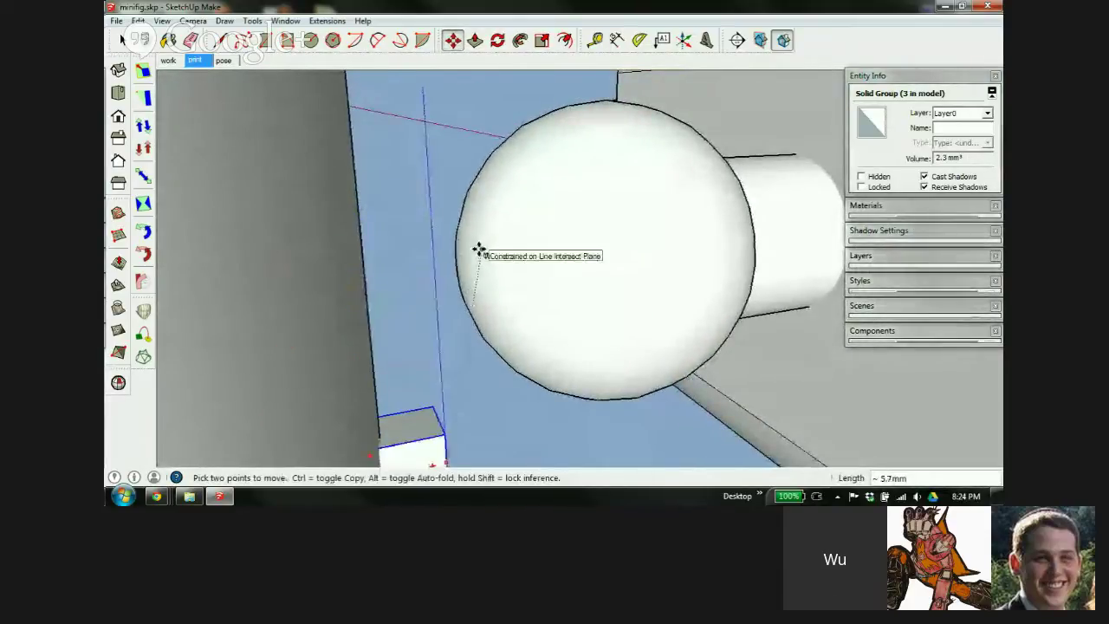
pyautogui.hotkey('alt', 'h')
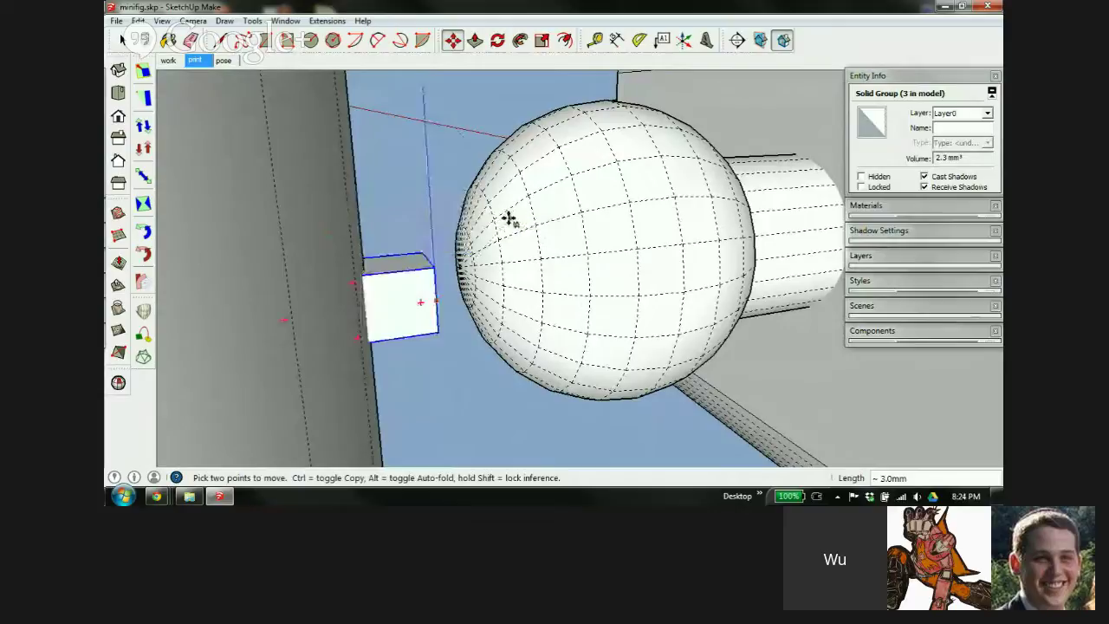
pyautogui.scroll(3, 452, 273)
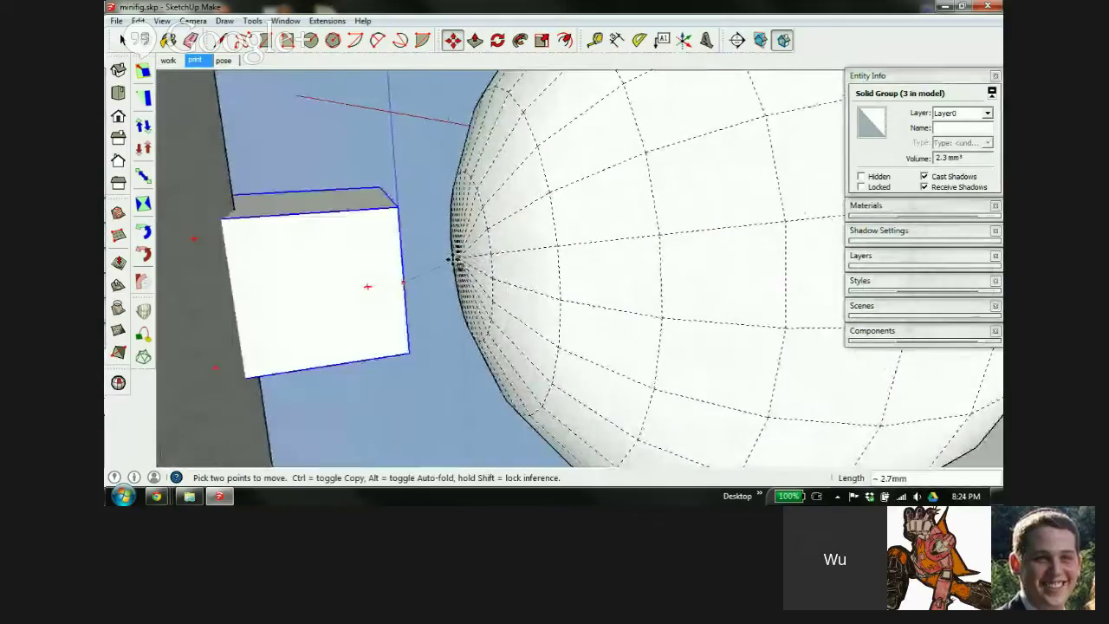
pyautogui.scroll(-3, 502, 229)
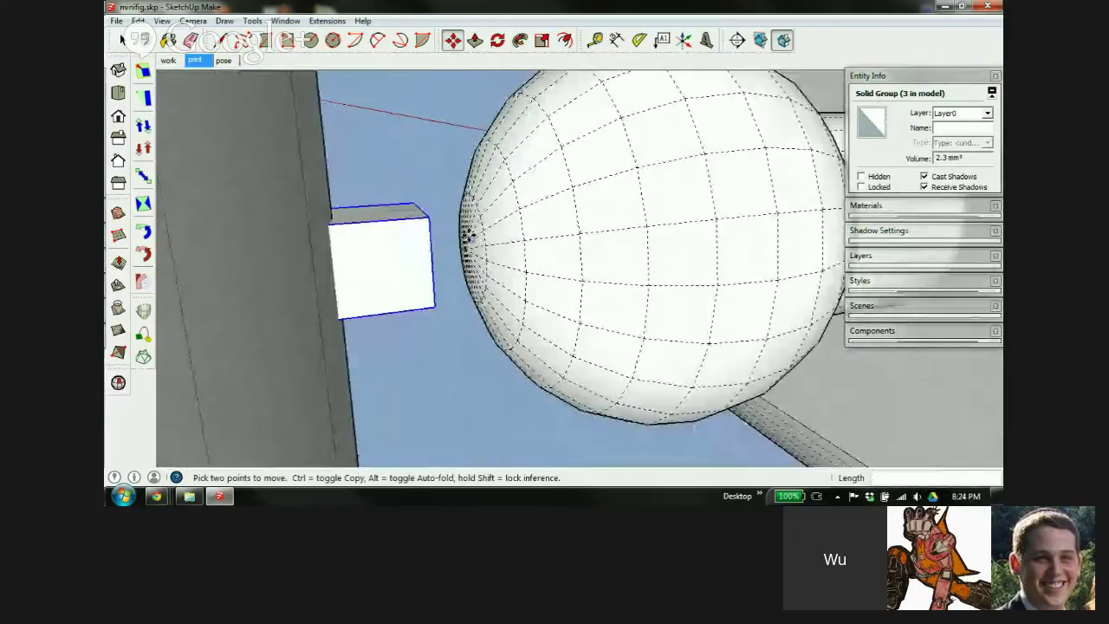
pyautogui.moveTo(530, 245); pyautogui.dragTo(525, 190, button='middle')
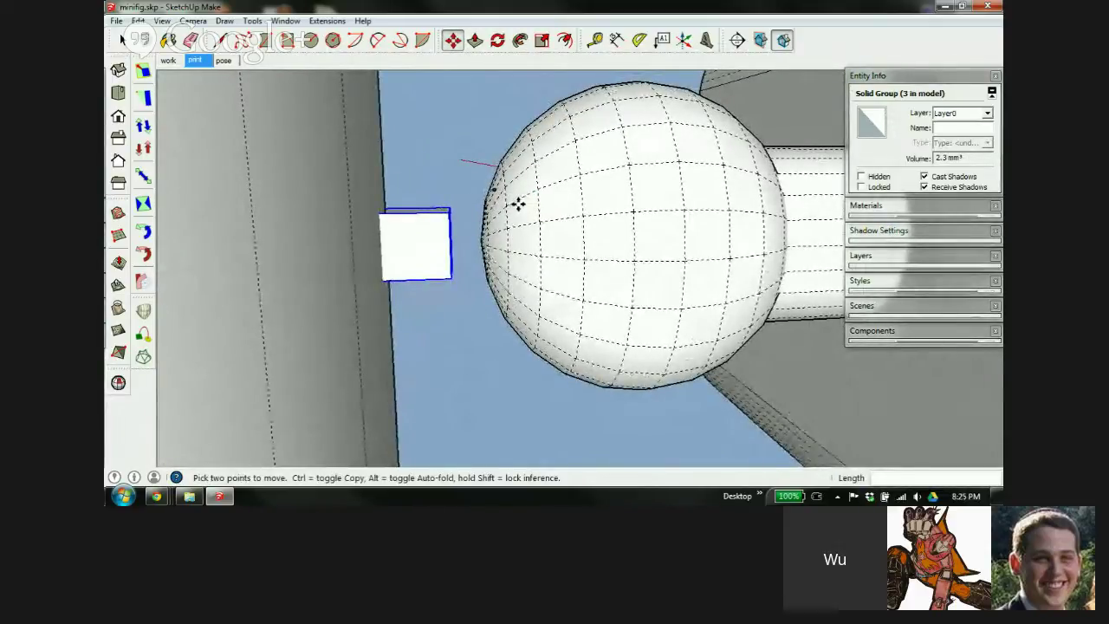
pyautogui.moveTo(522, 218); pyautogui.dragTo(396, 246, button='middle')
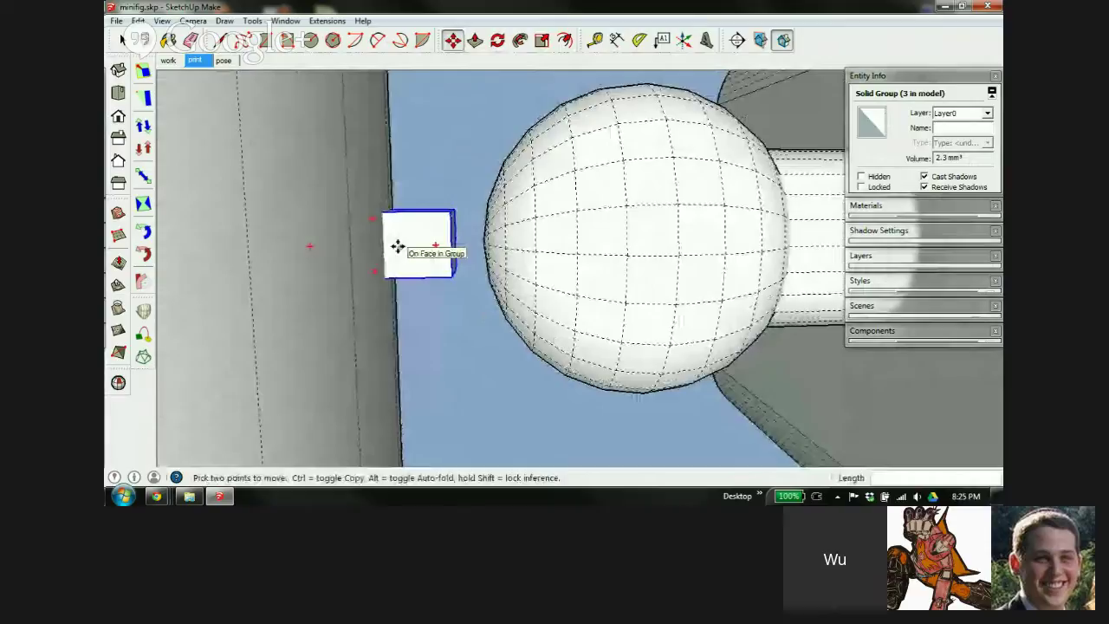
# Push the connector's end face along the green axis until it touches the ball
pyautogui.click(399, 246)
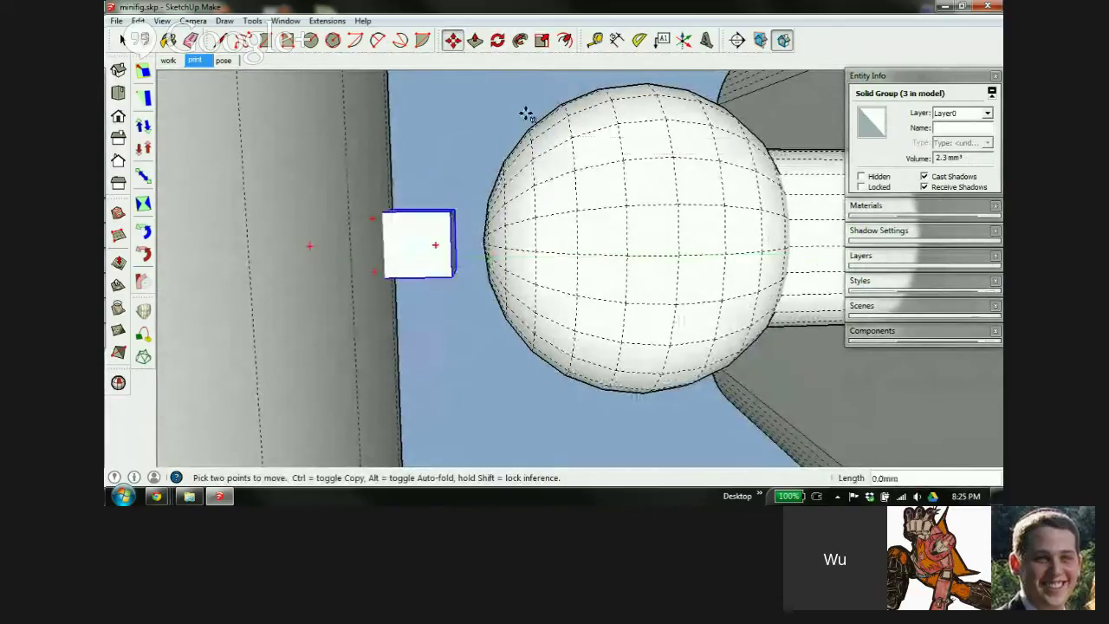
pyautogui.press('Escape')
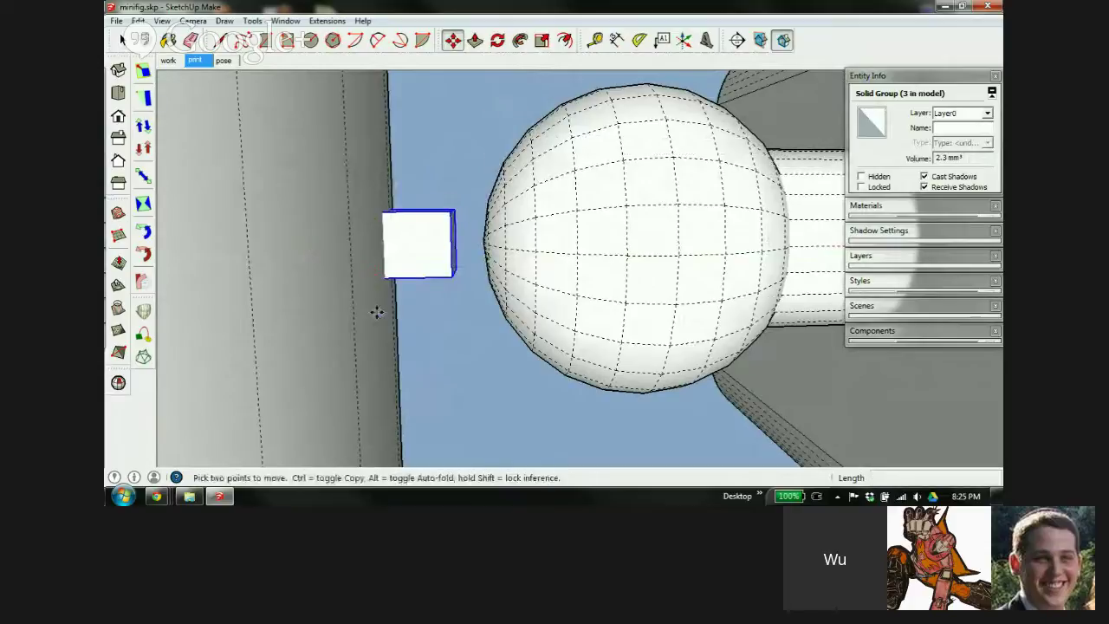
pyautogui.click(398, 241)
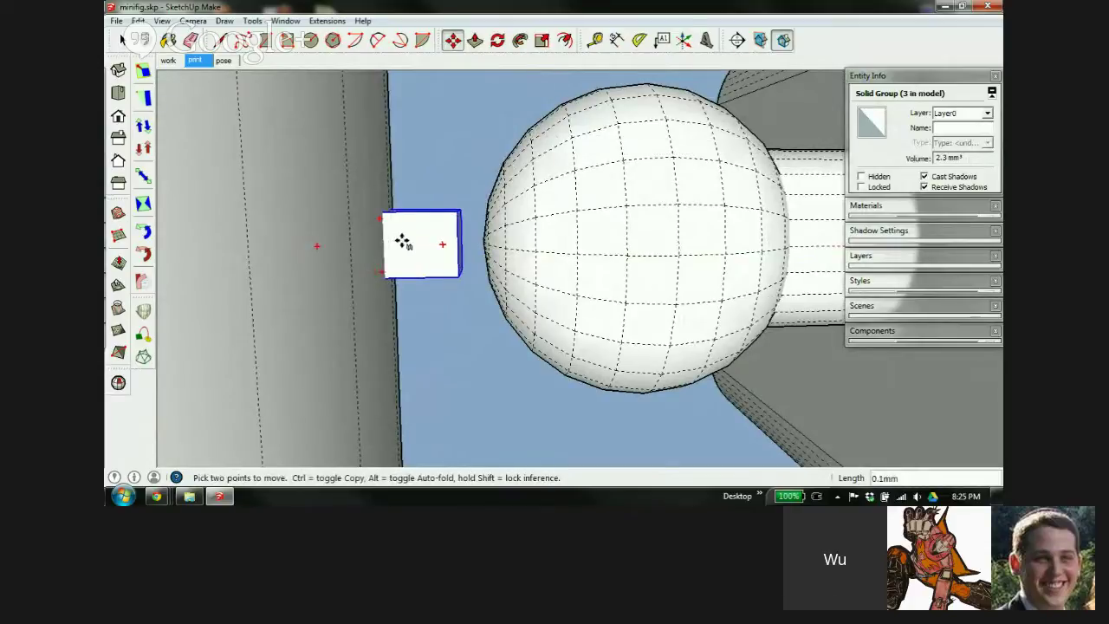
pyautogui.click(451, 242)
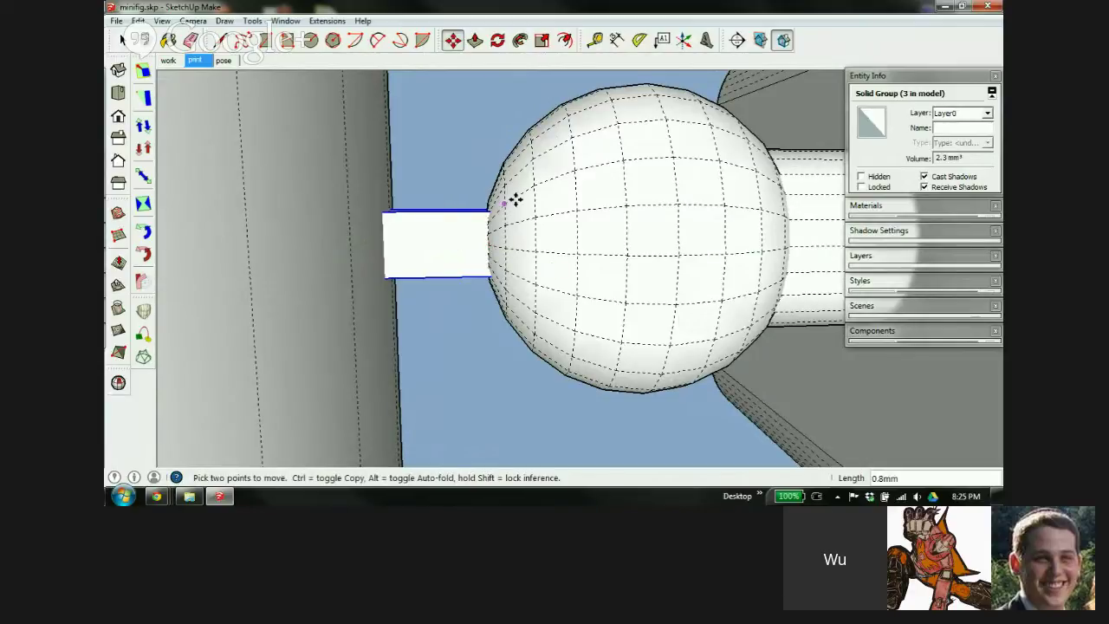
# Check the head-to-neck joint from below and turn X-ray display off
pyautogui.moveTo(558, 334); pyautogui.dragTo(511, 250, button='middle')
pyautogui.moveTo(398, 289); pyautogui.dragTo(364, 307, button='middle')
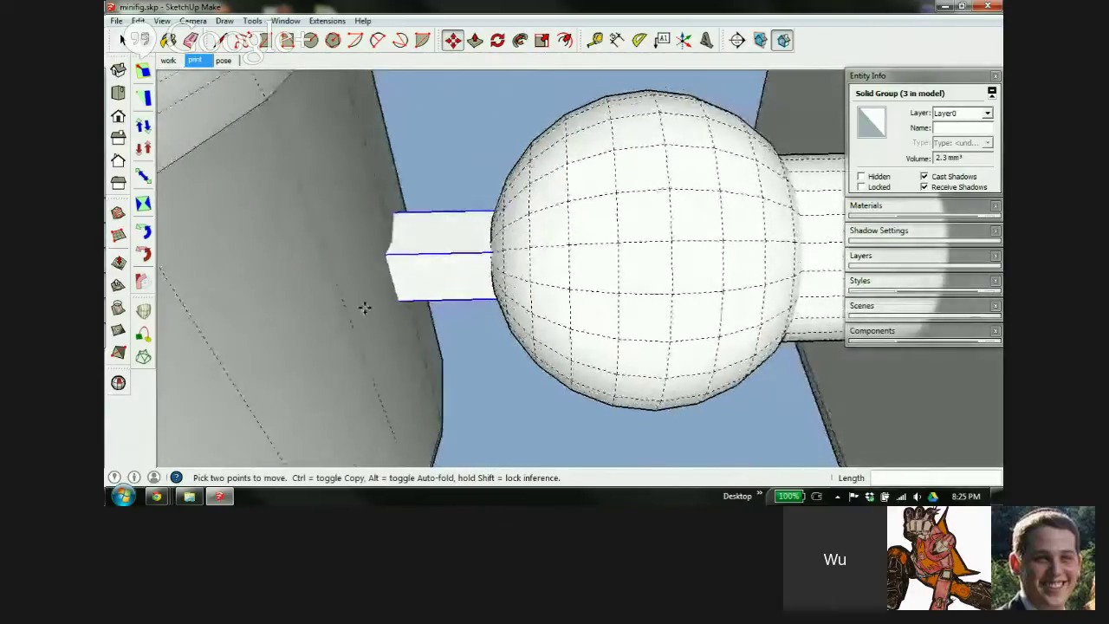
pyautogui.moveTo(414, 270); pyautogui.dragTo(529, 194, button='middle')
pyautogui.moveTo(511, 302); pyautogui.dragTo(523, 202, button='middle')
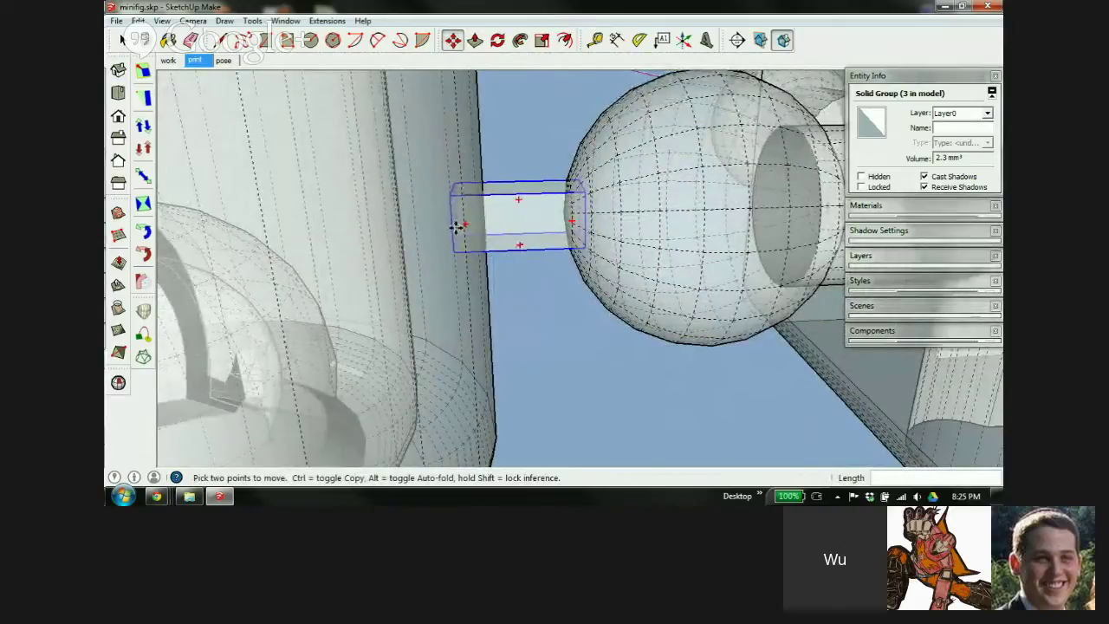
pyautogui.scroll(-2, 459, 227)
pyautogui.press('x')
pyautogui.scroll(-1, 482, 208)
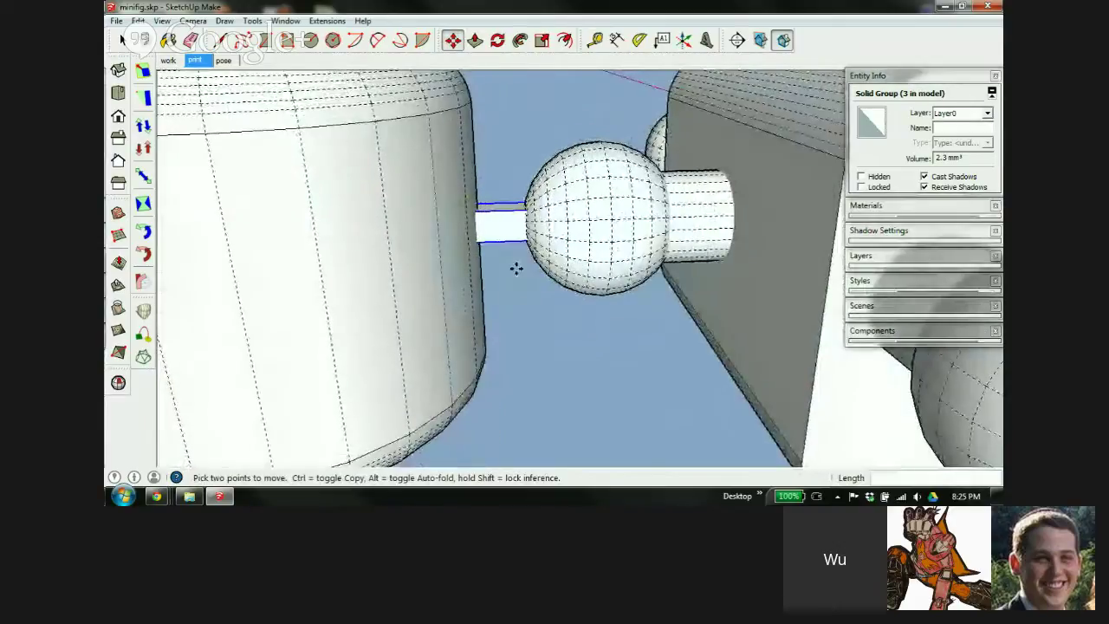
pyautogui.scroll(-2, 411, 196)
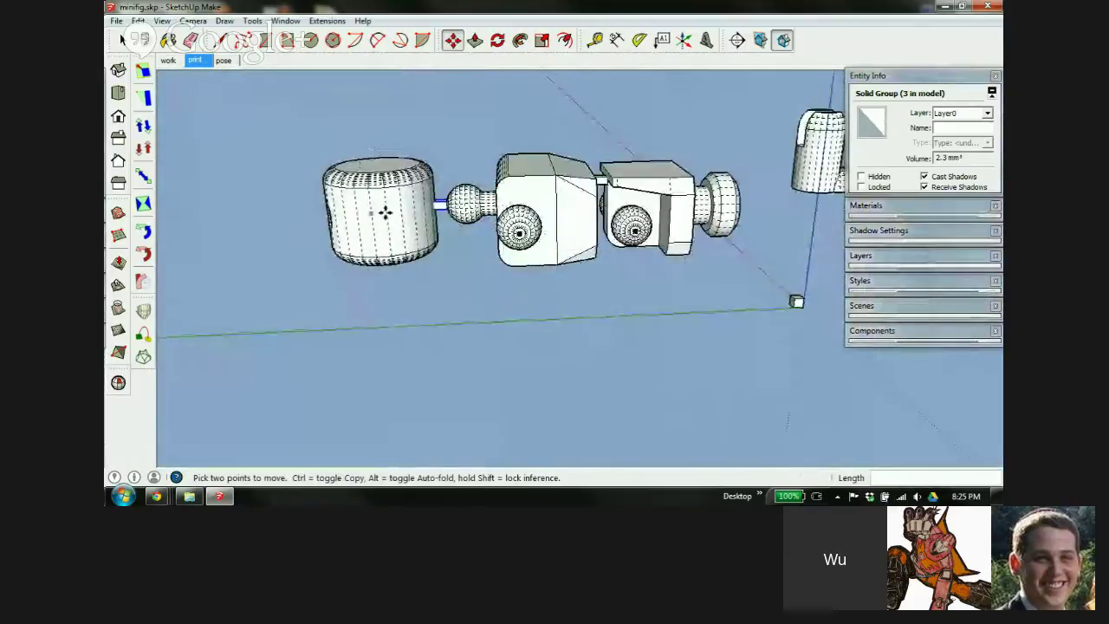
# Select the leg part and move it toward the origin beside the torso
pyautogui.moveTo(475, 228); pyautogui.dragTo(729, 339, button='middle')
pyautogui.scroll(-4, 442, 339)
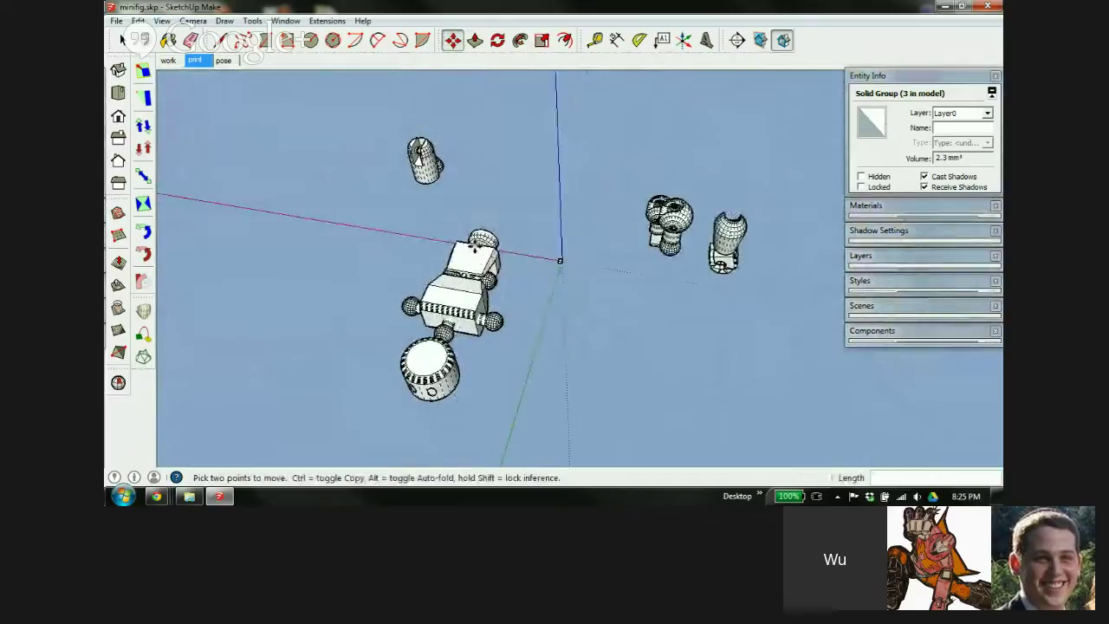
pyautogui.press('space')
pyautogui.click(419, 159)
pyautogui.press('m')
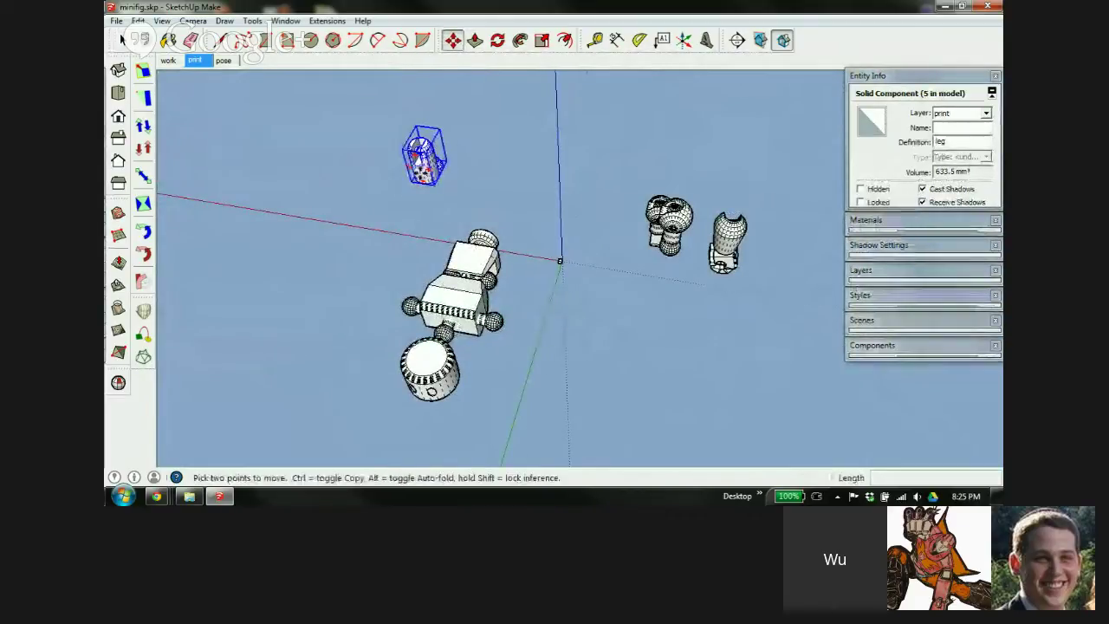
pyautogui.click(421, 164)
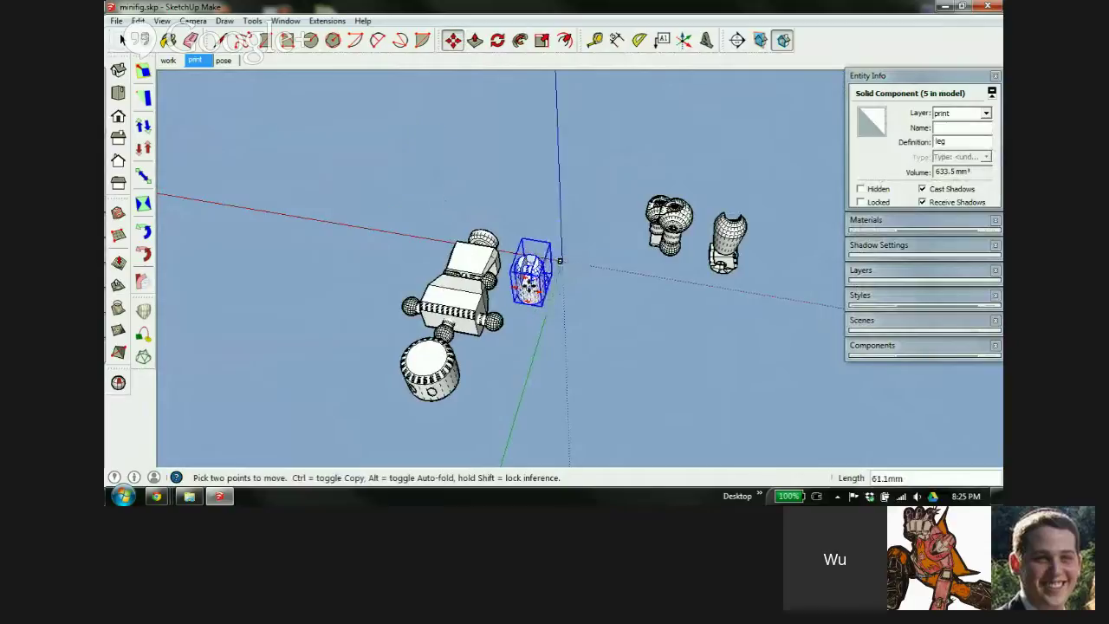
pyautogui.scroll(6, 560, 260)
# Rotate the leg so it lies flat on its side
pyautogui.moveTo(639, 231); pyautogui.dragTo(624, 261, button='middle')
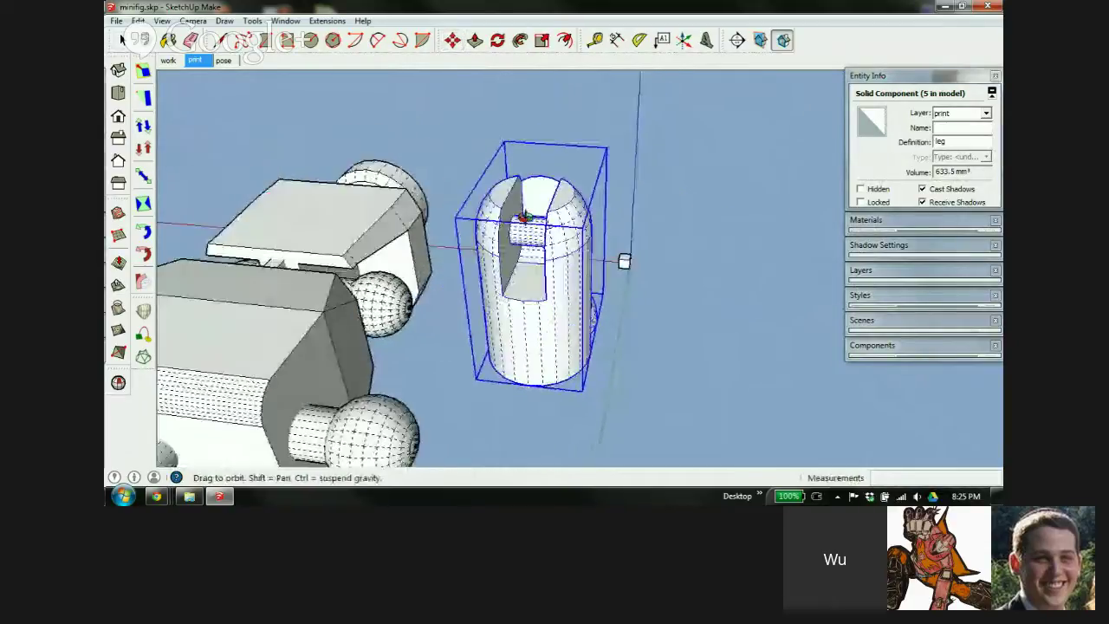
pyautogui.moveTo(525, 217); pyautogui.dragTo(530, 124, button='middle')
pyautogui.click(526, 183)
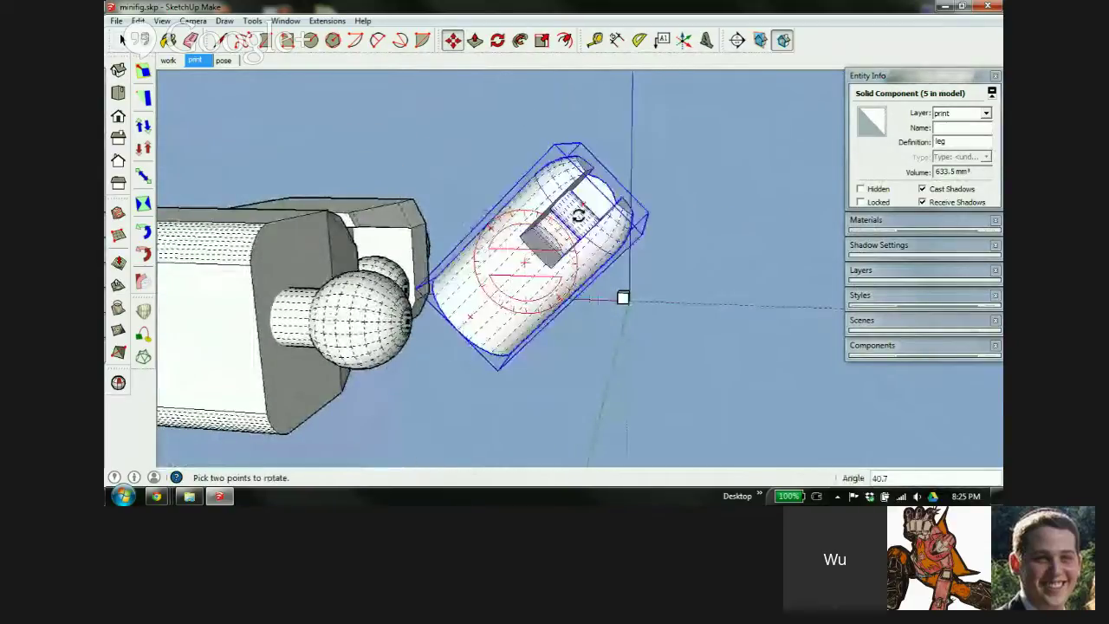
pyautogui.click(577, 260)
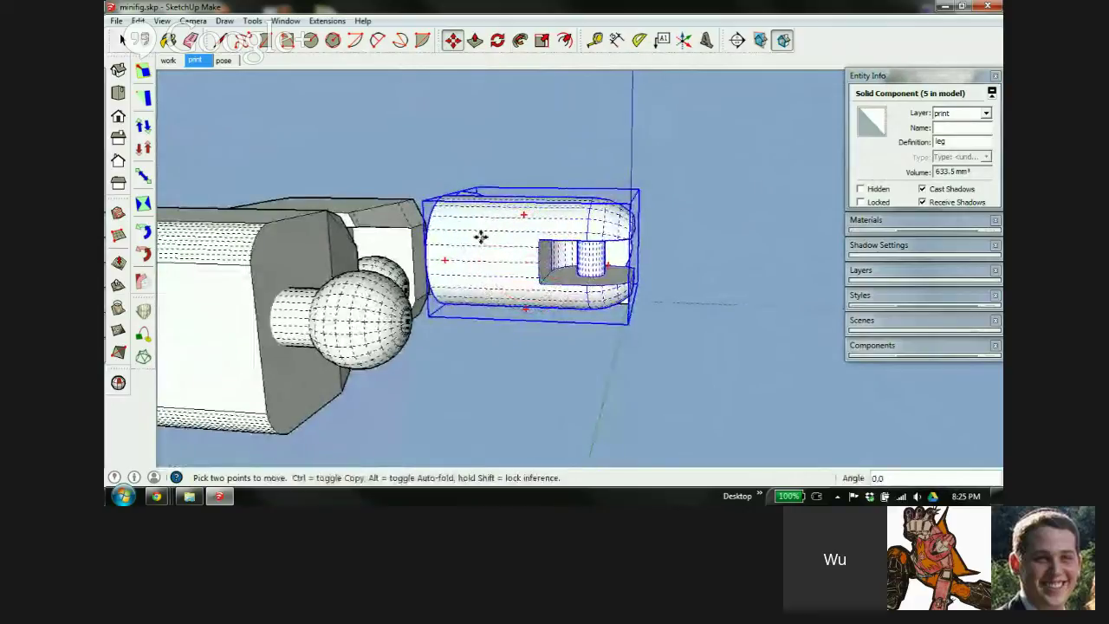
pyautogui.moveTo(480, 237); pyautogui.dragTo(862, 364, button='middle')
pyautogui.moveTo(661, 321); pyautogui.dragTo(779, 330, button='middle')
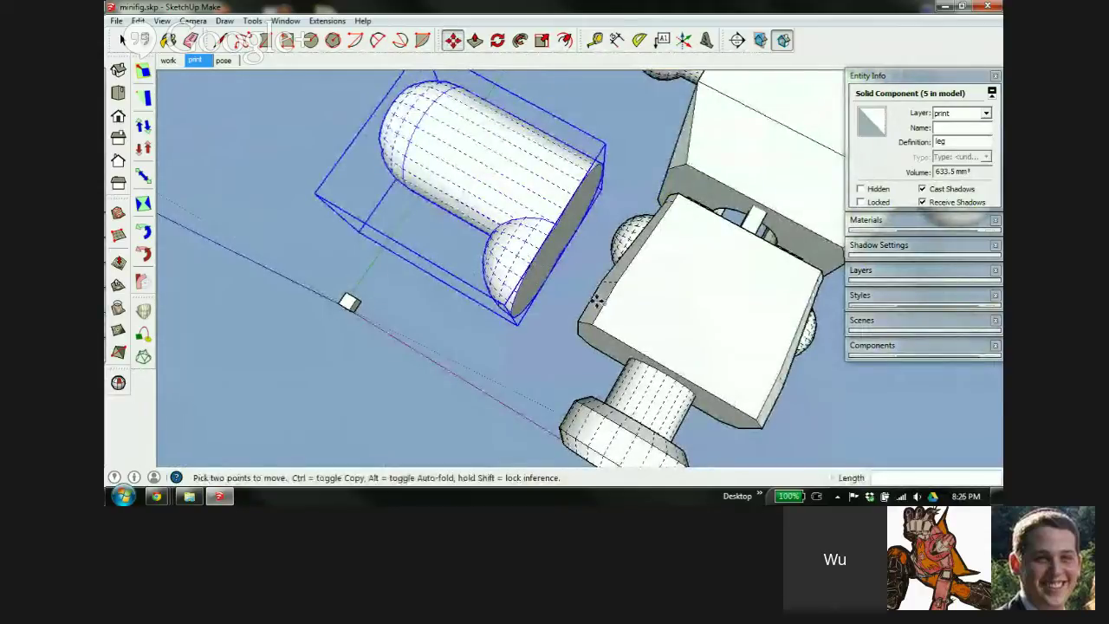
# Move the sideways leg to a new spot near the pelvis block
pyautogui.moveTo(597, 299); pyautogui.dragTo(598, 230, button='middle')
pyautogui.scroll(5, 641, 287)
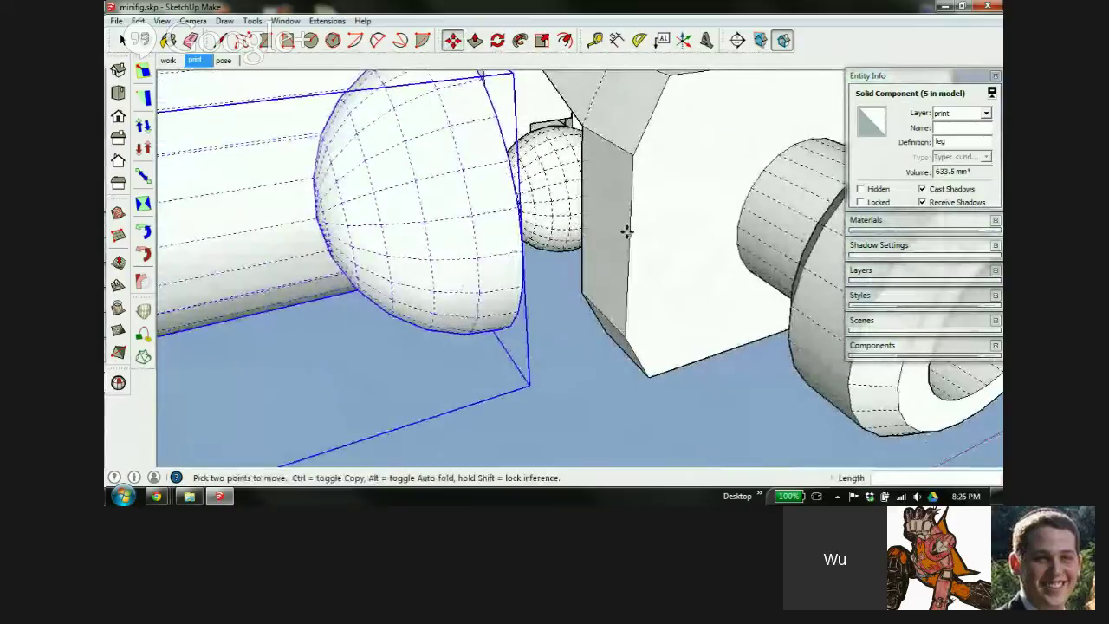
pyautogui.moveTo(685, 146); pyautogui.dragTo(545, 327, button='middle')
pyautogui.scroll(-2, 656, 257)
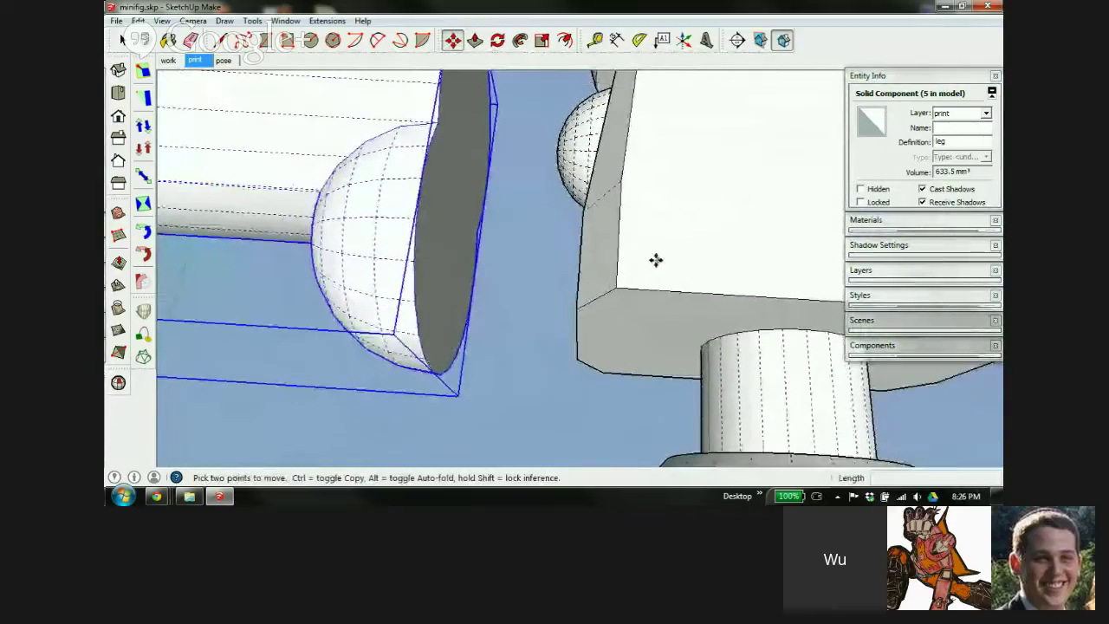
pyautogui.scroll(-4, 539, 314)
pyautogui.scroll(5, 539, 314)
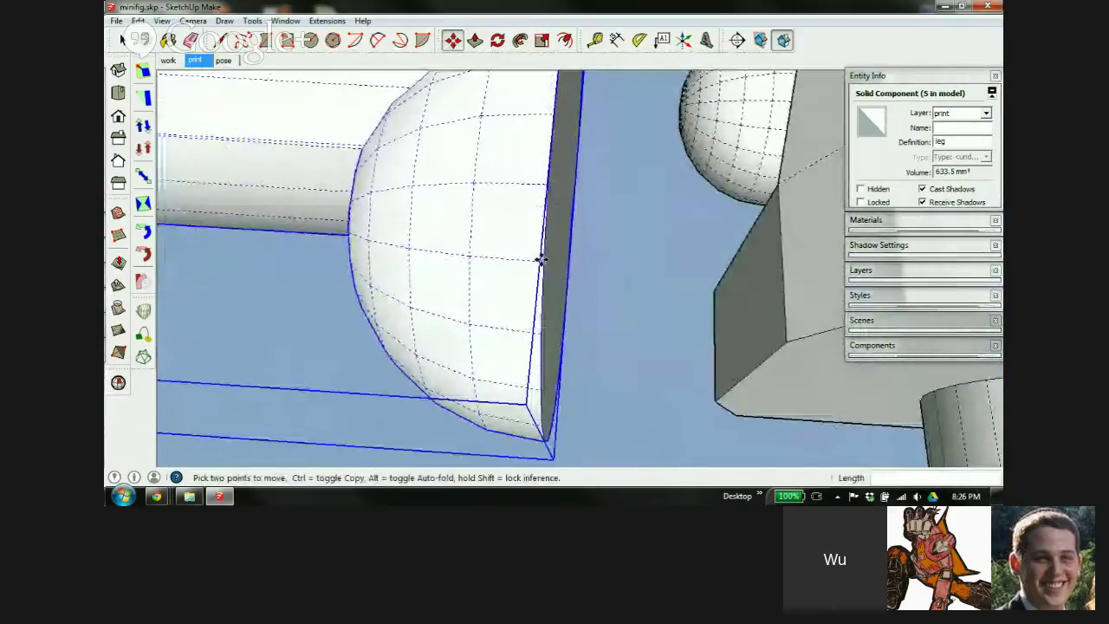
pyautogui.click(540, 262)
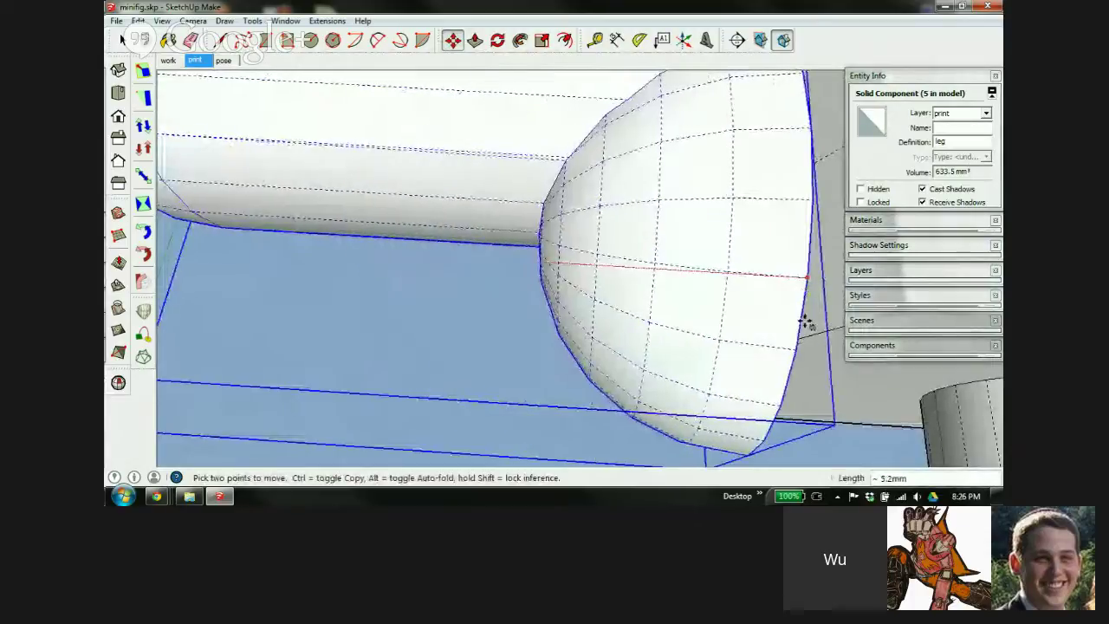
pyautogui.scroll(-5, 673, 275)
pyautogui.moveTo(718, 321); pyautogui.dragTo(650, 242, button='middle')
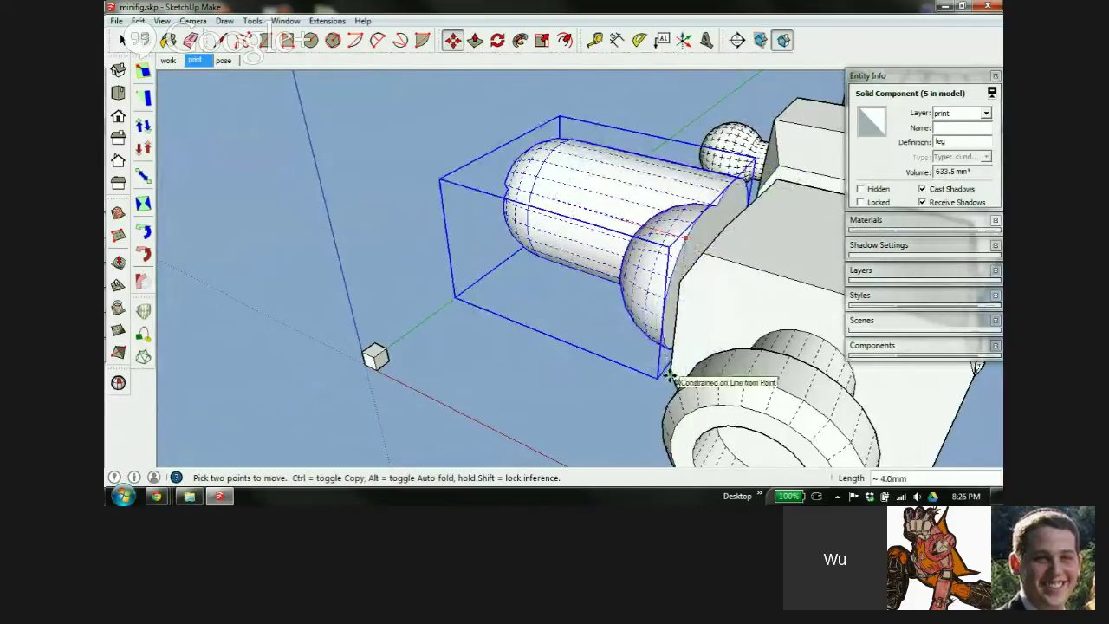
pyautogui.click(668, 375)
pyautogui.scroll(2, 724, 262)
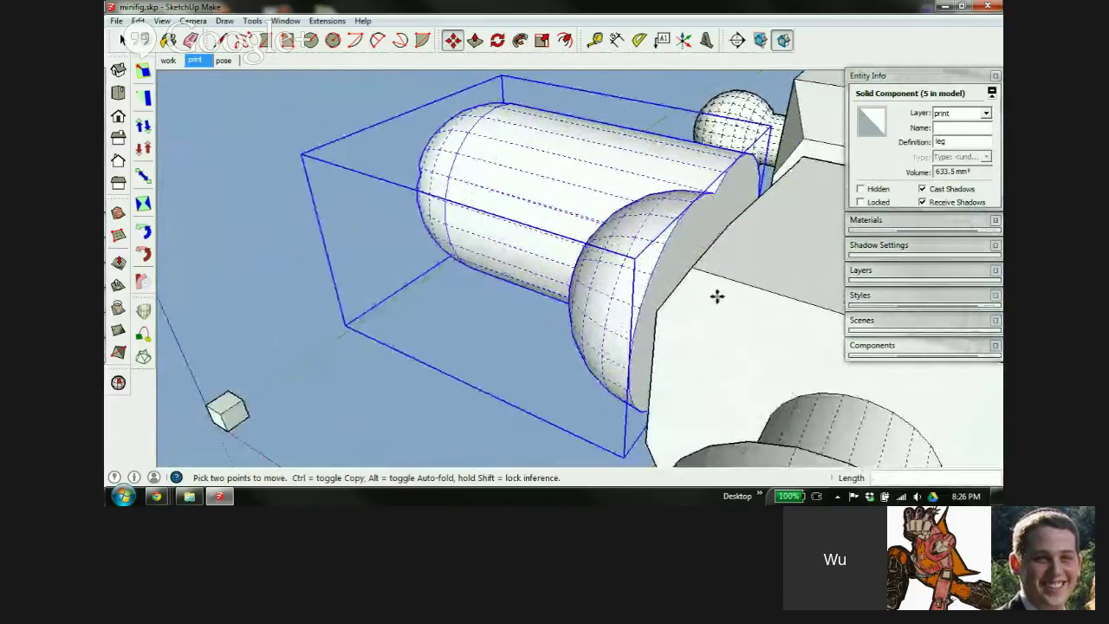
pyautogui.moveTo(717, 296); pyautogui.dragTo(742, 321, button='middle')
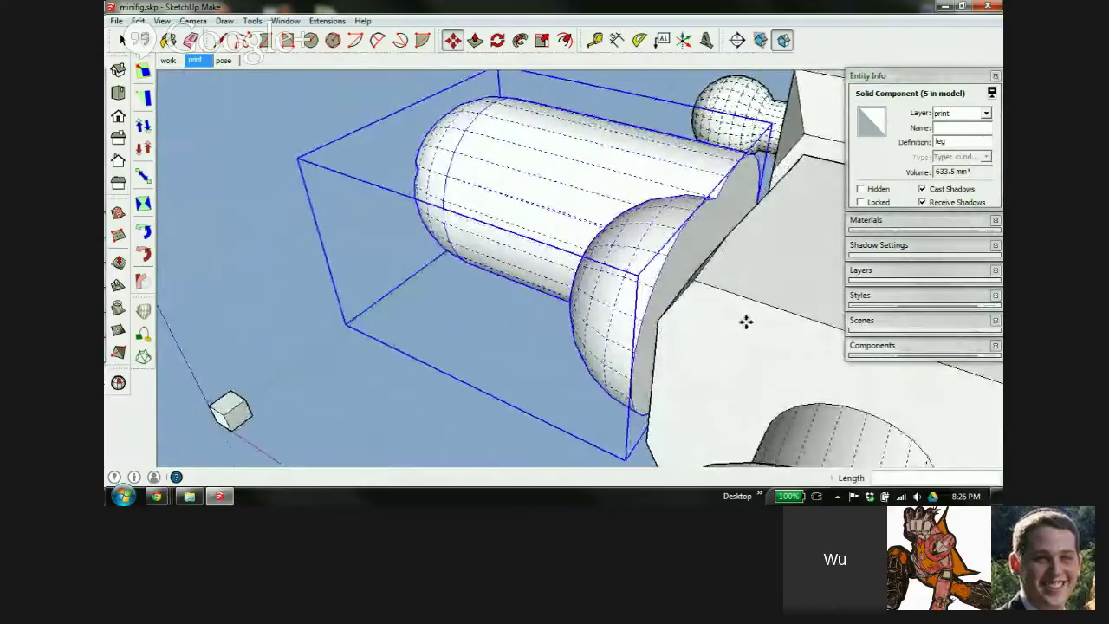
# Start another move from the leg's flat end, checking its alignment with the hip piece
pyautogui.click(687, 251)
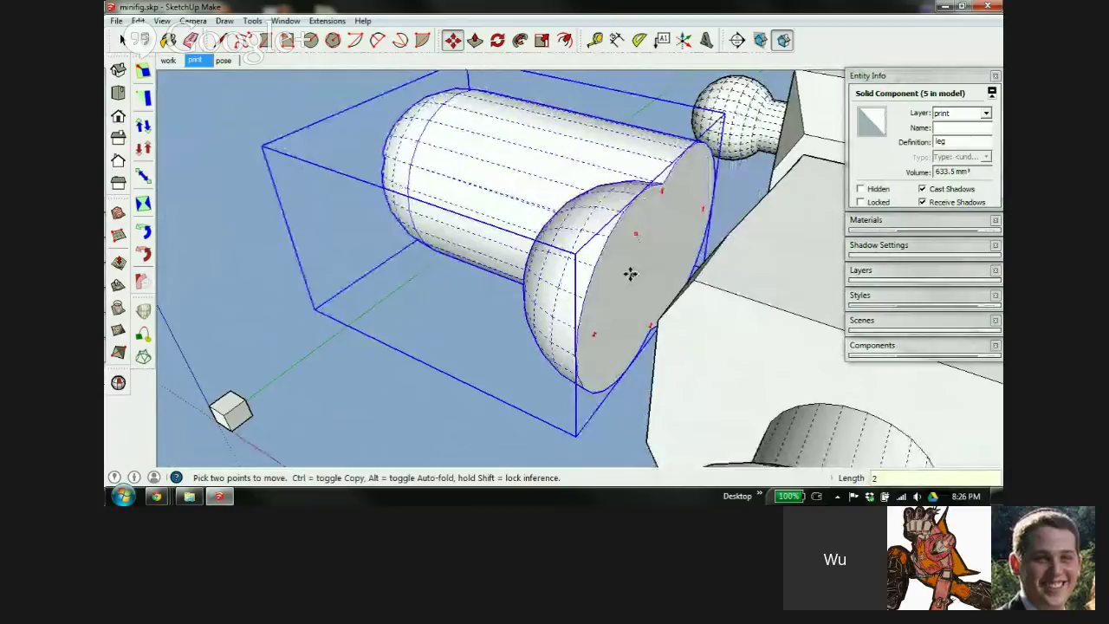
pyautogui.moveTo(739, 231); pyautogui.dragTo(743, 191, button='middle')
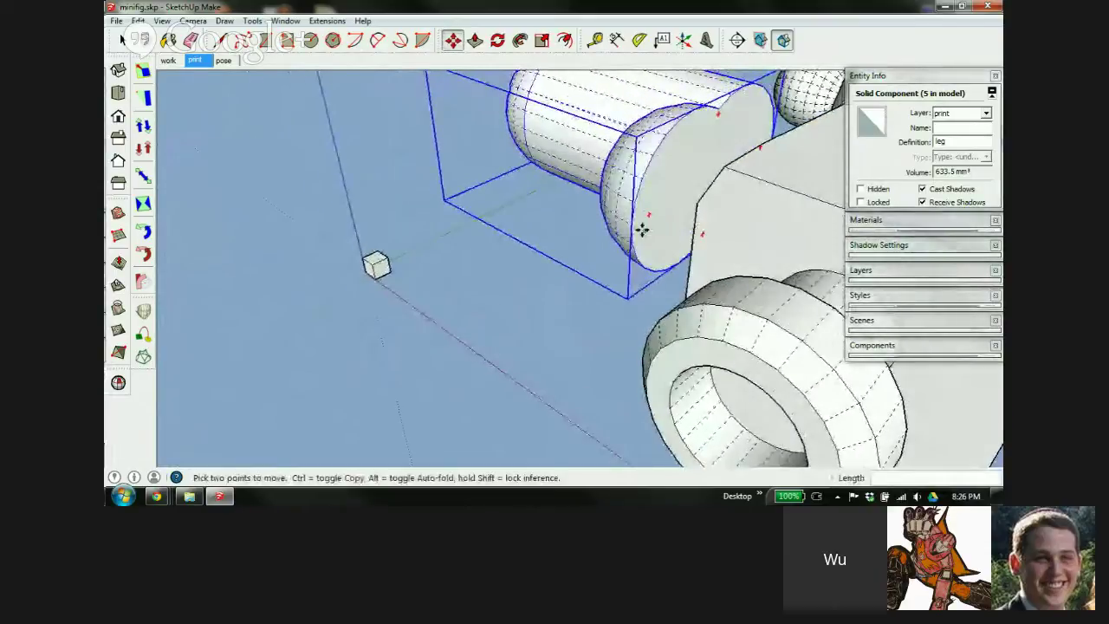
pyautogui.scroll(5, 644, 224)
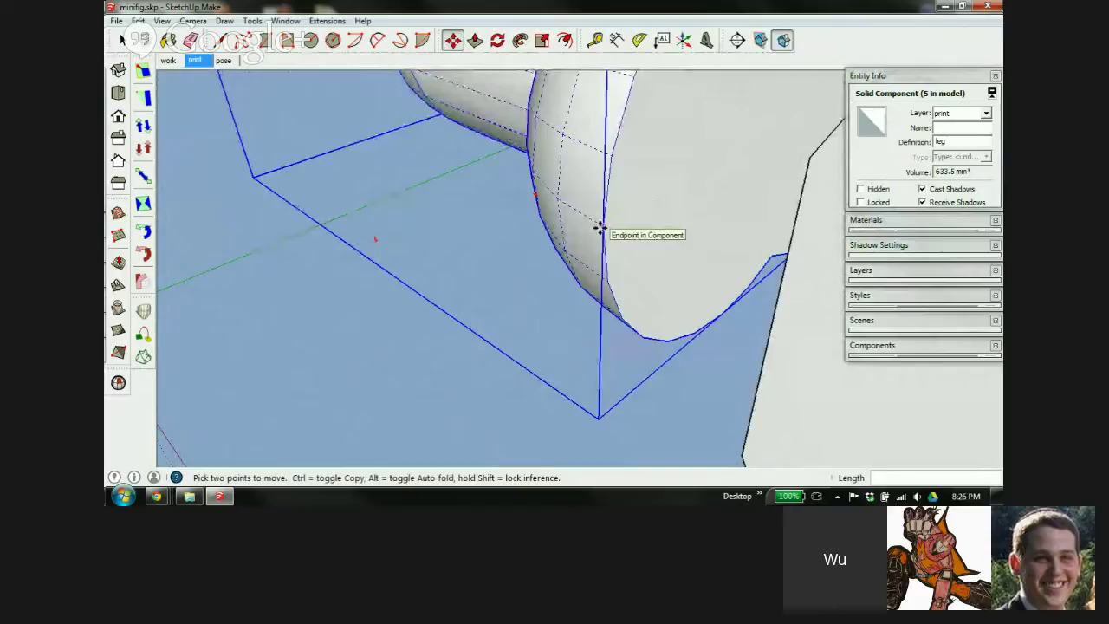
pyautogui.click(600, 227)
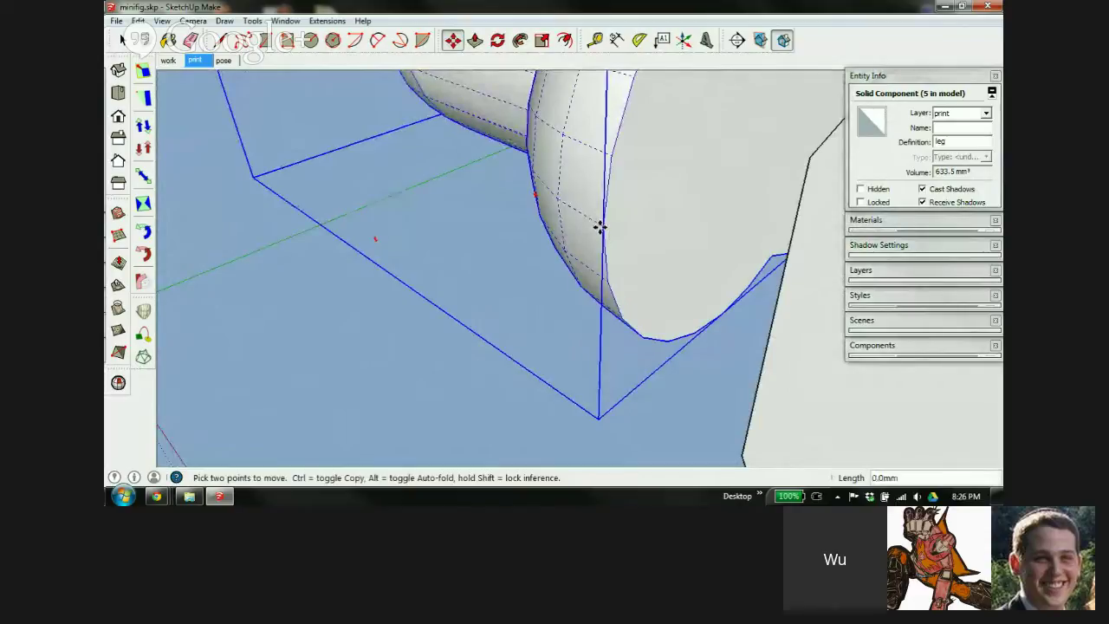
pyautogui.scroll(-8, 604, 231)
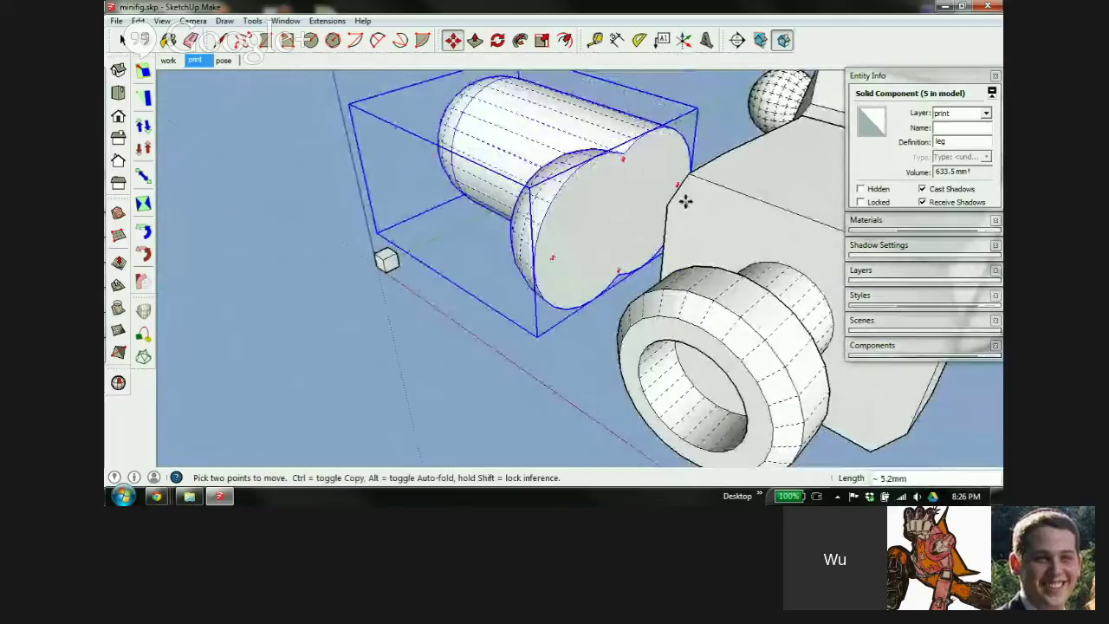
pyautogui.moveTo(685, 198); pyautogui.dragTo(404, 439, button='middle')
pyautogui.moveTo(519, 376); pyautogui.dragTo(659, 260, button='middle')
pyautogui.scroll(3, 684, 265)
pyautogui.scroll(2, 684, 264)
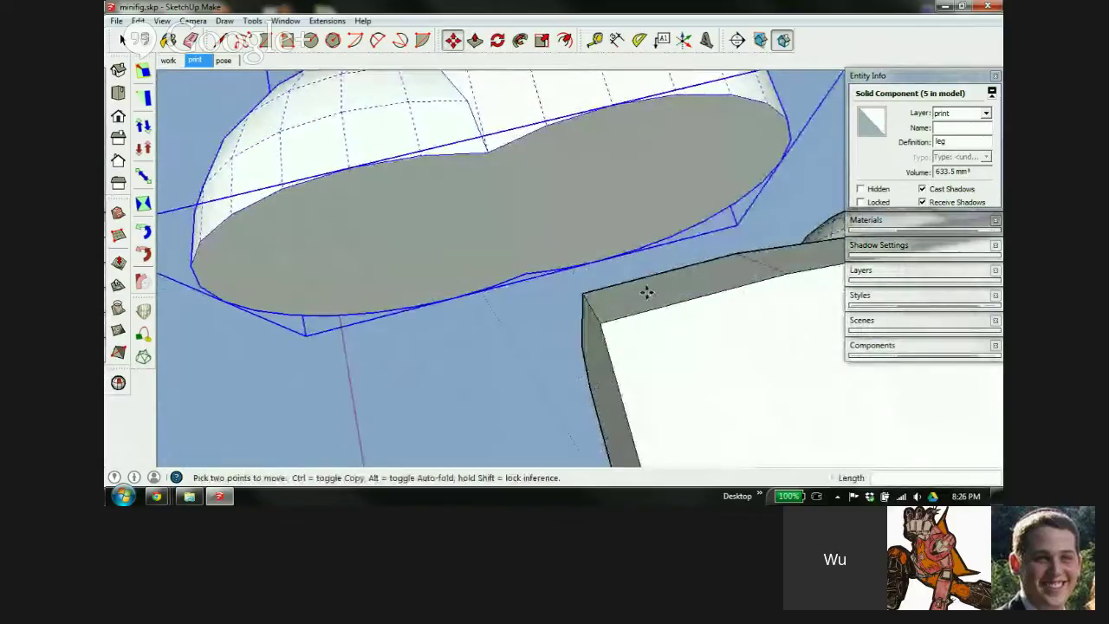
pyautogui.scroll(-5, 523, 172)
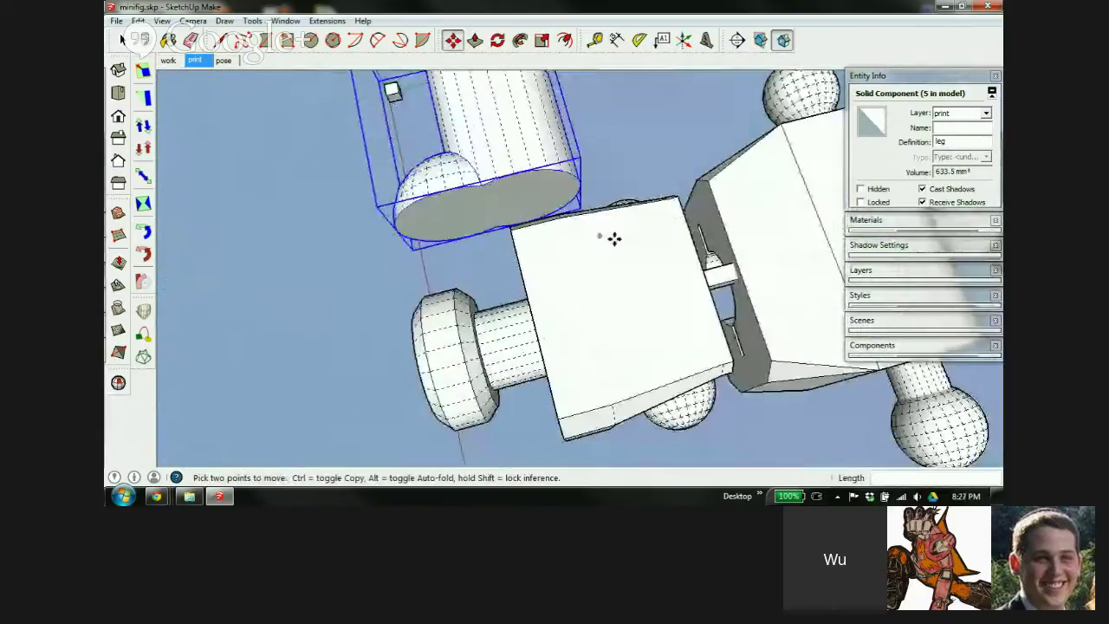
# Move the leg closer so it sits snug against the hip piece
pyautogui.moveTo(656, 228); pyautogui.dragTo(581, 382, button='middle')
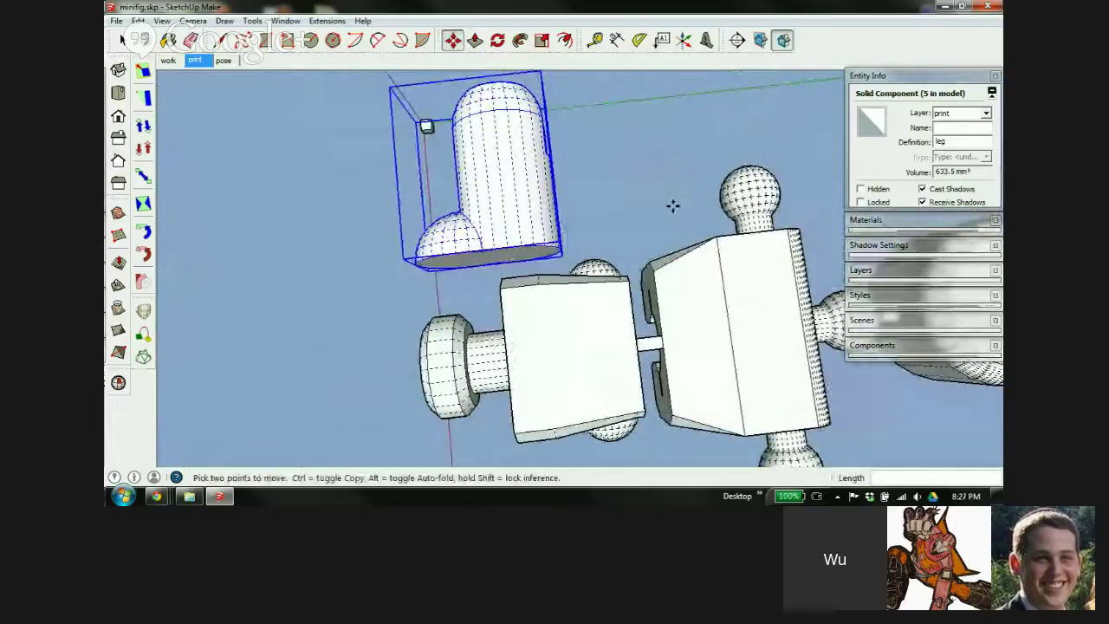
pyautogui.moveTo(550, 308); pyautogui.dragTo(688, 99, button='middle')
pyautogui.scroll(4, 491, 262)
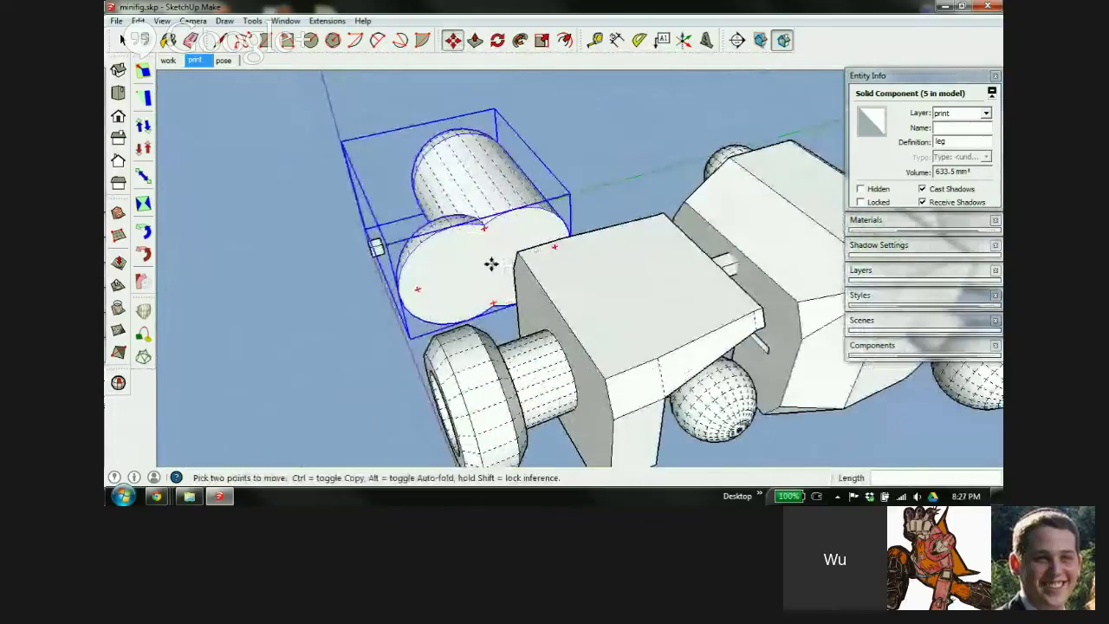
pyautogui.moveTo(455, 307); pyautogui.dragTo(692, 204, button='middle')
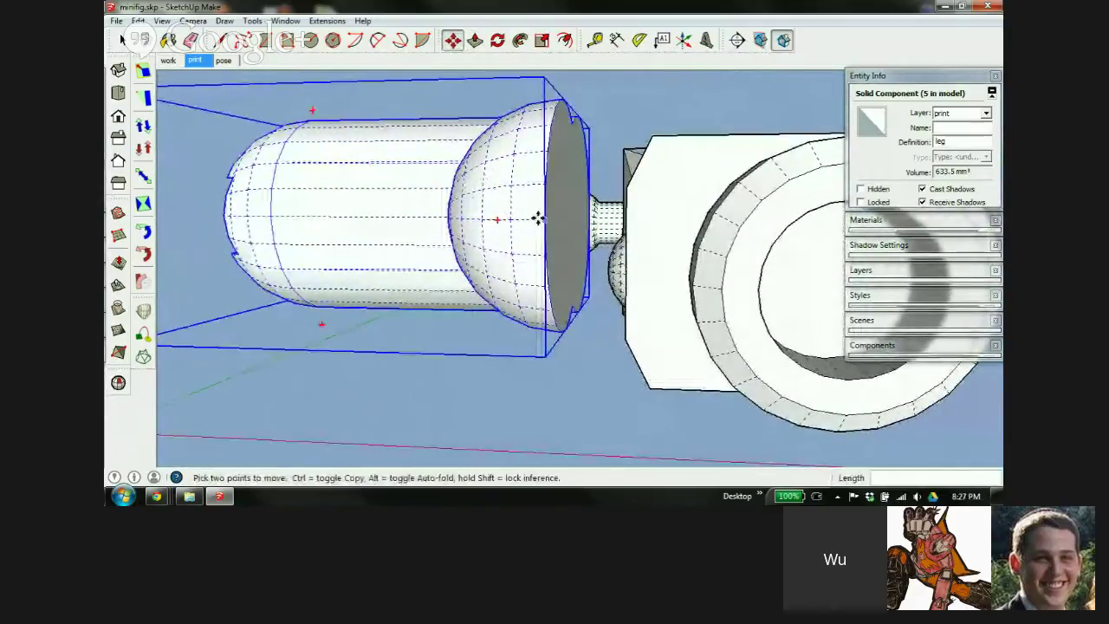
pyautogui.moveTo(635, 275); pyautogui.dragTo(607, 243, button='middle')
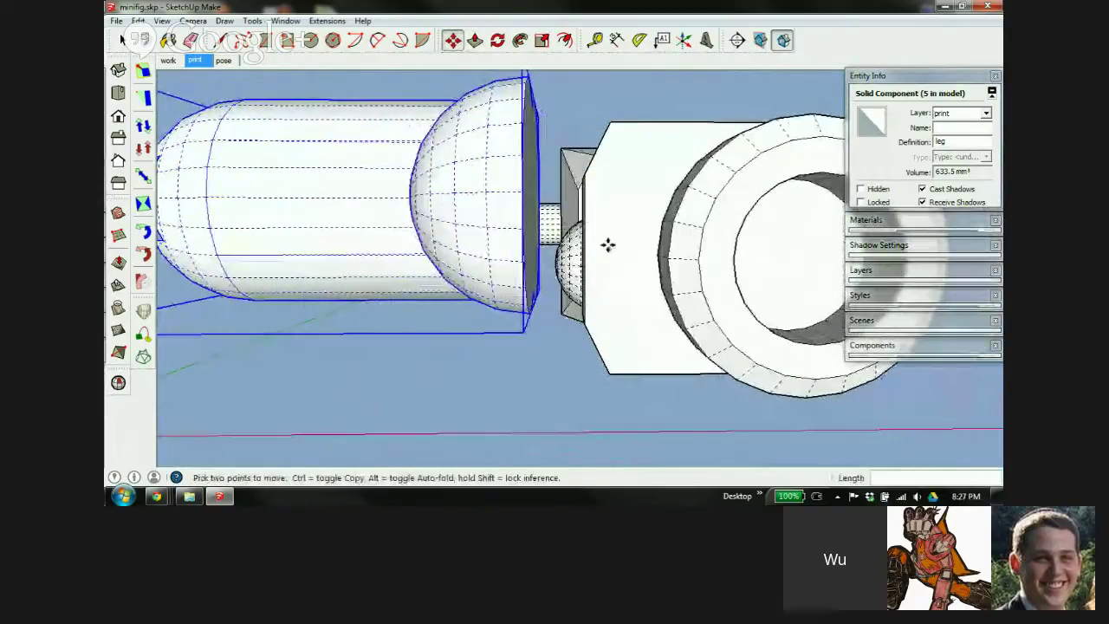
pyautogui.scroll(-3, 632, 215)
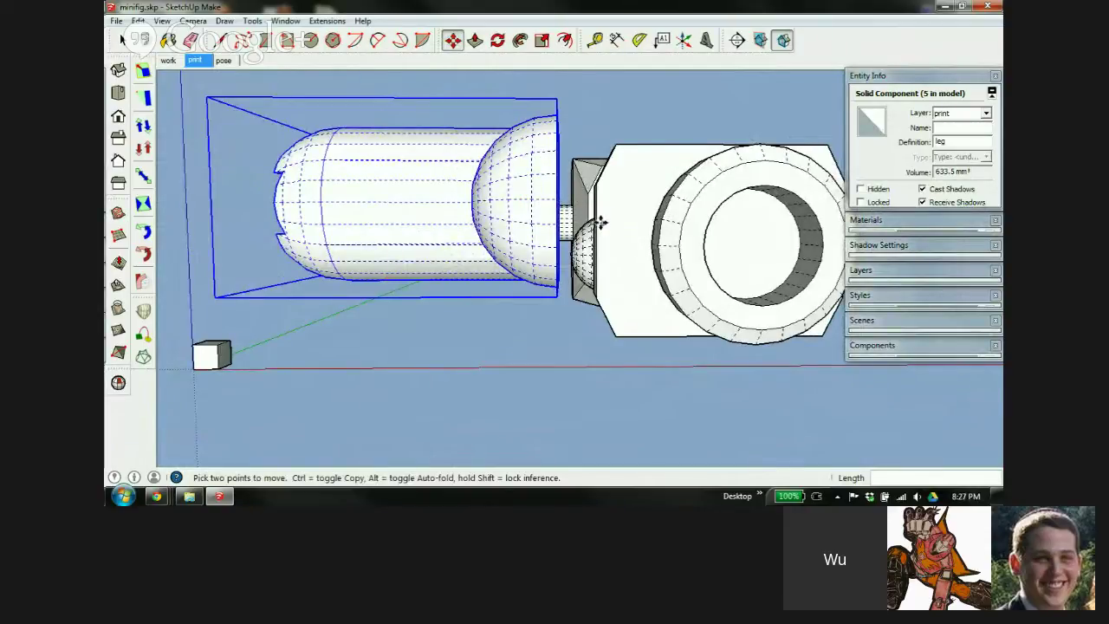
pyautogui.scroll(2, 661, 218)
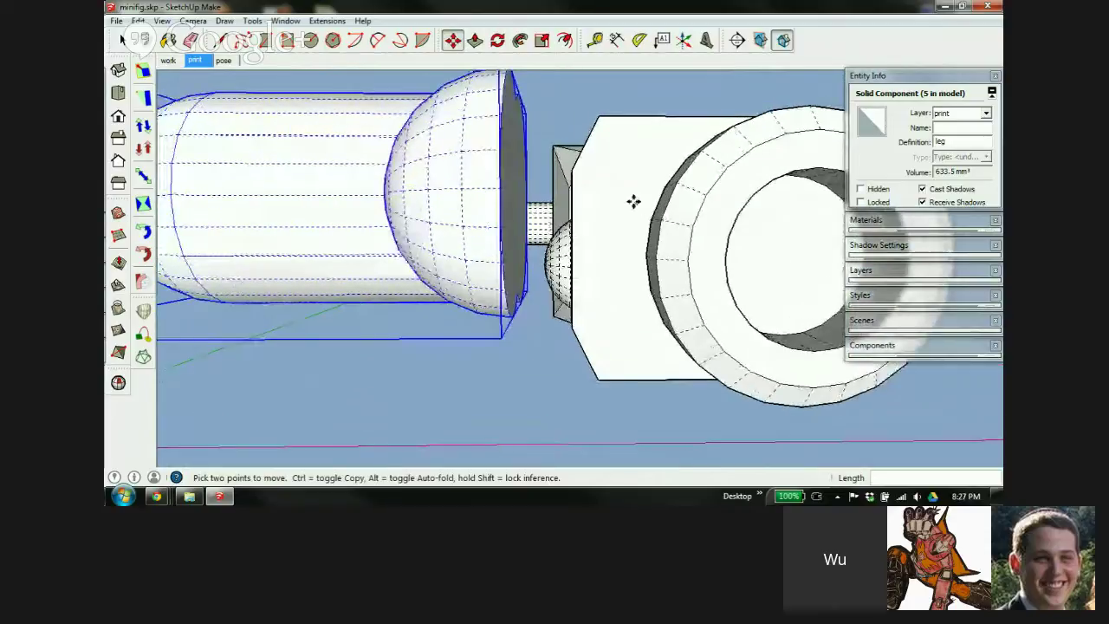
pyautogui.moveTo(634, 201); pyautogui.dragTo(531, 235, button='middle')
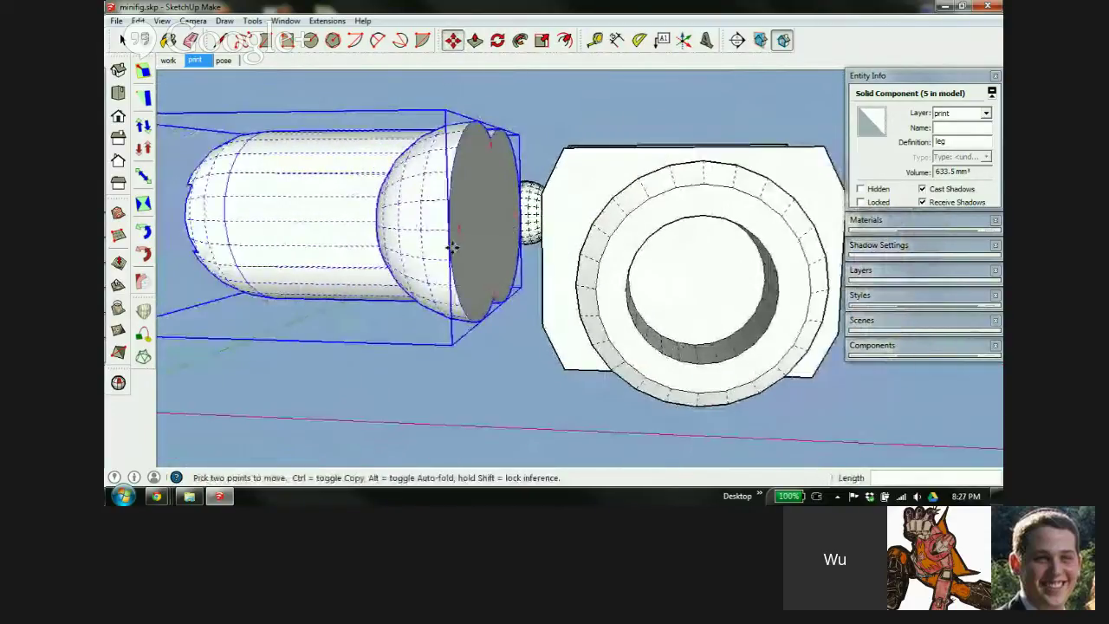
pyautogui.scroll(4, 447, 234)
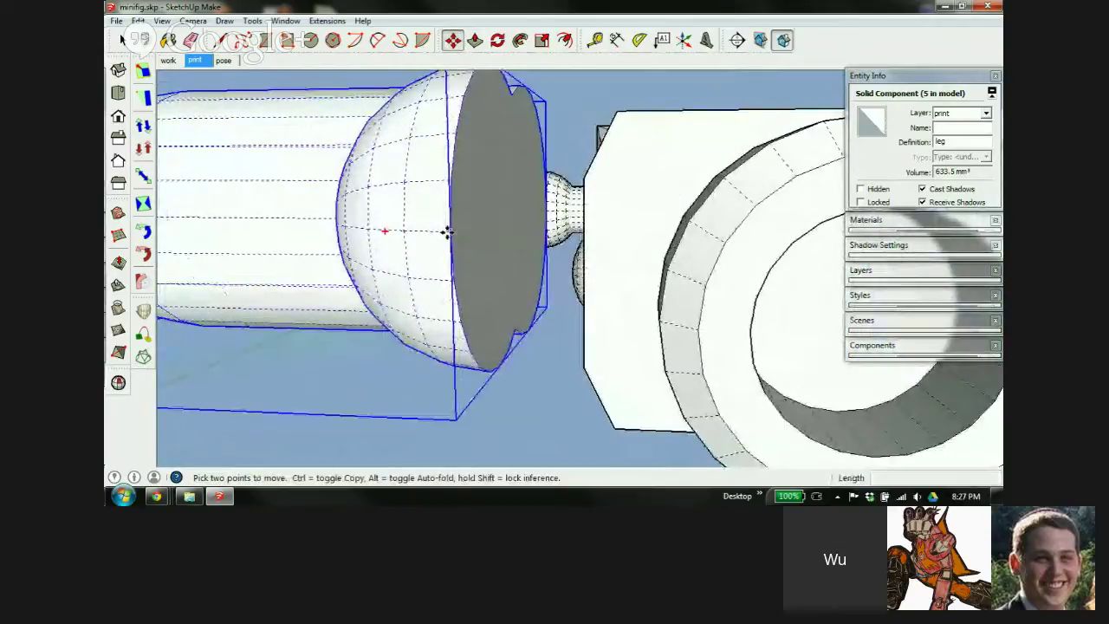
pyautogui.click(447, 232)
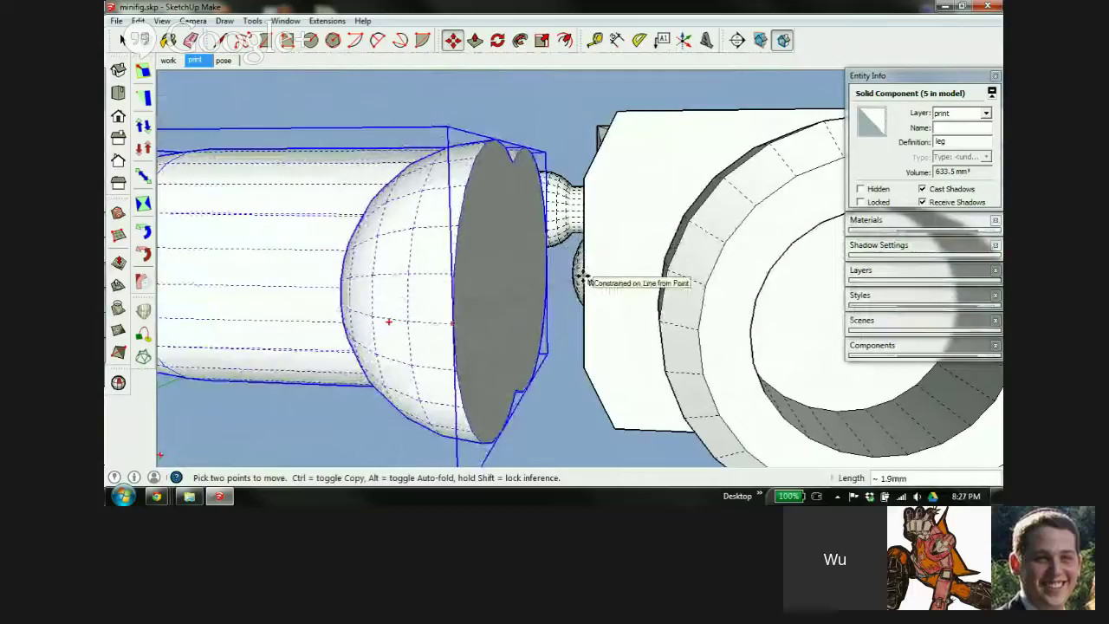
pyautogui.moveTo(737, 191); pyautogui.dragTo(656, 292, button='middle')
pyautogui.scroll(-3, 697, 224)
pyautogui.press('space')
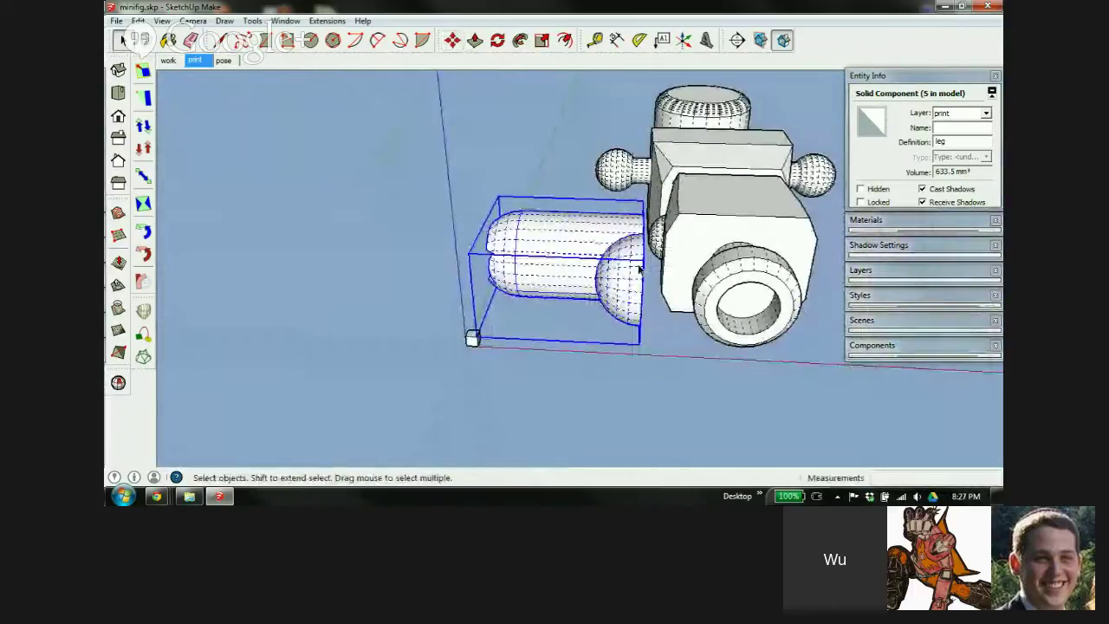
# Copy the tiny 1 mm cube into the gap between leg and hip
pyautogui.click(473, 338)
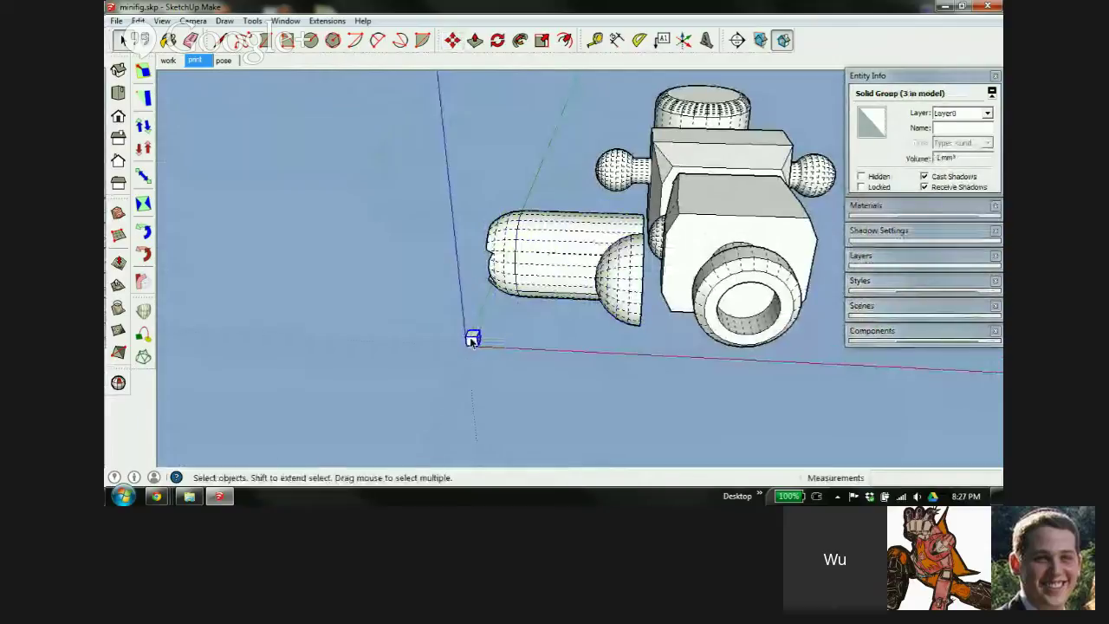
pyautogui.press('m')
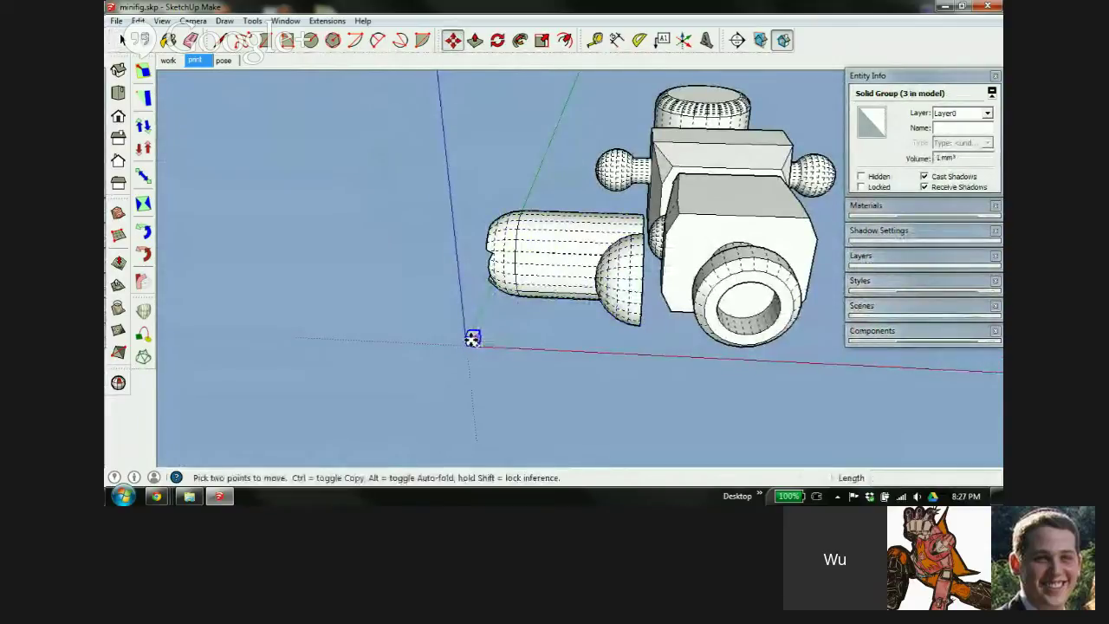
pyautogui.click(472, 338)
pyautogui.press('ctrl')
pyautogui.click(660, 247)
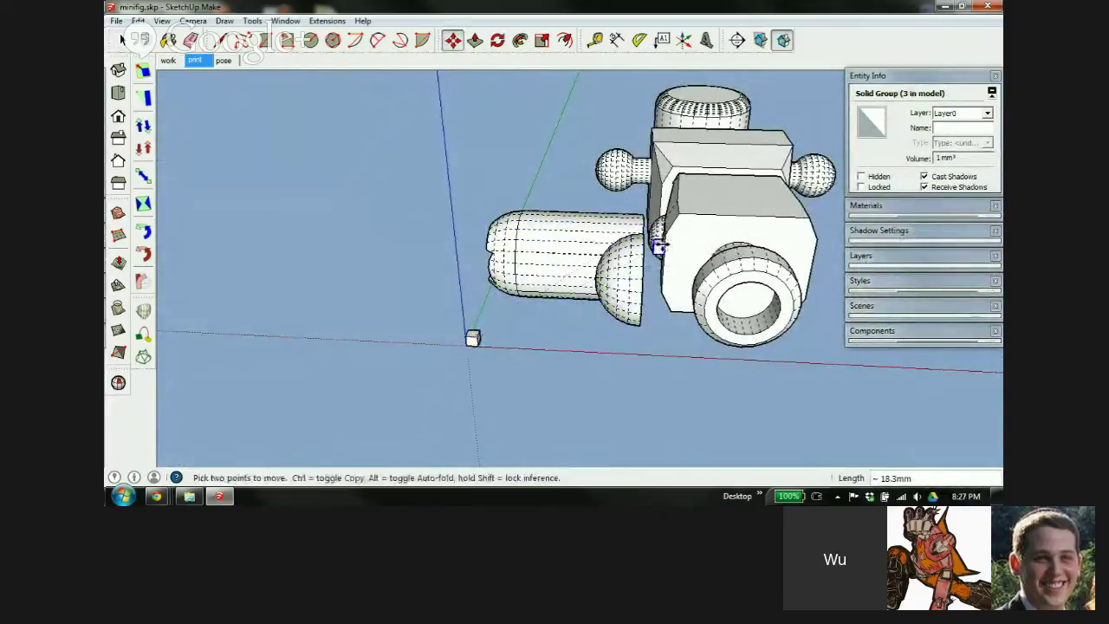
pyautogui.scroll(6, 659, 243)
pyautogui.moveTo(653, 244); pyautogui.dragTo(615, 248, button='middle')
pyautogui.scroll(5, 609, 235)
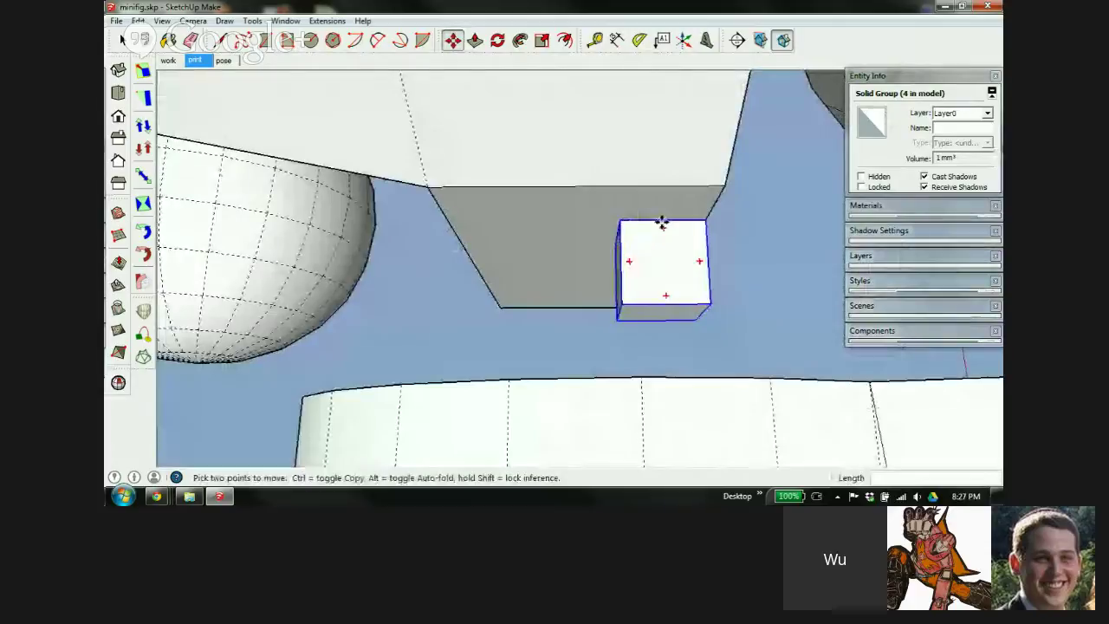
# Centre the cube copy under the hip ledge and start nudging it 0.1 mm along red
pyautogui.click(661, 223)
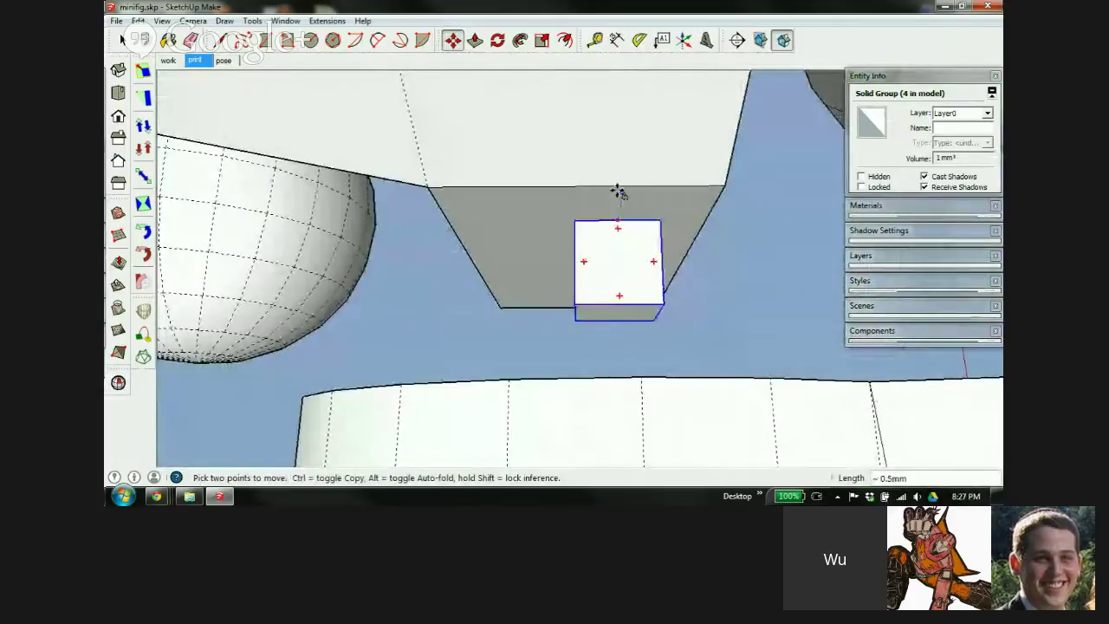
pyautogui.click(578, 188)
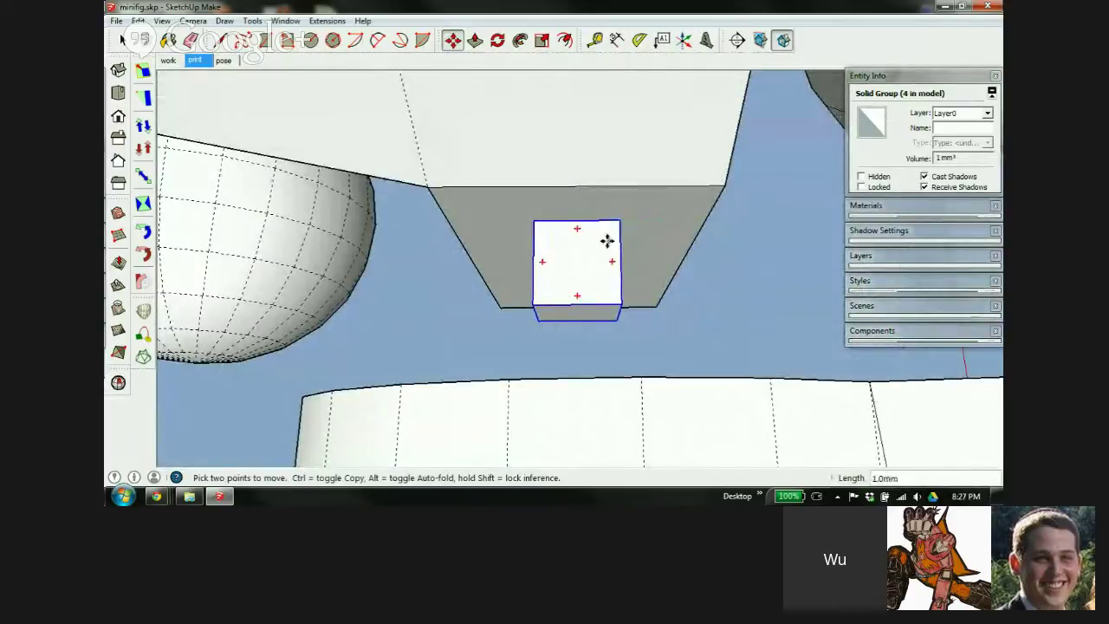
pyautogui.moveTo(607, 241); pyautogui.dragTo(434, 169, button='middle')
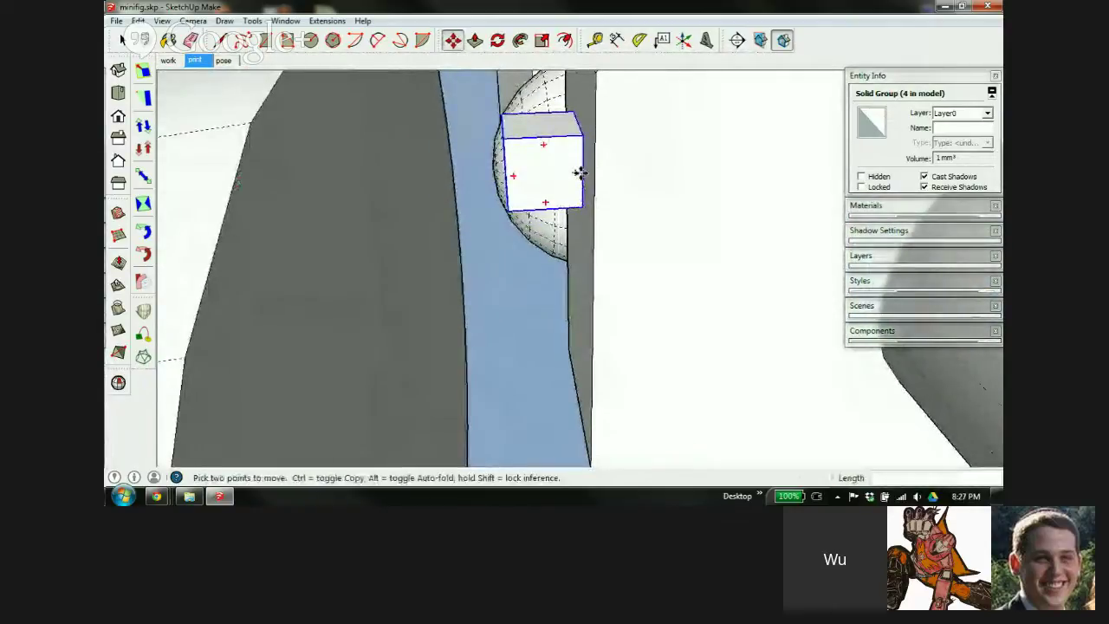
pyautogui.scroll(-5, 579, 172)
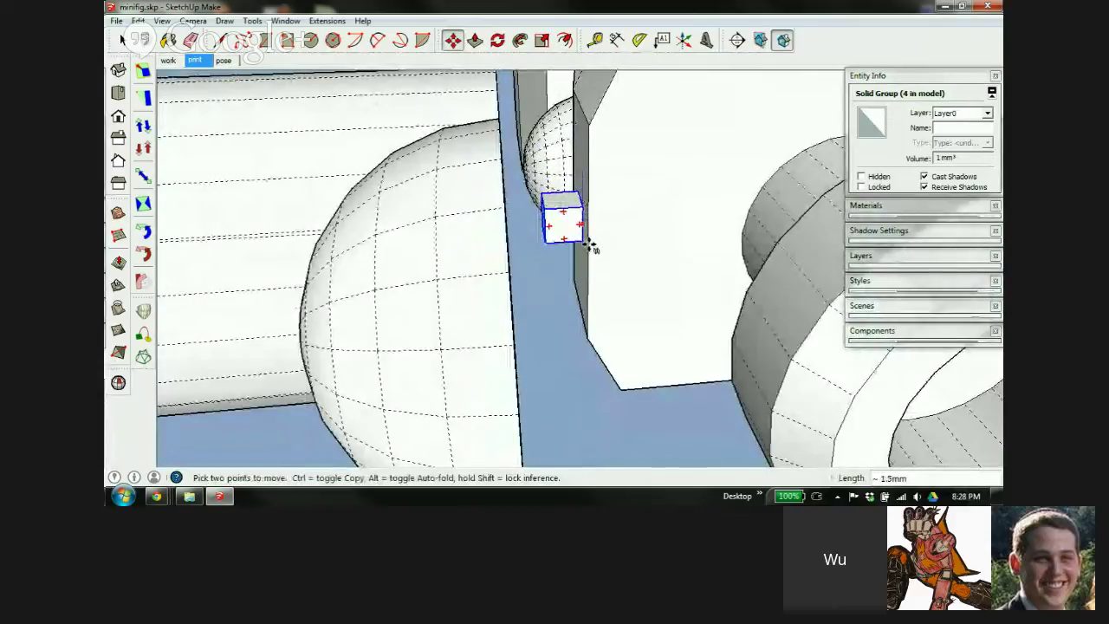
pyautogui.scroll(5, 561, 206)
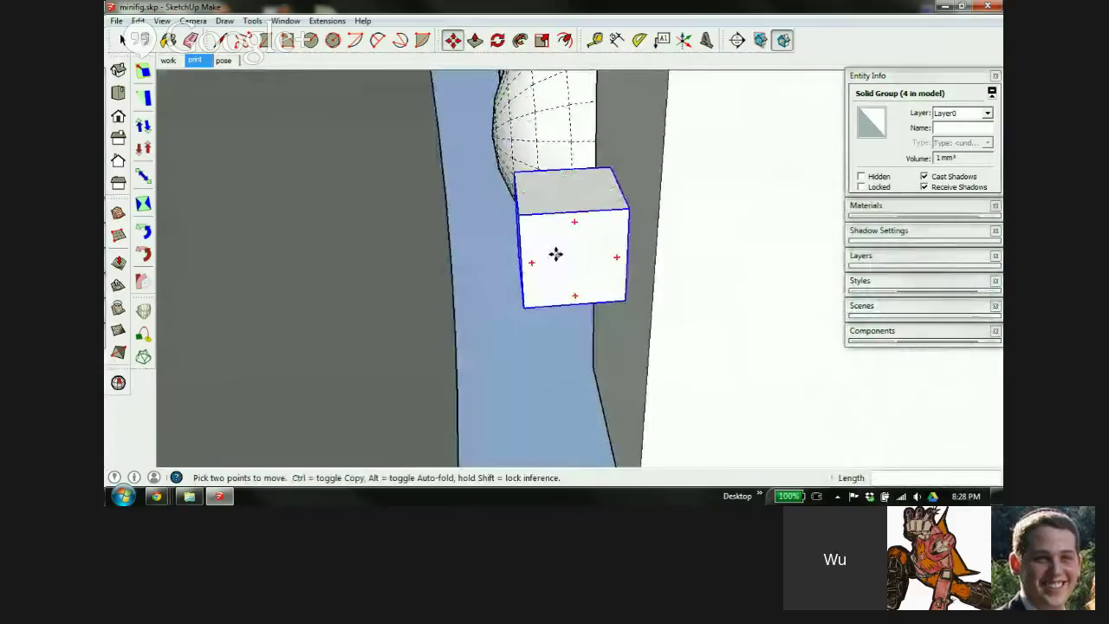
pyautogui.click(555, 254)
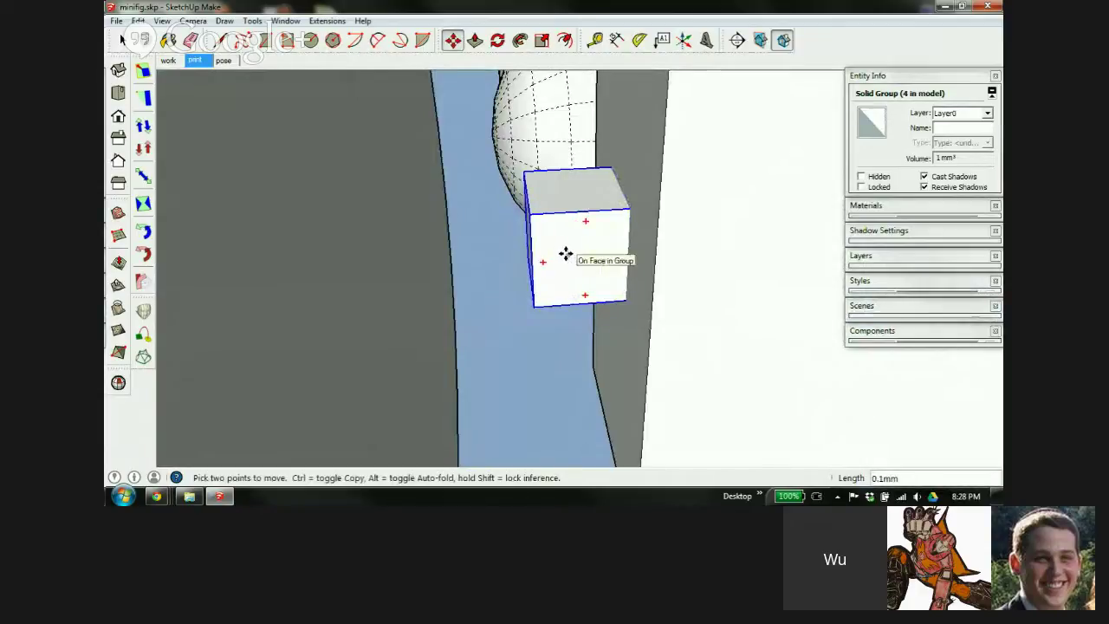
# Stretch the fourth connector cube along red to 2.3 mm so it reaches the ball joint
pyautogui.press('s')
pyautogui.moveTo(585, 247); pyautogui.dragTo(595, 263, button='middle')
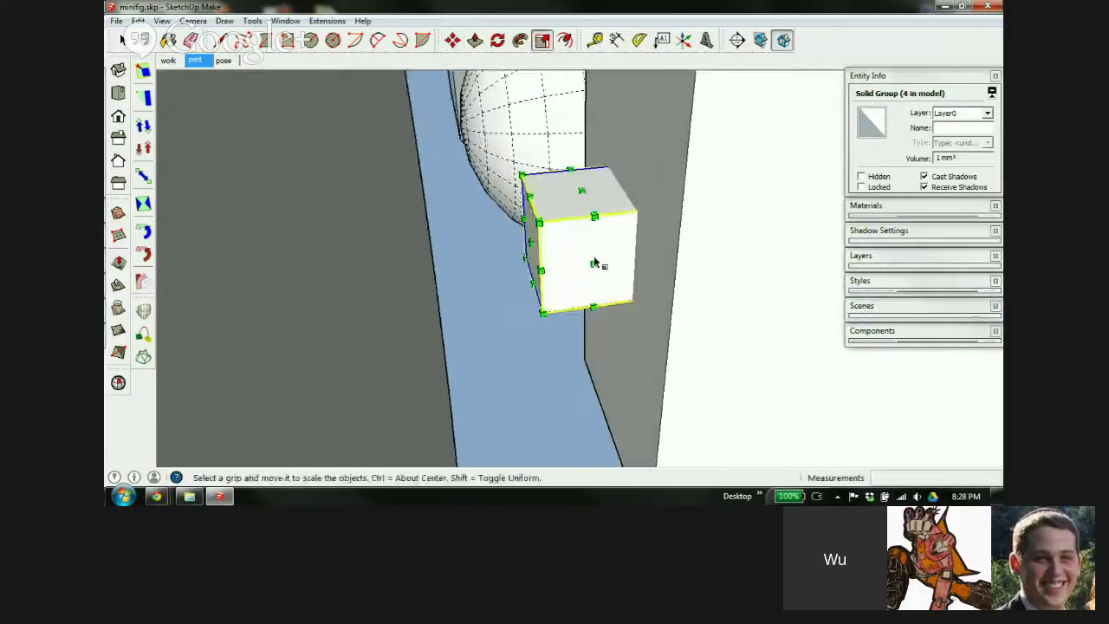
pyautogui.moveTo(531, 242); pyautogui.dragTo(399, 294)
pyautogui.scroll(-5, 398, 260)
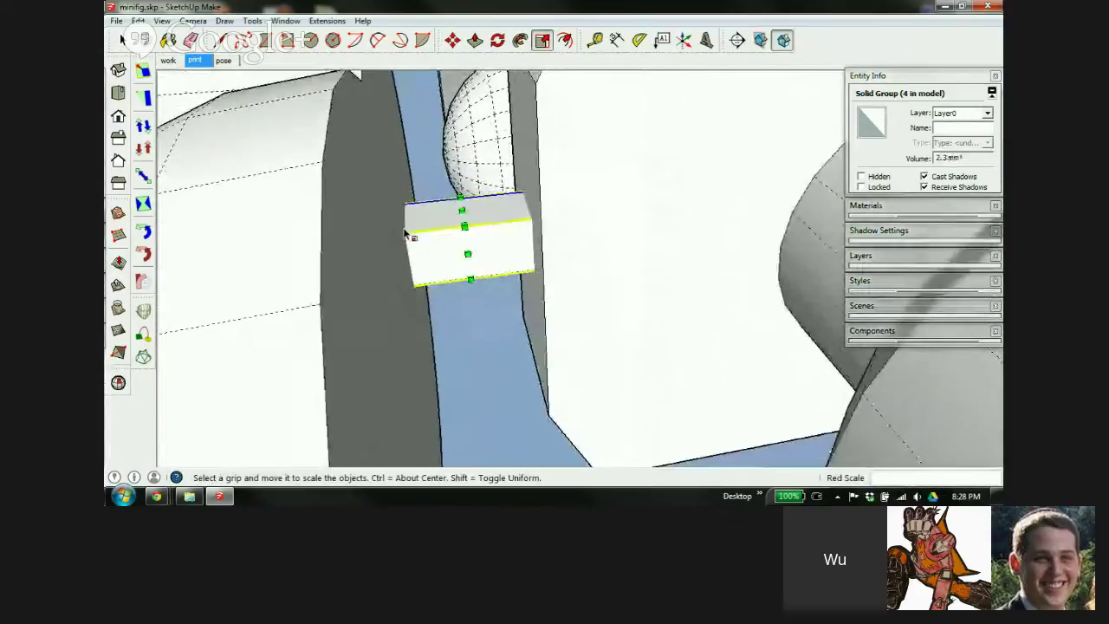
pyautogui.moveTo(408, 235); pyautogui.dragTo(395, 258, button='middle')
pyautogui.scroll(-2, 394, 227)
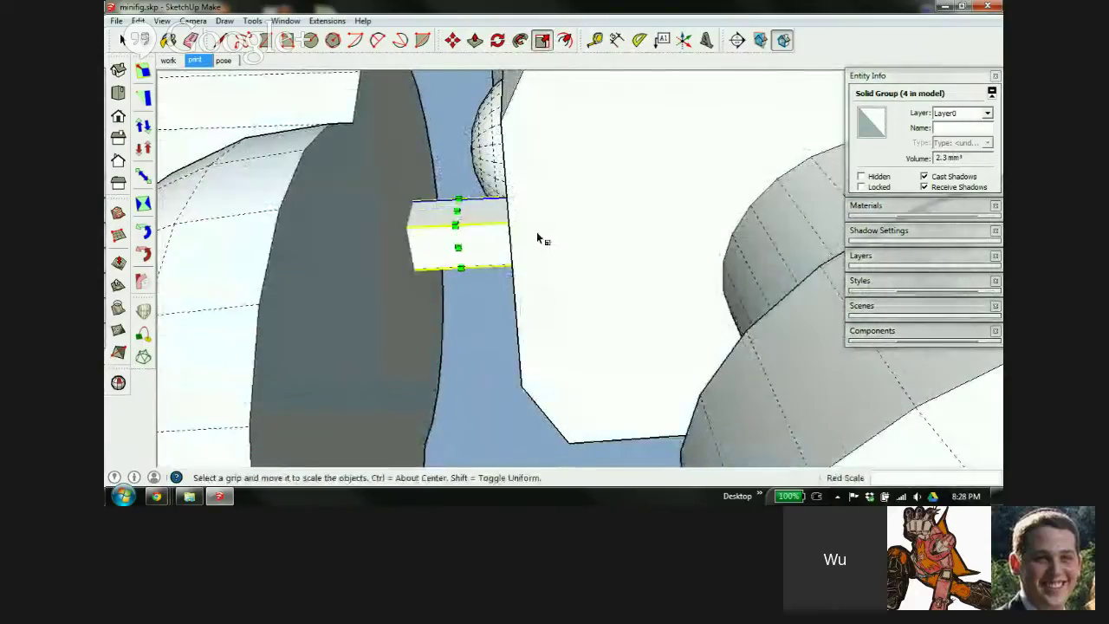
pyautogui.scroll(-3, 537, 233)
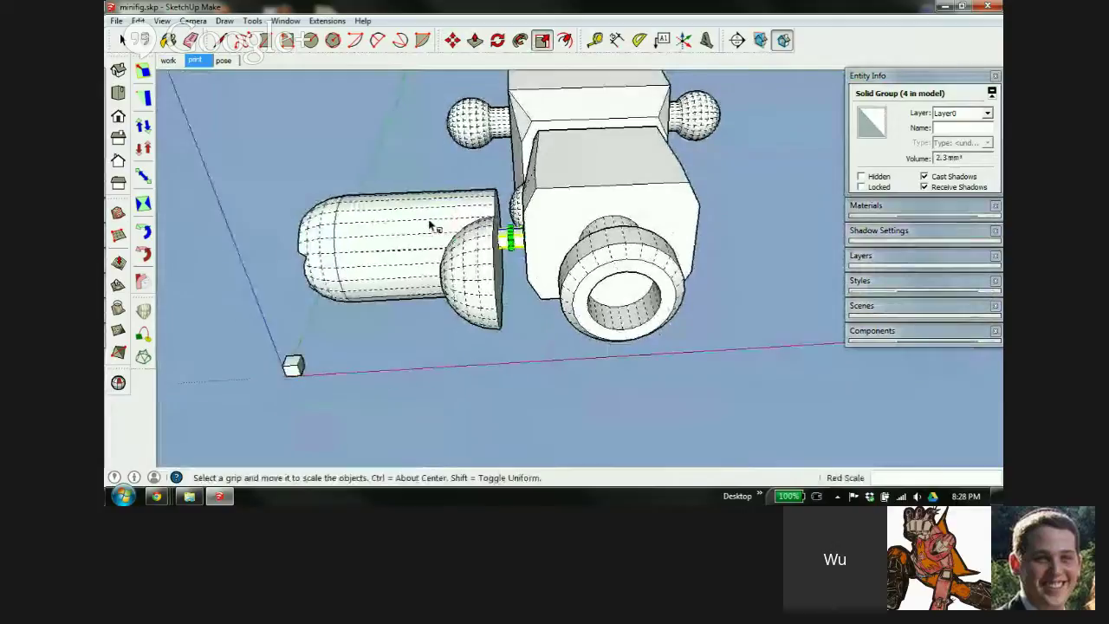
pyautogui.moveTo(433, 225); pyautogui.dragTo(612, 295, button='middle')
pyautogui.press('space')
pyautogui.scroll(-4, 670, 359)
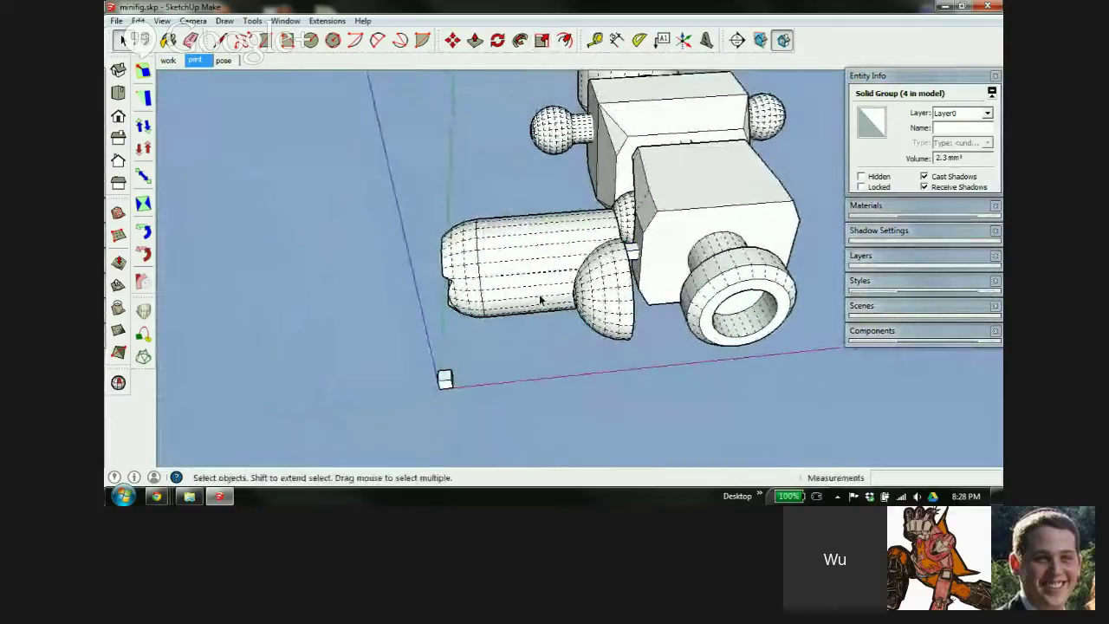
# Select the upper arm component and orbit around it to view it from several sides
pyautogui.click(340, 182)
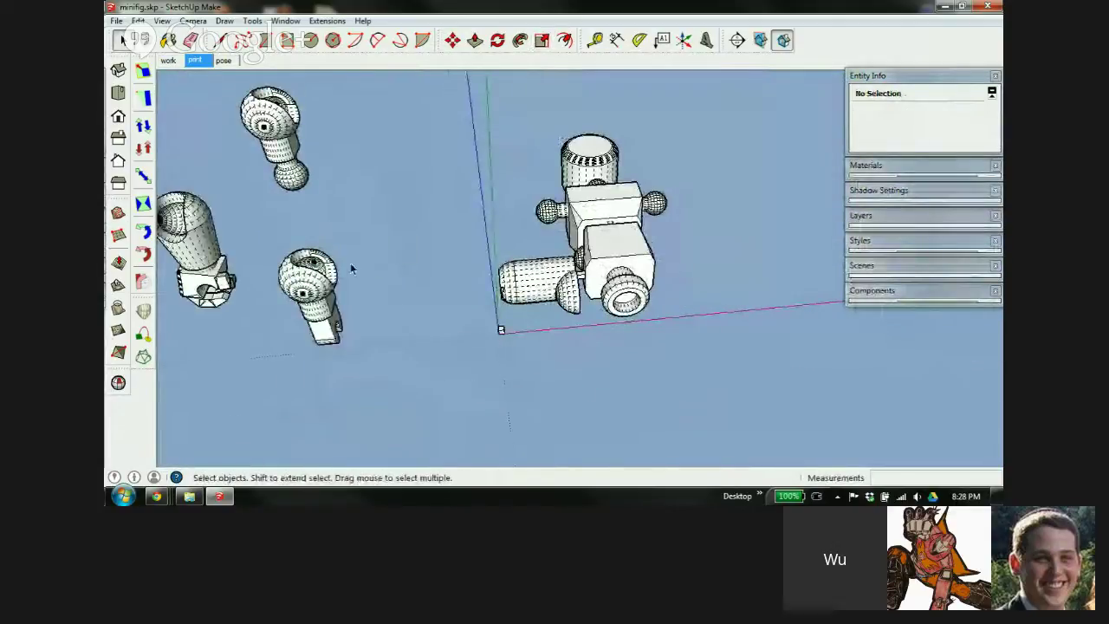
pyautogui.moveTo(351, 268); pyautogui.dragTo(520, 260, button='middle')
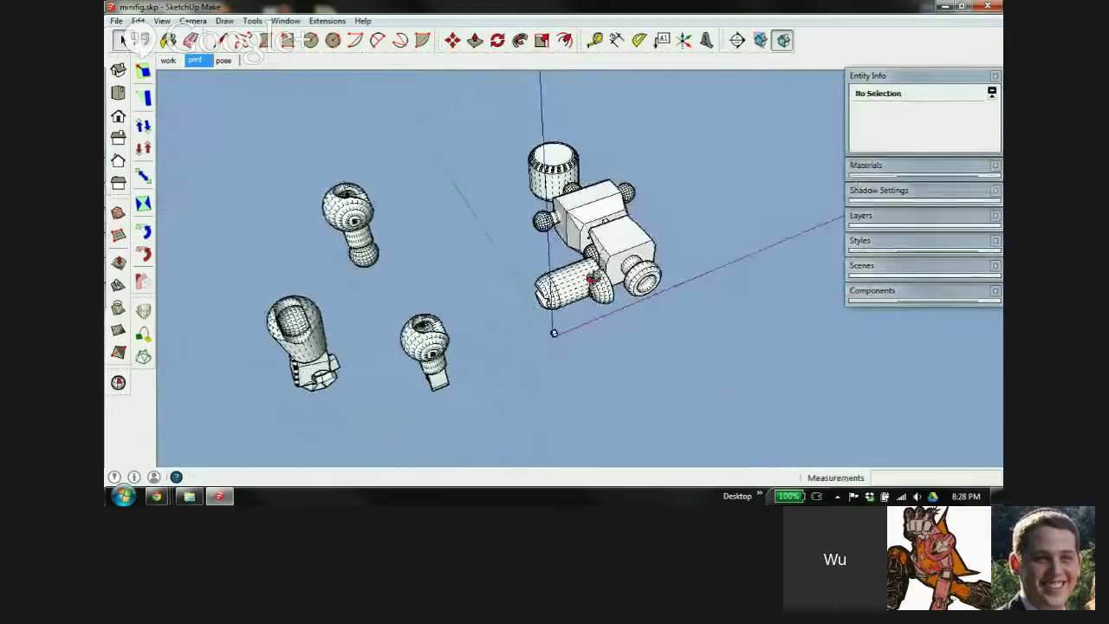
pyautogui.click(350, 227)
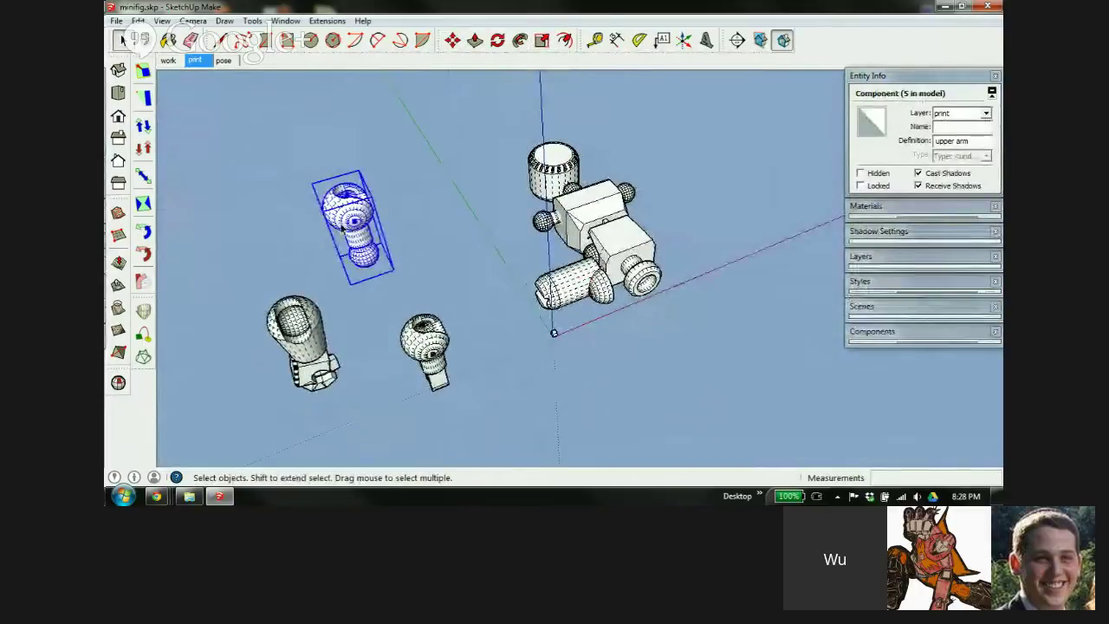
pyautogui.scroll(7, 367, 231)
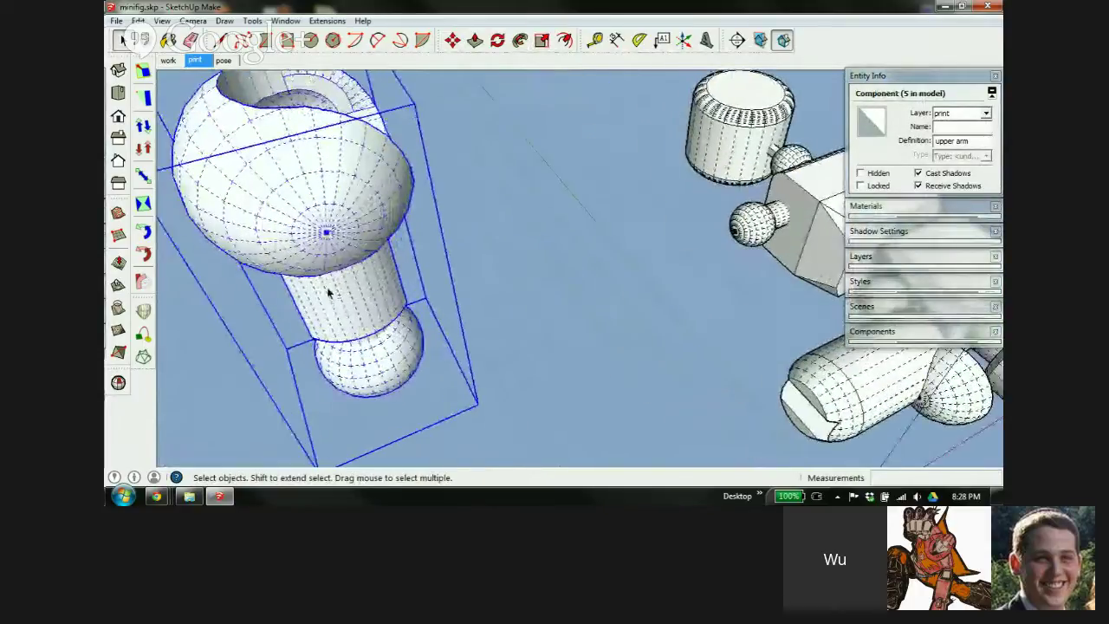
pyautogui.moveTo(328, 293); pyautogui.dragTo(518, 161, button='middle')
pyautogui.moveTo(430, 240); pyautogui.dragTo(592, 272, button='middle')
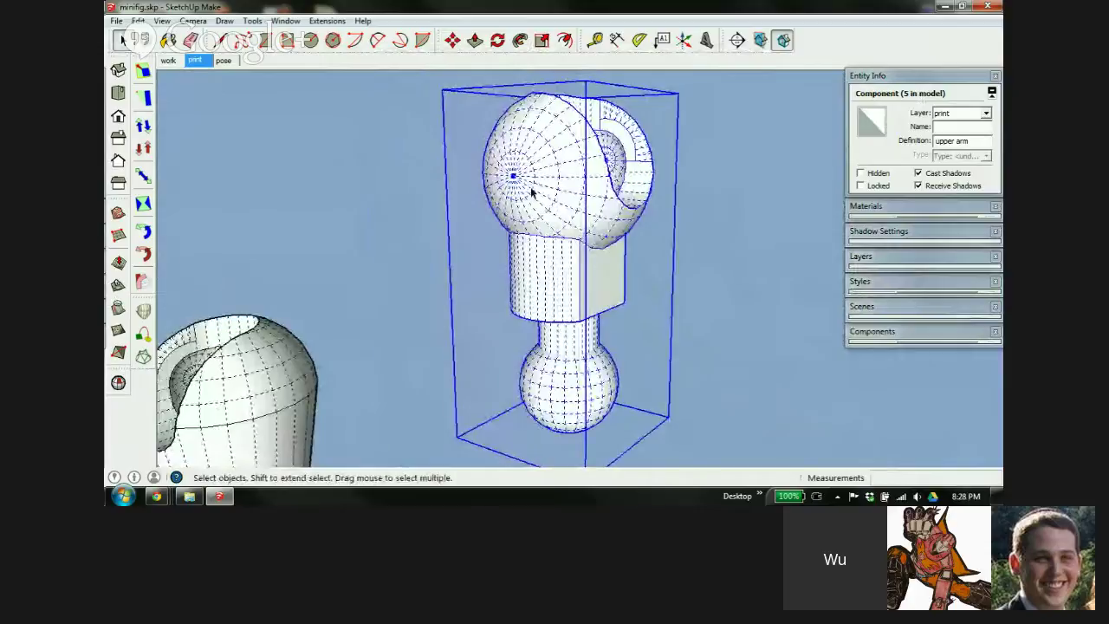
pyautogui.moveTo(614, 210); pyautogui.dragTo(624, 277, button='middle')
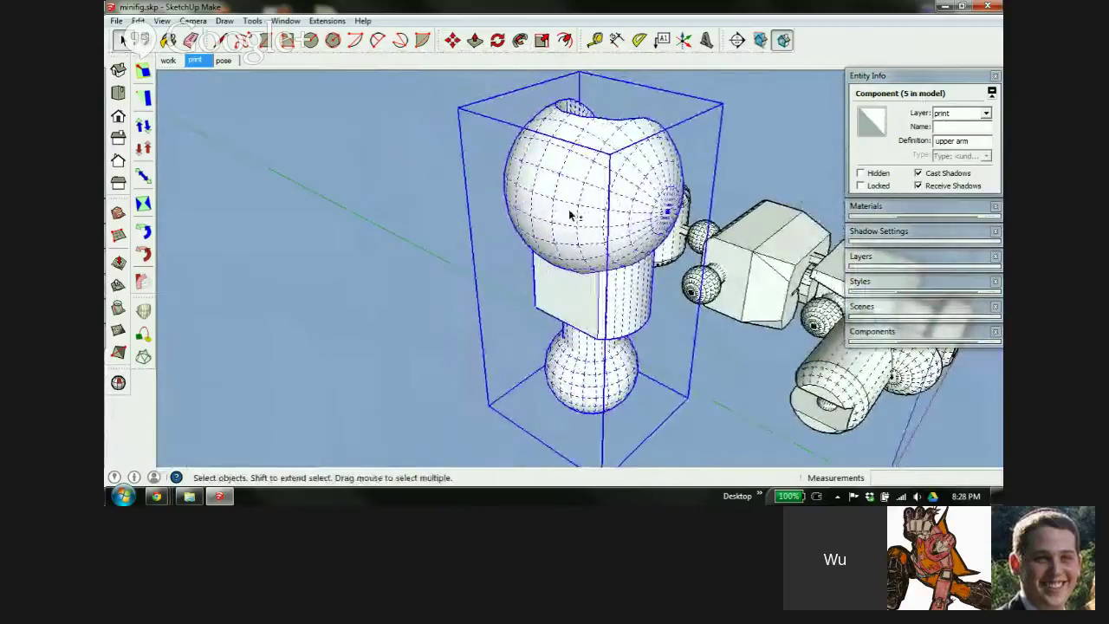
pyautogui.moveTo(570, 215); pyautogui.dragTo(592, 313, button='middle')
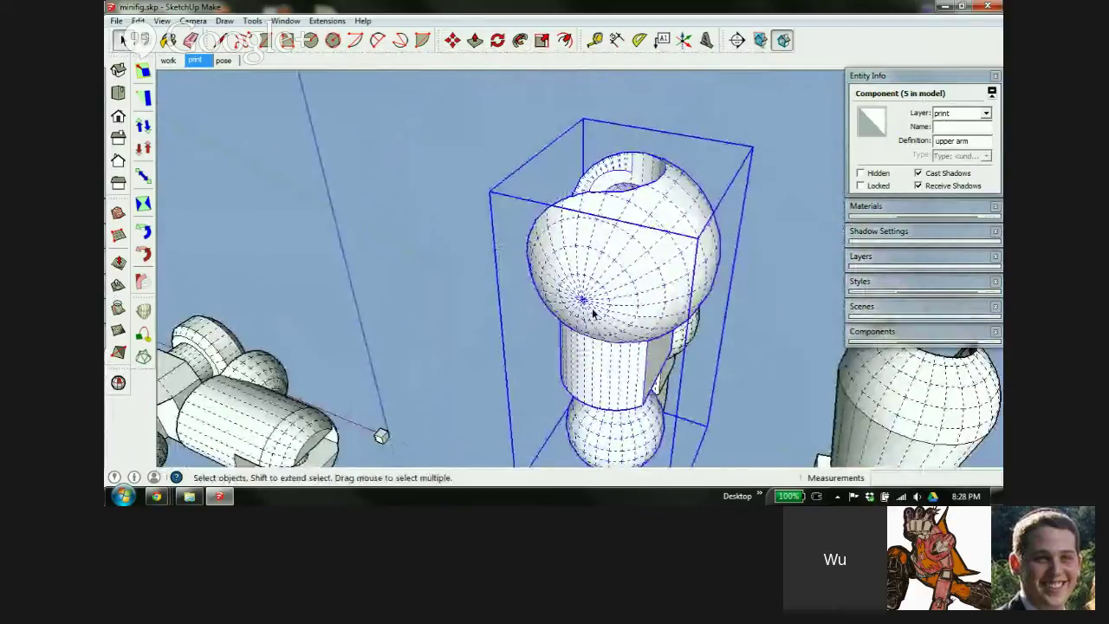
# Rotate the upper arm 90° so it lies on its side
pyautogui.press('m')
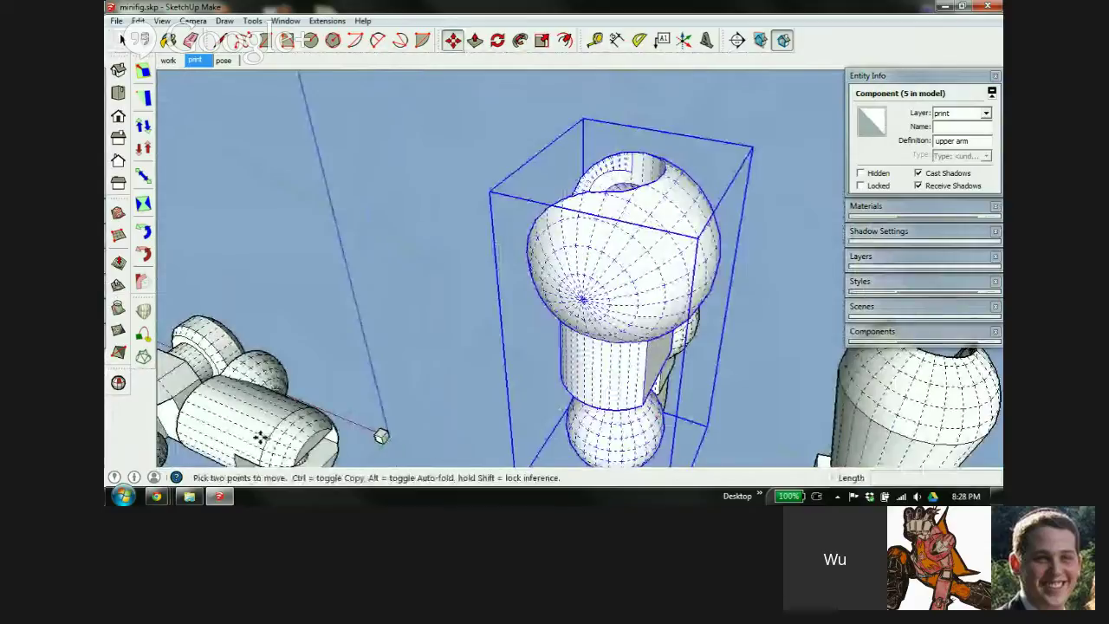
pyautogui.scroll(-4, 260, 438)
pyautogui.scroll(-1, 251, 405)
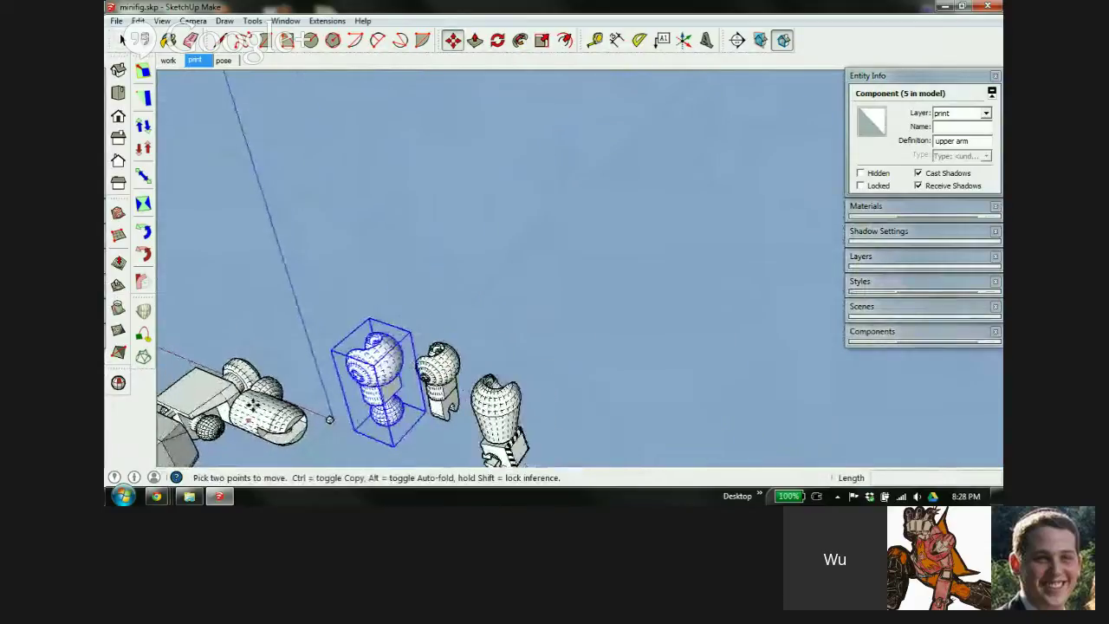
pyautogui.keyDown('shift'); pyautogui.moveTo(252, 405); pyautogui.dragTo(365, 301, button='middle'); pyautogui.keyUp('shift')
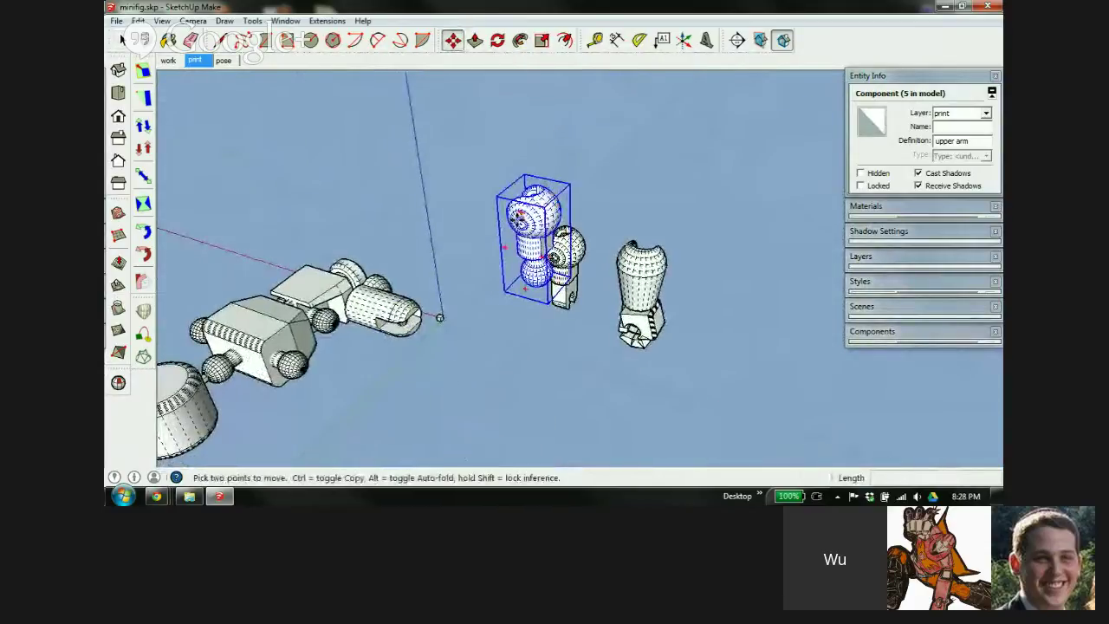
pyautogui.click(519, 213)
pyautogui.click(568, 263)
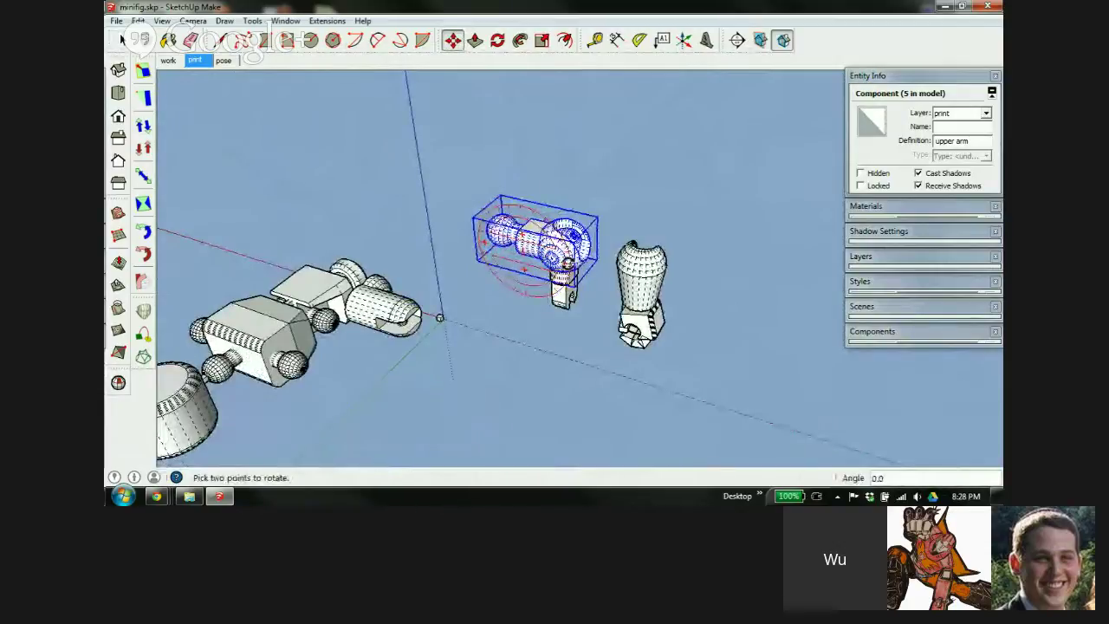
# Cancel the unwanted extra 15° tilt and pick up the upper arm to carry it toward the torso
pyautogui.scroll(3, 581, 247)
pyautogui.moveTo(542, 248); pyautogui.dragTo(433, 168, button='middle')
pyautogui.click(440, 161)
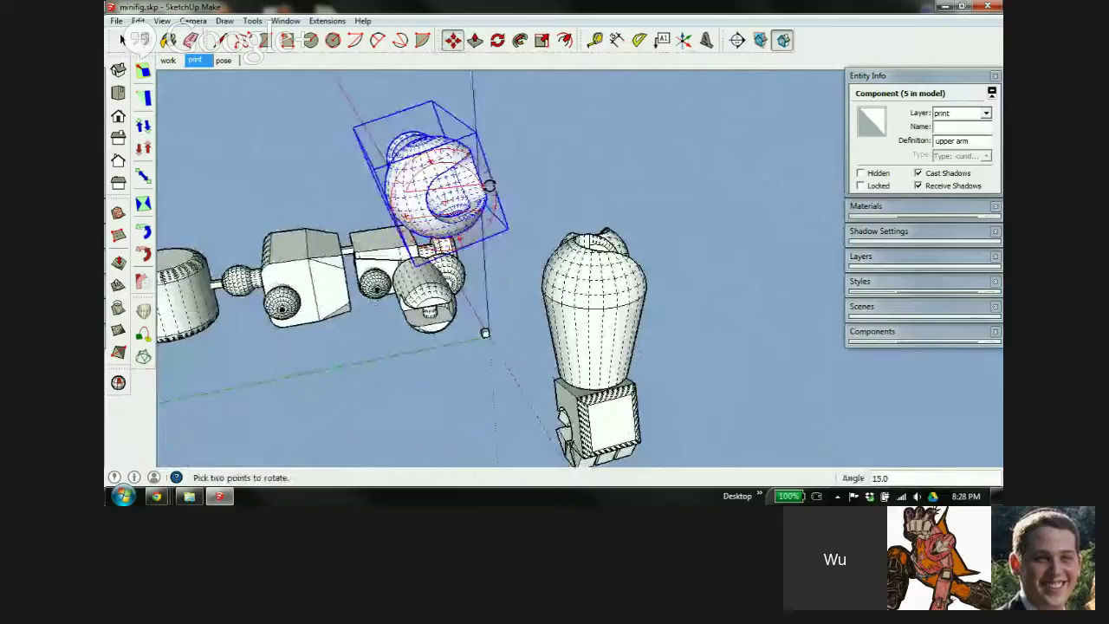
pyautogui.press('Escape')
pyautogui.moveTo(370, 192); pyautogui.dragTo(595, 252, button='middle')
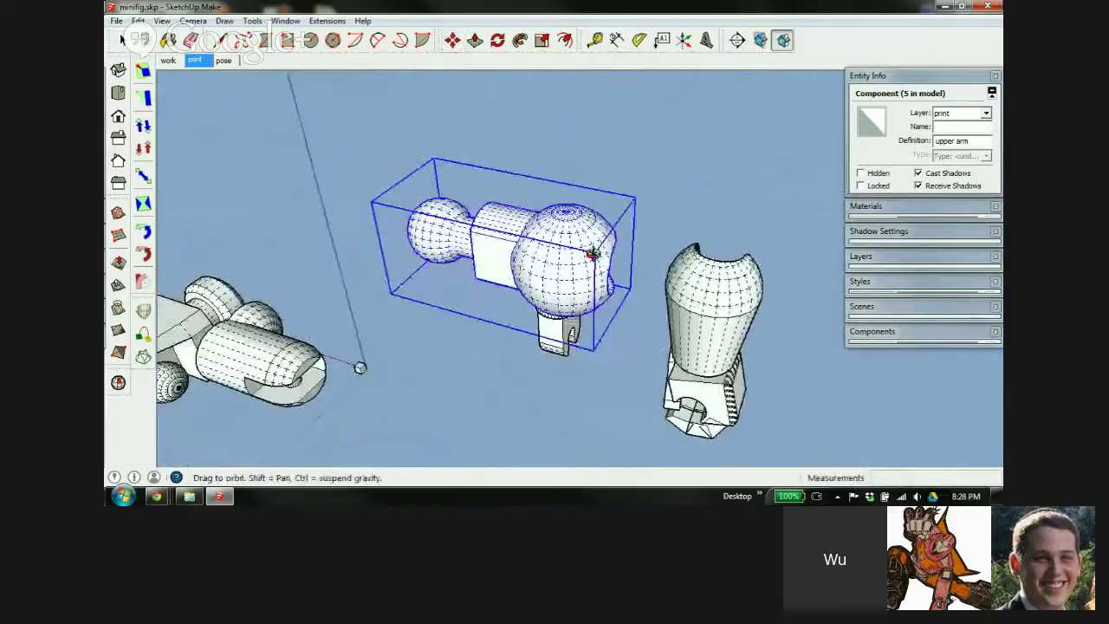
pyautogui.moveTo(482, 270); pyautogui.dragTo(652, 235, button='middle')
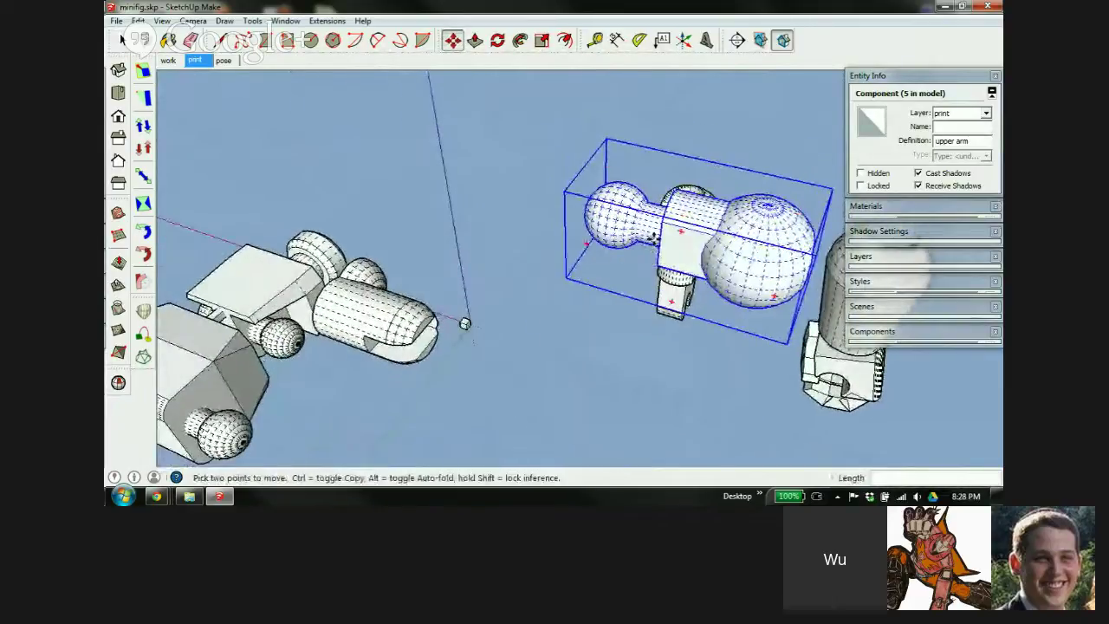
pyautogui.click(675, 227)
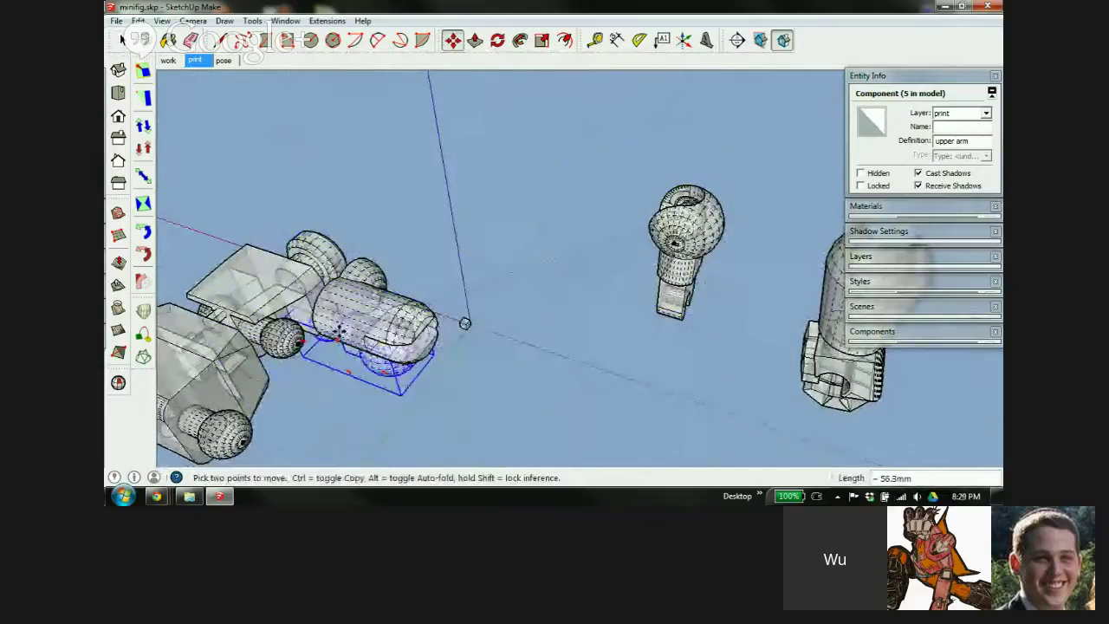
# Carry the upper arm toward the torso, using its endpoint as the move reference
pyautogui.scroll(4, 342, 338)
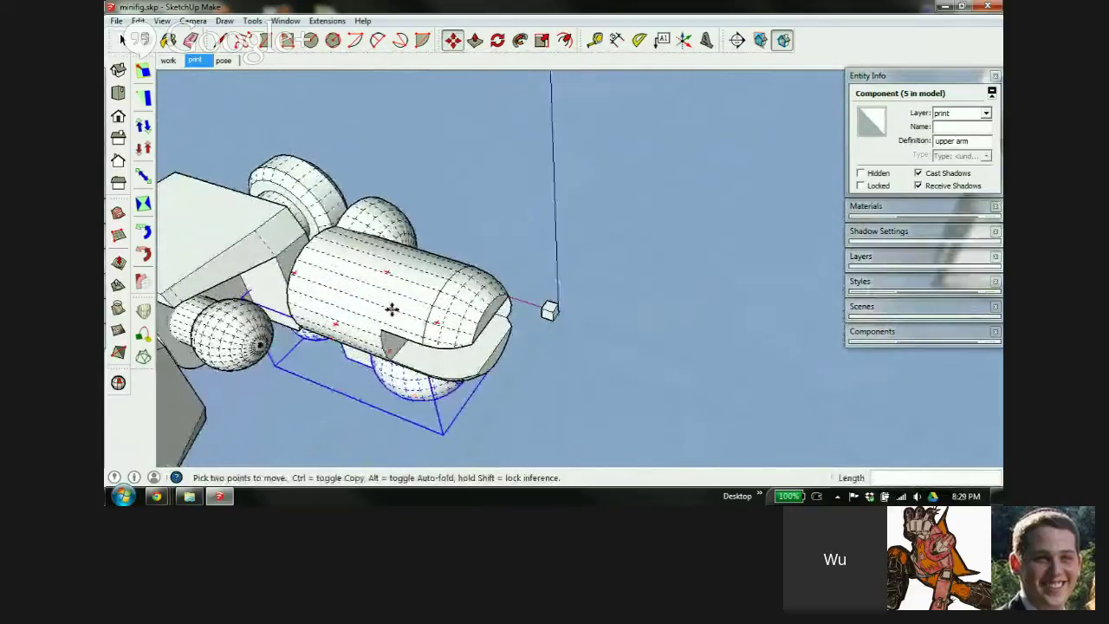
pyautogui.moveTo(391, 310); pyautogui.dragTo(522, 141, button='middle')
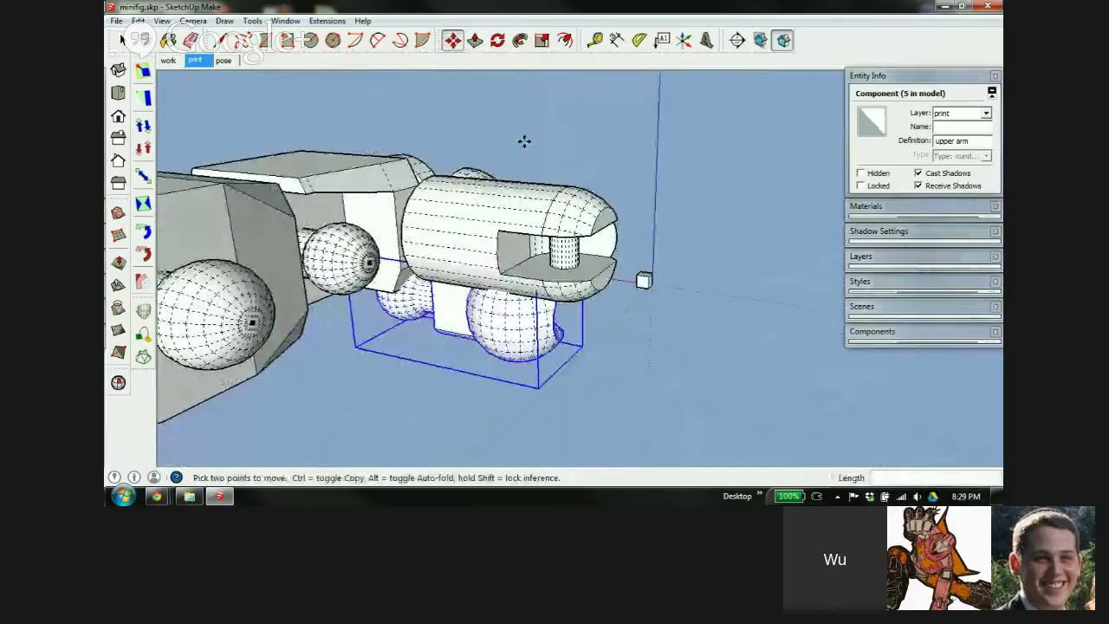
pyautogui.click(490, 322)
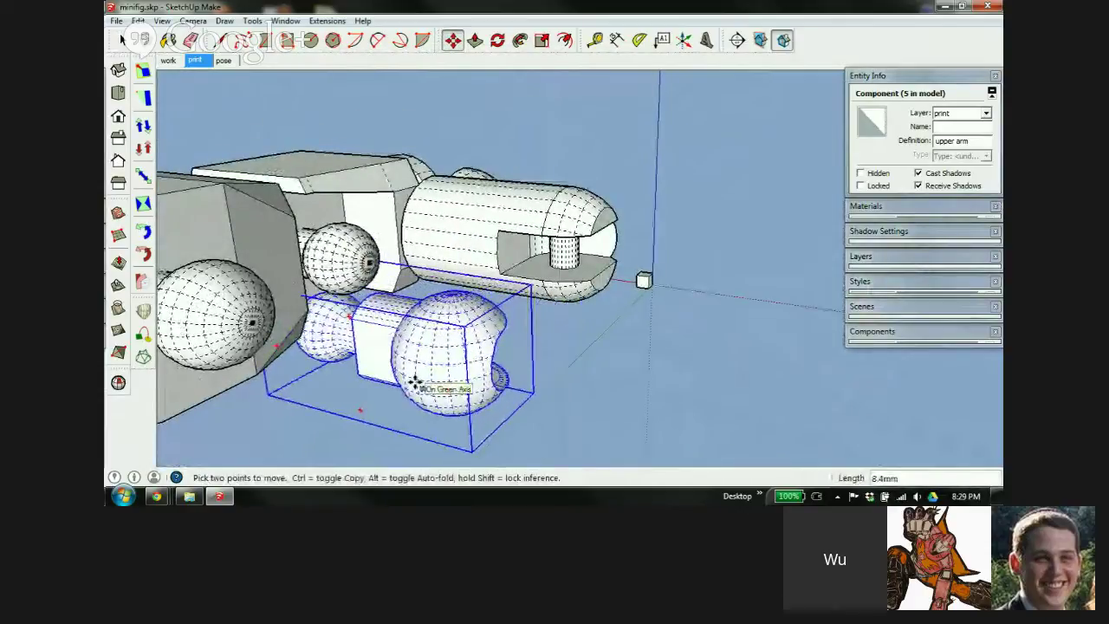
pyautogui.scroll(3, 411, 335)
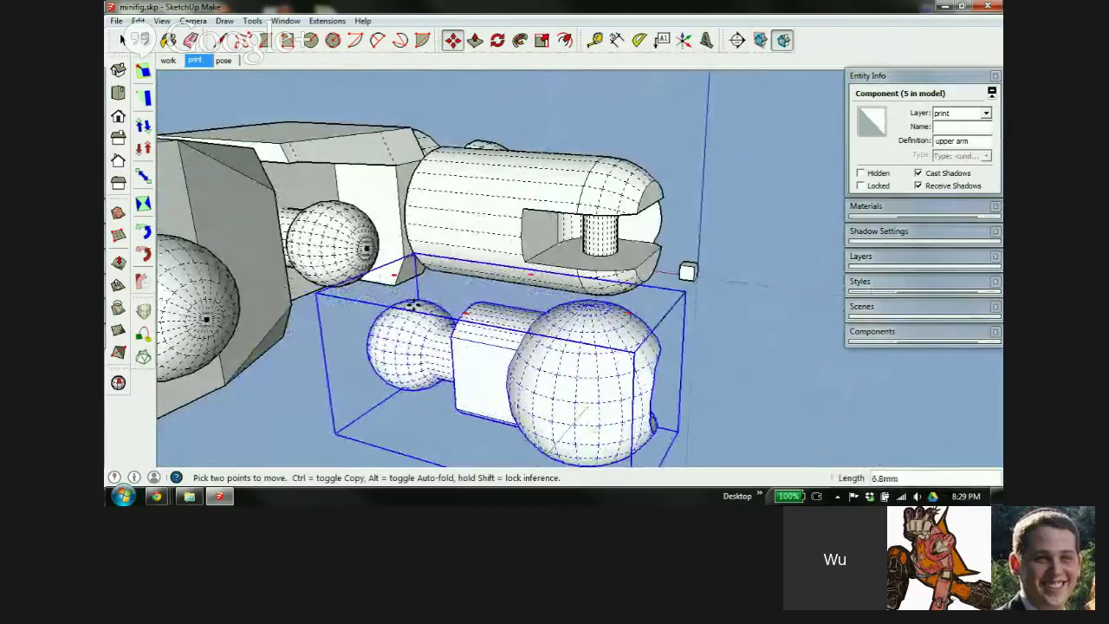
pyautogui.moveTo(489, 282); pyautogui.dragTo(639, 251, button='middle')
pyautogui.moveTo(638, 332); pyautogui.dragTo(671, 330, button='middle')
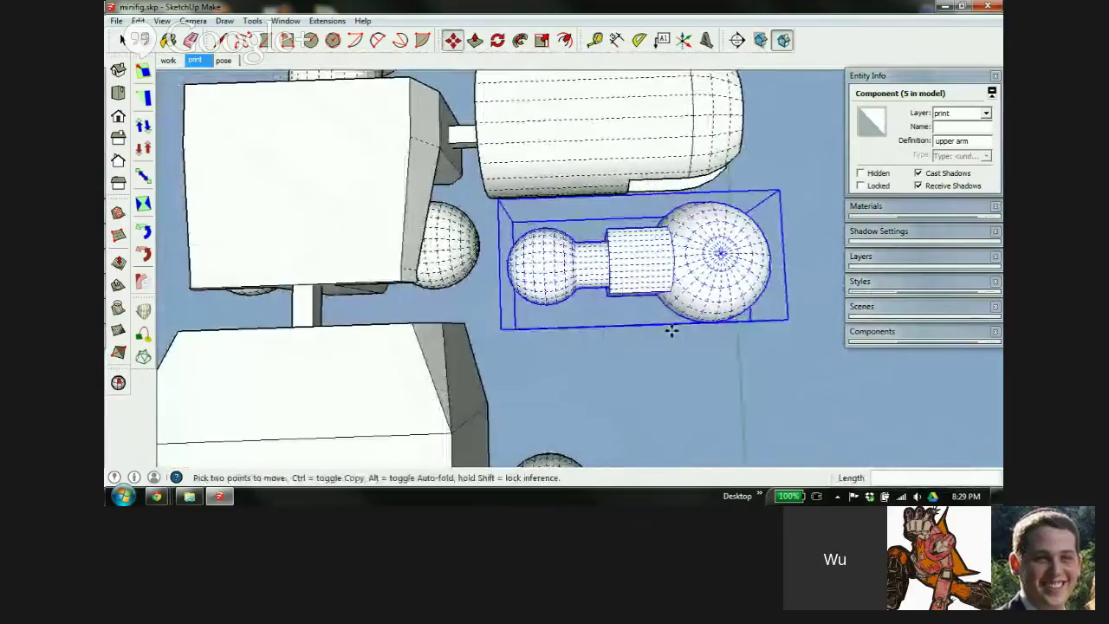
pyautogui.moveTo(710, 295); pyautogui.dragTo(468, 308, button='middle')
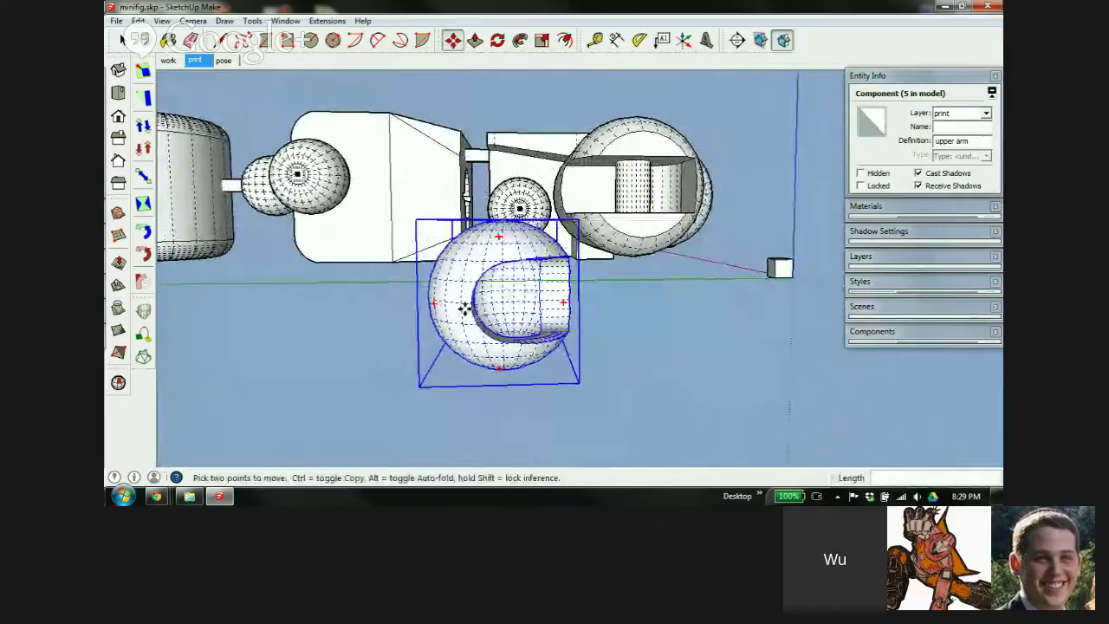
pyautogui.click(468, 305)
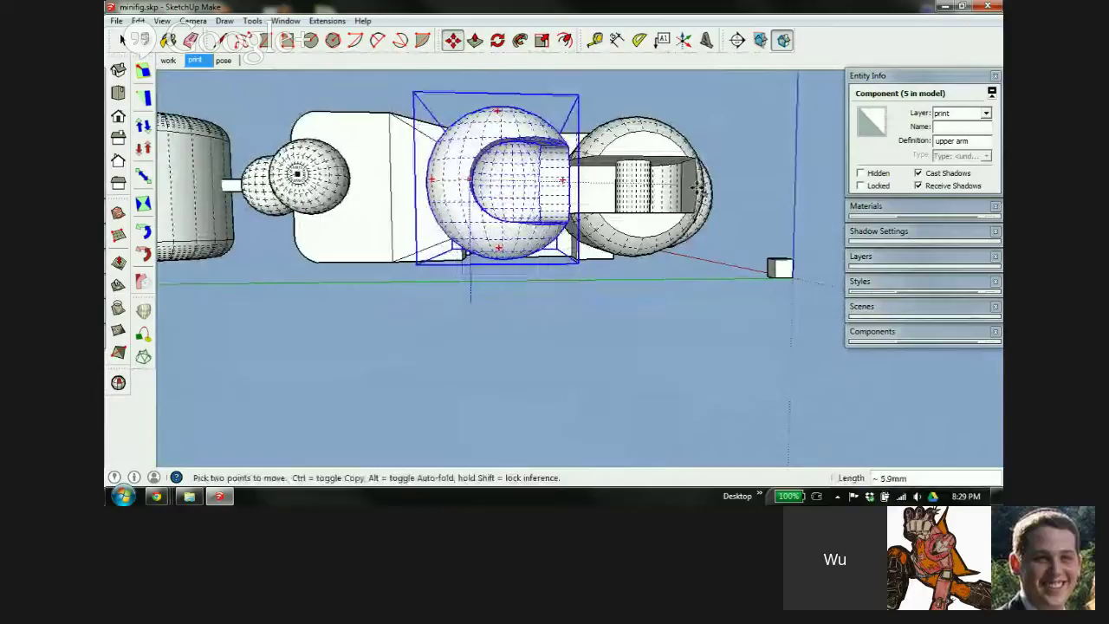
# Nudge the upper arm next to the torso's shoulder ball, leaving about a 1 mm gap
pyautogui.scroll(4, 559, 164)
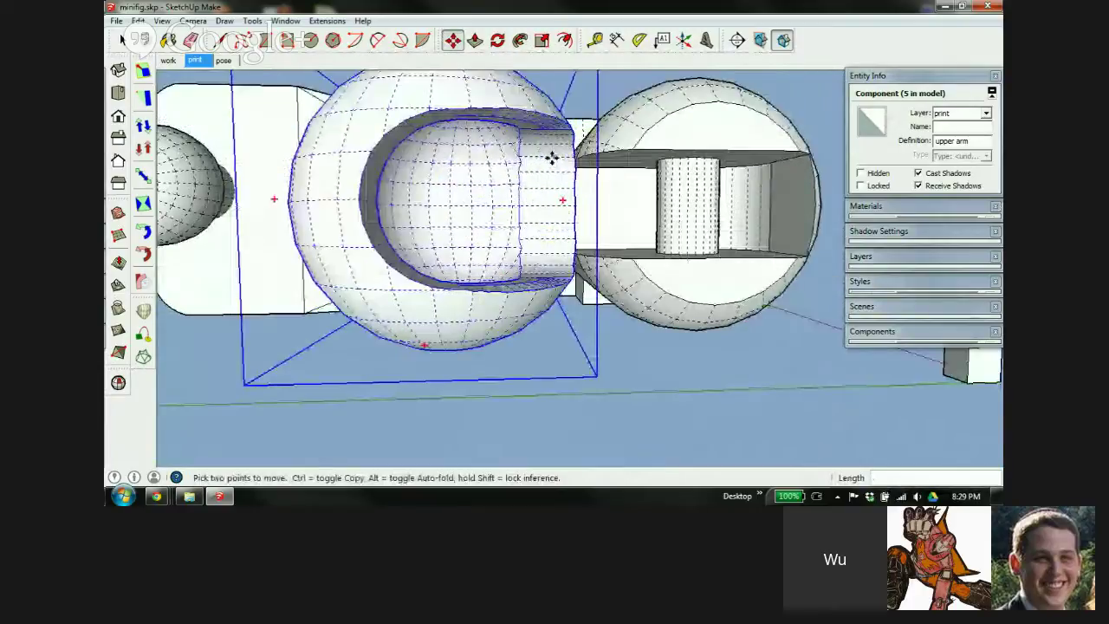
pyautogui.moveTo(552, 156); pyautogui.dragTo(935, 368, button='middle')
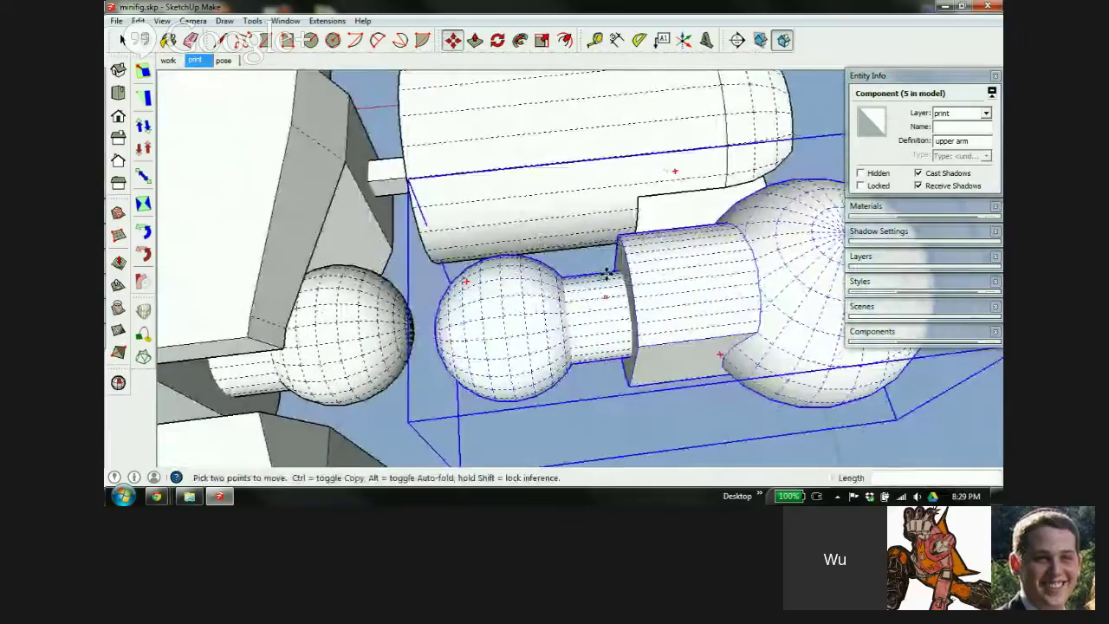
pyautogui.moveTo(607, 274); pyautogui.dragTo(639, 301, button='middle')
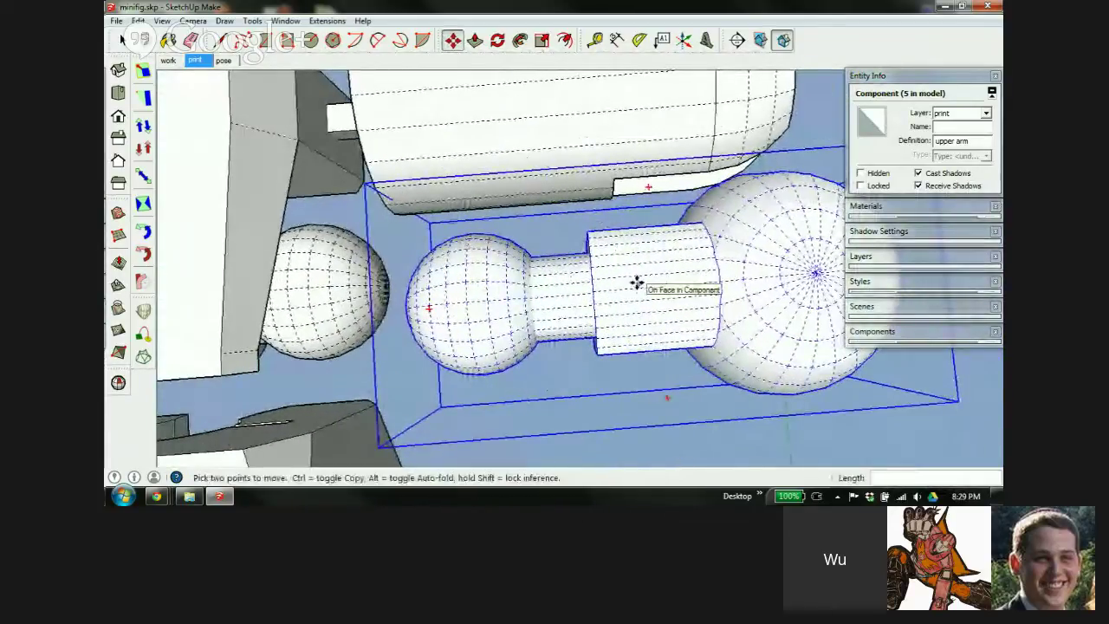
pyautogui.click(637, 282)
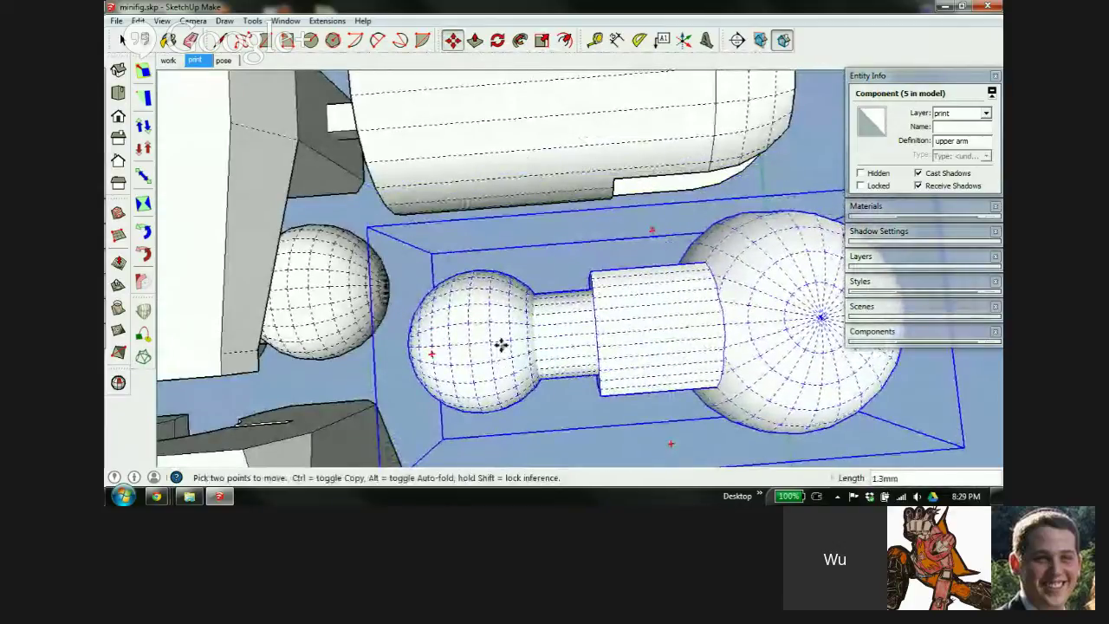
pyautogui.moveTo(500, 345); pyautogui.dragTo(716, 272, button='middle')
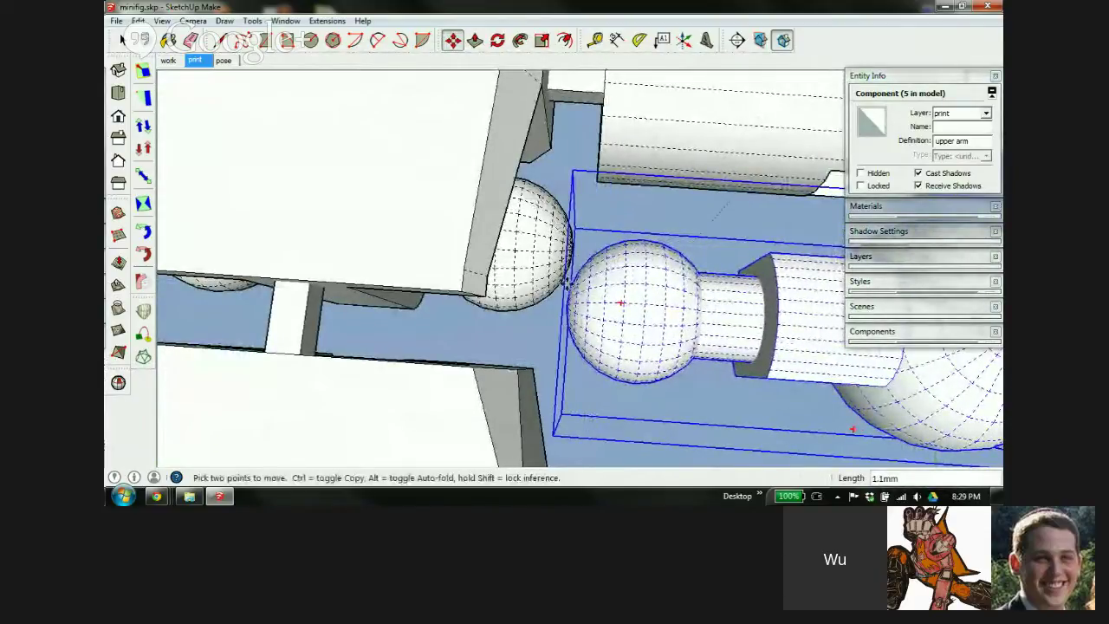
pyautogui.moveTo(678, 308); pyautogui.dragTo(515, 364, button='middle')
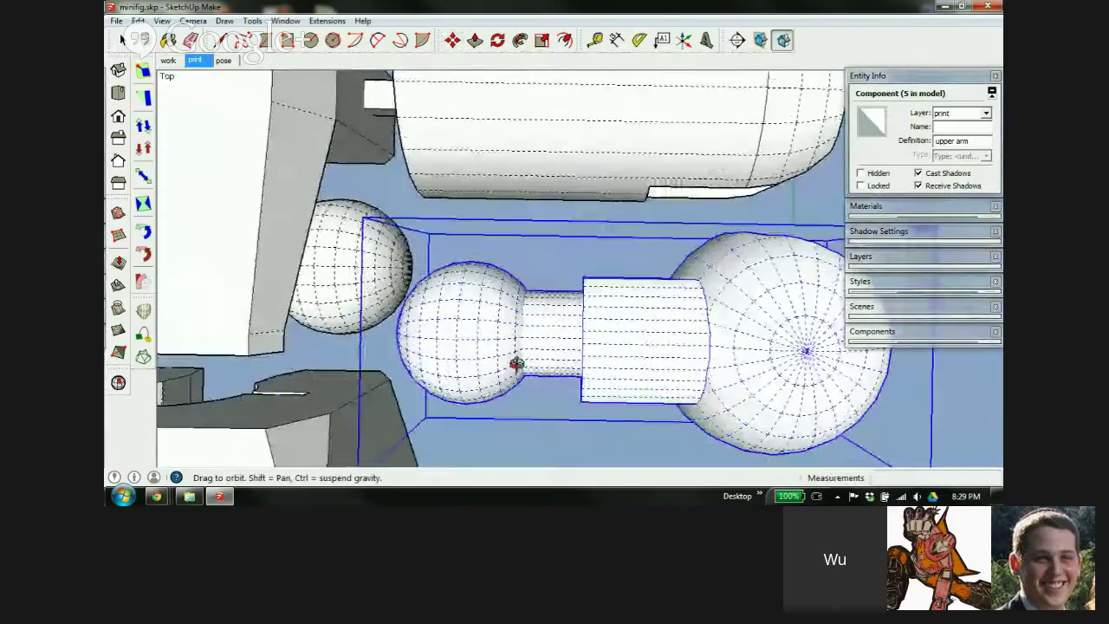
pyautogui.scroll(3, 639, 297)
pyautogui.moveTo(617, 286); pyautogui.dragTo(630, 321, button='middle')
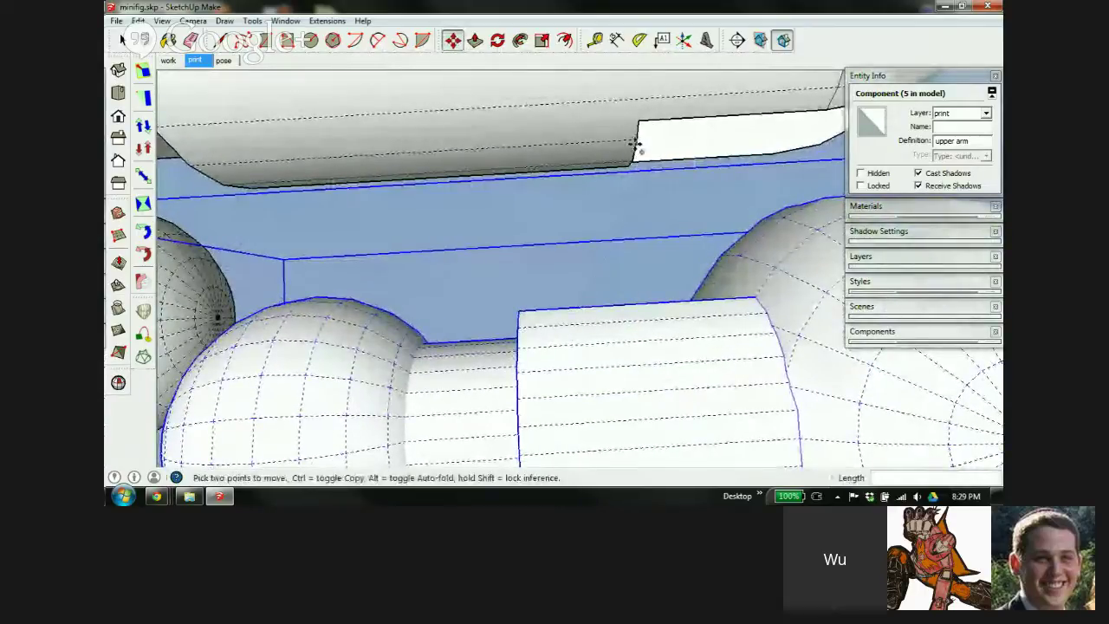
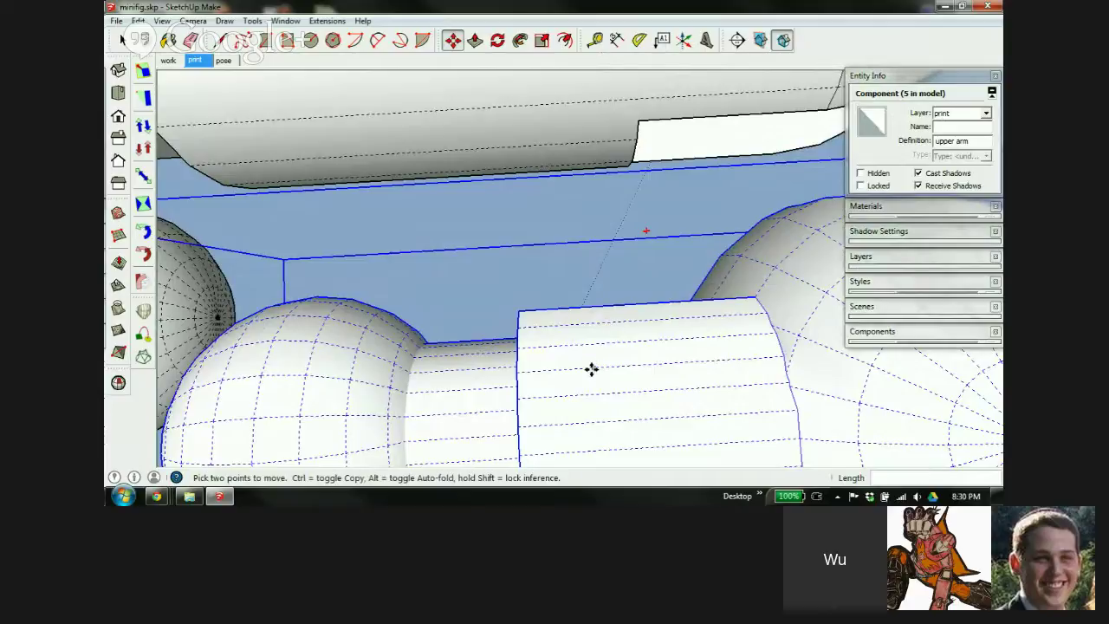
# Finish with the upper arm and clear its selection after checking the arm joint
pyautogui.moveTo(588, 367); pyautogui.dragTo(356, 242, button='middle')
pyautogui.press('m')
pyautogui.scroll(-5, 364, 244)
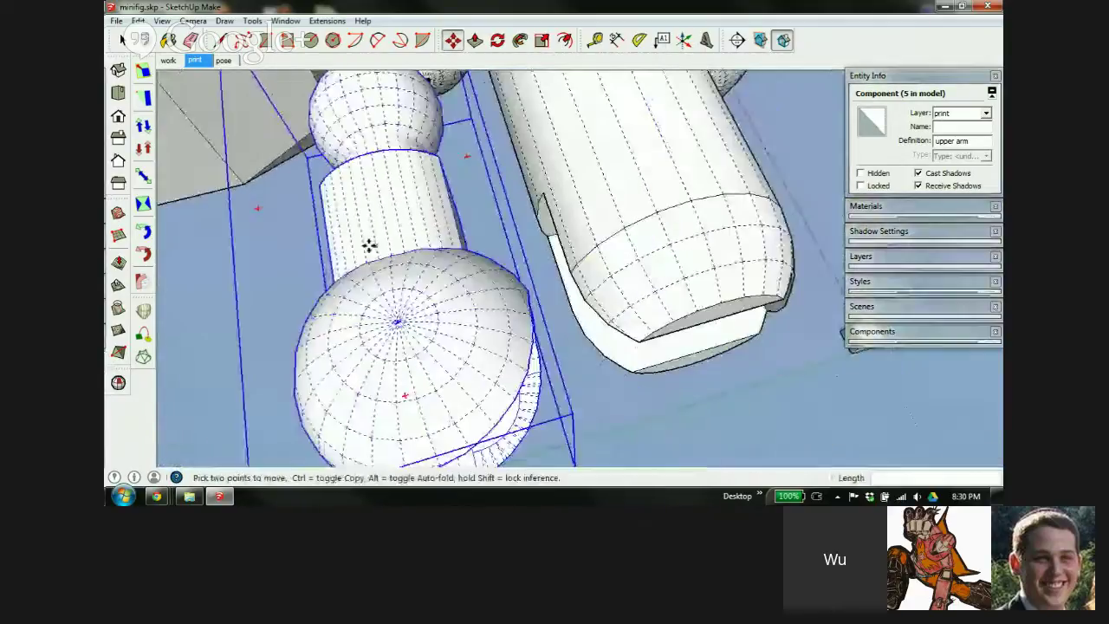
pyautogui.scroll(-1, 421, 314)
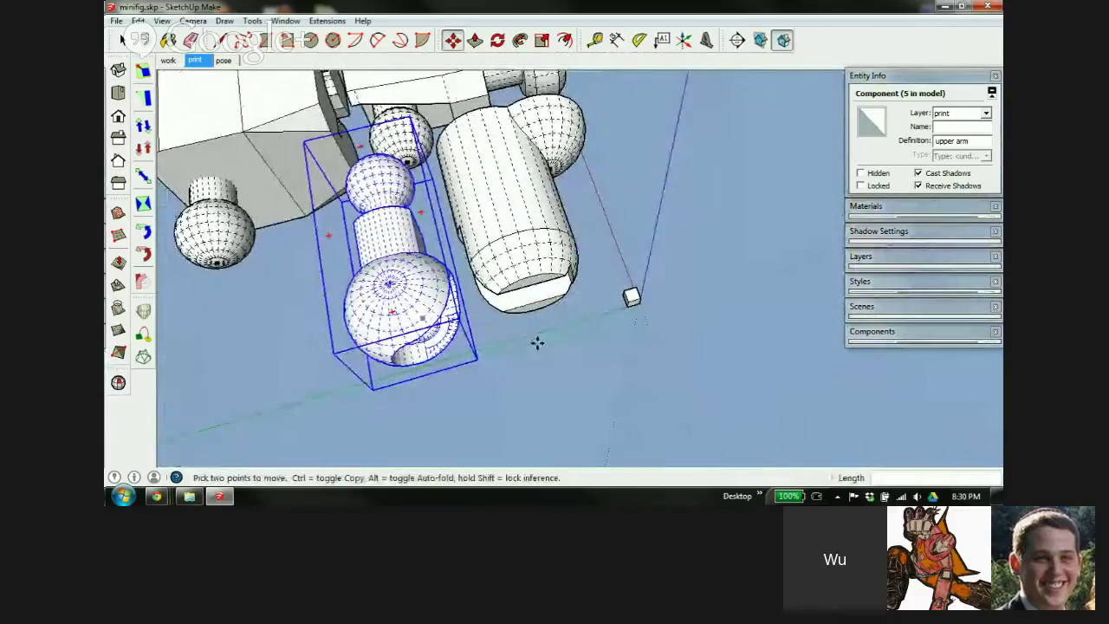
pyautogui.press('space')
pyautogui.click(575, 354)
# Copy the small 1 mm cube into the narrow gap between the arm parts
pyautogui.moveTo(404, 274); pyautogui.dragTo(459, 158, button='middle')
pyautogui.scroll(3, 693, 387)
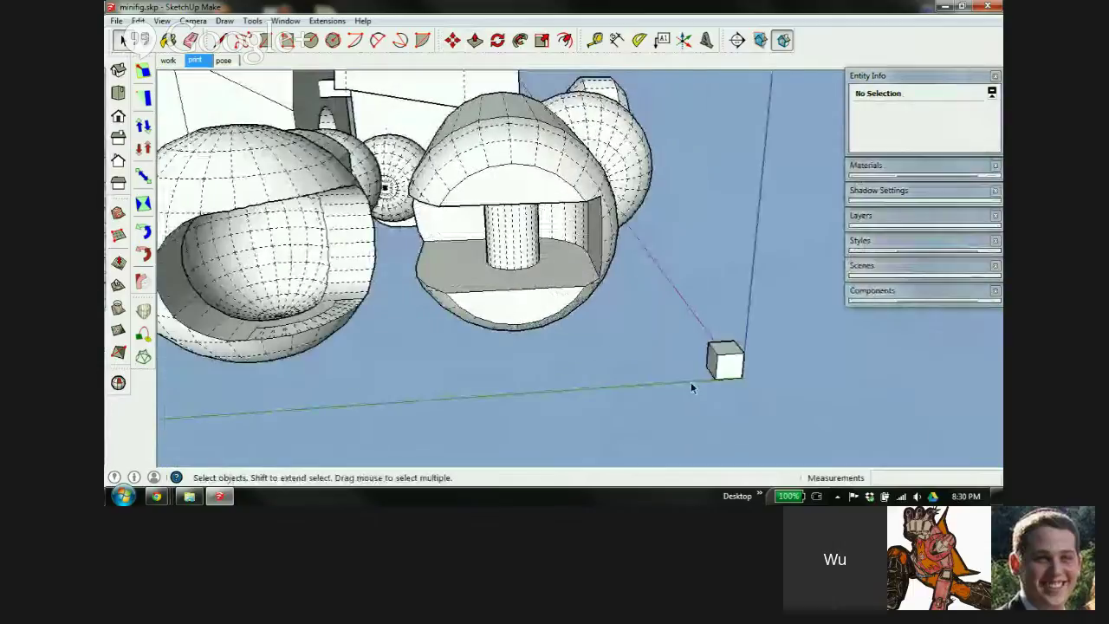
pyautogui.moveTo(433, 277)
pyautogui.mouseDown(button='middle')
pyautogui.moveTo(471, 185)
pyautogui.moveTo(436, 263)
pyautogui.moveTo(444, 279)
pyautogui.mouseUp(button='middle')
pyautogui.click(694, 404)
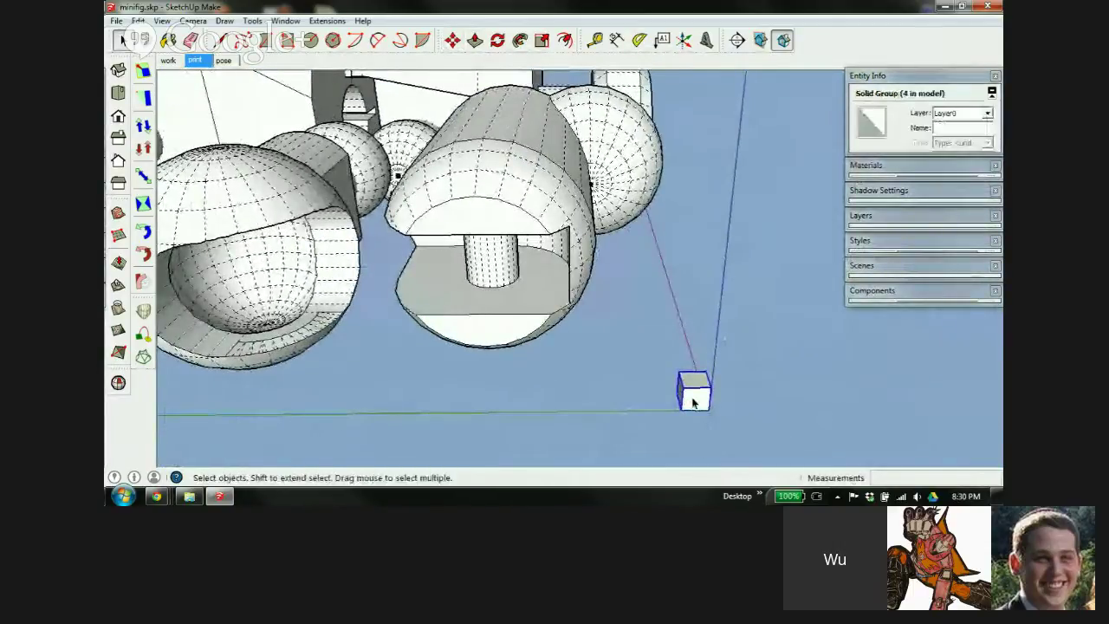
pyautogui.press('m')
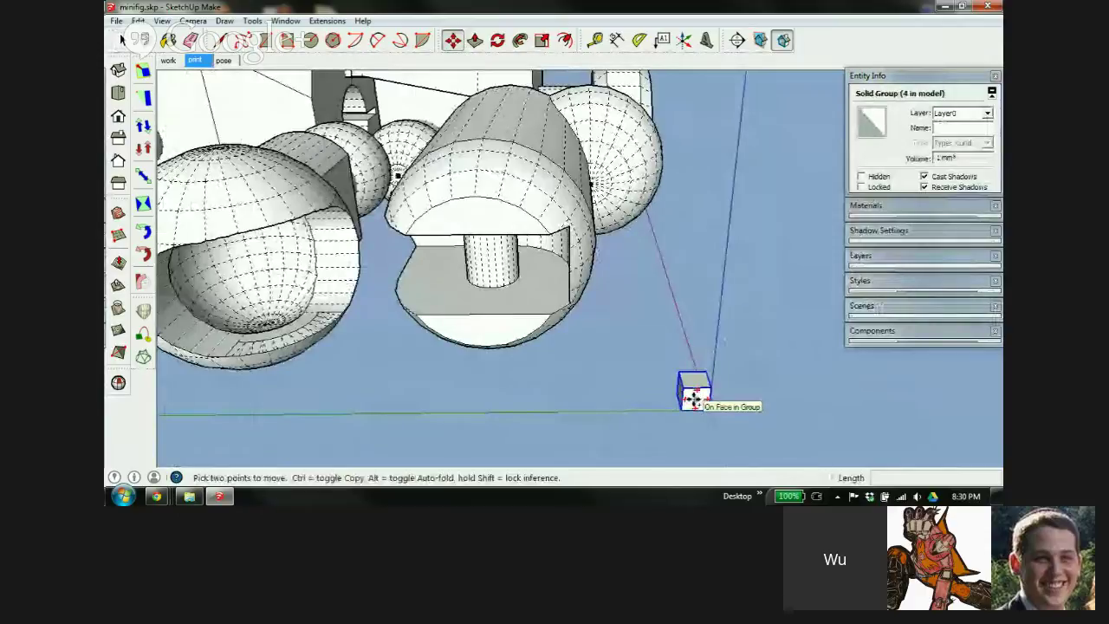
pyautogui.press('ctrl')
pyautogui.click(693, 397)
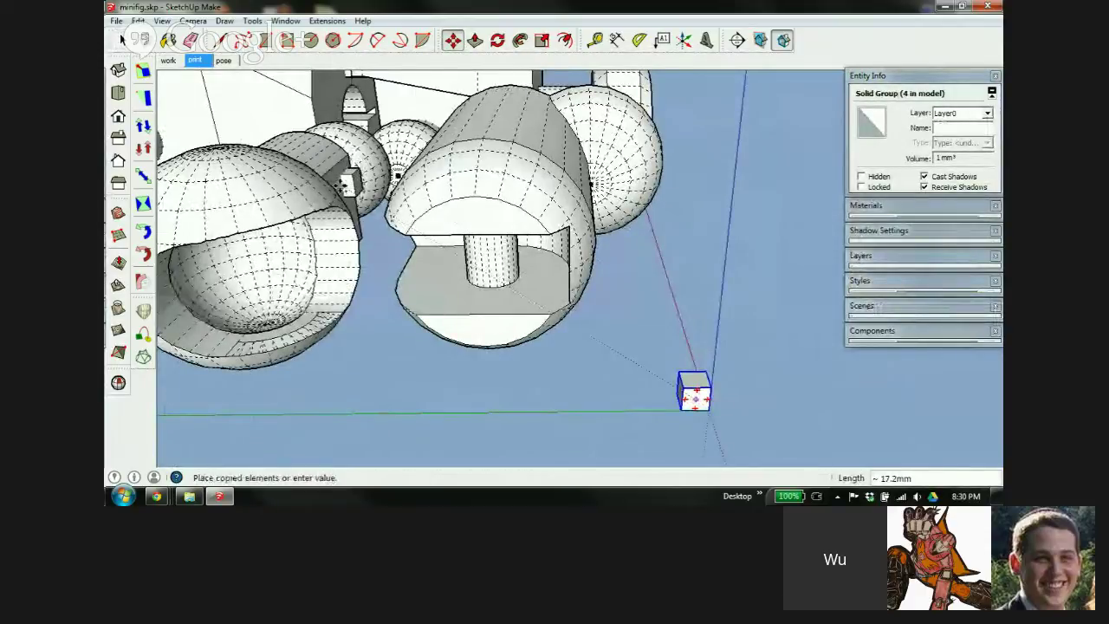
pyautogui.click(339, 184)
pyautogui.scroll(5, 338, 183)
pyautogui.moveTo(341, 181); pyautogui.dragTo(711, 278, button='middle')
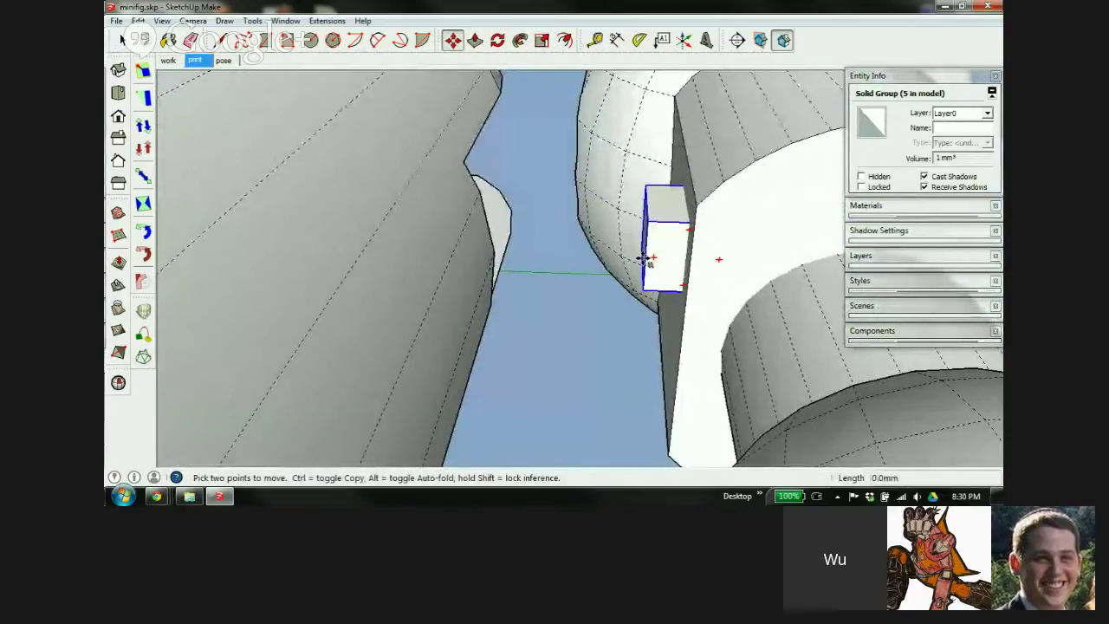
pyautogui.click(649, 258)
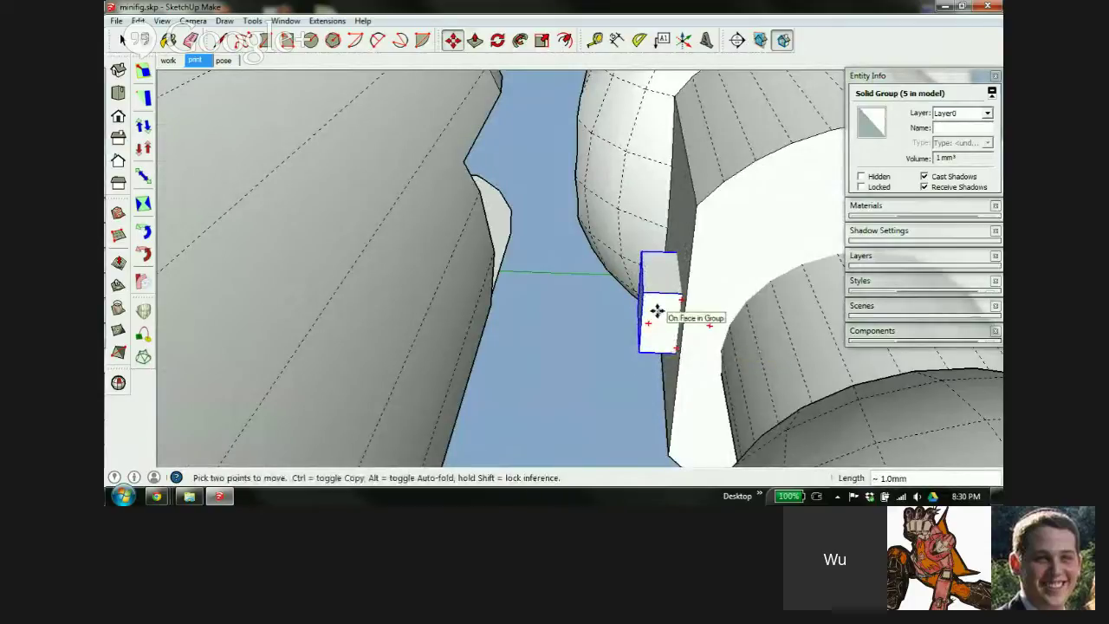
pyautogui.press('Escape')
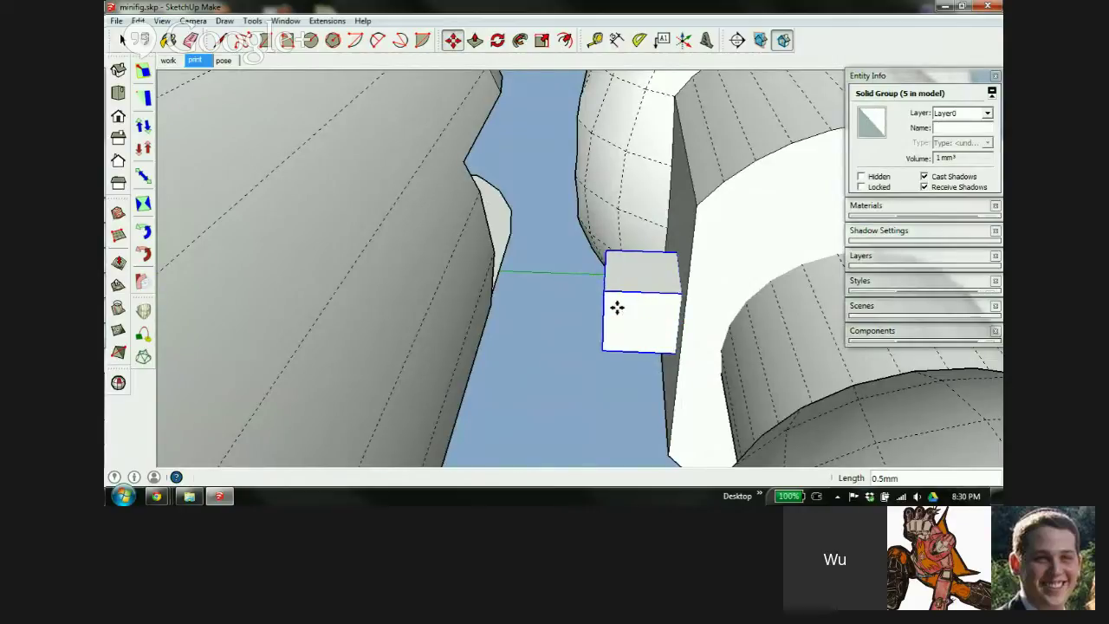
# Scale the copied cube three times longer along green into a 3.1 mm³ bar bridging the gap
pyautogui.moveTo(626, 302); pyautogui.dragTo(650, 272, button='middle')
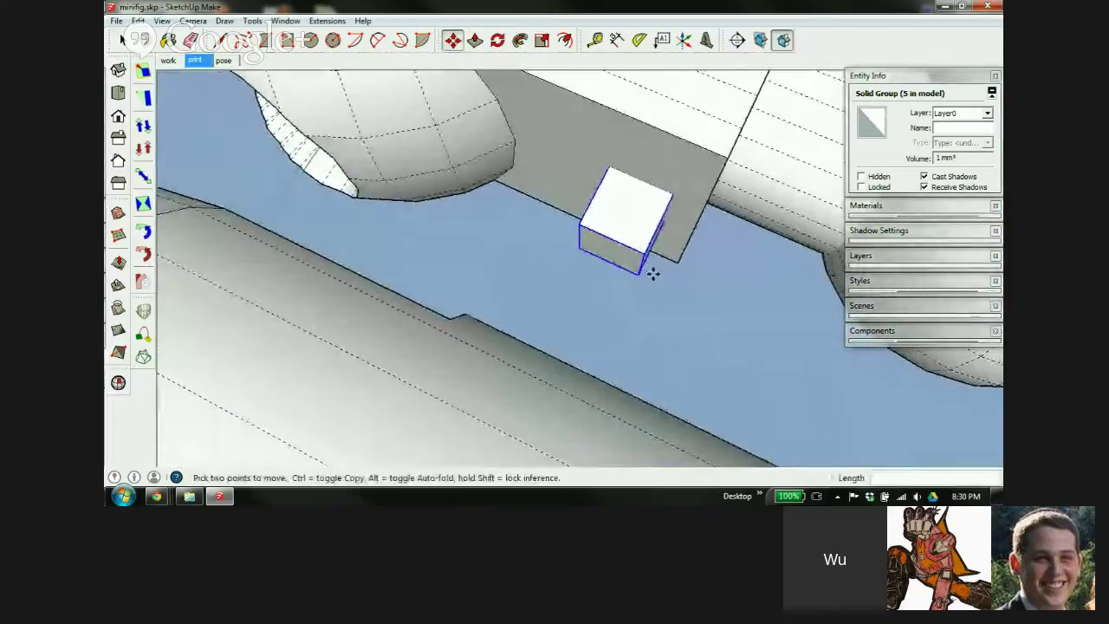
pyautogui.press('s')
pyautogui.moveTo(608, 258); pyautogui.dragTo(534, 366)
pyautogui.moveTo(534, 366); pyautogui.dragTo(418, 197, button='middle')
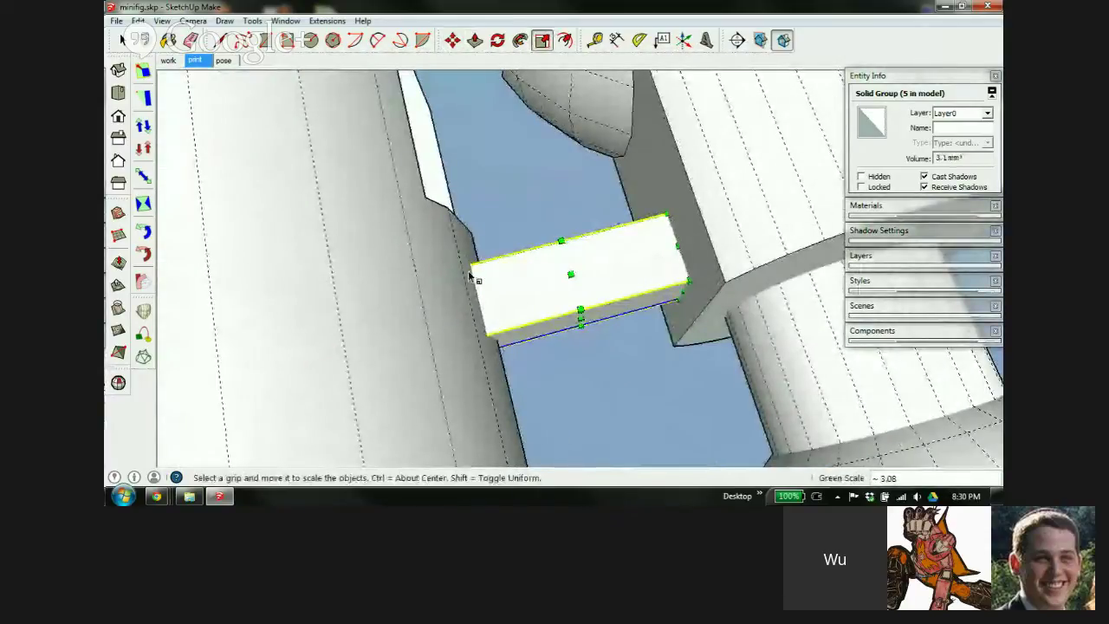
pyautogui.moveTo(521, 286); pyautogui.dragTo(491, 279, button='middle')
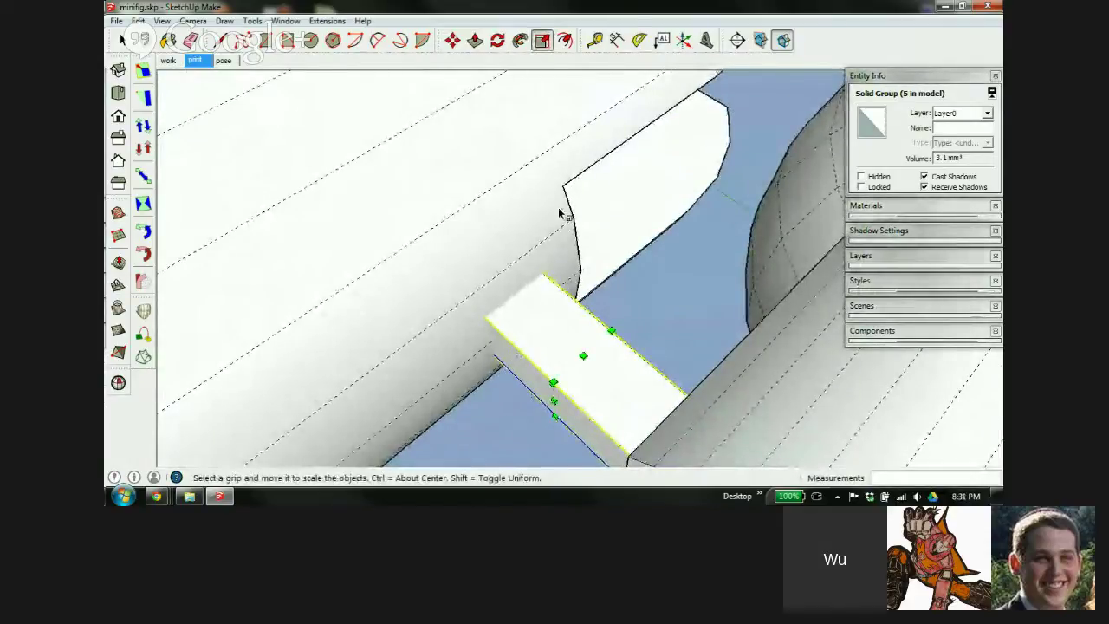
pyautogui.scroll(-1, 559, 213)
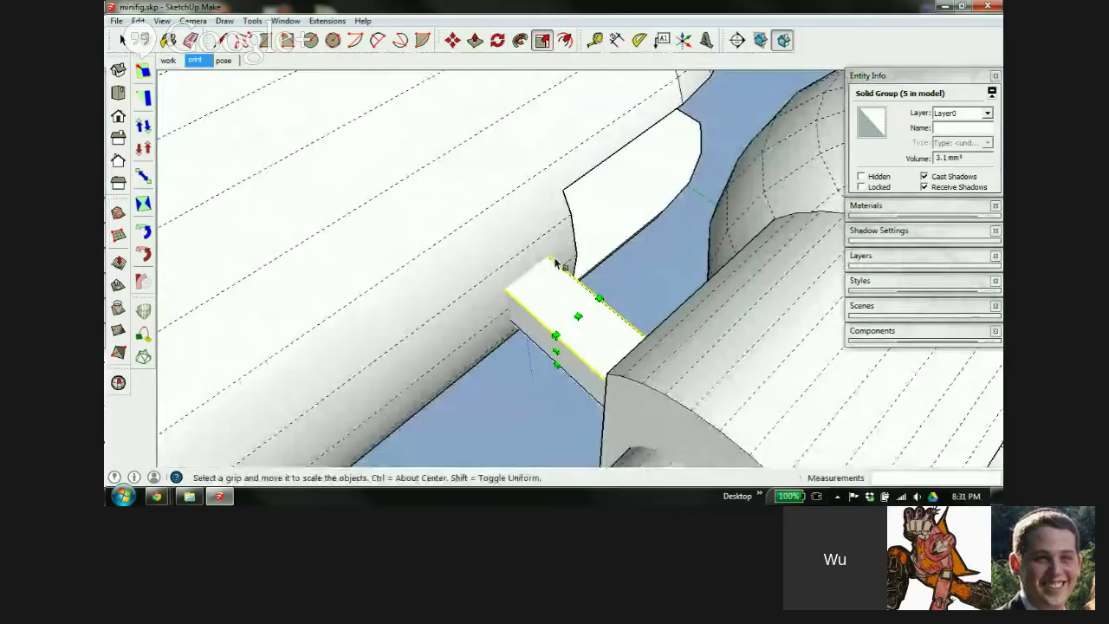
pyautogui.scroll(-1, 526, 241)
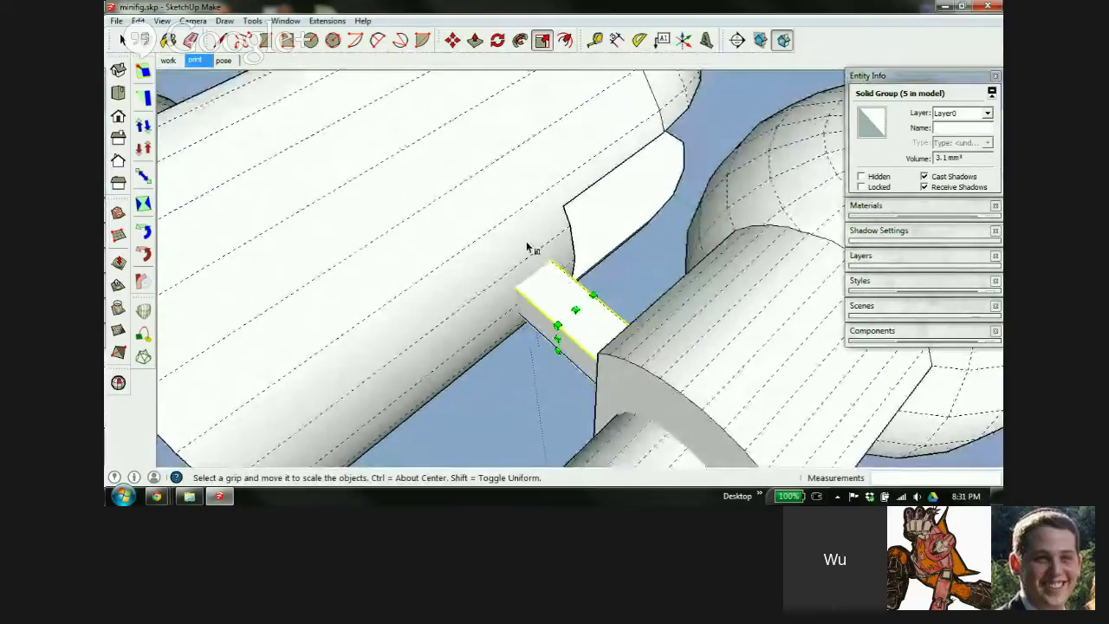
pyautogui.scroll(-1, 528, 231)
pyautogui.moveTo(528, 231); pyautogui.dragTo(550, 285, button='middle')
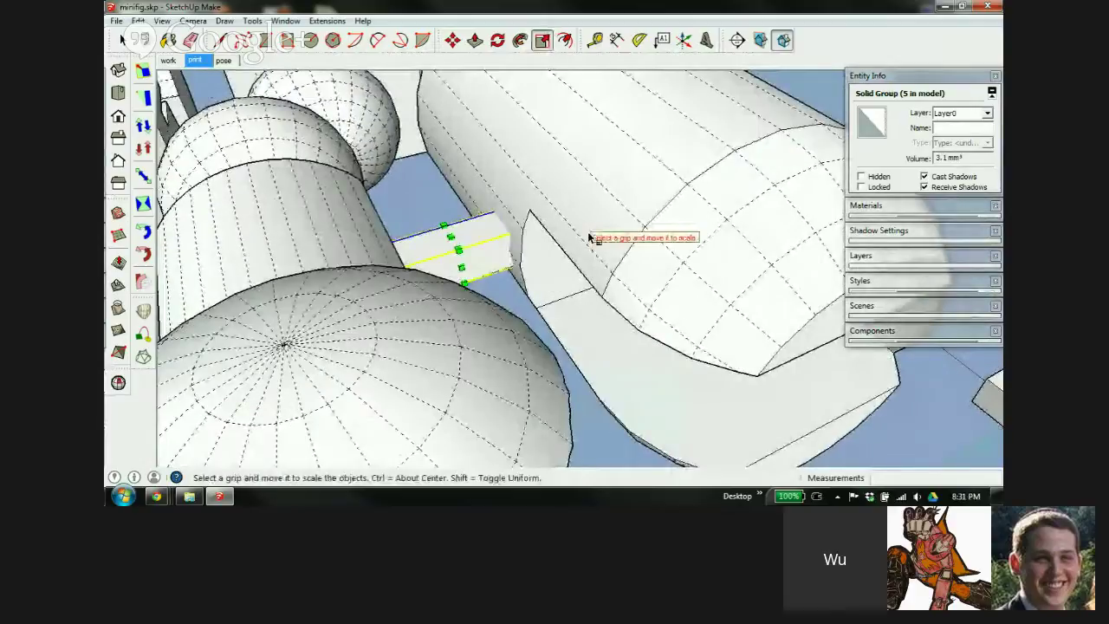
pyautogui.press('space')
pyautogui.scroll(4, 532, 260)
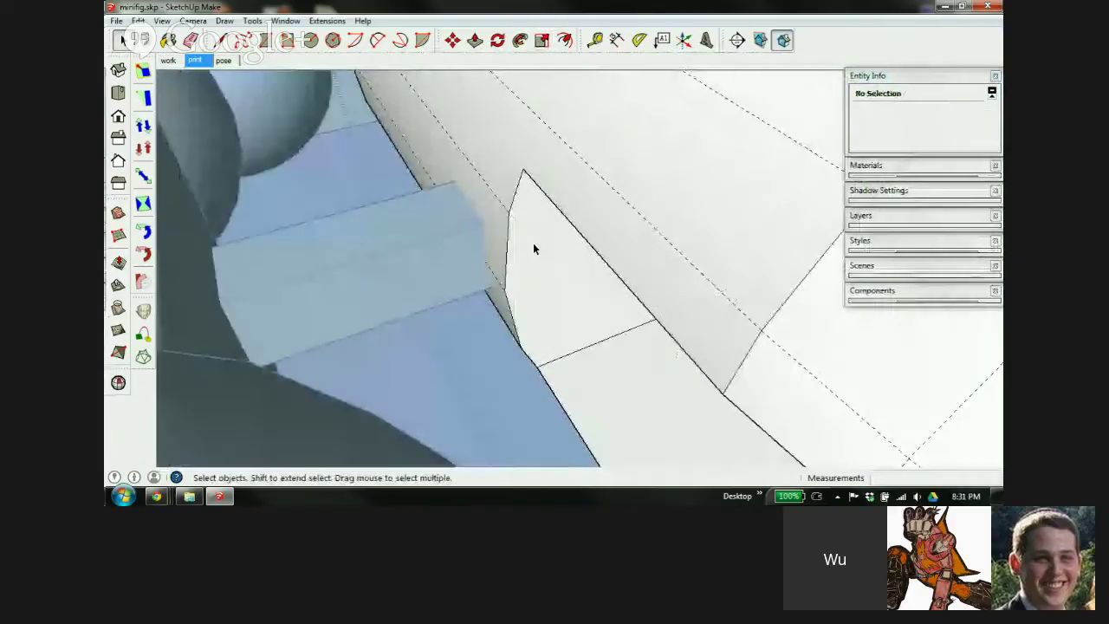
pyautogui.press('l')
pyautogui.click(524, 170)
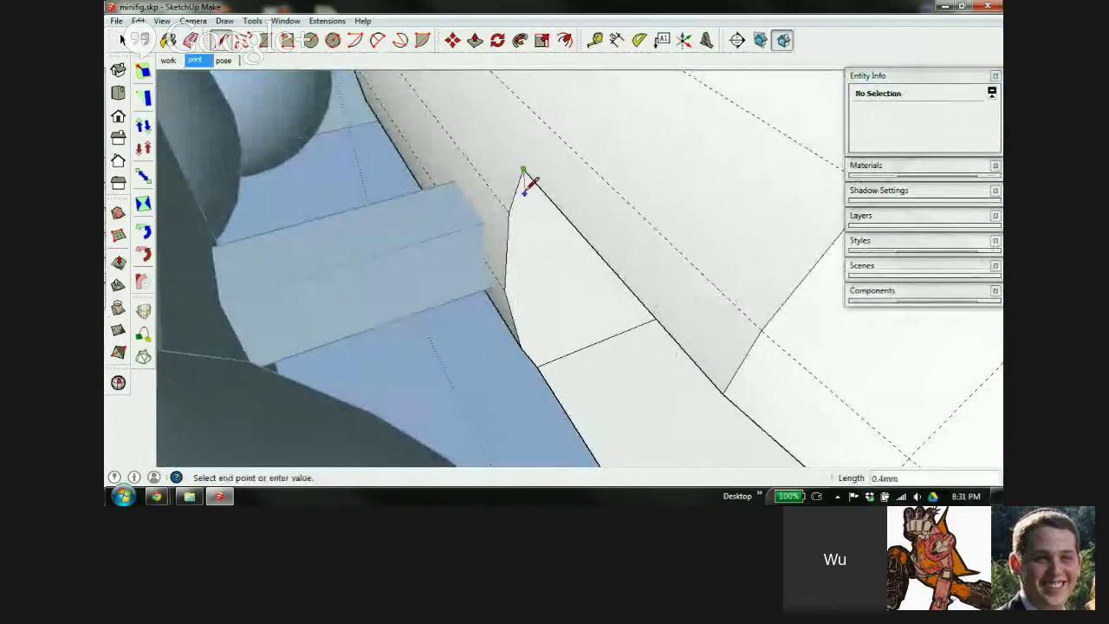
pyautogui.click(539, 364)
pyautogui.press('p')
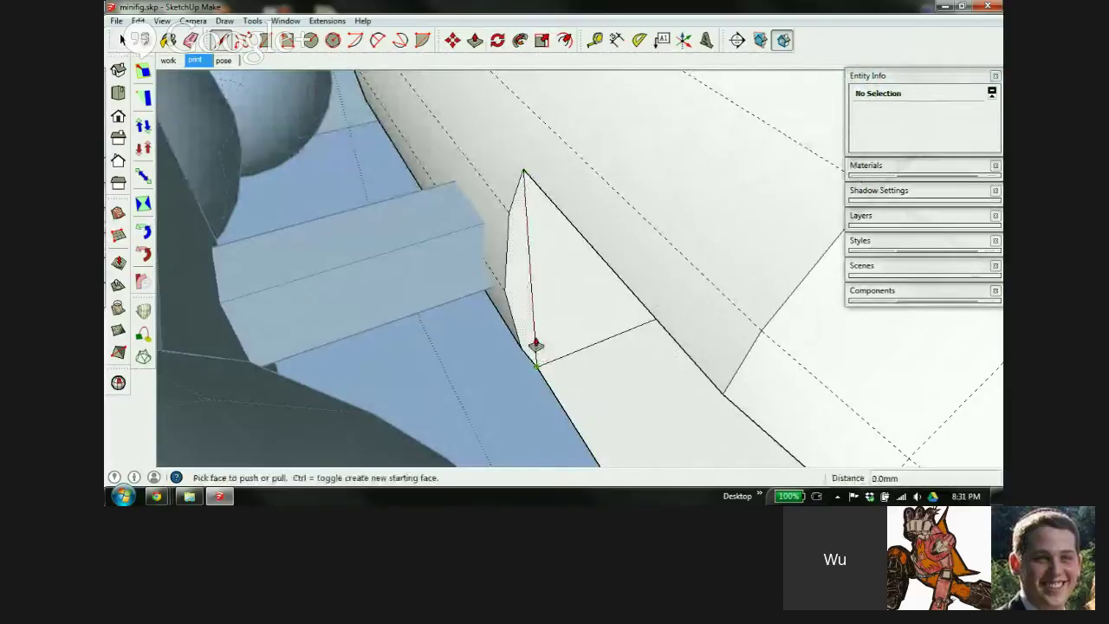
pyautogui.click(514, 273)
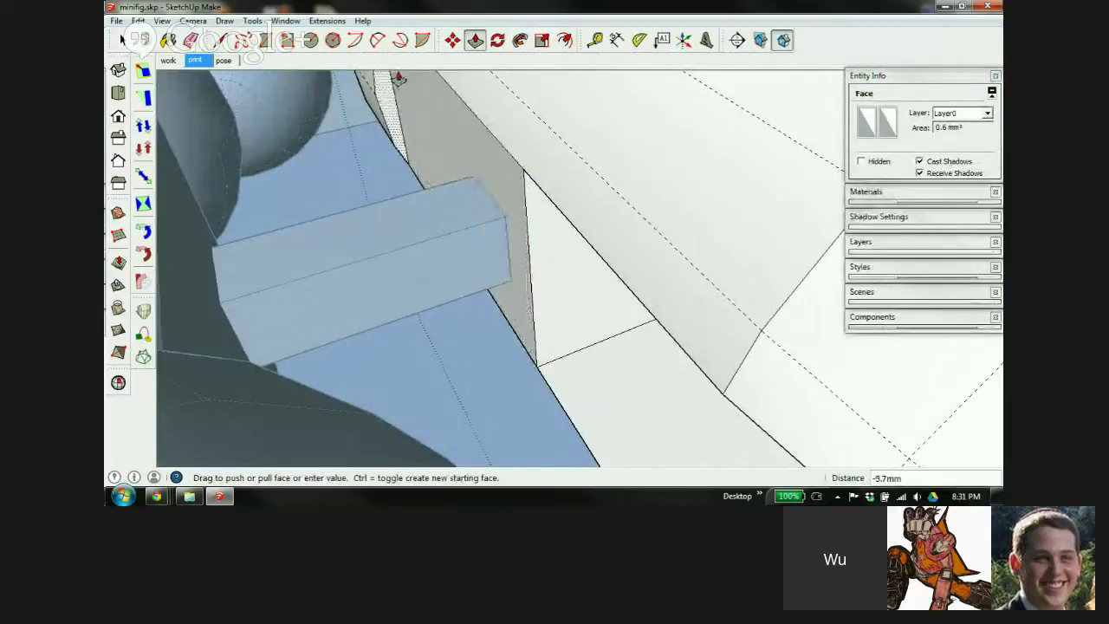
pyautogui.press('Escape')
pyautogui.hotkey('ctrl', 'z')
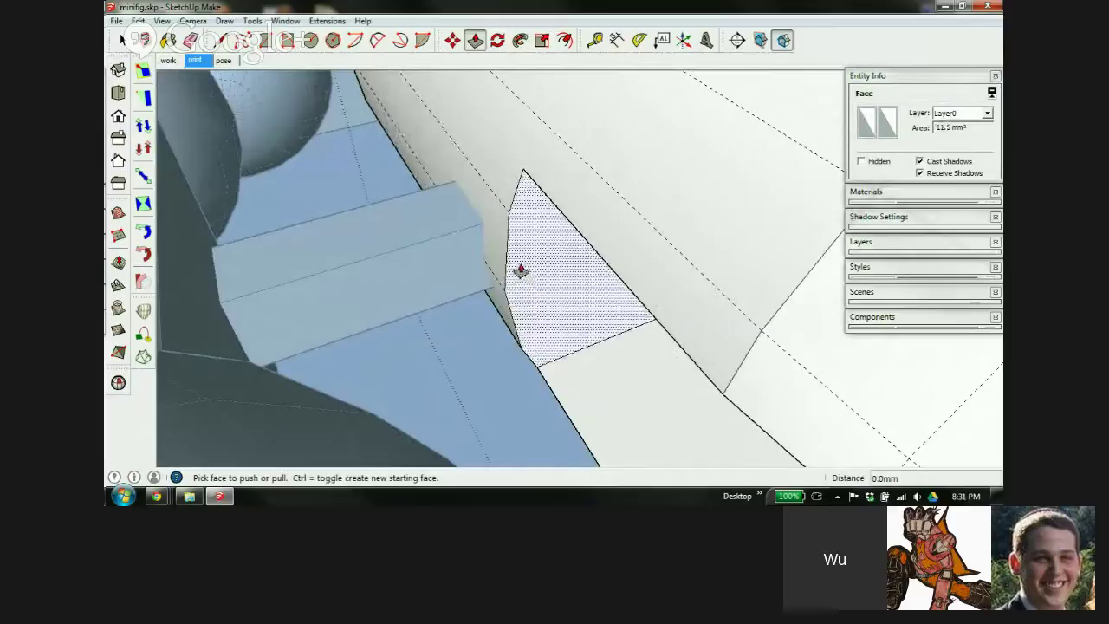
pyautogui.scroll(-5, 513, 255)
pyautogui.press('space')
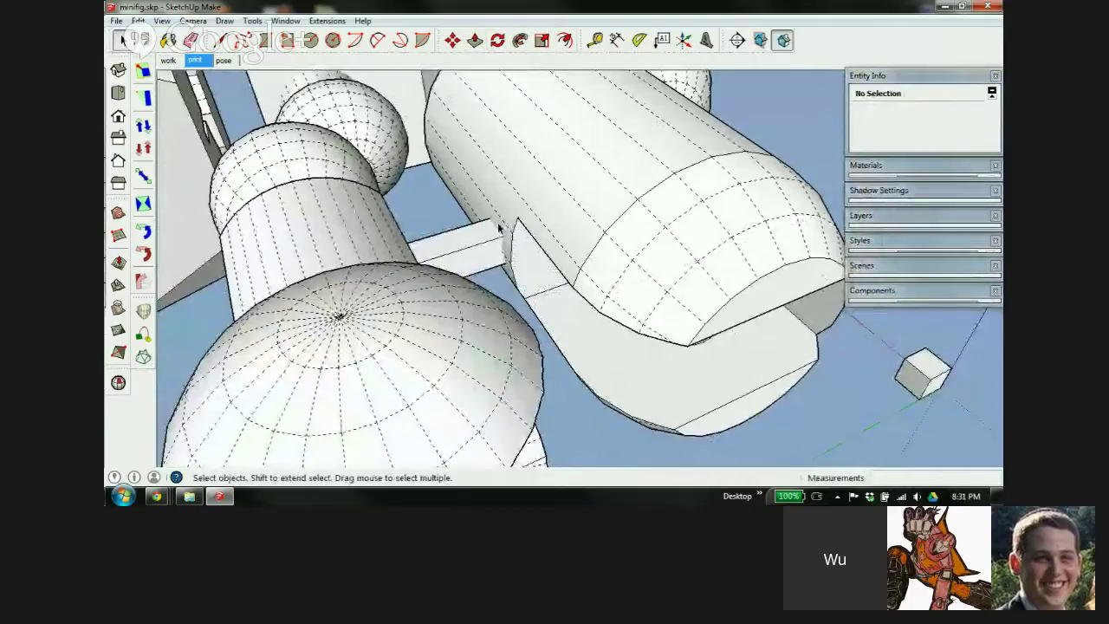
pyautogui.scroll(-2, 564, 254)
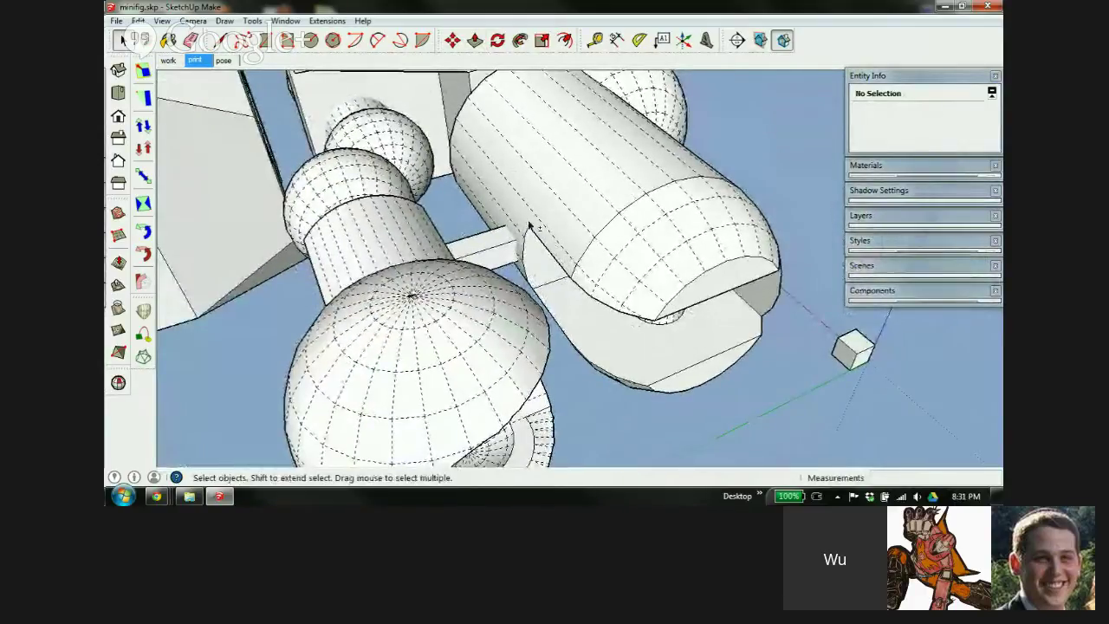
pyautogui.moveTo(530, 227); pyautogui.dragTo(609, 275, button='middle')
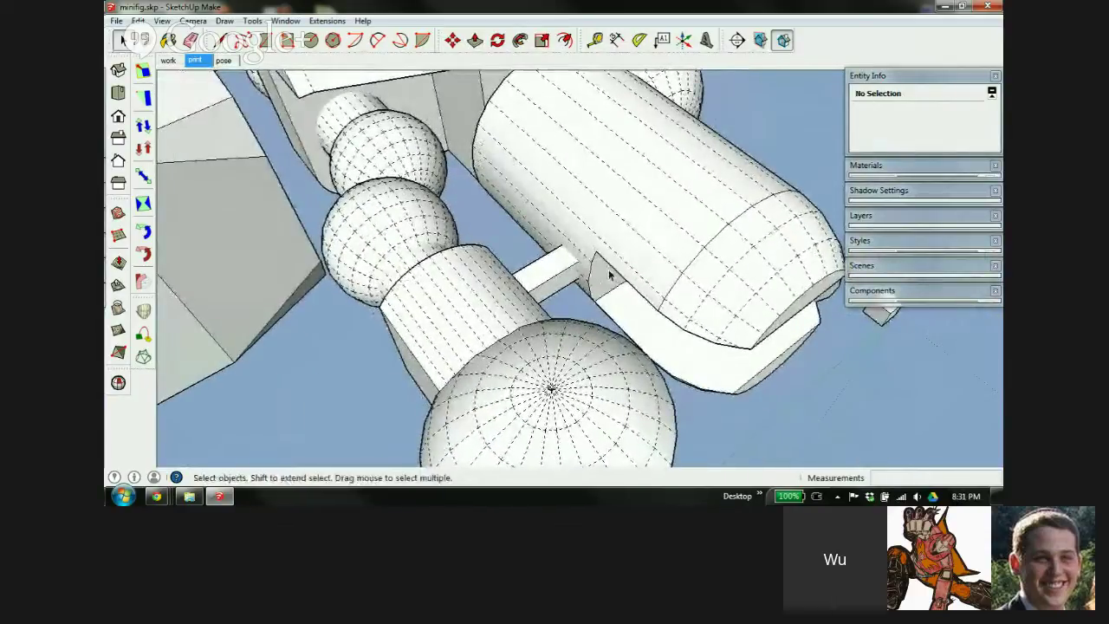
pyautogui.scroll(-4, 545, 238)
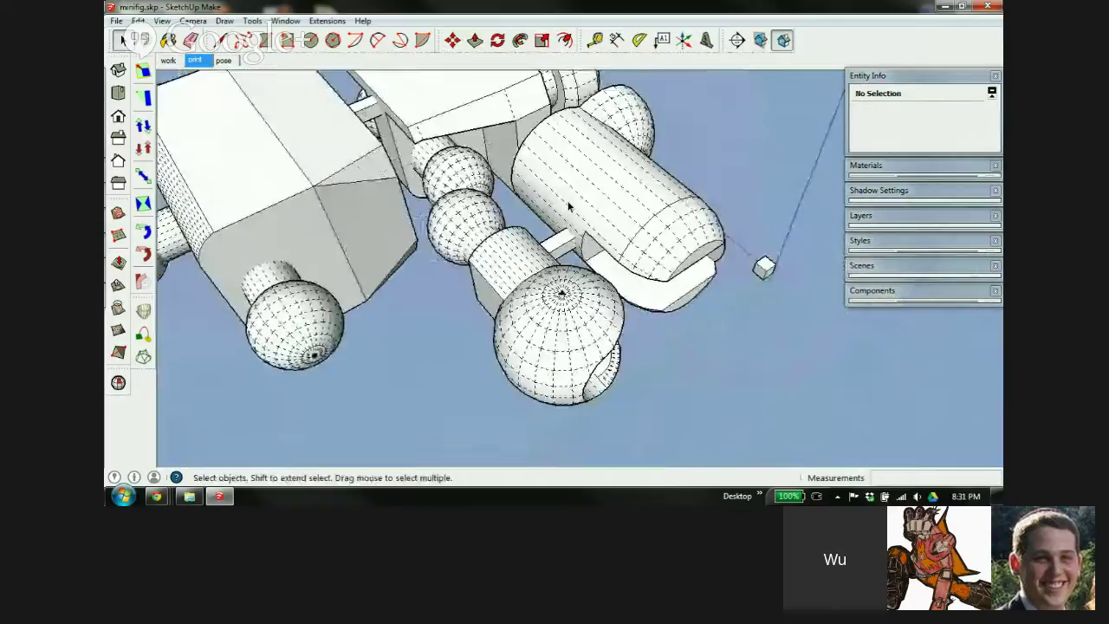
pyautogui.moveTo(530, 274); pyautogui.dragTo(486, 201, button='middle')
pyautogui.scroll(-3, 352, 227)
pyautogui.scroll(-2, 352, 224)
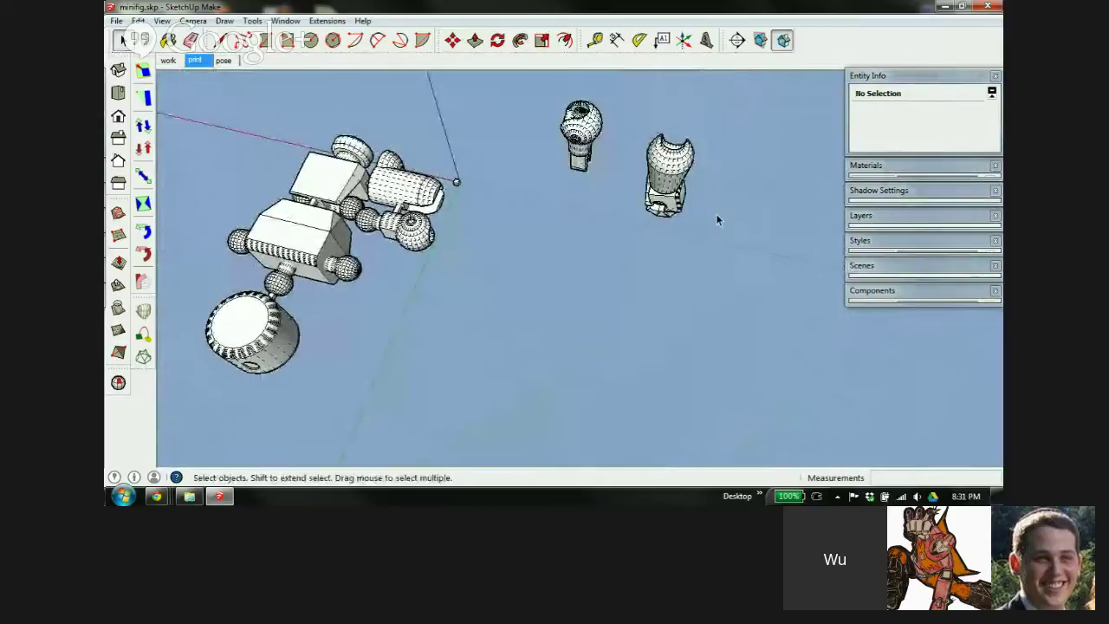
# Pick up the thigh part and turn it about 90°
pyautogui.click(591, 149)
pyautogui.press('m')
pyautogui.click(588, 151)
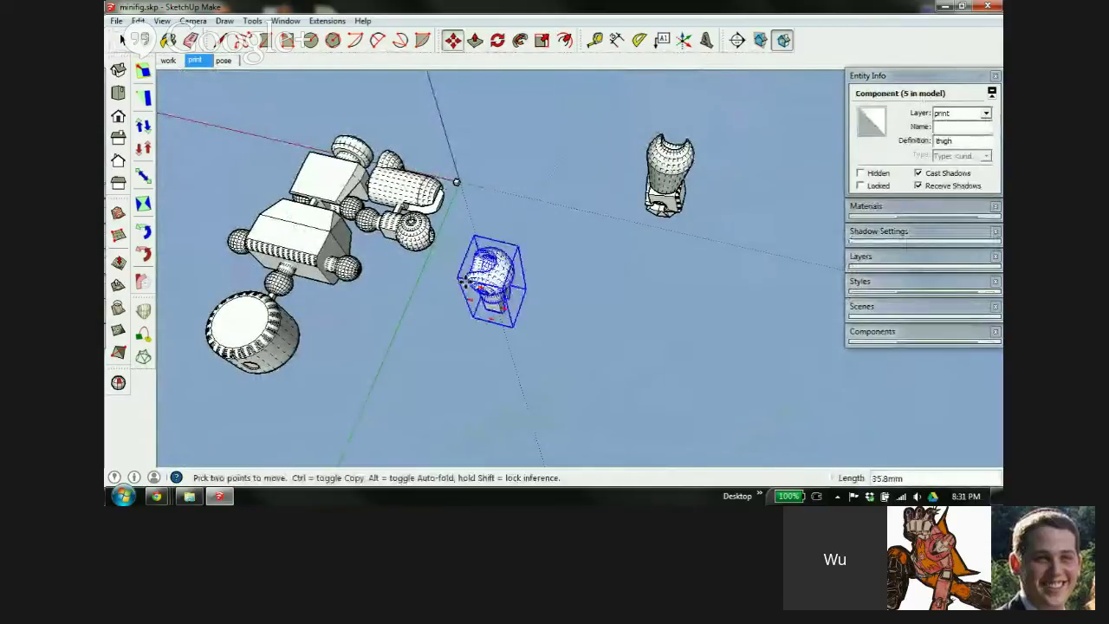
pyautogui.scroll(3, 377, 253)
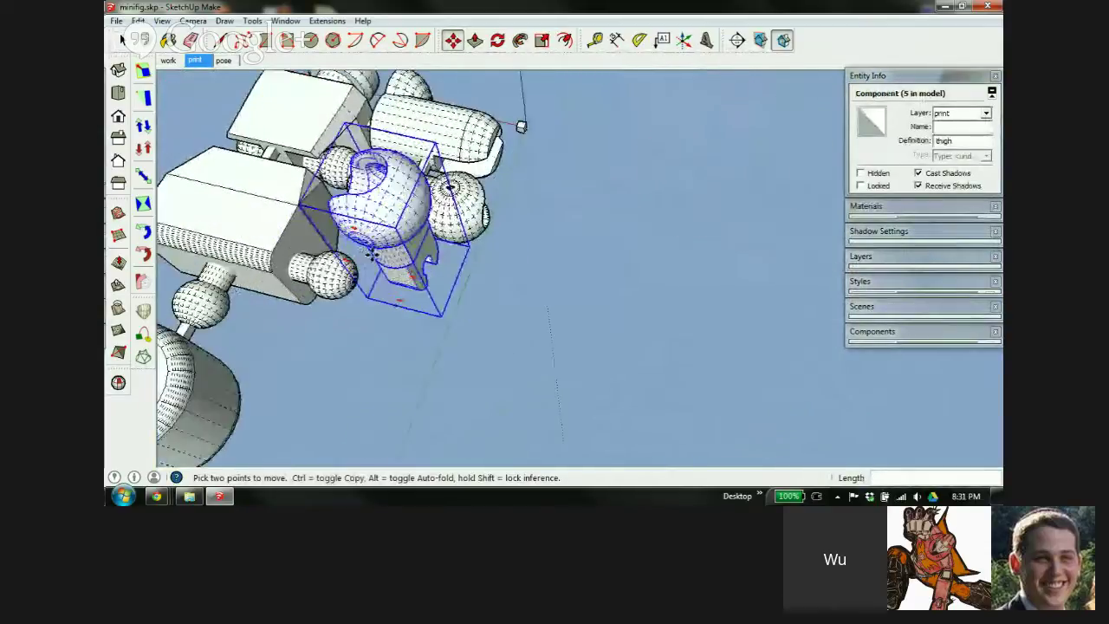
pyautogui.moveTo(398, 217); pyautogui.dragTo(403, 173, button='middle')
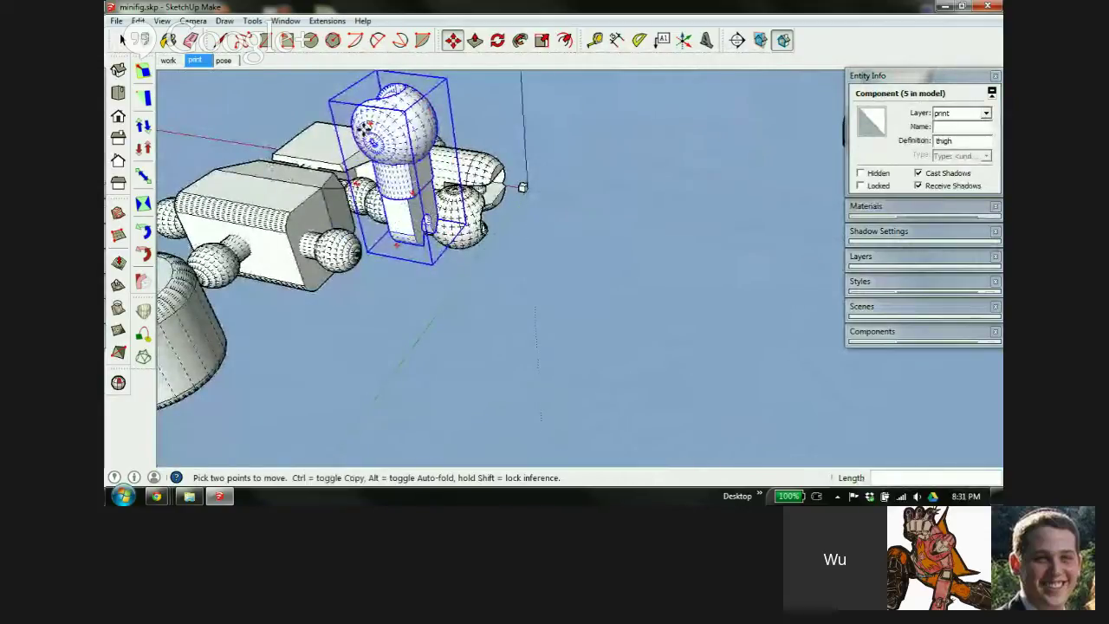
pyautogui.moveTo(387, 172); pyautogui.dragTo(552, 159, button='middle')
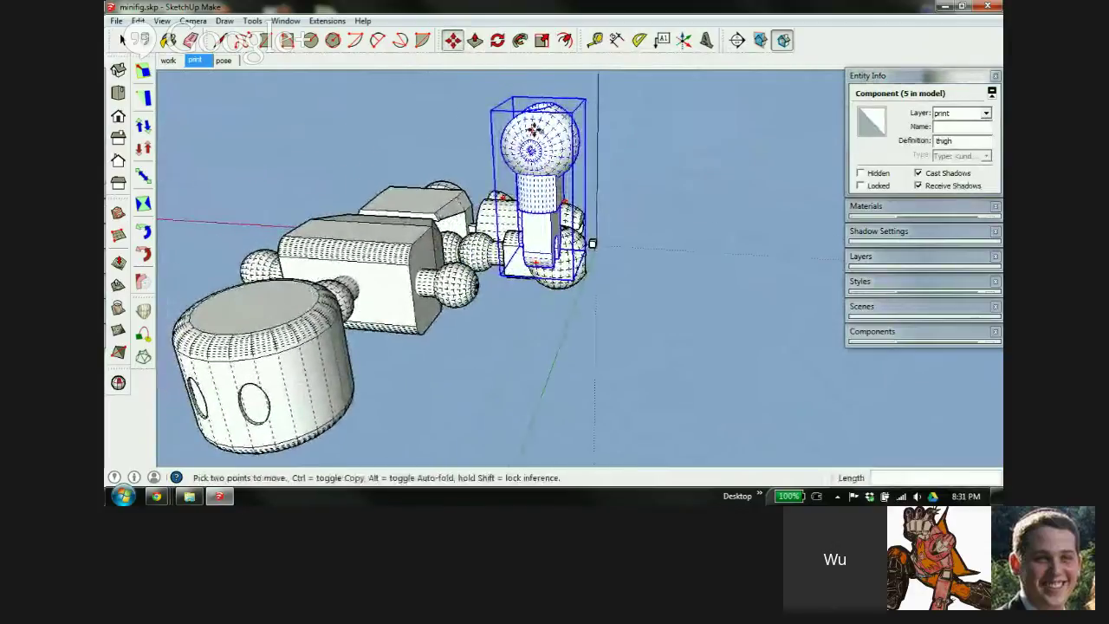
pyautogui.click(535, 129)
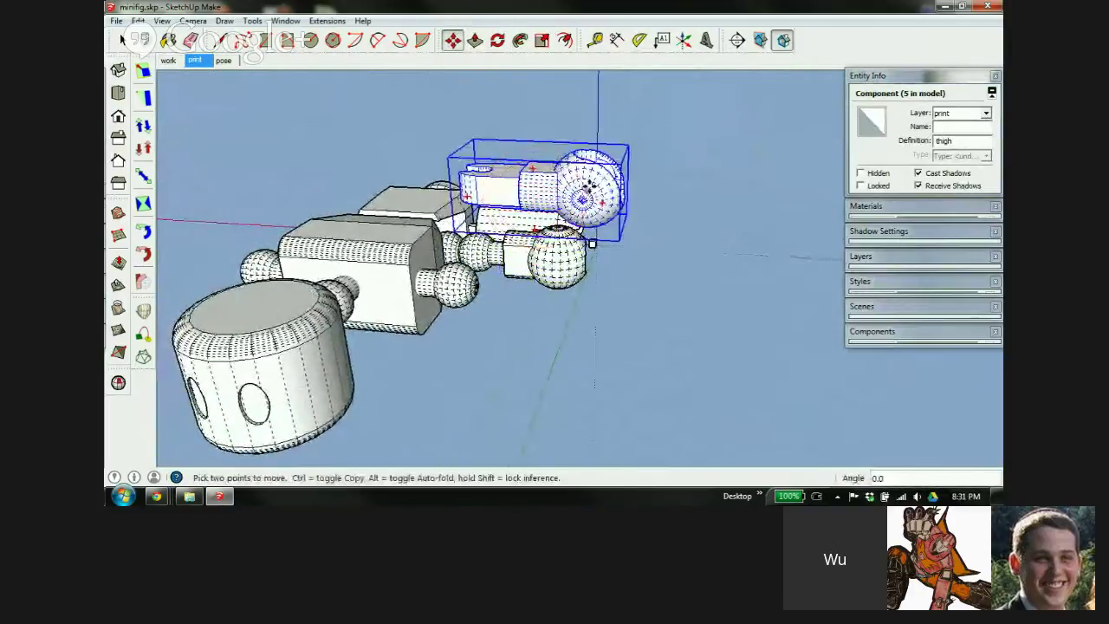
# Lower the thigh piece 12.1 mm toward the body
pyautogui.scroll(3, 589, 181)
pyautogui.moveTo(560, 182); pyautogui.dragTo(460, 127, button='middle')
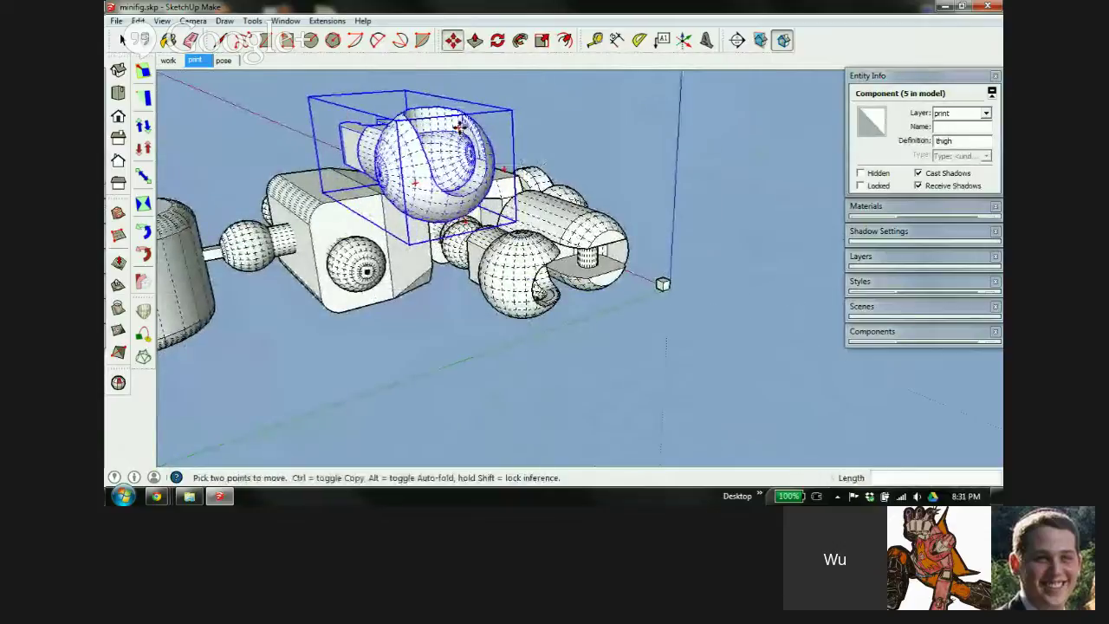
pyautogui.click(501, 167)
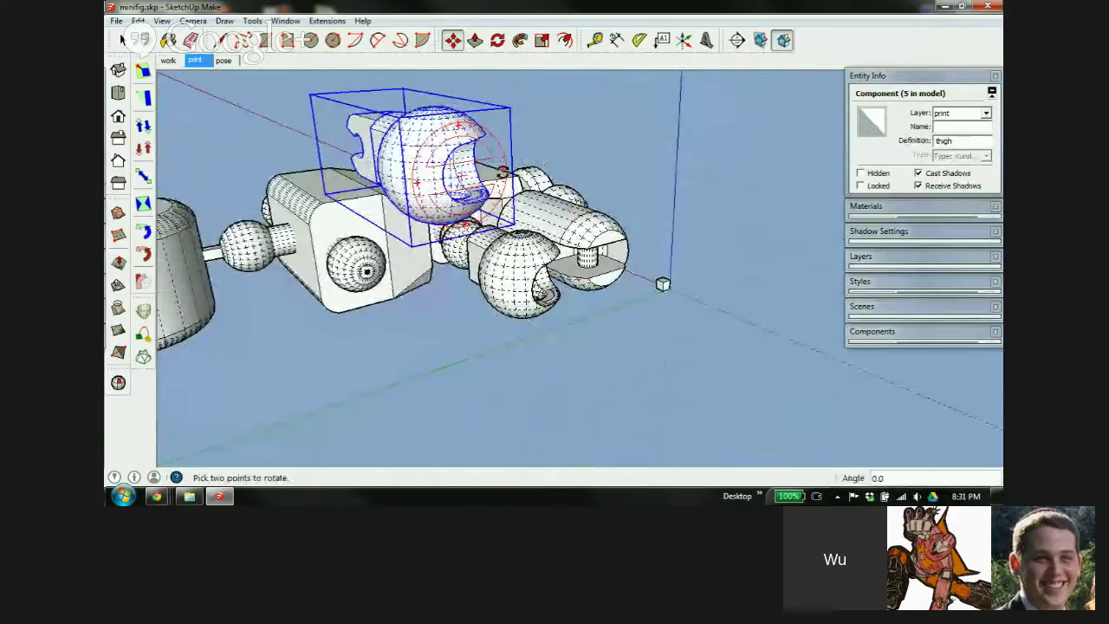
pyautogui.moveTo(443, 178); pyautogui.dragTo(350, 154, button='middle')
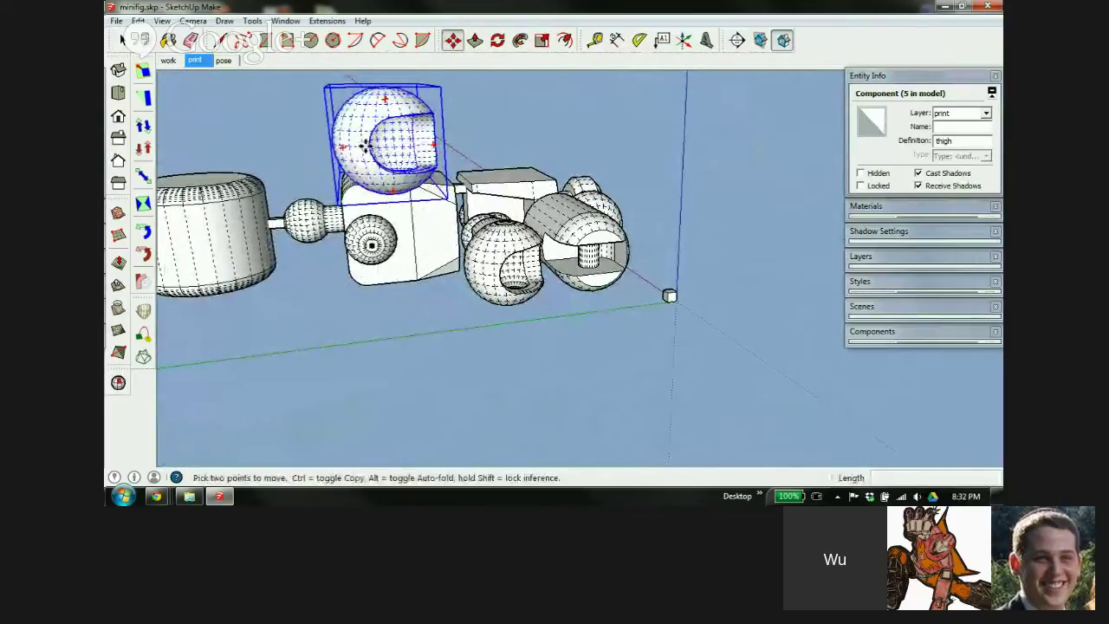
pyautogui.click(364, 145)
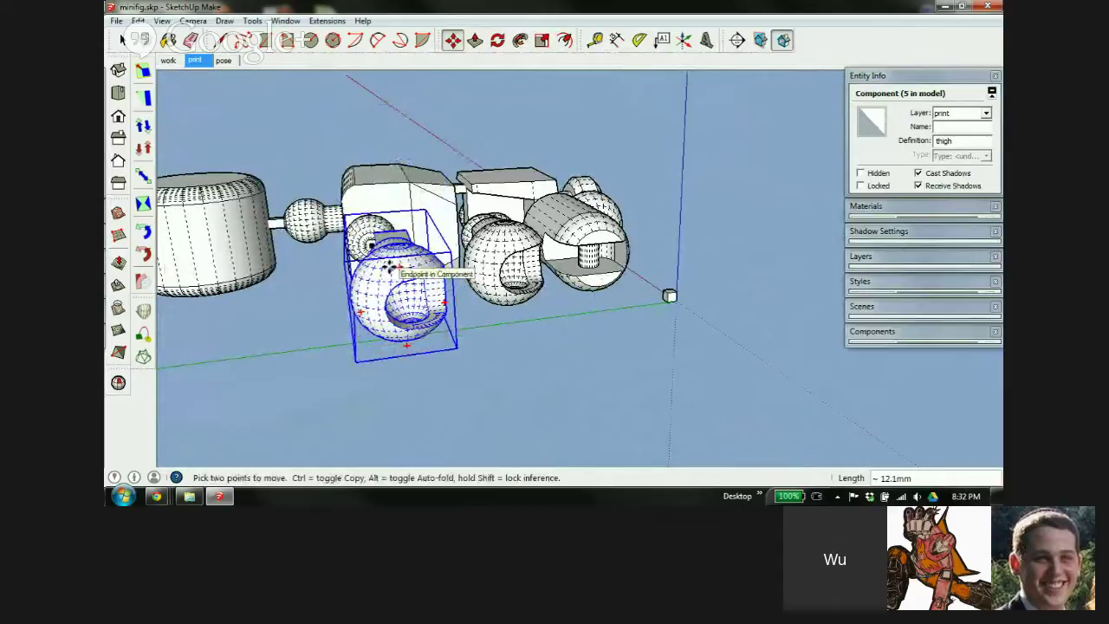
# Shift the thigh piece upward and then to the lower left
pyautogui.moveTo(456, 282); pyautogui.dragTo(693, 425, button='middle')
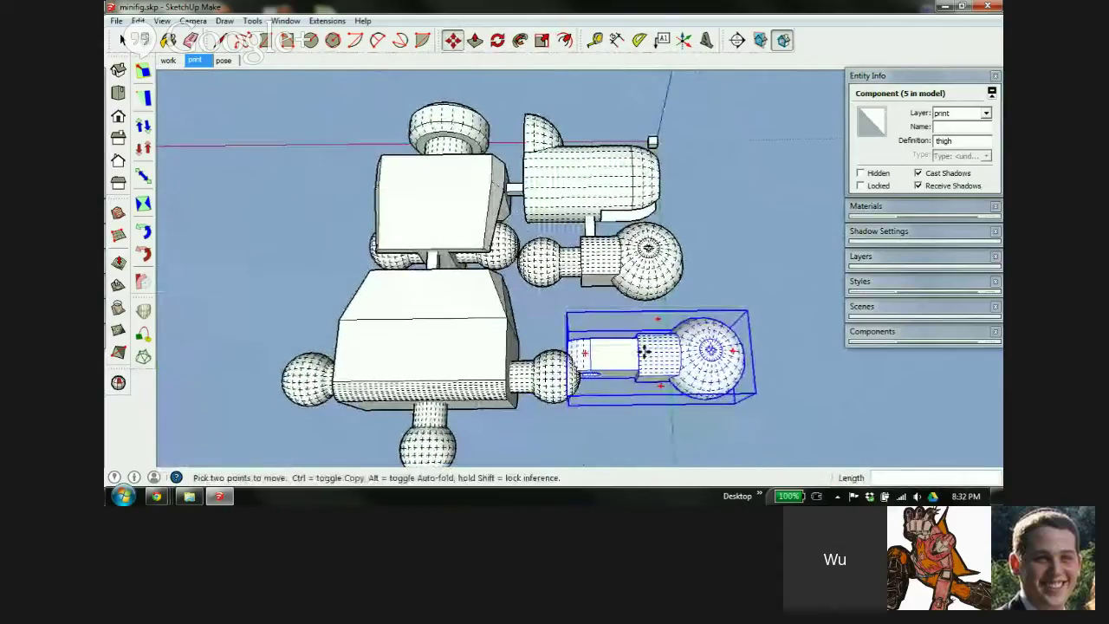
pyautogui.scroll(3, 649, 351)
pyautogui.moveTo(648, 362); pyautogui.dragTo(649, 319)
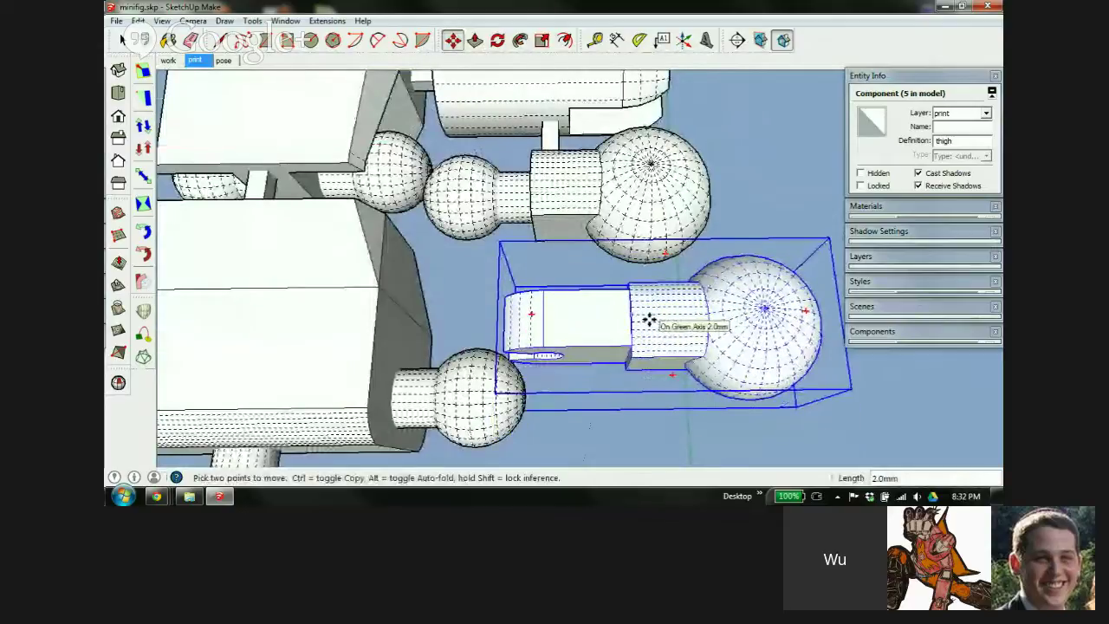
pyautogui.moveTo(604, 307); pyautogui.dragTo(718, 346, button='middle')
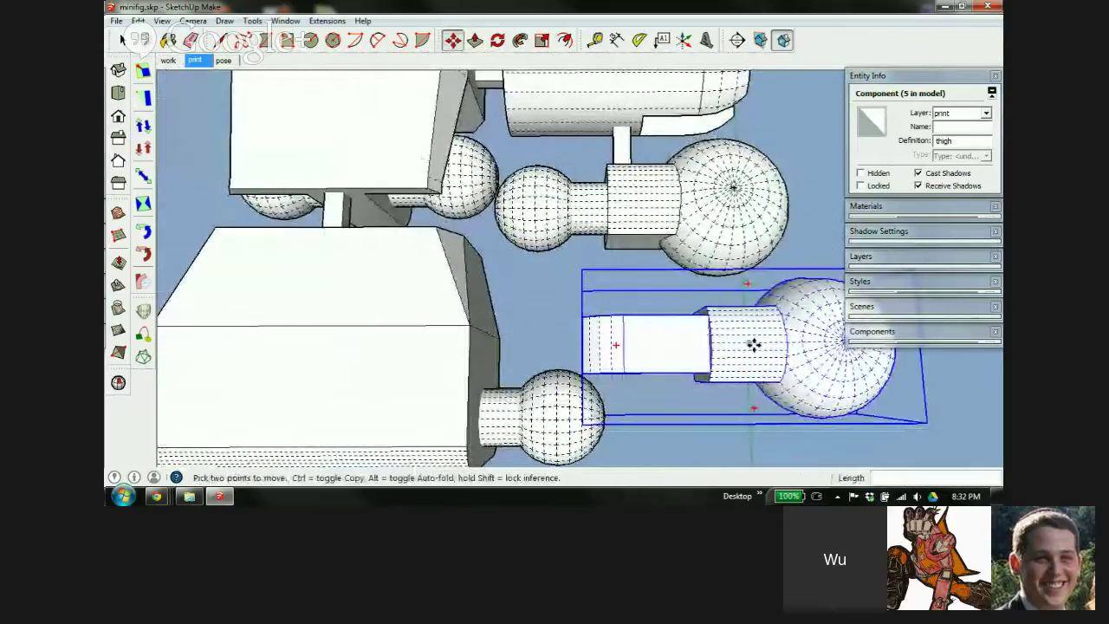
pyautogui.moveTo(755, 346); pyautogui.dragTo(661, 334)
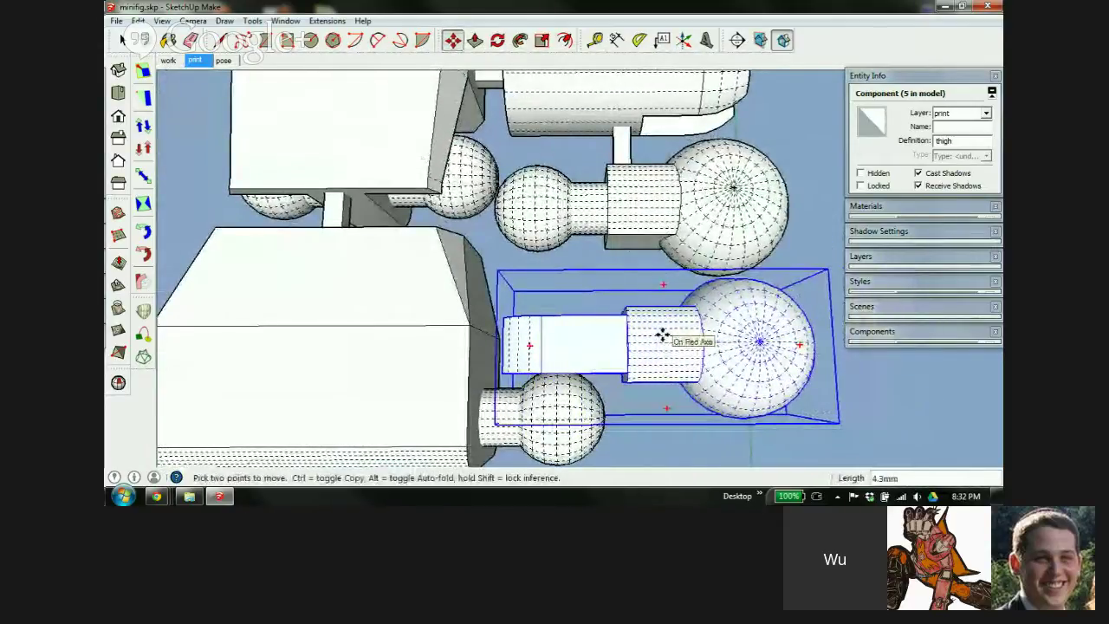
pyautogui.scroll(2, 573, 379)
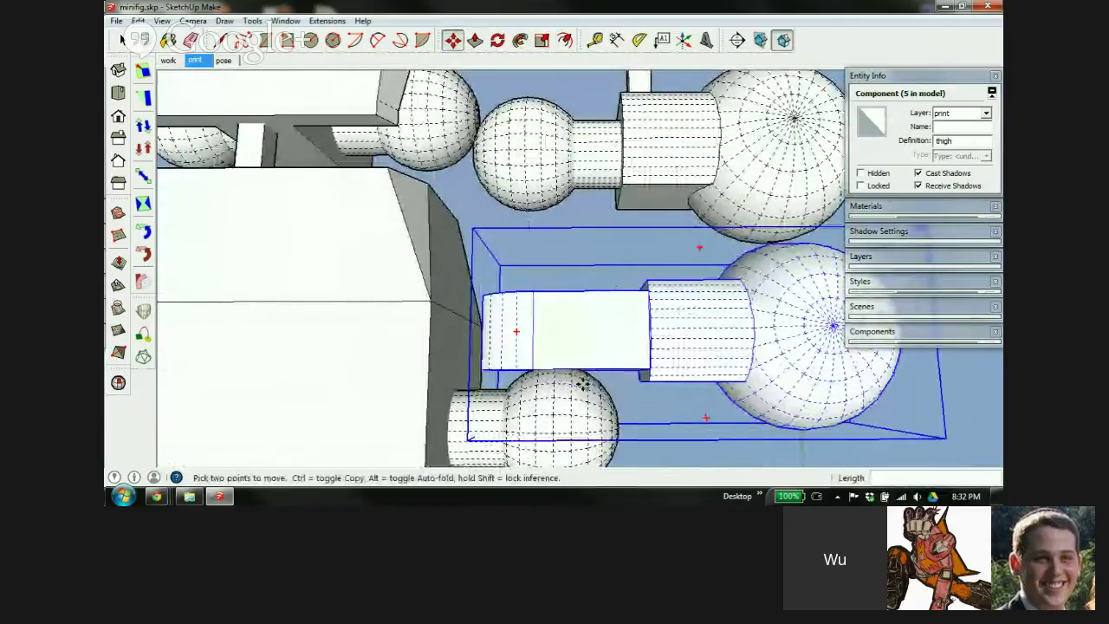
pyautogui.moveTo(582, 289); pyautogui.dragTo(589, 371, button='middle')
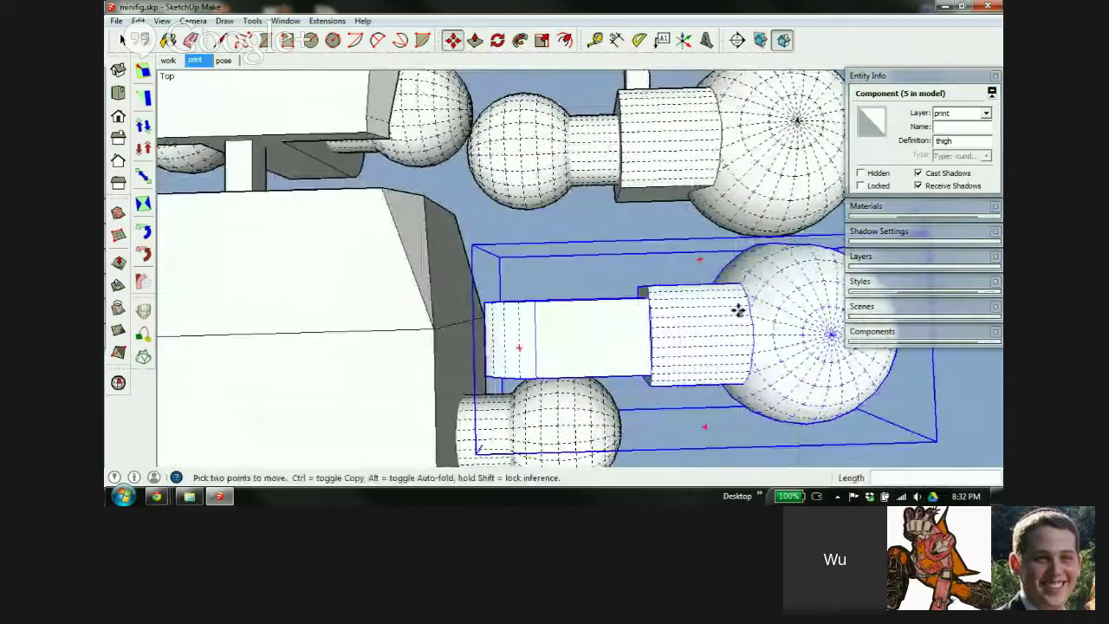
pyautogui.moveTo(737, 309); pyautogui.dragTo(624, 238, button='middle')
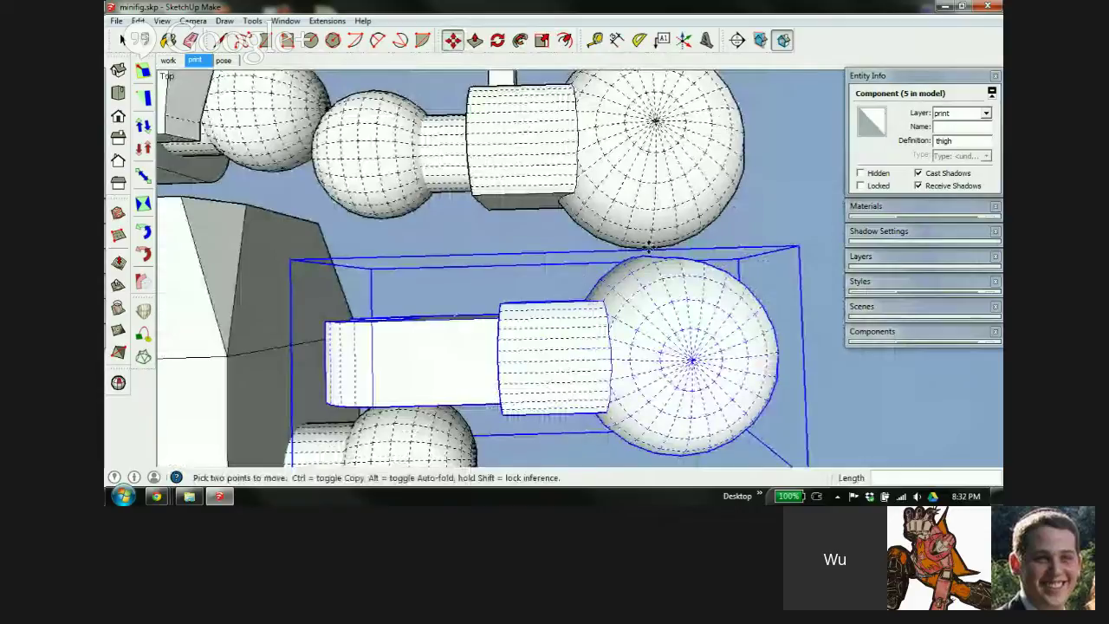
pyautogui.moveTo(574, 372); pyautogui.dragTo(748, 300, button='middle')
# Flip the thigh 180° around its centre
pyautogui.press('q')
pyautogui.click(535, 289)
pyautogui.click(768, 292)
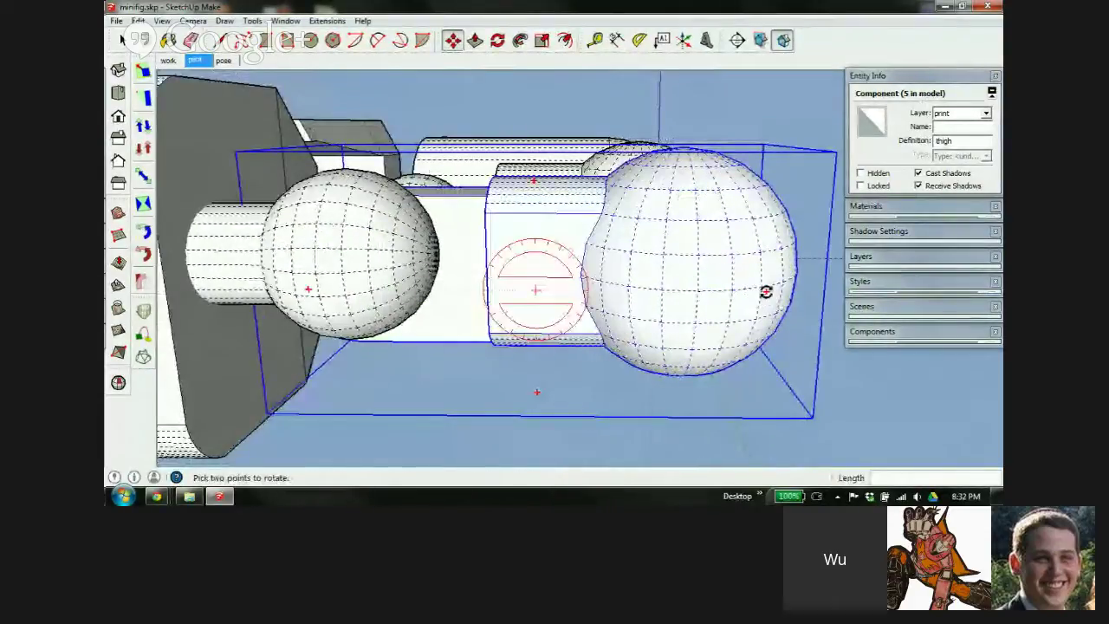
pyautogui.click(483, 292)
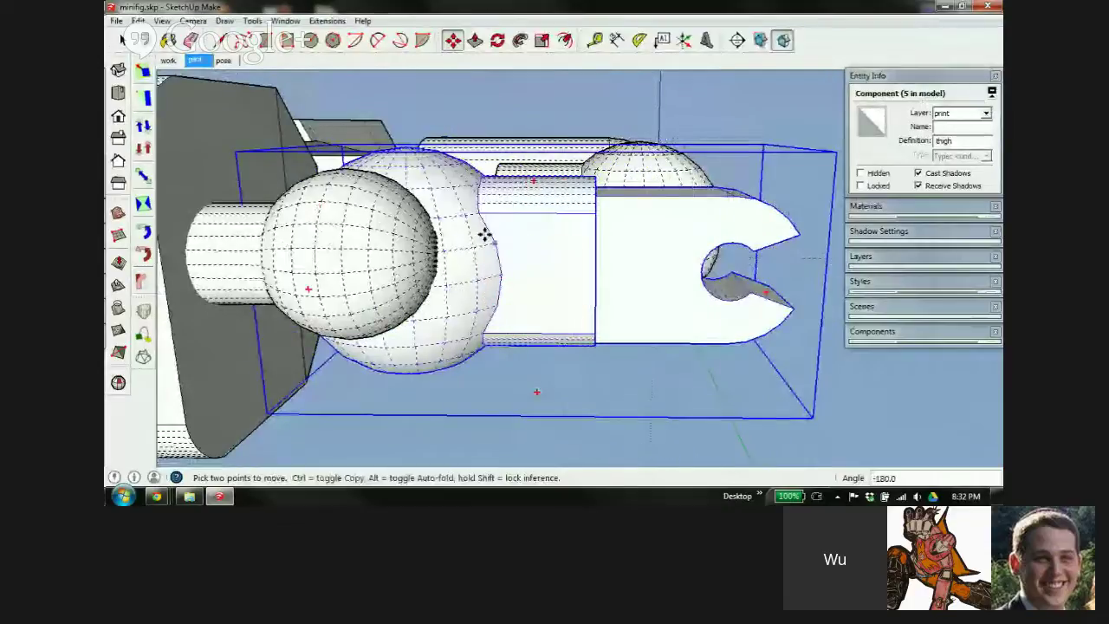
pyautogui.moveTo(485, 235); pyautogui.dragTo(646, 359, button='middle')
# Move the thigh 2.0 mm along the green axis
pyautogui.press('m')
pyautogui.click(655, 355)
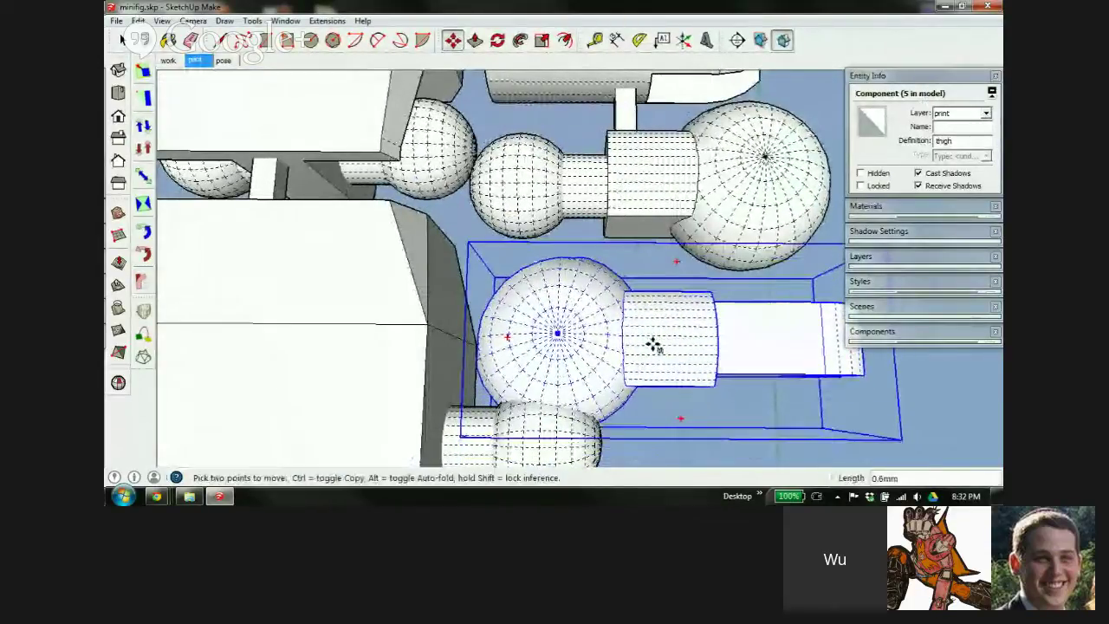
pyautogui.click(657, 314)
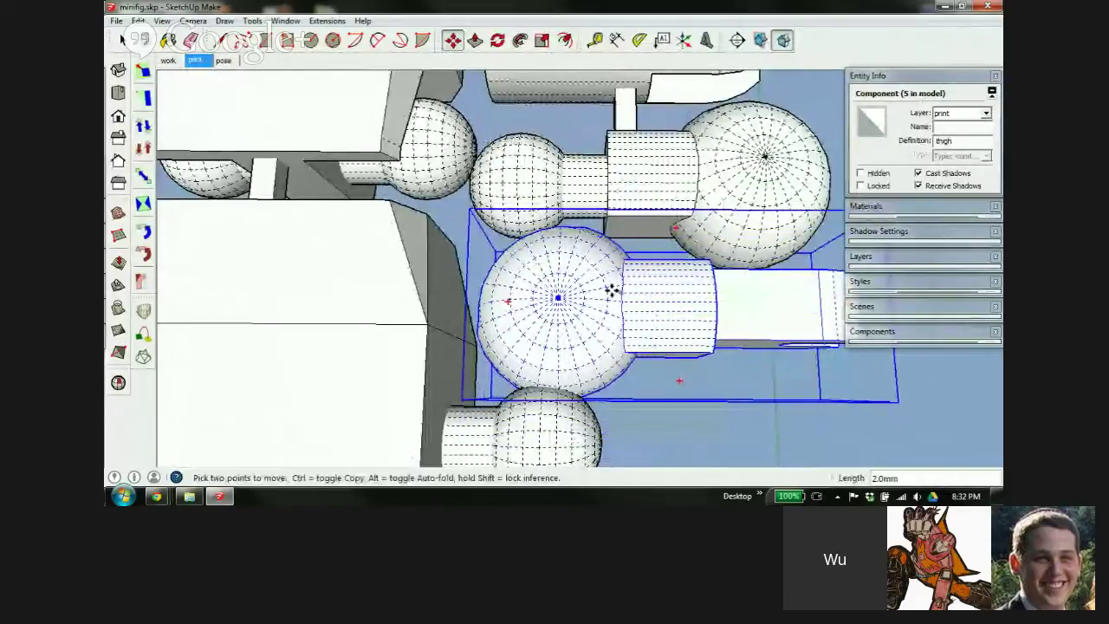
pyautogui.moveTo(546, 299); pyautogui.dragTo(589, 325, button='middle')
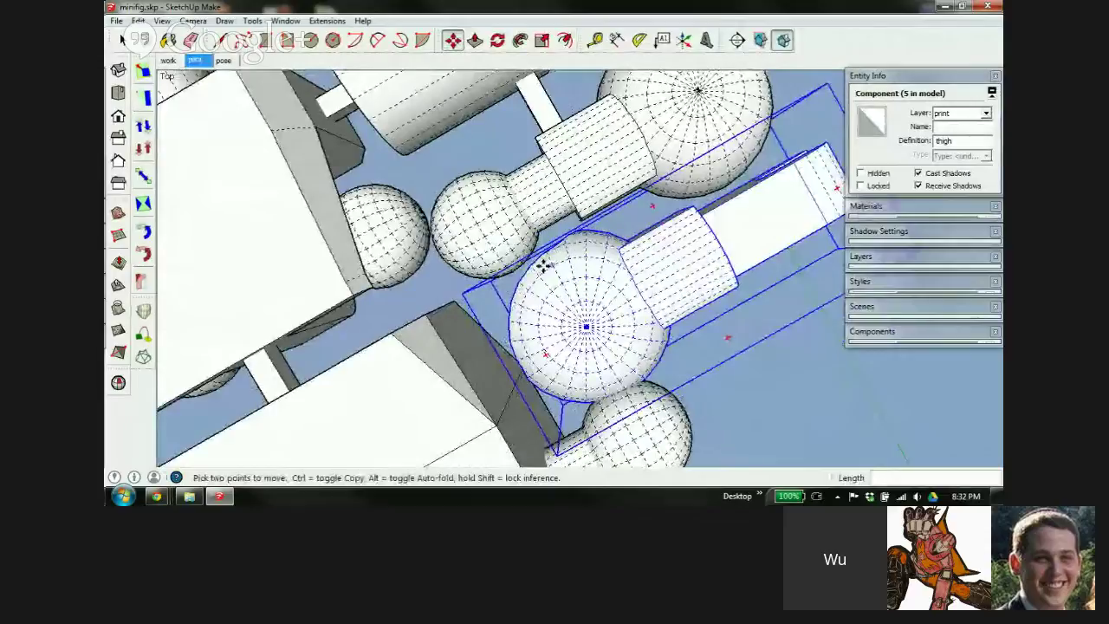
pyautogui.moveTo(627, 351); pyautogui.dragTo(496, 307, button='middle')
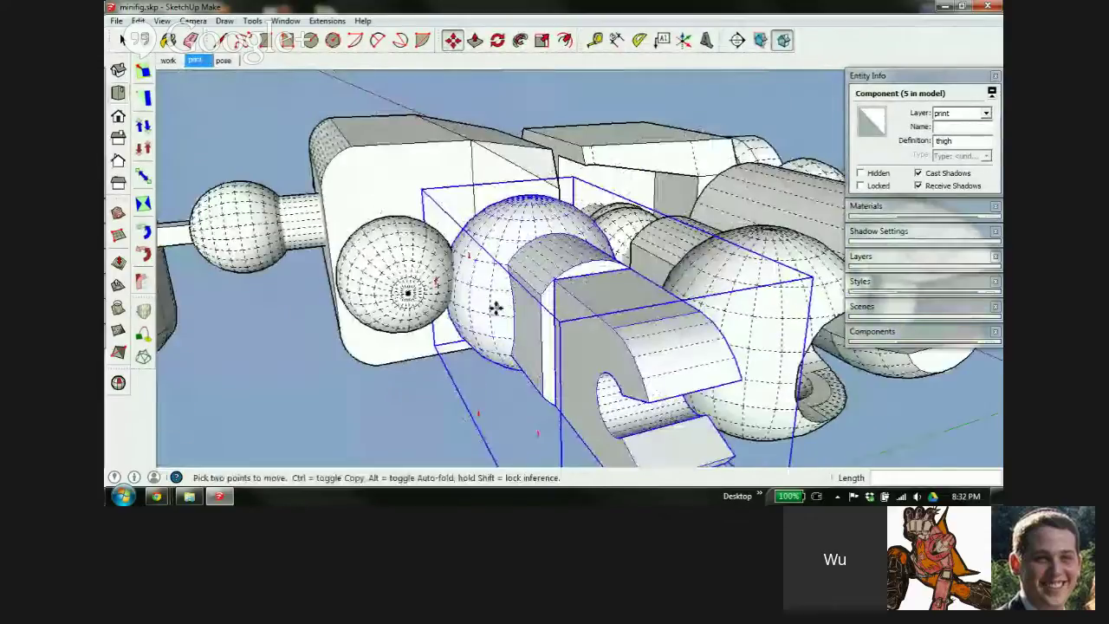
pyautogui.moveTo(563, 382); pyautogui.dragTo(555, 217, button='middle')
# Rotate the thigh -90° so it lies flat
pyautogui.press('q')
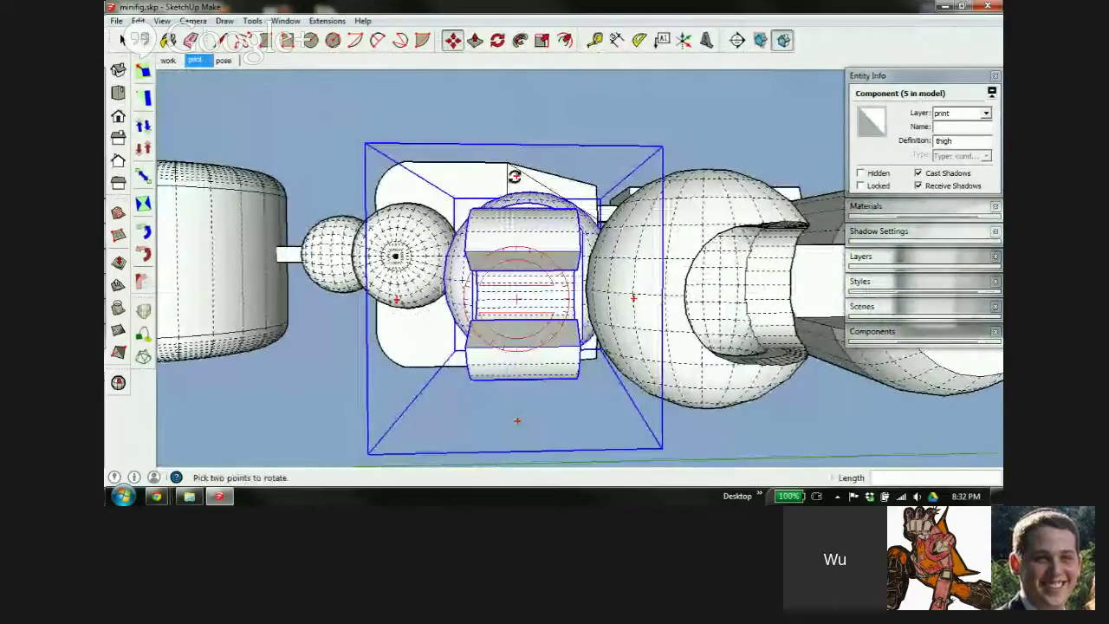
pyautogui.click(514, 352)
pyautogui.press('m')
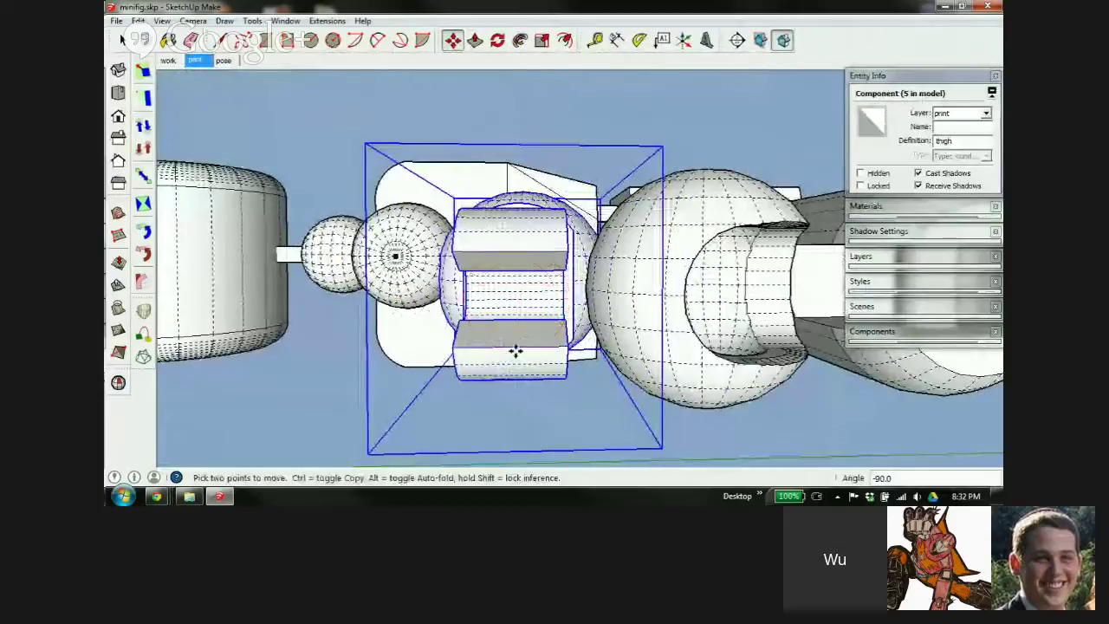
pyautogui.moveTo(481, 262); pyautogui.dragTo(500, 274, button='middle')
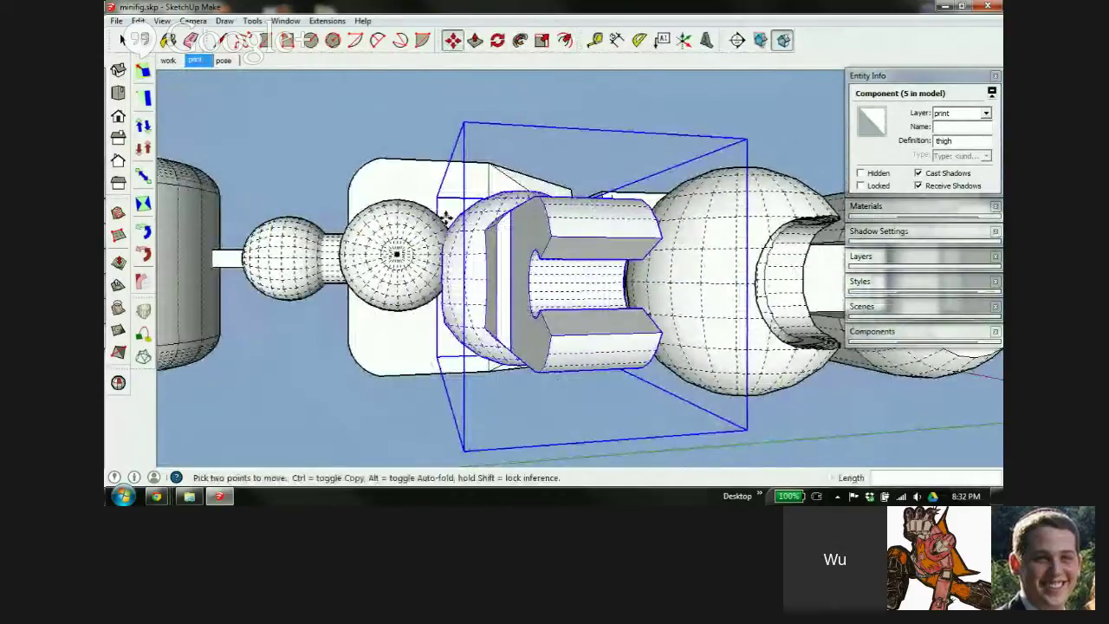
pyautogui.moveTo(447, 216); pyautogui.dragTo(674, 447, button='middle')
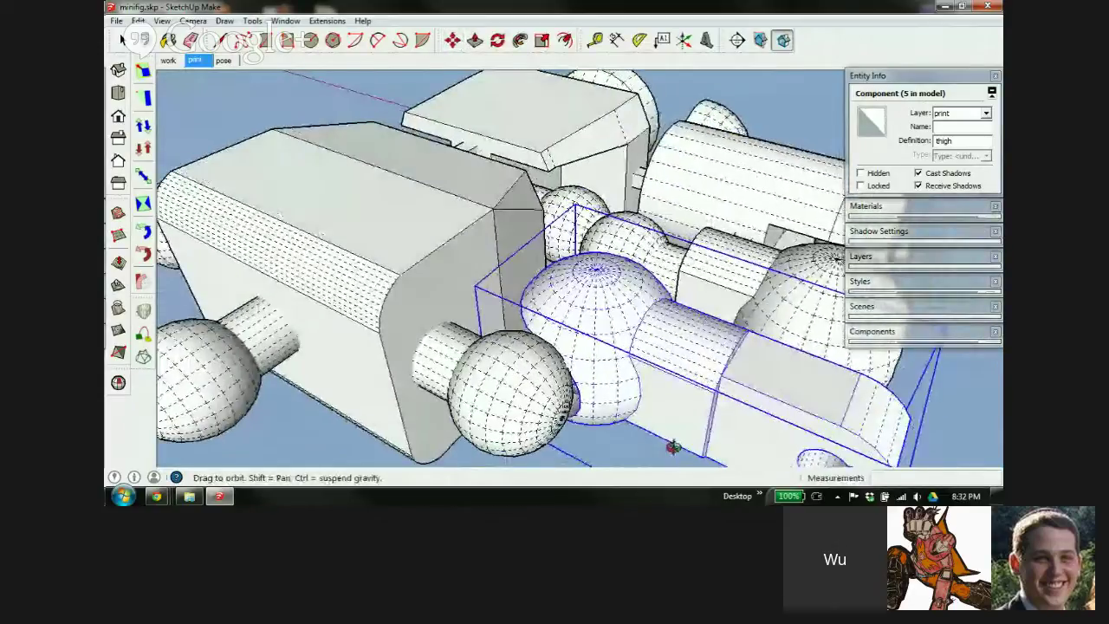
pyautogui.moveTo(574, 314); pyautogui.dragTo(557, 245, button='middle')
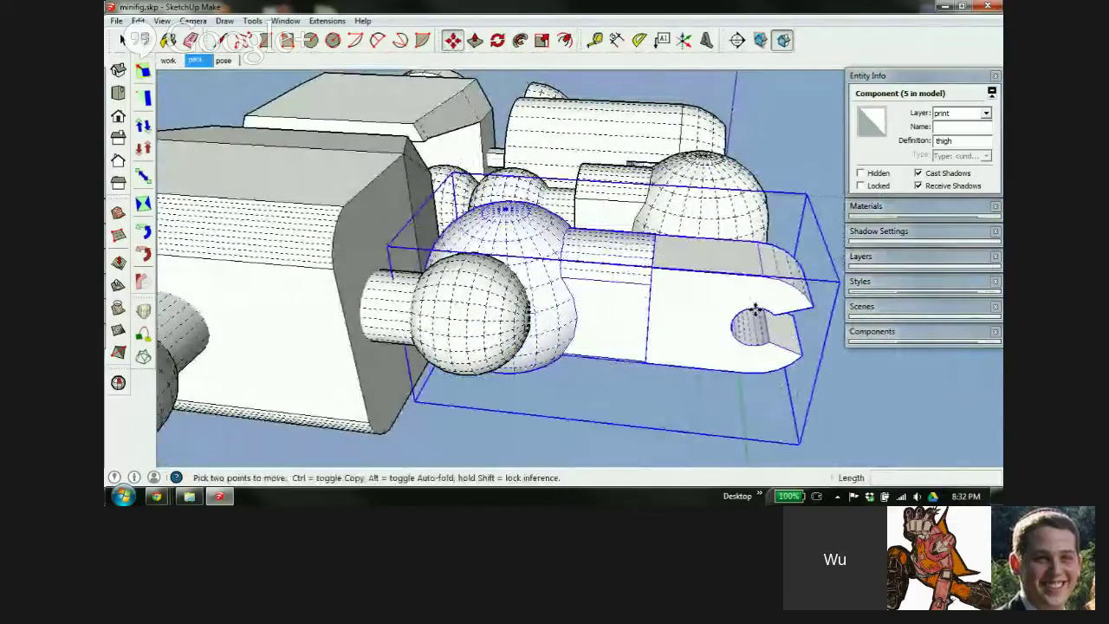
pyautogui.moveTo(605, 273); pyautogui.dragTo(560, 368, button='middle')
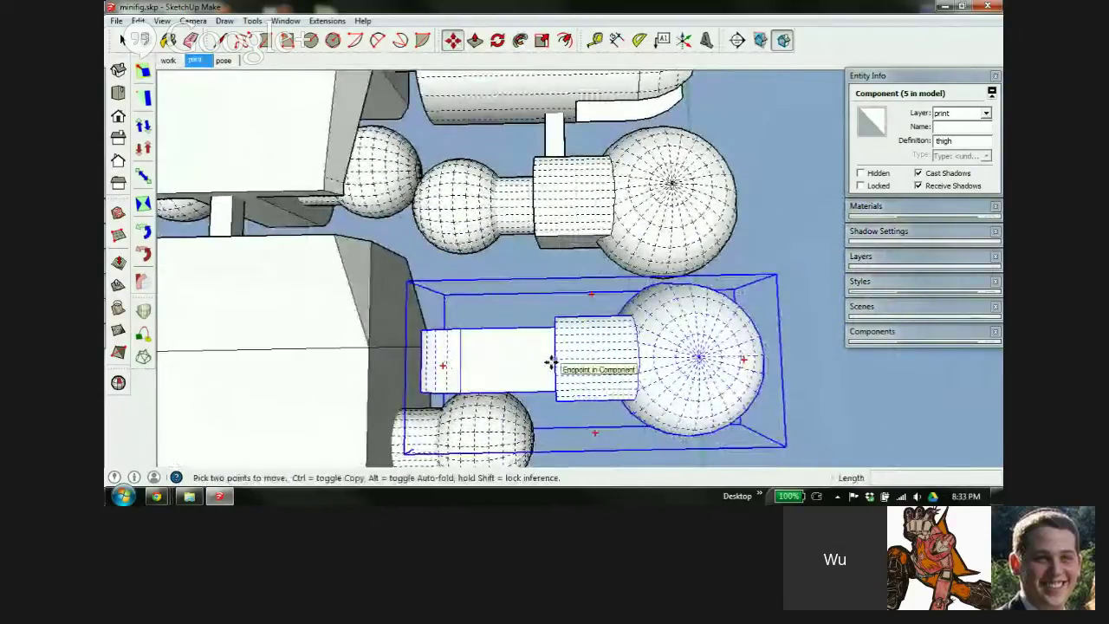
# Nudge the thigh slightly and check its spacing beside the body parts
pyautogui.click(551, 362)
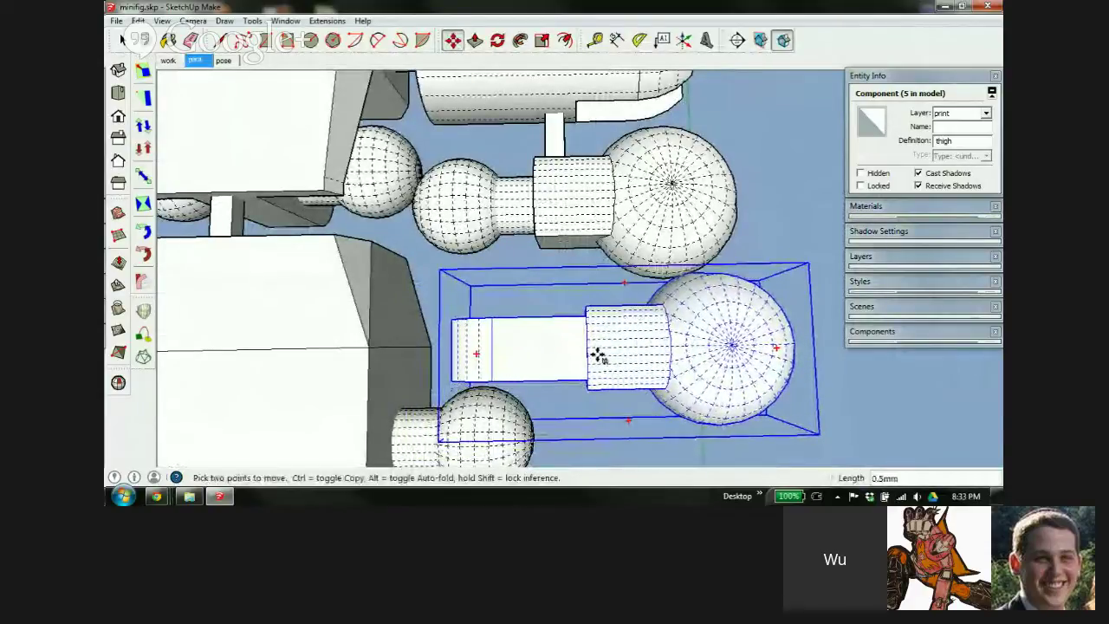
pyautogui.click(596, 361)
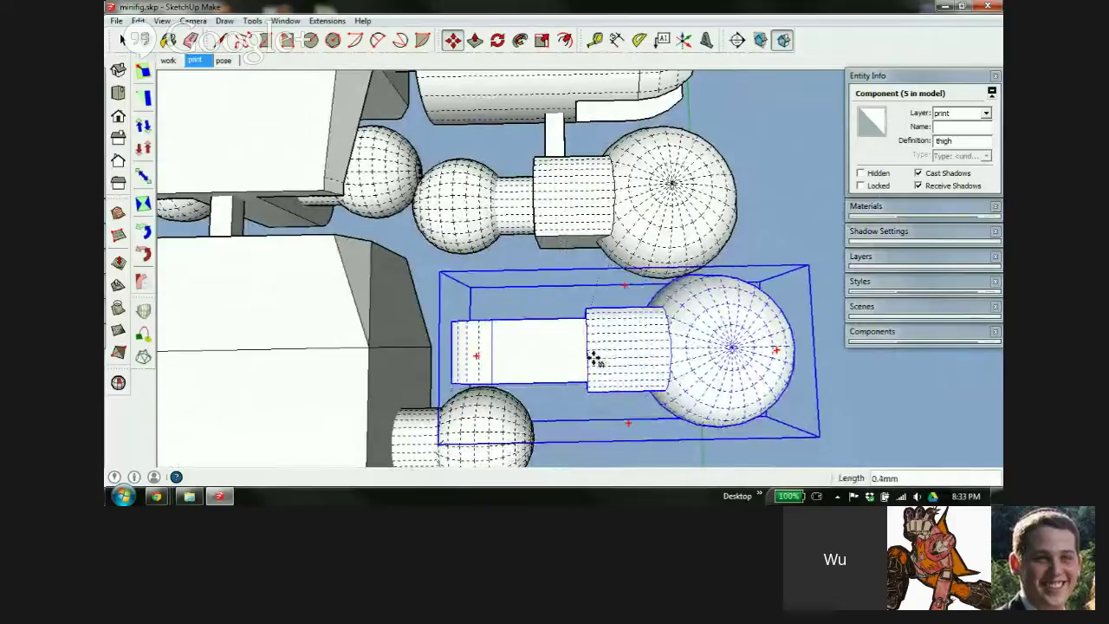
pyautogui.scroll(3, 529, 344)
pyautogui.moveTo(543, 343)
pyautogui.mouseDown(button='middle')
pyautogui.moveTo(639, 315)
pyautogui.moveTo(673, 235)
pyautogui.moveTo(834, 228)
pyautogui.moveTo(669, 368)
pyautogui.mouseUp(button='middle')
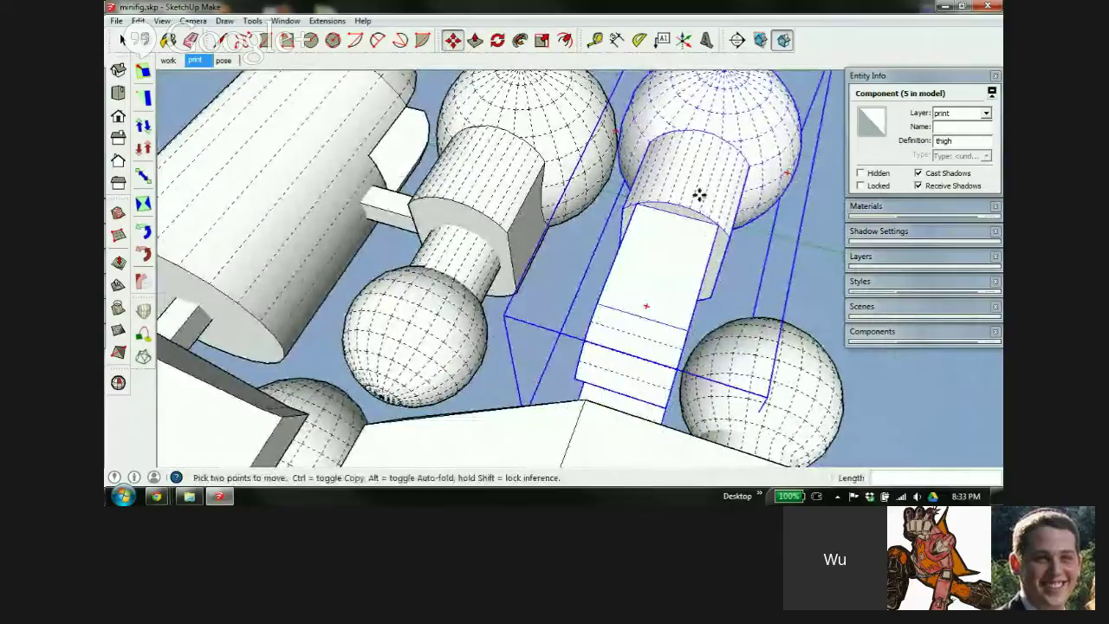
pyautogui.moveTo(709, 181); pyautogui.dragTo(425, 320, button='middle')
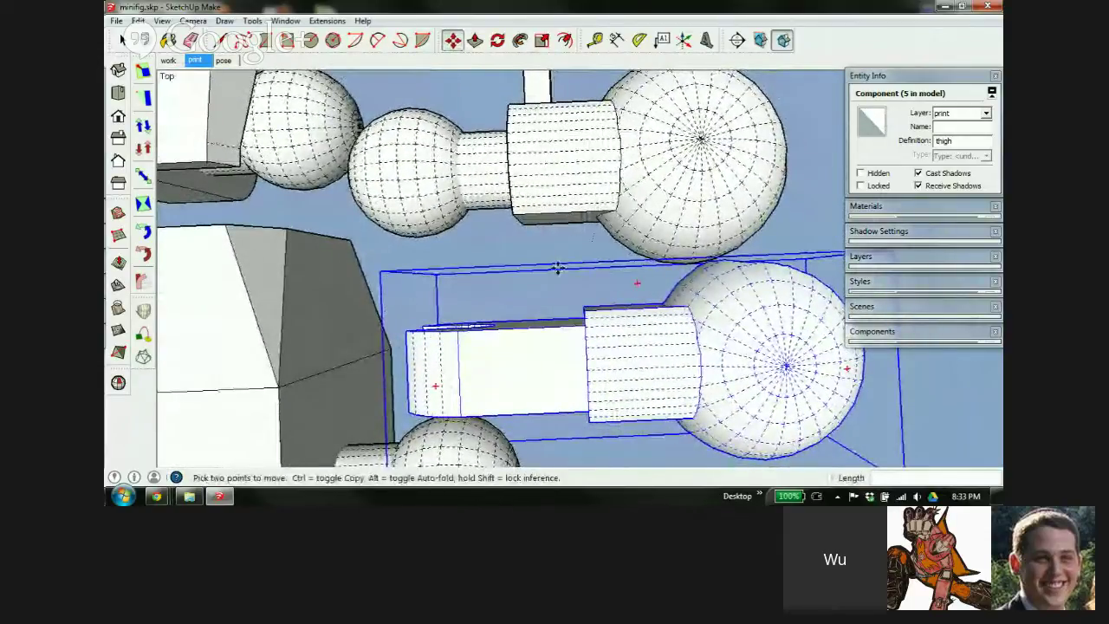
pyautogui.moveTo(634, 349); pyautogui.dragTo(586, 299, button='middle')
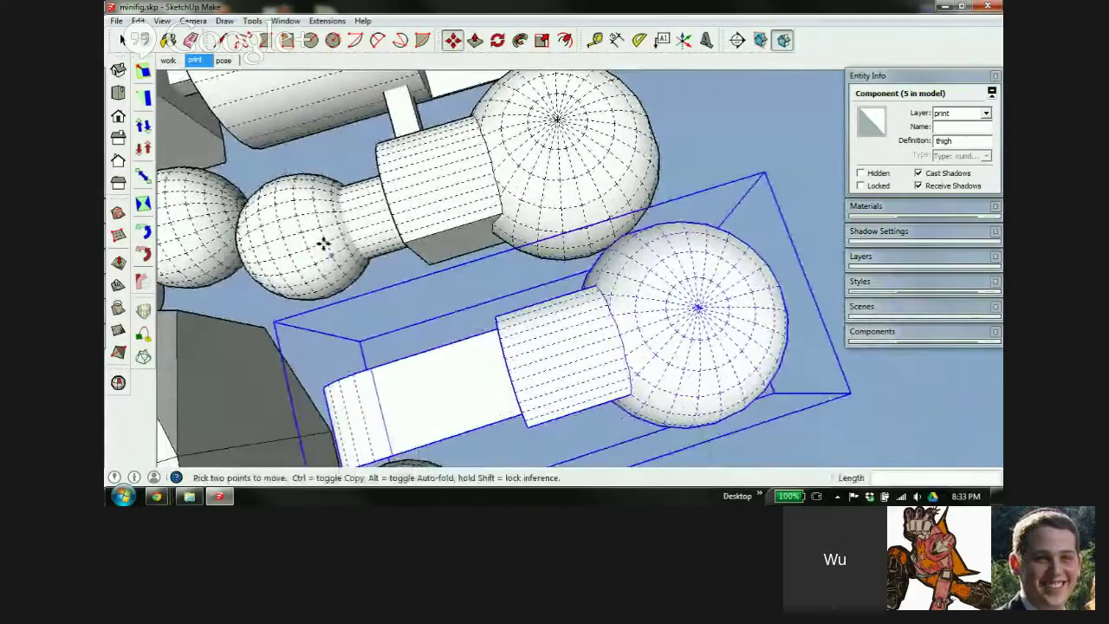
pyautogui.moveTo(324, 243); pyautogui.dragTo(700, 202, button='middle')
pyautogui.moveTo(533, 201); pyautogui.dragTo(233, 231, button='middle')
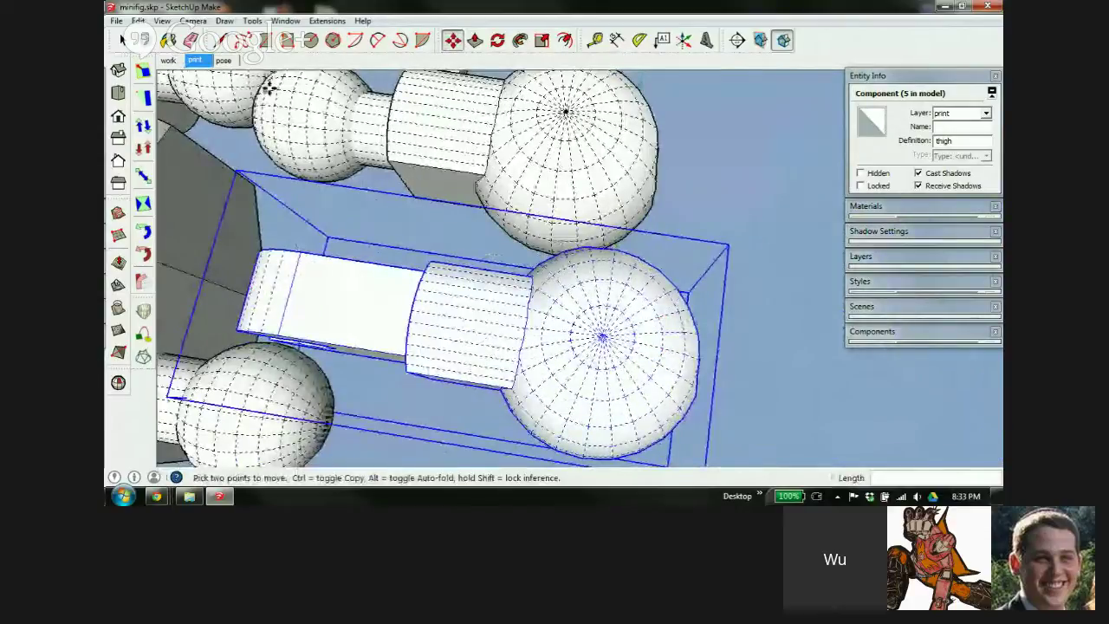
pyautogui.moveTo(411, 292)
pyautogui.mouseDown(button='middle')
pyautogui.moveTo(508, 310)
pyautogui.moveTo(483, 292)
pyautogui.moveTo(460, 217)
pyautogui.moveTo(329, 217)
pyautogui.moveTo(602, 257)
pyautogui.moveTo(597, 265)
pyautogui.moveTo(660, 260)
pyautogui.moveTo(633, 211)
pyautogui.moveTo(685, 230)
pyautogui.moveTo(708, 297)
pyautogui.moveTo(604, 302)
pyautogui.mouseUp(button='middle')
pyautogui.scroll(5, 602, 258)
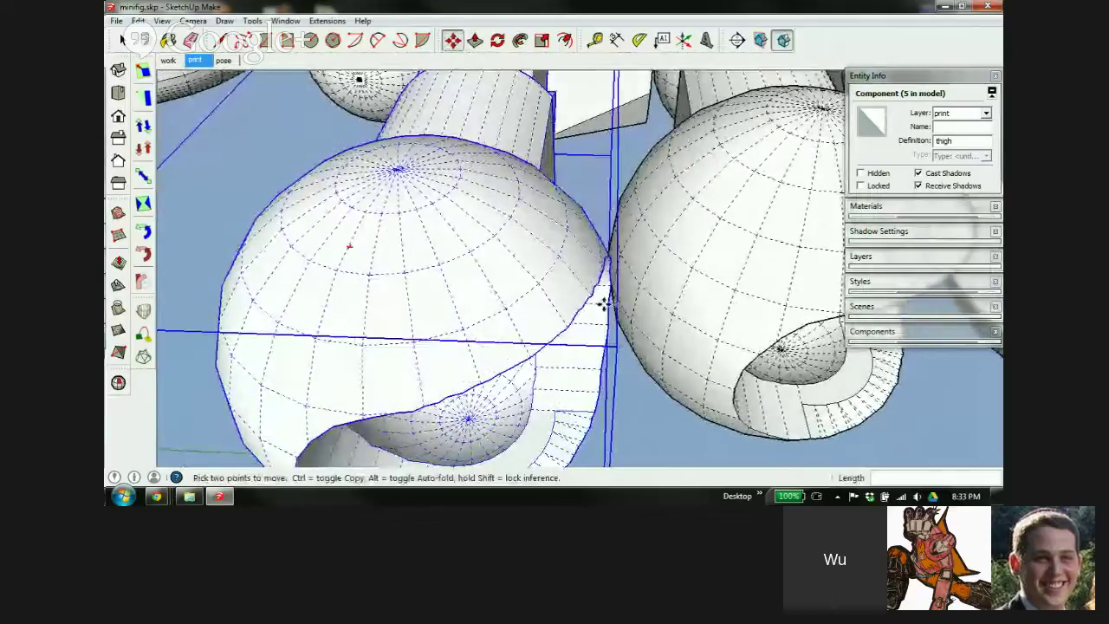
pyautogui.scroll(-5, 478, 273)
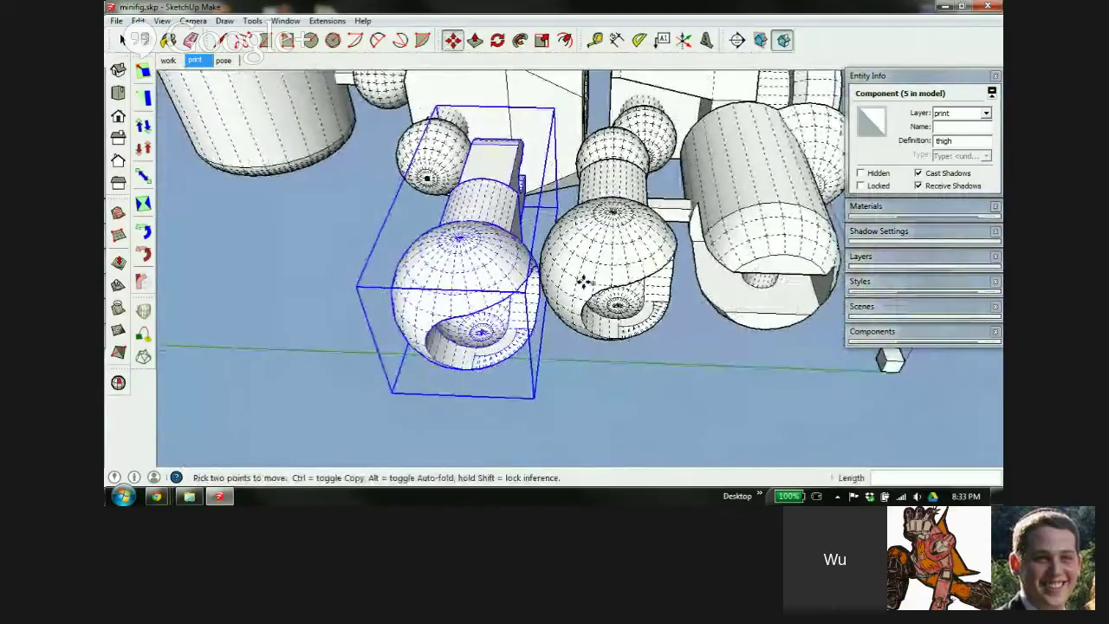
pyautogui.moveTo(586, 280); pyautogui.dragTo(639, 216, button='middle')
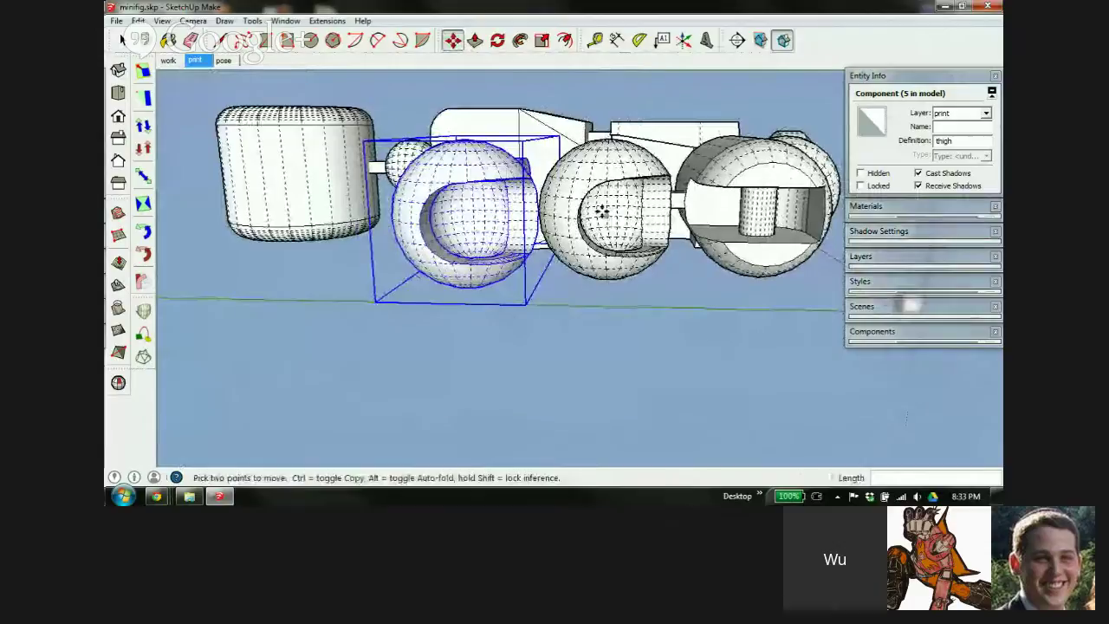
# Select the middle sphere part and view the upper arm from several angles
pyautogui.press('space')
pyautogui.click(601, 190)
pyautogui.press('m')
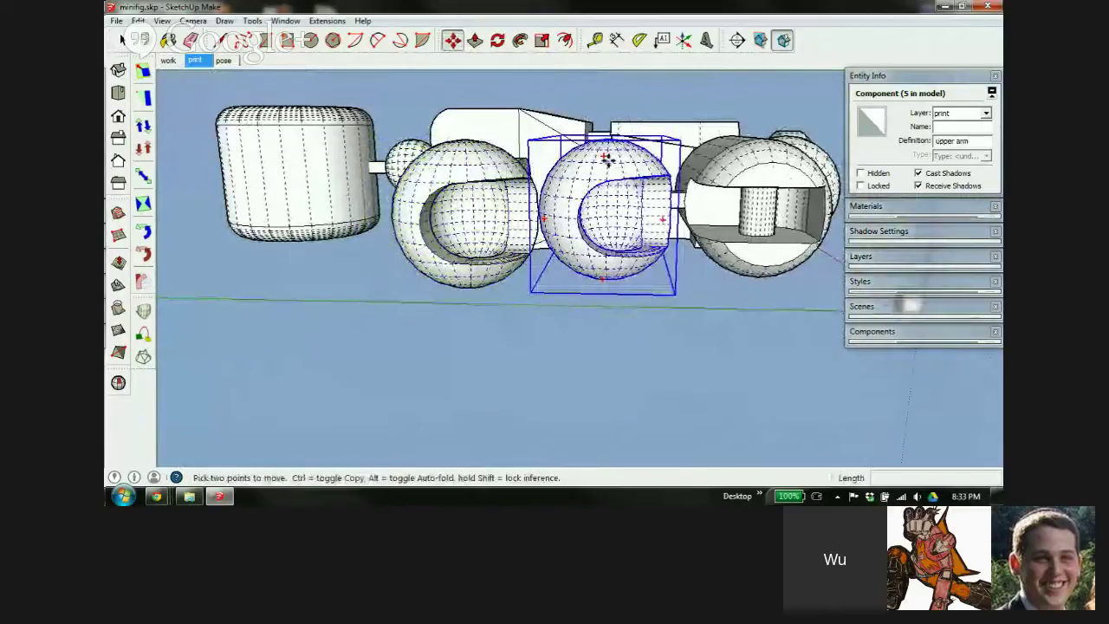
pyautogui.press('q')
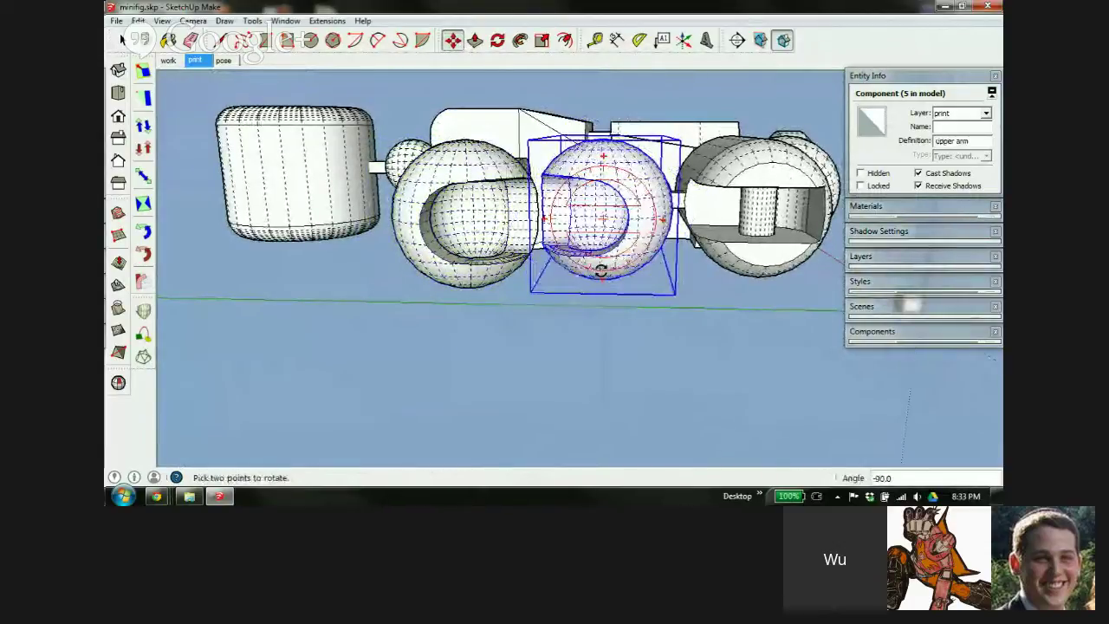
pyautogui.press('m')
pyautogui.moveTo(642, 183); pyautogui.dragTo(481, 301, button='middle')
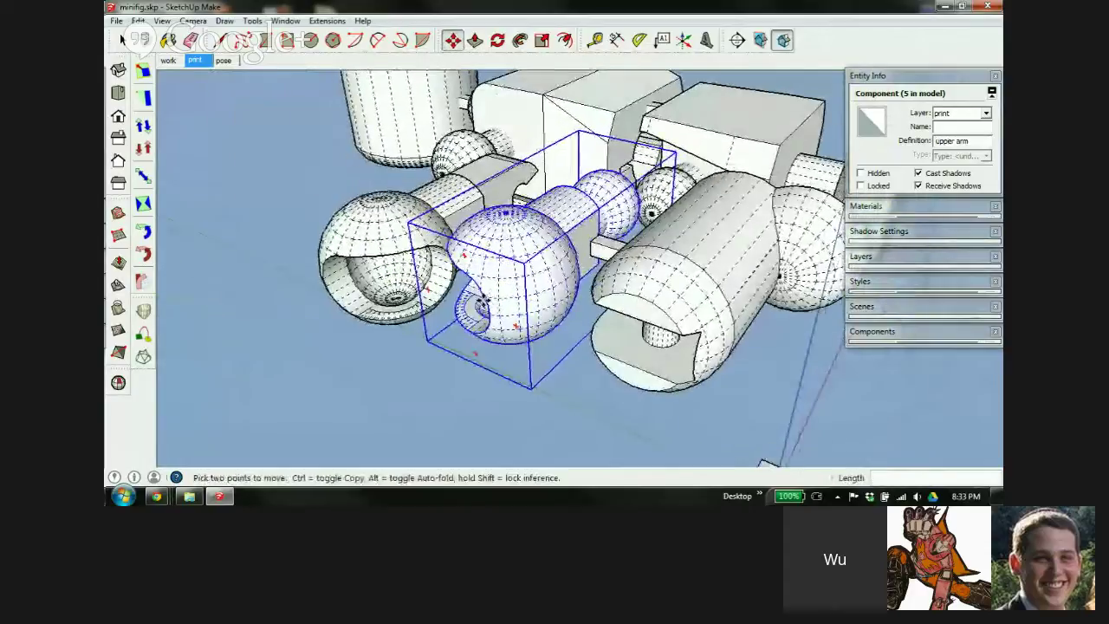
pyautogui.scroll(3, 572, 245)
pyautogui.moveTo(572, 223); pyautogui.dragTo(681, 321, button='middle')
pyautogui.scroll(-3, 543, 259)
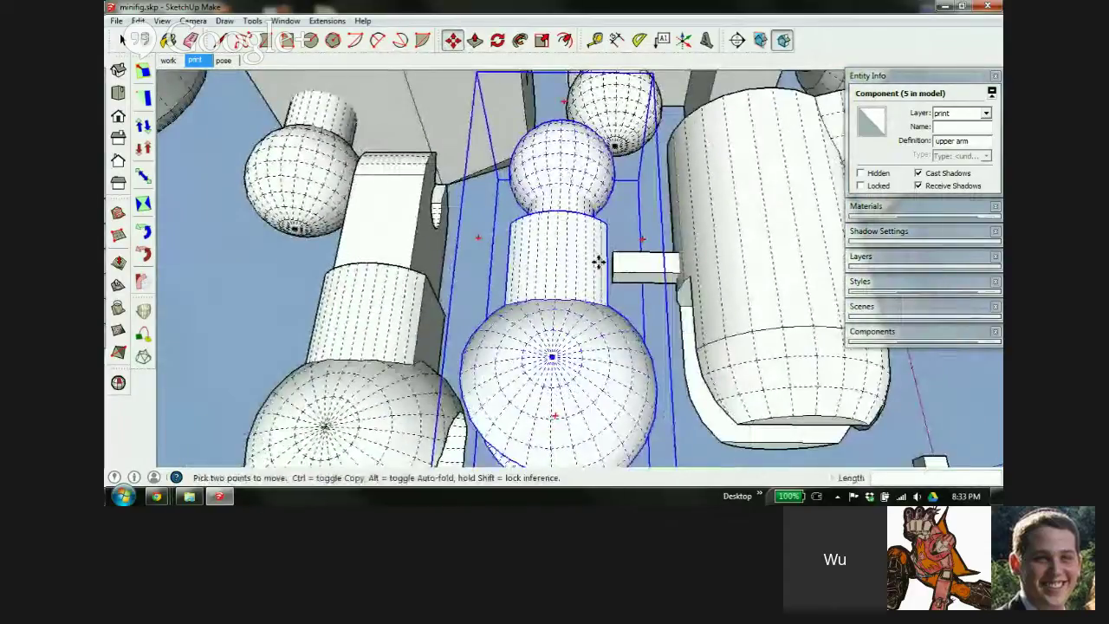
pyautogui.moveTo(560, 167); pyautogui.dragTo(641, 276, button='middle')
# Lengthen the small peg beside the arm, raising its volume from 3.1 to 3.5 mm³
pyautogui.click(643, 276)
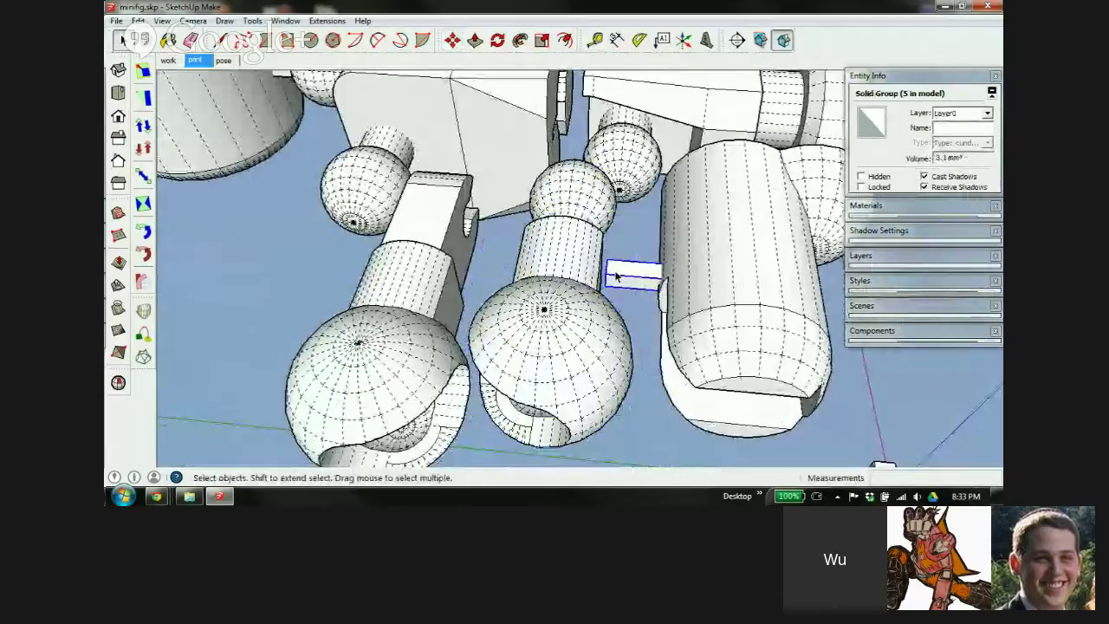
pyautogui.press('s')
pyautogui.scroll(5, 619, 279)
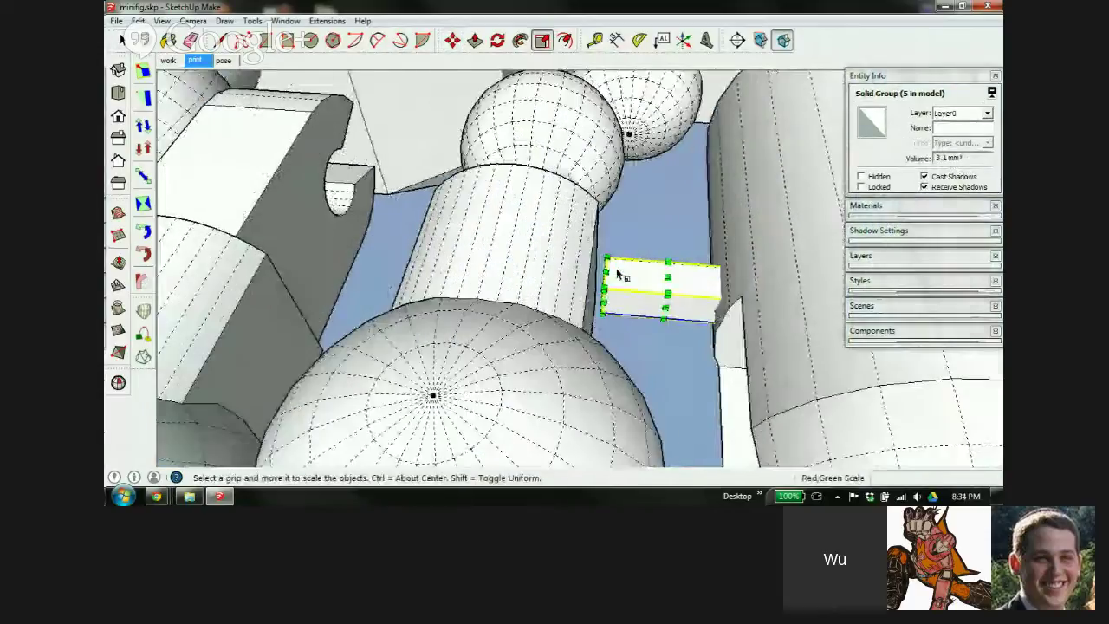
pyautogui.moveTo(619, 286); pyautogui.dragTo(668, 307, button='middle')
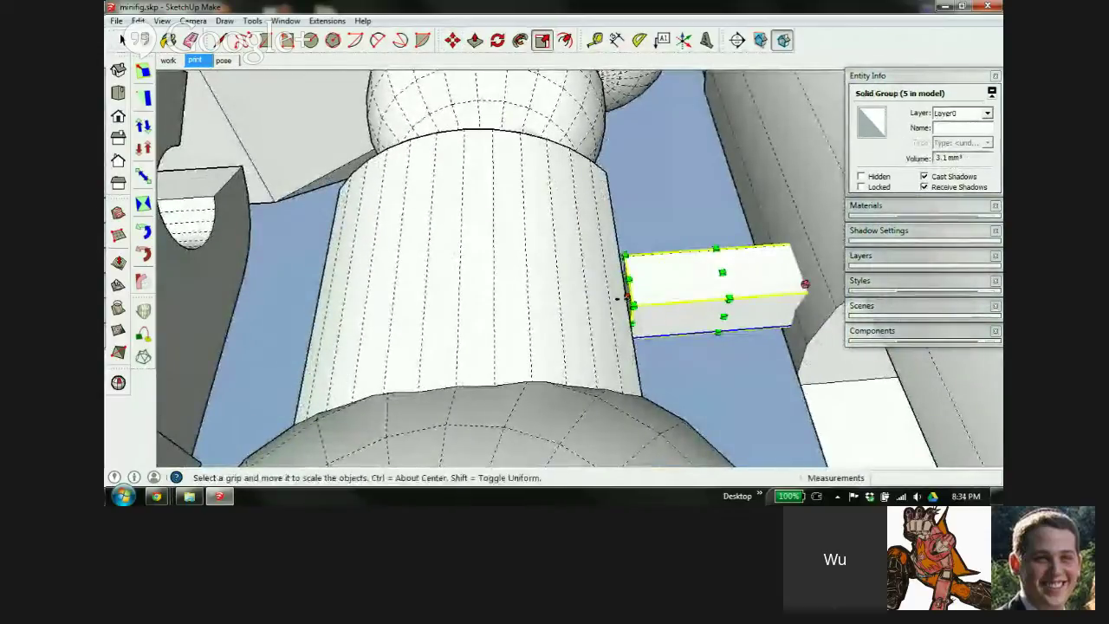
pyautogui.scroll(3, 625, 296)
pyautogui.scroll(2, 626, 297)
pyautogui.moveTo(624, 296)
pyautogui.mouseDown()
pyautogui.moveTo(580, 302)
pyautogui.moveTo(639, 292)
pyautogui.mouseUp()
pyautogui.scroll(-3, 581, 303)
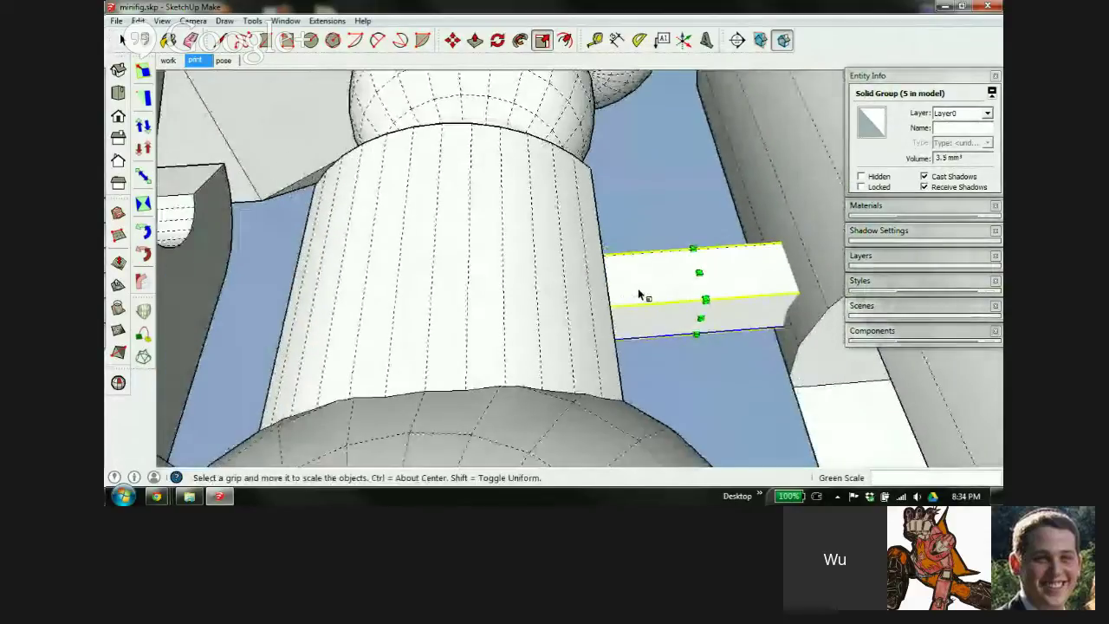
pyautogui.moveTo(639, 292); pyautogui.dragTo(689, 259, button='middle')
pyautogui.scroll(-6, 689, 256)
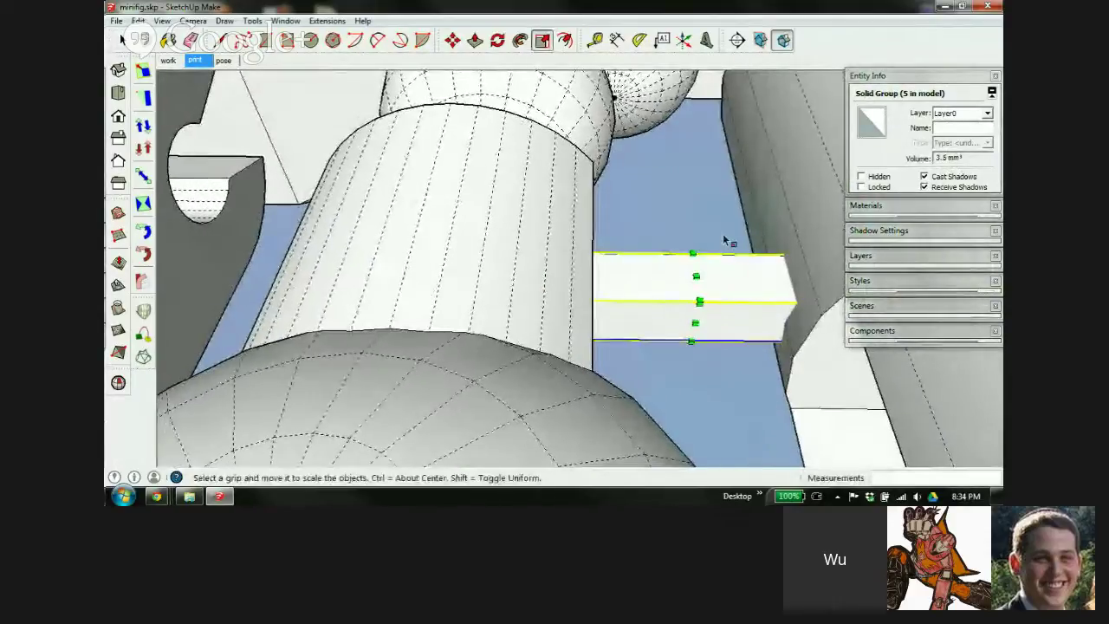
pyautogui.scroll(2, 689, 247)
pyautogui.press('space')
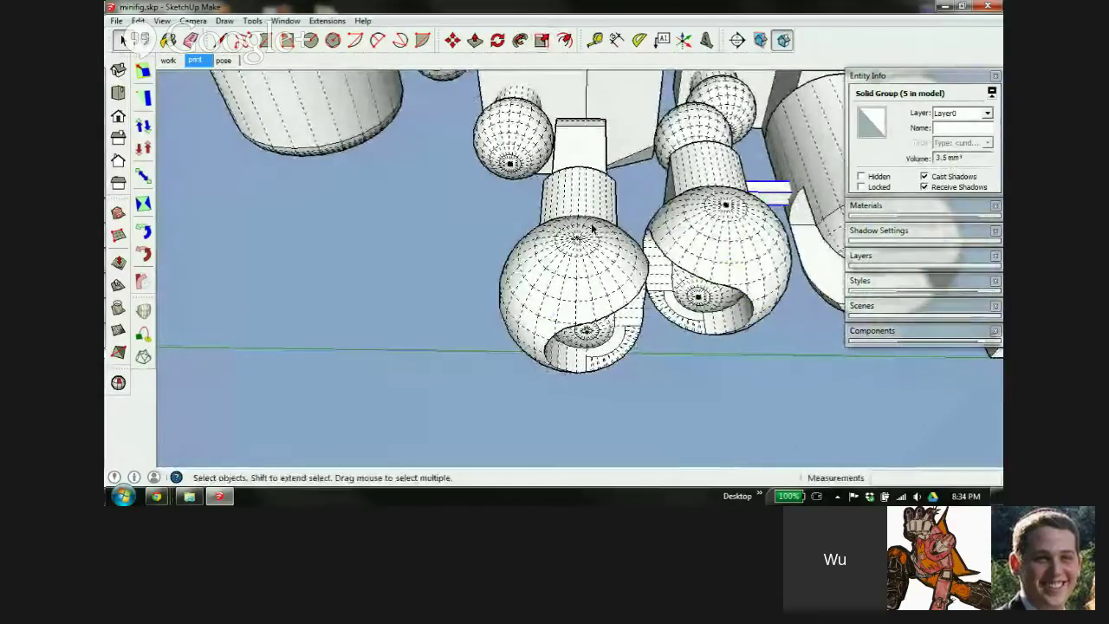
pyautogui.click(593, 229)
# Switch to Top view and pick up the thigh to reposition it
pyautogui.moveTo(664, 218); pyautogui.dragTo(663, 359, button='middle')
pyautogui.moveTo(629, 245); pyautogui.dragTo(682, 228, button='middle')
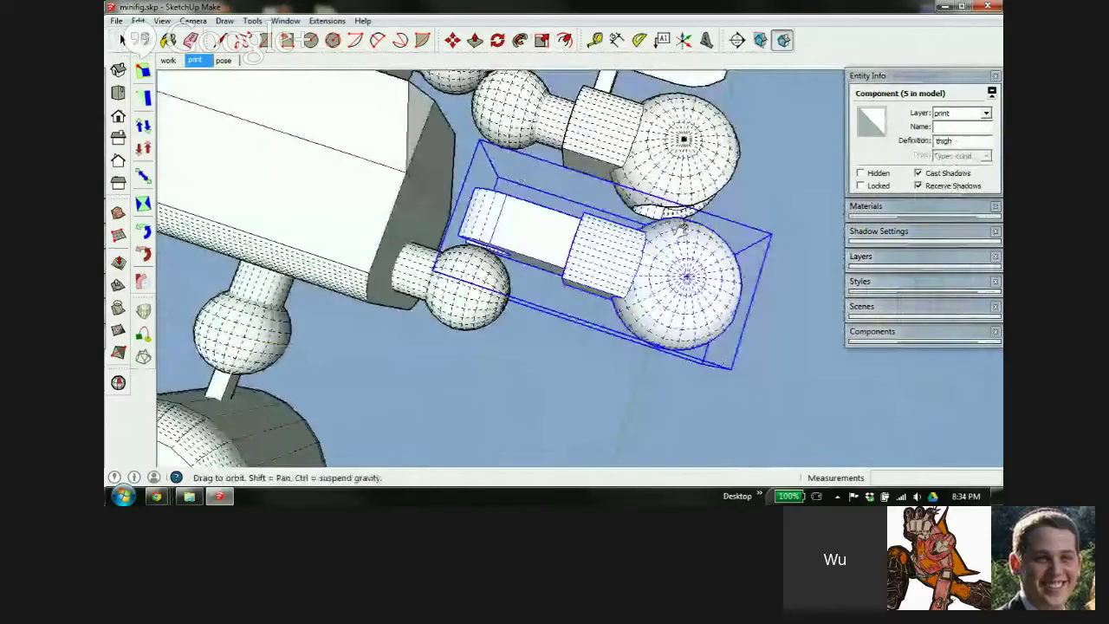
pyautogui.press('t')
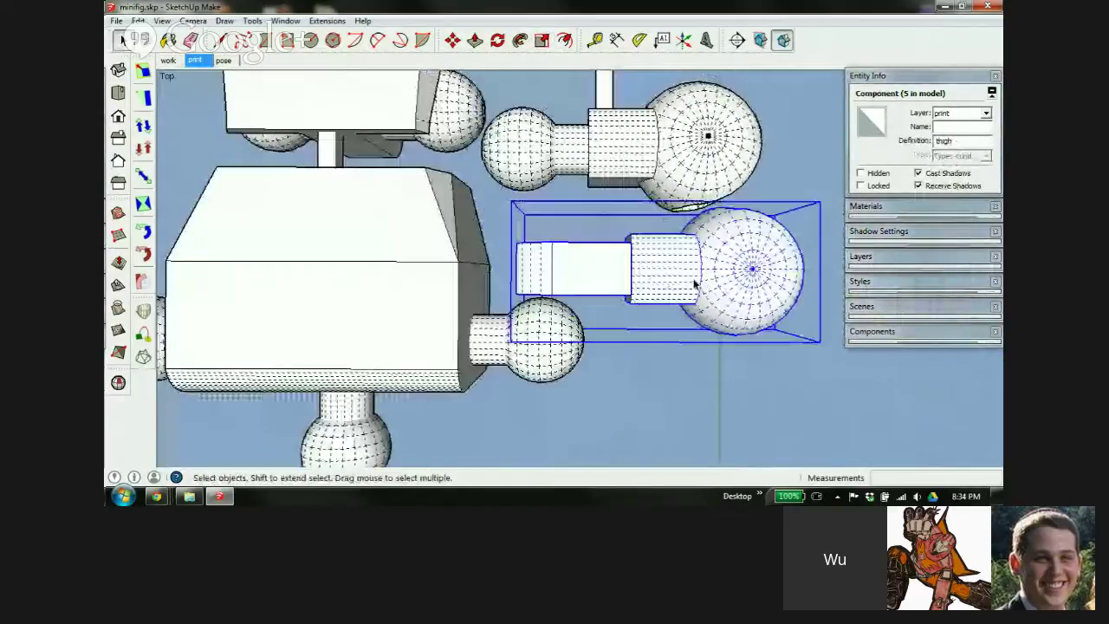
pyautogui.press('m')
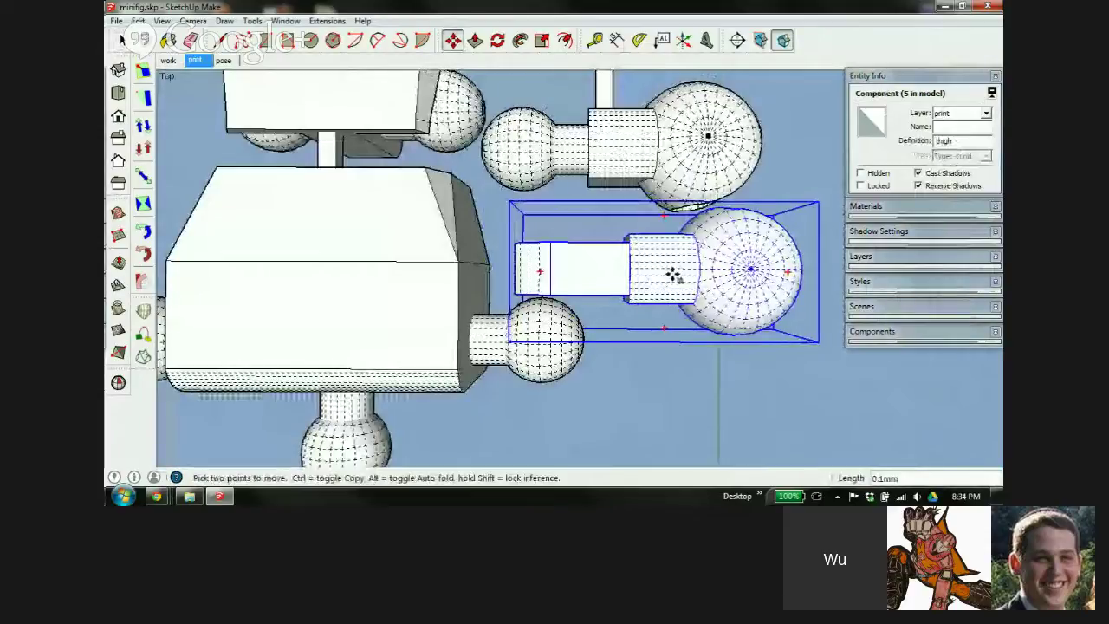
pyautogui.click(674, 274)
pyautogui.scroll(1, 697, 188)
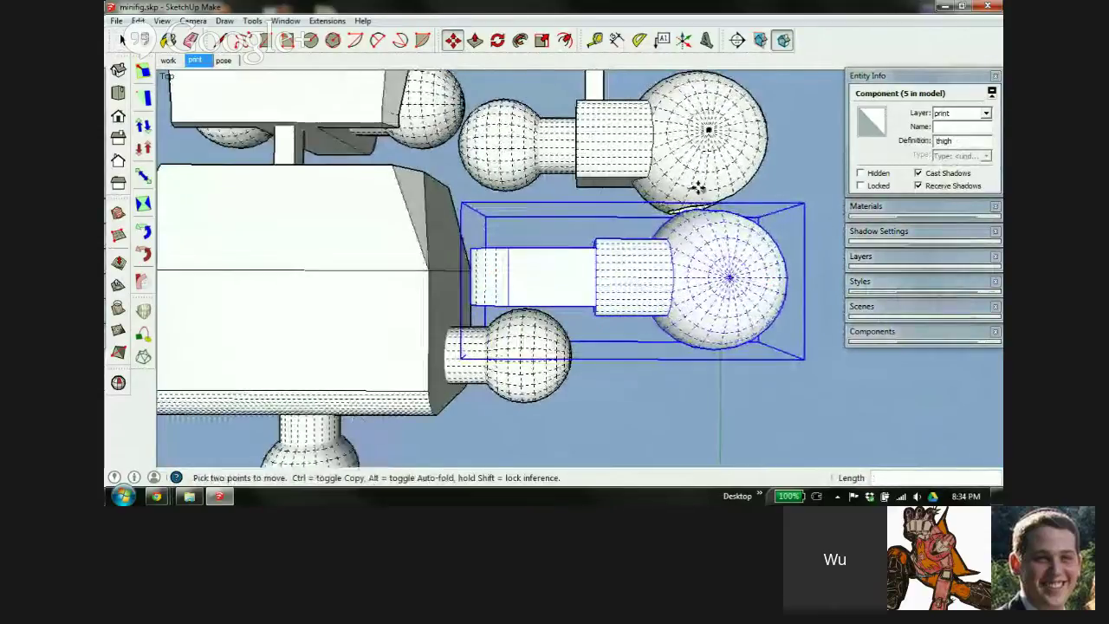
pyautogui.scroll(3, 698, 188)
pyautogui.moveTo(685, 265); pyautogui.dragTo(708, 130, button='middle')
pyautogui.scroll(-3, 547, 244)
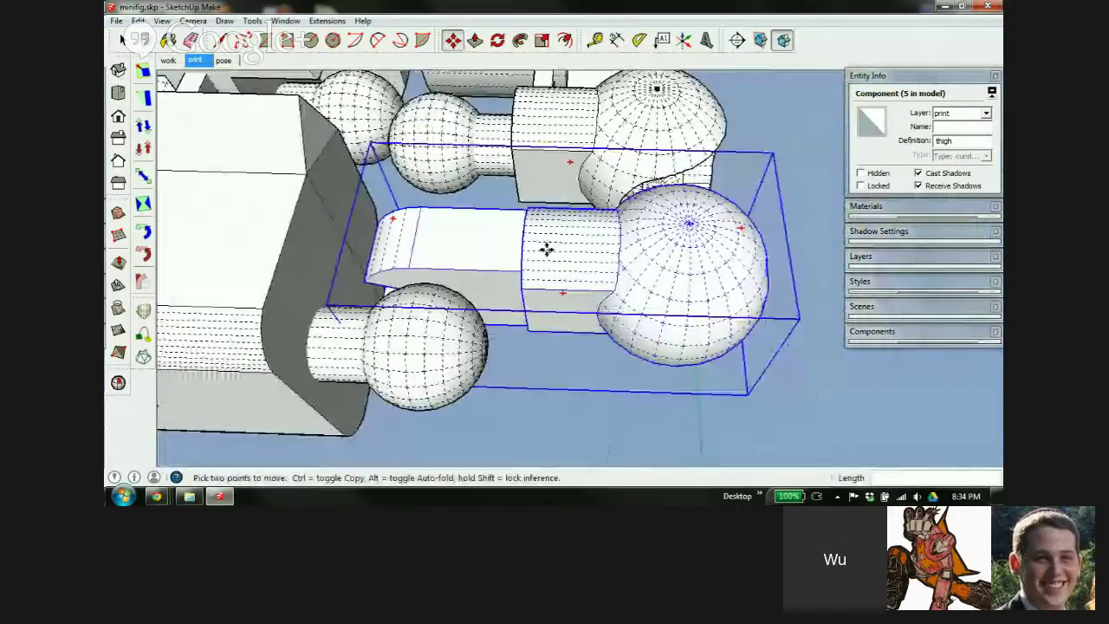
pyautogui.scroll(-2, 547, 250)
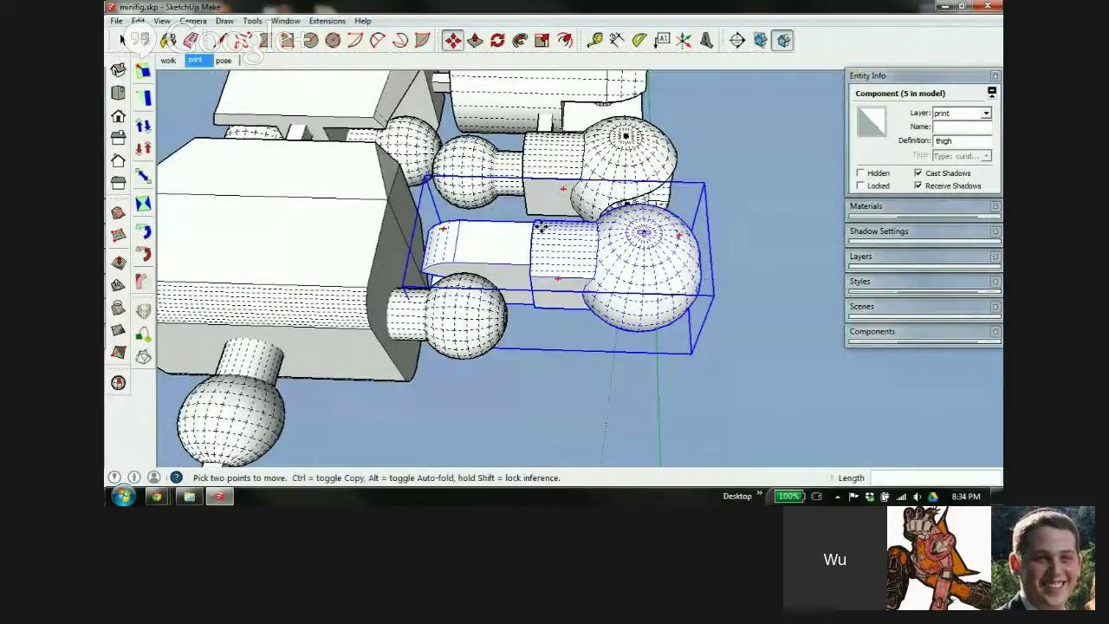
pyautogui.scroll(-1, 564, 248)
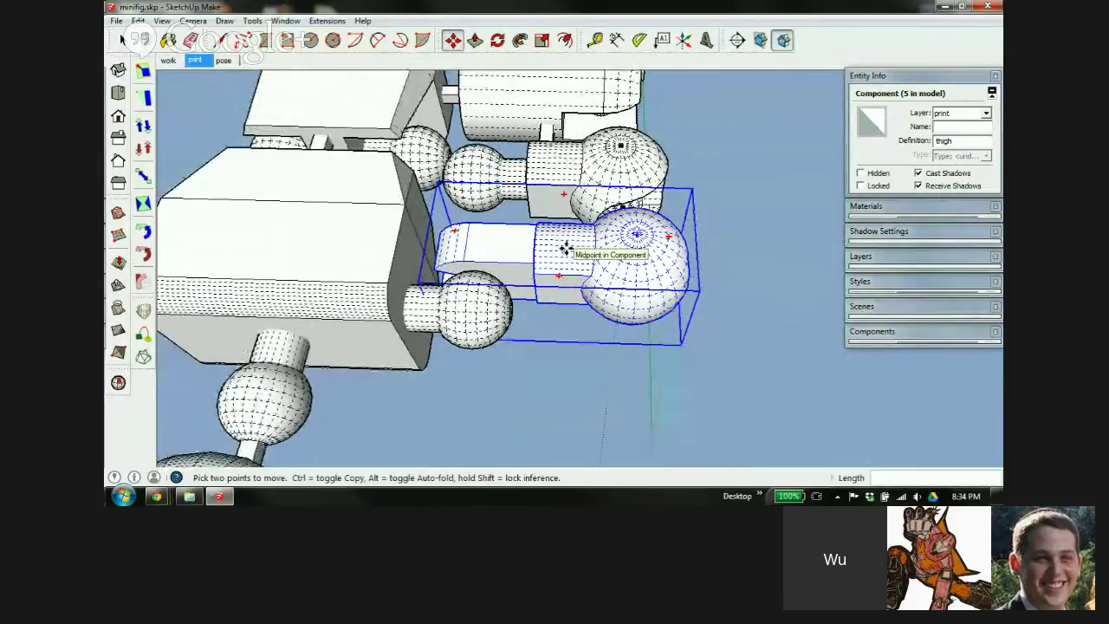
pyautogui.scroll(3, 538, 260)
pyautogui.moveTo(535, 251)
pyautogui.mouseDown(button='middle')
pyautogui.moveTo(629, 257)
pyautogui.moveTo(634, 378)
pyautogui.mouseUp(button='middle')
# Move the thigh 3.2 mm to the right beside the torso
pyautogui.press('m')
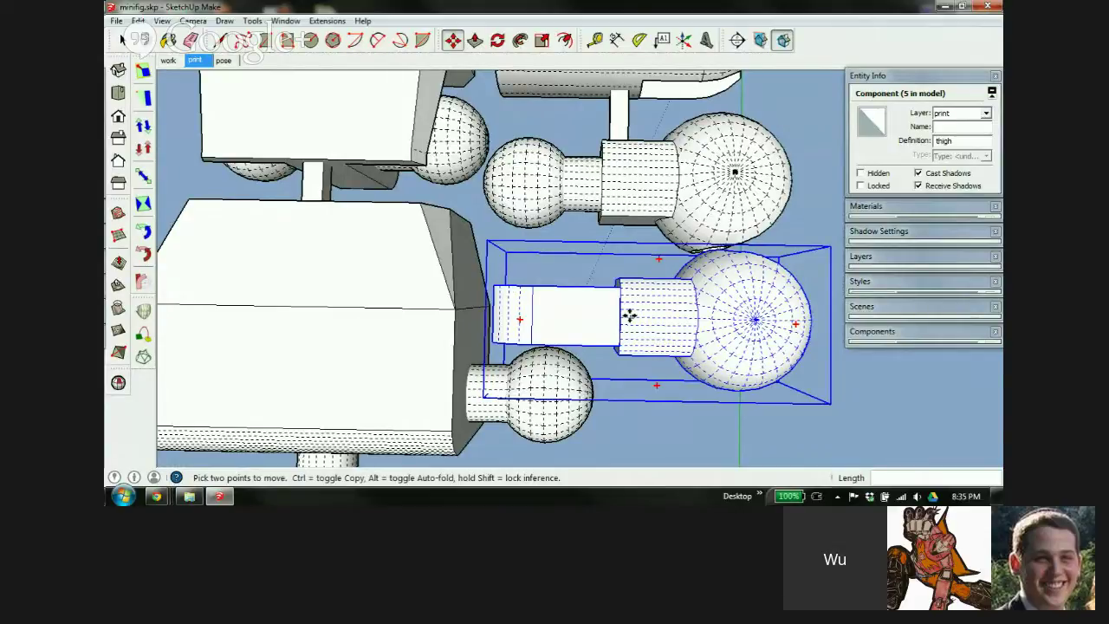
pyautogui.keyDown('shift'); pyautogui.moveTo(628, 316); pyautogui.dragTo(540, 303, button='middle'); pyautogui.keyUp('shift')
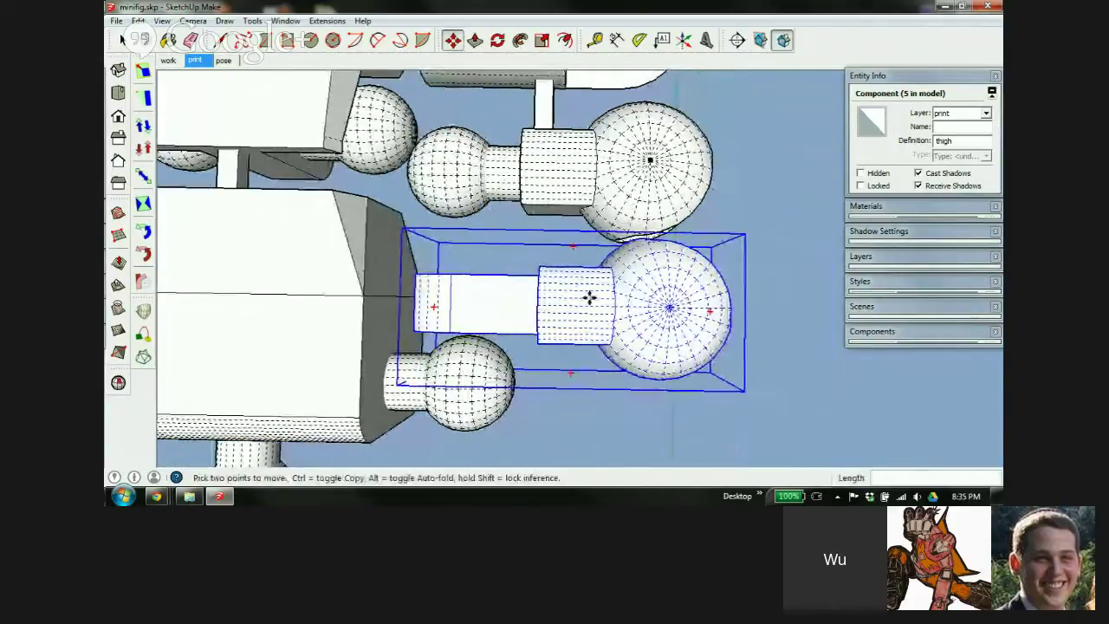
pyautogui.click(546, 318)
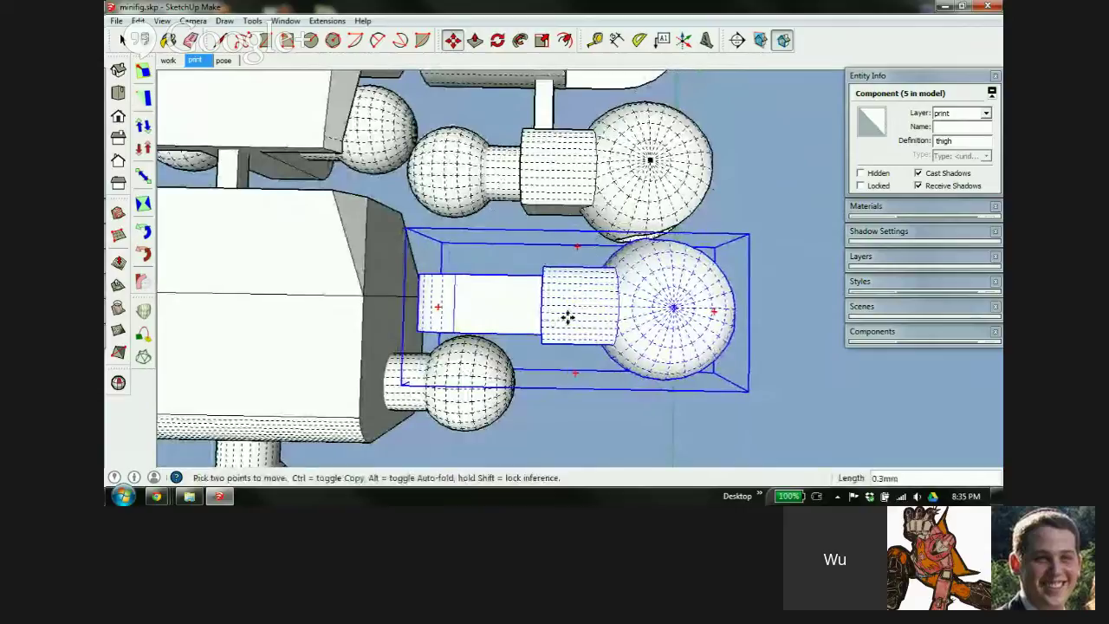
pyautogui.click(611, 315)
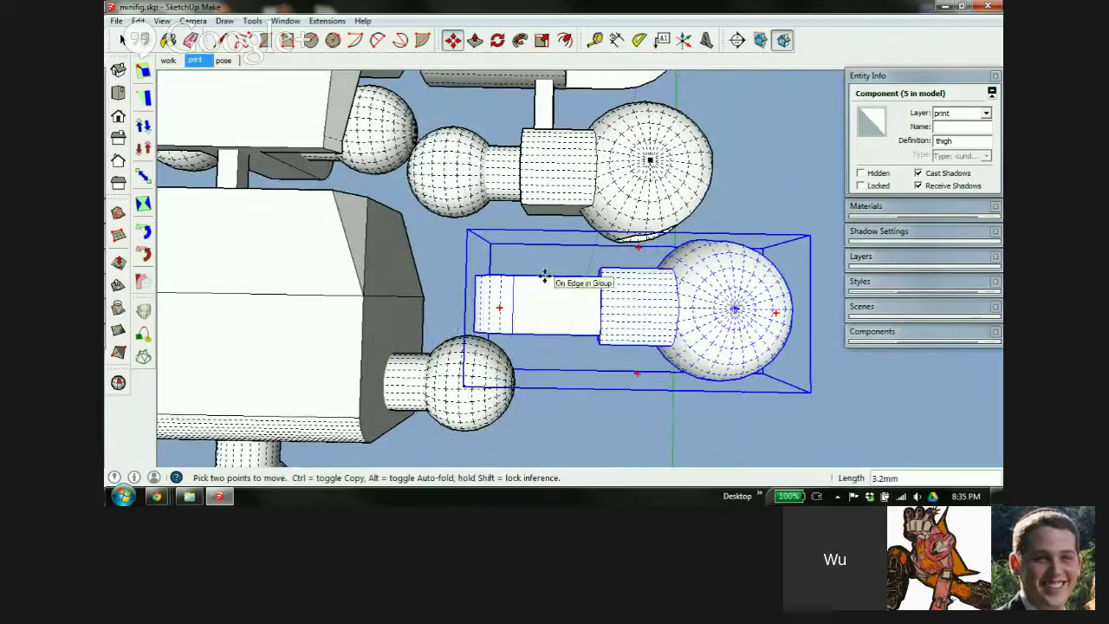
pyautogui.scroll(4, 549, 294)
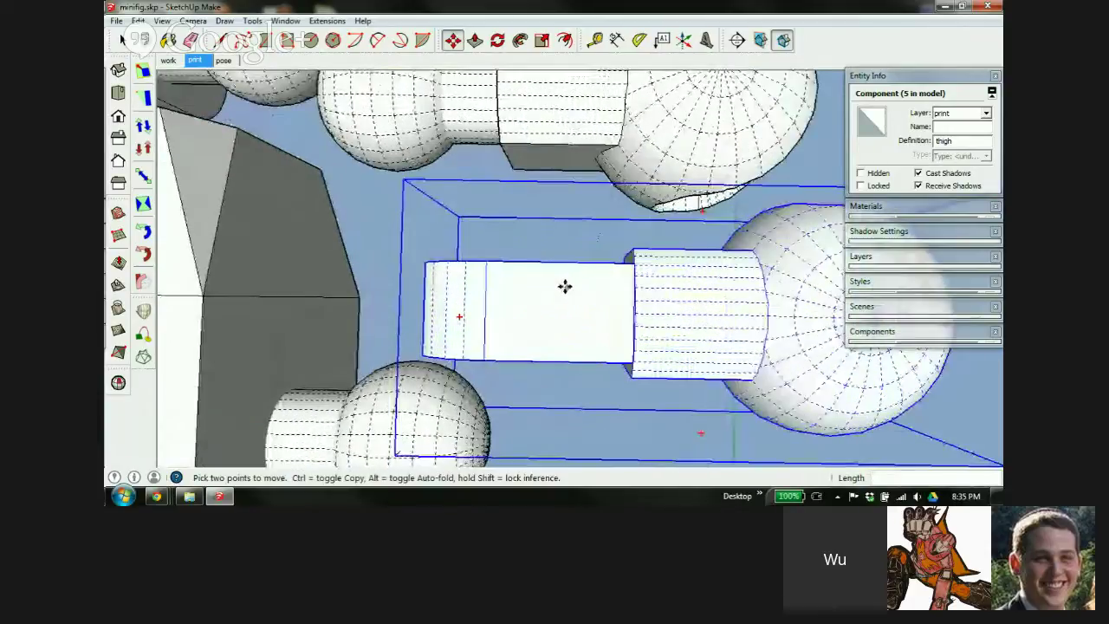
pyautogui.moveTo(564, 287); pyautogui.dragTo(581, 310, button='middle')
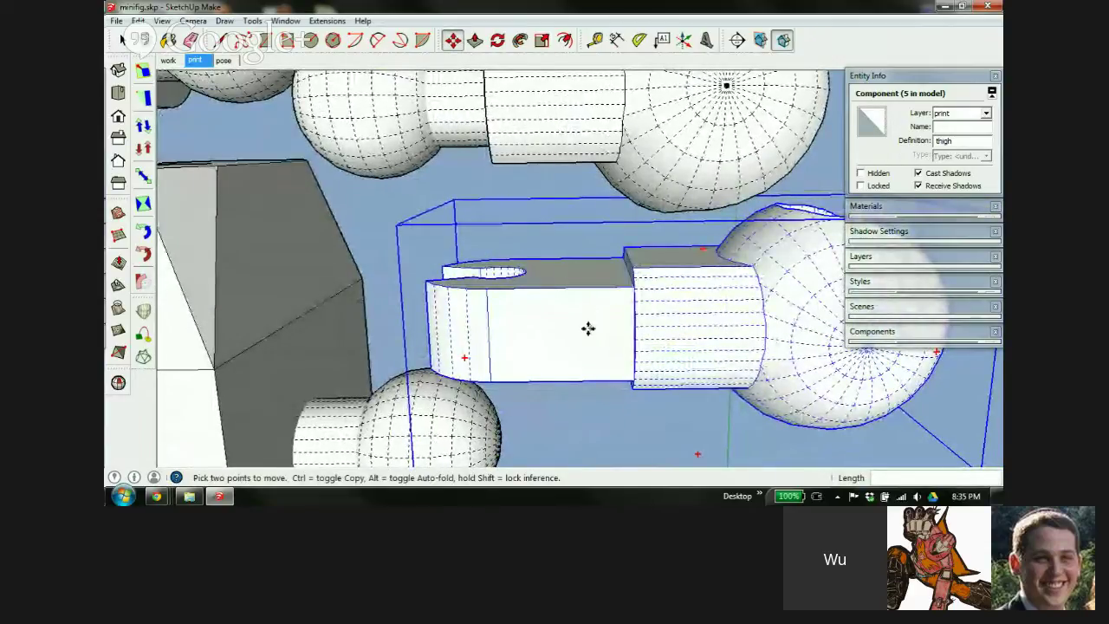
pyautogui.moveTo(649, 350); pyautogui.dragTo(328, 288, button='middle')
# Nudge the thigh another 0.3 mm to tighten it against the leg parts
pyautogui.press('m')
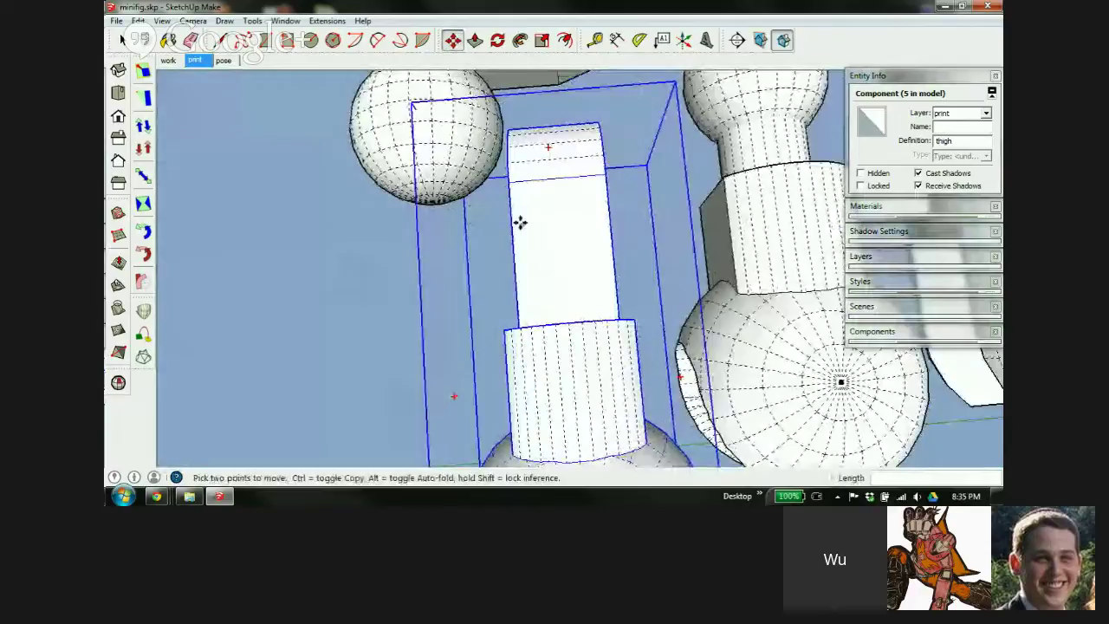
pyautogui.click(553, 270)
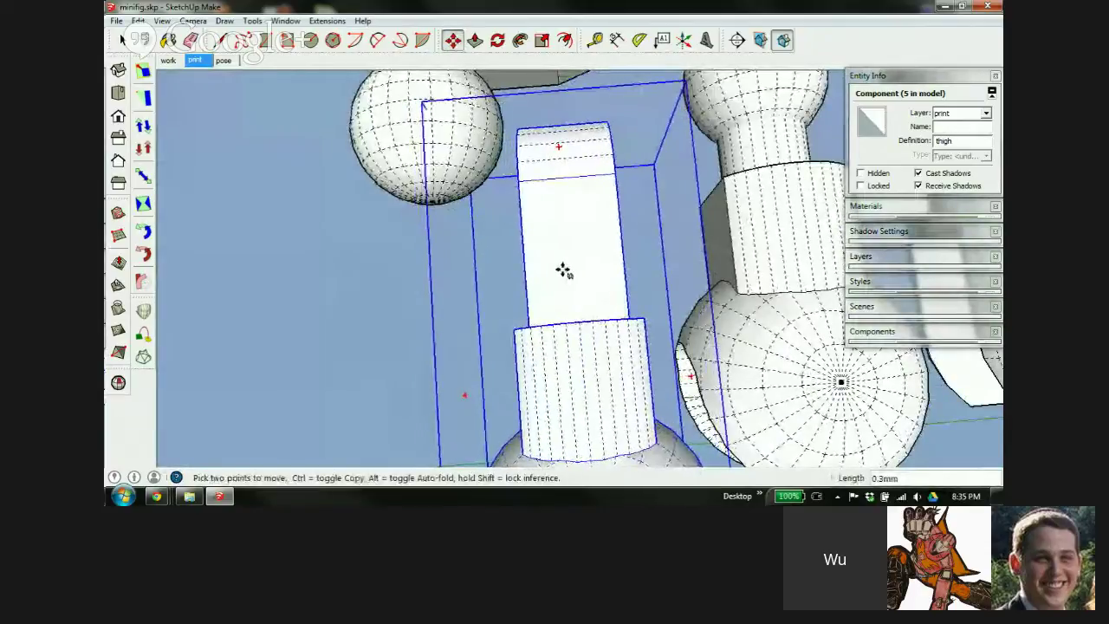
pyautogui.click(564, 270)
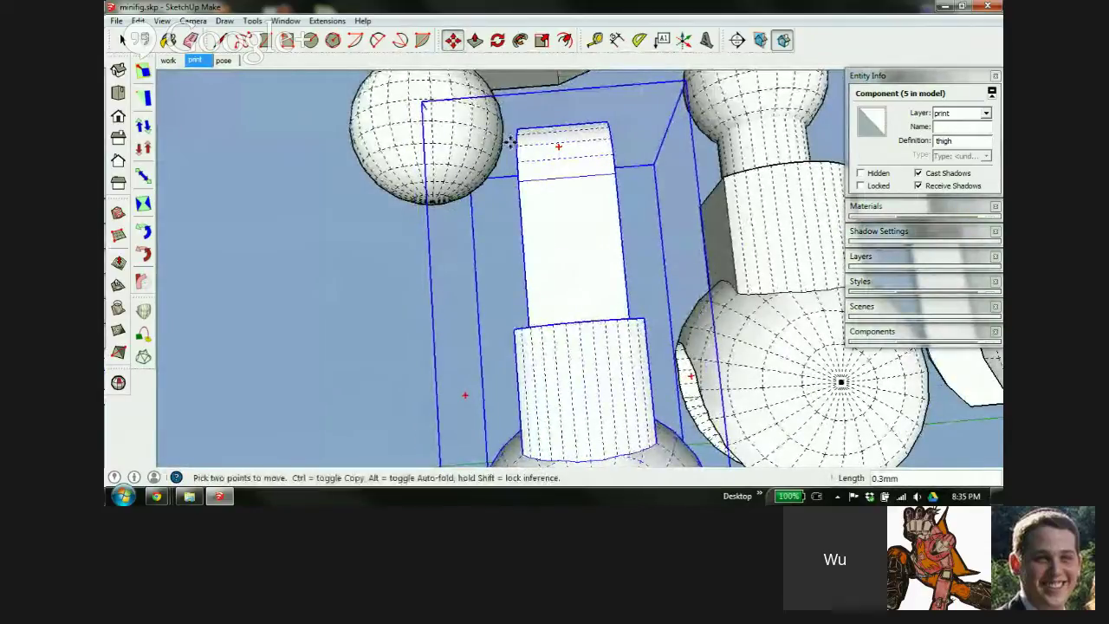
pyautogui.moveTo(572, 272); pyautogui.dragTo(569, 124, button='middle')
pyautogui.scroll(-6, 568, 124)
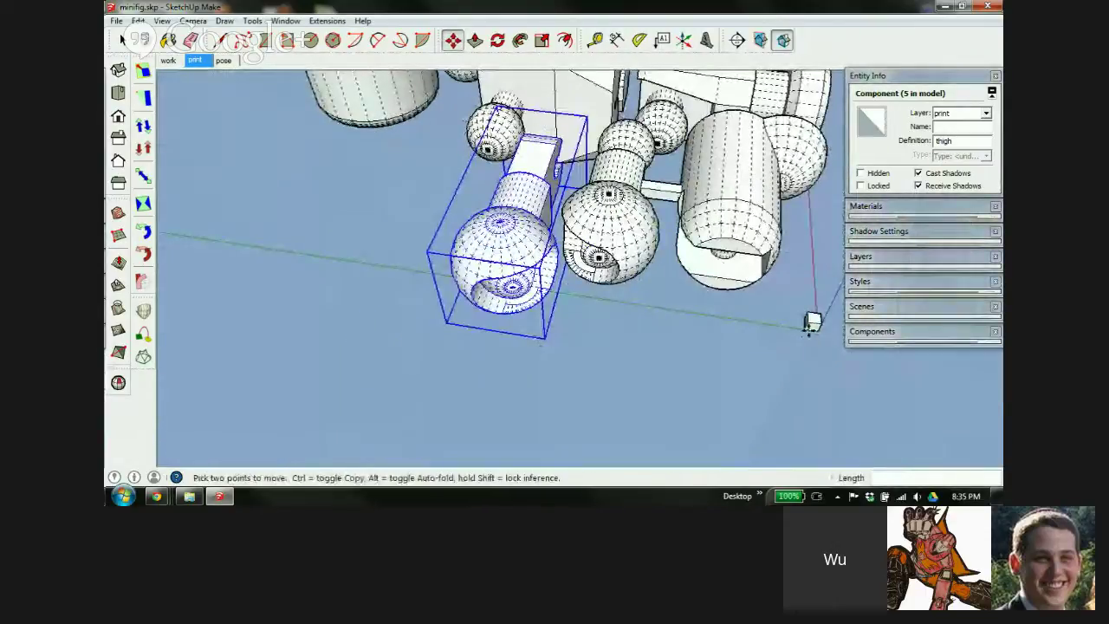
pyautogui.press('space')
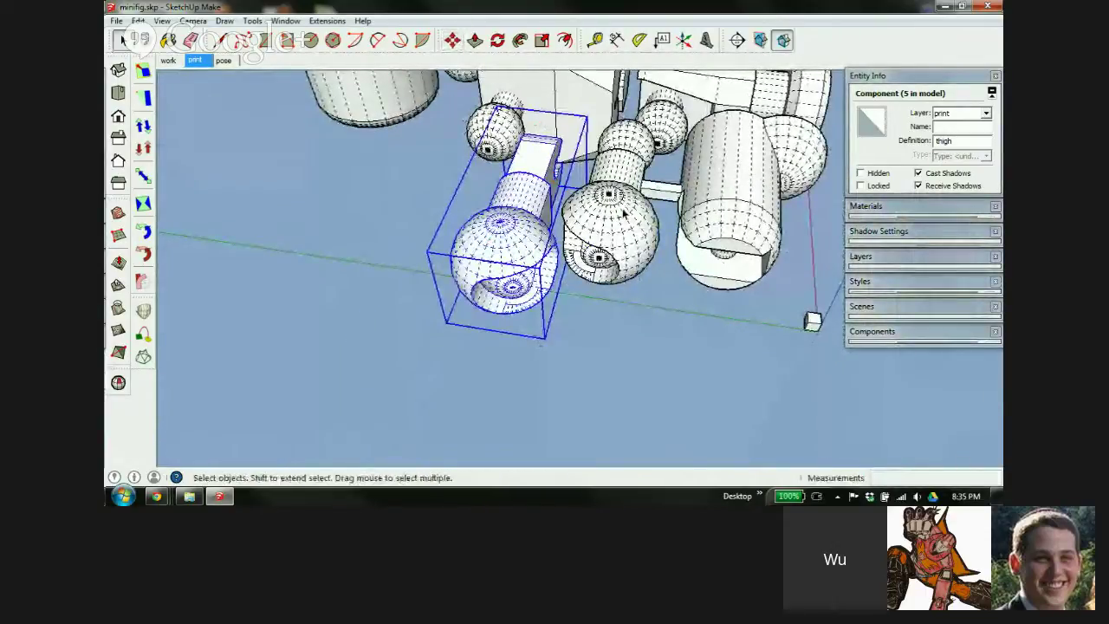
pyautogui.click(660, 193)
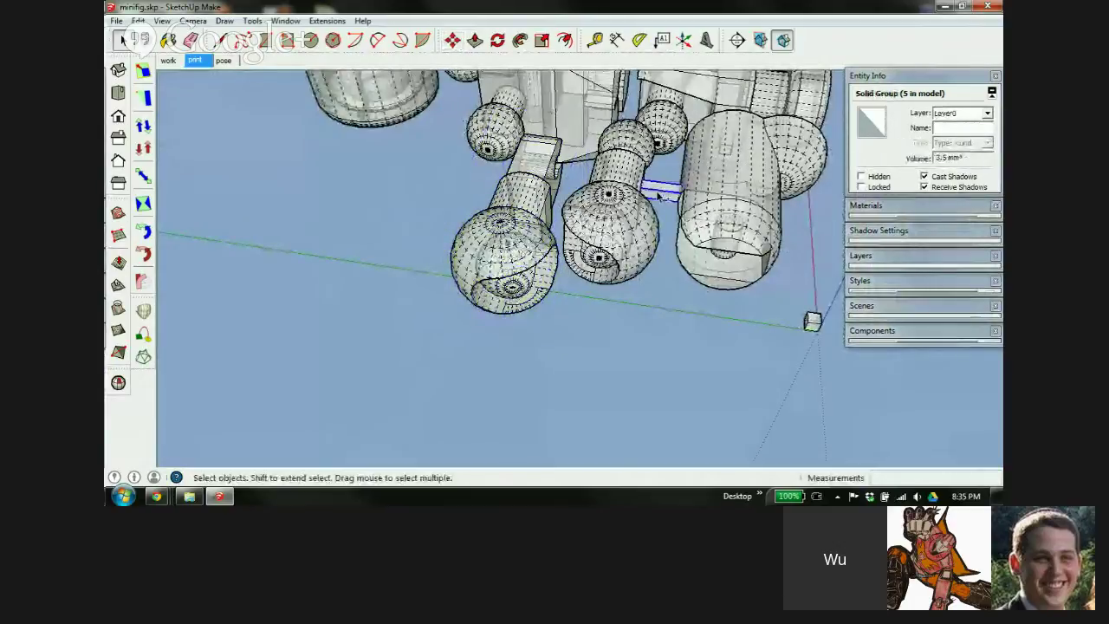
pyautogui.scroll(5, 659, 195)
pyautogui.scroll(3, 641, 221)
pyautogui.moveTo(638, 227); pyautogui.dragTo(735, 253, button='middle')
pyautogui.press('s')
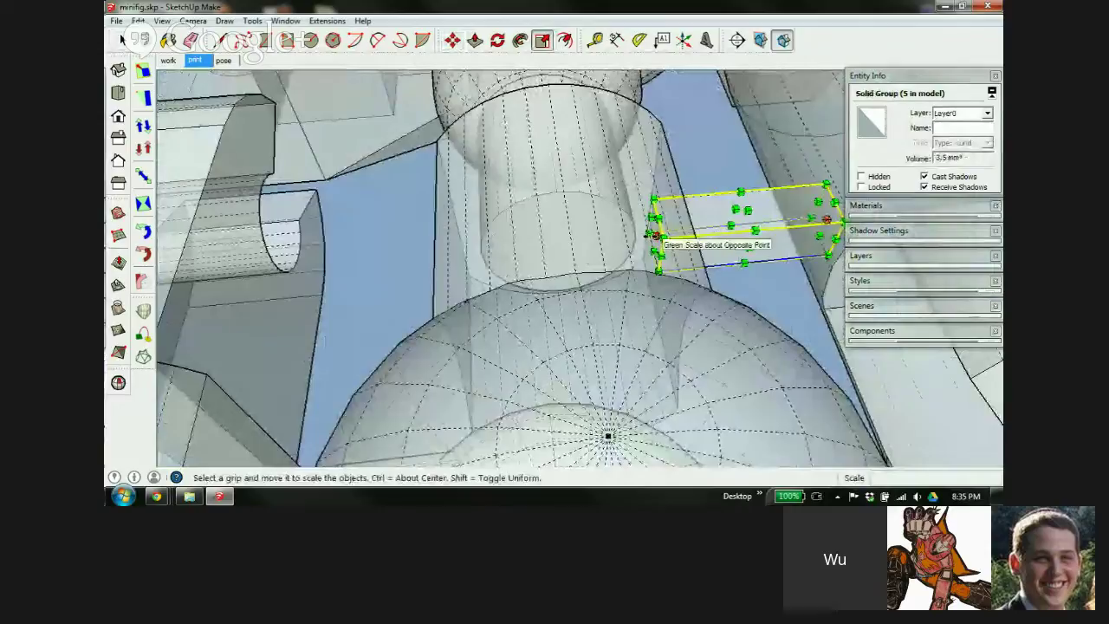
pyautogui.moveTo(657, 233); pyautogui.dragTo(244, 325)
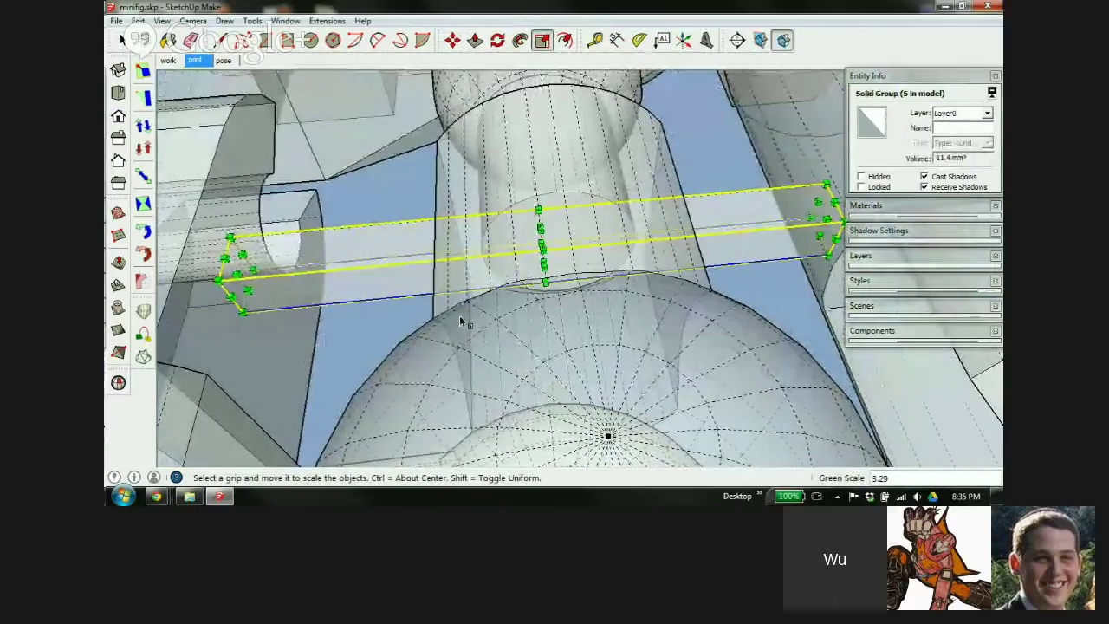
pyautogui.moveTo(460, 322); pyautogui.dragTo(884, 206, button='middle')
pyautogui.moveTo(801, 290); pyautogui.dragTo(663, 321)
pyautogui.press('s')
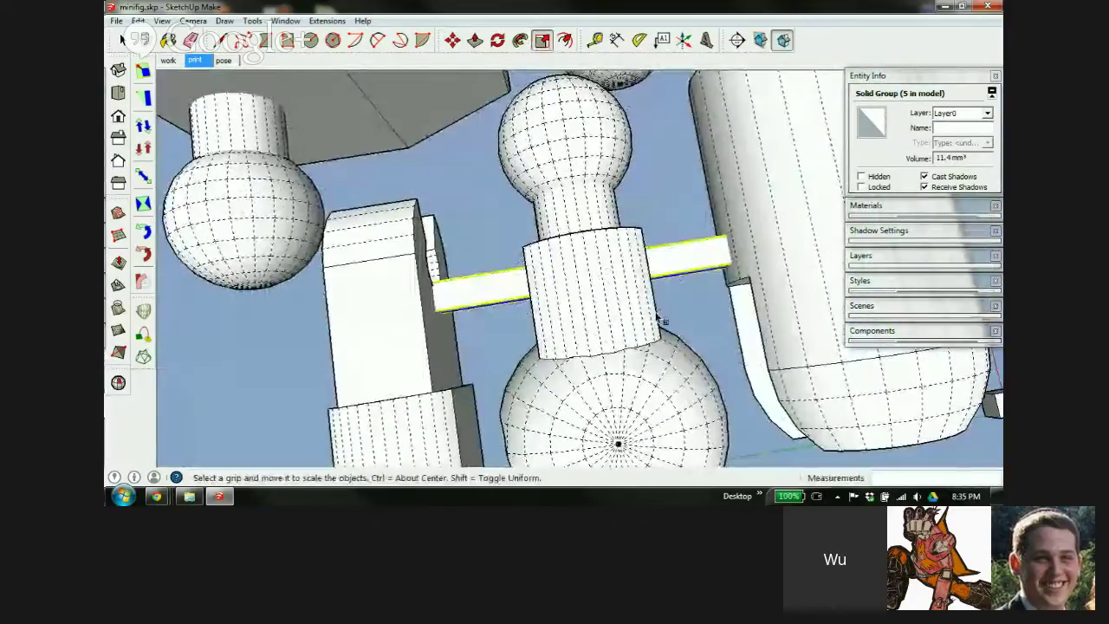
pyautogui.moveTo(452, 301); pyautogui.dragTo(339, 272, button='middle')
pyautogui.press('s')
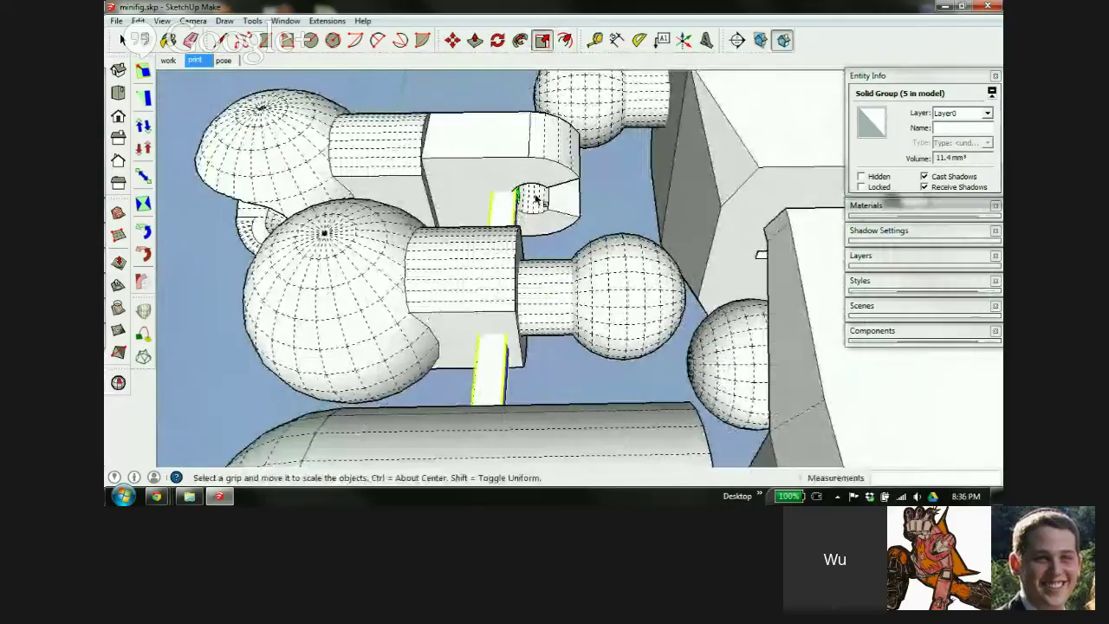
pyautogui.press('space')
pyautogui.click(478, 179)
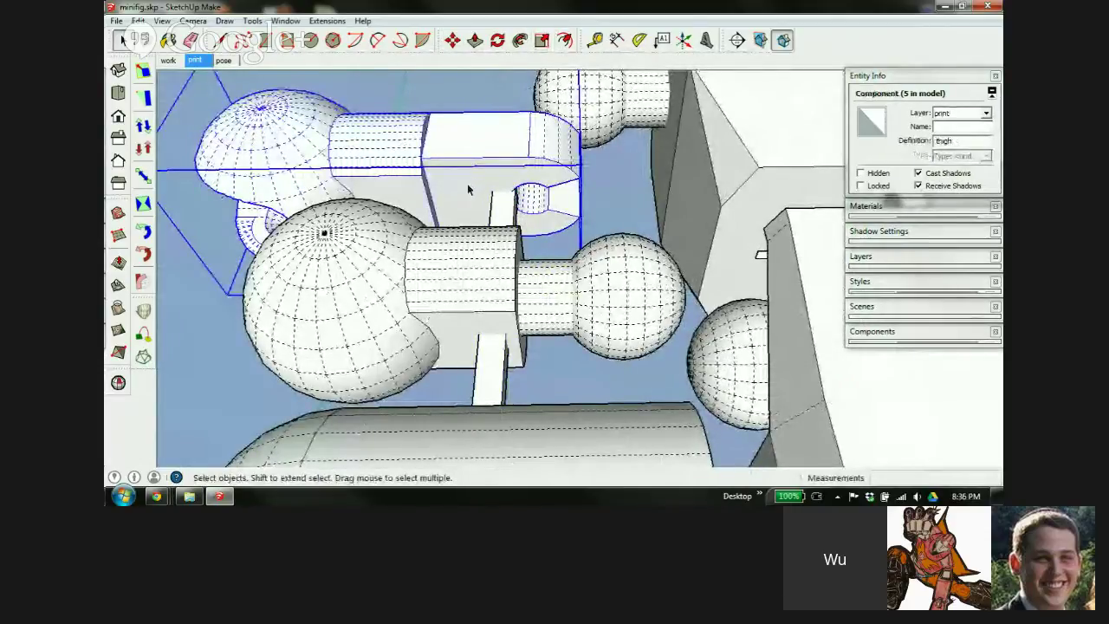
# Shift the thigh 0.7 mm against the neighbouring leg part, then deselect everything
pyautogui.press('m')
pyautogui.moveTo(465, 187); pyautogui.dragTo(482, 185)
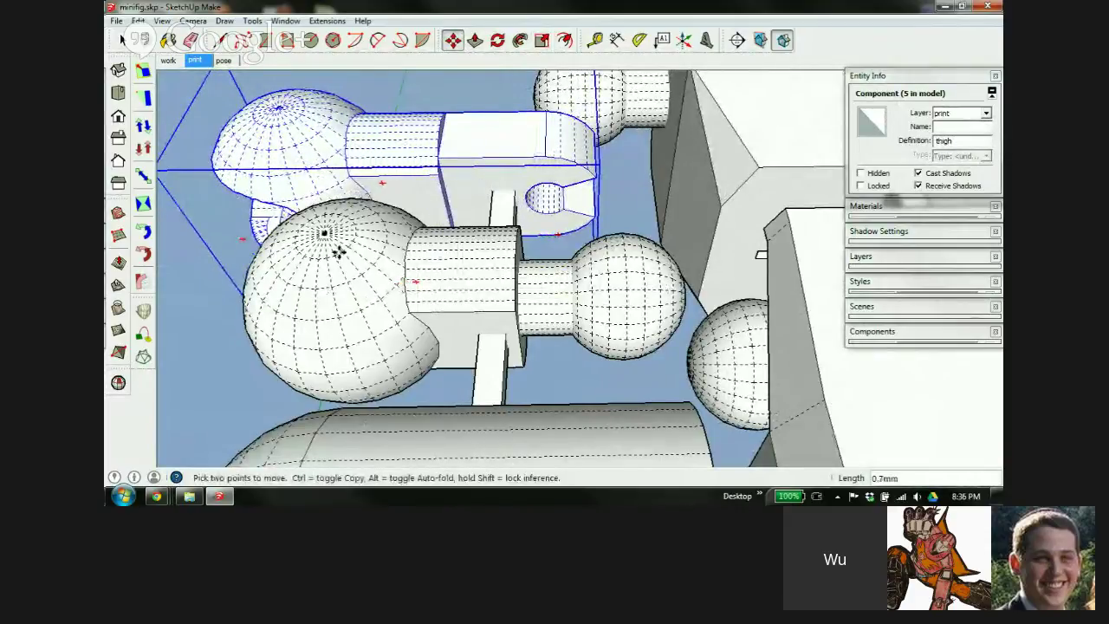
pyautogui.moveTo(342, 252); pyautogui.dragTo(668, 203, button='middle')
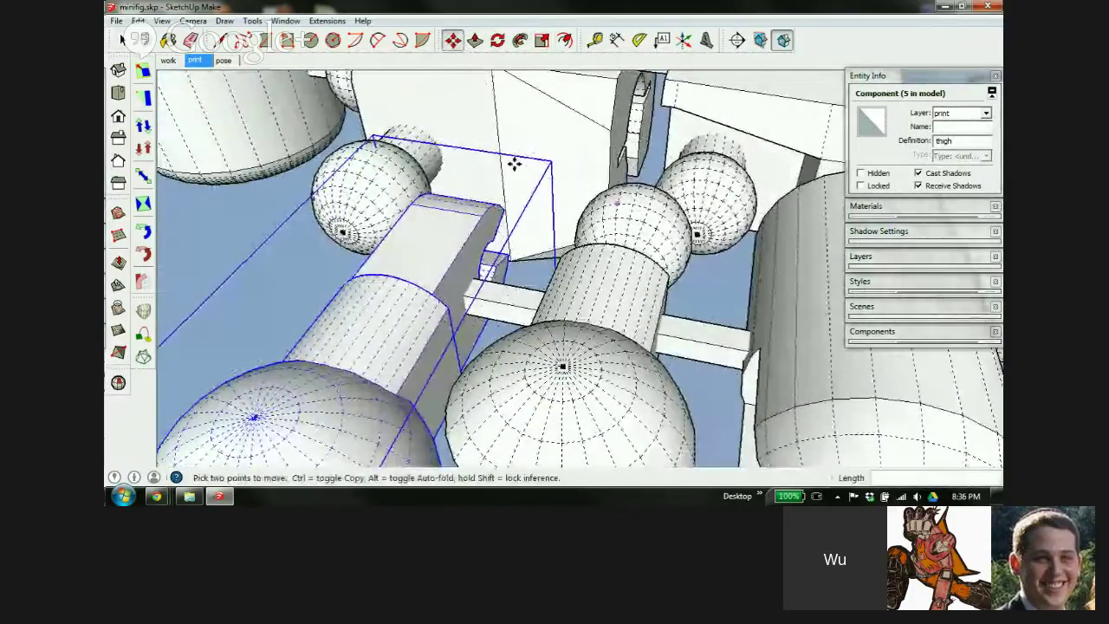
pyautogui.scroll(-5, 656, 307)
pyautogui.press('space')
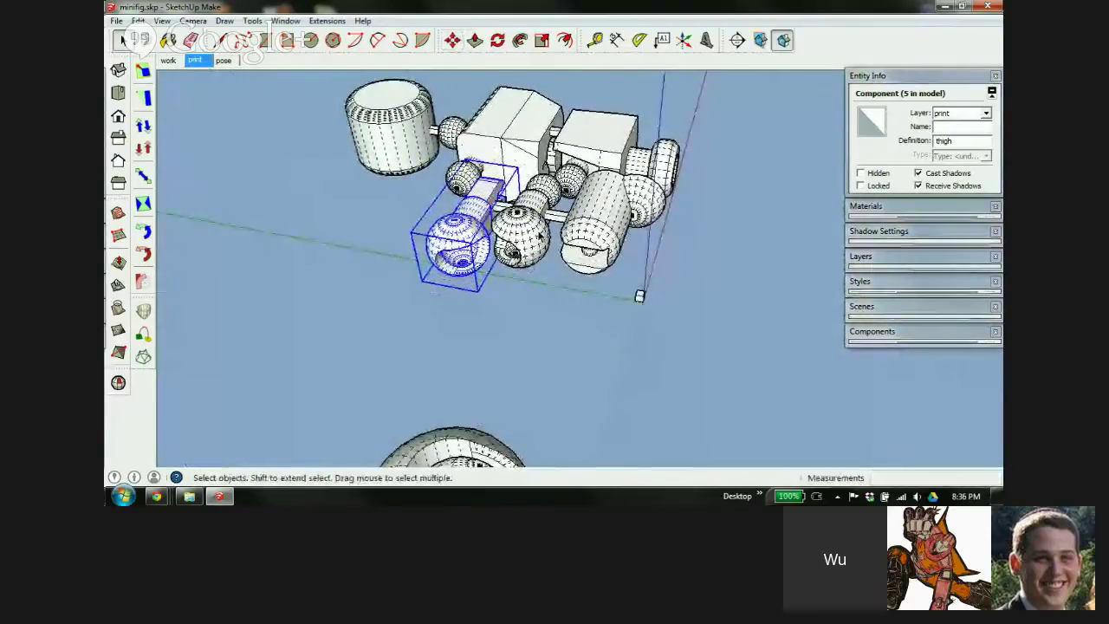
pyautogui.scroll(4, 564, 243)
pyautogui.click(569, 243)
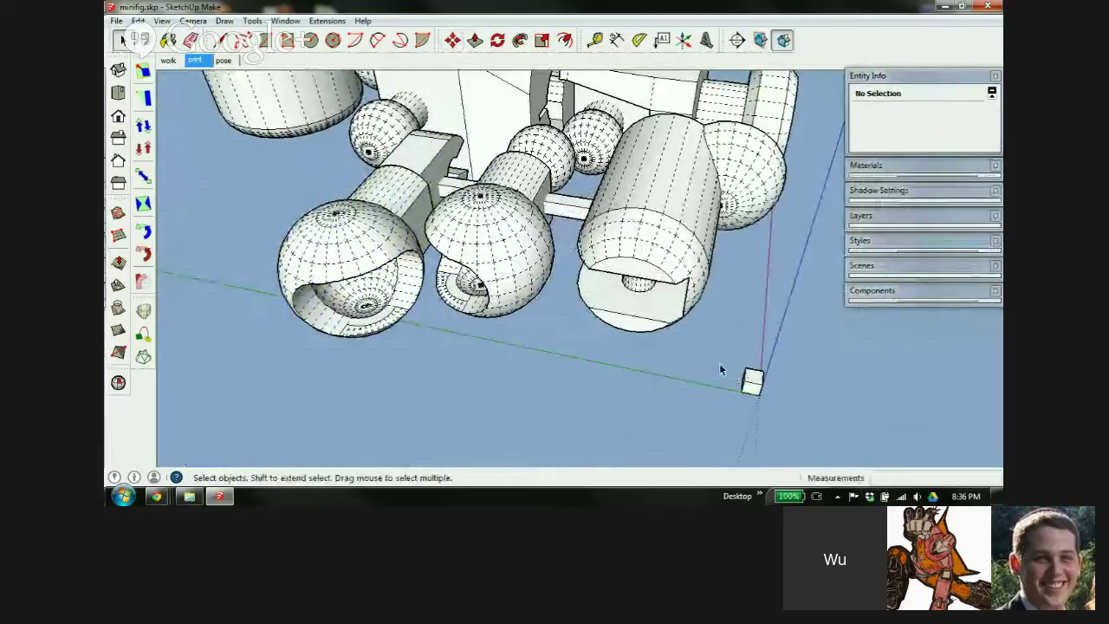
pyautogui.doubleClick(753, 383)
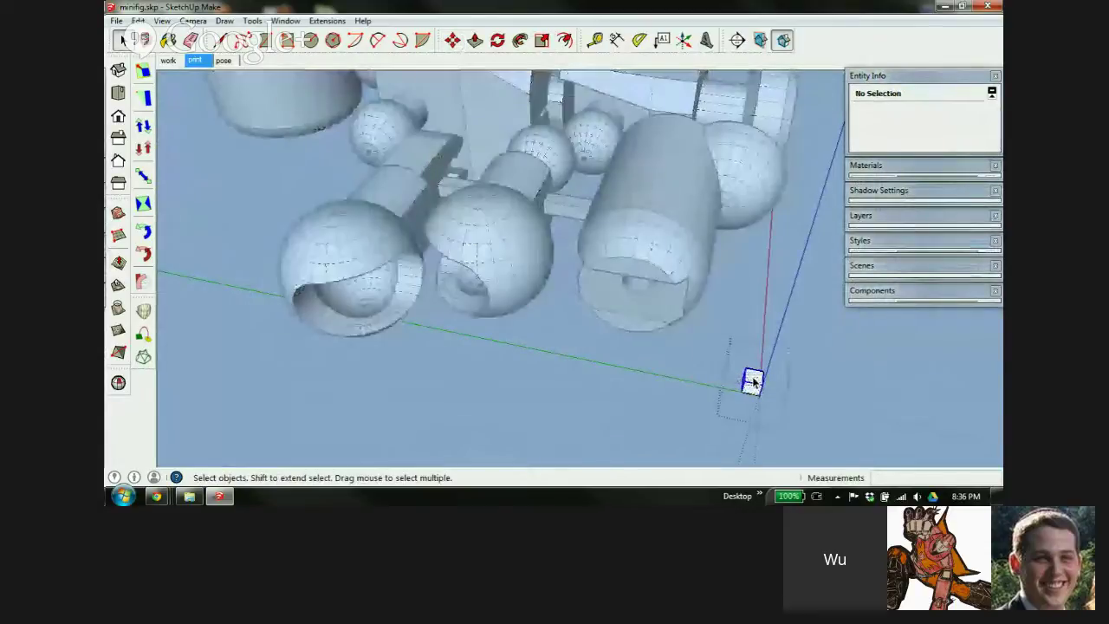
pyautogui.click(813, 373)
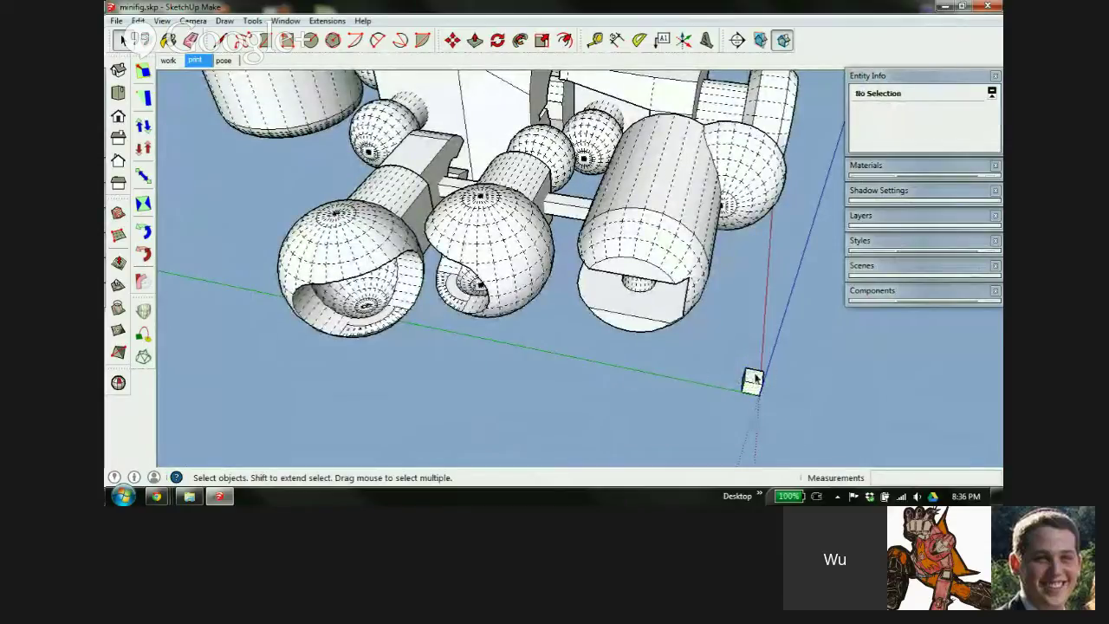
pyautogui.press('m')
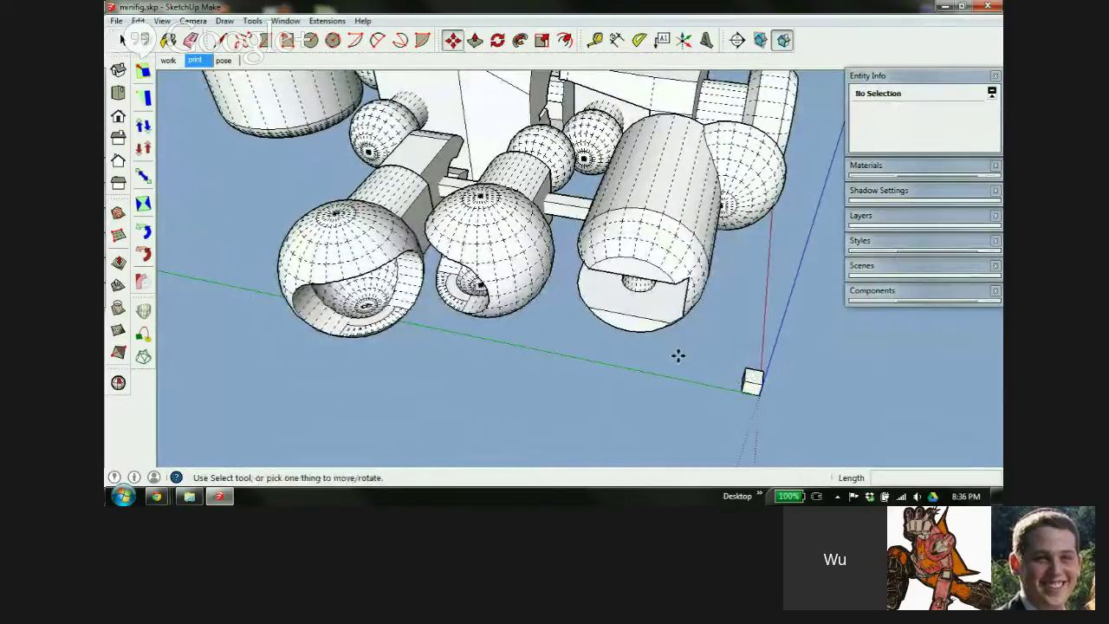
pyautogui.click(753, 381)
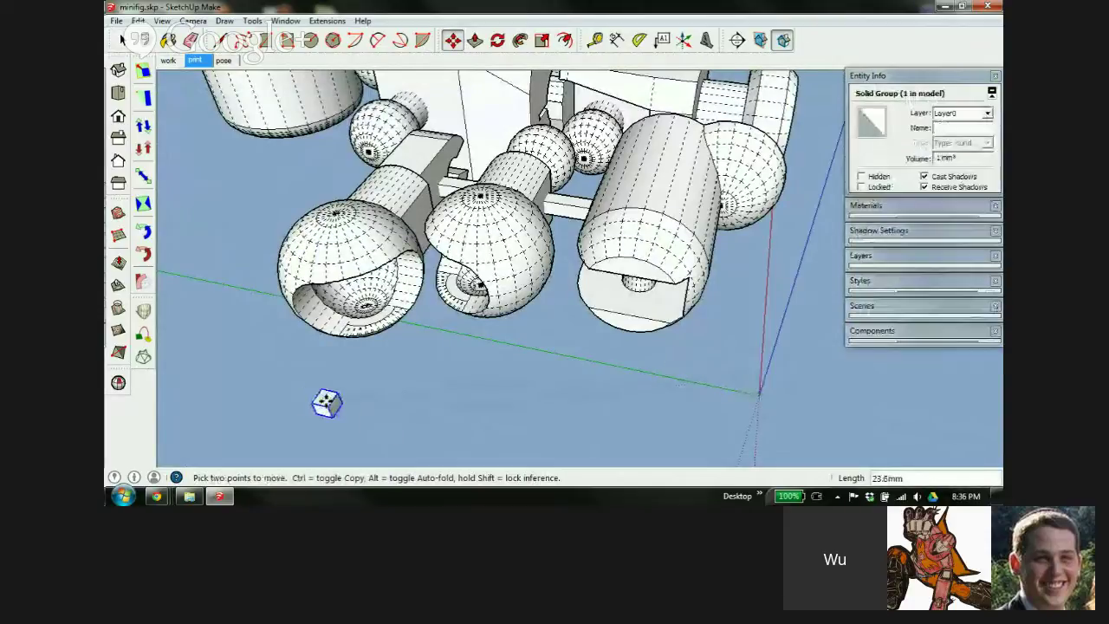
pyautogui.press('Escape')
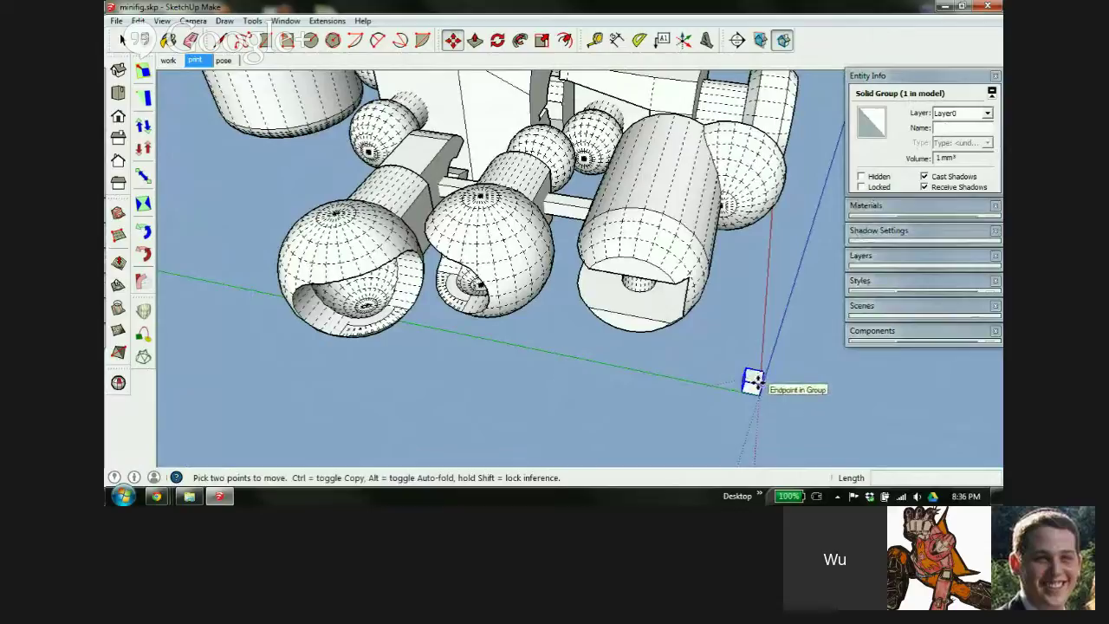
pyautogui.press('space')
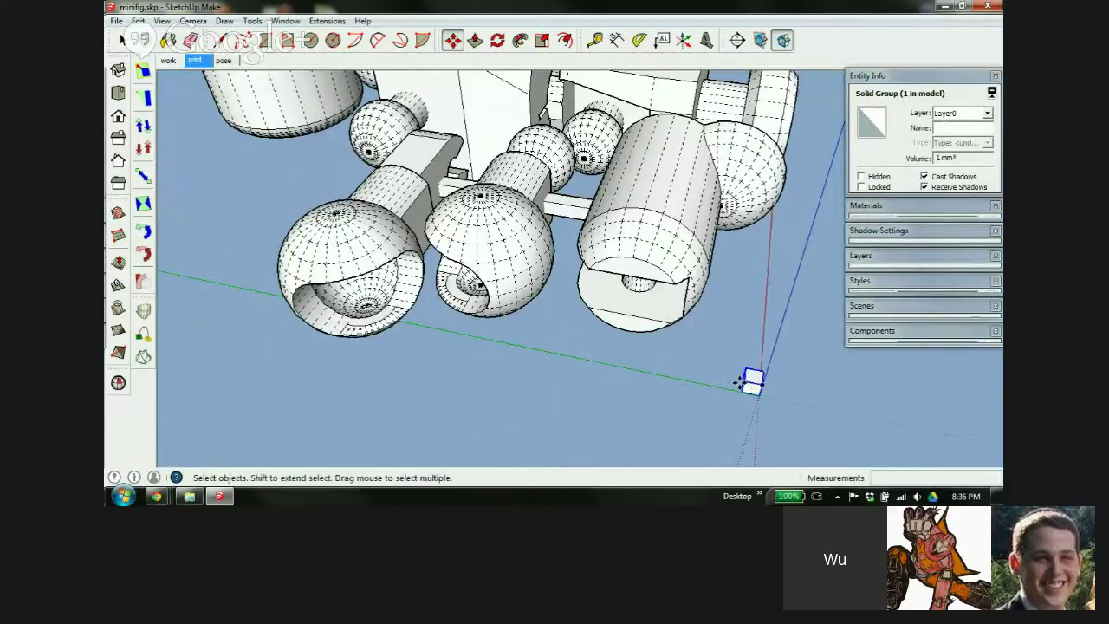
pyautogui.click(733, 378)
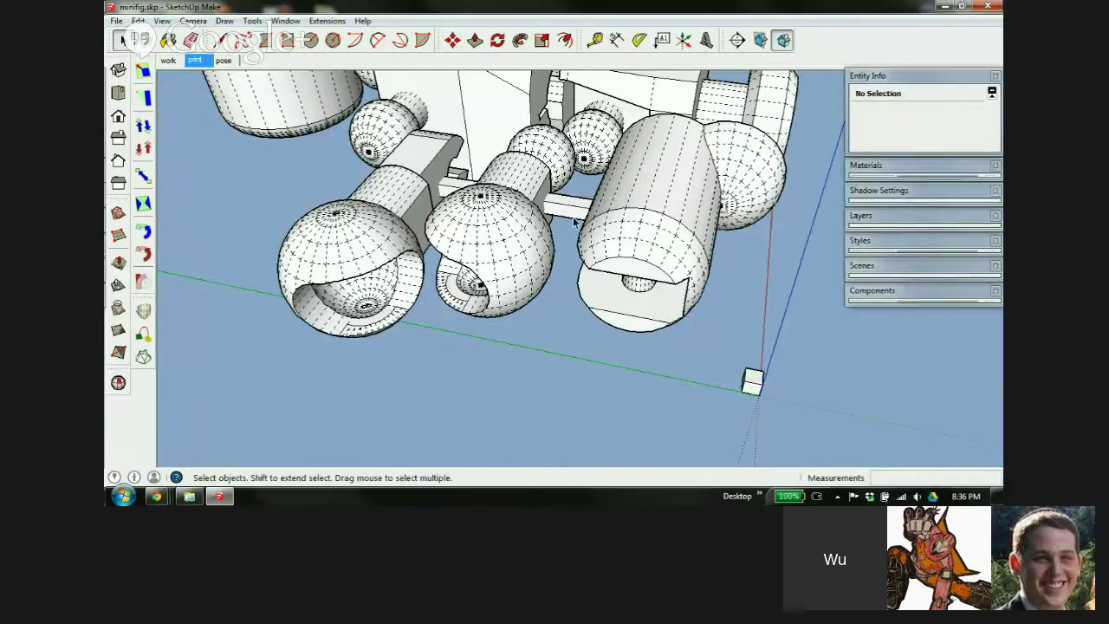
pyautogui.doubleClick(568, 214)
pyautogui.tripleClick(568, 222)
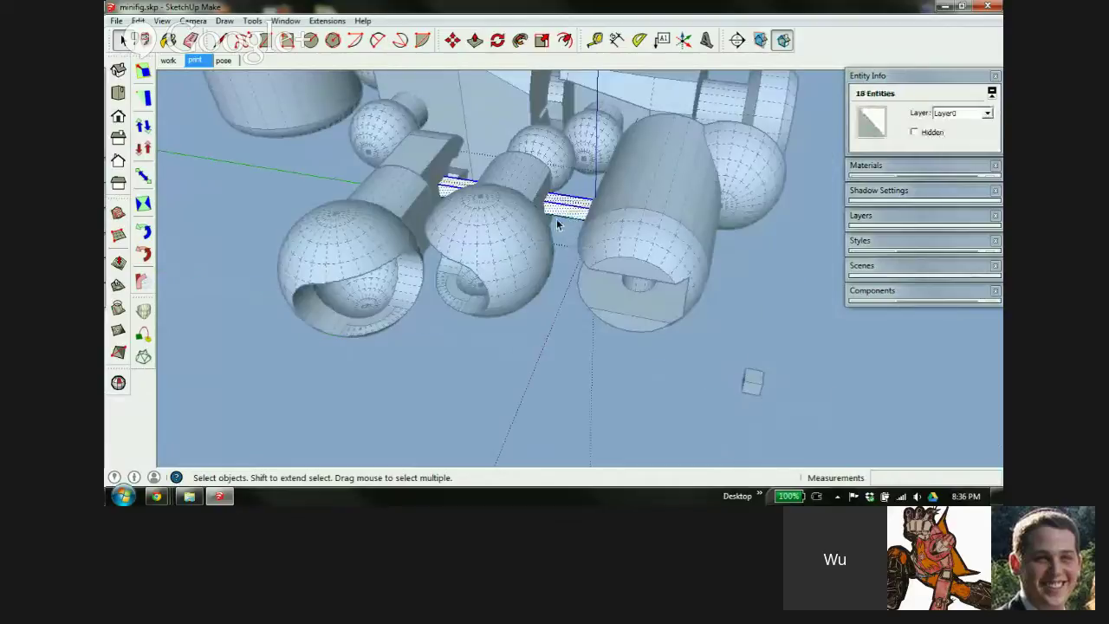
pyautogui.click(753, 270)
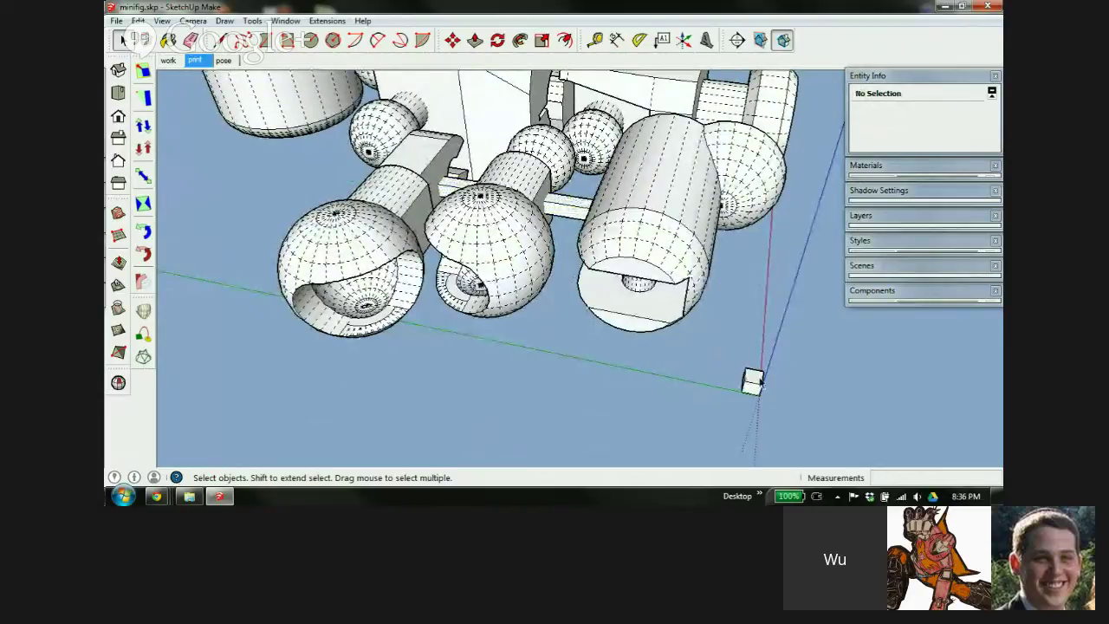
pyautogui.scroll(-2, 756, 378)
pyautogui.scroll(2, 481, 229)
pyautogui.scroll(4, 481, 230)
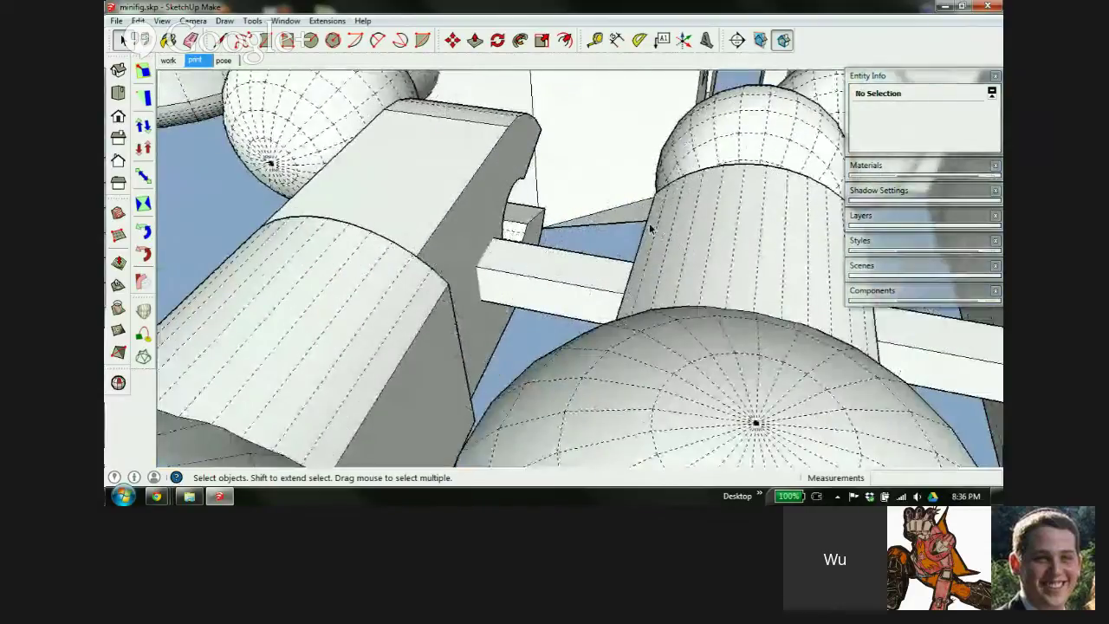
pyautogui.scroll(2, 456, 316)
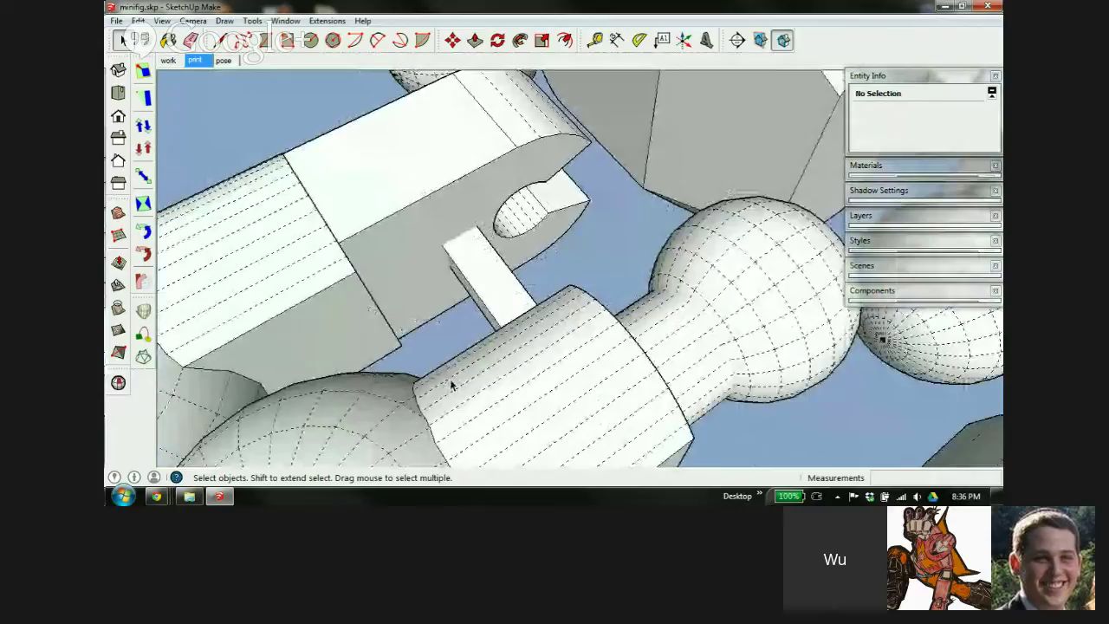
pyautogui.moveTo(450, 384)
pyautogui.mouseDown(button='middle')
pyautogui.moveTo(733, 349)
pyautogui.moveTo(512, 361)
pyautogui.moveTo(488, 284)
pyautogui.mouseUp(button='middle')
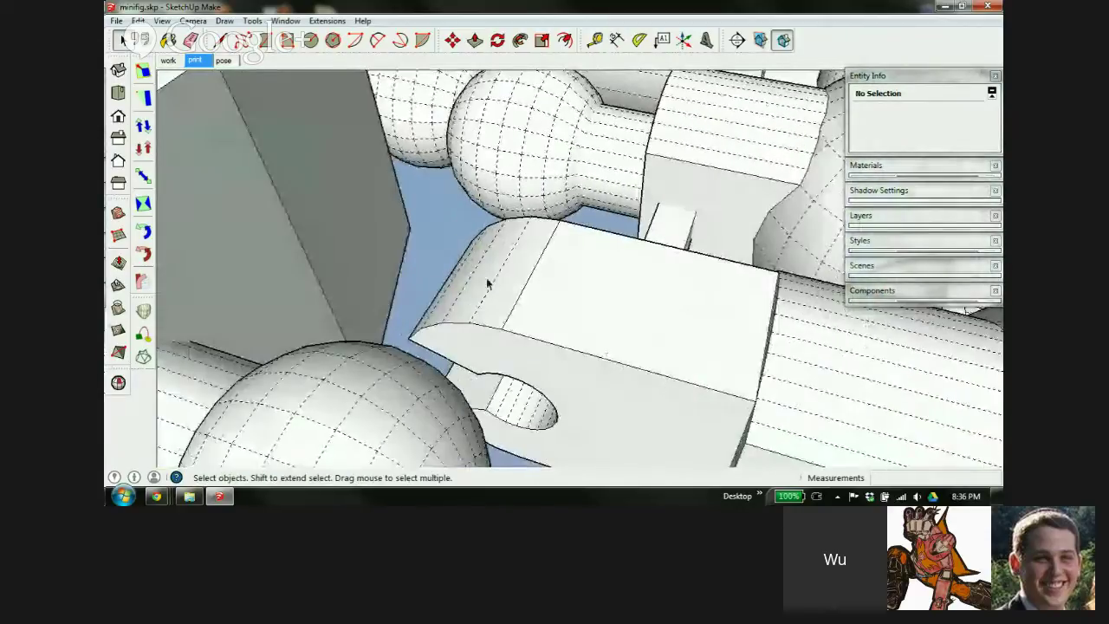
pyautogui.scroll(-10, 332, 182)
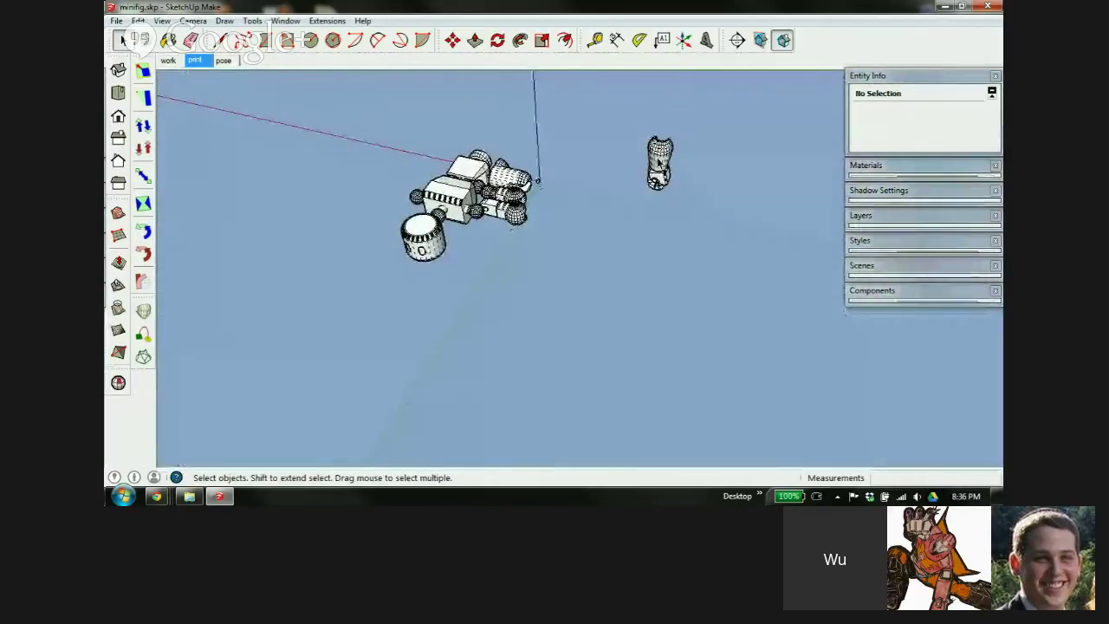
# Move the fore arm component upright next to the round cylinder part, orbiting to check placement
pyautogui.click(658, 160)
pyautogui.press('m')
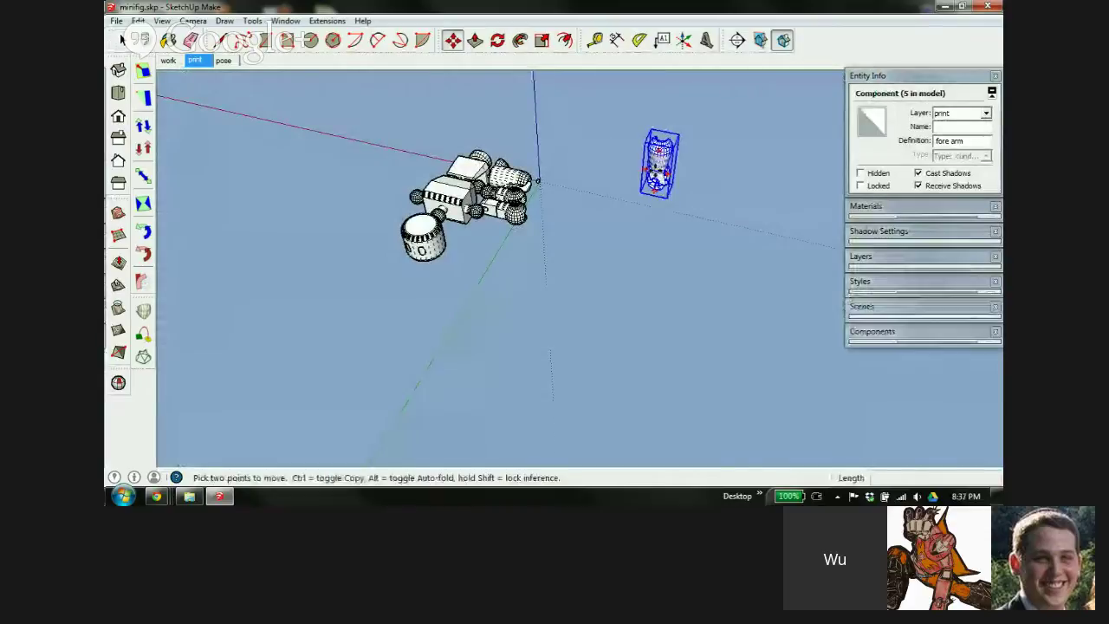
pyautogui.click(658, 160)
pyautogui.scroll(3, 476, 208)
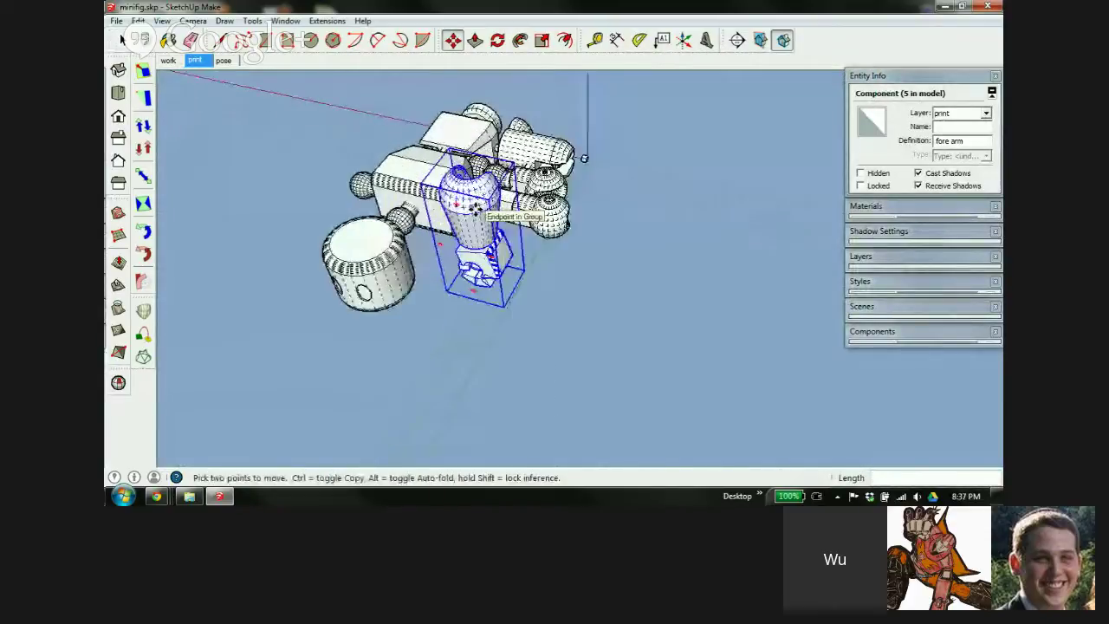
pyautogui.scroll(2, 476, 208)
pyautogui.moveTo(476, 208); pyautogui.dragTo(585, 248, button='middle')
pyautogui.scroll(1, 572, 254)
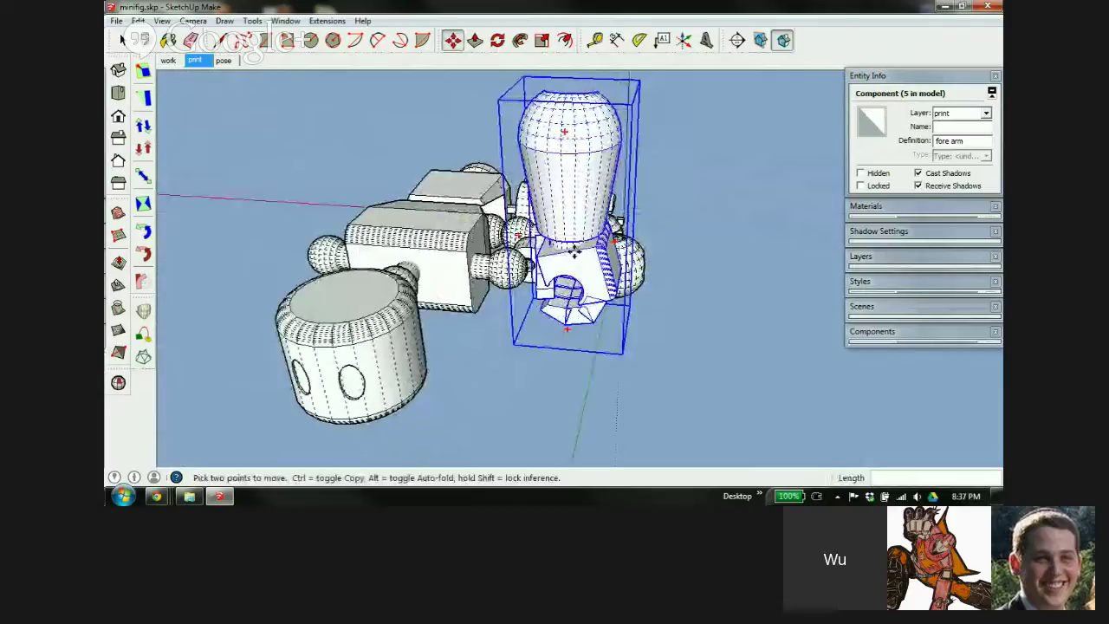
pyautogui.moveTo(587, 217); pyautogui.dragTo(705, 271, button='middle')
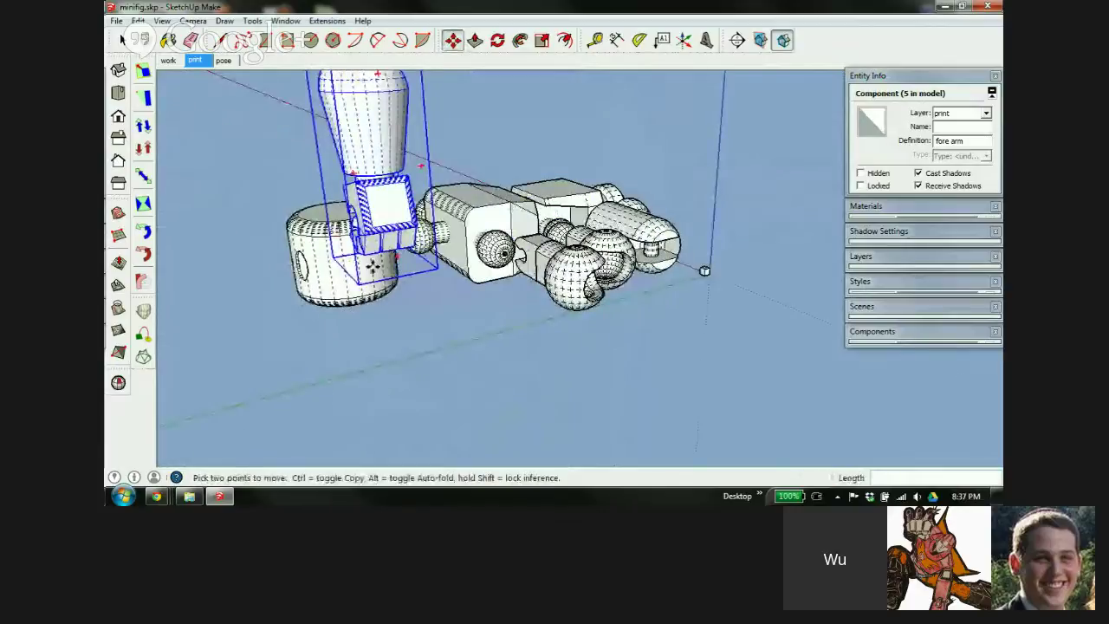
pyautogui.scroll(5, 416, 230)
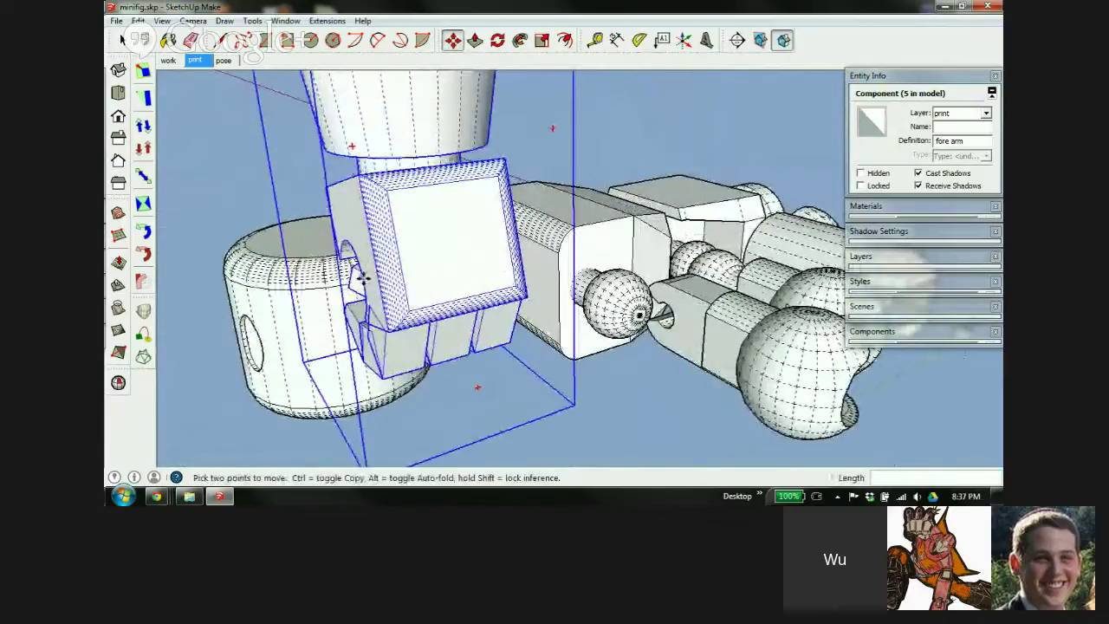
pyautogui.moveTo(436, 242)
pyautogui.mouseDown(button='middle')
pyautogui.moveTo(326, 250)
pyautogui.moveTo(379, 180)
pyautogui.moveTo(334, 169)
pyautogui.moveTo(633, 223)
pyautogui.moveTo(706, 208)
pyautogui.moveTo(626, 258)
pyautogui.moveTo(547, 251)
pyautogui.moveTo(565, 221)
pyautogui.moveTo(436, 233)
pyautogui.mouseUp(button='middle')
pyautogui.scroll(-5, 547, 251)
pyautogui.scroll(2, 572, 218)
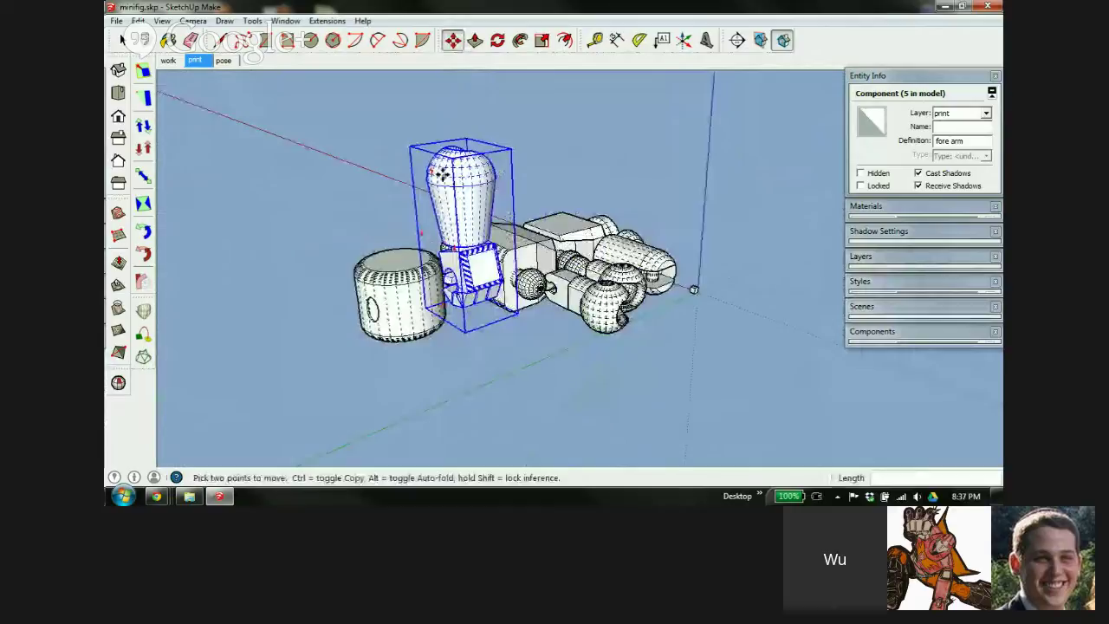
# Turn the fore arm 180 degrees, then a quarter turn, and set it beside the cylinder part
pyautogui.click(431, 173)
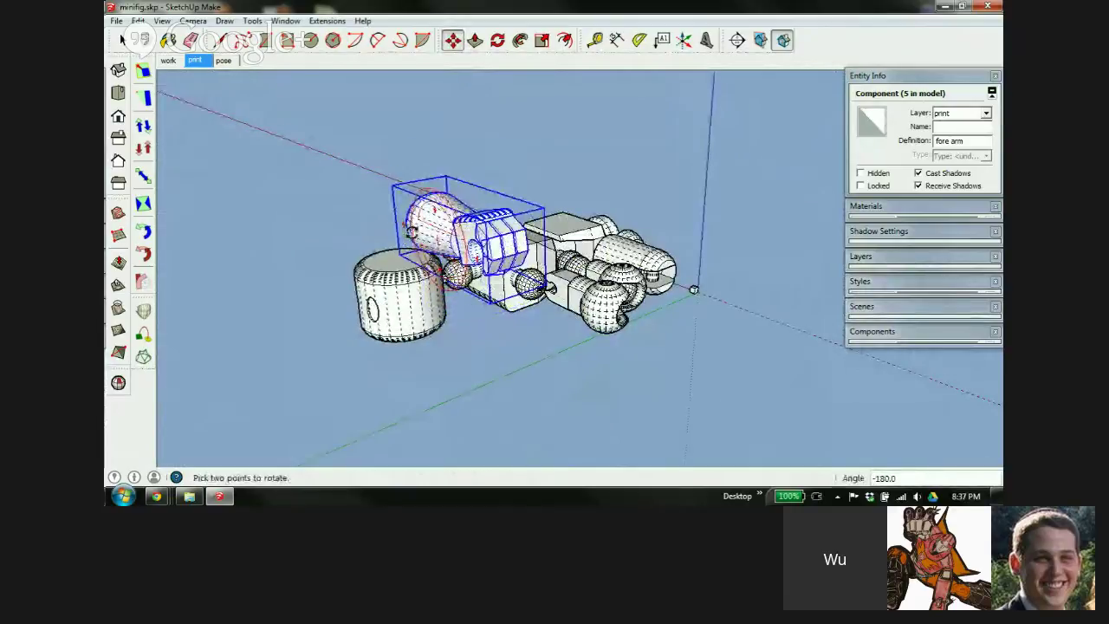
pyautogui.click(410, 227)
pyautogui.moveTo(411, 227); pyautogui.dragTo(700, 304, button='middle')
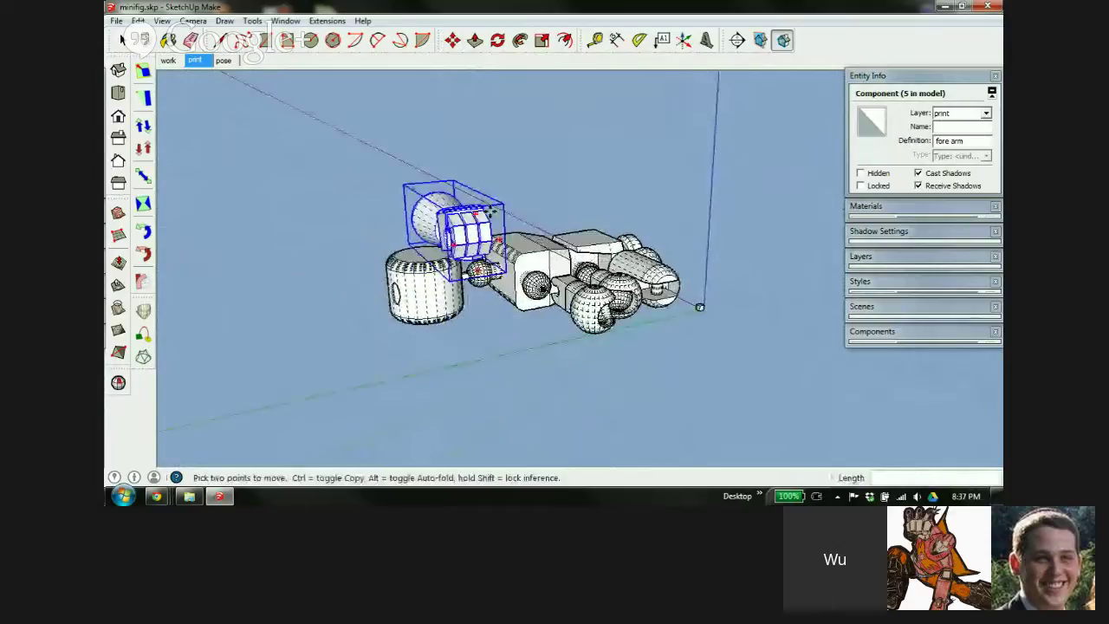
pyautogui.scroll(3, 472, 217)
pyautogui.scroll(1, 473, 217)
pyautogui.click(469, 215)
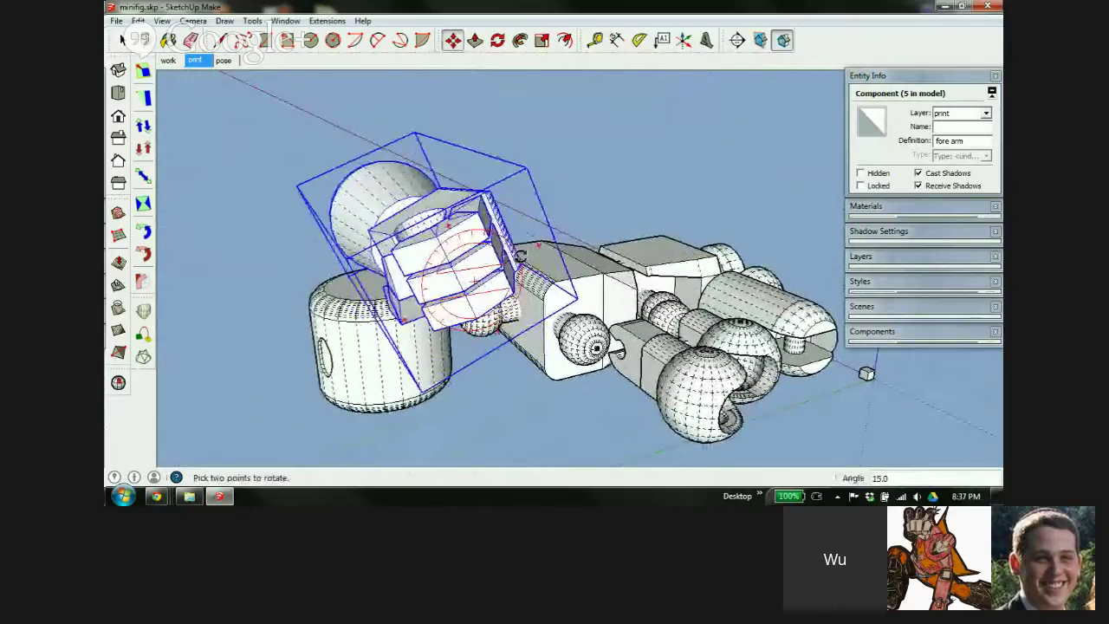
pyautogui.scroll(-1, 483, 240)
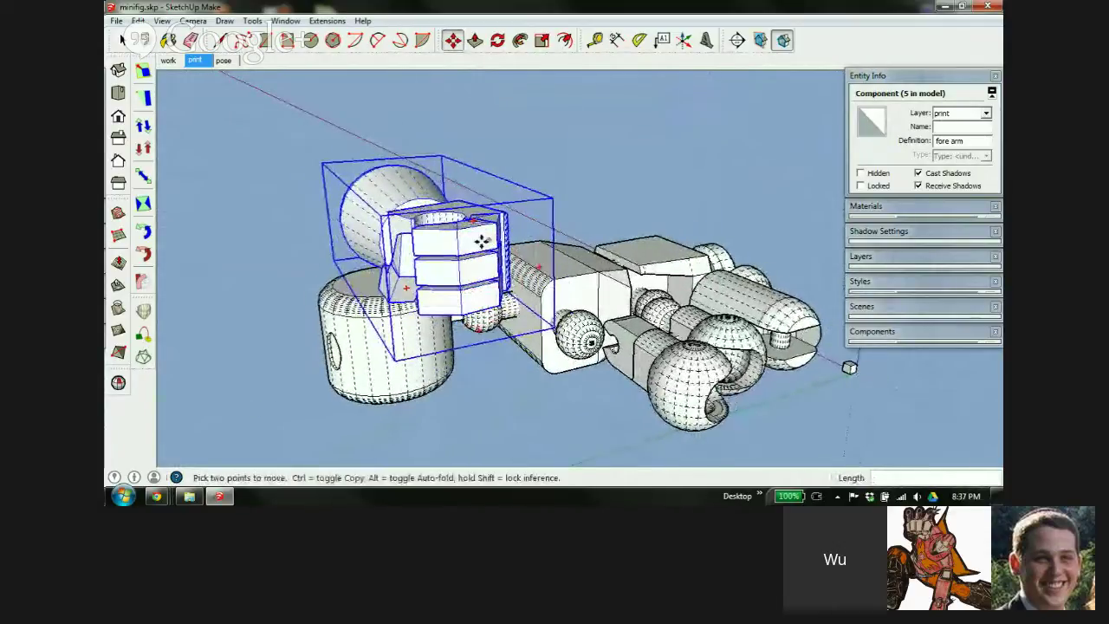
pyautogui.moveTo(482, 240); pyautogui.dragTo(273, 304, button='middle')
pyautogui.moveTo(379, 241); pyautogui.dragTo(435, 170, button='middle')
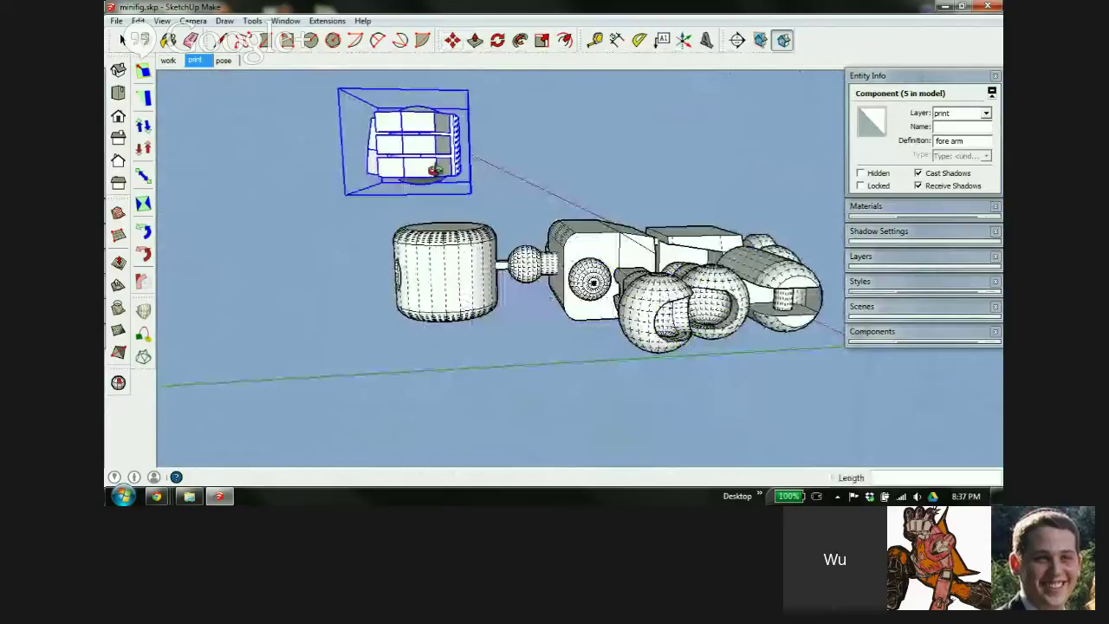
pyautogui.scroll(4, 435, 170)
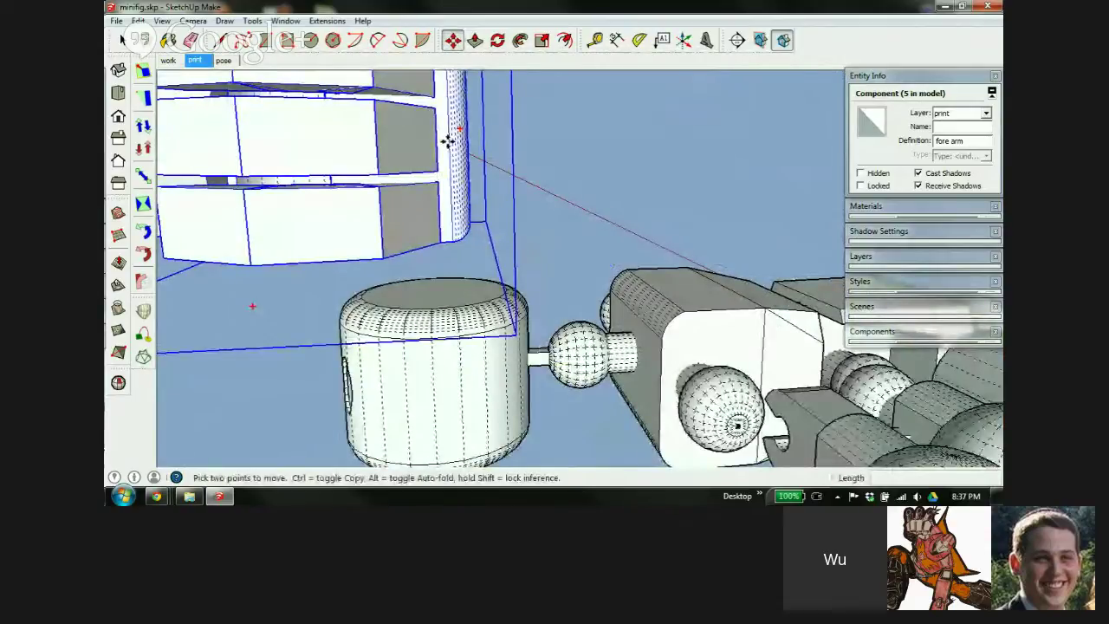
pyautogui.scroll(-4, 448, 142)
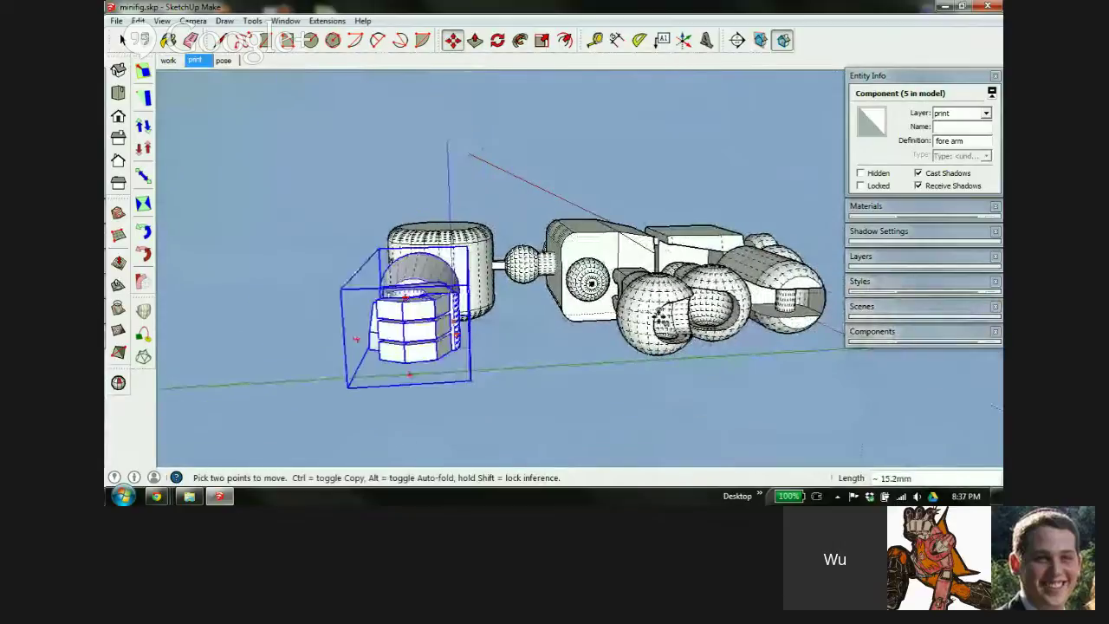
pyautogui.moveTo(823, 334); pyautogui.dragTo(772, 217, button='middle')
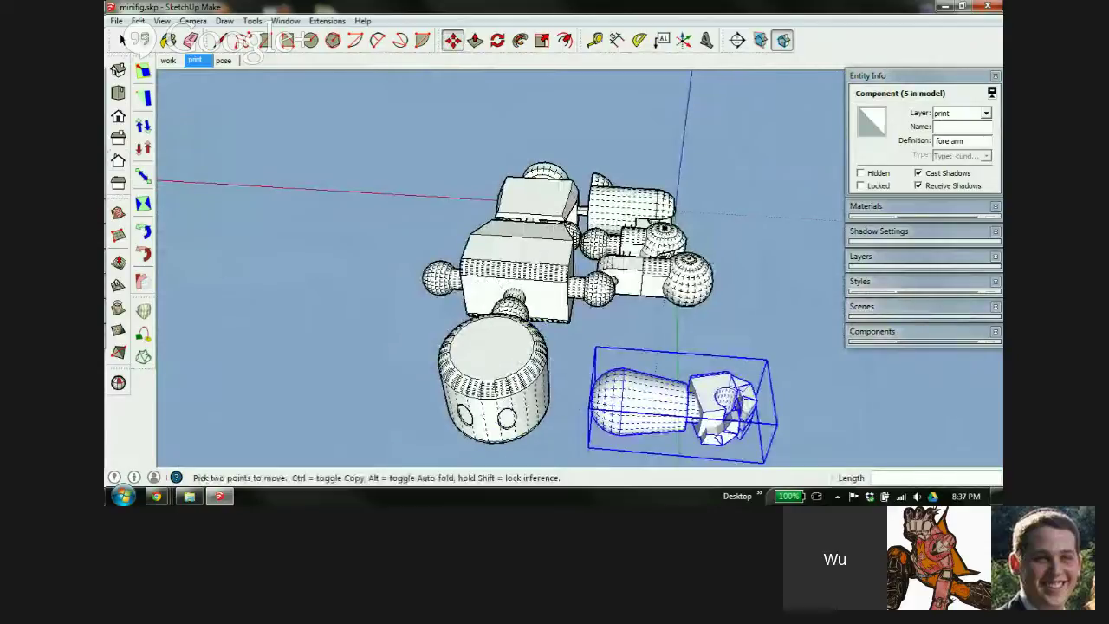
# Switch to Top view and shift the fore arm slightly lower
pyautogui.click(118, 94)
pyautogui.press('m')
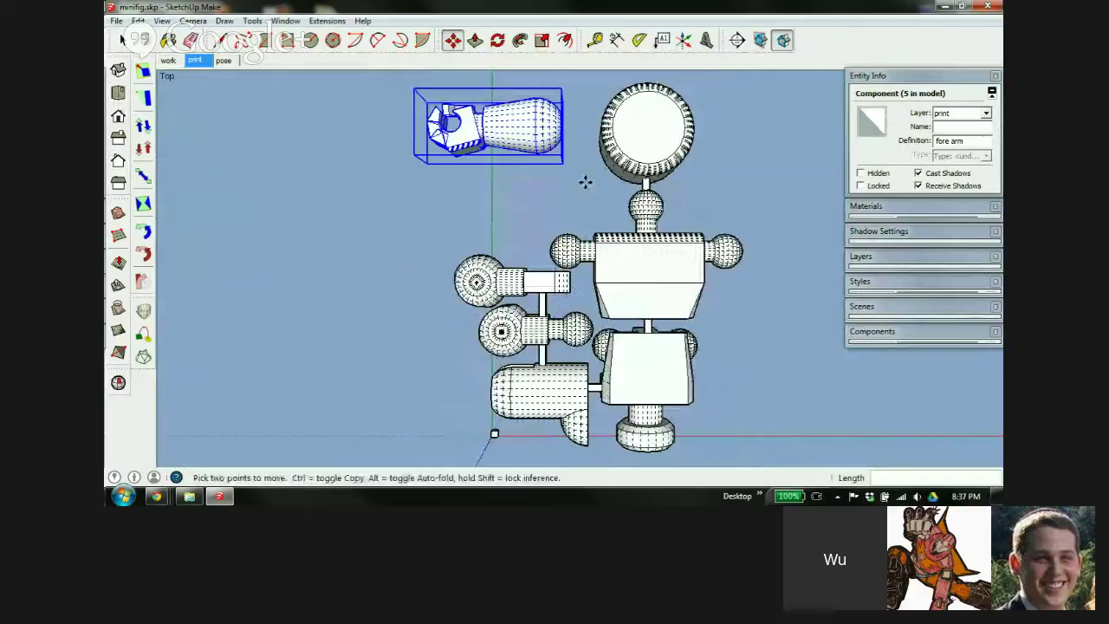
pyautogui.click(521, 124)
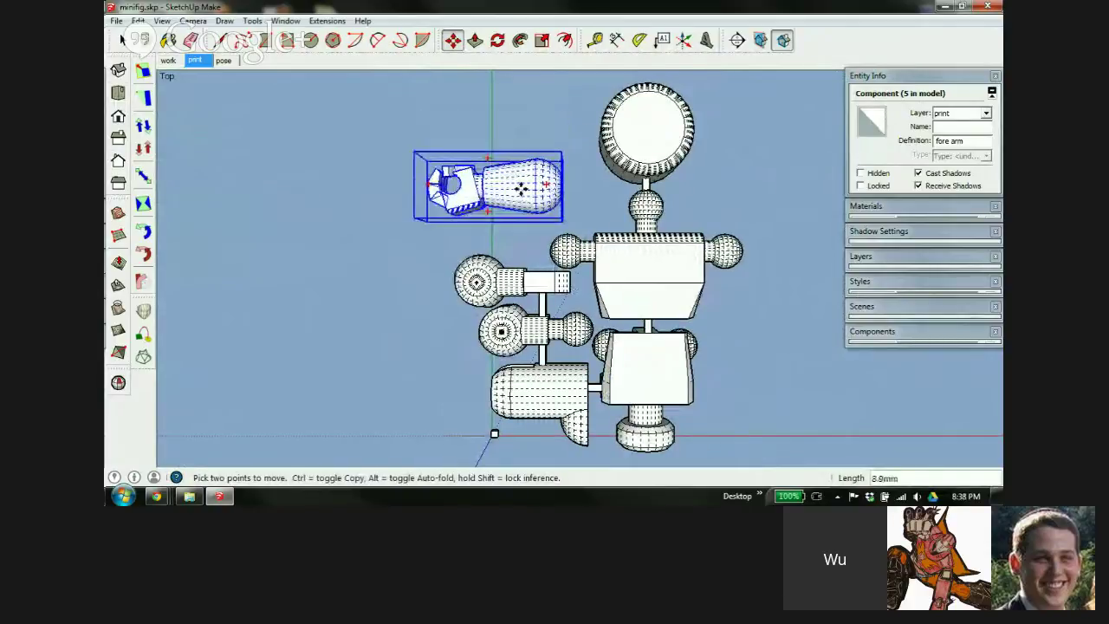
pyautogui.click(522, 193)
# Rotate the fore arm 30 degrees, then further to 45 degrees
pyautogui.press('q')
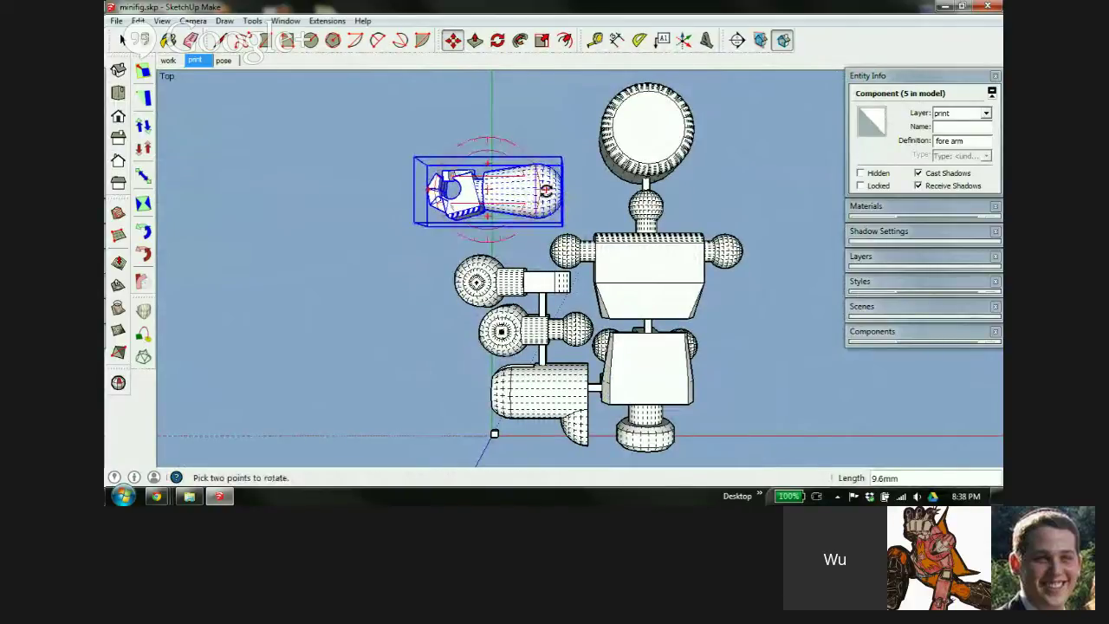
pyautogui.click(546, 191)
pyautogui.click(529, 158)
pyautogui.press('m')
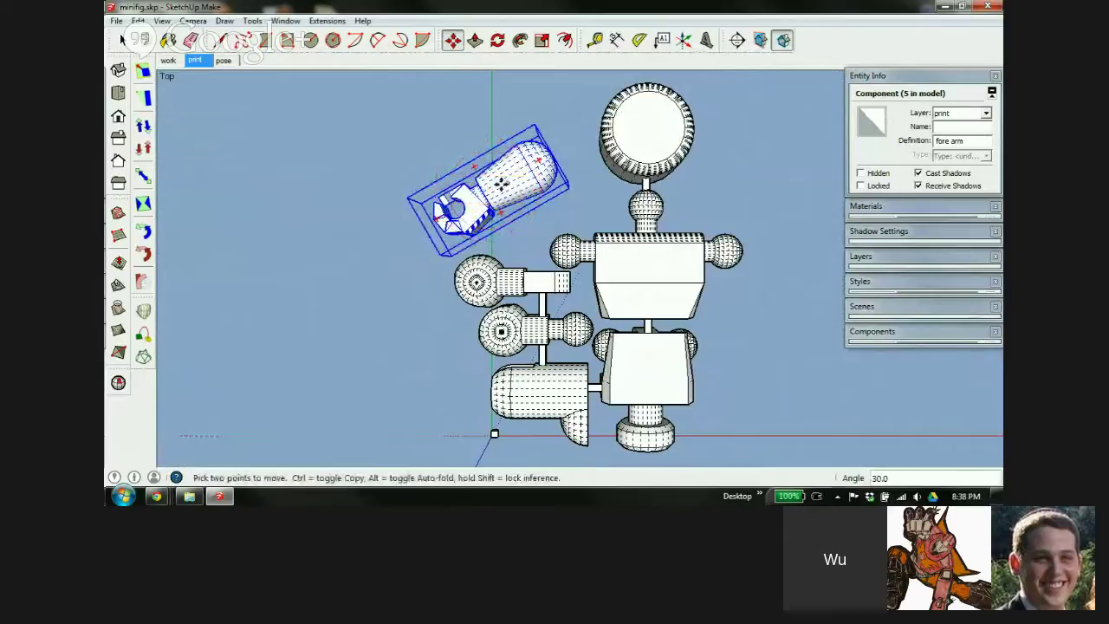
pyautogui.click(501, 183)
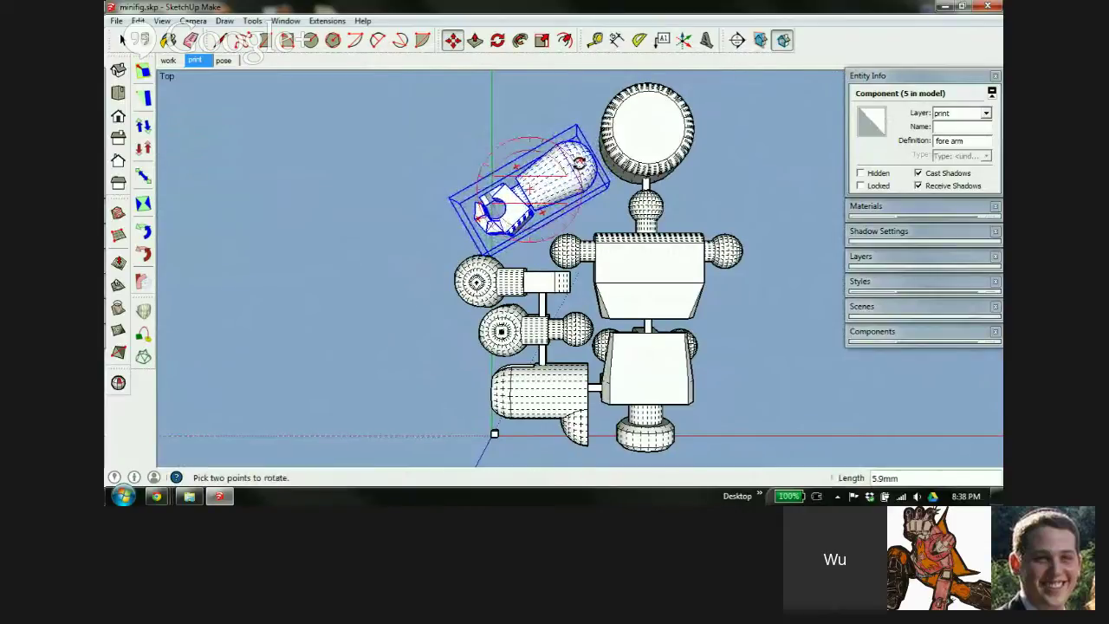
pyautogui.click(580, 162)
pyautogui.click(570, 153)
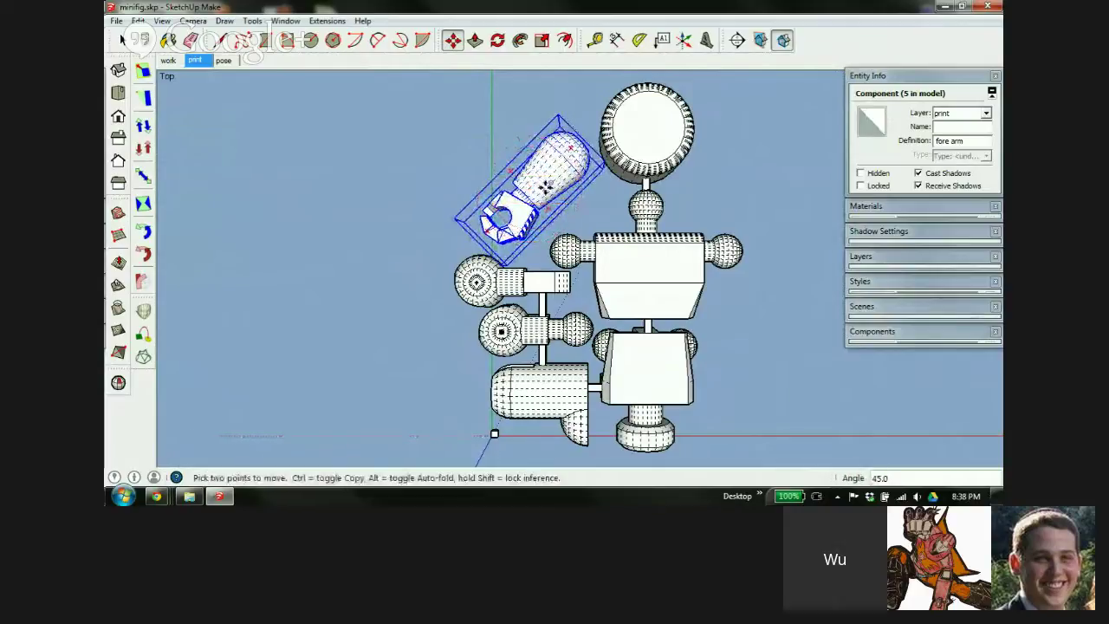
# Nudge the fore arm about 2 mm toward the head and check it in a tilted view
pyautogui.moveTo(549, 176); pyautogui.dragTo(550, 190)
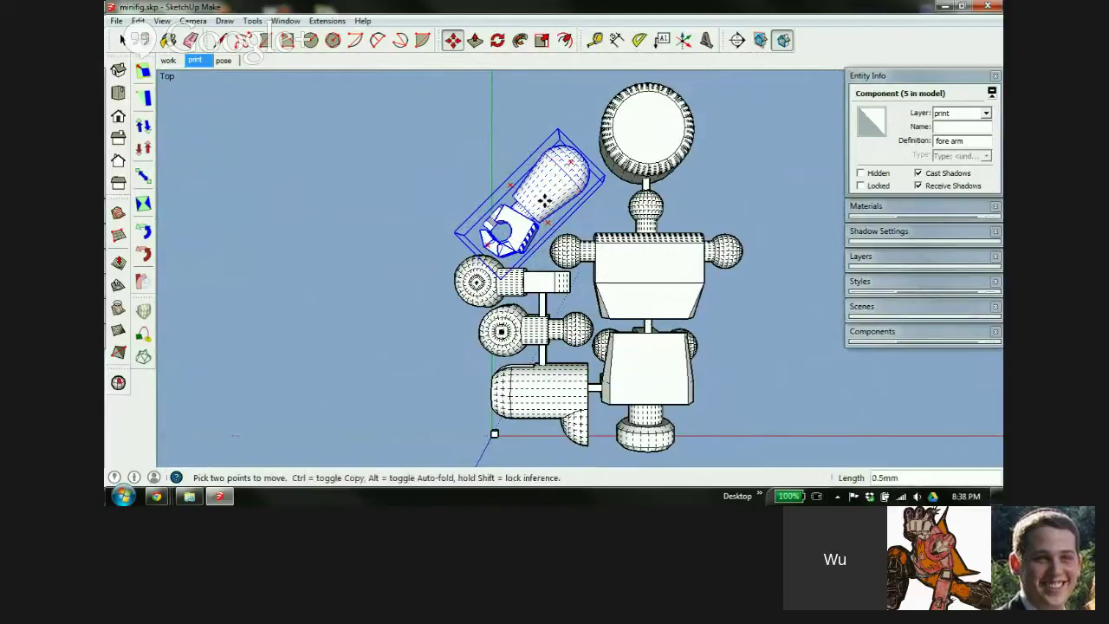
pyautogui.moveTo(544, 200); pyautogui.dragTo(559, 202)
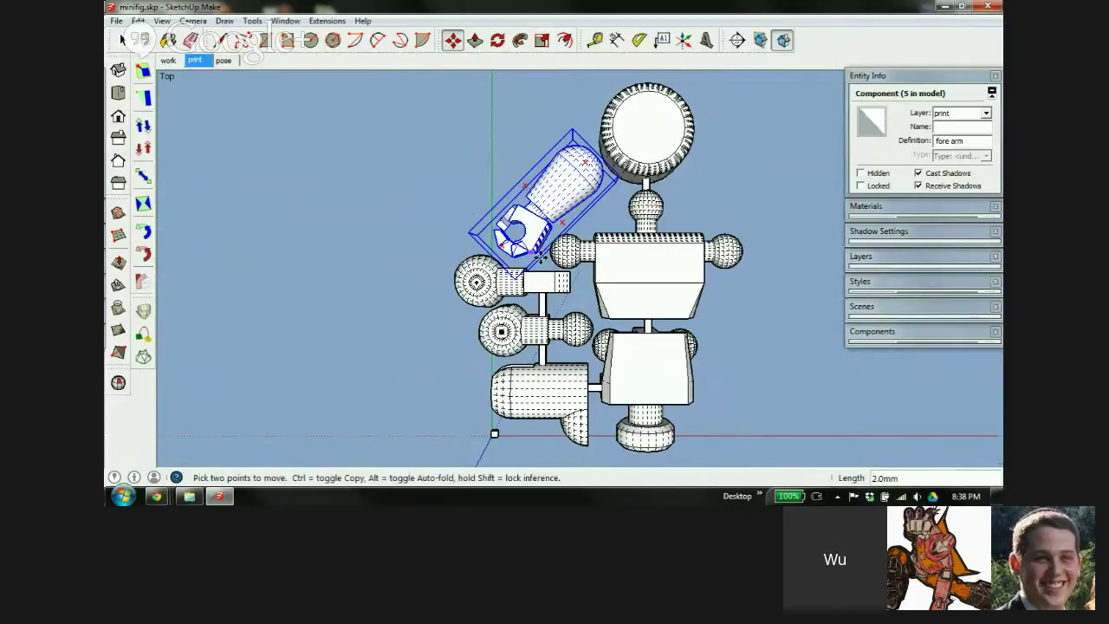
pyautogui.scroll(5, 540, 258)
pyautogui.moveTo(478, 308); pyautogui.dragTo(663, 298, button='middle')
pyautogui.press('space')
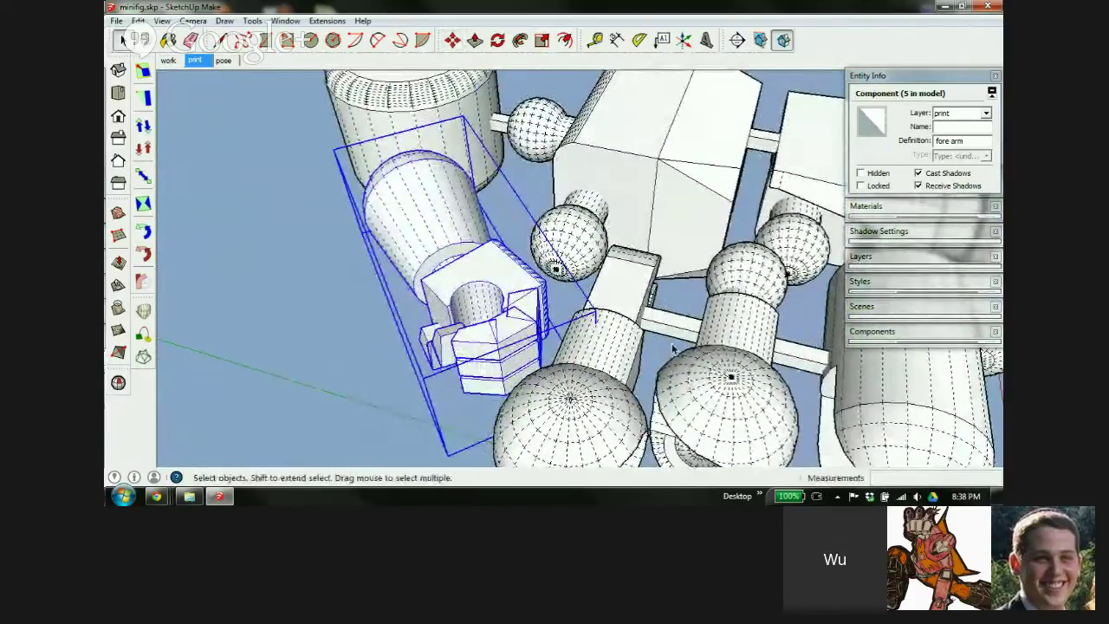
# Stretch the thin connecting rod about 1.74× lengthwise in X-ray view so it reaches the fore arm
pyautogui.click(680, 334)
pyautogui.moveTo(680, 334); pyautogui.dragTo(691, 285, button='middle')
pyautogui.press('s')
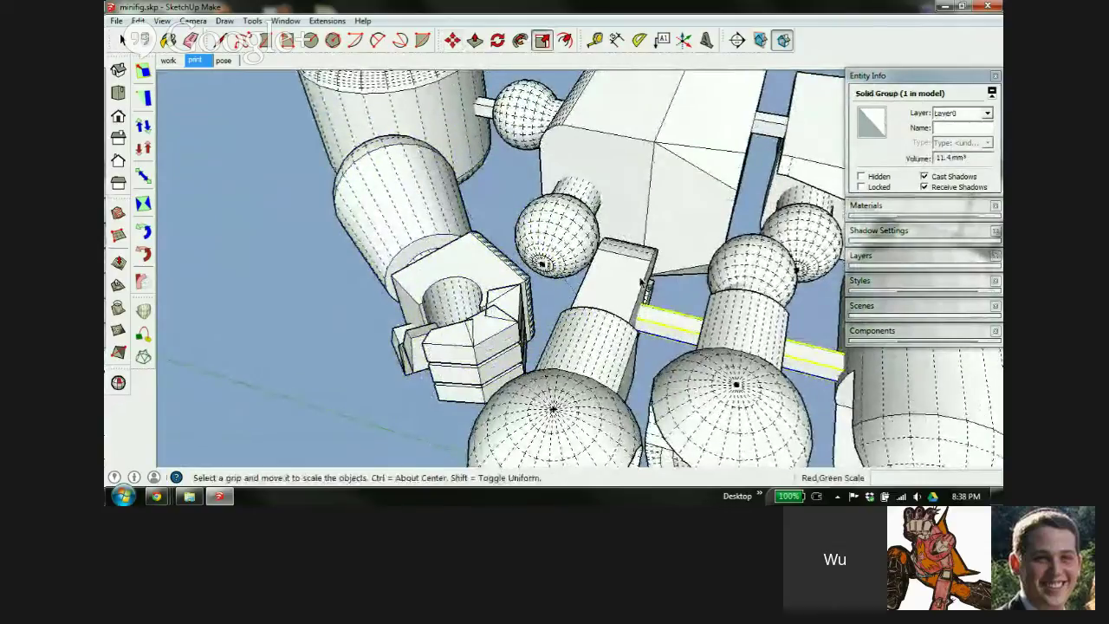
pyautogui.press('x')
pyautogui.moveTo(621, 314); pyautogui.dragTo(731, 235, button='middle')
pyautogui.scroll(6, 649, 260)
pyautogui.click(657, 269)
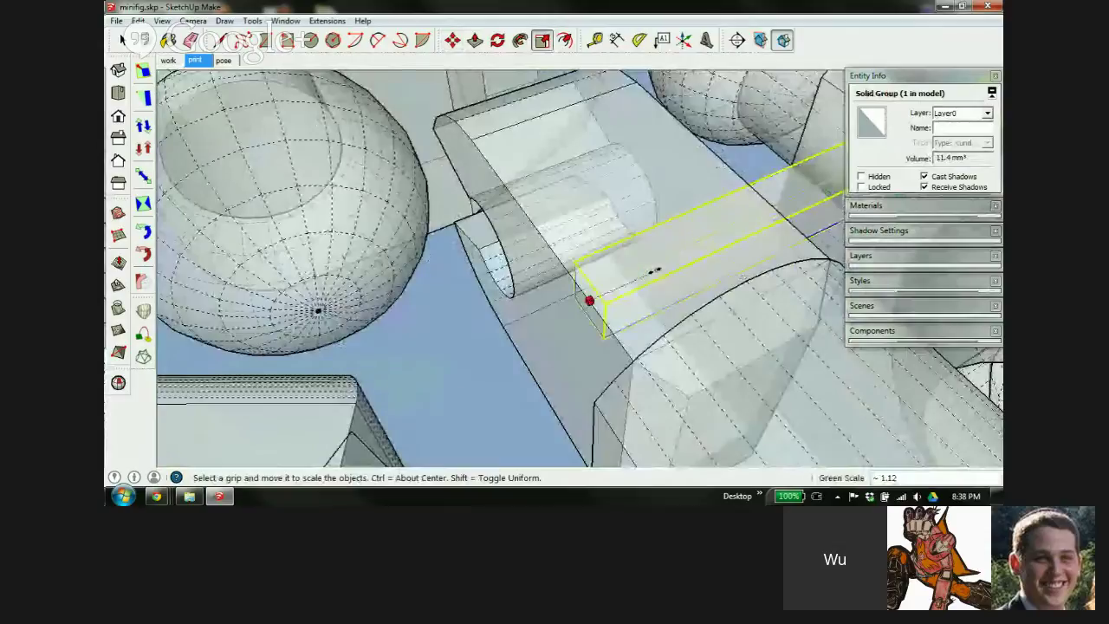
pyautogui.scroll(-5, 651, 270)
pyautogui.moveTo(569, 307); pyautogui.dragTo(627, 198, button='middle')
pyautogui.scroll(5, 559, 338)
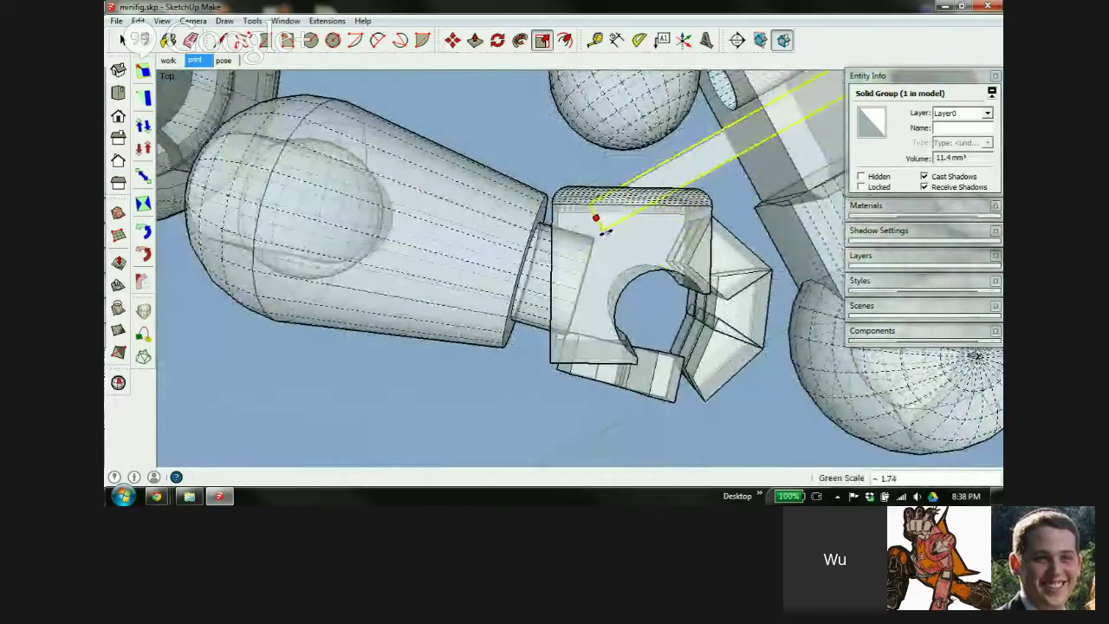
pyautogui.click(596, 221)
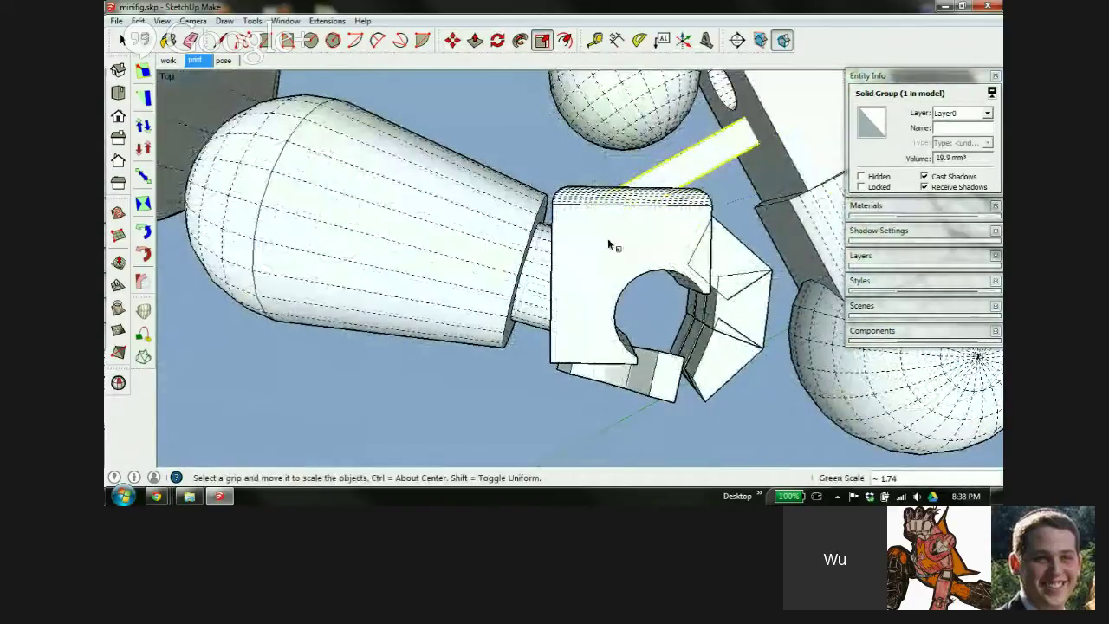
# Inspect the lengthened 19.9 mm³ rod against the fore arm from several angles
pyautogui.moveTo(607, 246); pyautogui.dragTo(600, 330, button='middle')
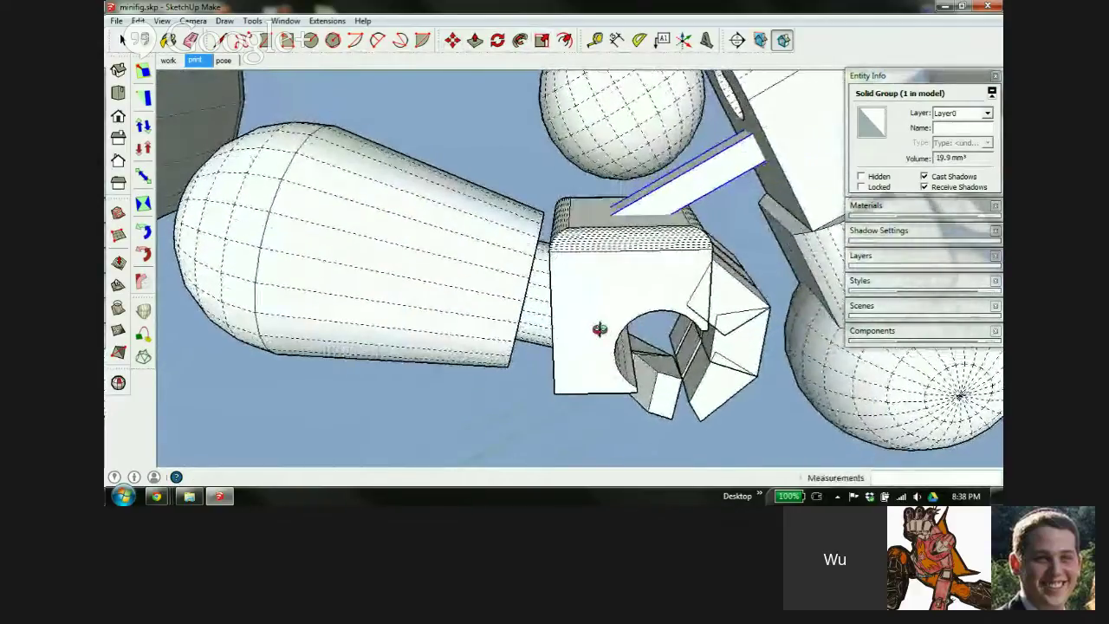
pyautogui.scroll(5, 676, 212)
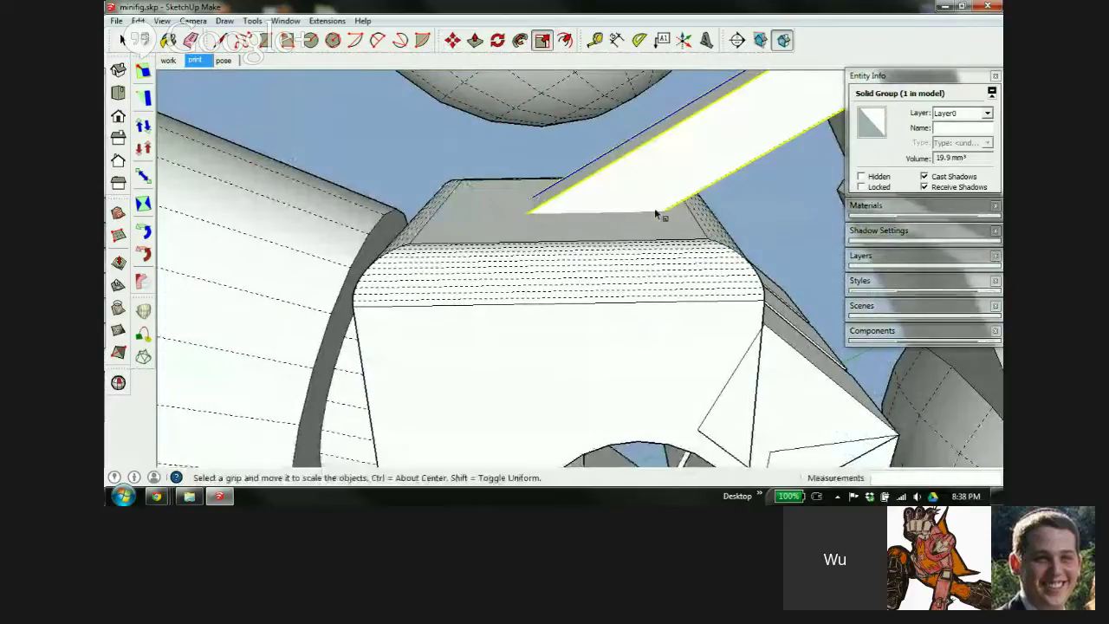
pyautogui.scroll(-3, 527, 235)
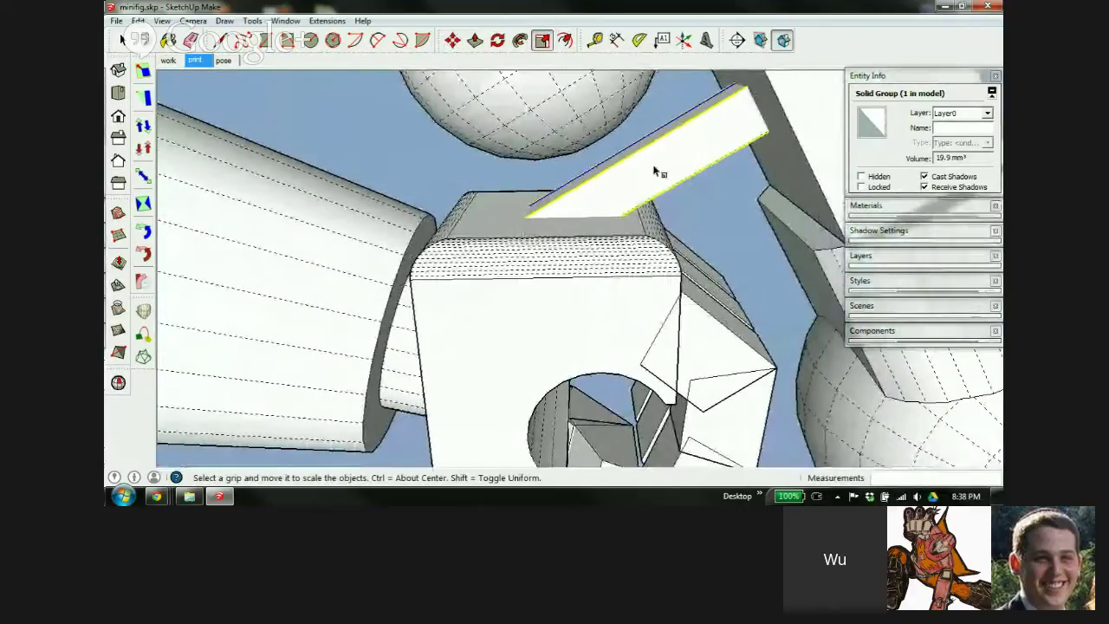
pyautogui.moveTo(622, 332); pyautogui.dragTo(564, 181, button='middle')
pyautogui.scroll(-3, 572, 204)
pyautogui.scroll(-3, 485, 248)
pyautogui.moveTo(486, 248); pyautogui.dragTo(408, 317, button='middle')
# Orbit and zoom around the arm, head and connector bar to inspect part spacing
pyautogui.press('s')
pyautogui.moveTo(716, 252); pyautogui.dragTo(627, 267, button='middle')
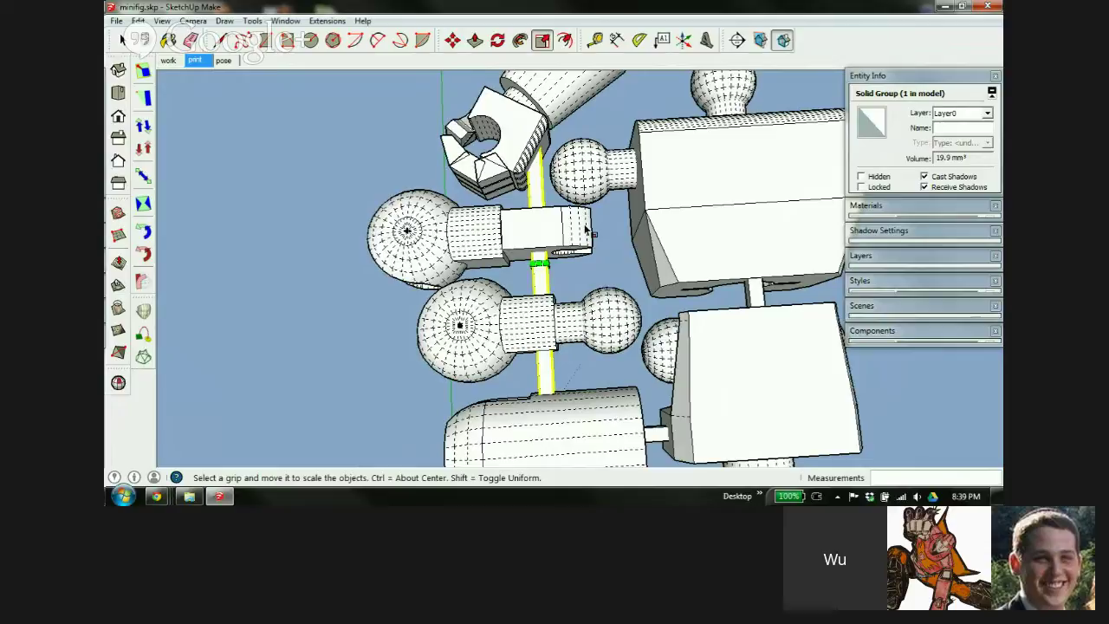
pyautogui.scroll(-2, 568, 229)
pyautogui.scroll(6, 576, 238)
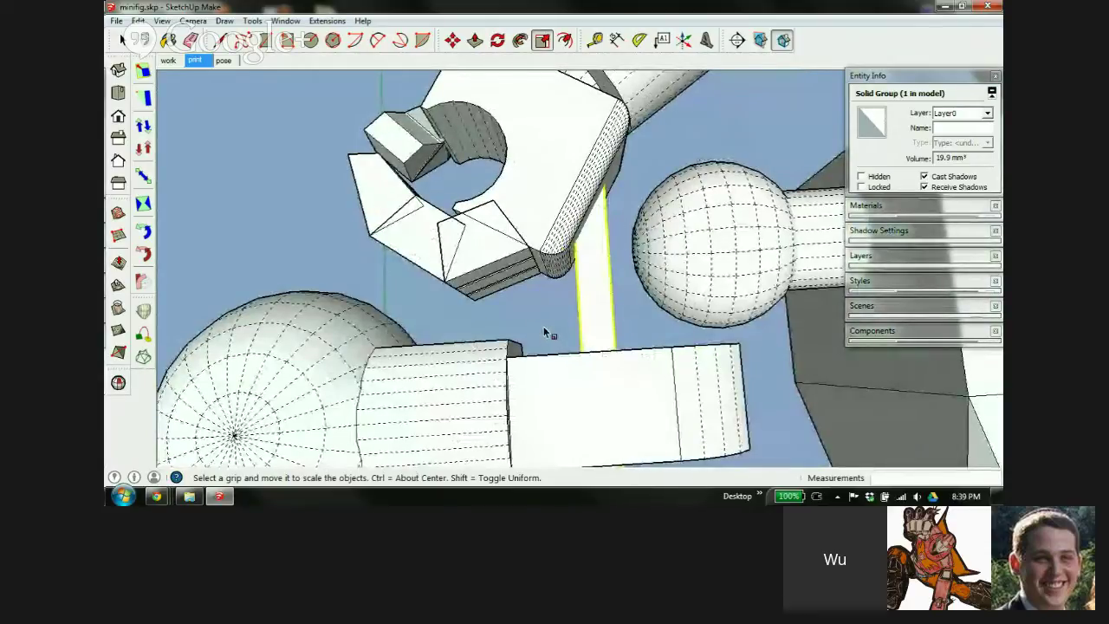
pyautogui.scroll(-3, 355, 357)
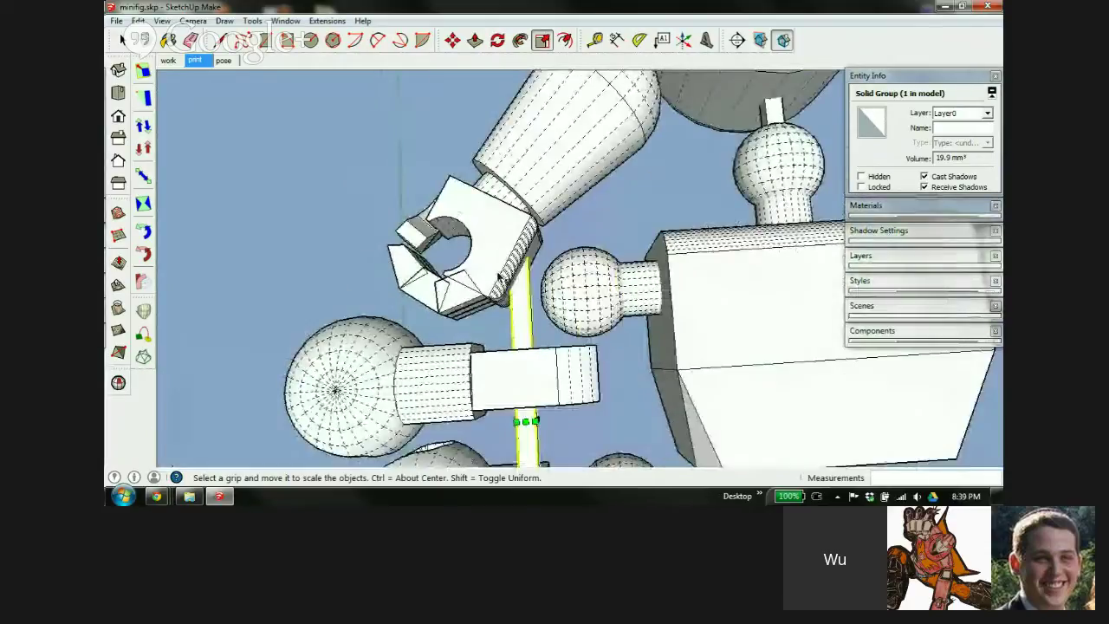
pyautogui.moveTo(555, 213); pyautogui.dragTo(627, 223, button='middle')
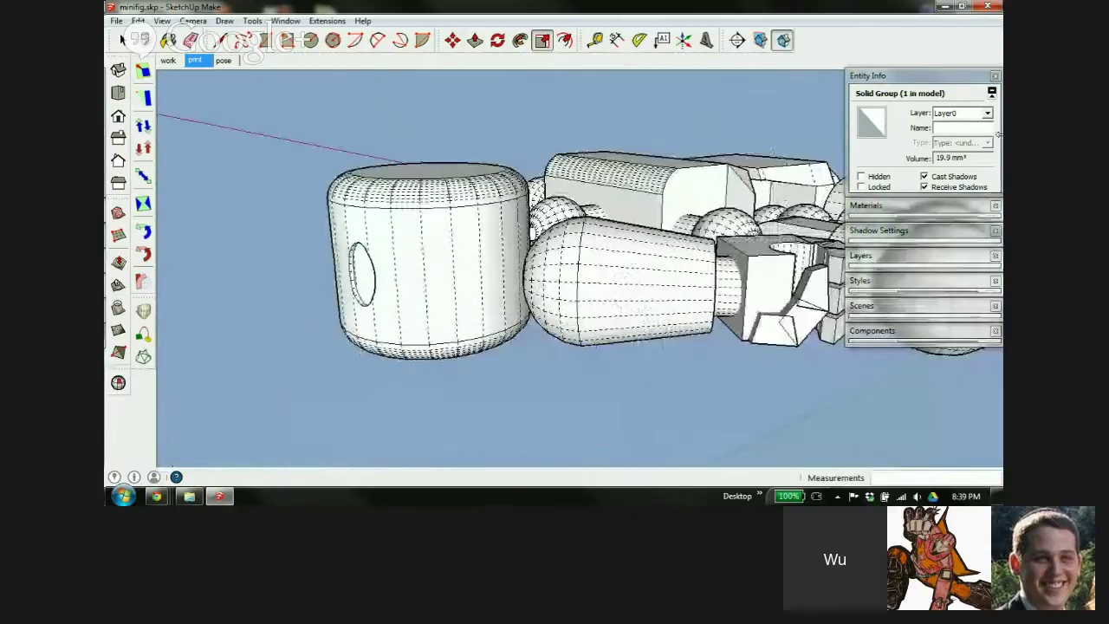
pyautogui.scroll(5, 646, 256)
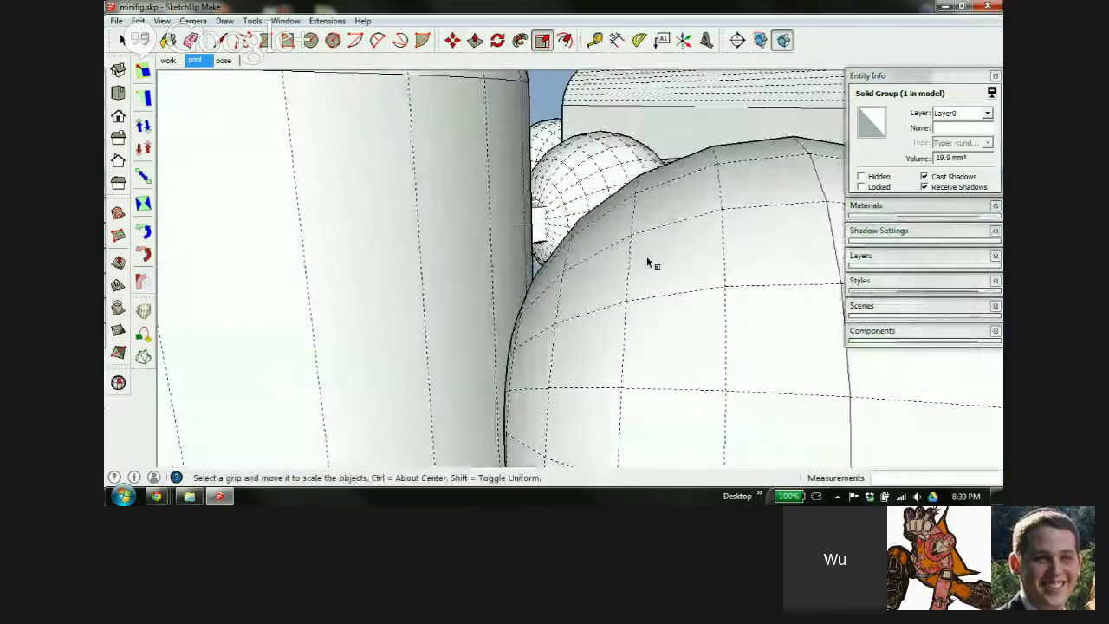
pyautogui.scroll(-3, 646, 256)
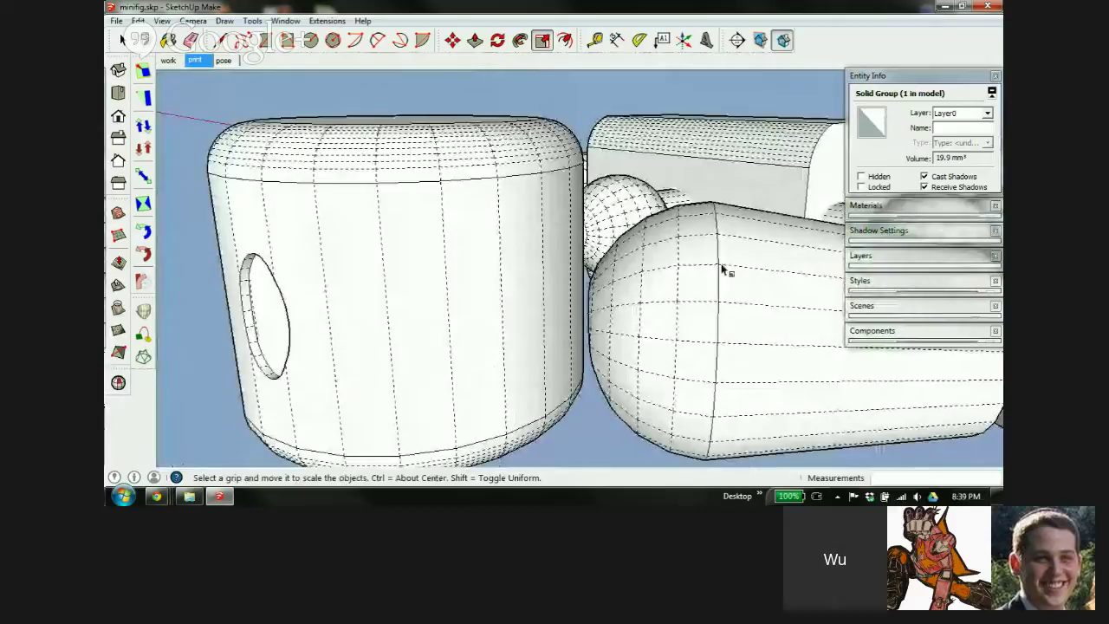
pyautogui.moveTo(722, 269)
pyautogui.mouseDown(button='middle')
pyautogui.moveTo(562, 342)
pyautogui.moveTo(569, 387)
pyautogui.mouseUp(button='middle')
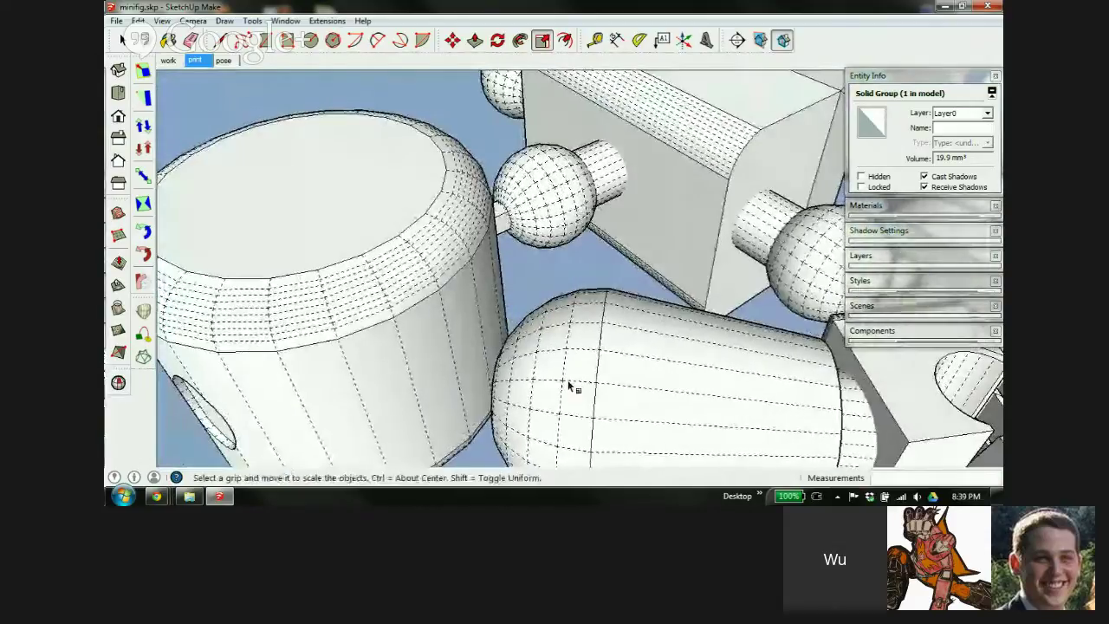
pyautogui.scroll(-6, 619, 201)
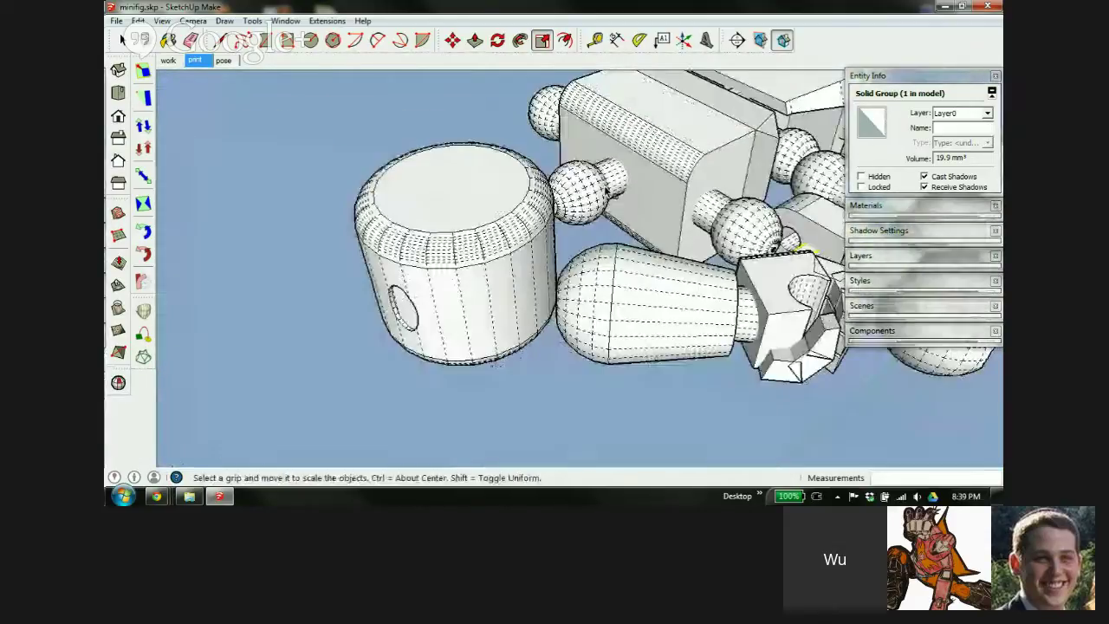
pyautogui.scroll(1, 684, 139)
pyautogui.moveTo(727, 139)
pyautogui.mouseDown(button='middle')
pyautogui.moveTo(733, 95)
pyautogui.moveTo(469, 312)
pyautogui.moveTo(358, 231)
pyautogui.moveTo(396, 272)
pyautogui.moveTo(443, 285)
pyautogui.moveTo(515, 208)
pyautogui.mouseUp(button='middle')
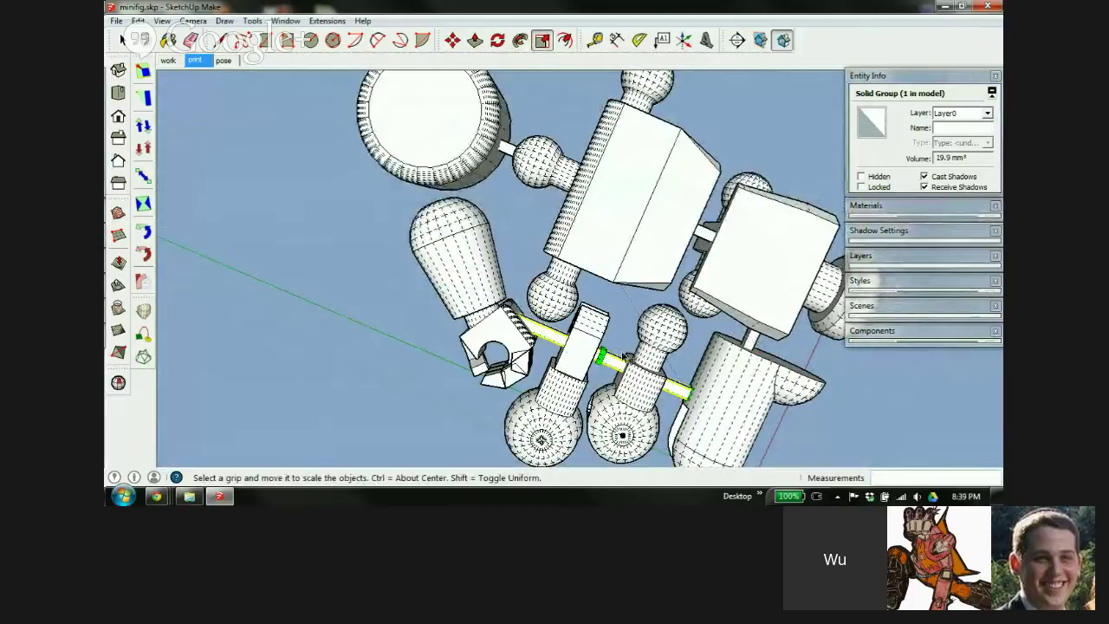
pyautogui.scroll(-1, 479, 338)
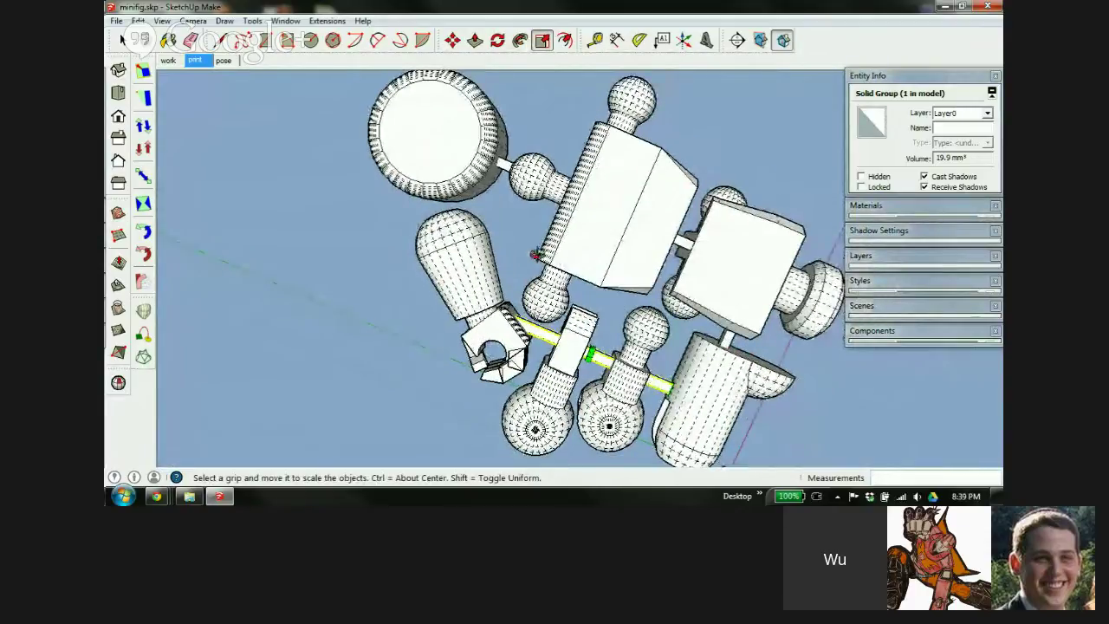
pyautogui.moveTo(534, 254); pyautogui.dragTo(500, 334, button='middle')
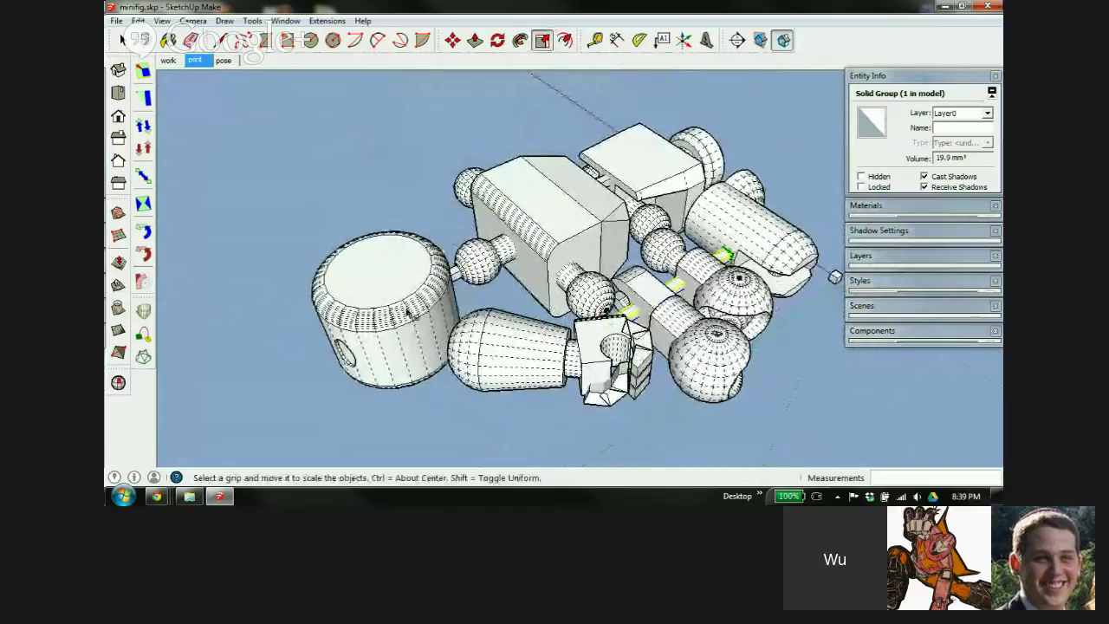
pyautogui.scroll(4, 457, 322)
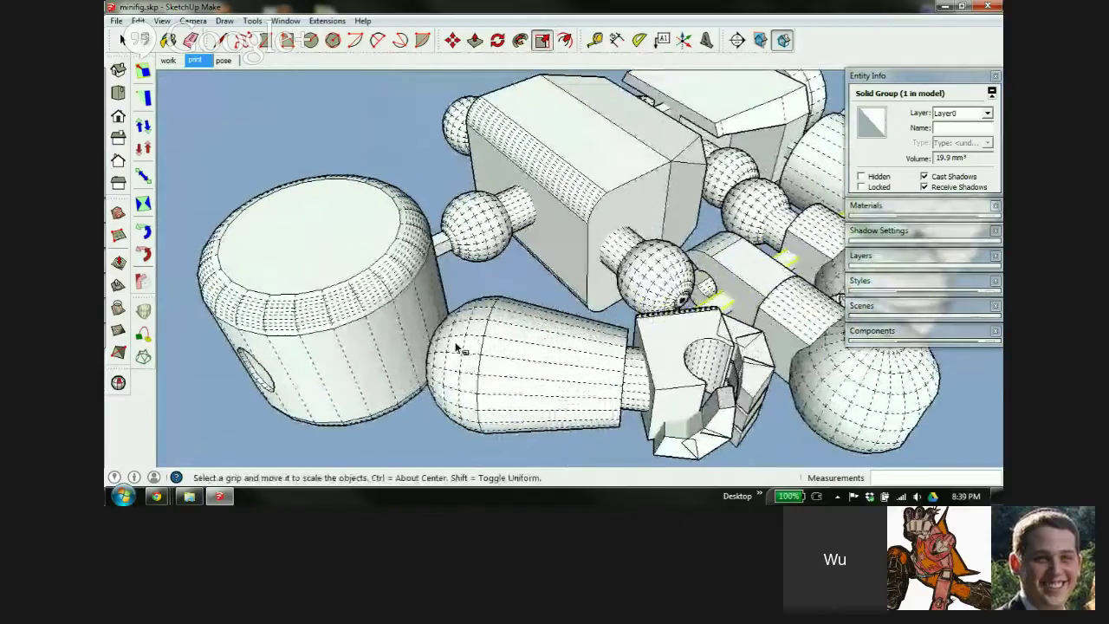
pyautogui.keyDown('shift'); pyautogui.moveTo(508, 347); pyautogui.dragTo(508, 321, button='middle'); pyautogui.keyUp('shift')
pyautogui.scroll(5, 632, 212)
pyautogui.scroll(-3, 652, 229)
# Zoom out to the whole print layout and return to the Select tool
pyautogui.press('s')
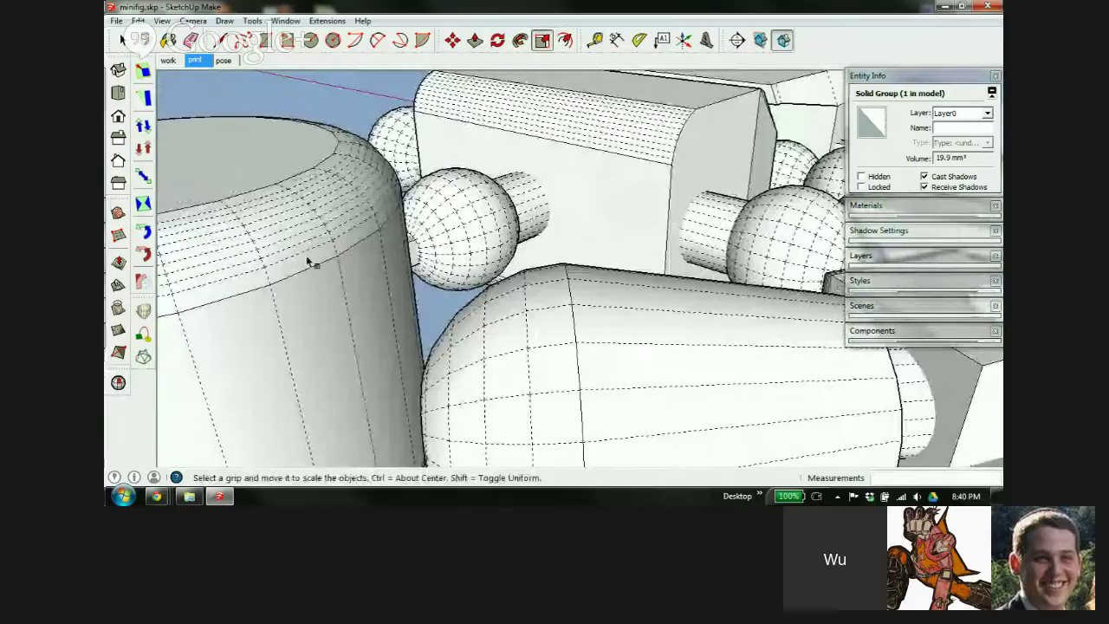
pyautogui.moveTo(574, 332); pyautogui.dragTo(620, 308, button='middle')
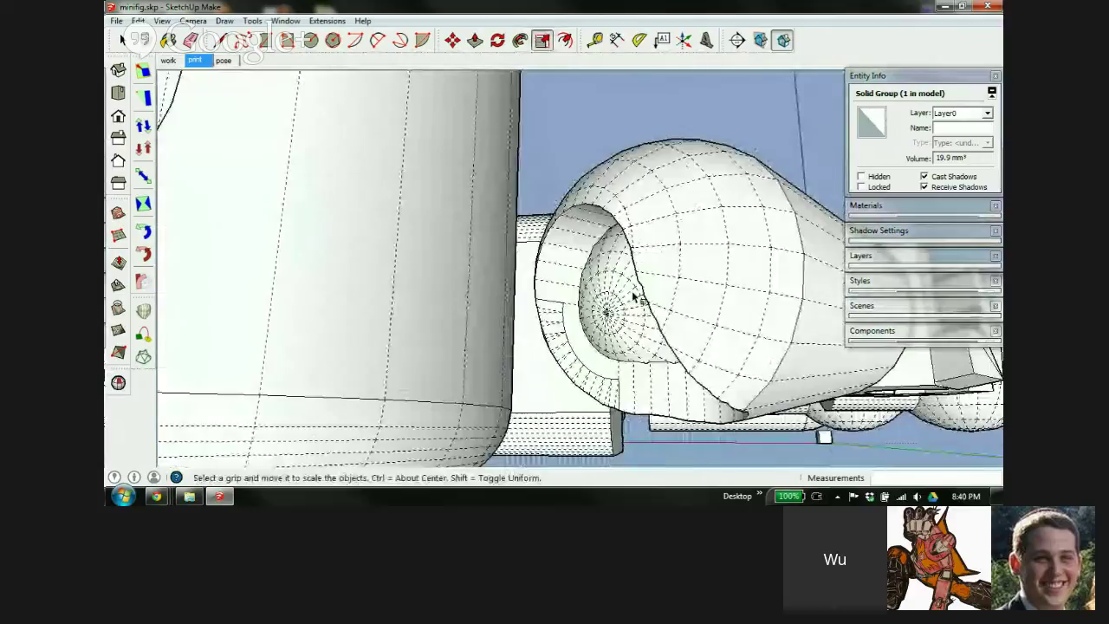
pyautogui.moveTo(689, 208); pyautogui.dragTo(389, 408, button='middle')
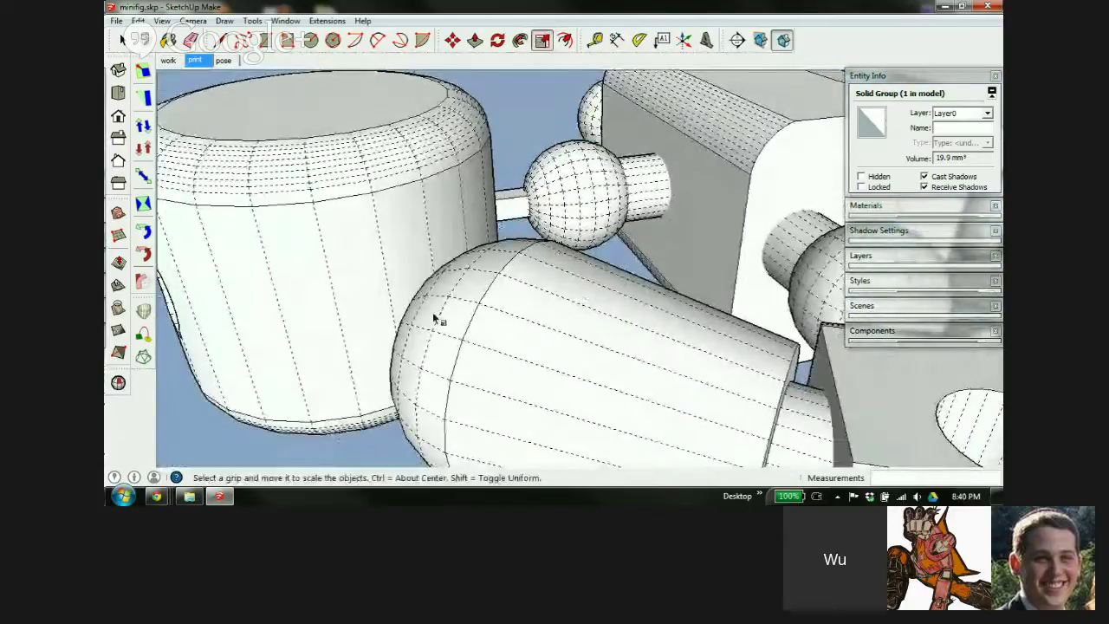
pyautogui.scroll(-3, 430, 266)
pyautogui.click(122, 40)
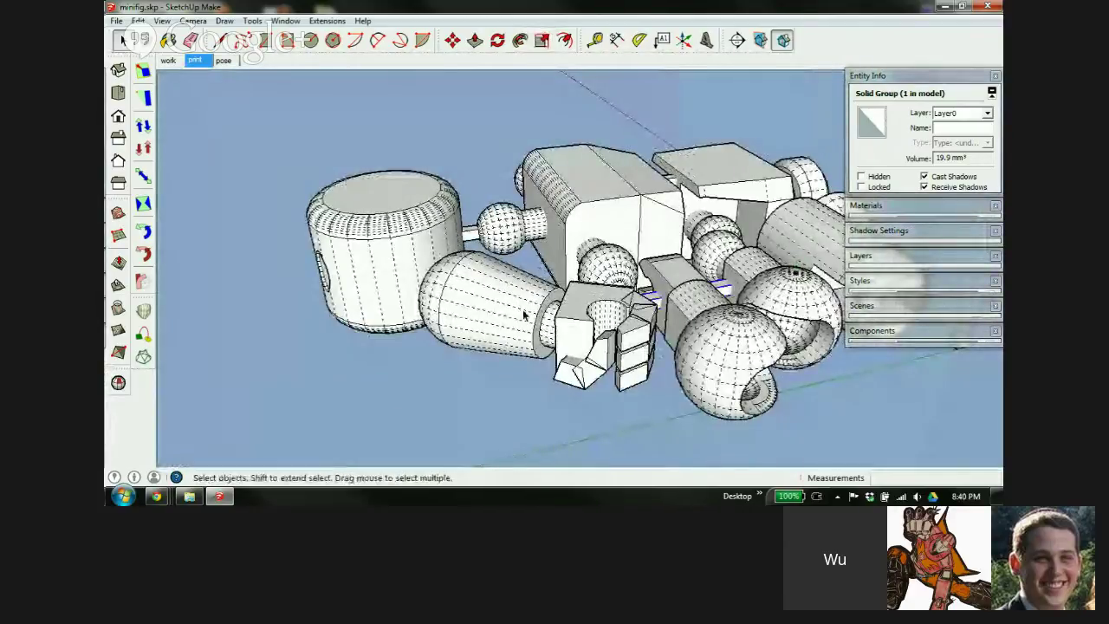
# Select the forearm, connector bar, both legs, middle piece and small pin together
pyautogui.click(507, 304)
pyautogui.scroll(-2, 729, 192)
pyautogui.moveTo(729, 193); pyautogui.dragTo(716, 358, button='middle')
pyautogui.keyDown('shift'); pyautogui.click(468, 279); pyautogui.keyUp('shift')
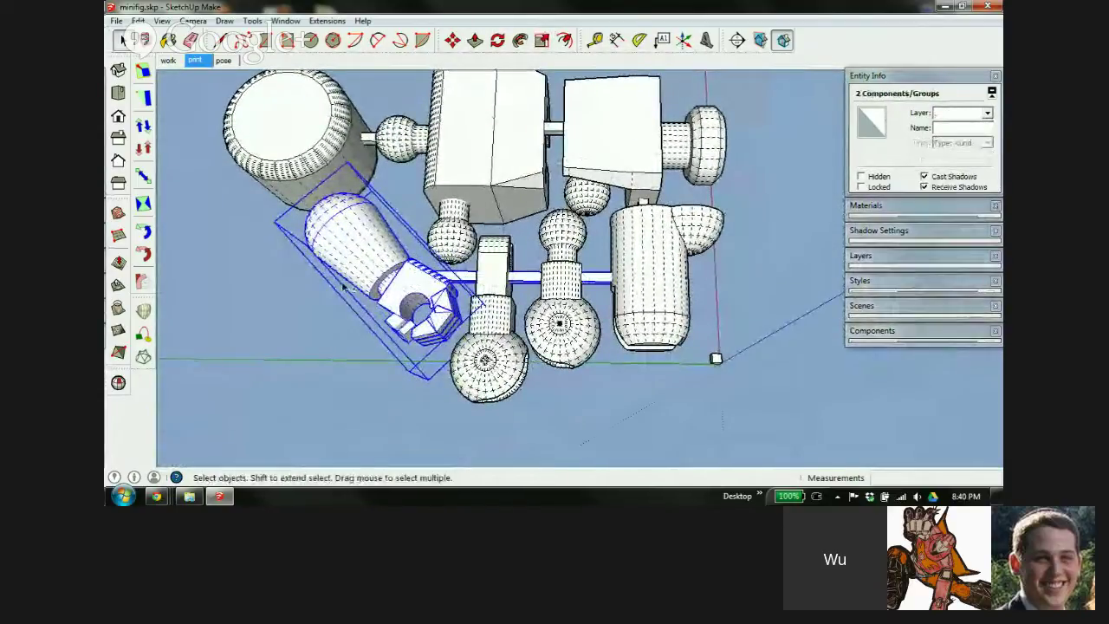
pyautogui.keyDown('shift'); pyautogui.click(488, 271); pyautogui.keyUp('shift')
pyautogui.keyDown('shift'); pyautogui.click(563, 265); pyautogui.keyUp('shift')
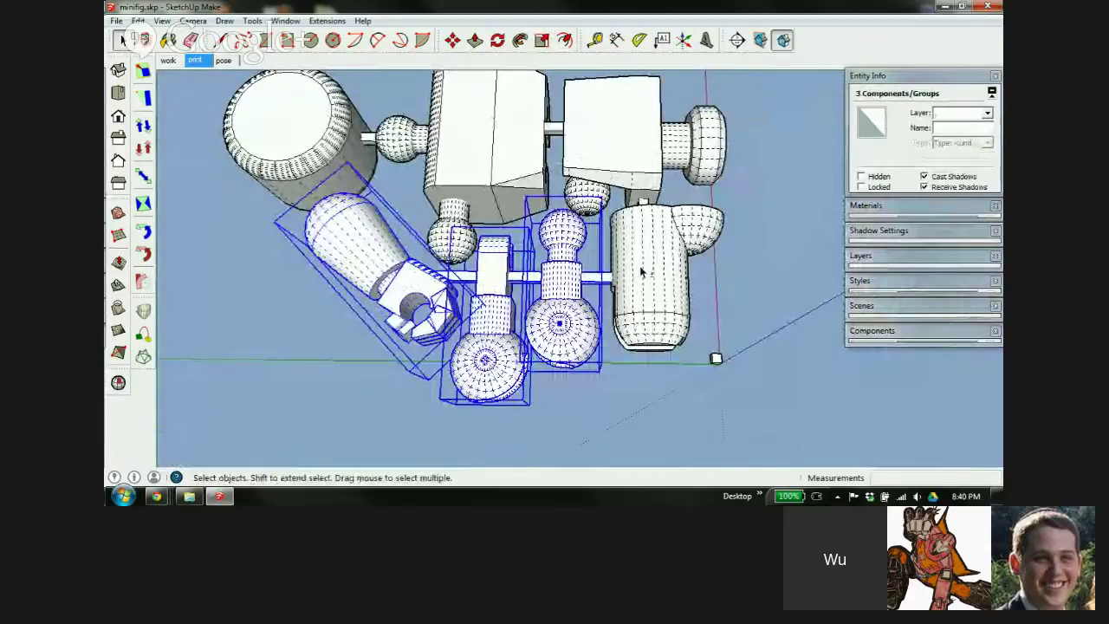
pyautogui.keyDown('shift'); pyautogui.click(645, 264); pyautogui.keyUp('shift')
pyautogui.keyDown('shift'); pyautogui.click(660, 174); pyautogui.keyUp('shift')
pyautogui.scroll(5, 654, 184)
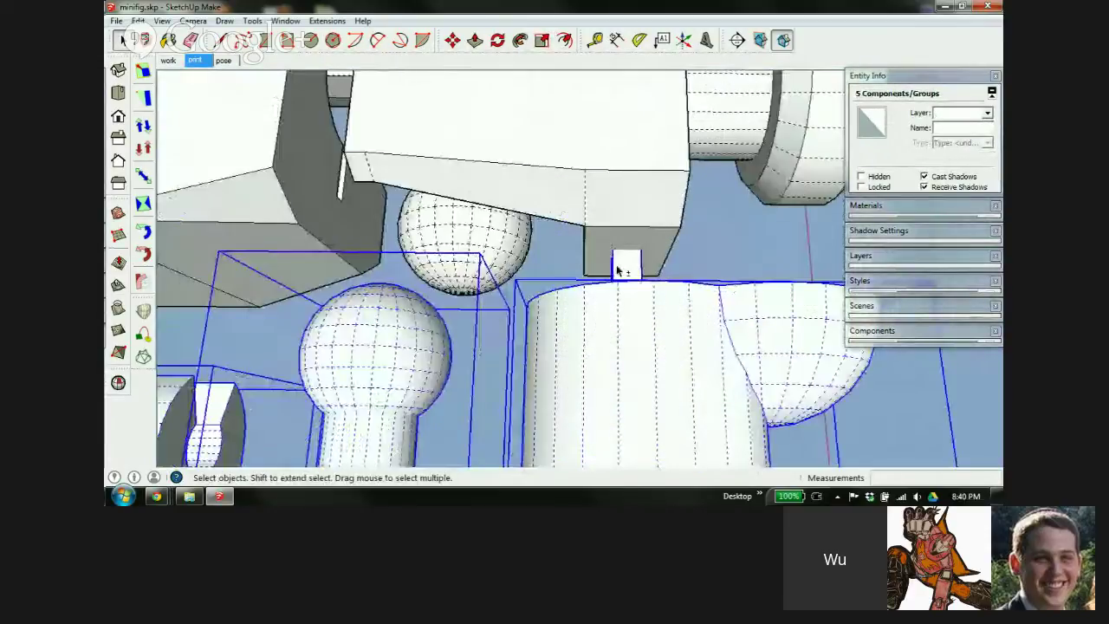
pyautogui.keyDown('shift'); pyautogui.click(617, 270); pyautogui.keyUp('shift')
pyautogui.scroll(-8, 609, 185)
# Make the selected pieces into a component named 'print limb'
pyautogui.rightClick(606, 228)
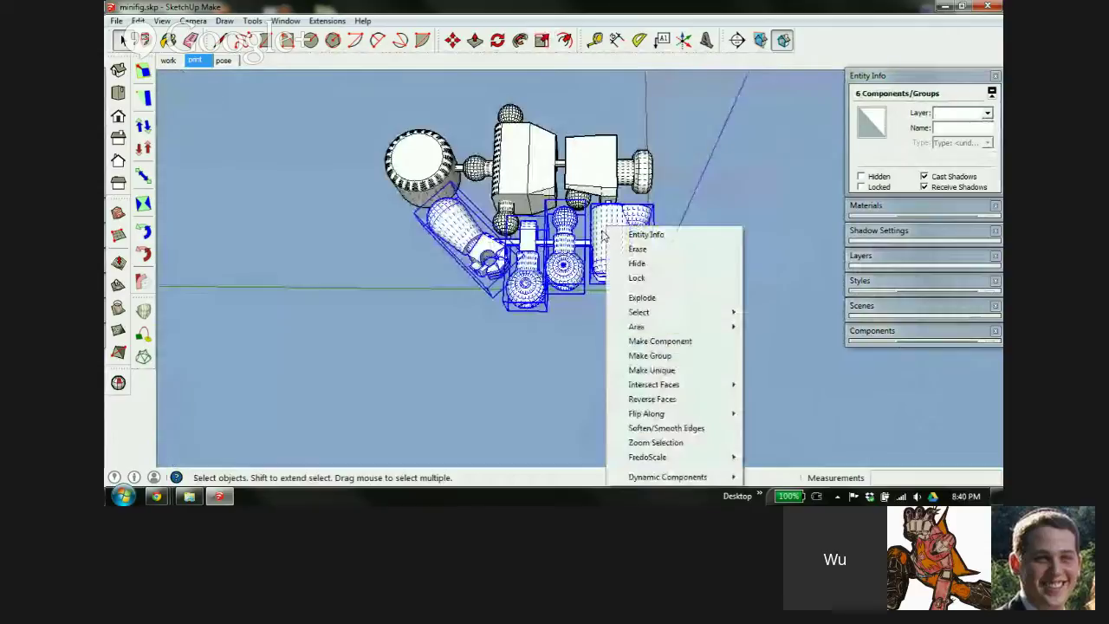
pyautogui.click(659, 341)
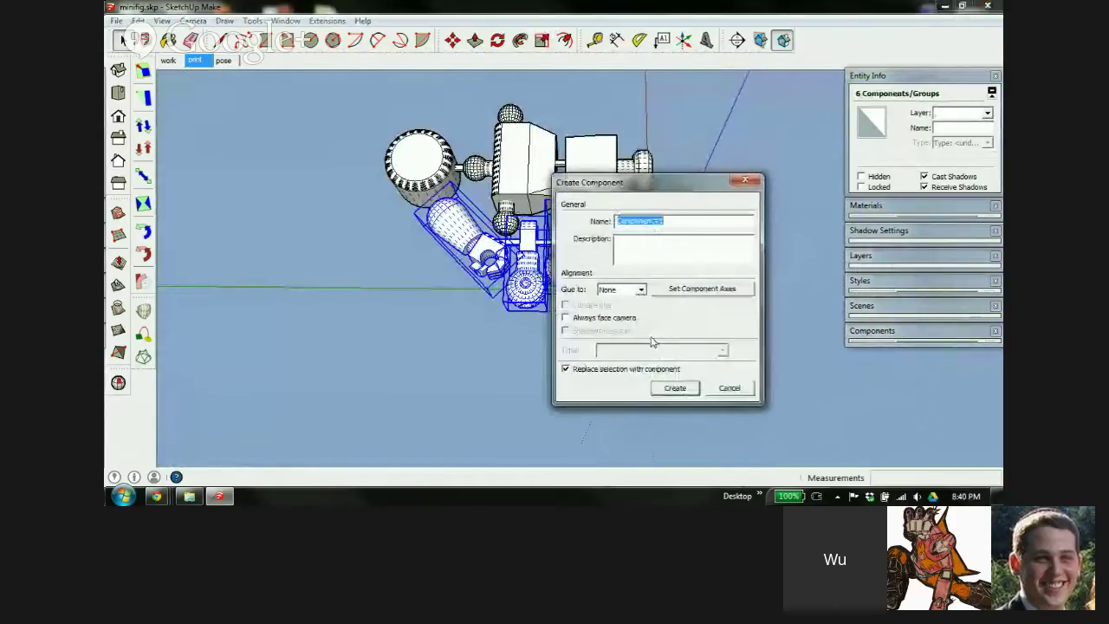
pyautogui.write('print lim')
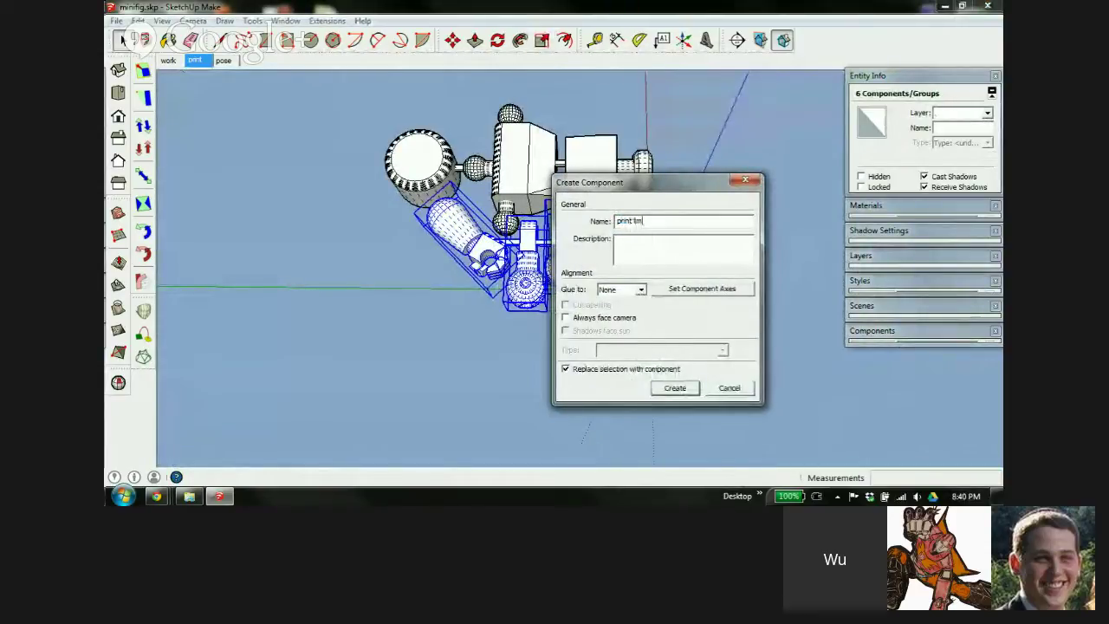
pyautogui.write('b')
pyautogui.press('Return')
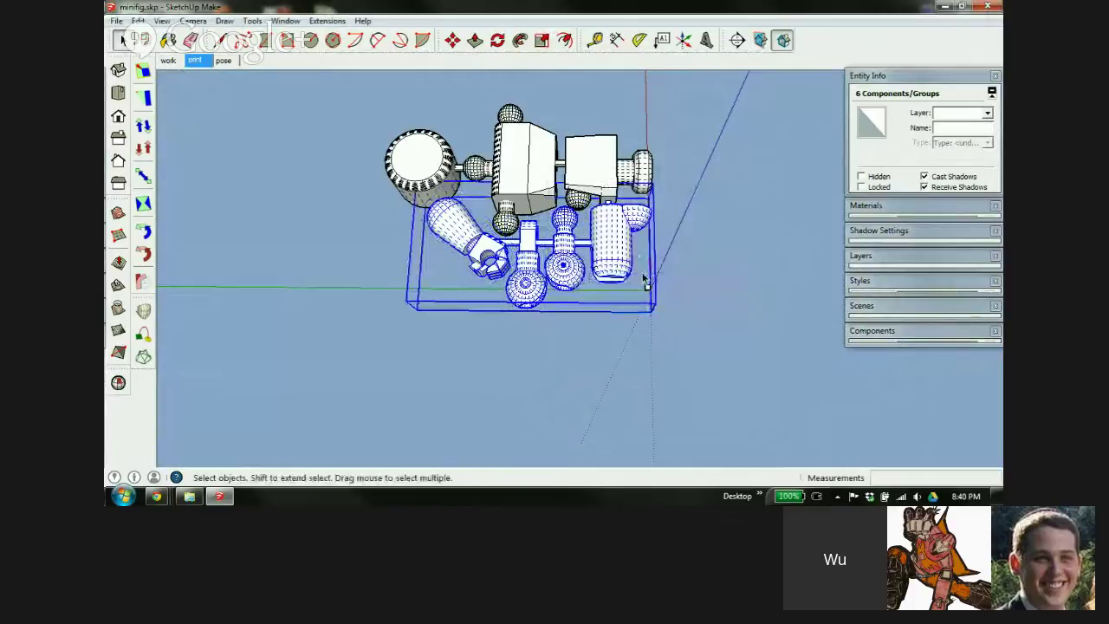
pyautogui.moveTo(595, 173); pyautogui.dragTo(275, 203, button='middle')
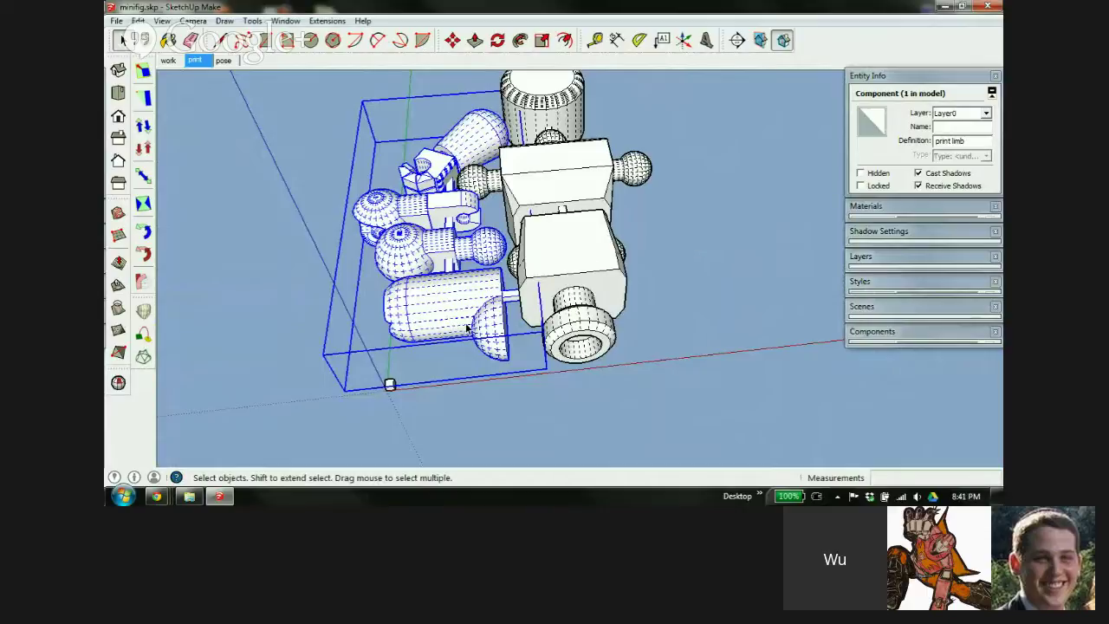
# Copy the print limb component beside the body and flip it along the component's red axis
pyautogui.press('m')
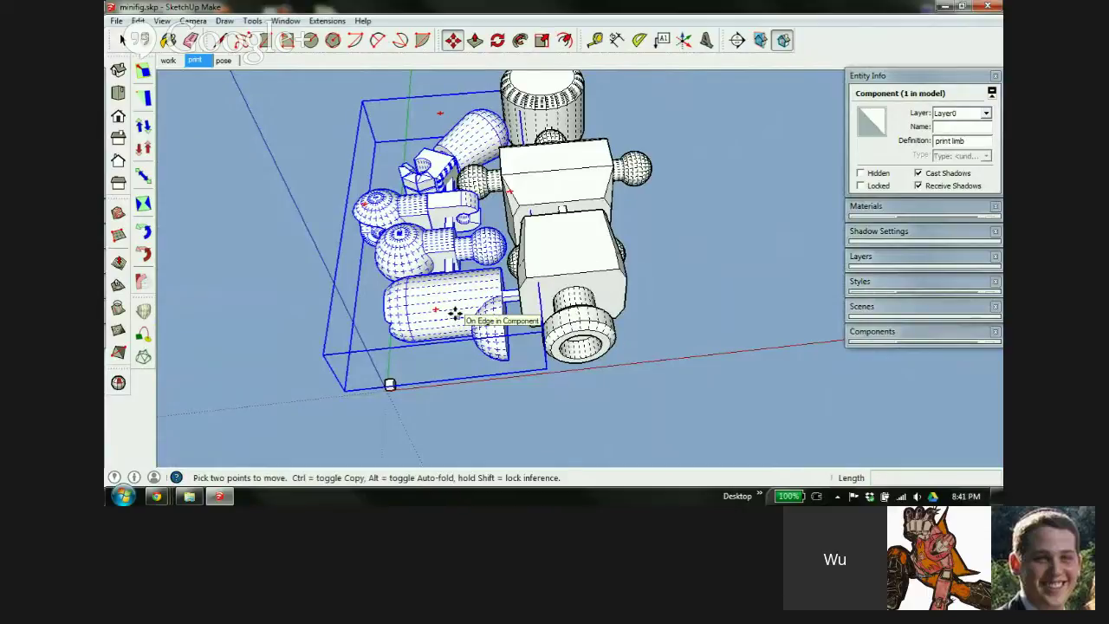
pyautogui.keyDown('ctrl'); pyautogui.click(454, 313); pyautogui.keyUp('ctrl')
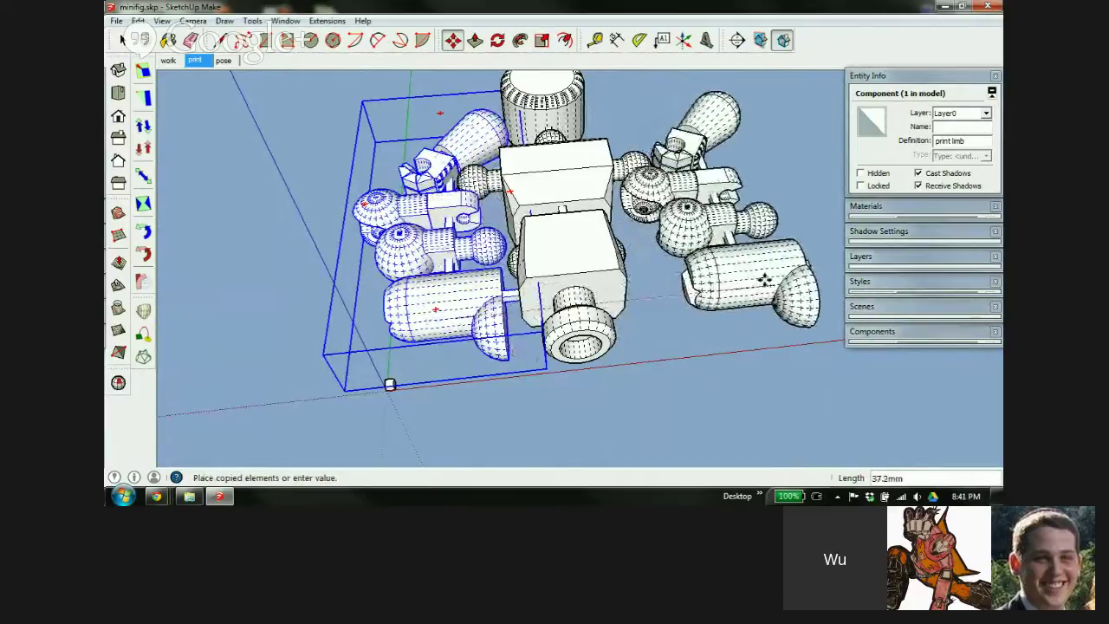
pyautogui.click(754, 280)
pyautogui.rightClick(746, 280)
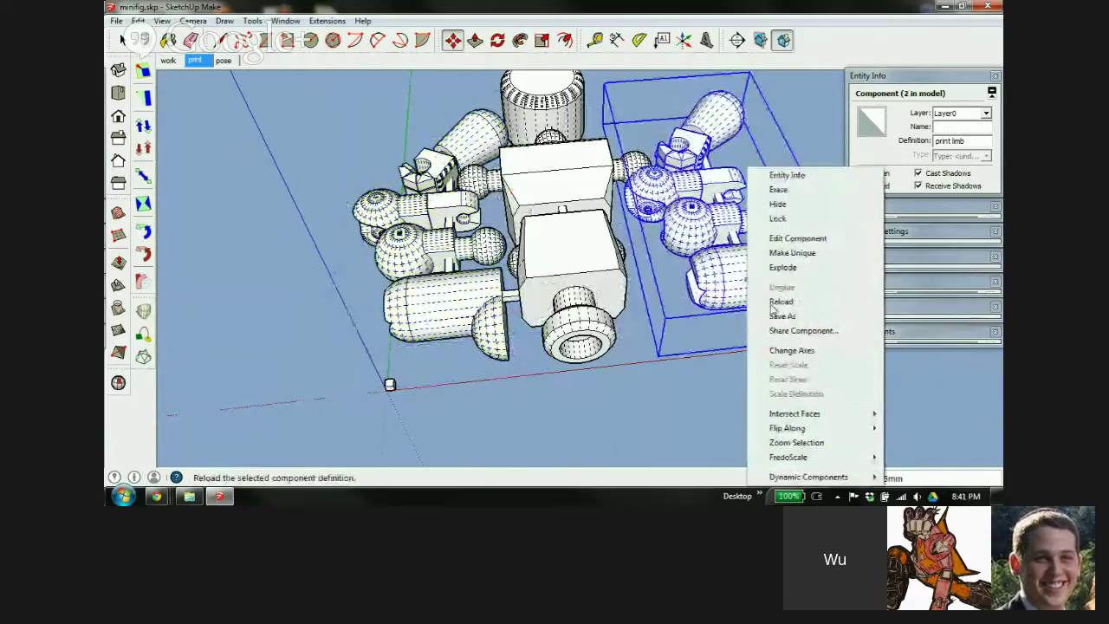
pyautogui.moveTo(784, 428)
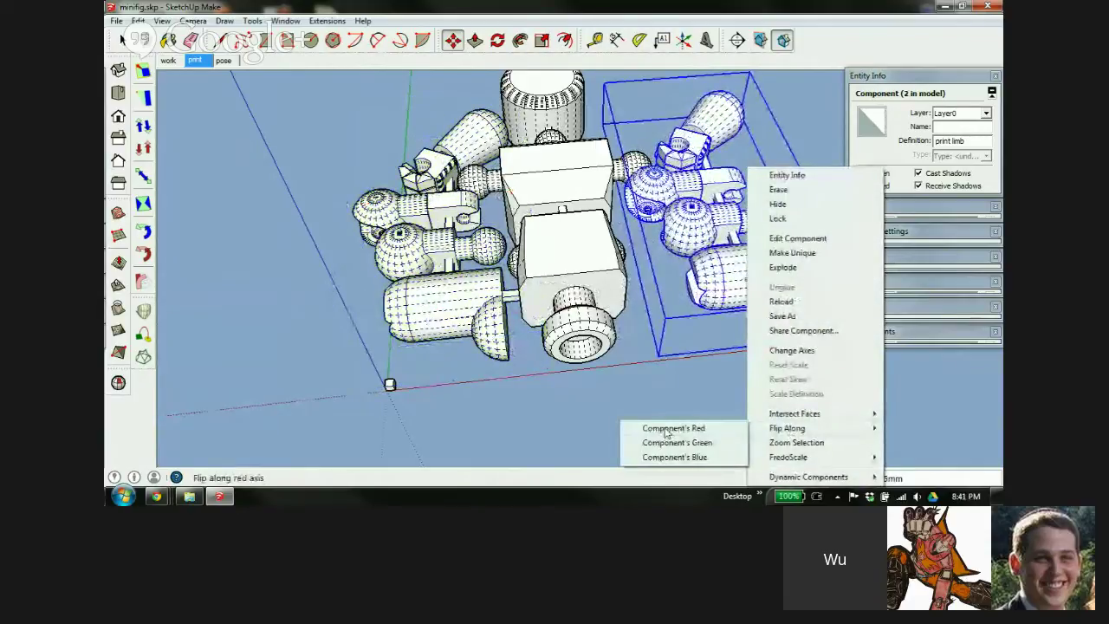
pyautogui.click(667, 430)
pyautogui.scroll(4, 662, 264)
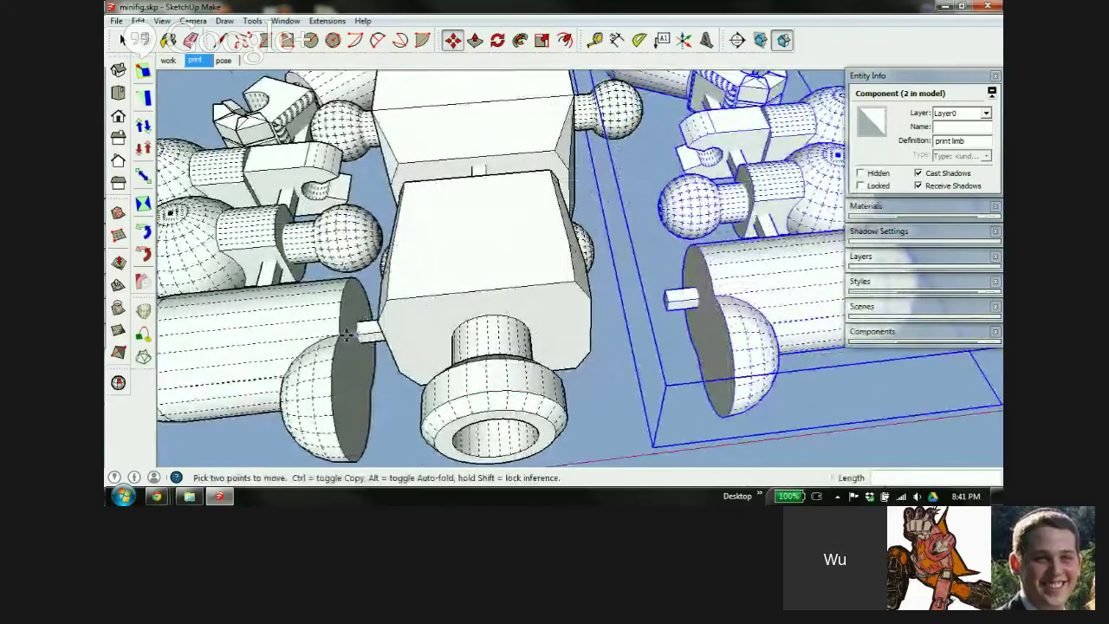
# Reposition the mirrored limb opposite the first one and clear the selection
pyautogui.click(712, 296)
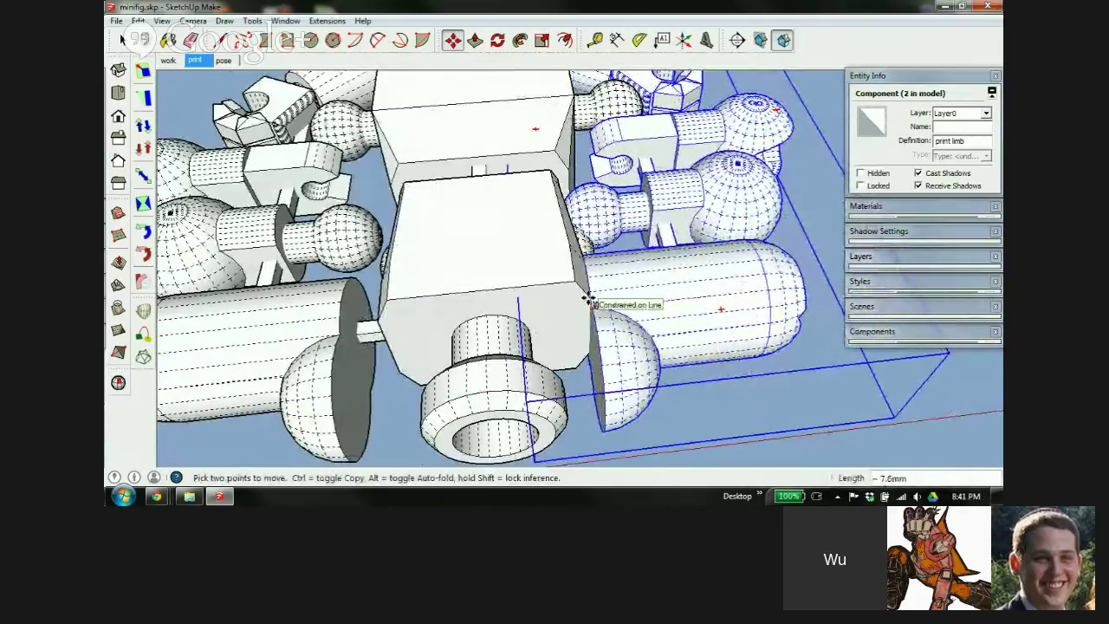
pyautogui.scroll(6, 588, 305)
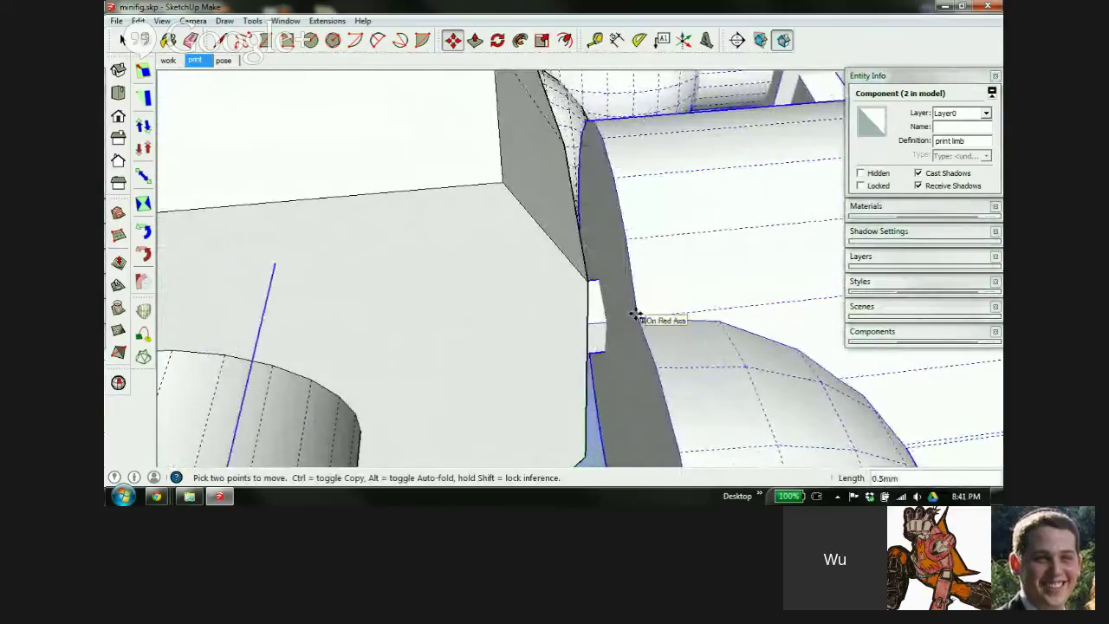
pyautogui.scroll(-10, 635, 314)
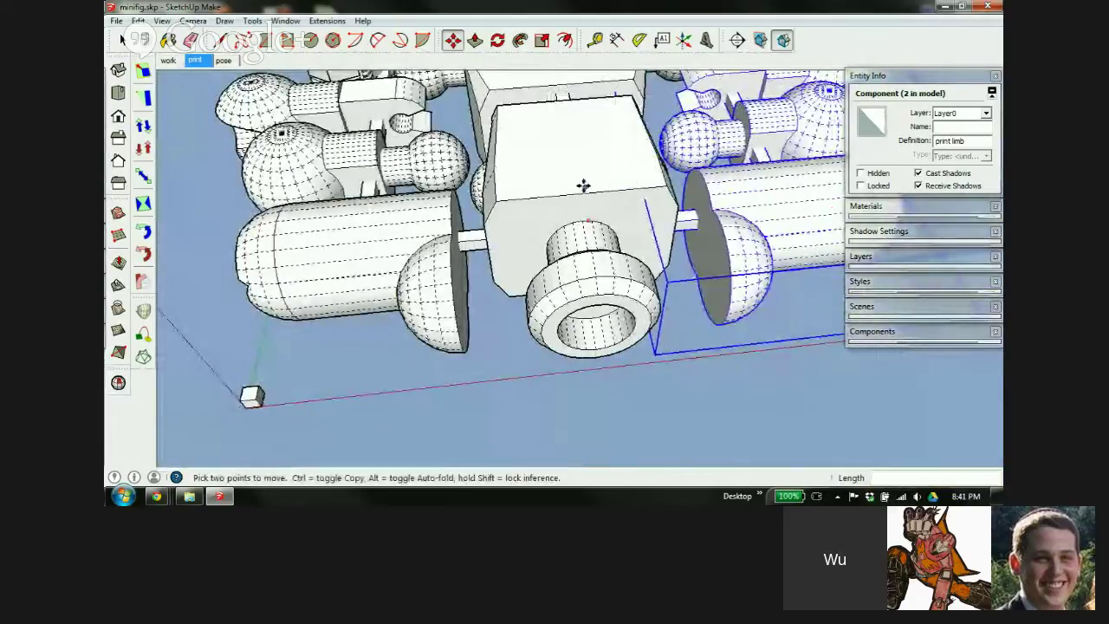
pyautogui.moveTo(584, 183); pyautogui.dragTo(561, 268, button='middle')
pyautogui.scroll(-5, 562, 266)
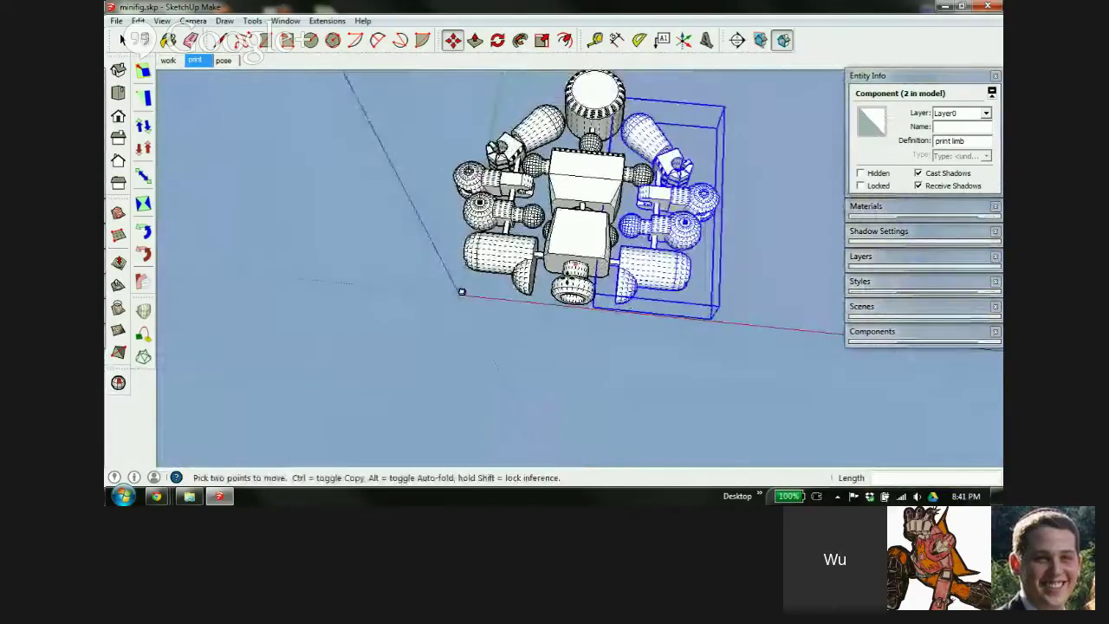
pyautogui.press('space')
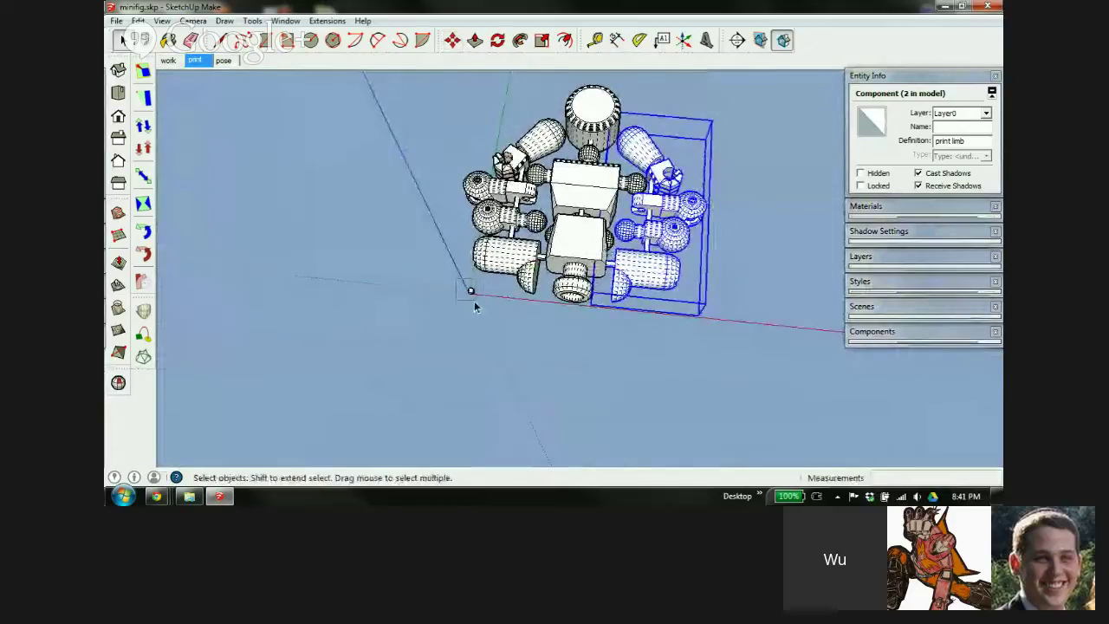
pyautogui.click(486, 308)
pyautogui.click(546, 154)
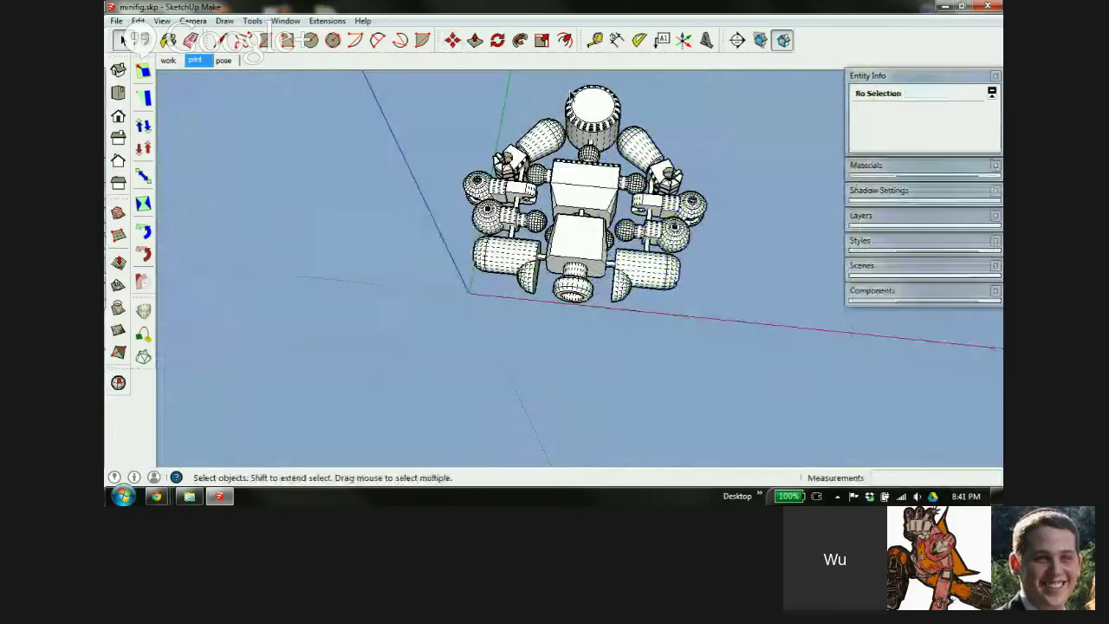
# Inspect the symmetric layout from low front and side angles, then open the File menu
pyautogui.scroll(4, 594, 129)
pyautogui.scroll(-1, 607, 143)
pyautogui.moveTo(608, 191); pyautogui.dragTo(579, 278, button='middle')
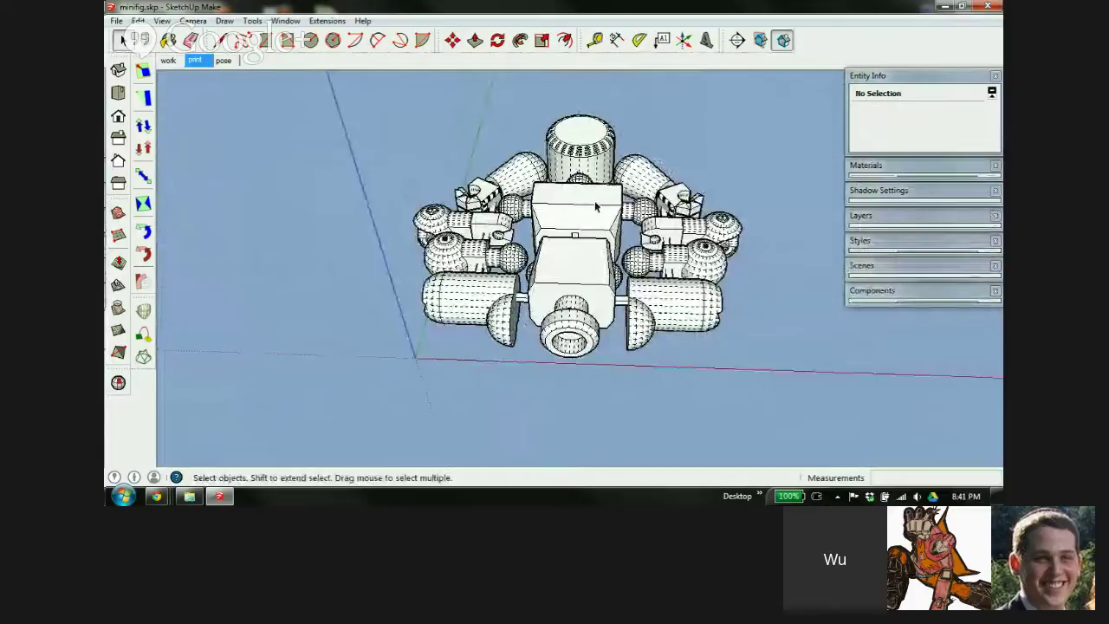
pyautogui.moveTo(594, 200); pyautogui.dragTo(543, 360, button='middle')
pyautogui.scroll(2, 568, 217)
pyautogui.moveTo(487, 141)
pyautogui.mouseDown(button='middle')
pyautogui.moveTo(441, 173)
pyautogui.moveTo(494, 139)
pyautogui.mouseUp(button='middle')
pyautogui.scroll(3, 495, 138)
pyautogui.scroll(2, 496, 138)
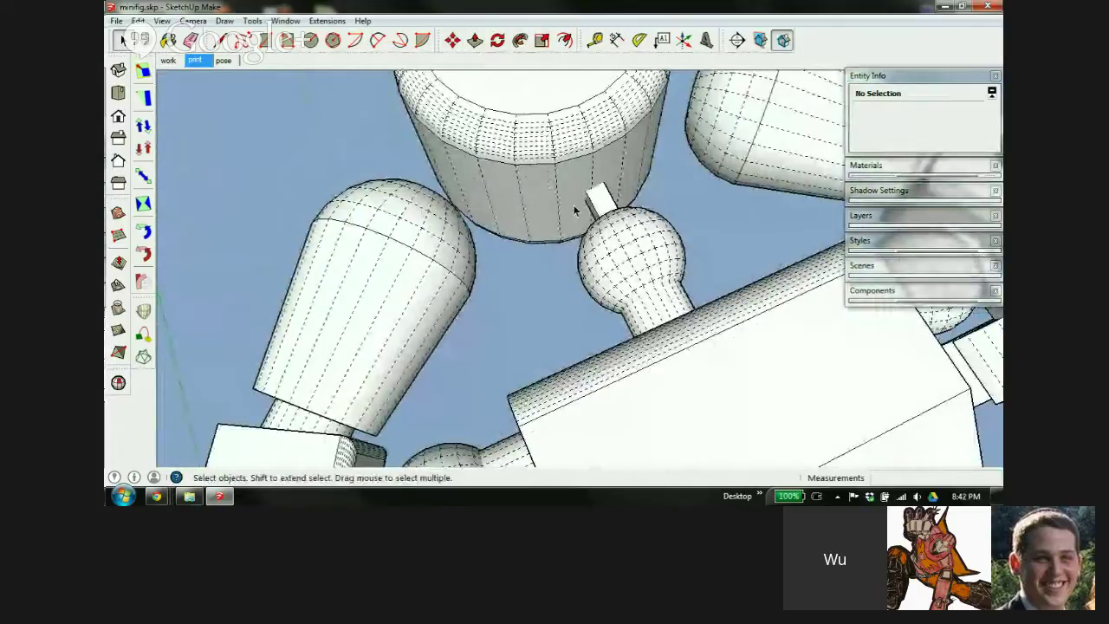
pyautogui.moveTo(651, 349); pyautogui.dragTo(649, 233, button='middle')
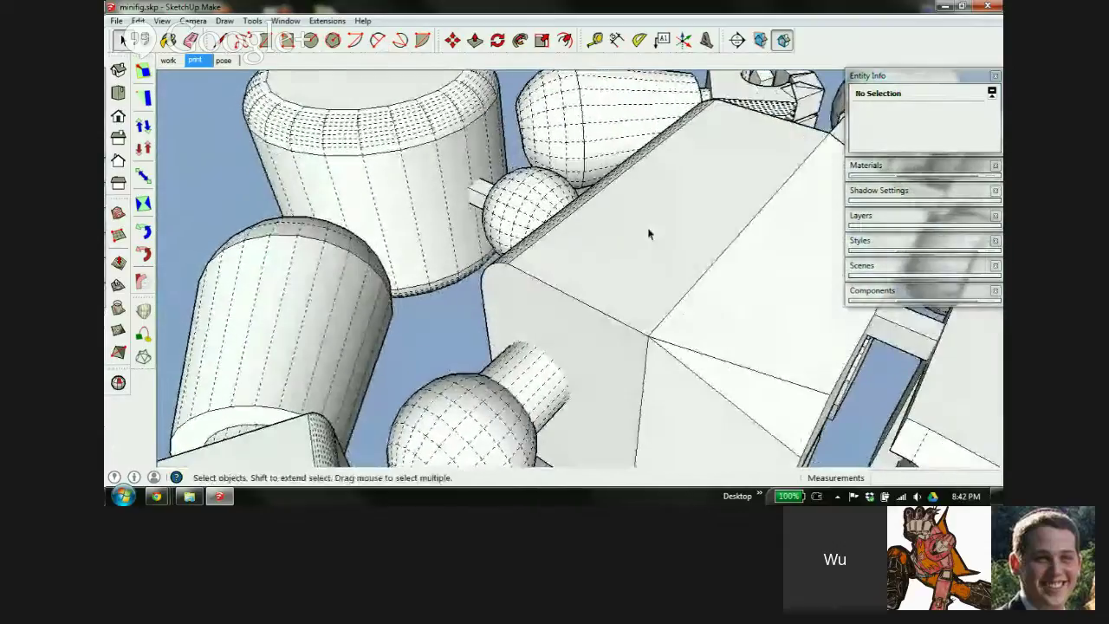
pyautogui.scroll(-6, 437, 195)
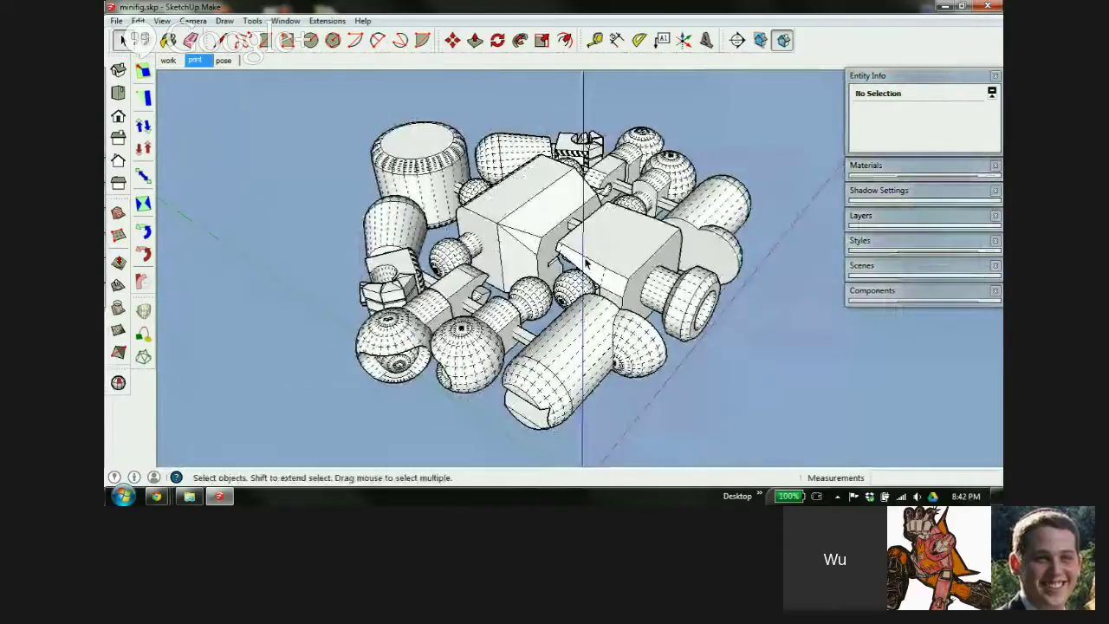
pyautogui.click(116, 21)
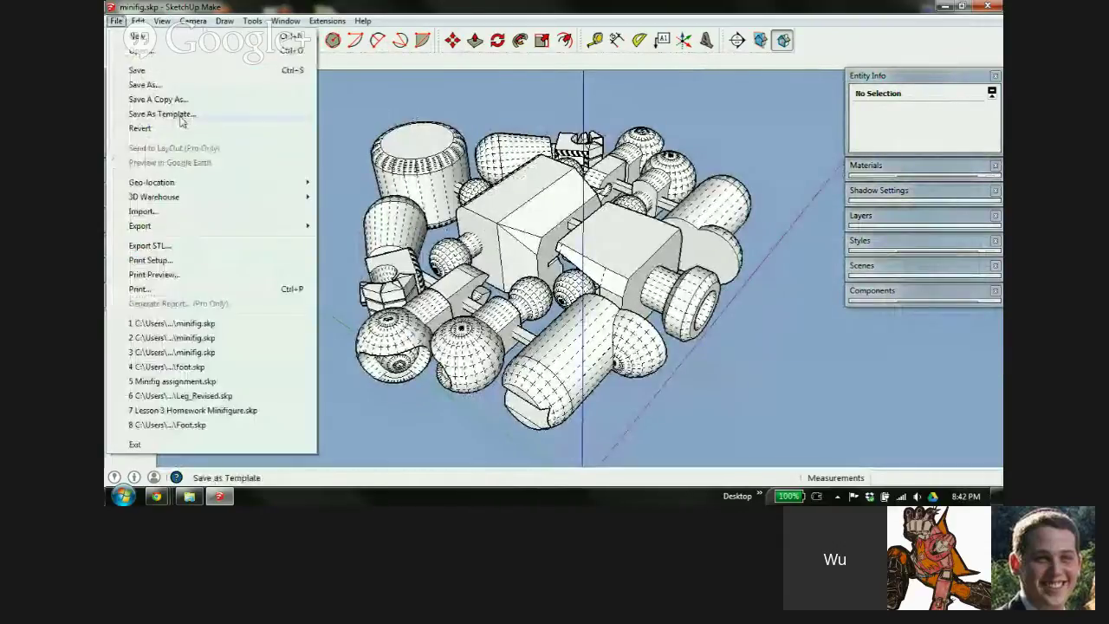
# Save the model as minifig.skp in the Class 002 Lesson 4 folder
pyautogui.click(153, 90)
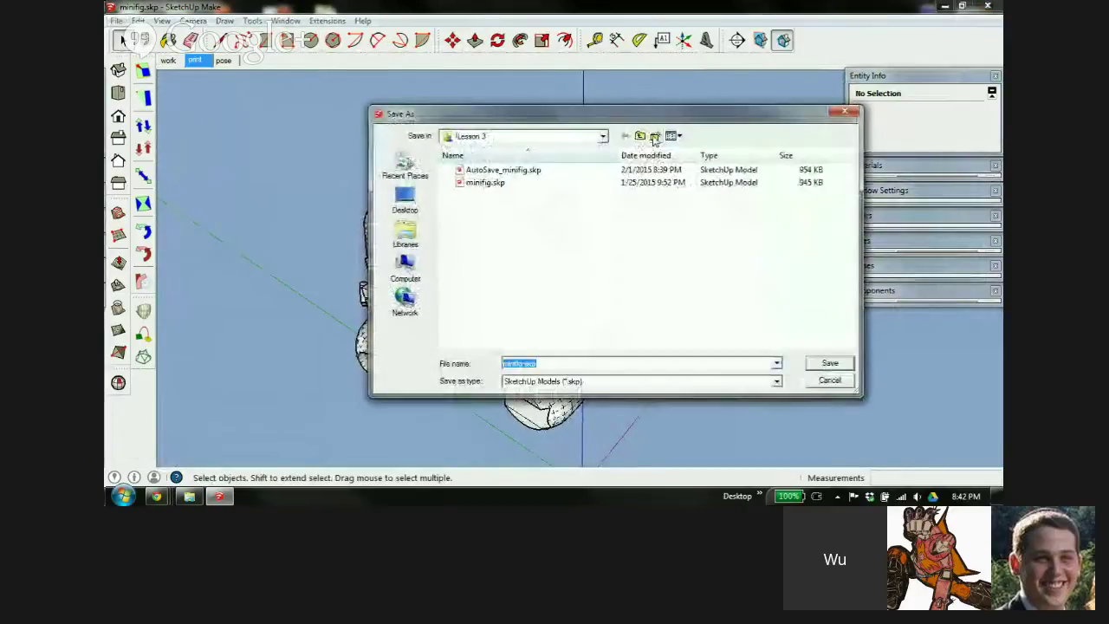
pyautogui.click(603, 136)
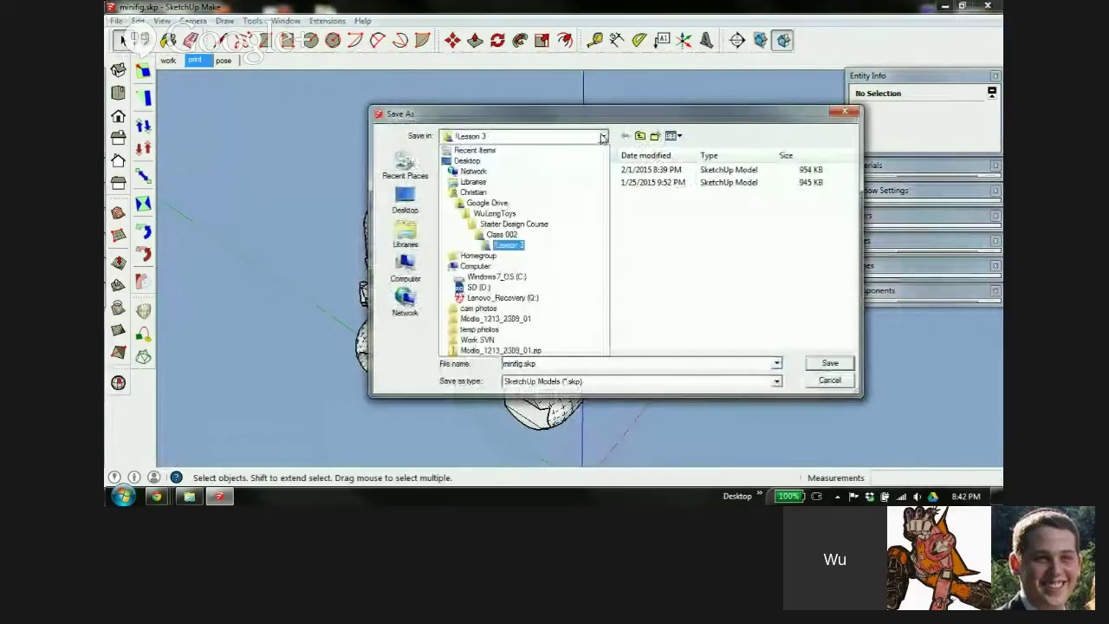
pyautogui.click(513, 235)
pyautogui.doubleClick(499, 214)
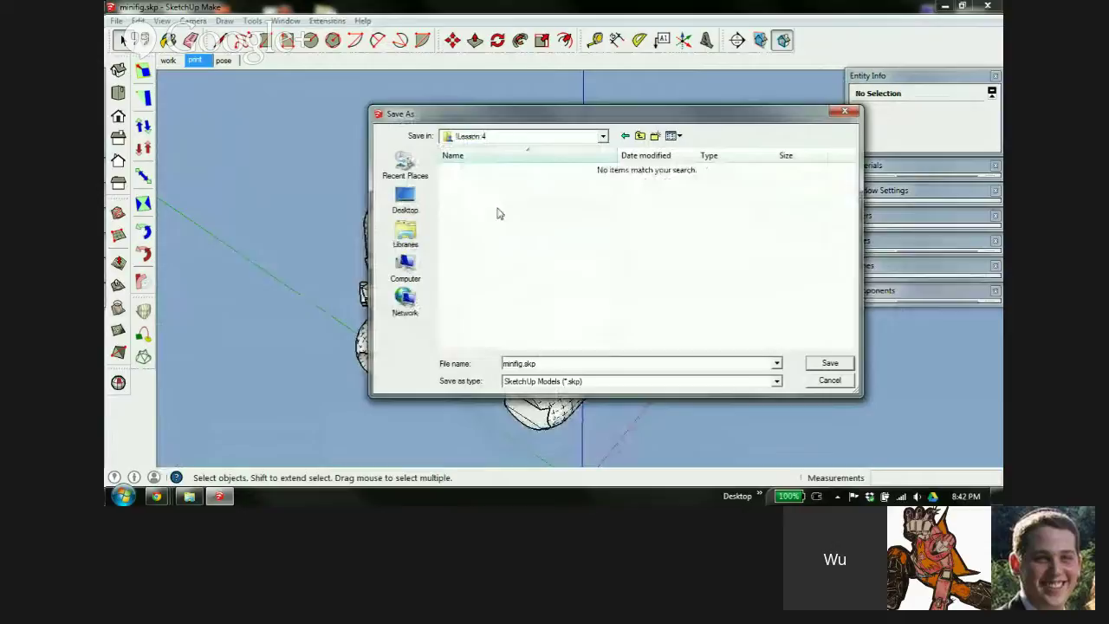
pyautogui.click(833, 363)
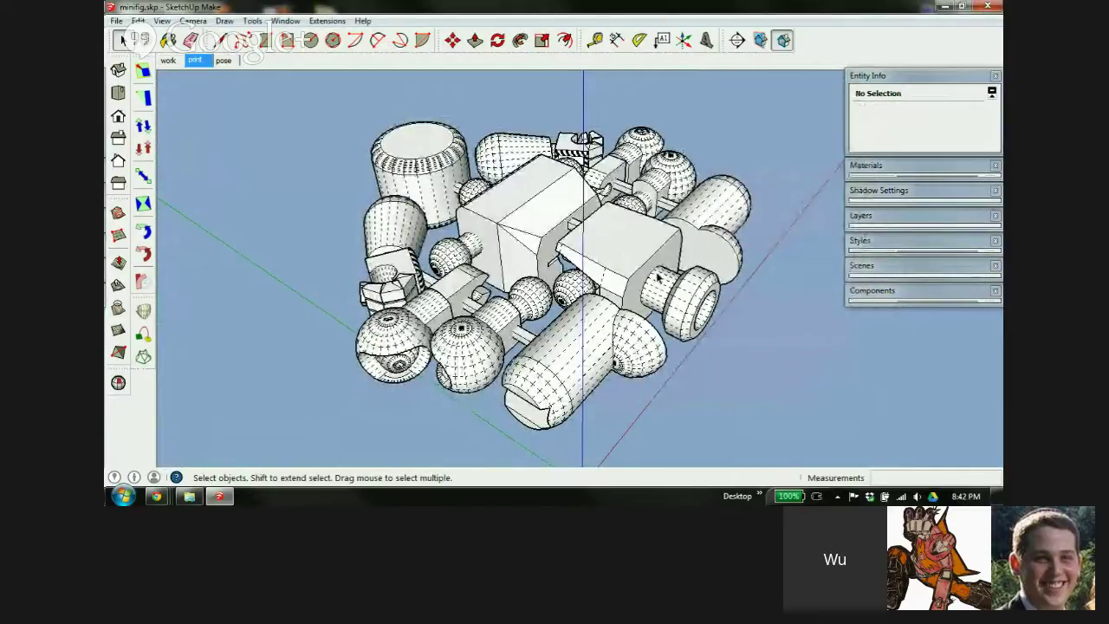
pyautogui.moveTo(658, 276); pyautogui.dragTo(551, 304, button='middle')
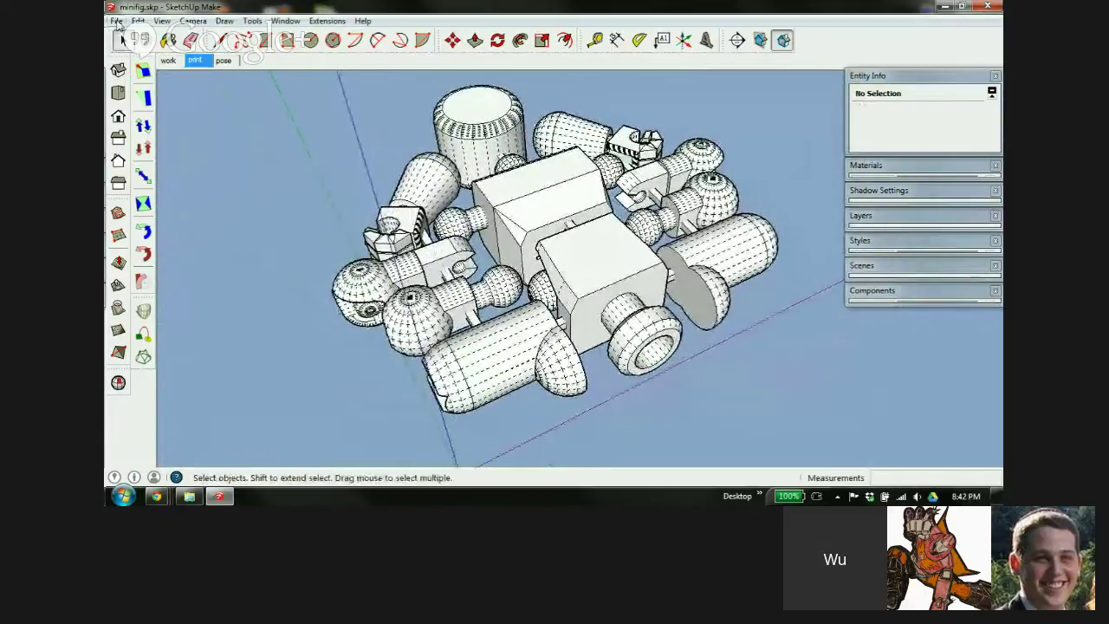
pyautogui.click(116, 21)
pyautogui.moveTo(287, 235)
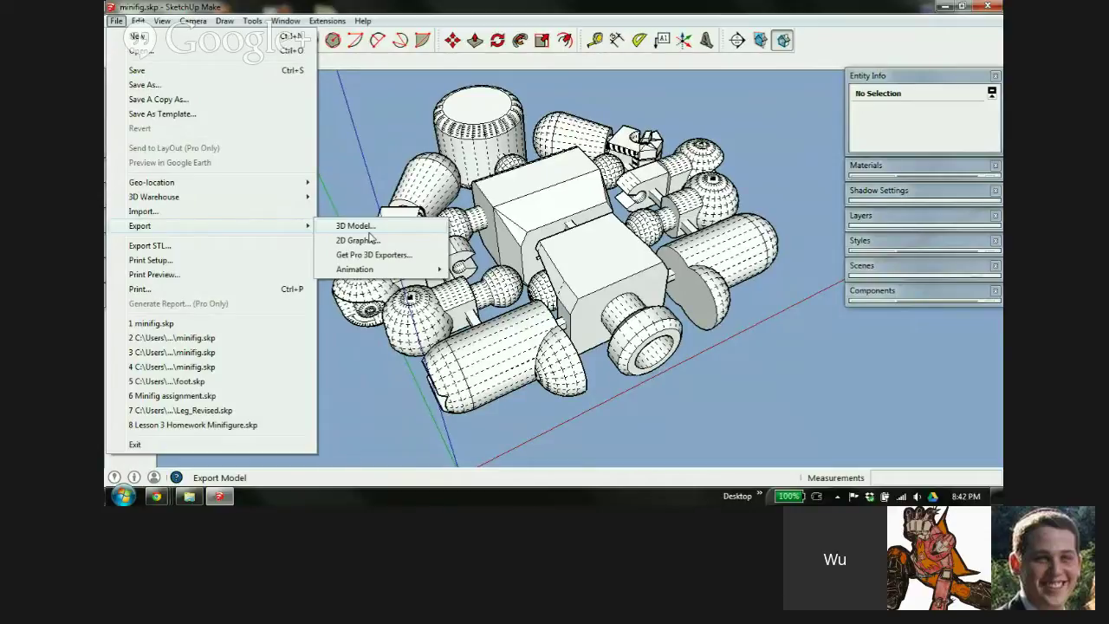
pyautogui.click(196, 247)
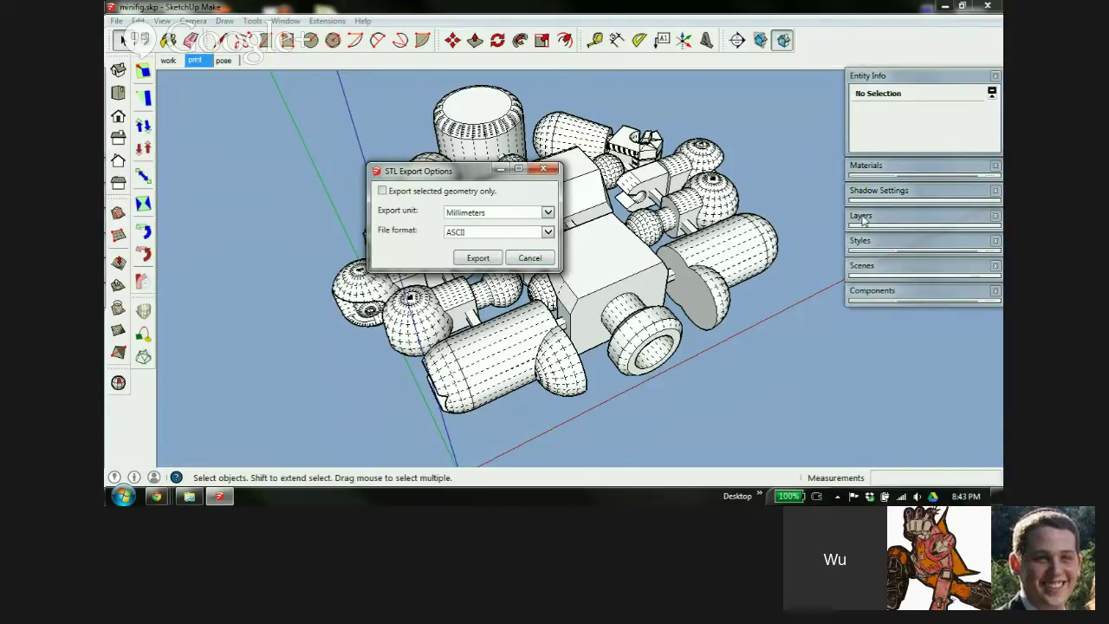
pyautogui.click(530, 258)
pyautogui.scroll(-2, 386, 265)
pyautogui.scroll(-1, 369, 280)
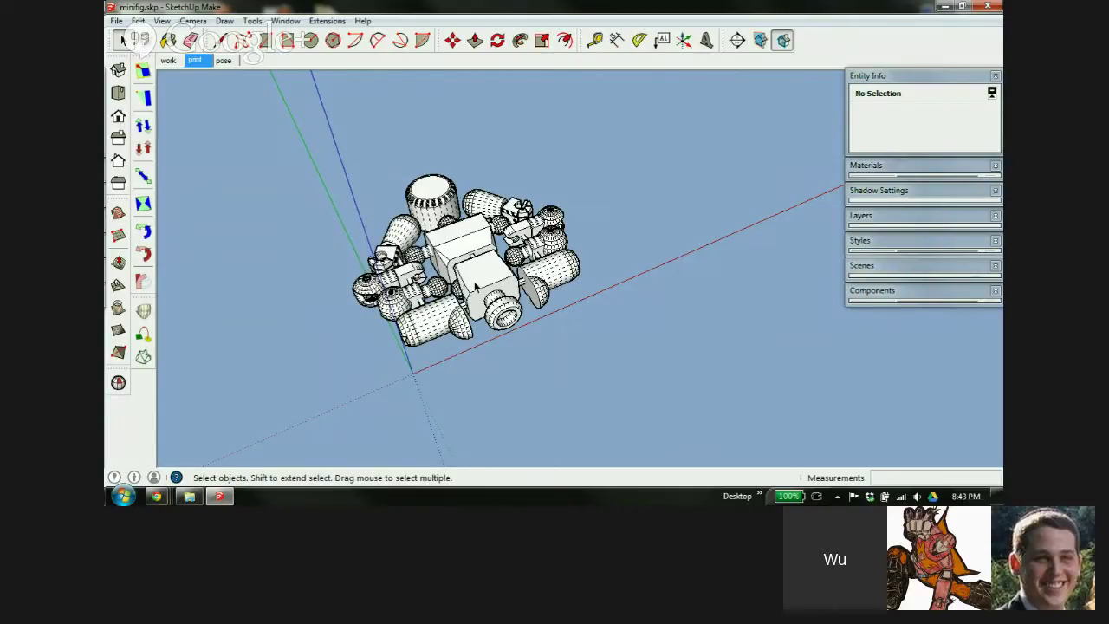
# Select all seven layout parts and set the STL export to millimetres and ASCII format
pyautogui.moveTo(367, 161); pyautogui.dragTo(712, 405)
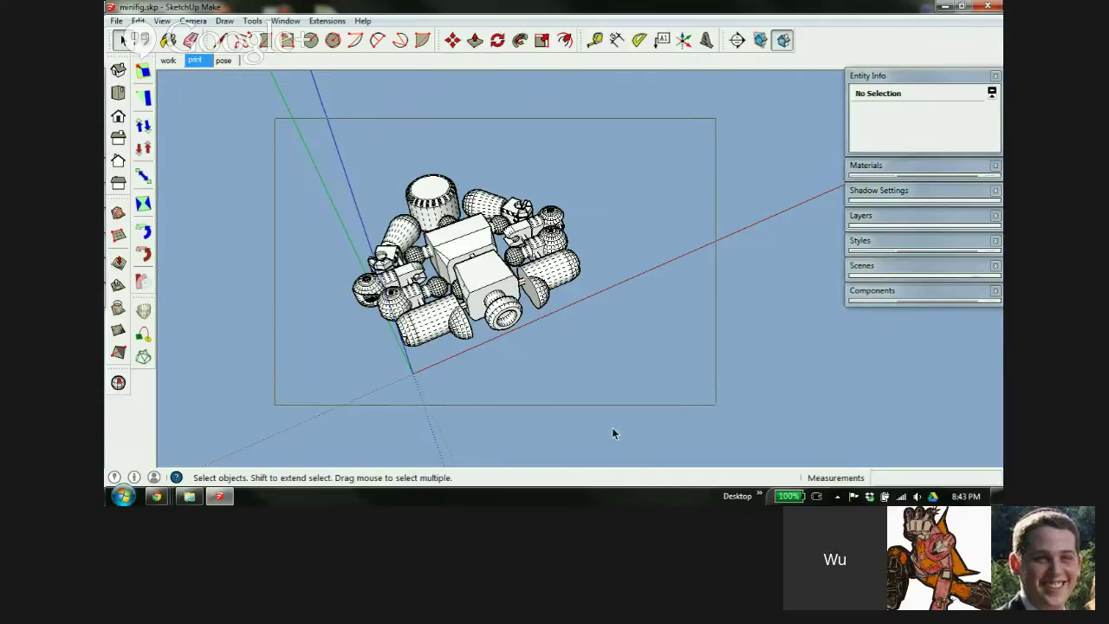
pyautogui.click(116, 21)
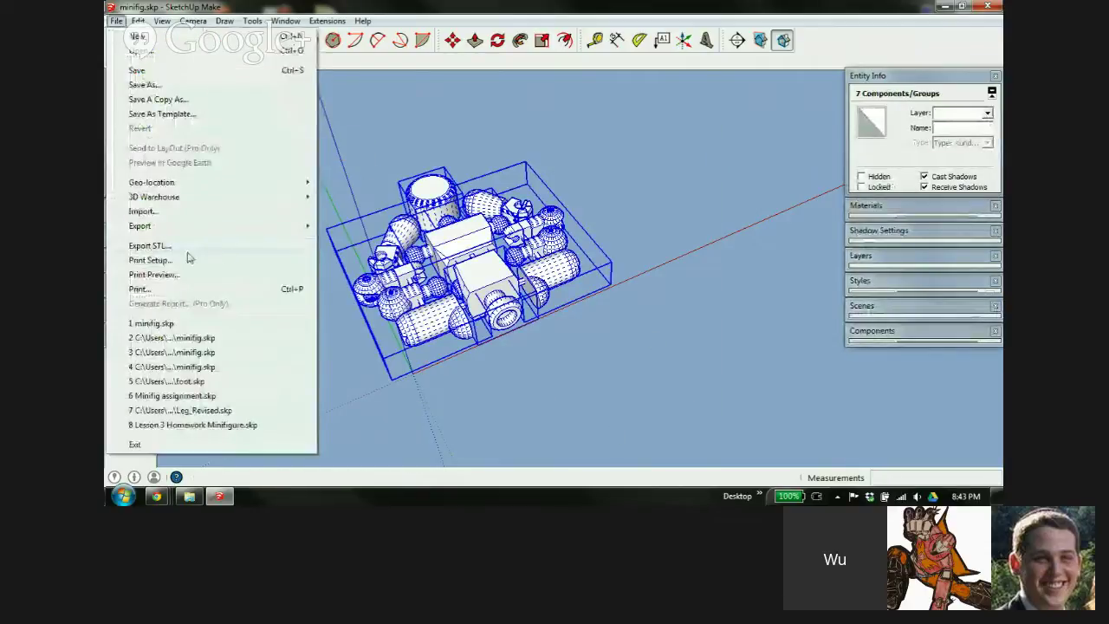
pyautogui.click(189, 247)
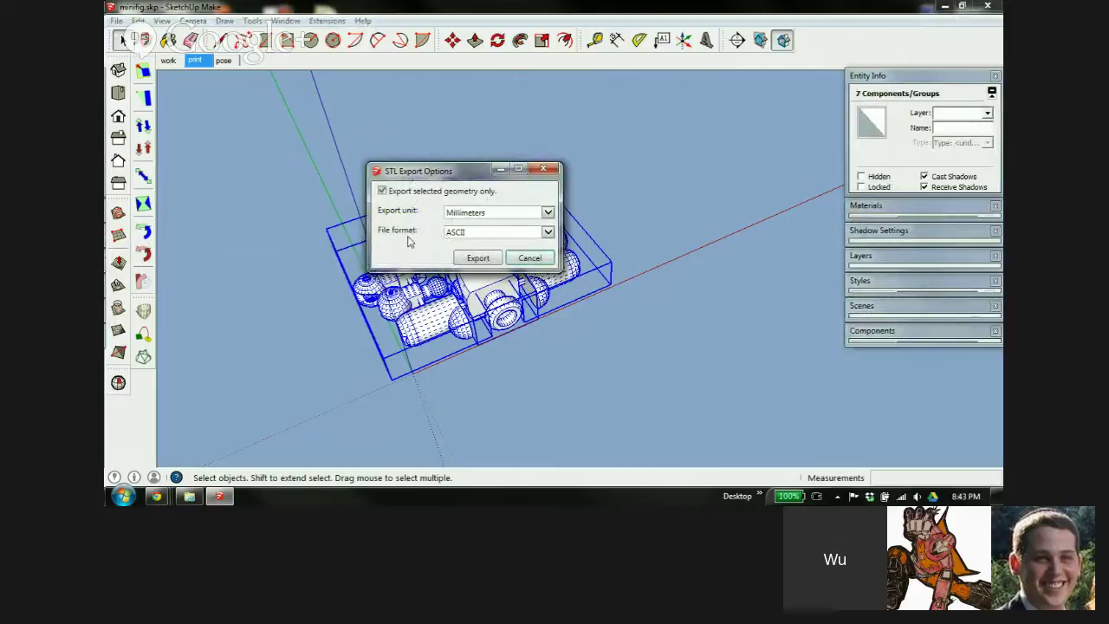
pyautogui.click(525, 217)
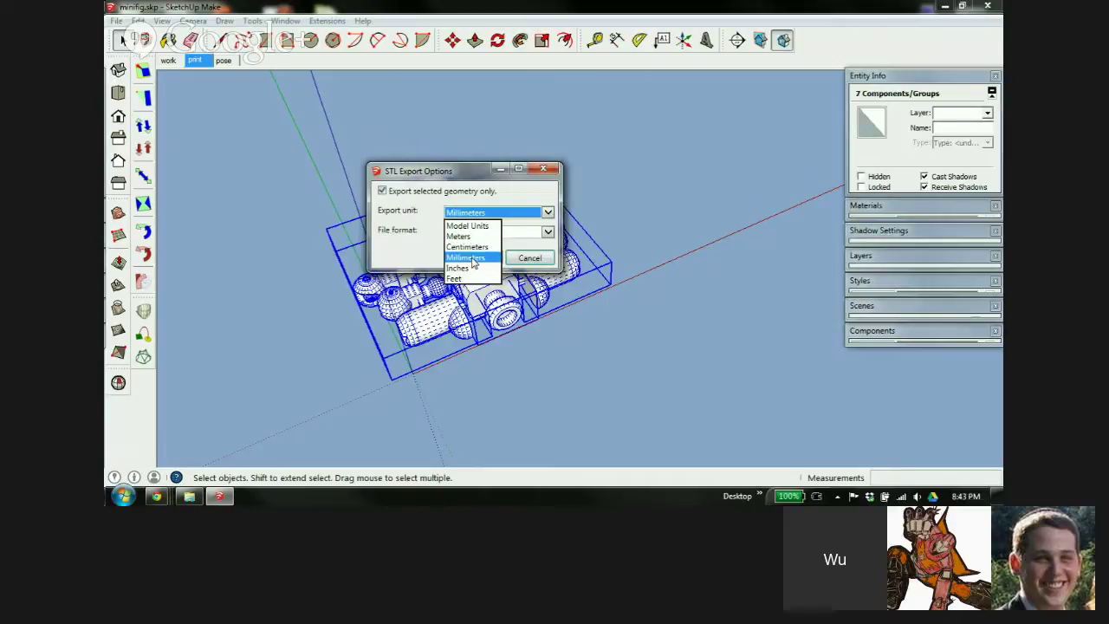
pyautogui.click(472, 259)
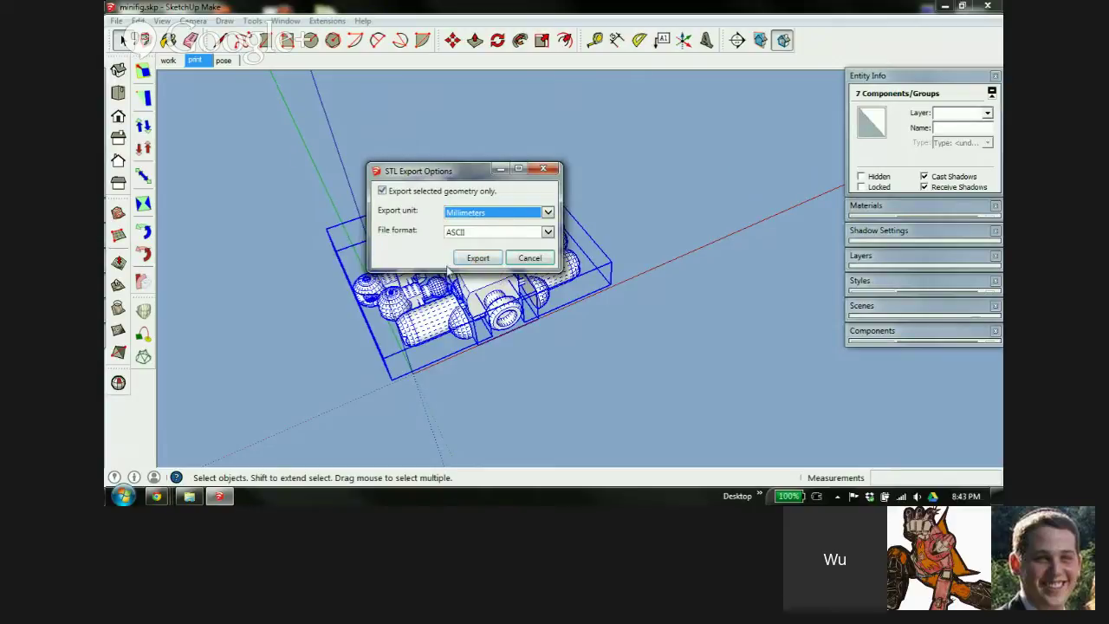
pyautogui.click(476, 232)
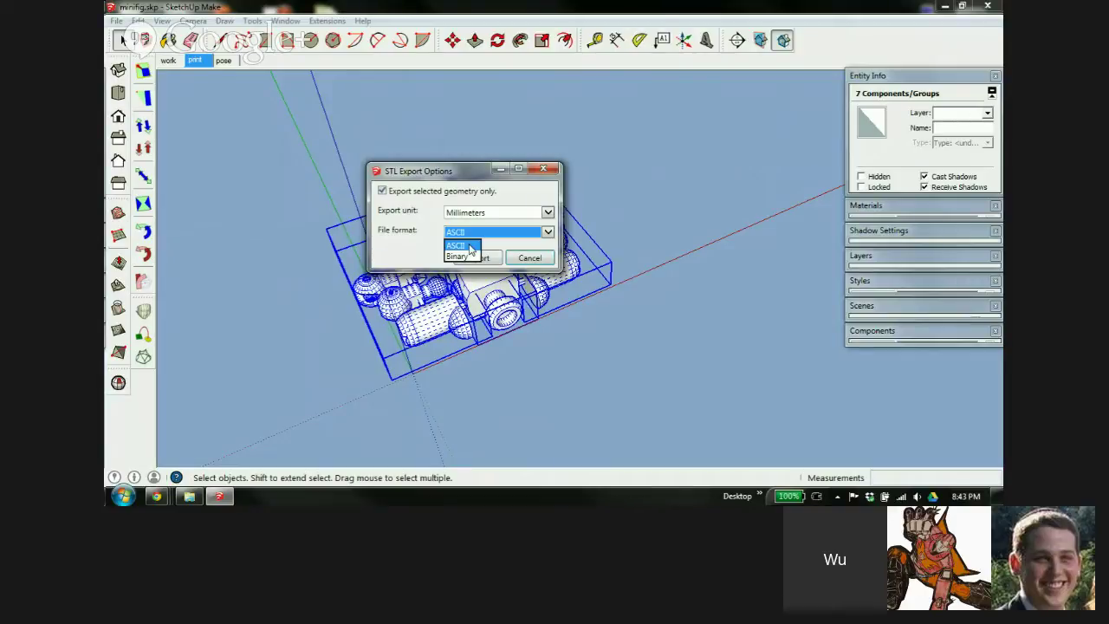
pyautogui.click(471, 247)
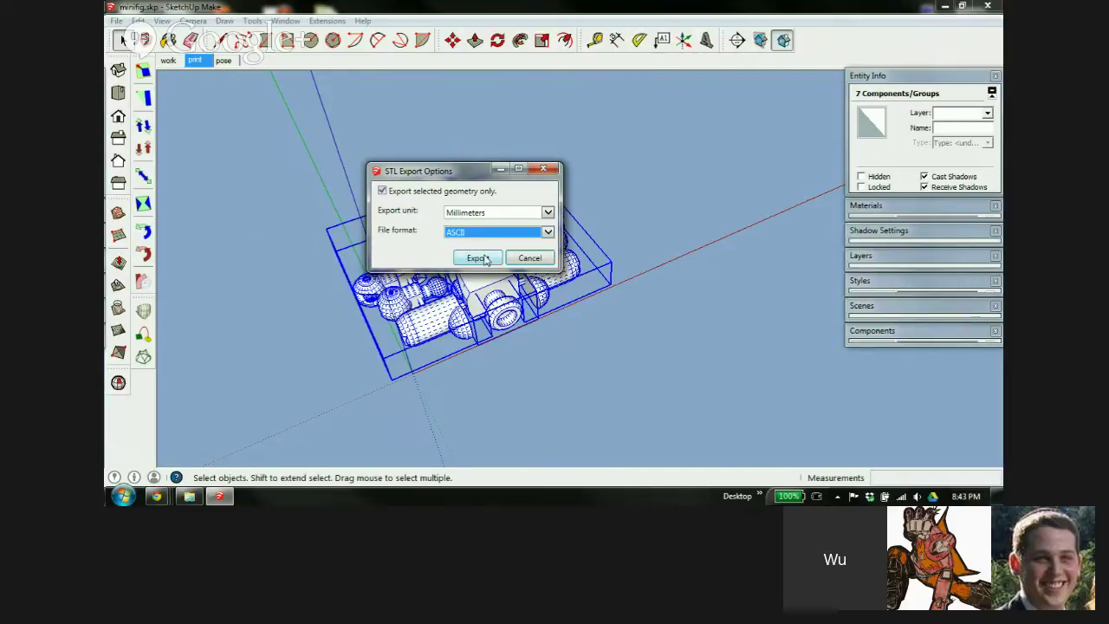
# Save the export as minifig.stl on the Desktop and dismiss the completion message
pyautogui.click(486, 259)
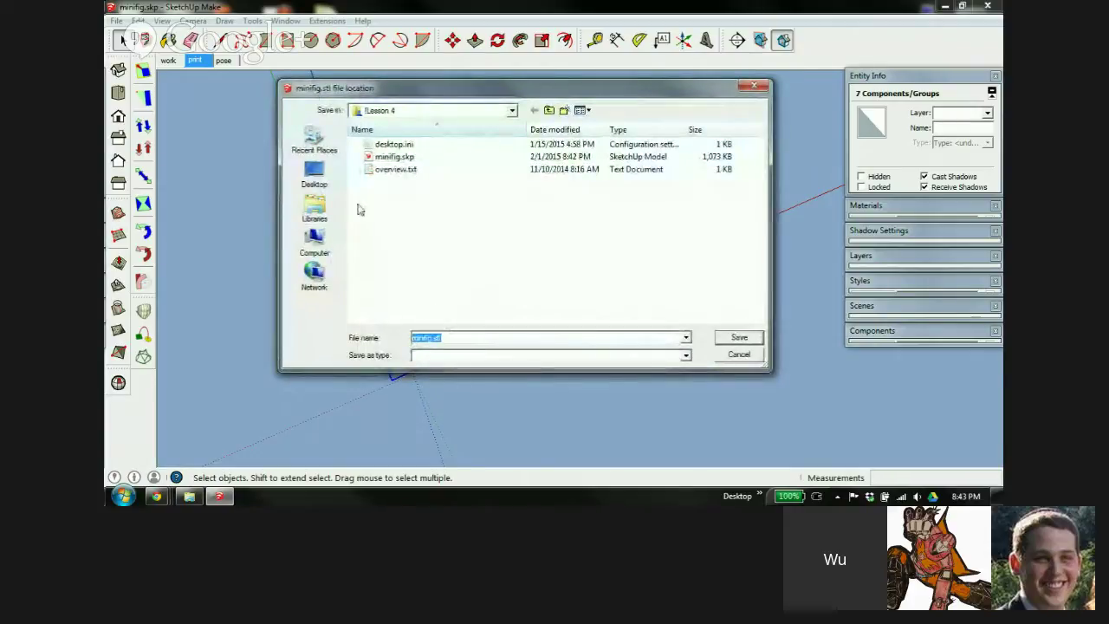
pyautogui.click(317, 172)
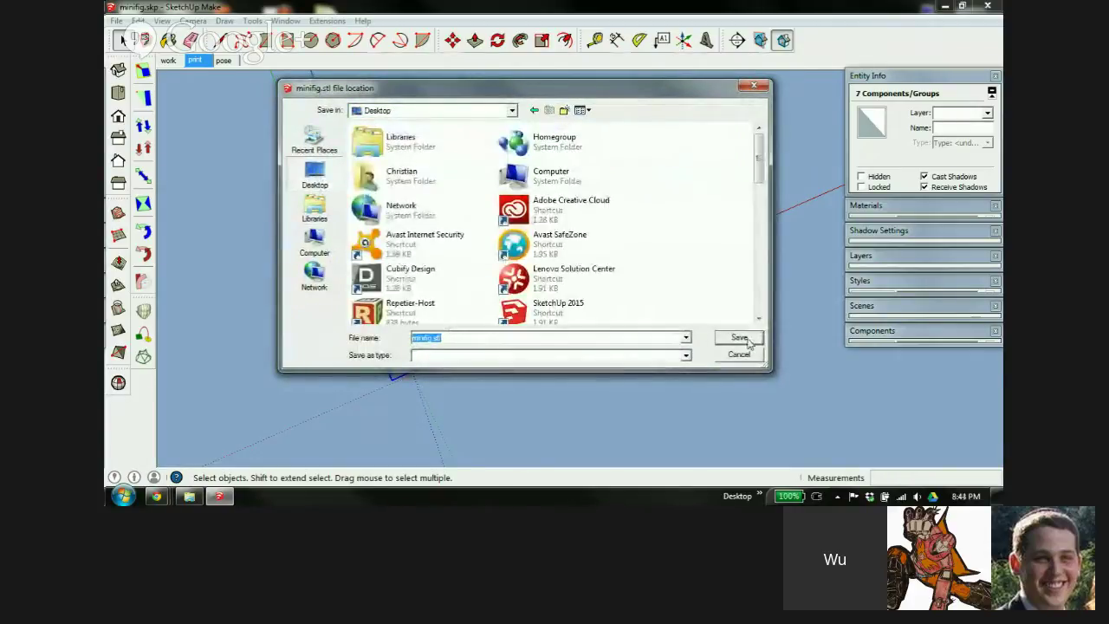
pyautogui.click(737, 339)
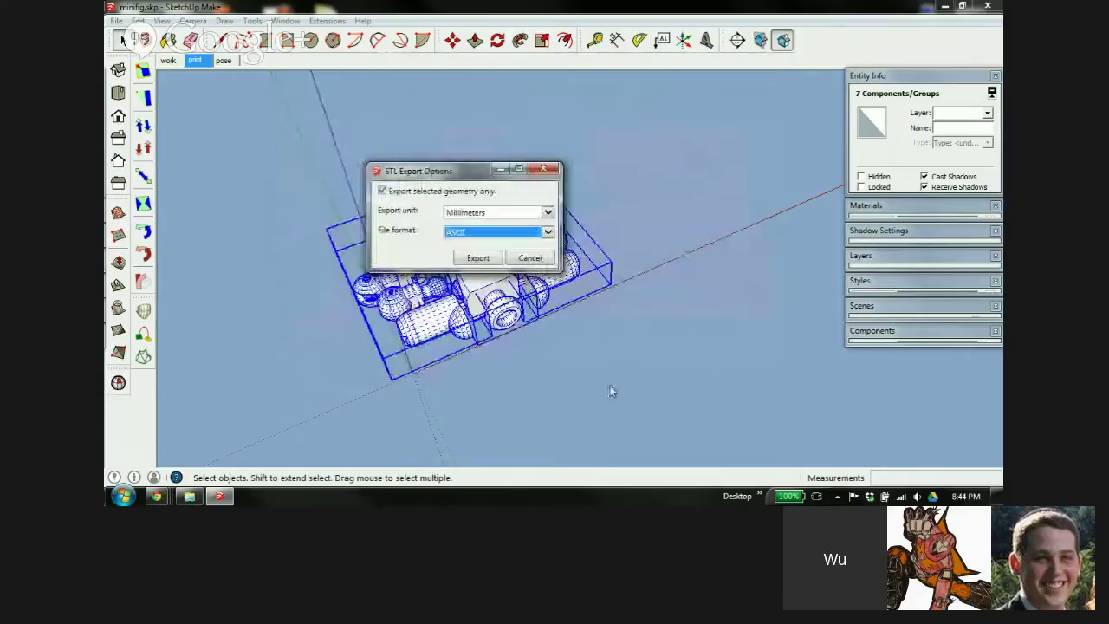
pyautogui.press('Return')
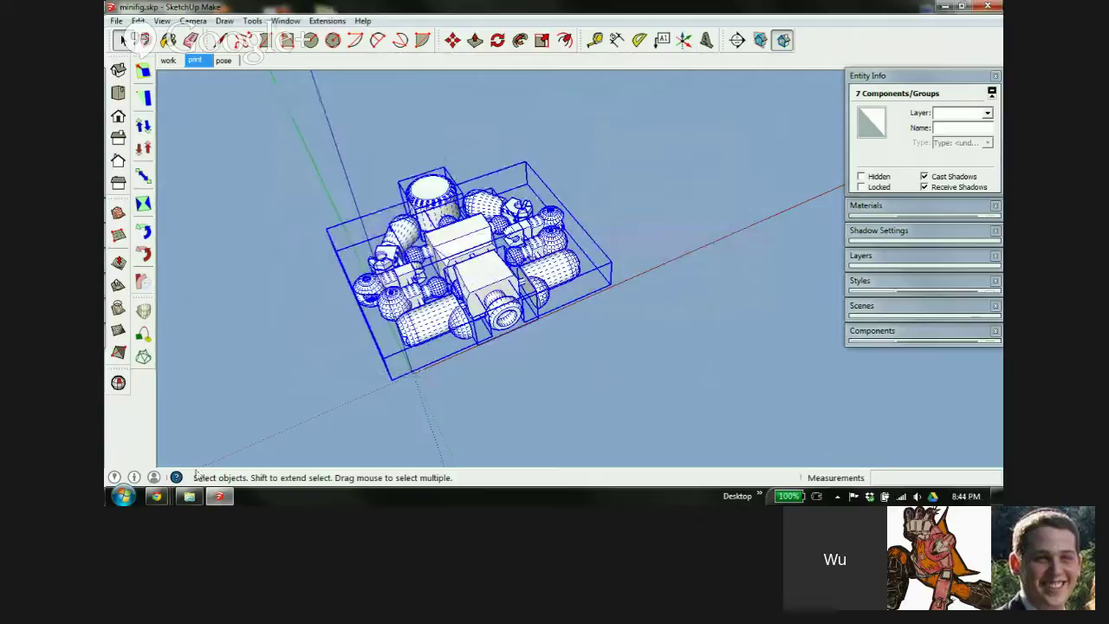
pyautogui.moveTo(156, 496)
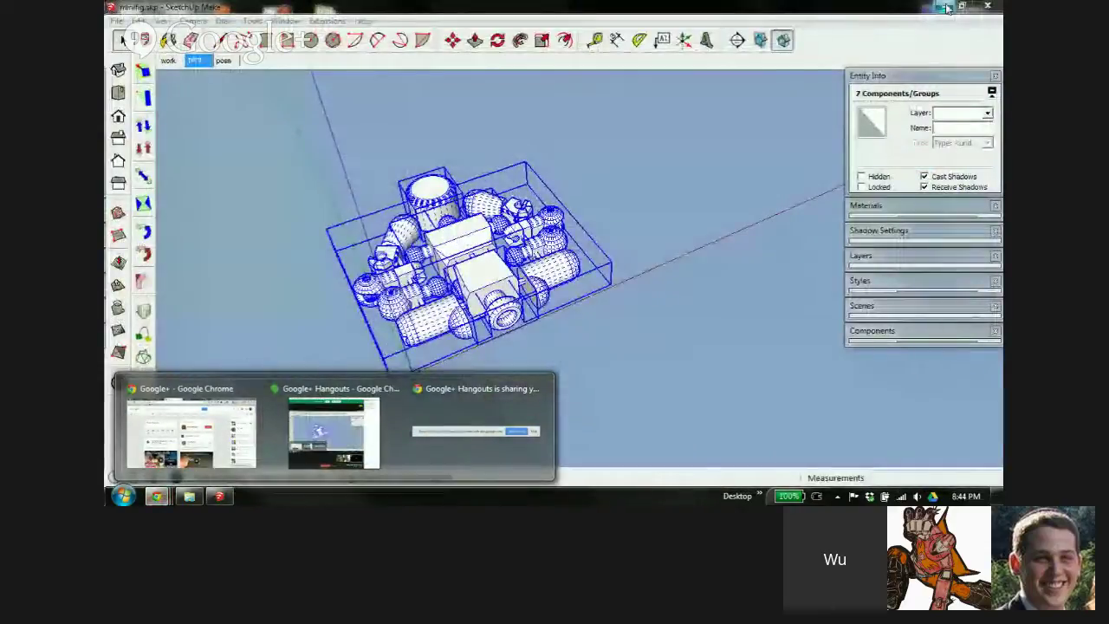
# Minimize SketchUp, move the Explorer window aside, and open minifig.stl from the desktop
pyautogui.click(943, 7)
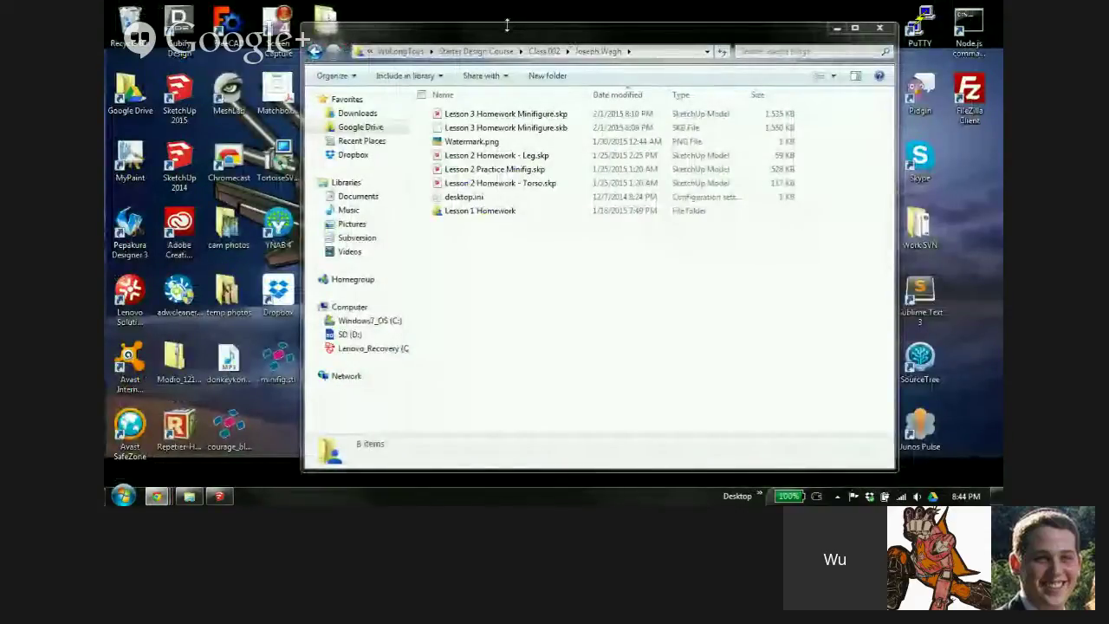
pyautogui.moveTo(508, 35); pyautogui.dragTo(568, 26)
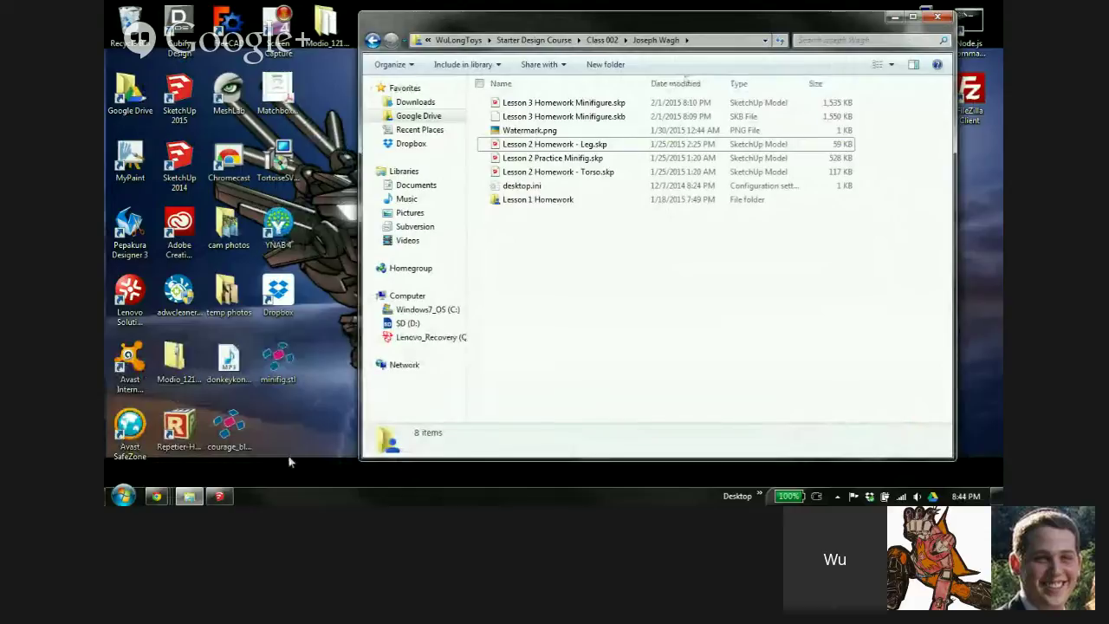
pyautogui.click(279, 364)
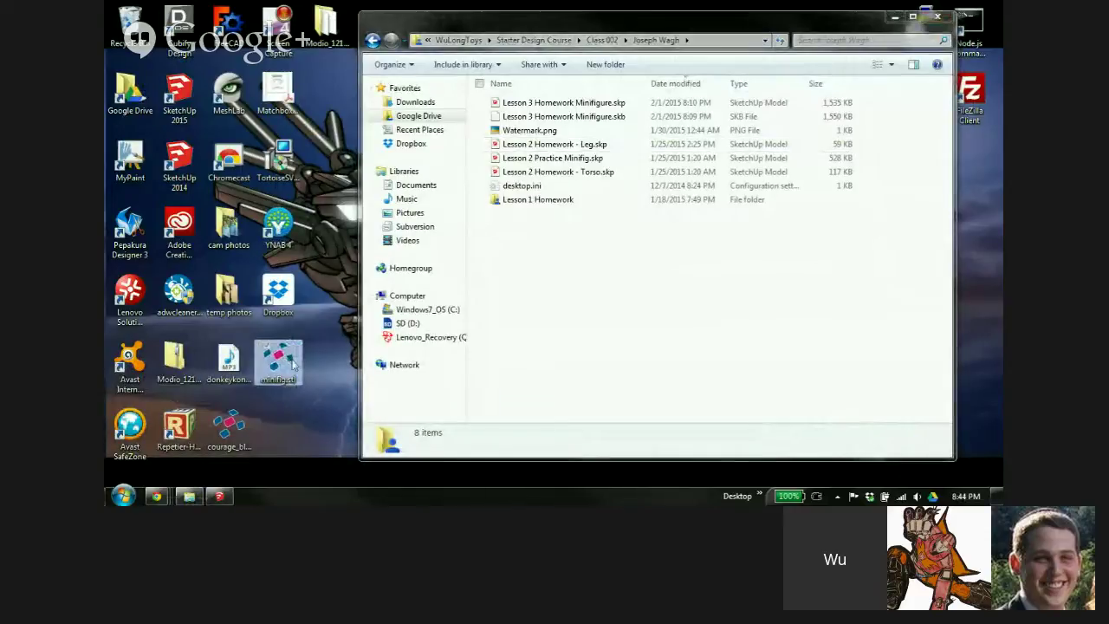
pyautogui.doubleClick(276, 360)
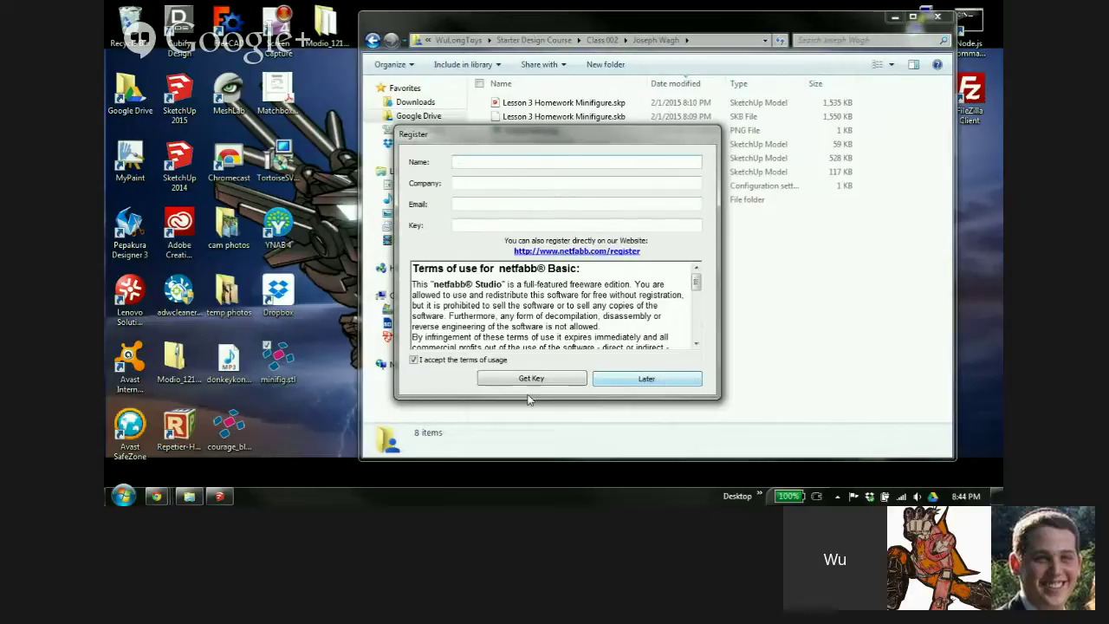
# Choose Later on netfabb's registration prompt, then rotate the loaded minifig to view its underside
pyautogui.click(643, 382)
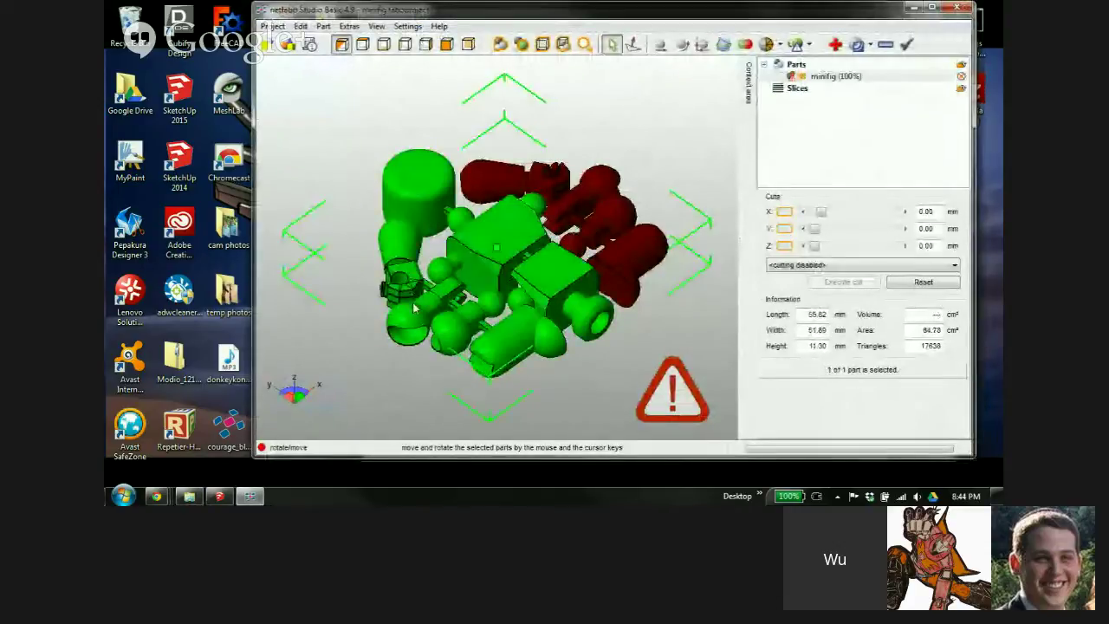
pyautogui.moveTo(414, 309); pyautogui.dragTo(455, 351, button='right')
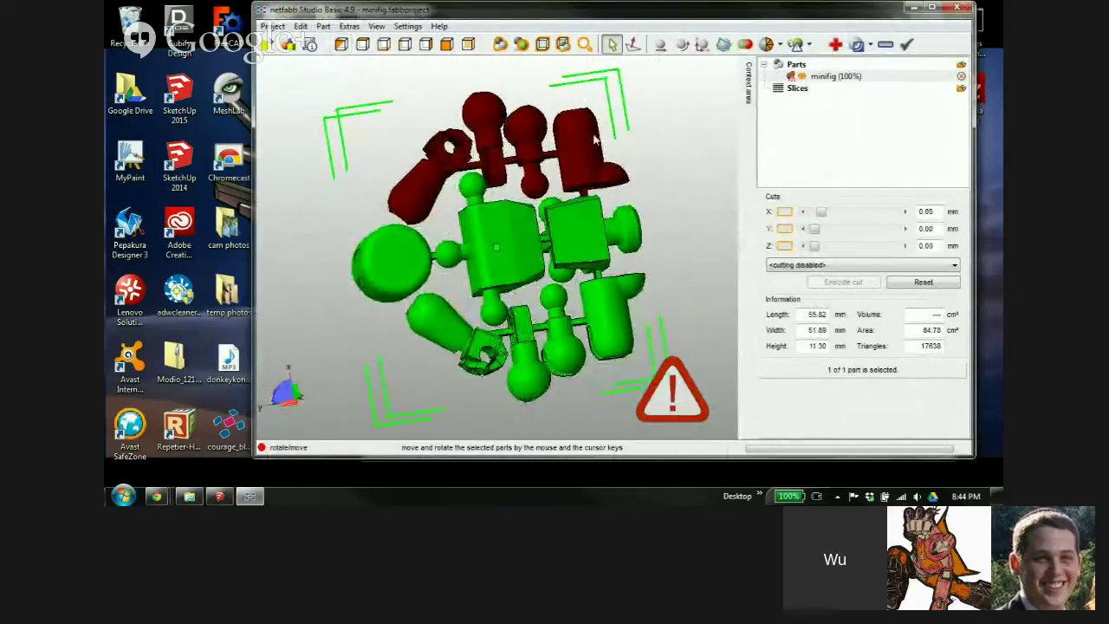
pyautogui.moveTo(537, 359); pyautogui.dragTo(482, 159, button='right')
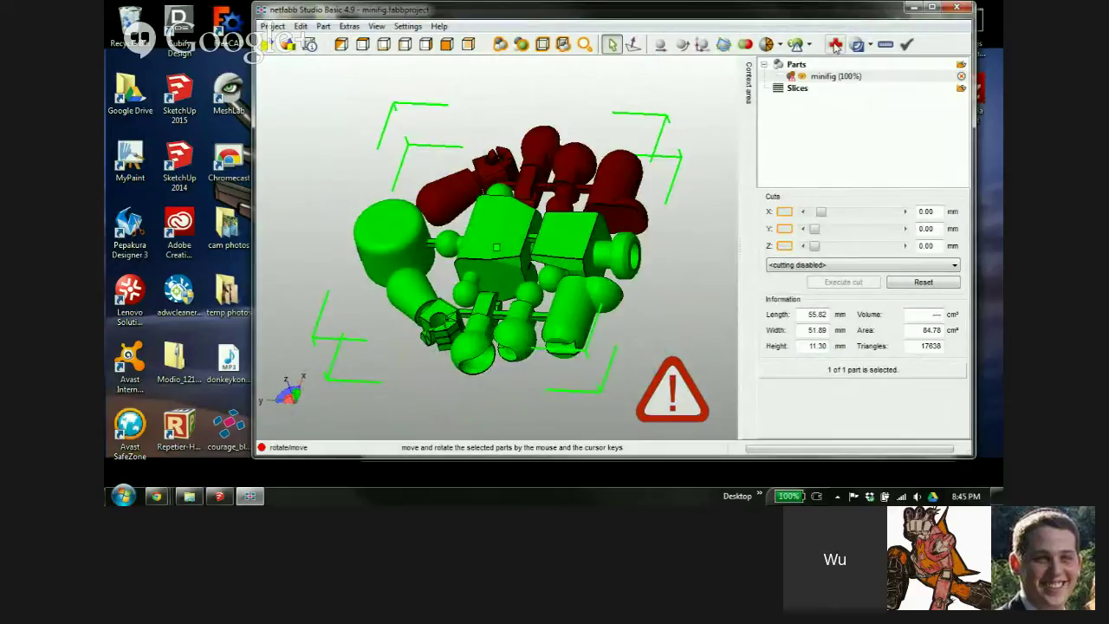
# Run netfabb's default automatic repair on minifig and replace the old part with the repaired one
pyautogui.click(834, 45)
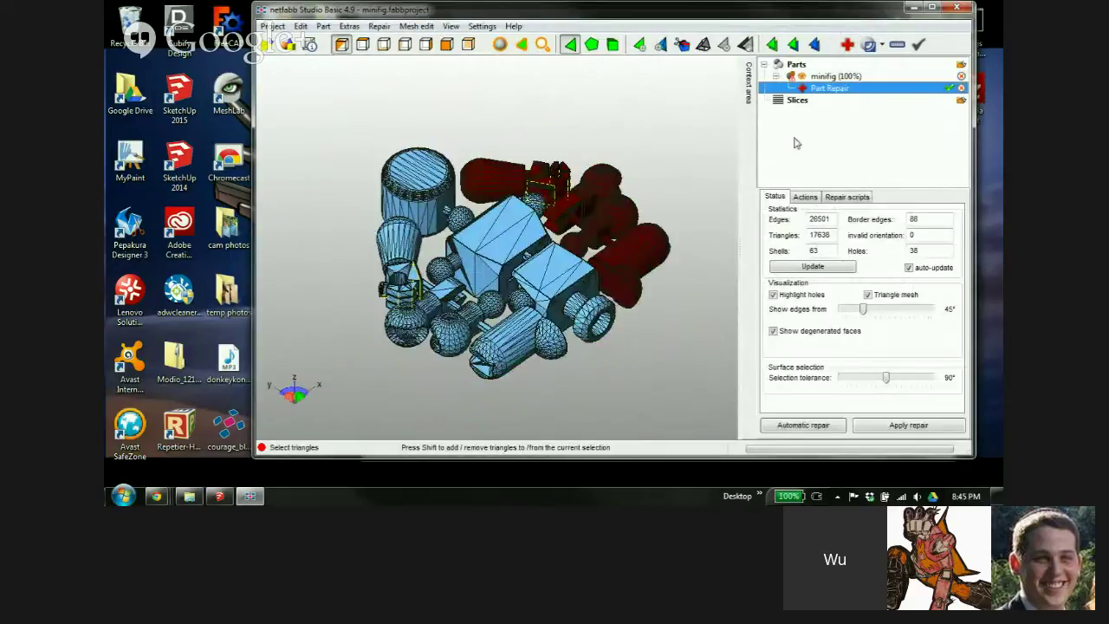
pyautogui.click(804, 425)
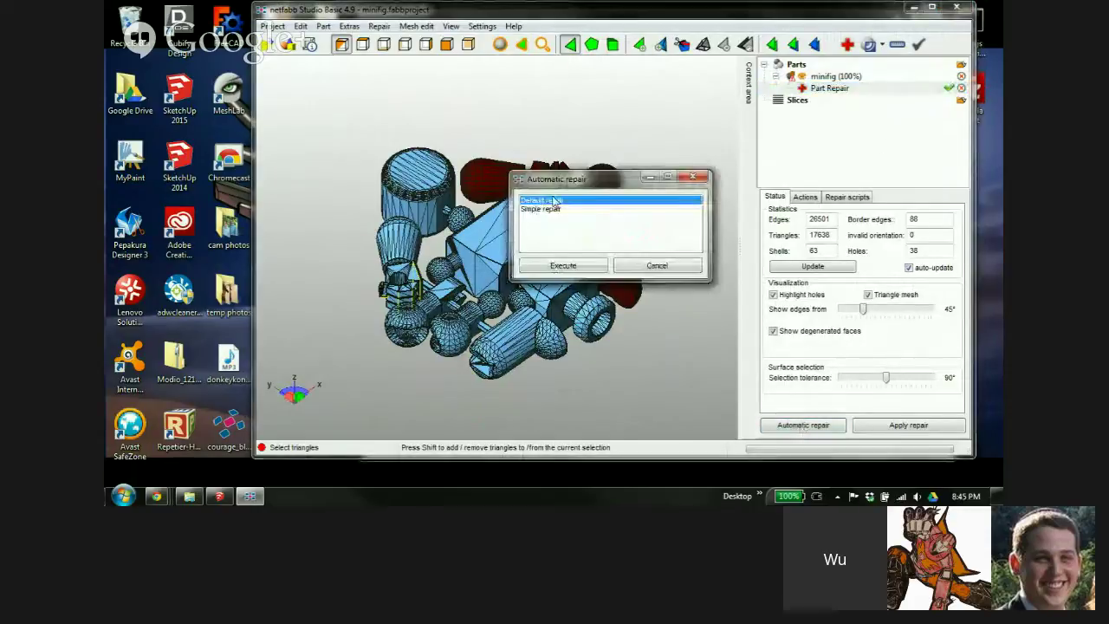
pyautogui.click(568, 271)
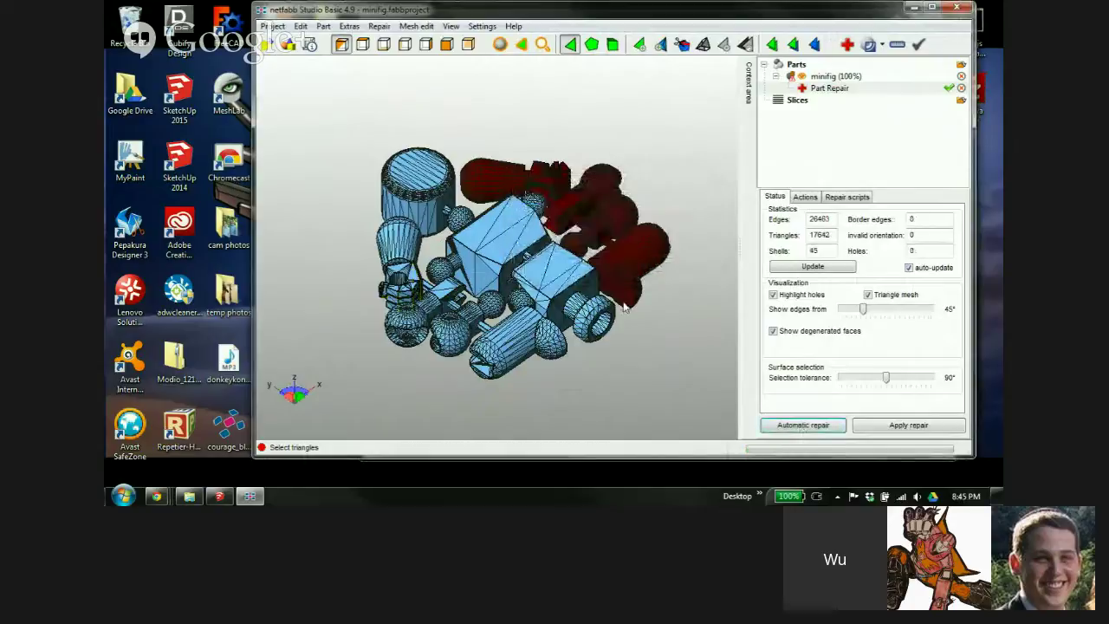
pyautogui.click(901, 426)
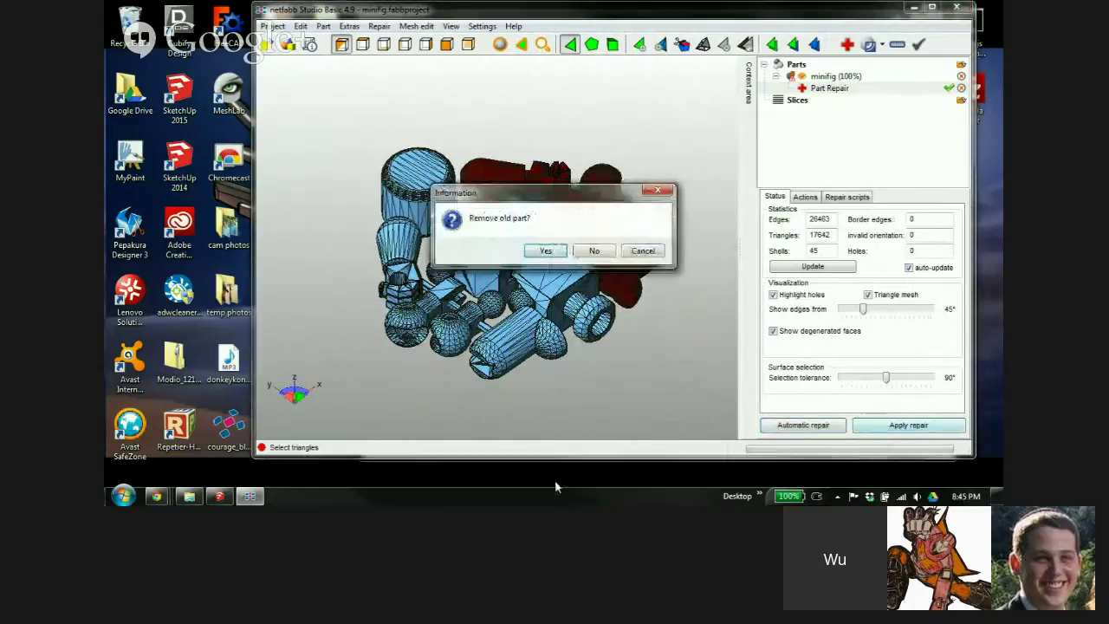
pyautogui.click(552, 253)
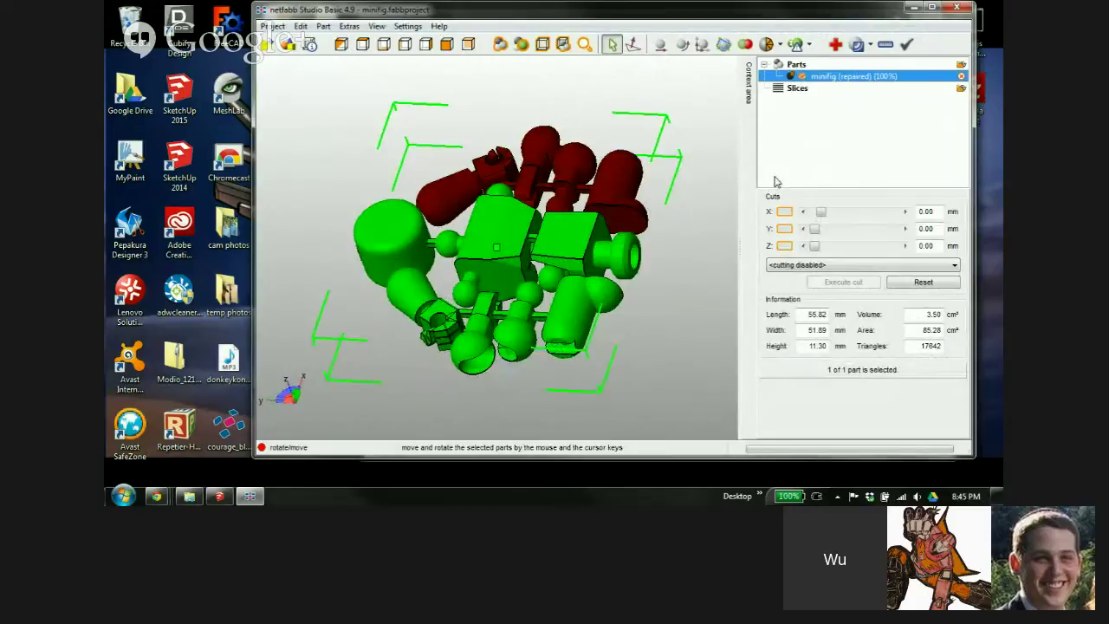
# Select the repaired minifig part and choose to export it as an STL file
pyautogui.click(609, 203)
pyautogui.scroll(5, 609, 202)
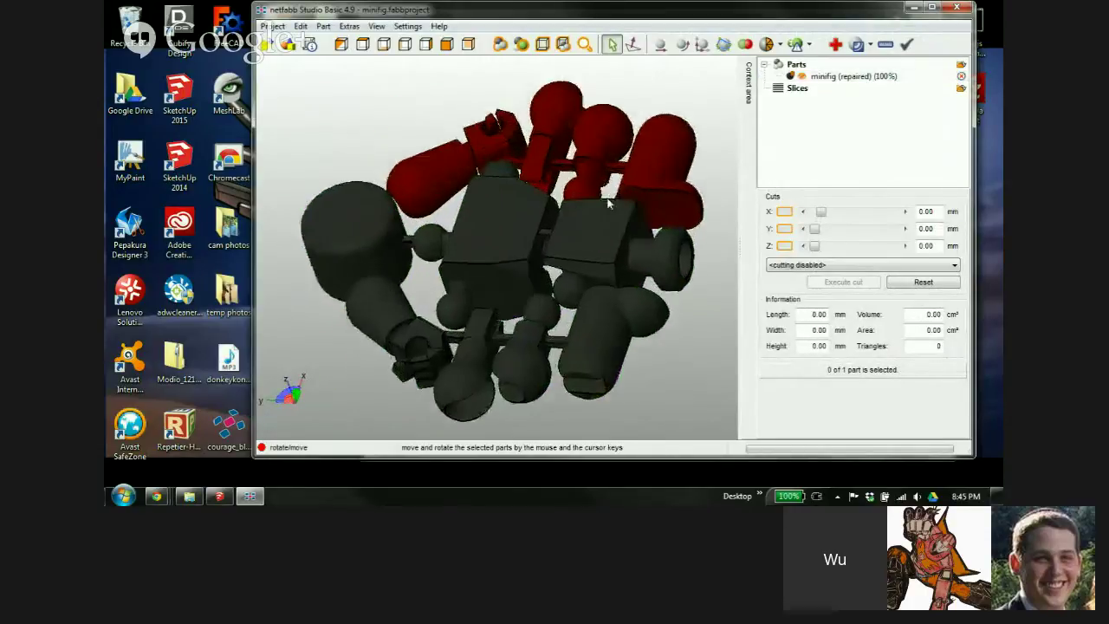
pyautogui.scroll(2, 718, 184)
pyautogui.scroll(-4, 520, 200)
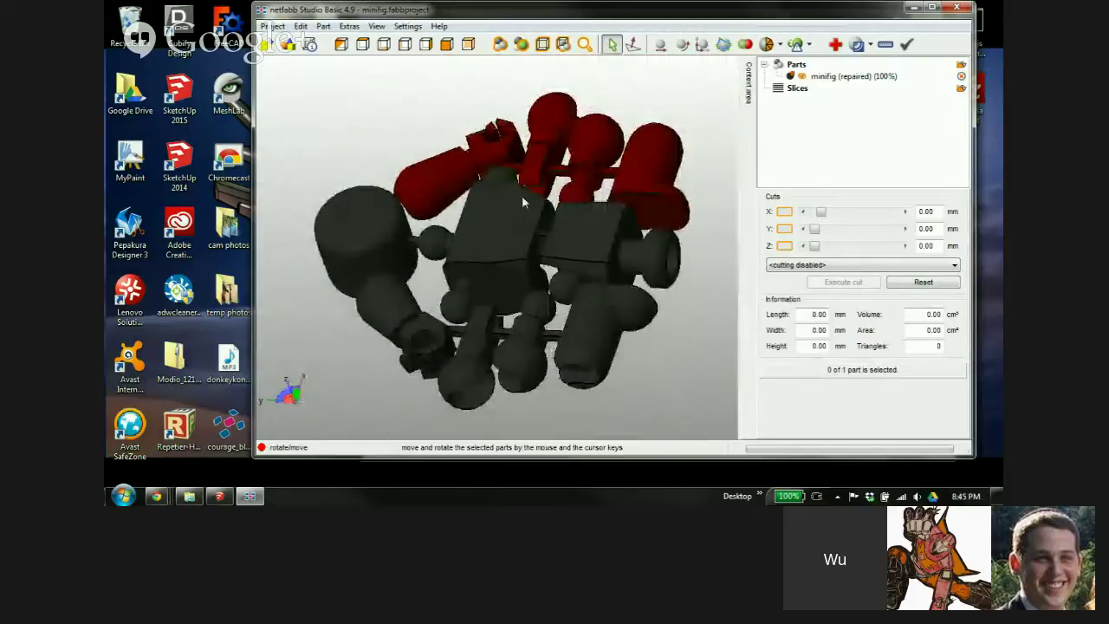
pyautogui.click(498, 208)
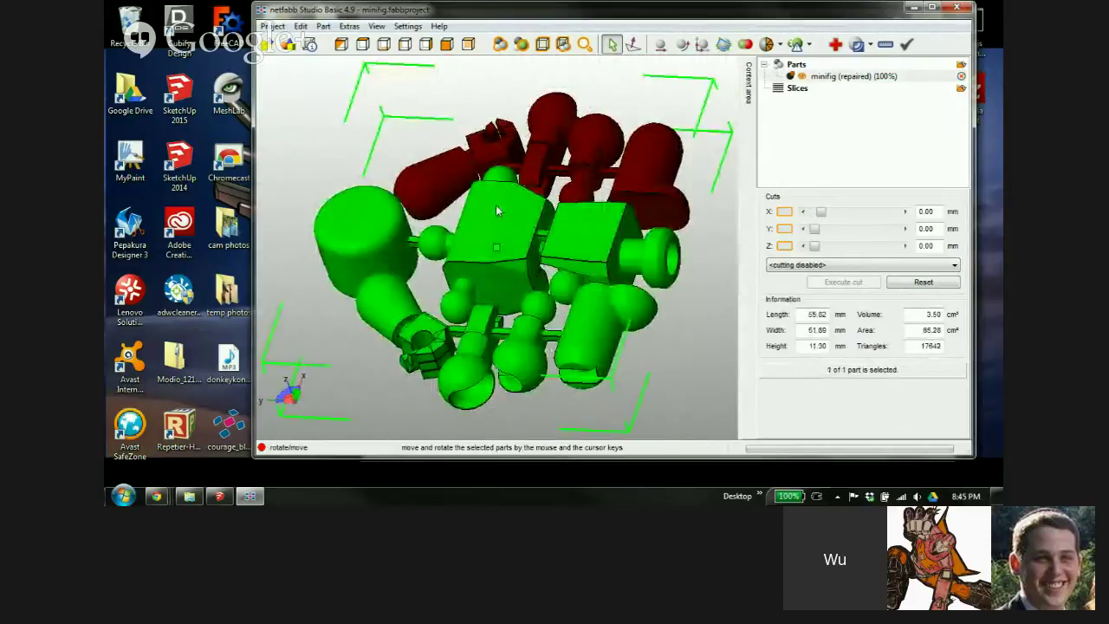
pyautogui.rightClick(495, 204)
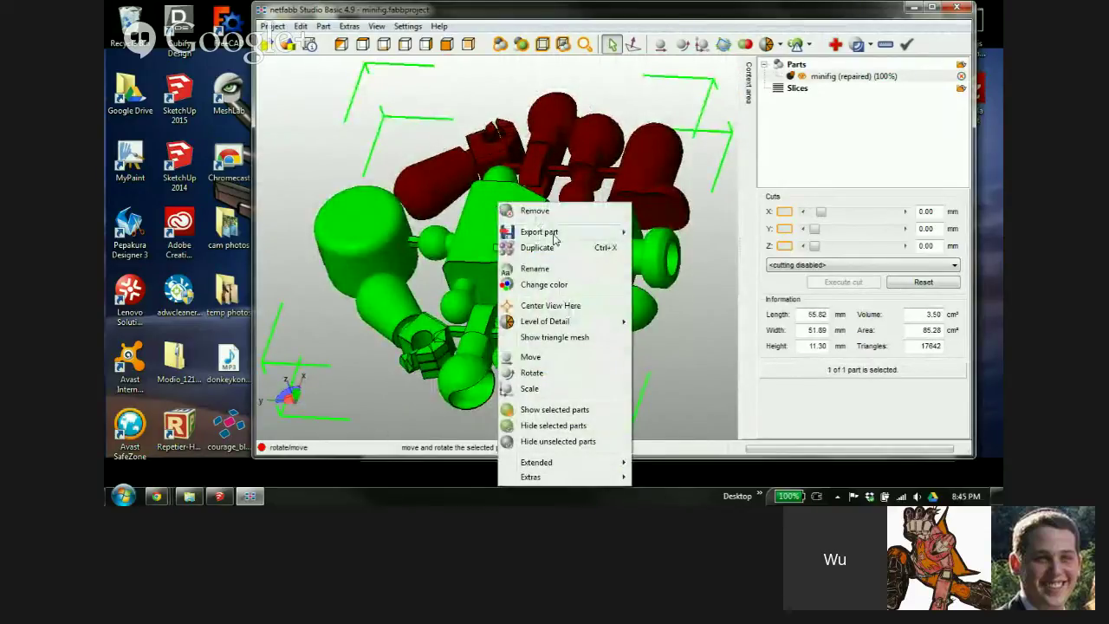
pyautogui.moveTo(555, 236)
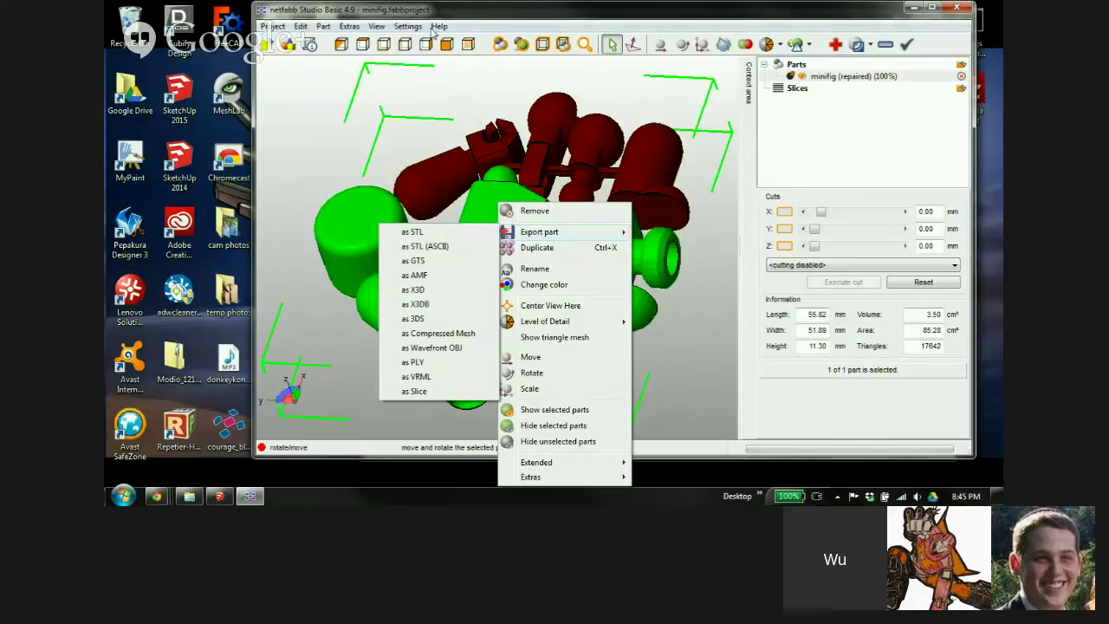
pyautogui.click(429, 236)
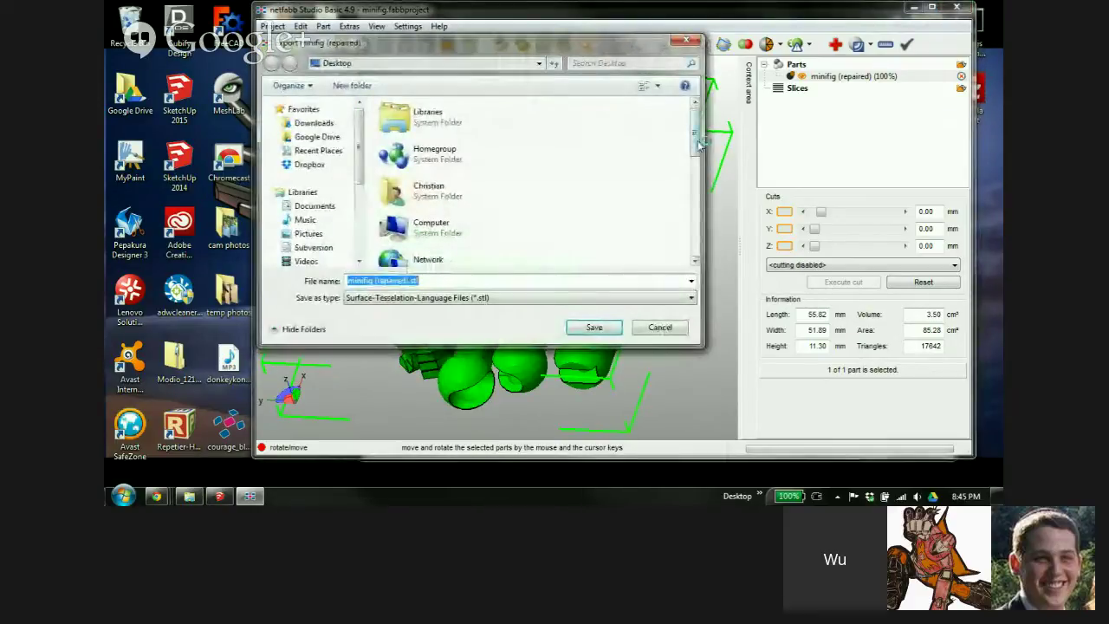
# Overwrite the Desktop's minifig.stl, repairing the 26 bad manifold edges before exporting
pyautogui.scroll(-1, 701, 146)
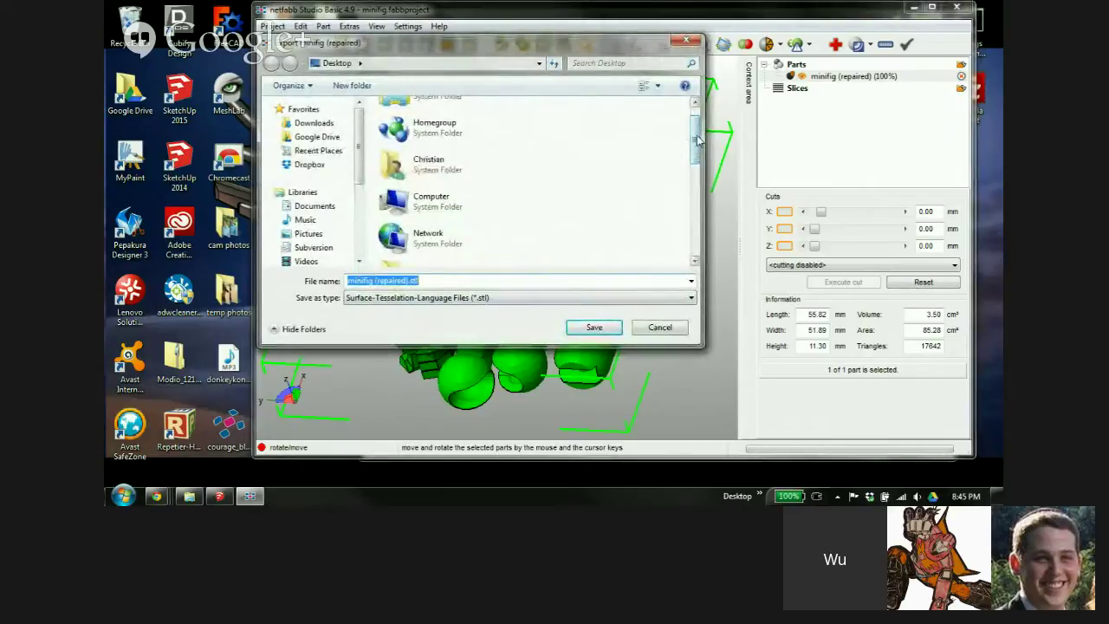
pyautogui.moveTo(698, 143); pyautogui.dragTo(693, 234)
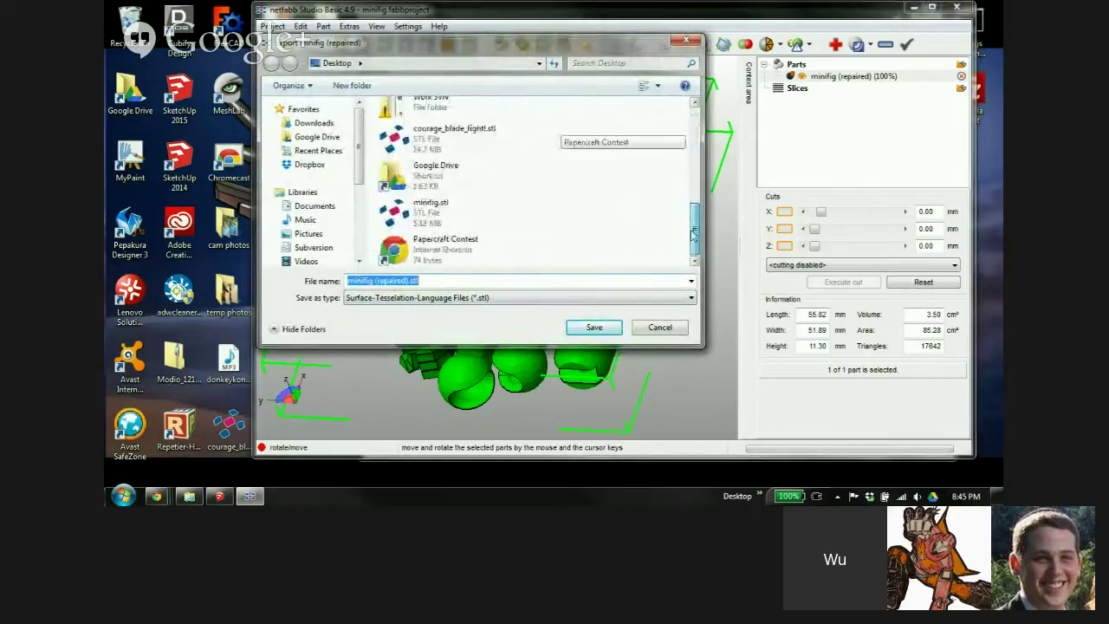
pyautogui.click(476, 221)
pyautogui.click(594, 327)
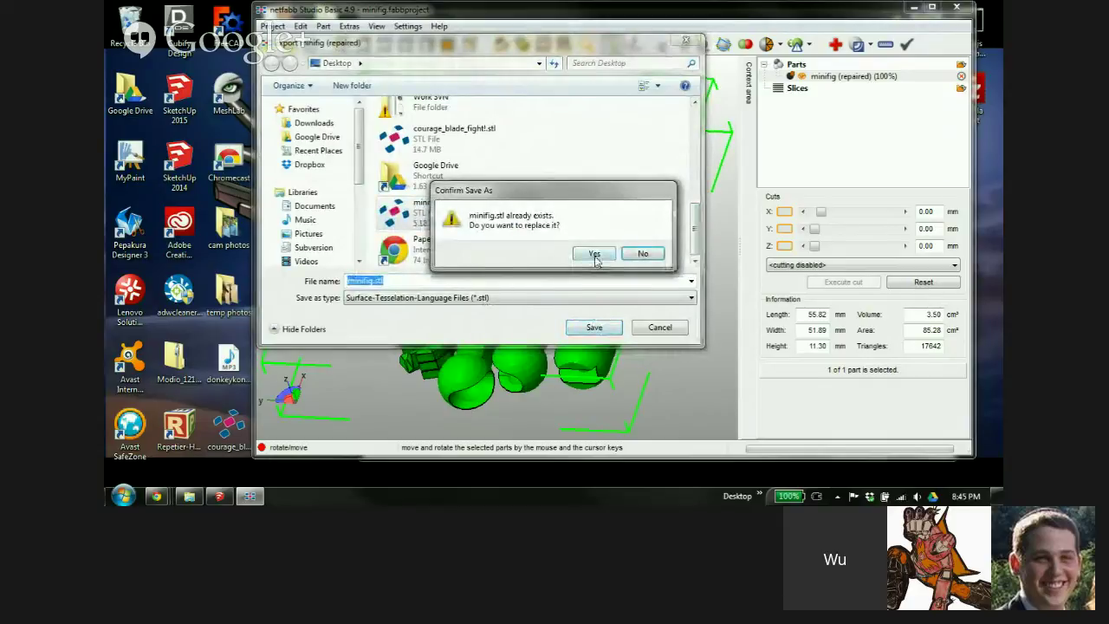
pyautogui.click(595, 253)
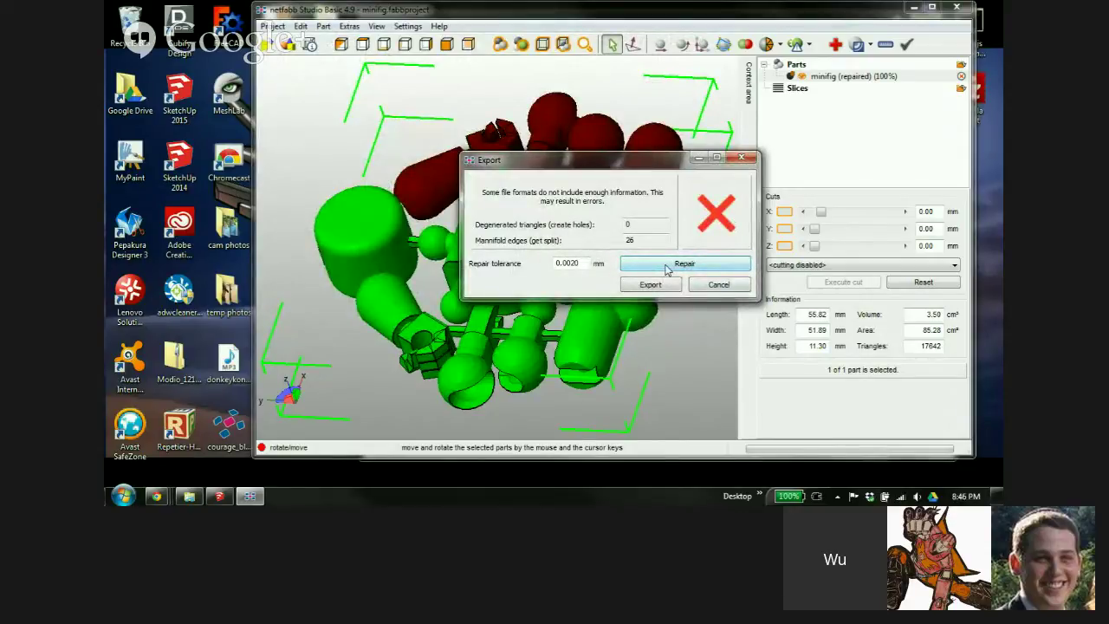
pyautogui.click(668, 267)
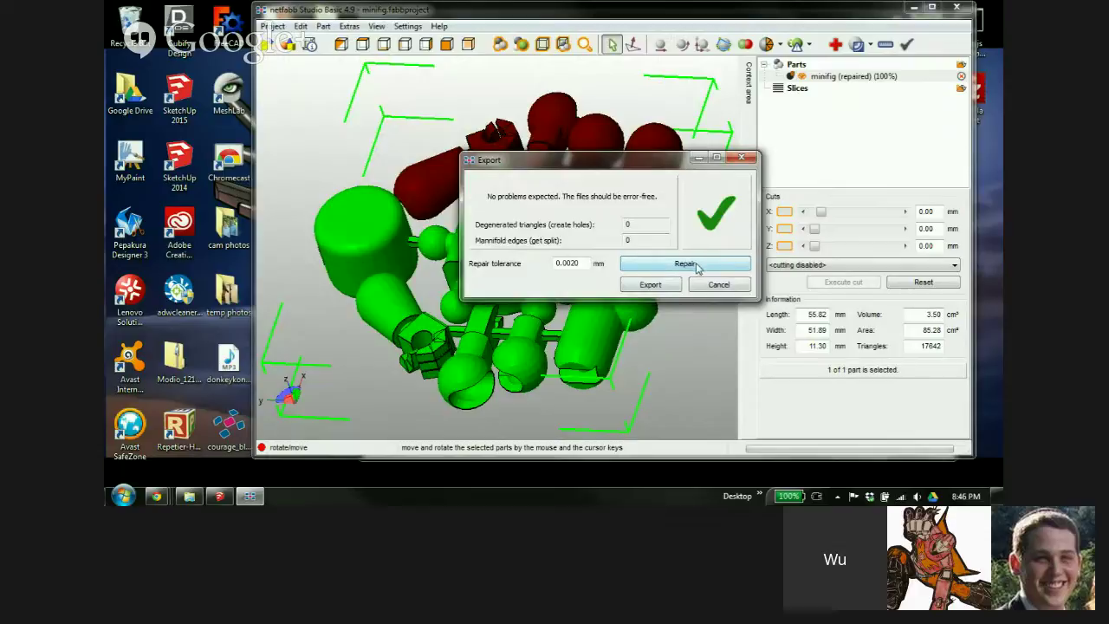
pyautogui.click(656, 290)
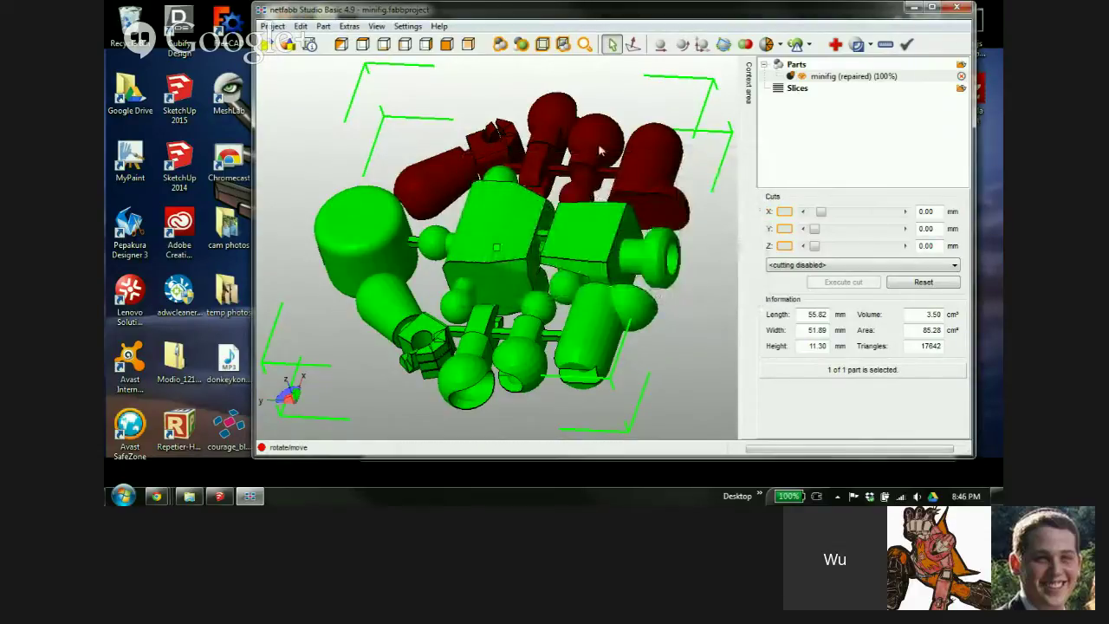
# Minimize netfabb, bring Chrome forward, and load shapeways.com in a new tab
pyautogui.click(915, 9)
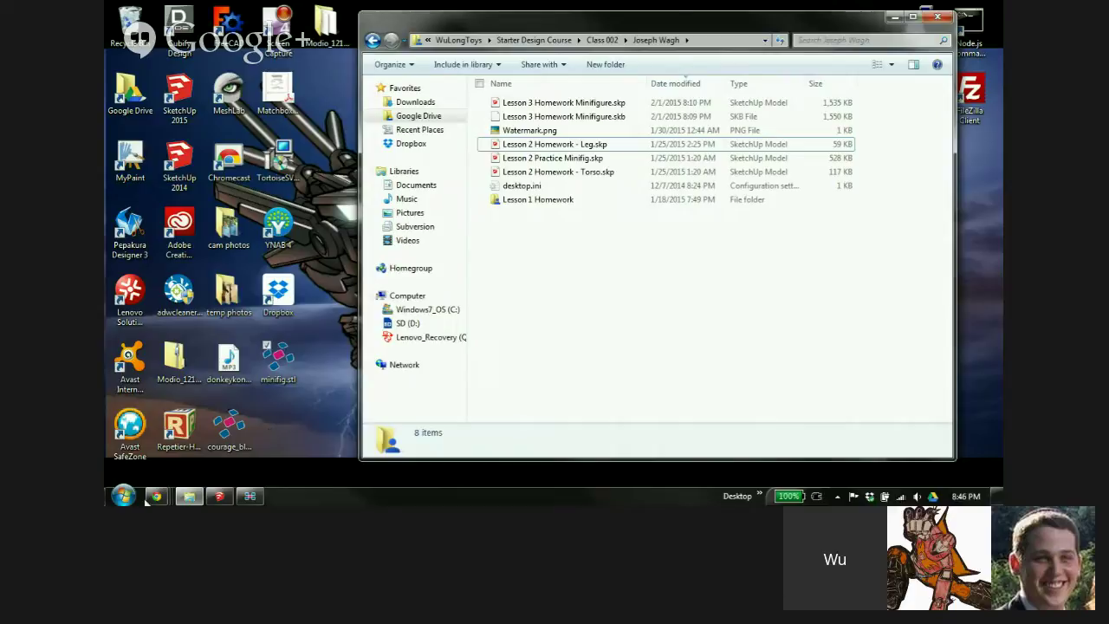
pyautogui.moveTo(161, 499)
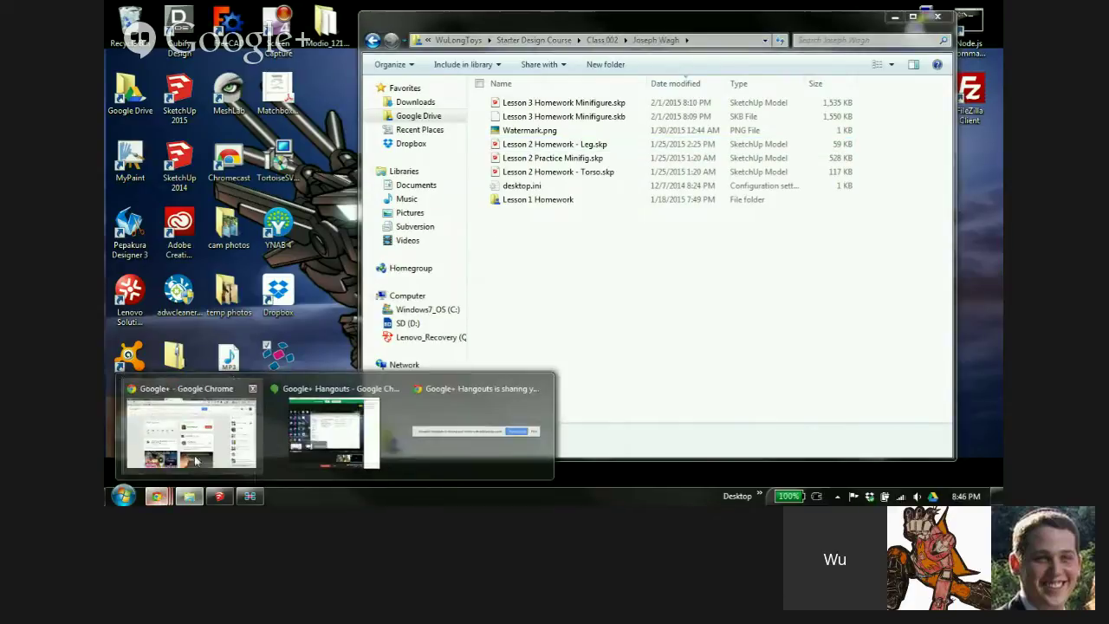
pyautogui.click(193, 429)
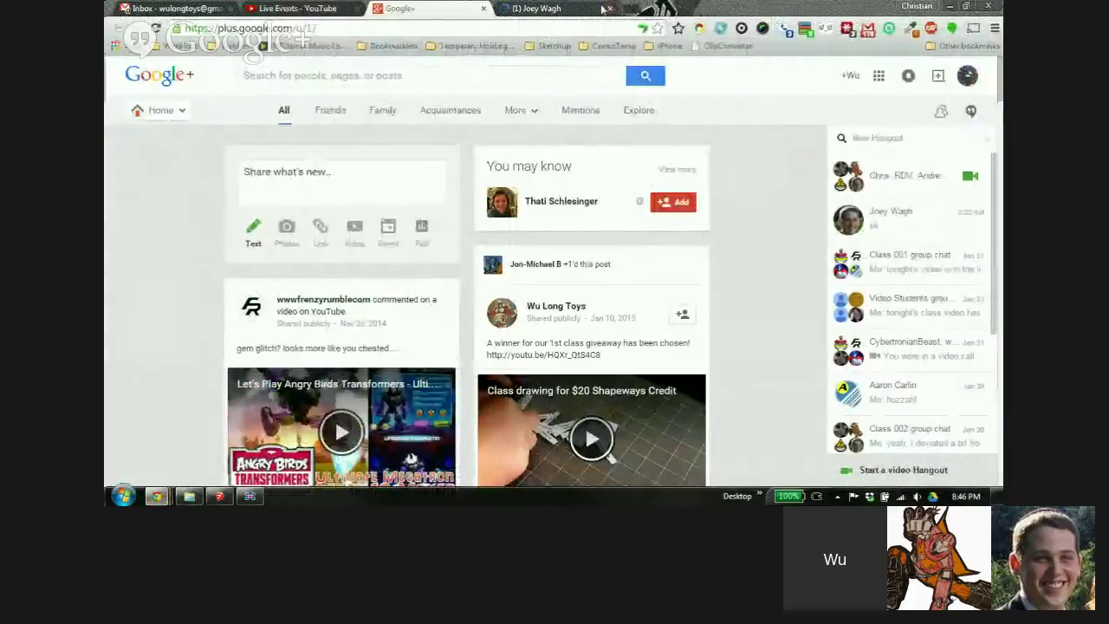
pyautogui.click(639, 12)
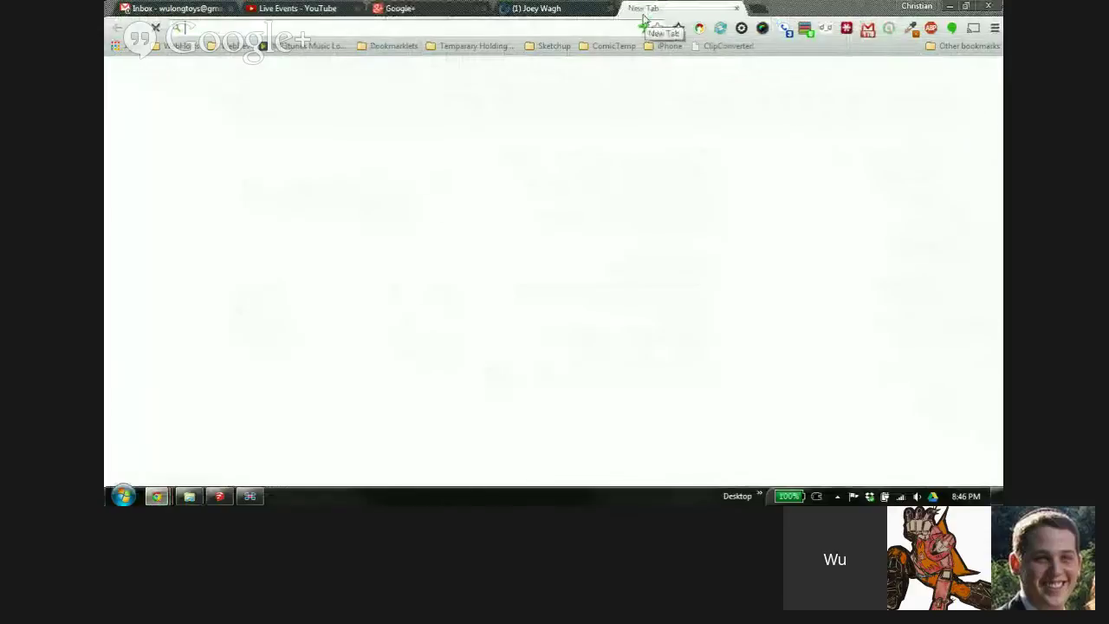
pyautogui.write('shapeways.com')
pyautogui.press('Return')
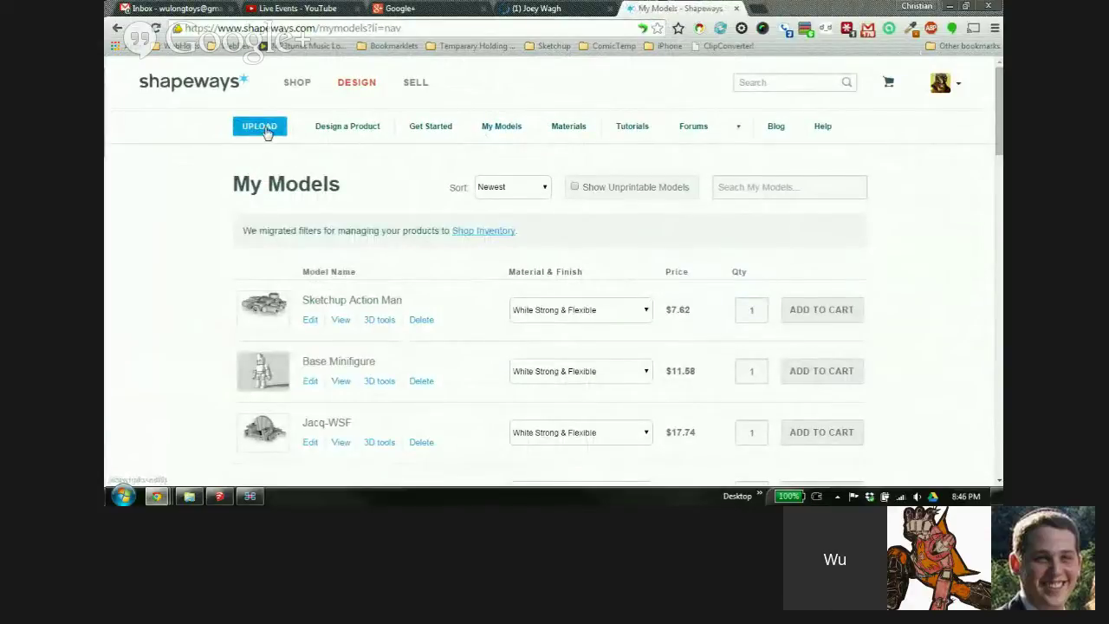
# Upload minifig.stl to Shapeways with millimetres as the model unit
pyautogui.click(266, 130)
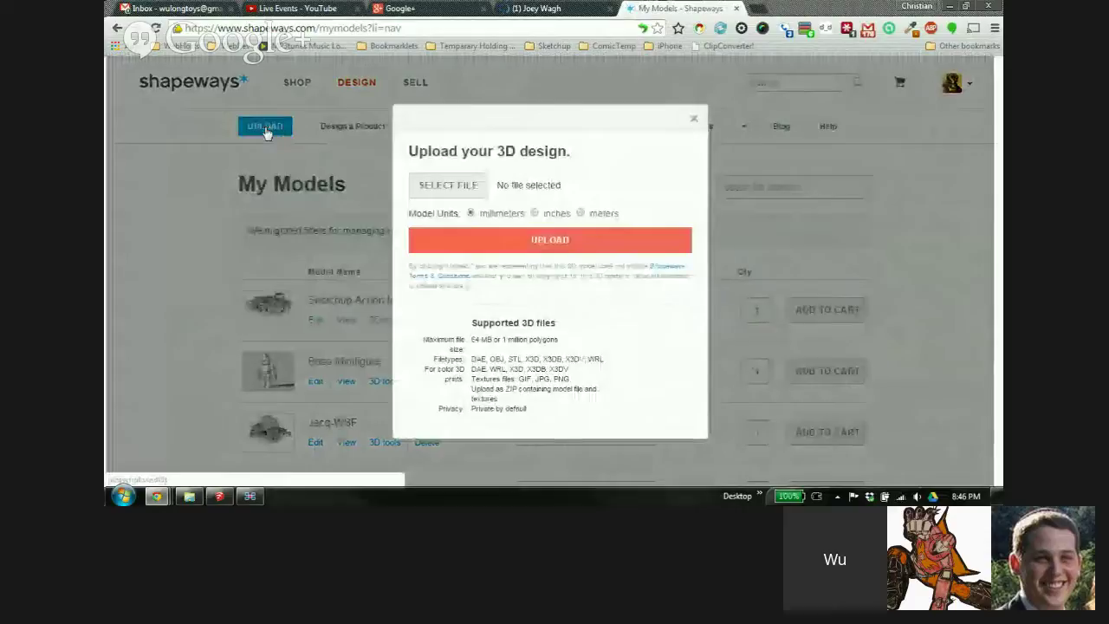
pyautogui.click(465, 188)
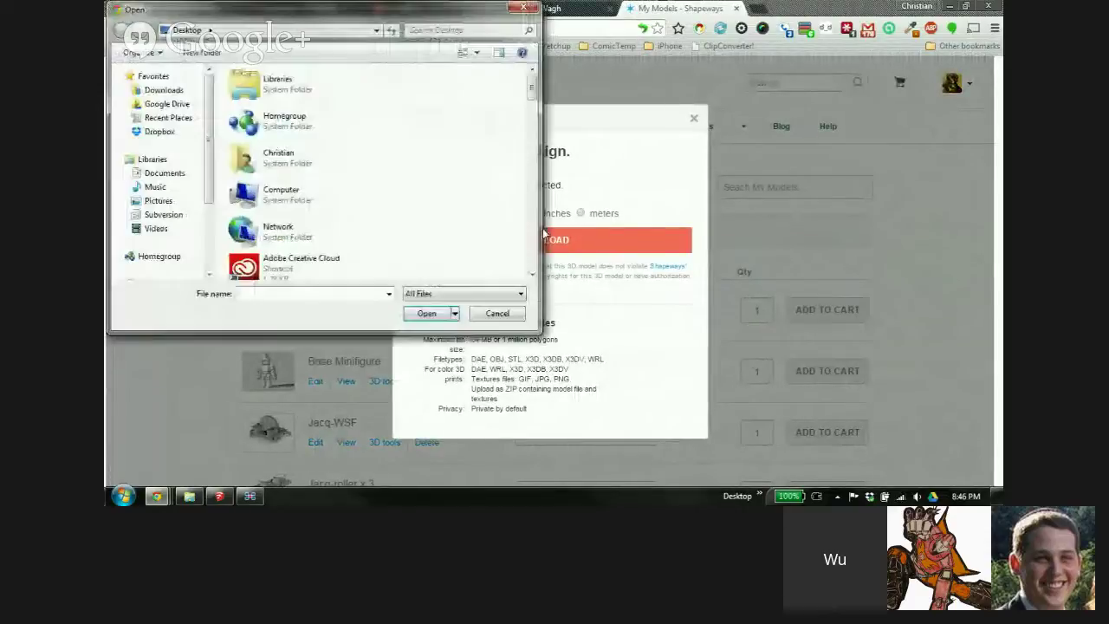
pyautogui.click(338, 296)
pyautogui.write('m')
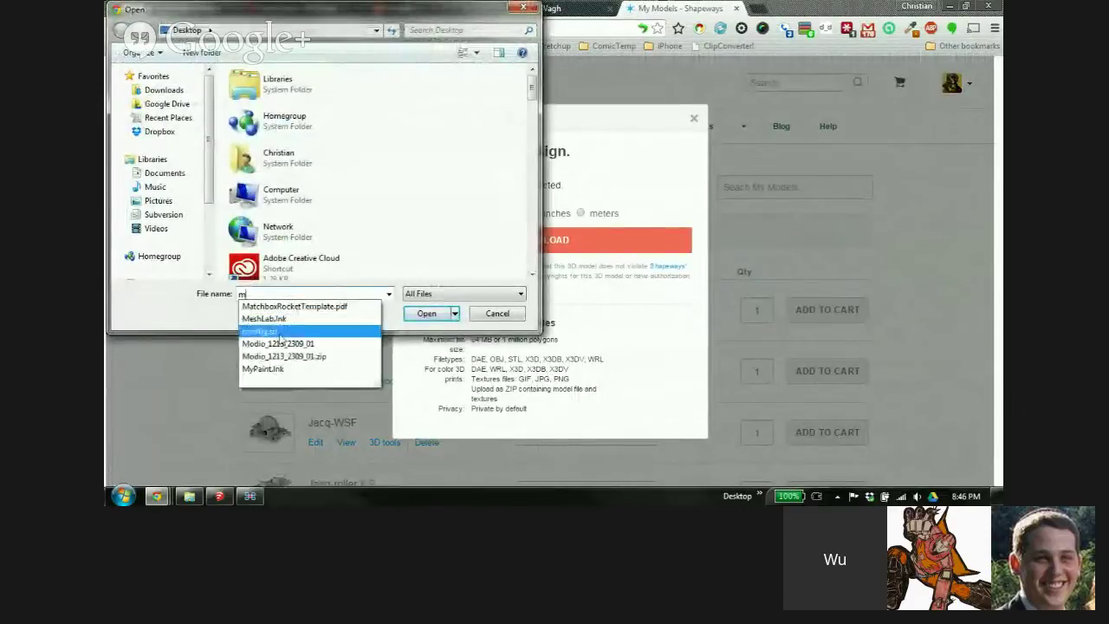
pyautogui.click(280, 332)
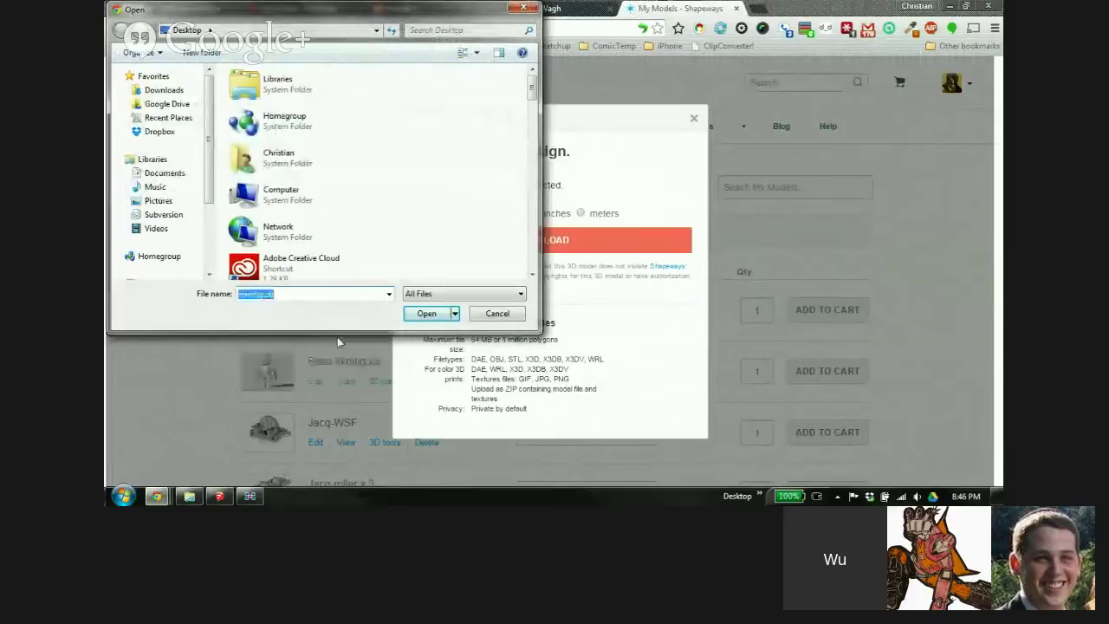
pyautogui.click(425, 314)
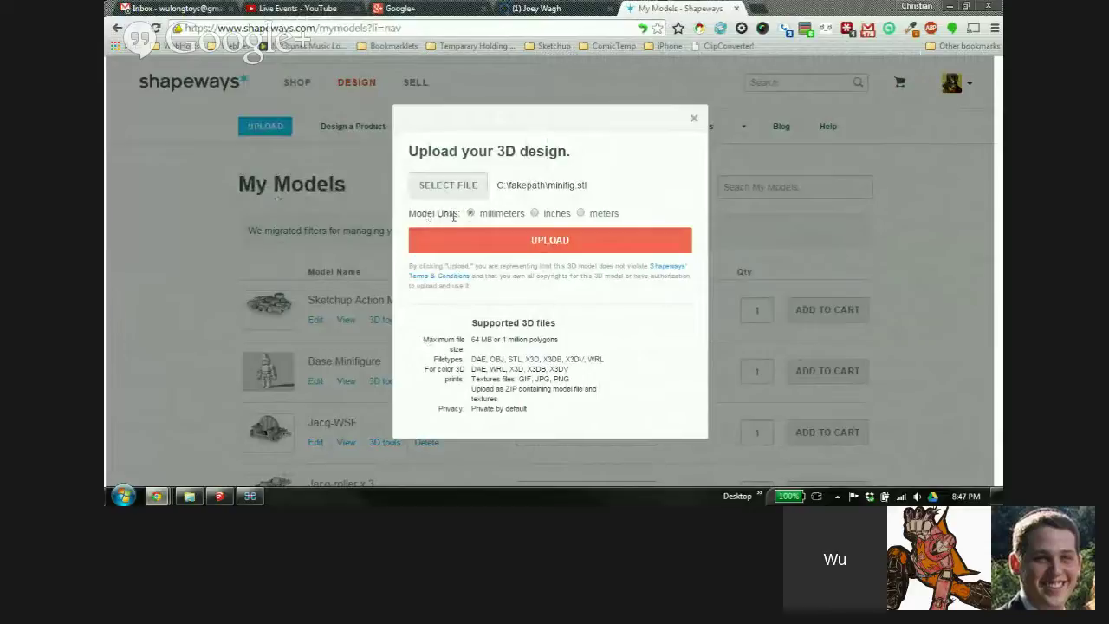
pyautogui.click(520, 242)
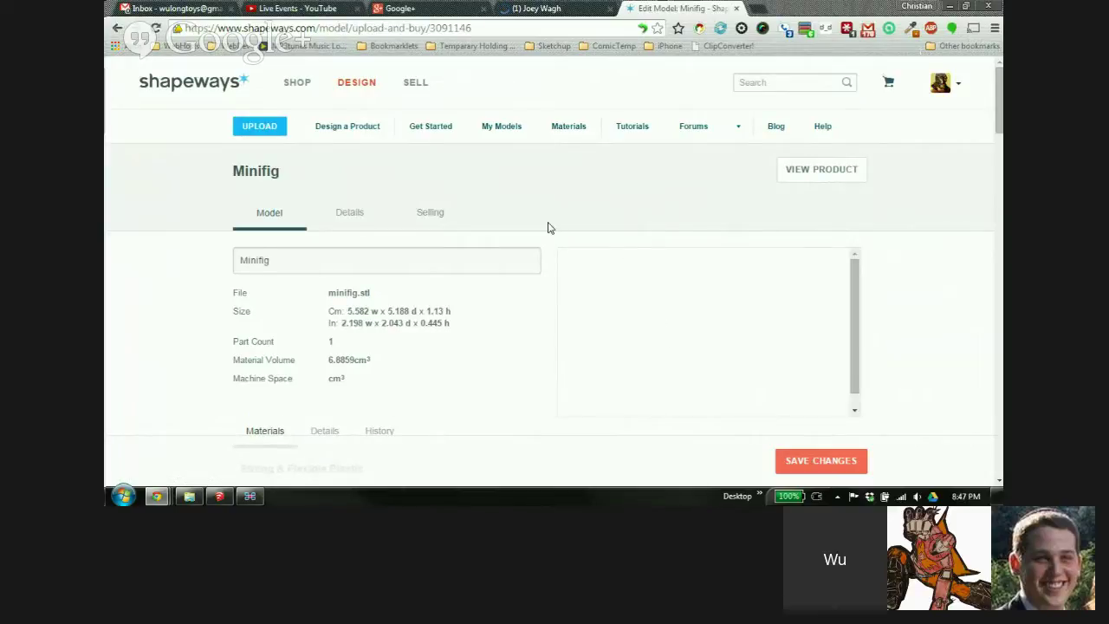
# Review the Strong & Flexible Plastic prices and view the breakdown of the $7.73 White price
pyautogui.scroll(-1, 548, 228)
pyautogui.scroll(-1, 556, 234)
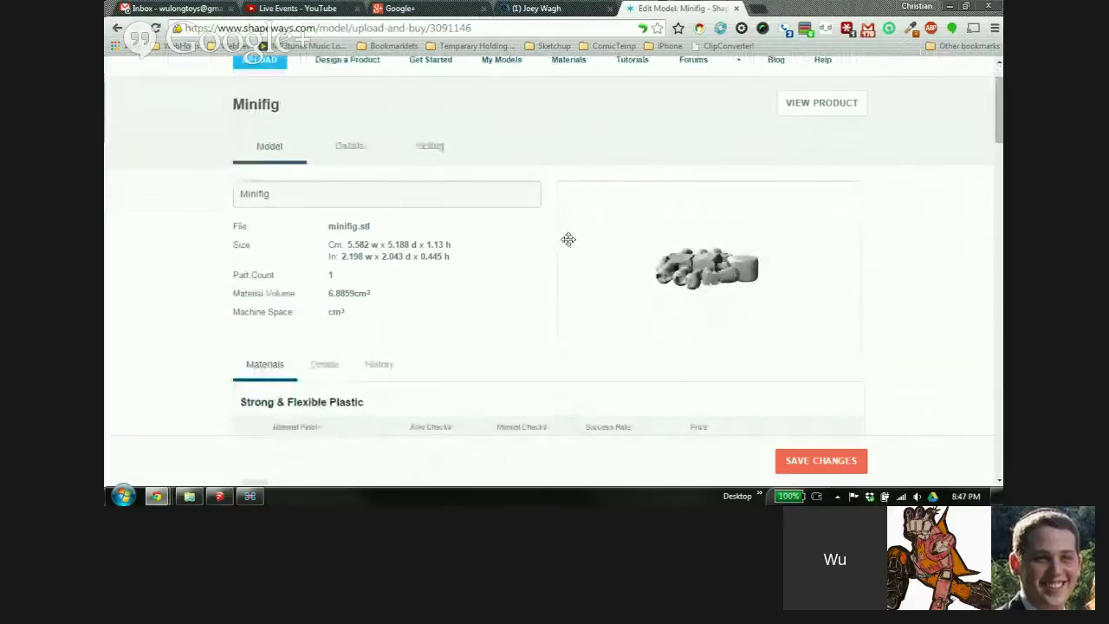
pyautogui.moveTo(702, 270); pyautogui.dragTo(763, 272)
pyautogui.scroll(-1, 763, 271)
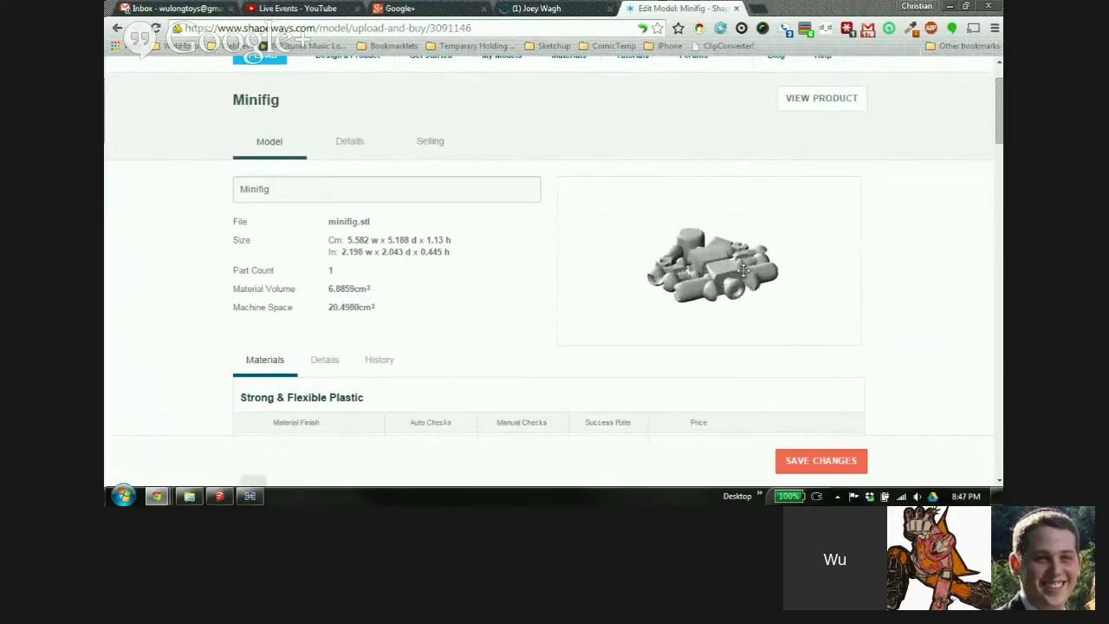
pyautogui.scroll(-2, 901, 224)
pyautogui.scroll(-1, 909, 223)
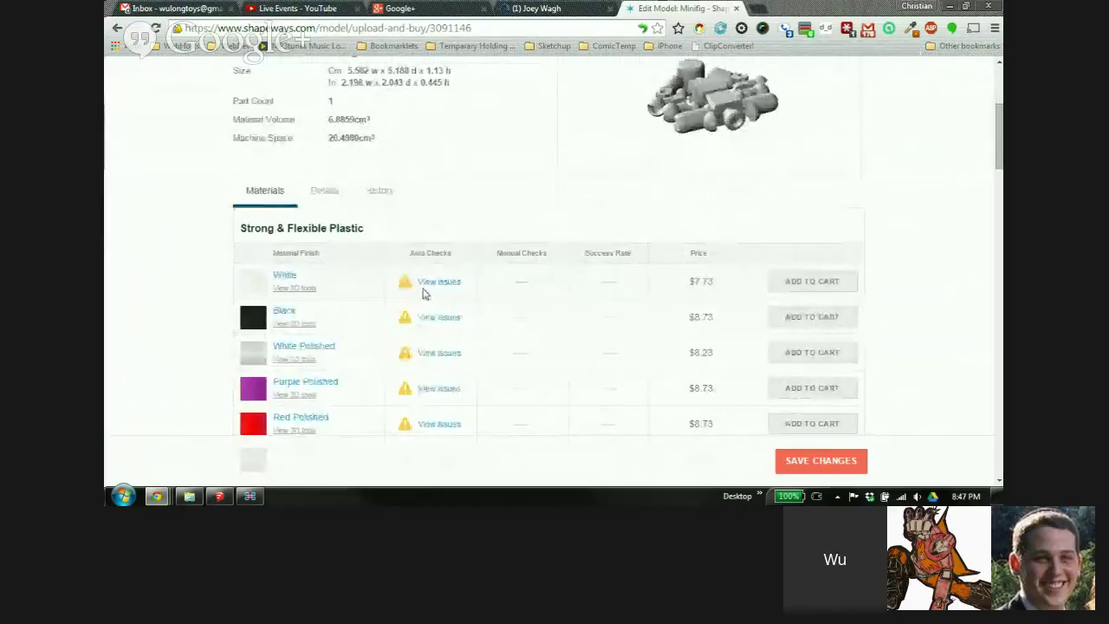
pyautogui.scroll(-2, 427, 286)
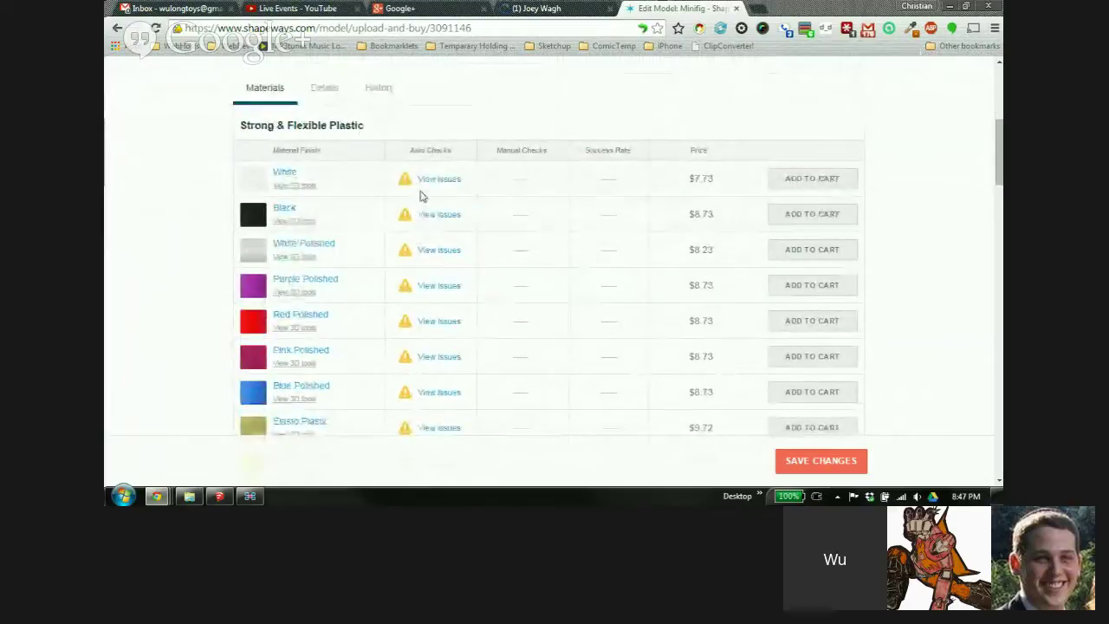
pyautogui.scroll(-1, 433, 173)
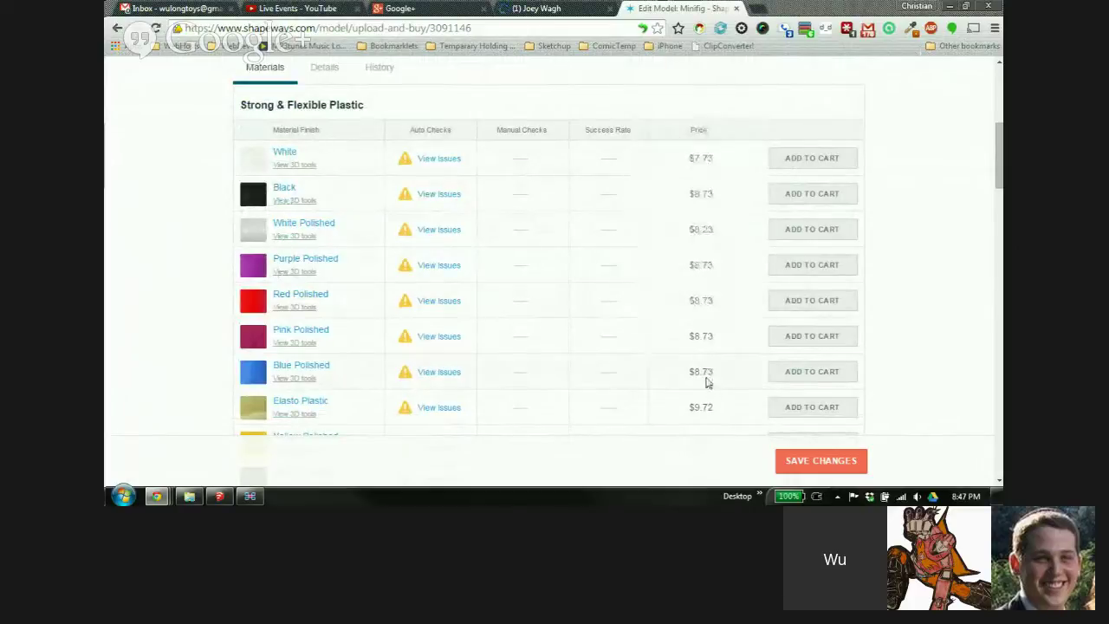
pyautogui.moveTo(695, 159)
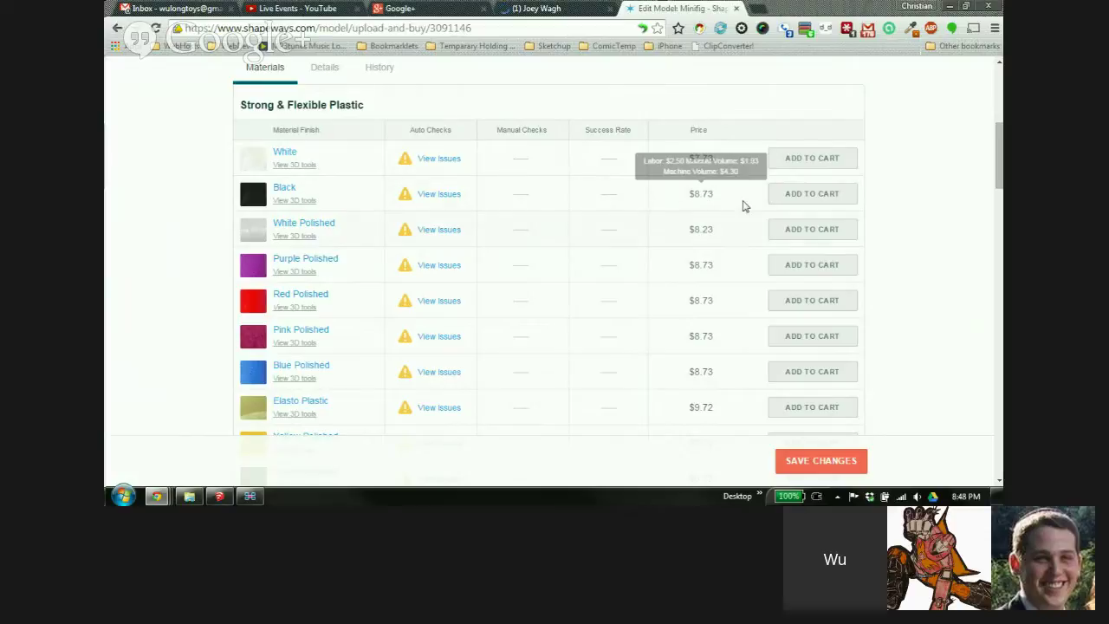
pyautogui.scroll(3, 926, 222)
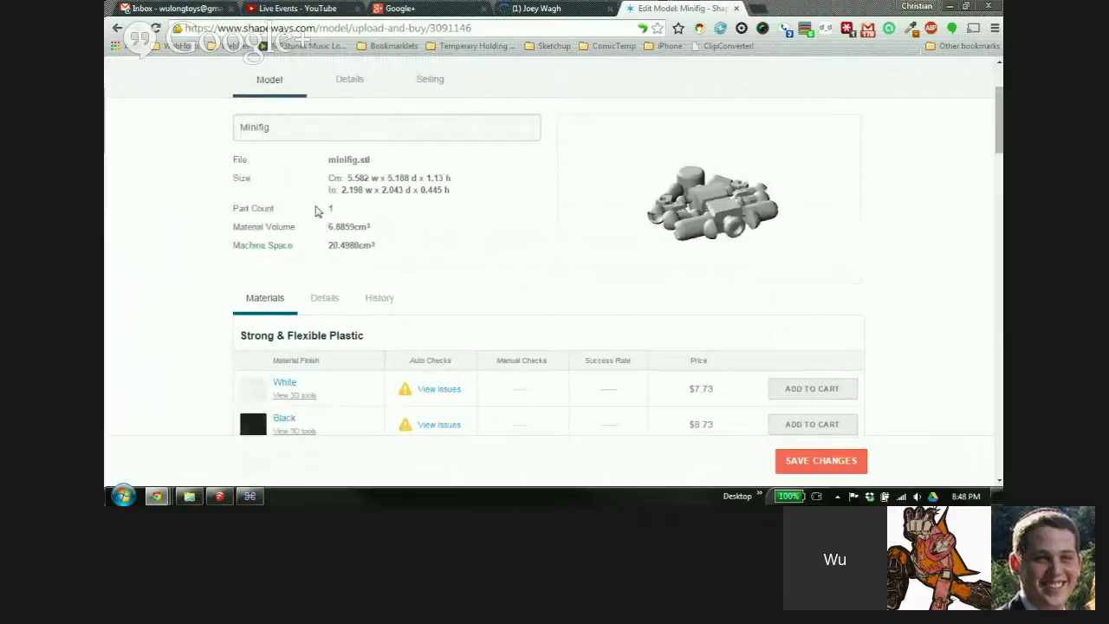
pyautogui.moveTo(707, 397)
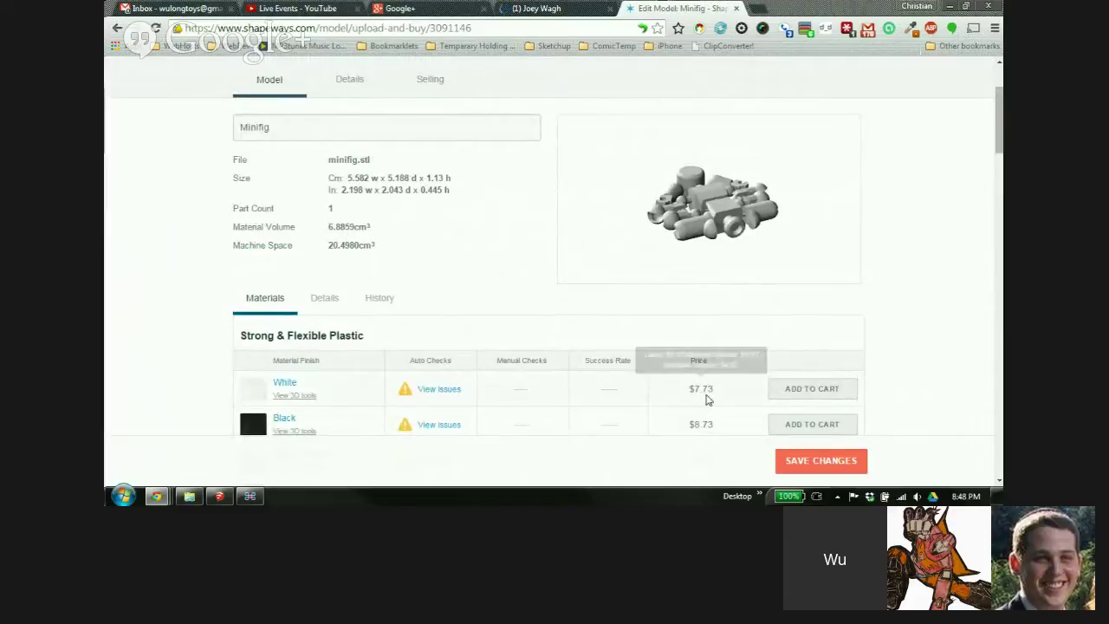
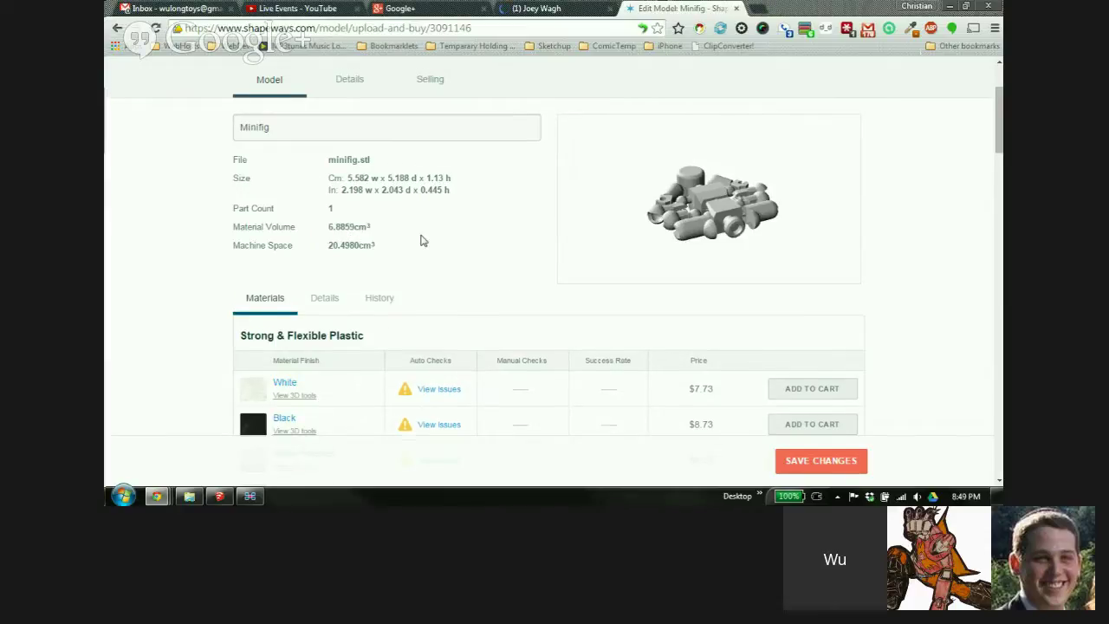
# Open the 3D printability issues for the White Strong & Flexible material from the Materials table
pyautogui.scroll(-3, 421, 240)
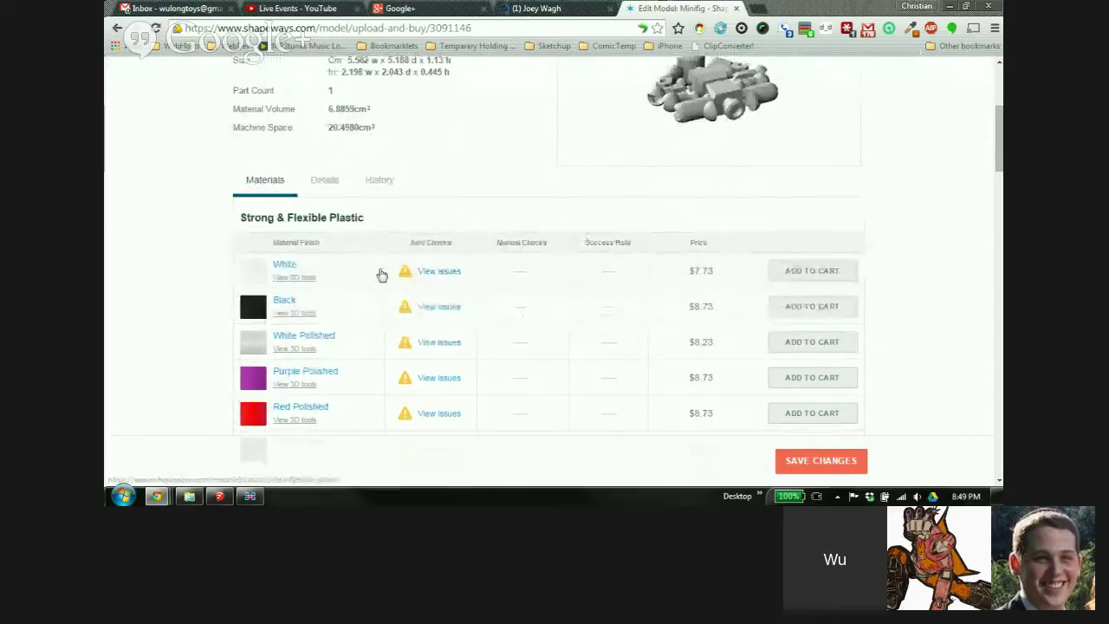
pyautogui.click(434, 274)
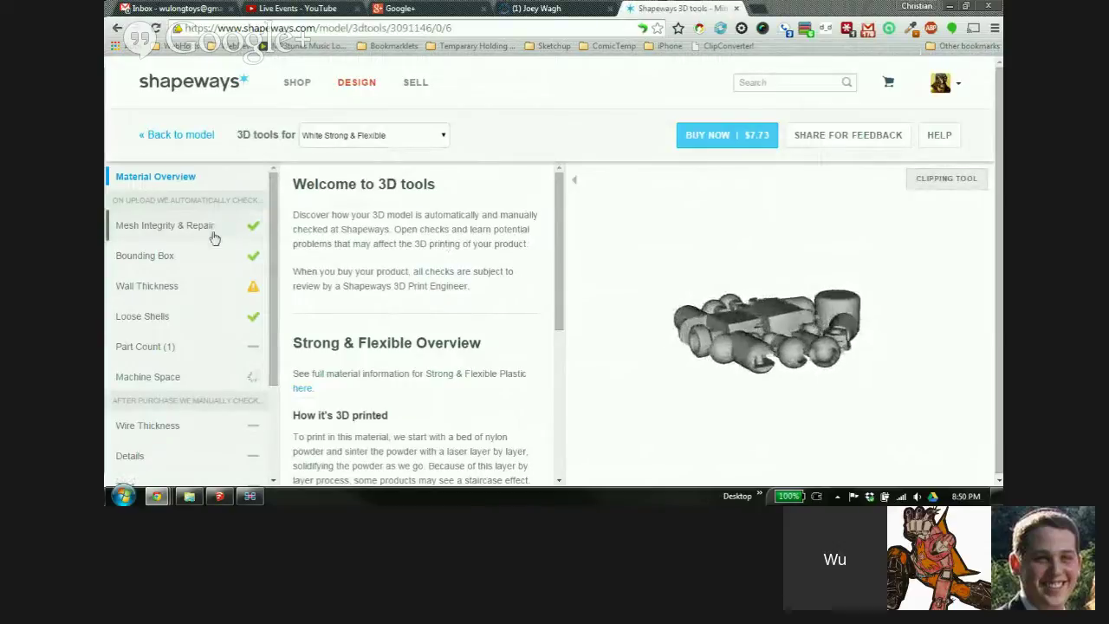
# Show the Wall Thickness results and collapse the guidelines panel to enlarge the model view
pyautogui.click(179, 288)
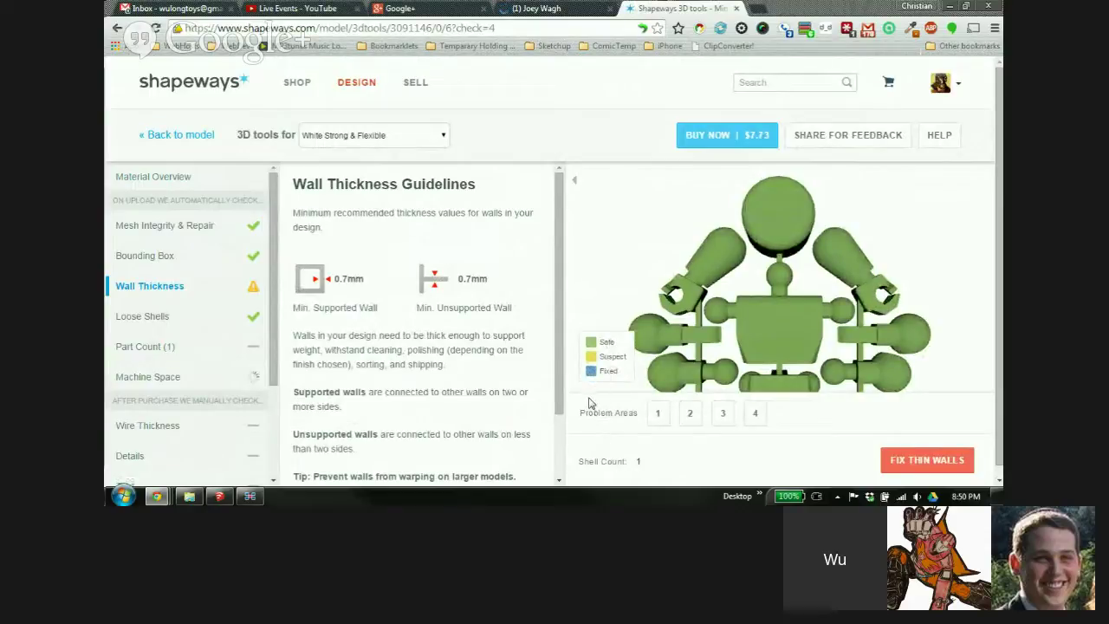
pyautogui.click(575, 182)
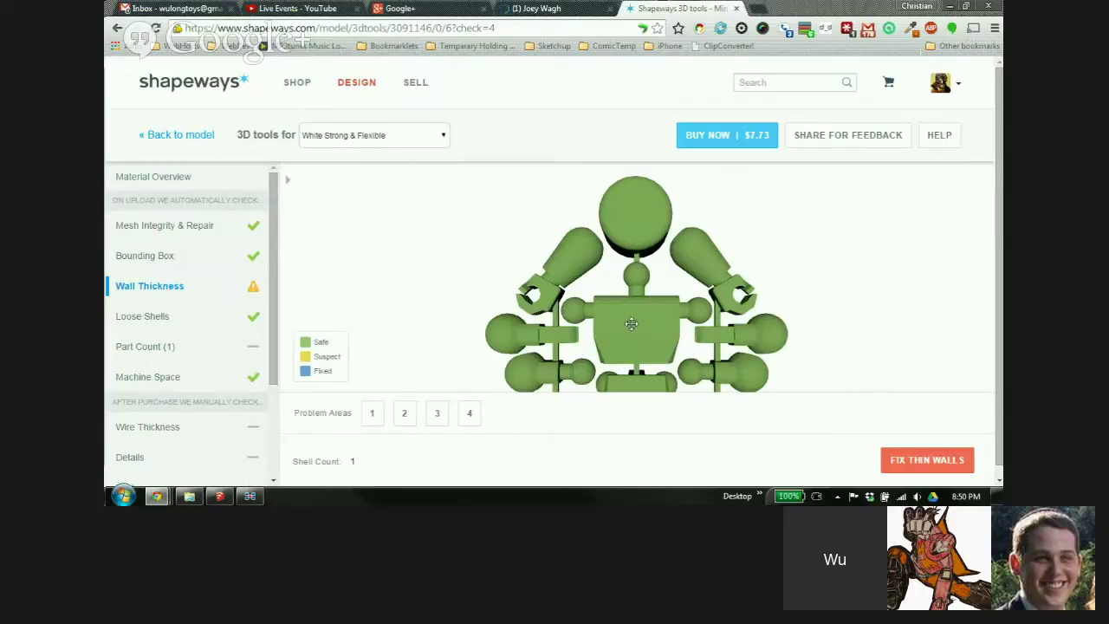
pyautogui.scroll(2, 622, 326)
pyautogui.scroll(1, 622, 327)
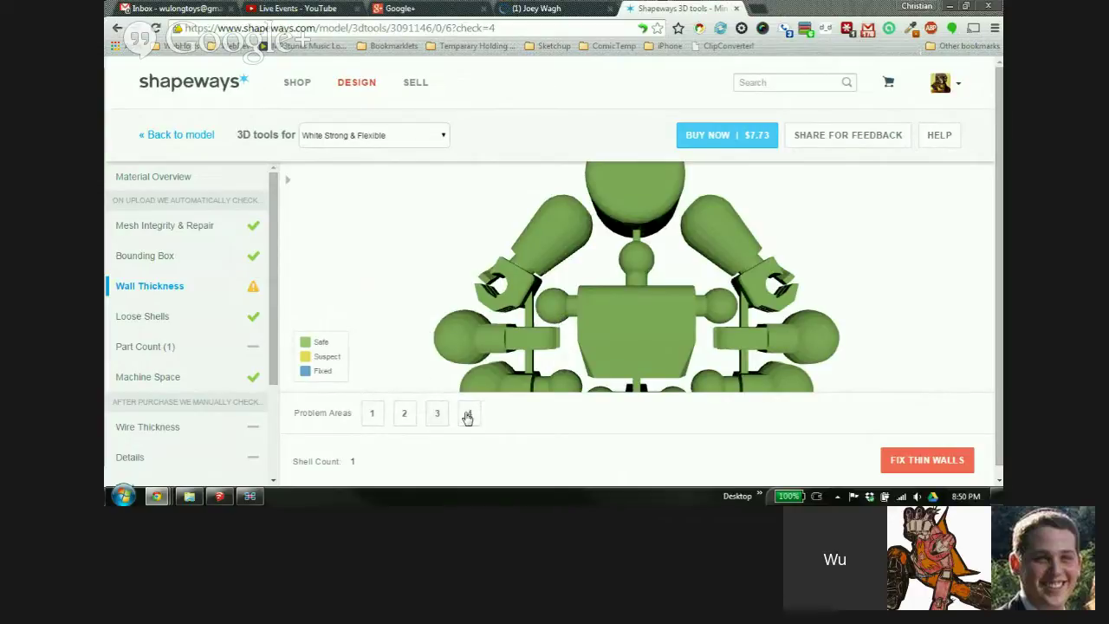
# Inspect thin-wall Problem Area 1 from several rotated and zoomed angles
pyautogui.click(369, 422)
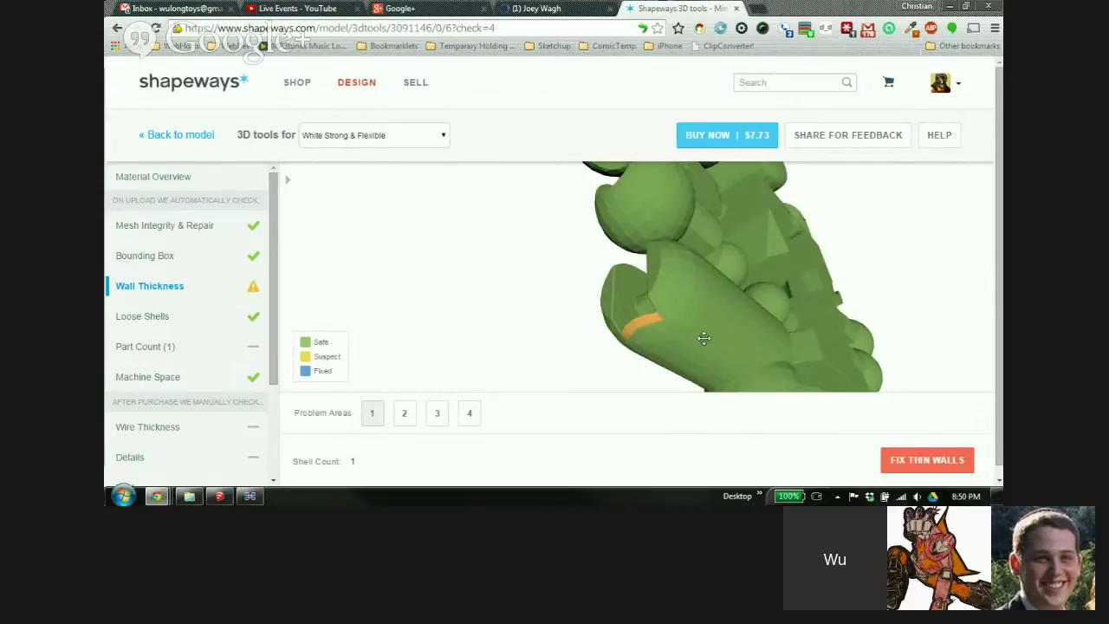
pyautogui.moveTo(703, 337); pyautogui.dragTo(648, 336)
pyautogui.scroll(3, 648, 336)
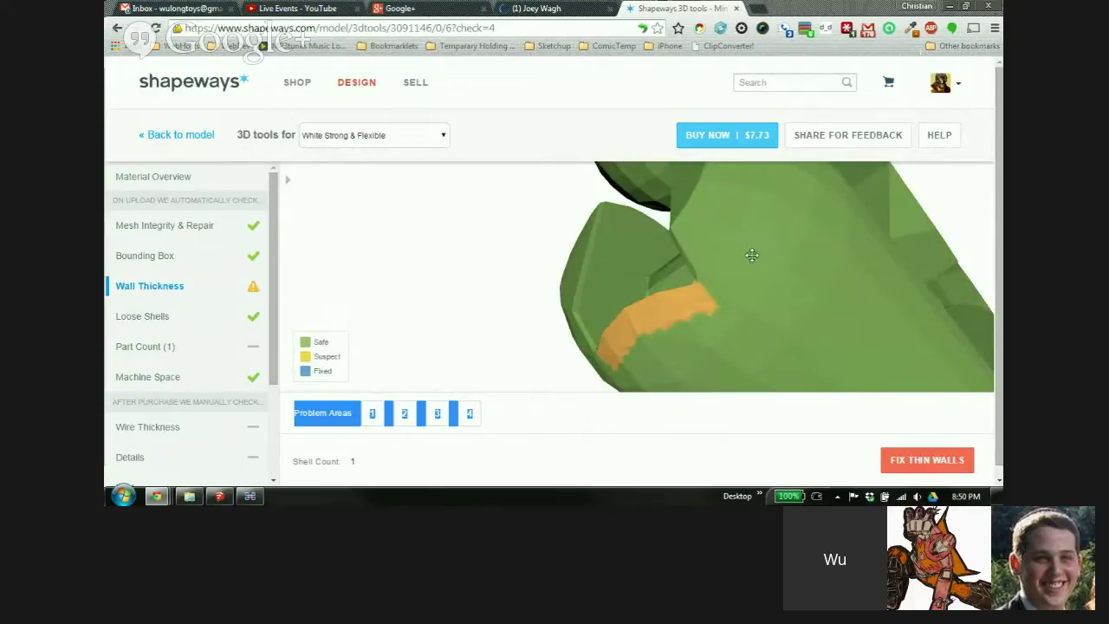
pyautogui.moveTo(753, 252); pyautogui.dragTo(650, 326)
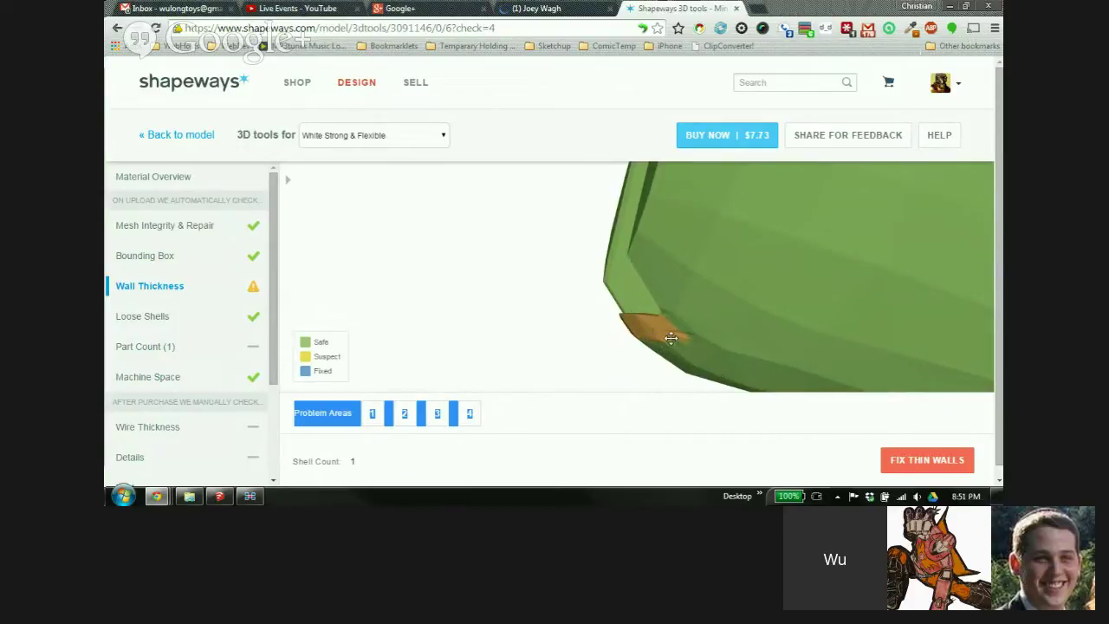
# Inspect Problem Areas 2 and 3, rotating to reveal the orange thin wall
pyautogui.click(404, 413)
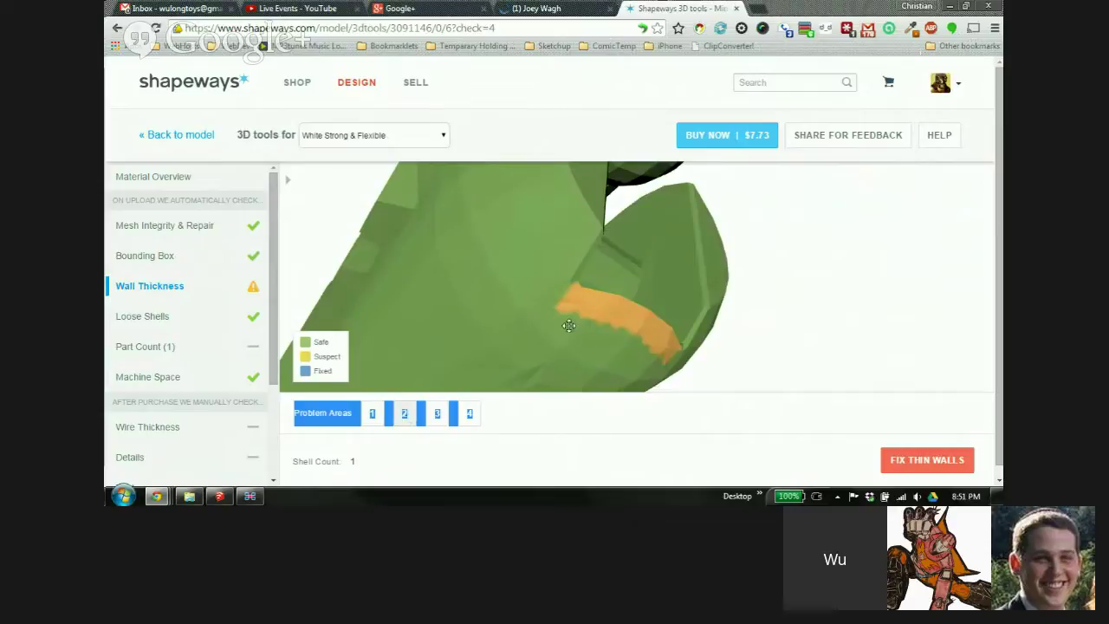
pyautogui.click(437, 413)
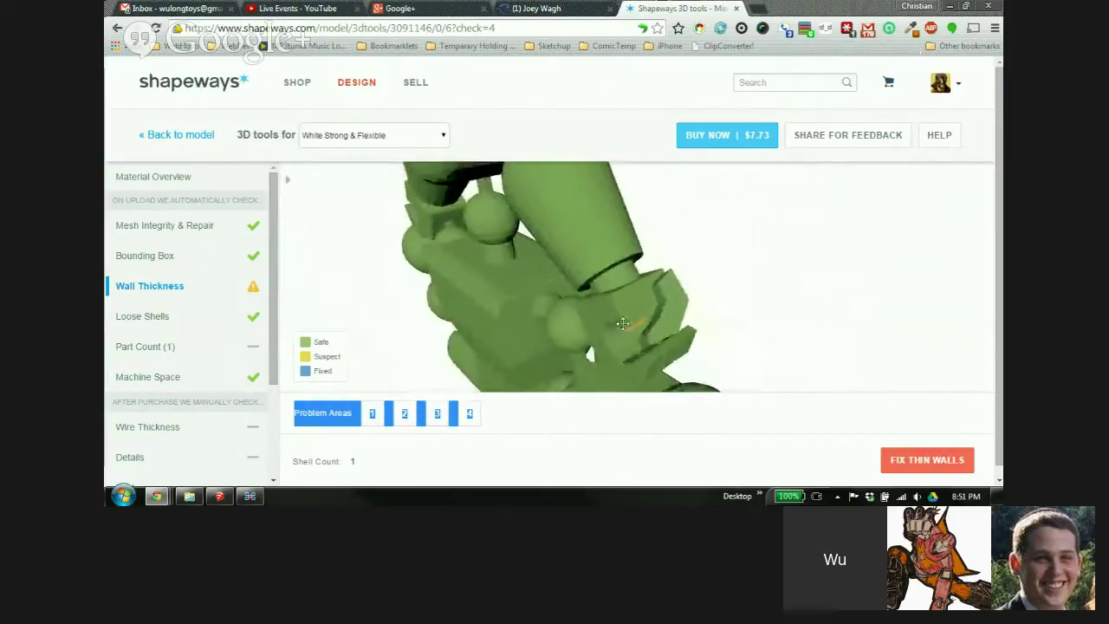
pyautogui.scroll(4, 629, 340)
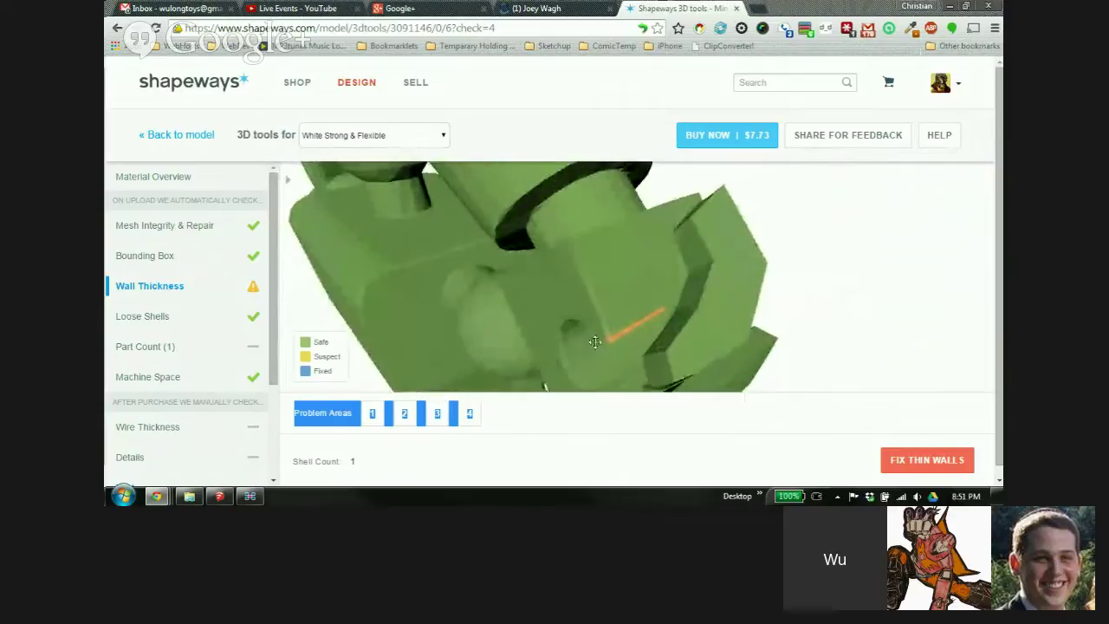
pyautogui.moveTo(623, 330); pyautogui.dragTo(676, 253)
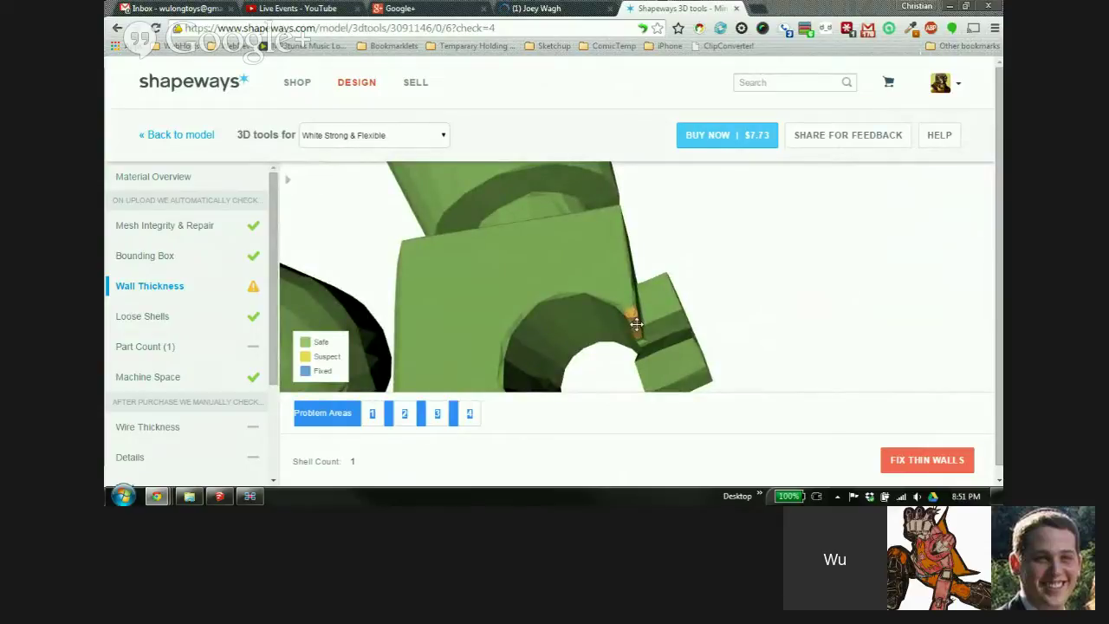
pyautogui.moveTo(621, 304); pyautogui.dragTo(604, 346)
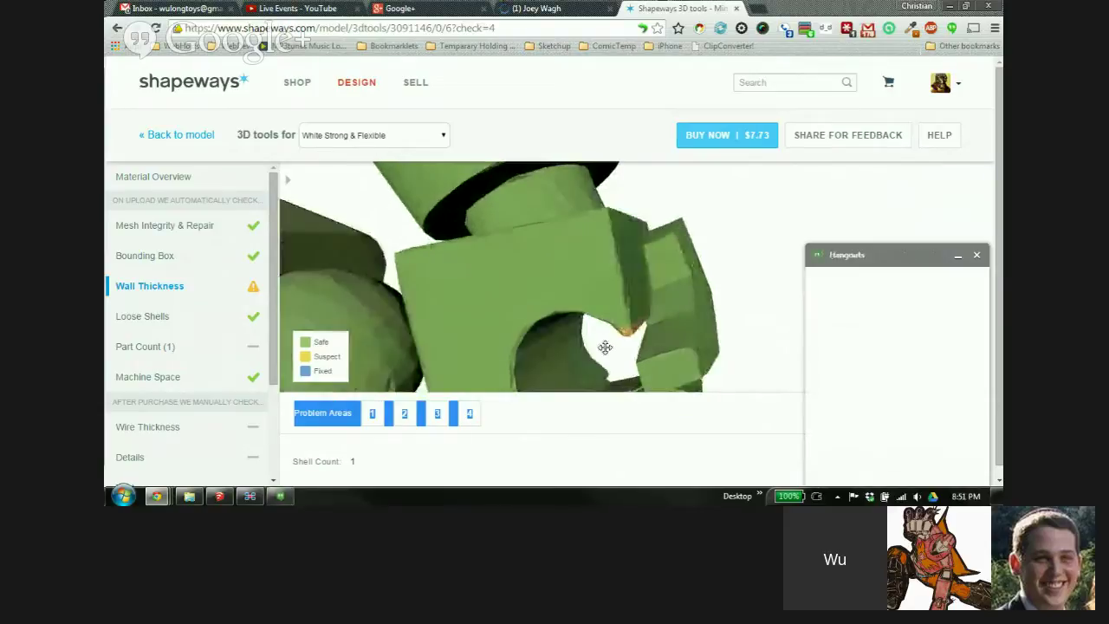
pyautogui.click(957, 256)
pyautogui.moveTo(624, 315); pyautogui.dragTo(528, 336)
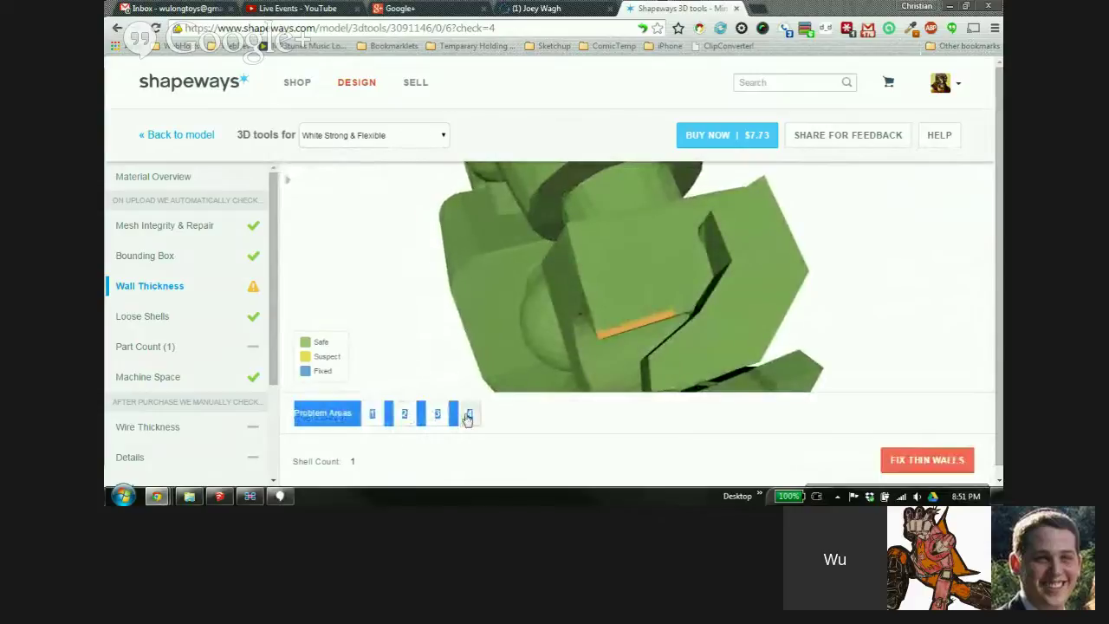
# Inspect Problem Area 4 from a rotated, zoomed-in view
pyautogui.click(465, 416)
pyautogui.moveTo(601, 364); pyautogui.dragTo(557, 298)
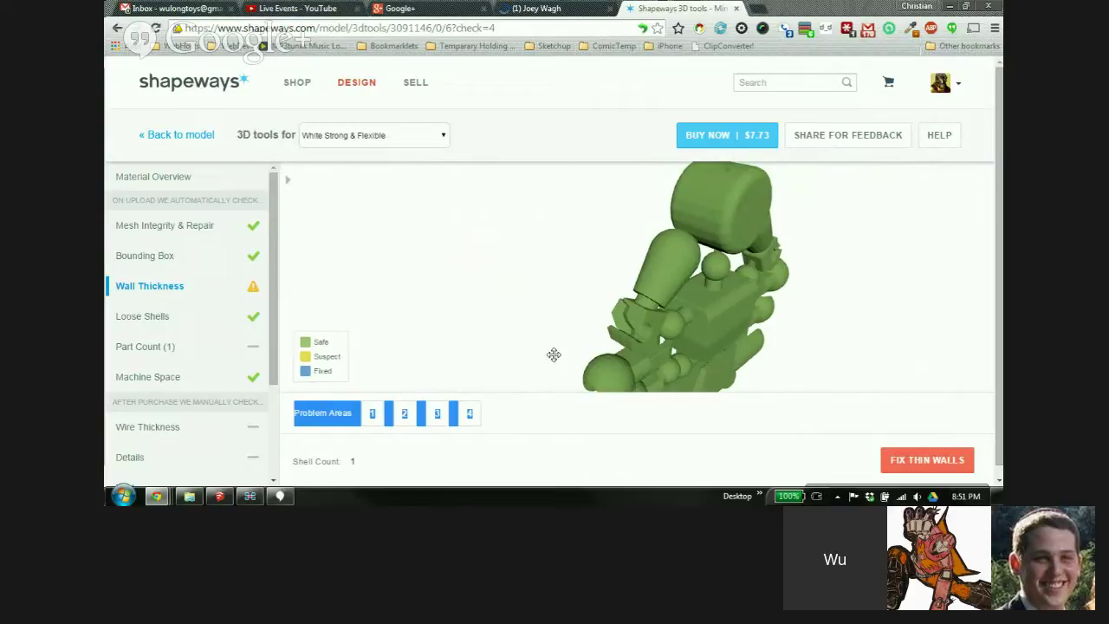
pyautogui.scroll(5, 650, 345)
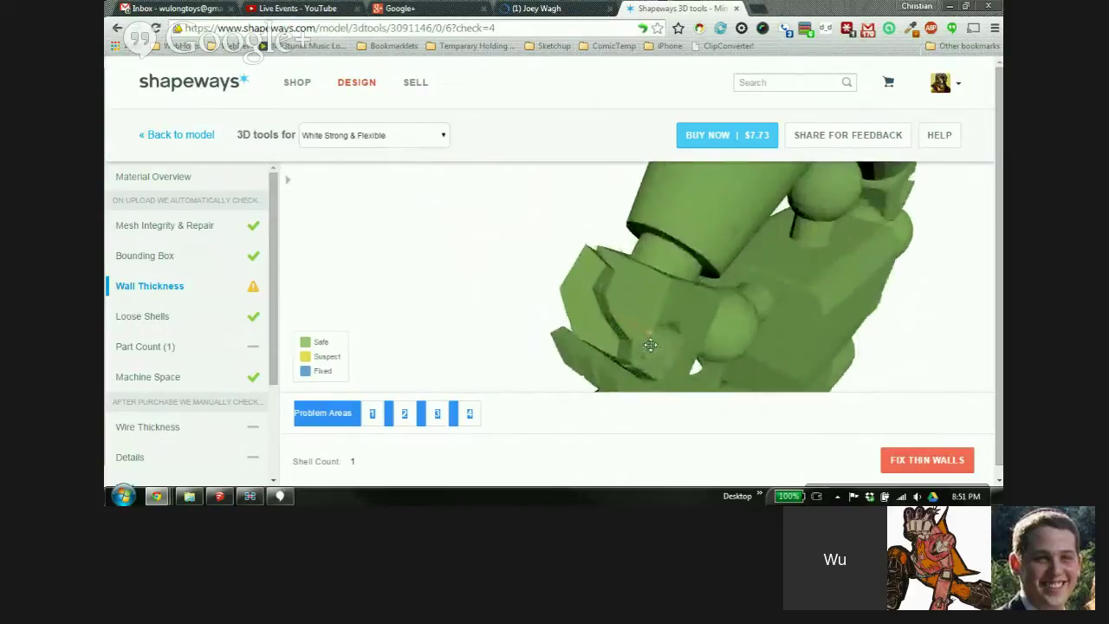
# Generate thin-wall fixes, inspect the blue repairs, compare the original model, then go back
pyautogui.click(922, 461)
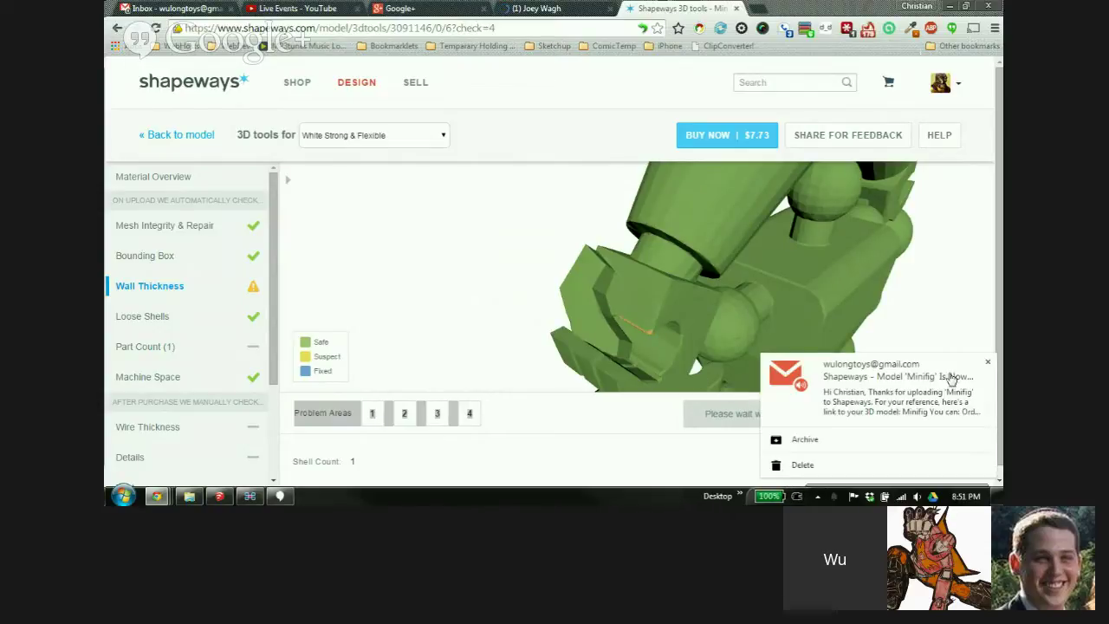
pyautogui.click(988, 363)
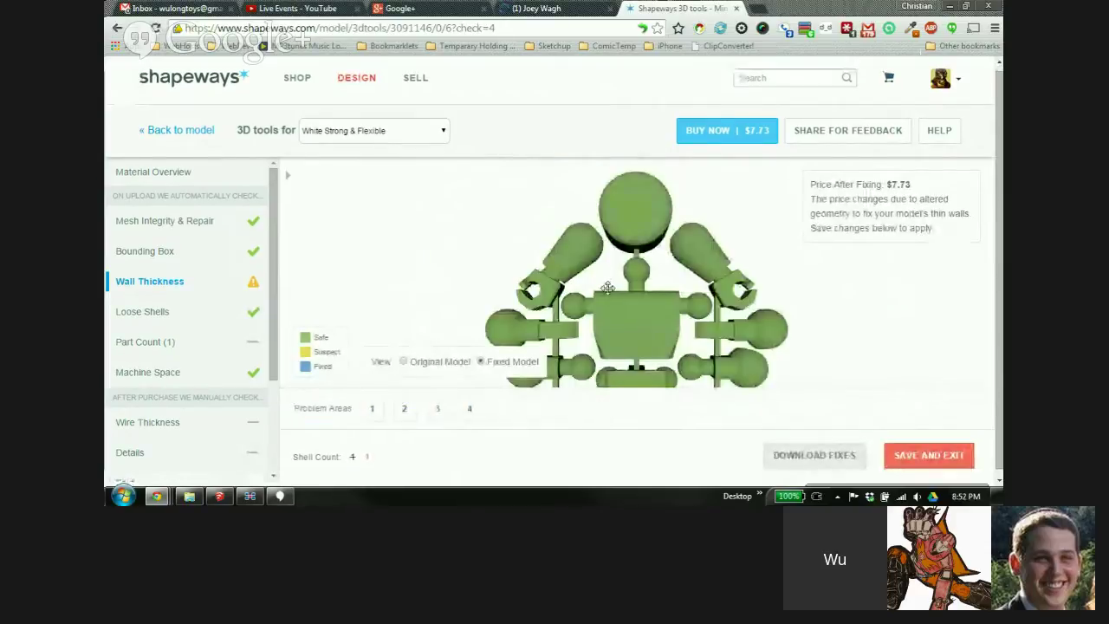
pyautogui.click(373, 410)
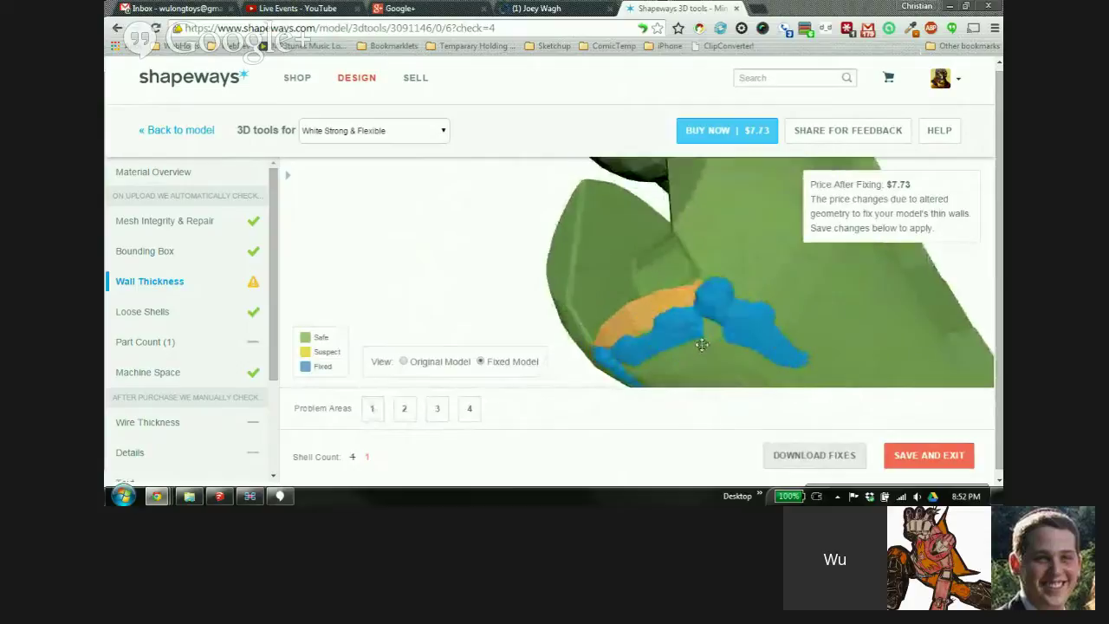
pyautogui.moveTo(759, 339); pyautogui.dragTo(713, 275)
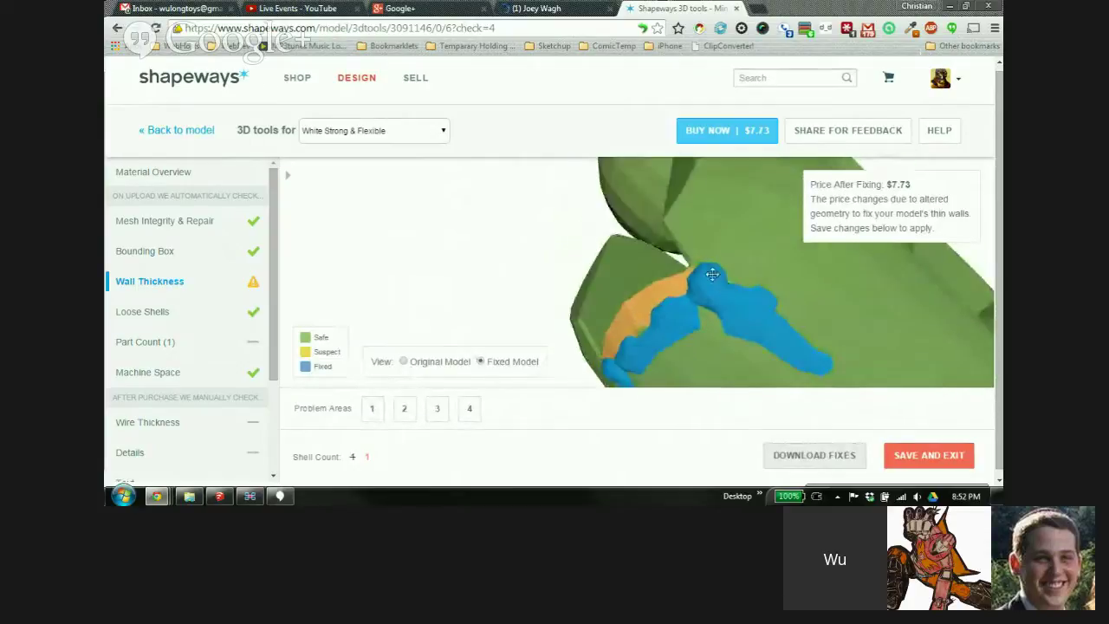
pyautogui.moveTo(668, 302); pyautogui.dragTo(639, 312)
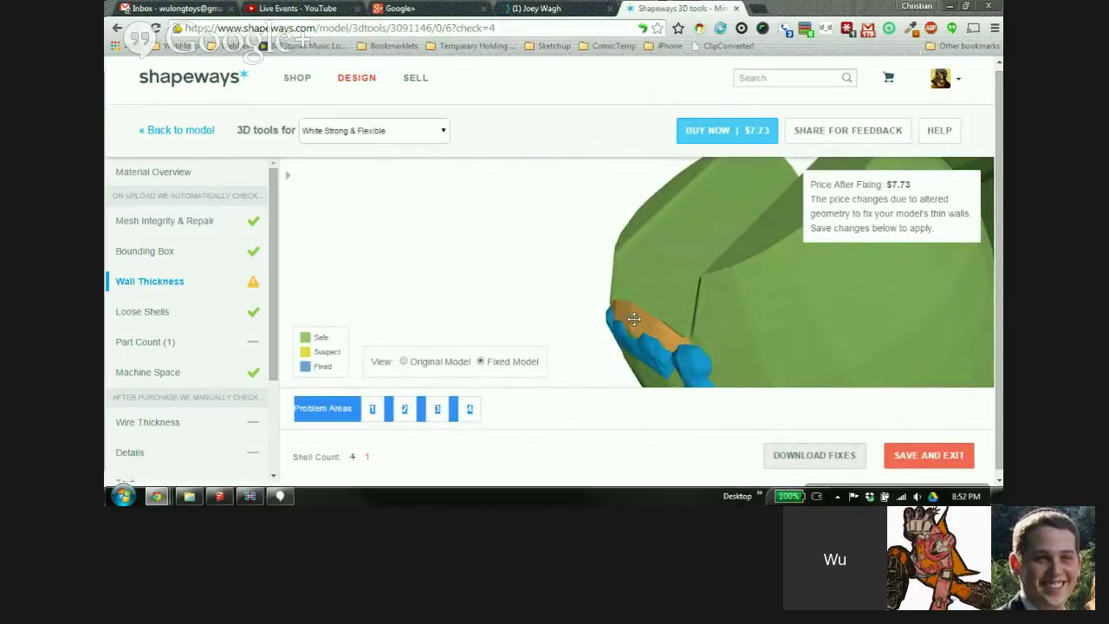
pyautogui.moveTo(795, 322); pyautogui.dragTo(499, 401)
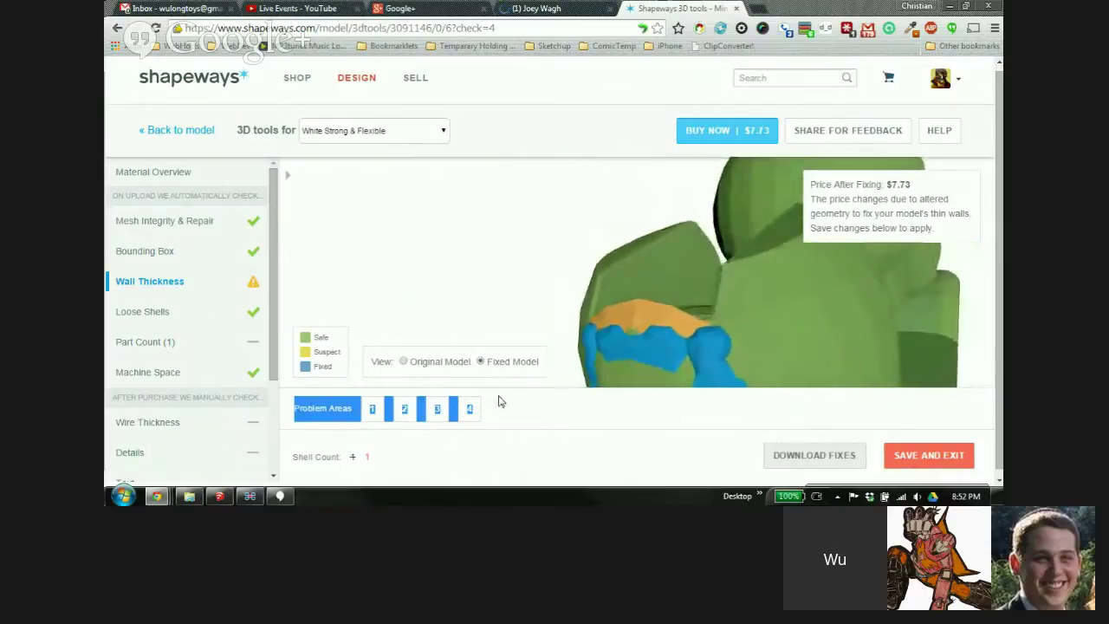
pyautogui.click(403, 361)
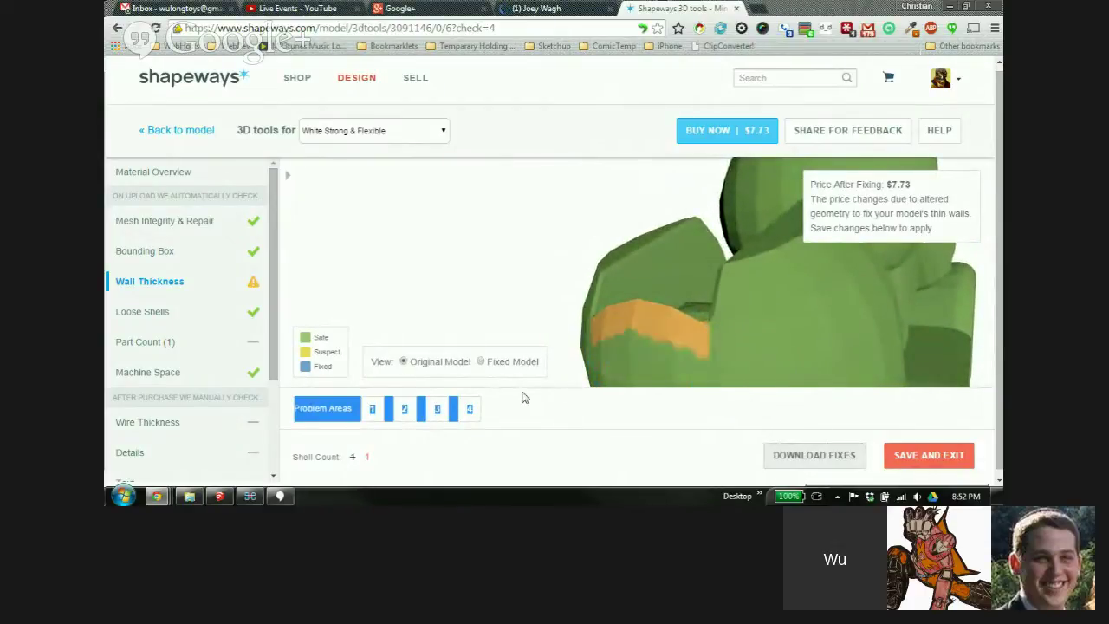
pyautogui.click(178, 132)
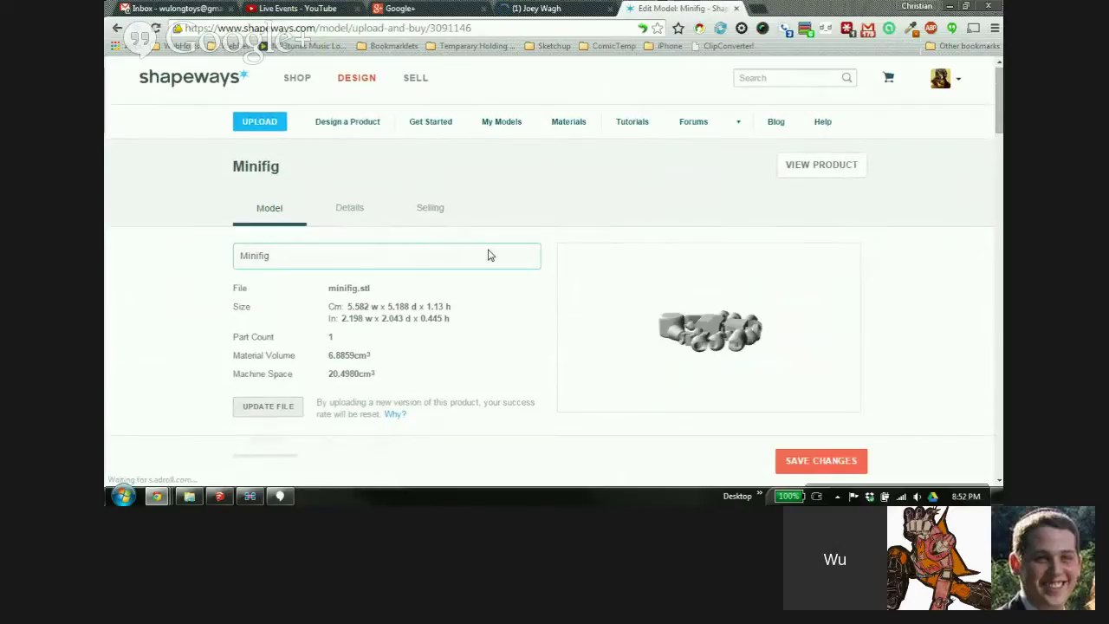
pyautogui.scroll(-1, 512, 253)
pyautogui.scroll(-3, 458, 364)
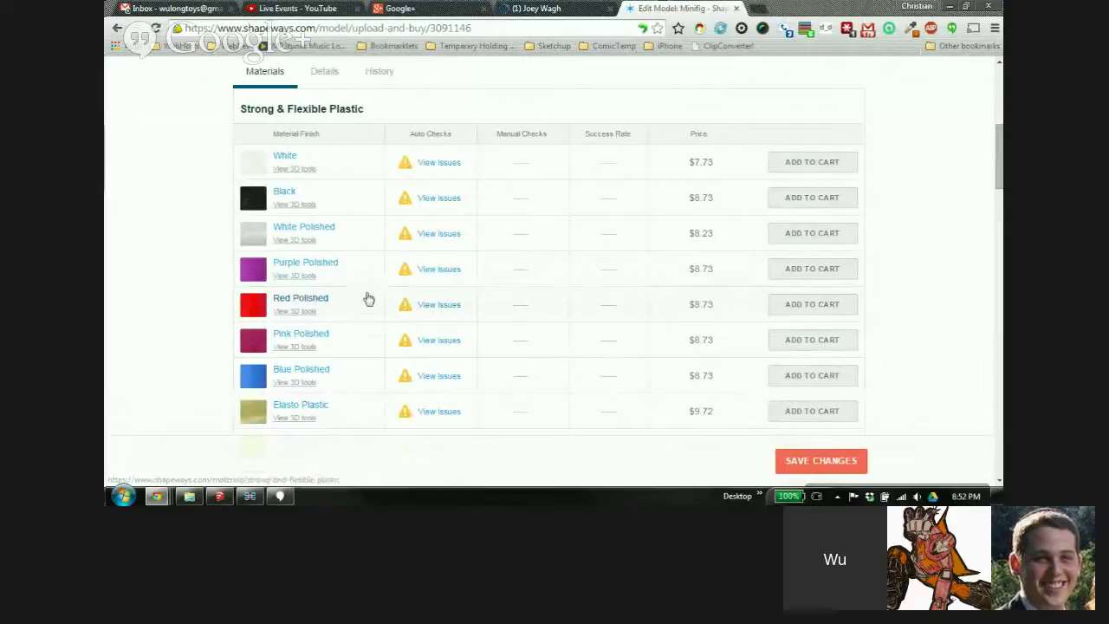
pyautogui.scroll(2, 451, 225)
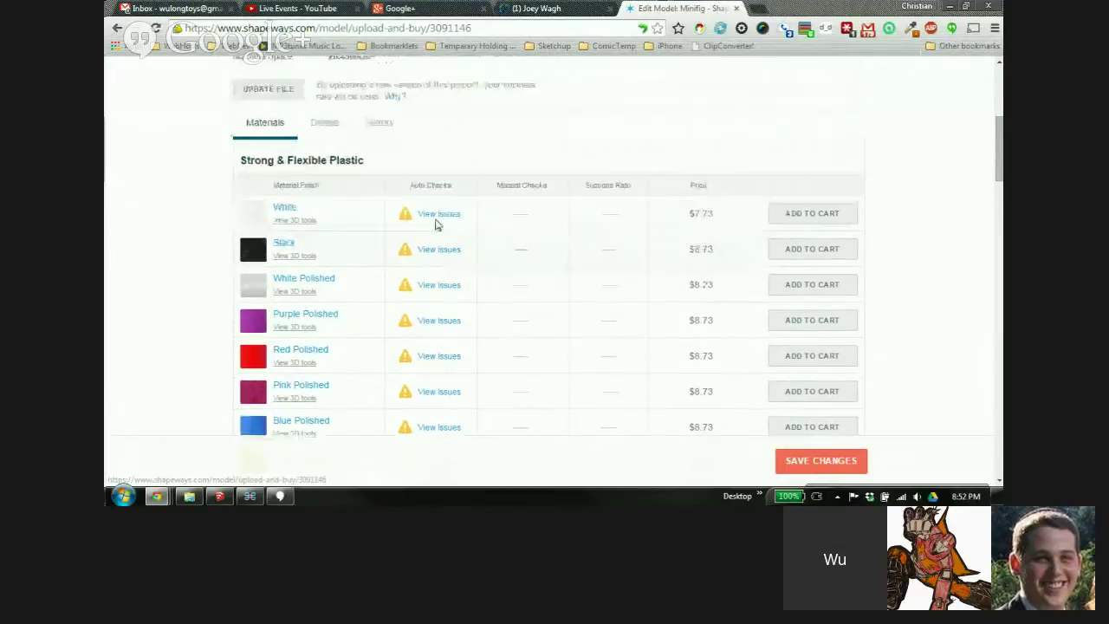
pyautogui.scroll(-2, 438, 249)
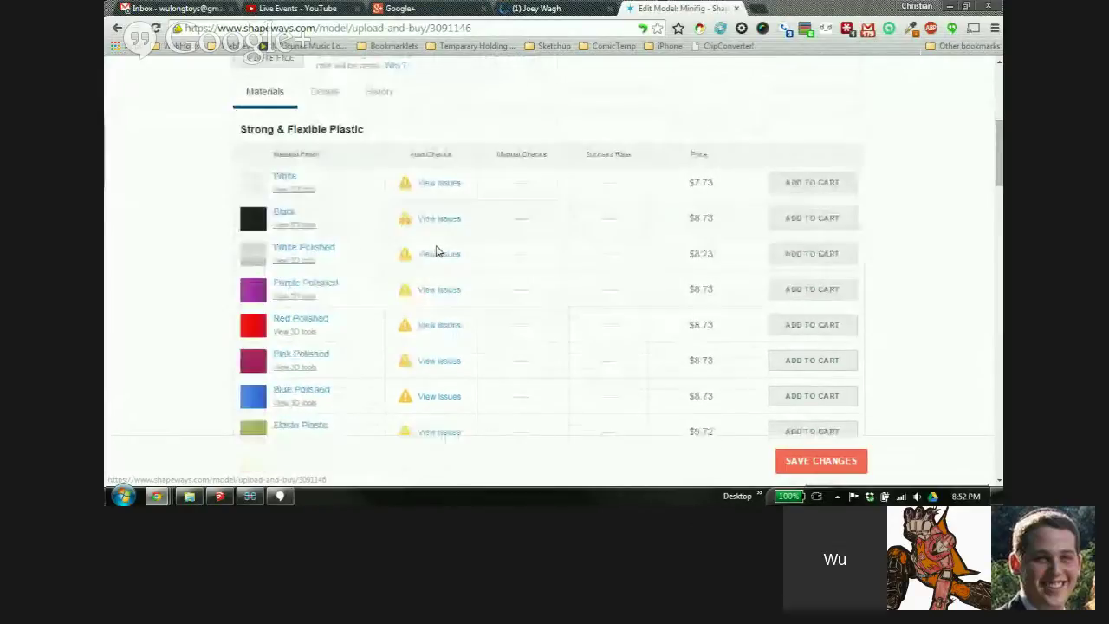
pyautogui.scroll(-2, 384, 217)
pyautogui.scroll(-3, 395, 203)
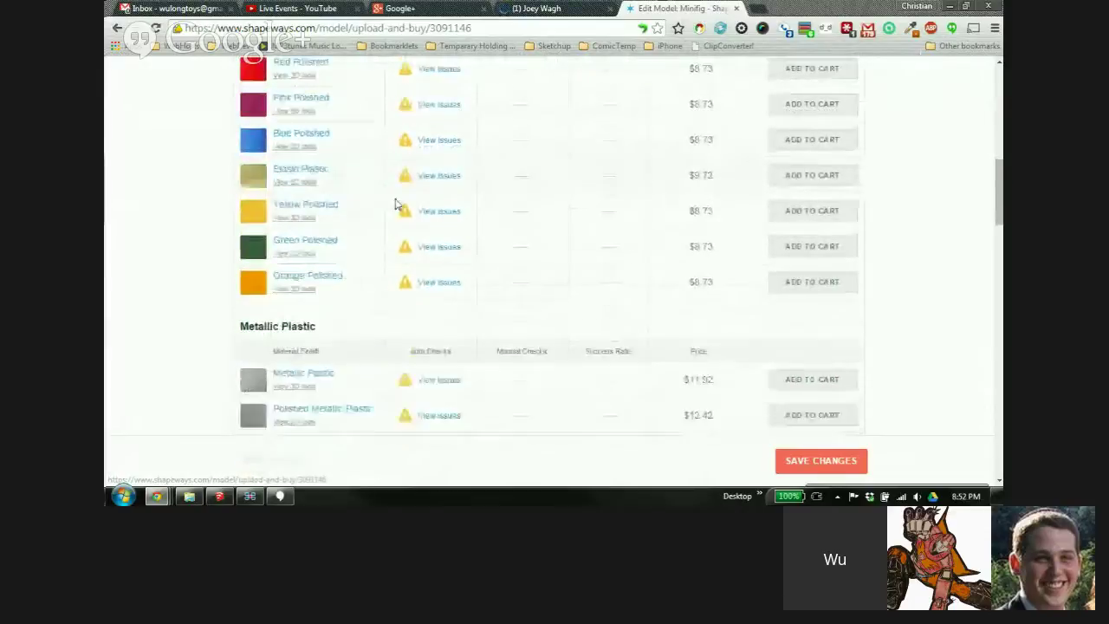
pyautogui.scroll(-4, 461, 240)
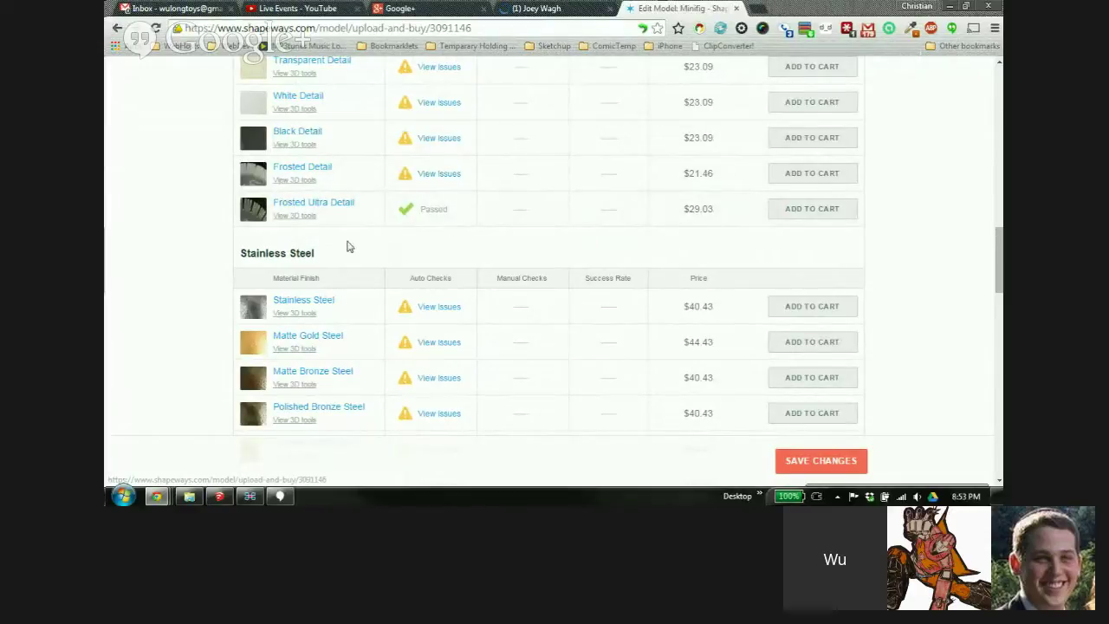
pyautogui.scroll(-2, 429, 184)
pyautogui.scroll(-6, 441, 189)
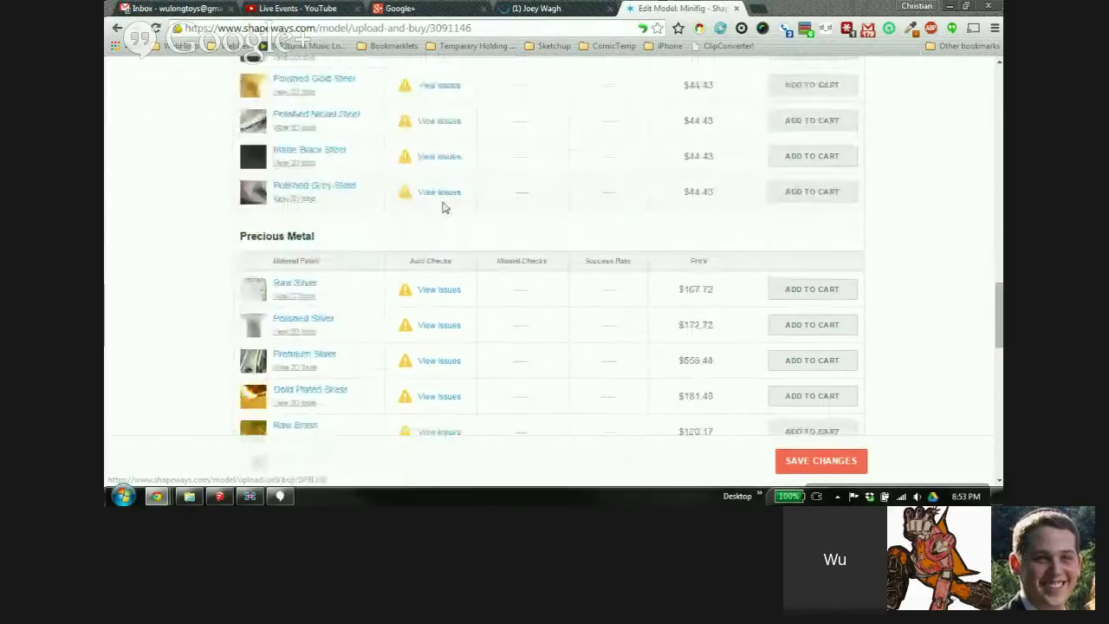
pyautogui.scroll(-1, 454, 208)
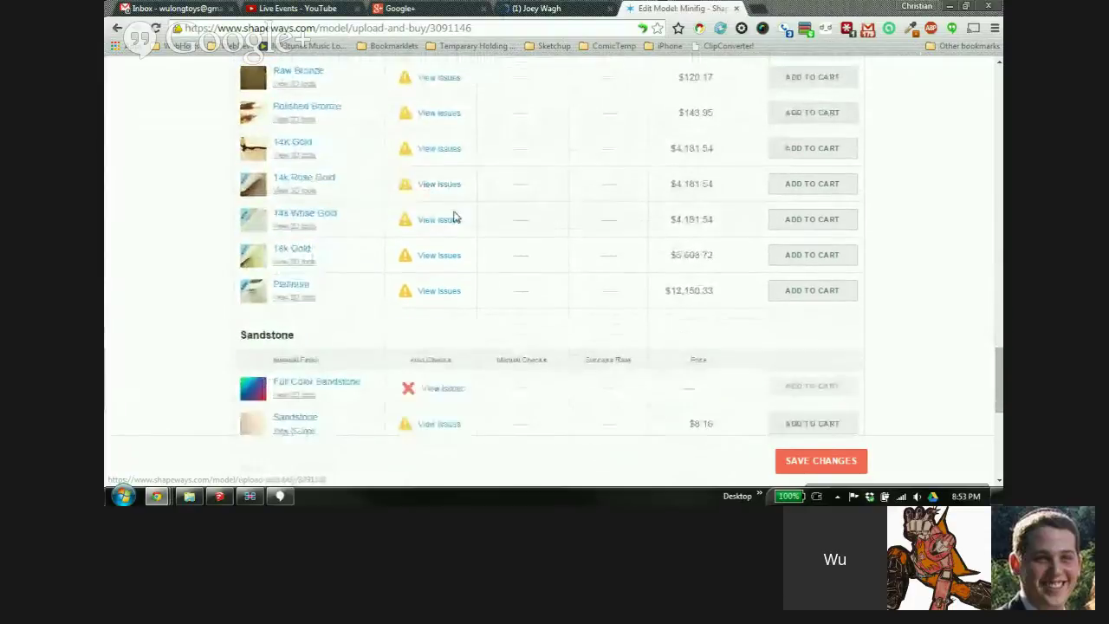
pyautogui.scroll(-1, 451, 260)
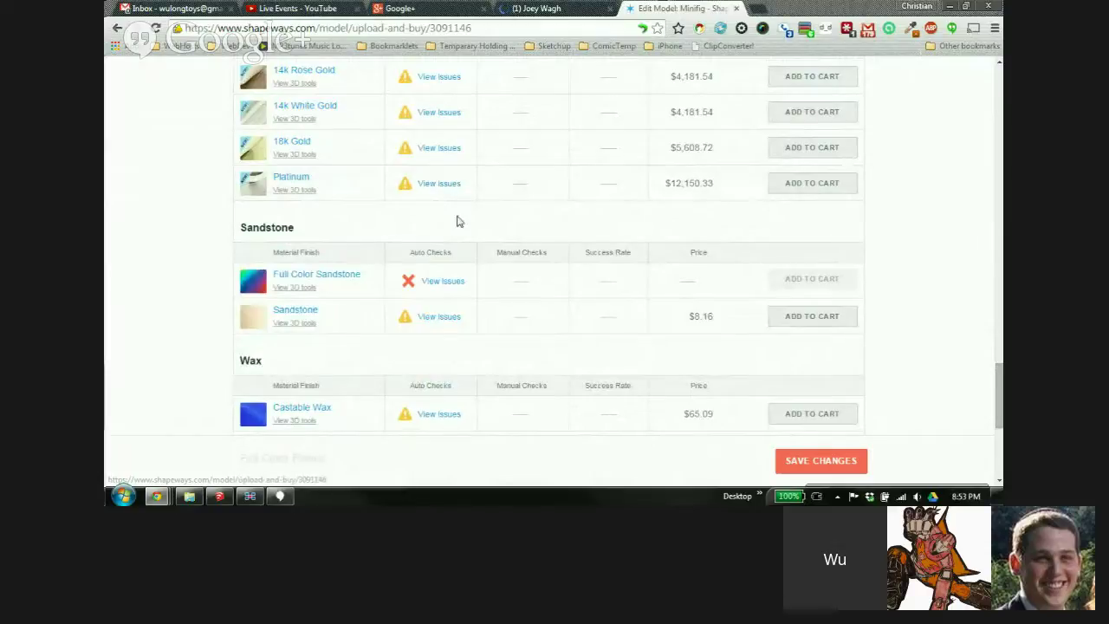
pyautogui.scroll(1, 456, 212)
pyautogui.scroll(-3, 442, 200)
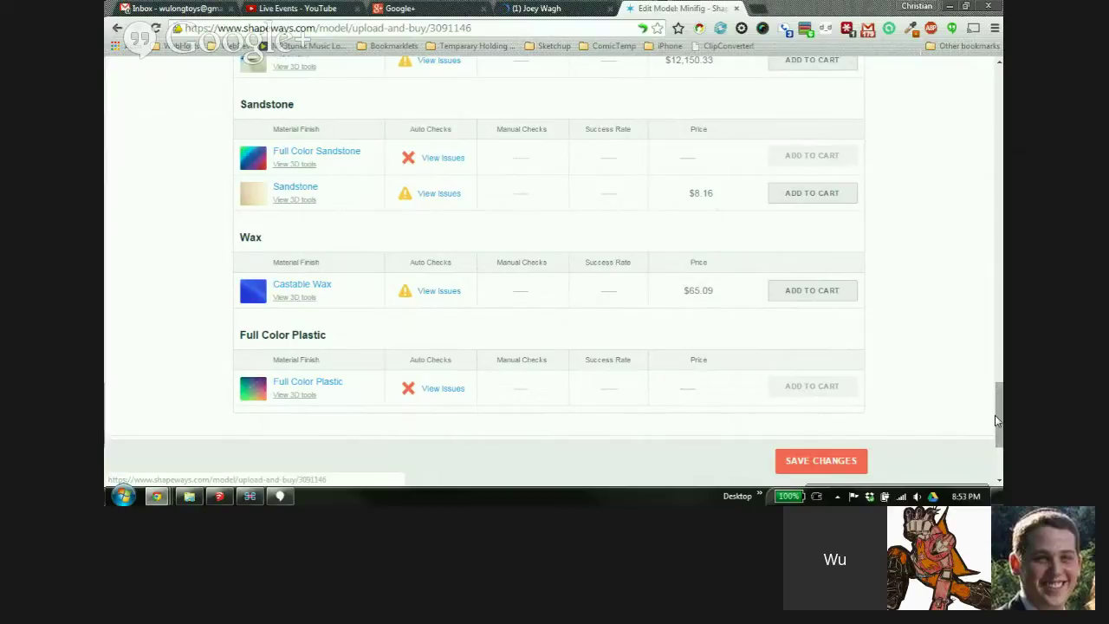
pyautogui.moveTo(996, 411); pyautogui.dragTo(995, 82)
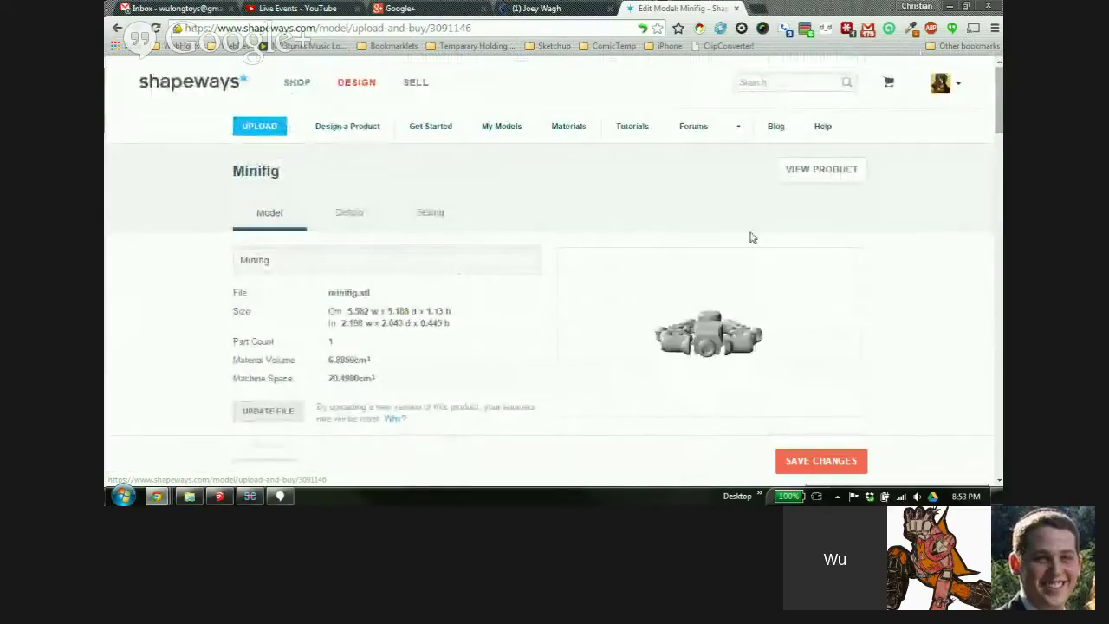
# In the Details tab, replace the product title 'Minifig' with 'Sunday Figure'
pyautogui.click(348, 215)
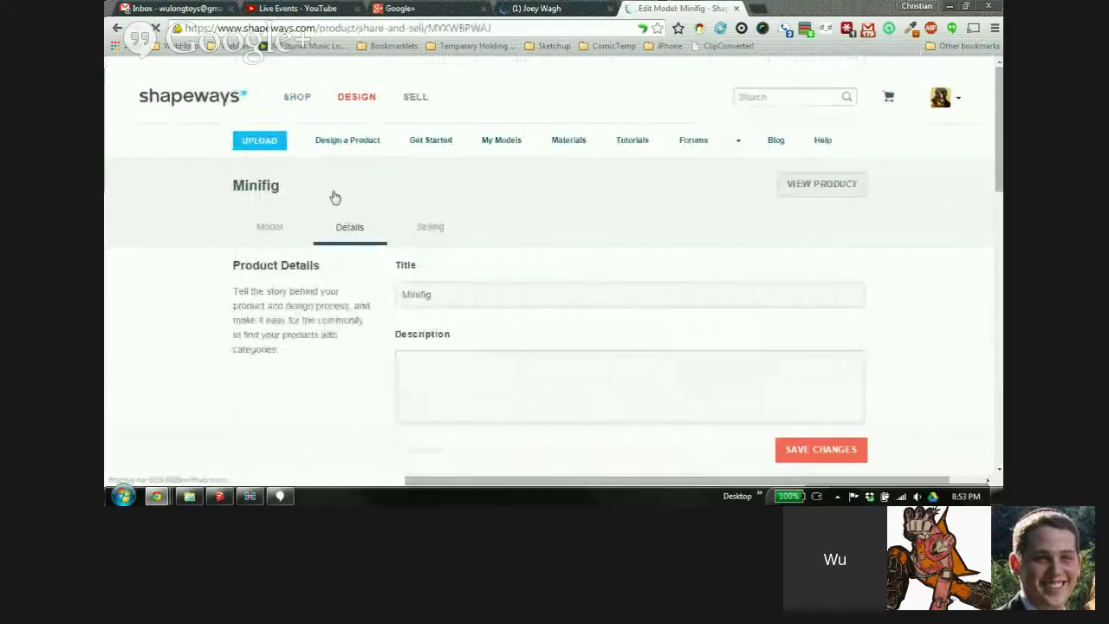
pyautogui.scroll(-2, 533, 102)
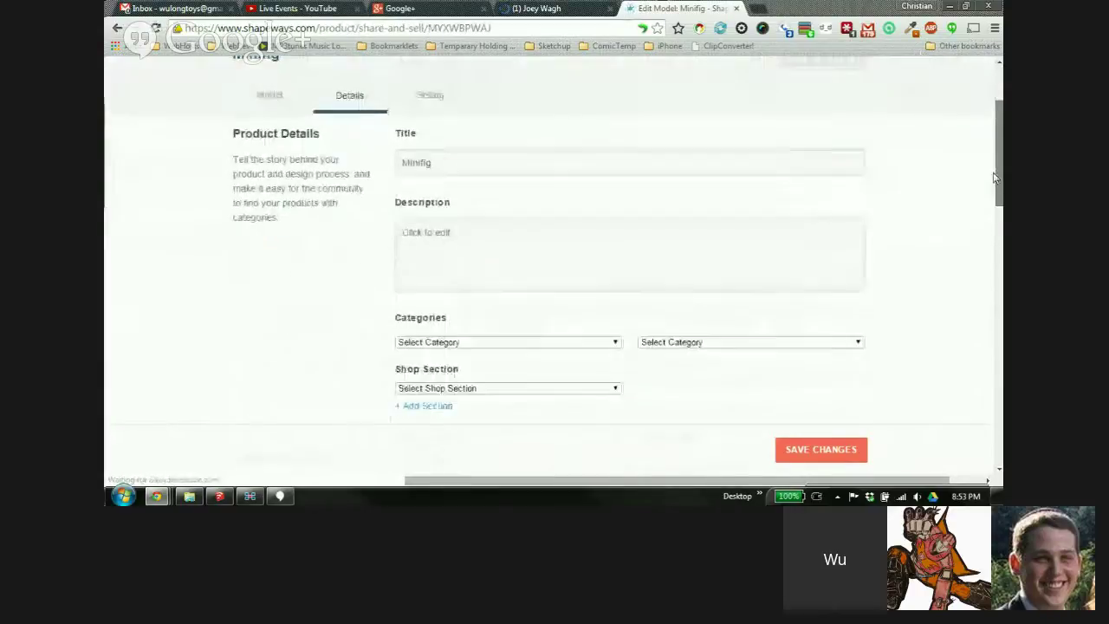
pyautogui.tripleClick(439, 116)
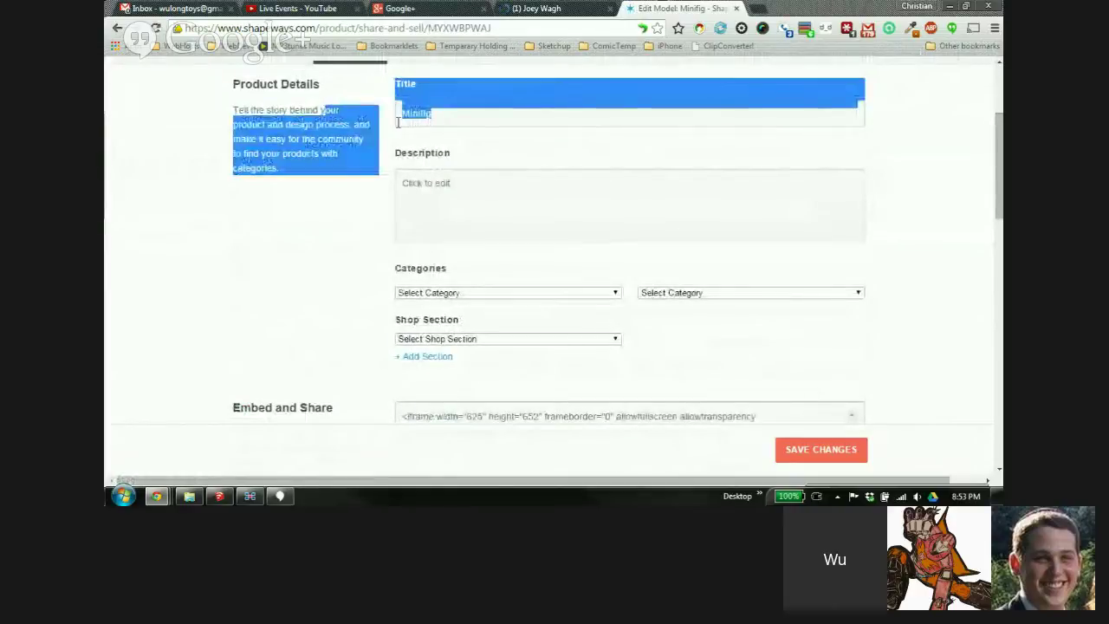
pyautogui.moveTo(442, 116); pyautogui.dragTo(384, 111)
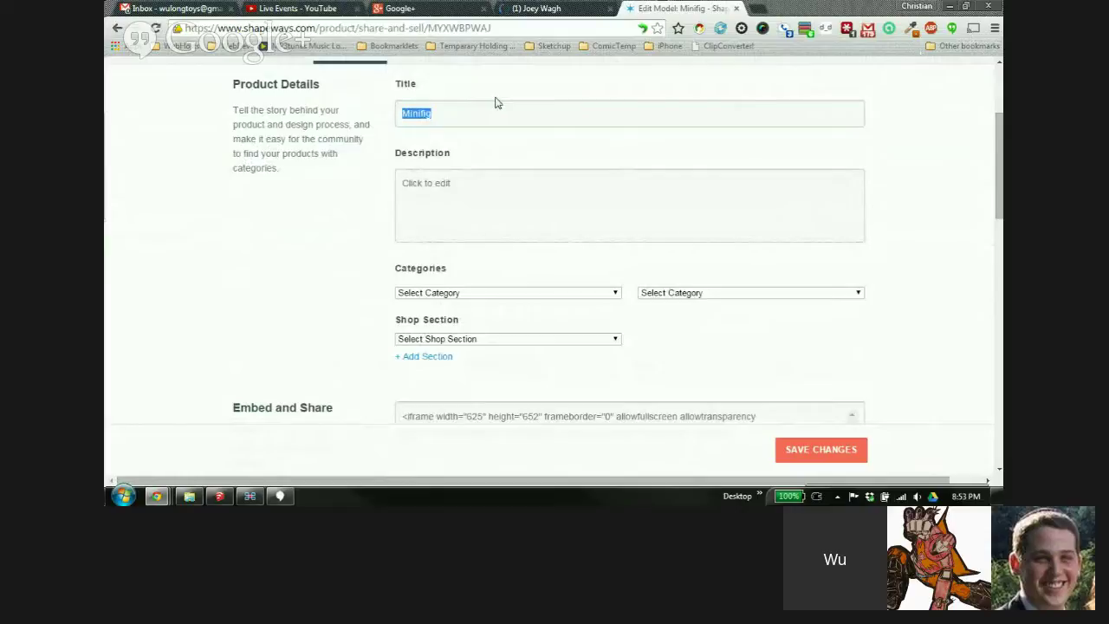
pyautogui.write('Sunday Figure')
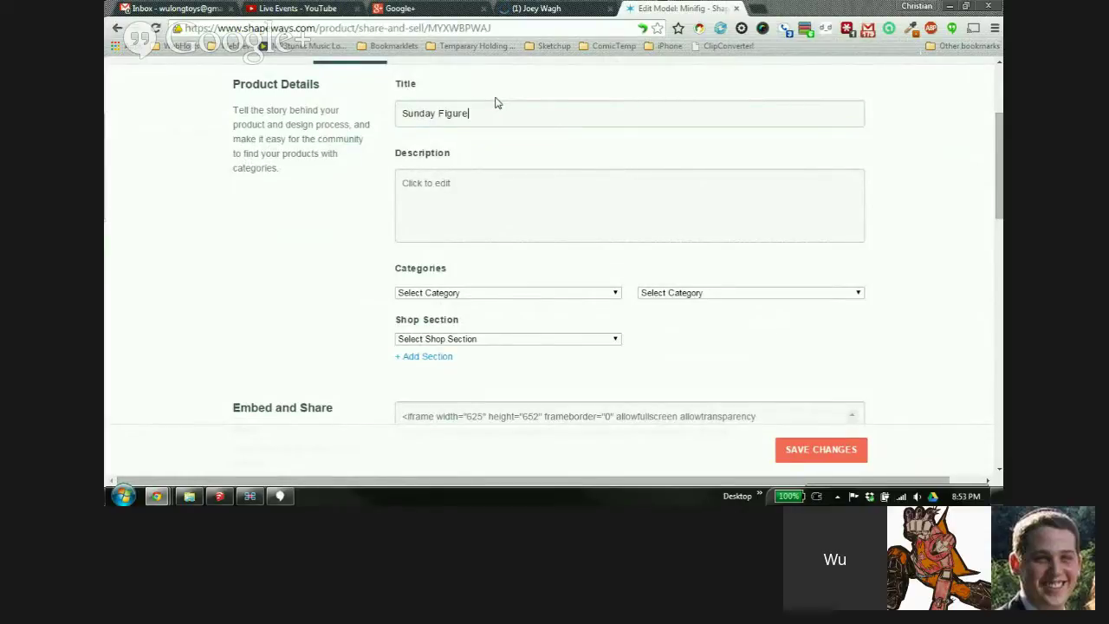
pyautogui.click(459, 194)
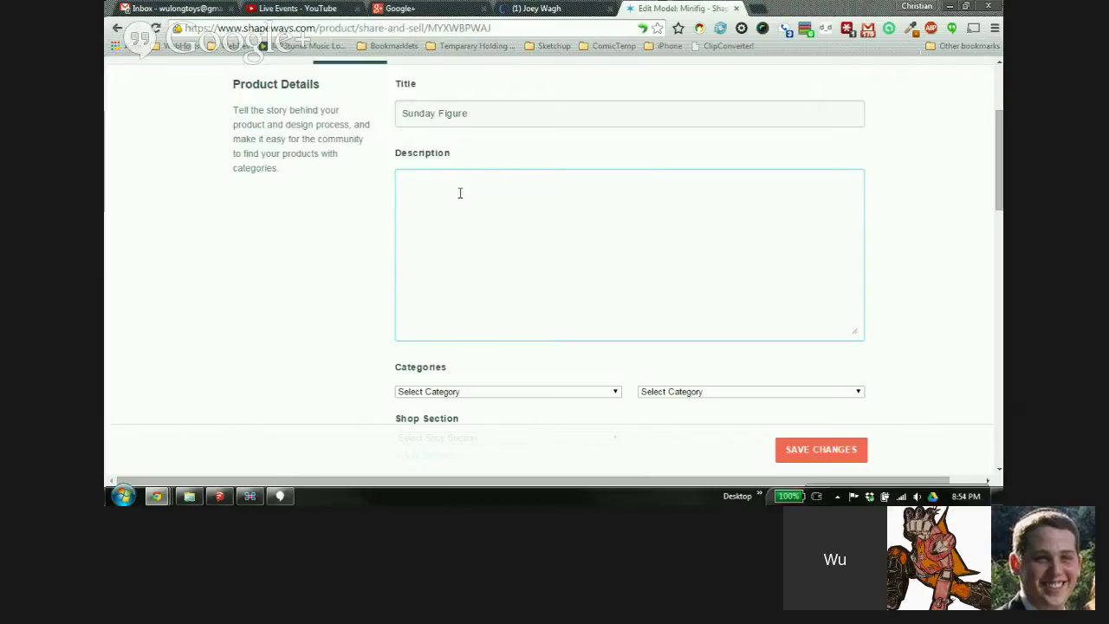
# Type a description sentence about the figure designed in class
pyautogui.write('this is the the figure that we designed in class')
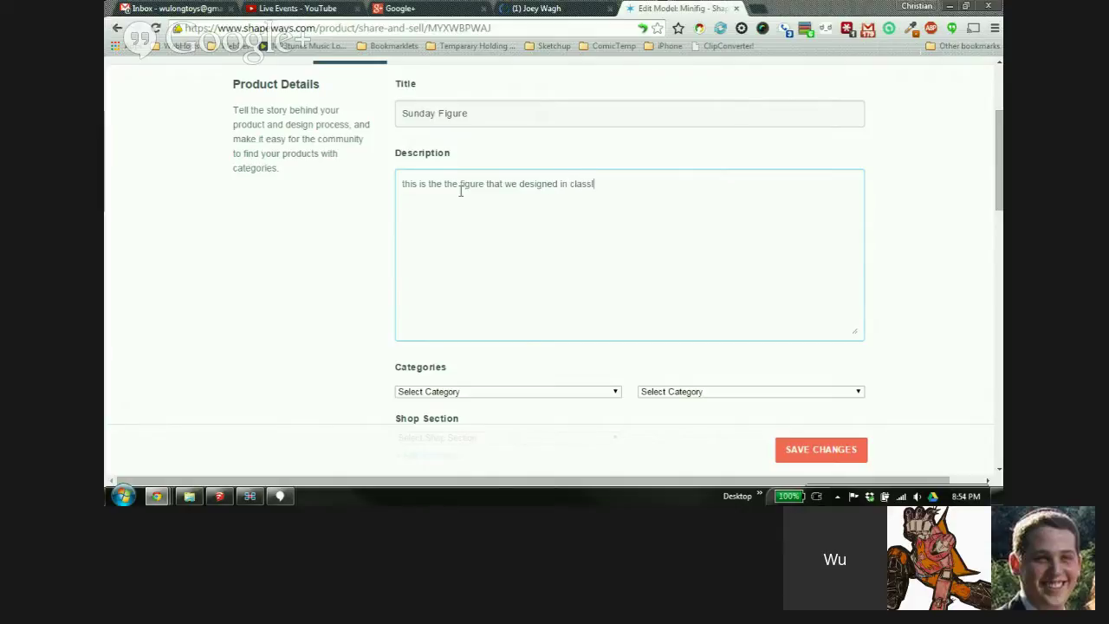
pyautogui.click(185, 278)
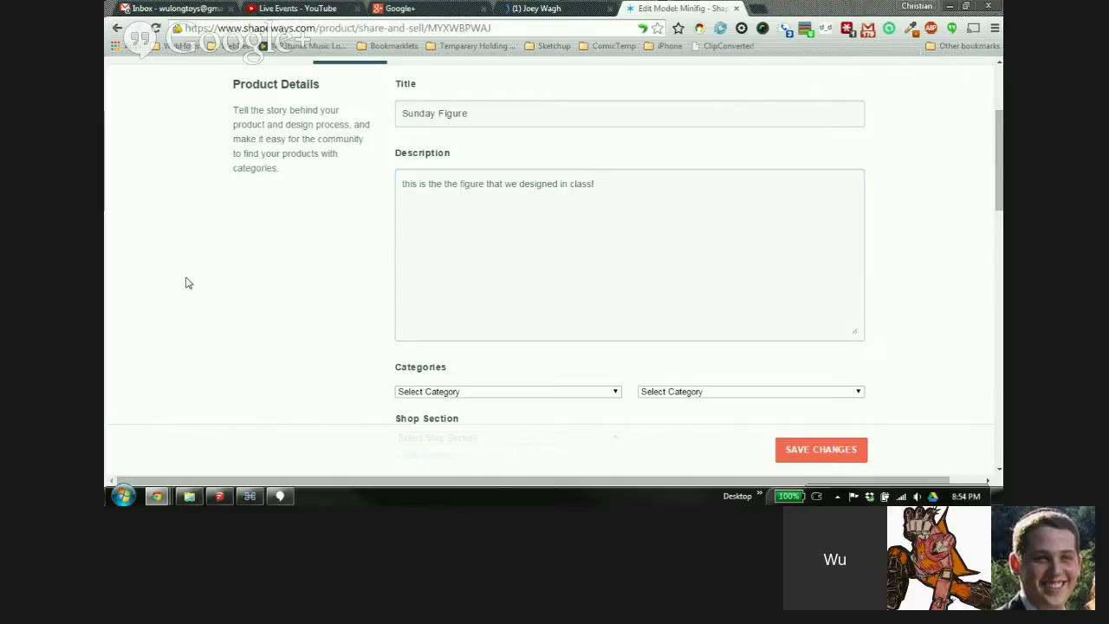
pyautogui.click(324, 238)
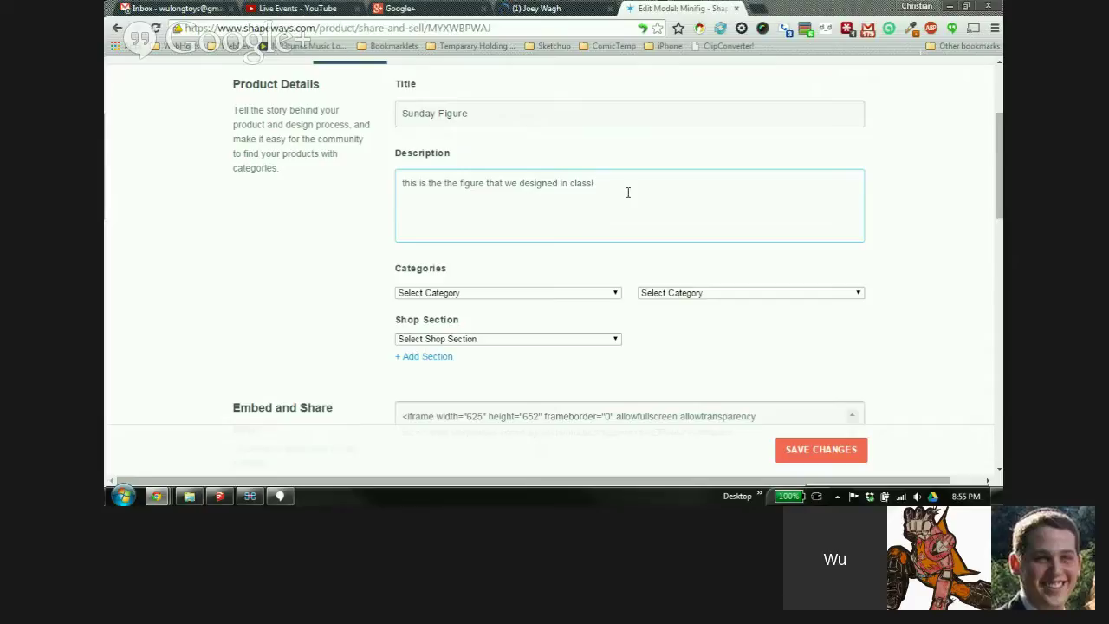
pyautogui.click(663, 196)
pyautogui.click(433, 186)
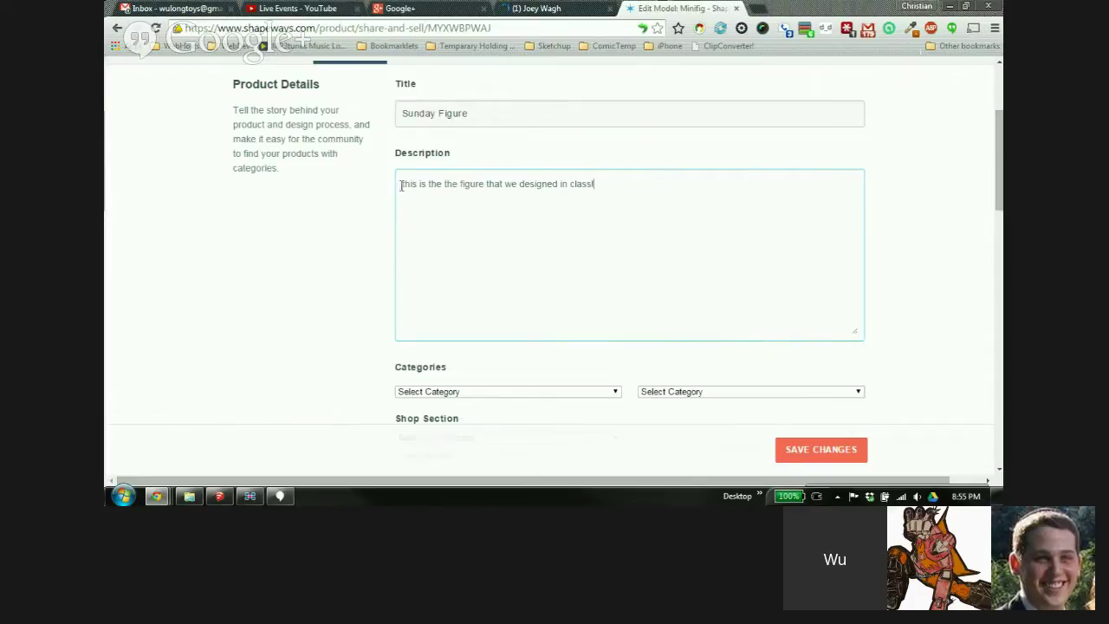
pyautogui.click(480, 189)
# Wrap the description in <span> tags with an empty style attribute
pyautogui.write('<span')
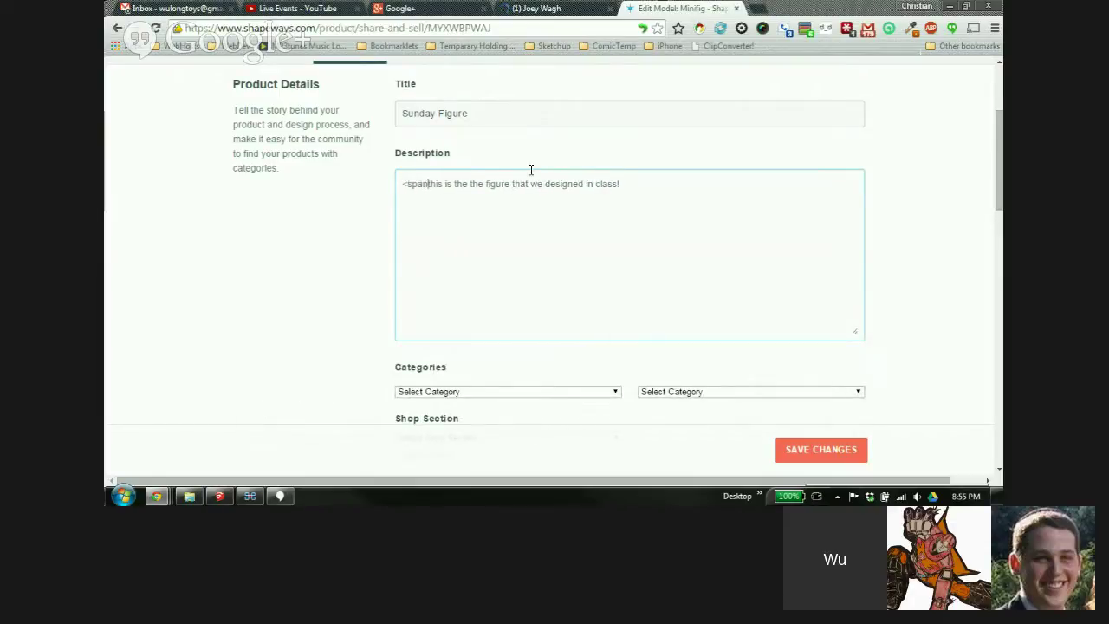
pyautogui.write('>')
pyautogui.click(658, 183)
pyautogui.write('</s')
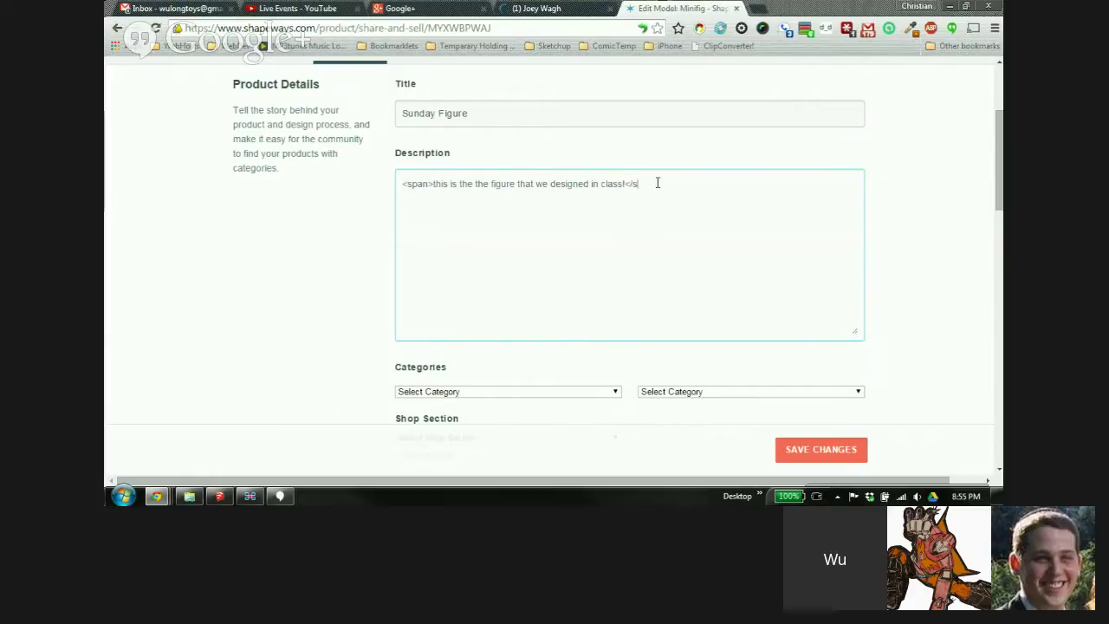
pyautogui.write('pan>')
pyautogui.click(427, 184)
pyautogui.write('style')
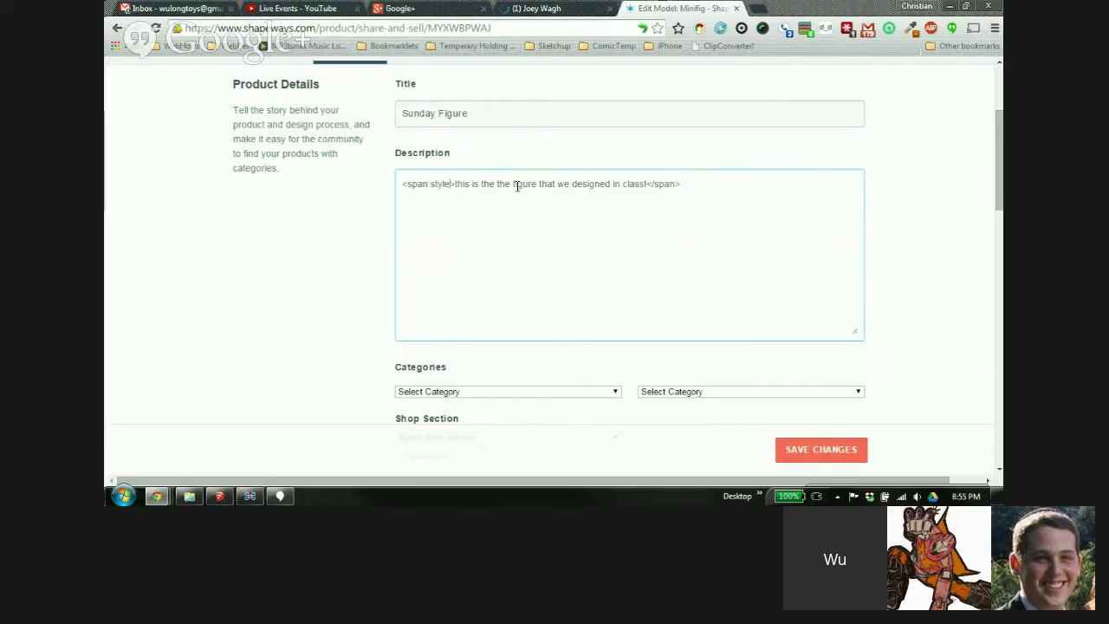
pyautogui.write('=""')
pyautogui.press('Left')
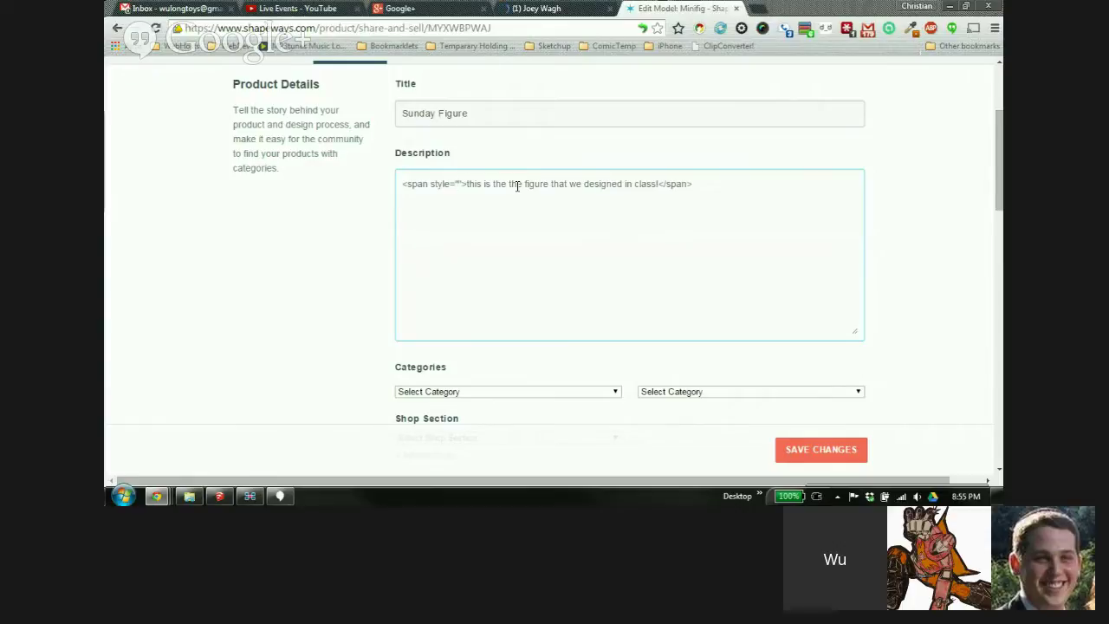
# Style the span with a 1px solid blue border, 10px radius, 10px padding and white background
pyautogui.write('border:')
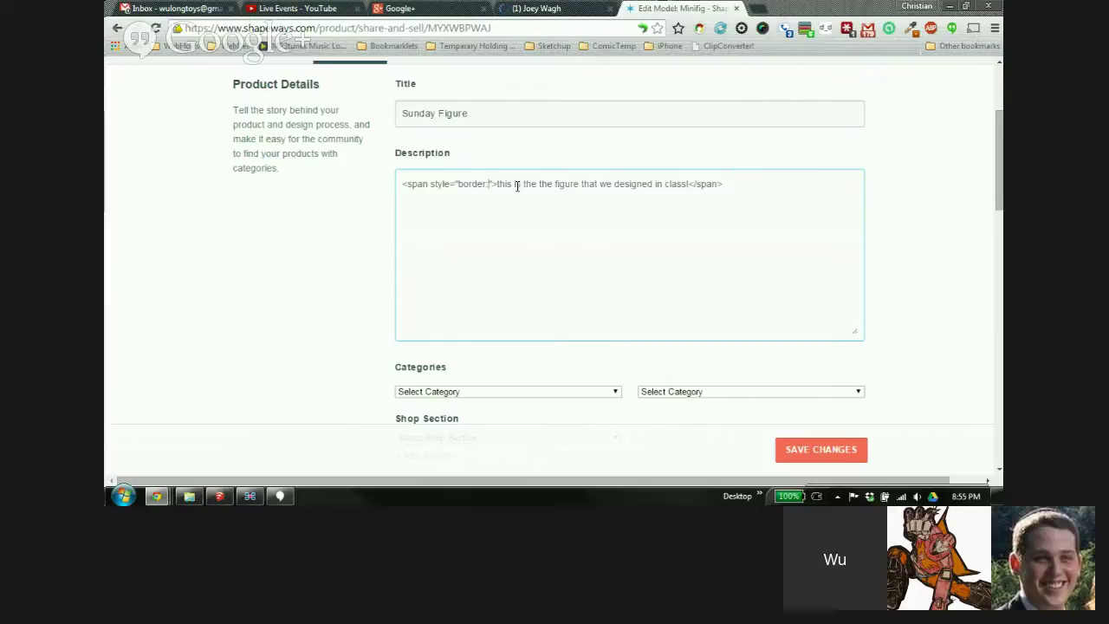
pyautogui.write('1px solid')
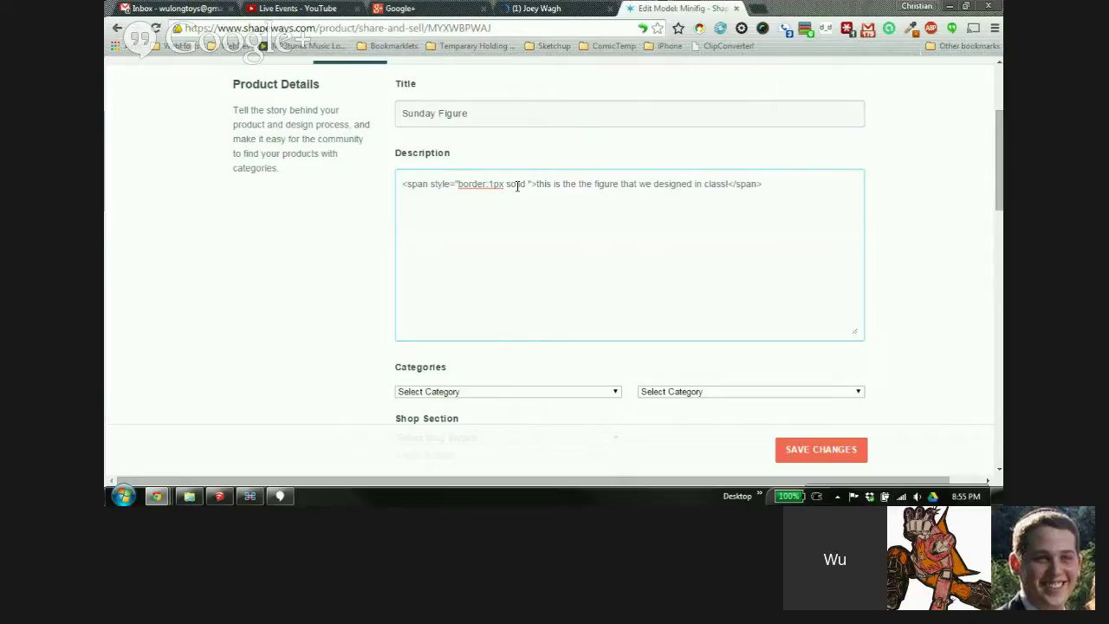
pyautogui.write('dodgerblue')
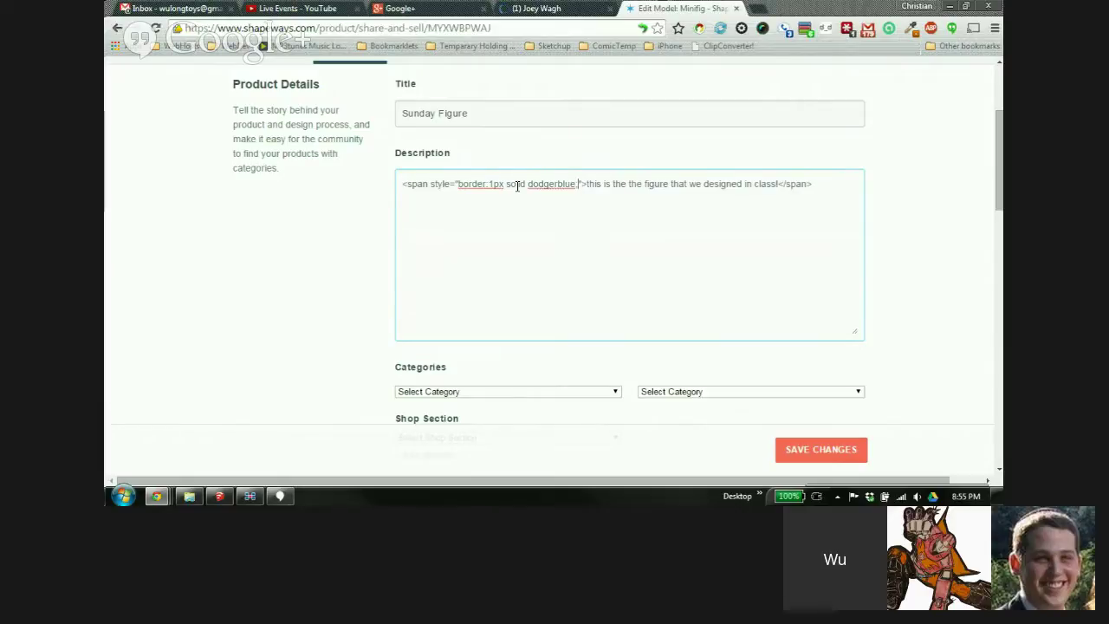
pyautogui.press('BackSpace')
pyautogui.press('BackSpace')
pyautogui.press('BackSpace')
pyautogui.press('BackSpace')
pyautogui.press('BackSpace')
pyautogui.press('BackSpace')
pyautogui.press('BackSpace')
pyautogui.press('BackSpace')
pyautogui.press('BackSpace')
pyautogui.press('BackSpace')
pyautogui.press('BackSpace')
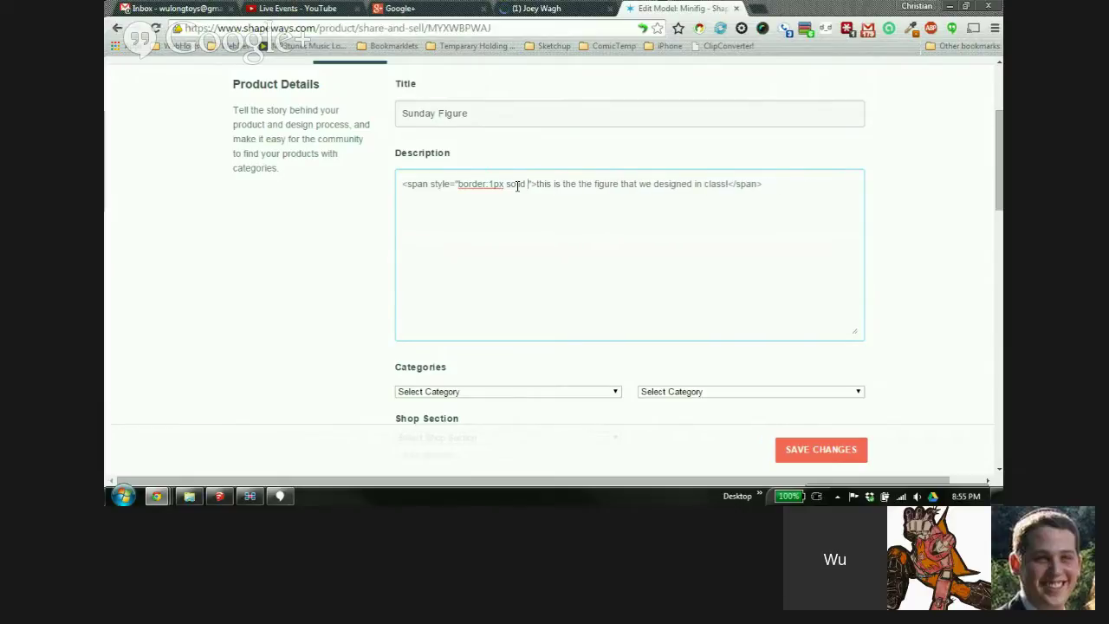
pyautogui.write('blue;')
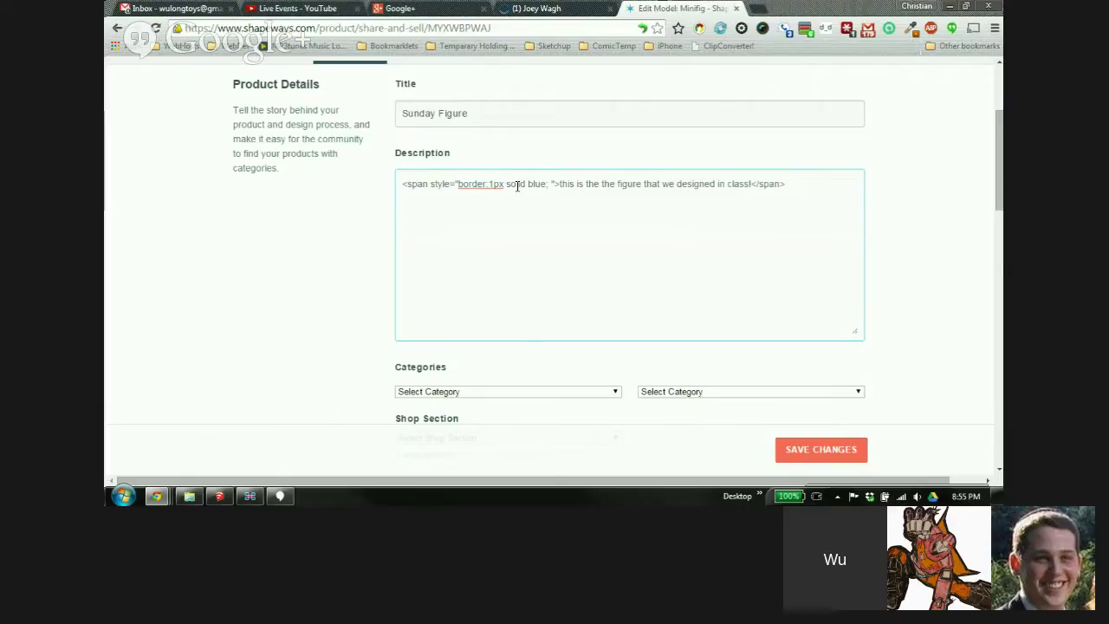
pyautogui.write('border-radu')
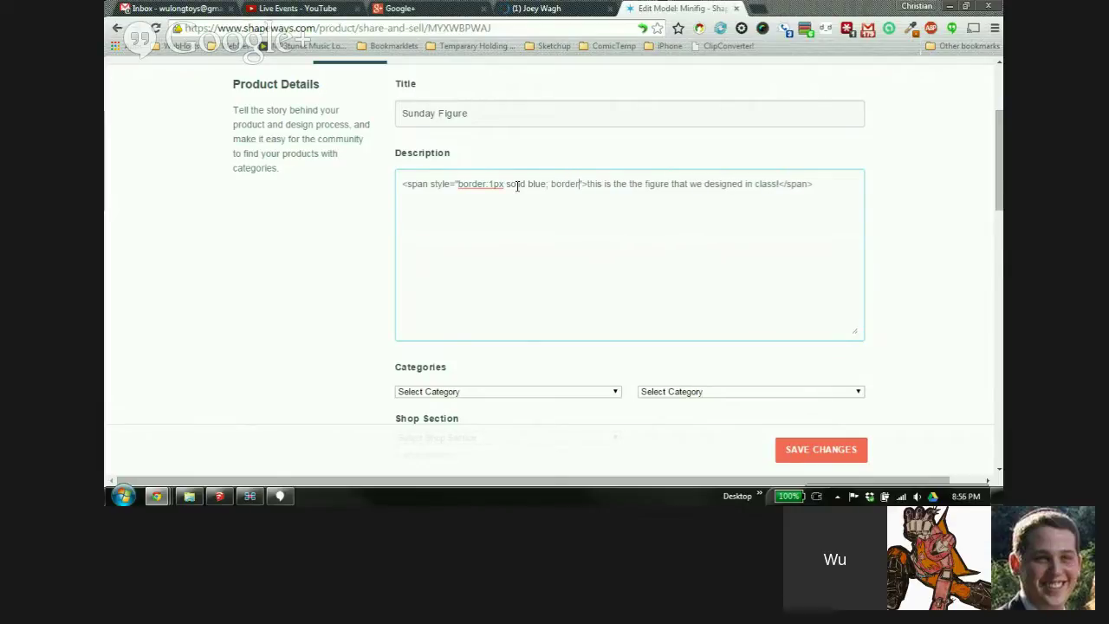
pyautogui.write('is:')
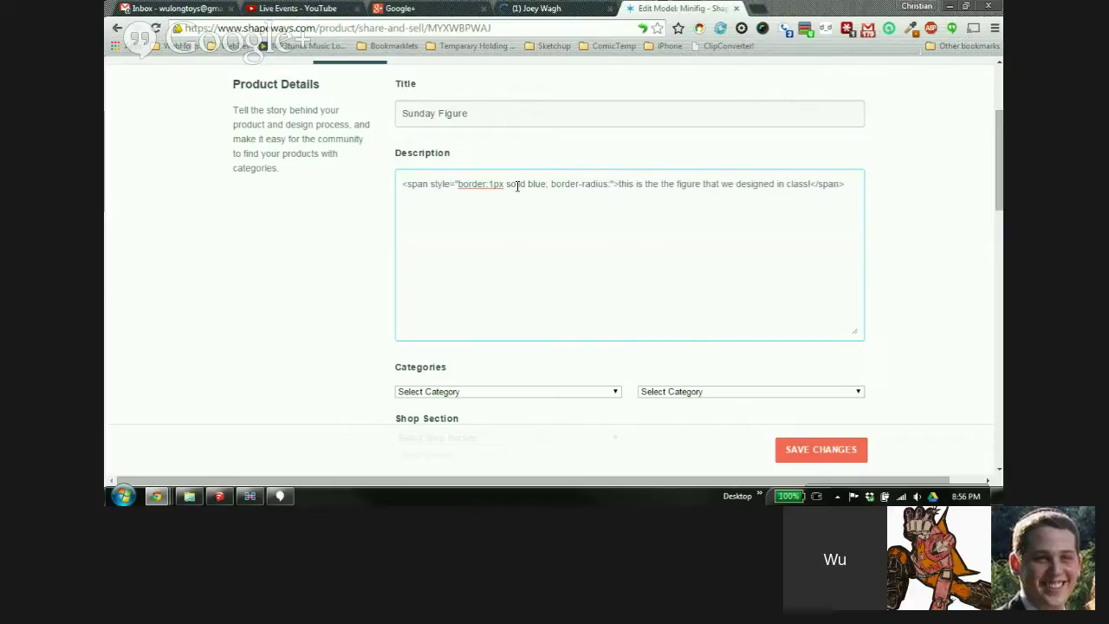
pyautogui.write('10px;')
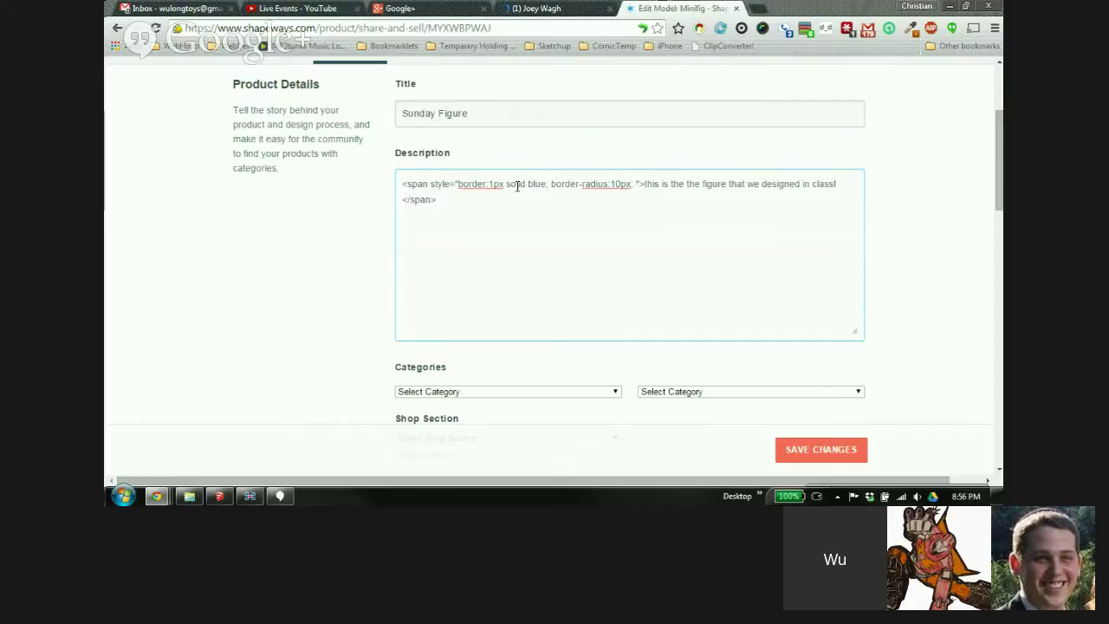
pyautogui.write('padding:10px;')
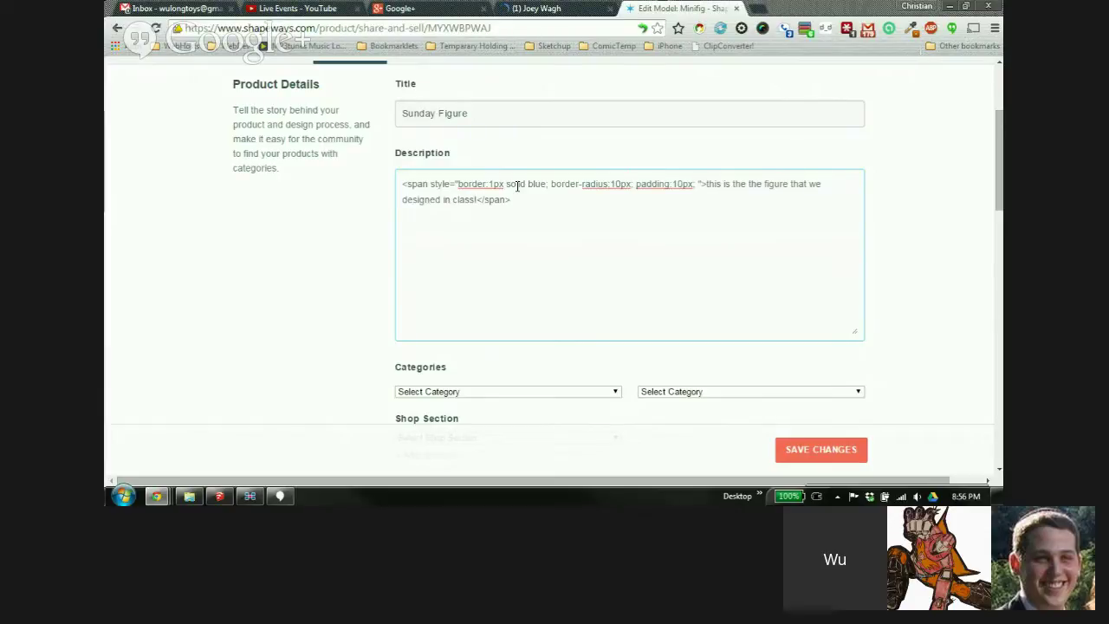
pyautogui.write('bakkground:')
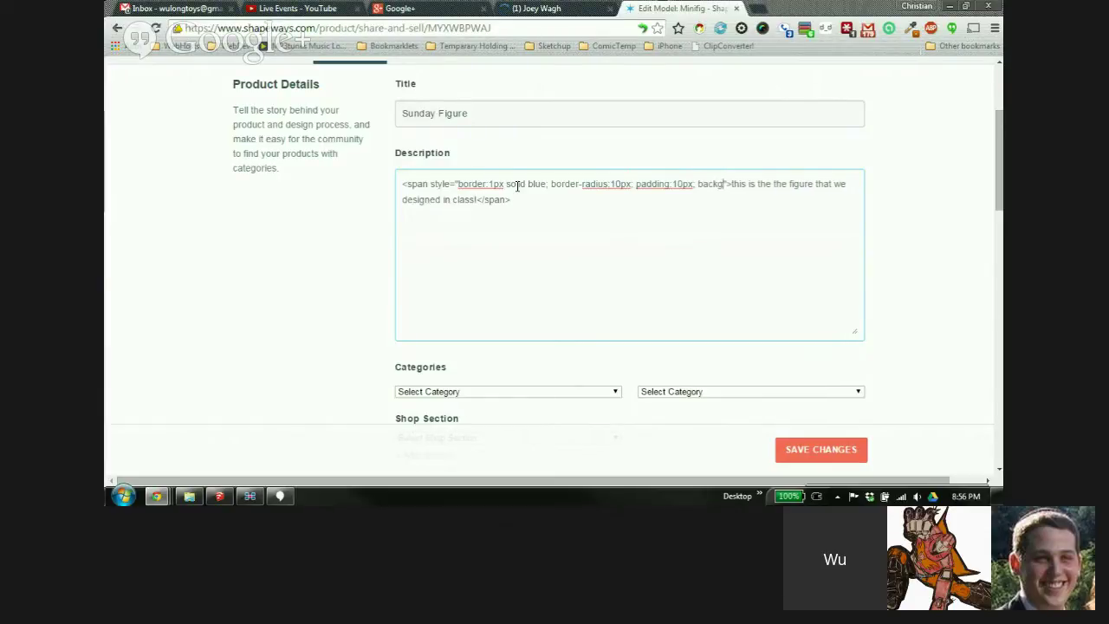
pyautogui.write('white;')
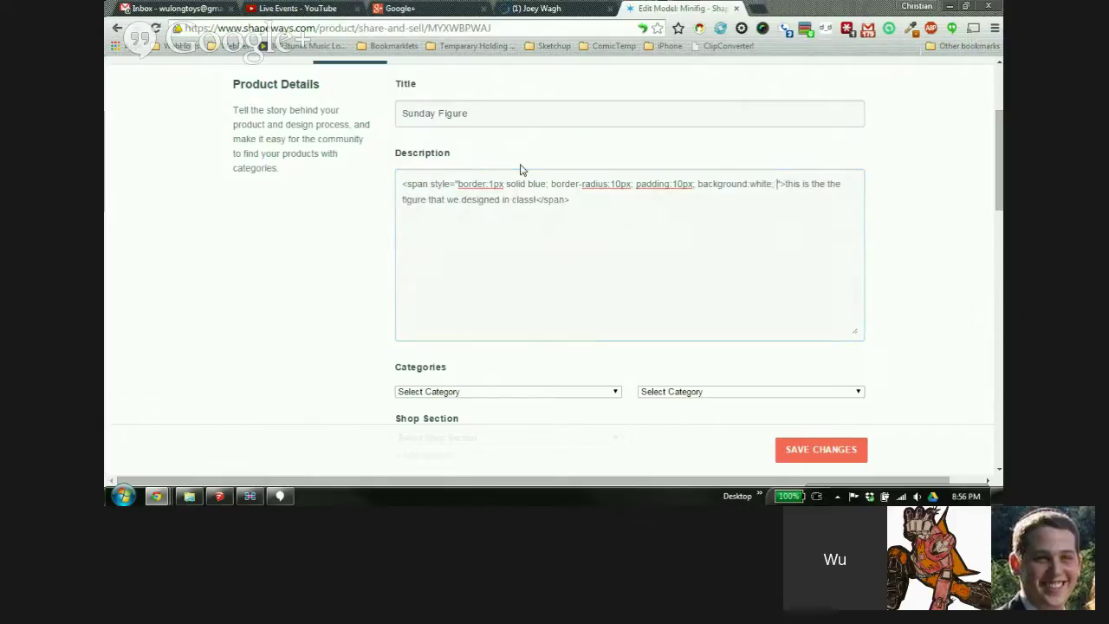
pyautogui.write(' box-shadow')
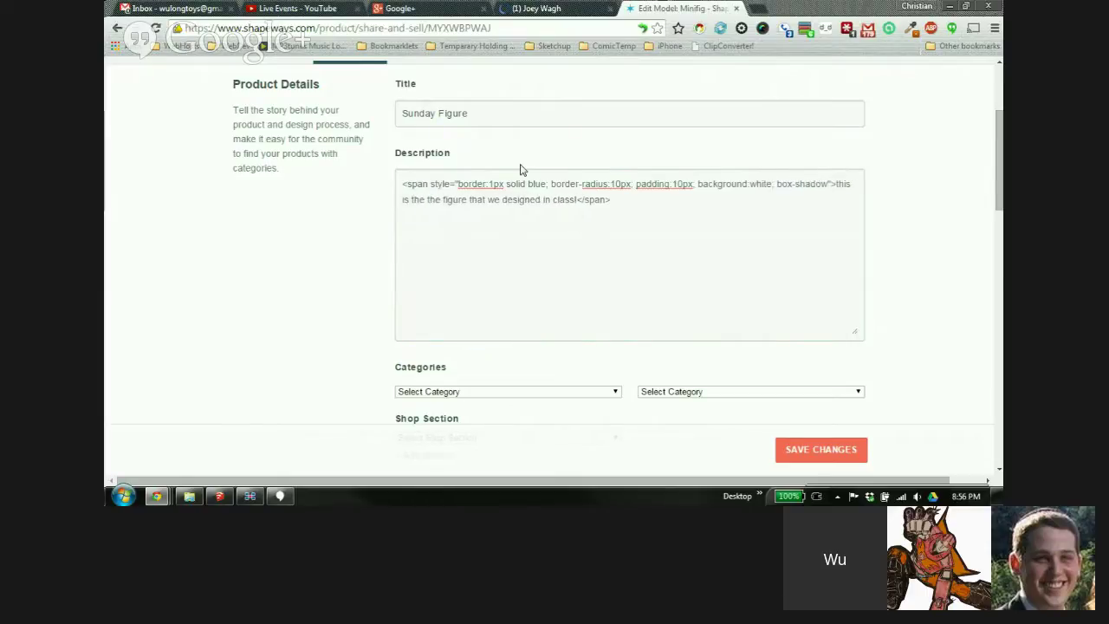
pyautogui.write(': 3p')
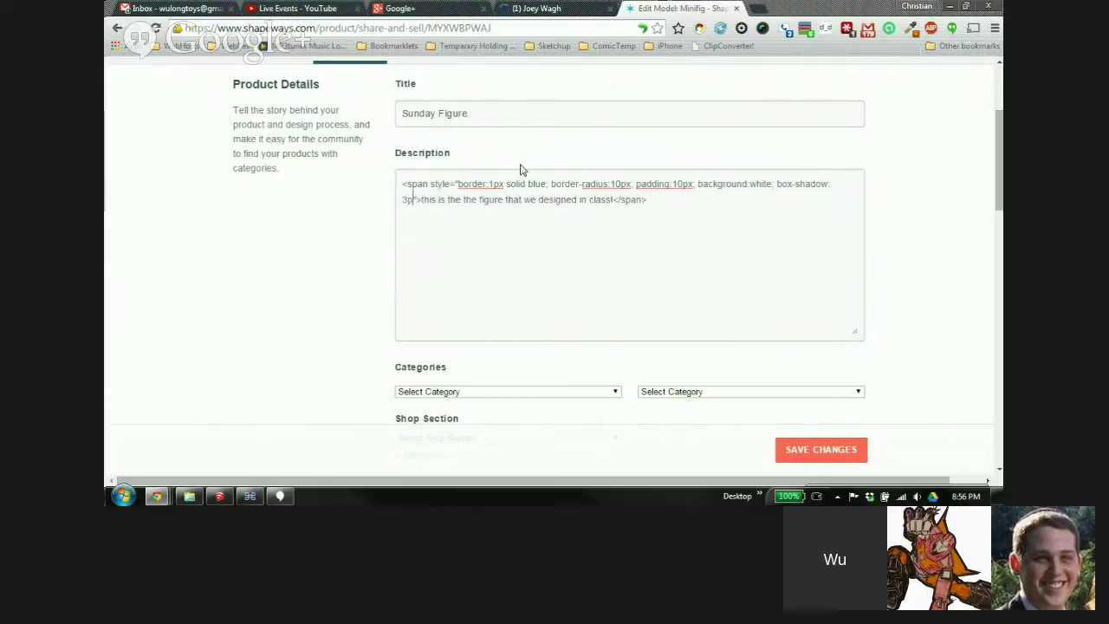
pyautogui.write('x 3px ')
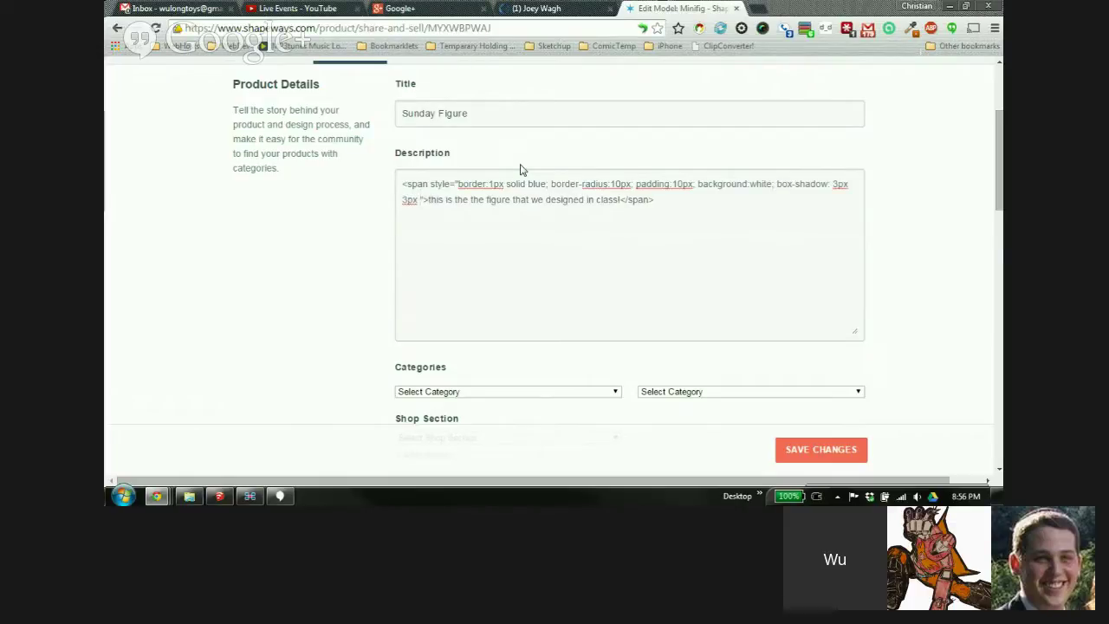
pyautogui.write('5px ')
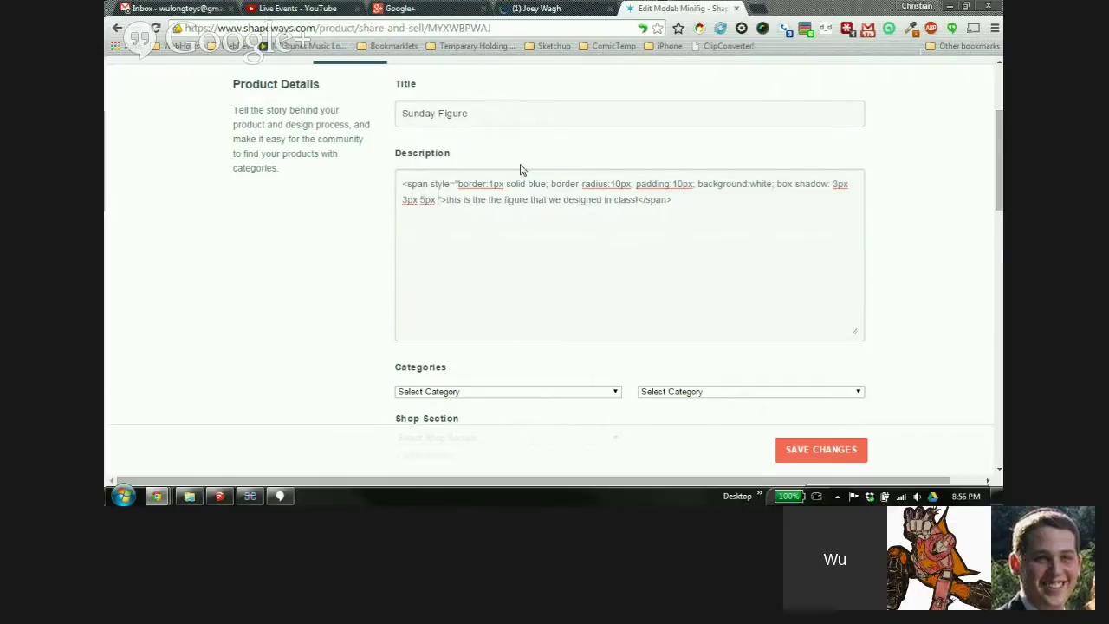
pyautogui.write('rg')
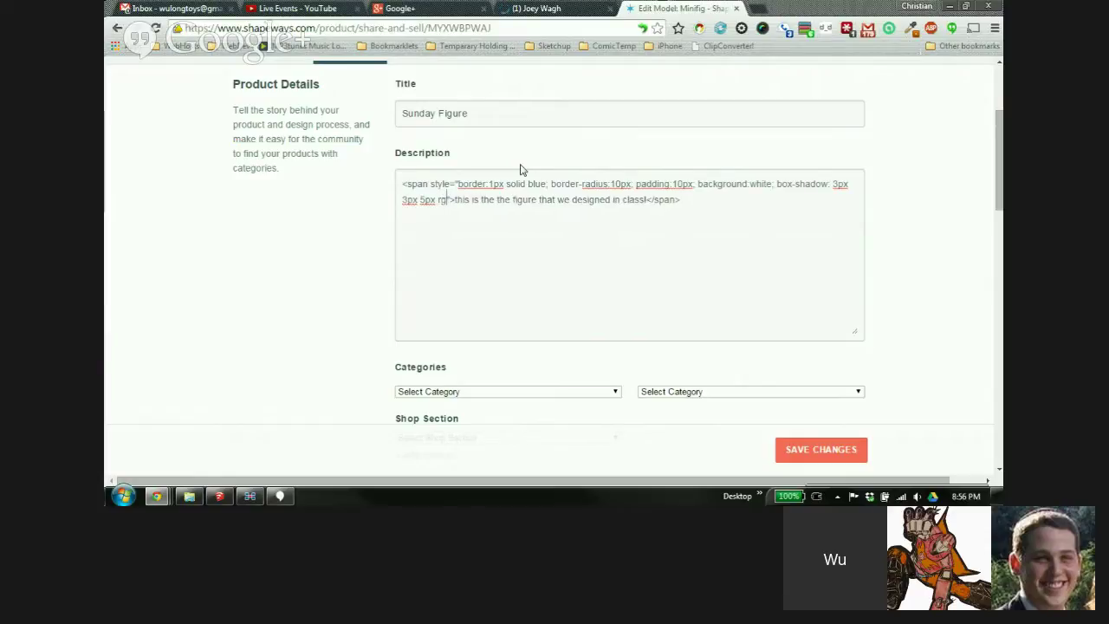
pyautogui.write('ba')
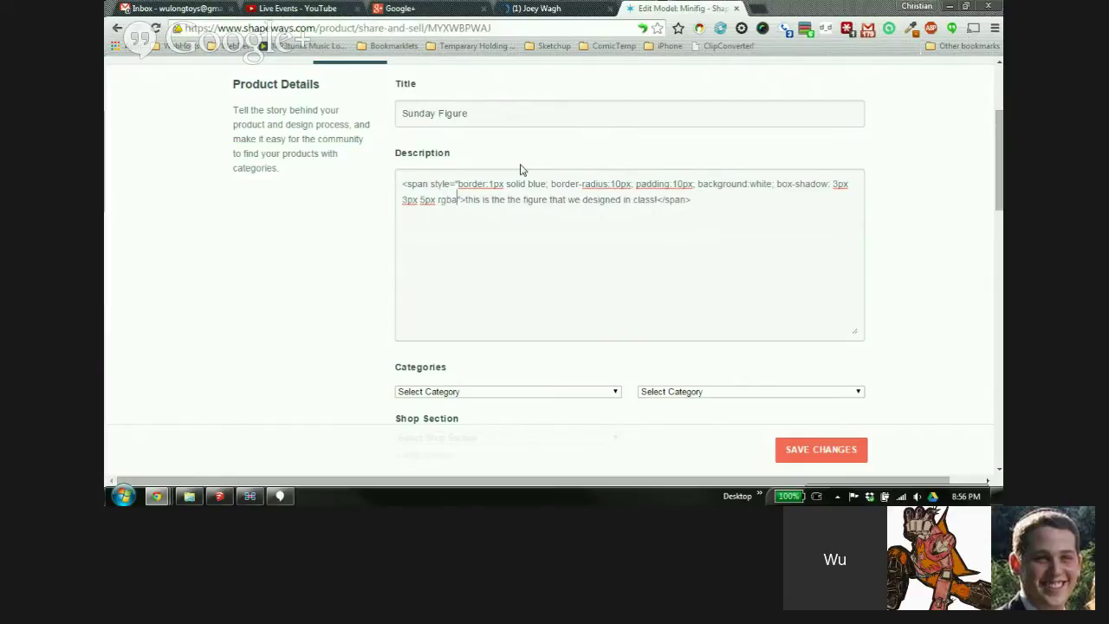
pyautogui.write('(')
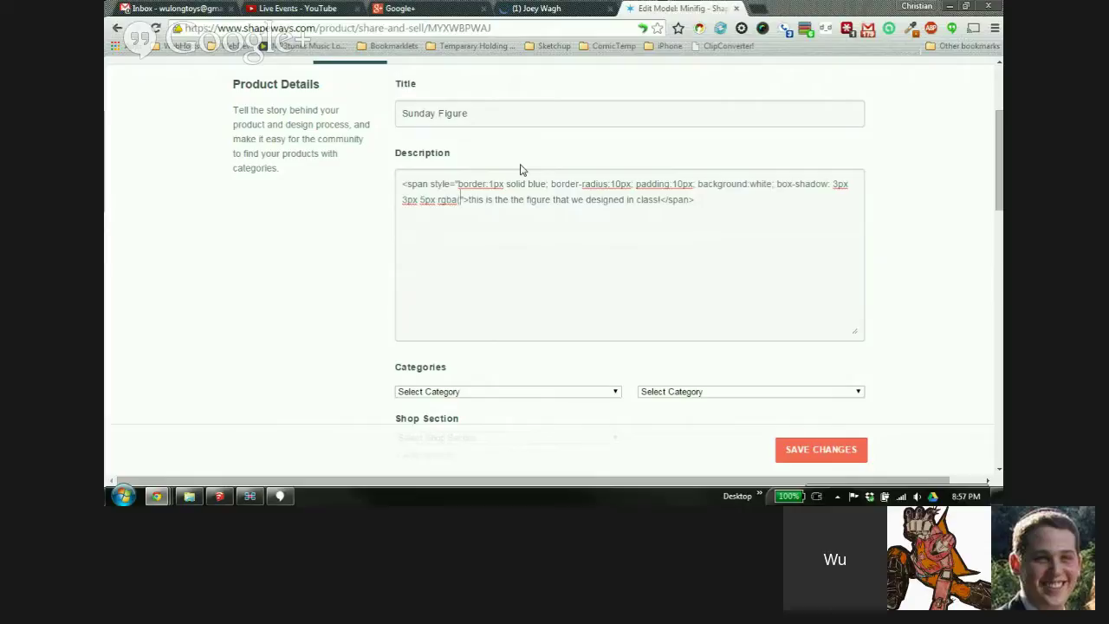
# Finish the box-shadow: 3px 3px 5px rgba(0,0,0,0.25), inset -5px -5px 10px rgba(0,0,255,0.5)
pyautogui.write('0,0')
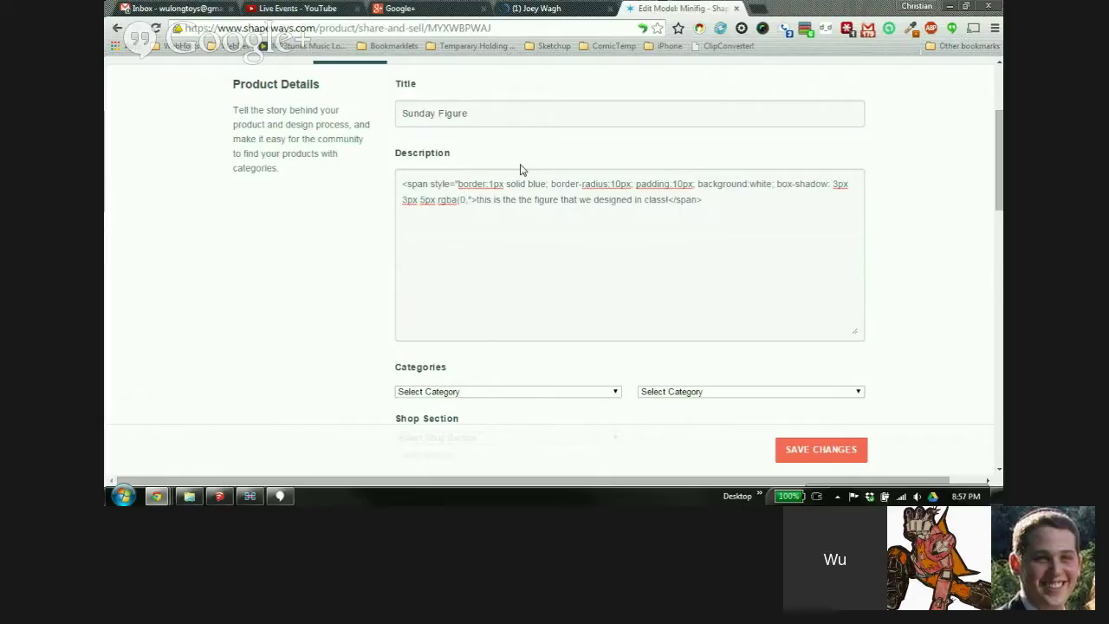
pyautogui.write(',0,')
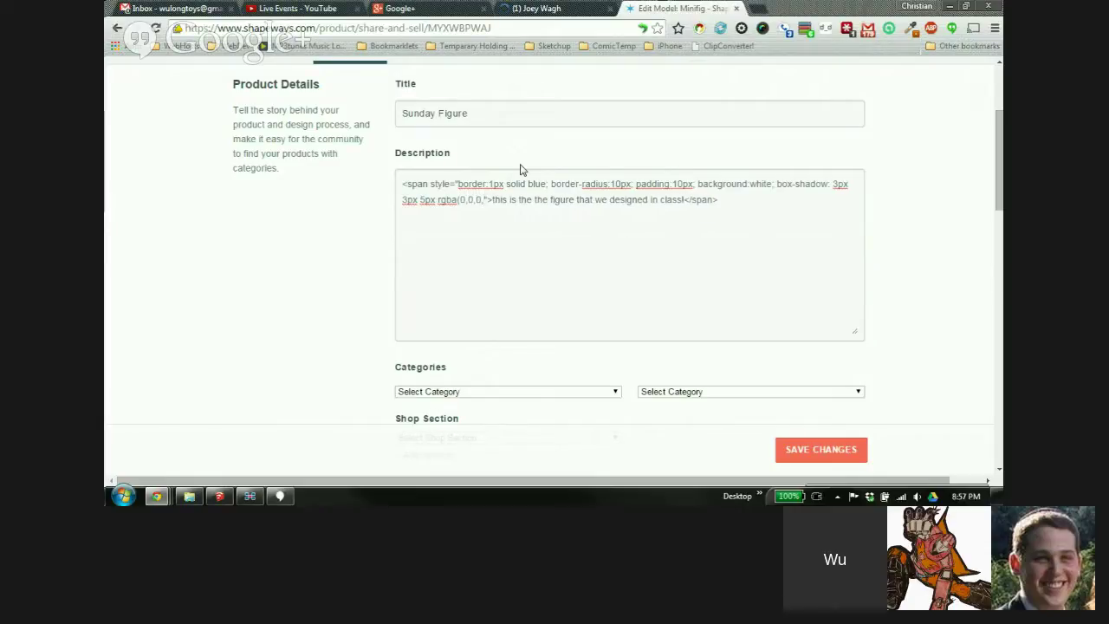
pyautogui.write('0.')
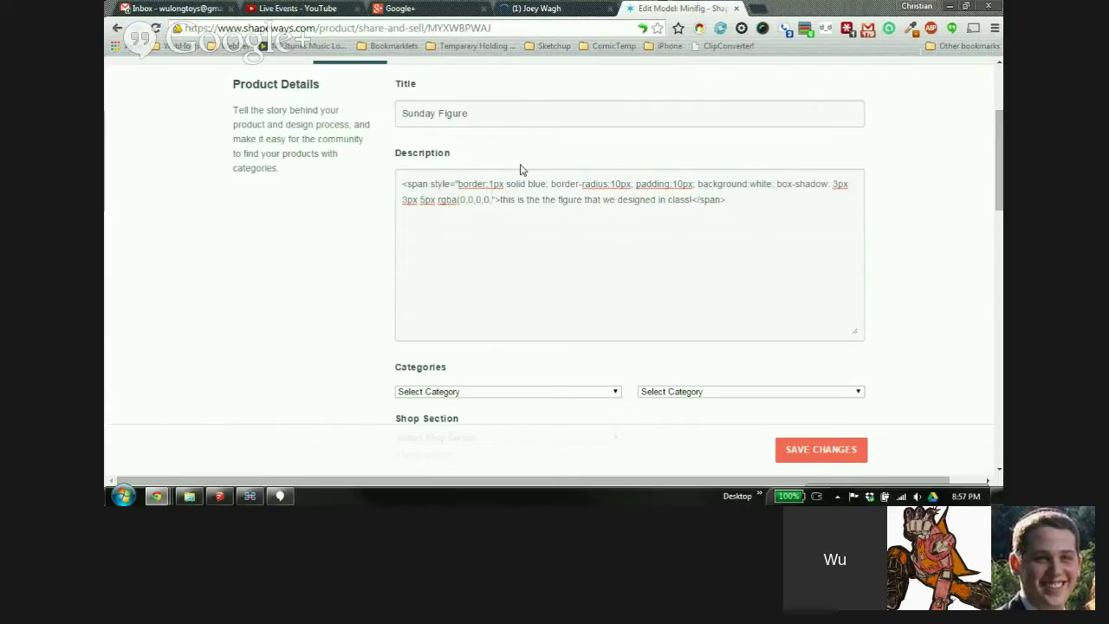
pyautogui.write('25)')
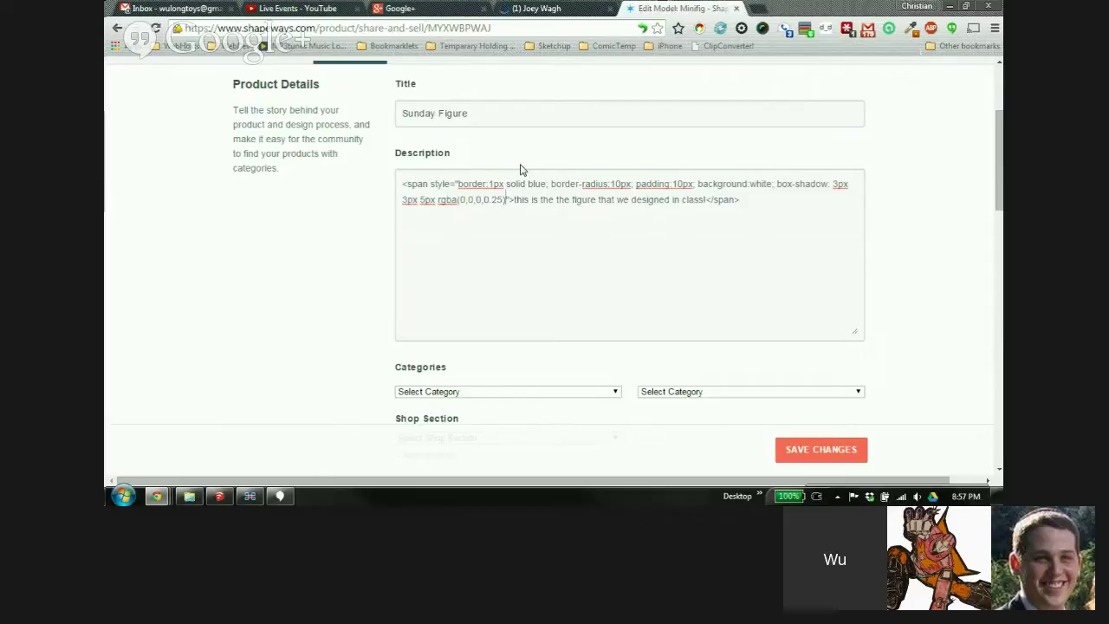
pyautogui.write(', ')
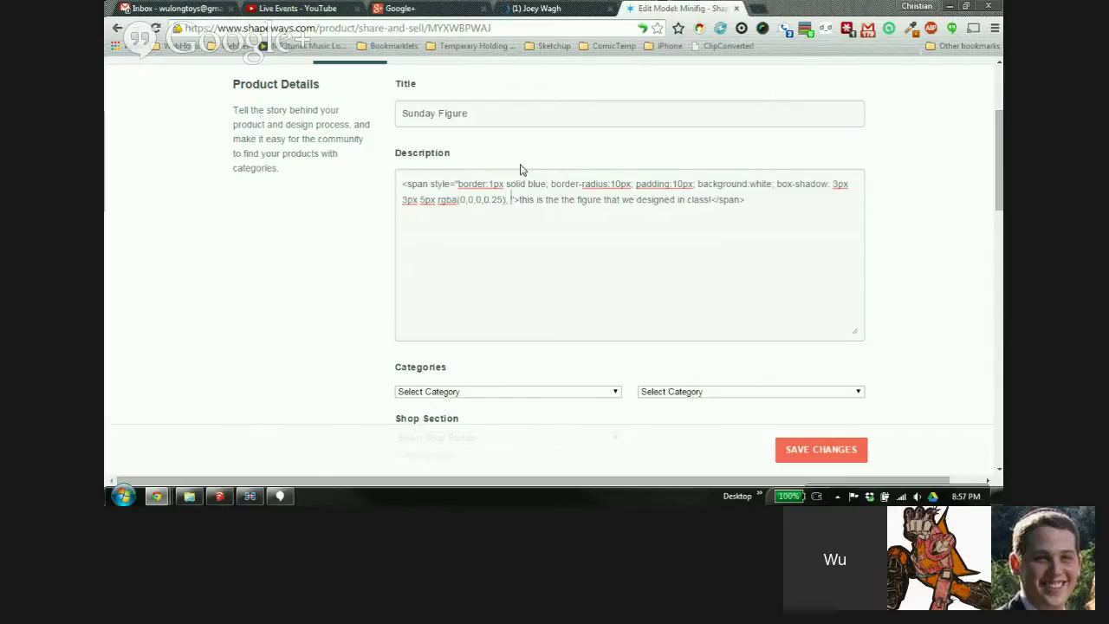
pyautogui.write('inset')
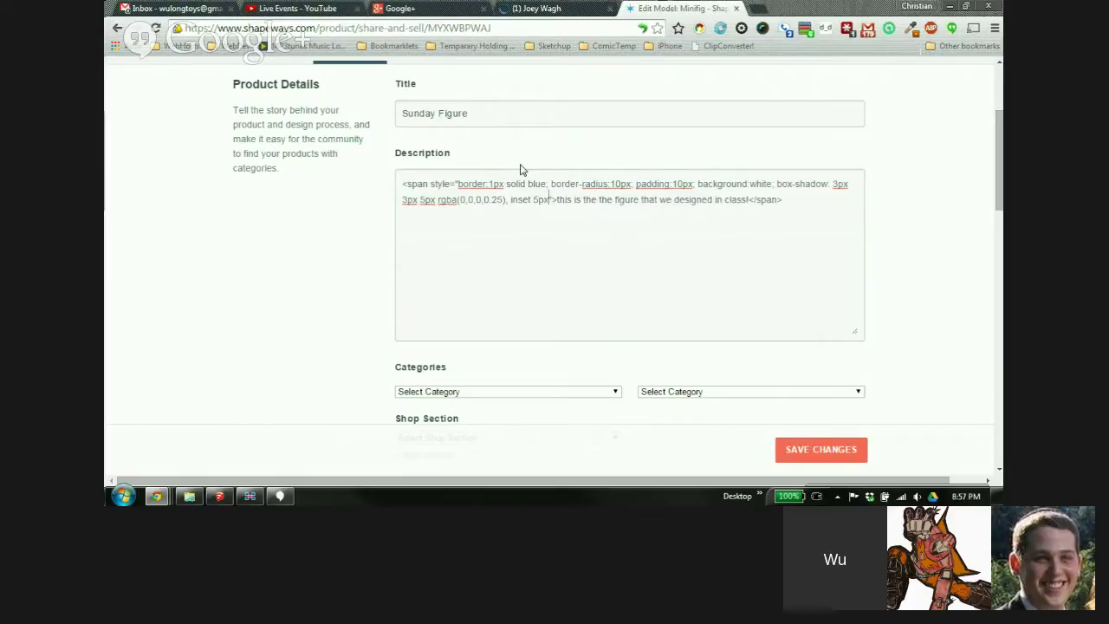
pyautogui.write('-')
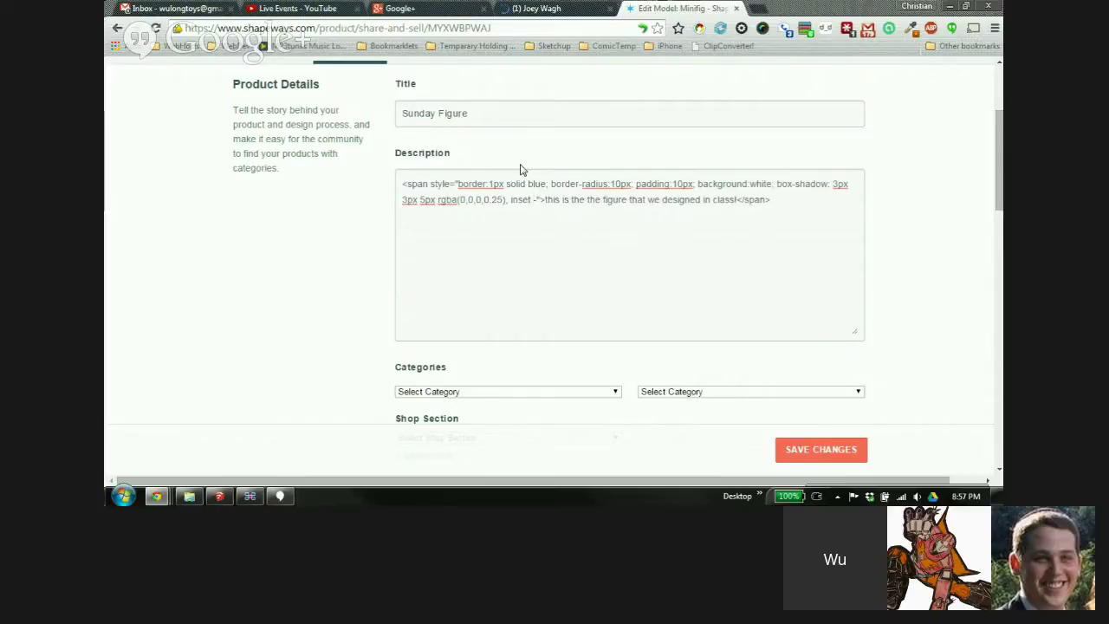
pyautogui.write('5px')
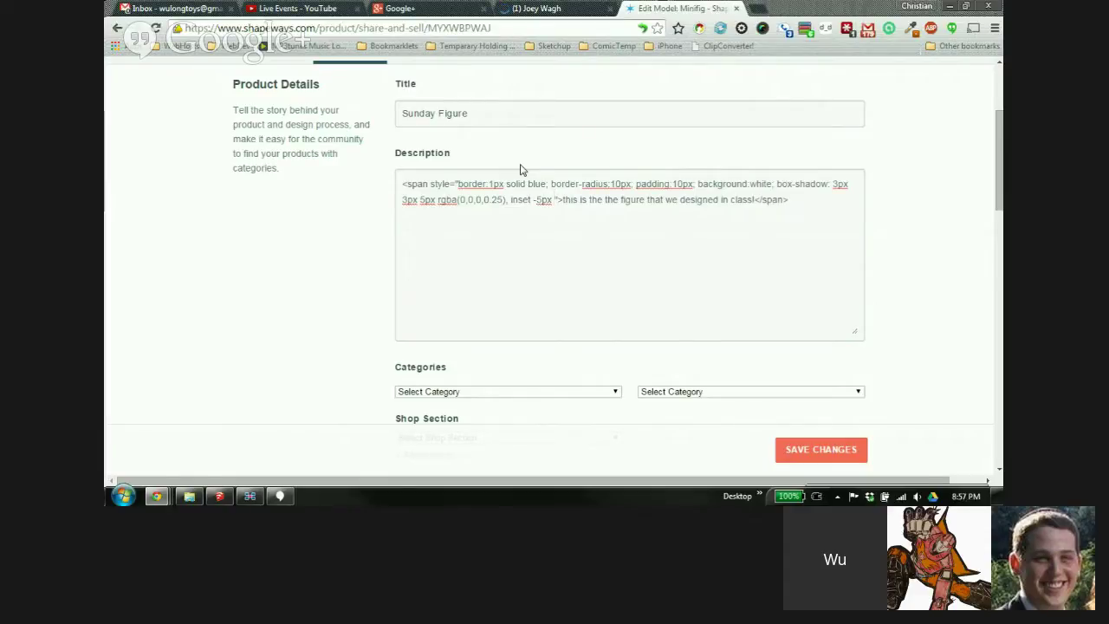
pyautogui.write(' -5px ')
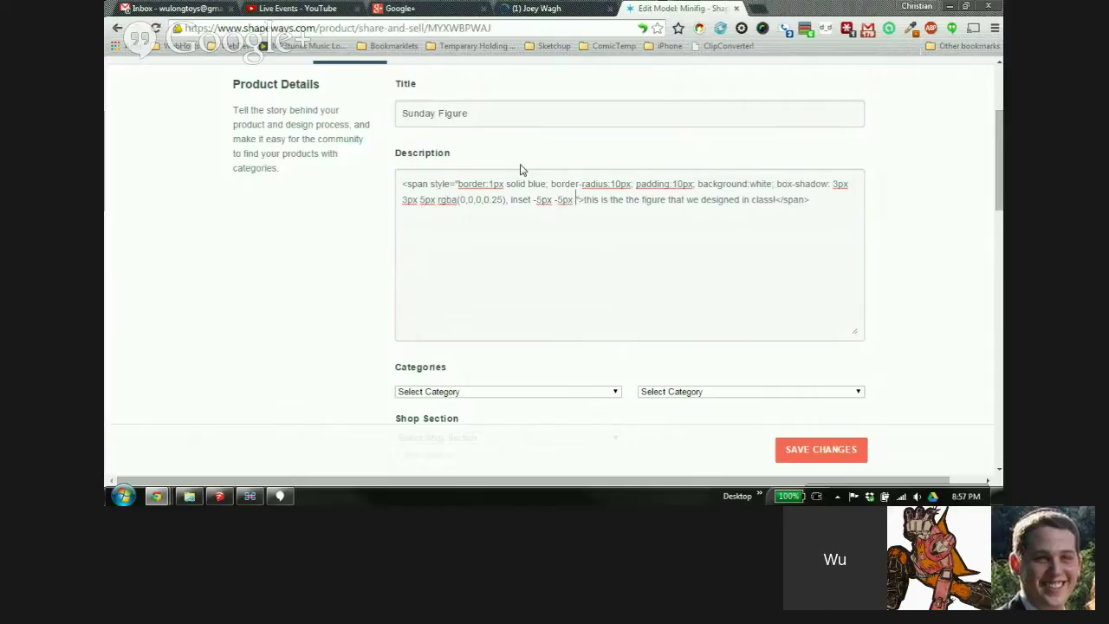
pyautogui.write('10px ')
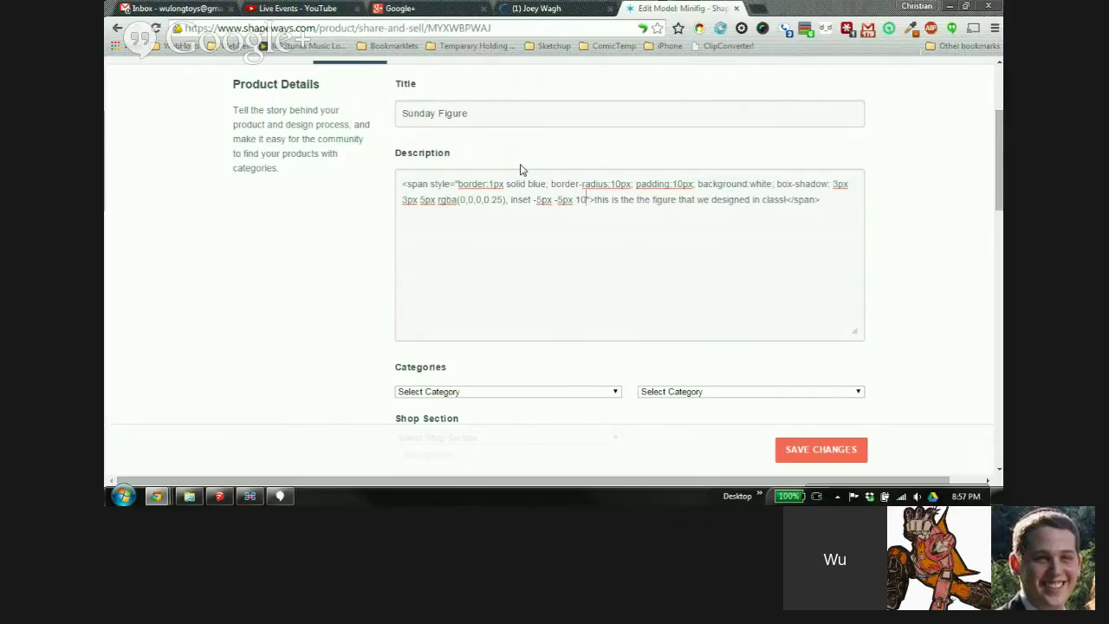
pyautogui.write('rgba')
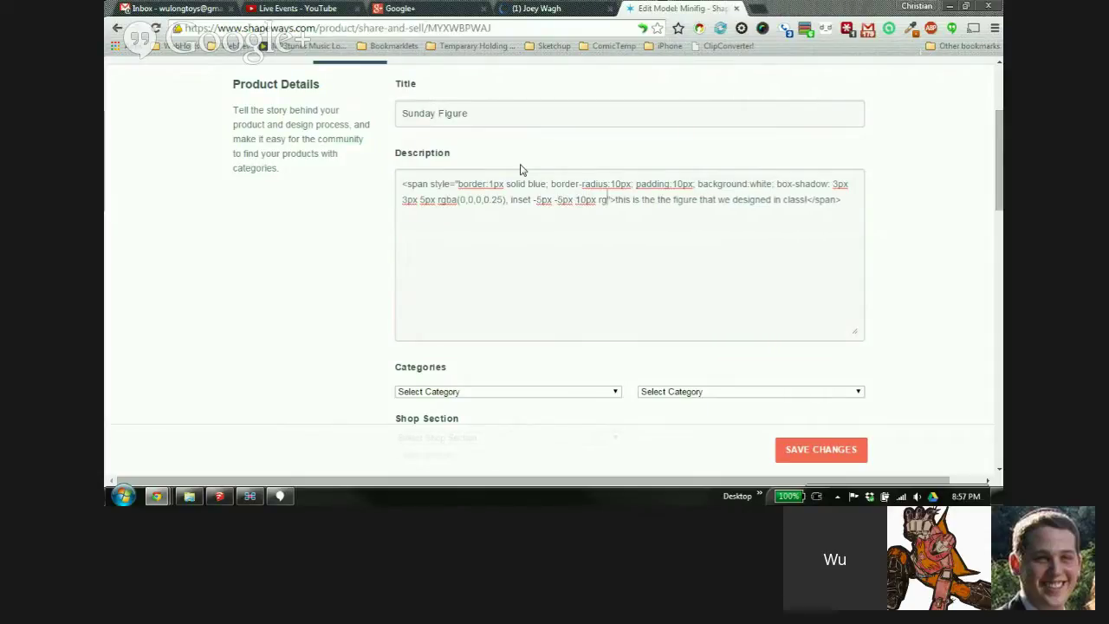
pyautogui.write('(')
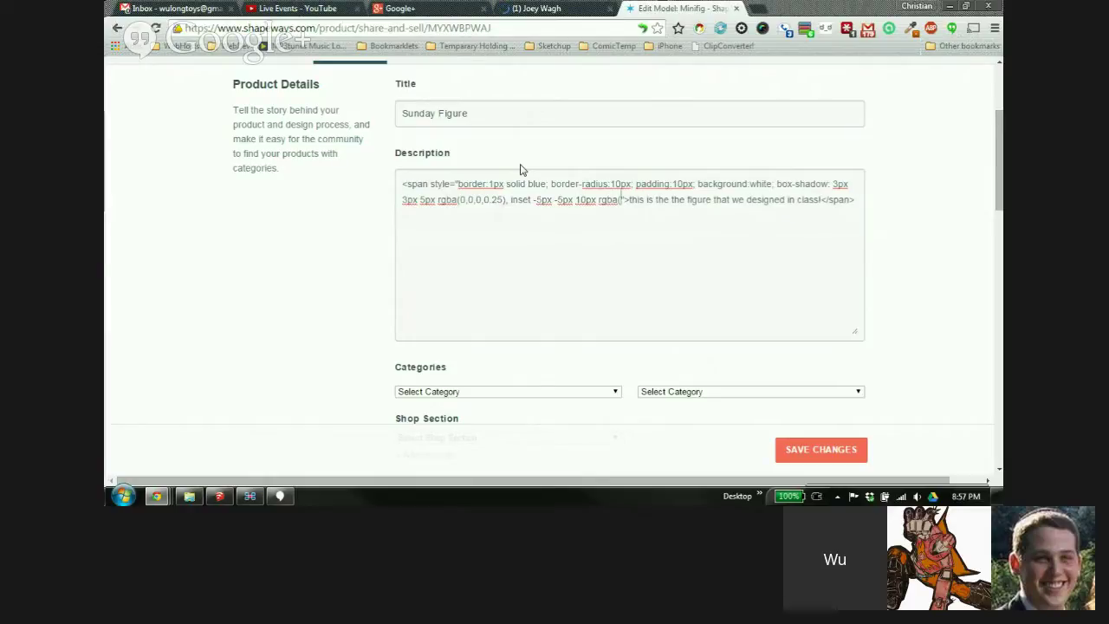
pyautogui.write('0')
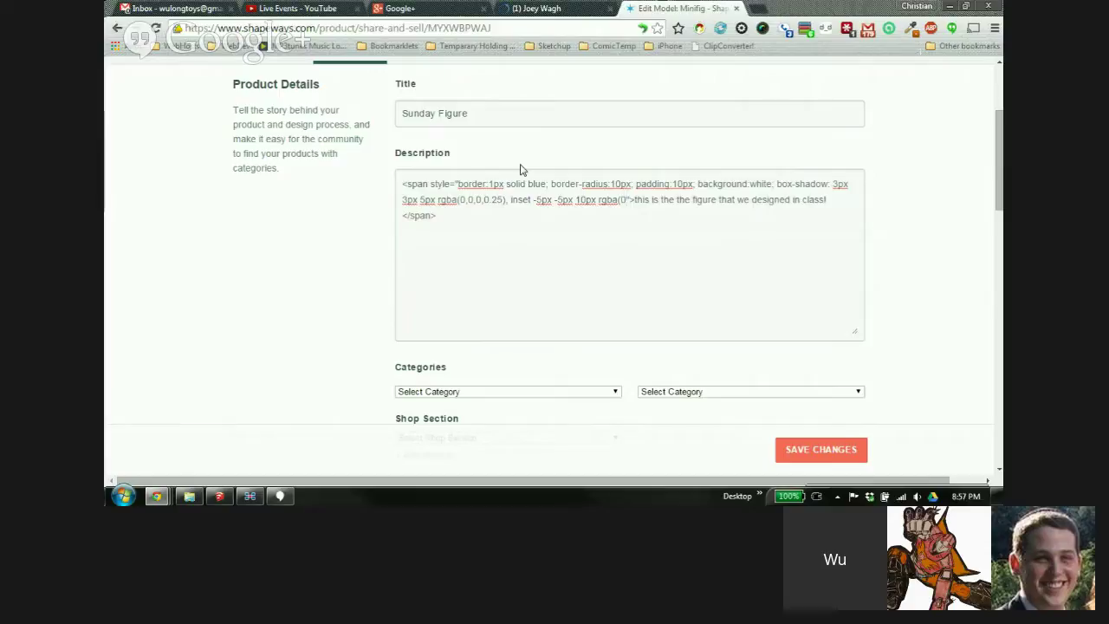
pyautogui.write(',0,')
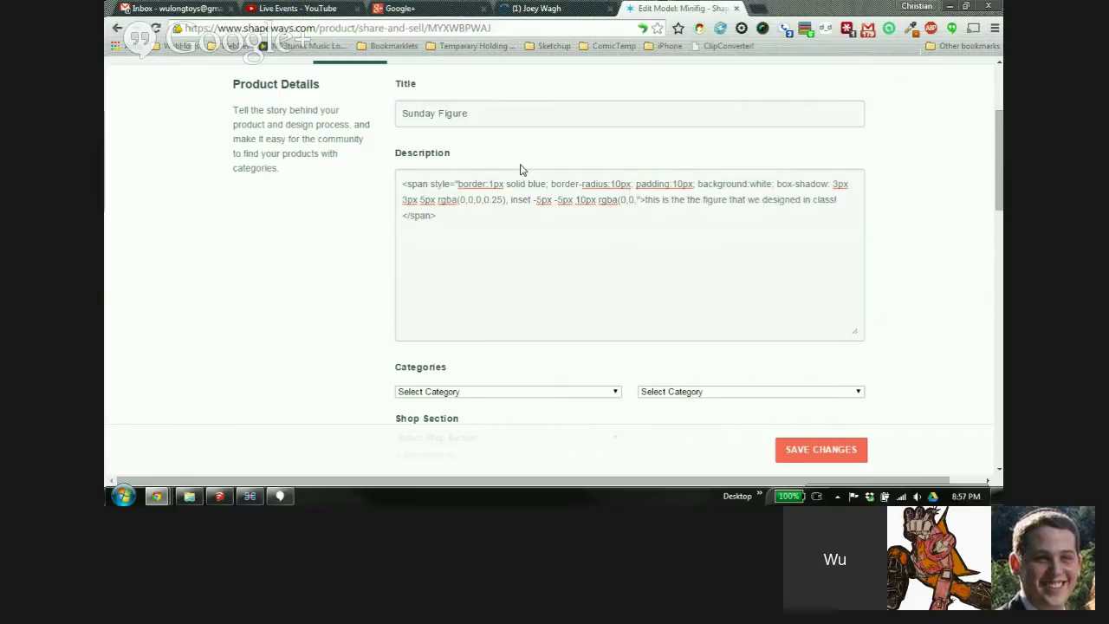
pyautogui.write('255')
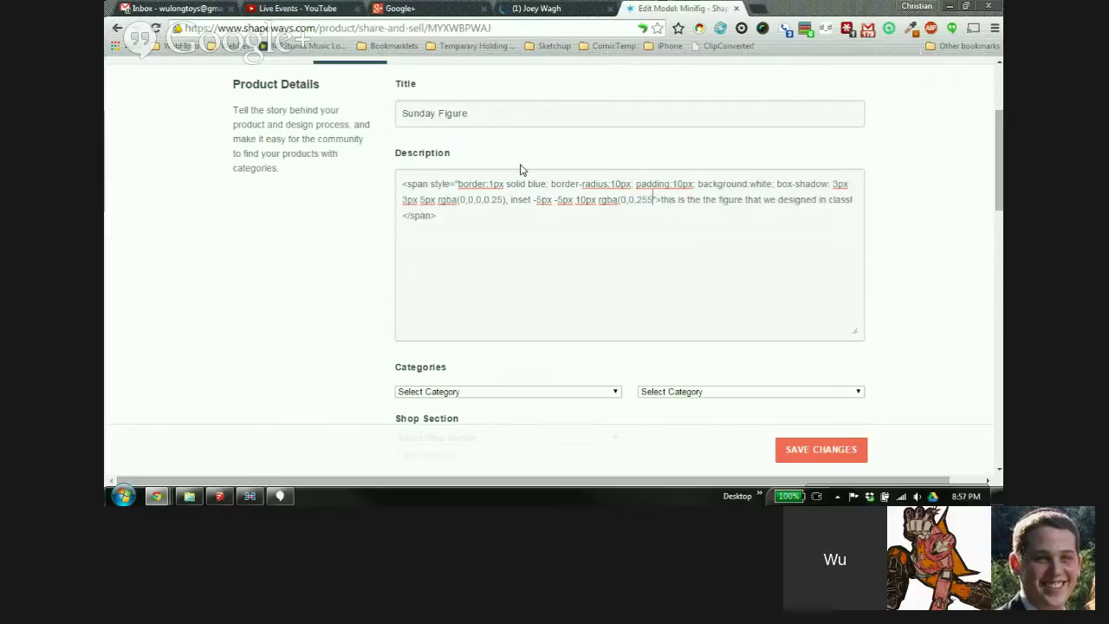
pyautogui.write(', 0')
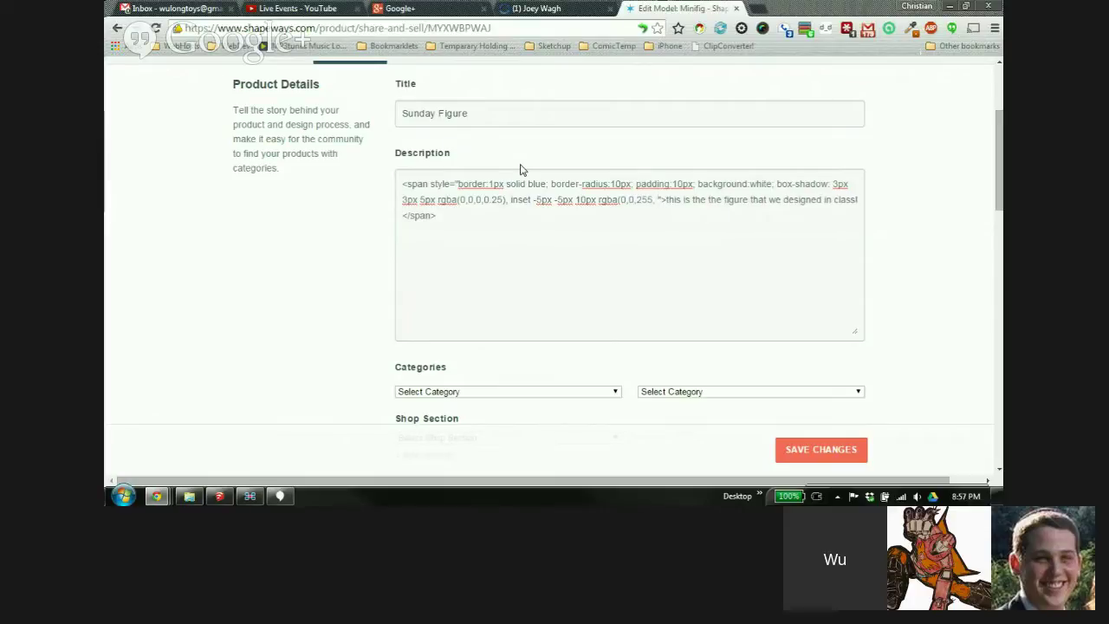
pyautogui.write('.5)')
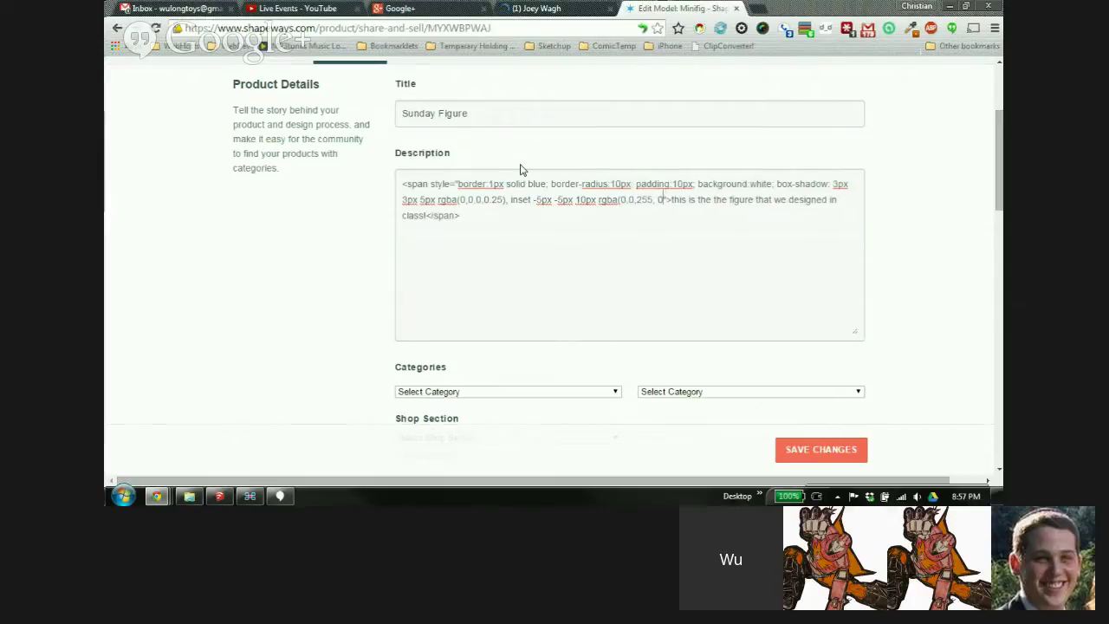
pyautogui.write(';')
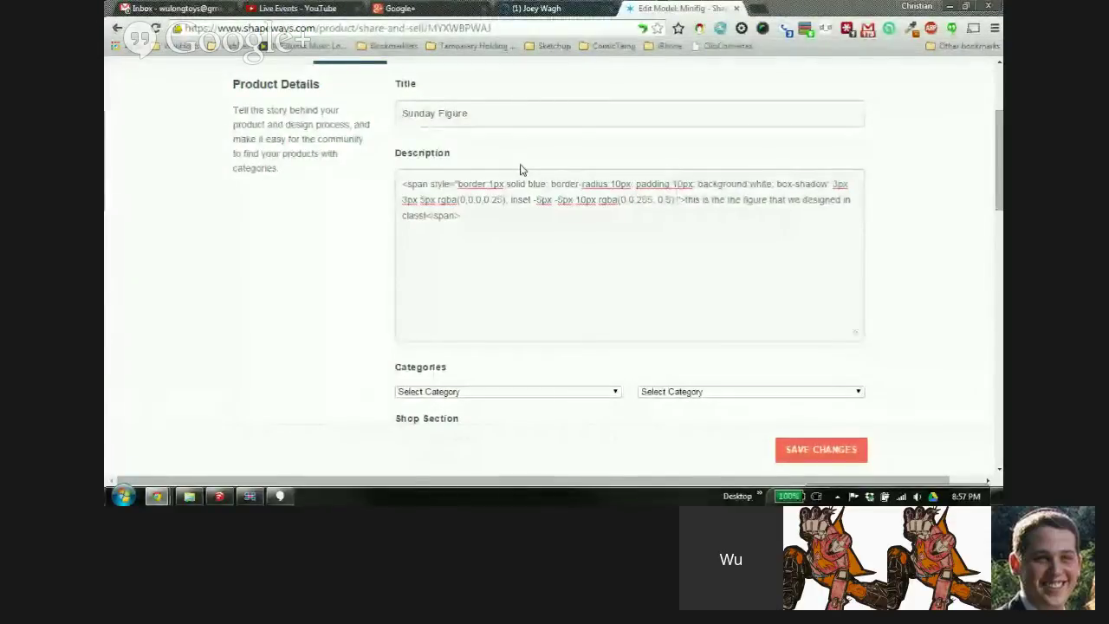
# Leave the HTML editor to preview the description in its rounded, shadowed blue box
pyautogui.click(339, 249)
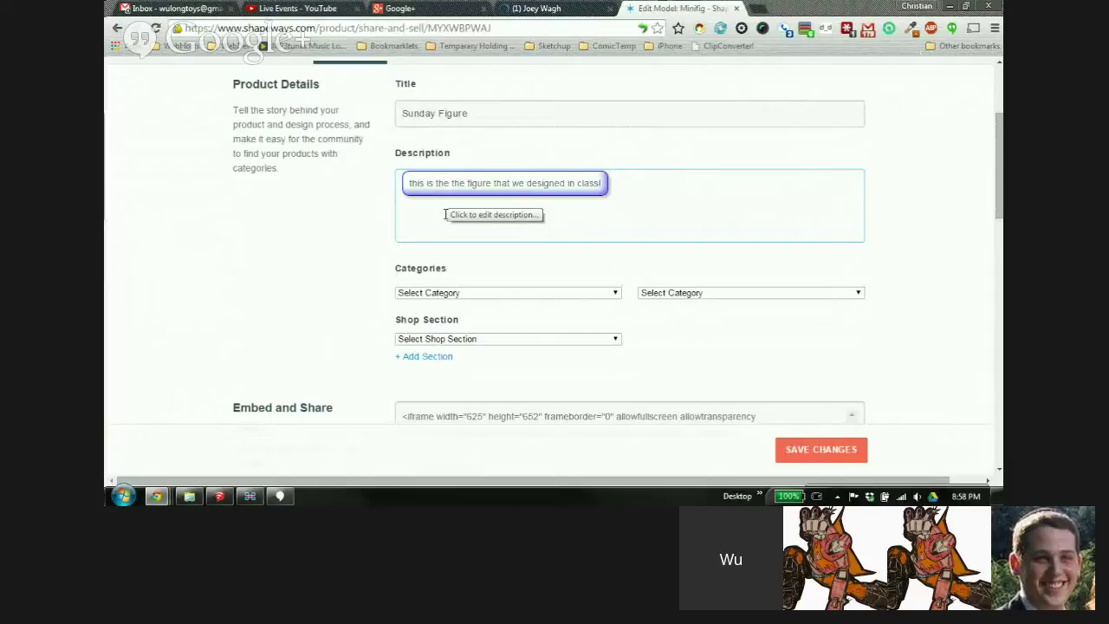
pyautogui.scroll(-2, 300, 260)
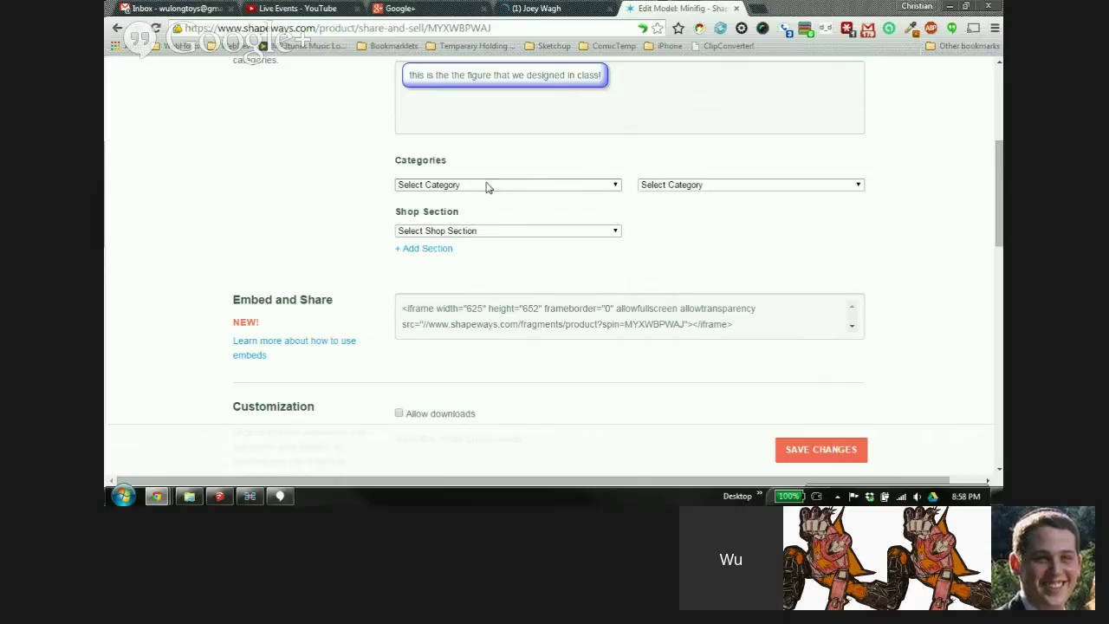
# Set the product categories to Toys and Figurines
pyautogui.click(480, 186)
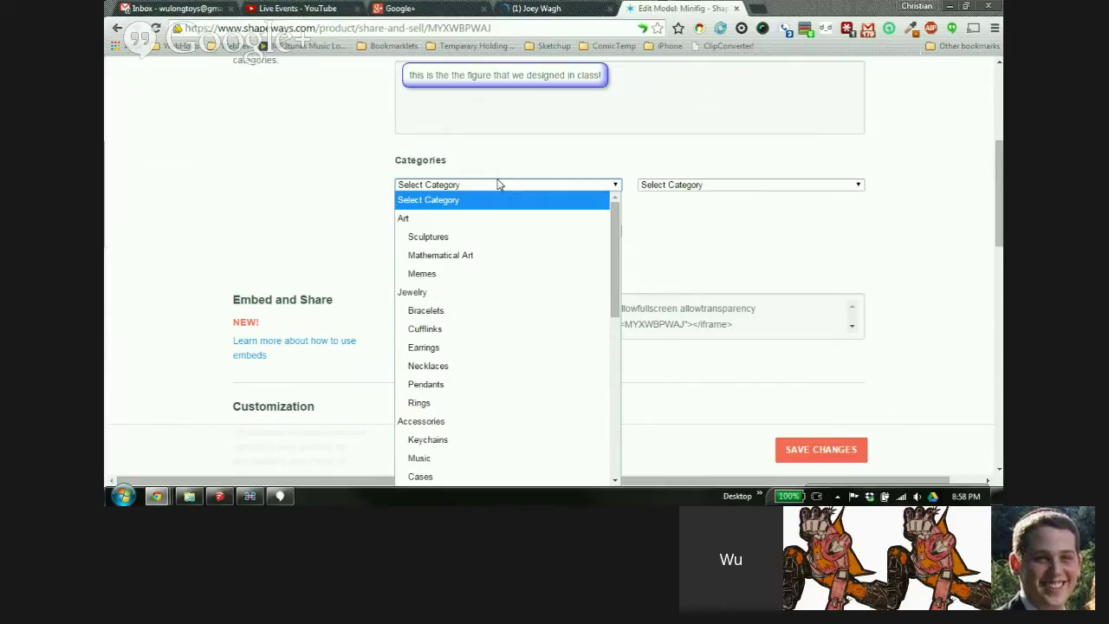
pyautogui.write('toys')
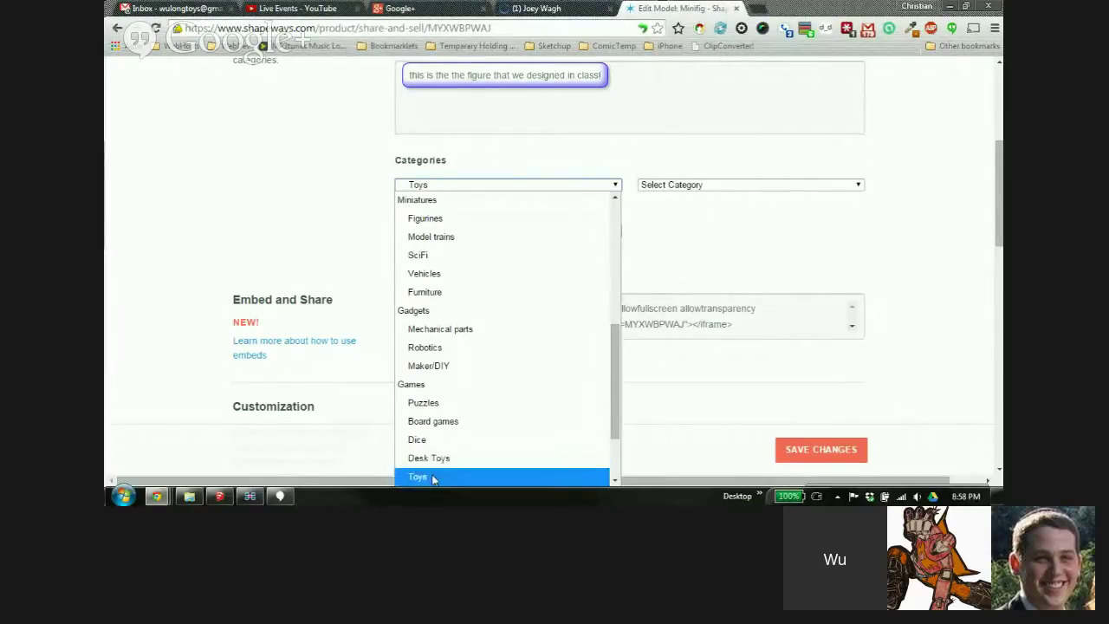
pyautogui.click(434, 479)
pyautogui.click(702, 186)
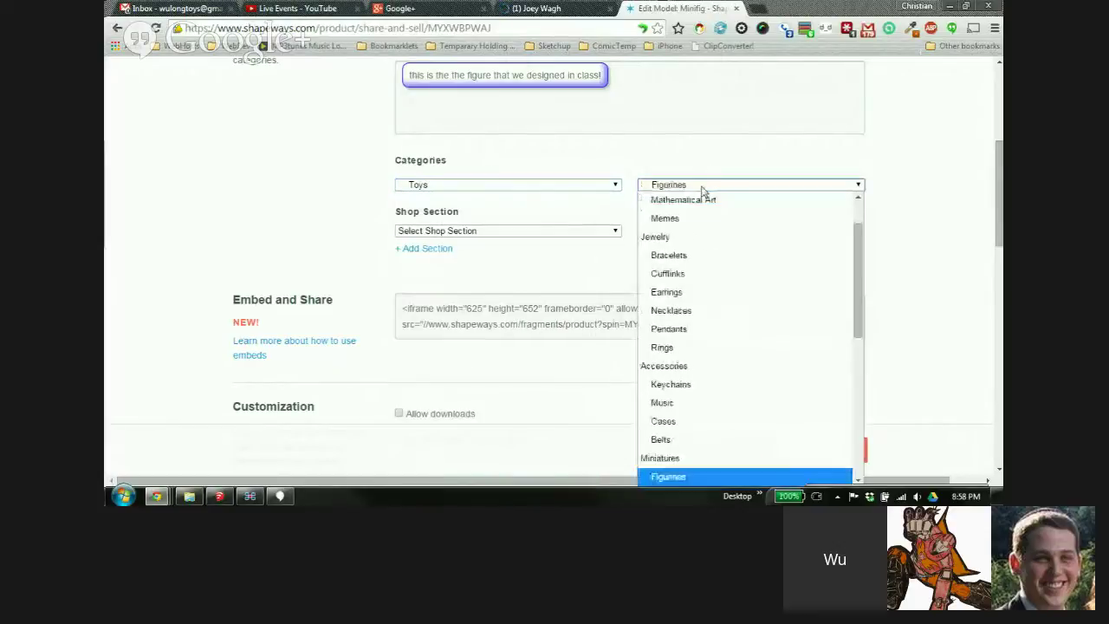
pyautogui.click(703, 187)
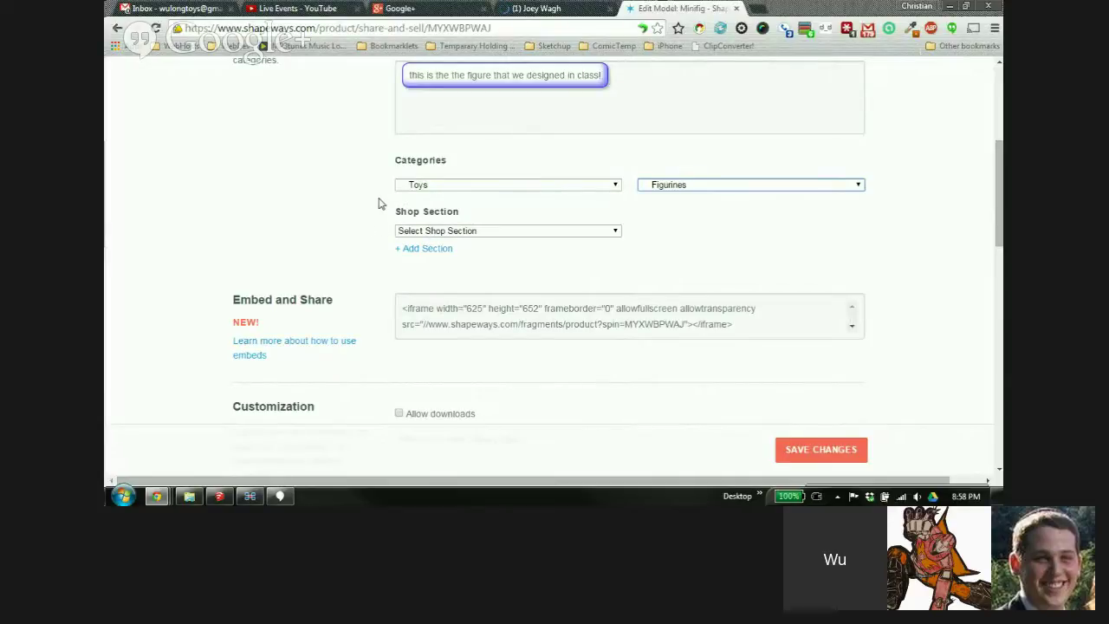
# Leave the shop section unset and select the full 625×652 iframe embed code
pyautogui.click(480, 232)
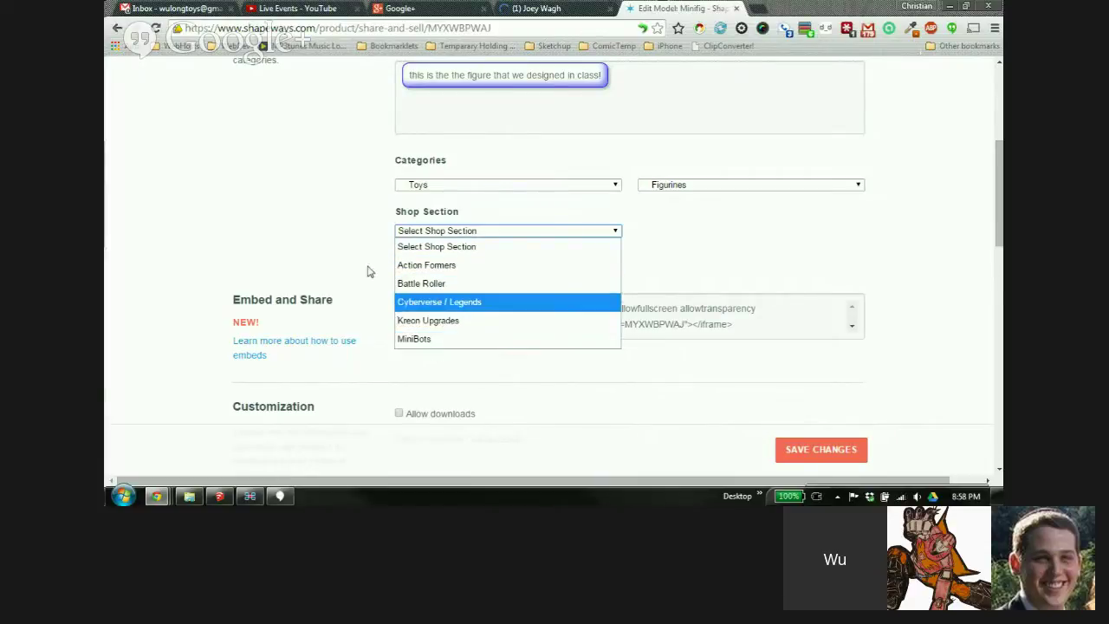
pyautogui.click(343, 230)
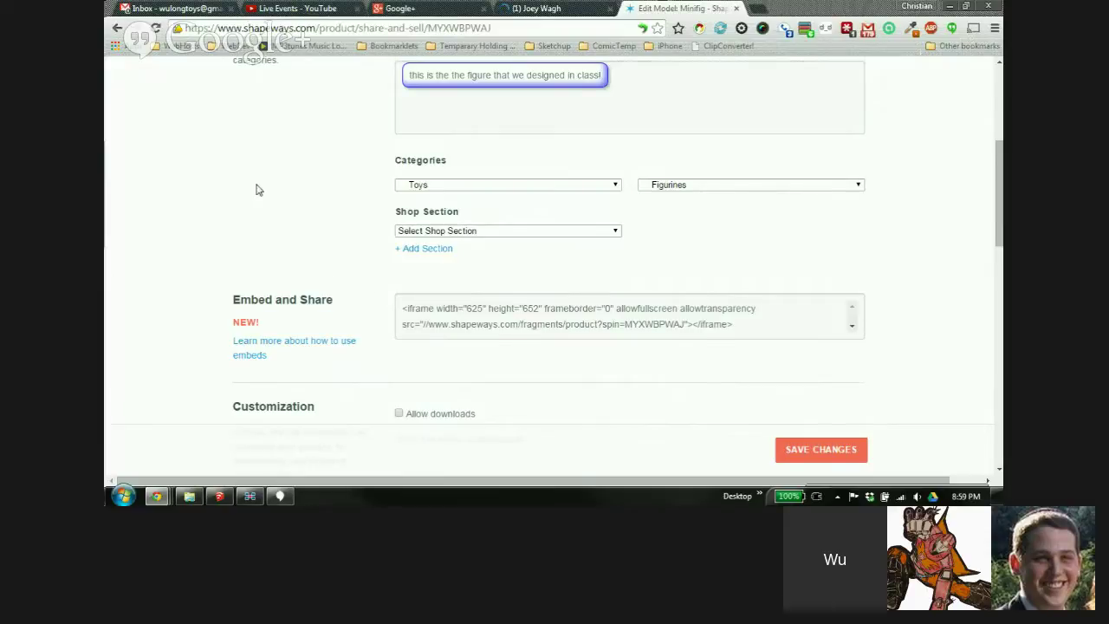
pyautogui.scroll(-2, 208, 182)
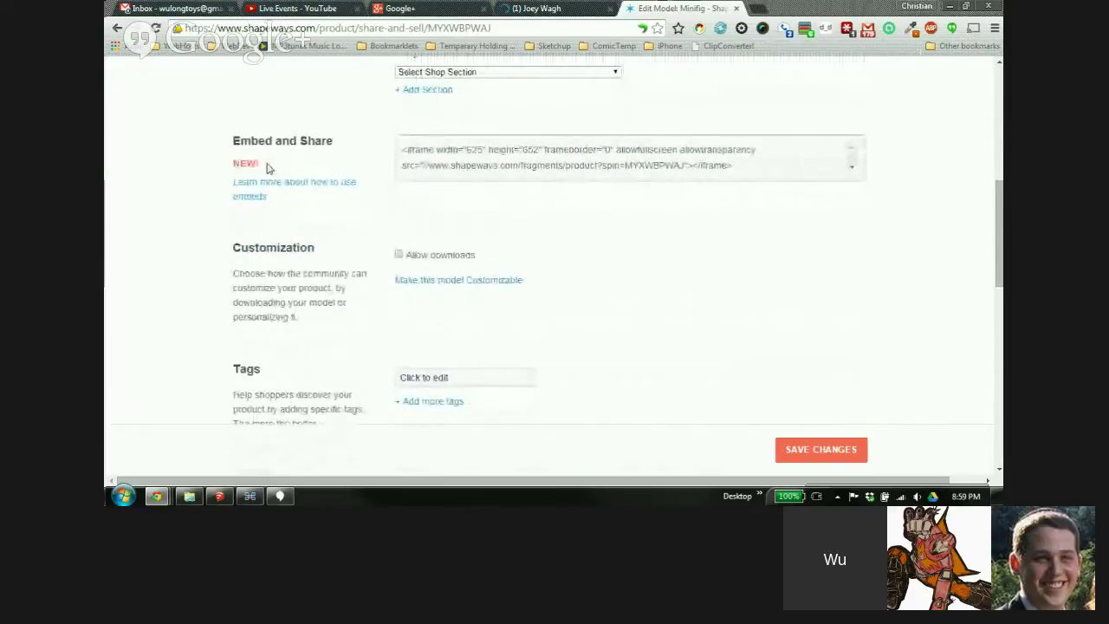
pyautogui.moveTo(742, 168); pyautogui.dragTo(324, 136)
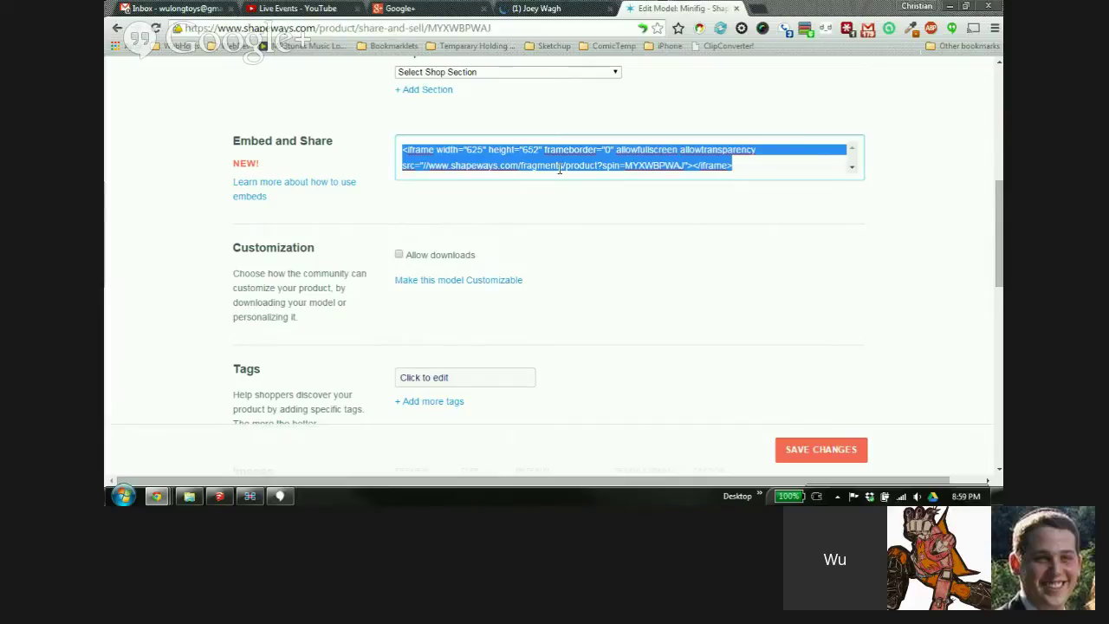
pyautogui.scroll(-1, 306, 175)
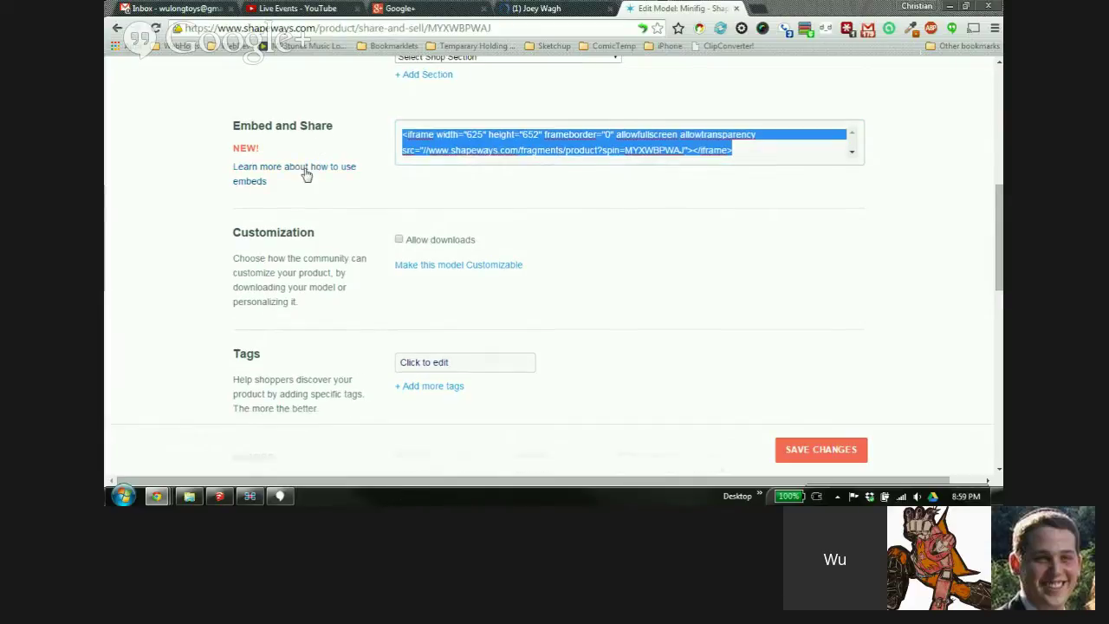
pyautogui.scroll(-1, 307, 175)
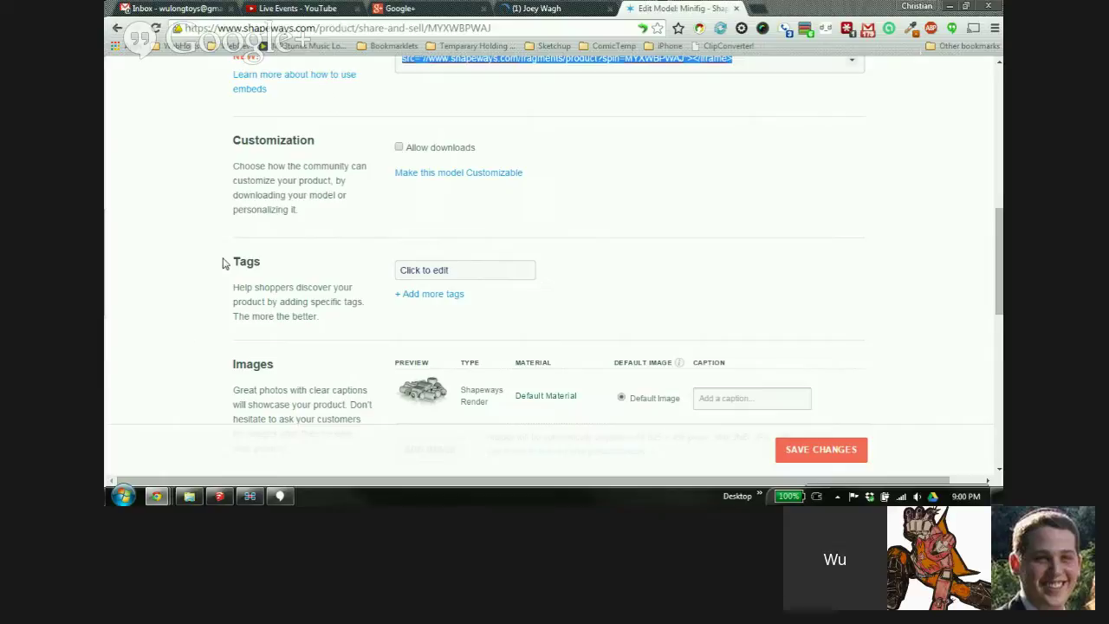
# Add the tags 'action figure', 'minifig' and 'Lego' to the product
pyautogui.scroll(-1, 208, 247)
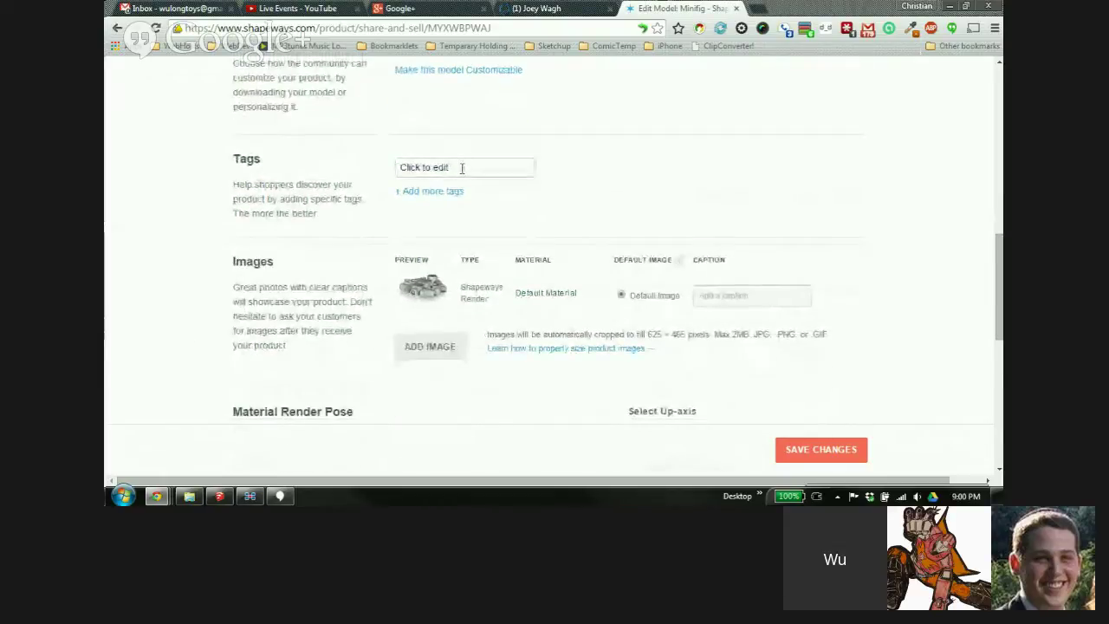
pyautogui.click(463, 169)
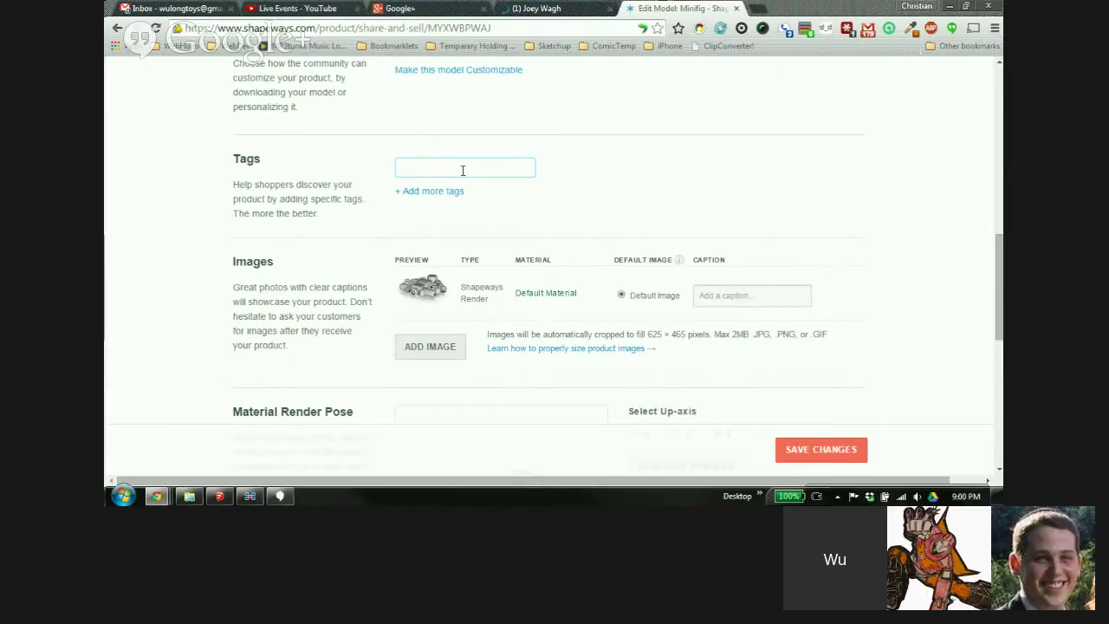
pyautogui.write('tion figure')
pyautogui.press('Return')
pyautogui.click(438, 192)
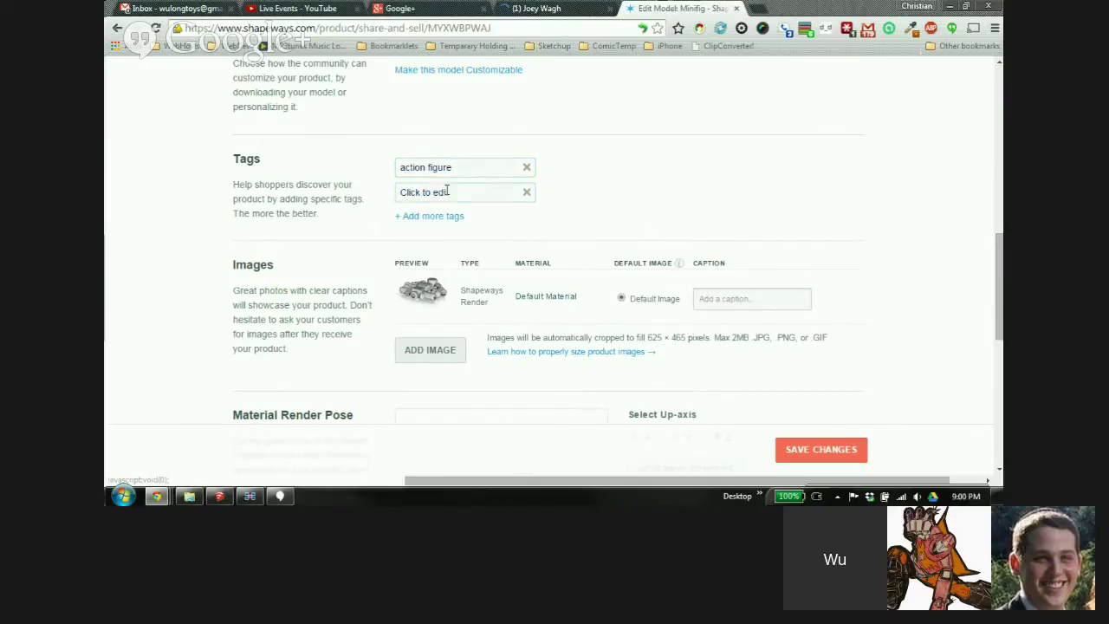
pyautogui.write('minifig')
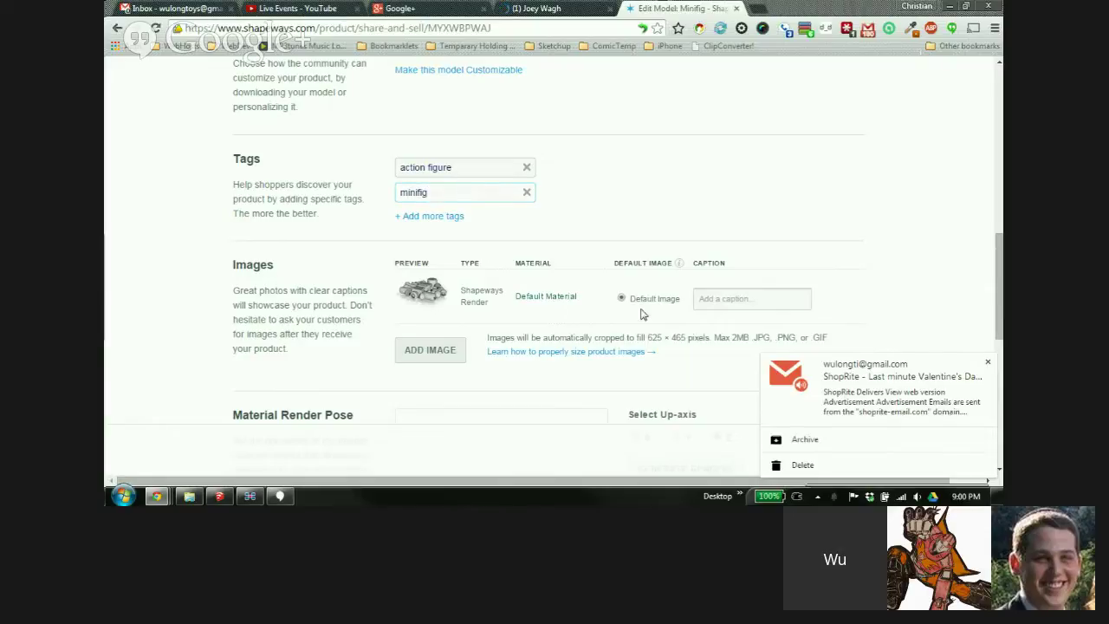
pyautogui.click(987, 362)
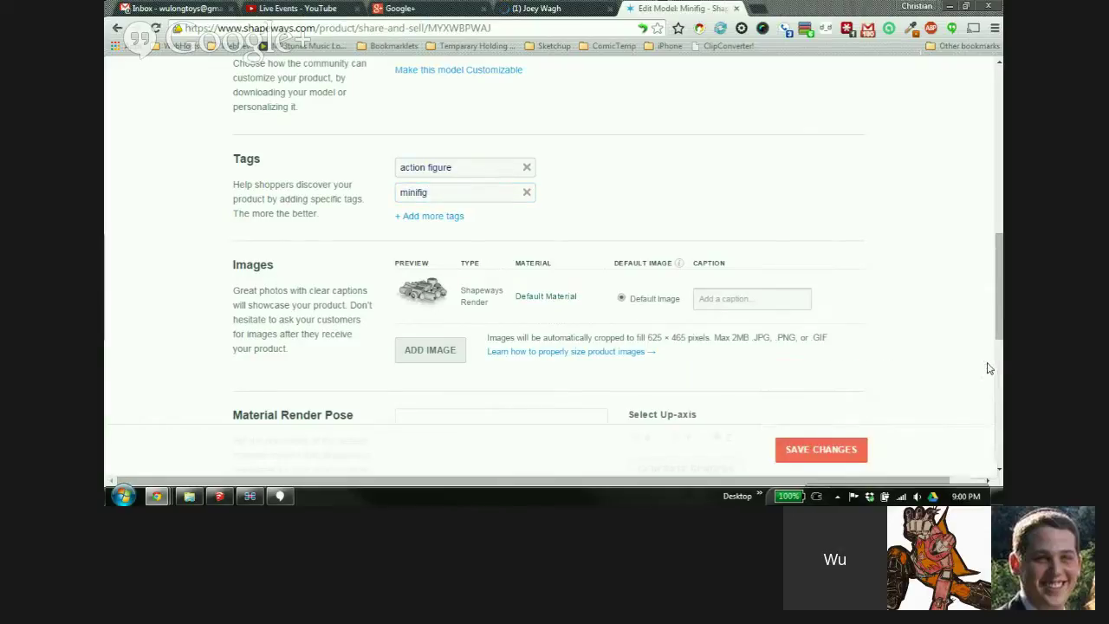
pyautogui.click(425, 216)
pyautogui.click(437, 217)
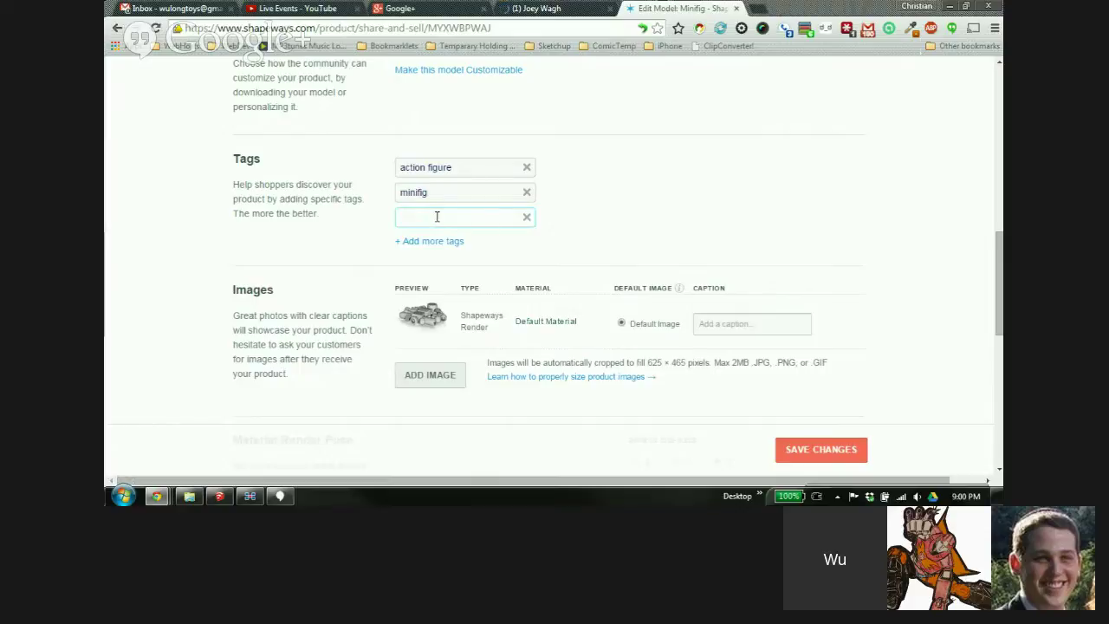
pyautogui.write('Lego')
pyautogui.scroll(-3, 307, 218)
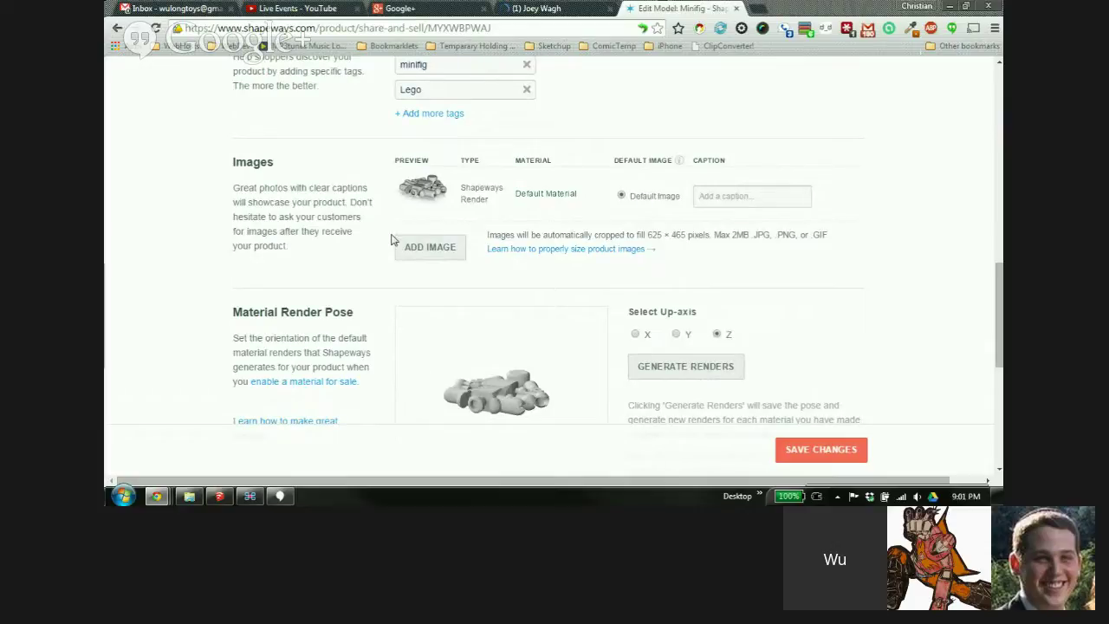
# Show SketchUp's pose scene and move the four stray box groups onto a hidden layer
pyautogui.click(220, 496)
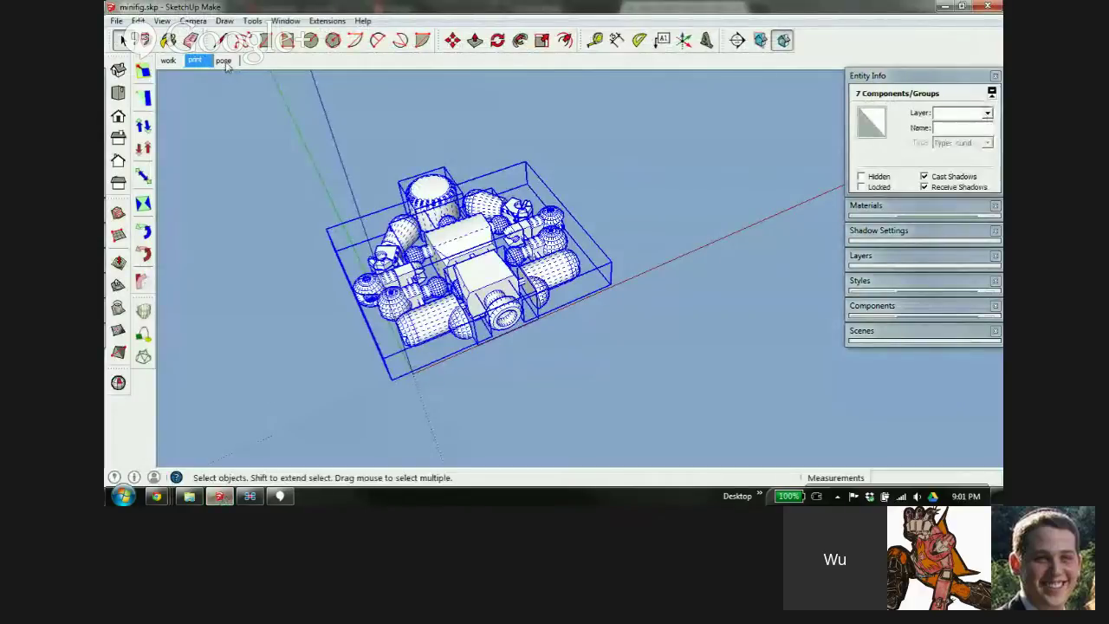
pyautogui.click(223, 61)
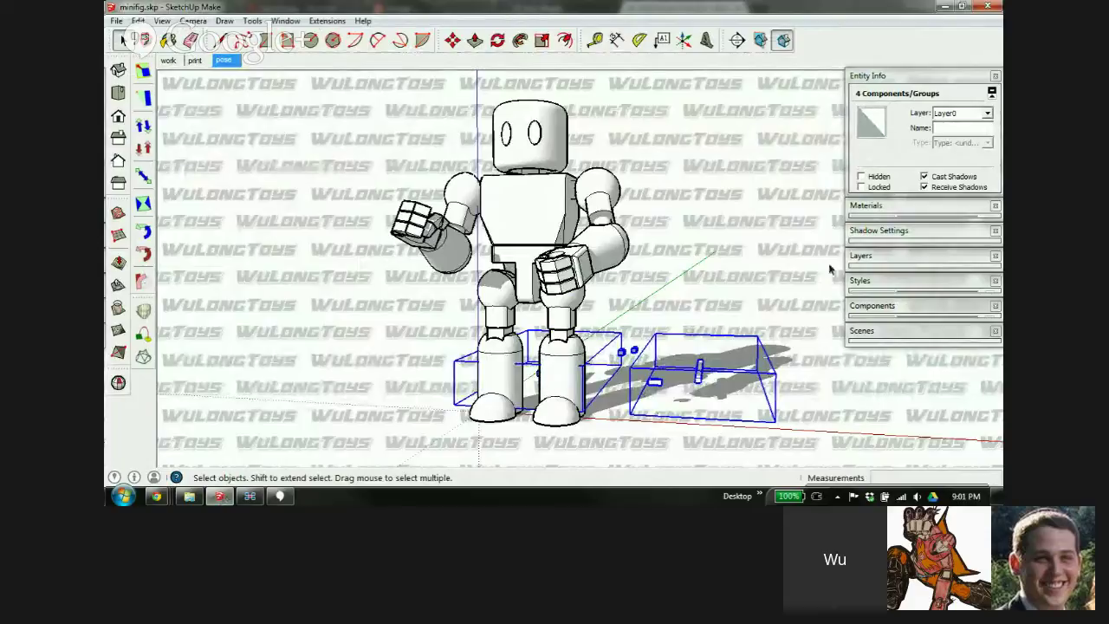
pyautogui.click(987, 114)
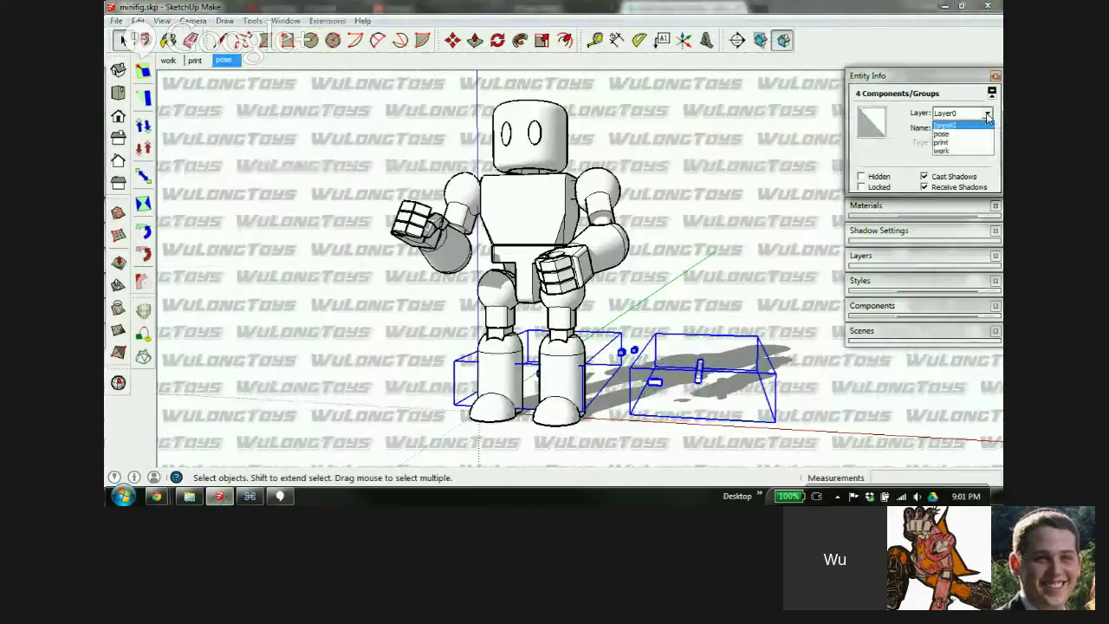
pyautogui.click(941, 137)
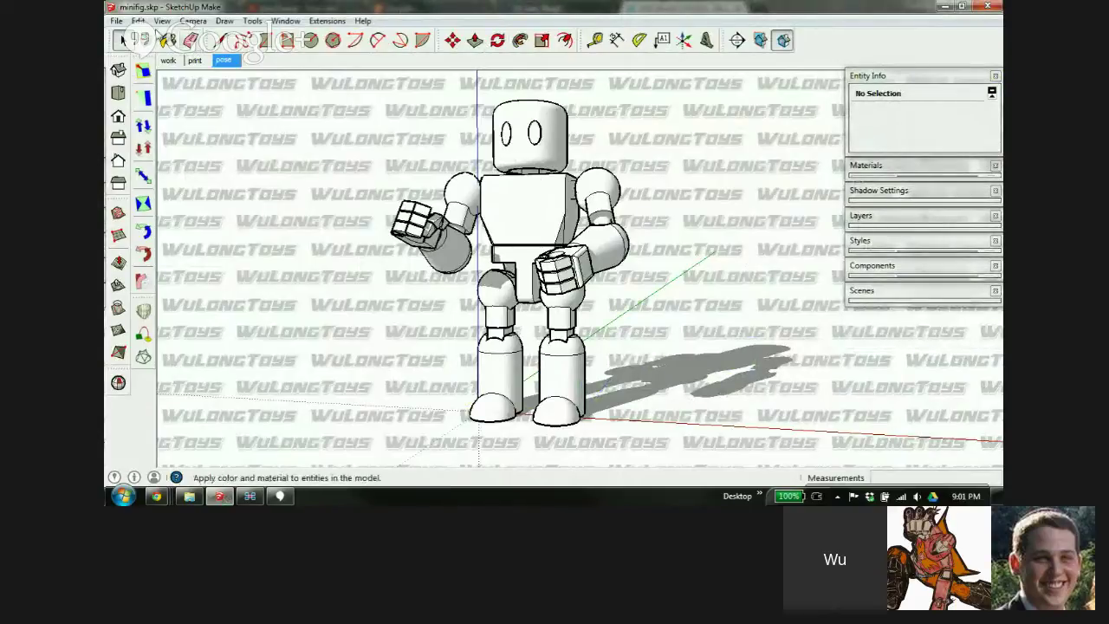
# Restore the SketchUp window and orbit and zoom the view around the posed robot
pyautogui.click(116, 20)
pyautogui.moveTo(250, 227)
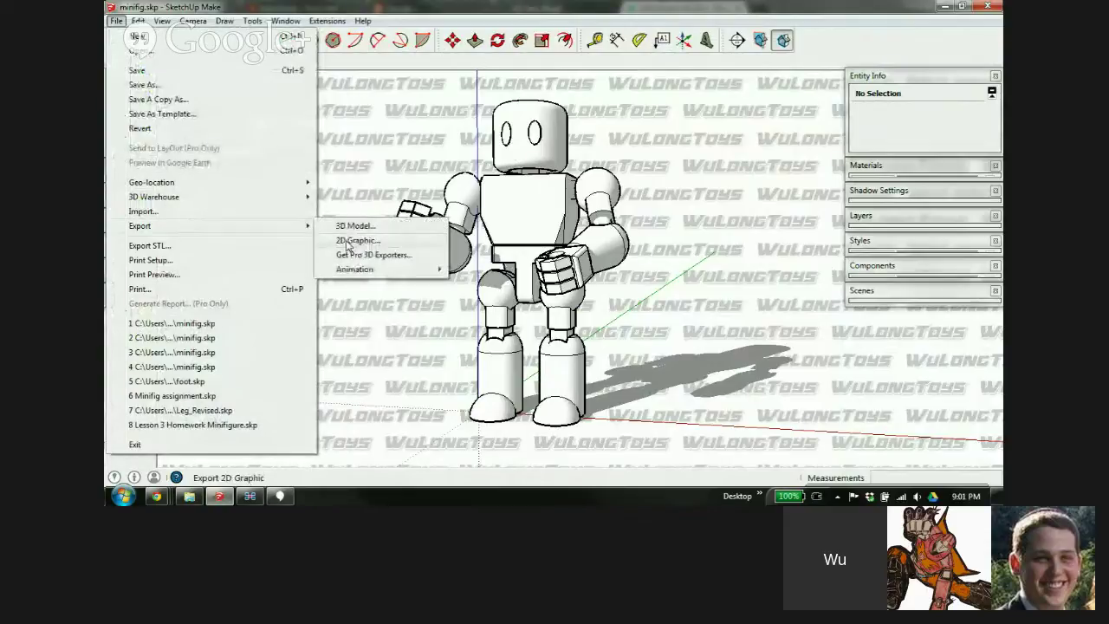
pyautogui.click(360, 144)
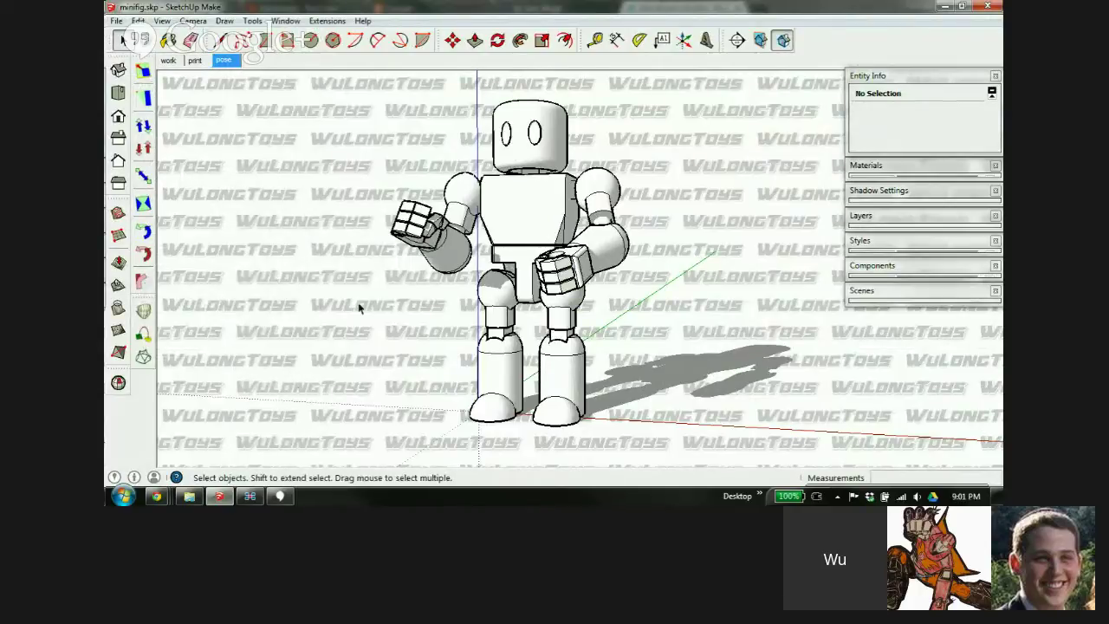
pyautogui.click(961, 8)
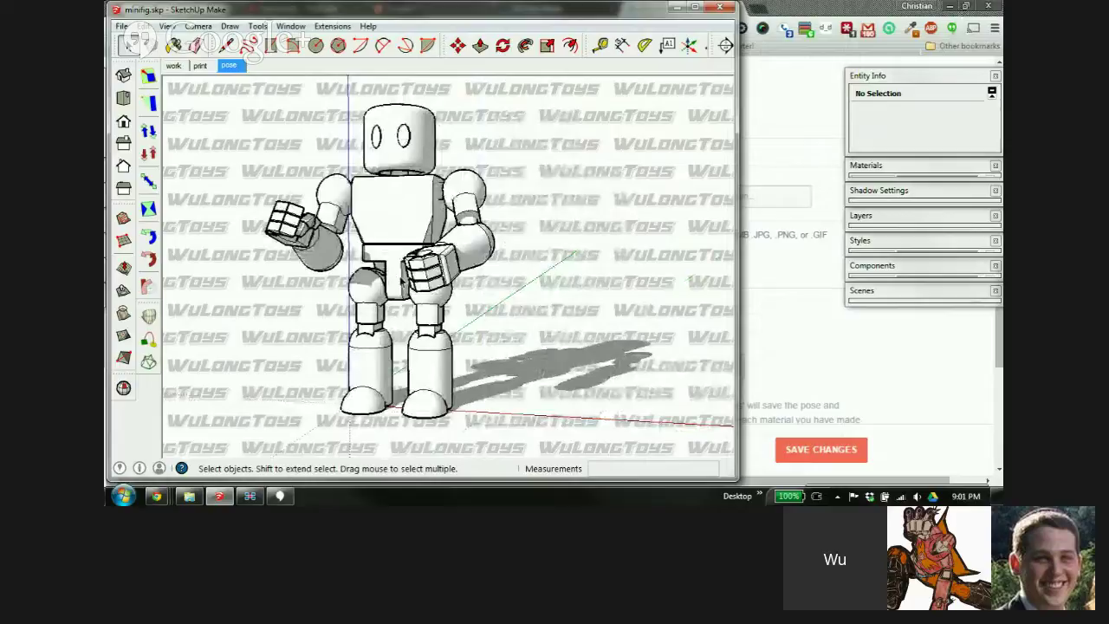
pyautogui.moveTo(381, 250)
pyautogui.mouseDown(button='middle')
pyautogui.moveTo(426, 256)
pyautogui.moveTo(415, 255)
pyautogui.moveTo(510, 221)
pyautogui.mouseUp(button='middle')
pyautogui.scroll(2, 428, 255)
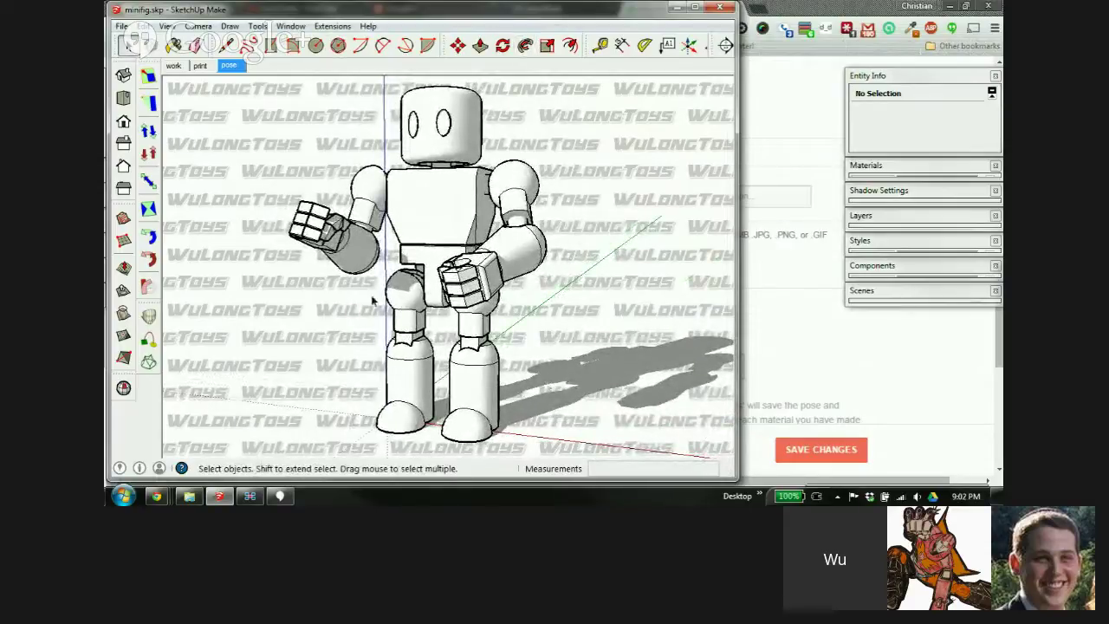
# Export the current view as a 2D graphic named minifig.png to the Desktop
pyautogui.click(121, 25)
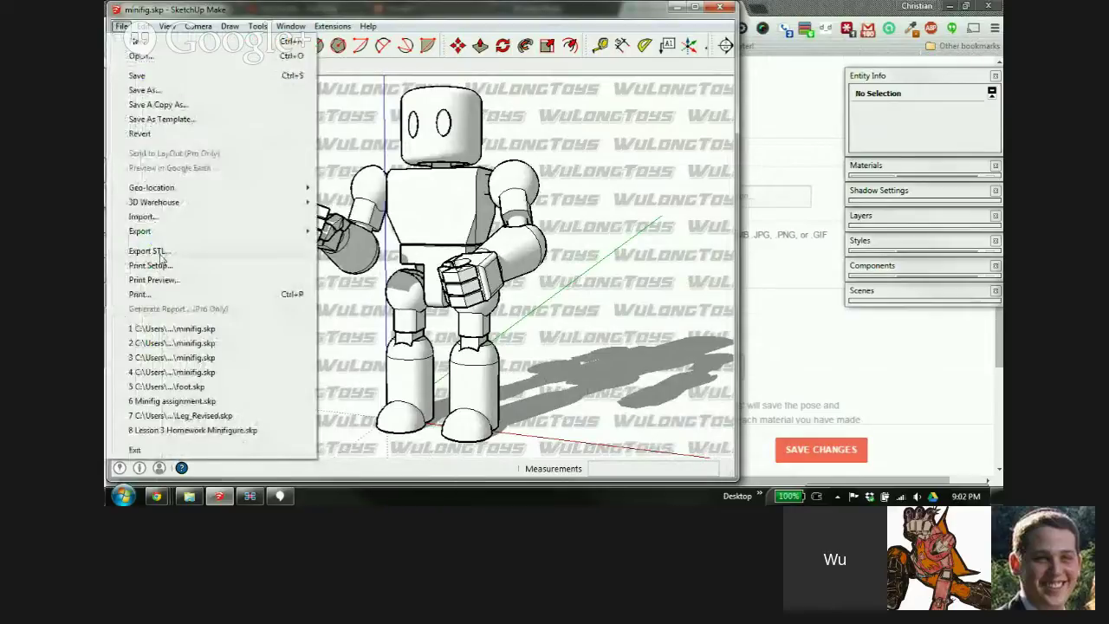
pyautogui.moveTo(157, 232)
pyautogui.click(359, 246)
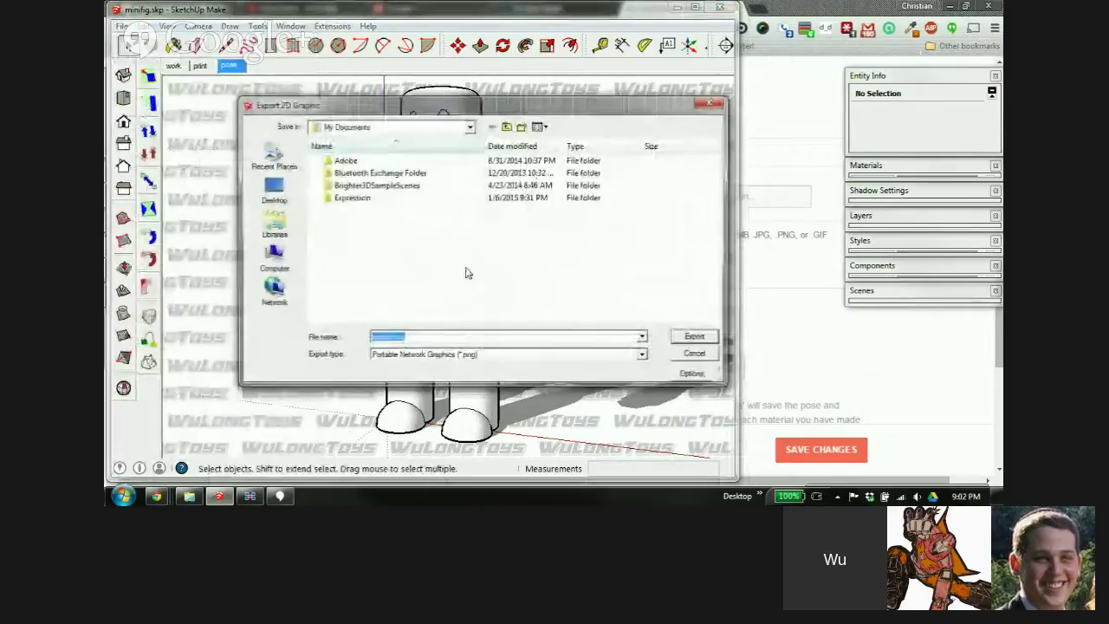
pyautogui.click(269, 191)
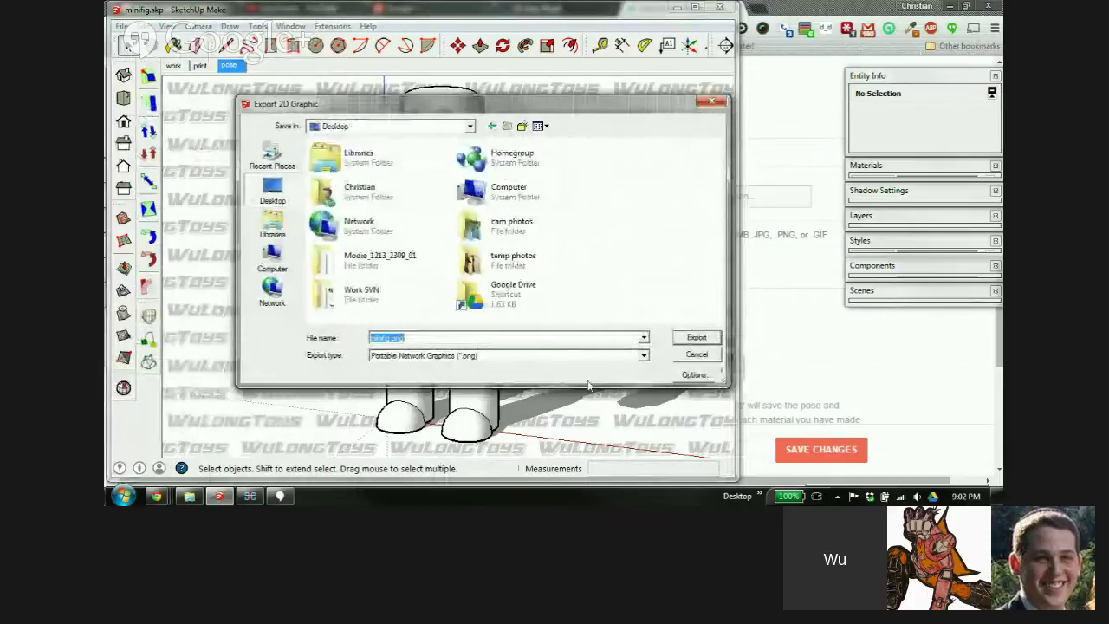
pyautogui.click(694, 337)
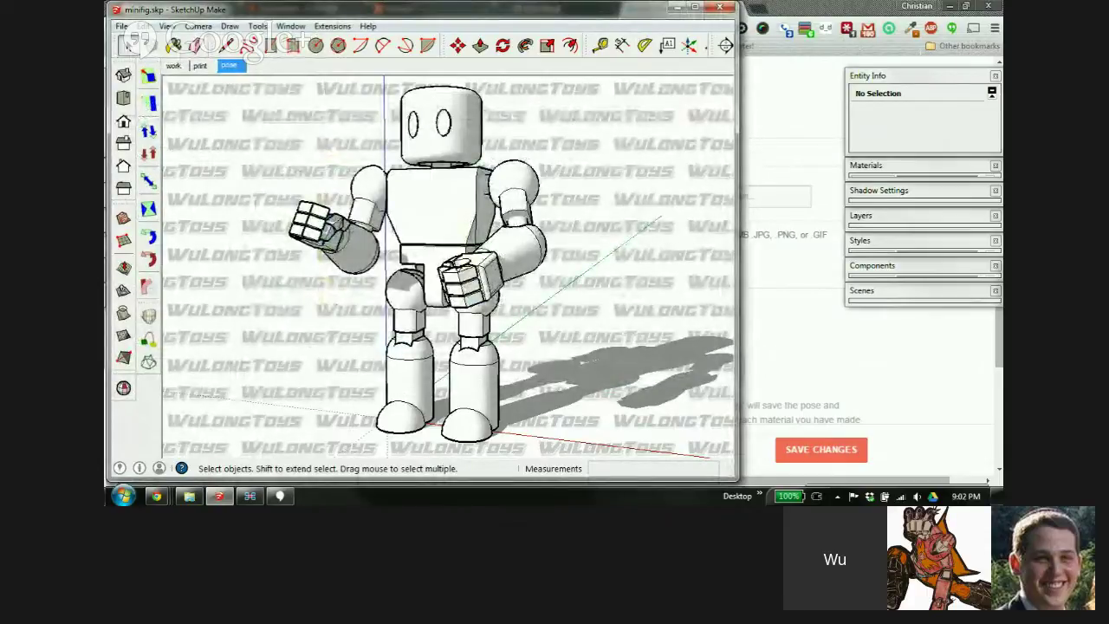
# Confirm PNG is the export format without re-exporting, then maximize SketchUp
pyautogui.click(122, 26)
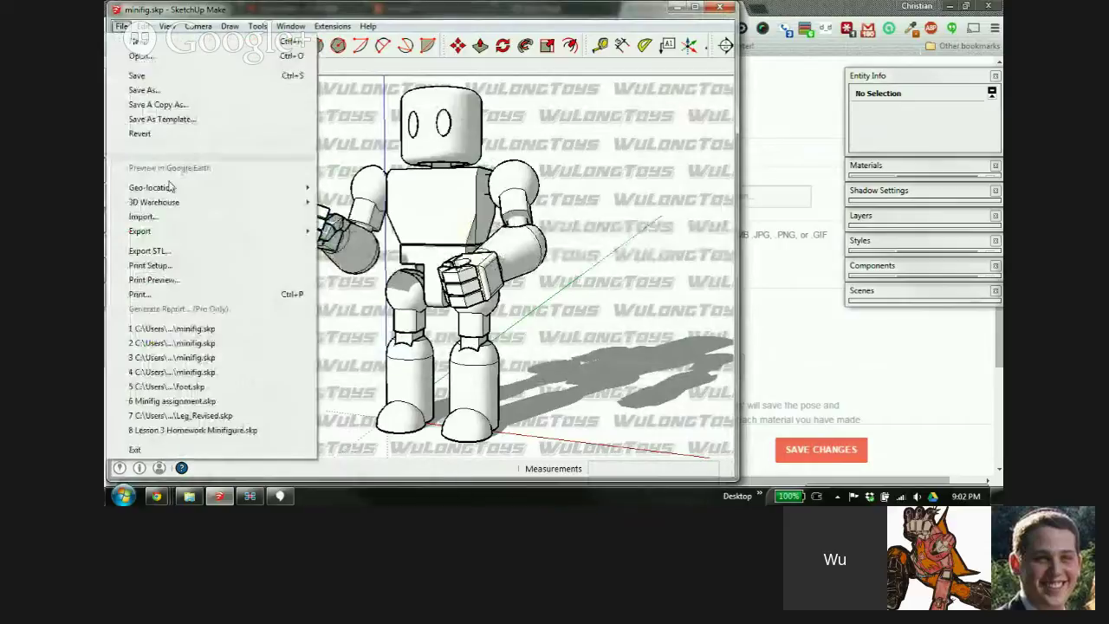
pyautogui.click(354, 246)
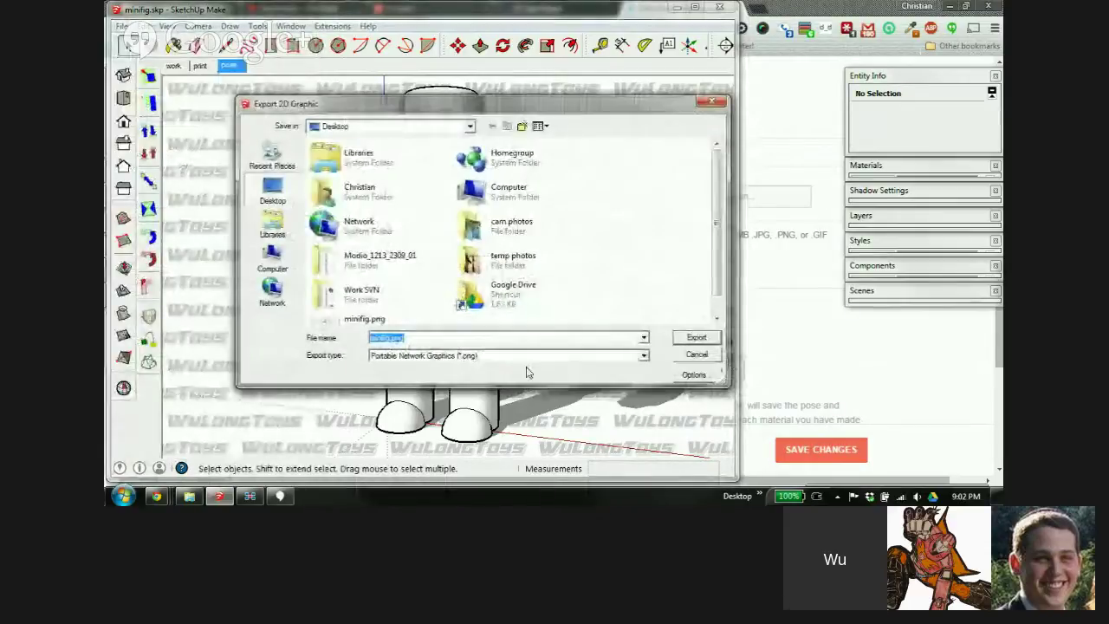
pyautogui.click(476, 357)
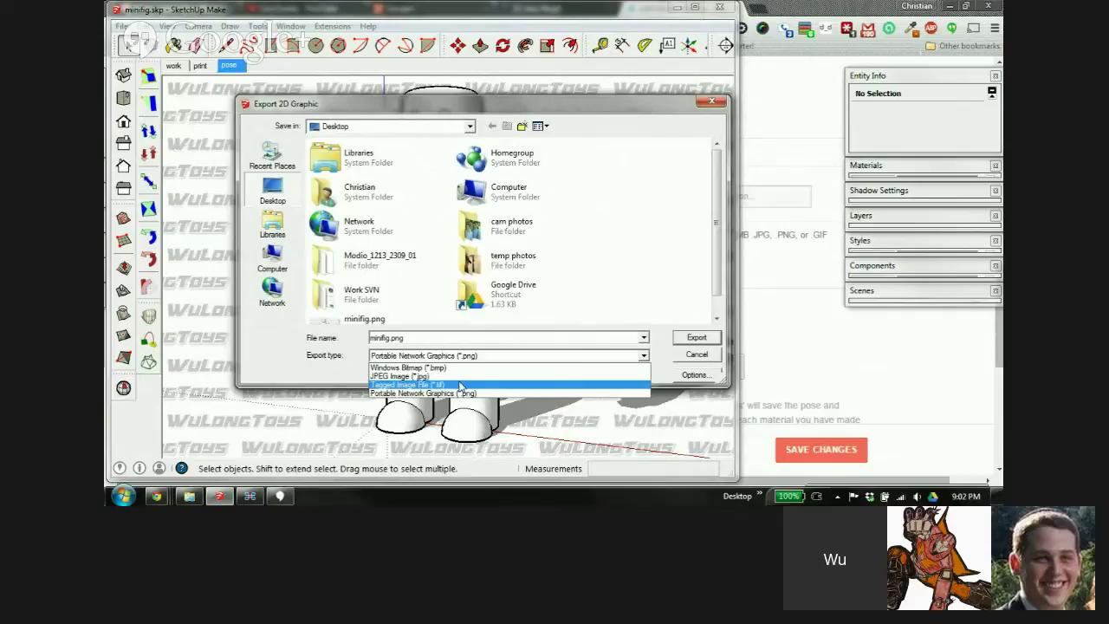
pyautogui.click(712, 102)
pyautogui.click(711, 102)
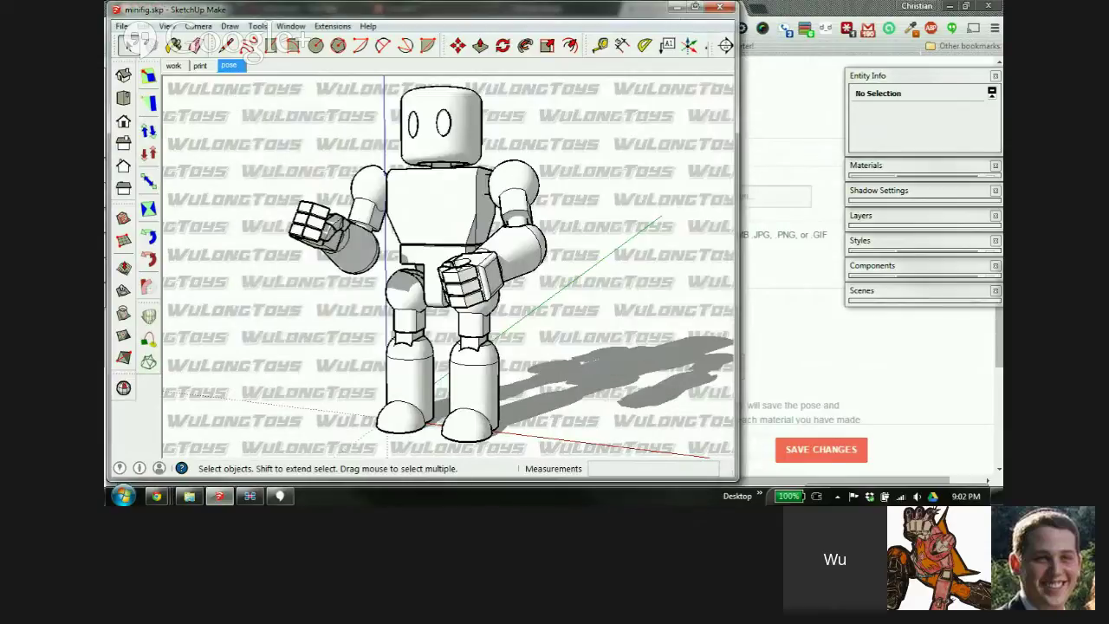
pyautogui.click(695, 6)
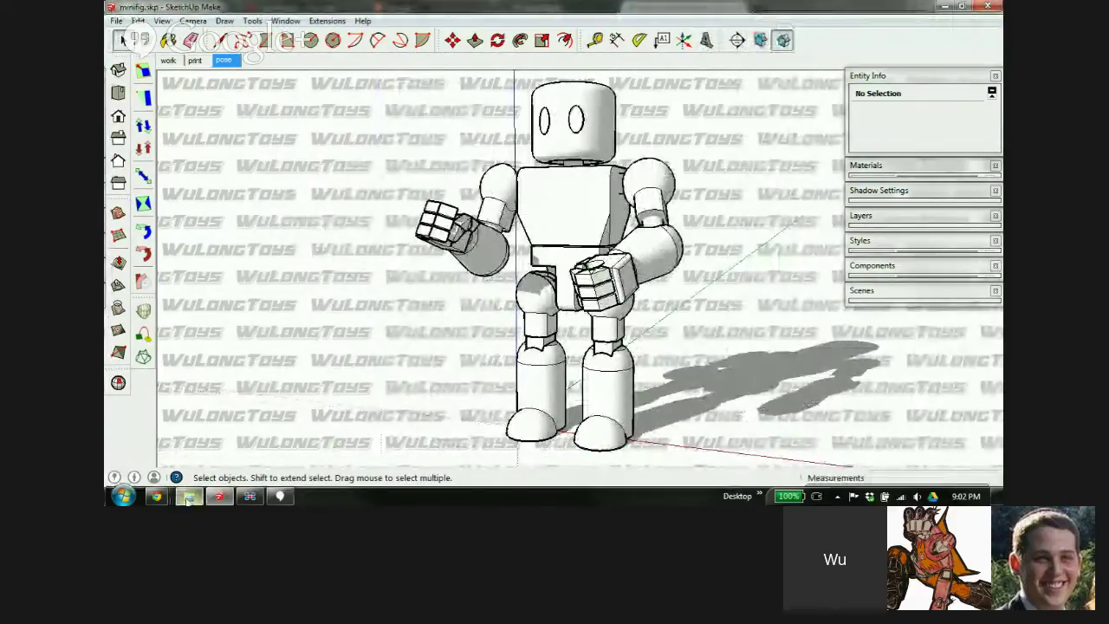
# Upload minifig.png from the Desktop as a new product image in Shapeways
pyautogui.moveTo(157, 498)
pyautogui.click(199, 421)
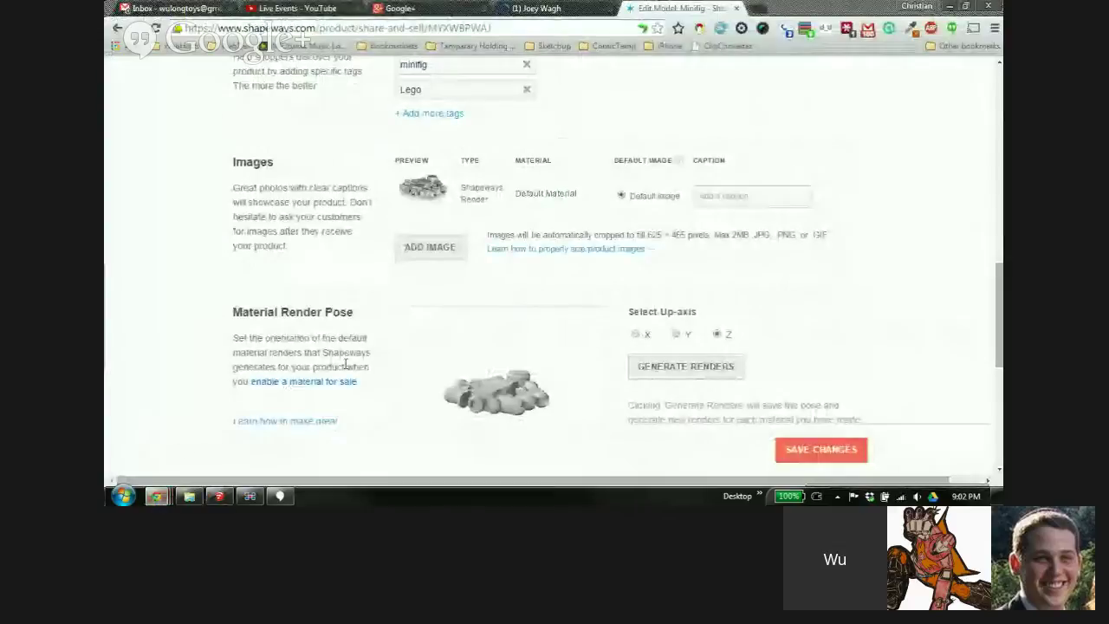
pyautogui.click(441, 250)
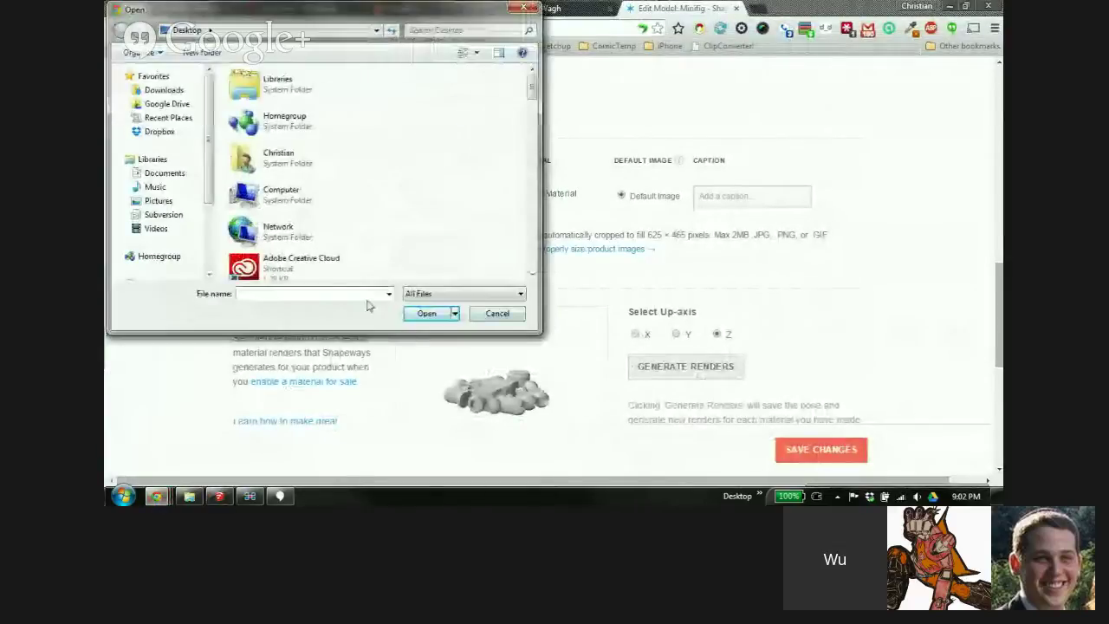
pyautogui.write('m')
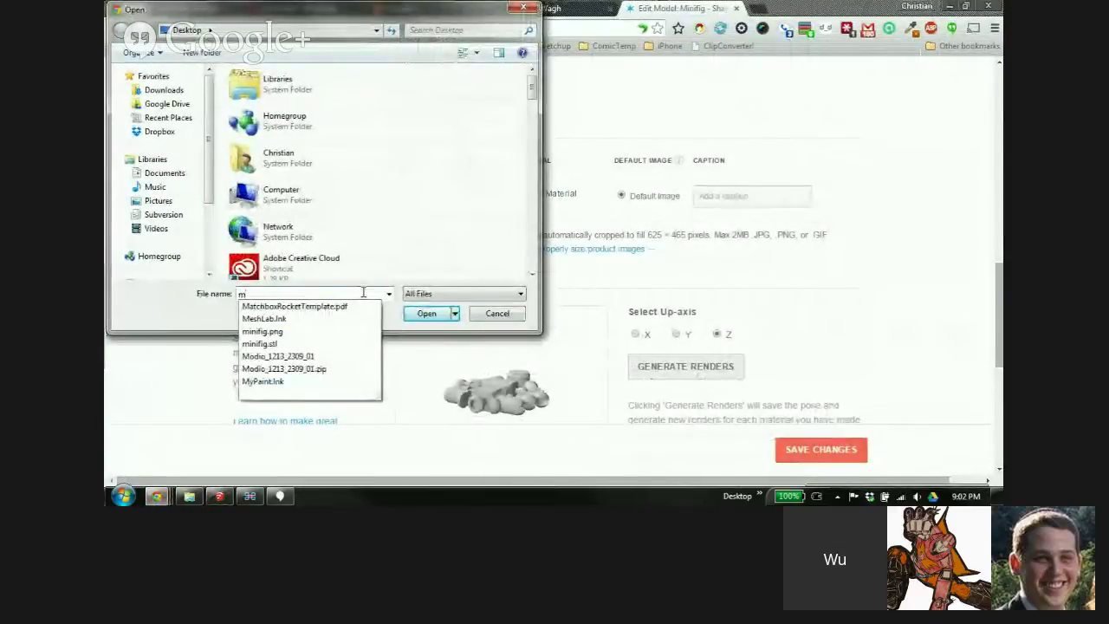
pyautogui.click(274, 333)
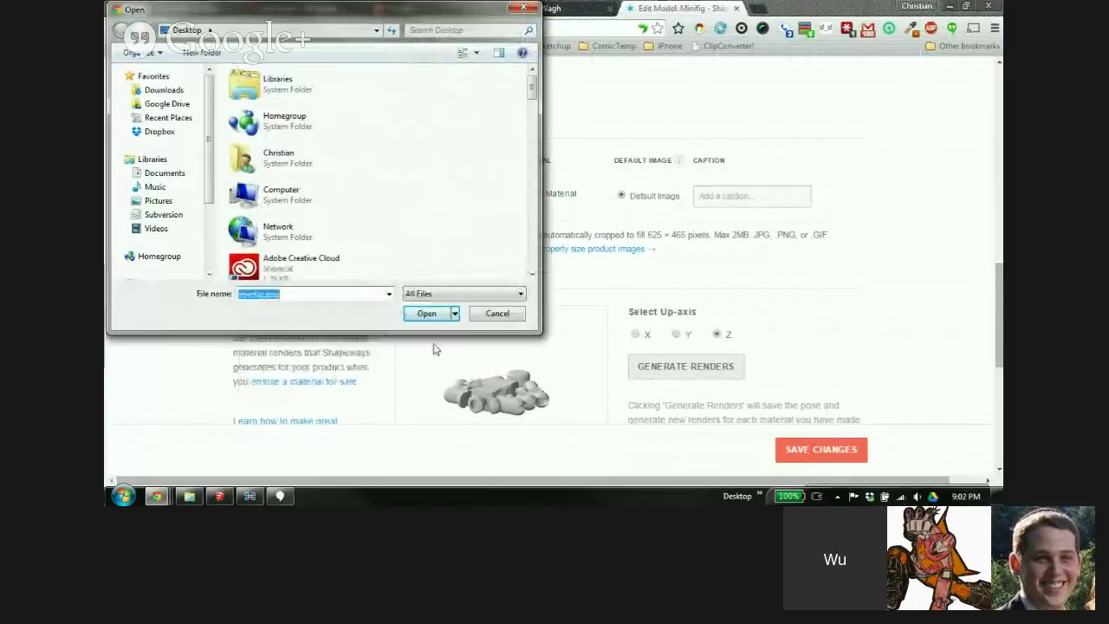
pyautogui.click(427, 317)
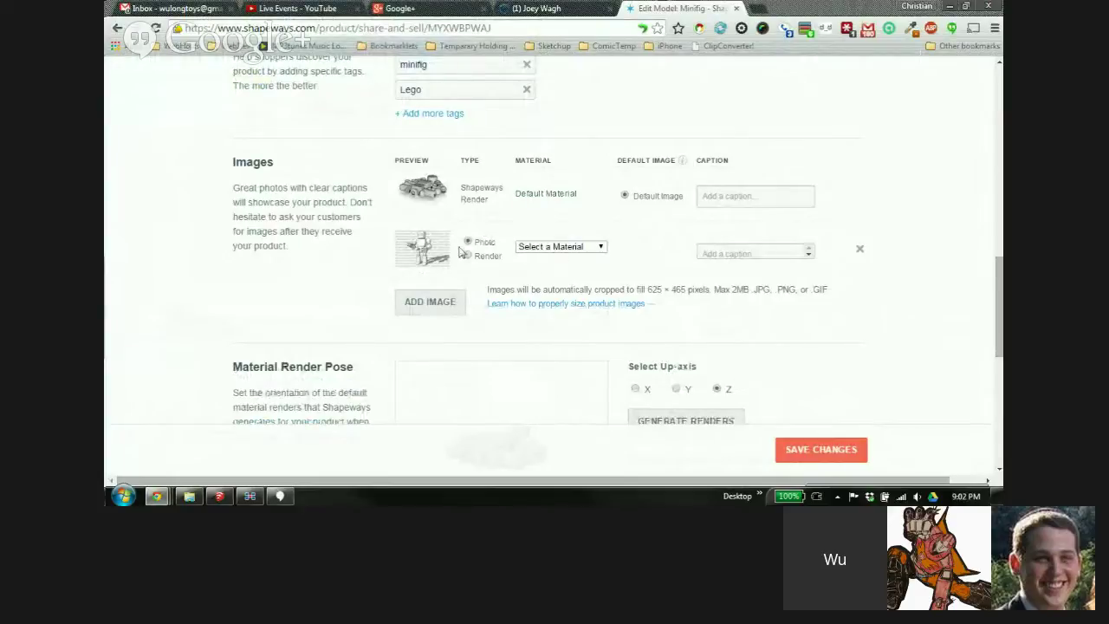
# Set the new image's type to Render instead of Photo and begin its caption
pyautogui.click(581, 247)
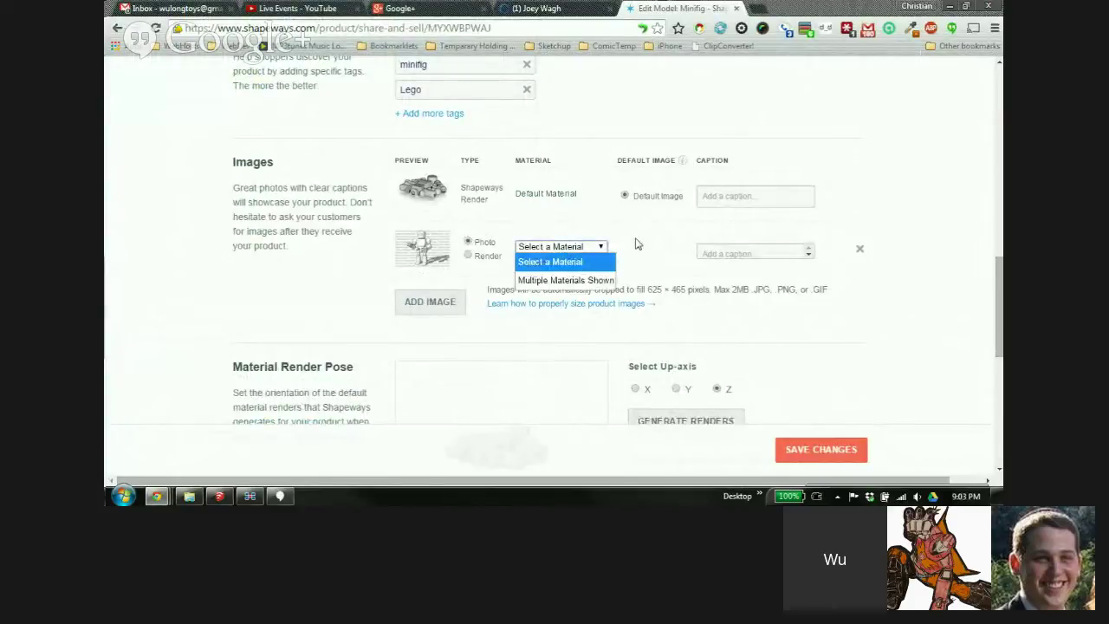
pyautogui.click(639, 243)
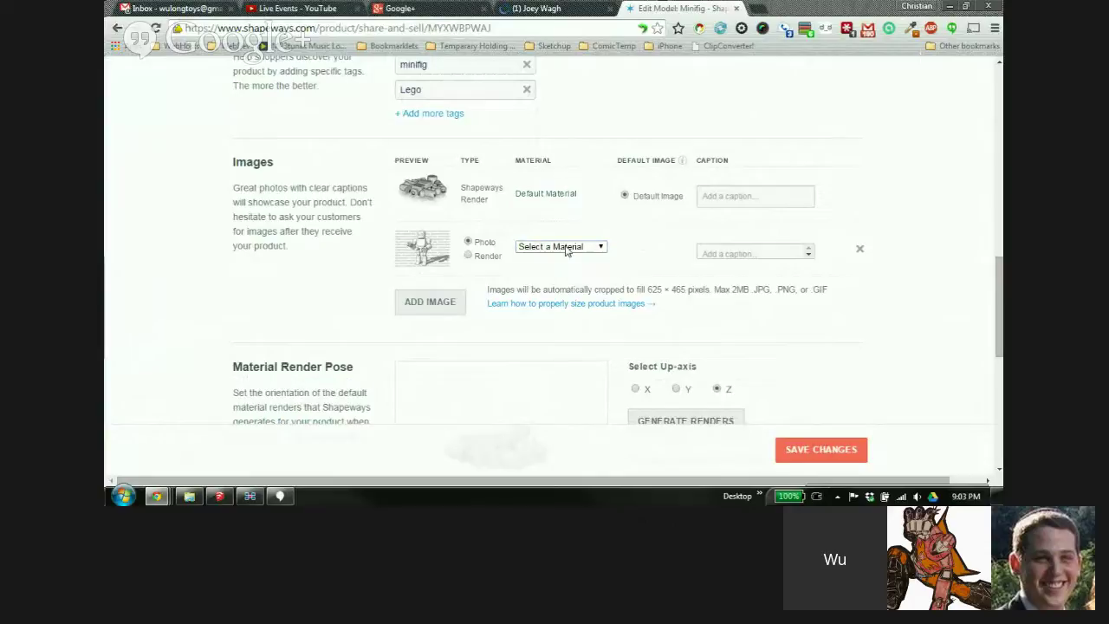
pyautogui.moveTo(998, 270); pyautogui.dragTo(998, 80)
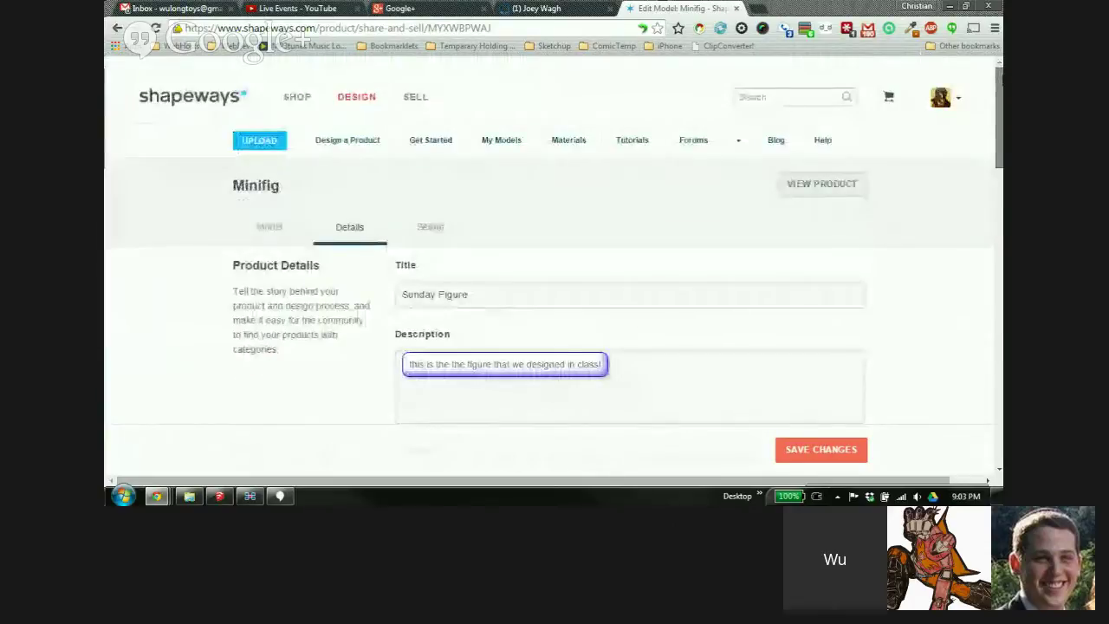
pyautogui.scroll(-1, 529, 263)
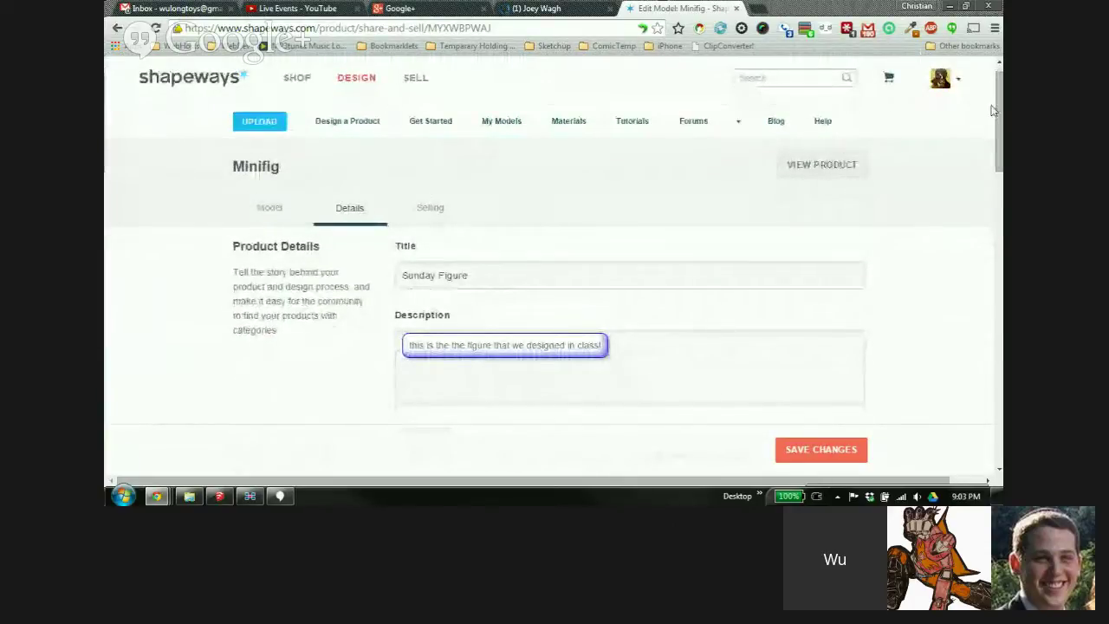
pyautogui.scroll(-8, 977, 277)
pyautogui.scroll(3, 968, 348)
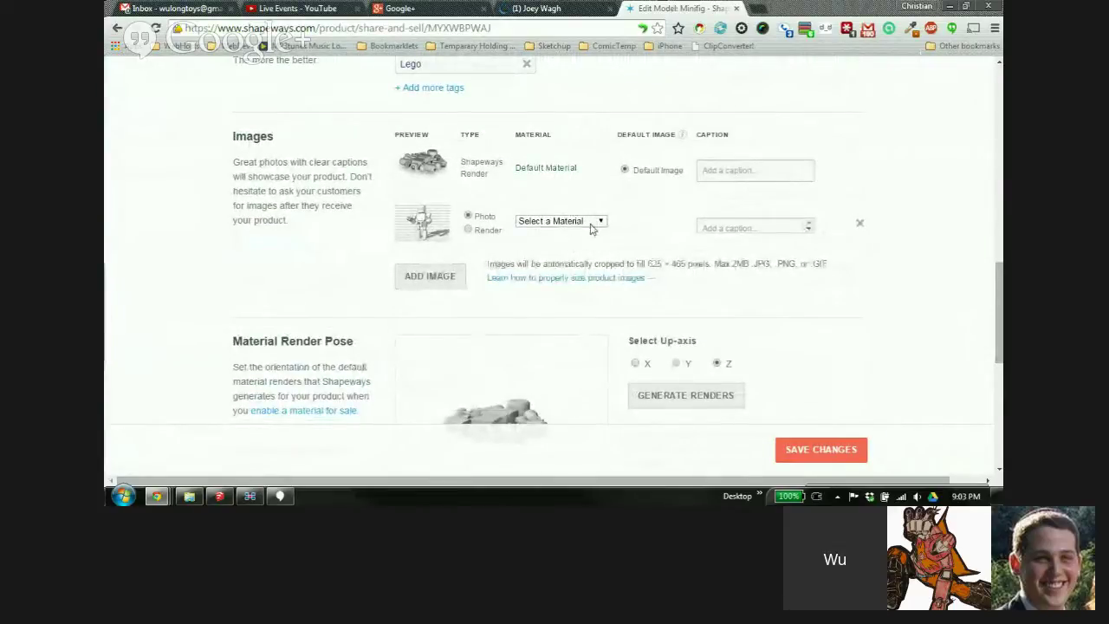
pyautogui.click(599, 223)
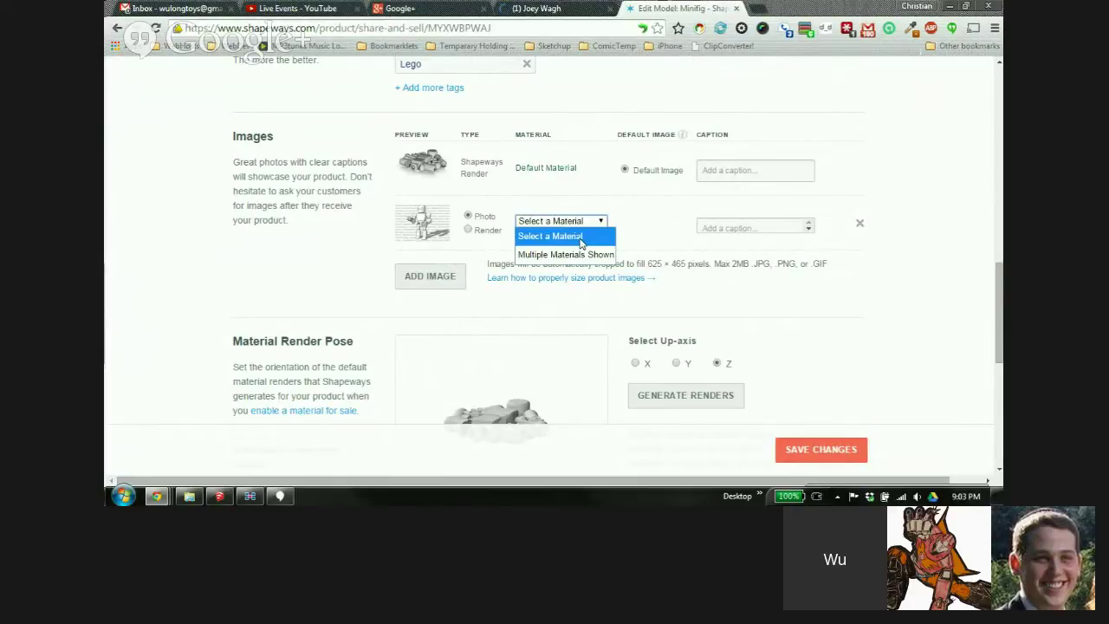
pyautogui.click(468, 233)
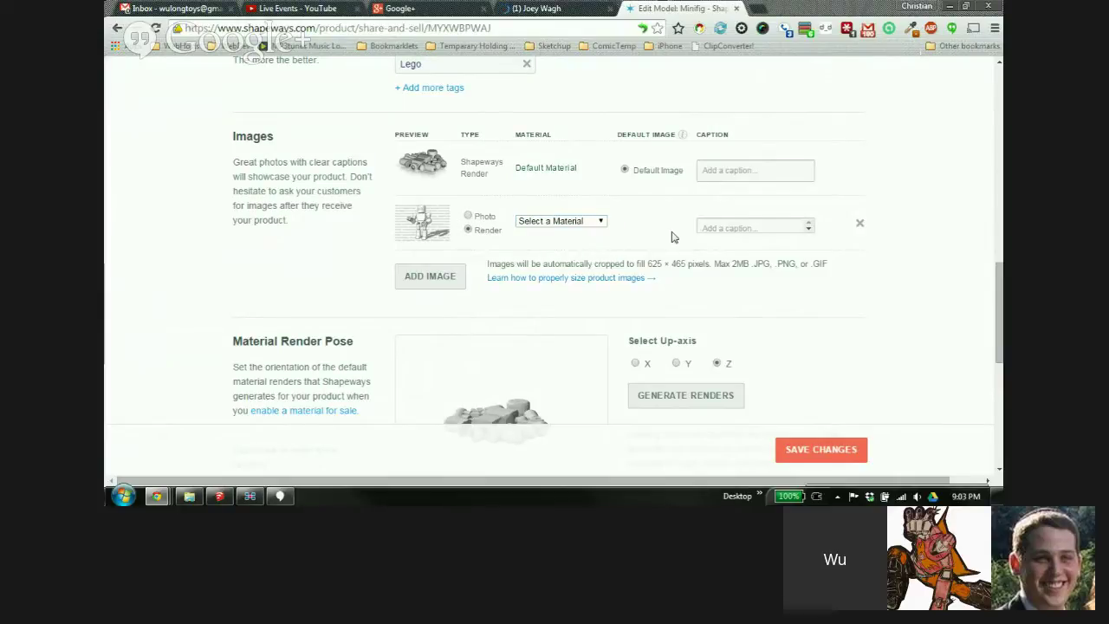
pyautogui.click(719, 228)
# Review the image requirements, noting the 625 × 465 pixel size
pyautogui.scroll(-3, 656, 186)
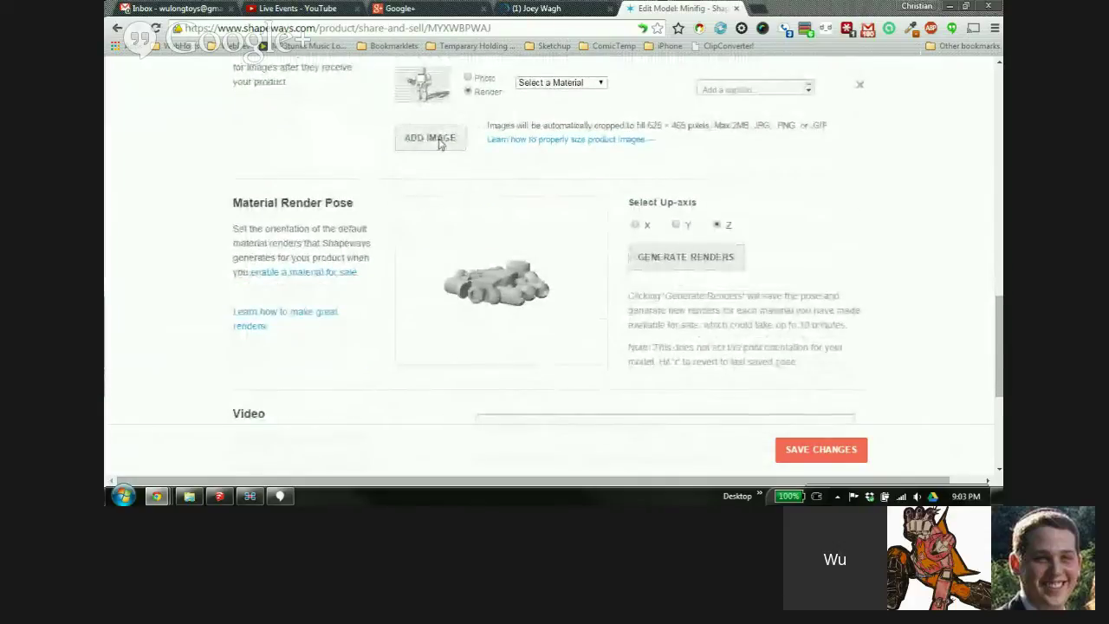
pyautogui.scroll(1, 575, 170)
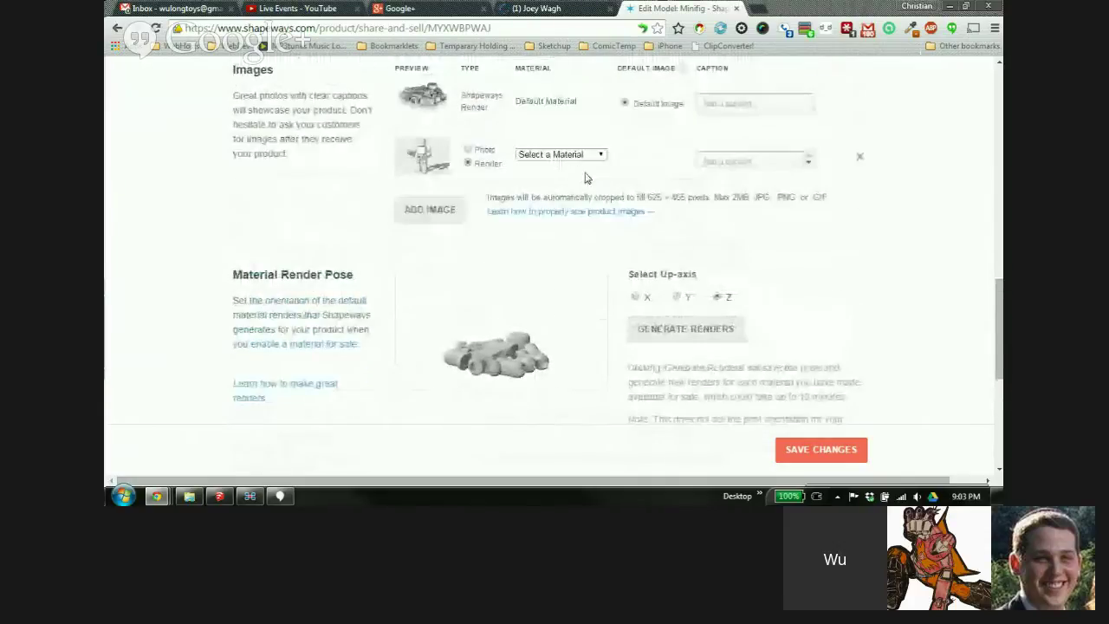
pyautogui.moveTo(649, 203); pyautogui.dragTo(709, 205)
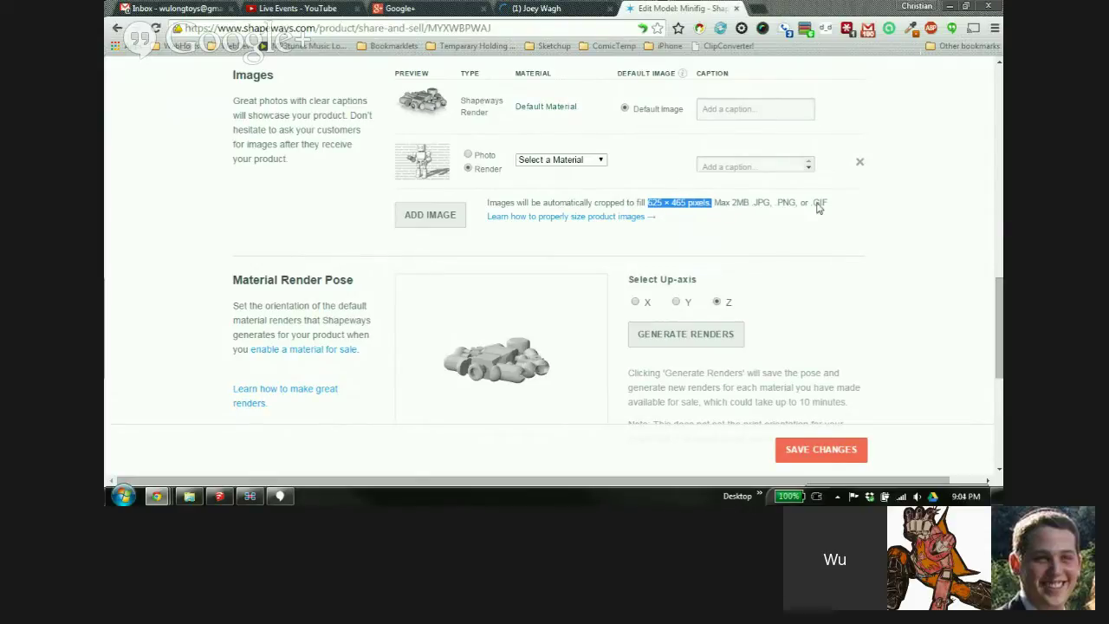
pyautogui.scroll(-2, 858, 186)
pyautogui.scroll(-1, 888, 173)
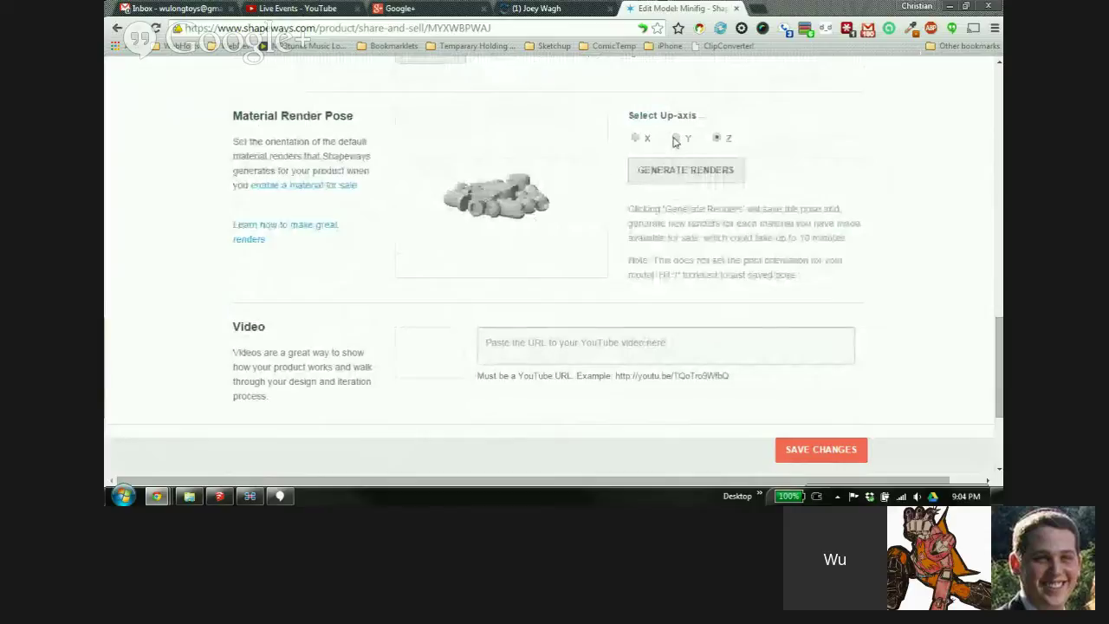
# Set the render pose to the Y up-axis facing front and generate new renders
pyautogui.click(676, 138)
pyautogui.click(636, 139)
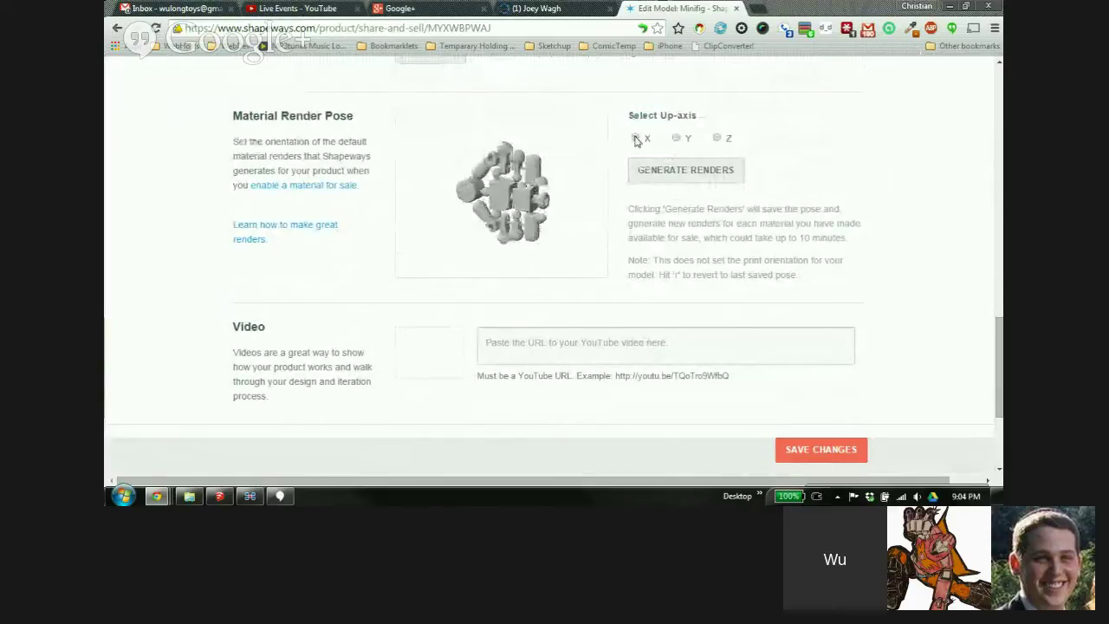
pyautogui.moveTo(547, 213); pyautogui.dragTo(520, 186)
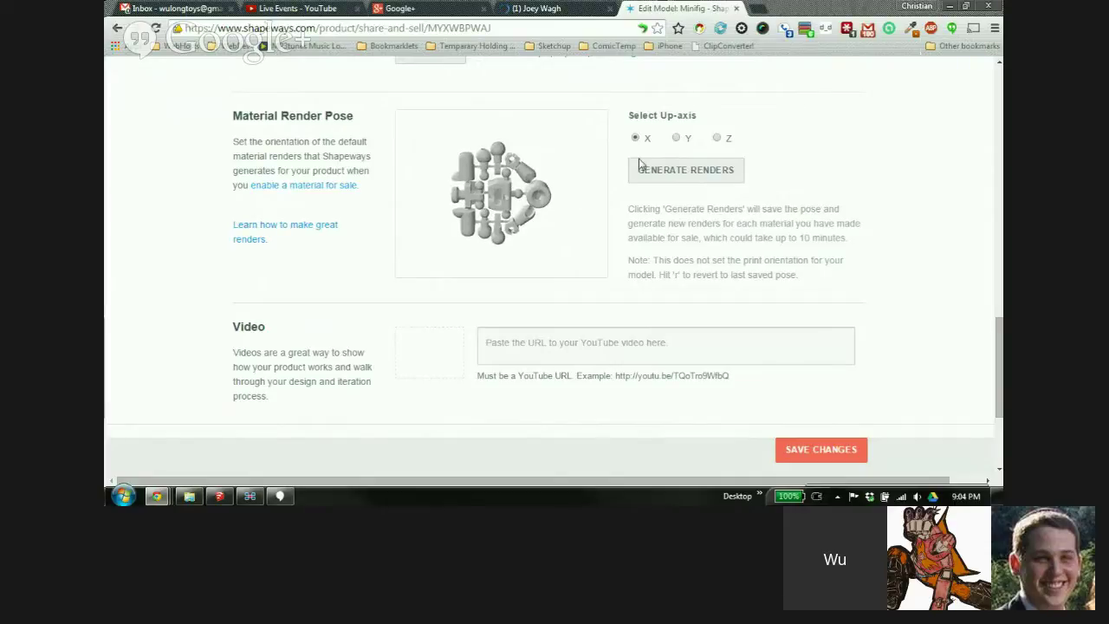
pyautogui.click(676, 139)
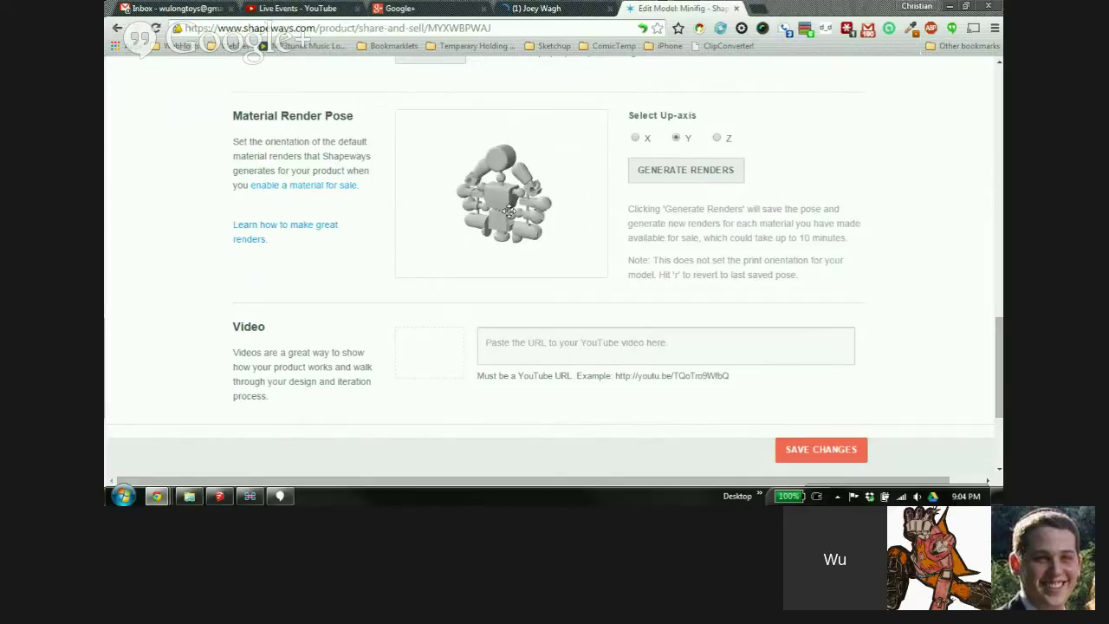
pyautogui.moveTo(509, 212); pyautogui.dragTo(521, 209)
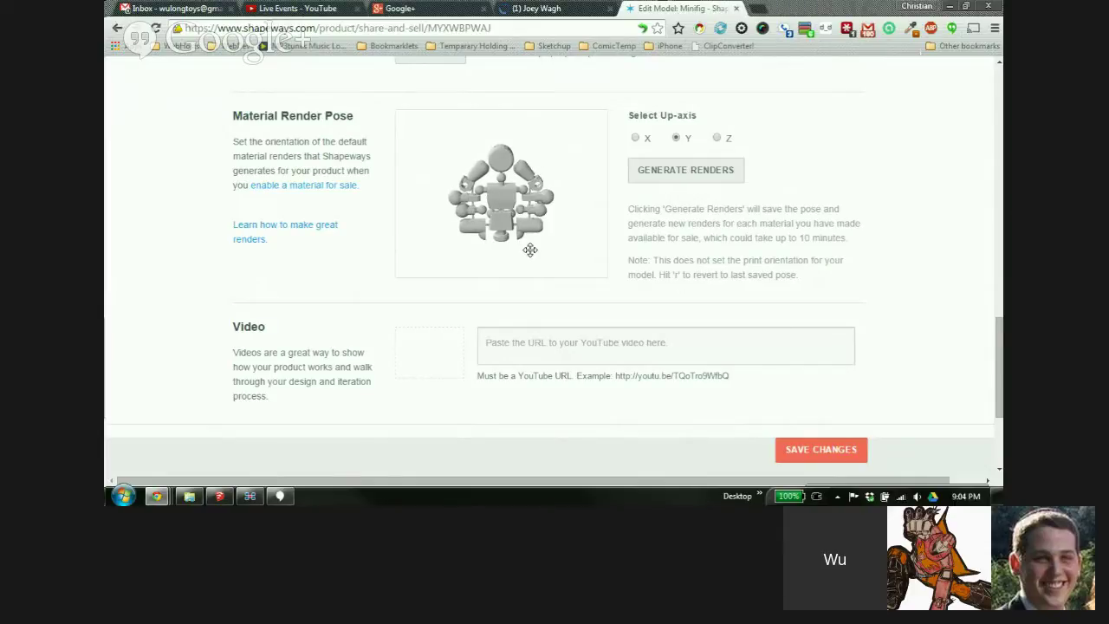
pyautogui.click(692, 171)
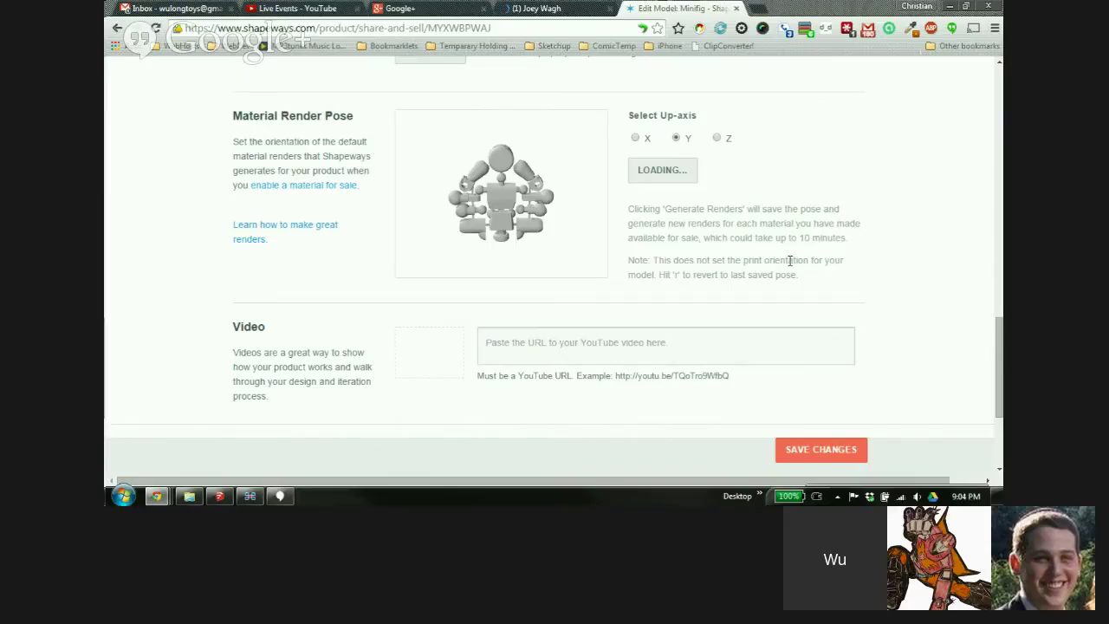
pyautogui.scroll(-3, 789, 260)
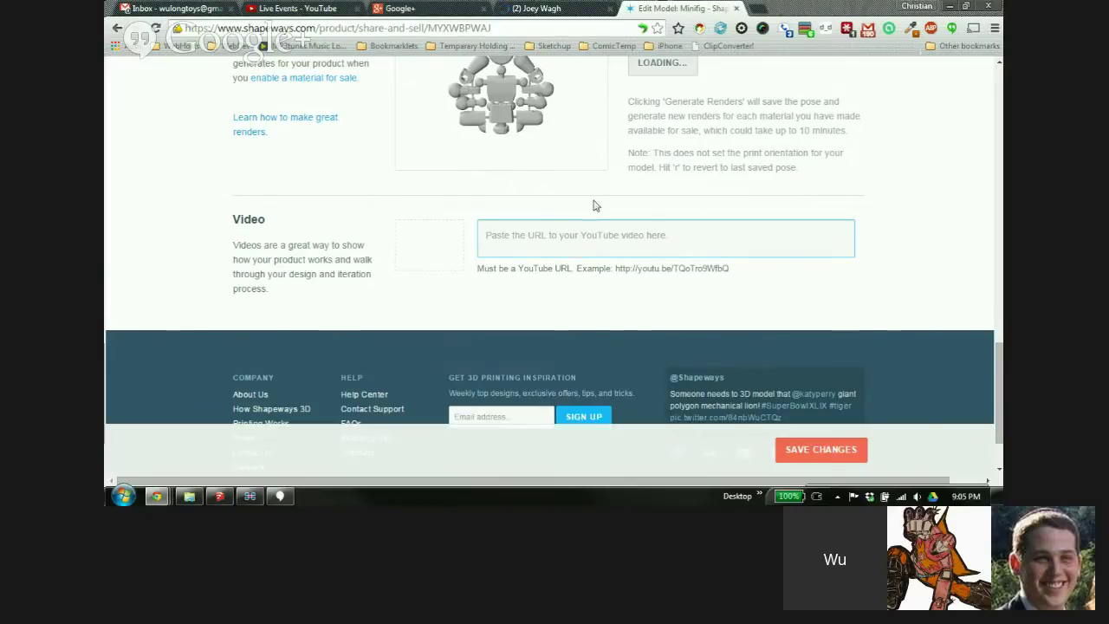
pyautogui.click(753, 9)
pyautogui.write('shapeways.com')
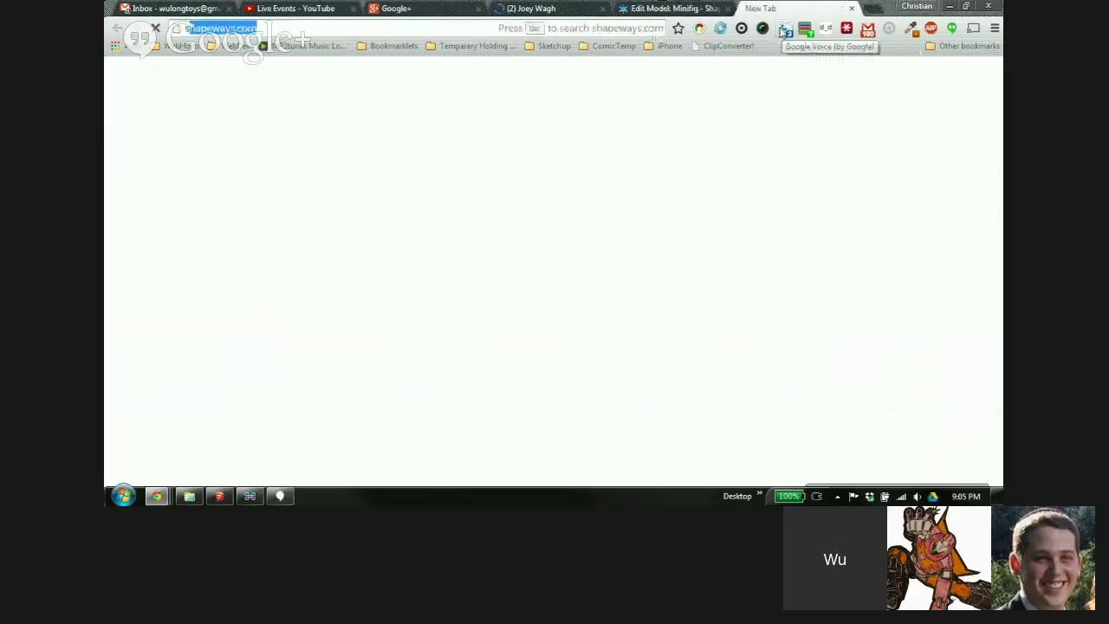
pyautogui.press('Return')
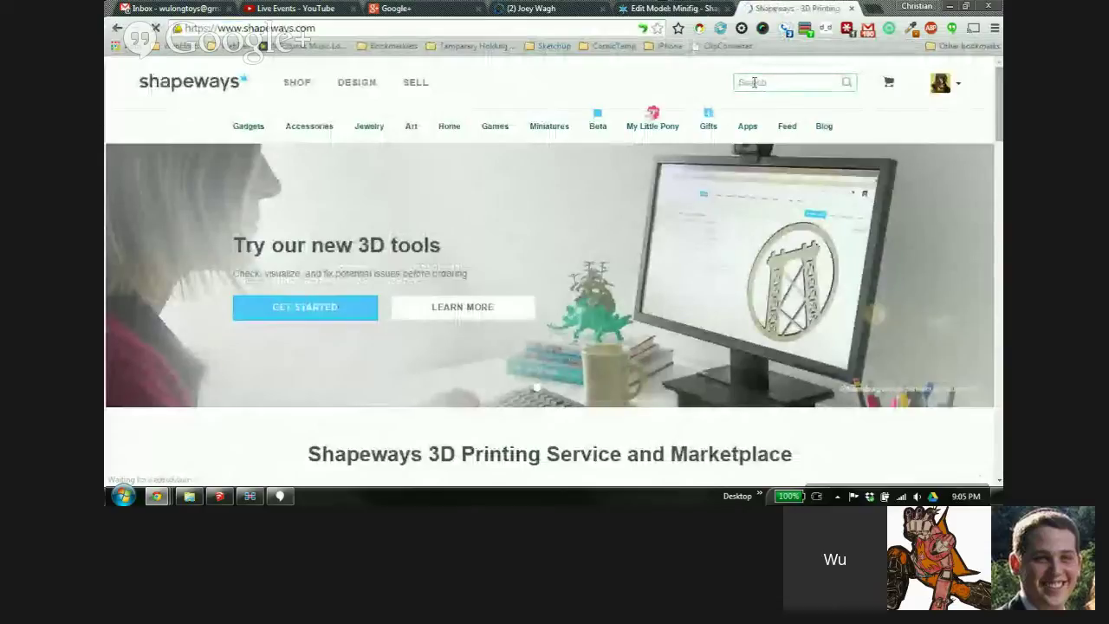
pyautogui.click(756, 81)
pyautogui.write('kreon hand')
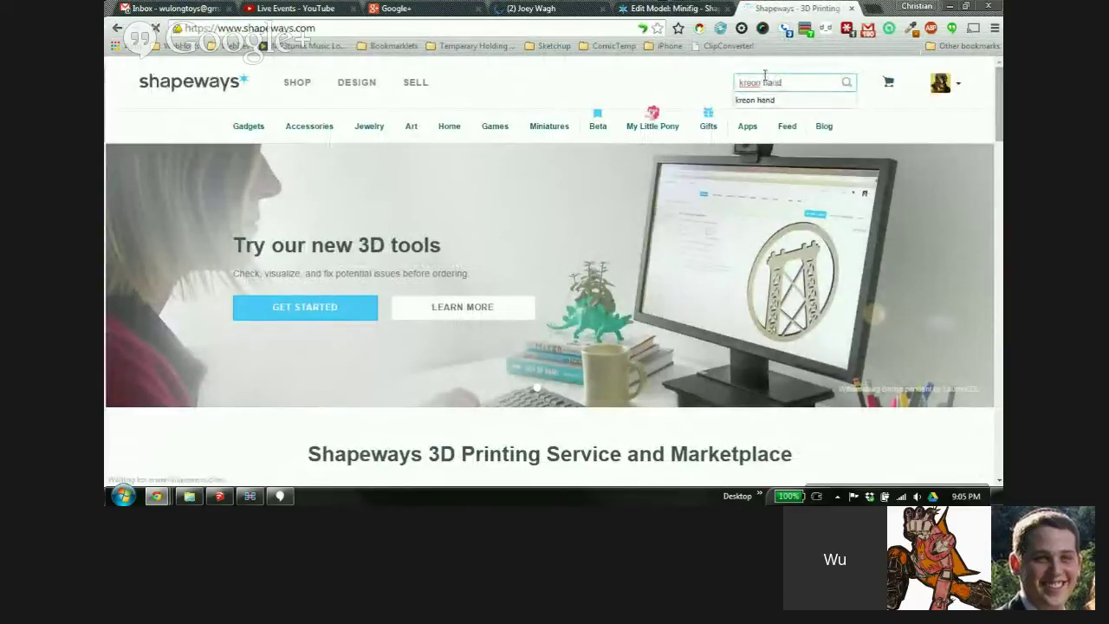
pyautogui.press('Return')
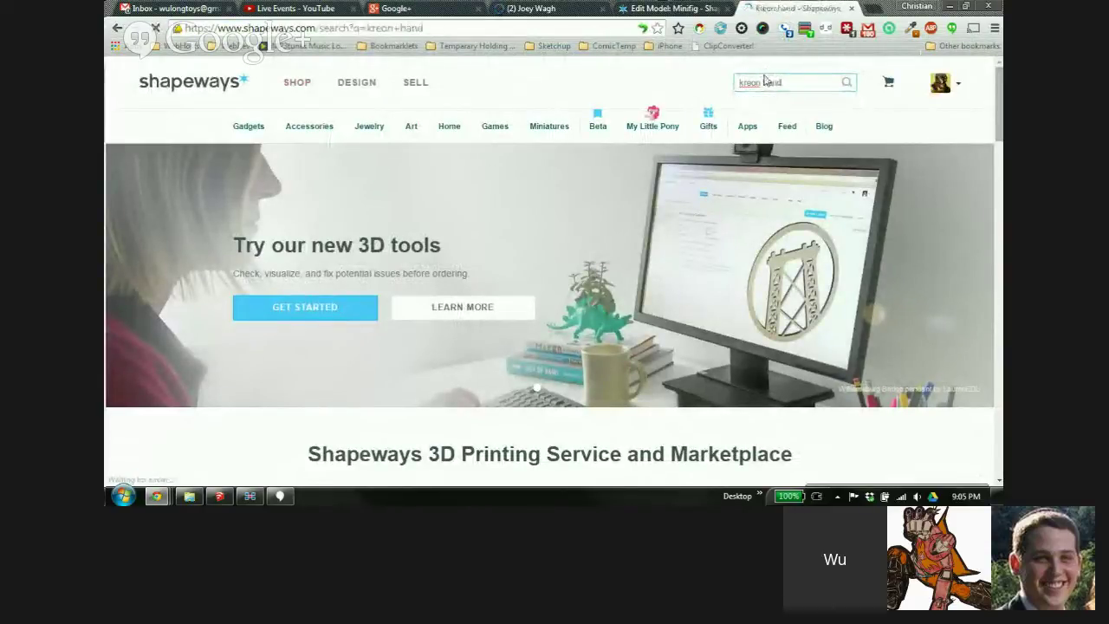
pyautogui.scroll(-1, 620, 301)
pyautogui.scroll(-8, 621, 301)
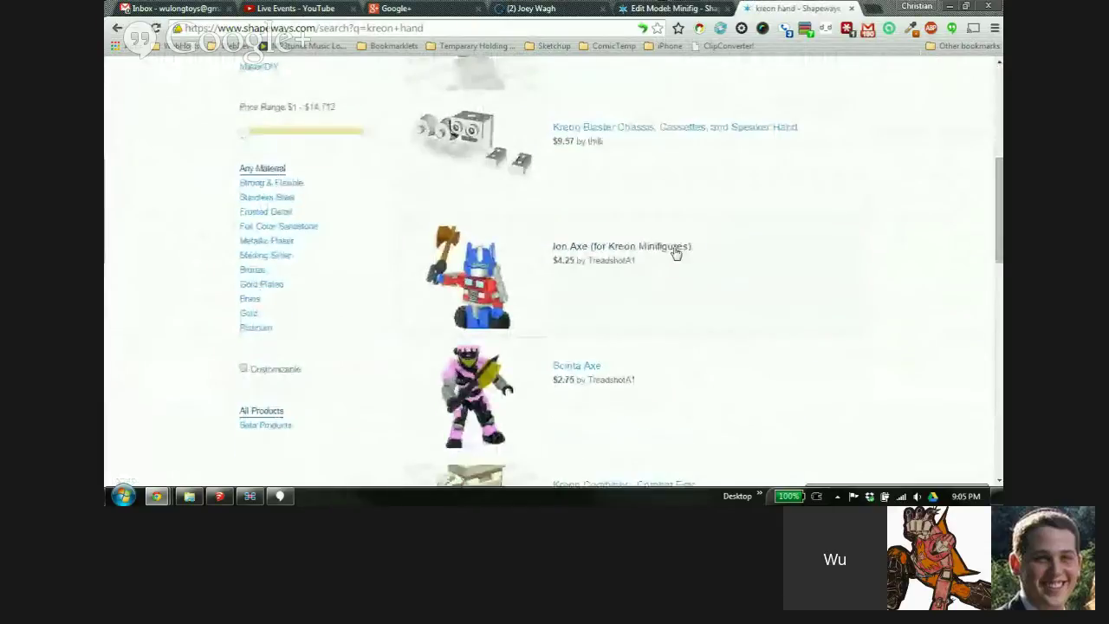
pyautogui.scroll(-1, 752, 303)
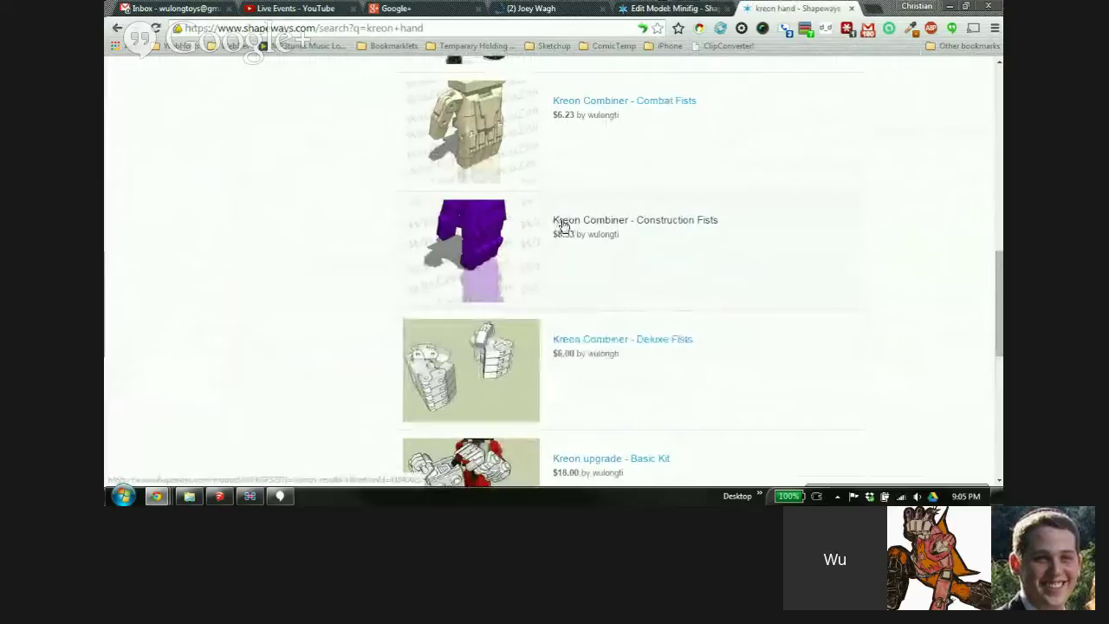
pyautogui.click(560, 226)
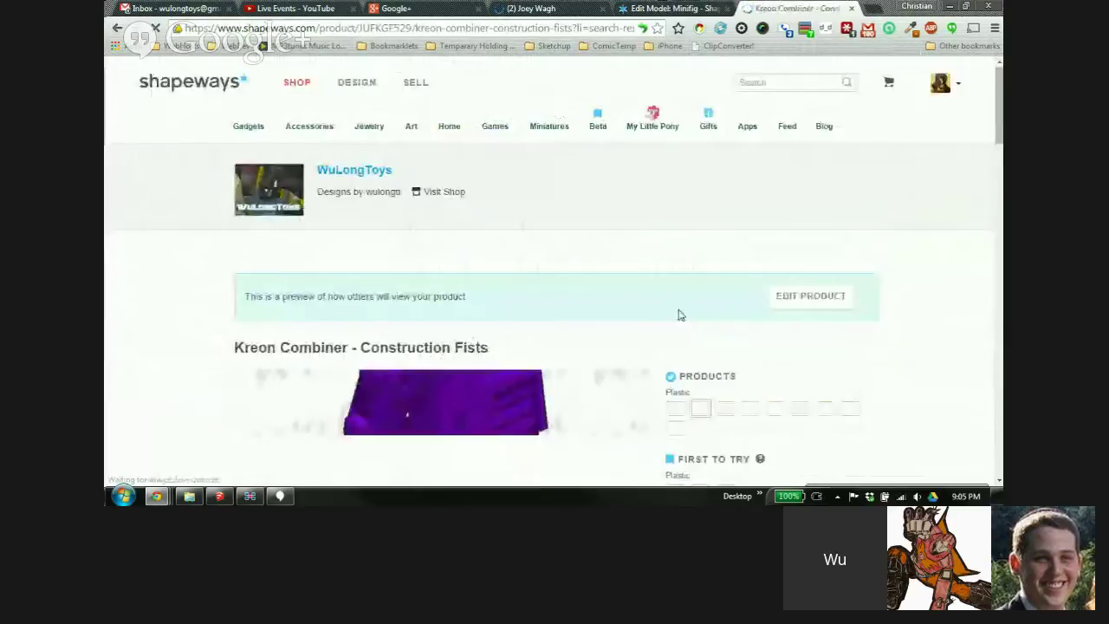
pyautogui.scroll(-2, 659, 275)
pyautogui.scroll(-6, 272, 154)
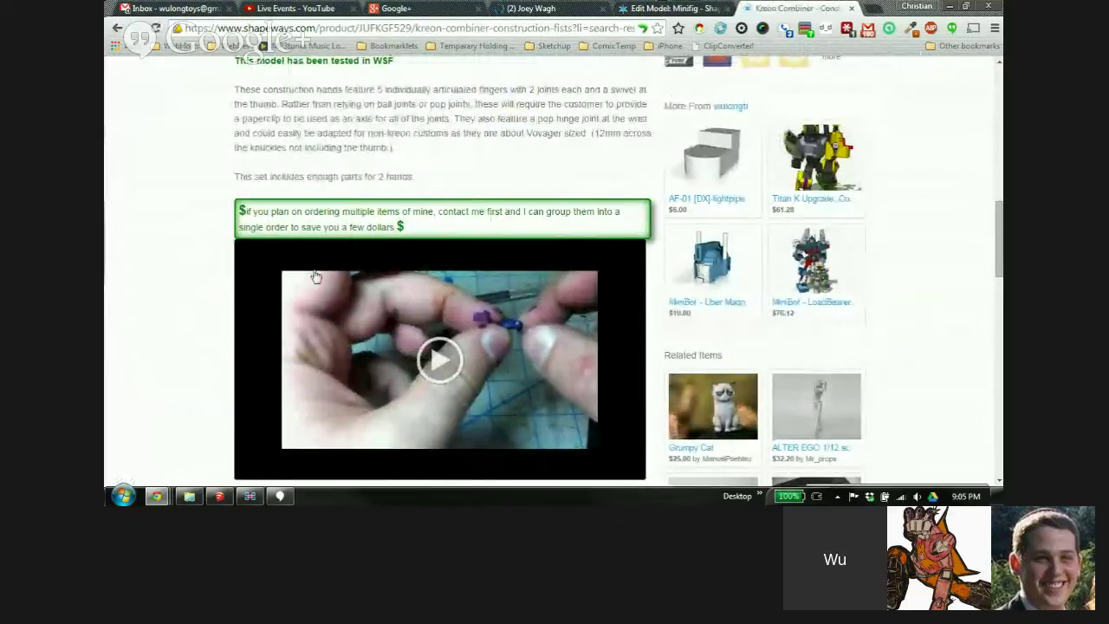
pyautogui.scroll(-2, 659, 212)
pyautogui.scroll(-1, 667, 229)
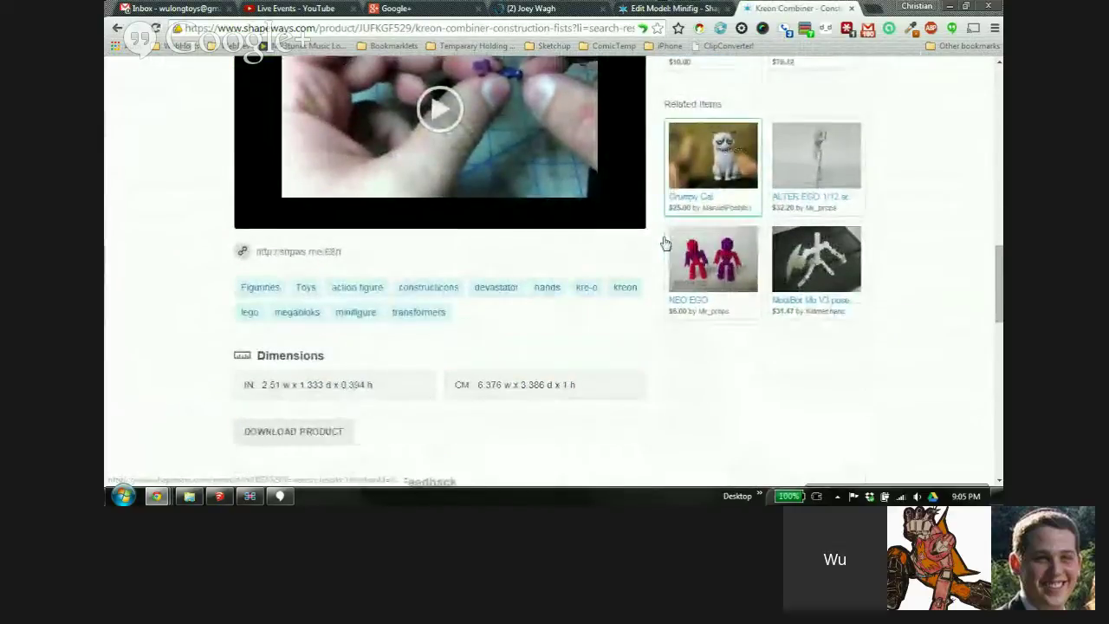
pyautogui.scroll(2, 662, 241)
pyautogui.scroll(3, 661, 242)
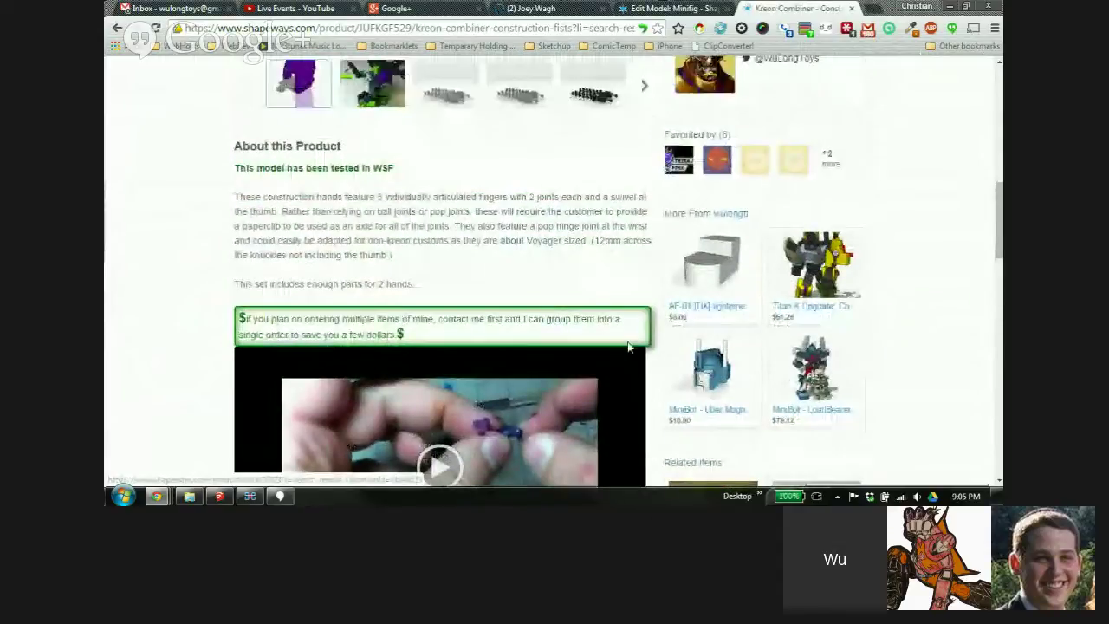
pyautogui.click(852, 8)
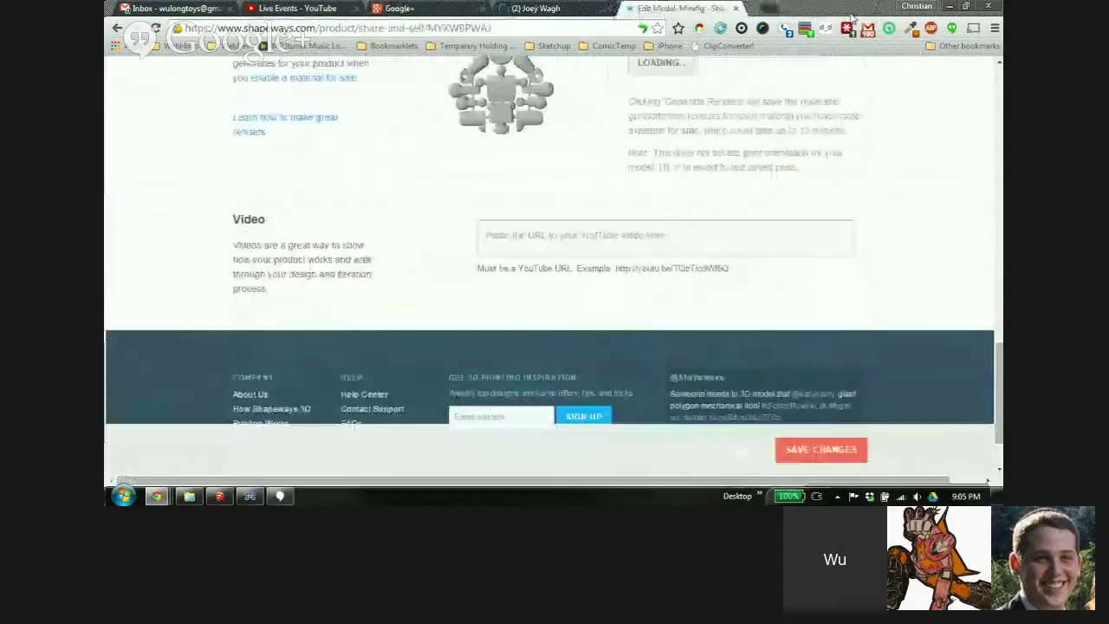
# Save the Sunday Figure details, dismissing the 'Ooops... Please try again!' alert twice
pyautogui.scroll(1, 572, 379)
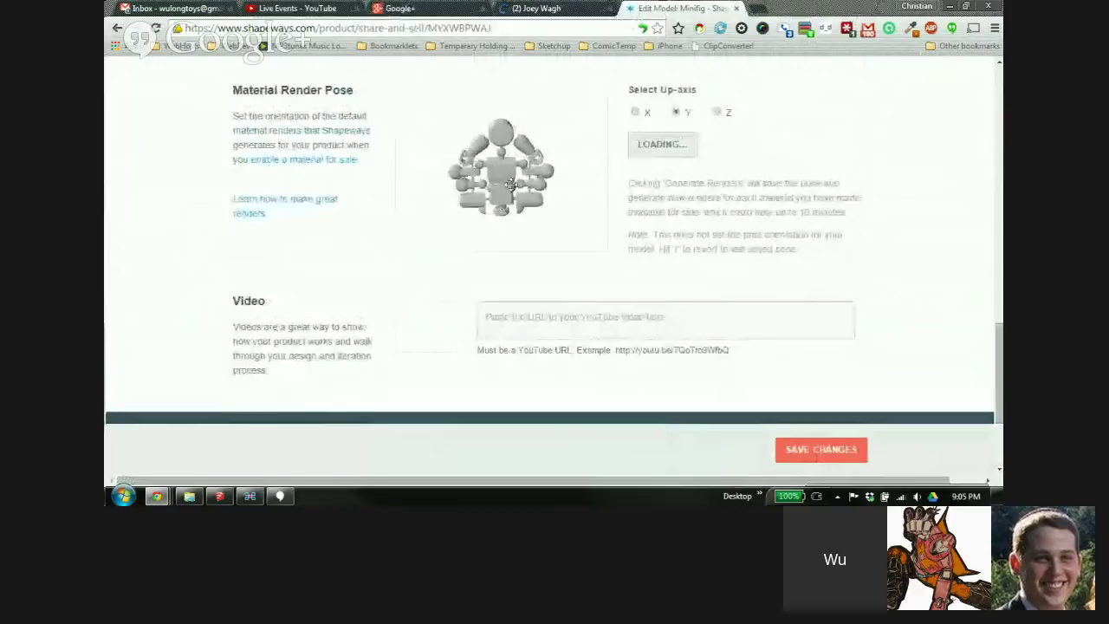
pyautogui.scroll(1, 845, 305)
pyautogui.scroll(3, 850, 310)
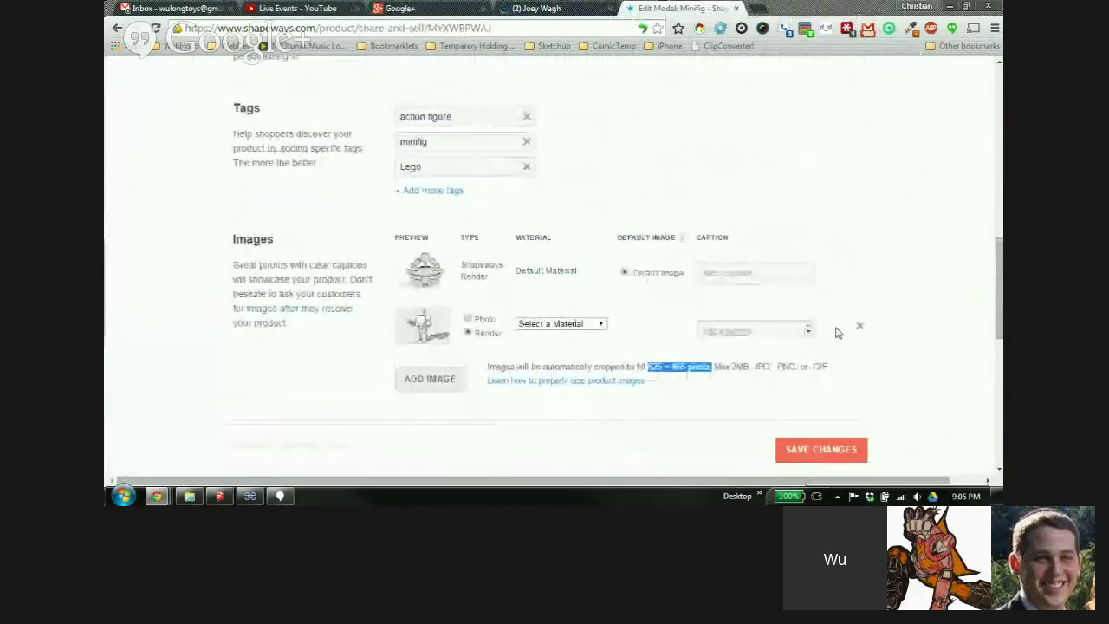
pyautogui.scroll(-2, 837, 329)
pyautogui.click(804, 461)
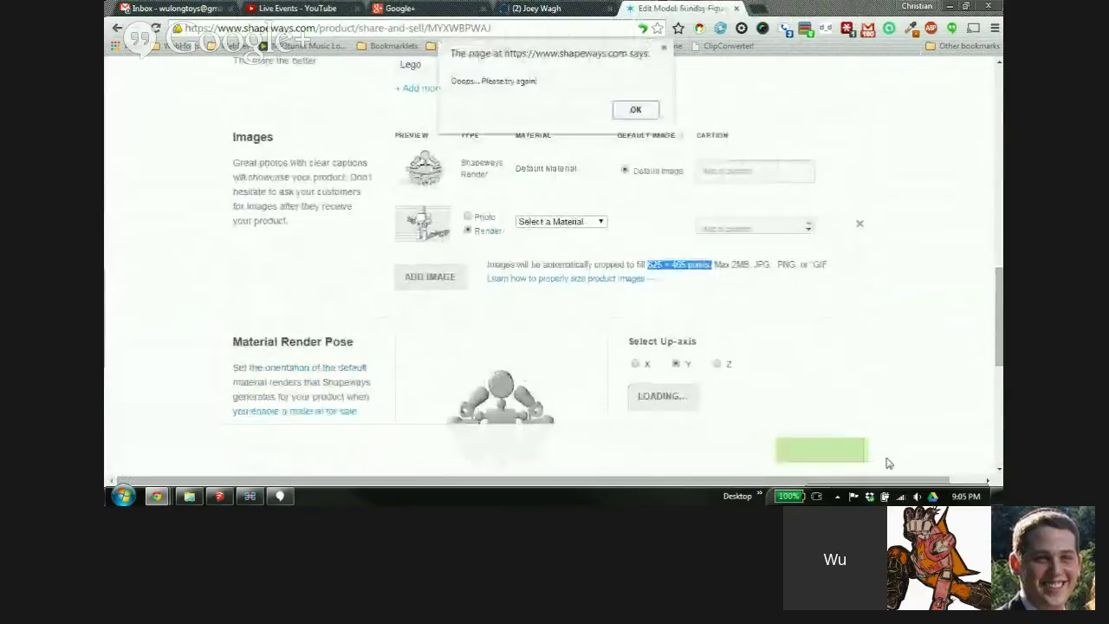
pyautogui.click(637, 109)
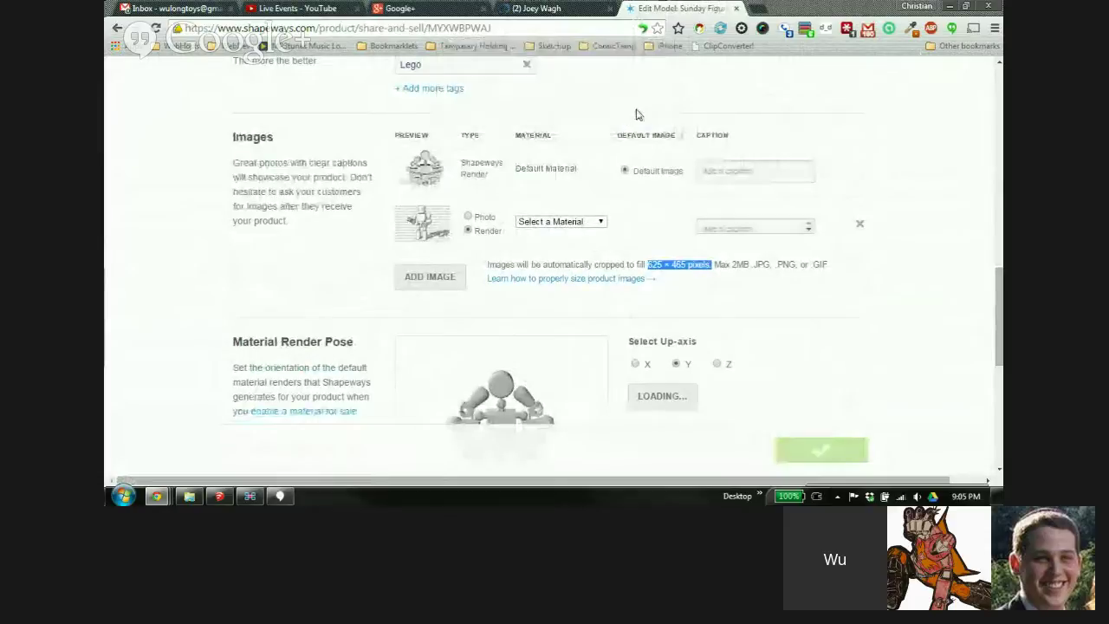
pyautogui.click(815, 457)
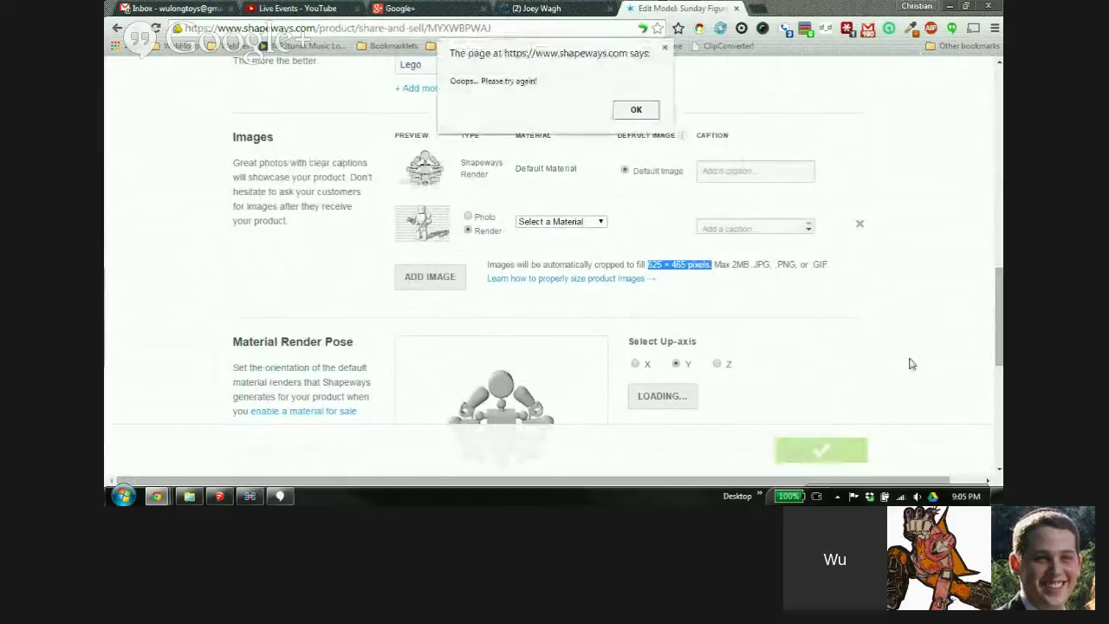
pyautogui.click(636, 110)
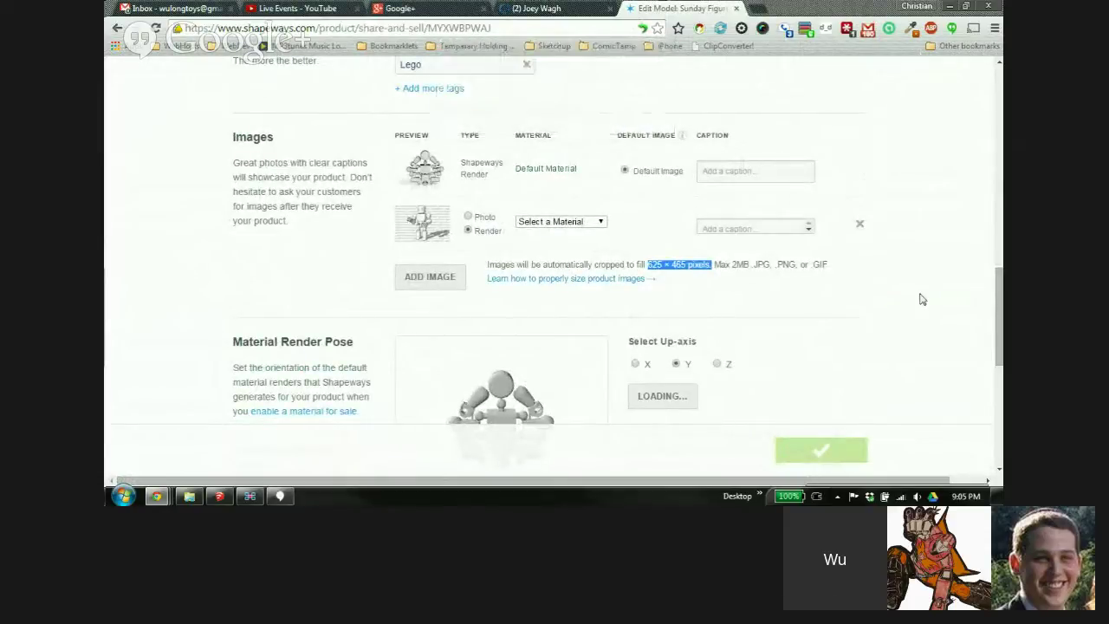
# Go to the product's Selling tab
pyautogui.scroll(-3, 918, 297)
pyautogui.scroll(15, 918, 294)
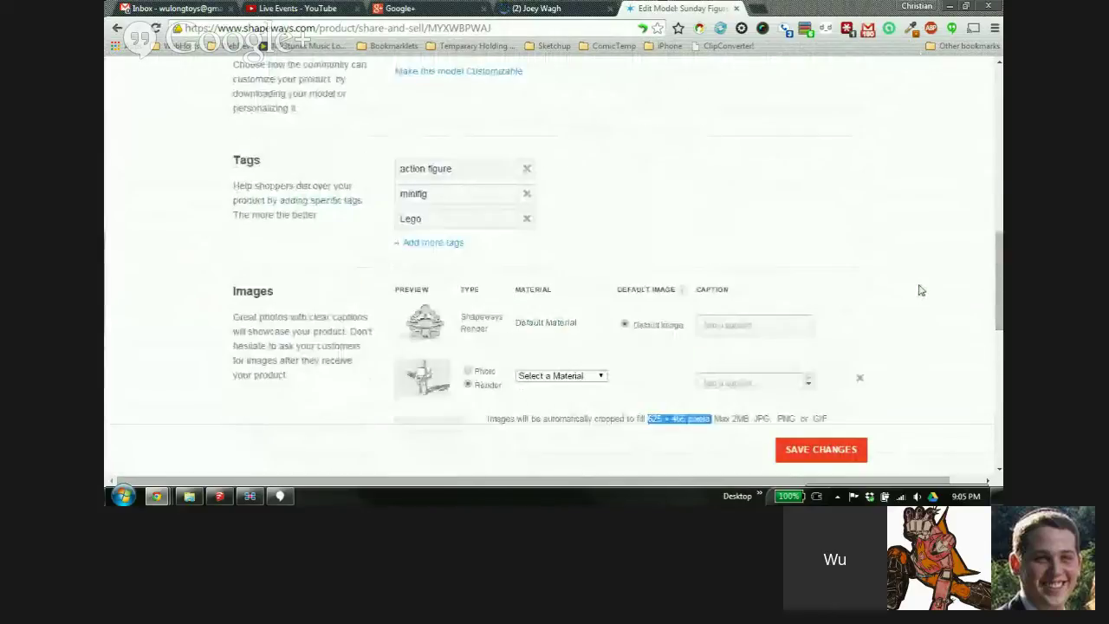
pyautogui.scroll(3, 922, 291)
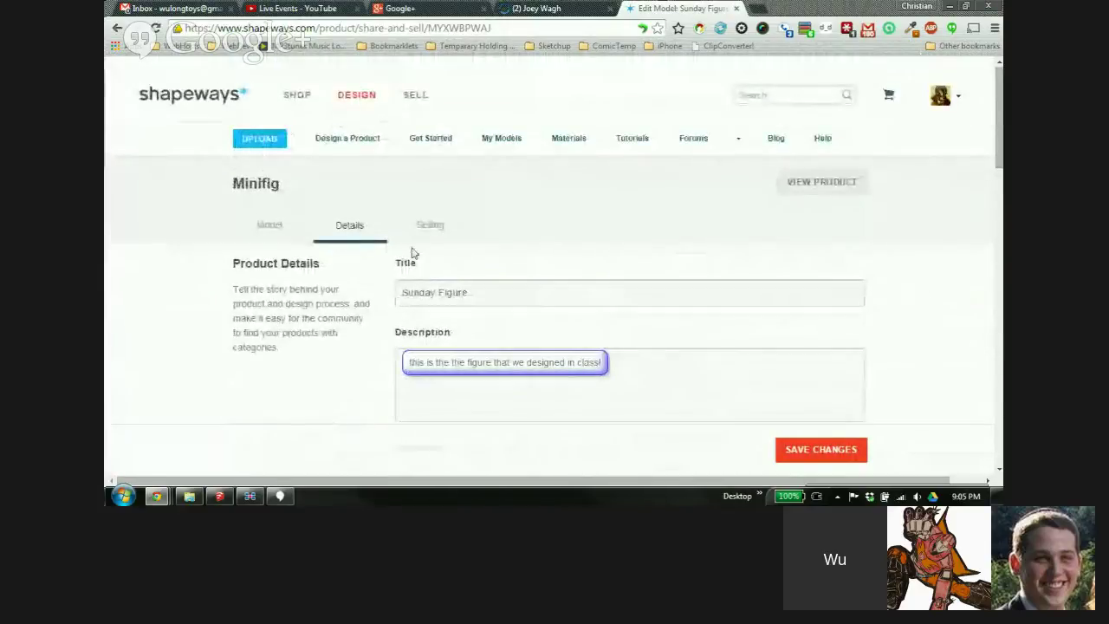
pyautogui.click(434, 227)
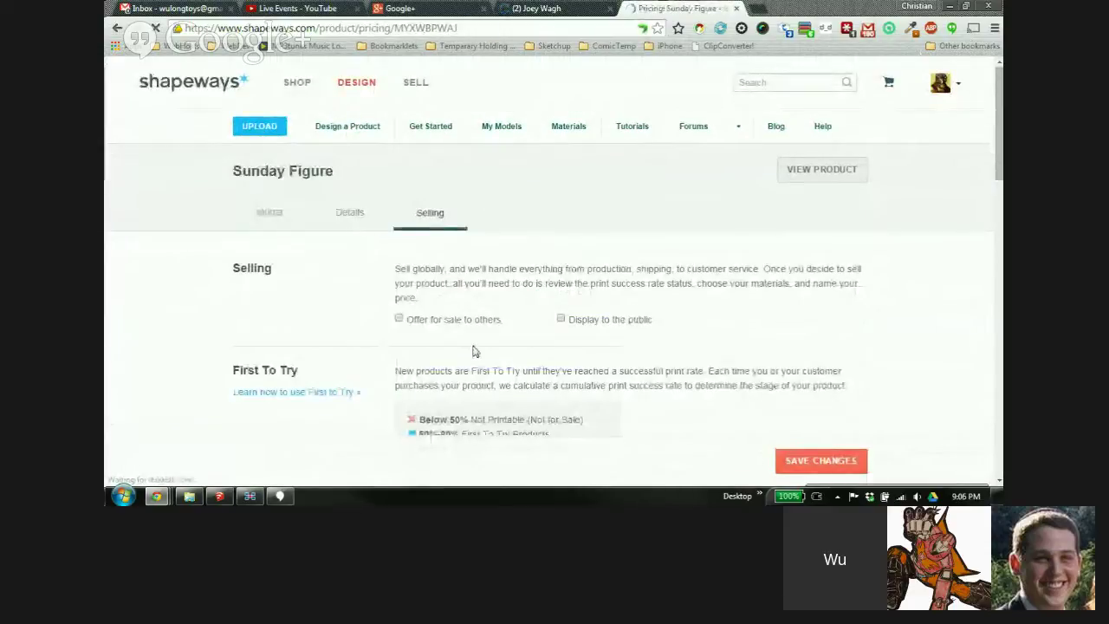
# Tick 'Offer for sale to others' for the Sunday Figure and review the print-rate stages
pyautogui.scroll(-2, 473, 352)
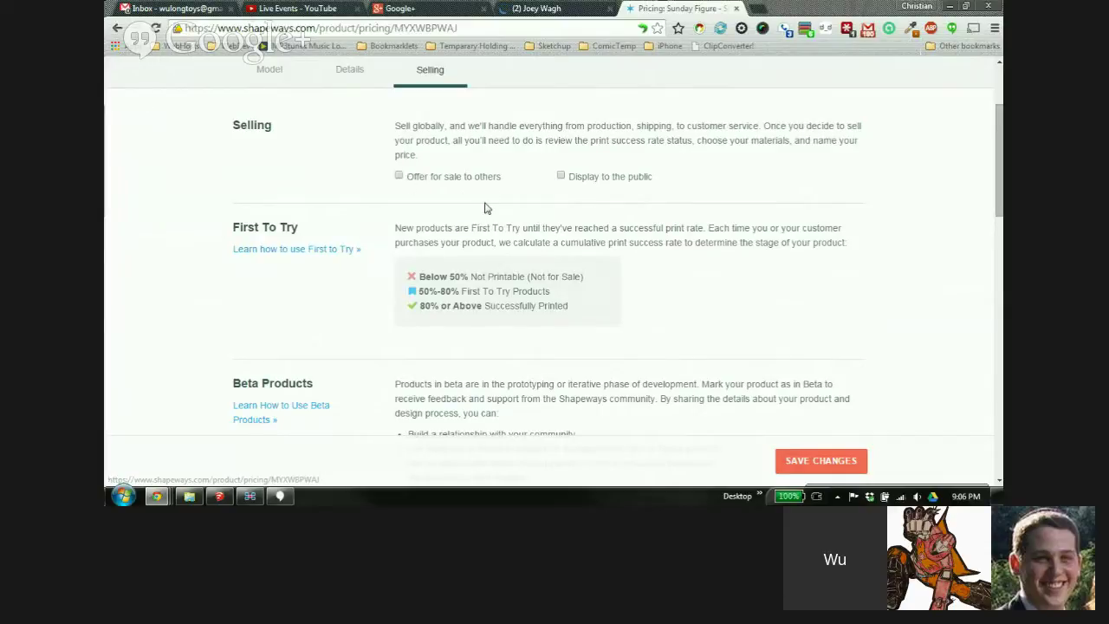
pyautogui.click(398, 176)
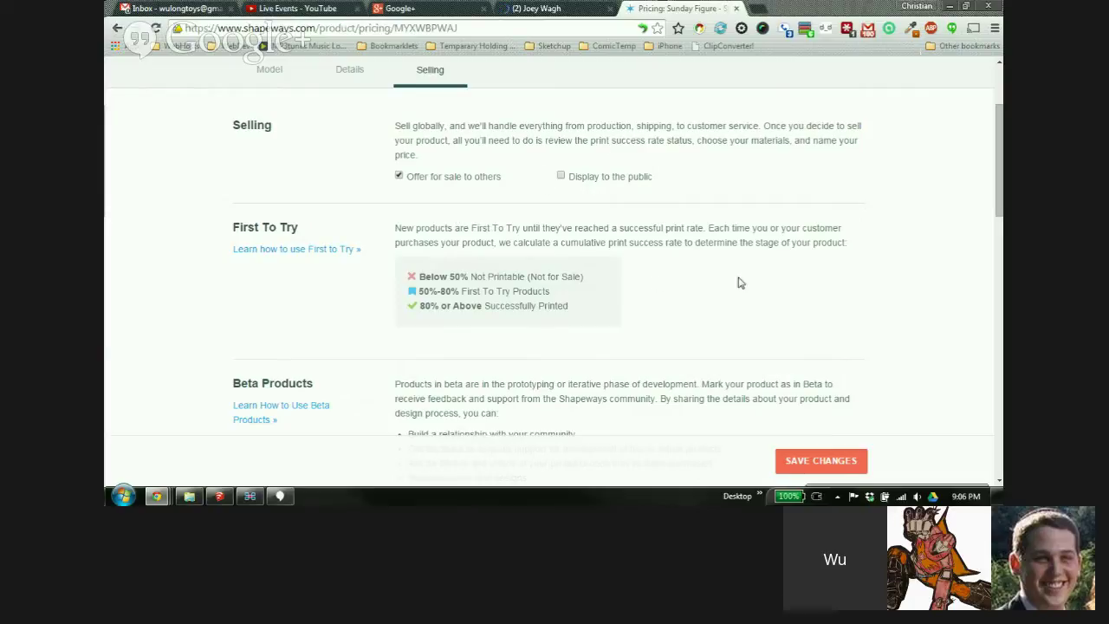
pyautogui.scroll(-1, 400, 192)
pyautogui.scroll(-1, 401, 192)
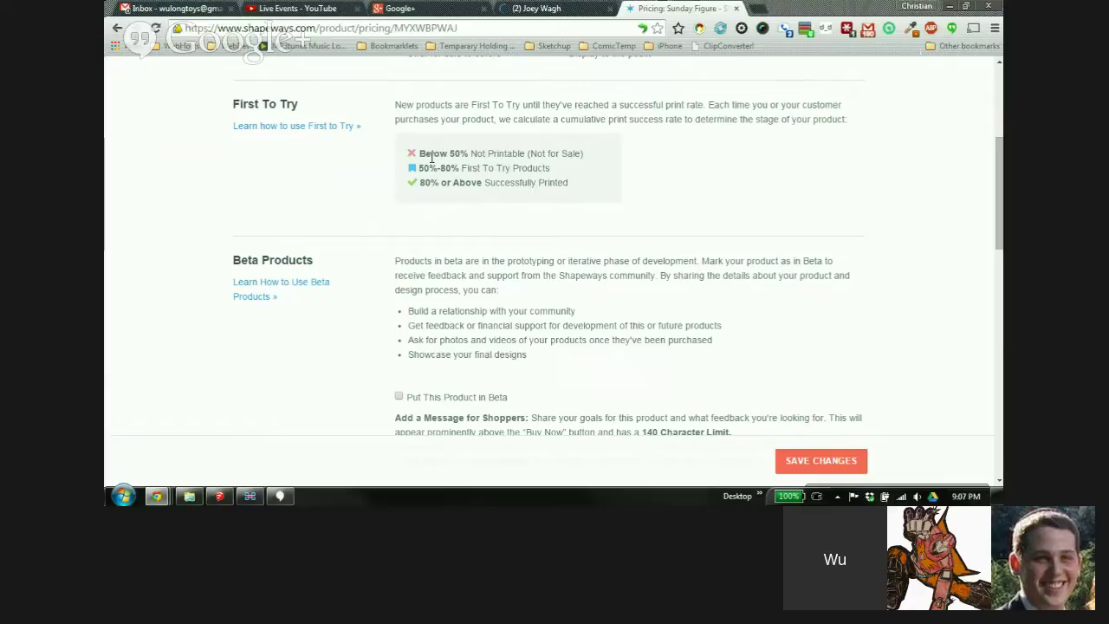
# Tick 'Put This Product in Beta', leaving the default shopper message unchanged
pyautogui.scroll(-3, 745, 151)
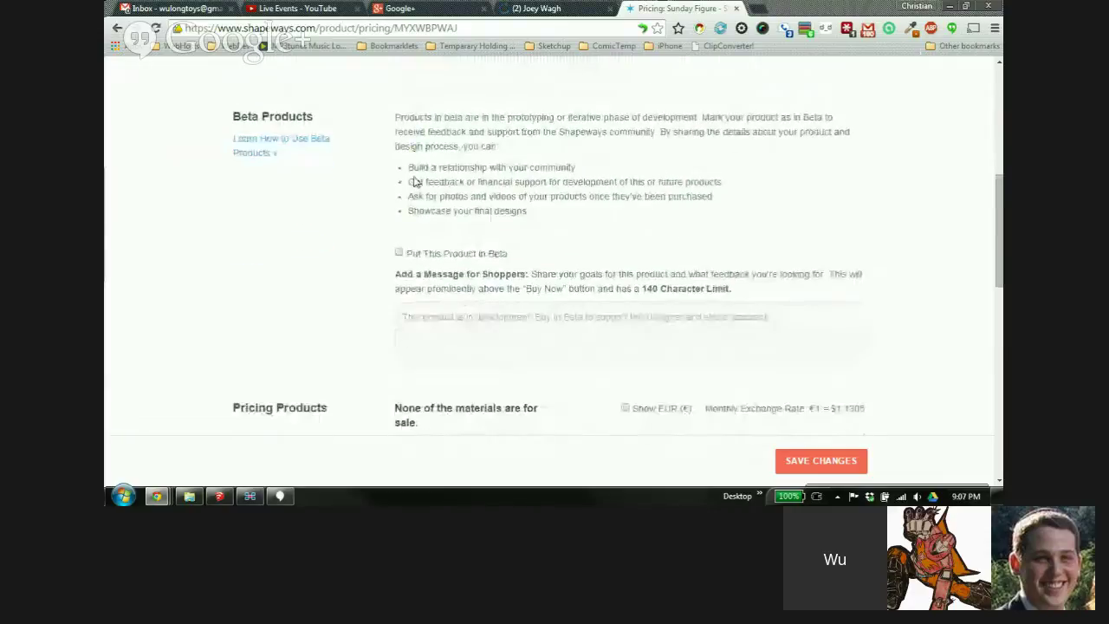
pyautogui.click(399, 253)
pyautogui.scroll(-1, 364, 280)
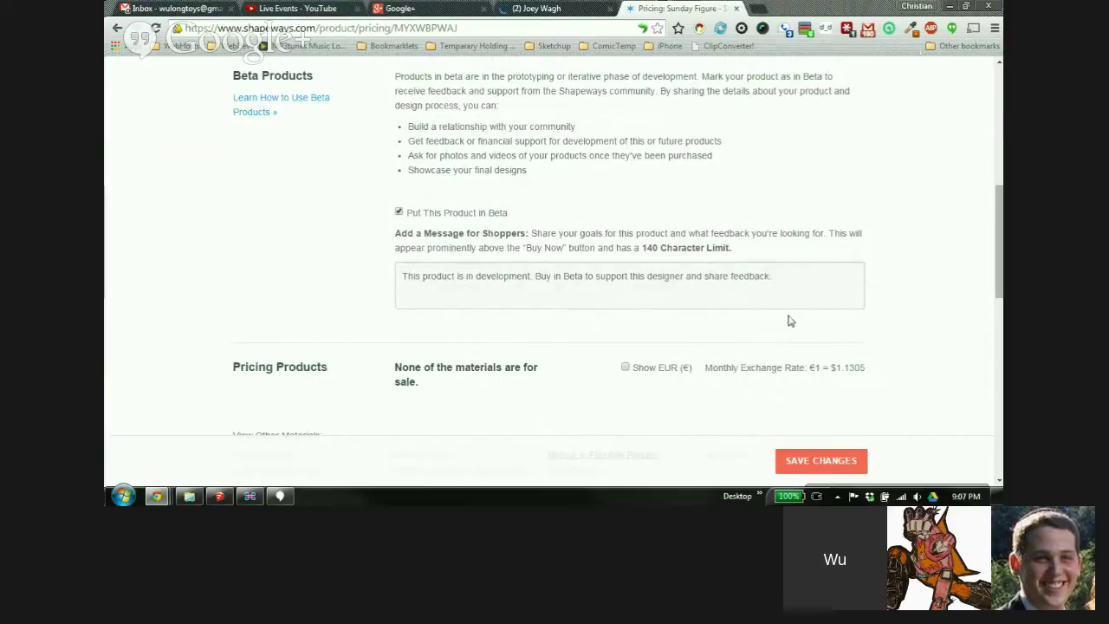
pyautogui.moveTo(1001, 264); pyautogui.dragTo(1001, 108)
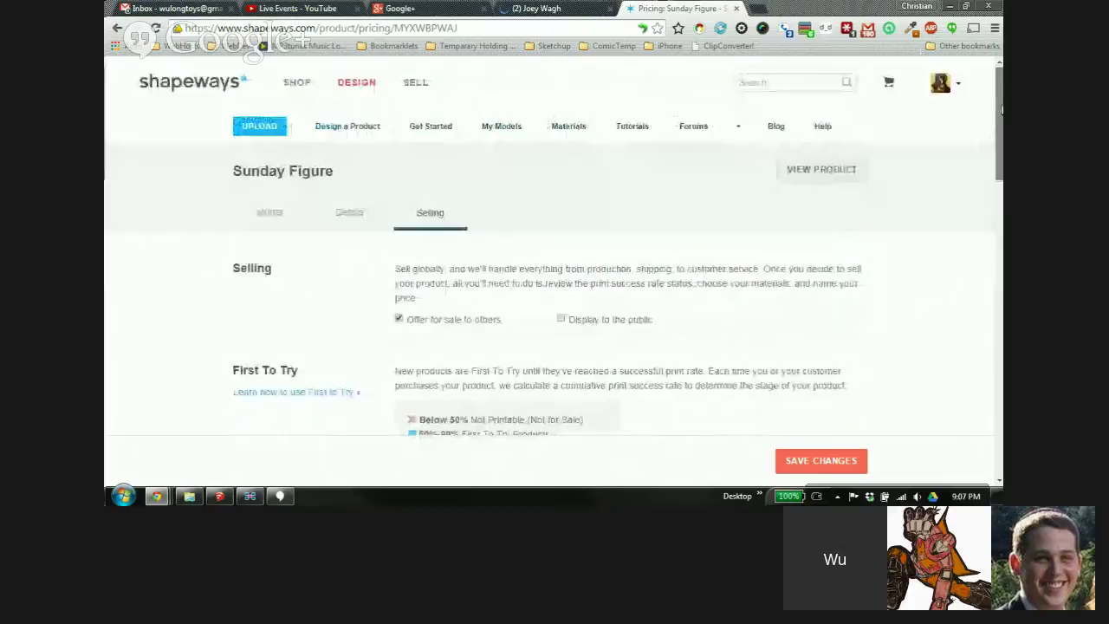
# Open the public Sunday Figure product page in a new tab and scroll through it
pyautogui.click(829, 175)
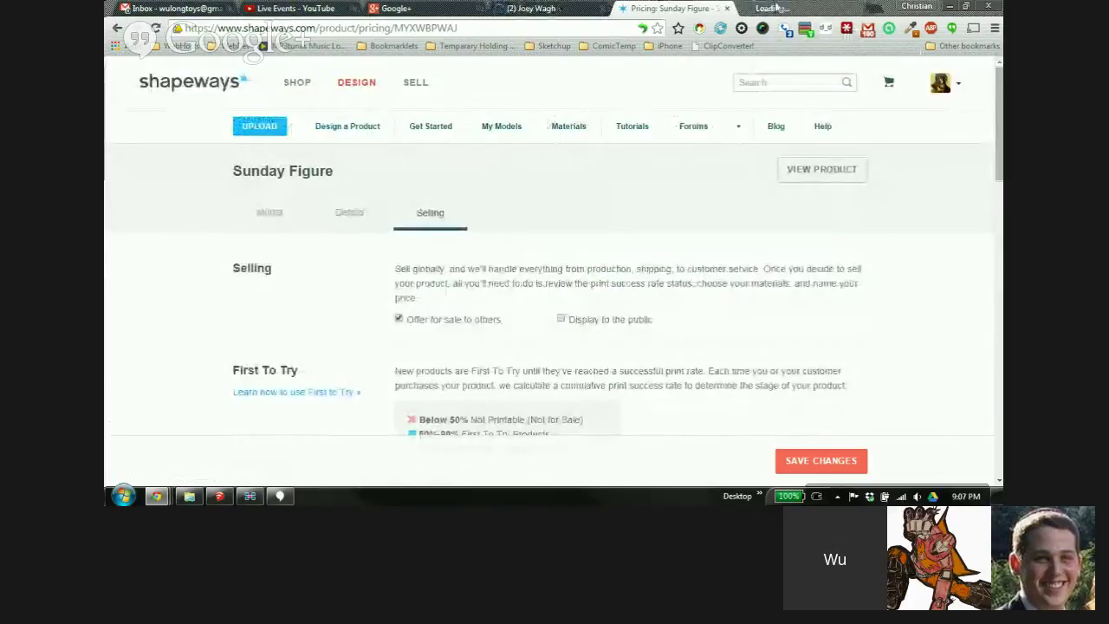
pyautogui.click(775, 10)
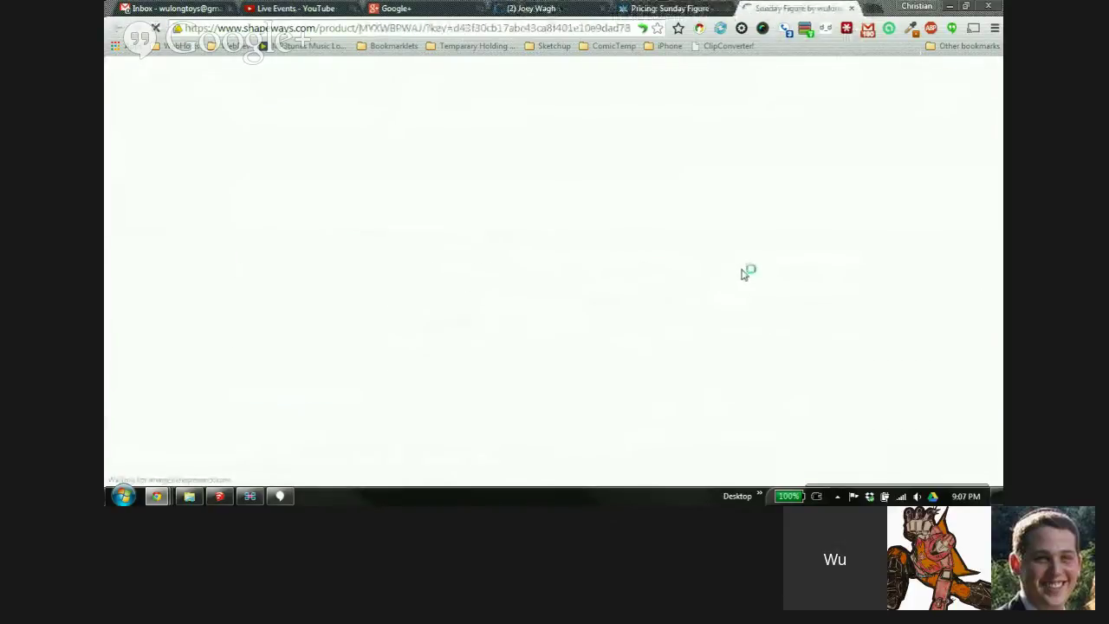
pyautogui.scroll(-4, 520, 247)
pyautogui.scroll(-4, 538, 251)
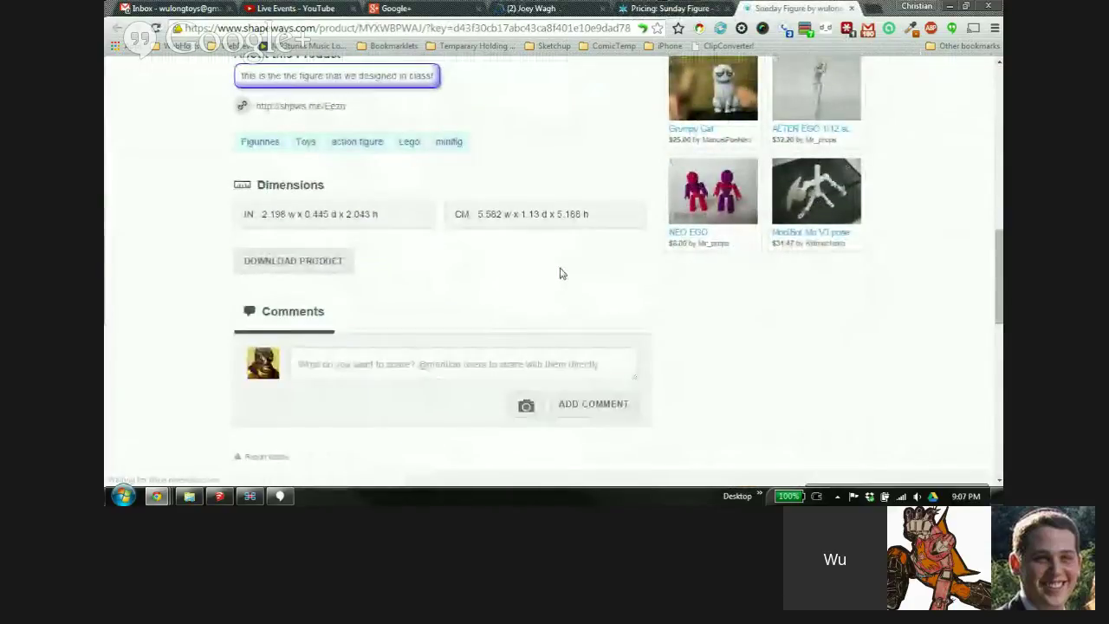
pyautogui.scroll(-2, 520, 251)
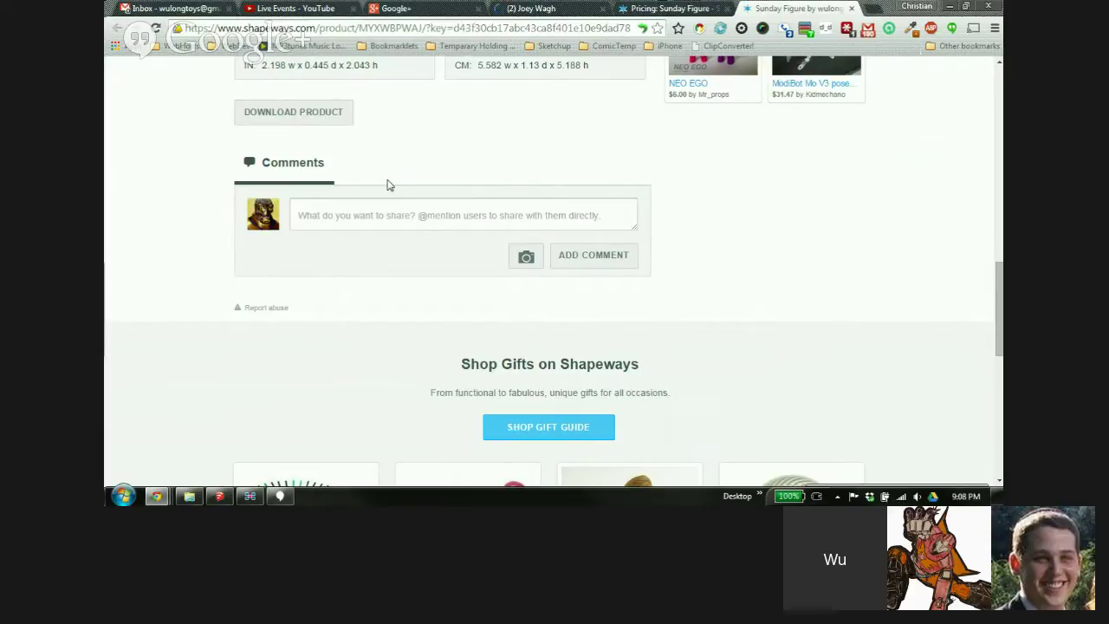
pyautogui.scroll(4, 666, 181)
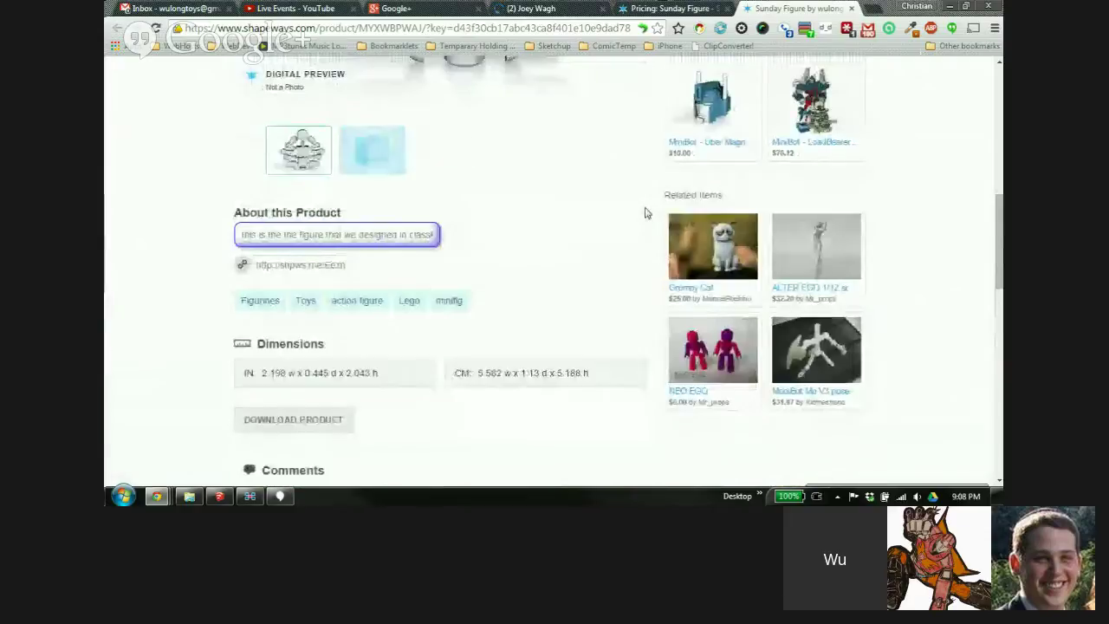
pyautogui.scroll(1, 644, 212)
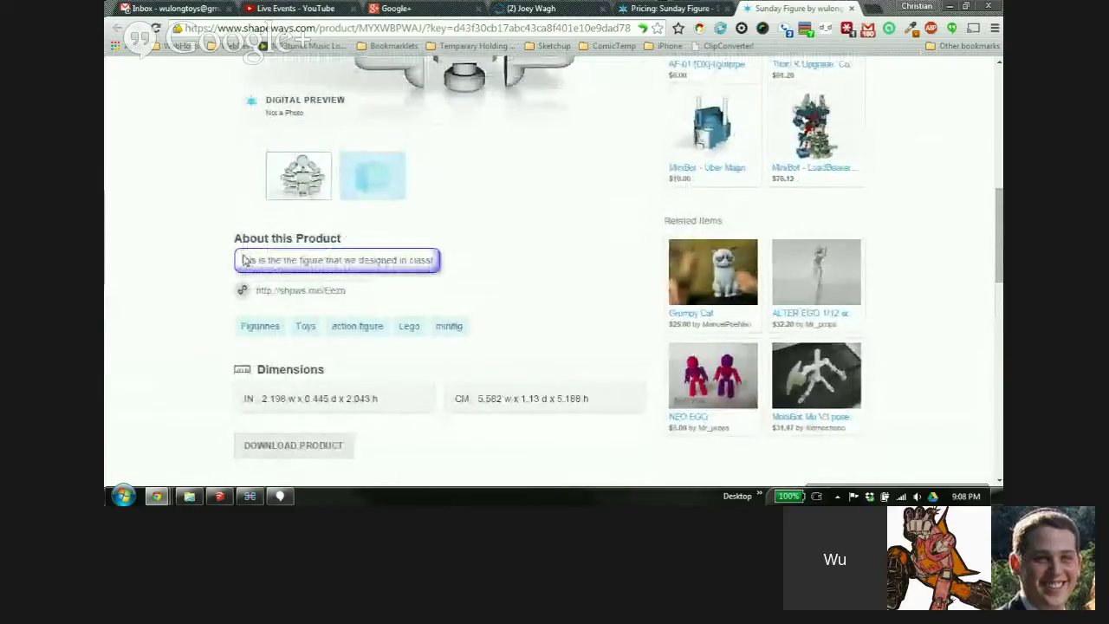
# Check the styled product description, then go back to the Pricing: Sunday Figure tab
pyautogui.moveTo(245, 260); pyautogui.dragTo(438, 260)
pyautogui.click(337, 254)
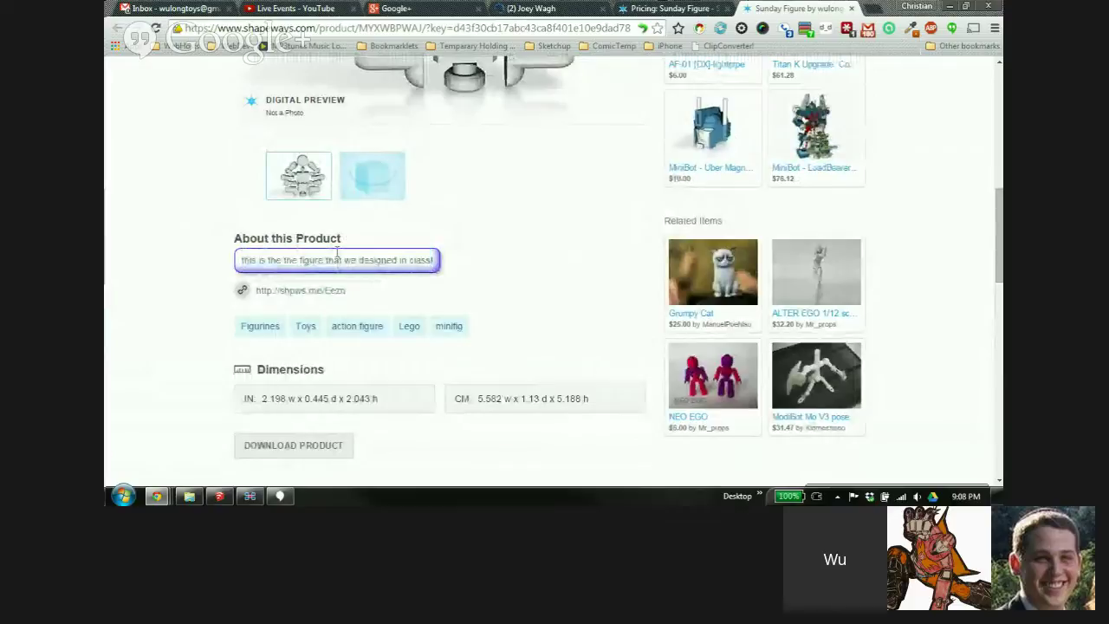
pyautogui.scroll(2, 543, 248)
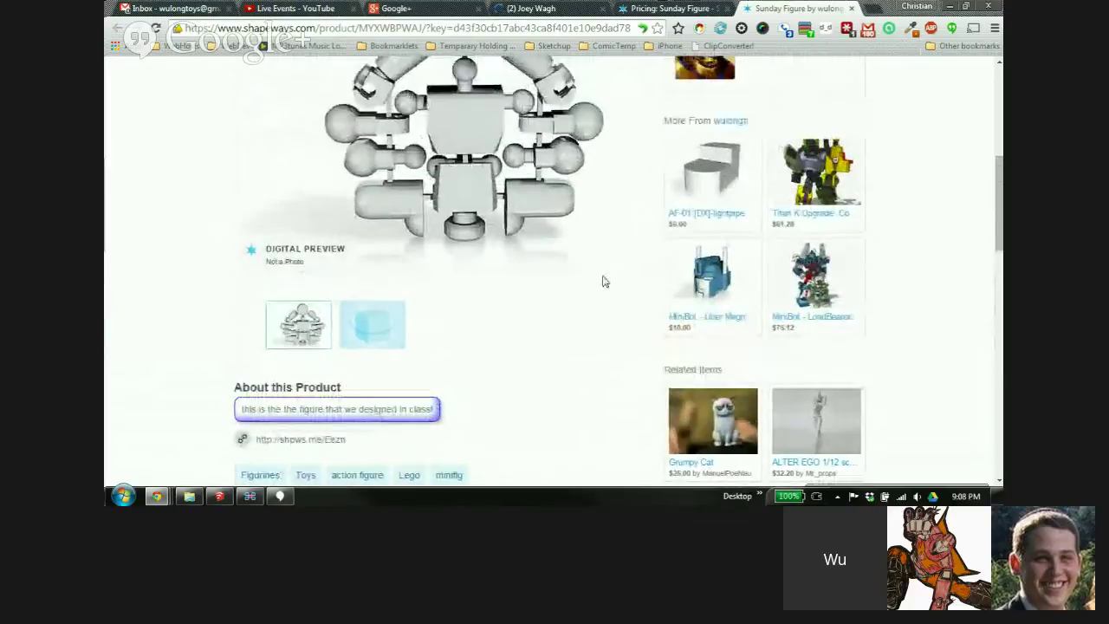
pyautogui.scroll(3, 605, 281)
pyautogui.click(671, 8)
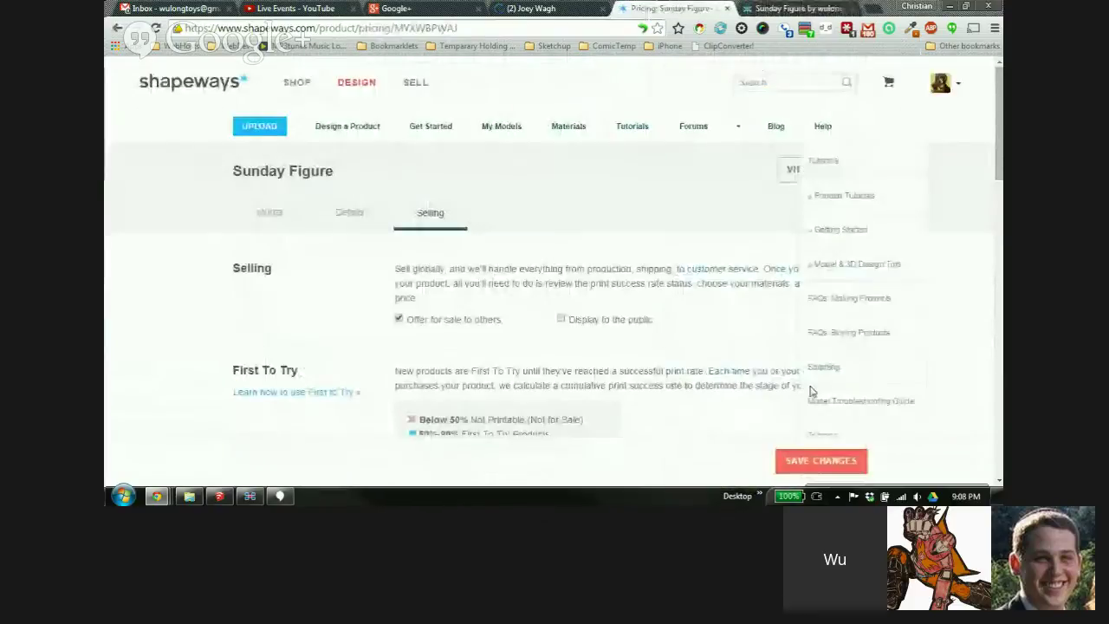
# Delete all text in the beta message for shoppers box
pyautogui.scroll(-5, 777, 223)
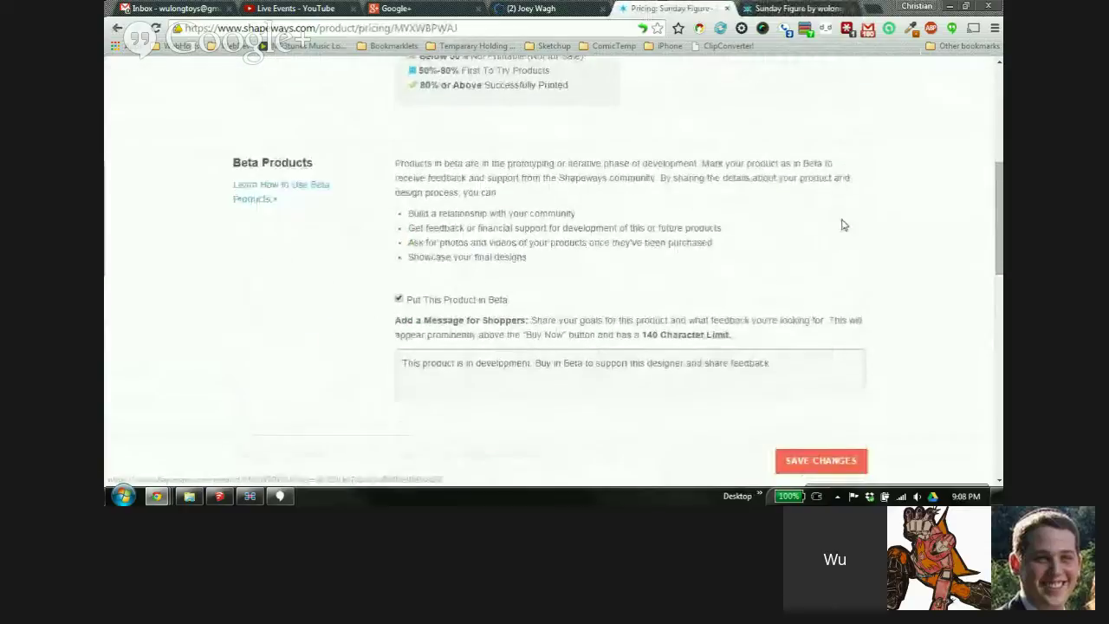
pyautogui.scroll(-1, 840, 226)
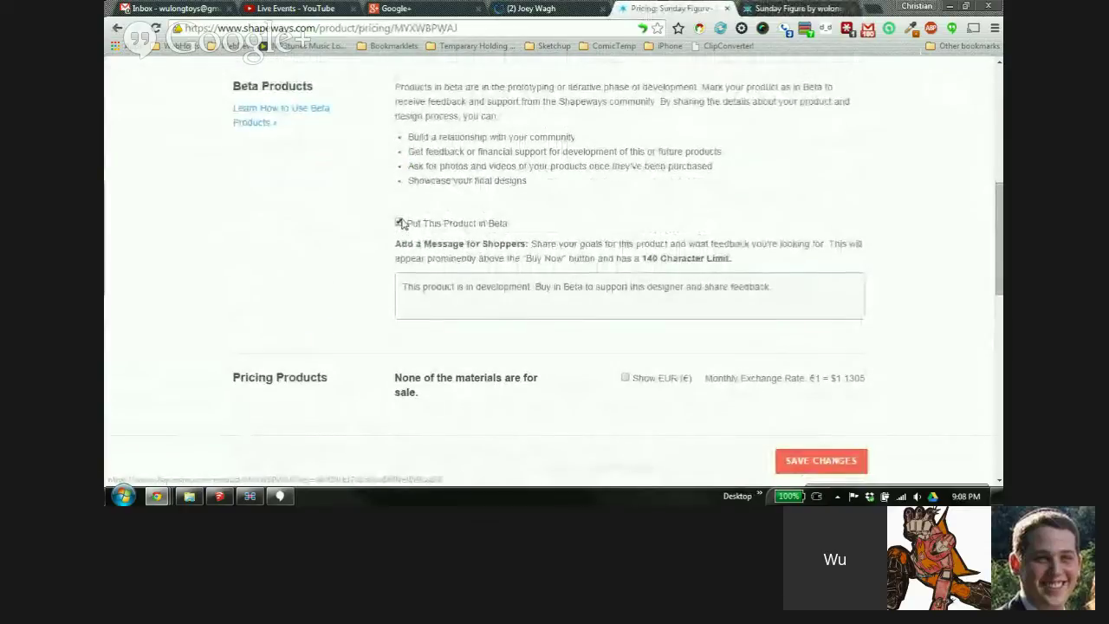
pyautogui.scroll(-2, 872, 225)
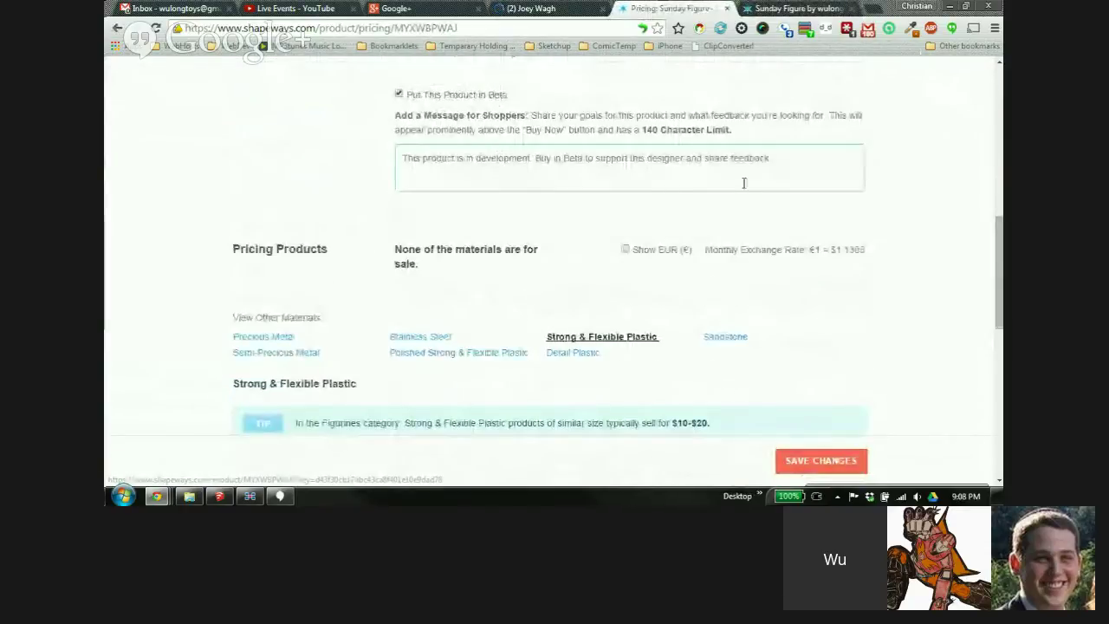
pyautogui.moveTo(780, 158); pyautogui.dragTo(401, 164)
pyautogui.press('BackSpace')
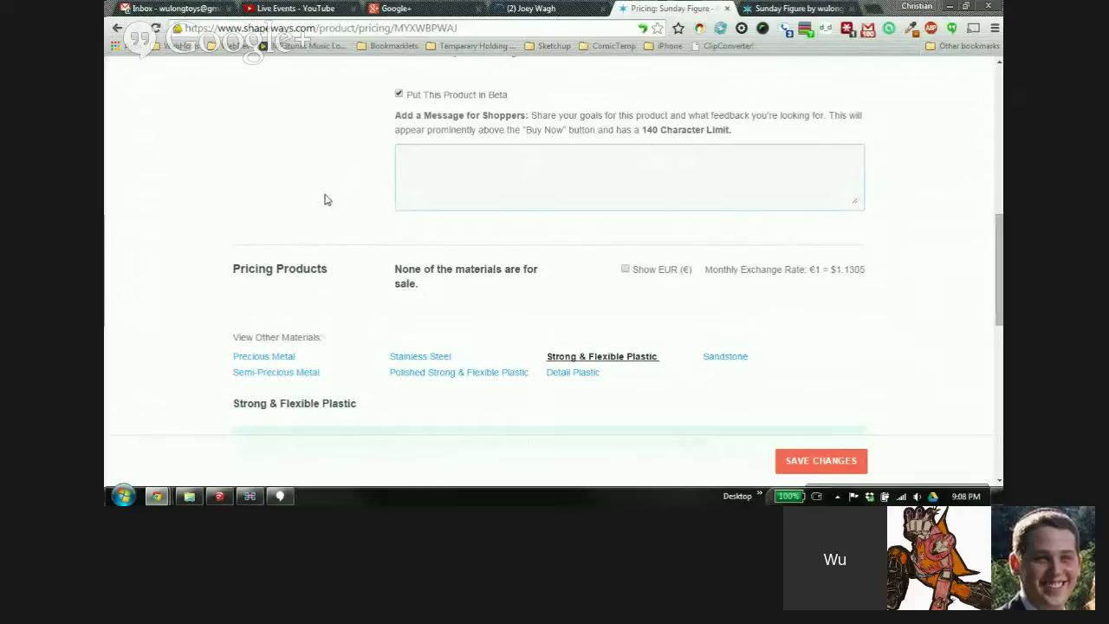
pyautogui.scroll(-2, 269, 117)
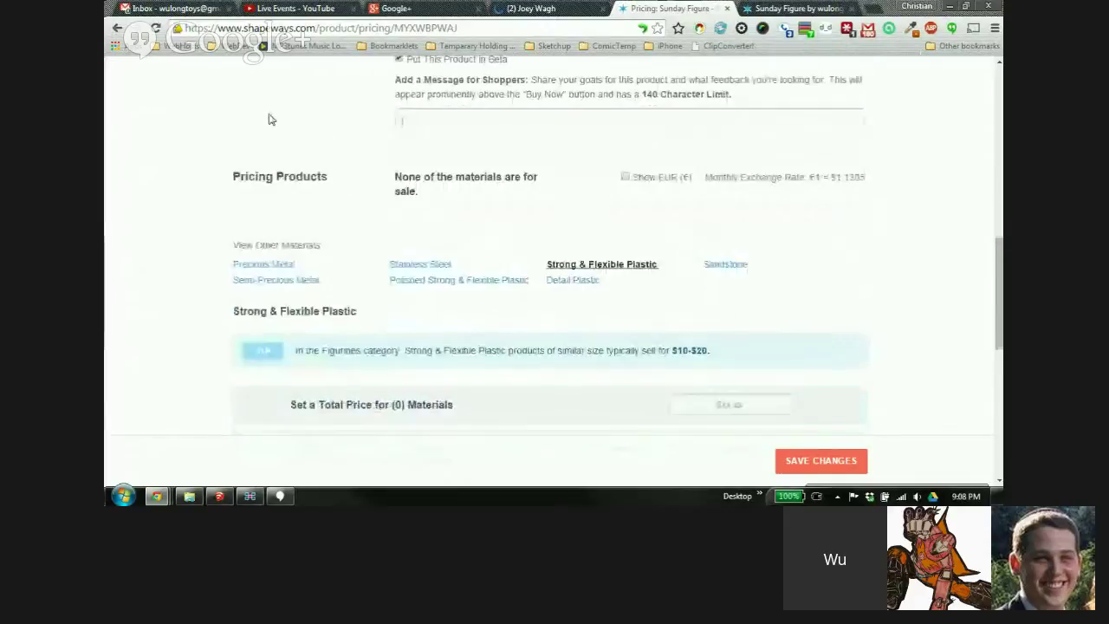
pyautogui.scroll(-1, 515, 158)
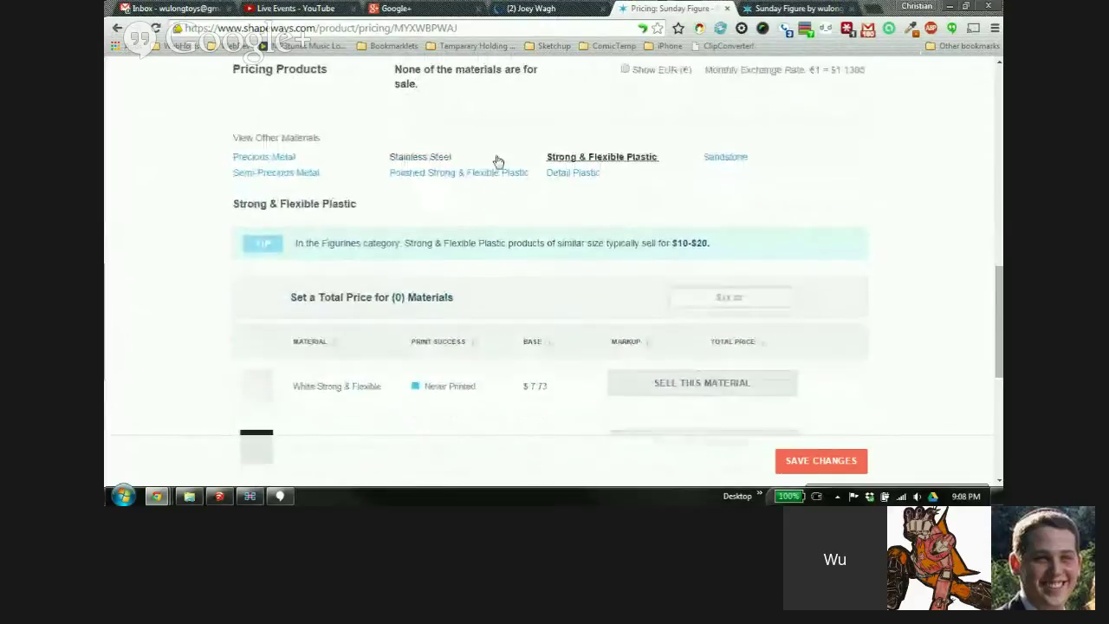
pyautogui.scroll(-1, 505, 177)
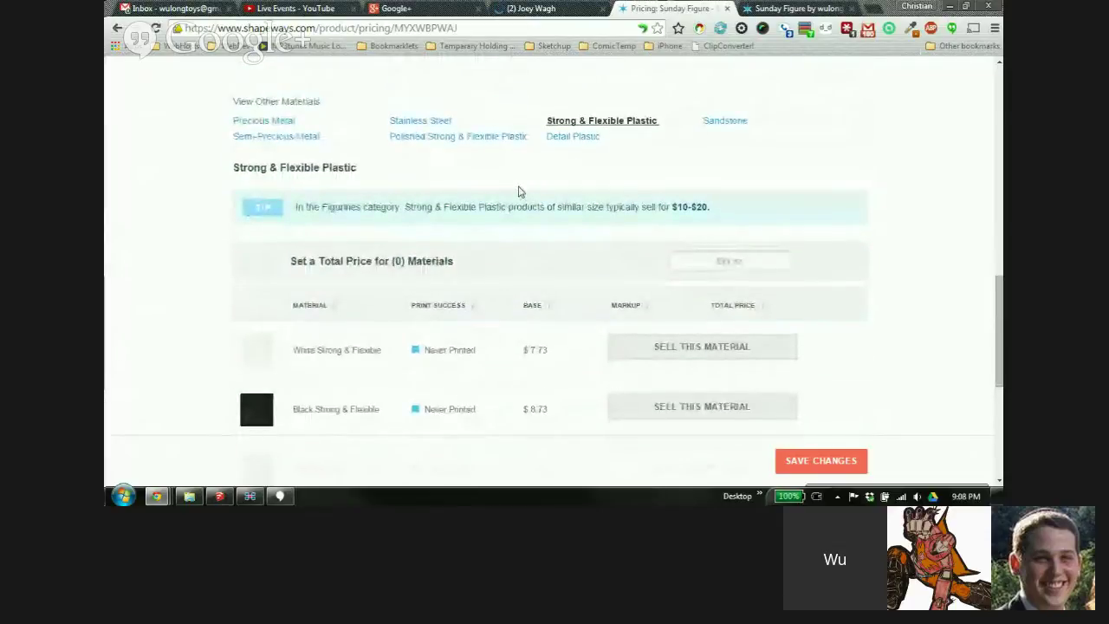
pyautogui.scroll(-2, 522, 229)
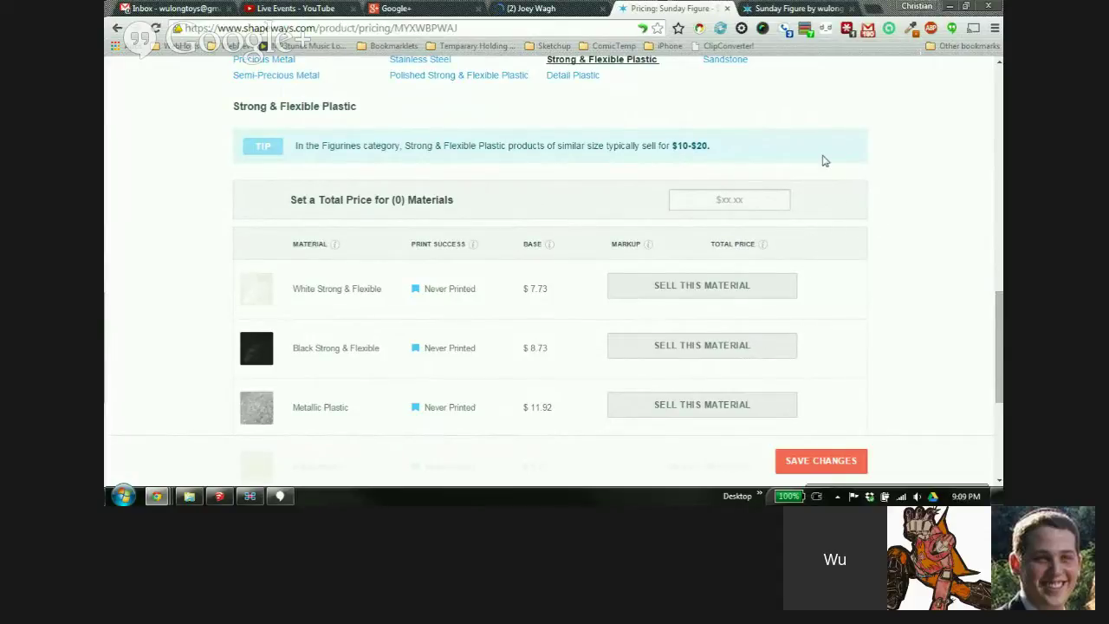
pyautogui.scroll(-1, 826, 159)
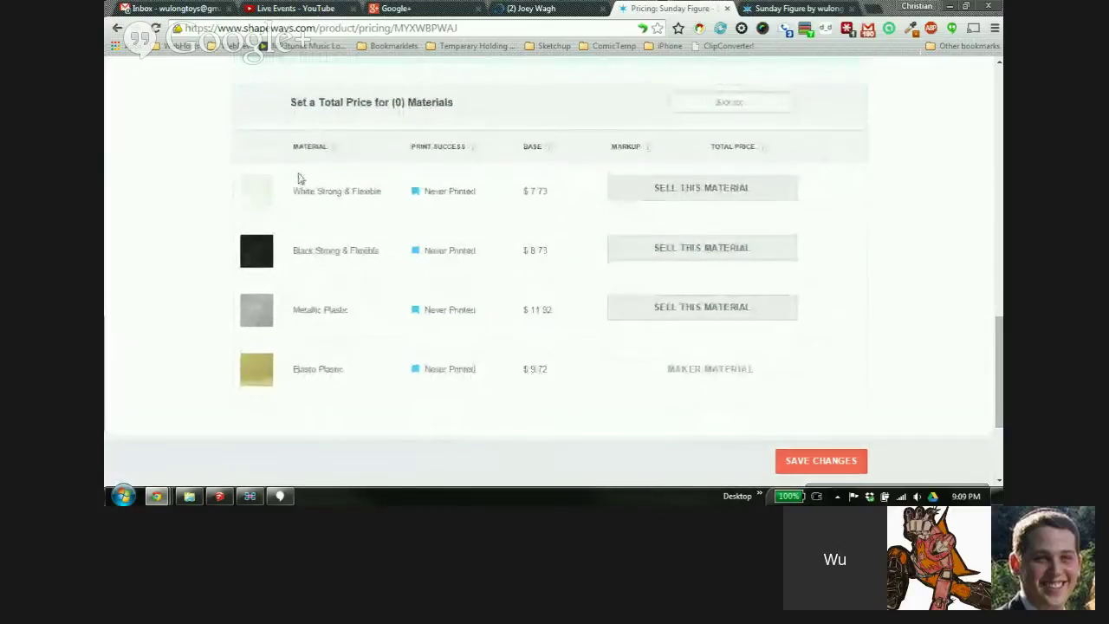
pyautogui.scroll(1, 303, 182)
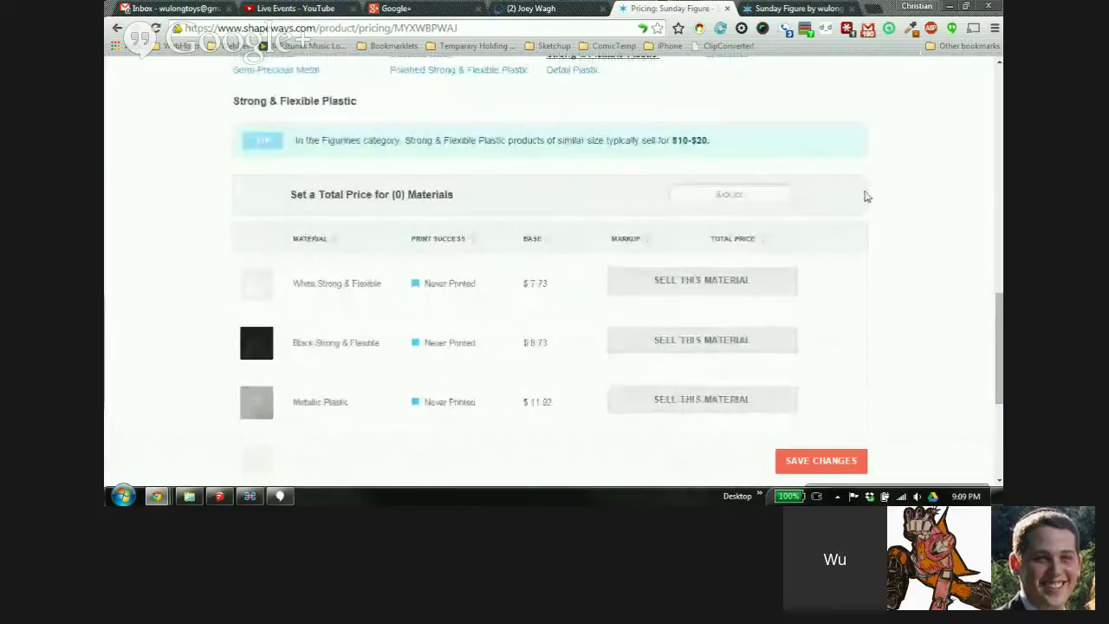
pyautogui.scroll(-1, 892, 196)
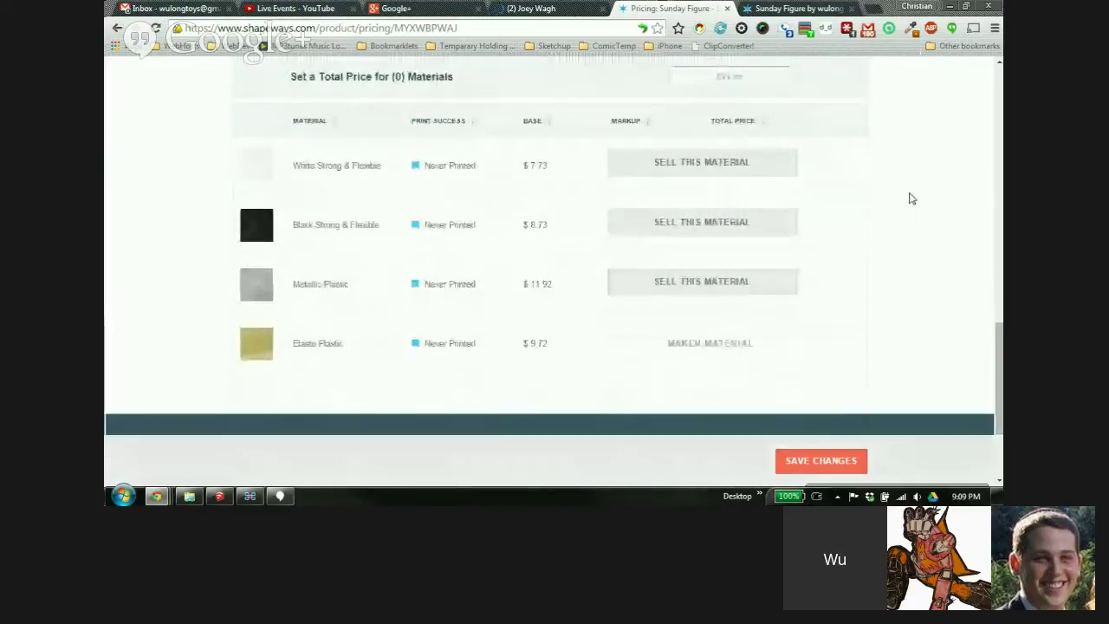
# Start selling White Strong & Flexible and select its total price field
pyautogui.click(661, 171)
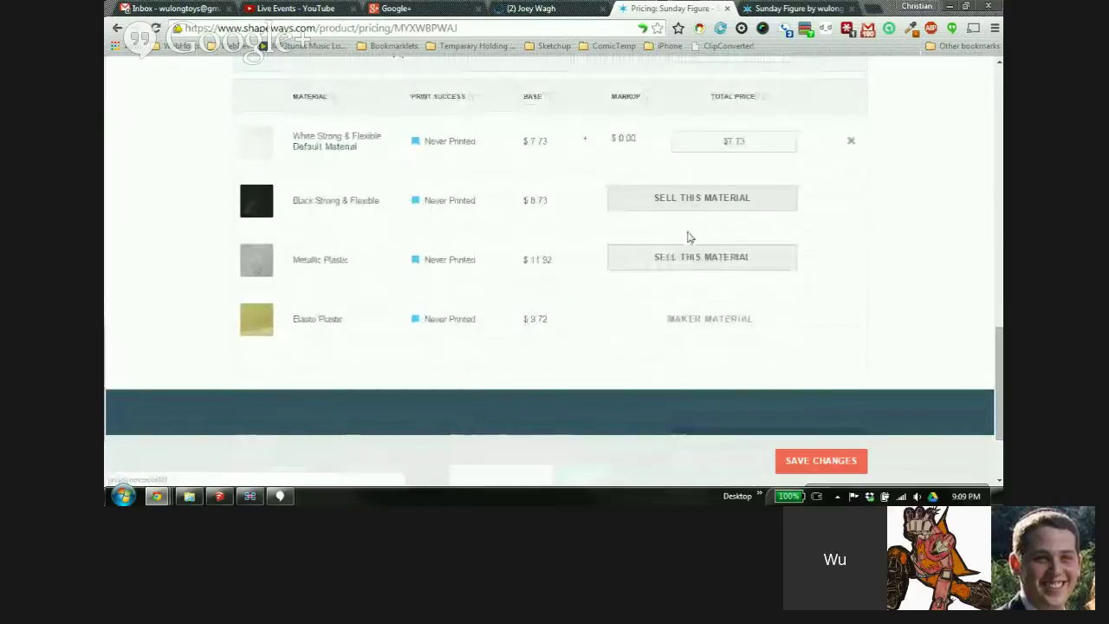
pyautogui.moveTo(744, 142); pyautogui.dragTo(708, 141)
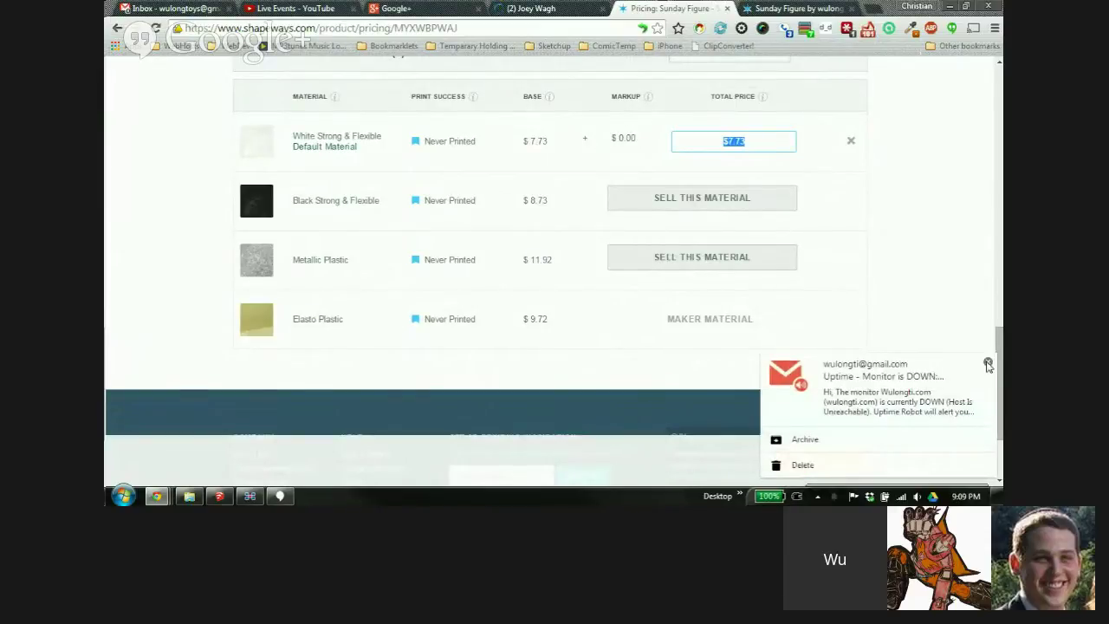
pyautogui.click(987, 362)
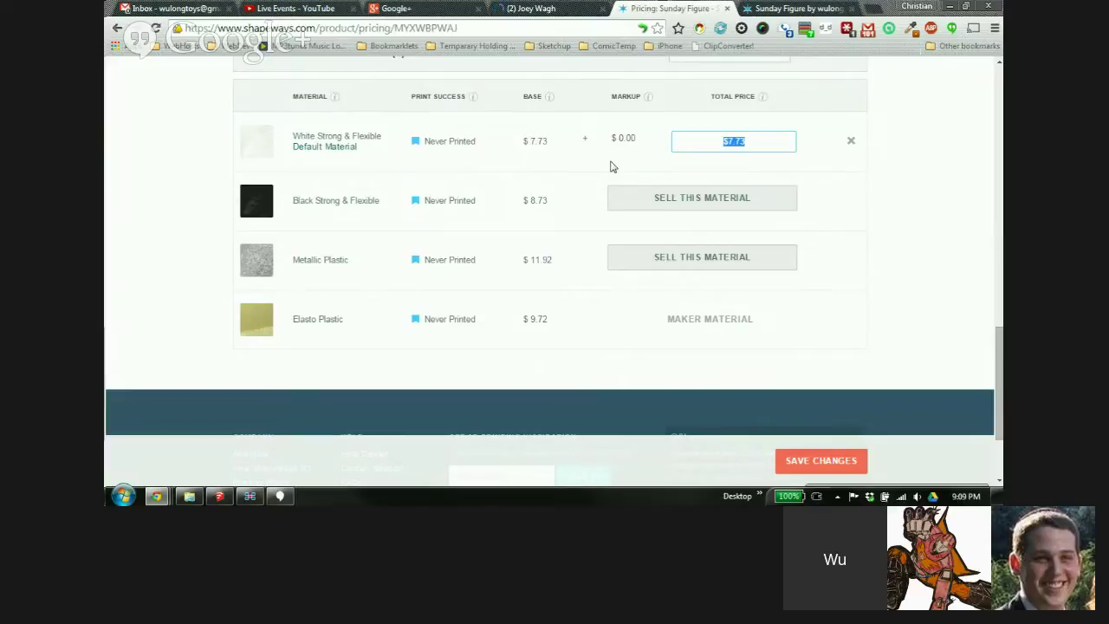
pyautogui.scroll(1, 896, 194)
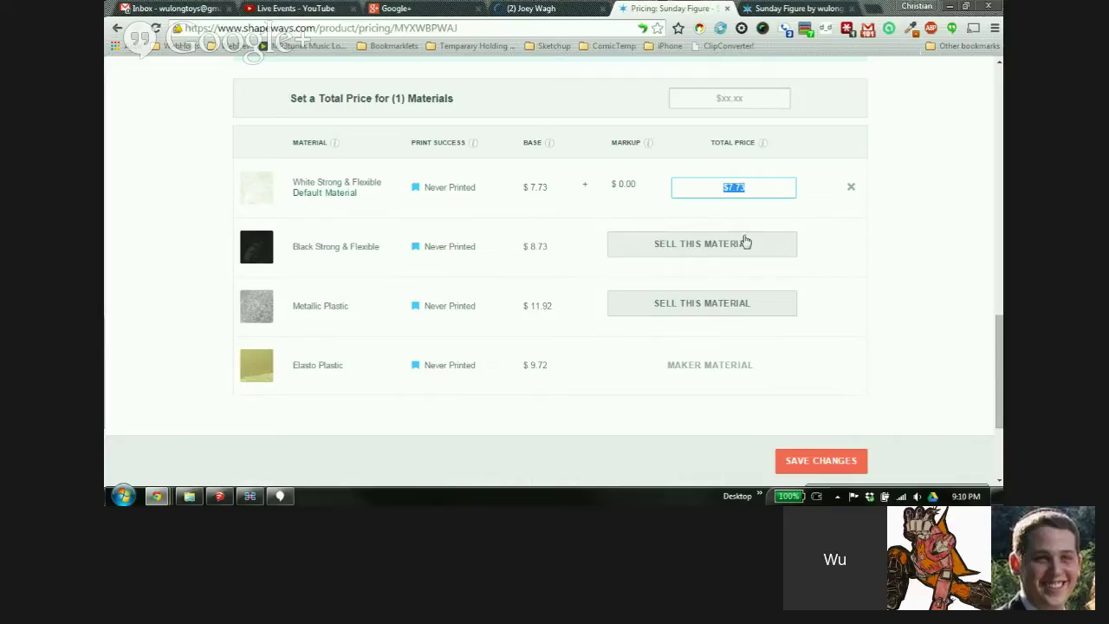
pyautogui.scroll(1, 869, 240)
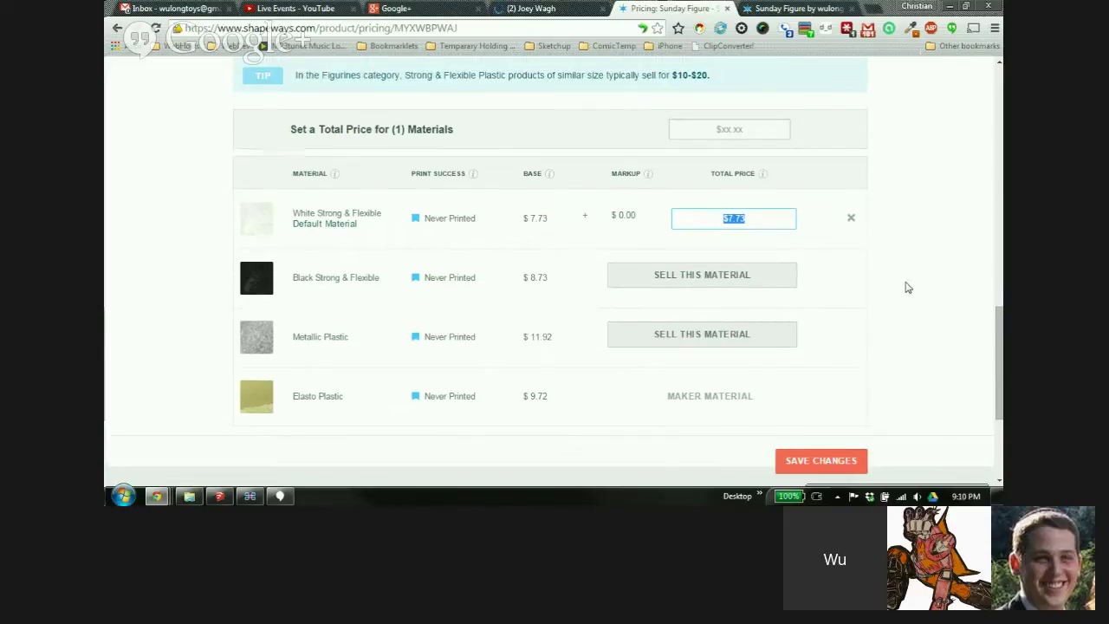
pyautogui.scroll(1, 903, 291)
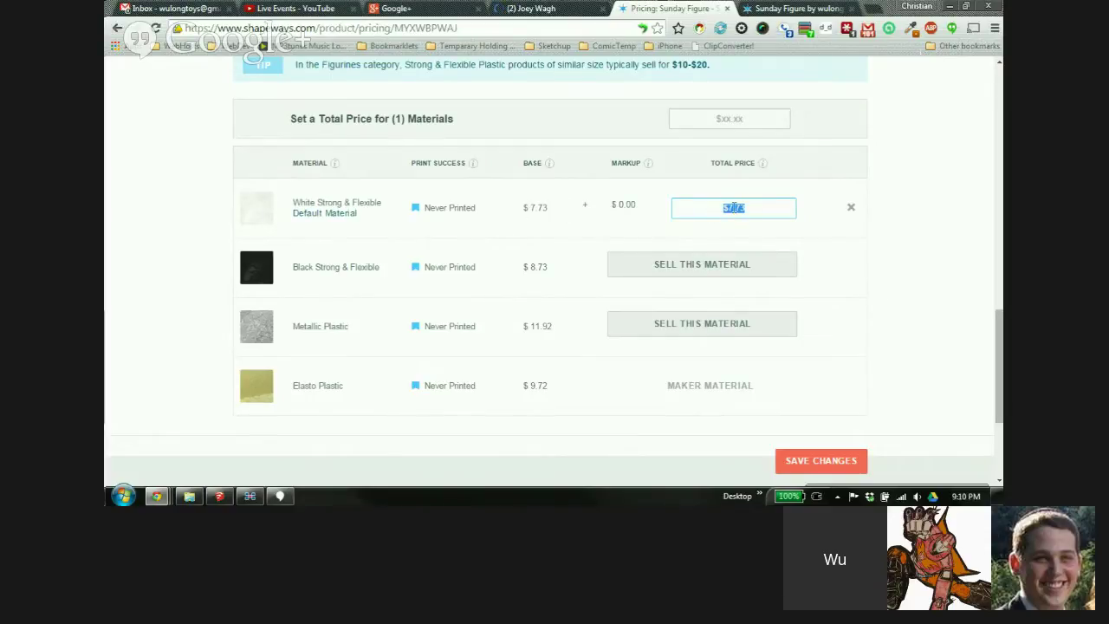
# Set the White Strong & Flexible total price to $9.00, a $1.27 markup
pyautogui.write('9')
pyautogui.click(814, 232)
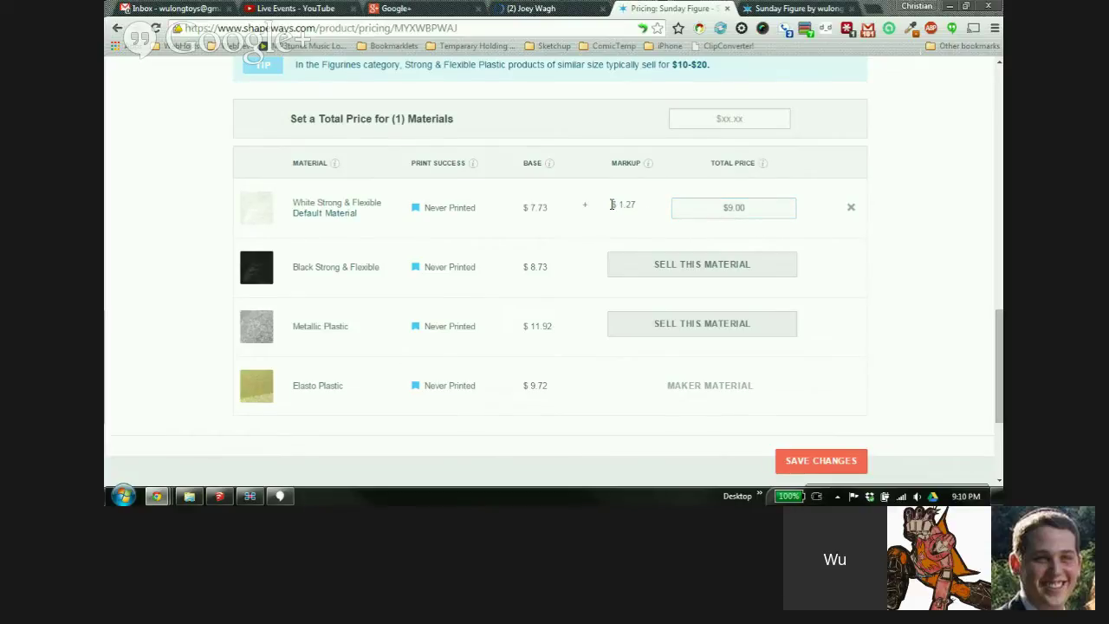
pyautogui.moveTo(614, 204); pyautogui.dragTo(637, 205)
pyautogui.click(816, 227)
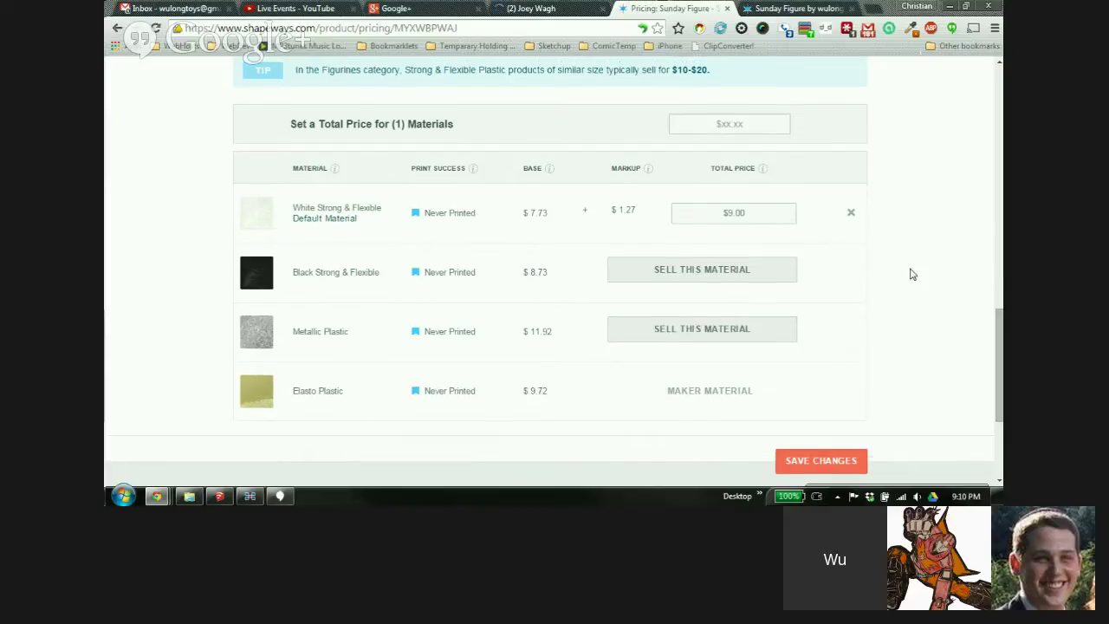
pyautogui.moveTo(1000, 344)
pyautogui.mouseDown()
pyautogui.moveTo(995, 173)
pyautogui.moveTo(997, 346)
pyautogui.mouseUp()
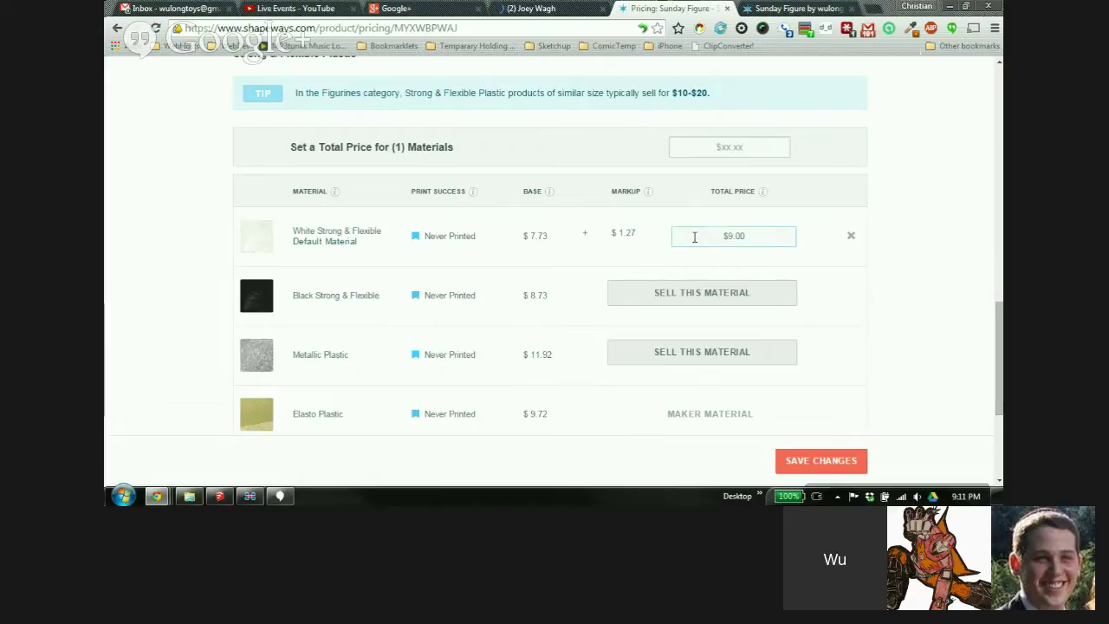
pyautogui.click(738, 236)
pyautogui.scroll(-1, 708, 277)
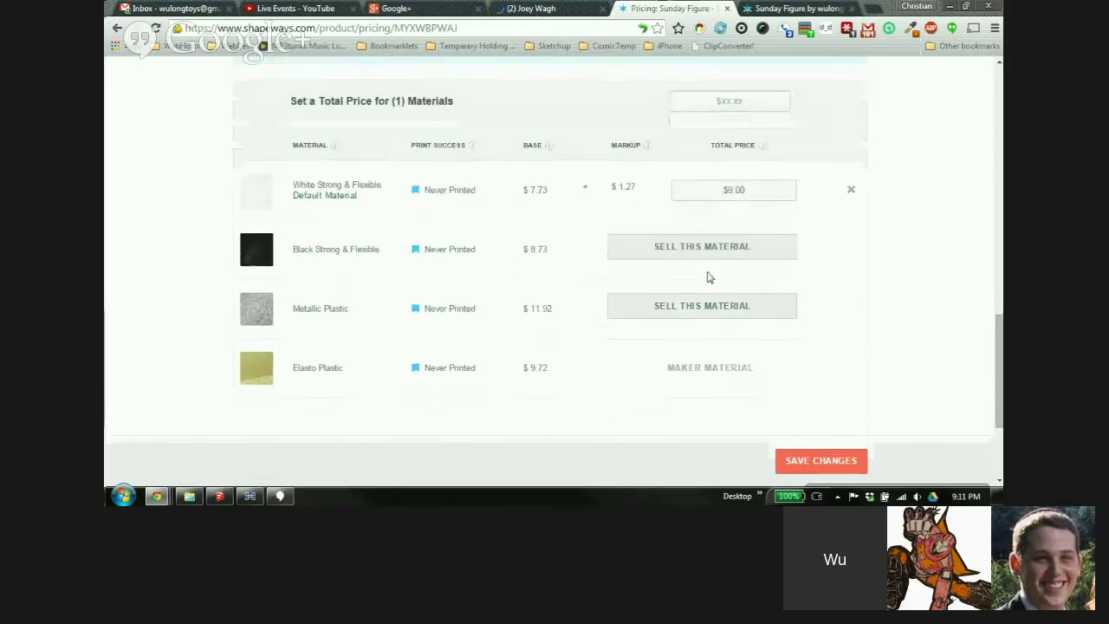
# Sell Black Strong & Flexible with a total price of $10.00
pyautogui.click(714, 253)
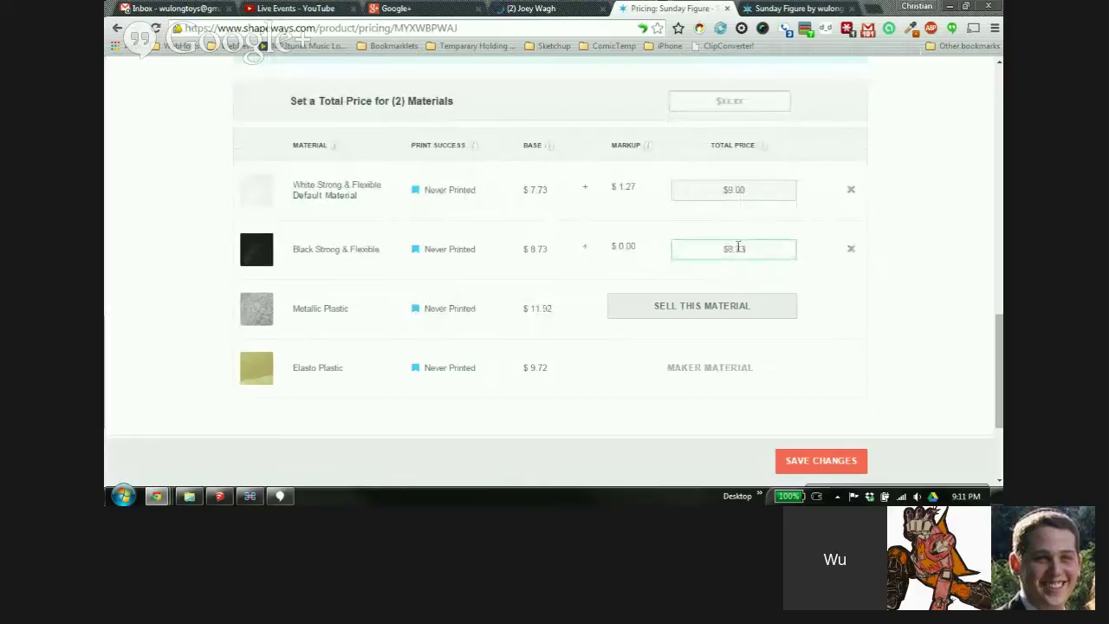
pyautogui.moveTo(738, 247); pyautogui.dragTo(693, 249)
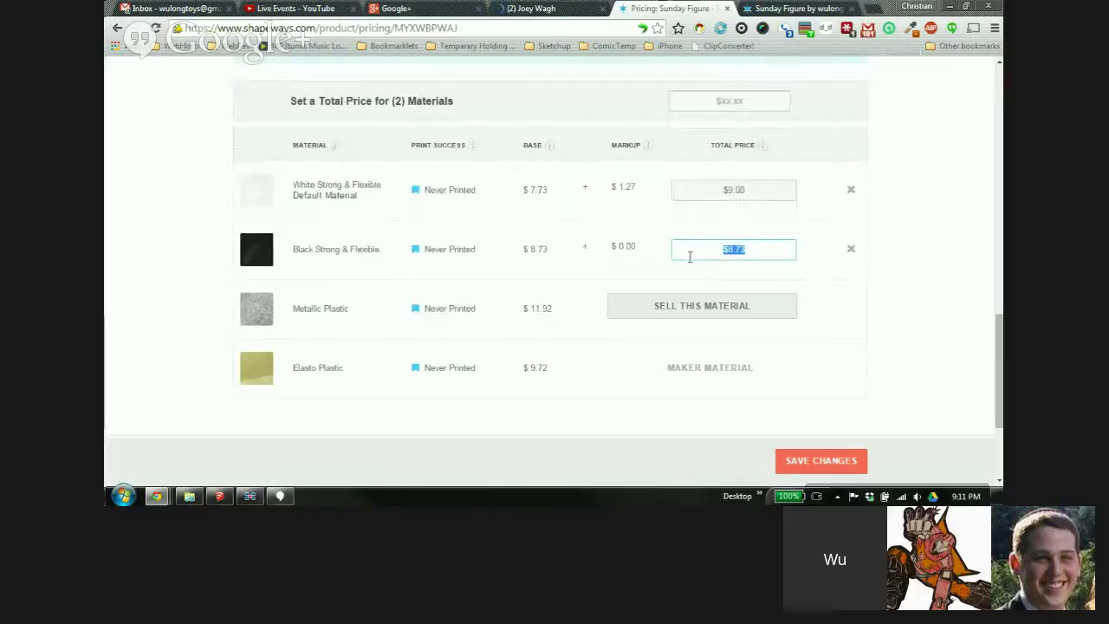
pyautogui.write('10')
pyautogui.click(828, 278)
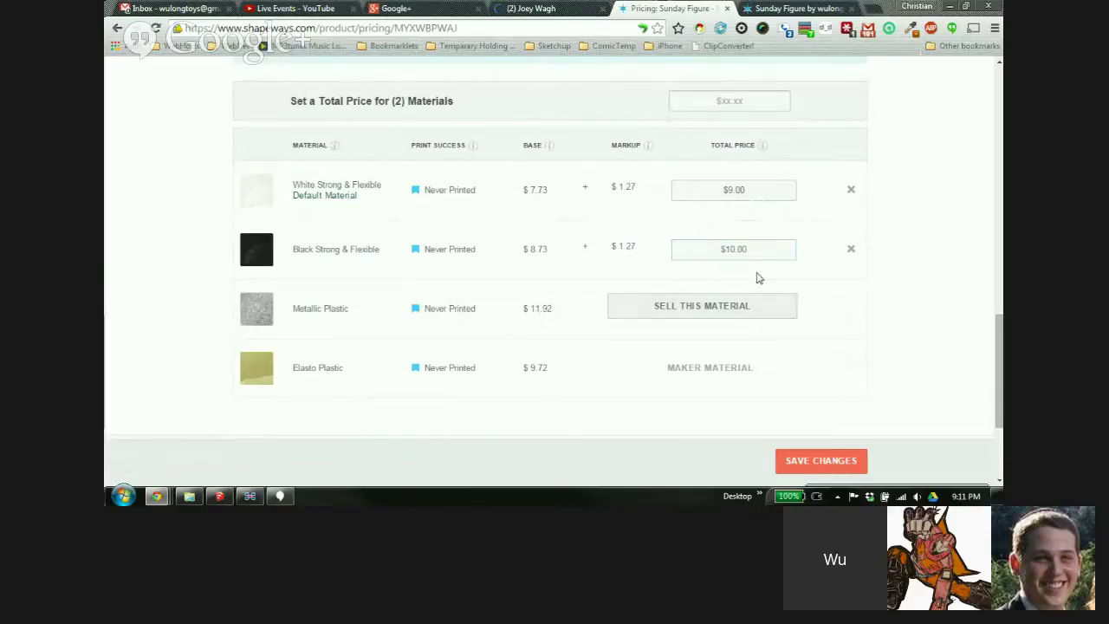
# Sell Metallic Plastic with a total price of $13.00
pyautogui.click(719, 312)
pyautogui.moveTo(755, 314); pyautogui.dragTo(656, 303)
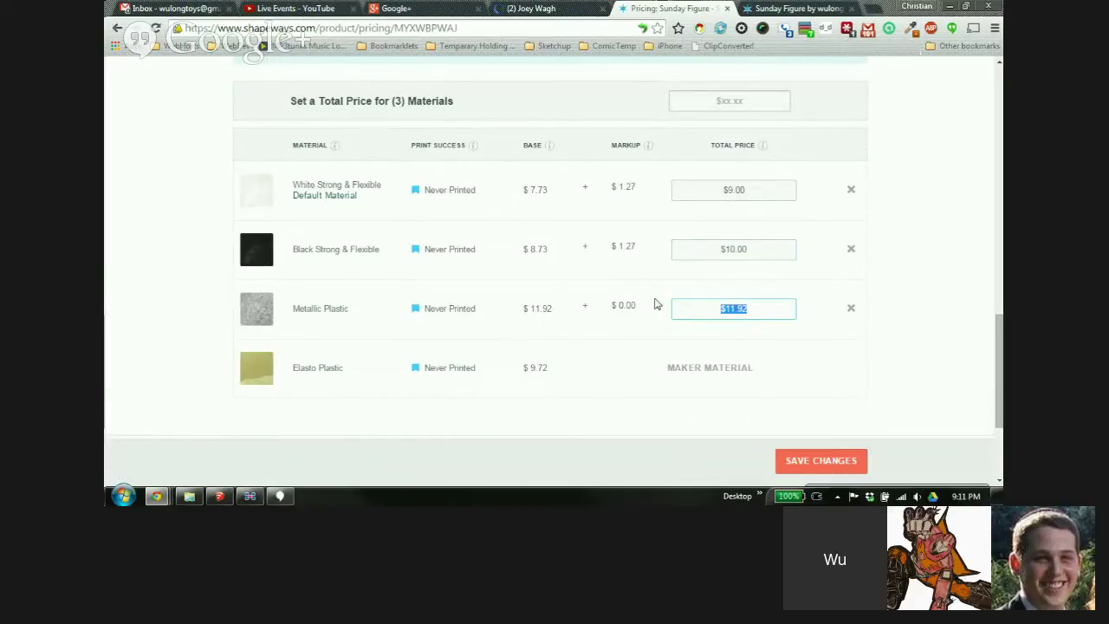
pyautogui.write('13')
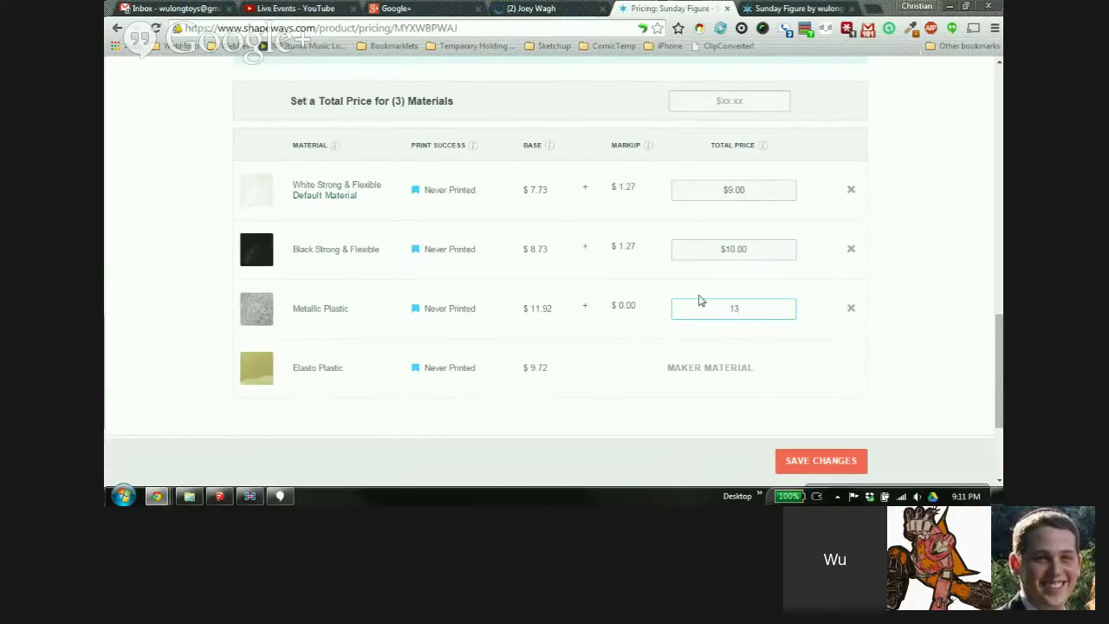
pyautogui.click(832, 320)
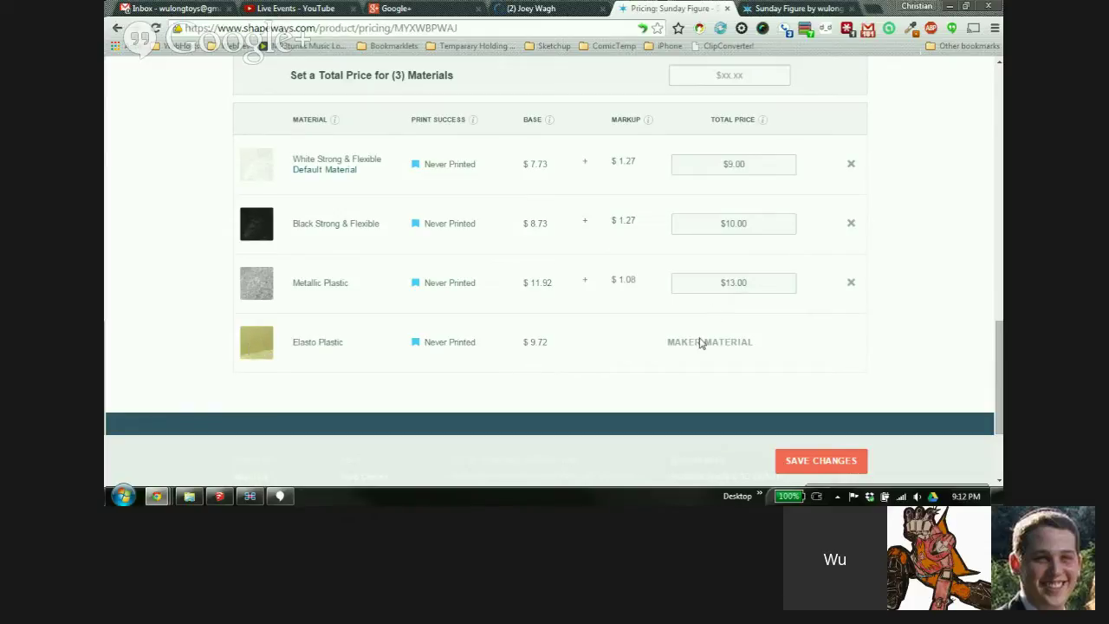
pyautogui.moveTo(668, 341); pyautogui.dragTo(756, 343)
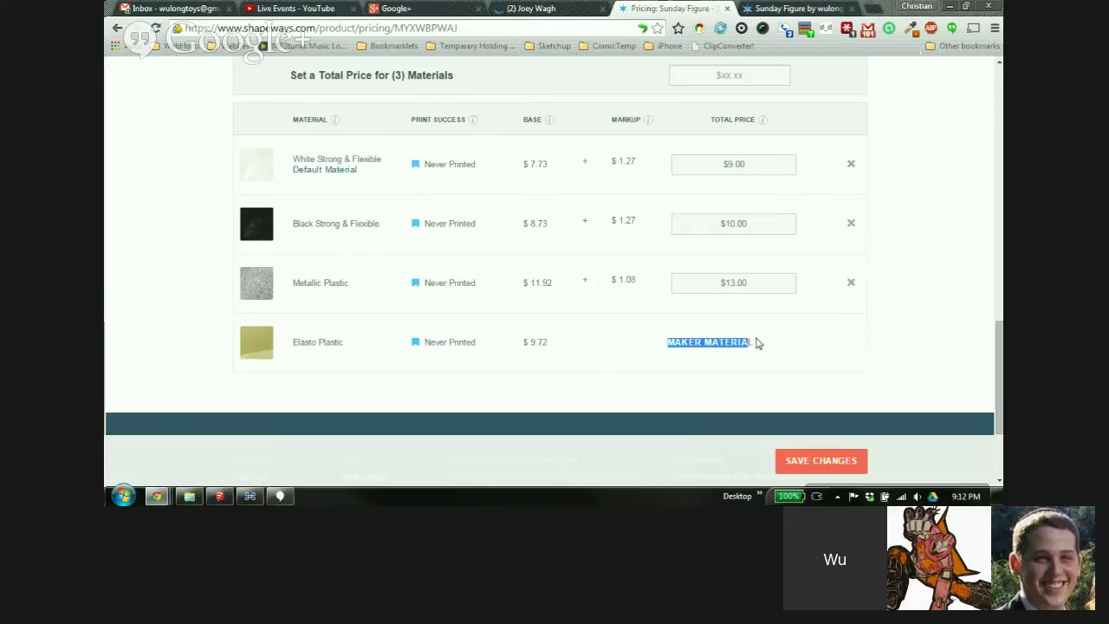
pyautogui.click(757, 343)
# Open the Polished Strong & Flexible Plastic pricing list and browse its material rows
pyautogui.scroll(2, 873, 308)
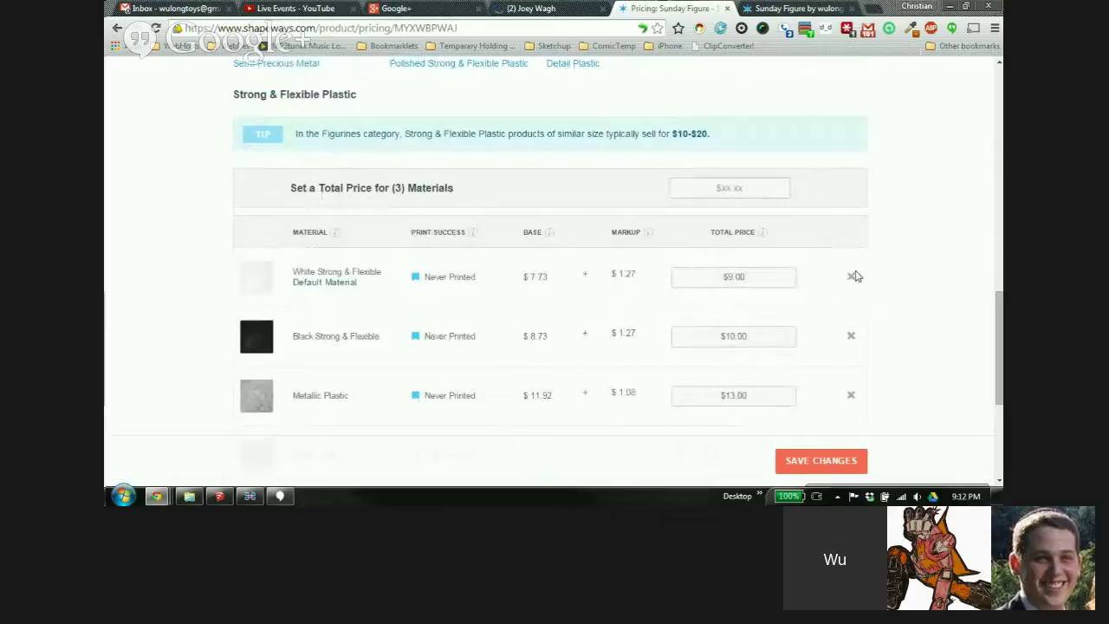
pyautogui.scroll(1, 856, 223)
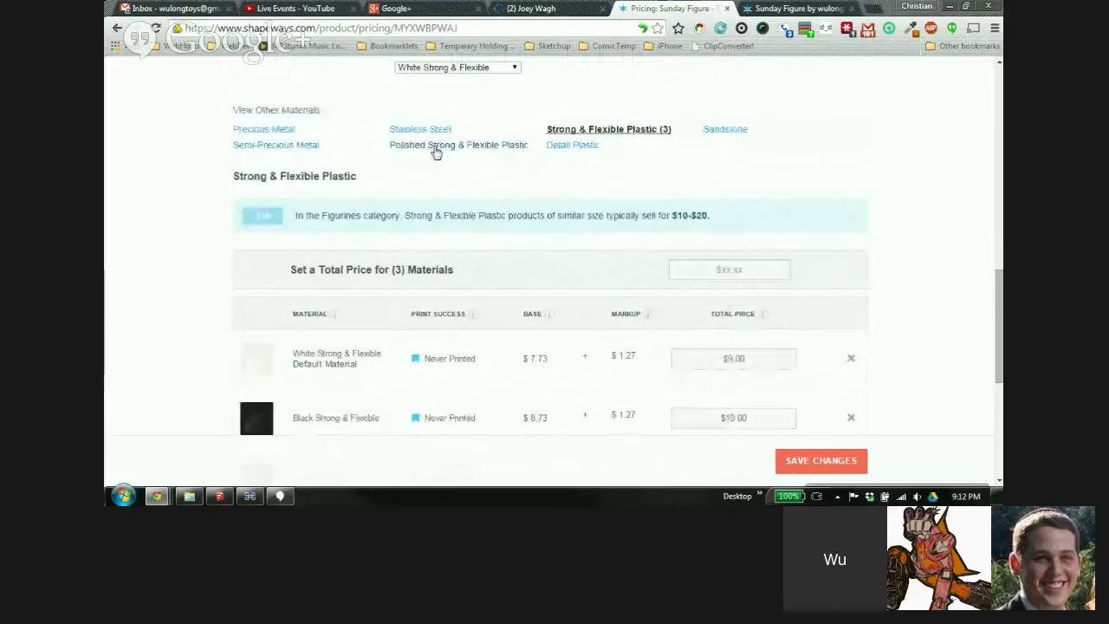
pyautogui.click(437, 152)
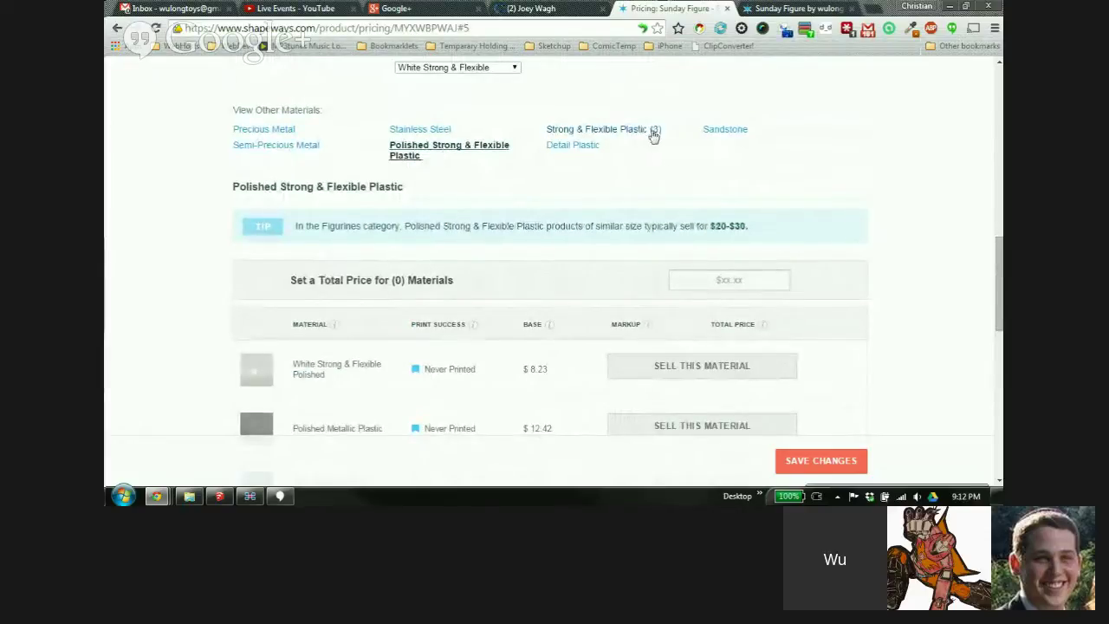
pyautogui.scroll(-3, 870, 187)
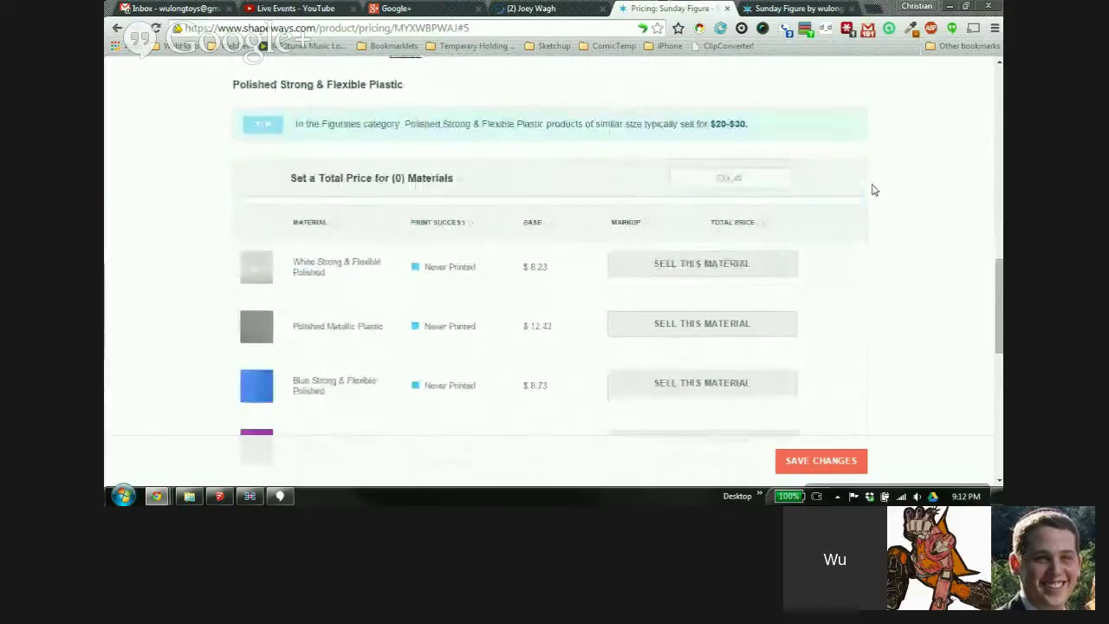
pyautogui.scroll(-2, 841, 184)
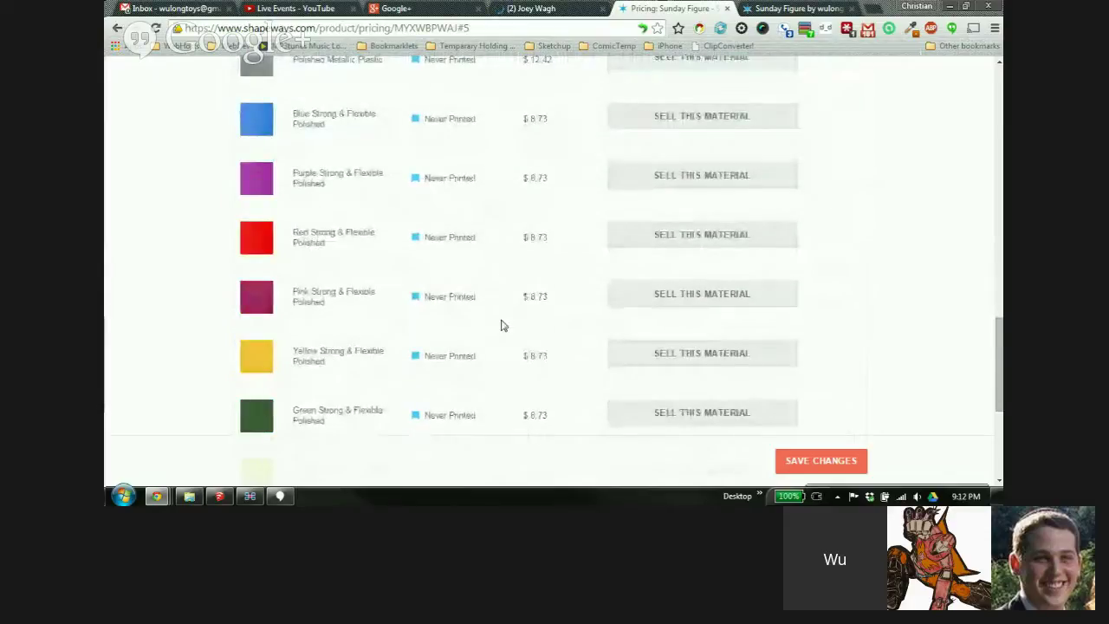
pyautogui.scroll(-2, 512, 376)
pyautogui.scroll(5, 518, 382)
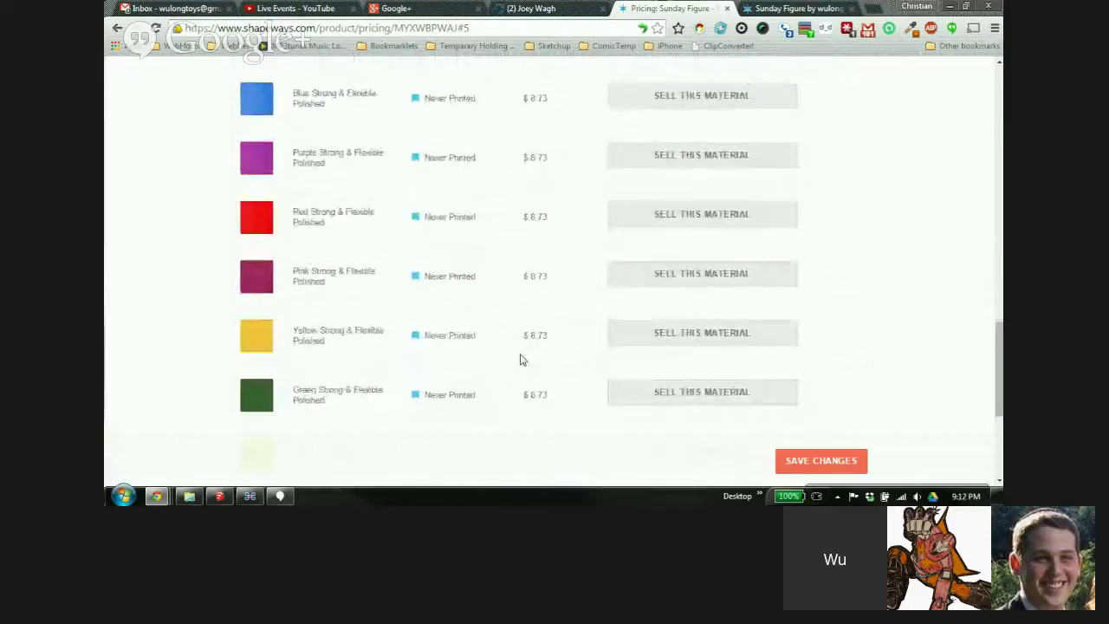
pyautogui.scroll(1, 607, 304)
pyautogui.click(735, 260)
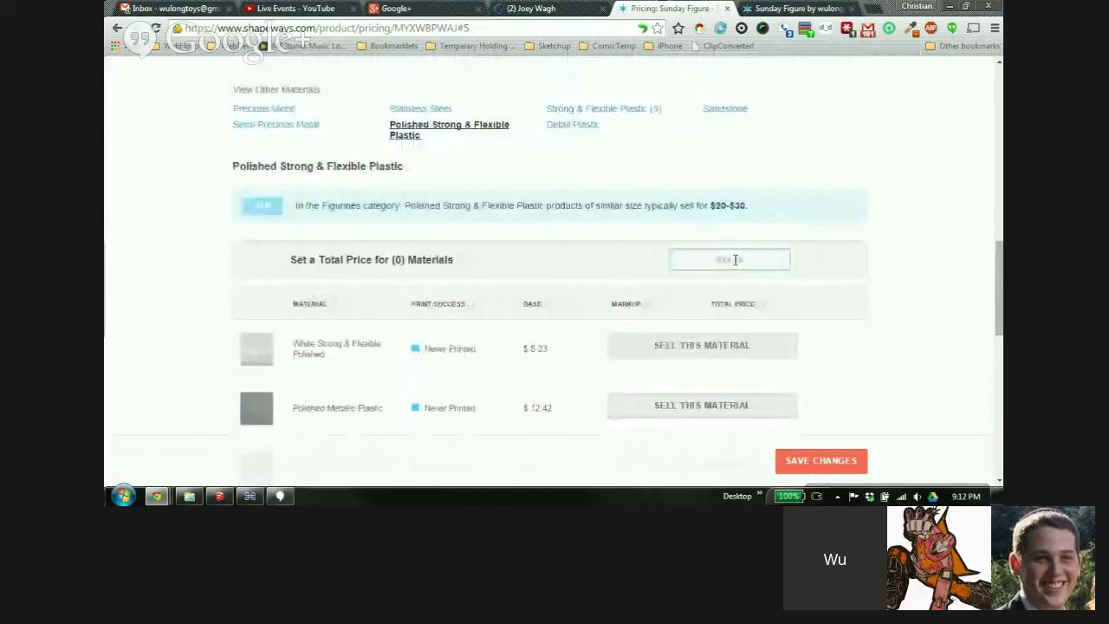
pyautogui.scroll(-2, 780, 243)
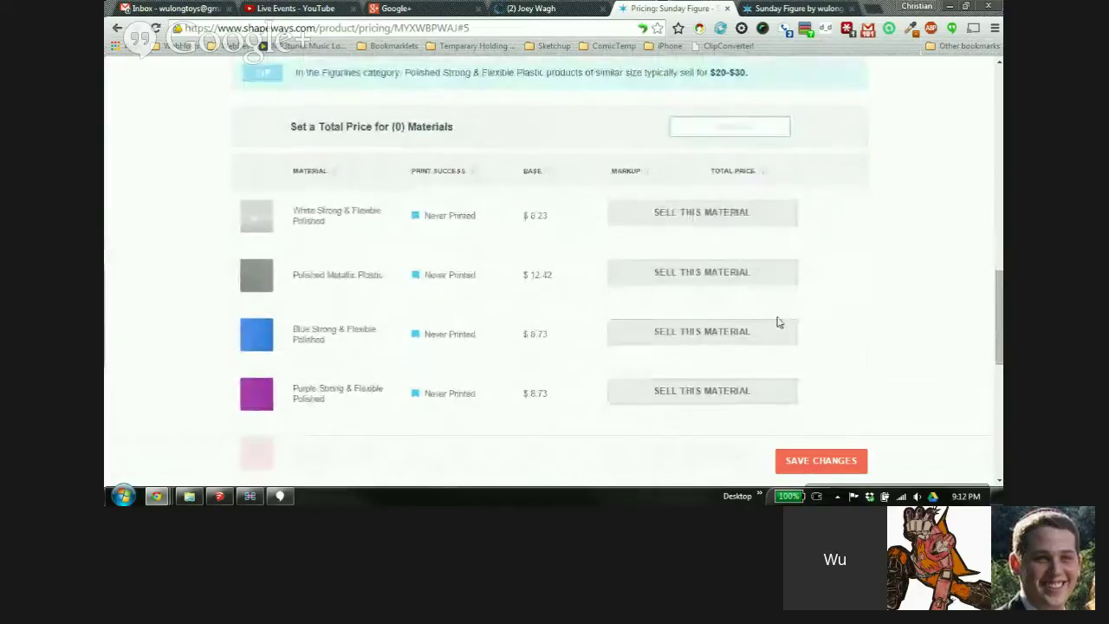
pyautogui.scroll(2, 845, 278)
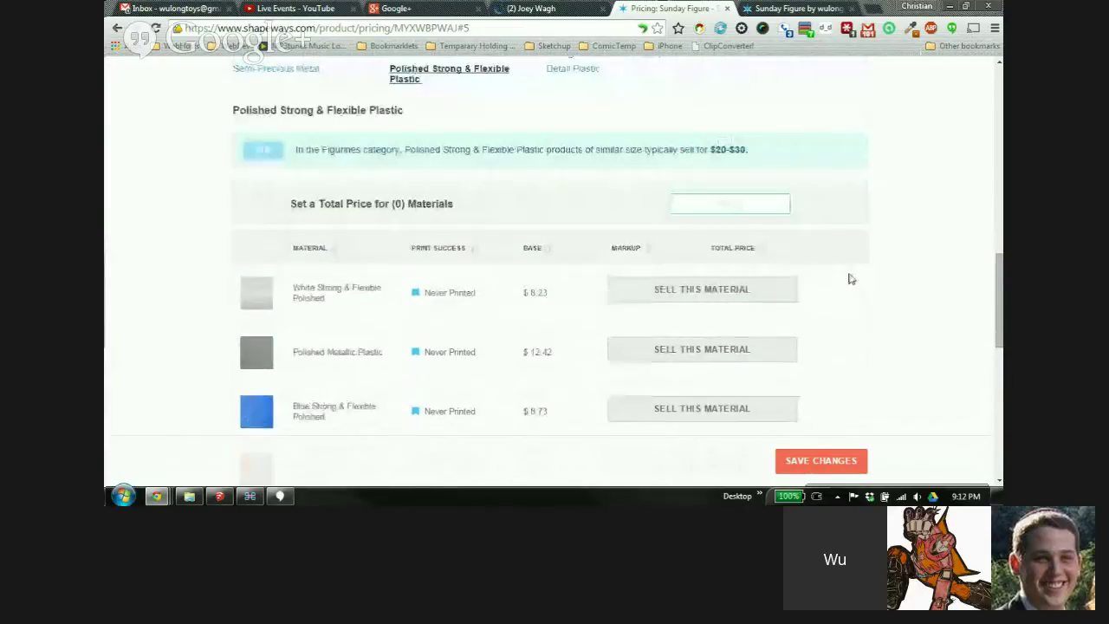
# Enter a $30.00 shared total price and sell the White, Metallic and Blue polished materials
pyautogui.write('30')
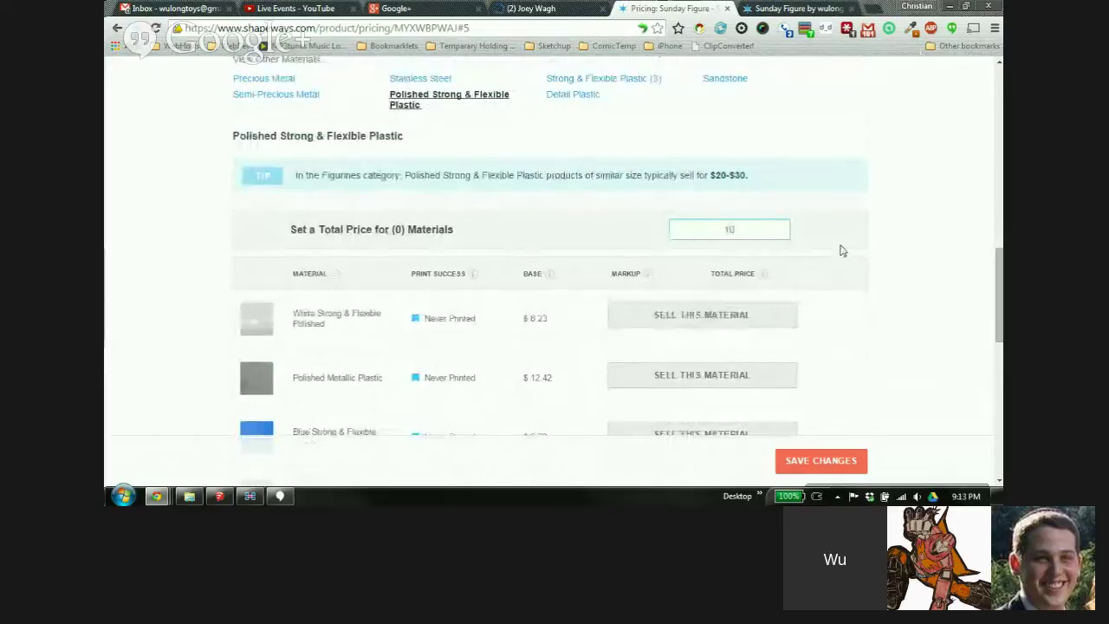
pyautogui.click(826, 238)
pyautogui.scroll(-1, 876, 241)
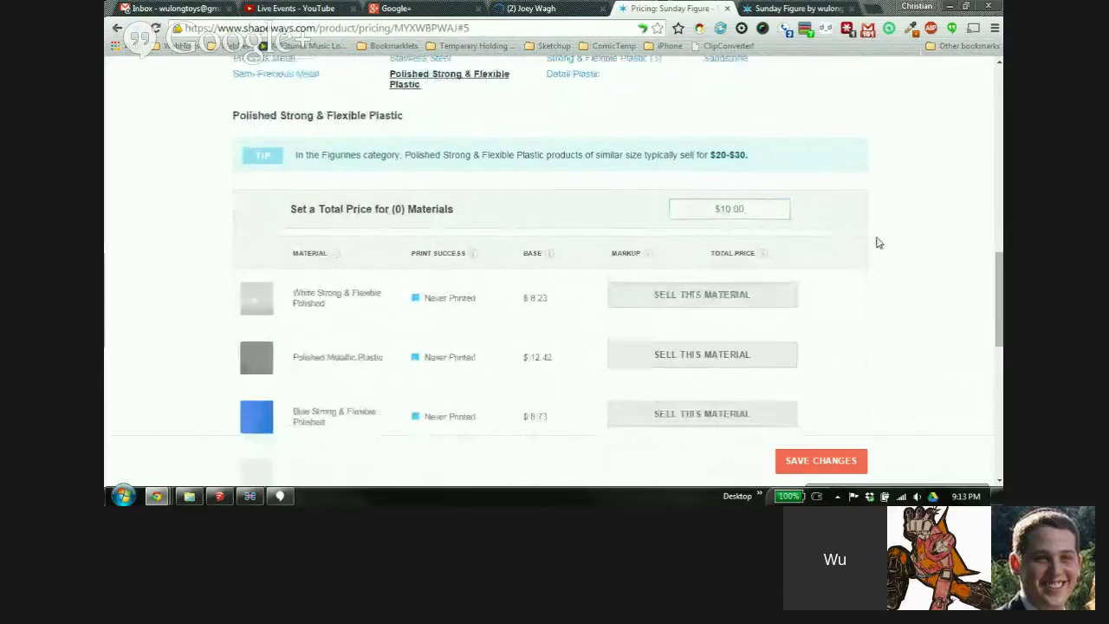
pyautogui.click(720, 260)
pyautogui.click(725, 322)
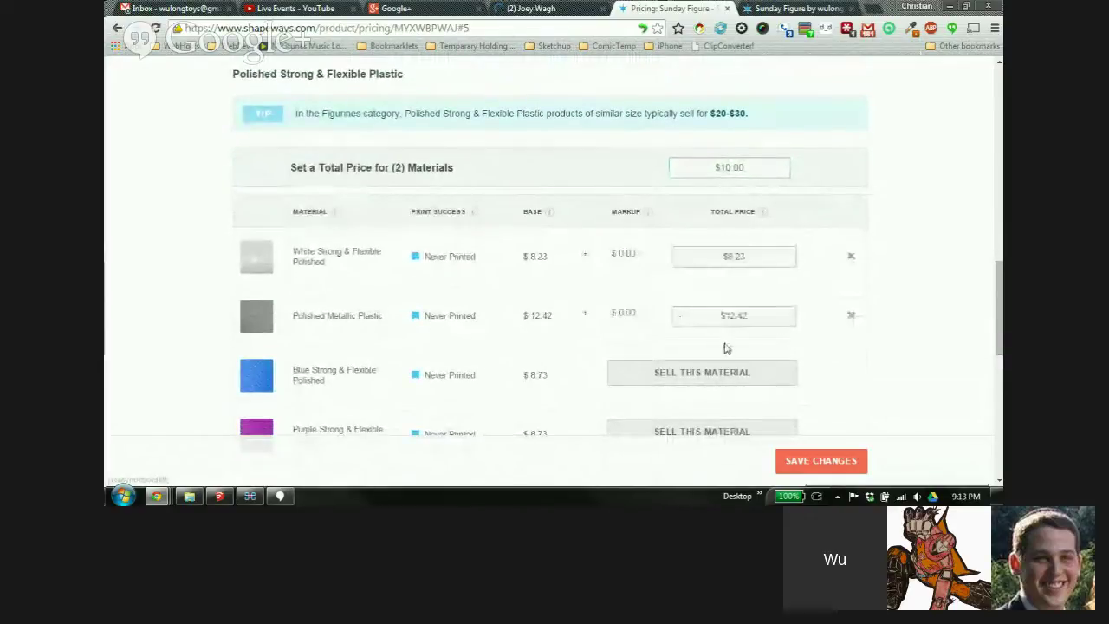
pyautogui.click(726, 373)
# Also sell the Purple, Red, Pink, Yellow, Green and Orange polished materials
pyautogui.scroll(-3, 867, 262)
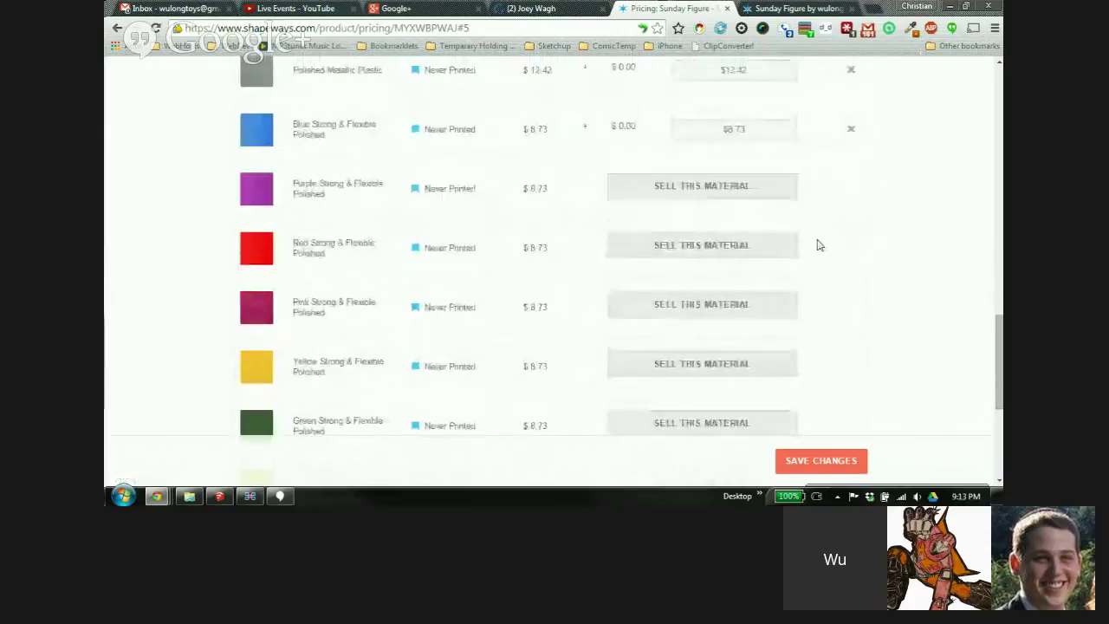
pyautogui.click(727, 180)
pyautogui.click(722, 245)
pyautogui.click(726, 295)
pyautogui.click(729, 354)
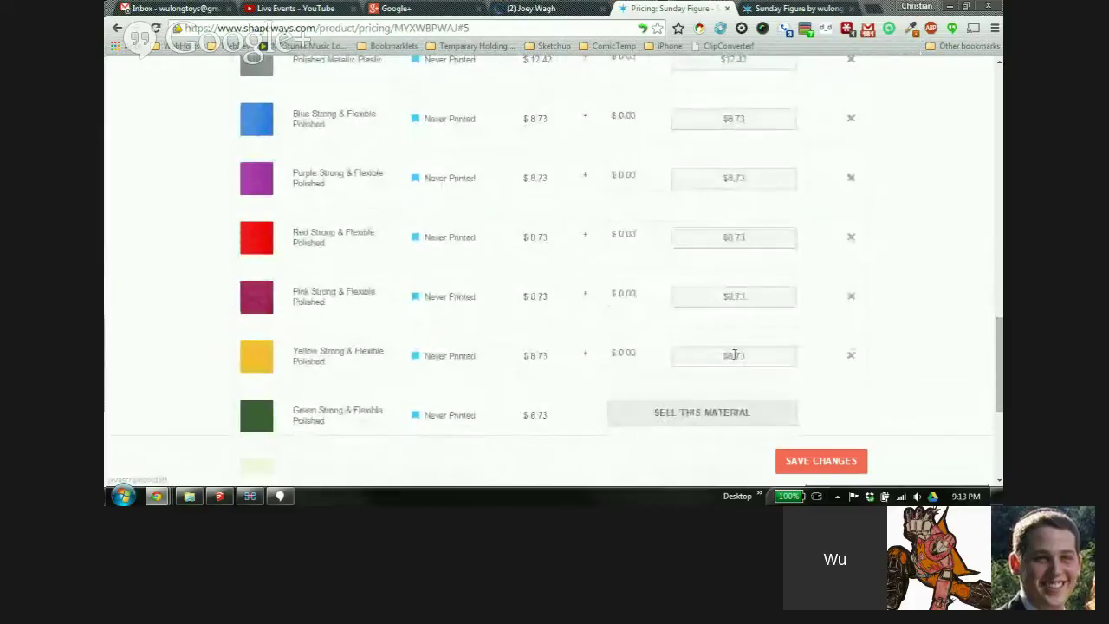
pyautogui.scroll(-2, 837, 300)
pyautogui.click(761, 290)
pyautogui.click(763, 344)
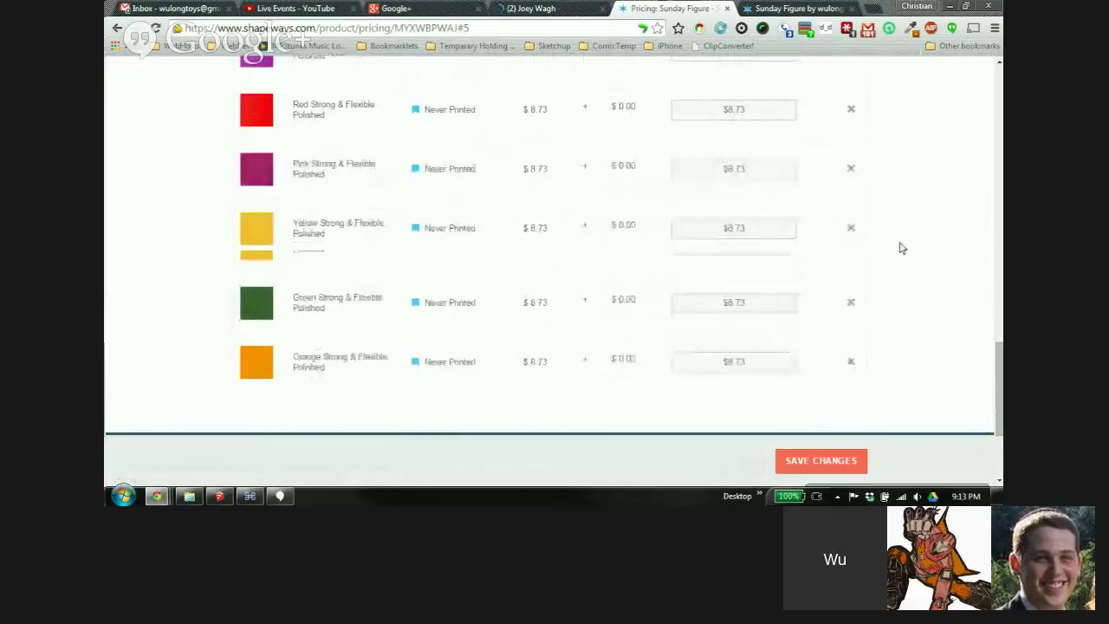
pyautogui.scroll(5, 891, 235)
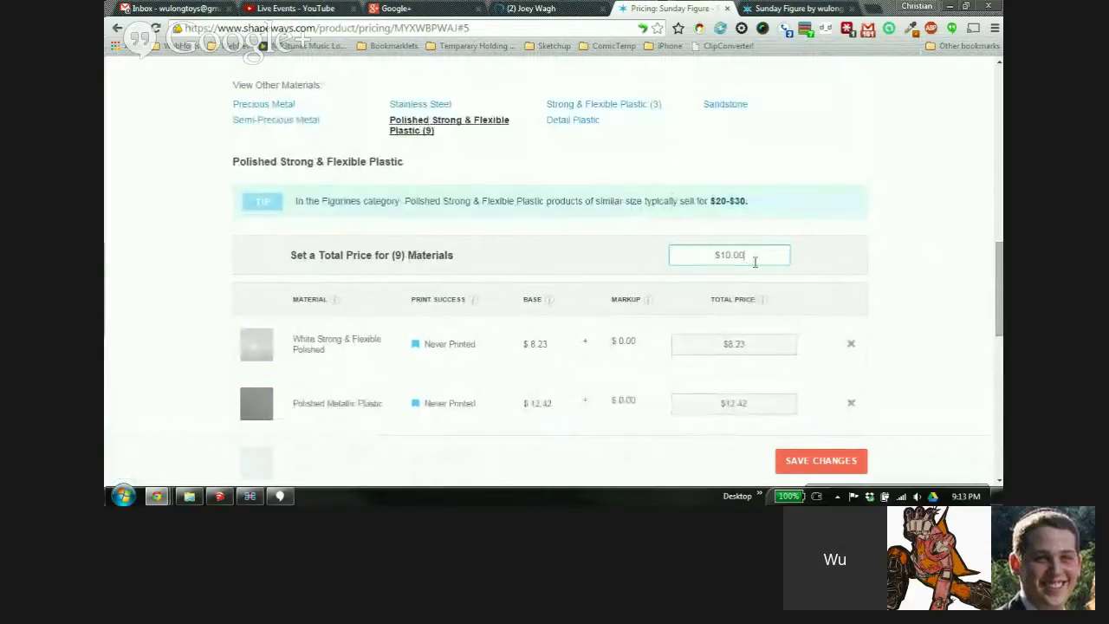
# Change the shared total price to $10.00 and set Polished Metallic Plastic to $14.00
pyautogui.press('BackSpace')
pyautogui.press('BackSpace')
pyautogui.press('BackSpace')
pyautogui.press('BackSpace')
pyautogui.press('BackSpace')
pyautogui.press('BackSpace')
pyautogui.click(806, 257)
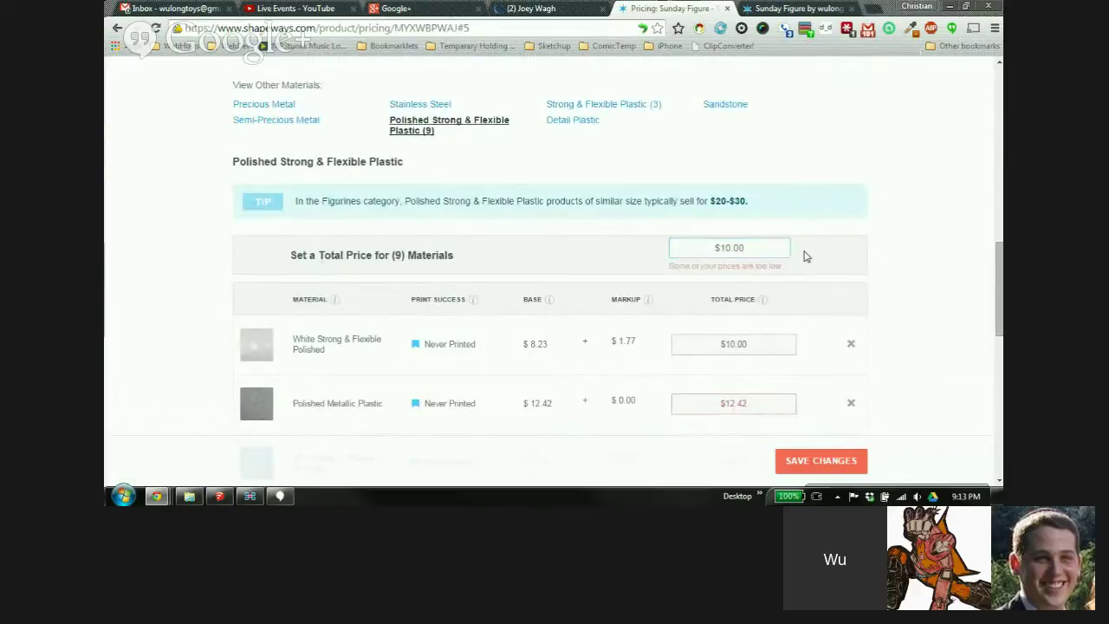
pyautogui.scroll(-3, 811, 279)
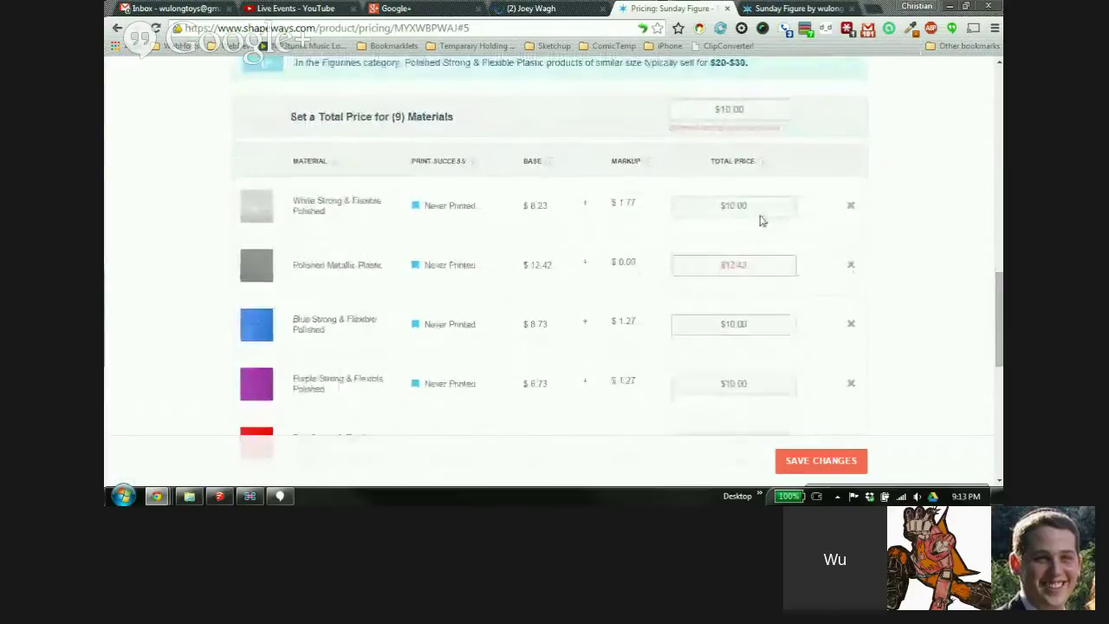
pyautogui.scroll(1, 772, 312)
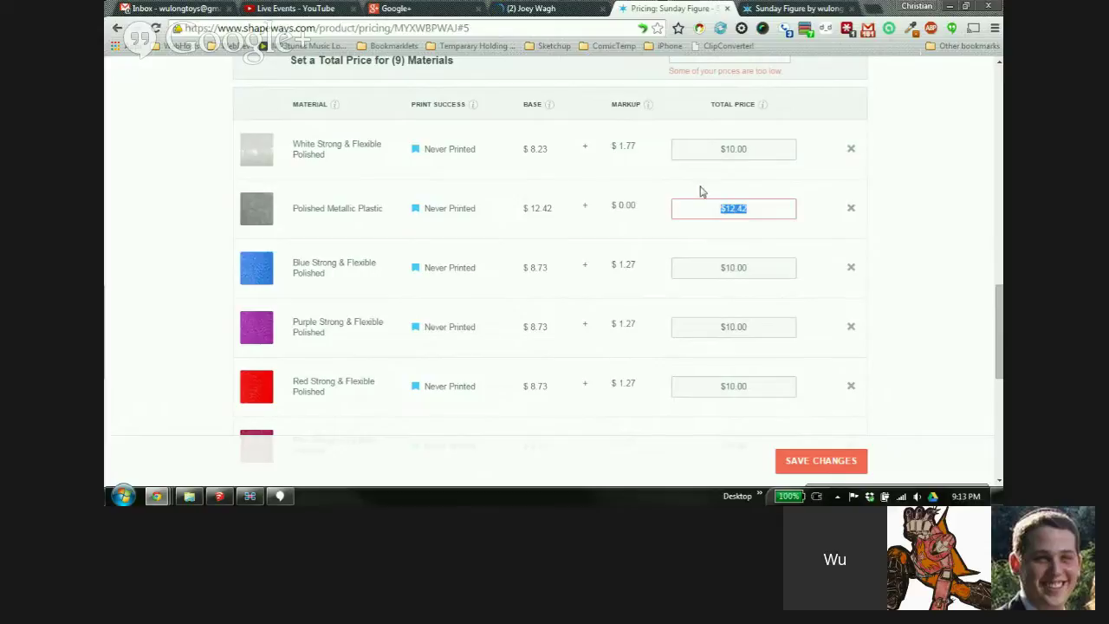
pyautogui.click(811, 226)
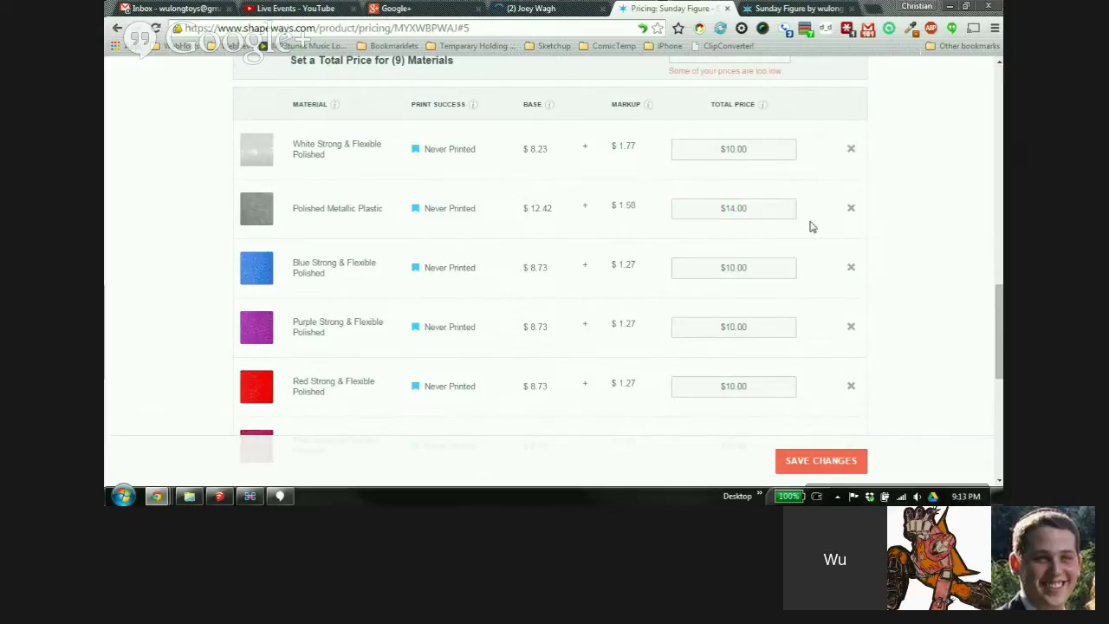
pyautogui.scroll(-4, 835, 185)
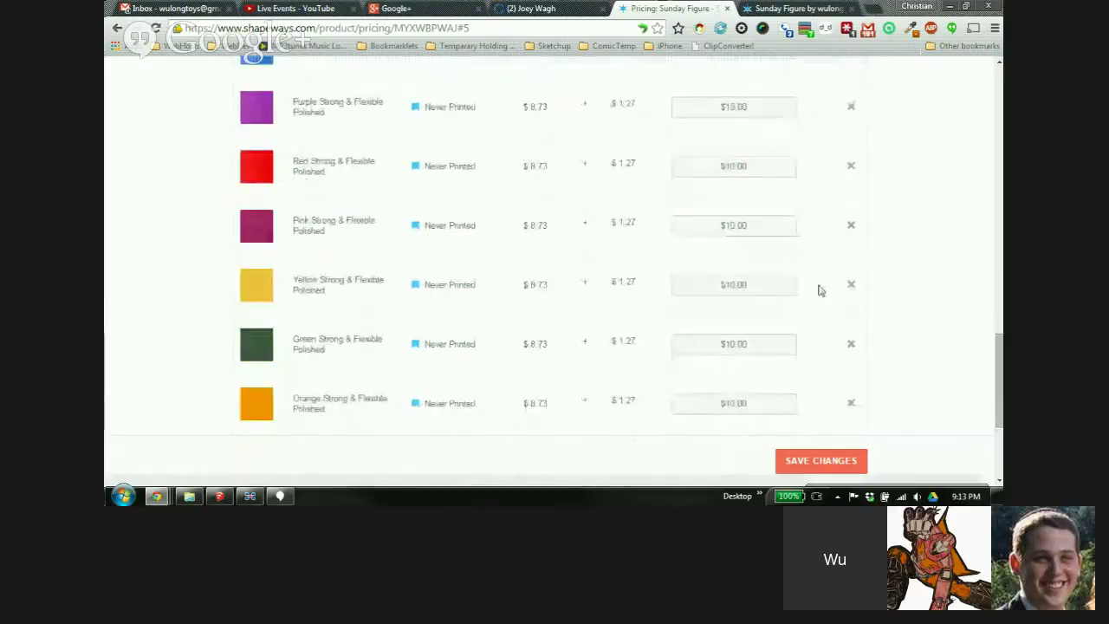
pyautogui.scroll(5, 797, 364)
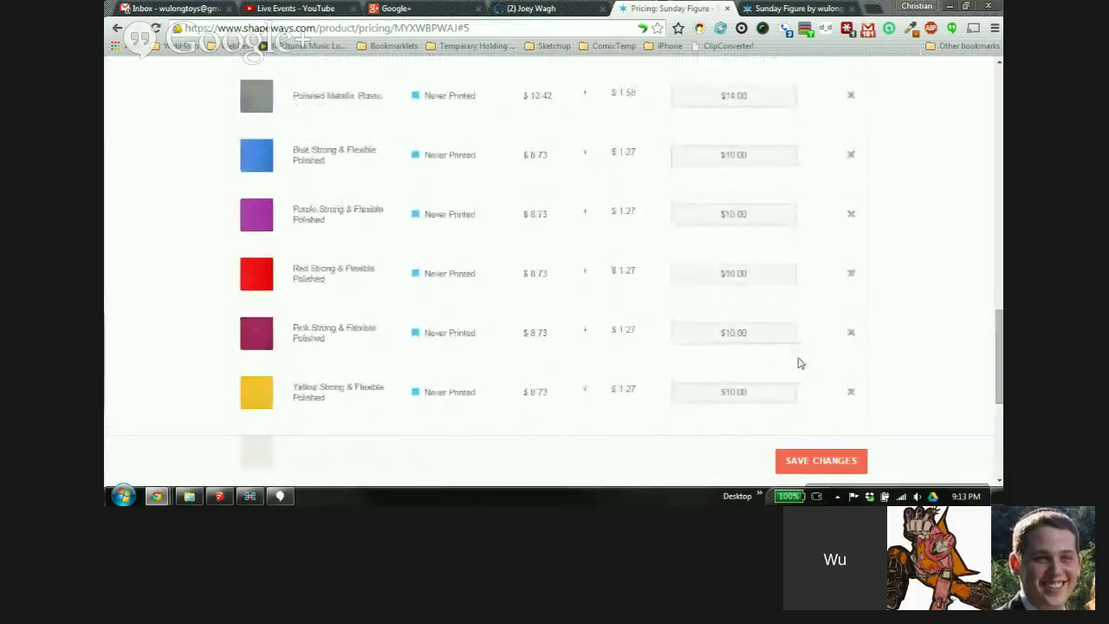
pyautogui.scroll(3, 803, 262)
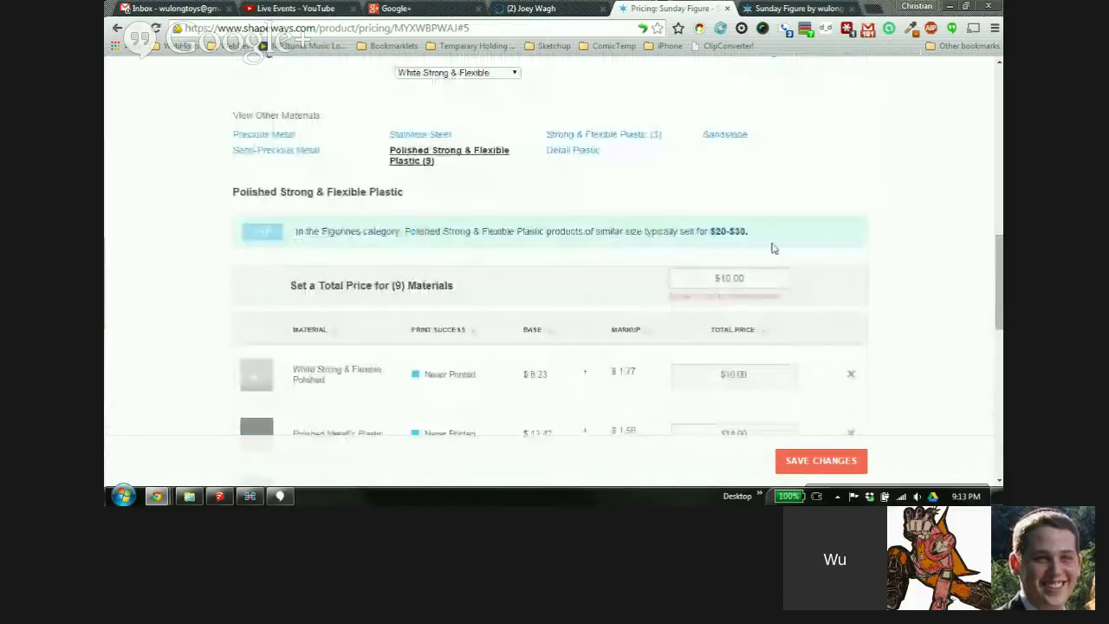
pyautogui.scroll(1, 908, 291)
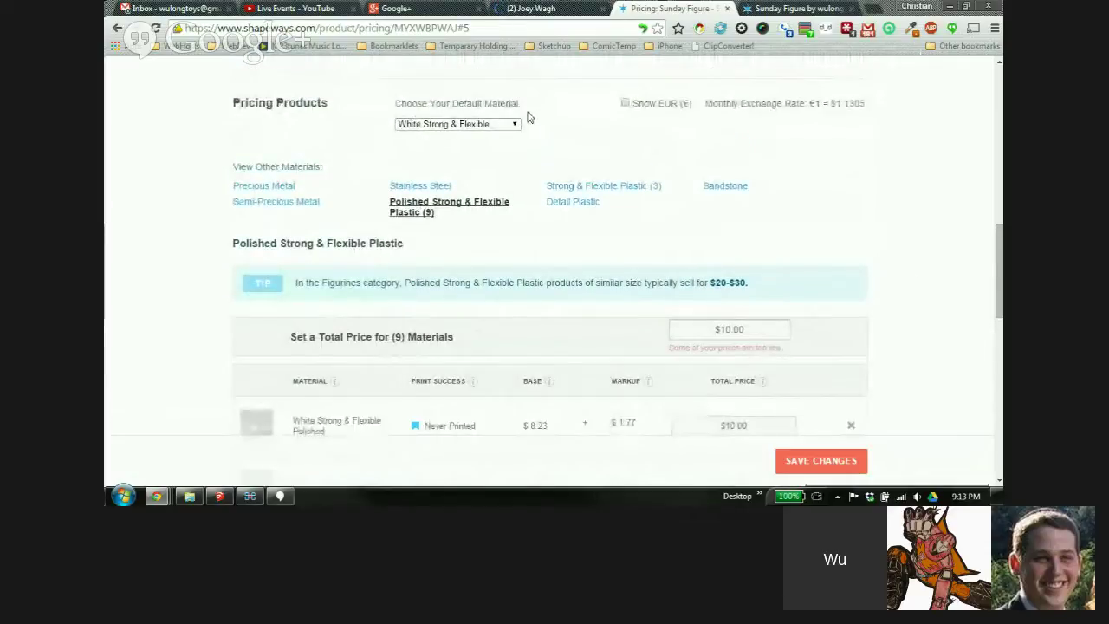
# Confirm White Strong & Flexible as default material and save the new material prices
pyautogui.scroll(1, 537, 125)
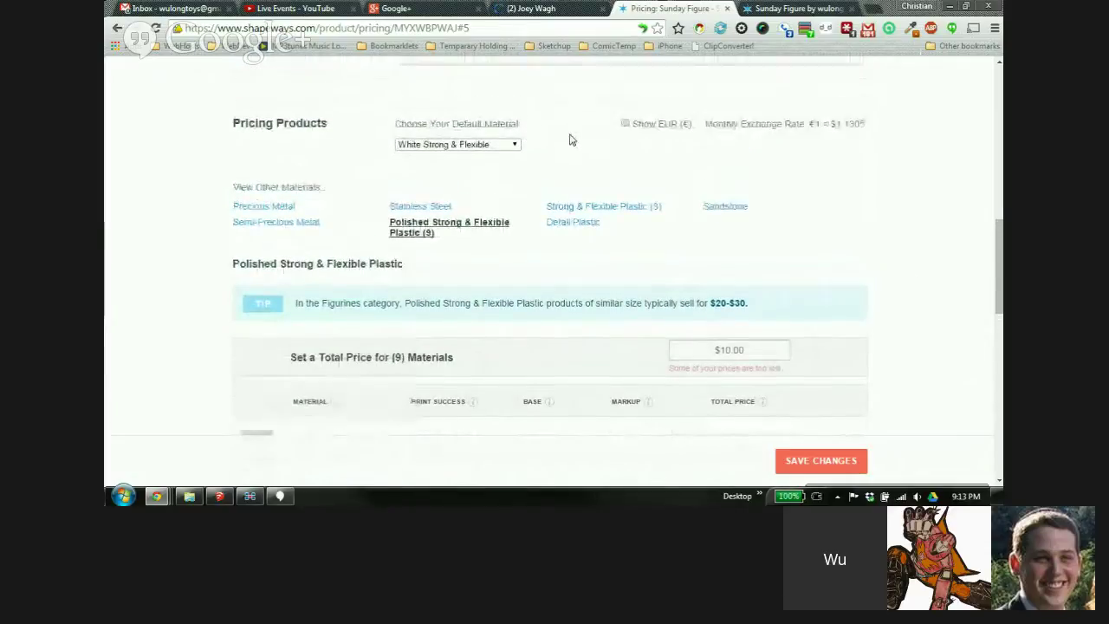
pyautogui.click(516, 156)
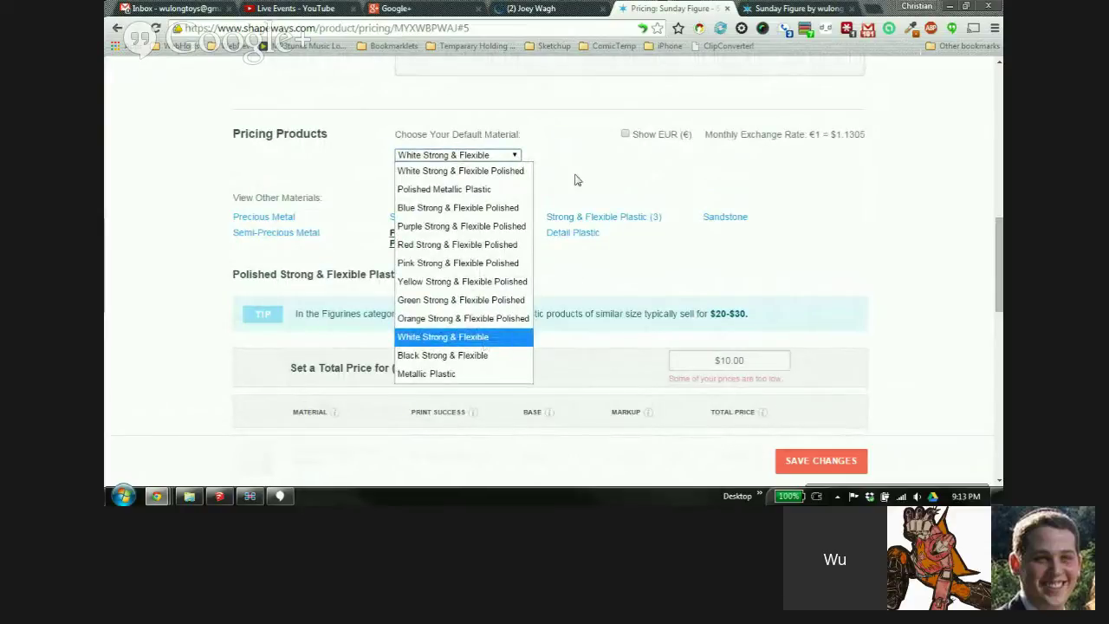
pyautogui.click(576, 179)
pyautogui.click(840, 457)
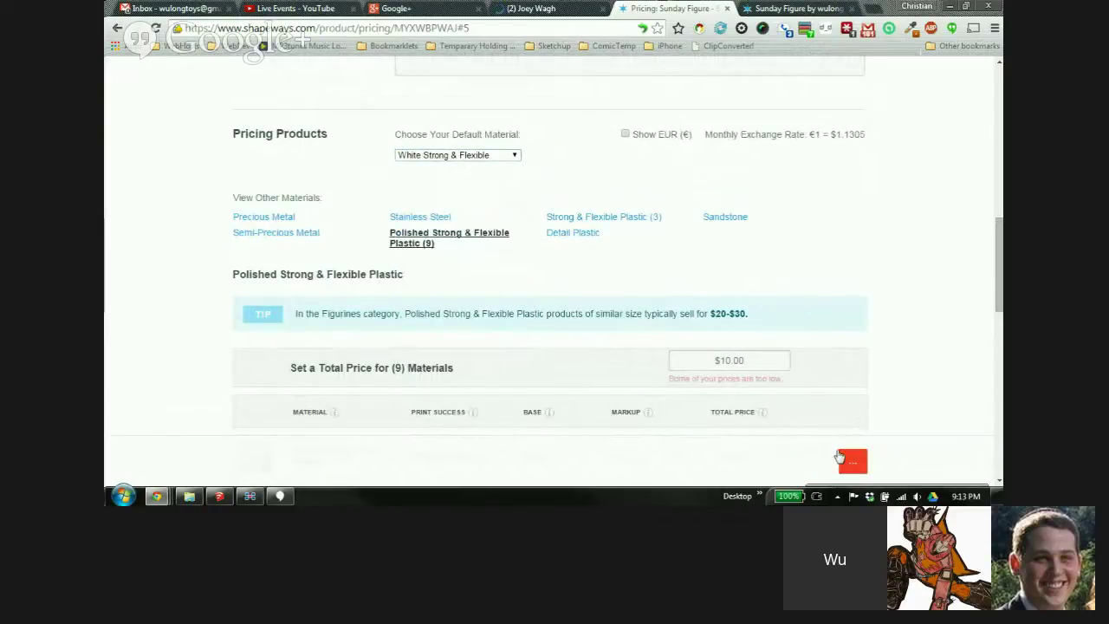
pyautogui.scroll(4, 864, 225)
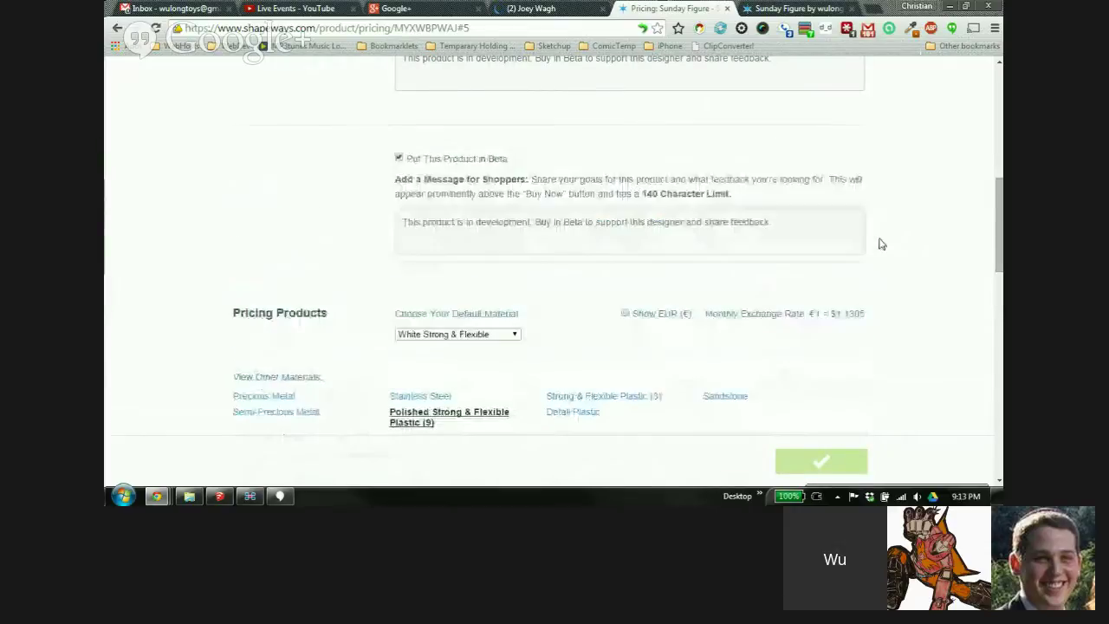
pyautogui.scroll(10, 882, 243)
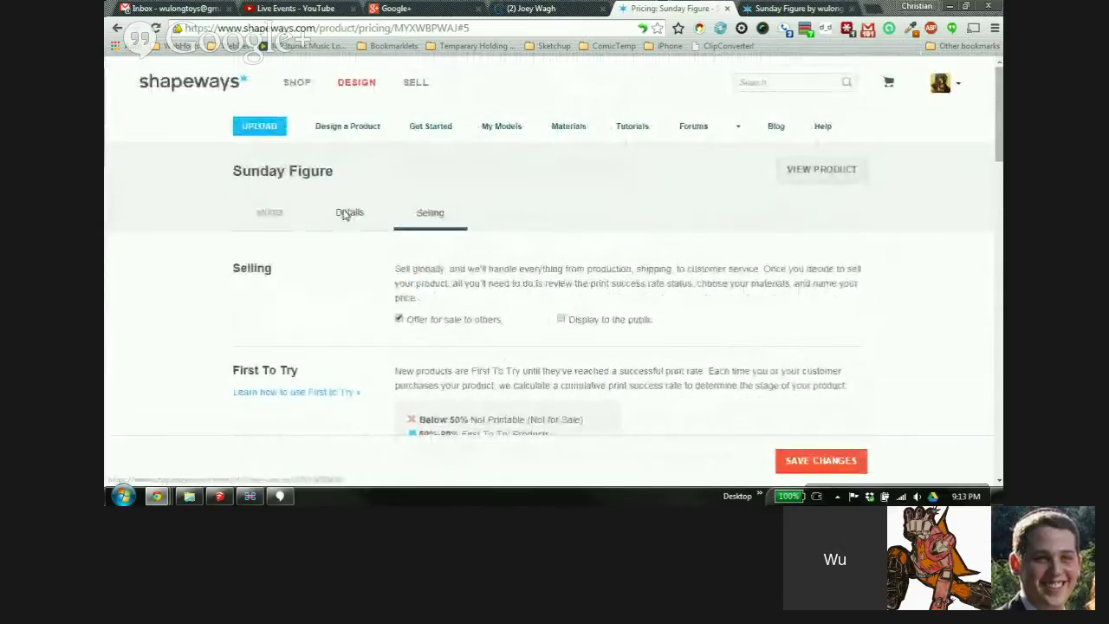
# Save the Sunday Figure details and open its public product page
pyautogui.click(348, 213)
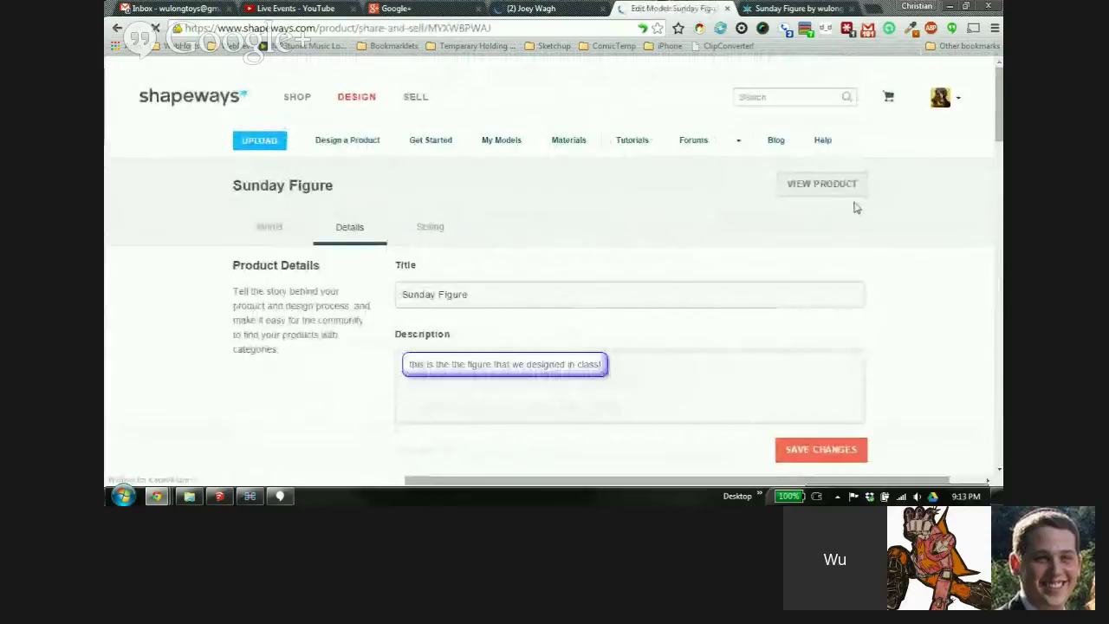
pyautogui.click(819, 450)
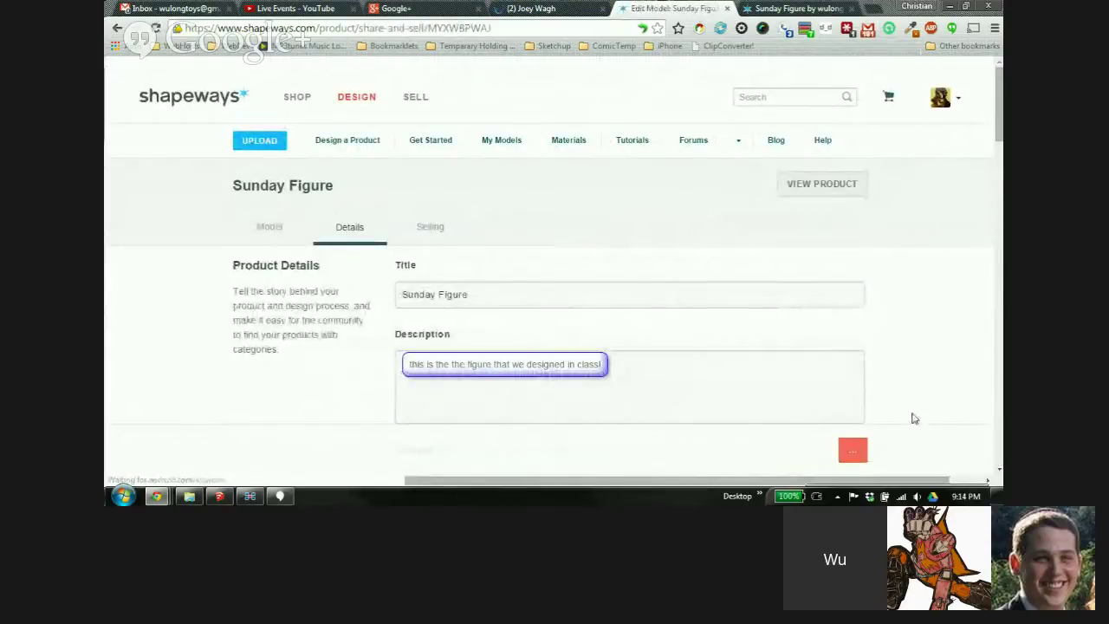
pyautogui.click(808, 181)
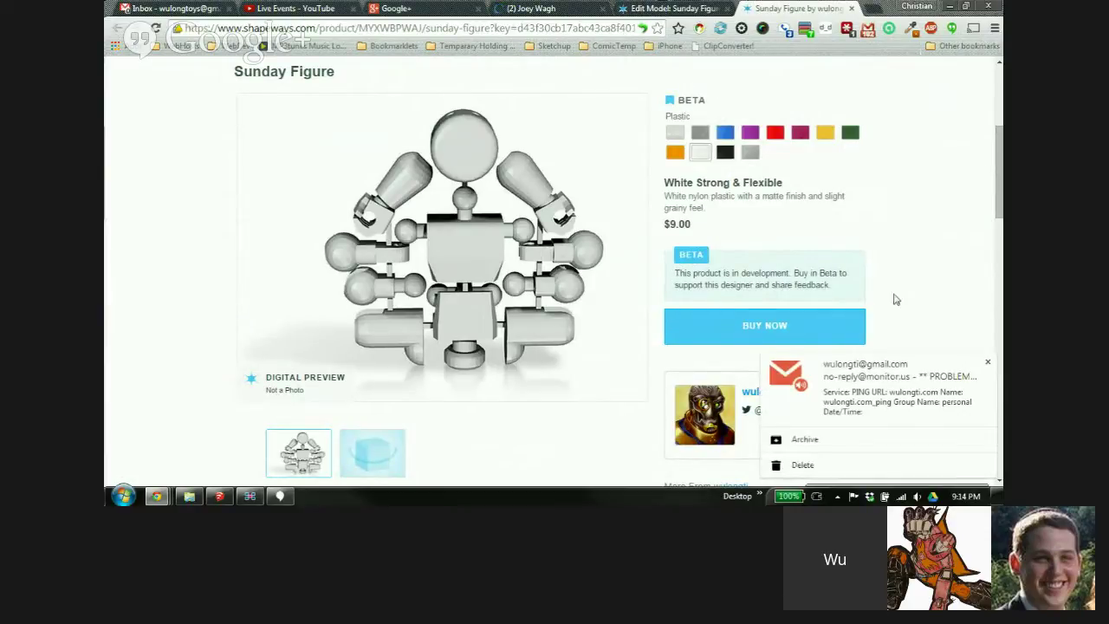
# Review the product page's Beta Feedback and Comments sections, then return to the editor
pyautogui.click(988, 363)
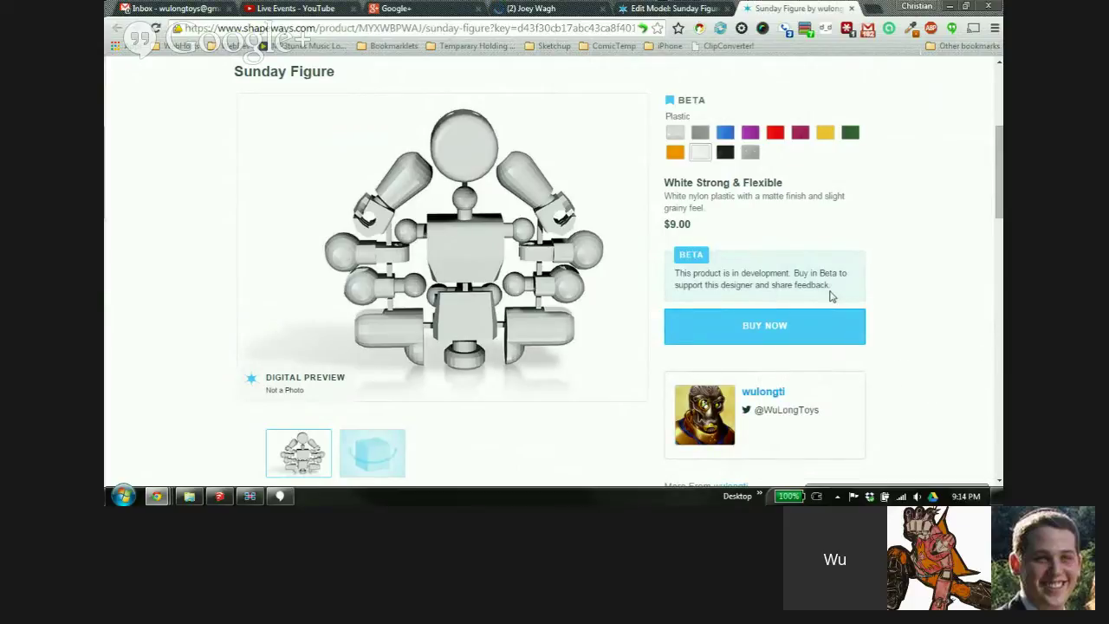
pyautogui.scroll(-7, 484, 197)
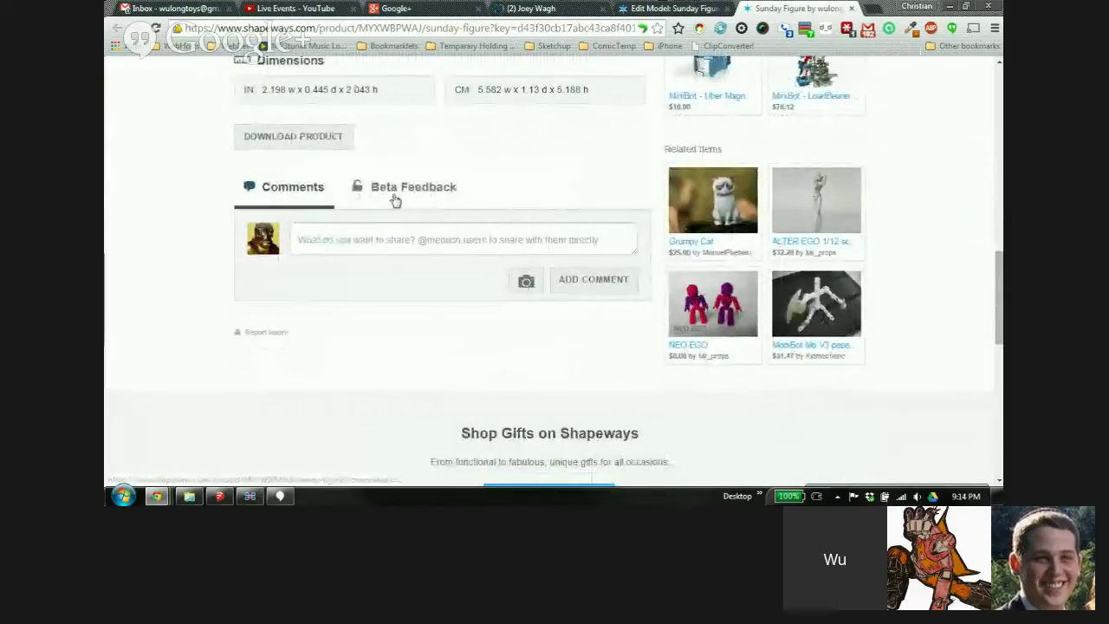
pyautogui.click(407, 188)
pyautogui.click(293, 192)
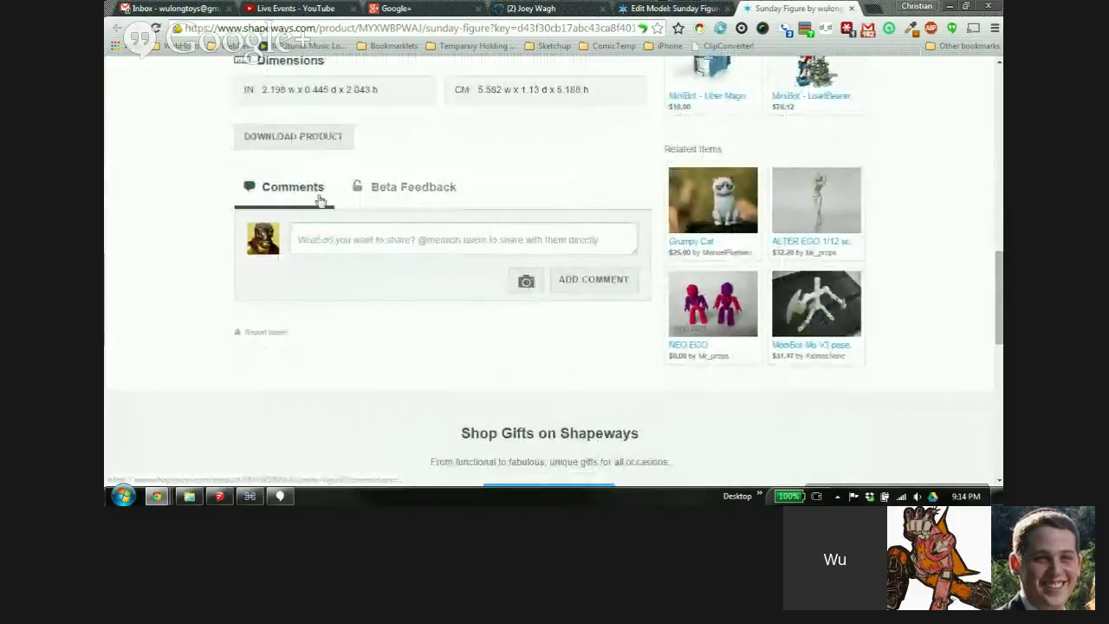
pyautogui.moveTo(993, 293); pyautogui.dragTo(989, 148)
pyautogui.scroll(-2, 489, 393)
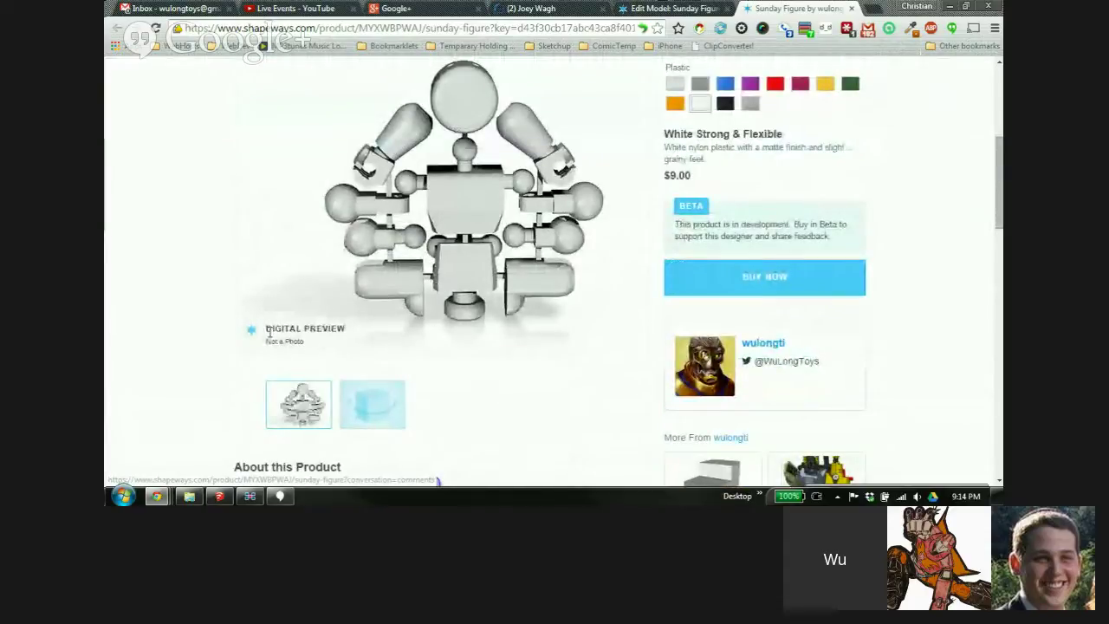
pyautogui.click(724, 8)
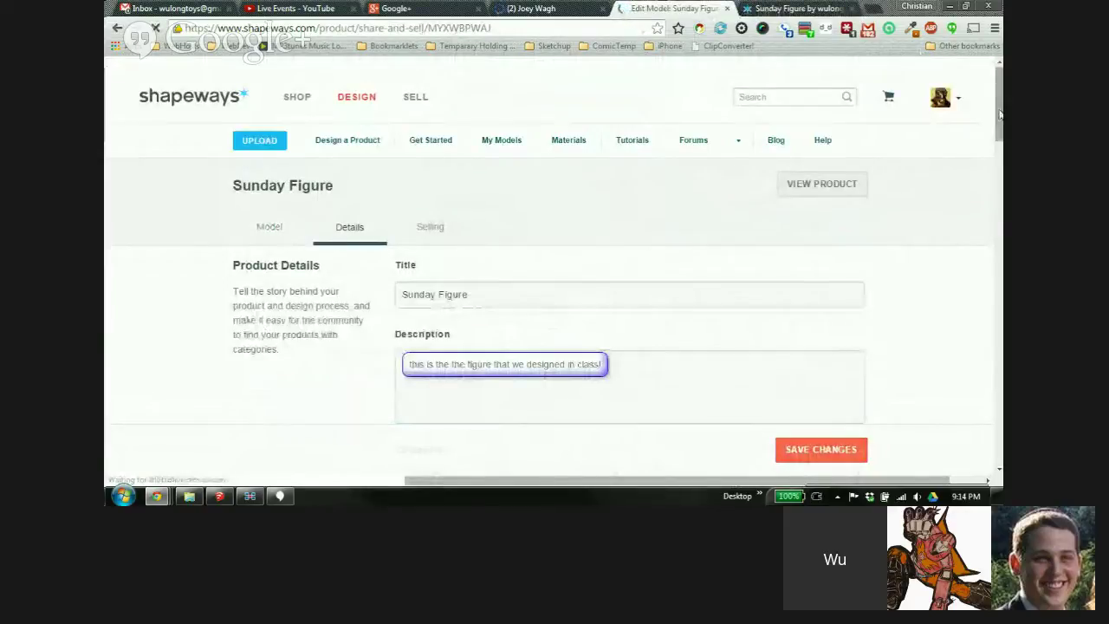
# Upload minifig.png as a new product image
pyautogui.moveTo(1000, 141); pyautogui.dragTo(1001, 255)
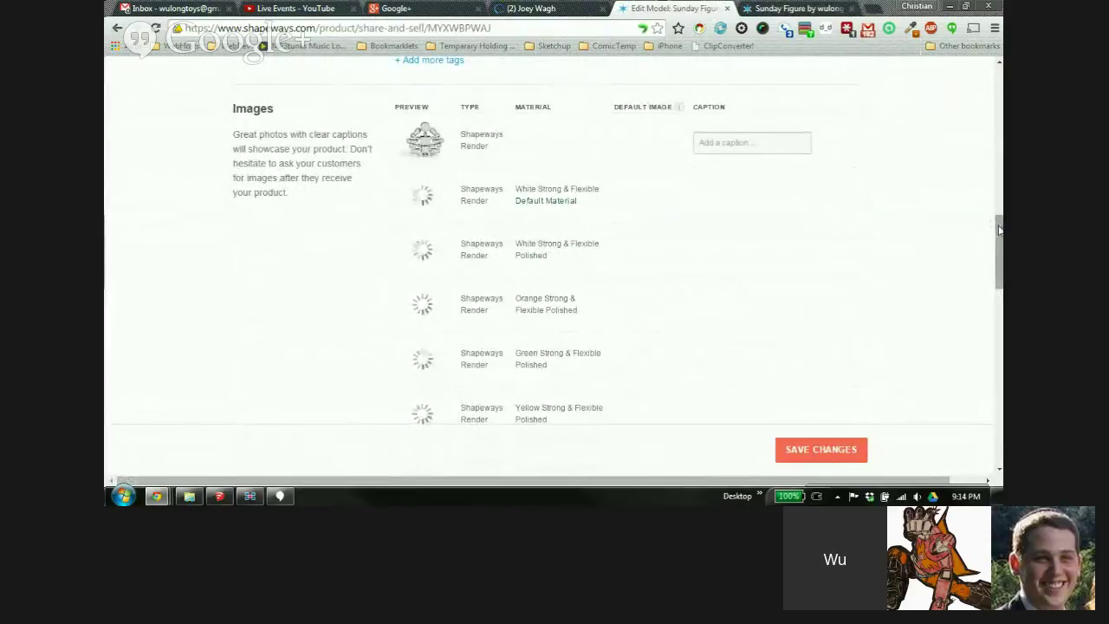
pyautogui.moveTo(999, 229); pyautogui.dragTo(997, 322)
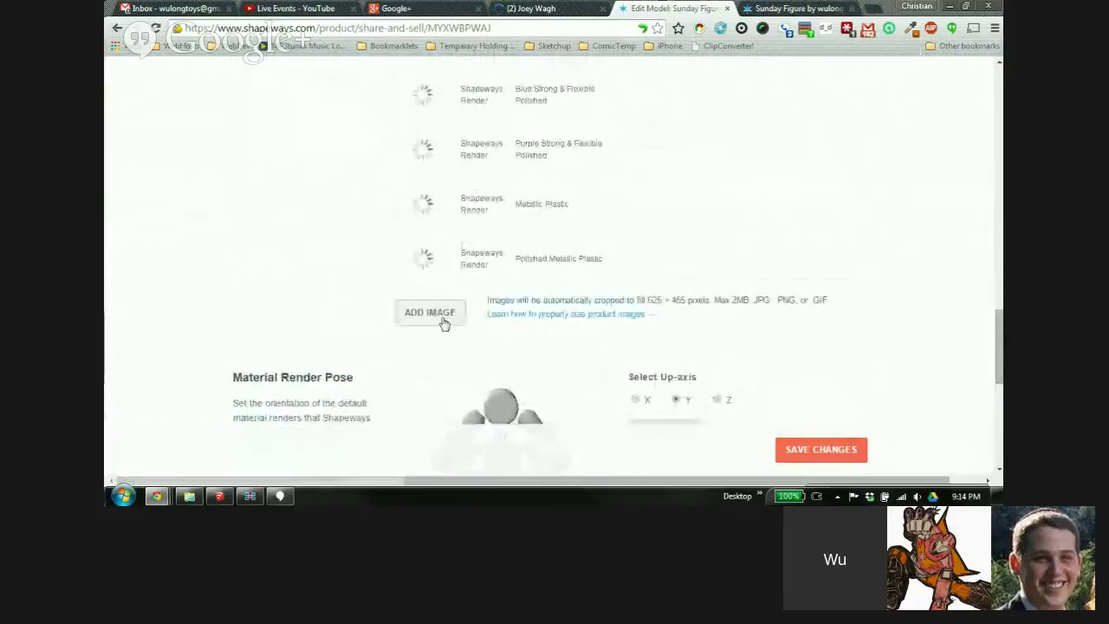
pyautogui.click(431, 312)
pyautogui.write('m')
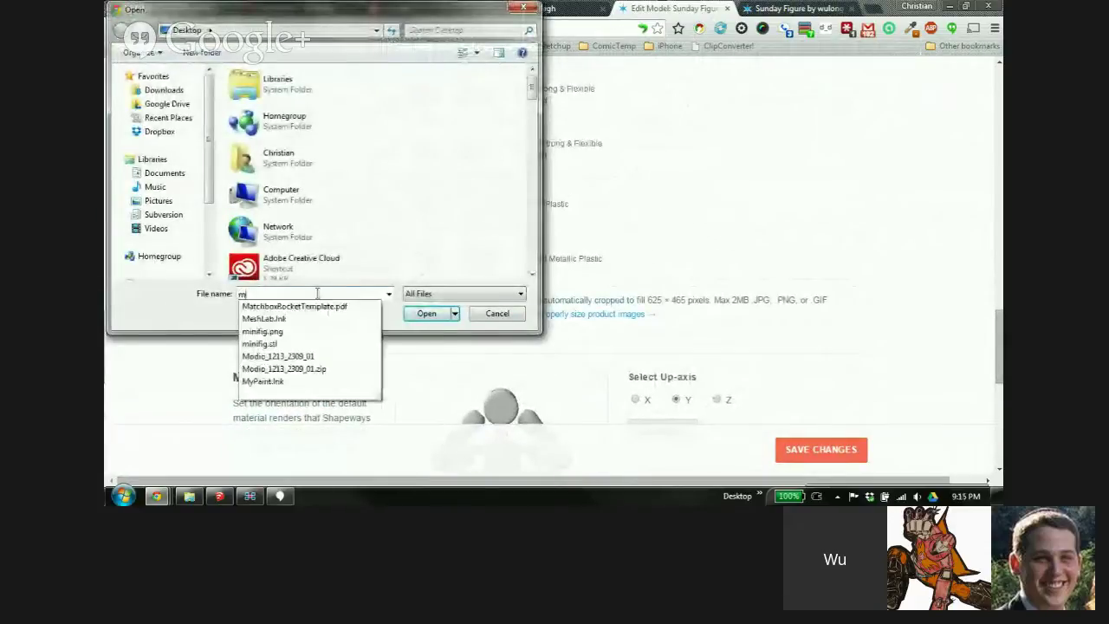
pyautogui.click(378, 331)
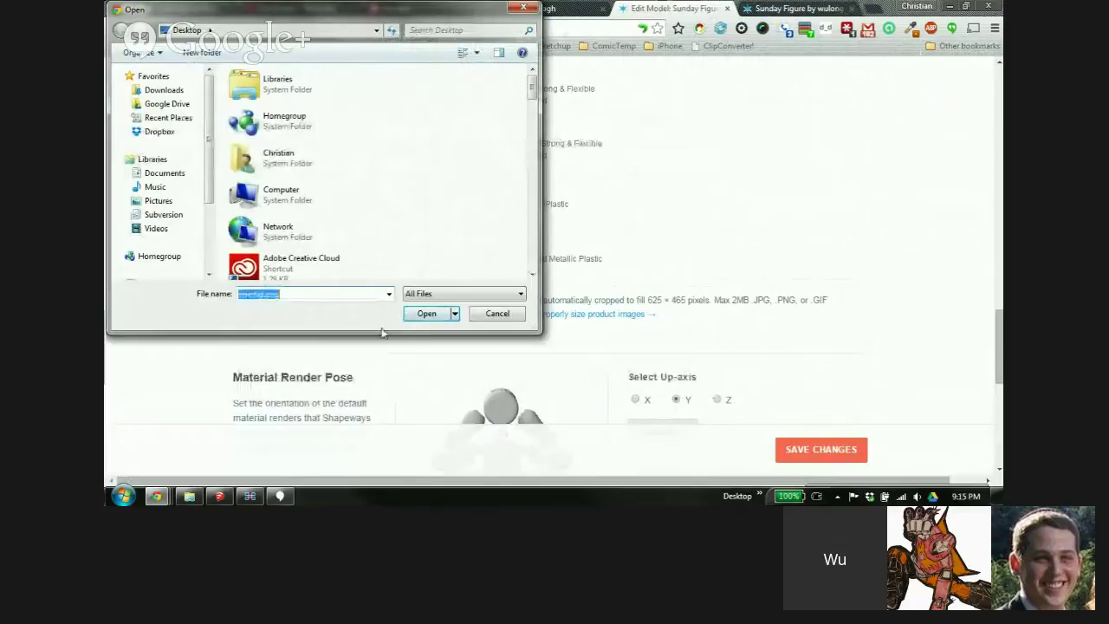
pyautogui.click(426, 316)
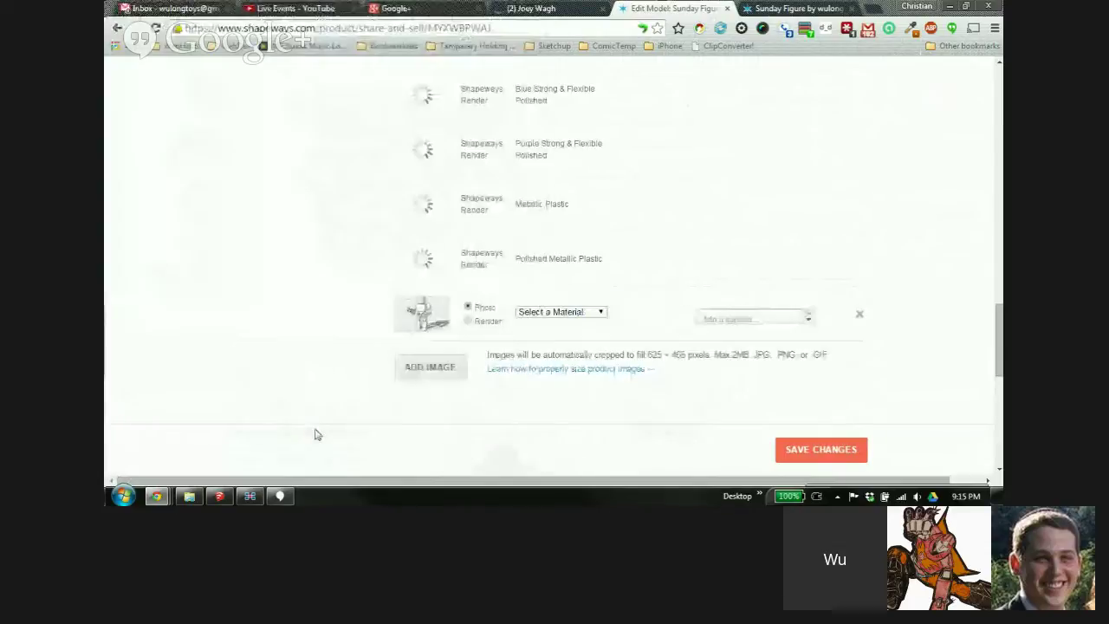
# Assign White Strong & Flexible to the new image and mark it as a Render
pyautogui.click(544, 314)
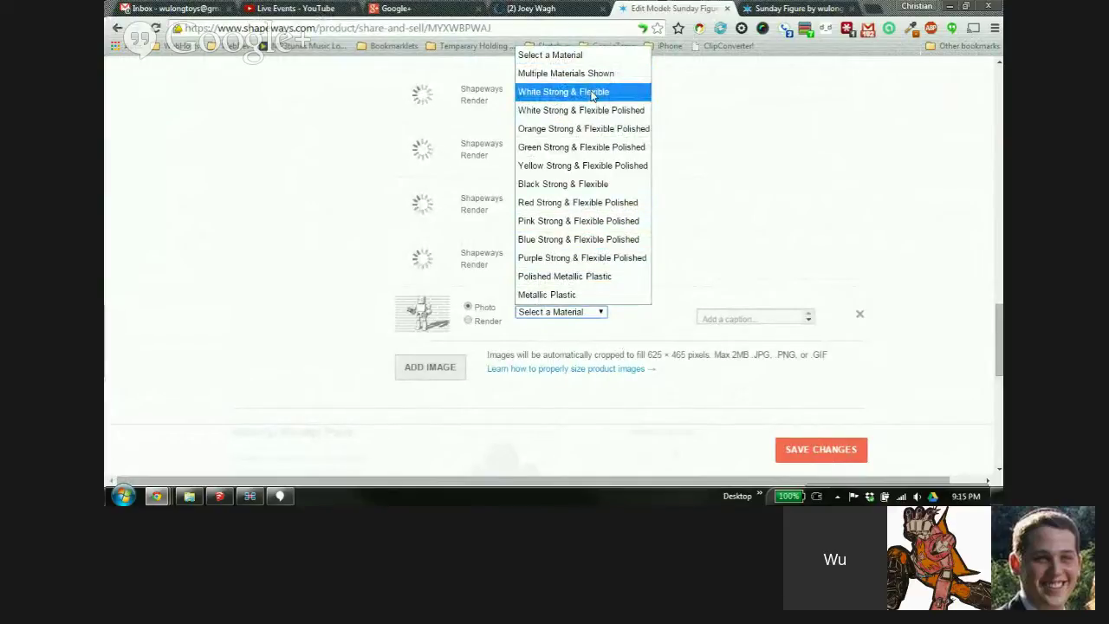
pyautogui.click(591, 94)
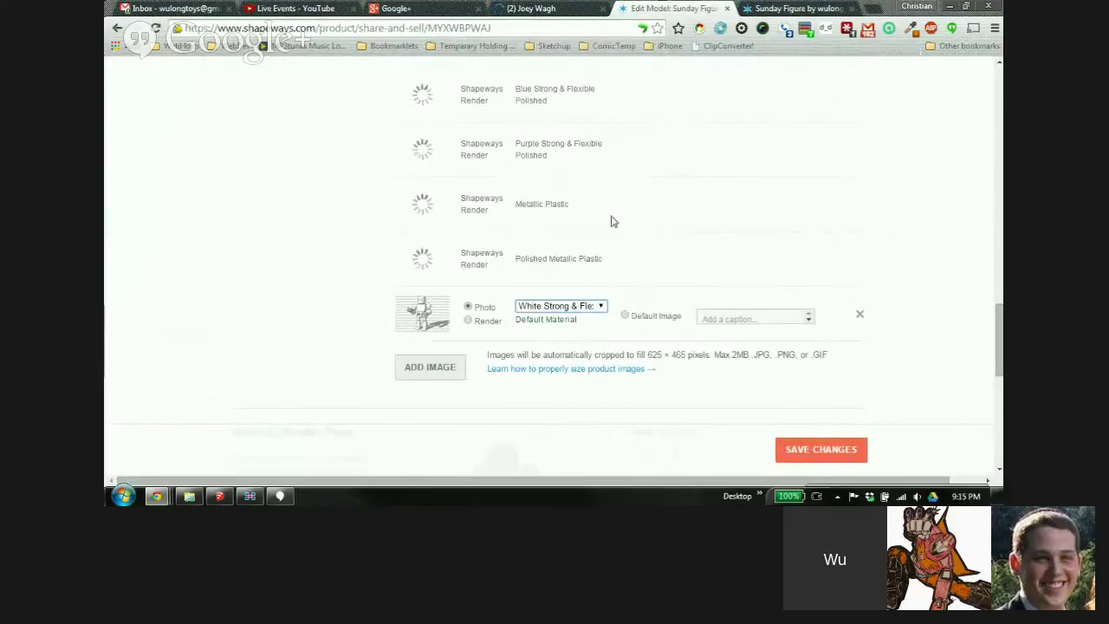
pyautogui.click(468, 322)
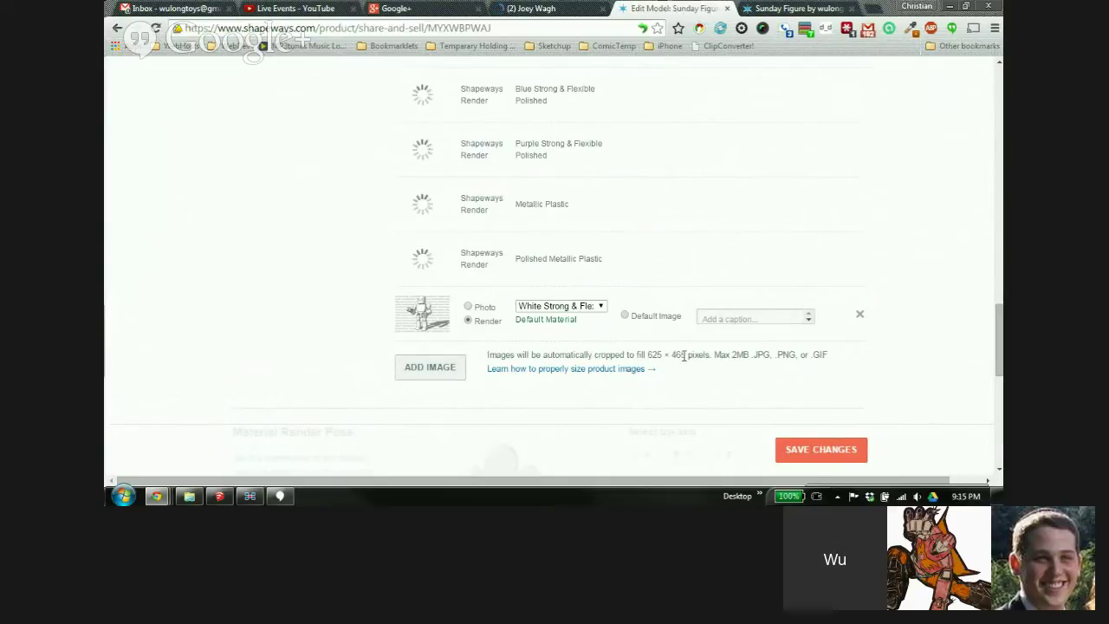
# Save the new image's settings, make it the Default Image, and save again
pyautogui.click(818, 452)
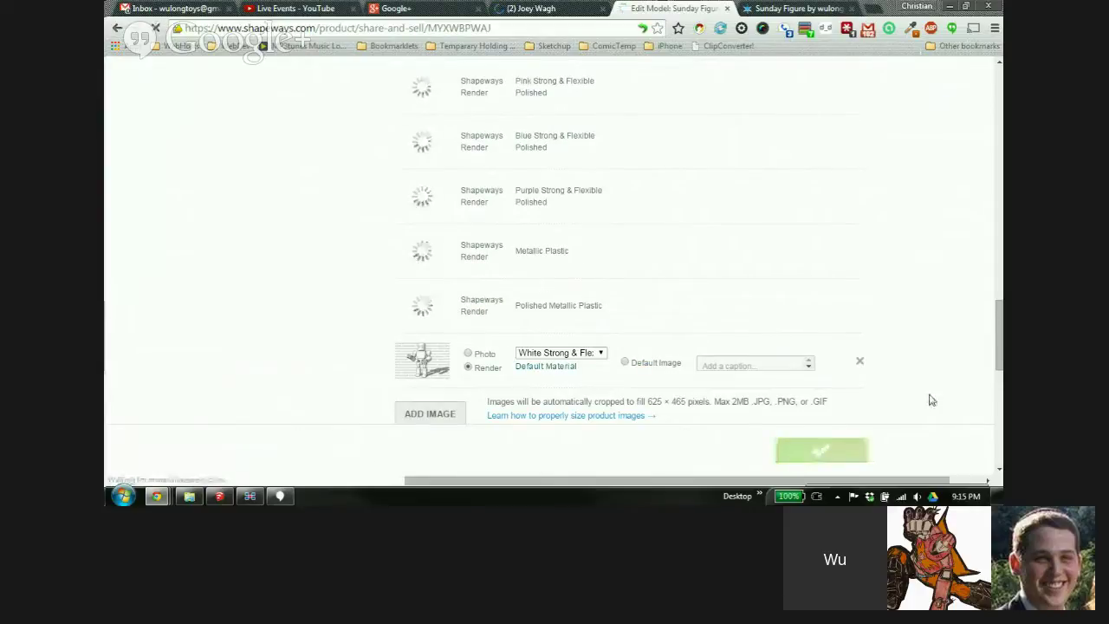
pyautogui.click(625, 364)
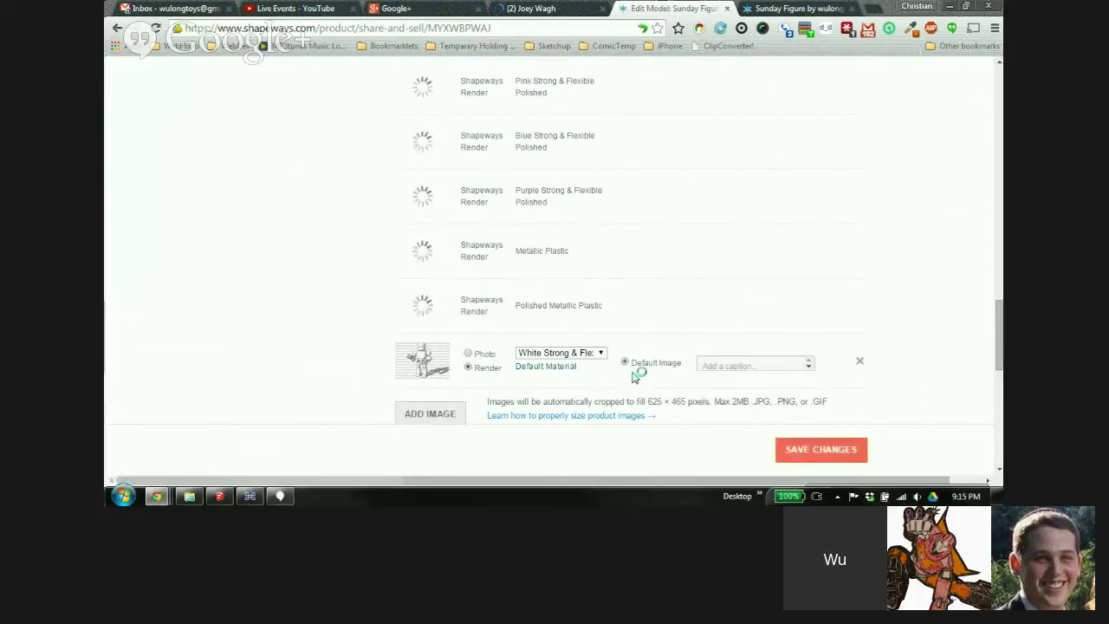
pyautogui.click(823, 458)
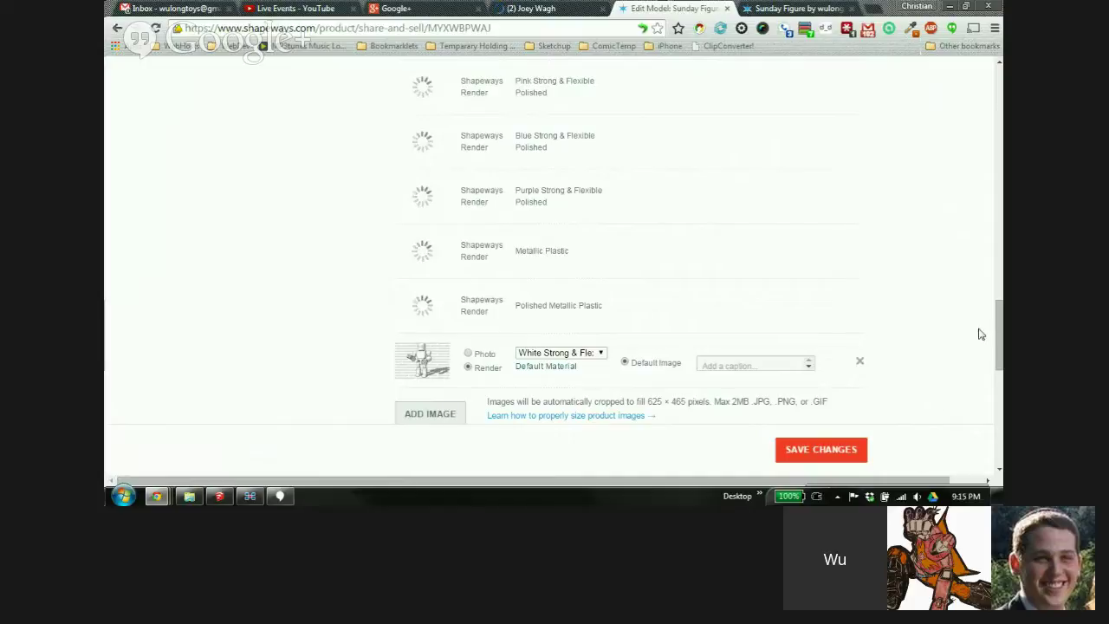
pyautogui.moveTo(1000, 322); pyautogui.dragTo(1001, 326)
# Reload the Sunday Figure product page to show the new render and select its address
pyautogui.click(793, 7)
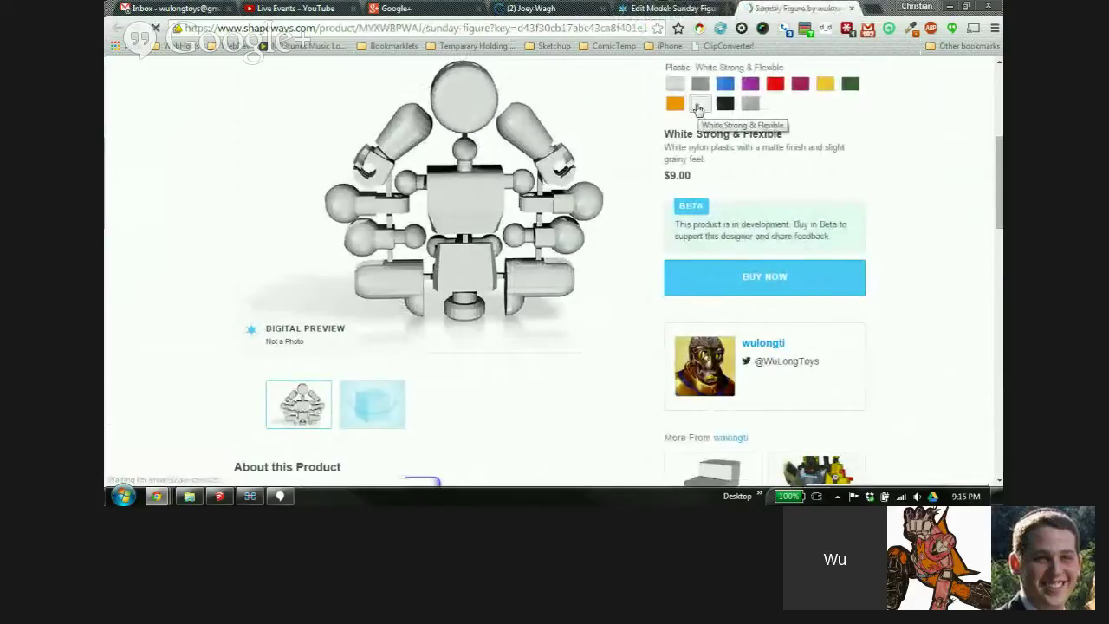
pyautogui.press('F5')
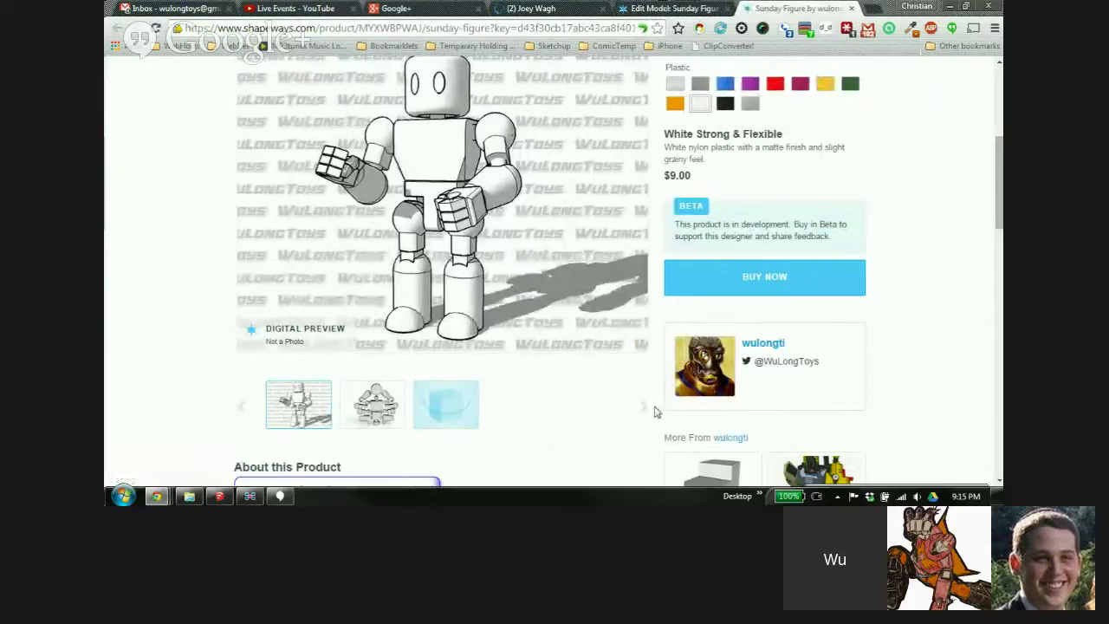
pyautogui.scroll(2, 208, 331)
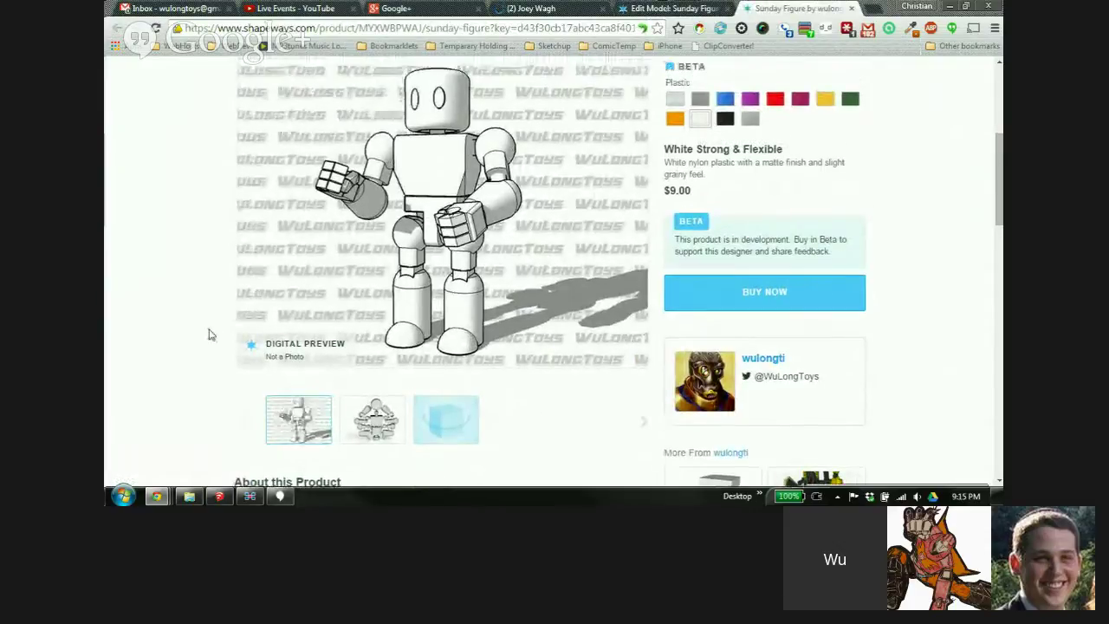
pyautogui.scroll(1, 214, 327)
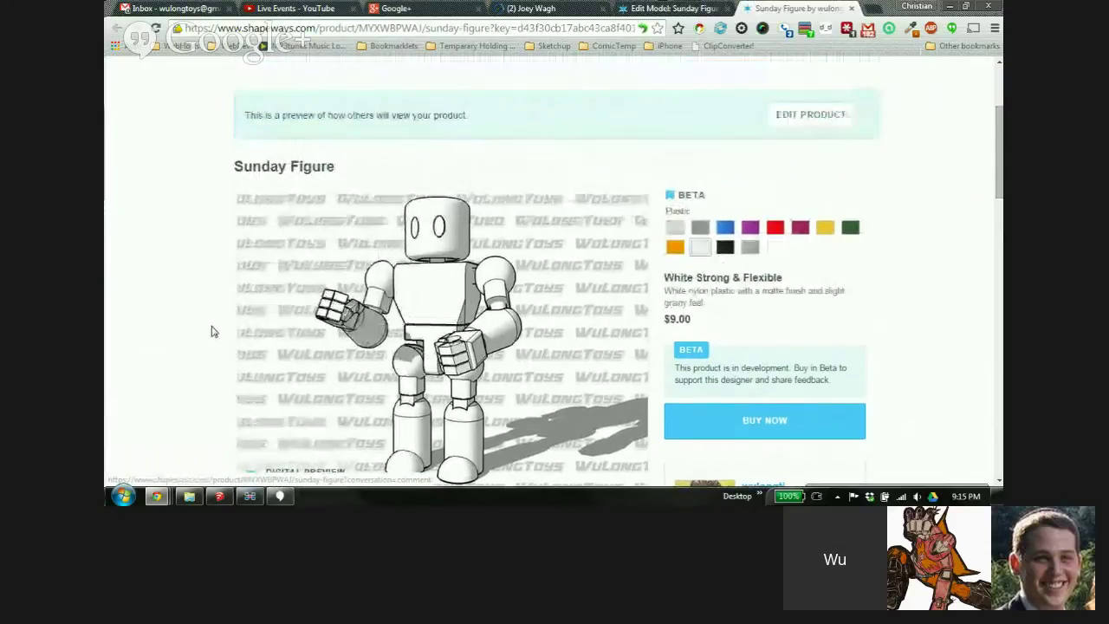
pyautogui.scroll(4, 887, 321)
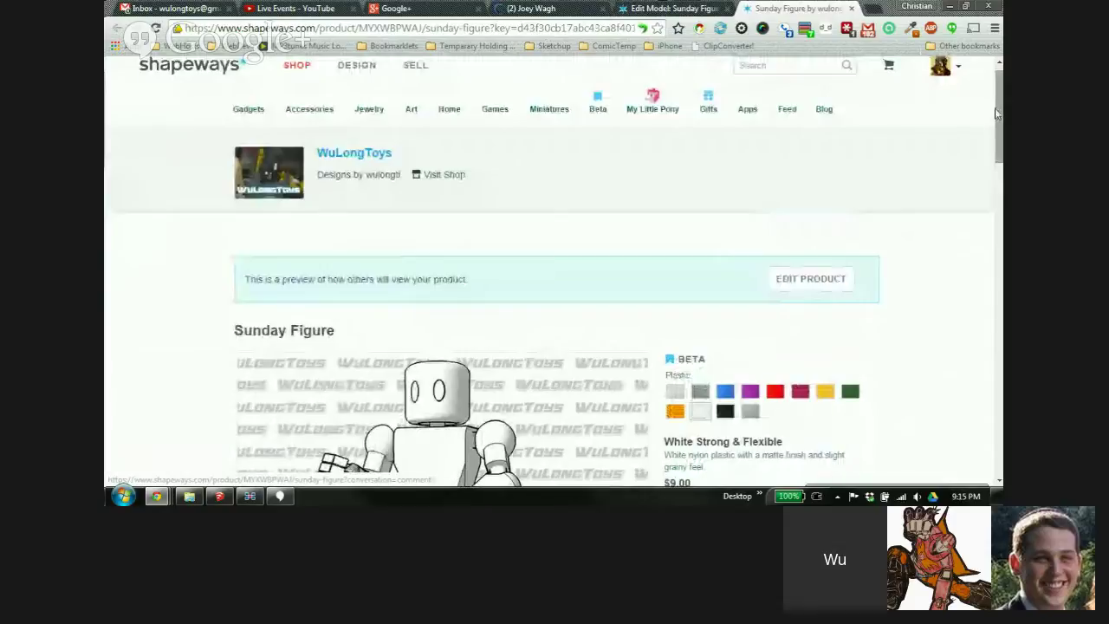
pyautogui.moveTo(1001, 110); pyautogui.dragTo(980, 148)
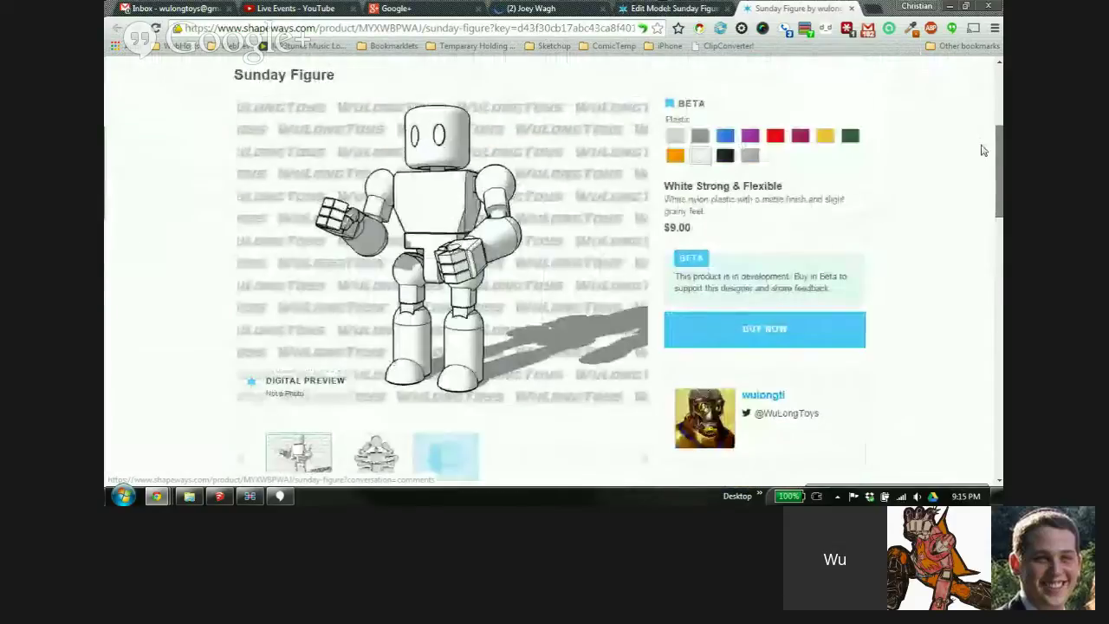
pyautogui.scroll(3, 846, 156)
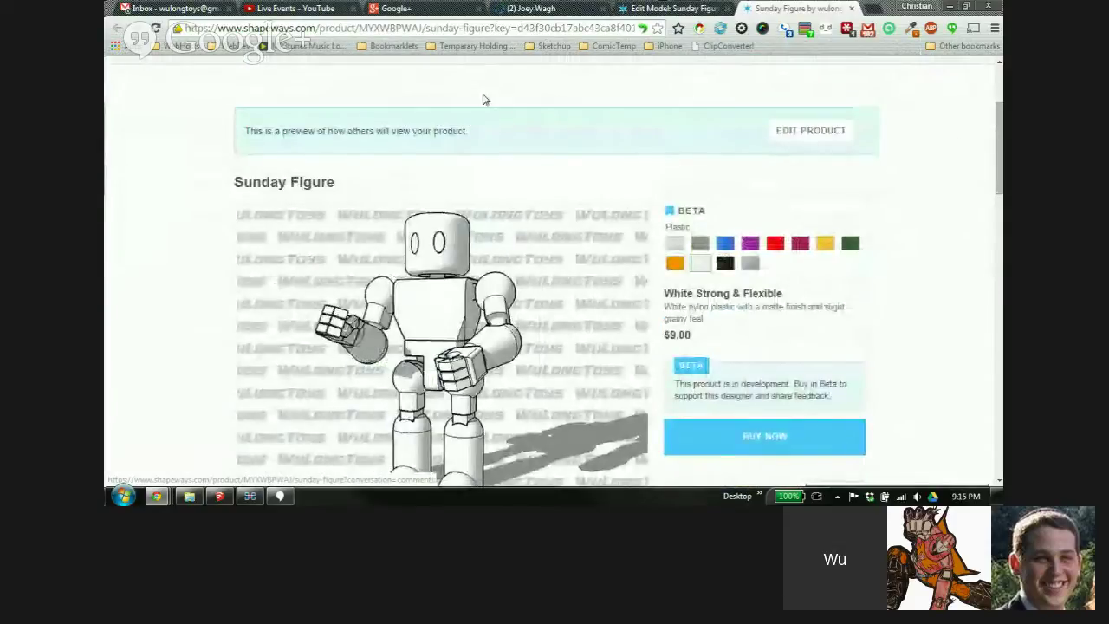
pyautogui.click(498, 28)
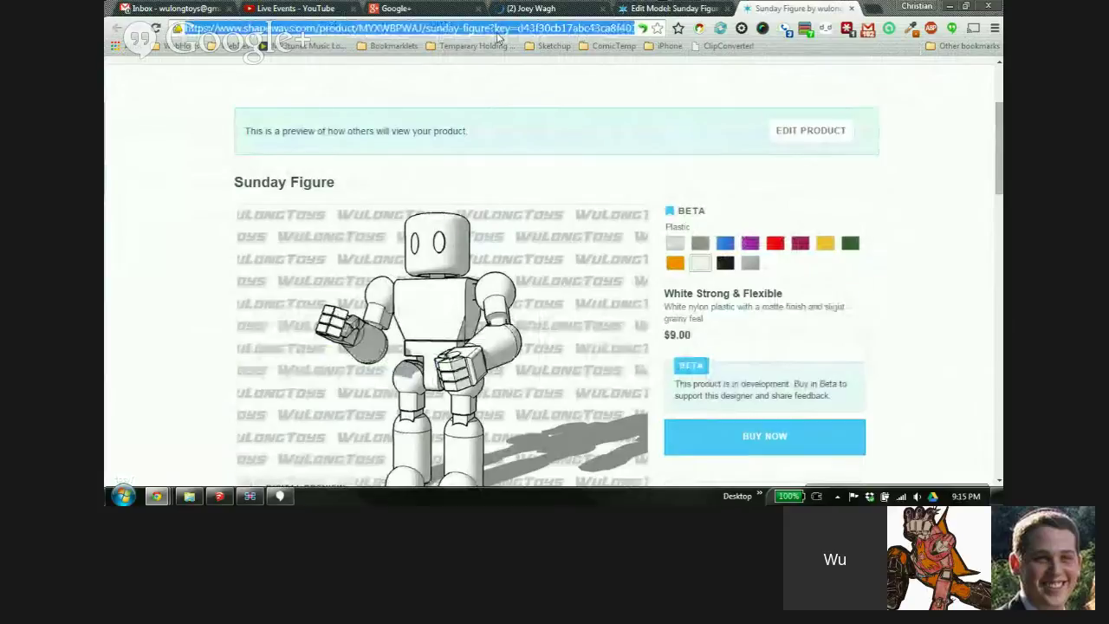
pyautogui.click(995, 28)
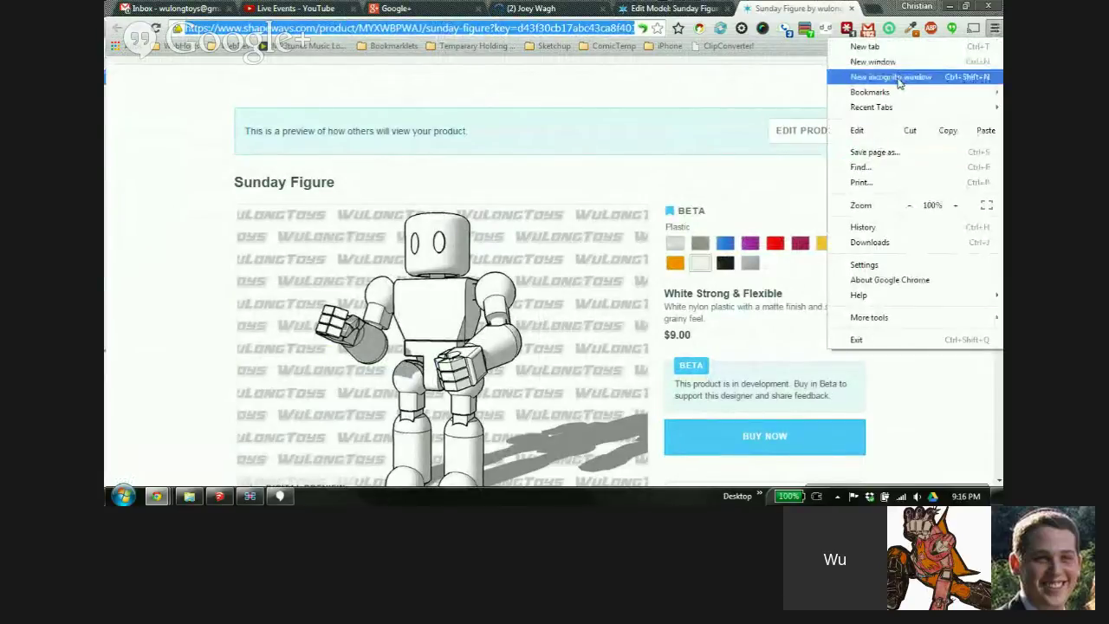
pyautogui.click(962, 77)
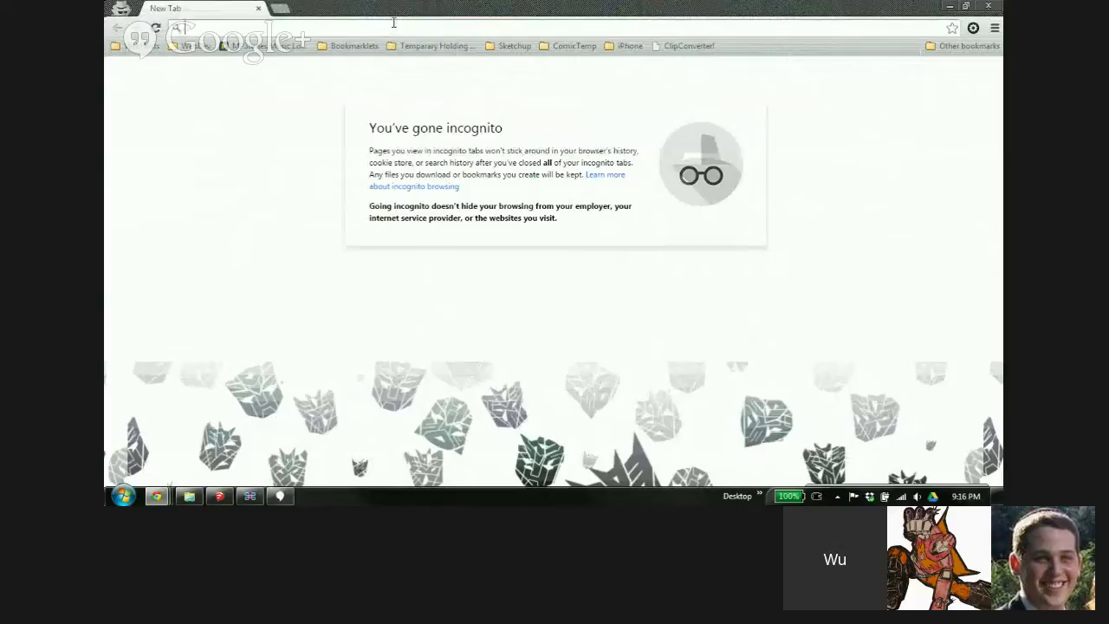
pyautogui.press('Return')
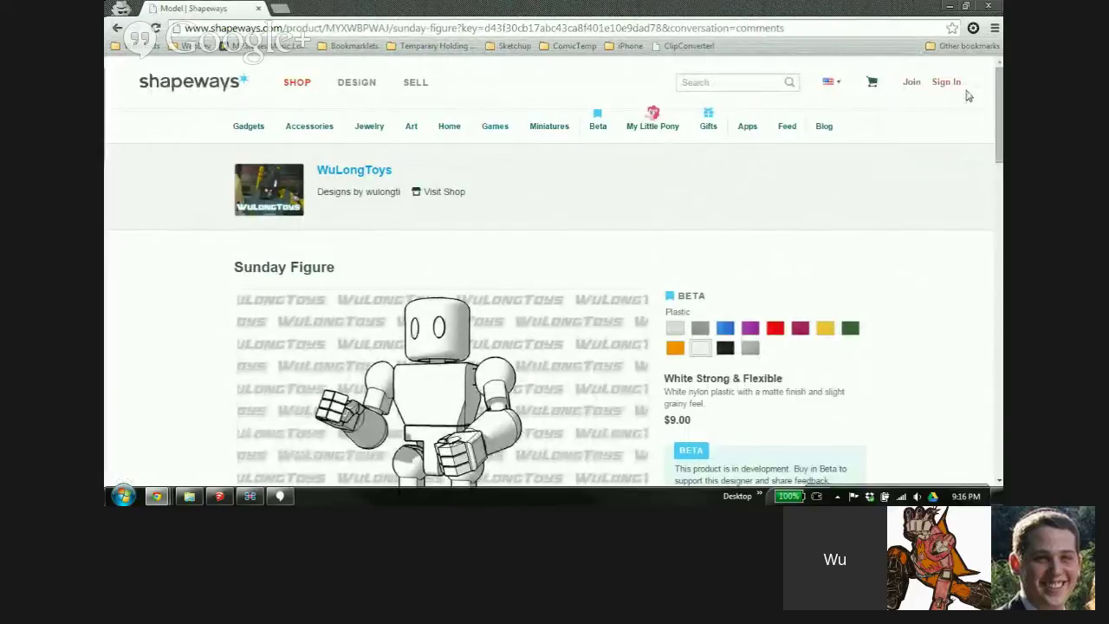
pyautogui.moveTo(999, 85); pyautogui.dragTo(1001, 217)
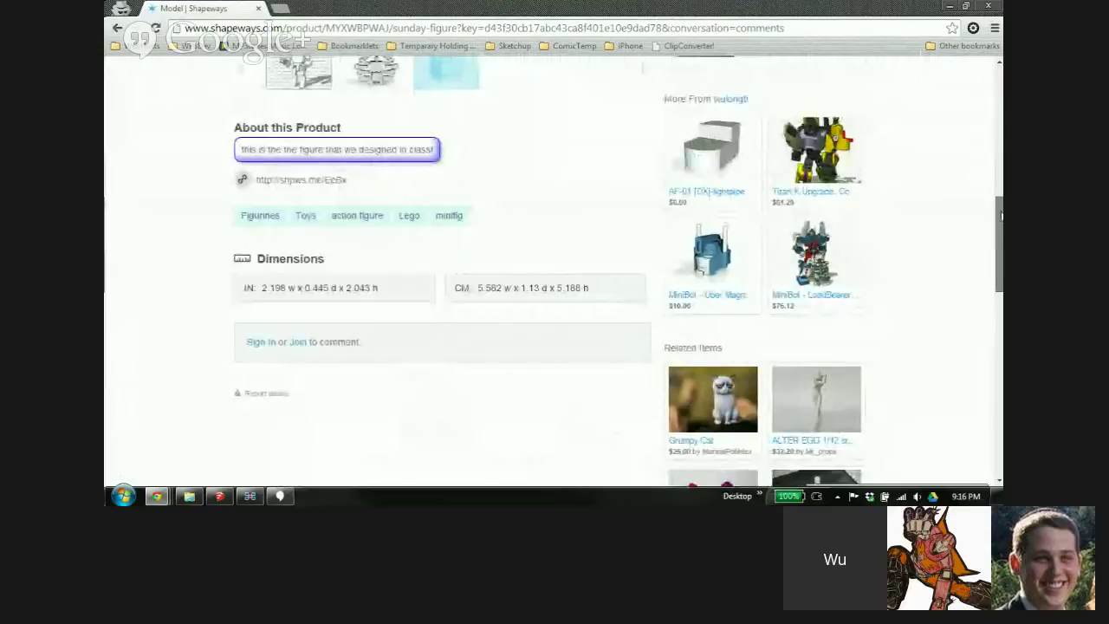
pyautogui.scroll(-2, 715, 257)
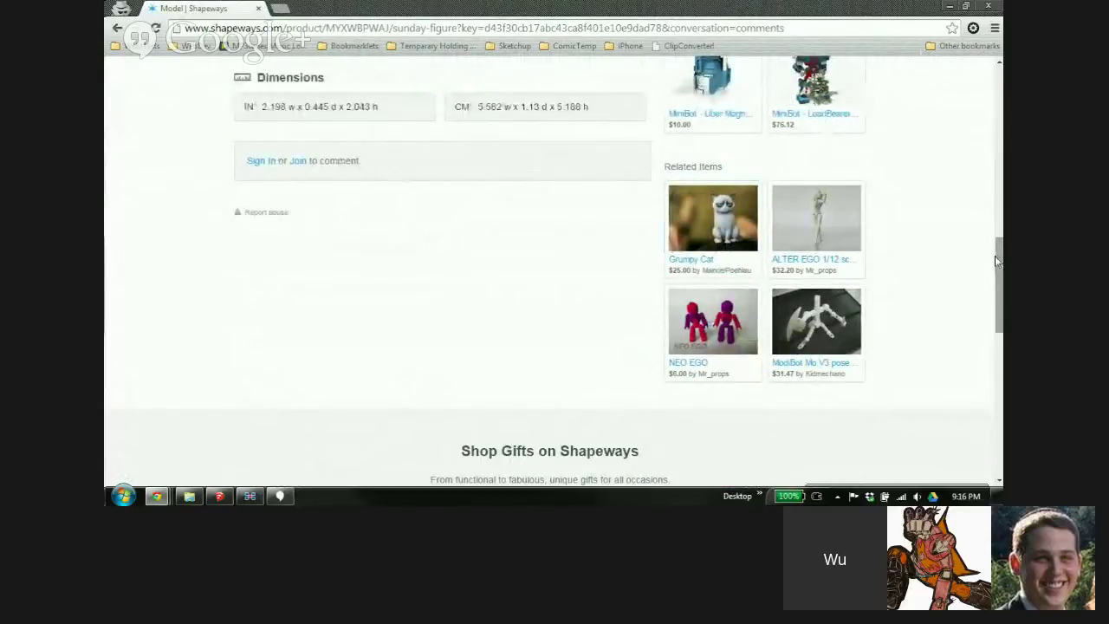
pyautogui.moveTo(997, 263); pyautogui.dragTo(996, 268)
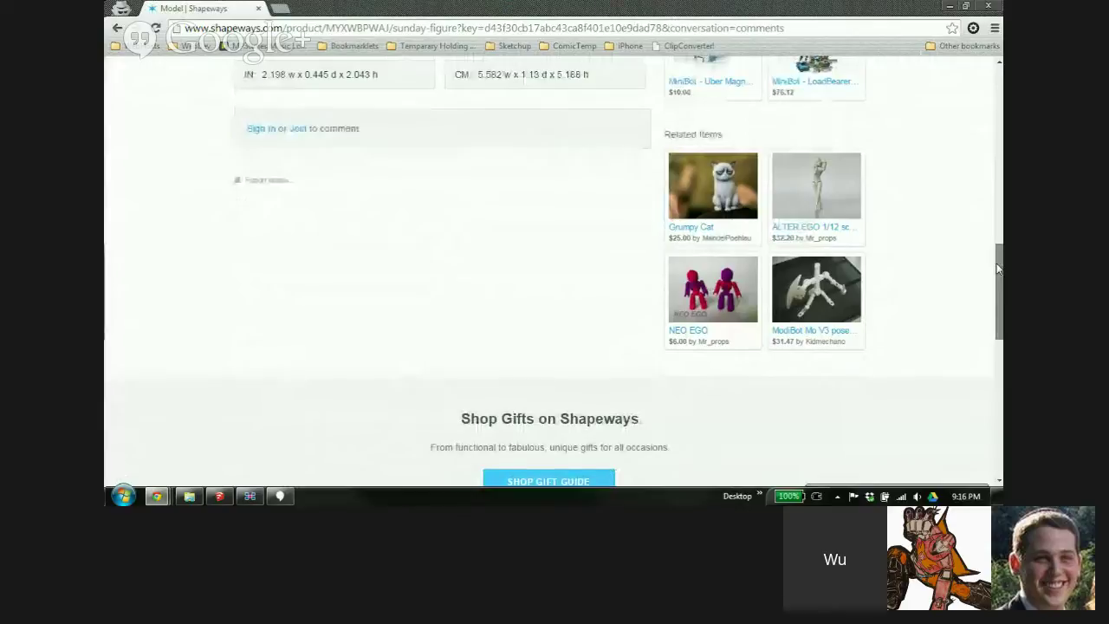
pyautogui.moveTo(997, 269); pyautogui.dragTo(998, 89)
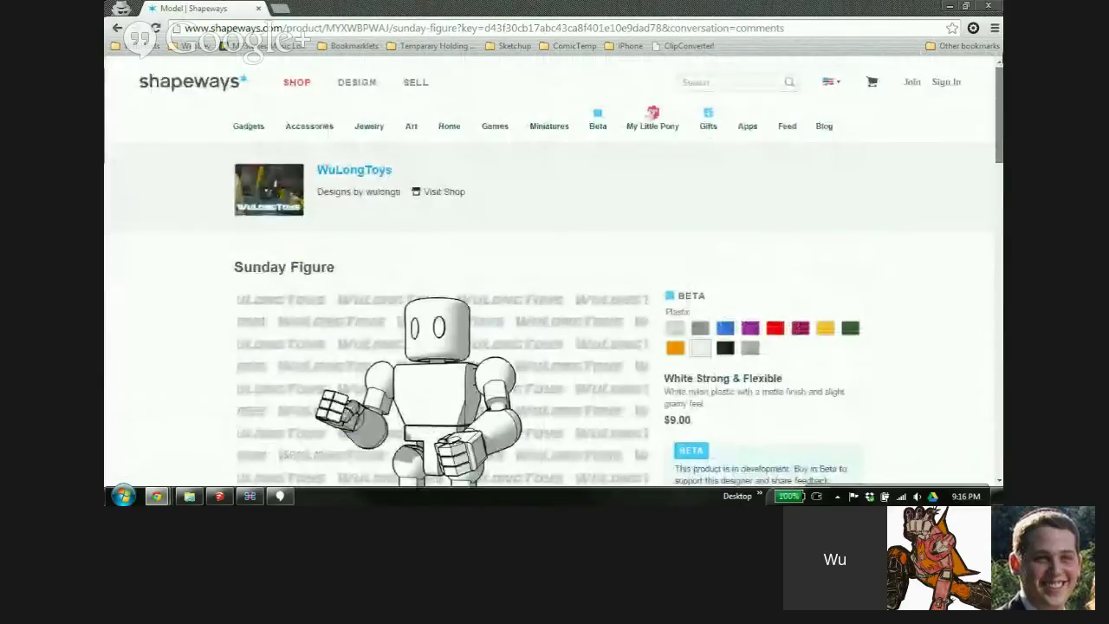
pyautogui.click(988, 6)
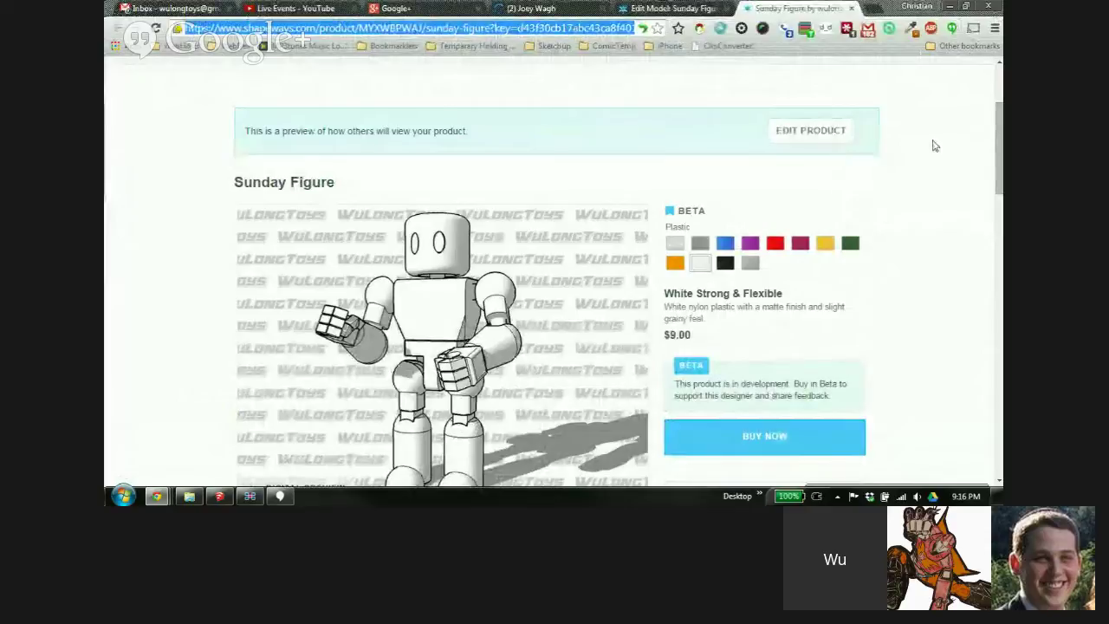
# Close the Sunday Figure Edit Model tab, choosing Leave this Page to reach My Models
pyautogui.moveTo(998, 130); pyautogui.dragTo(996, 91)
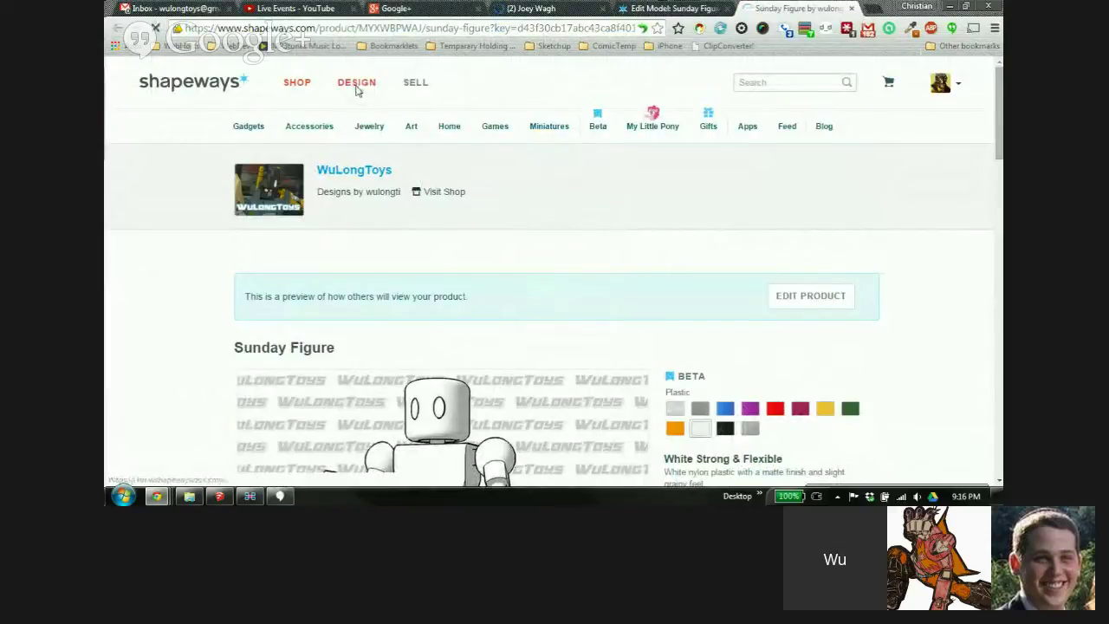
pyautogui.click(698, 8)
pyautogui.click(727, 8)
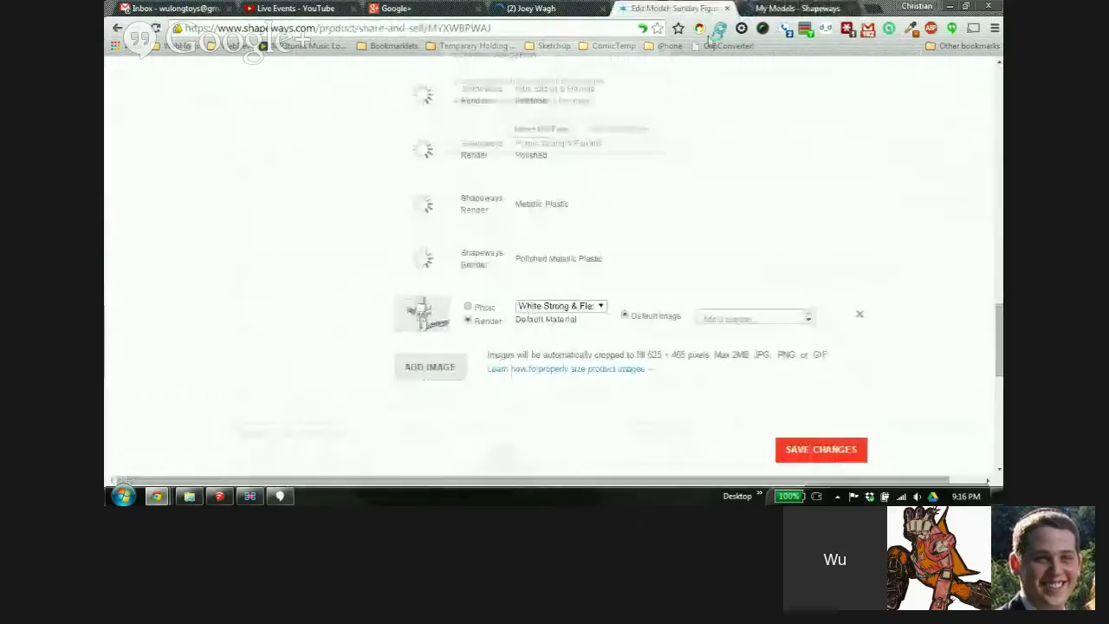
pyautogui.click(541, 130)
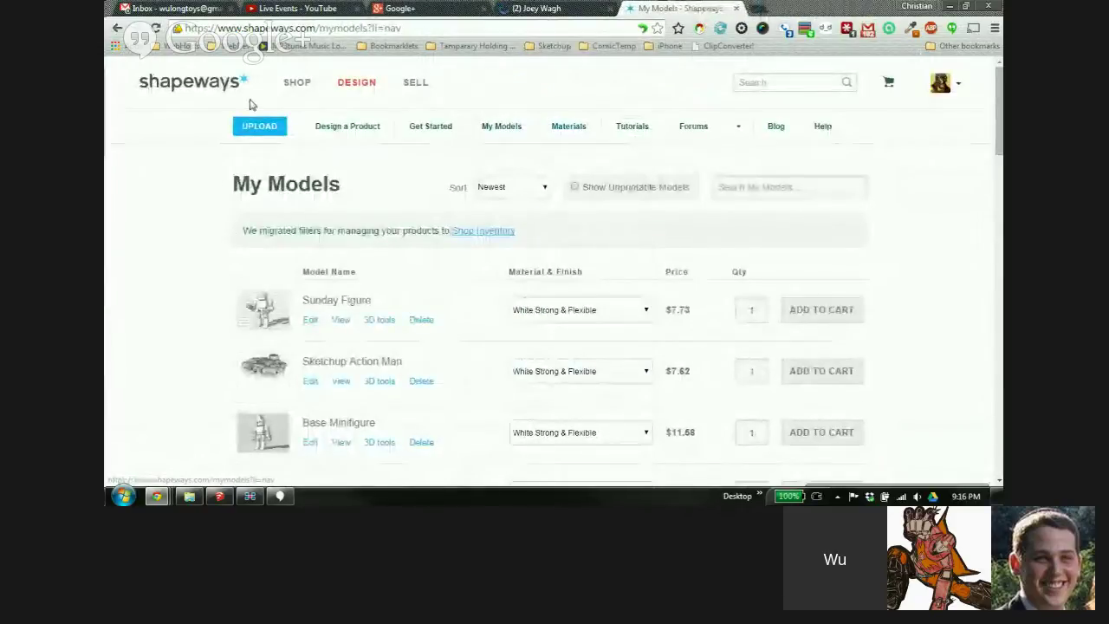
pyautogui.moveTo(432, 144)
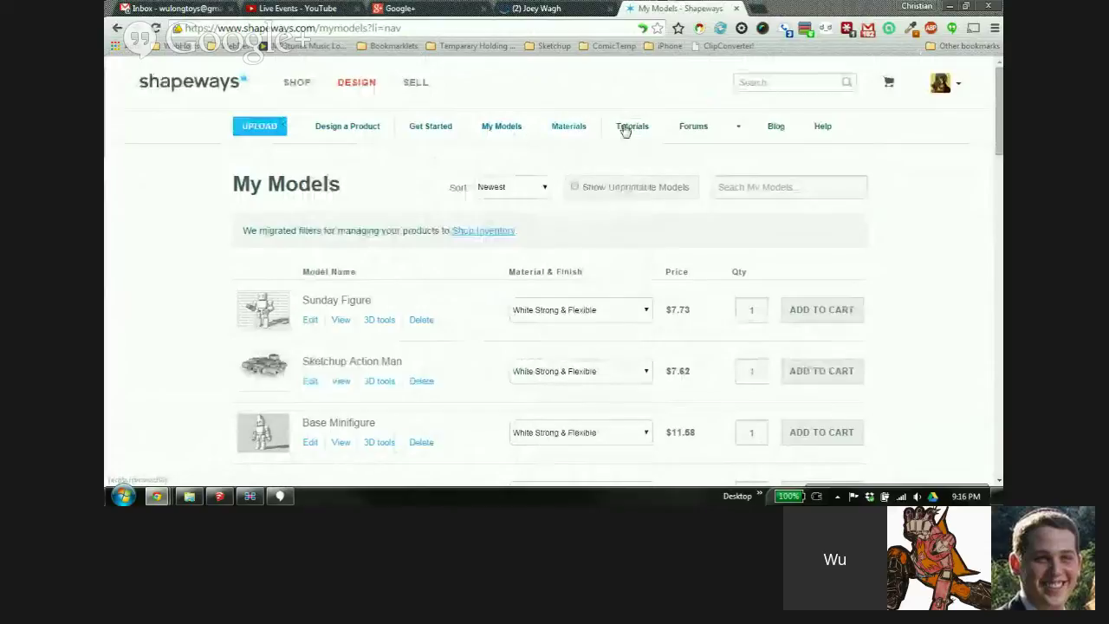
pyautogui.moveTo(672, 130)
pyautogui.moveTo(332, 135)
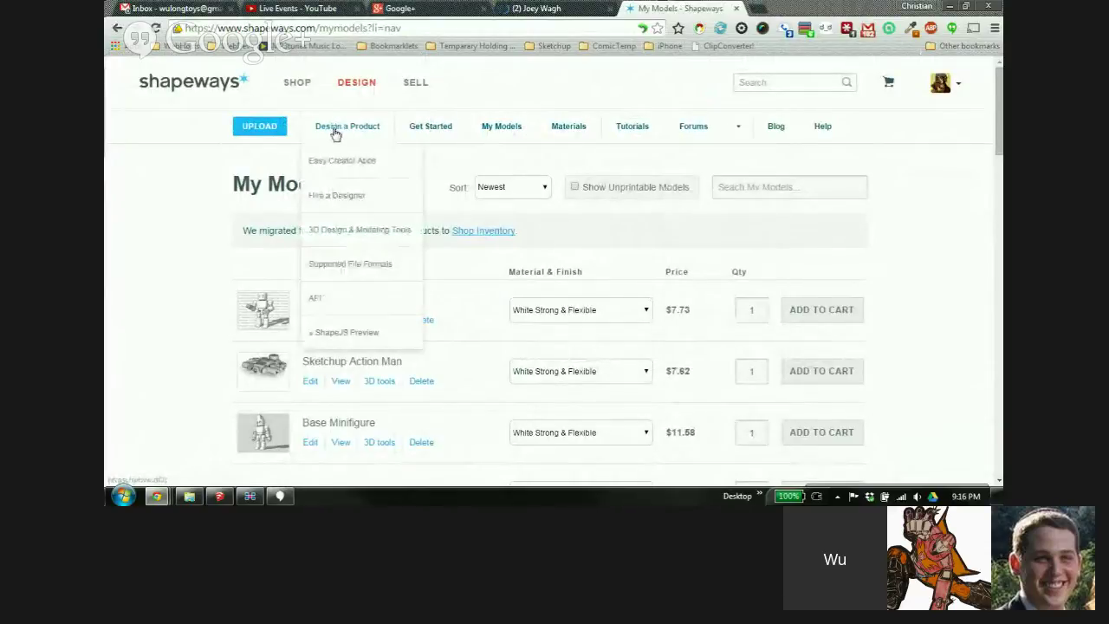
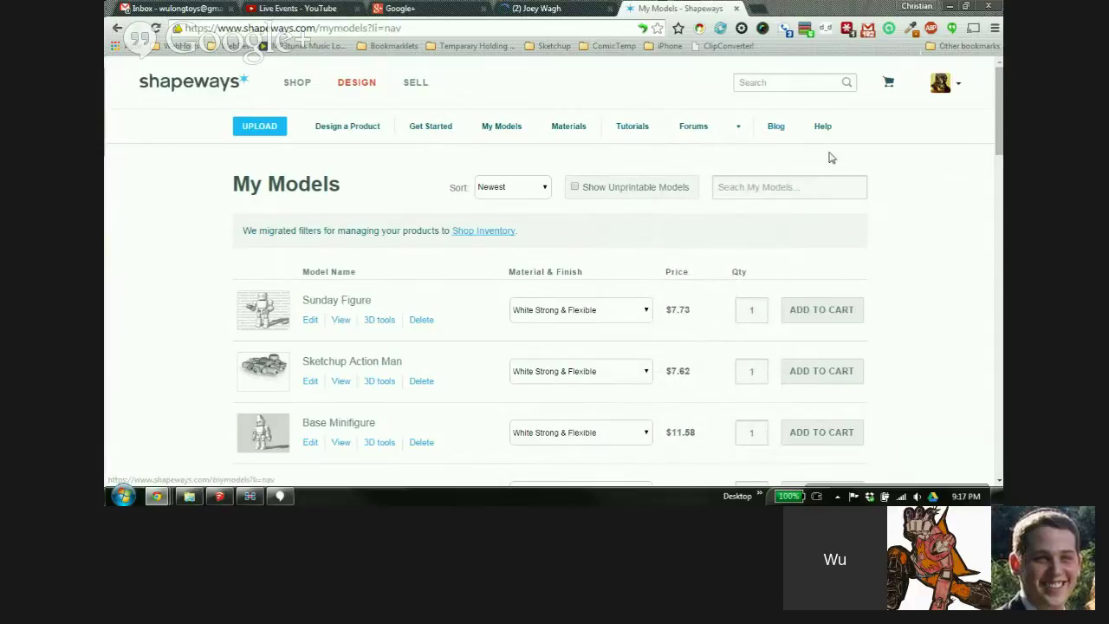
# Scroll the My Models list, then bring up the account avatar's dropdown menu
pyautogui.scroll(-1, 898, 171)
pyautogui.scroll(1, 945, 175)
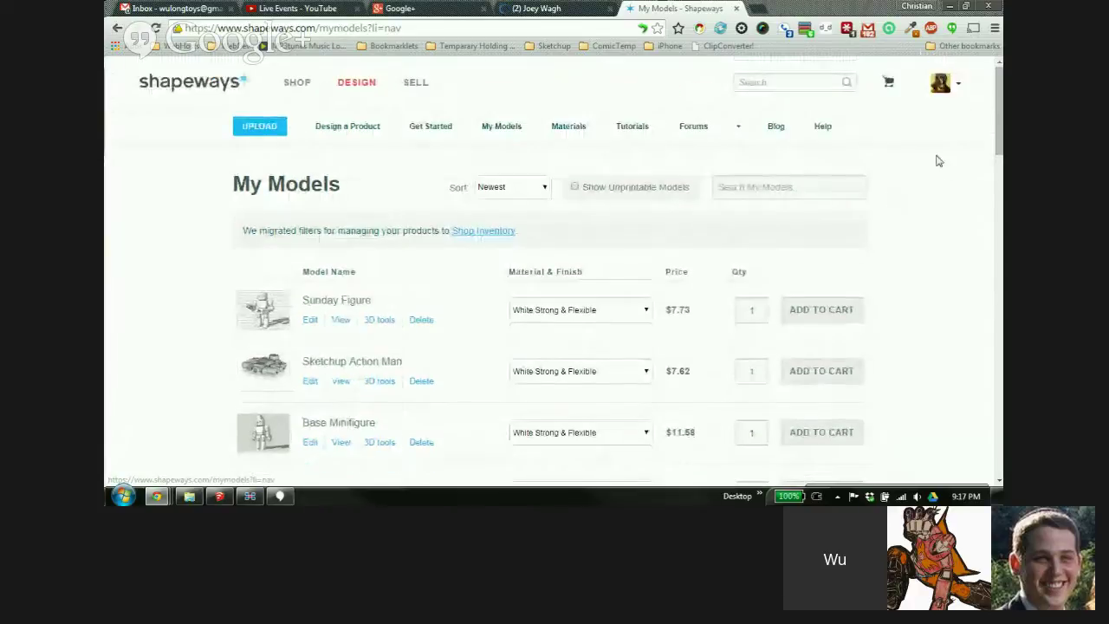
pyautogui.moveTo(942, 90)
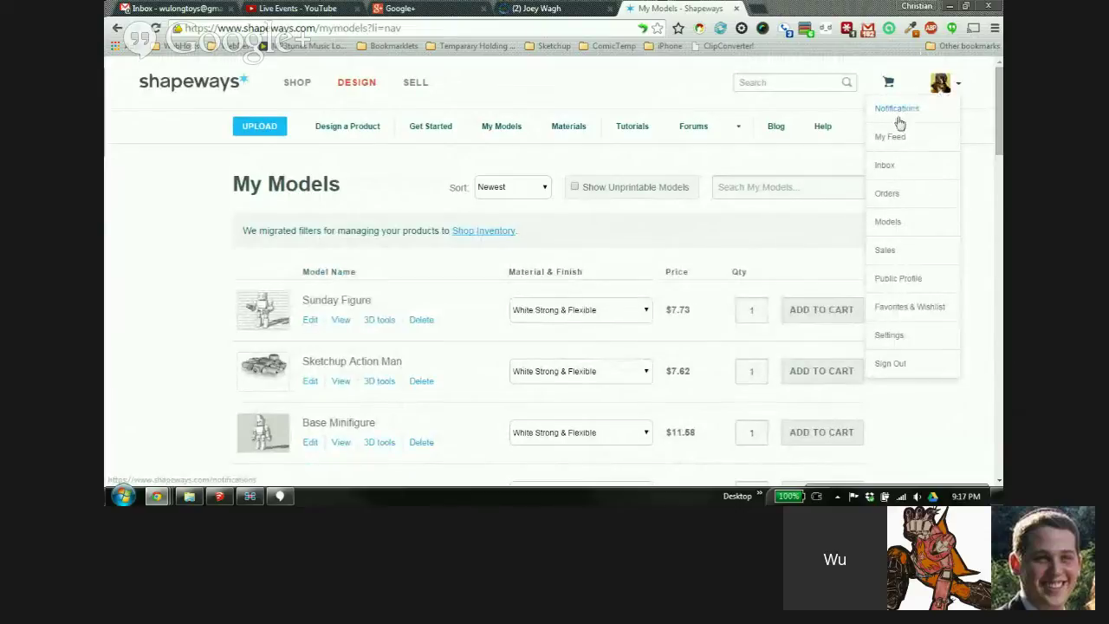
# Look through the My Orders history, then go back to the My Models list
pyautogui.click(885, 195)
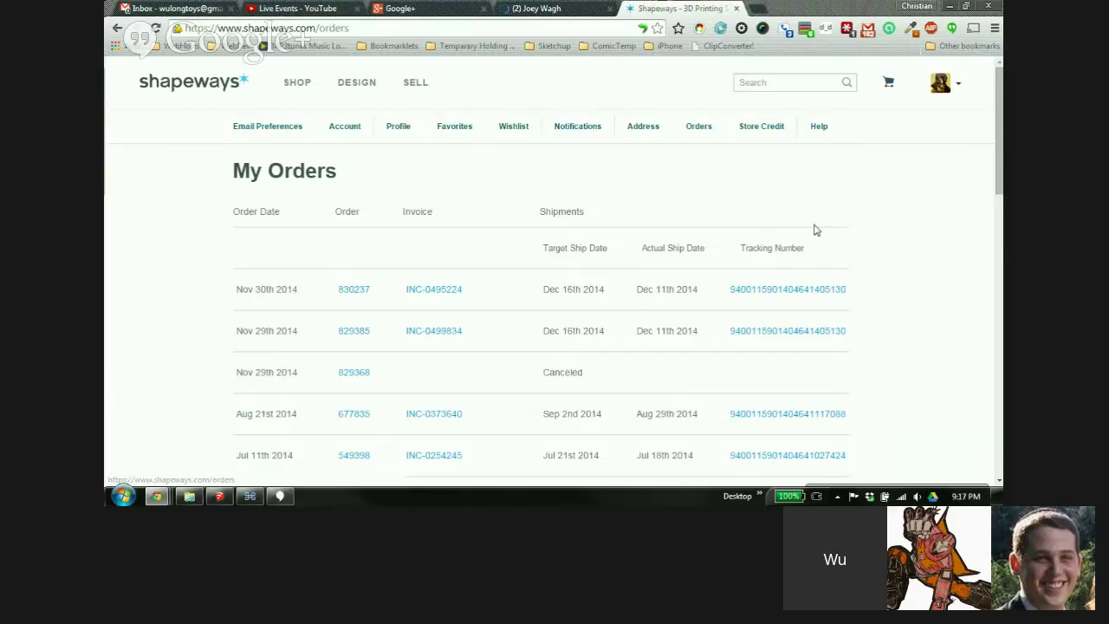
pyautogui.scroll(-2, 424, 324)
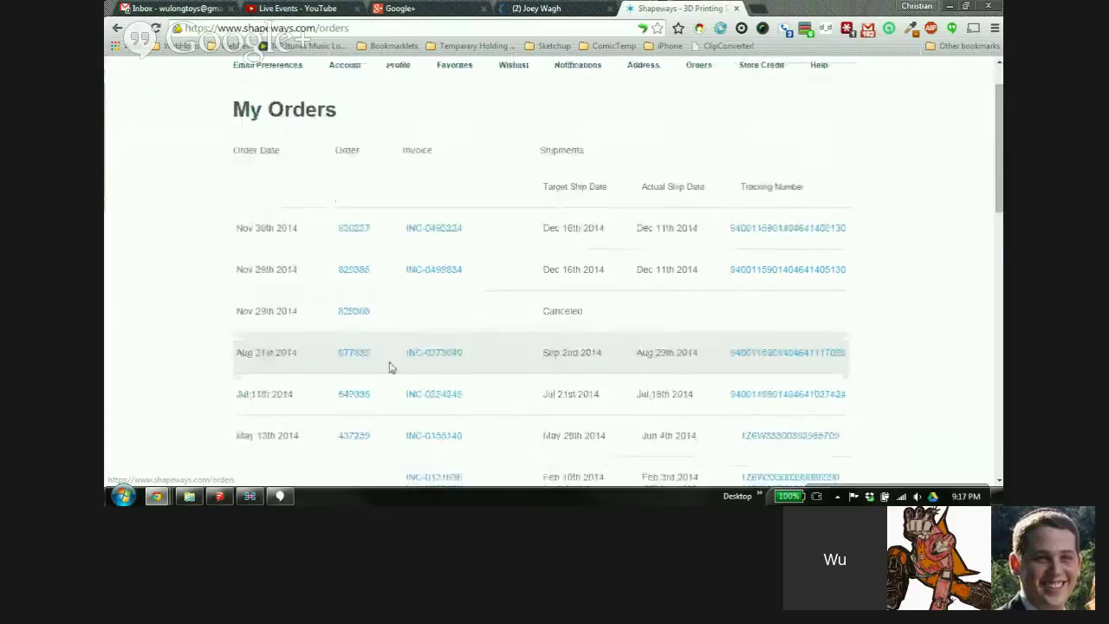
pyautogui.scroll(2, 511, 340)
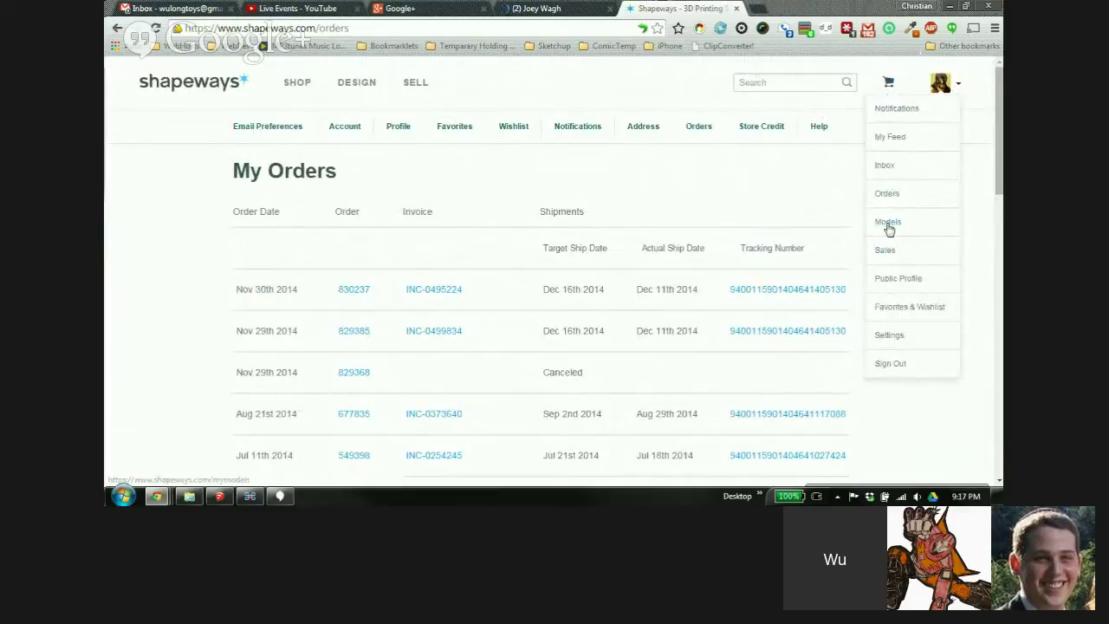
pyautogui.click(888, 224)
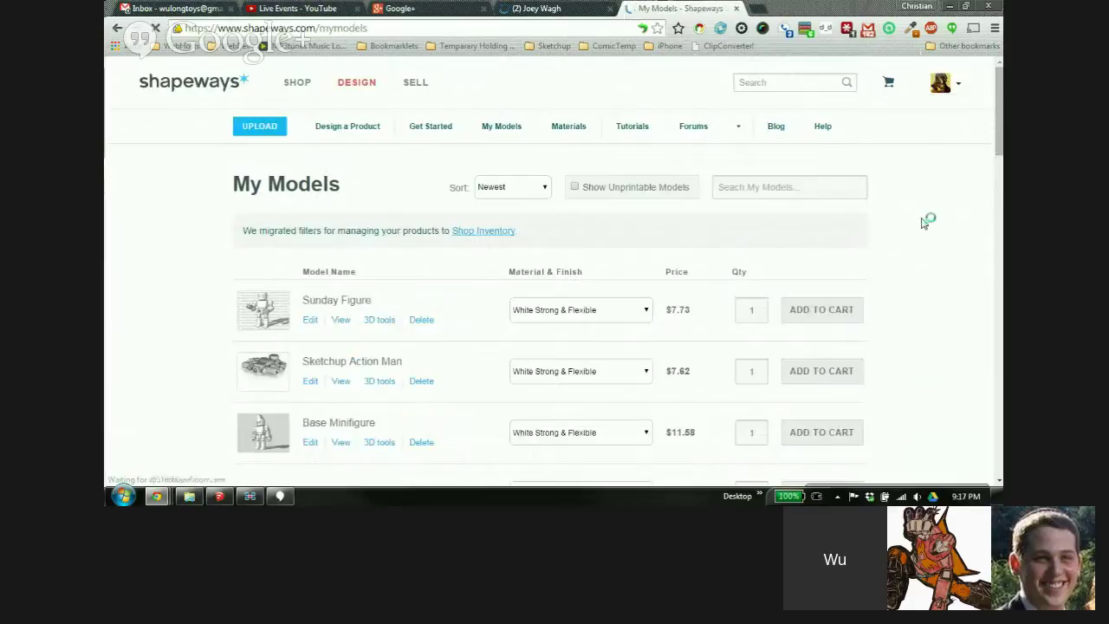
# Browse Sunday Figure, Sketchup Action Man and Base Minifigure, then focus the Search My Models box
pyautogui.scroll(-1, 917, 221)
pyautogui.scroll(-2, 918, 221)
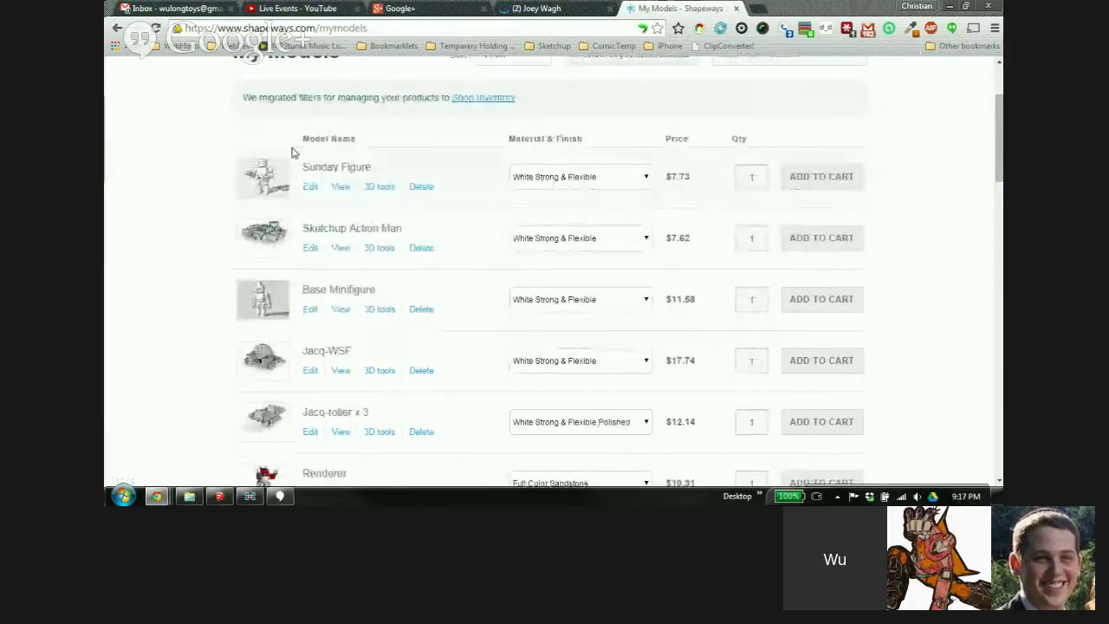
pyautogui.scroll(1, 290, 151)
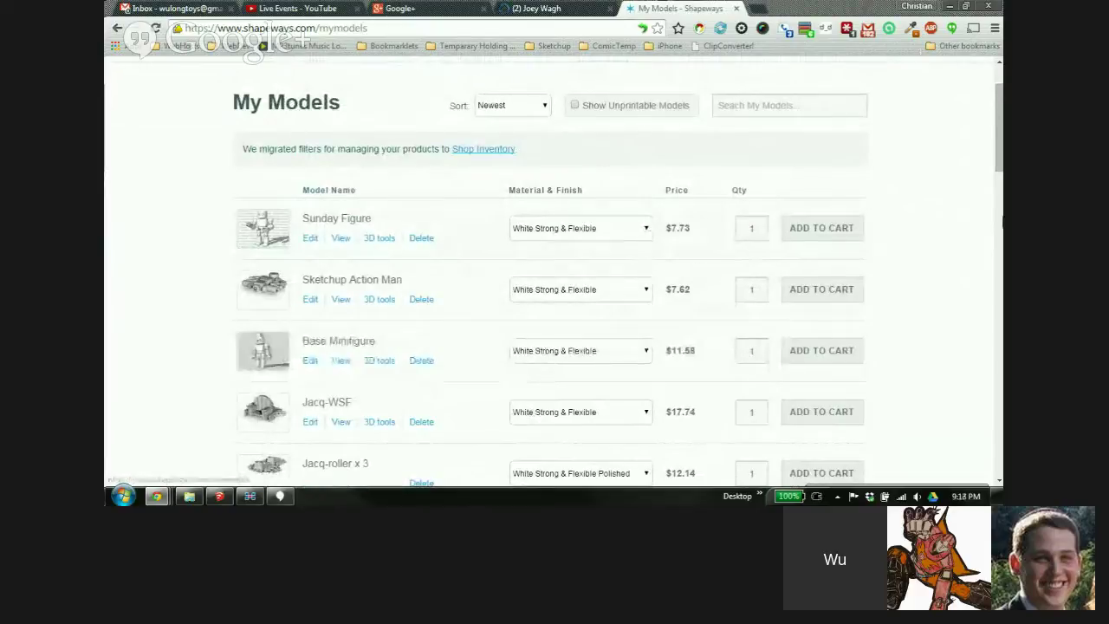
pyautogui.scroll(-2, 772, 341)
pyautogui.scroll(4, 982, 257)
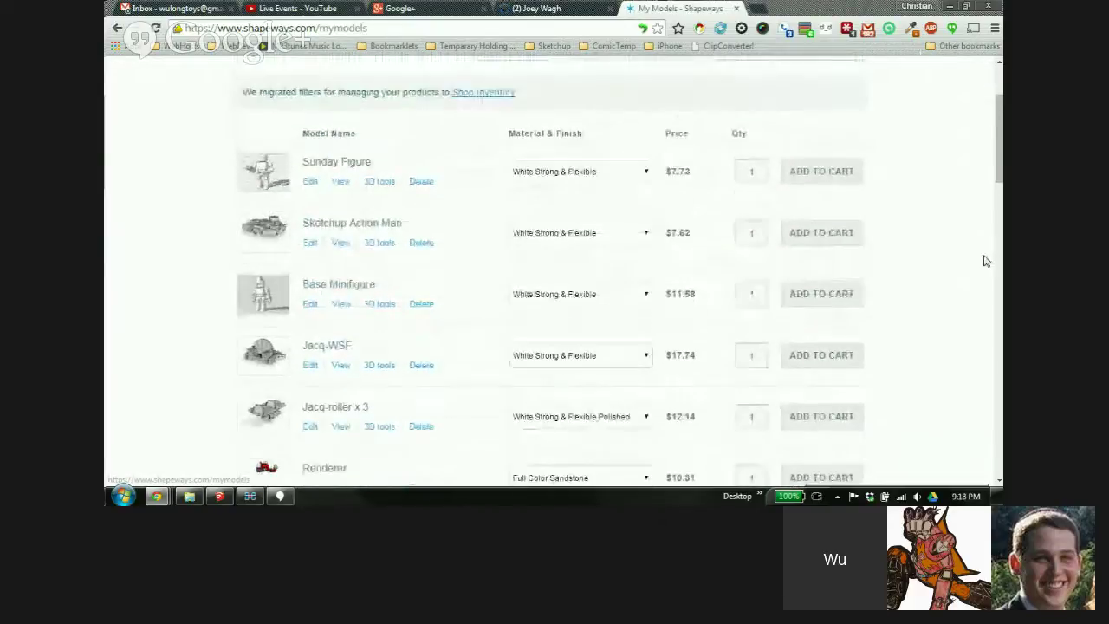
pyautogui.scroll(1, 917, 140)
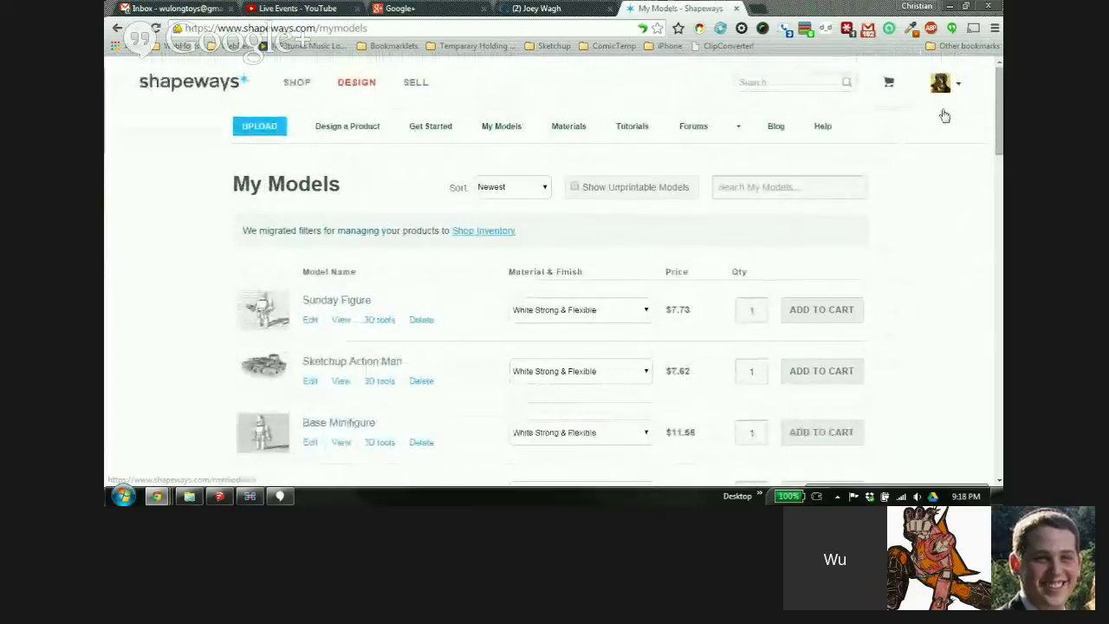
pyautogui.moveTo(950, 93)
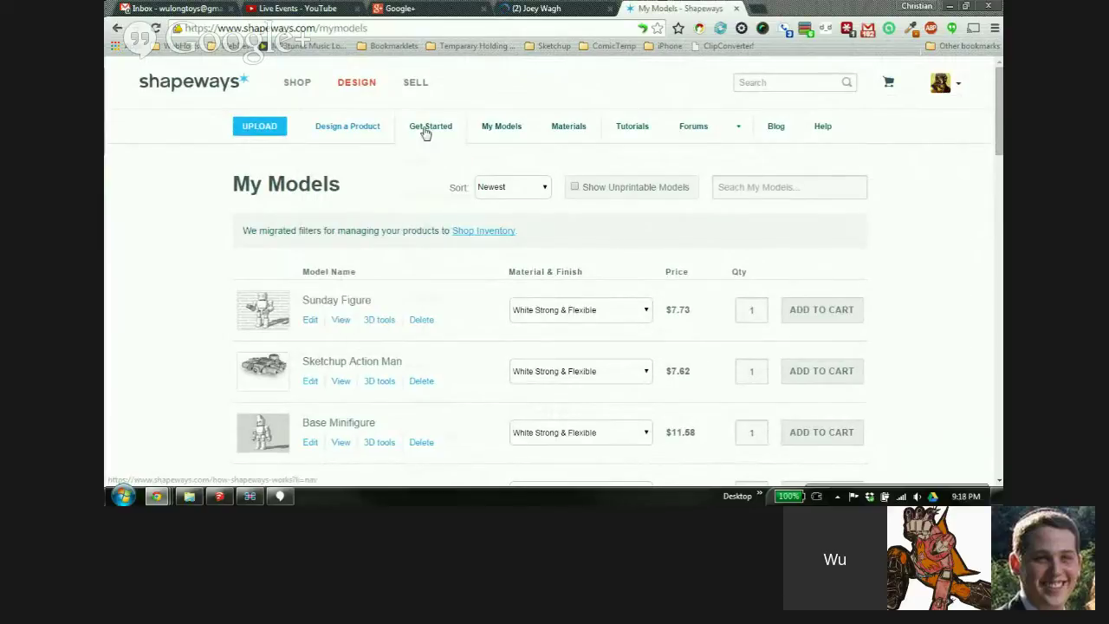
pyautogui.moveTo(433, 131)
pyautogui.moveTo(594, 133)
pyautogui.moveTo(639, 139)
pyautogui.click(725, 186)
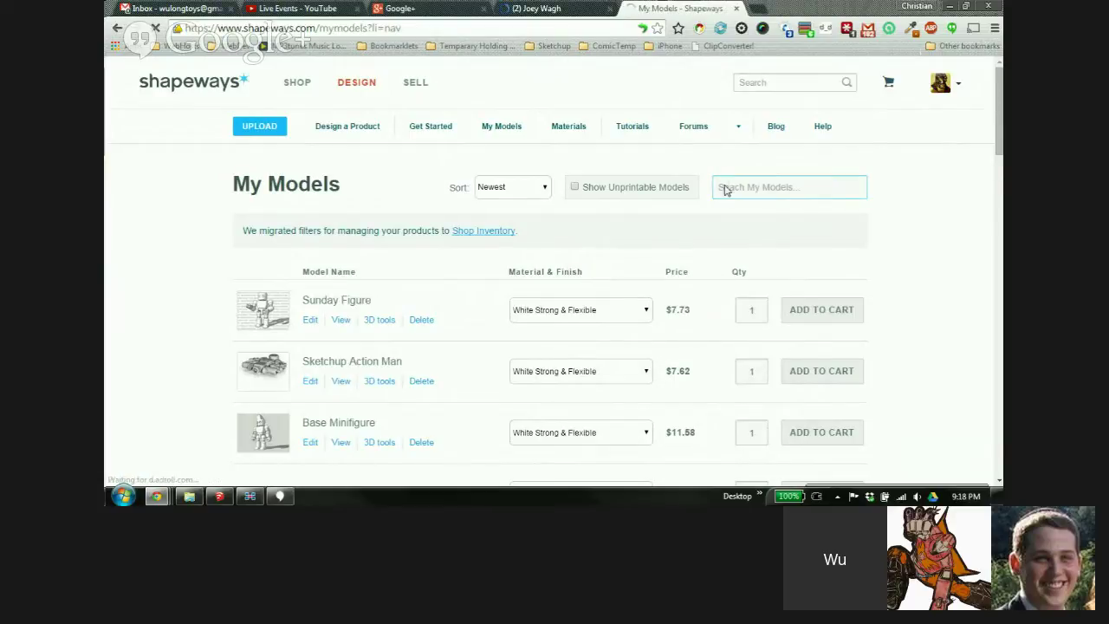
# Browse the Shop Inventory model cards down to the footer, then go to the Sales page
pyautogui.click(461, 234)
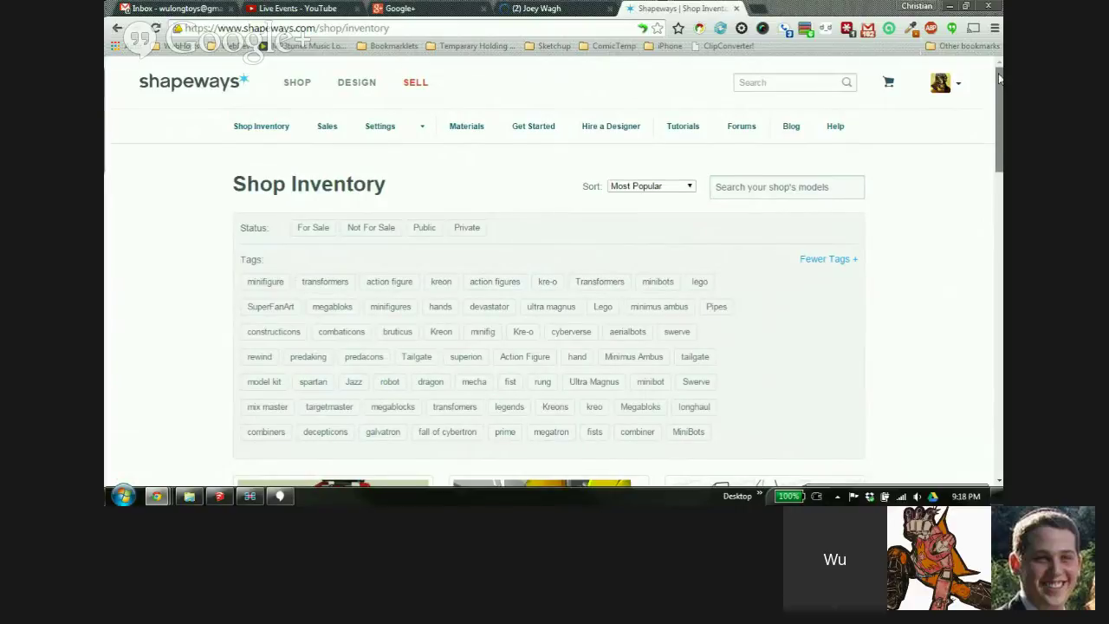
pyautogui.moveTo(998, 78); pyautogui.dragTo(998, 102)
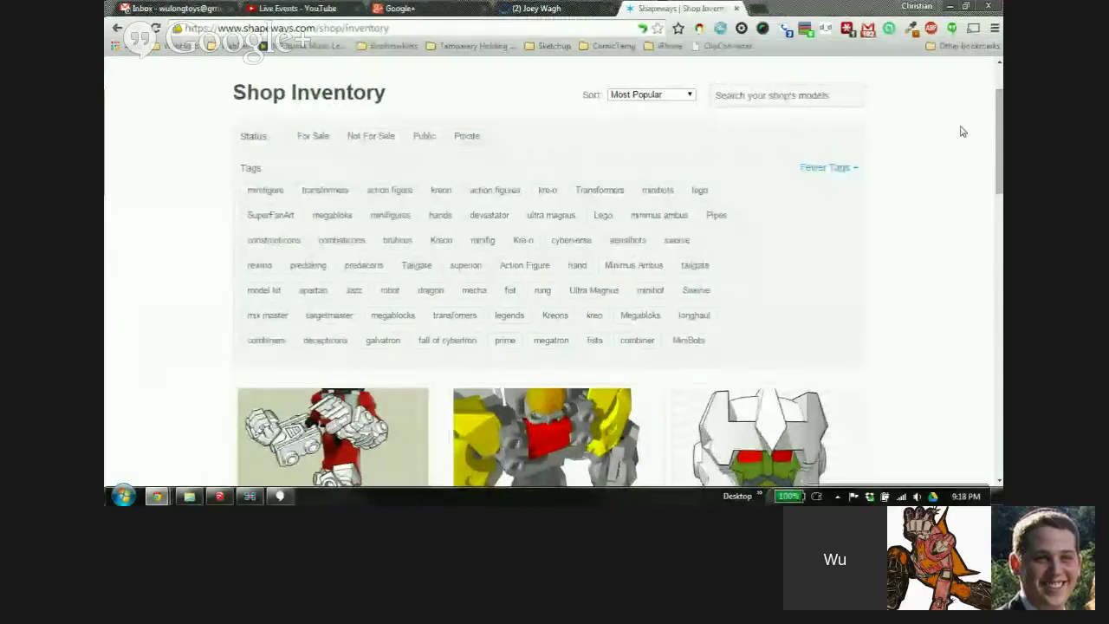
pyautogui.moveTo(998, 111); pyautogui.dragTo(1000, 169)
pyautogui.click(297, 331)
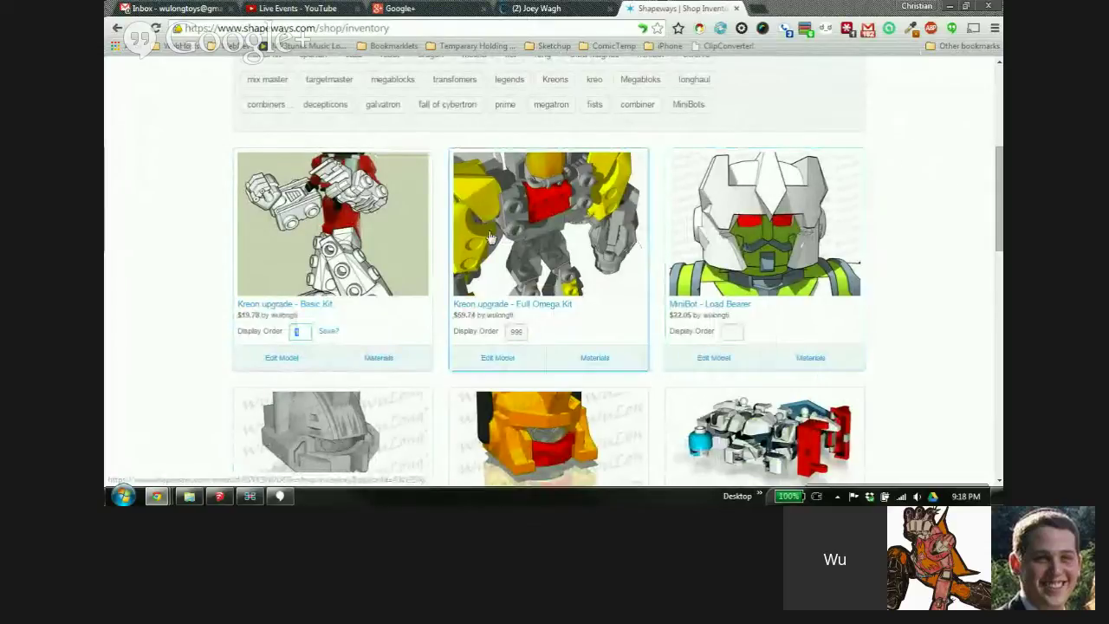
pyautogui.moveTo(998, 188); pyautogui.dragTo(998, 394)
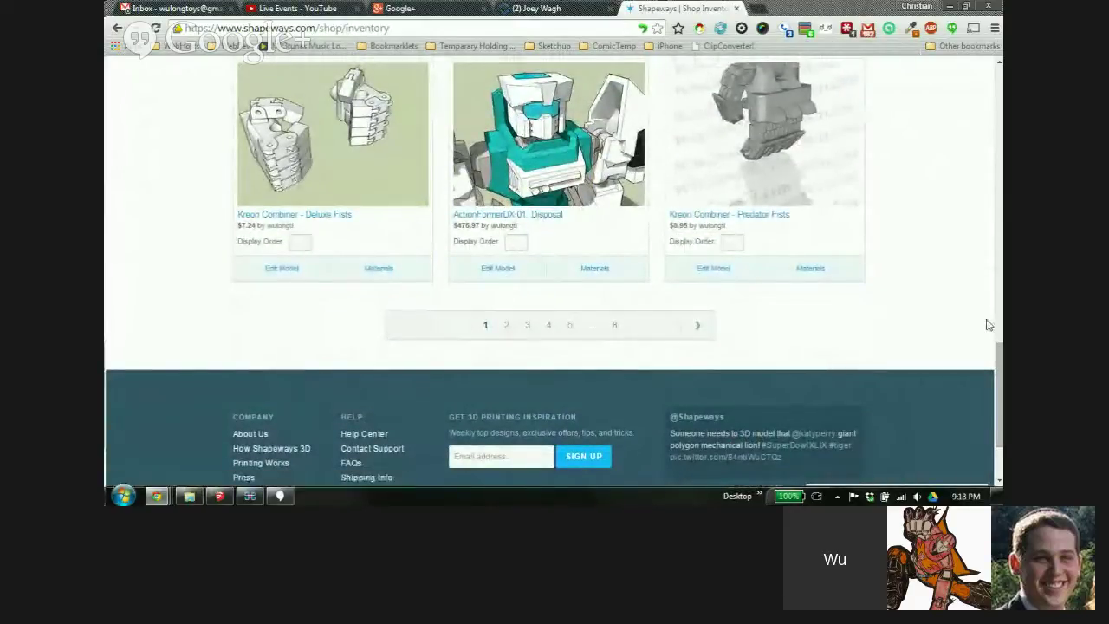
pyautogui.moveTo(995, 383); pyautogui.dragTo(994, 130)
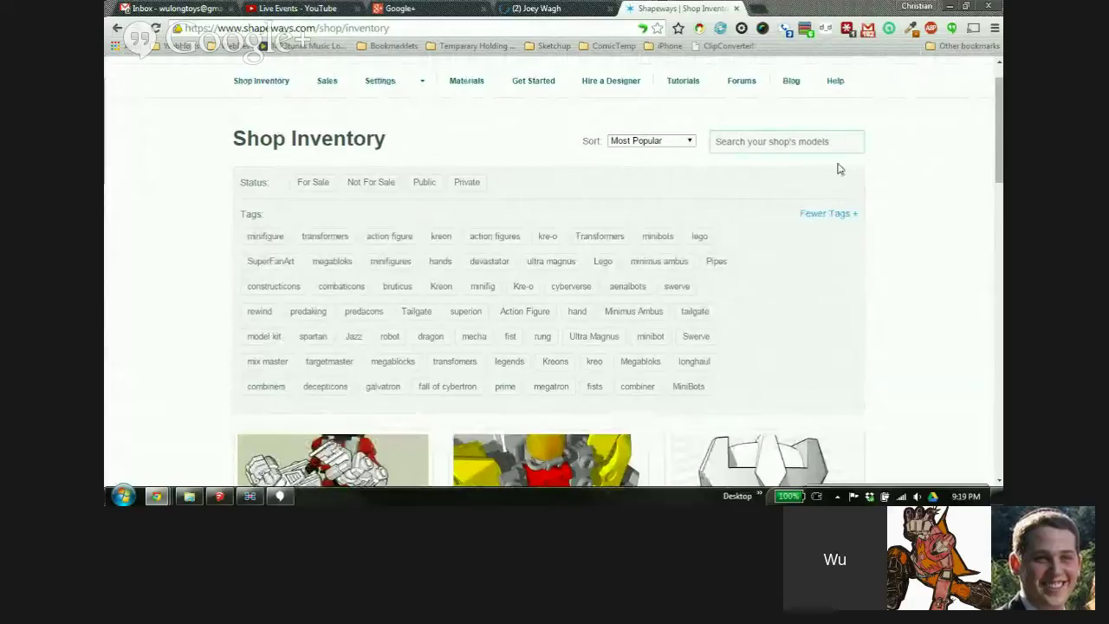
pyautogui.scroll(1, 295, 169)
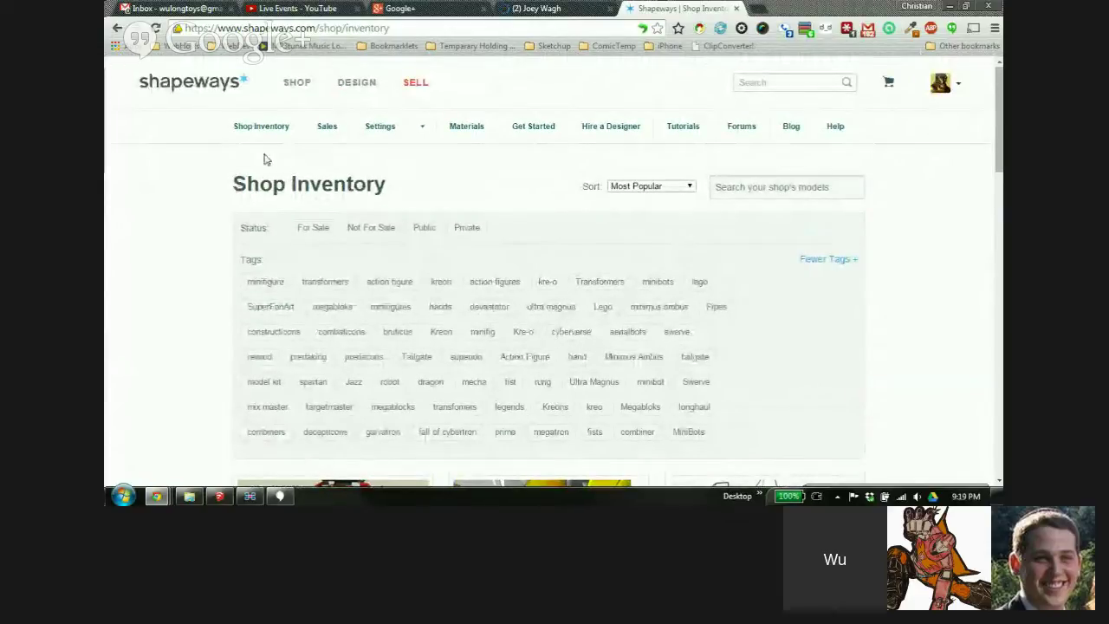
pyautogui.moveTo(334, 135)
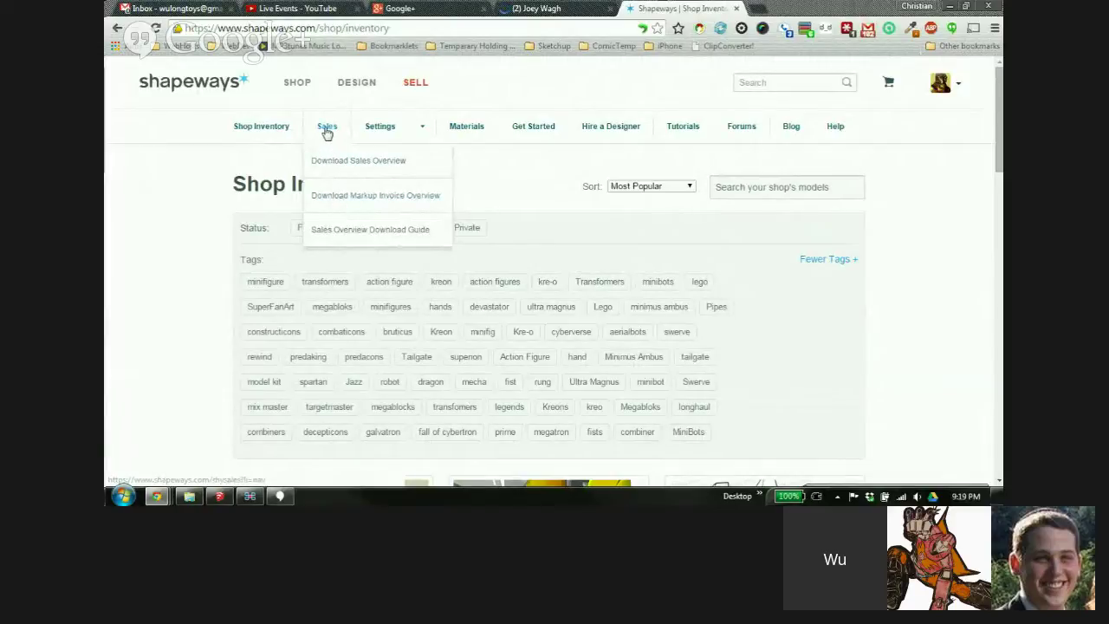
pyautogui.click(327, 130)
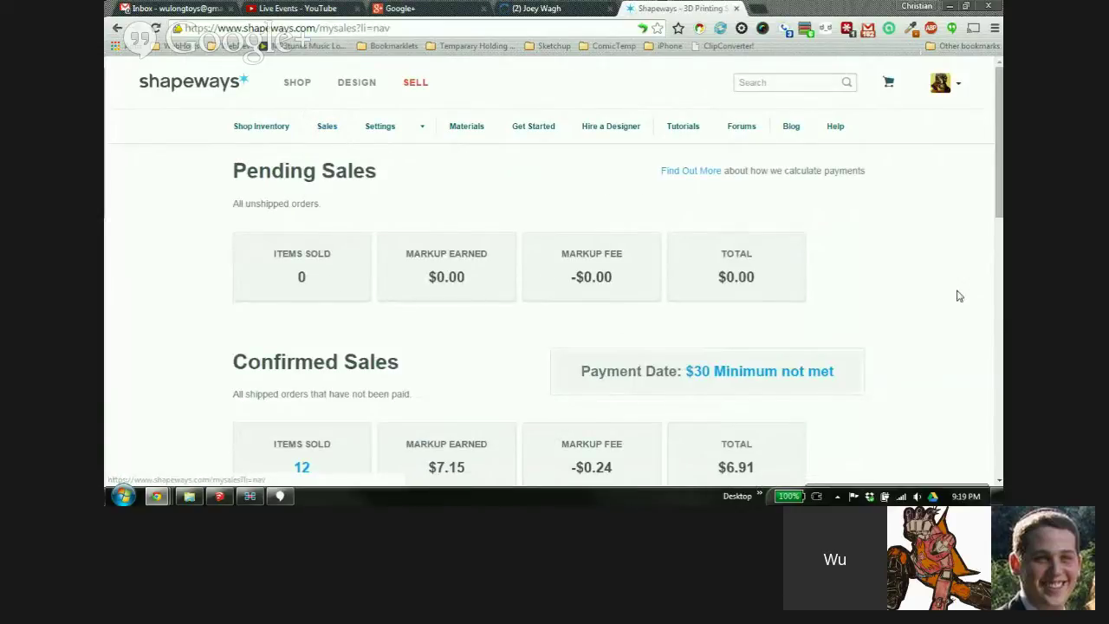
# Review Pending Sales, Confirmed Sales and Past Payments, then go to the shop Settings page
pyautogui.scroll(-1, 947, 247)
pyautogui.scroll(-2, 932, 254)
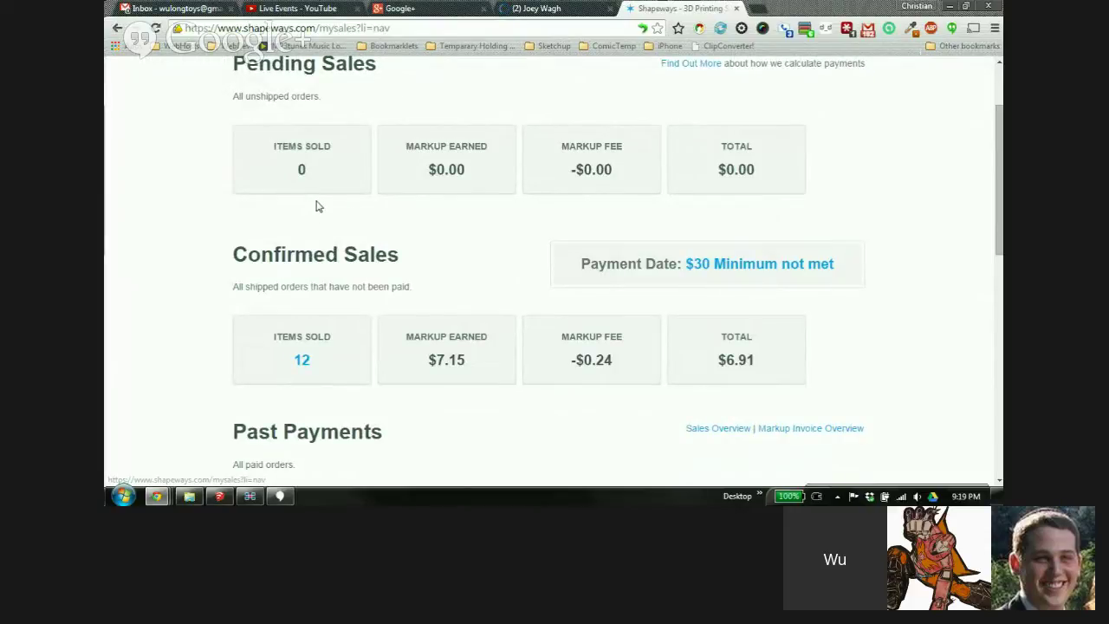
pyautogui.scroll(-1, 910, 190)
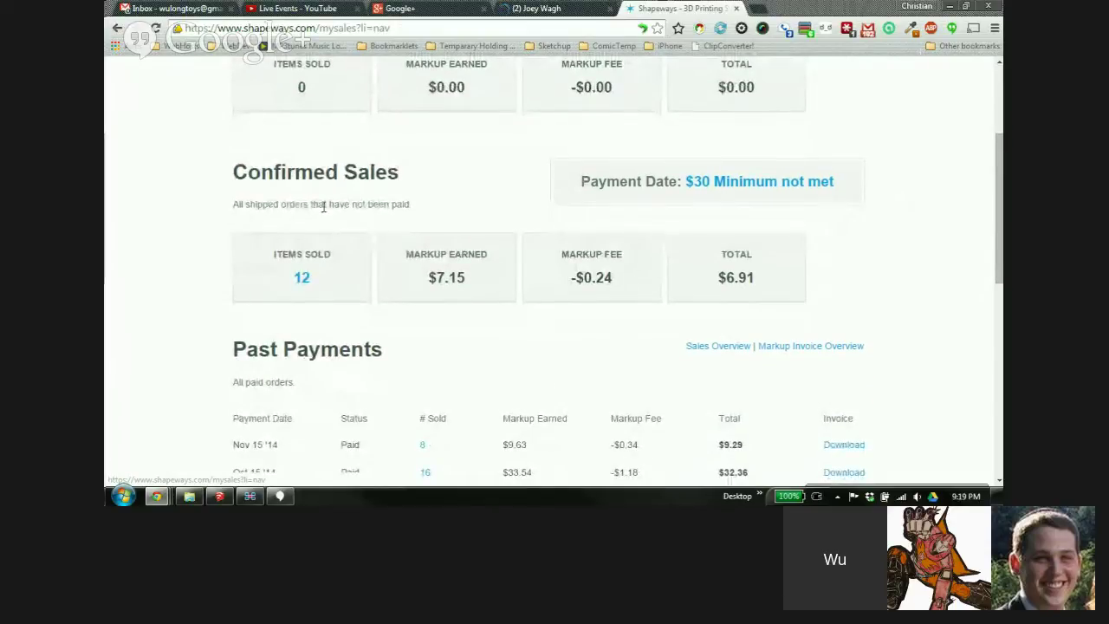
pyautogui.scroll(-1, 882, 164)
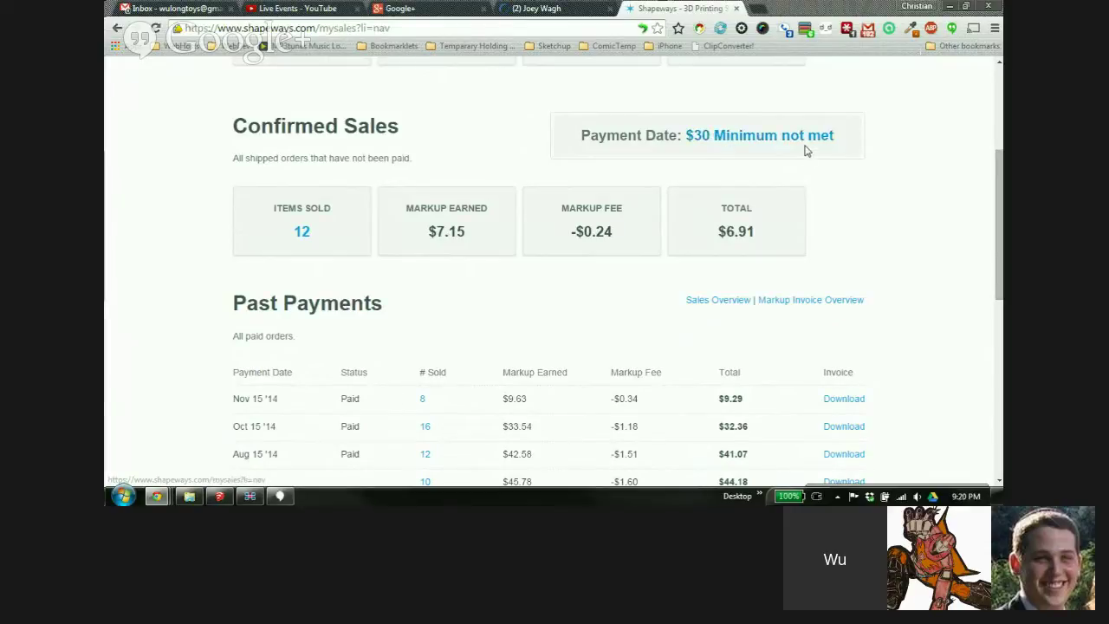
pyautogui.scroll(-1, 892, 221)
pyautogui.scroll(1, 892, 223)
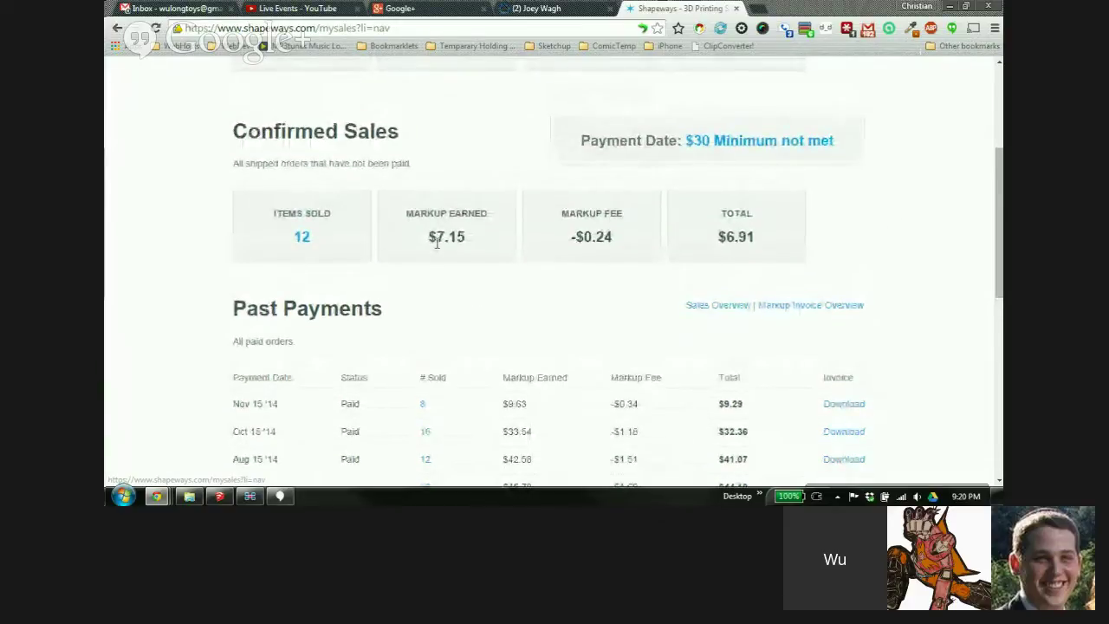
pyautogui.scroll(2, 921, 285)
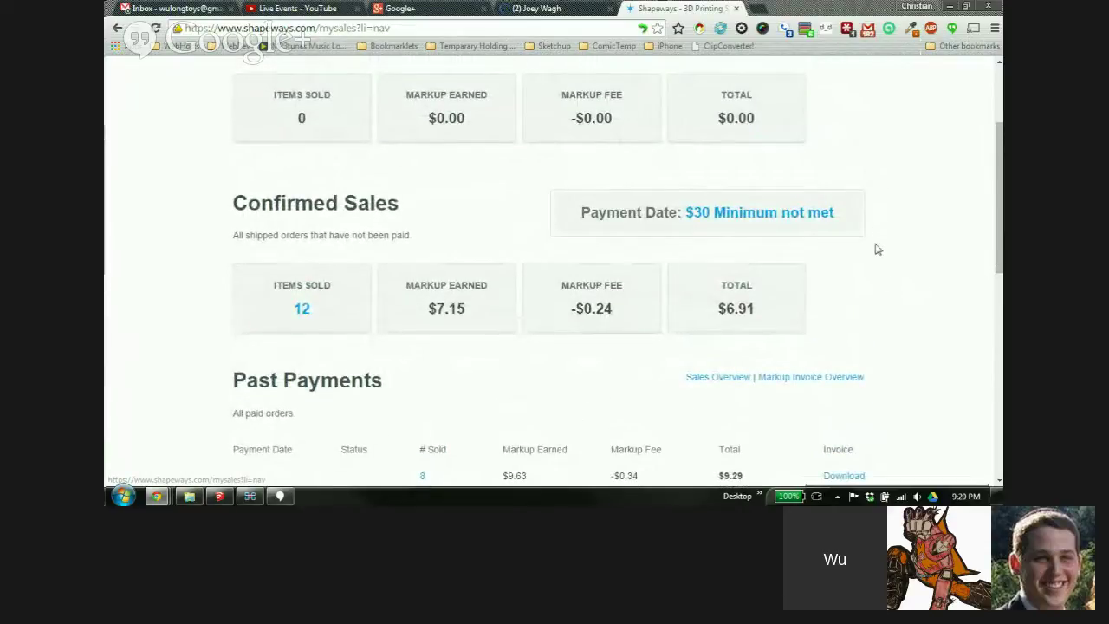
pyautogui.scroll(3, 888, 258)
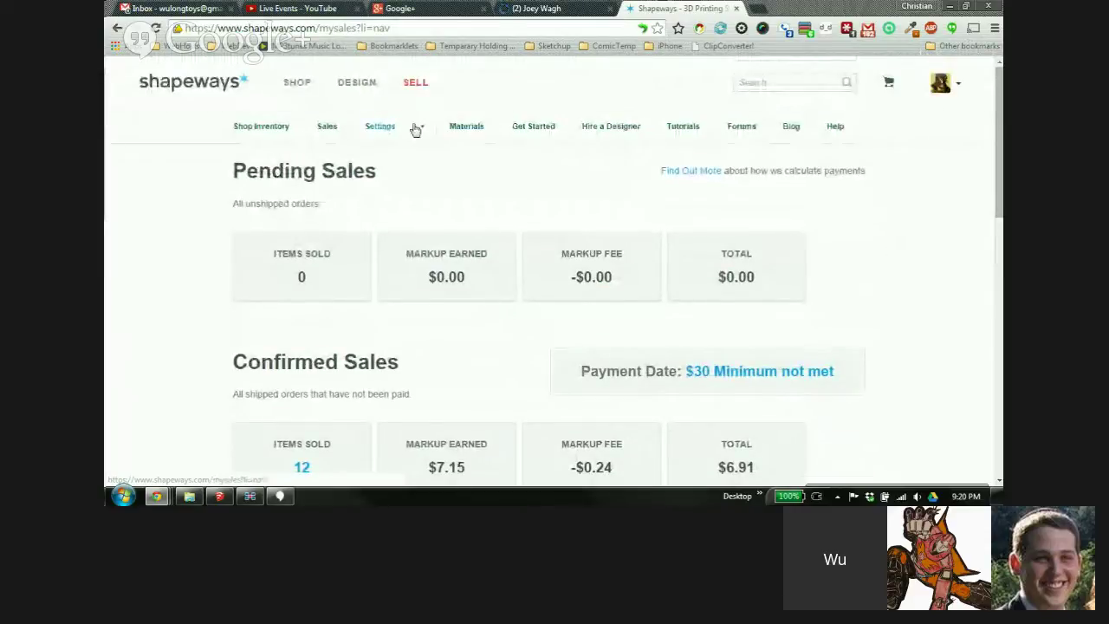
pyautogui.moveTo(423, 132)
pyautogui.click(382, 135)
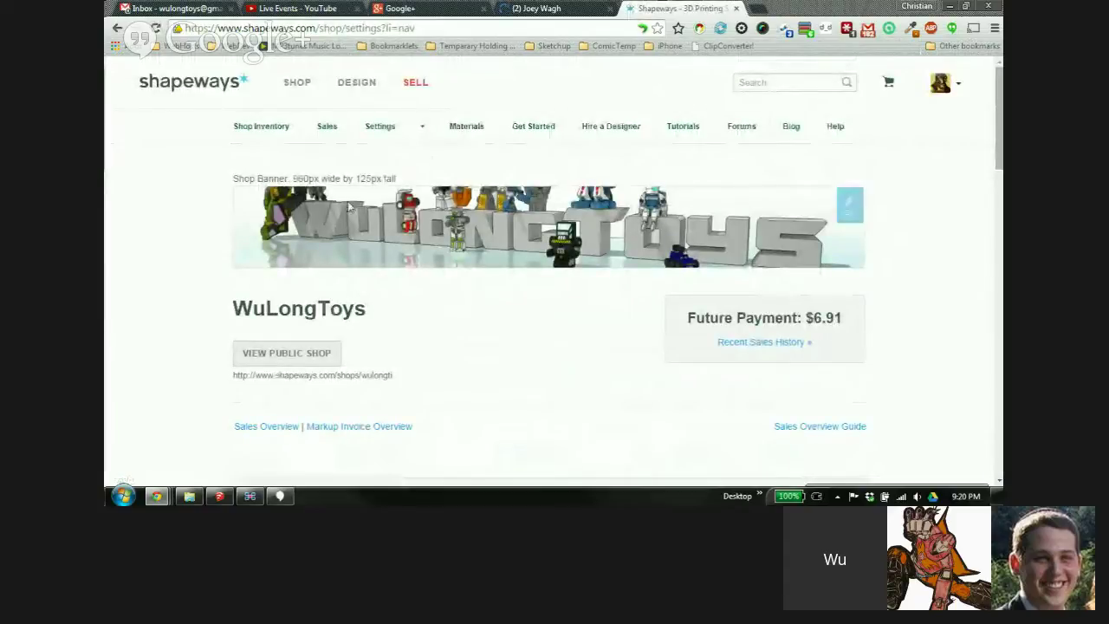
# Scroll through the WuLongToys shop settings page and back up
pyautogui.scroll(-1, 606, 243)
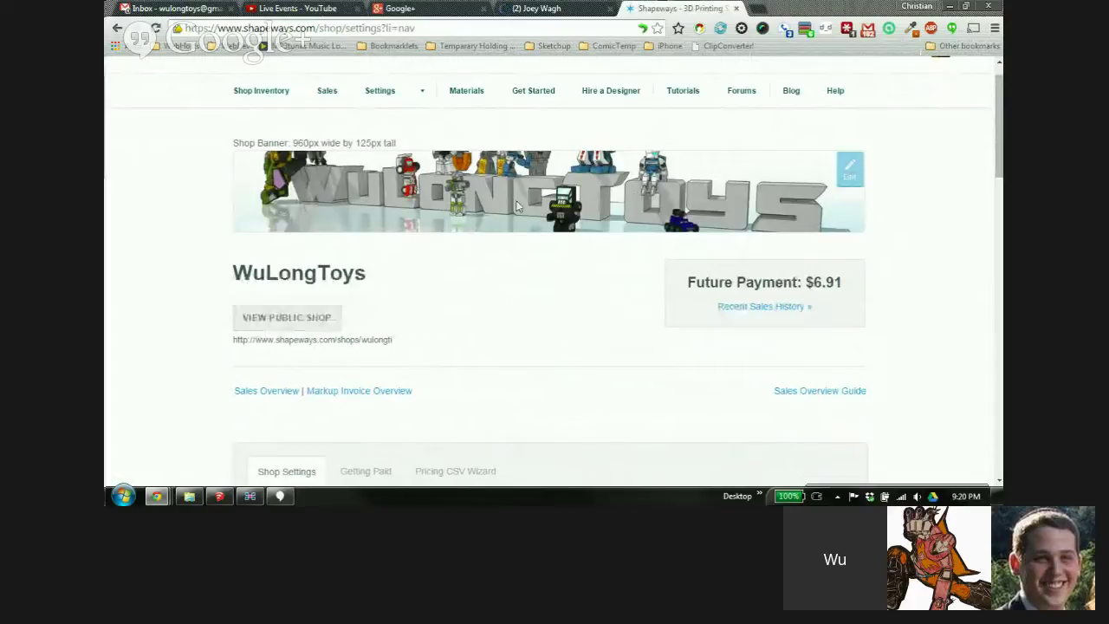
pyautogui.scroll(-3, 909, 215)
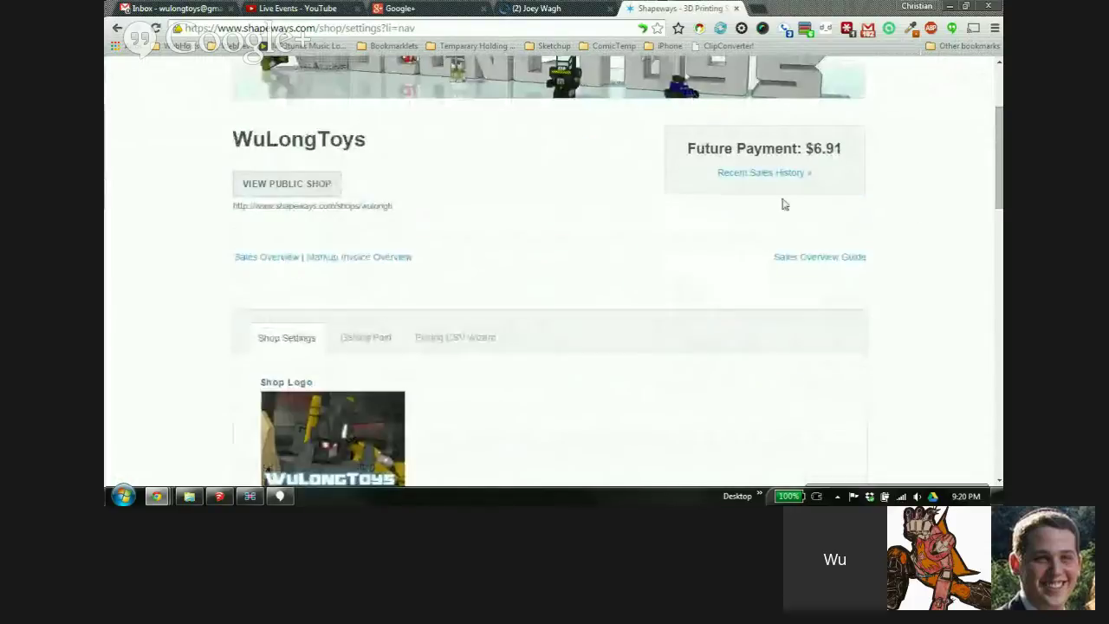
pyautogui.scroll(-1, 520, 329)
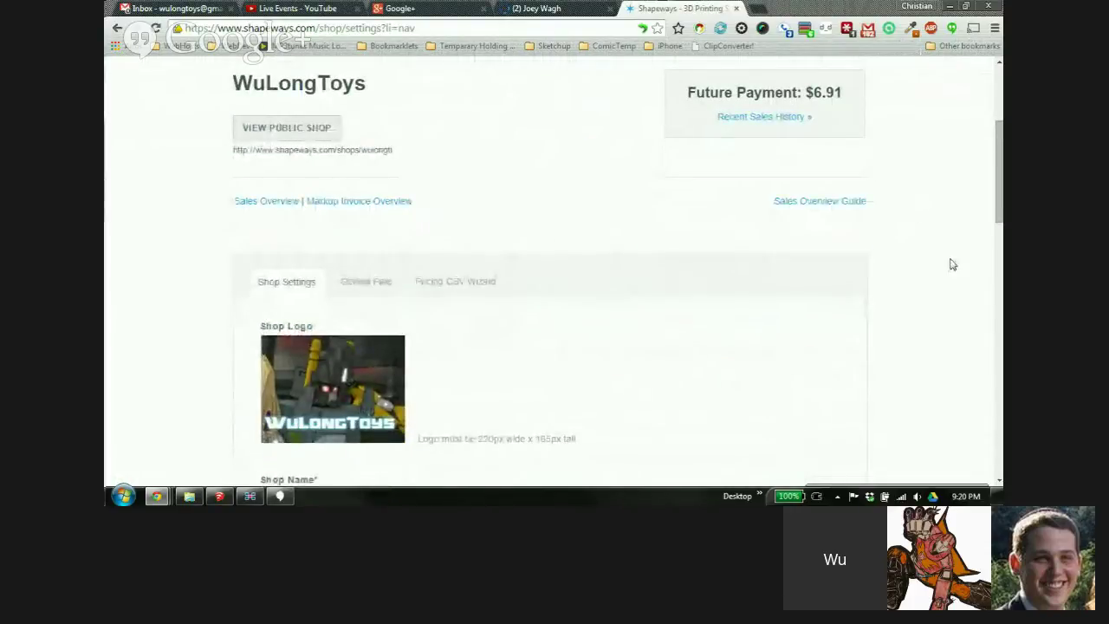
pyautogui.scroll(-1, 764, 301)
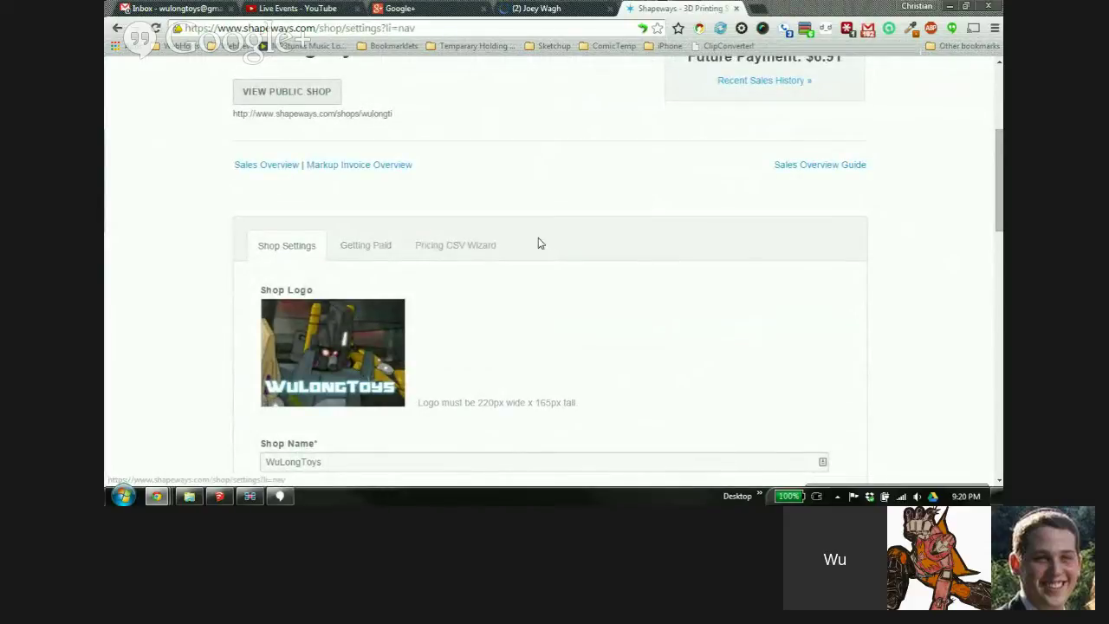
pyautogui.scroll(1, 925, 265)
pyautogui.scroll(2, 923, 265)
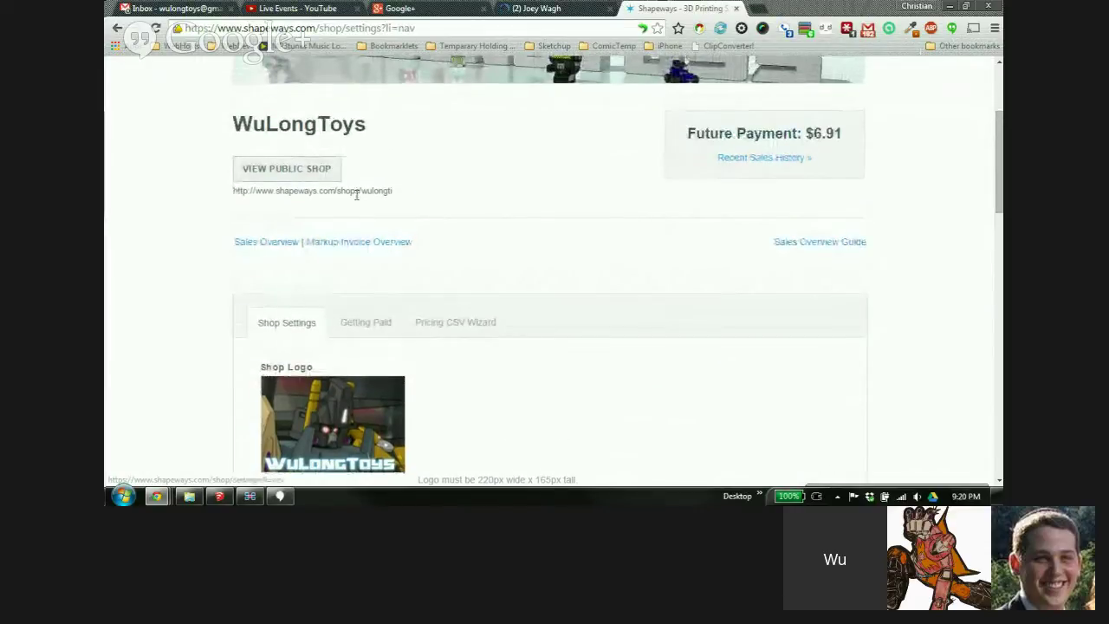
# Highlight the end of the shop URL and part of the WuLongToys name, then open the Pricing CSV Wizard
pyautogui.moveTo(391, 190)
pyautogui.mouseDown()
pyautogui.moveTo(350, 191)
pyautogui.moveTo(388, 196)
pyautogui.mouseUp()
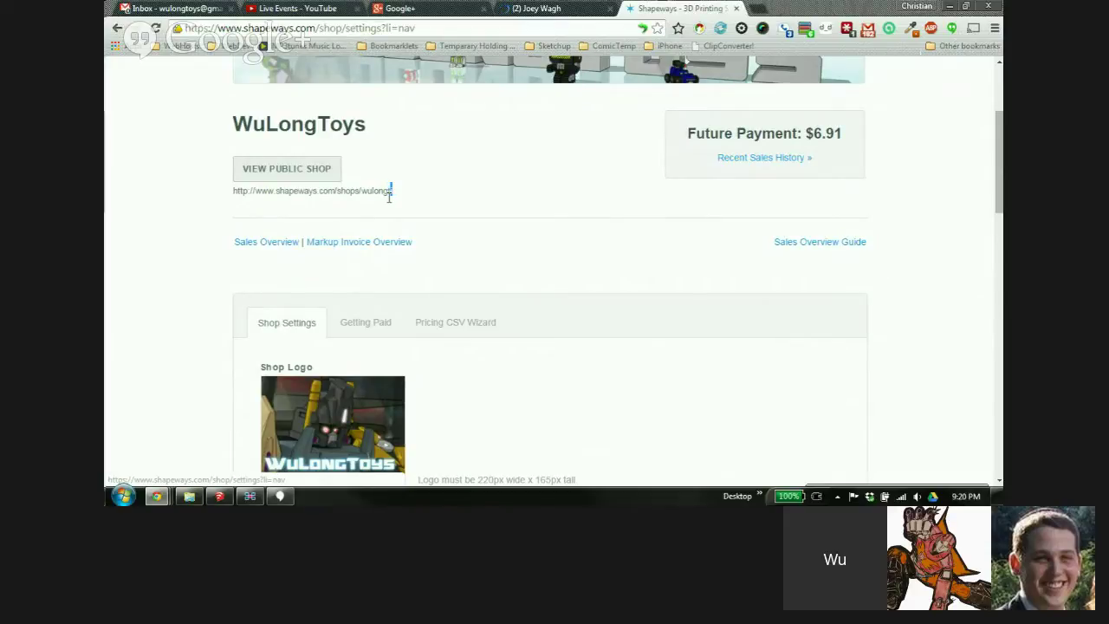
pyautogui.moveTo(390, 192)
pyautogui.mouseDown()
pyautogui.moveTo(243, 117)
pyautogui.moveTo(373, 195)
pyautogui.mouseUp()
pyautogui.moveTo(326, 126); pyautogui.dragTo(353, 149)
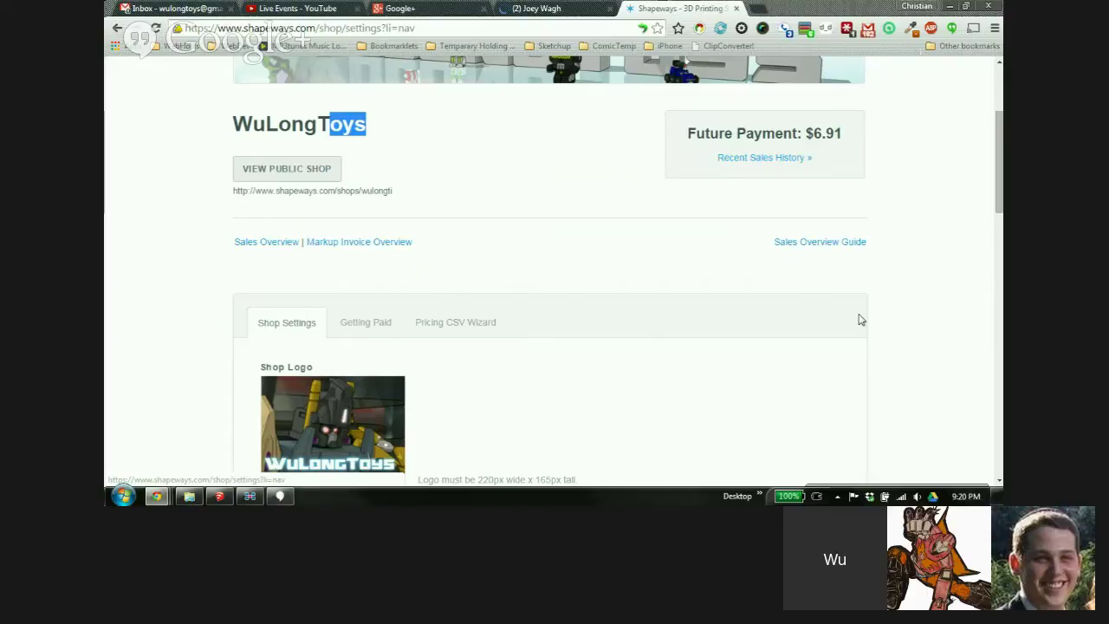
pyautogui.scroll(-3, 888, 219)
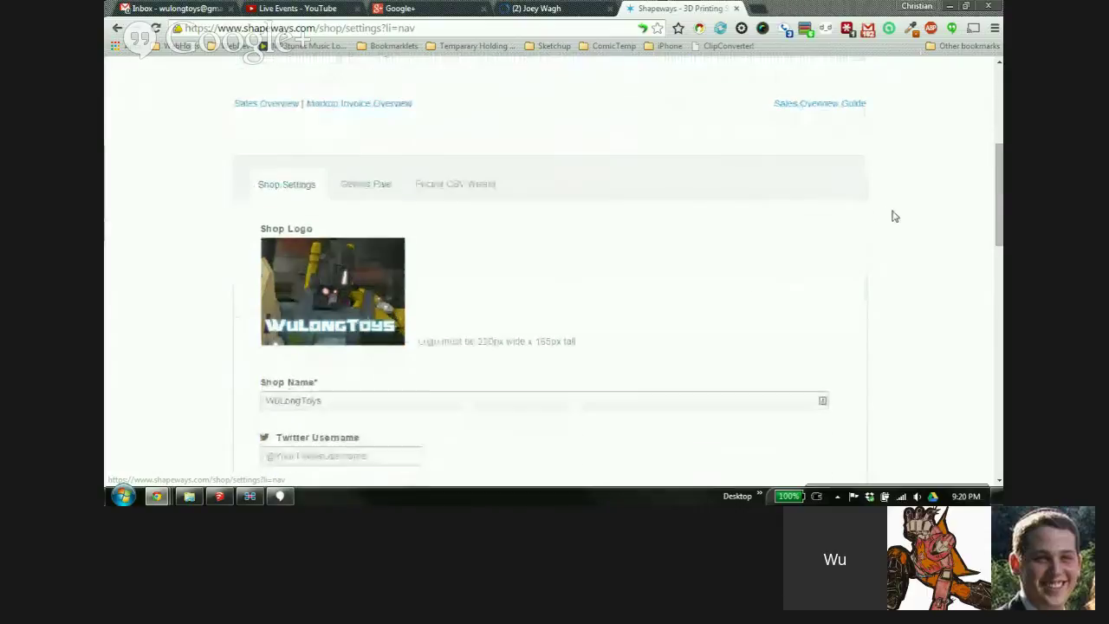
pyautogui.scroll(-2, 901, 214)
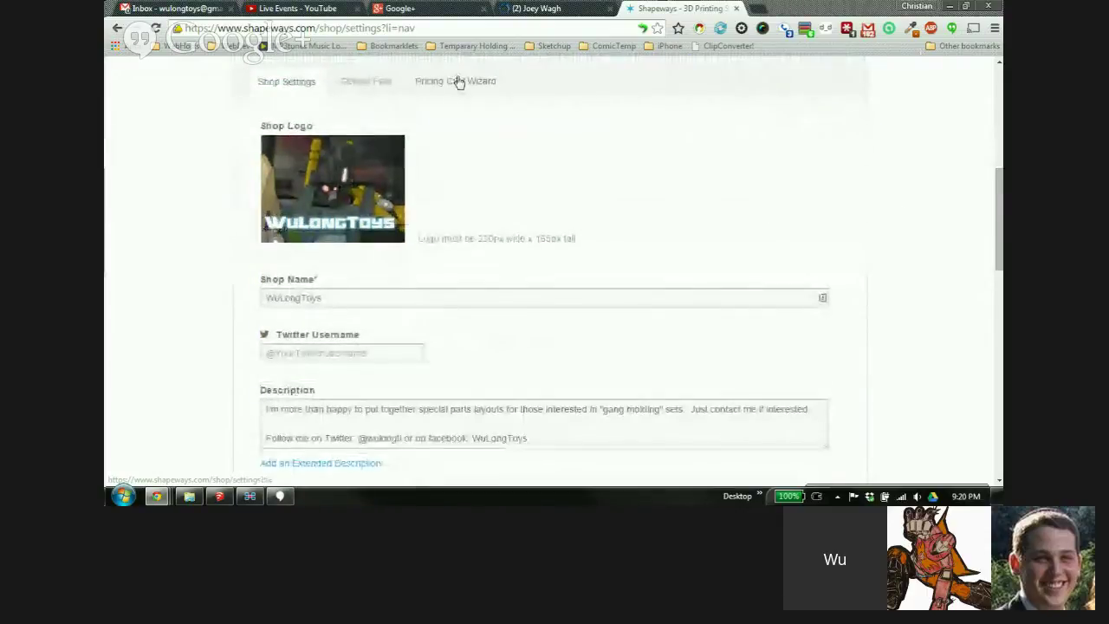
pyautogui.click(451, 84)
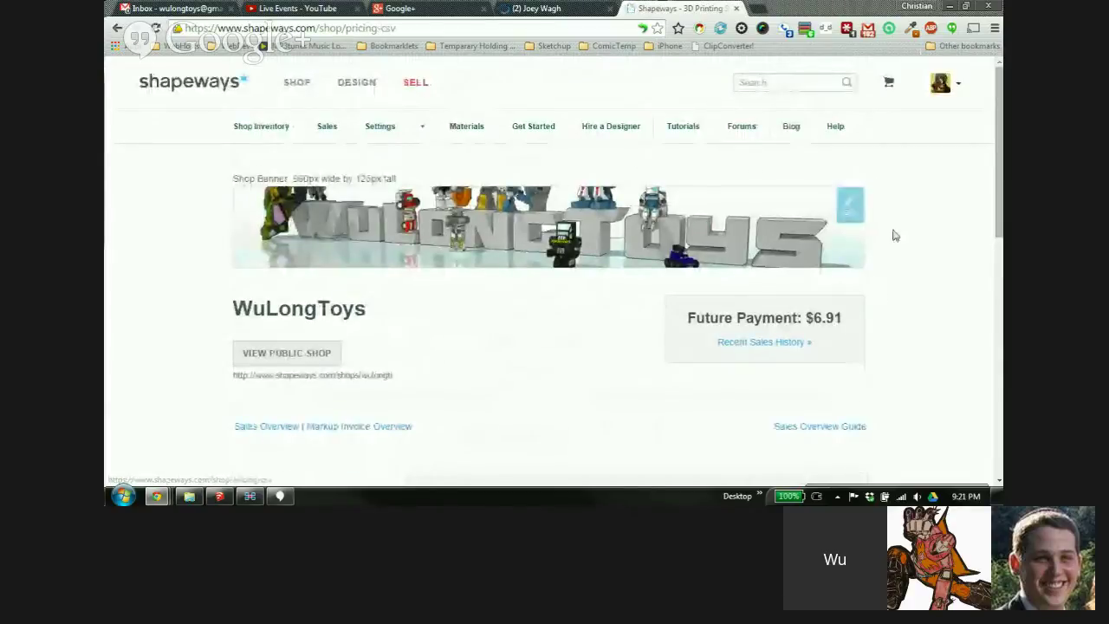
# Look over the Download your pricing CSV step, then reveal Mods in the Settings dropdown
pyautogui.scroll(-4, 895, 235)
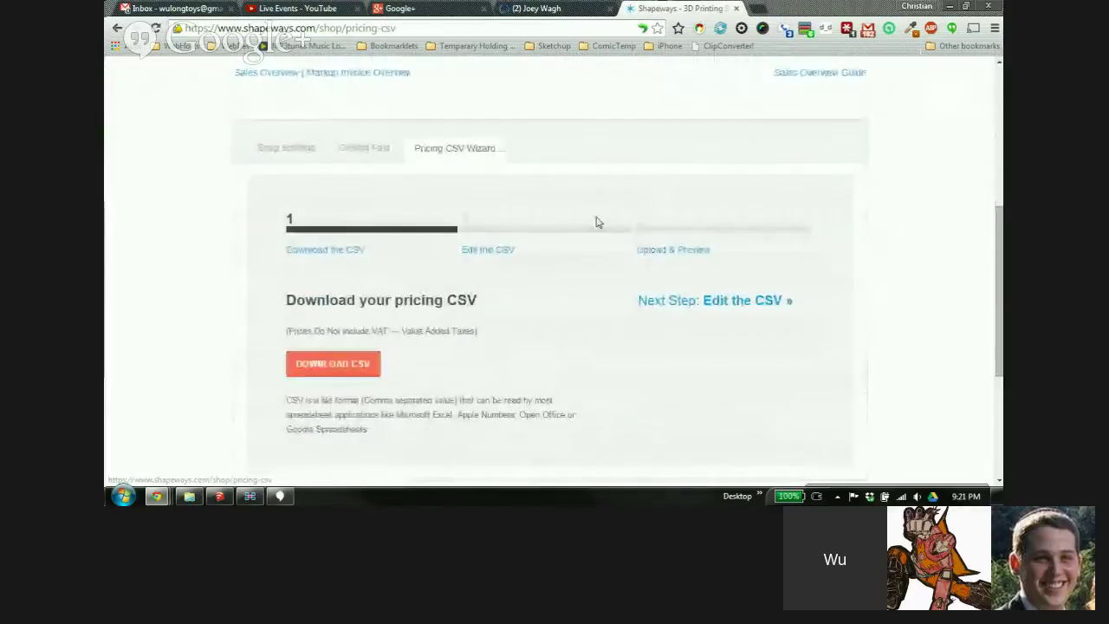
pyautogui.scroll(-1, 425, 165)
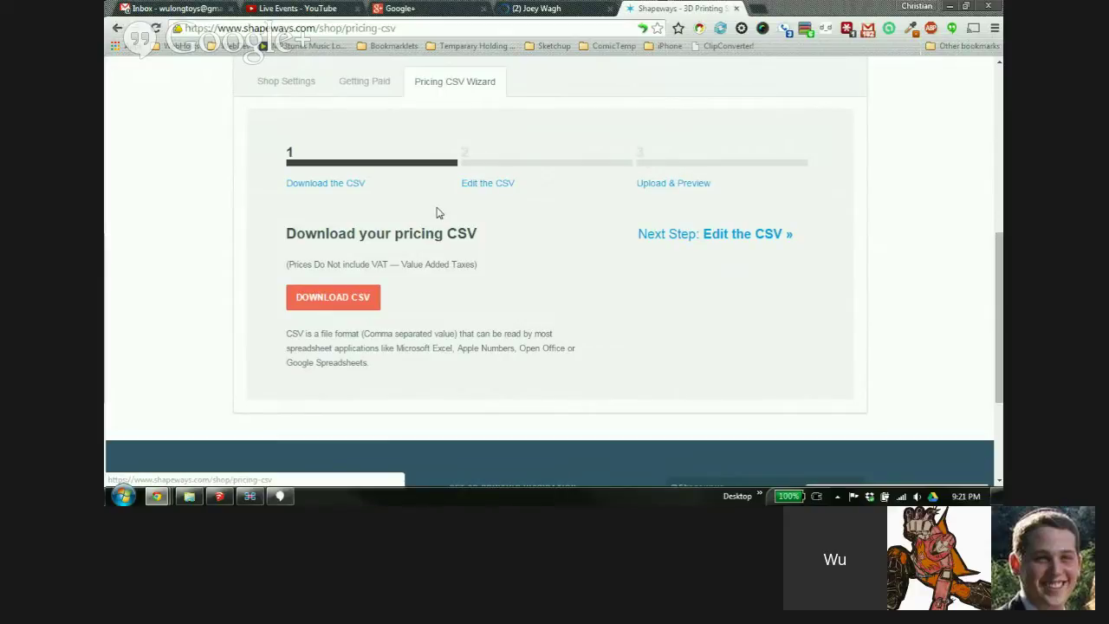
pyautogui.scroll(2, 520, 239)
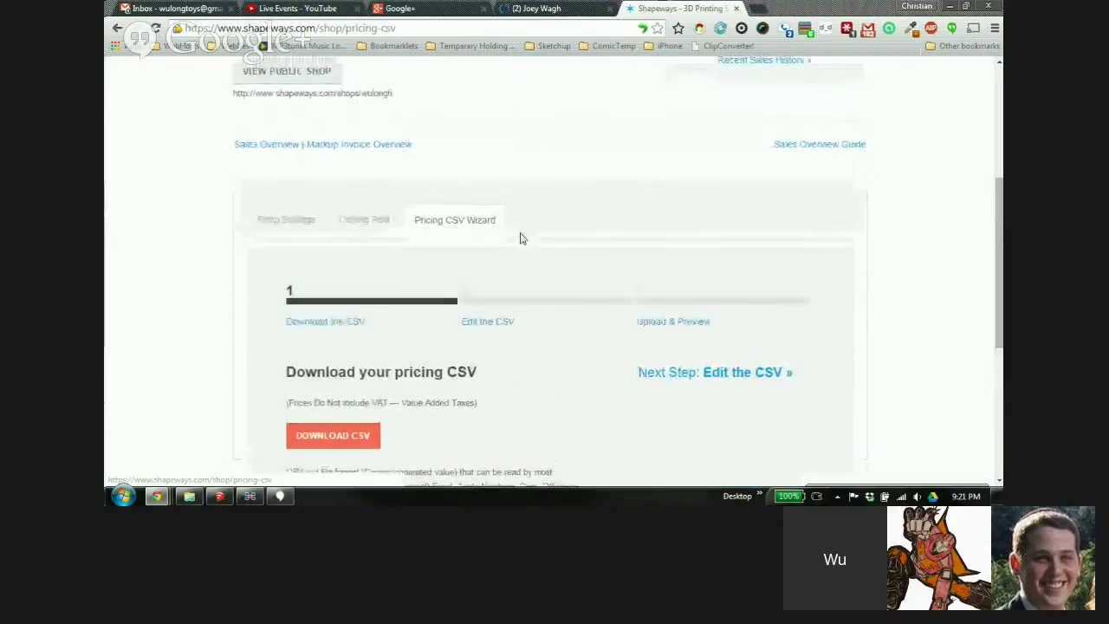
pyautogui.scroll(1, 346, 252)
pyautogui.scroll(2, 575, 252)
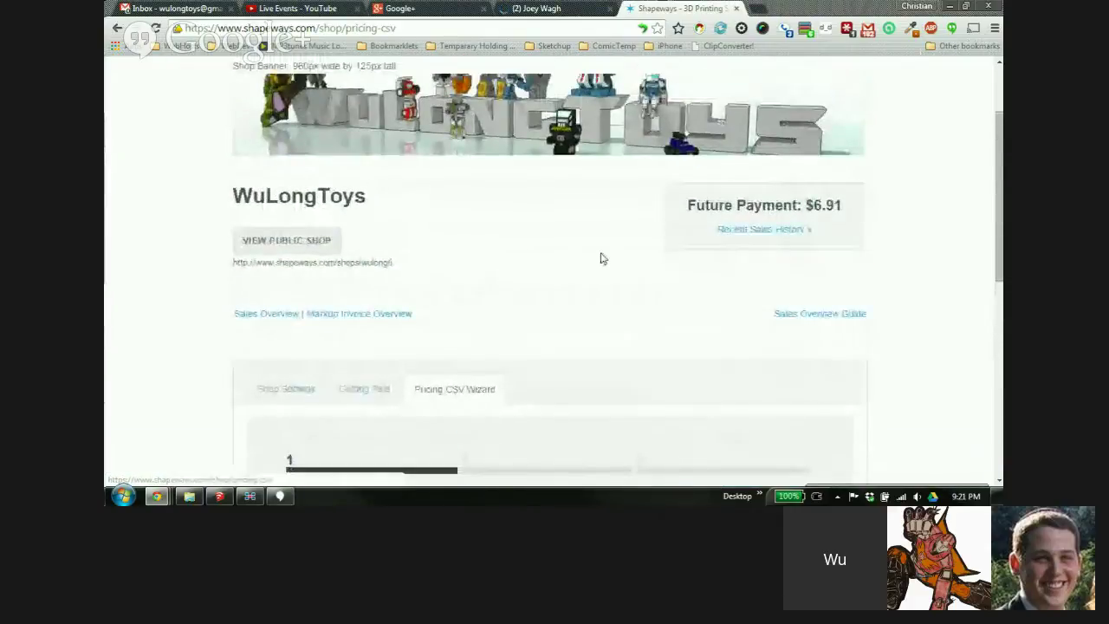
pyautogui.scroll(2, 879, 265)
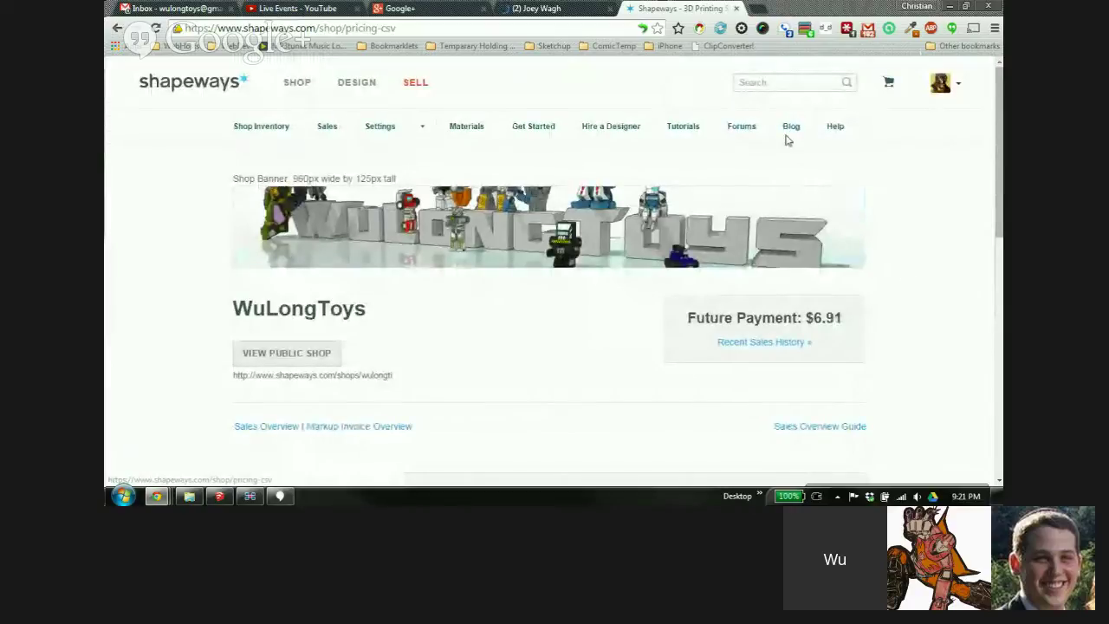
pyautogui.moveTo(741, 128)
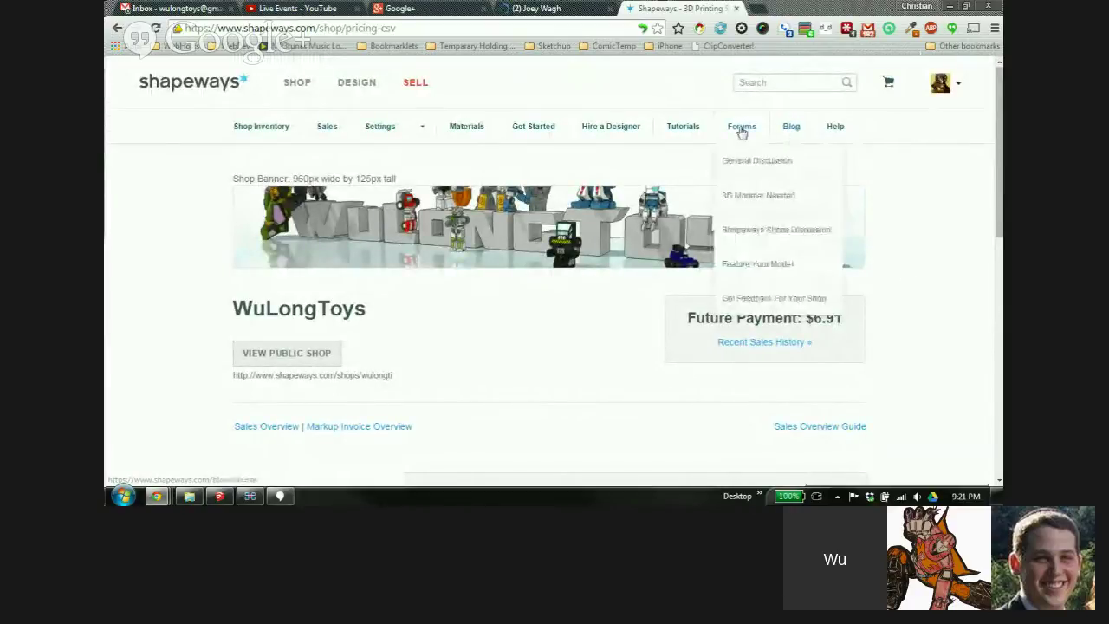
pyautogui.moveTo(684, 128)
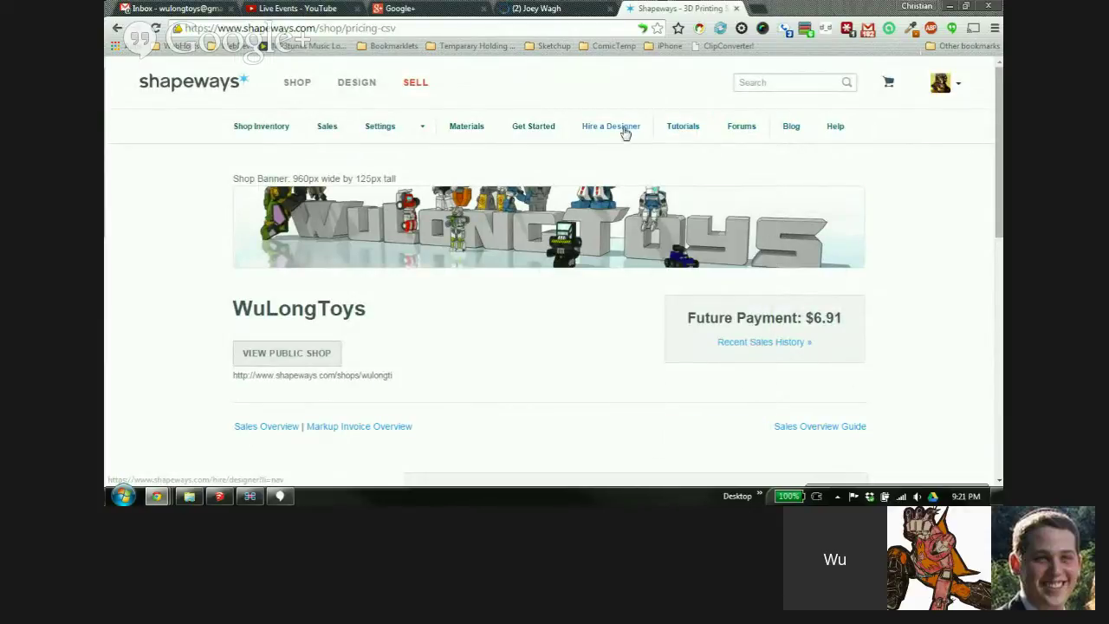
pyautogui.moveTo(421, 134)
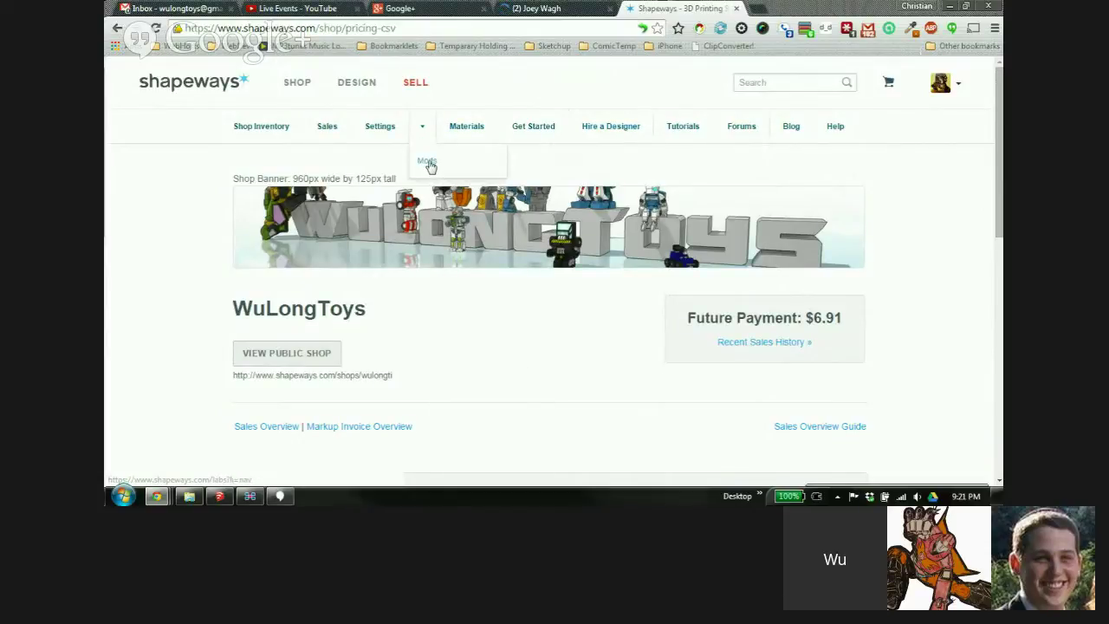
# Go to the Shapeways Labs Mods page and scroll down to the Product Sets Mod form
pyautogui.click(428, 162)
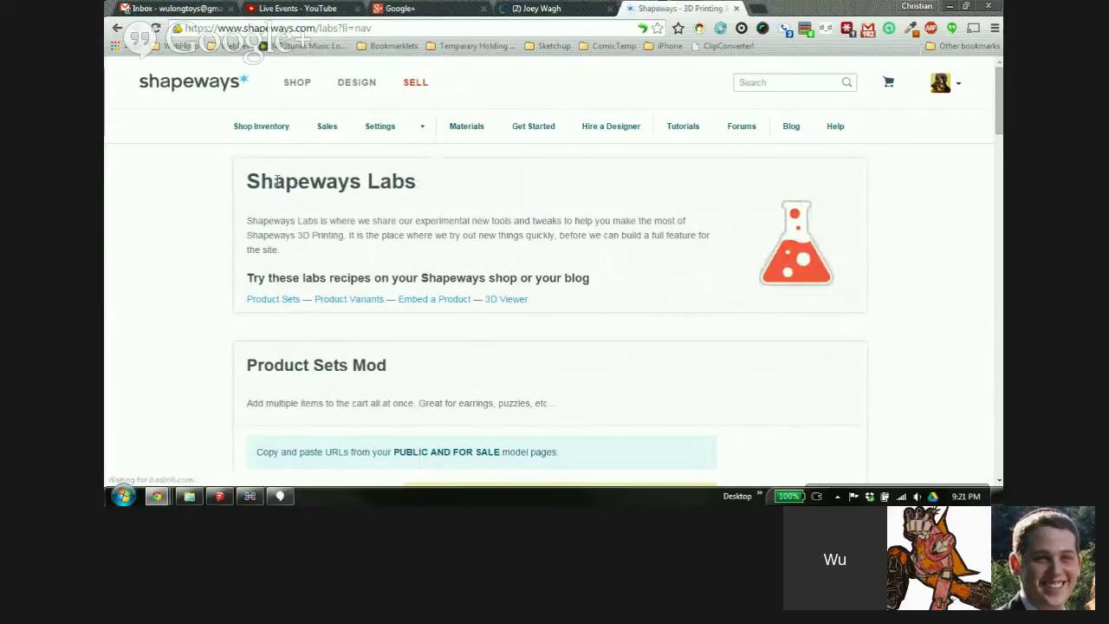
pyautogui.moveTo(277, 180); pyautogui.dragTo(397, 182)
pyautogui.click(211, 192)
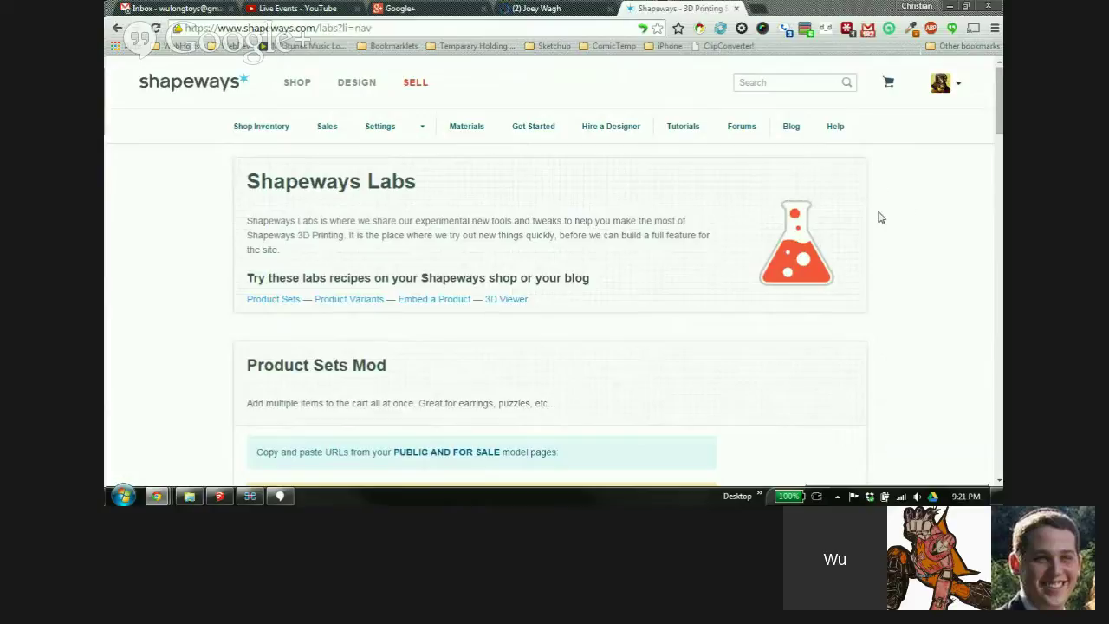
pyautogui.scroll(-2, 818, 154)
pyautogui.scroll(-2, 815, 143)
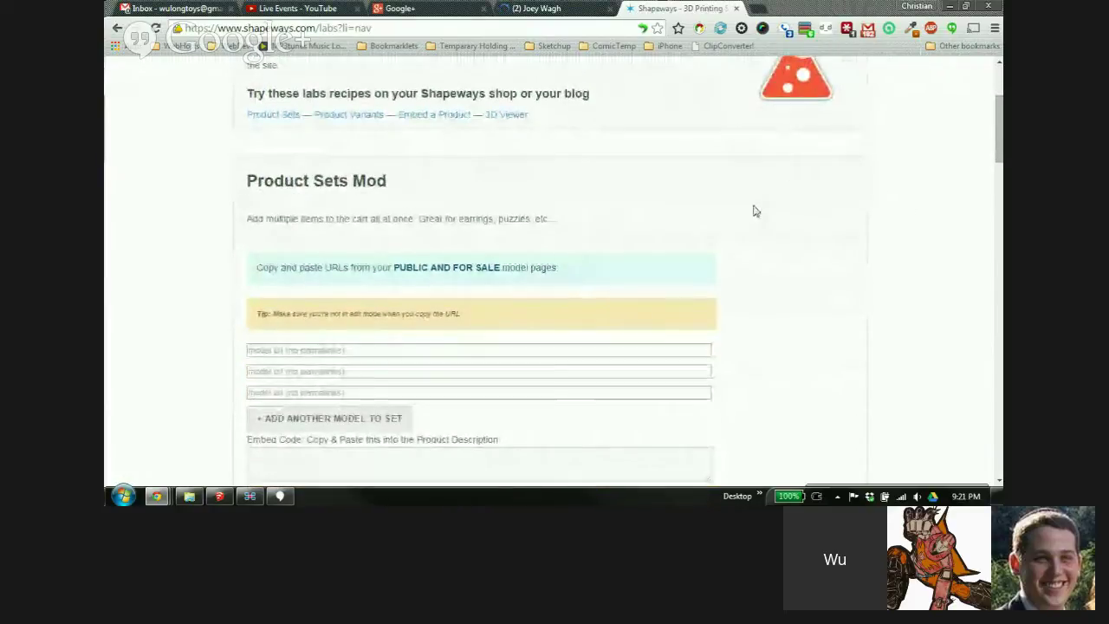
pyautogui.scroll(-1, 983, 203)
pyautogui.scroll(-1, 910, 187)
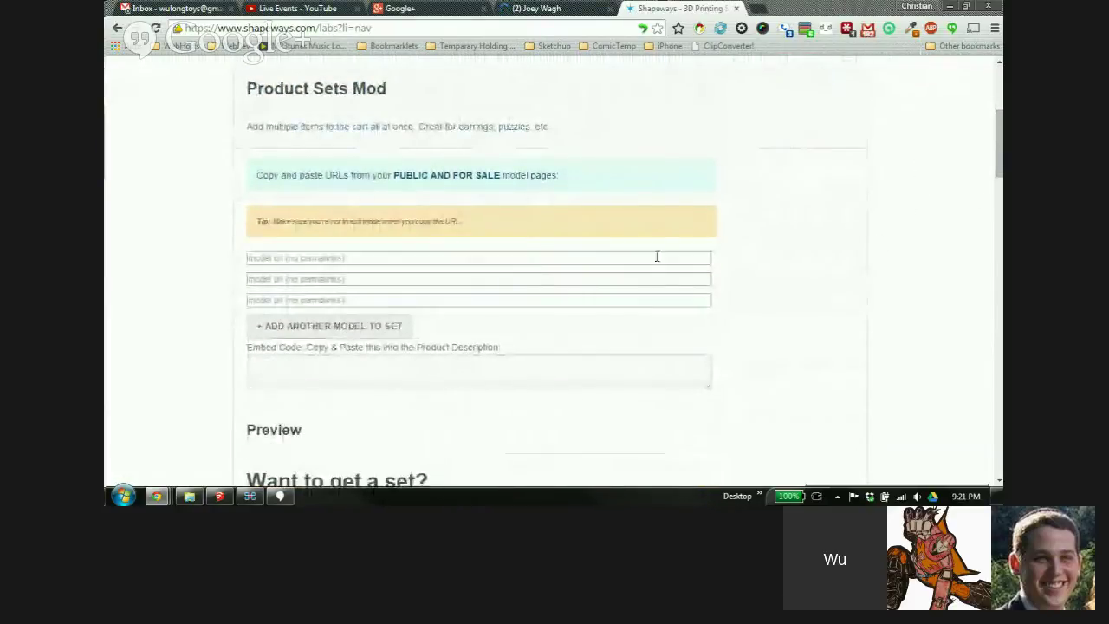
pyautogui.click(256, 258)
pyautogui.click(273, 278)
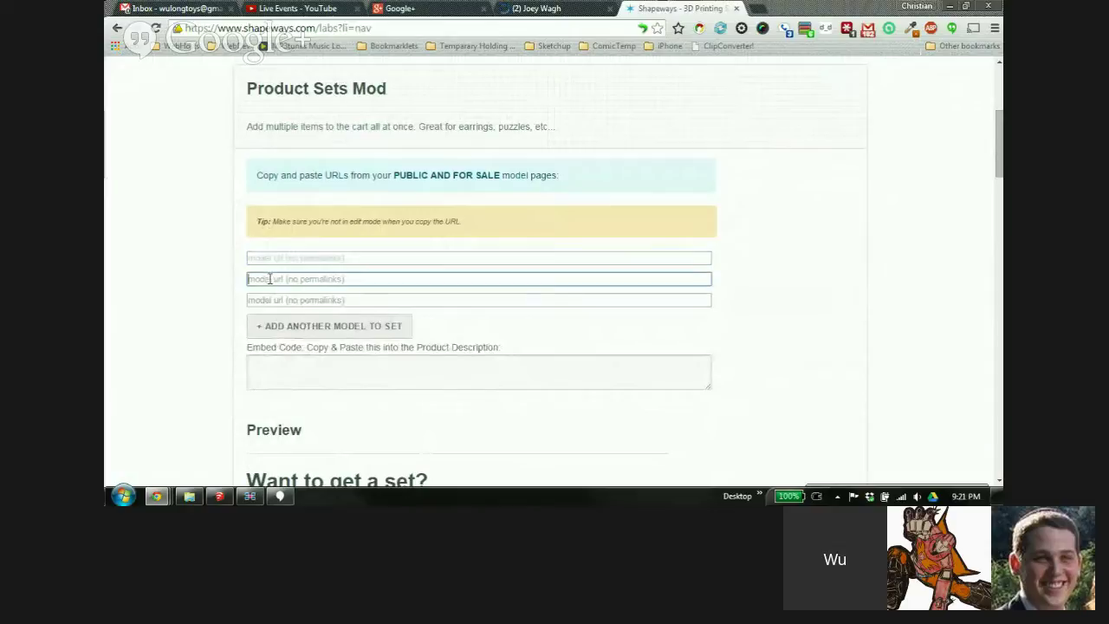
pyautogui.click(267, 301)
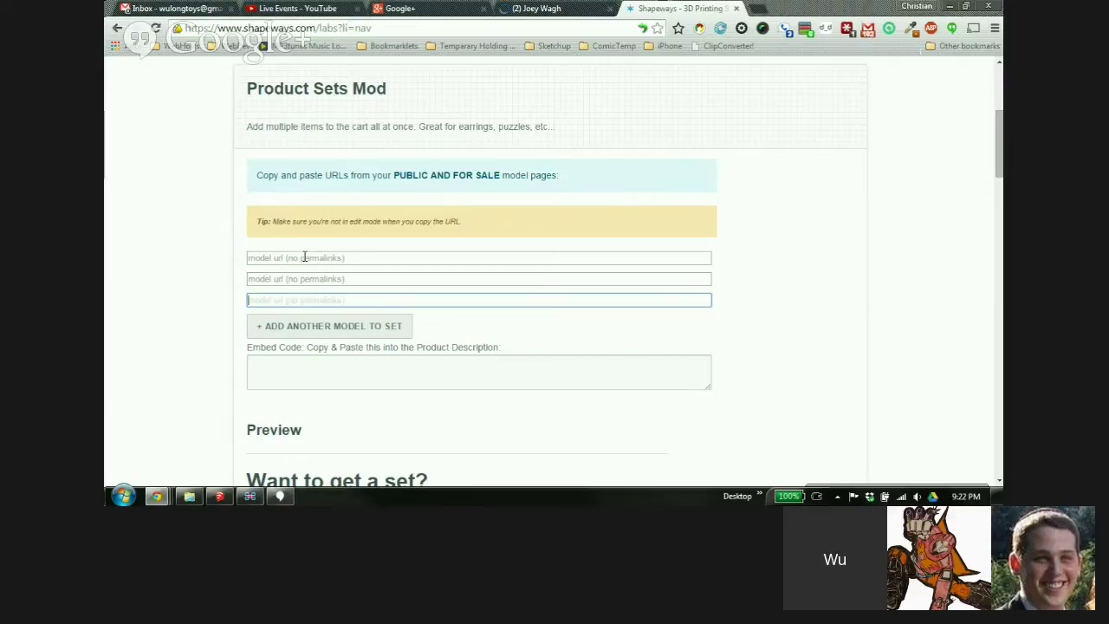
pyautogui.click(299, 258)
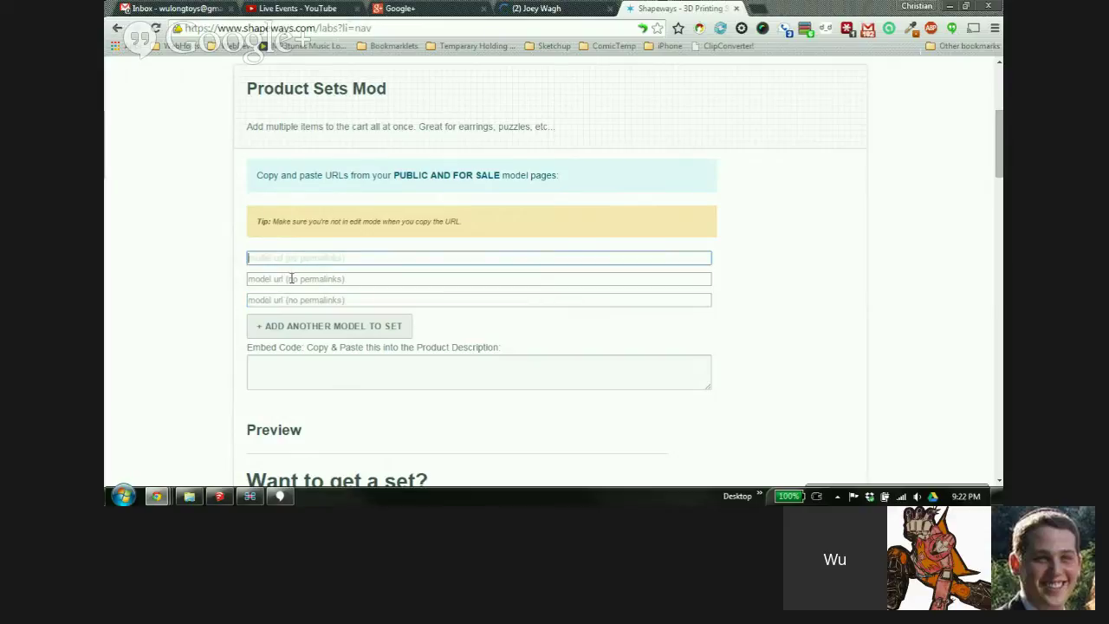
pyautogui.click(291, 279)
pyautogui.click(292, 300)
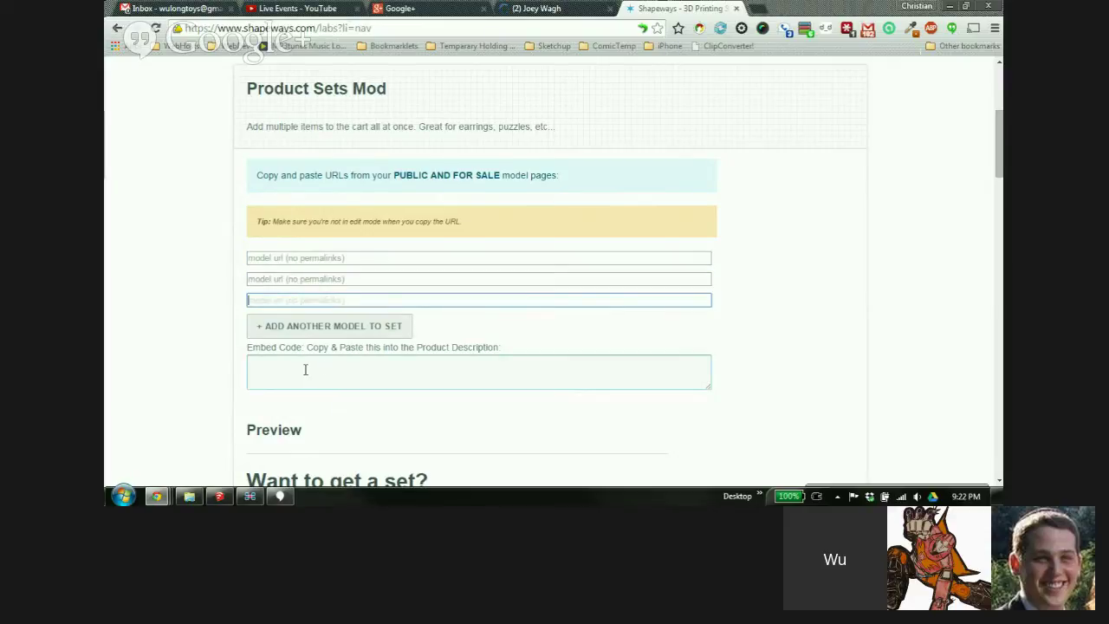
pyautogui.click(365, 379)
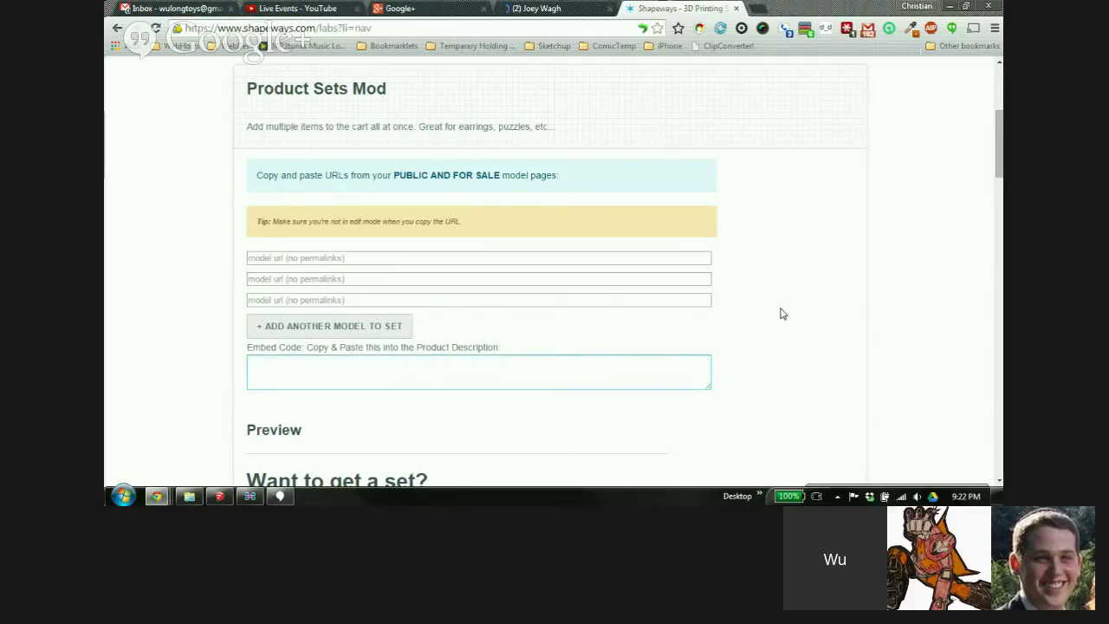
pyautogui.scroll(-1, 780, 314)
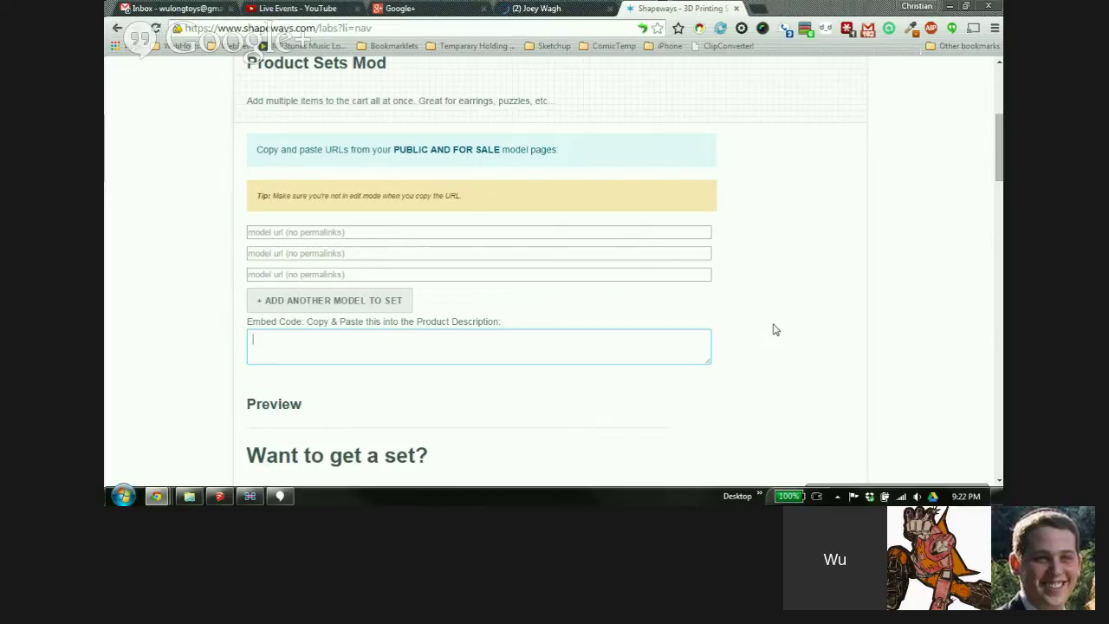
pyautogui.scroll(-2, 738, 277)
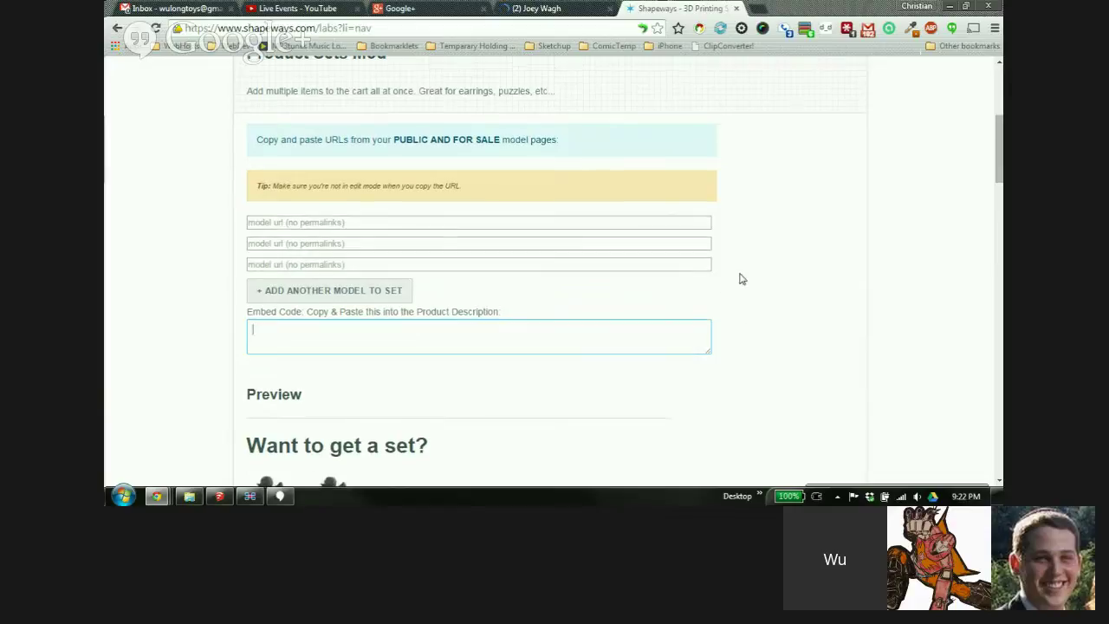
# Scroll through Product Variants and the 3D Viewer Embed preview, then switch back to minifig.skp in SketchUp
pyautogui.scroll(-3, 737, 221)
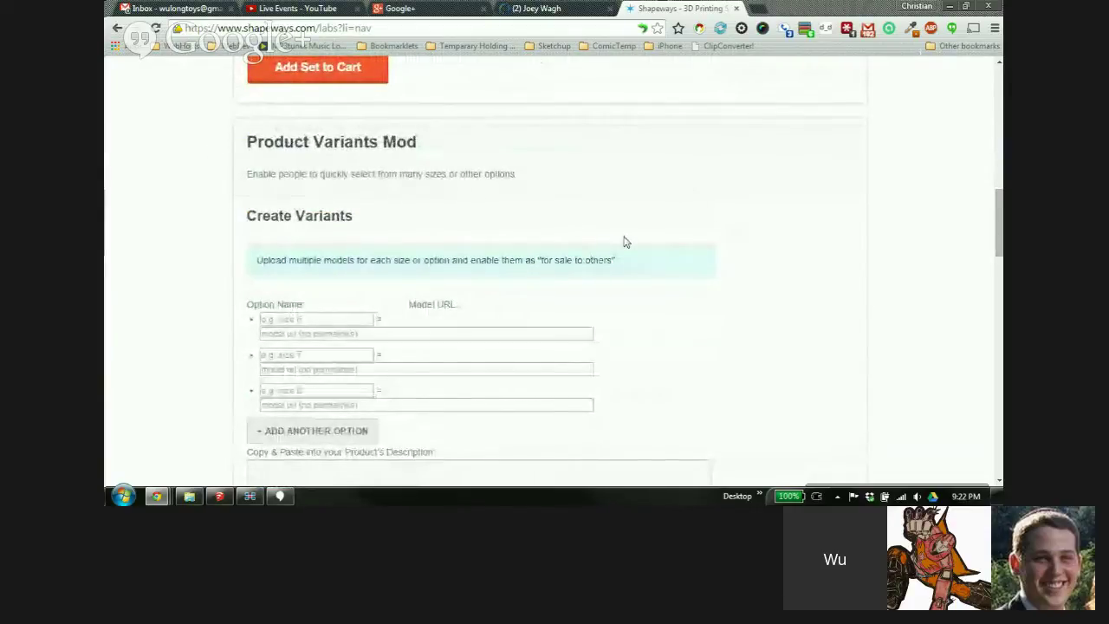
pyautogui.scroll(-1, 727, 225)
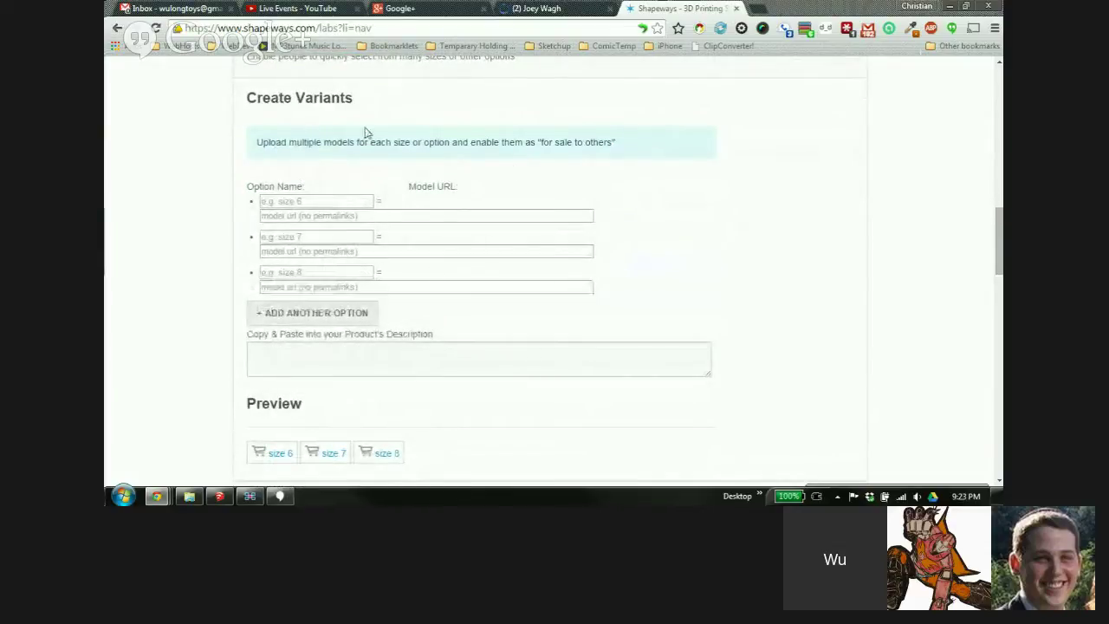
pyautogui.scroll(-3, 813, 279)
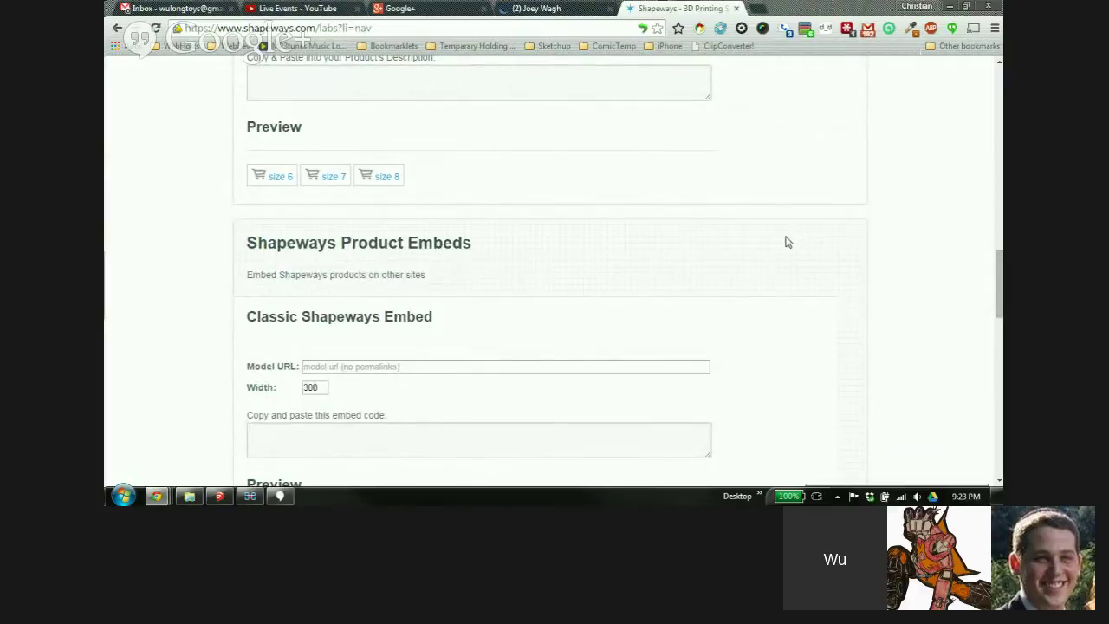
pyautogui.scroll(-2, 791, 234)
pyautogui.scroll(-6, 784, 227)
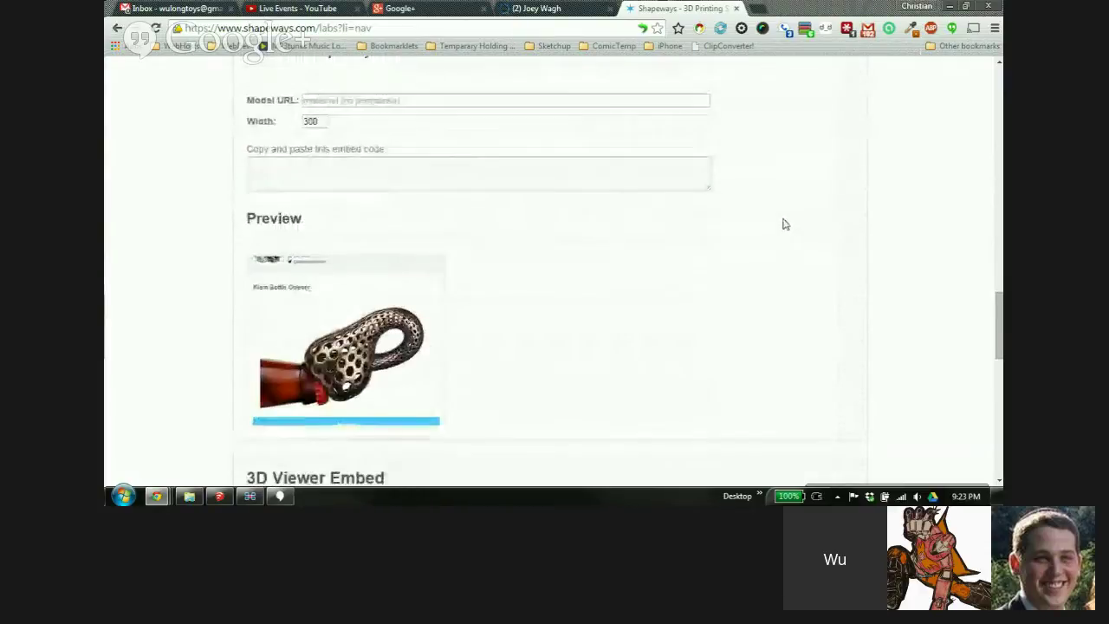
pyautogui.scroll(-5, 880, 243)
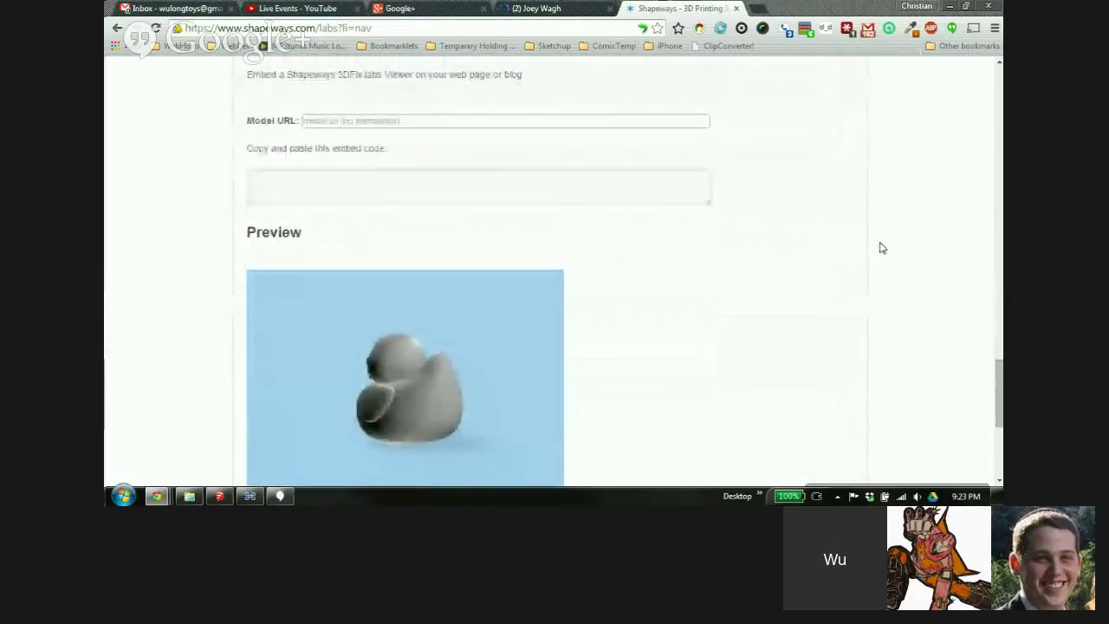
pyautogui.scroll(1, 916, 264)
pyautogui.scroll(3, 916, 266)
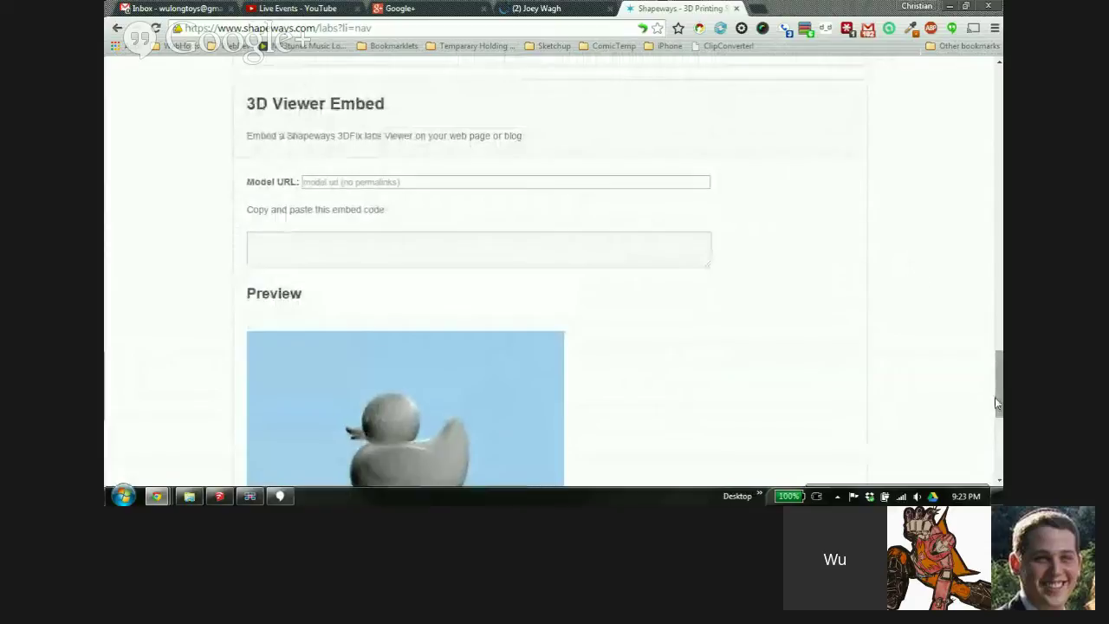
pyautogui.moveTo(995, 397); pyautogui.dragTo(951, 133)
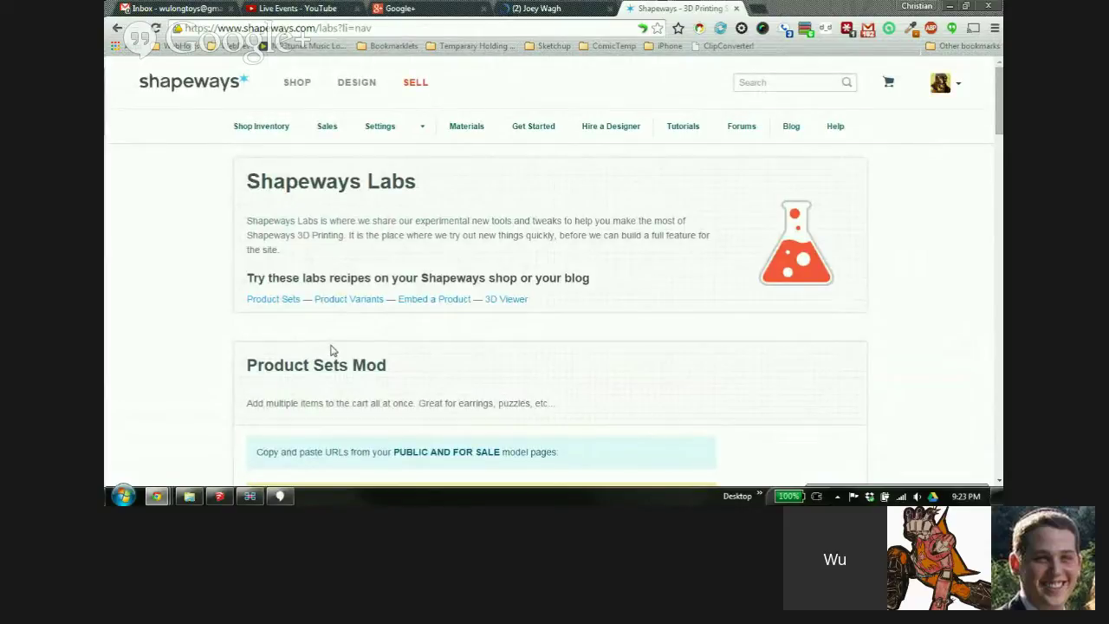
pyautogui.click(222, 499)
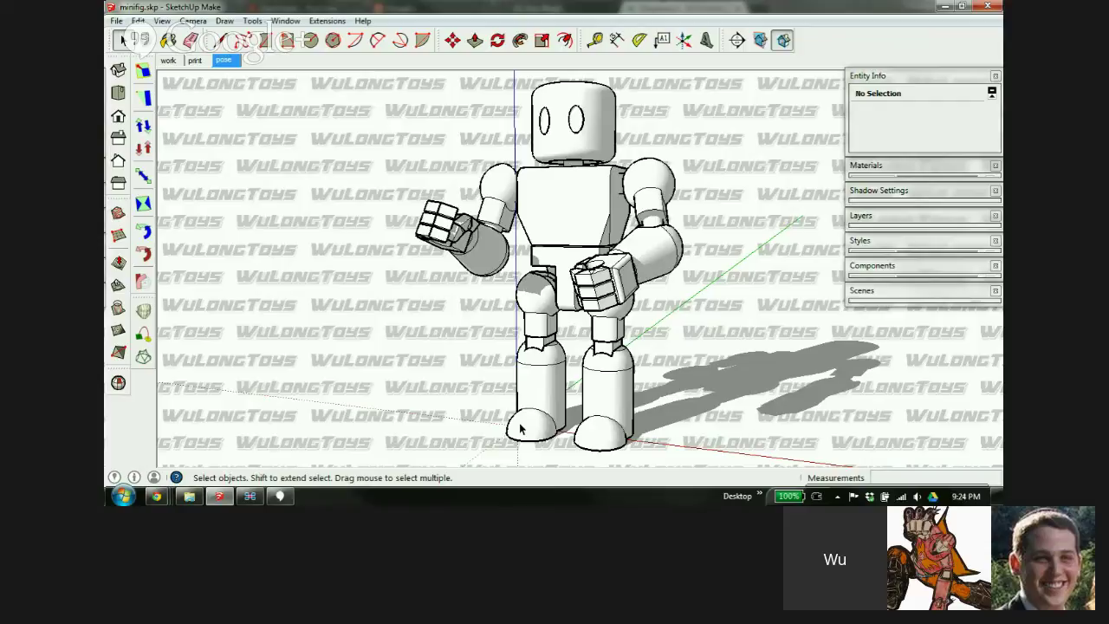
# Expand the Colors-Named material swatches and select the robot's head component
pyautogui.click(914, 173)
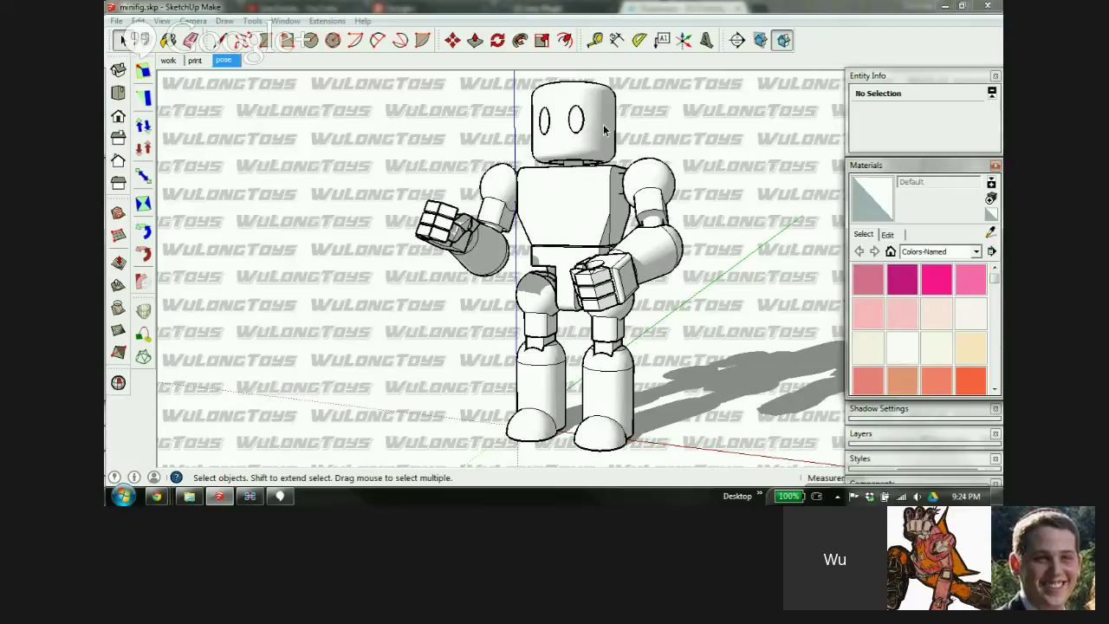
pyautogui.click(539, 117)
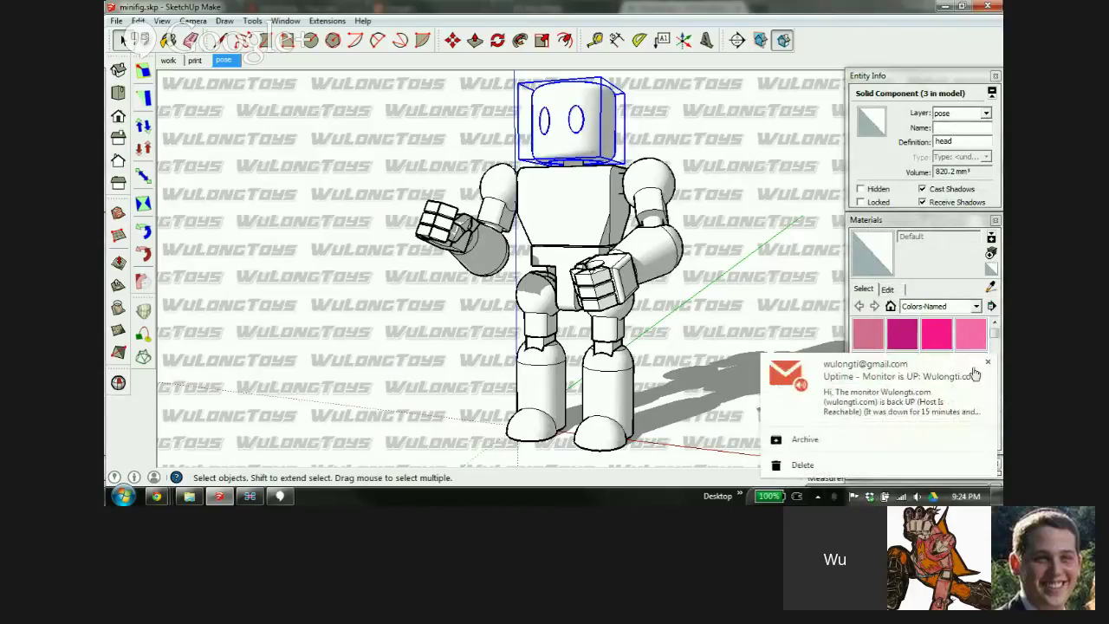
# Paint the selected robot head with 0020_Red, then switch to the print scene
pyautogui.click(988, 363)
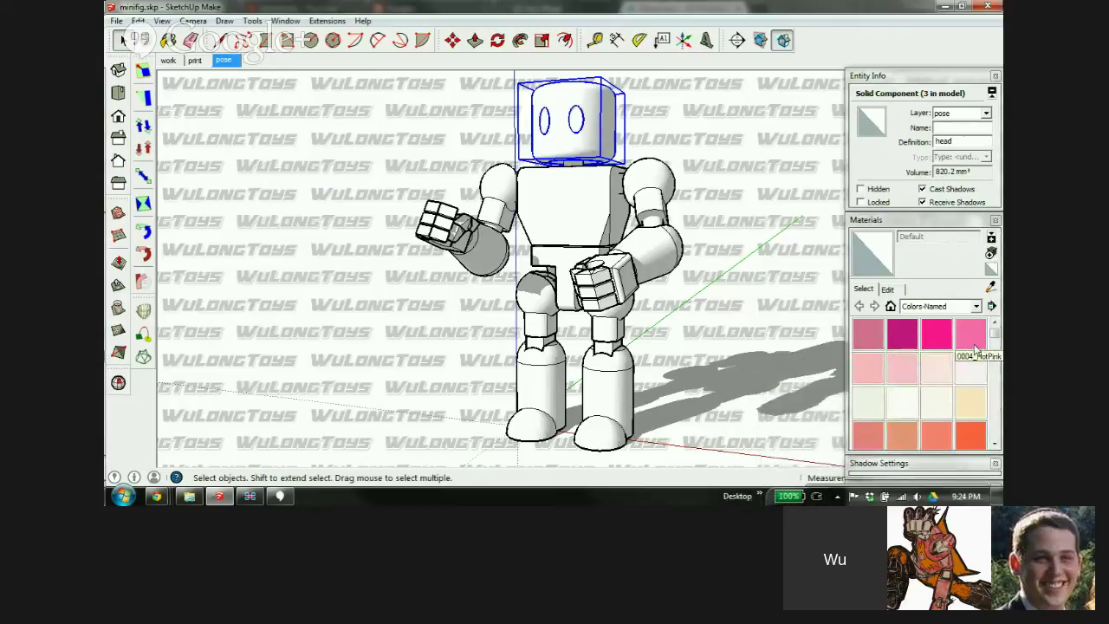
pyautogui.scroll(-1, 992, 386)
pyautogui.click(970, 435)
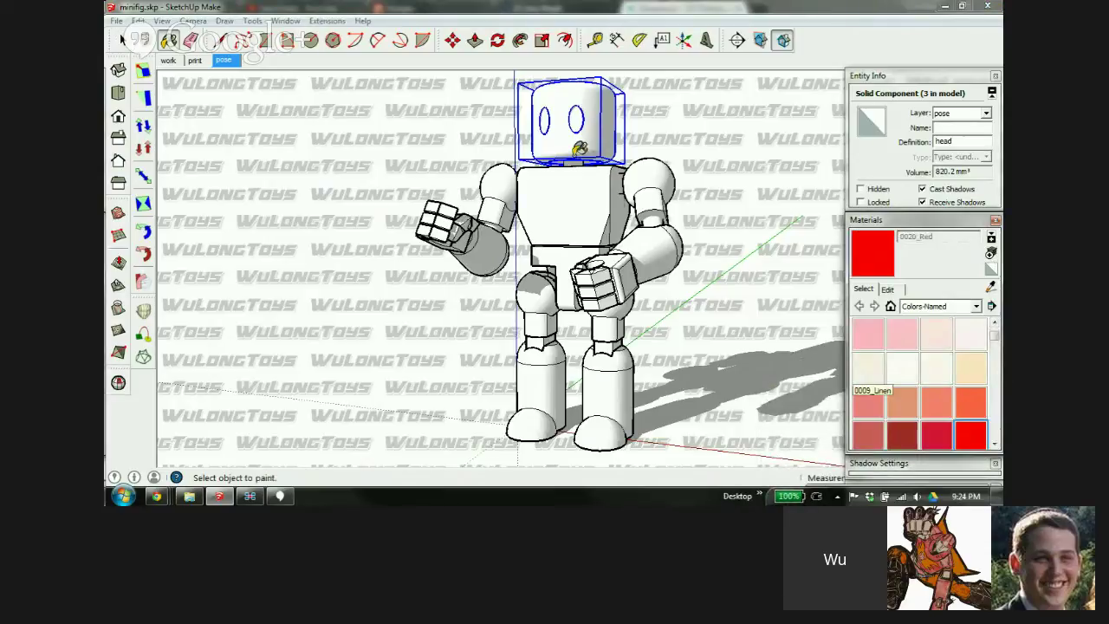
pyautogui.click(571, 118)
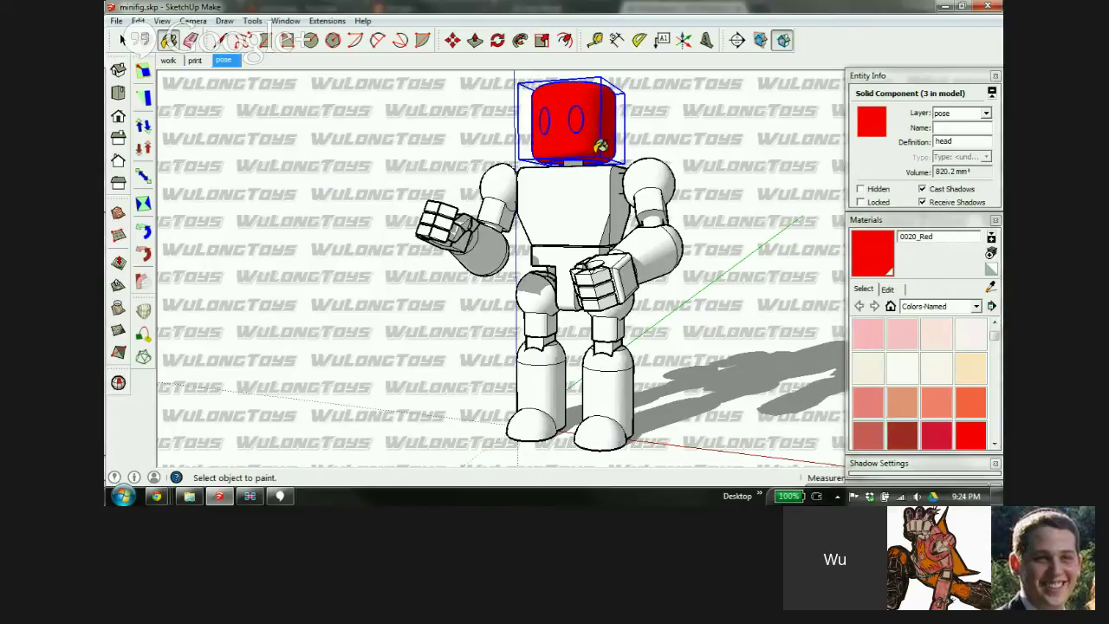
pyautogui.click(195, 60)
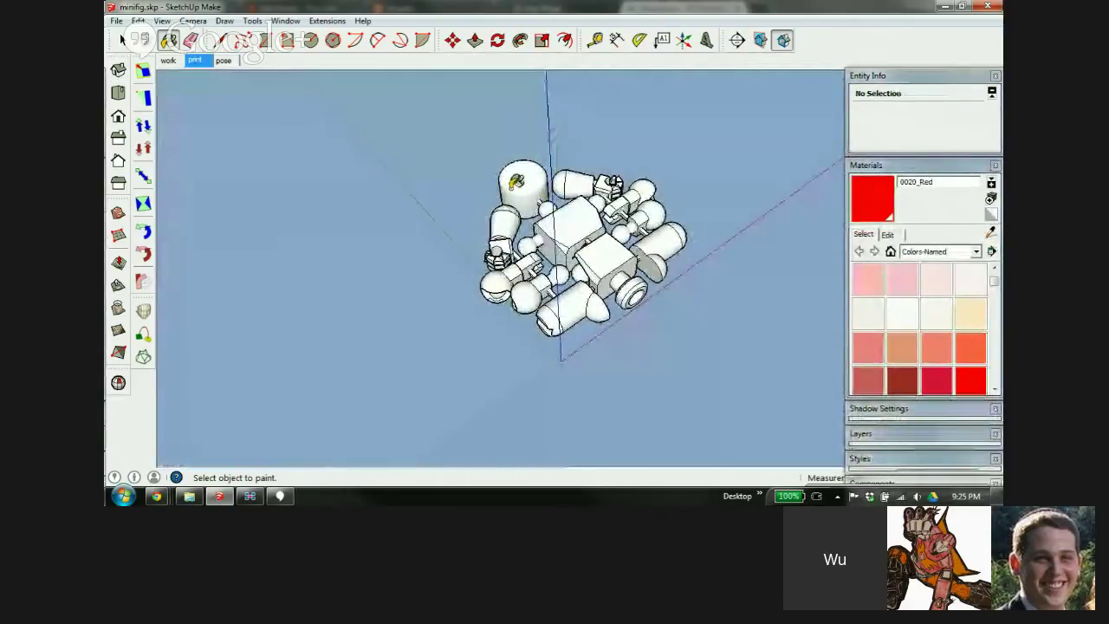
# Return to the pose scene, open the head component and orbit to face its eyes
pyautogui.click(224, 63)
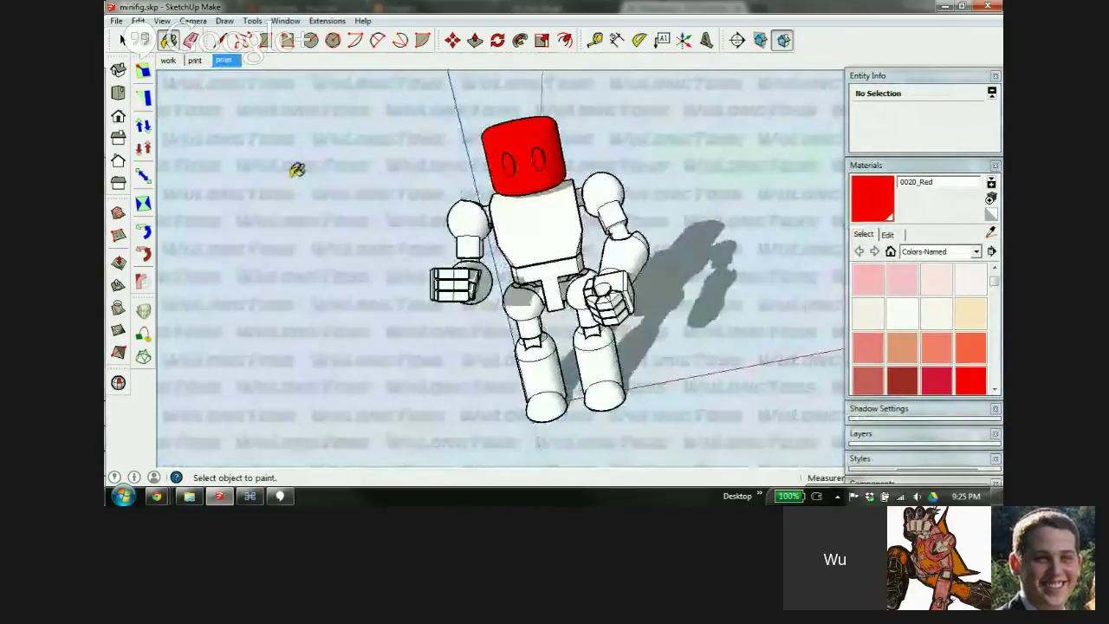
pyautogui.press('space')
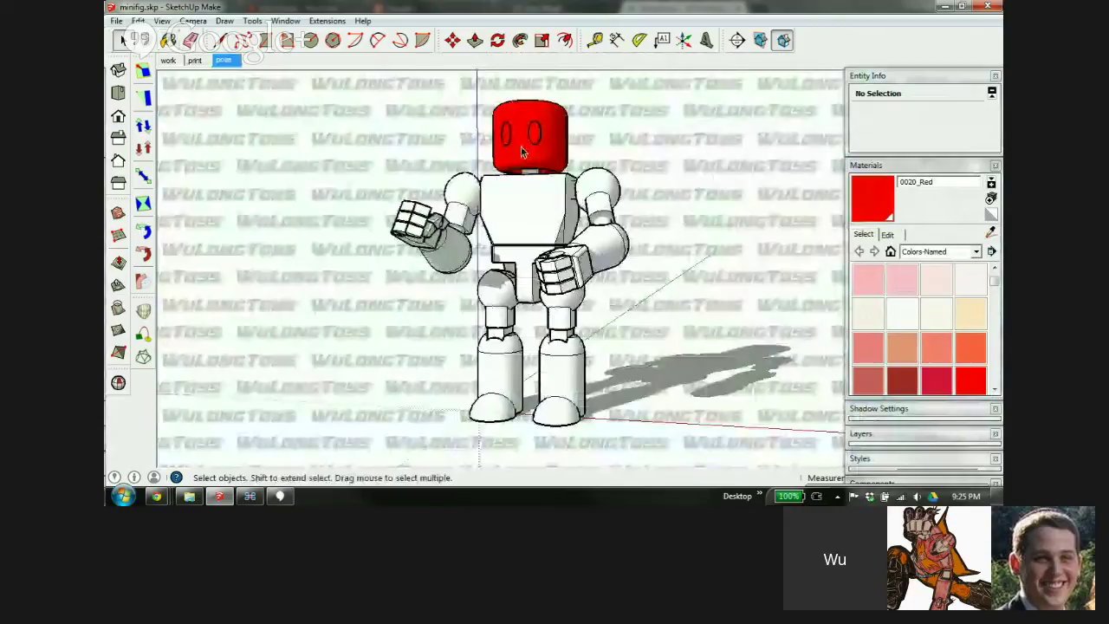
pyautogui.doubleClick(523, 147)
pyautogui.scroll(5, 528, 143)
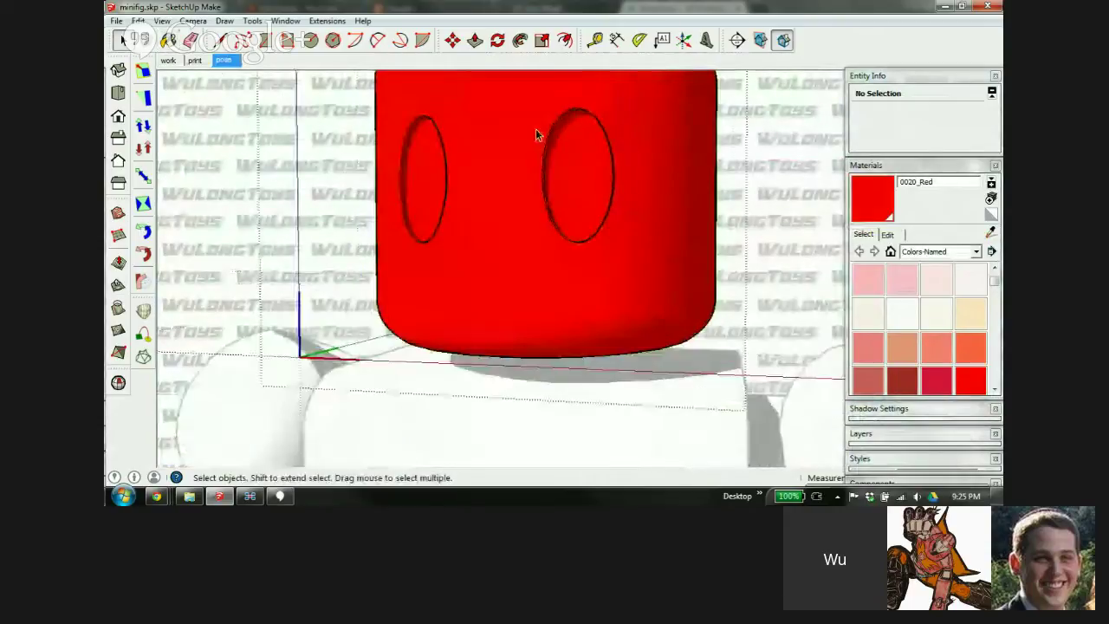
pyautogui.scroll(-1, 528, 146)
pyautogui.moveTo(528, 148); pyautogui.dragTo(546, 213, button='middle')
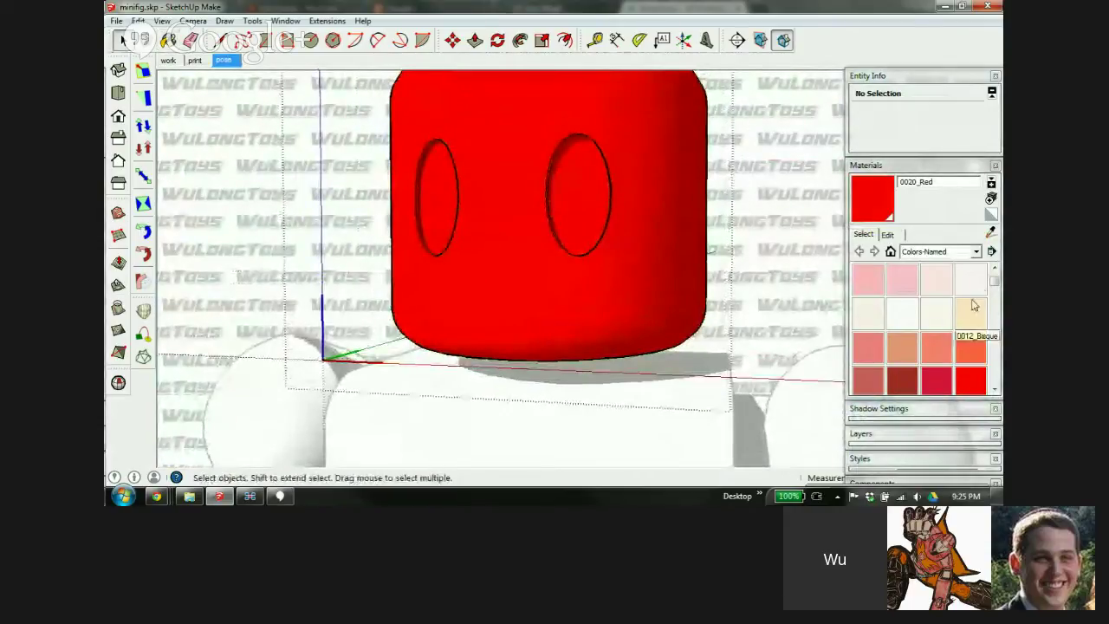
pyautogui.moveTo(995, 281); pyautogui.dragTo(997, 349)
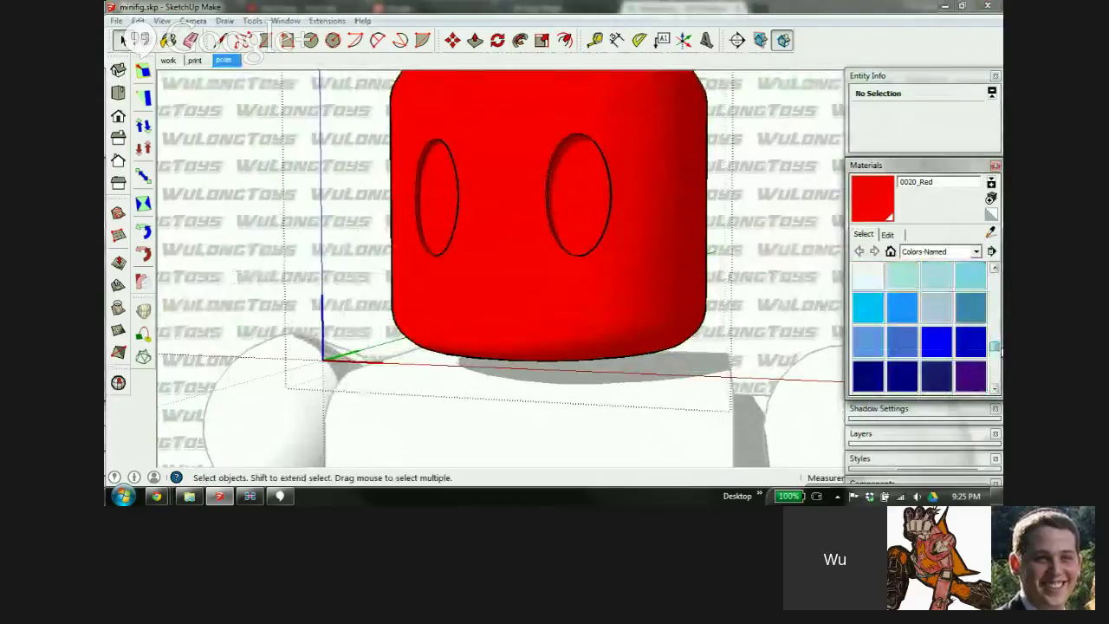
# Paint both eye ovals 0097_DeepSkyBlue, exit the head component, and show the print scene
pyautogui.click(868, 292)
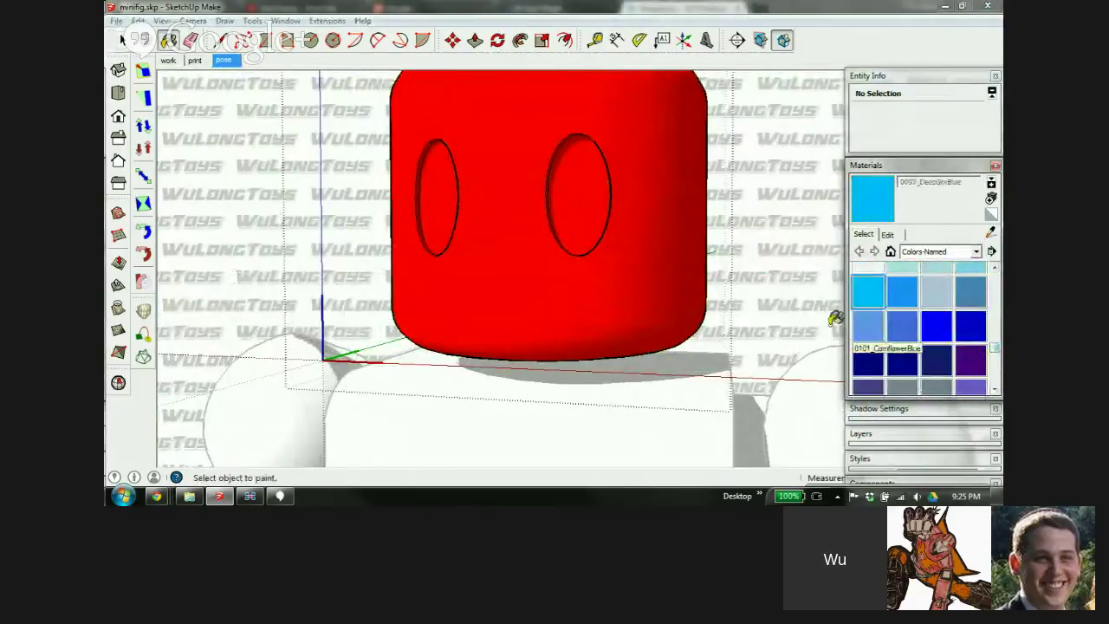
pyautogui.click(441, 196)
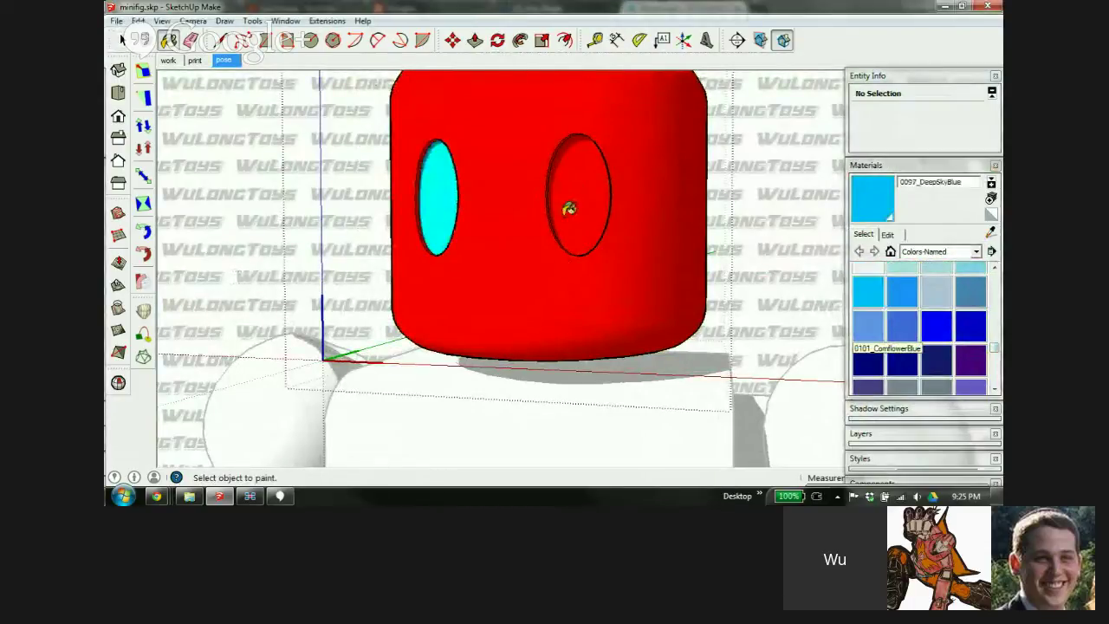
pyautogui.click(572, 195)
pyautogui.scroll(-3, 488, 193)
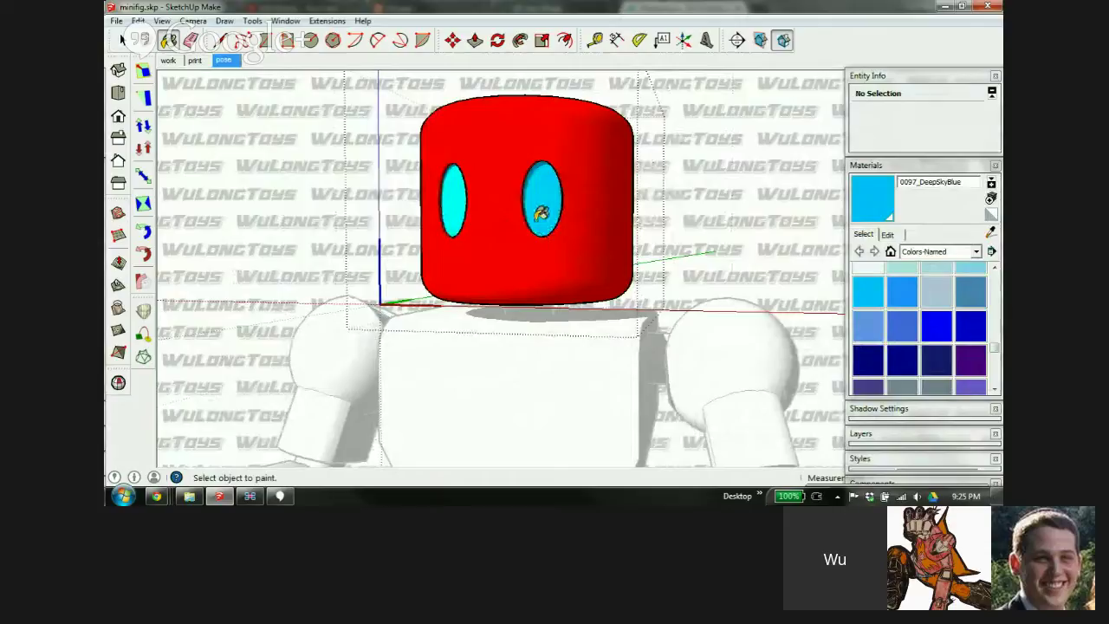
pyautogui.press('space')
pyautogui.press('Escape')
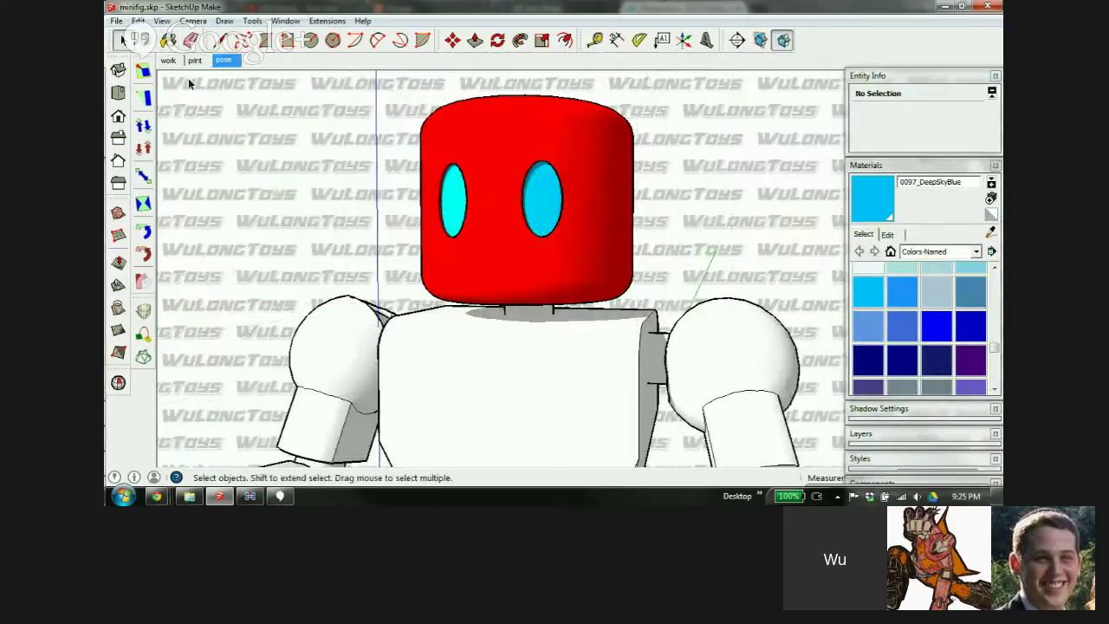
pyautogui.click(195, 60)
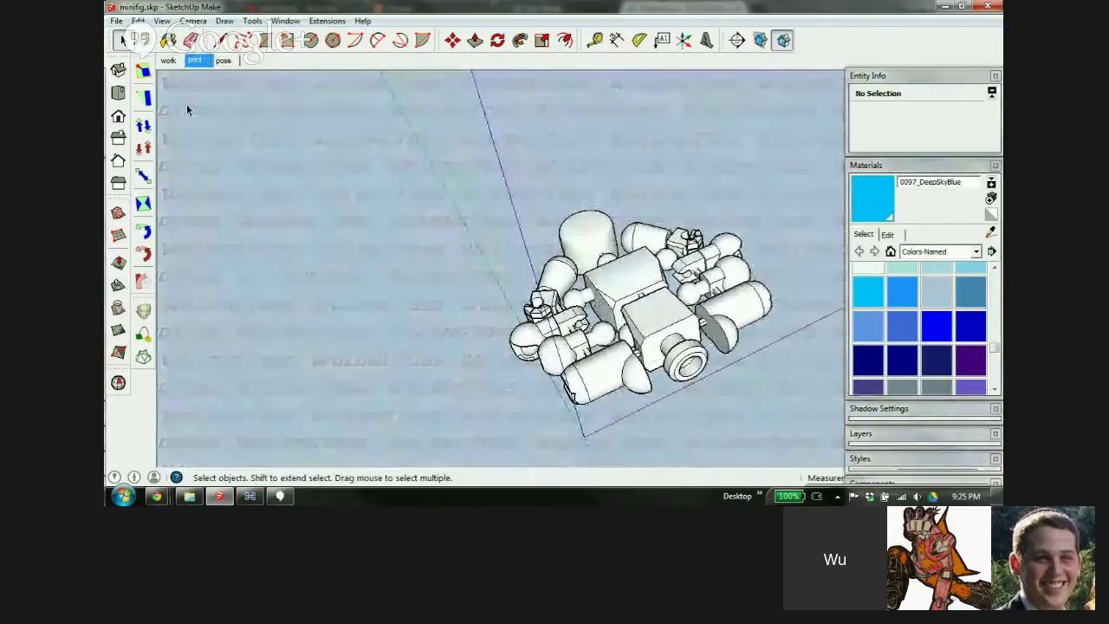
# View the work scene, then go back to the pose scene and zoom in on the red head
pyautogui.click(168, 60)
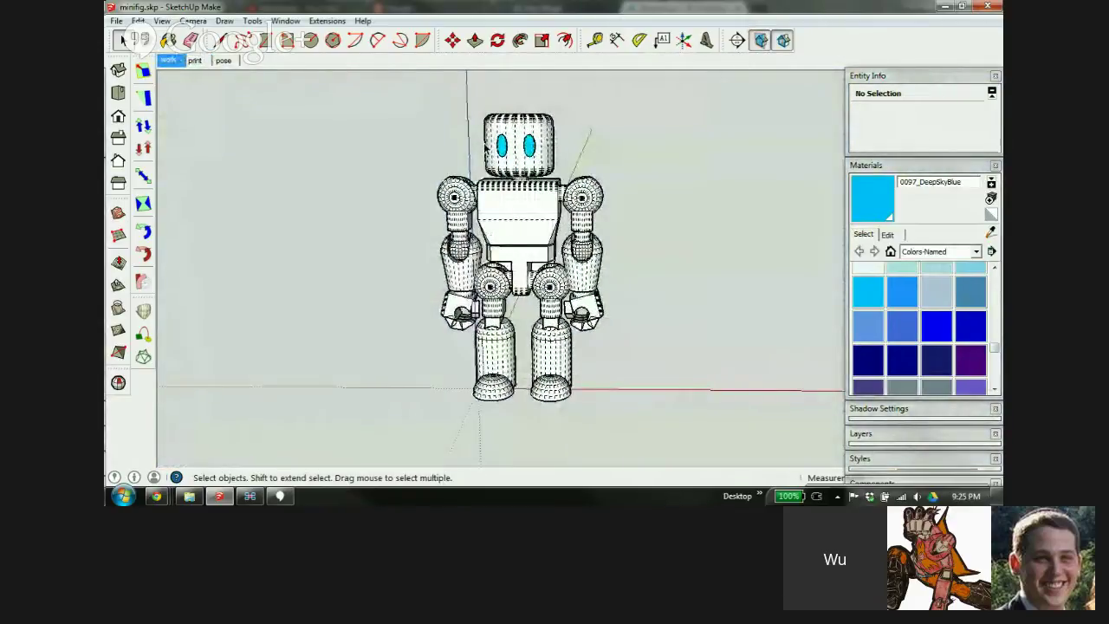
pyautogui.click(223, 63)
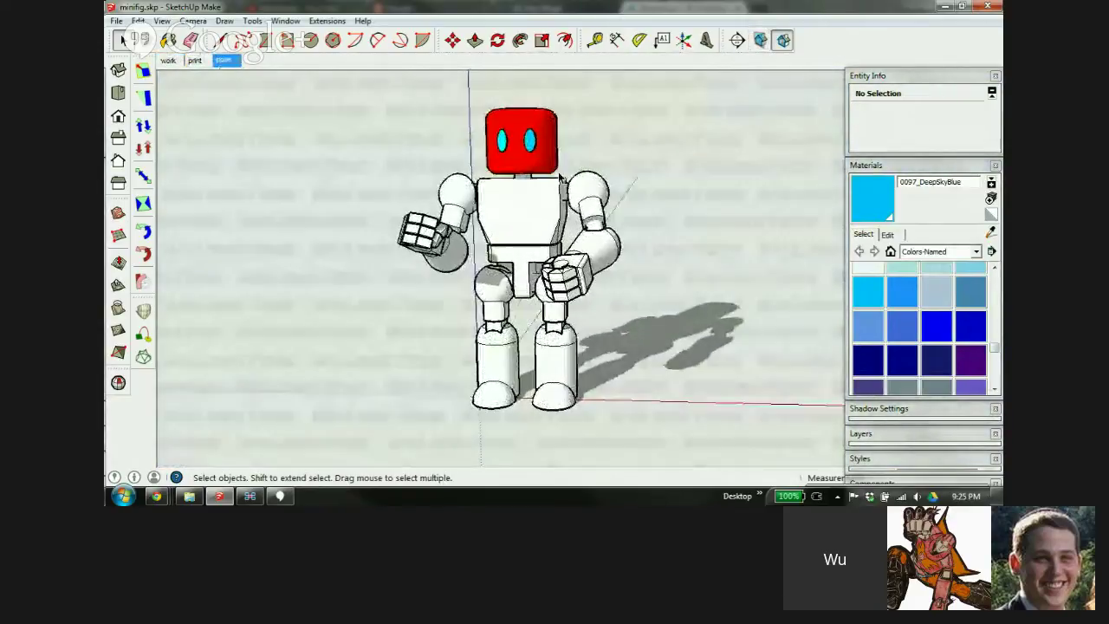
pyautogui.scroll(3, 525, 104)
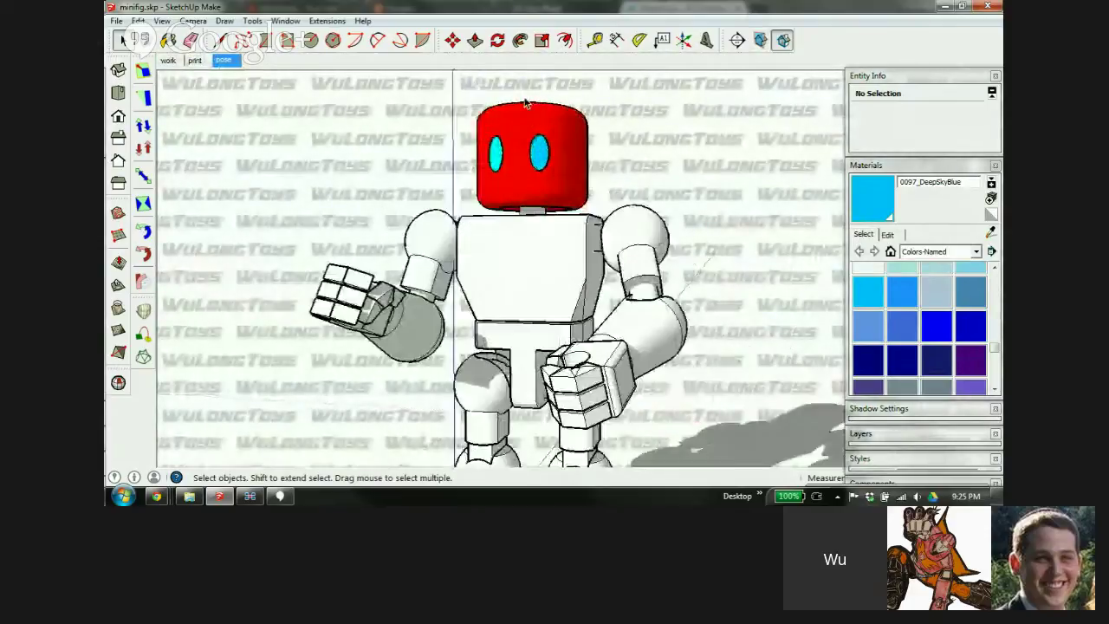
pyautogui.scroll(6, 525, 104)
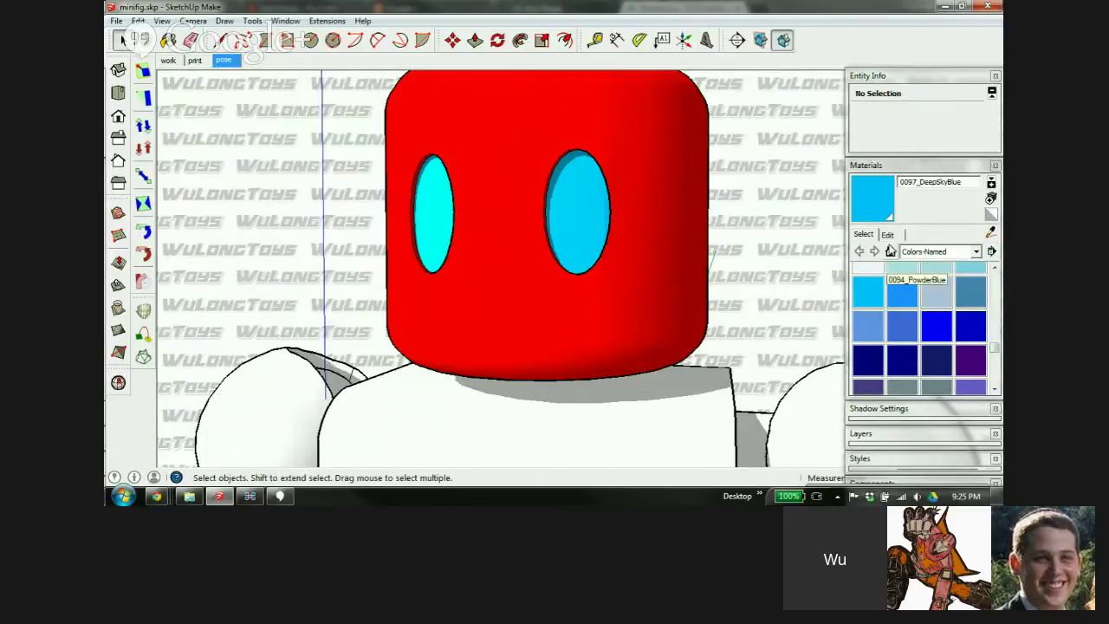
pyautogui.click(891, 251)
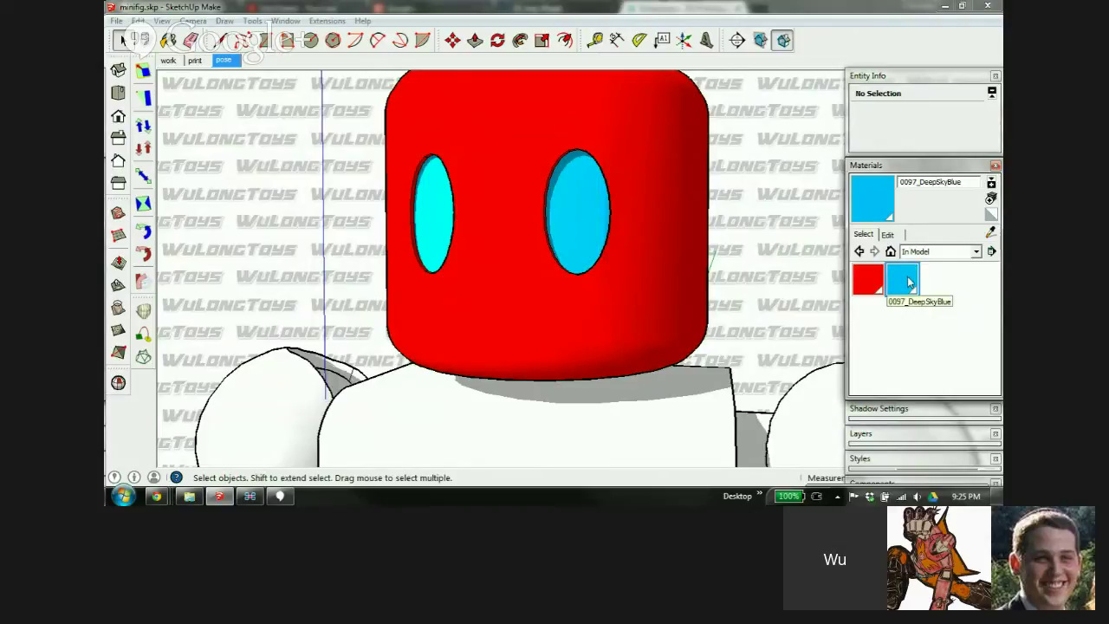
pyautogui.click(974, 253)
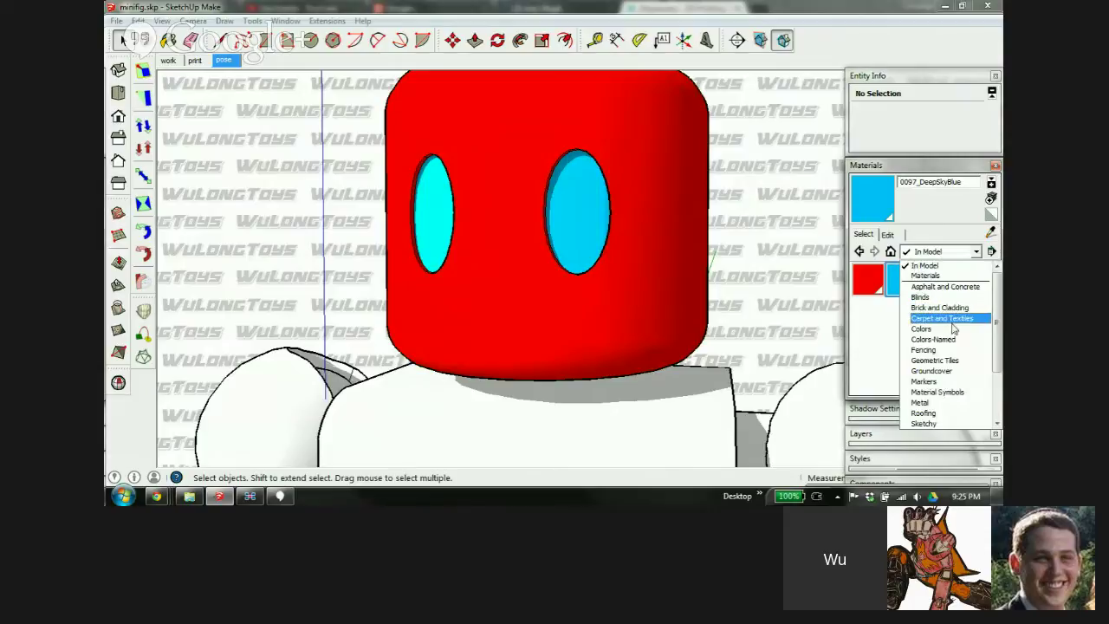
pyautogui.click(922, 329)
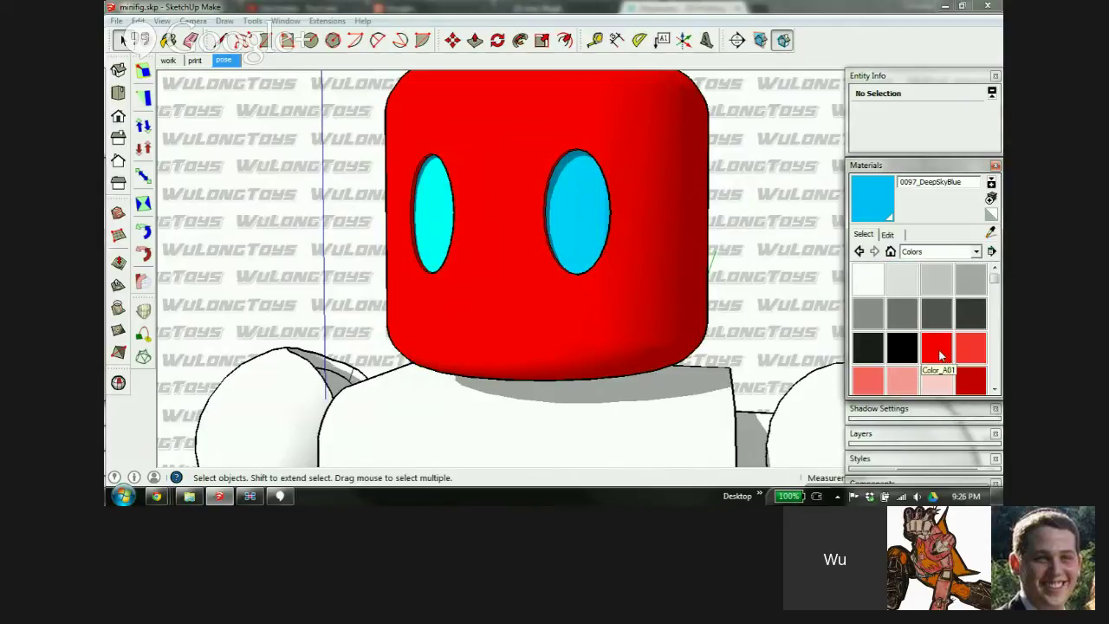
pyautogui.click(902, 381)
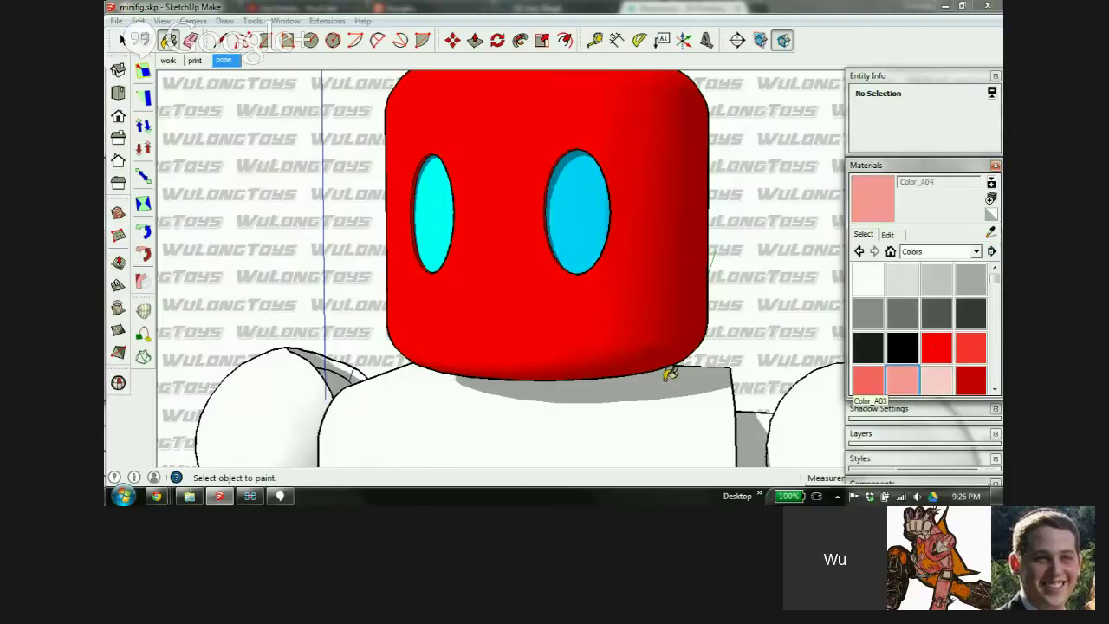
pyautogui.click(613, 307)
pyautogui.click(891, 251)
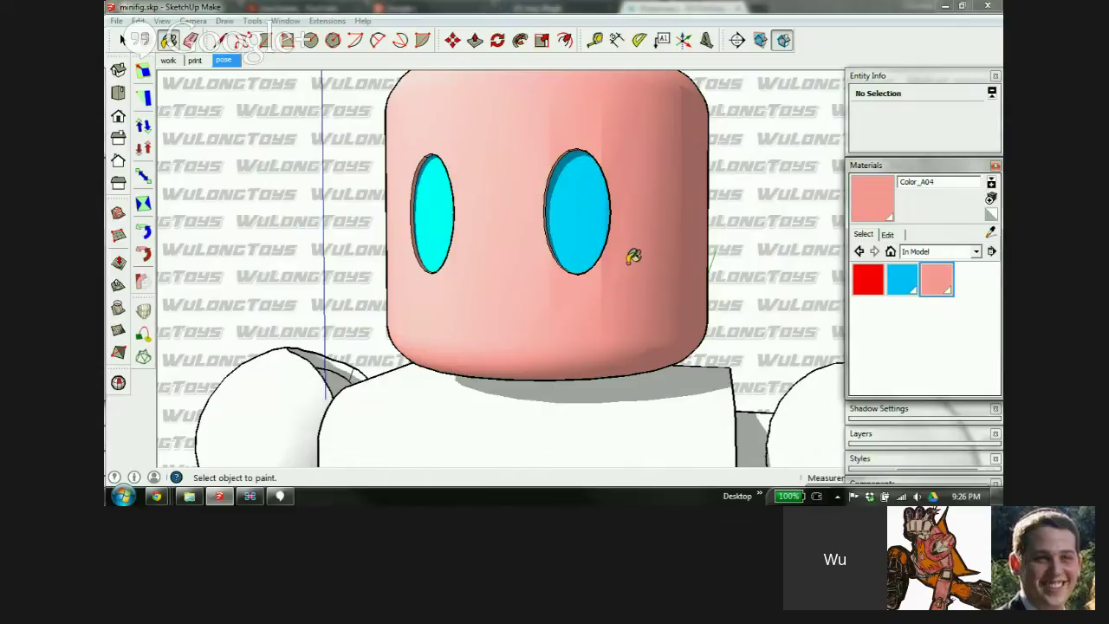
pyautogui.hotkey('ctrl', 'z')
pyautogui.hotkey('ctrl', 'z')
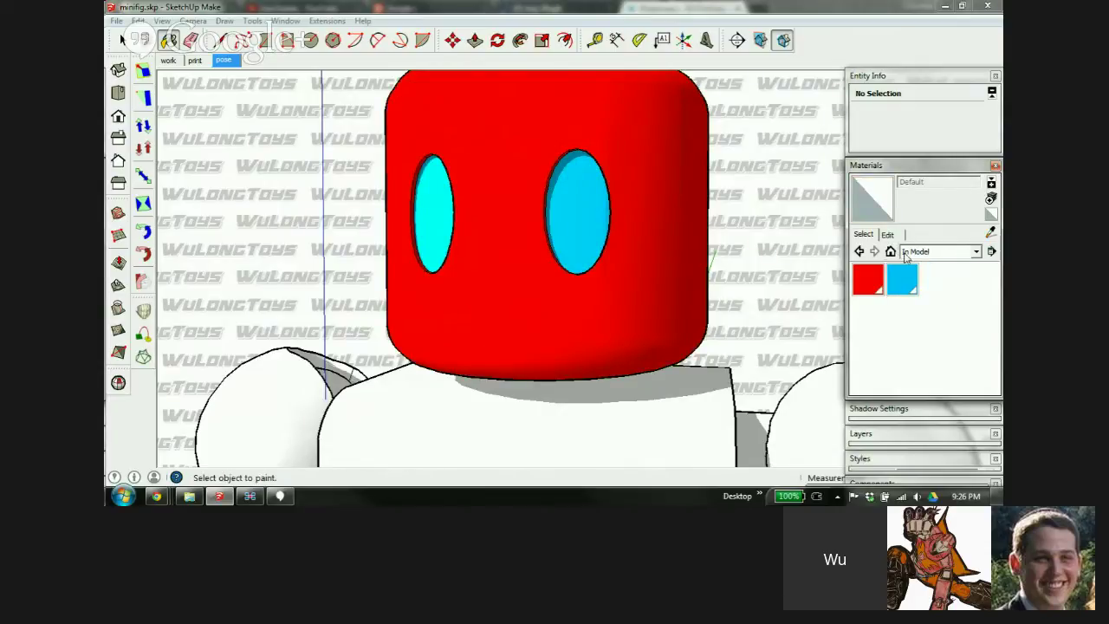
pyautogui.click(974, 253)
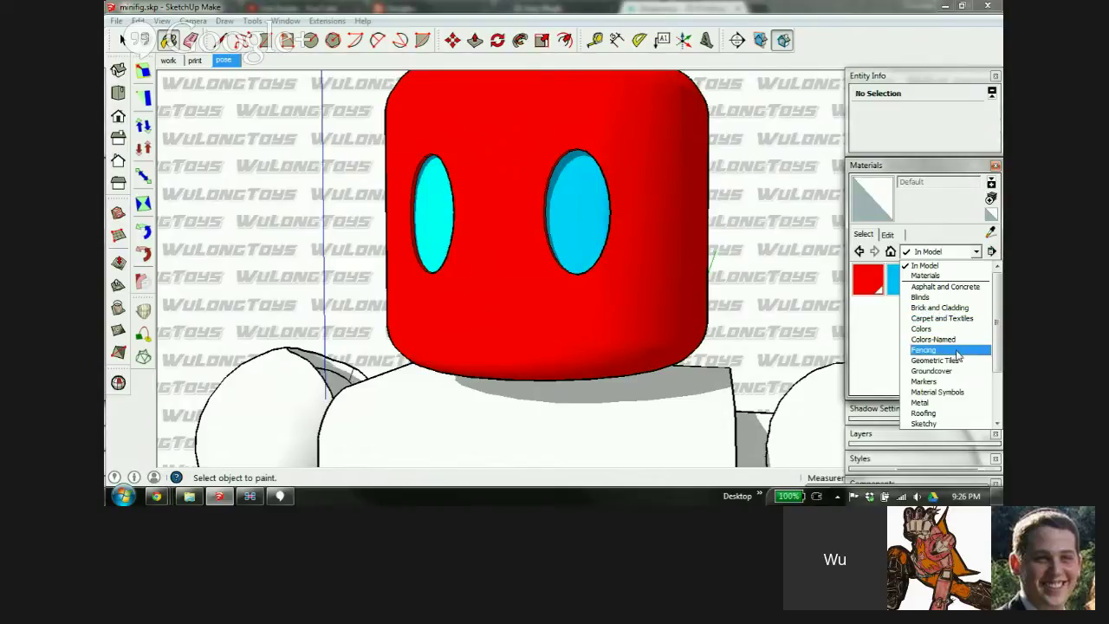
pyautogui.moveTo(998, 323); pyautogui.dragTo(998, 395)
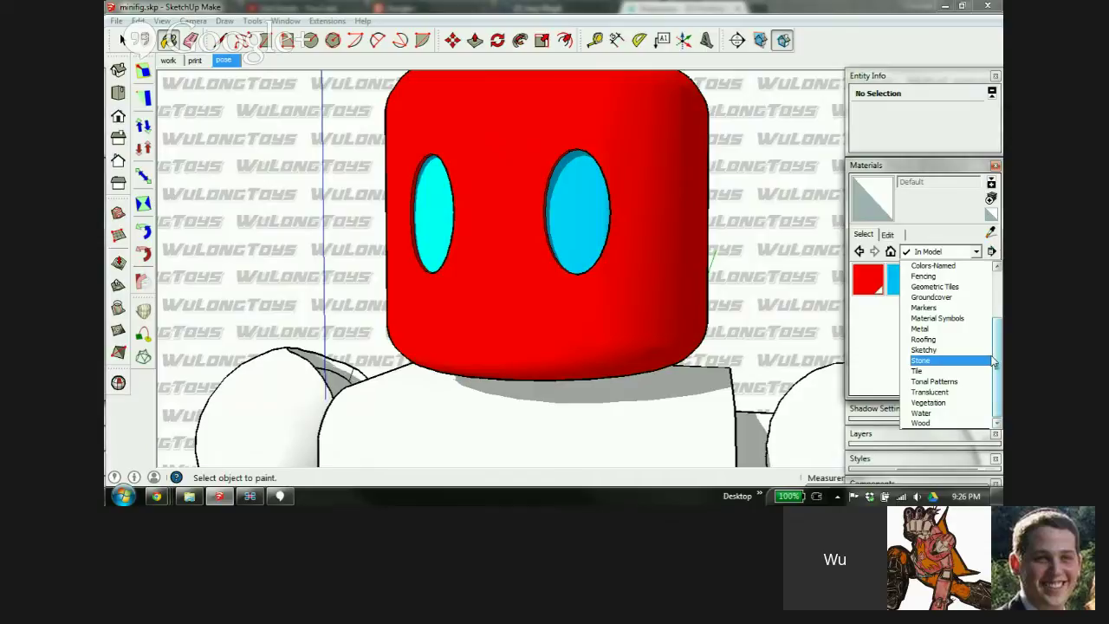
pyautogui.click(923, 167)
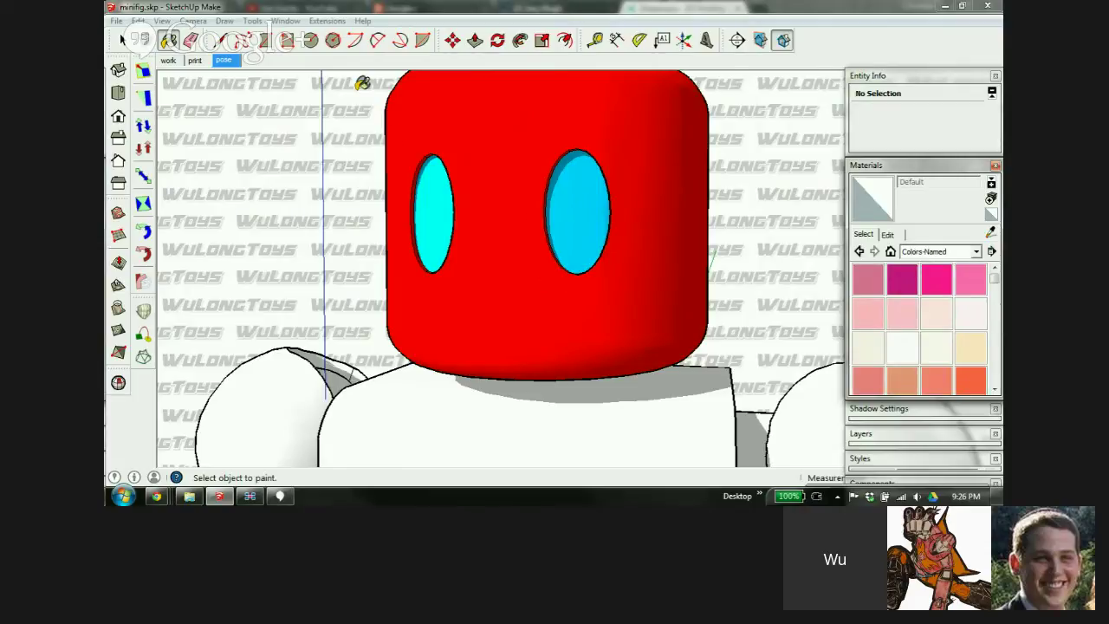
# Open the head component for editing and select both cyan eye faces
pyautogui.click(526, 18)
pyautogui.press('space')
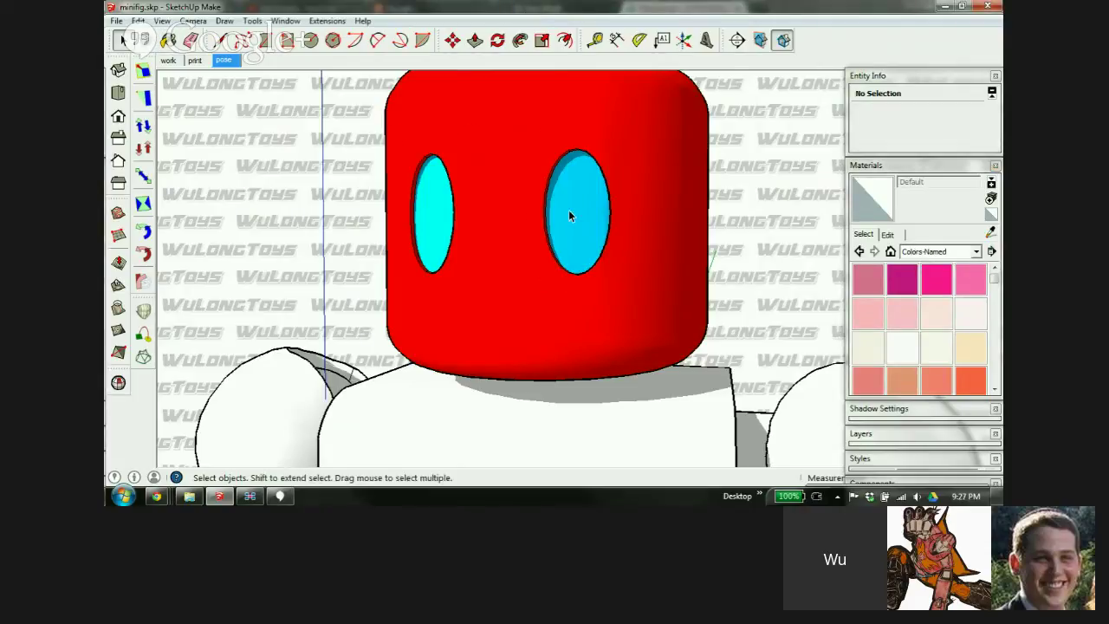
pyautogui.click(578, 214)
pyautogui.doubleClick(587, 213)
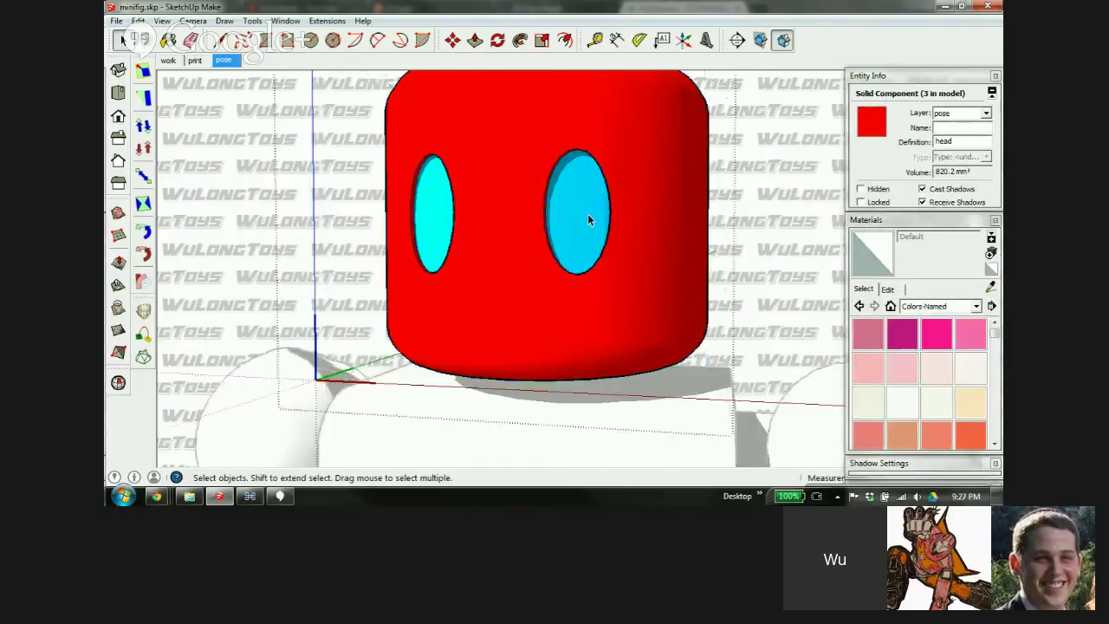
pyautogui.click(575, 231)
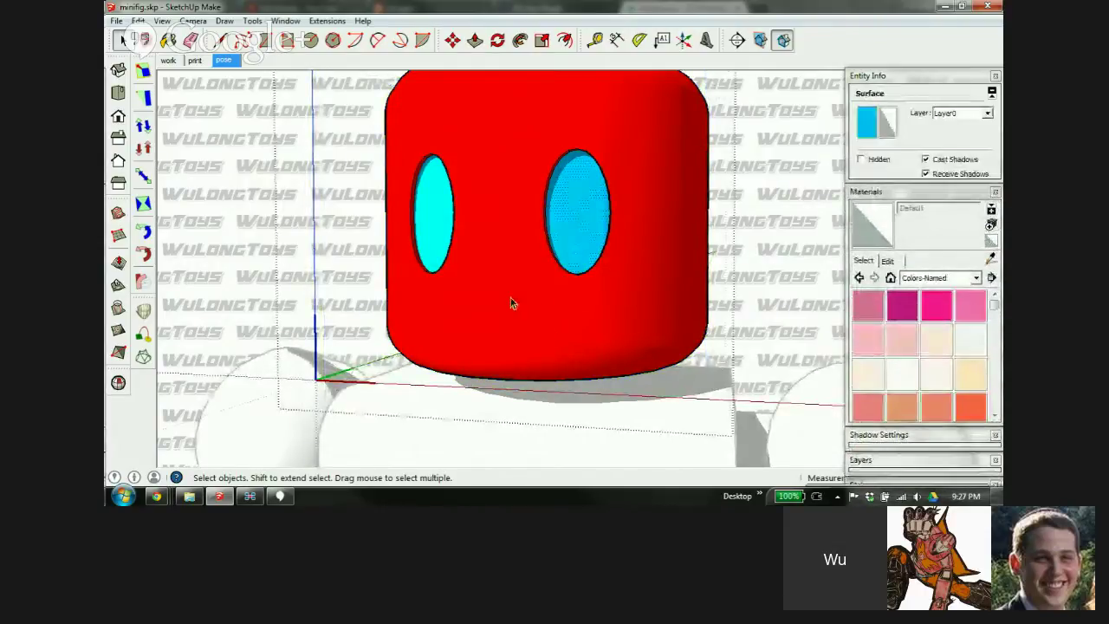
pyautogui.keyDown('shift'); pyautogui.click(435, 208); pyautogui.keyUp('shift')
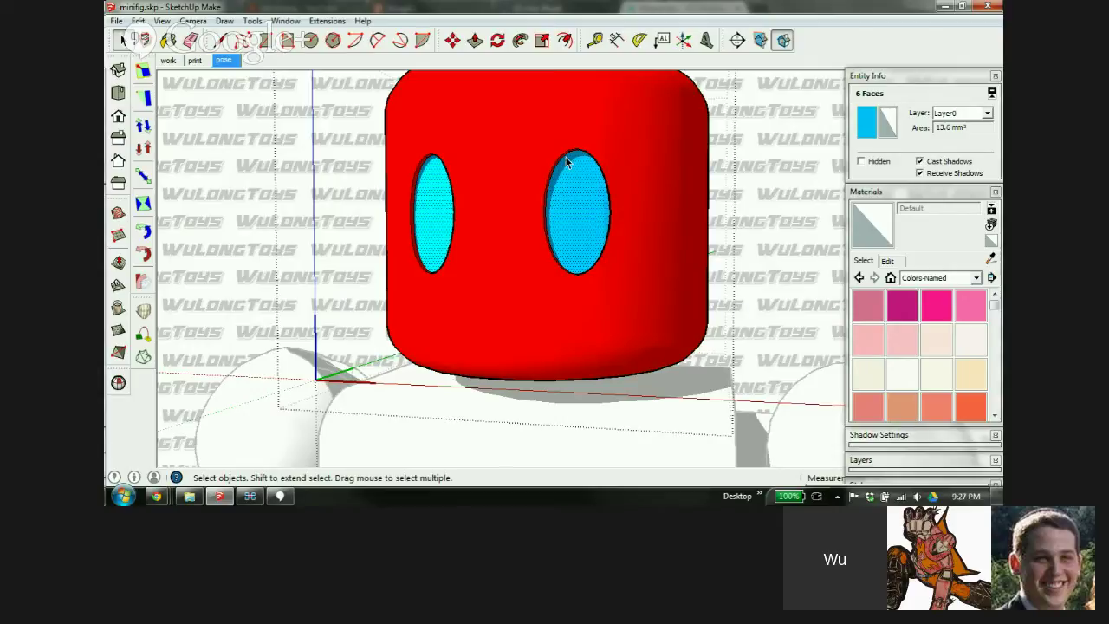
# Untick Receive Shadows for the eye faces, deselect, zoom out, and bring up Windows Explorer
pyautogui.click(920, 174)
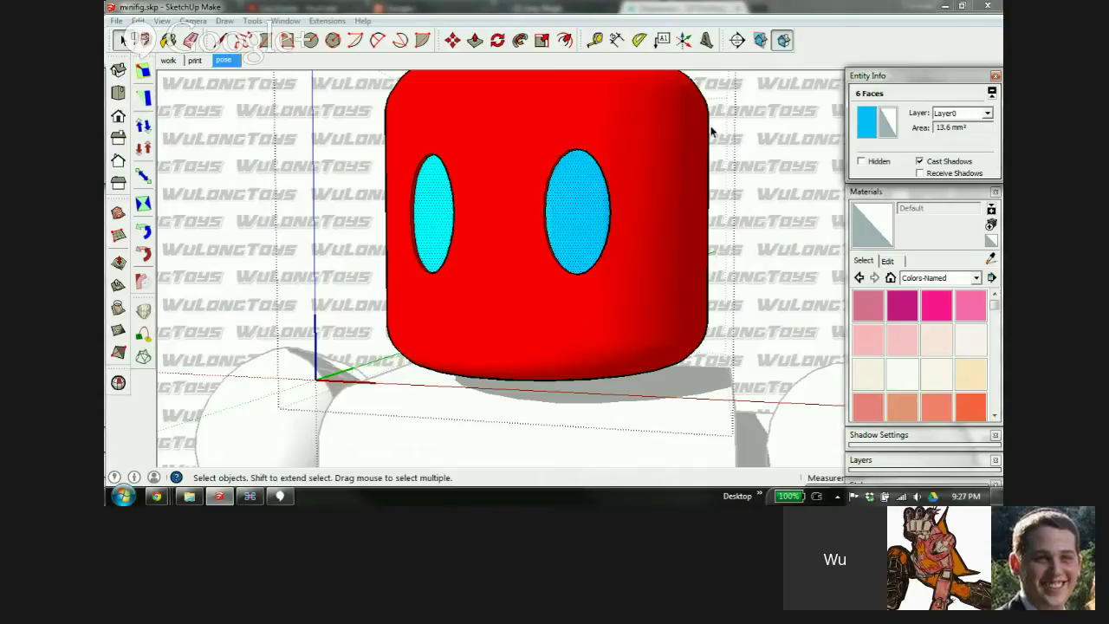
pyautogui.click(784, 186)
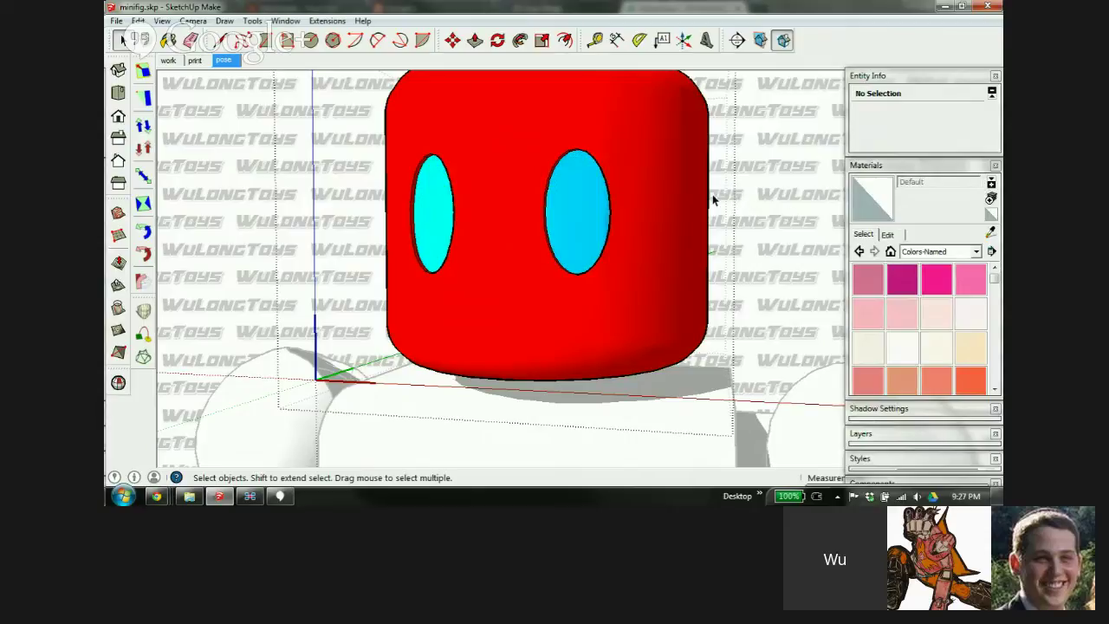
pyautogui.scroll(-5, 551, 183)
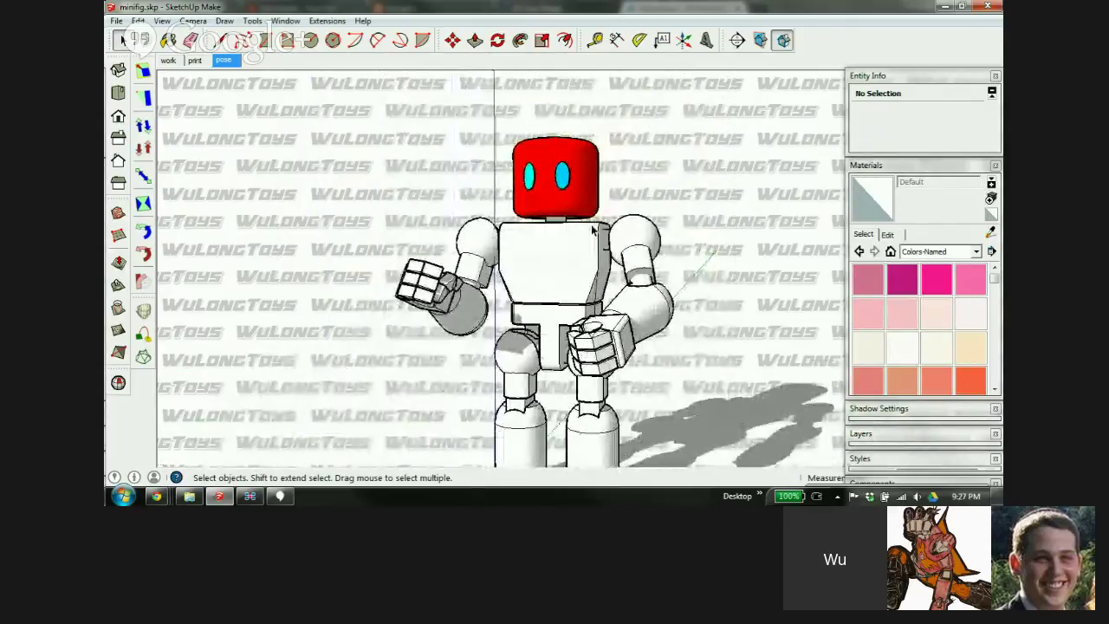
pyautogui.scroll(3, 592, 229)
pyautogui.scroll(-1, 576, 275)
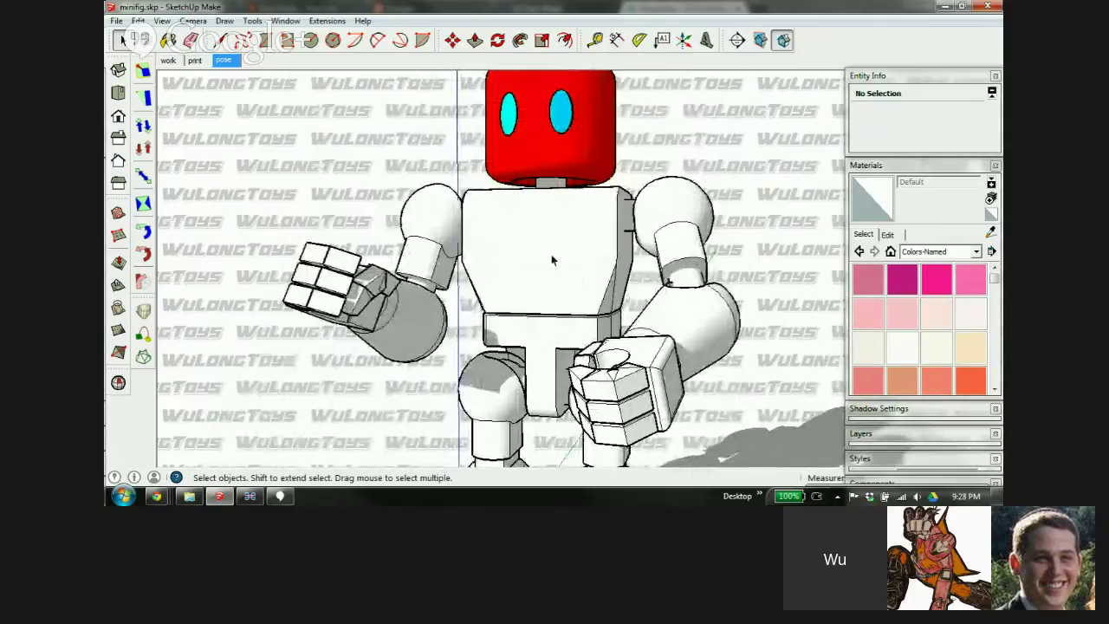
pyautogui.click(189, 495)
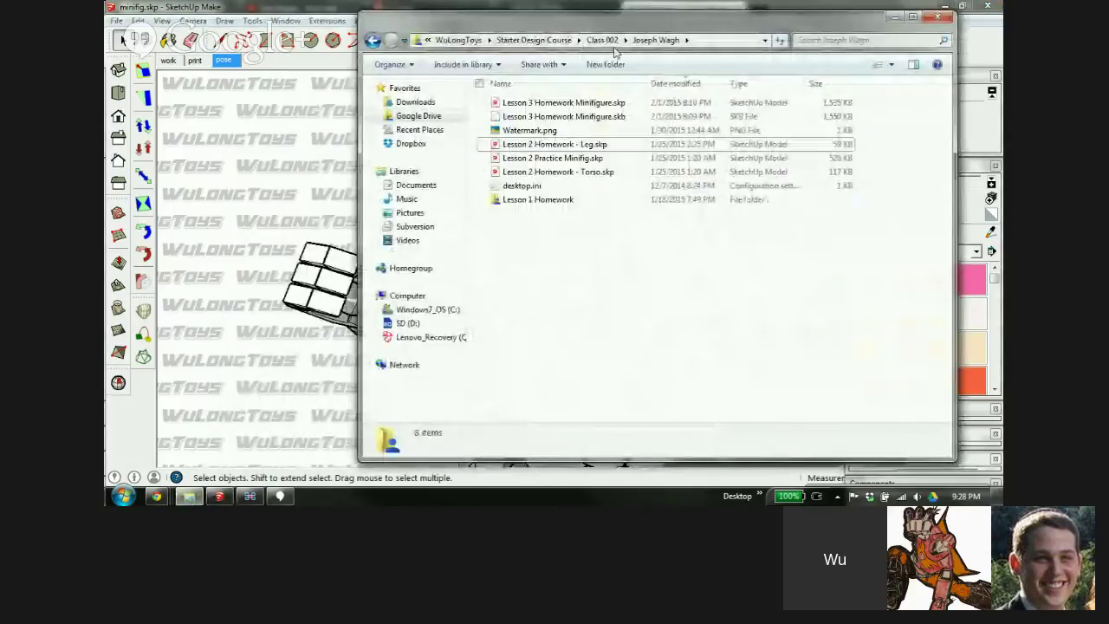
# Open Disposal.skp from Google Drive > 3D work > minibots > Wave 1, then close it
pyautogui.click(458, 40)
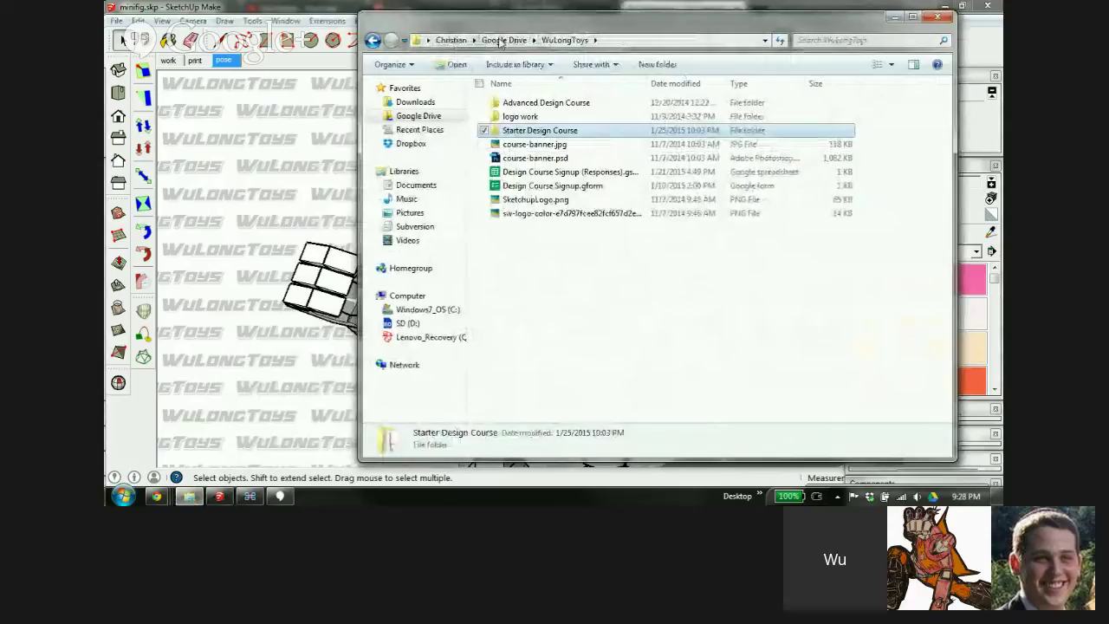
pyautogui.click(500, 41)
pyautogui.scroll(10, 610, 179)
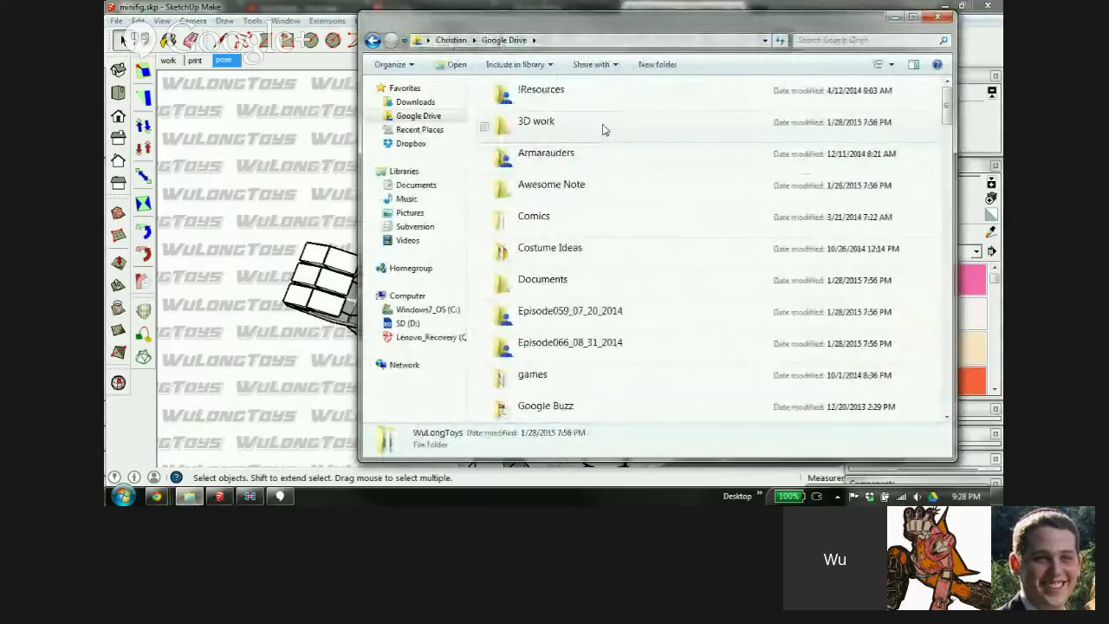
pyautogui.doubleClick(604, 126)
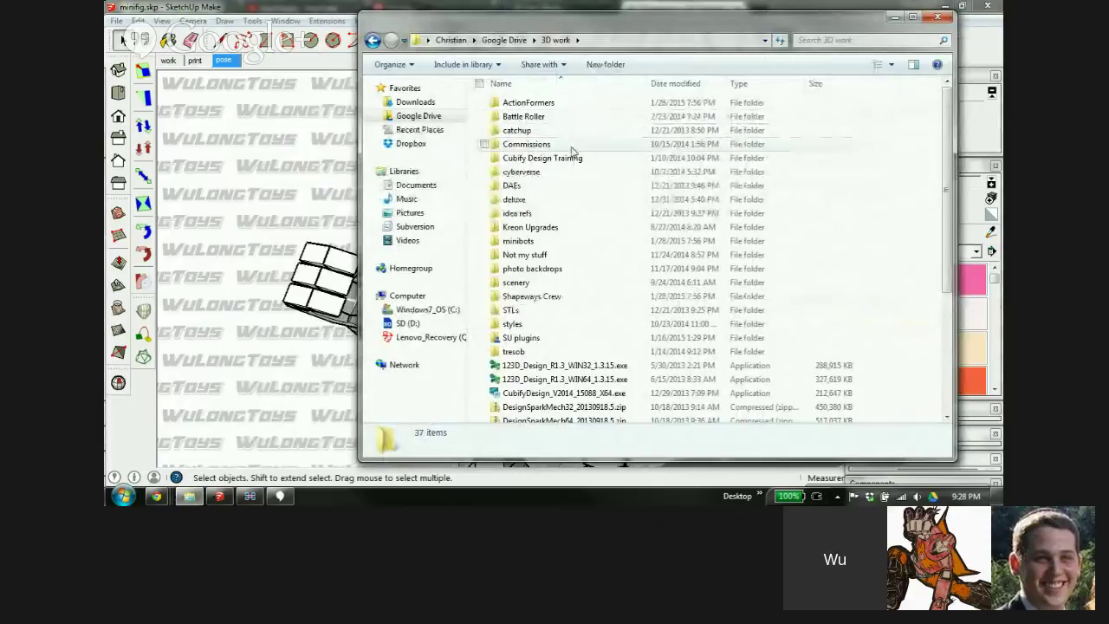
pyautogui.doubleClick(518, 243)
pyautogui.doubleClick(569, 123)
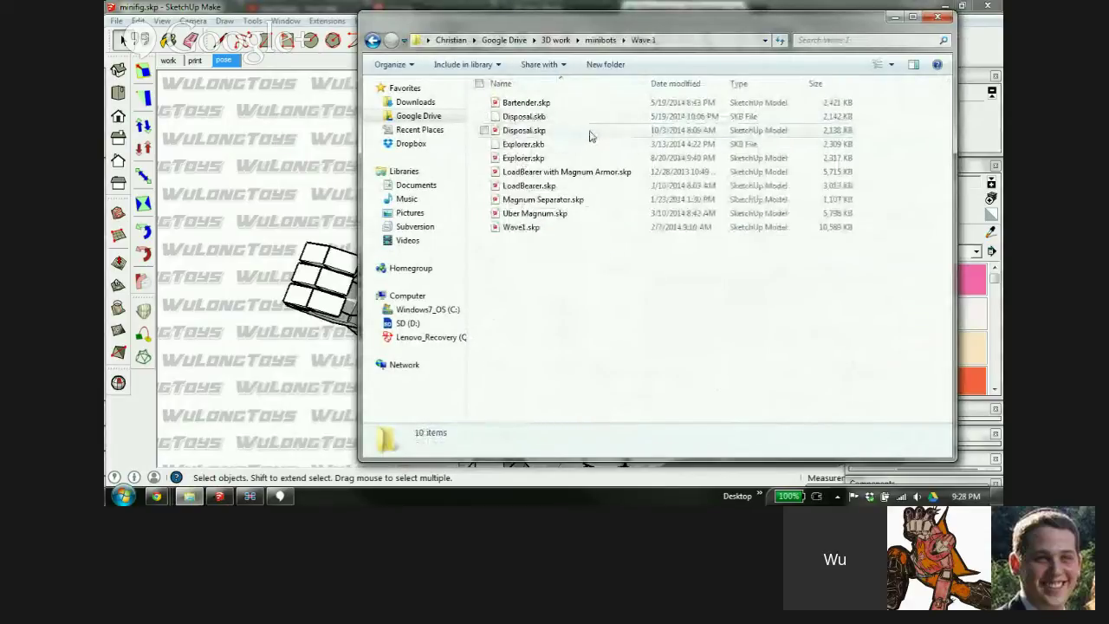
pyautogui.doubleClick(589, 132)
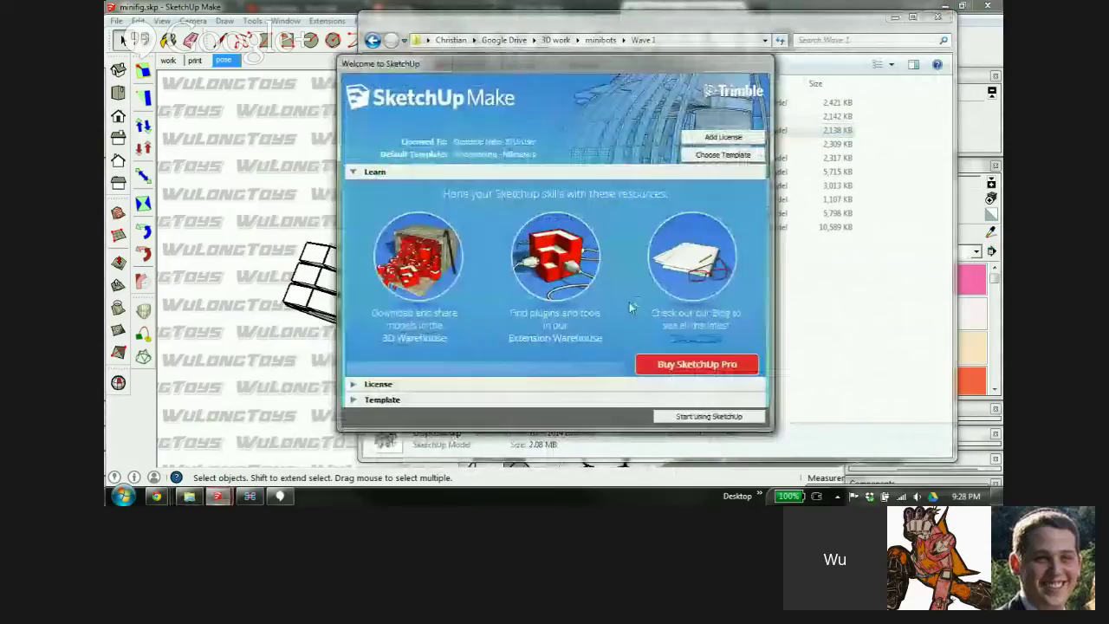
pyautogui.click(709, 416)
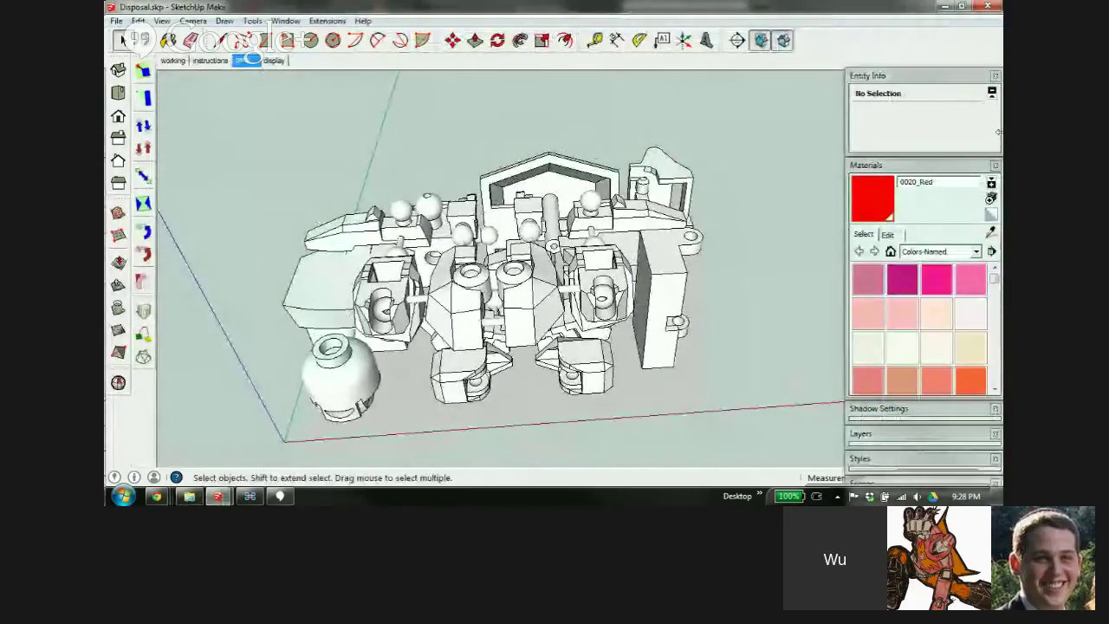
pyautogui.click(992, 9)
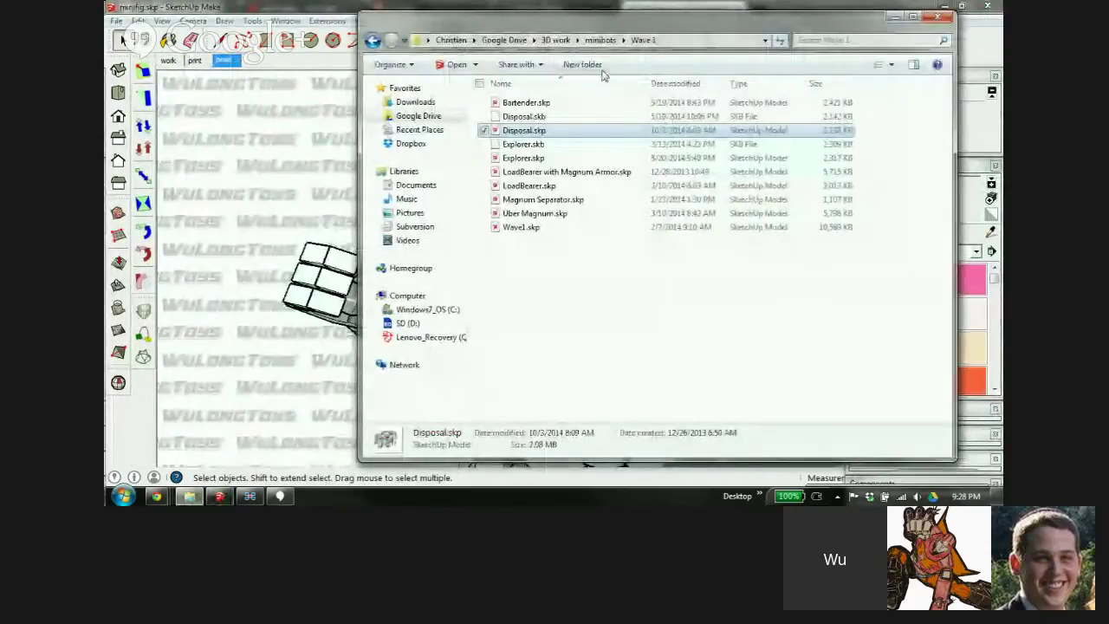
# Open AF-01 [DX] v2.skp from the 3D work ActionFormers folder
pyautogui.click(569, 44)
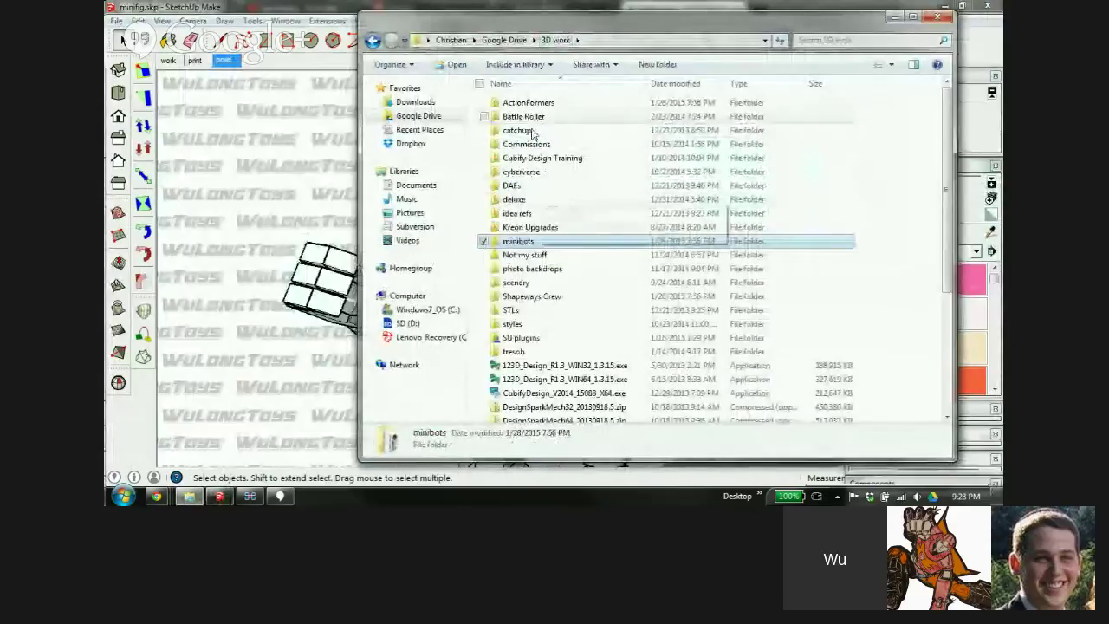
pyautogui.doubleClick(530, 103)
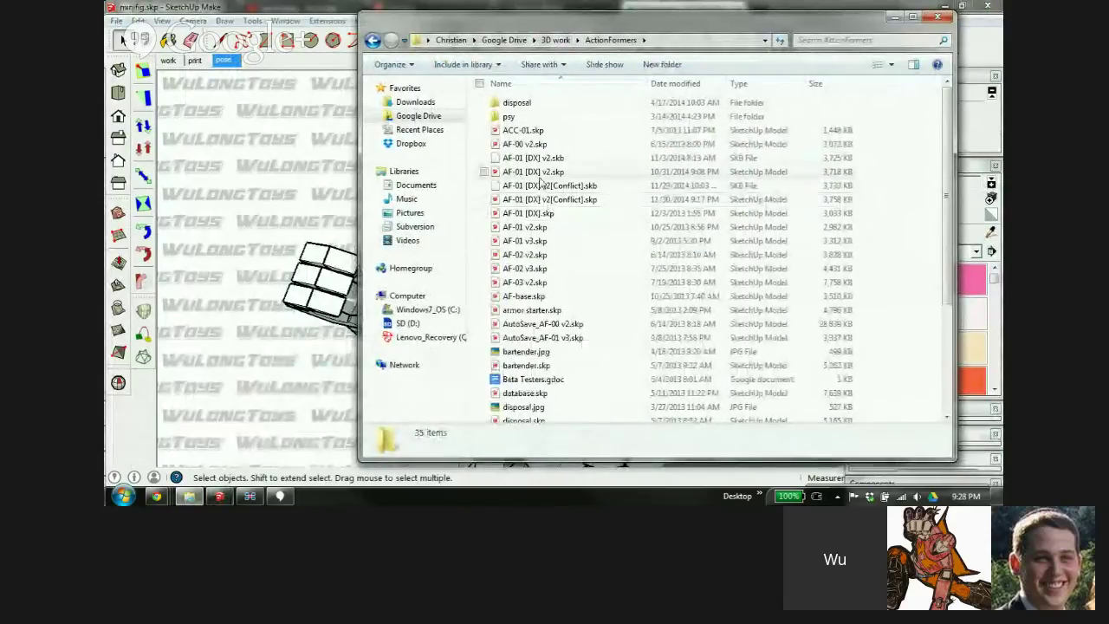
pyautogui.doubleClick(545, 173)
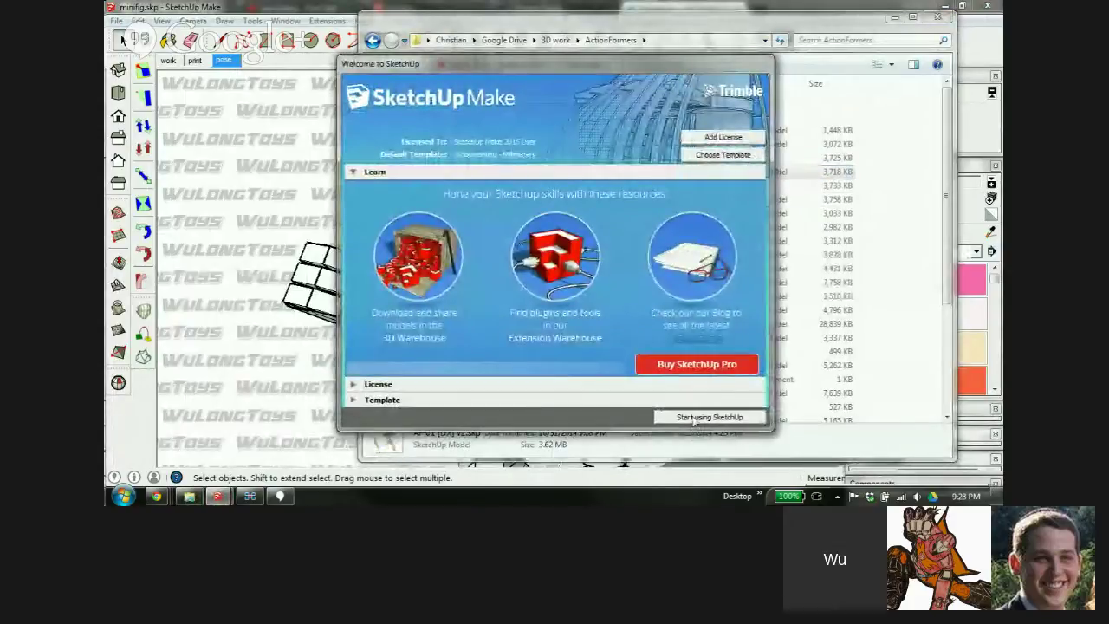
pyautogui.click(700, 416)
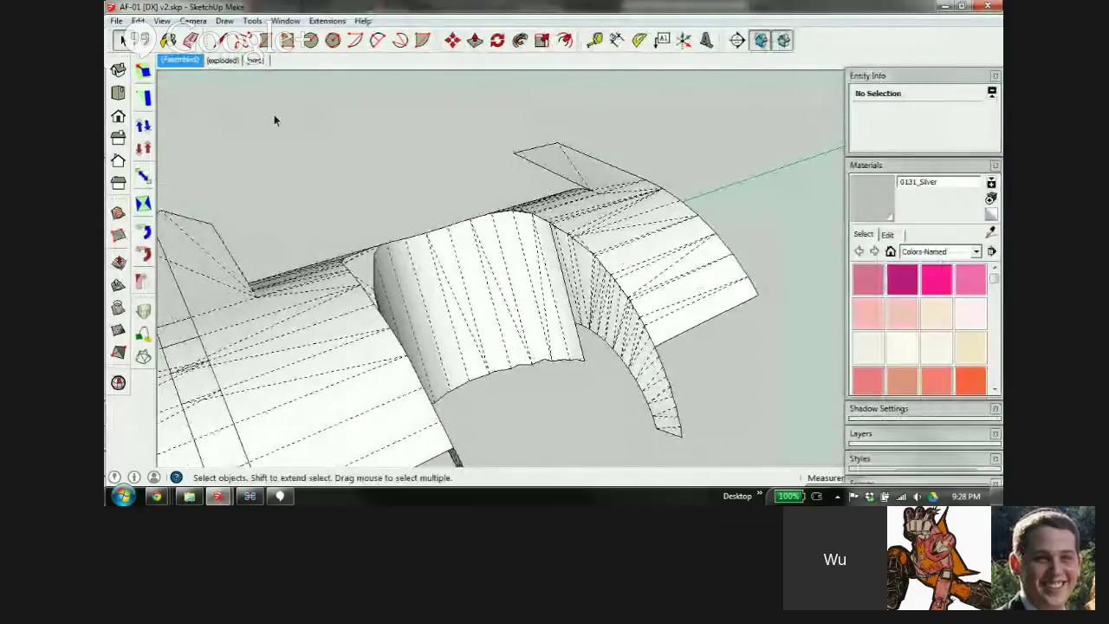
# Look over the v2 model, then open AF-01 [DX].skp from Explorer
pyautogui.moveTo(399, 161); pyautogui.dragTo(669, 249, button='middle')
pyautogui.scroll(-4, 669, 251)
pyautogui.scroll(3, 645, 241)
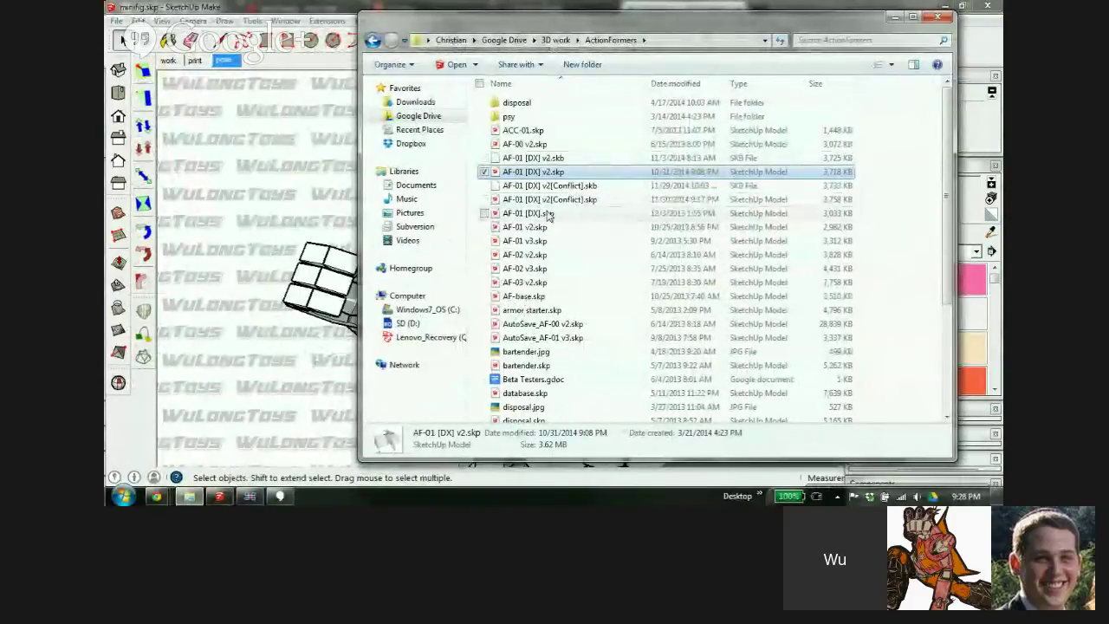
pyautogui.doubleClick(554, 214)
pyautogui.click(713, 413)
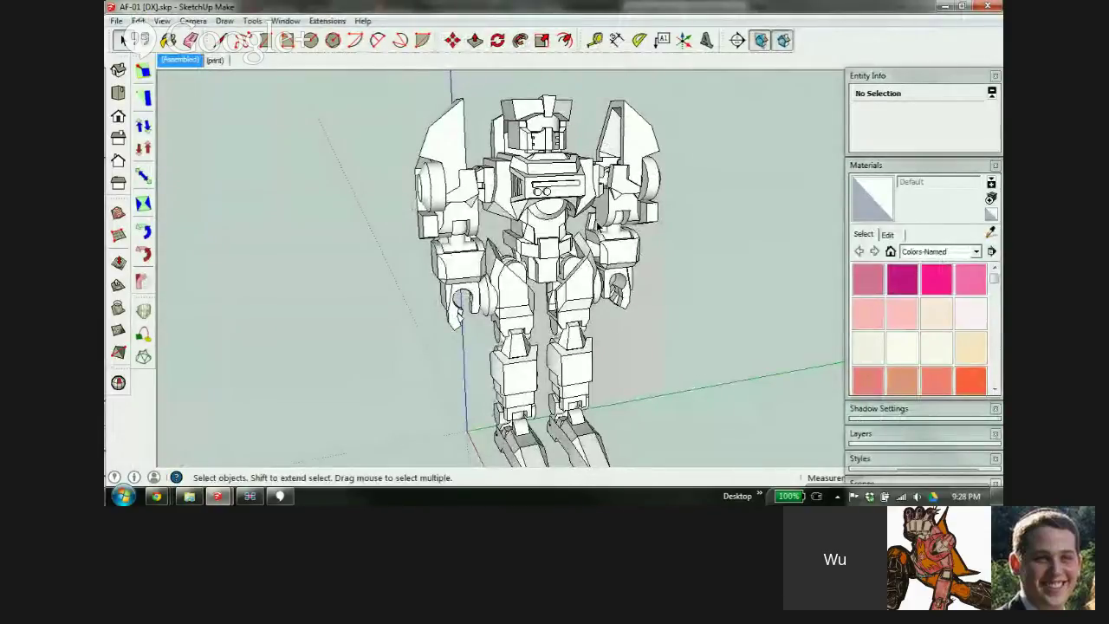
# Zoom and orbit to the robot's head and select its dis-eyes component
pyautogui.scroll(1, 504, 145)
pyautogui.scroll(3, 511, 149)
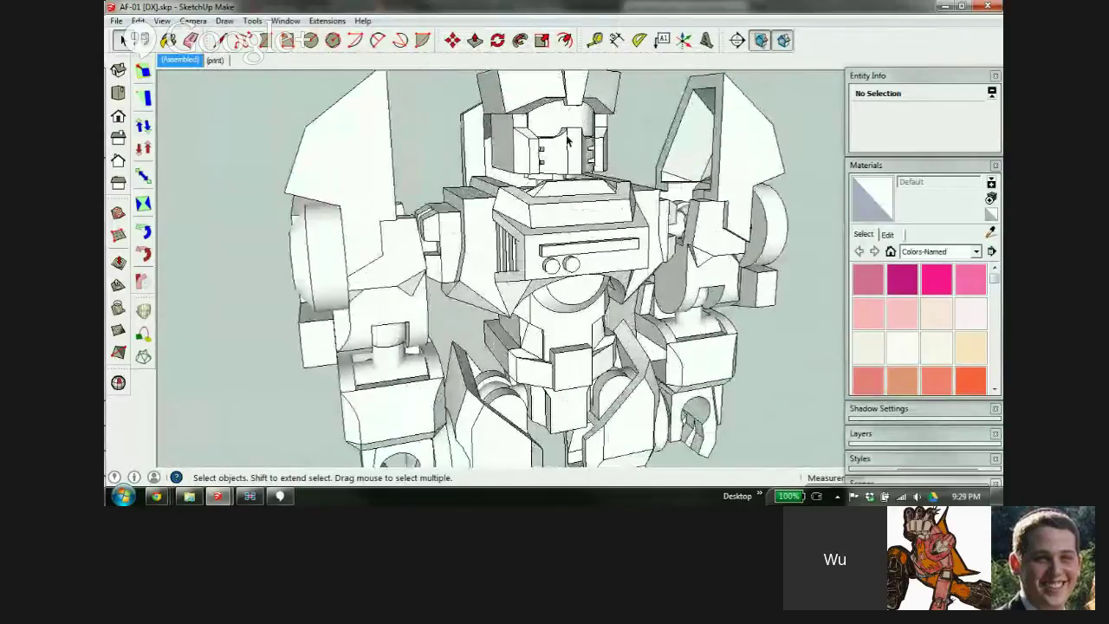
pyautogui.scroll(-3, 546, 165)
pyautogui.scroll(3, 573, 180)
pyautogui.scroll(1, 573, 181)
pyautogui.moveTo(573, 181); pyautogui.dragTo(539, 221, button='middle')
pyautogui.click(565, 290)
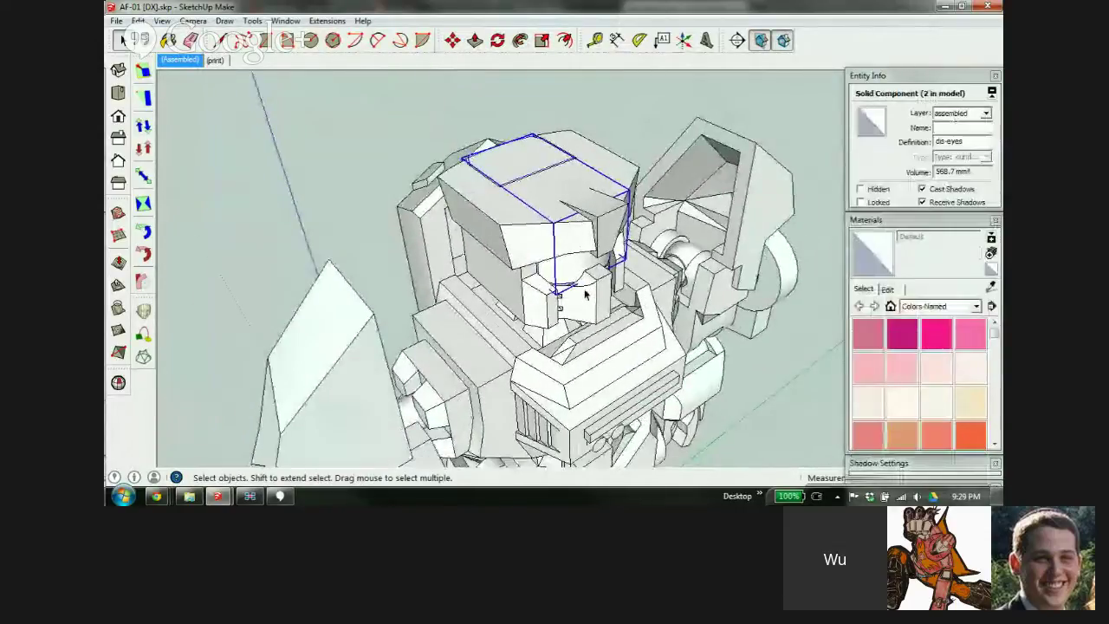
pyautogui.moveTo(564, 290)
pyautogui.mouseDown(button='middle')
pyautogui.moveTo(186, 131)
pyautogui.moveTo(265, 104)
pyautogui.moveTo(555, 179)
pyautogui.moveTo(522, 203)
pyautogui.moveTo(435, 198)
pyautogui.moveTo(459, 196)
pyautogui.mouseUp(button='middle')
pyautogui.scroll(-1, 489, 170)
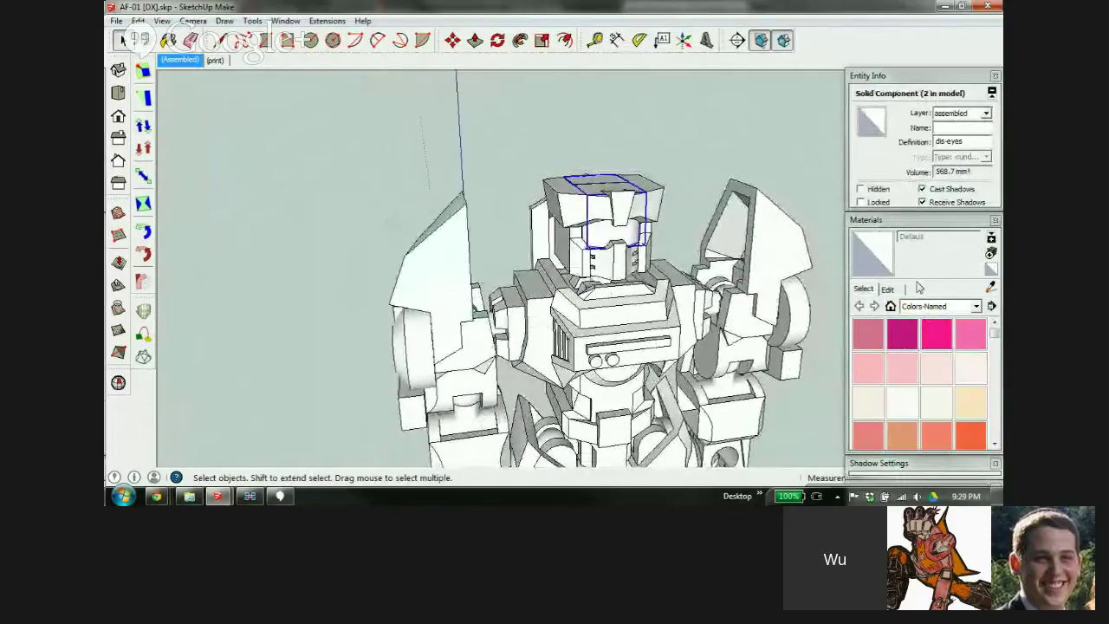
# Choose Translucent_Glass_Blue from the Translucent collection and show its Edit settings
pyautogui.click(974, 308)
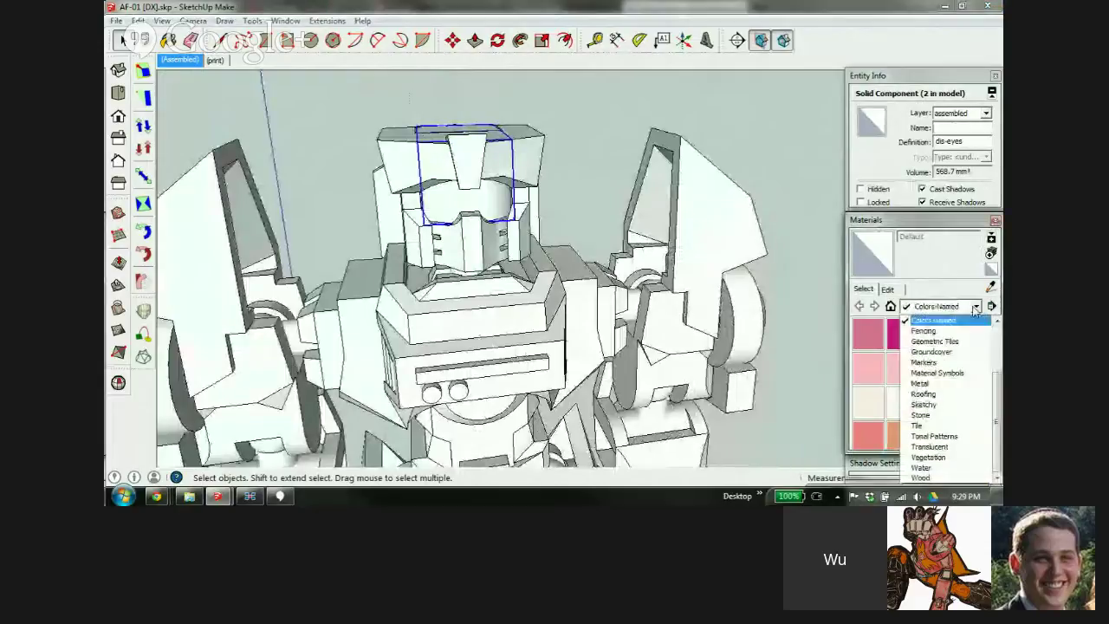
pyautogui.click(944, 447)
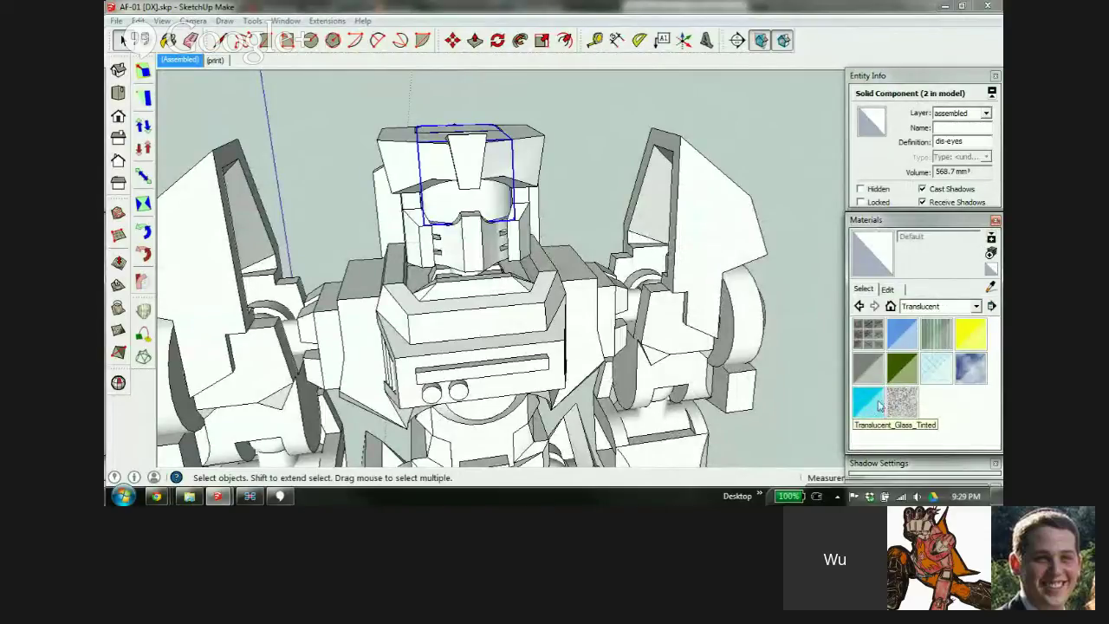
pyautogui.click(904, 336)
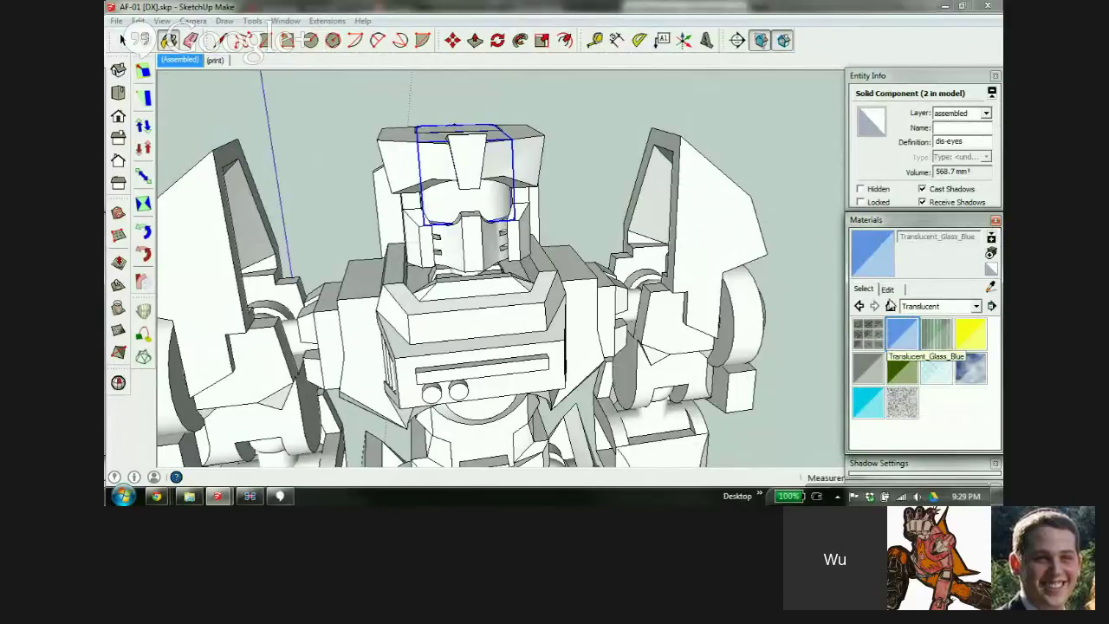
pyautogui.click(888, 289)
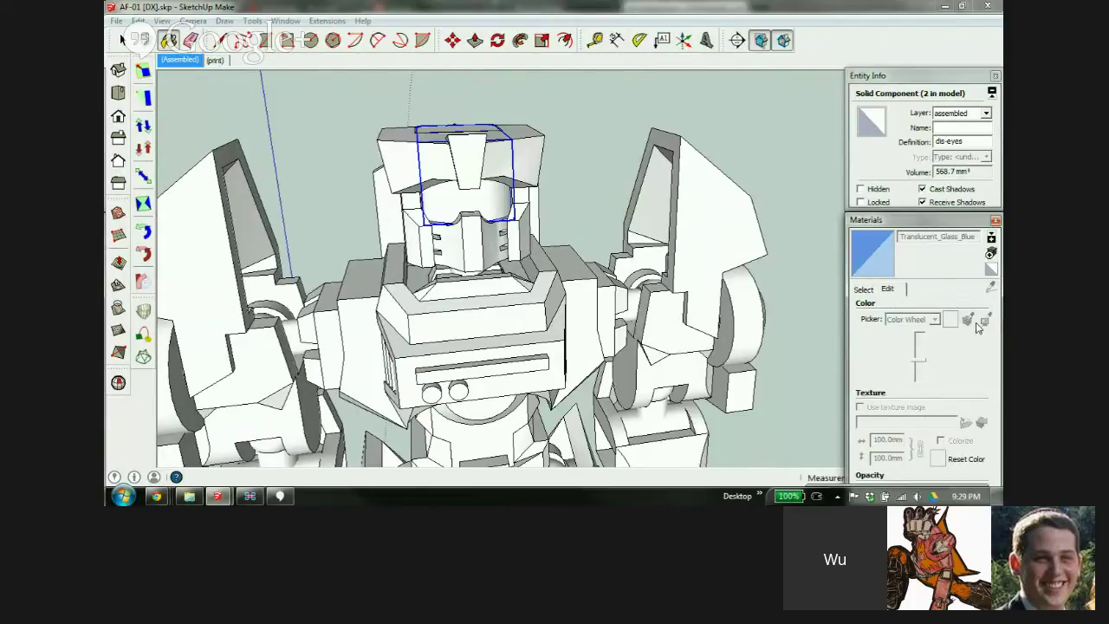
# Create a new material named 'trans cyan', coloured cyan at 50 opacity
pyautogui.click(990, 253)
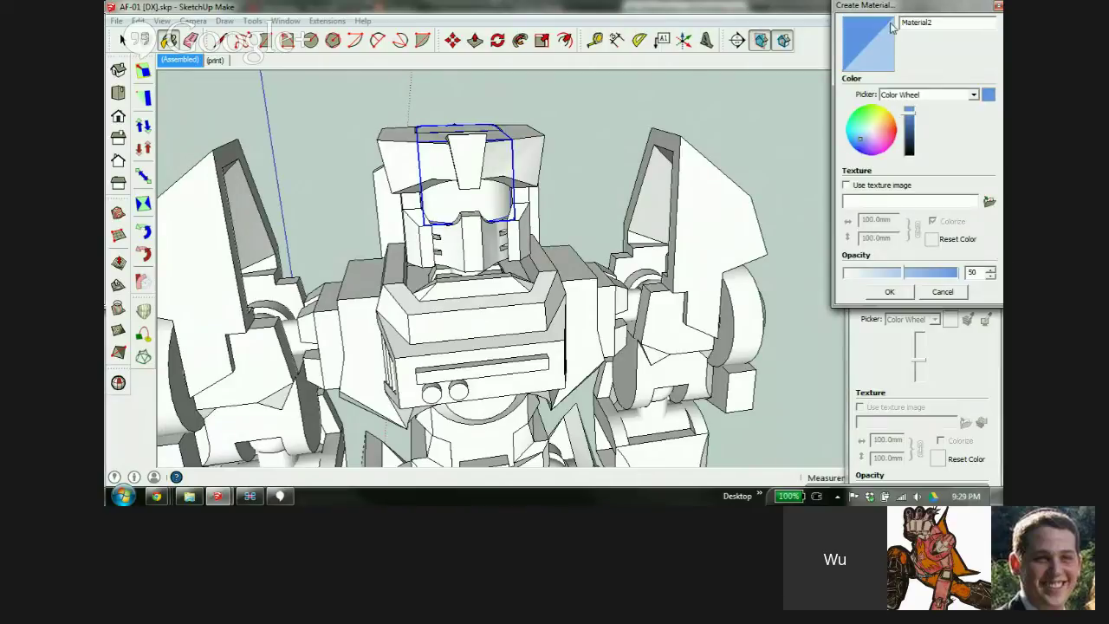
pyautogui.doubleClick(941, 23)
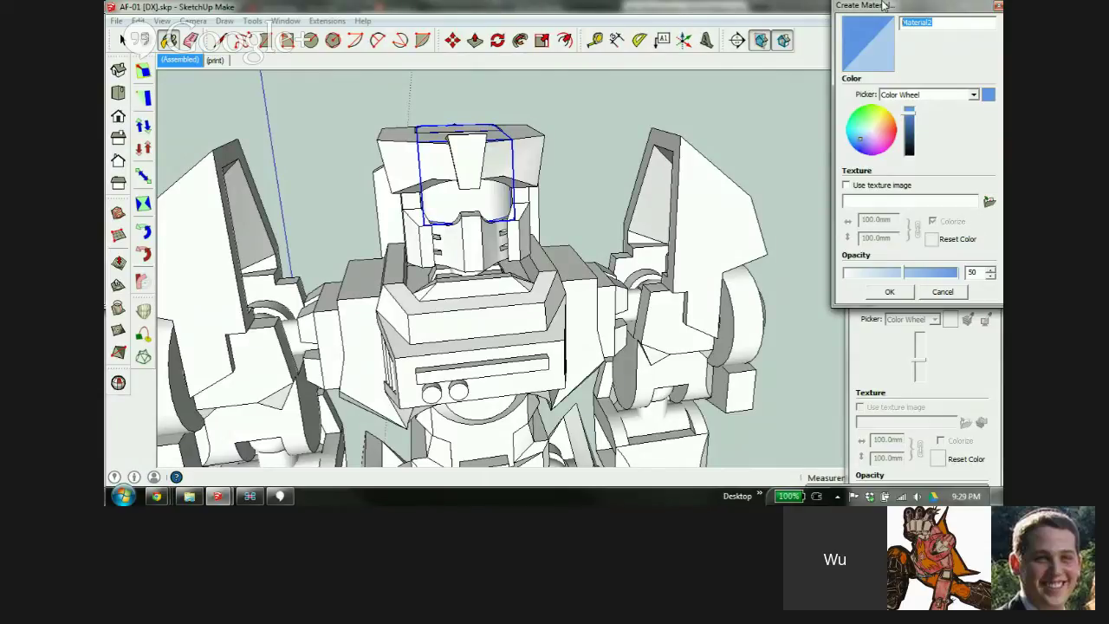
pyautogui.write('trans cyan')
pyautogui.moveTo(855, 148); pyautogui.dragTo(850, 132)
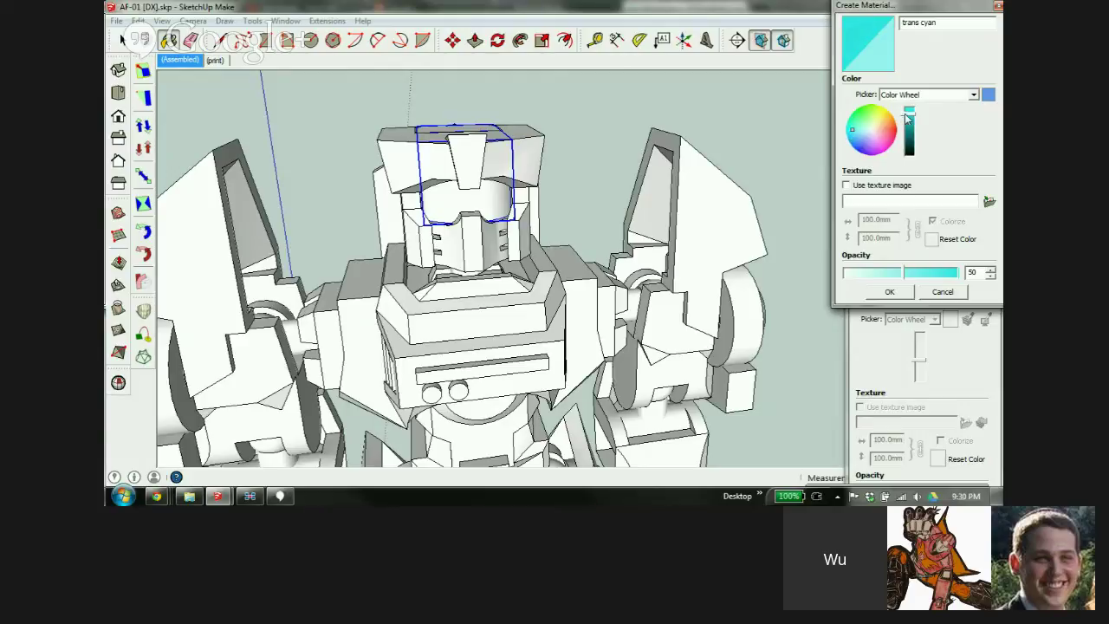
pyautogui.moveTo(907, 119); pyautogui.dragTo(908, 122)
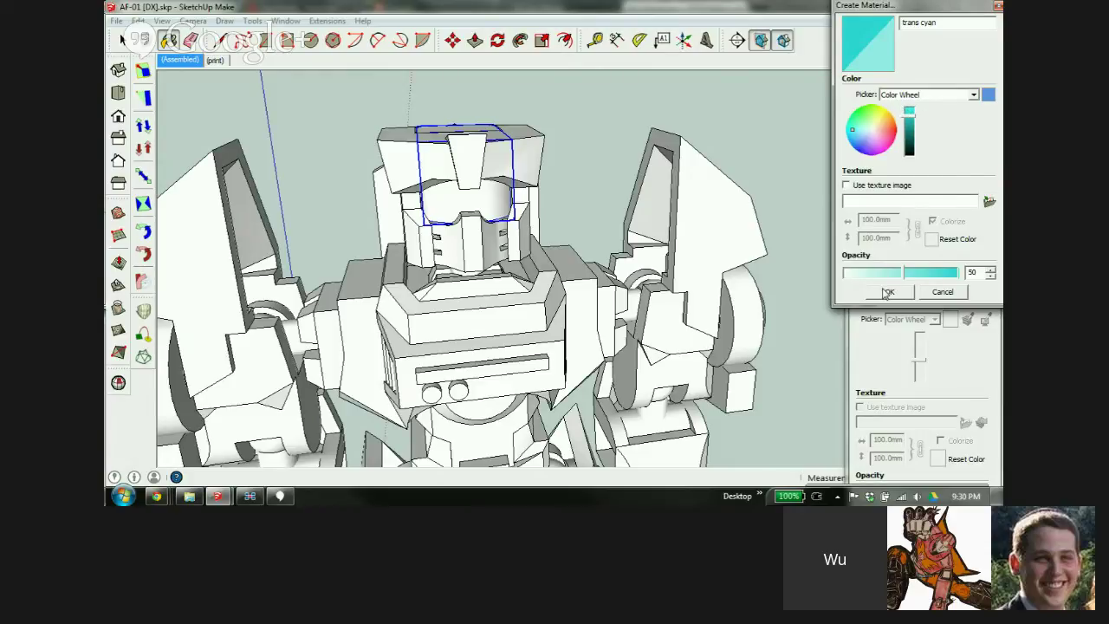
pyautogui.click(887, 292)
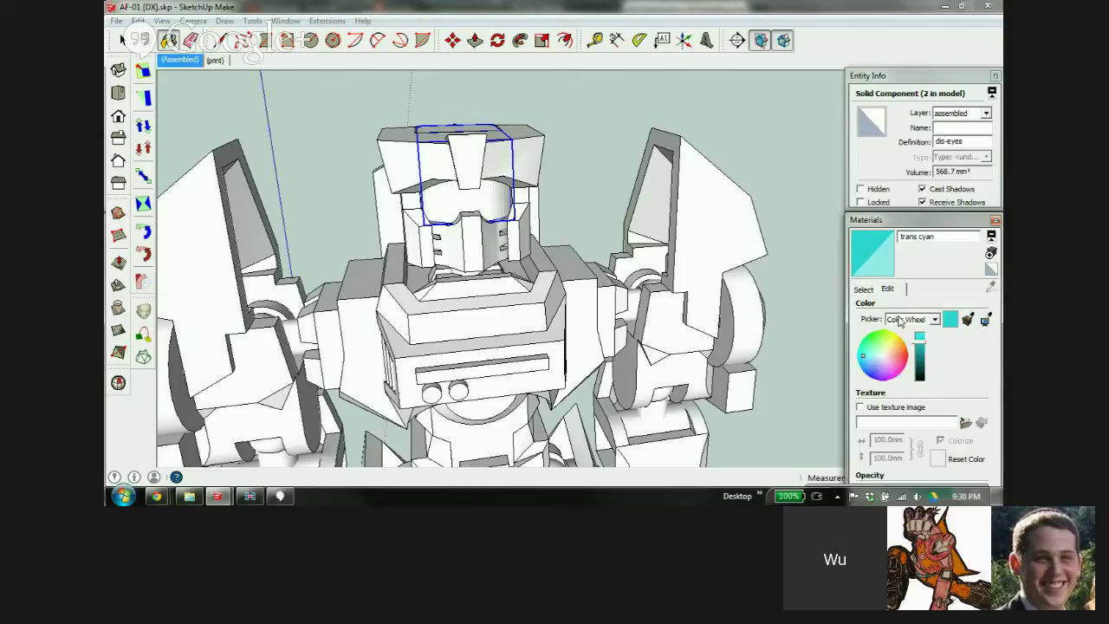
# Paint the robot's eye visor with the trans cyan material and zoom in on it
pyautogui.click(864, 290)
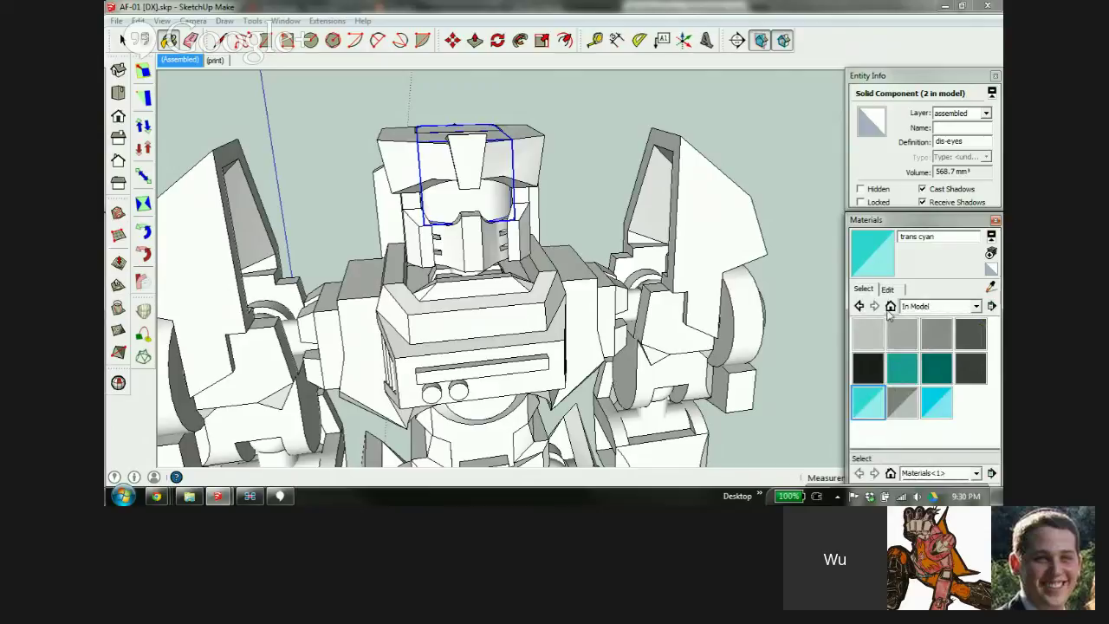
pyautogui.click(872, 406)
pyautogui.click(467, 189)
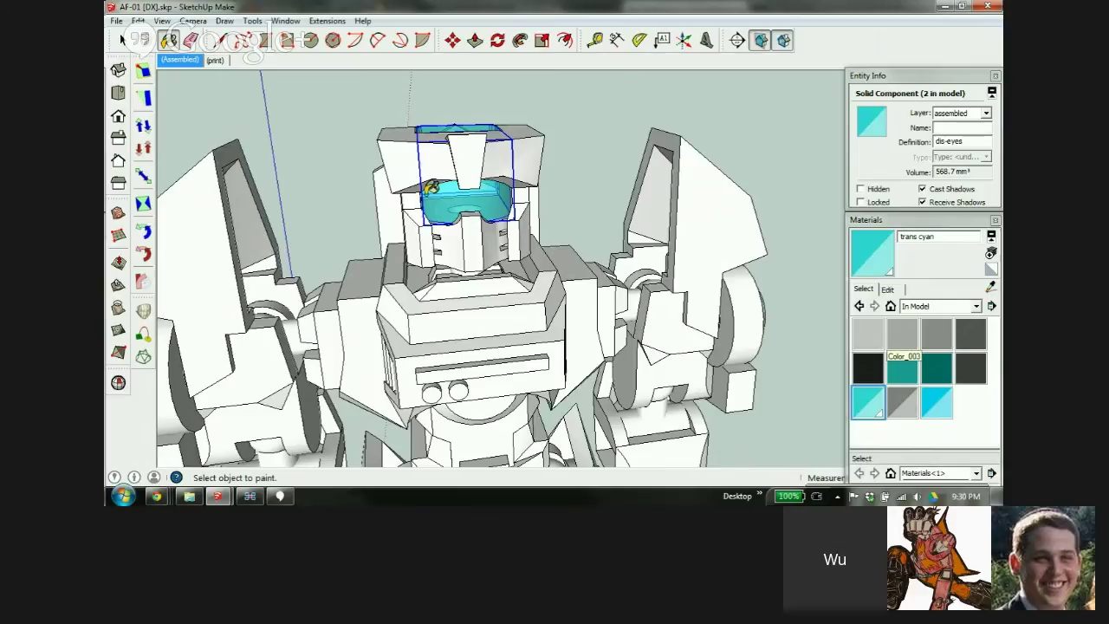
pyautogui.scroll(2, 430, 187)
pyautogui.moveTo(421, 257); pyautogui.dragTo(376, 254, button='middle')
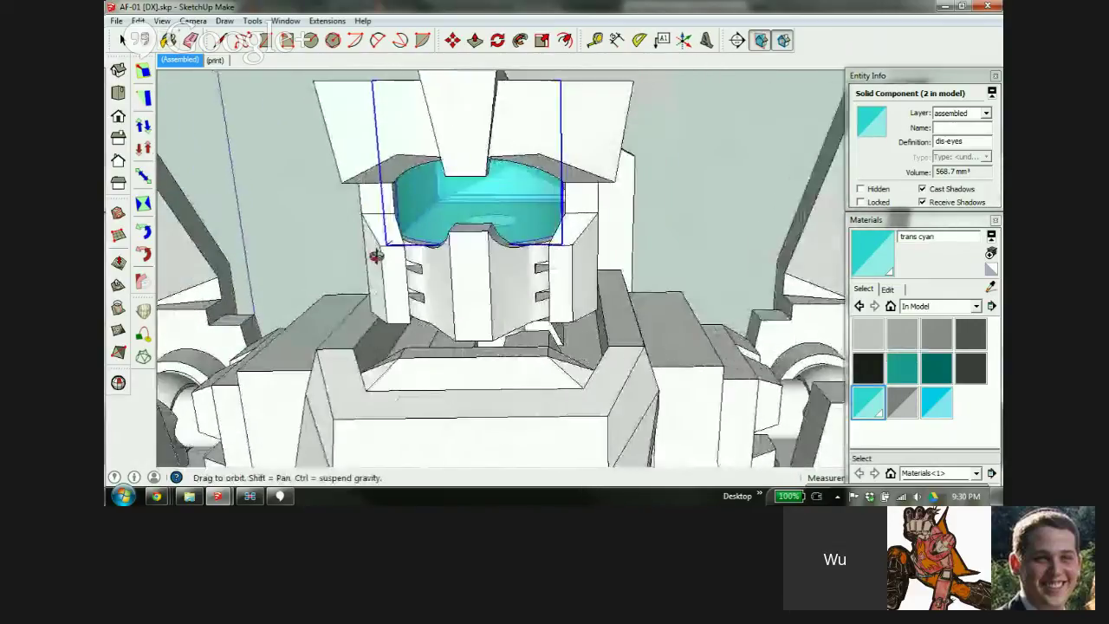
pyautogui.scroll(-4, 346, 256)
pyautogui.scroll(-2, 520, 271)
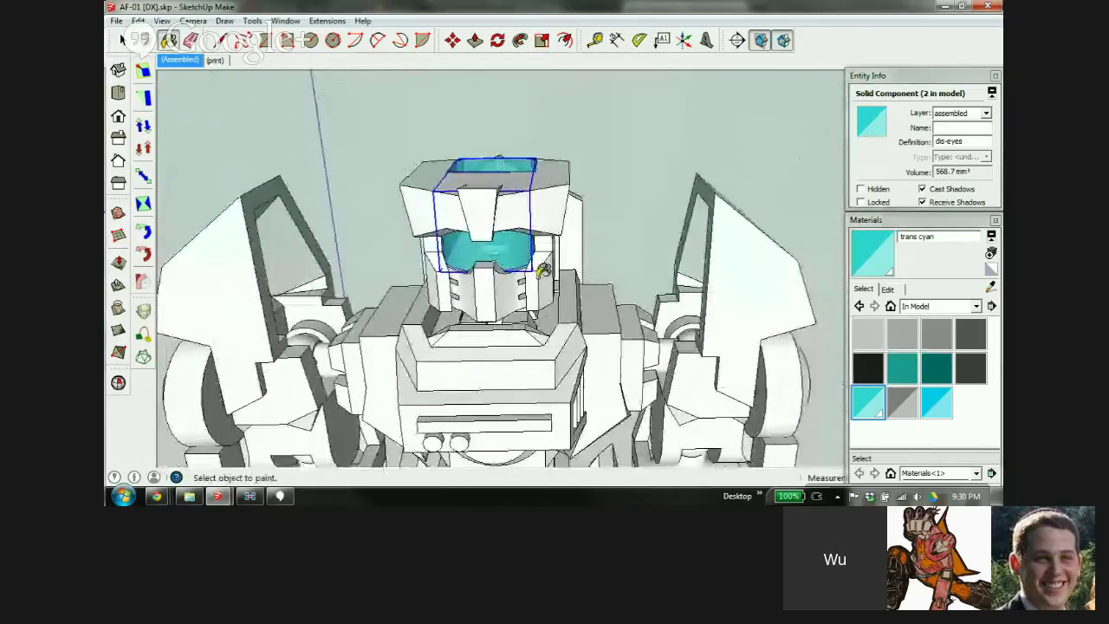
# Inspect the cyan visor in X-ray view, then return to selecting and clear the selection
pyautogui.hotkey('shift', 'x')
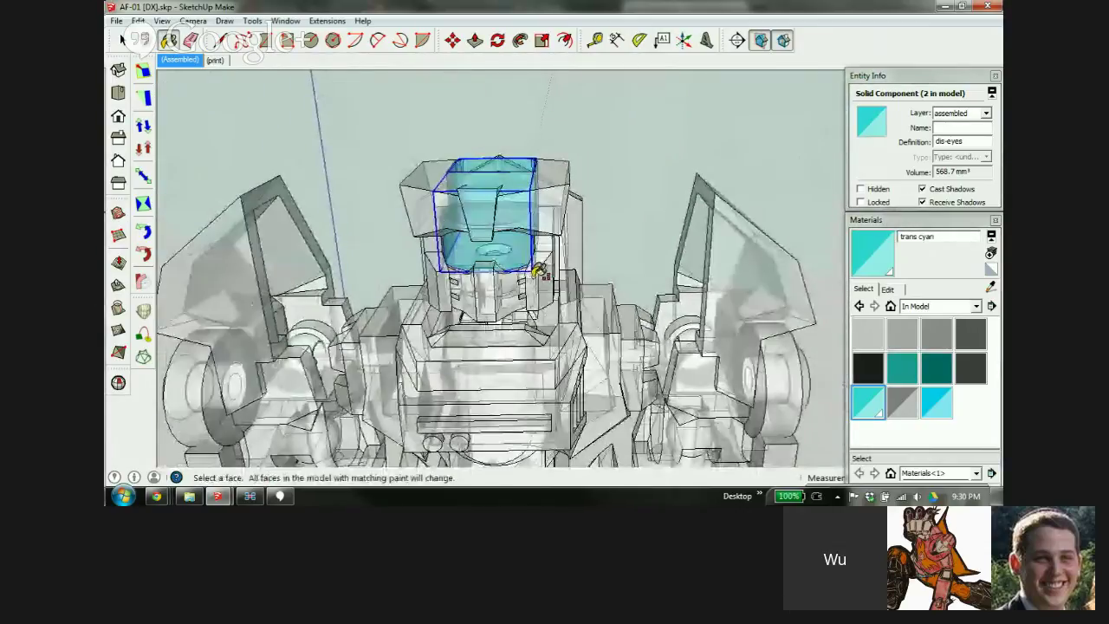
pyautogui.scroll(3, 433, 295)
pyautogui.moveTo(537, 280); pyautogui.dragTo(401, 300, button='middle')
pyautogui.hotkey('shift', 'x')
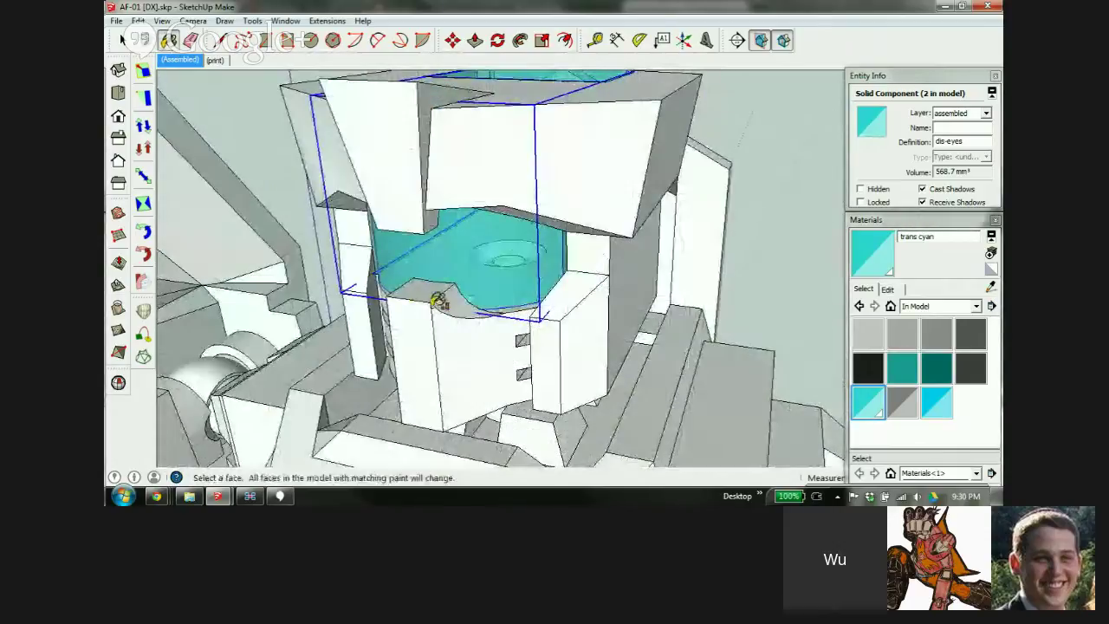
pyautogui.scroll(-3, 525, 205)
pyautogui.press('space')
pyautogui.click(661, 166)
pyautogui.scroll(-4, 661, 165)
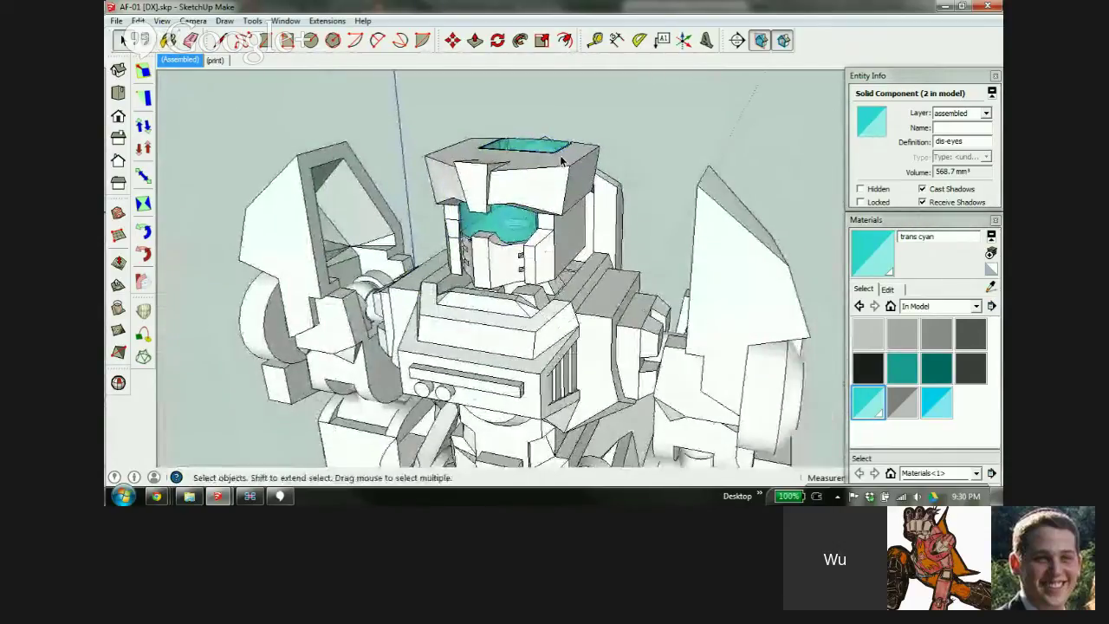
pyautogui.scroll(2, 518, 177)
pyautogui.scroll(1, 538, 217)
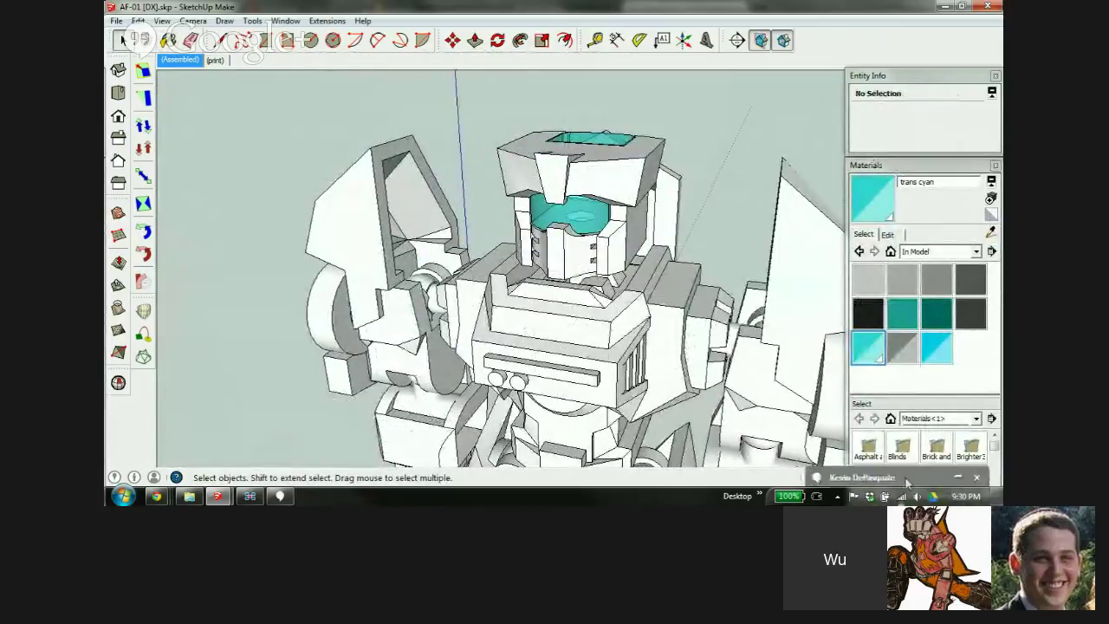
# Cancel a new material, hide the secondary material browser, and switch to the print scene
pyautogui.click(991, 214)
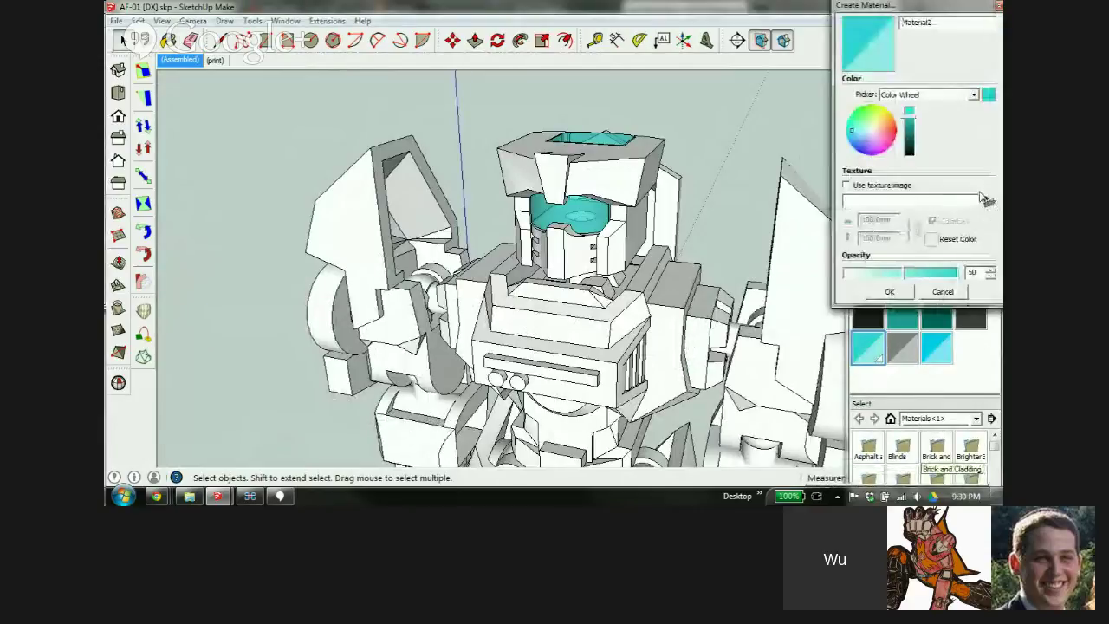
pyautogui.click(943, 293)
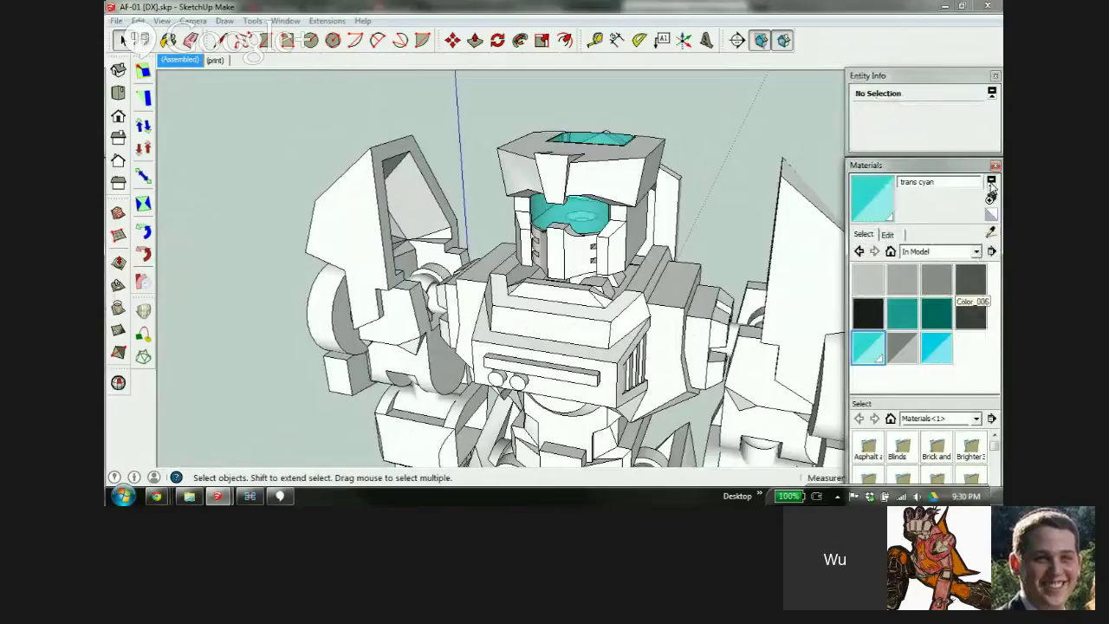
pyautogui.click(992, 183)
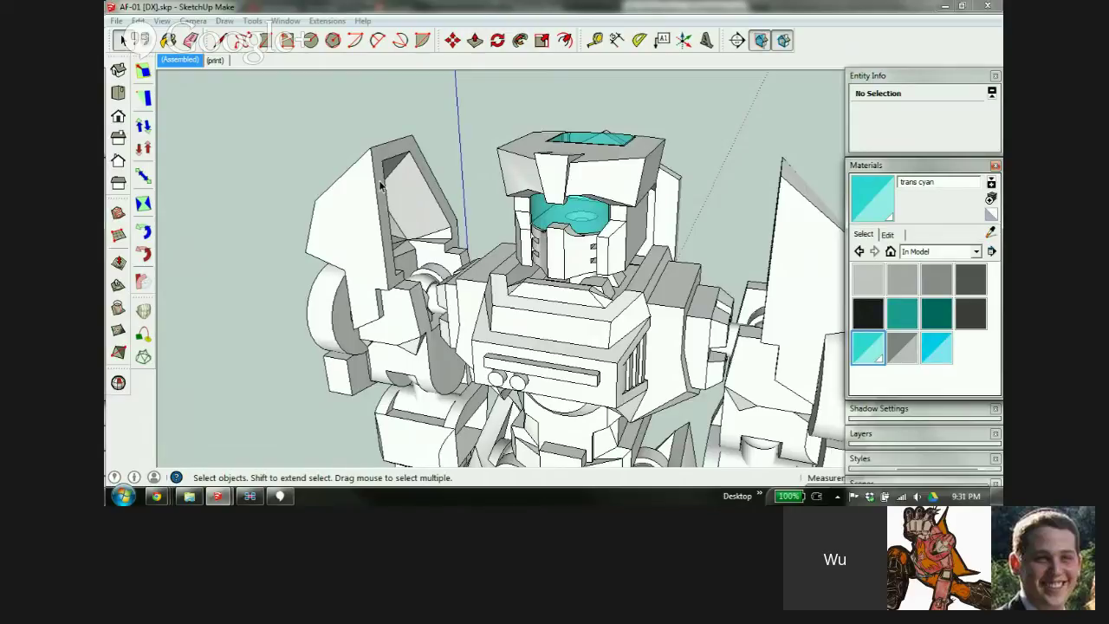
pyautogui.click(215, 60)
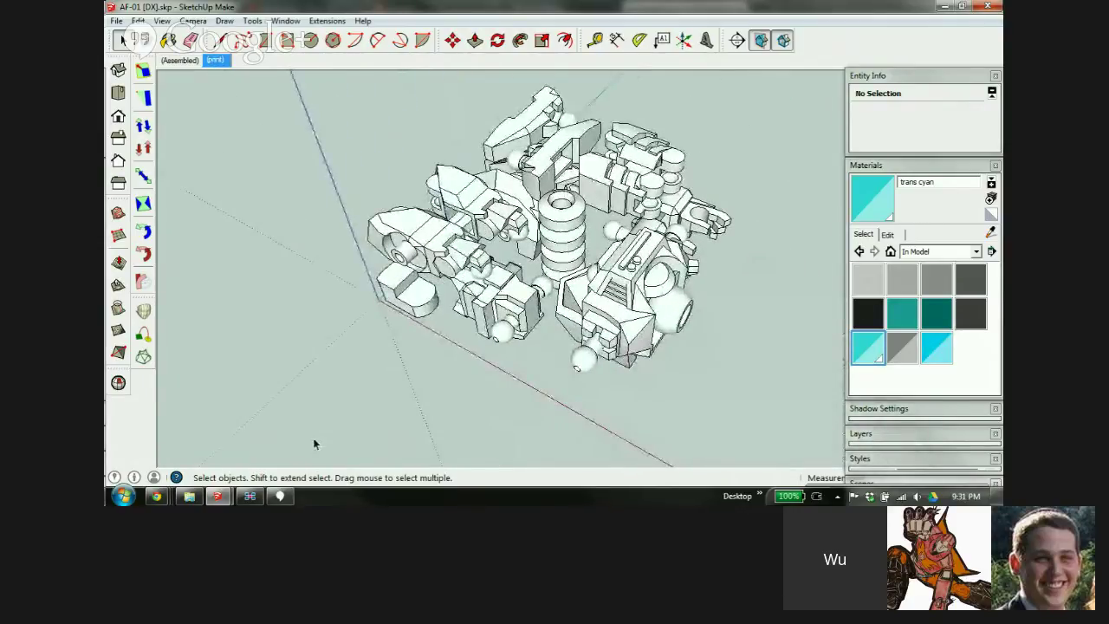
# Minimize the chat and open AF-01 [DX] v2[Conflict].skp from the ActionFormers folder
pyautogui.click(280, 496)
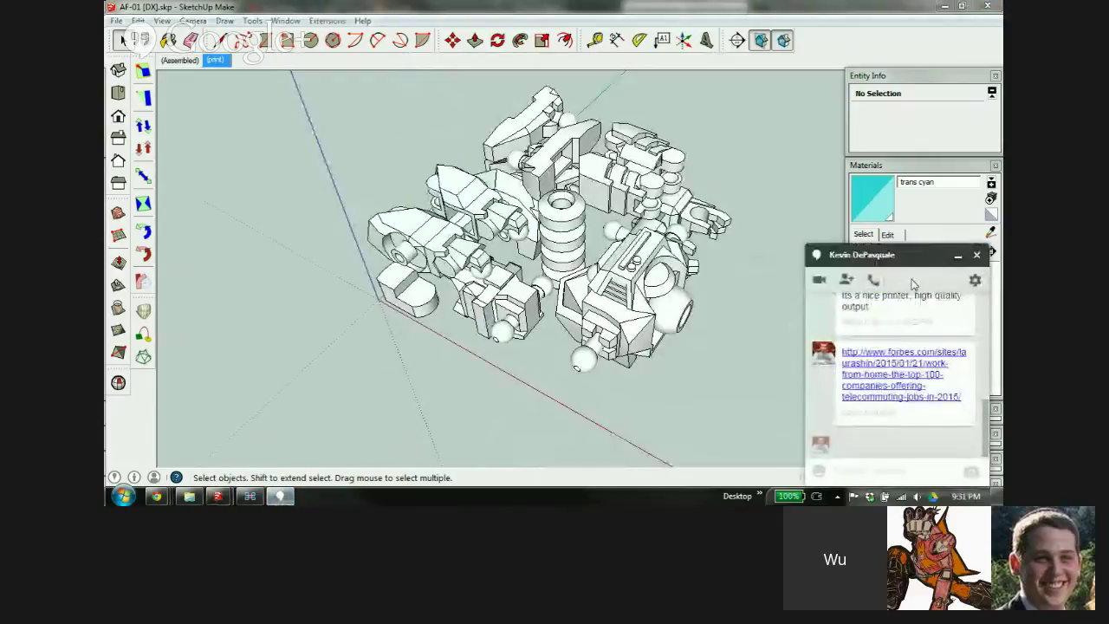
pyautogui.click(958, 255)
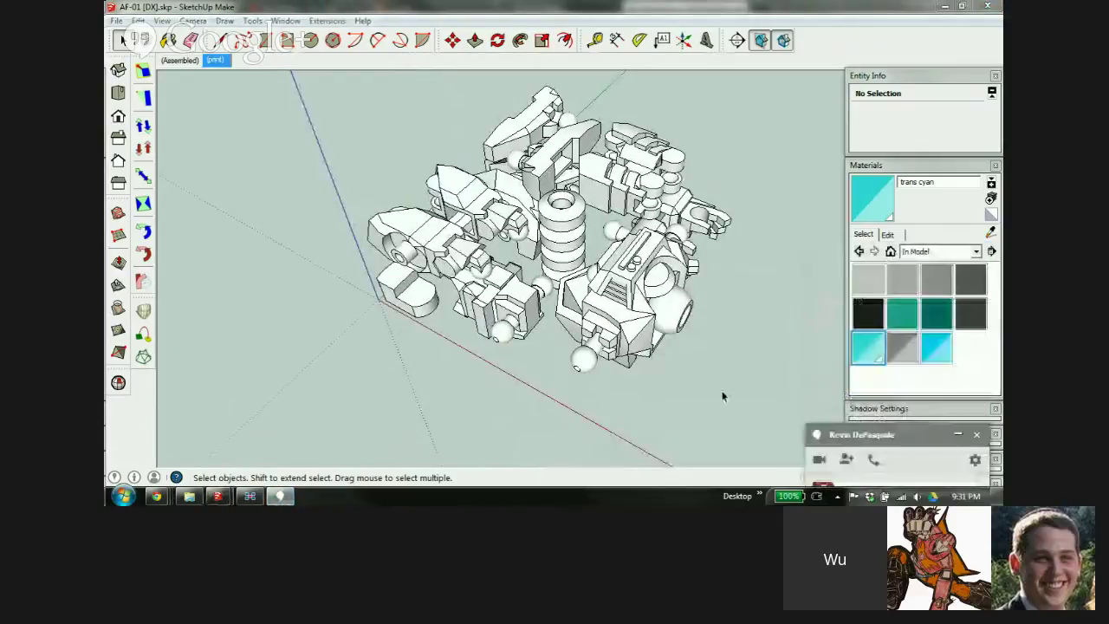
pyautogui.click(189, 496)
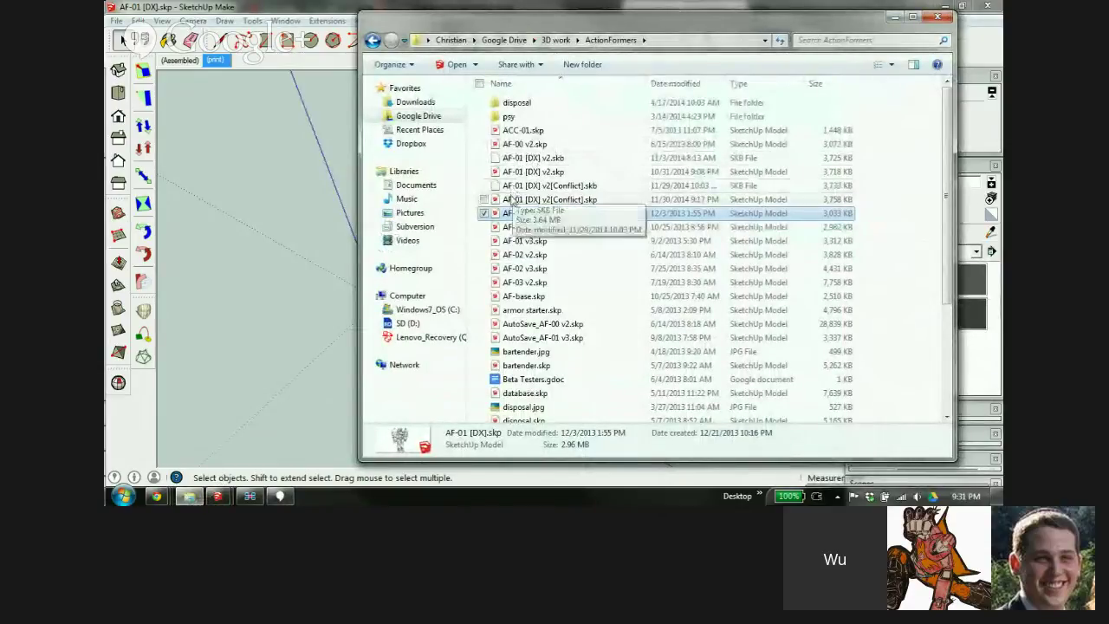
pyautogui.doubleClick(520, 200)
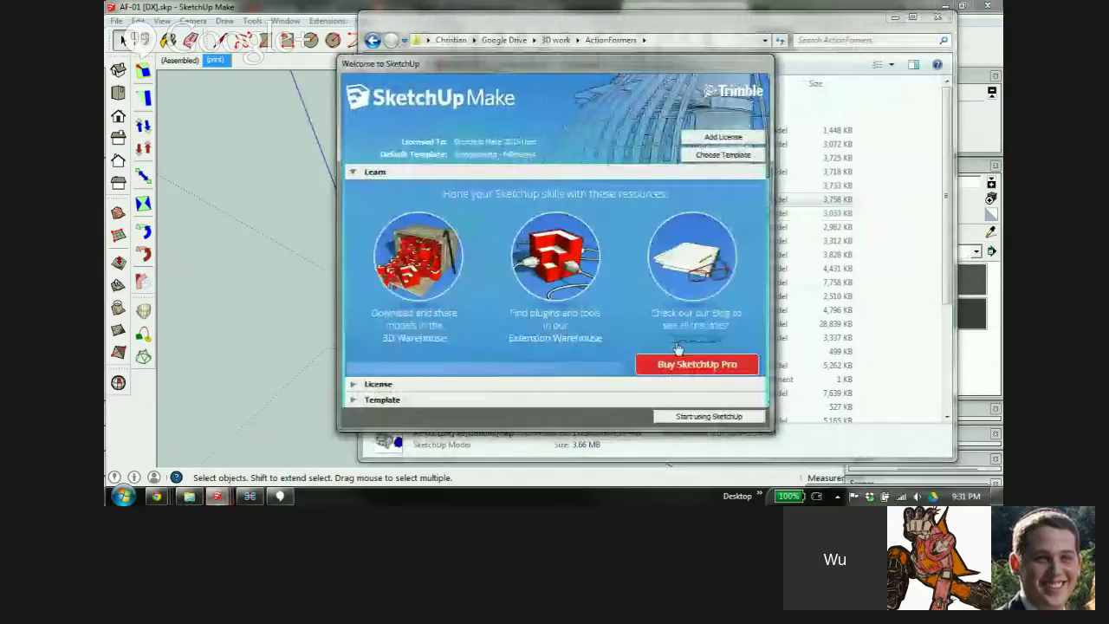
pyautogui.click(680, 416)
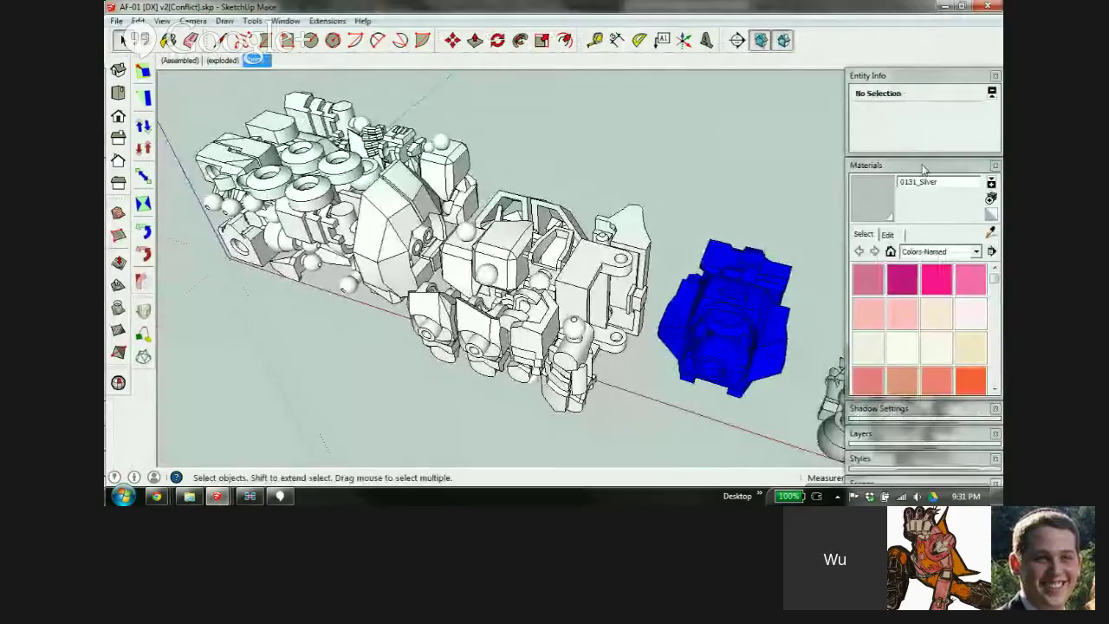
# Collapse the Materials tray and orbit the view so the parts line up side by side
pyautogui.click(923, 165)
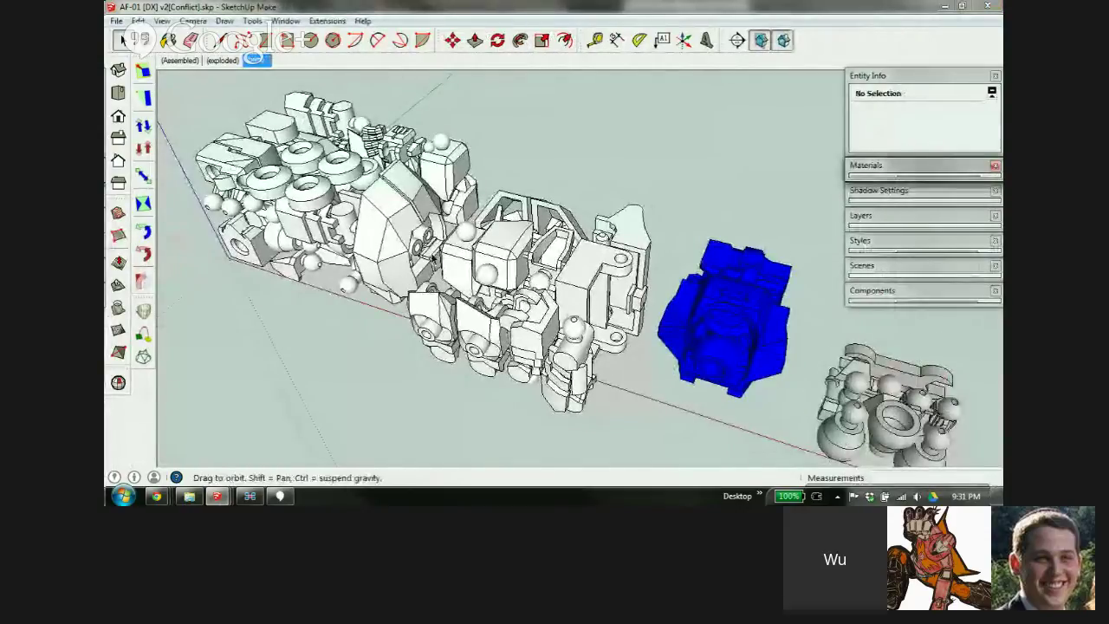
pyautogui.moveTo(432, 256); pyautogui.dragTo(643, 167)
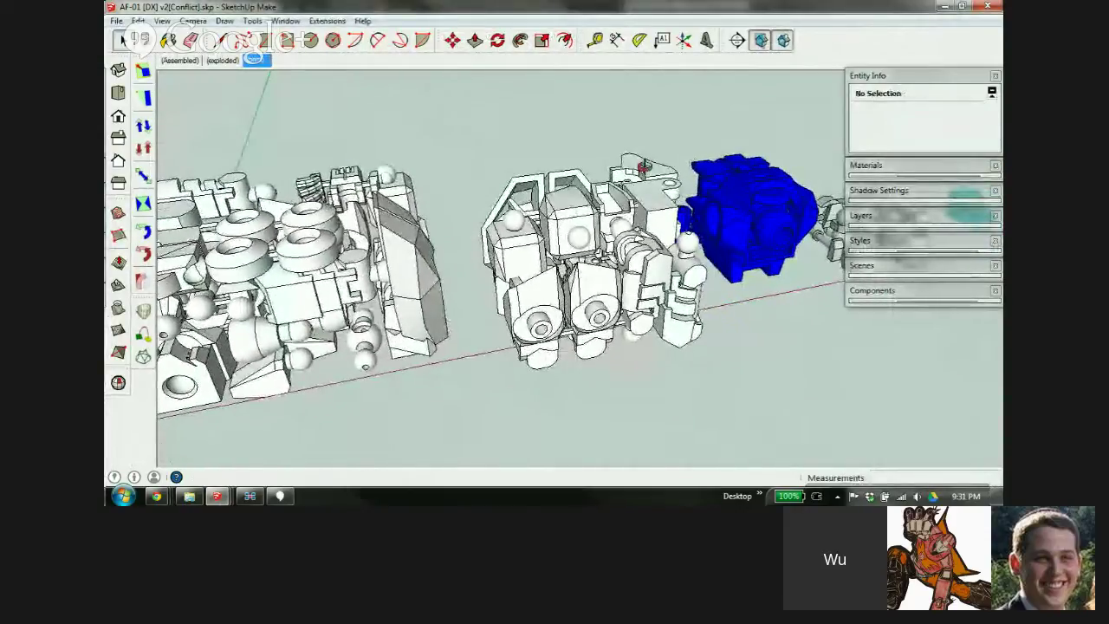
pyautogui.scroll(-5, 343, 275)
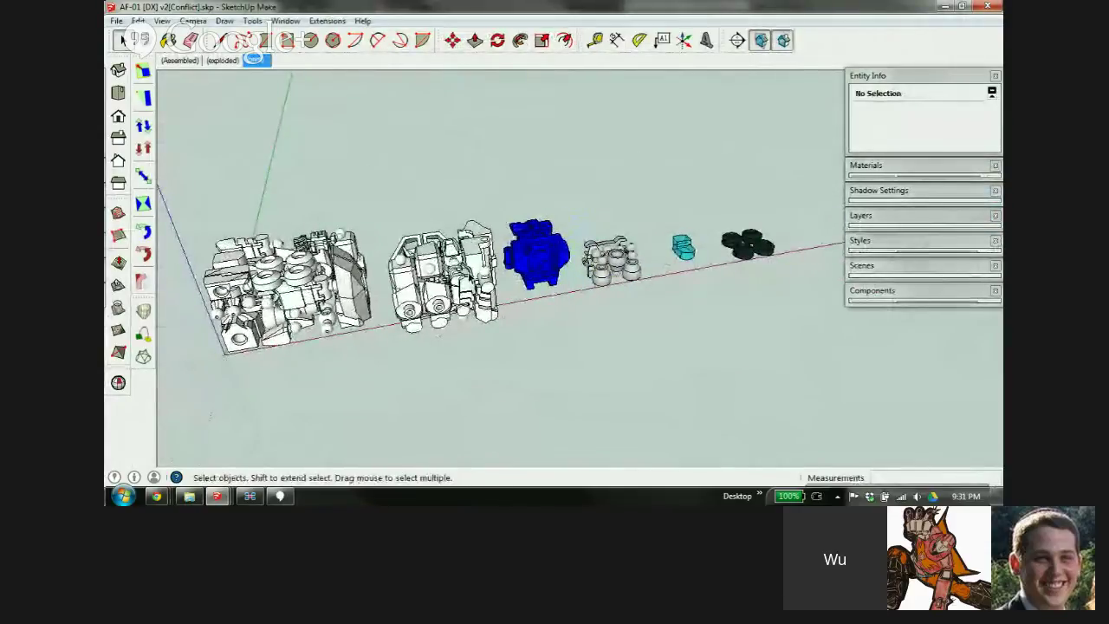
pyautogui.keyDown('shift'); pyautogui.moveTo(571, 258); pyautogui.dragTo(512, 263, button='middle'); pyautogui.keyUp('shift')
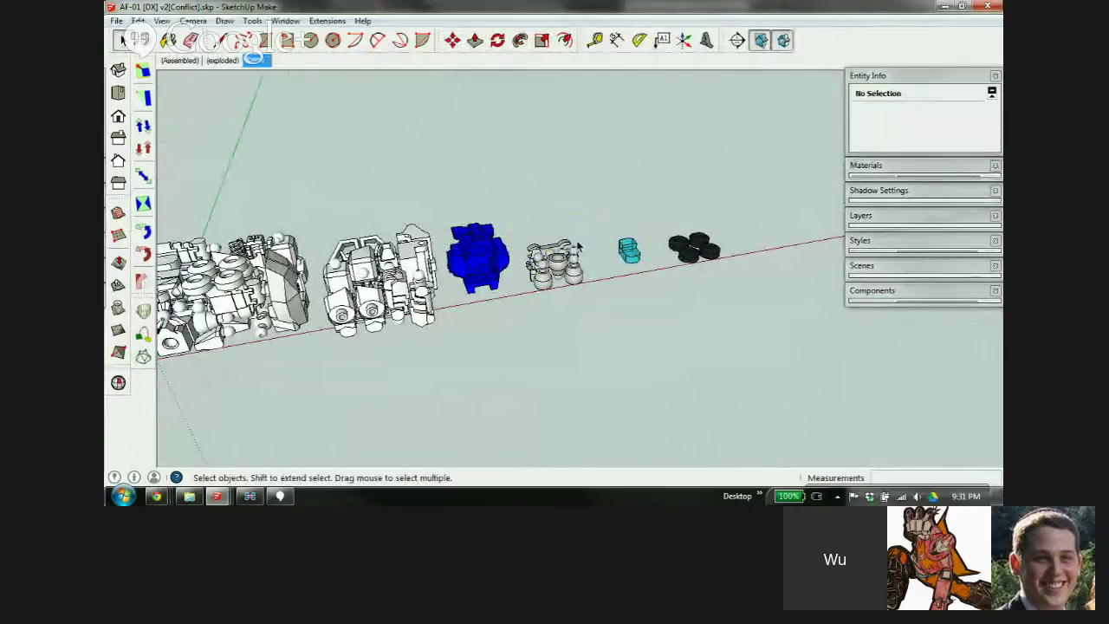
pyautogui.scroll(3, 629, 255)
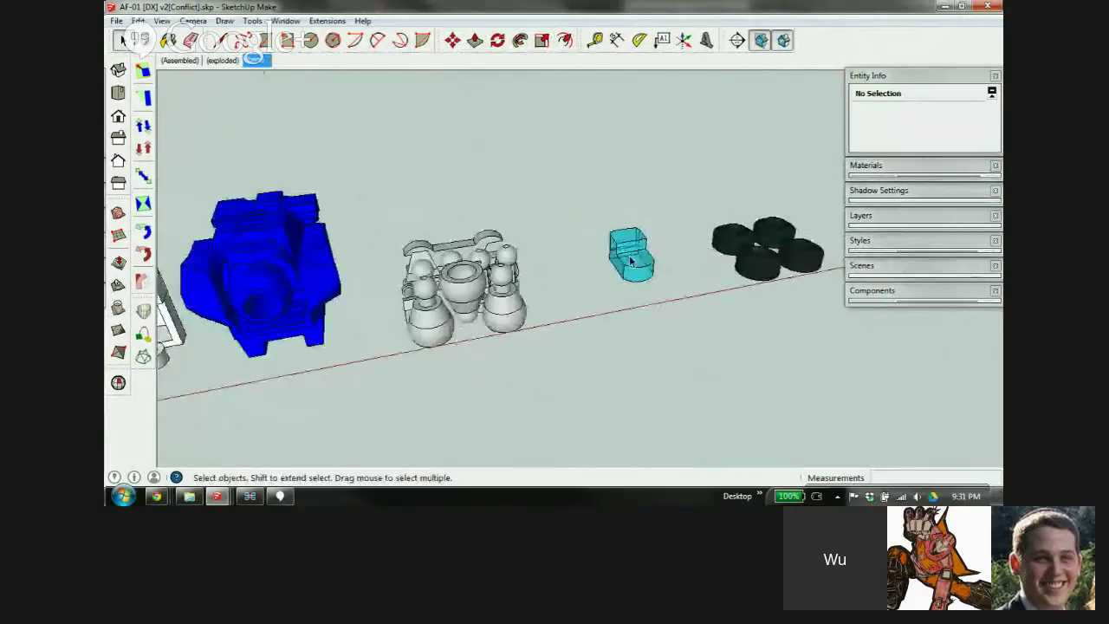
pyautogui.scroll(-1, 630, 261)
pyautogui.scroll(-1, 344, 316)
pyautogui.keyDown('shift'); pyautogui.moveTo(344, 316); pyautogui.dragTo(385, 319, button='middle'); pyautogui.keyUp('shift')
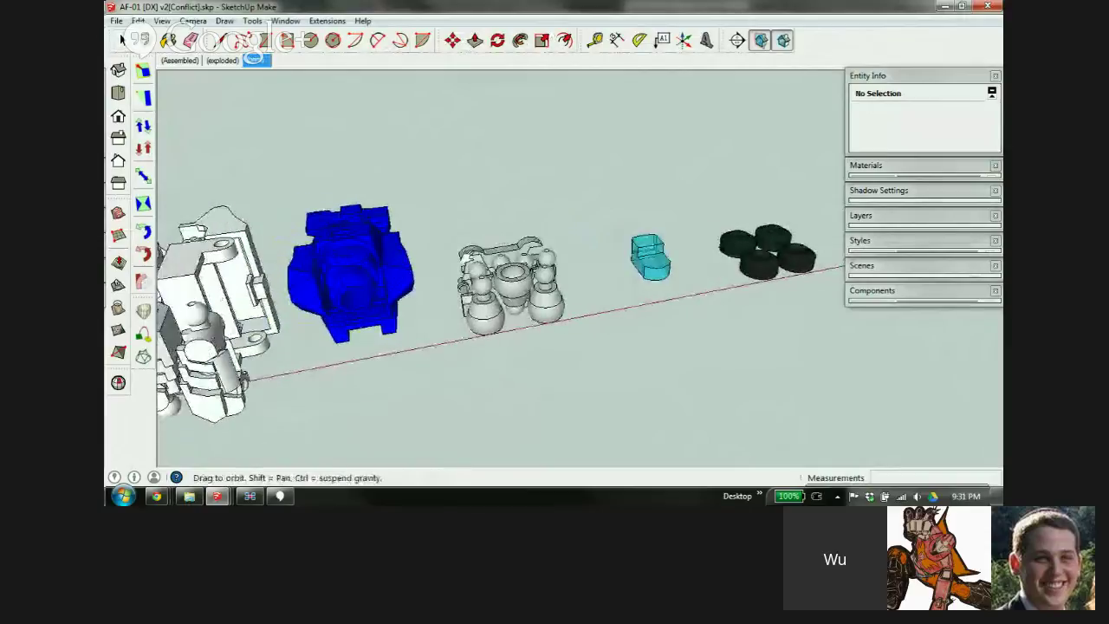
# Level the view across the parts, select the white parts group and bring up the File menu
pyautogui.moveTo(343, 223); pyautogui.dragTo(494, 238, button='middle')
pyautogui.scroll(-3, 568, 260)
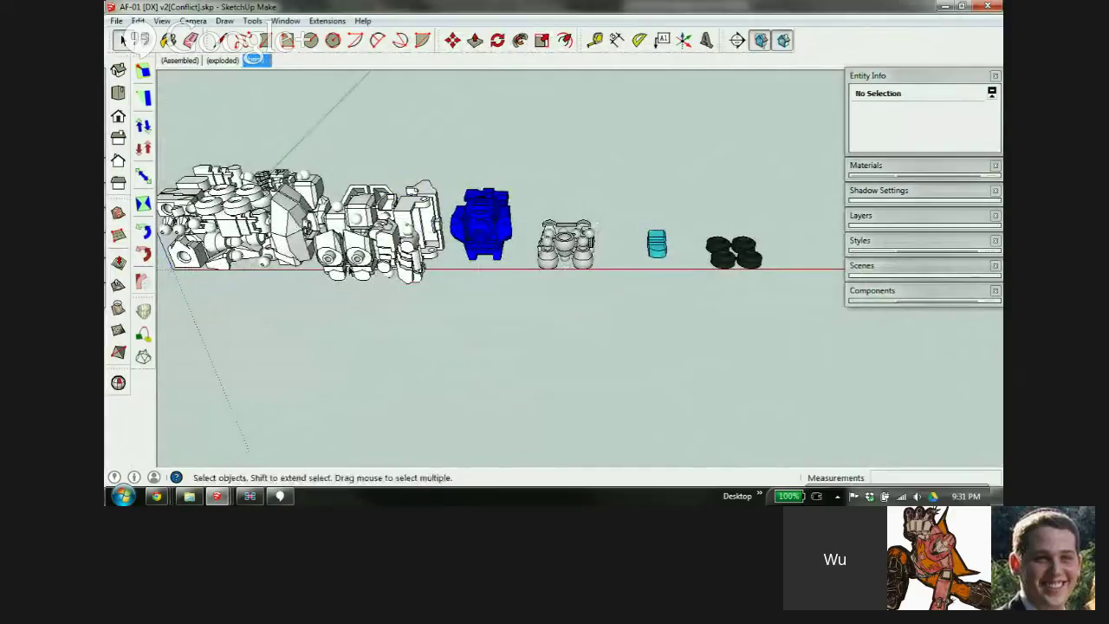
pyautogui.moveTo(372, 232)
pyautogui.keyDown('shift'); pyautogui.mouseDown(button='middle')
pyautogui.moveTo(500, 230)
pyautogui.moveTo(543, 214)
pyautogui.mouseUp(button='middle'); pyautogui.keyUp('shift')
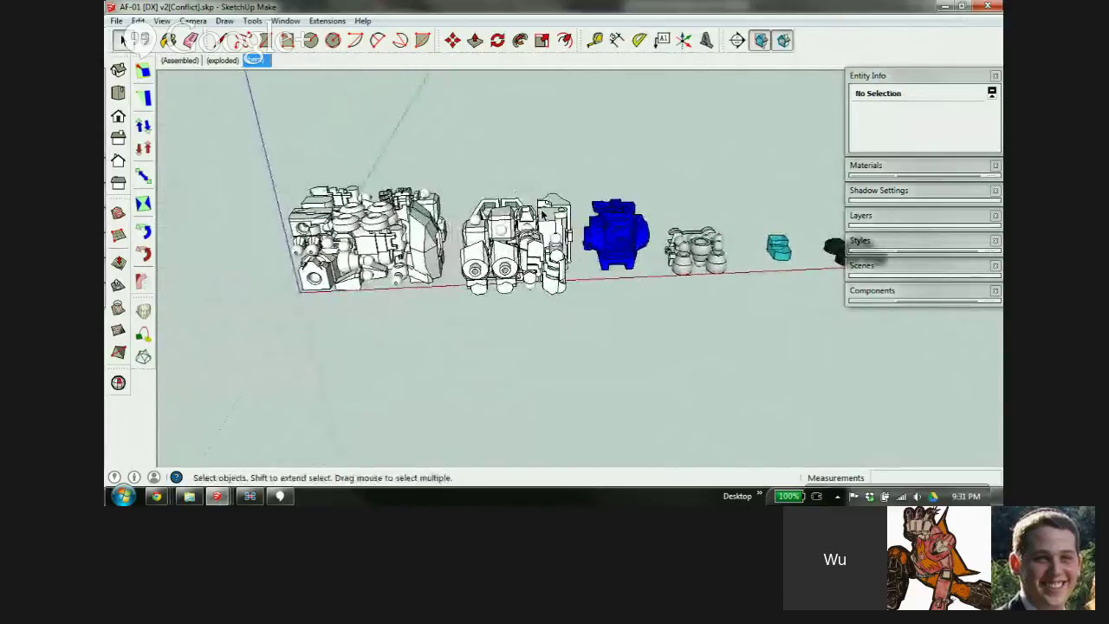
pyautogui.scroll(-2, 533, 225)
pyautogui.scroll(5, 524, 227)
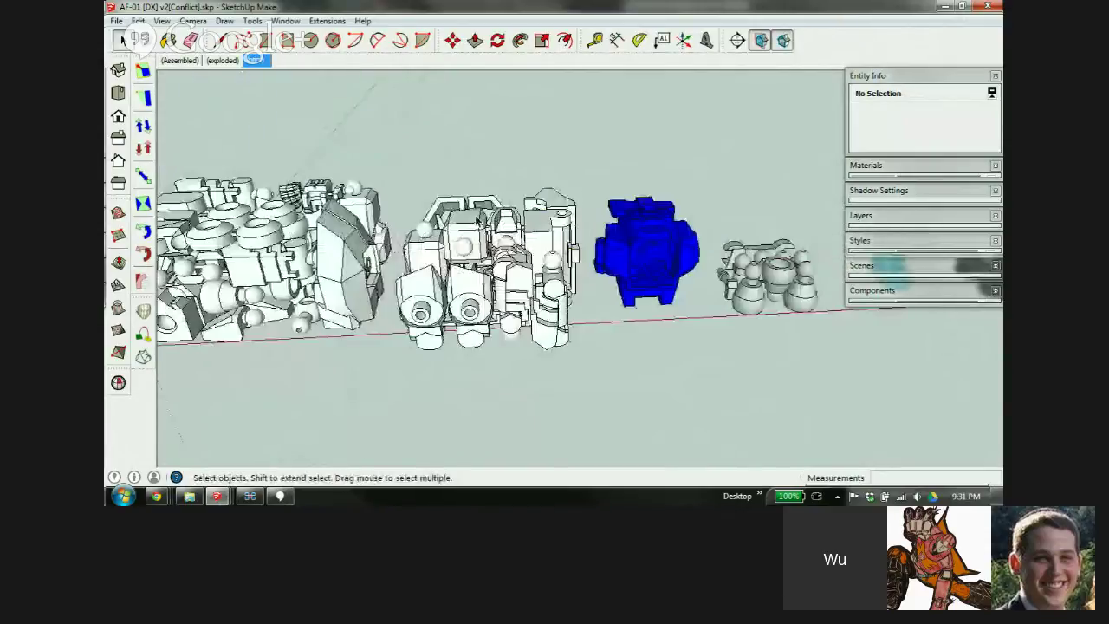
pyautogui.click(523, 225)
pyautogui.click(115, 21)
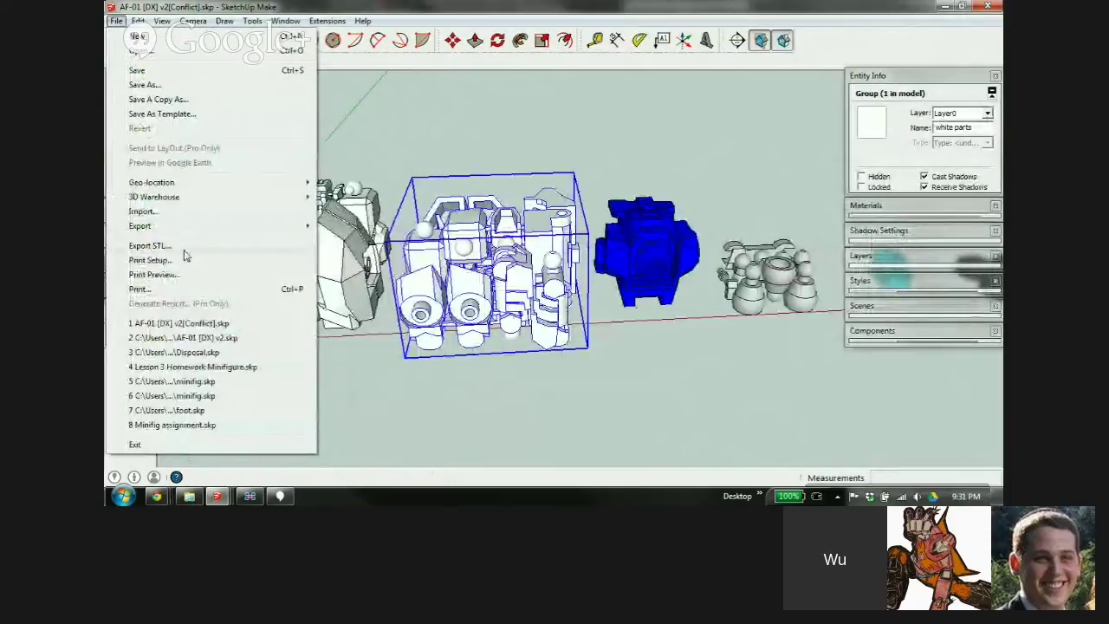
pyautogui.click(183, 246)
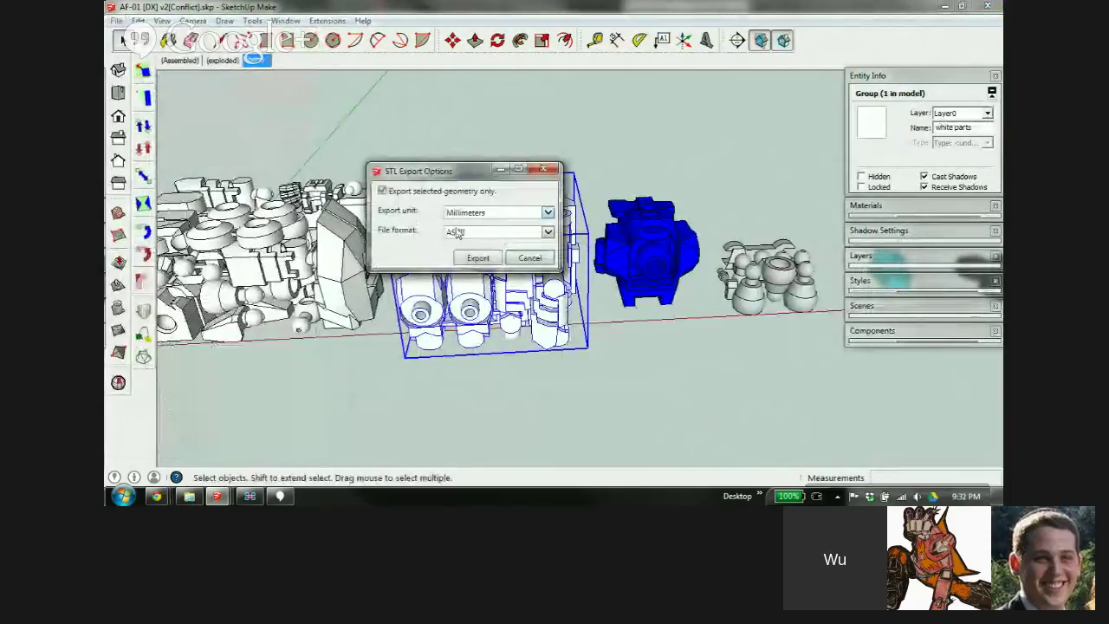
pyautogui.click(530, 257)
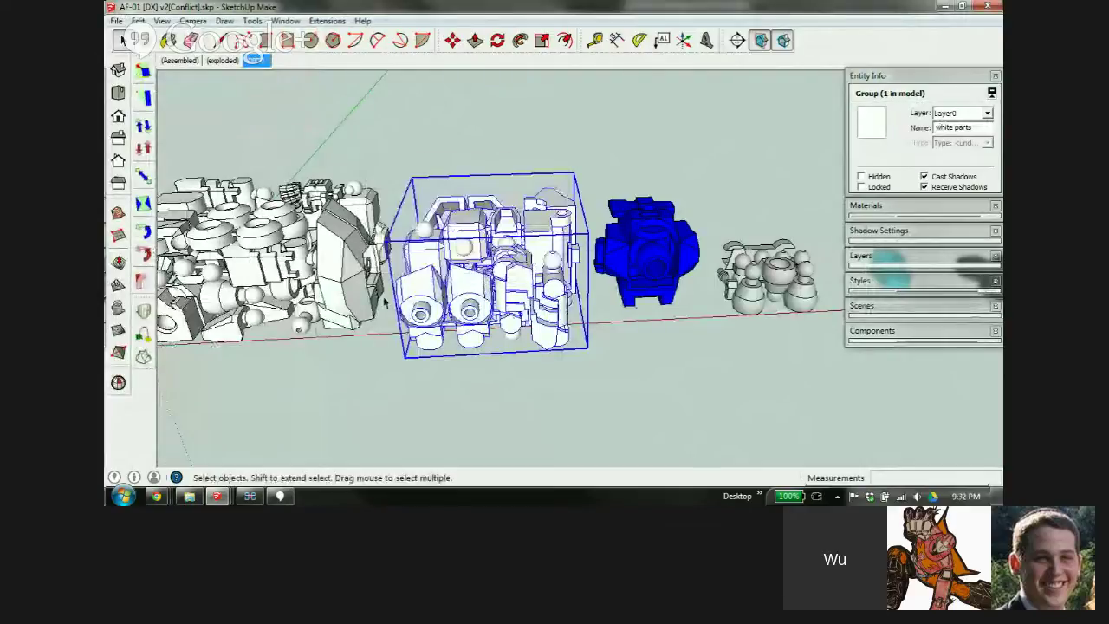
pyautogui.scroll(-3, 385, 300)
pyautogui.scroll(2, 429, 254)
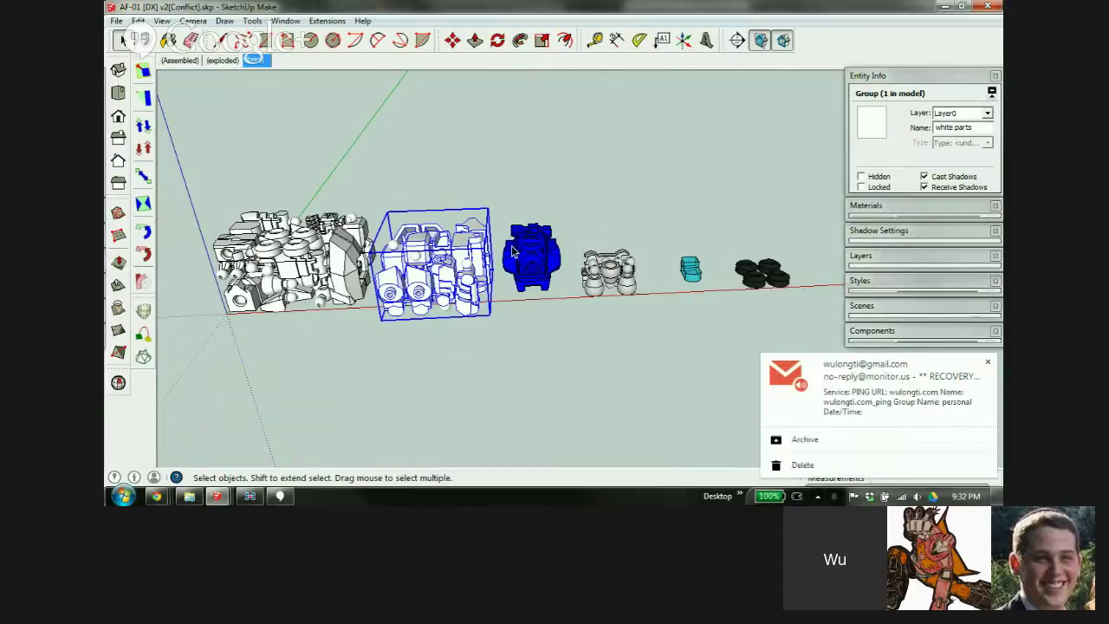
pyautogui.click(988, 361)
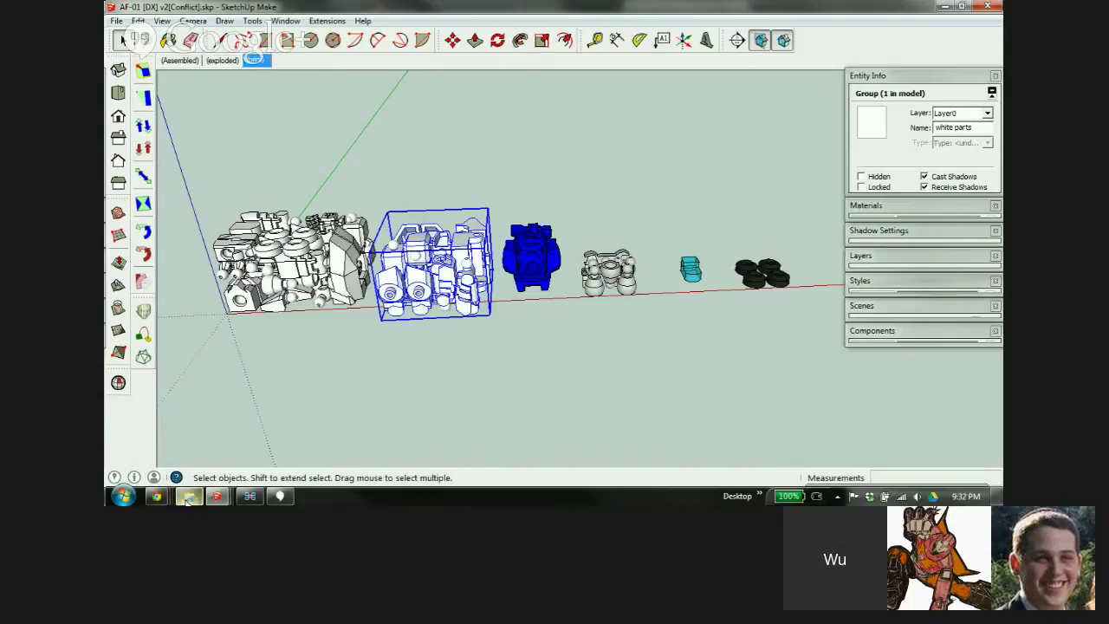
pyautogui.click(156, 496)
# Switch to Shapeways and scroll My Models down past earlier uploads to the NoPaint AF Disposal parts
pyautogui.click(175, 475)
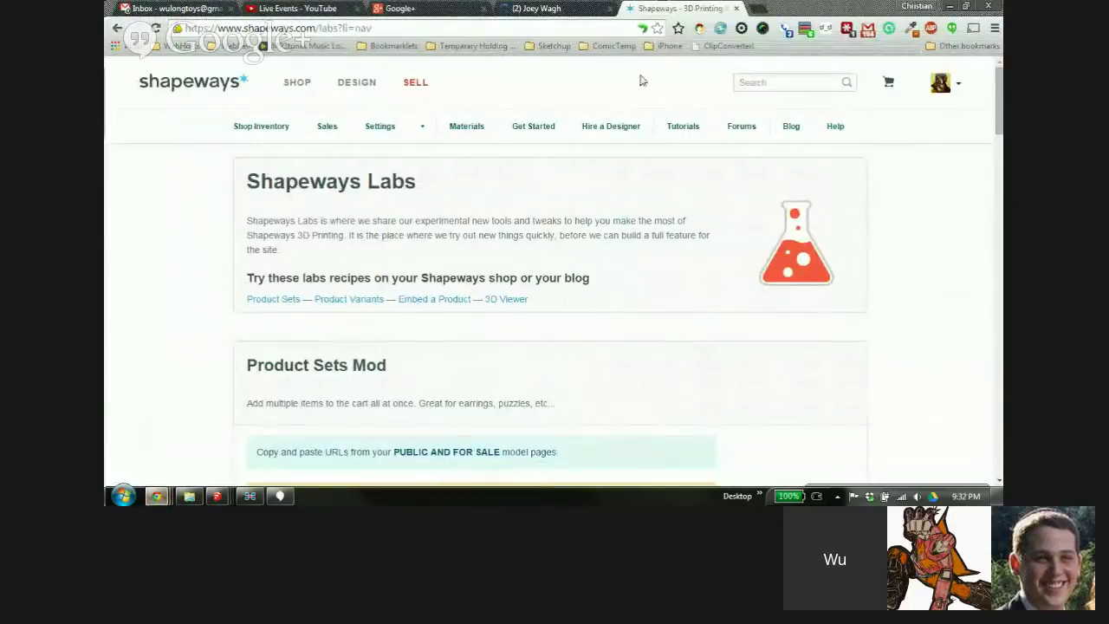
pyautogui.click(358, 84)
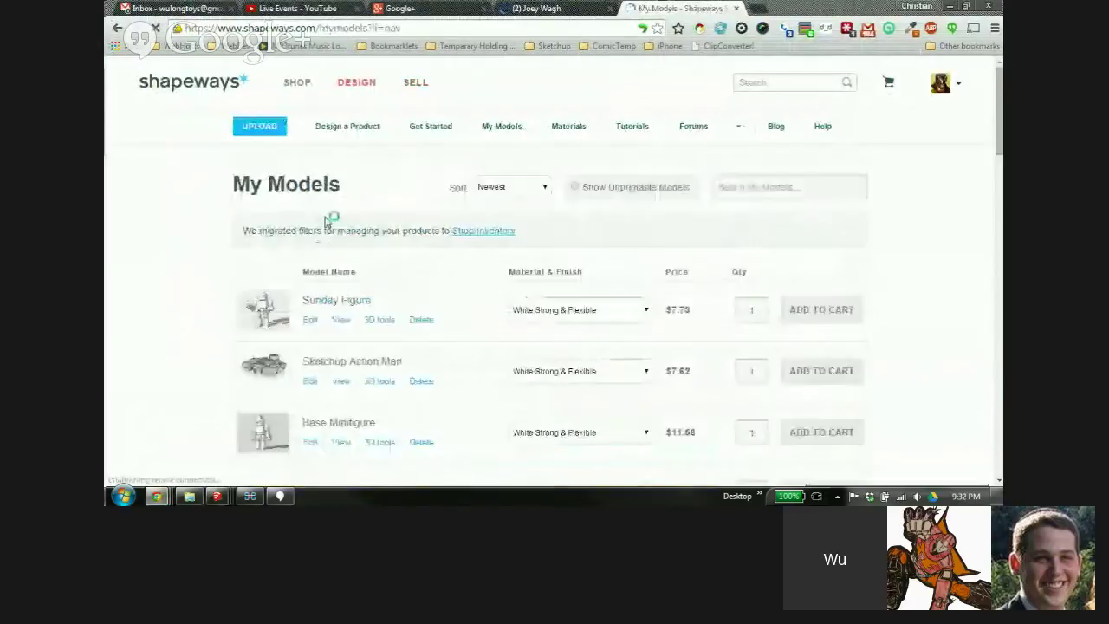
pyautogui.scroll(-5, 280, 208)
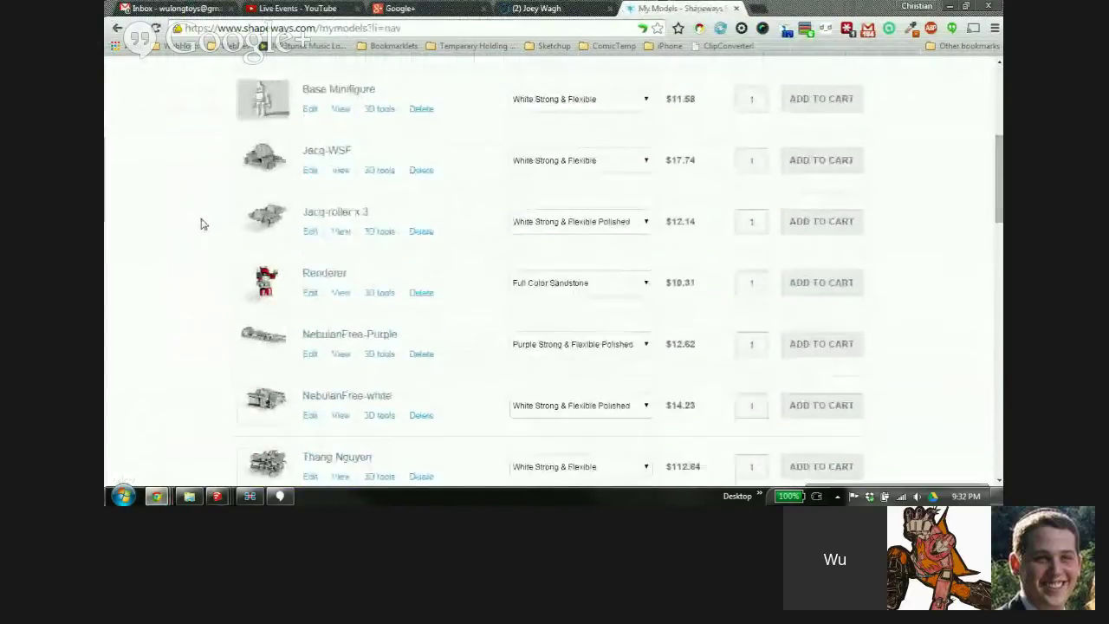
pyautogui.scroll(-5, 200, 224)
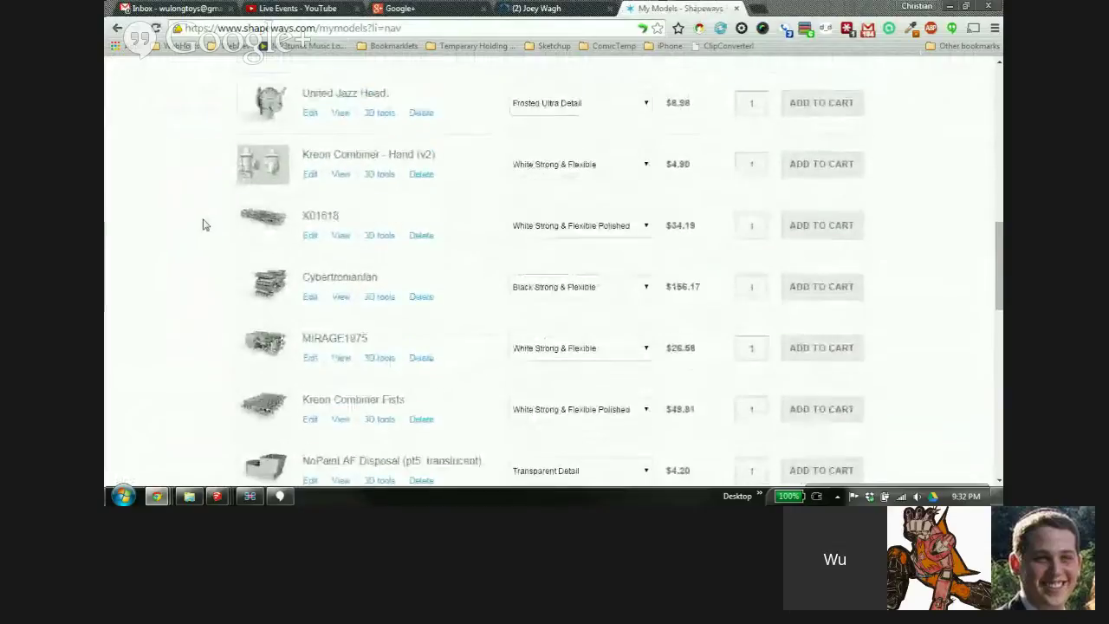
pyautogui.scroll(-3, 203, 225)
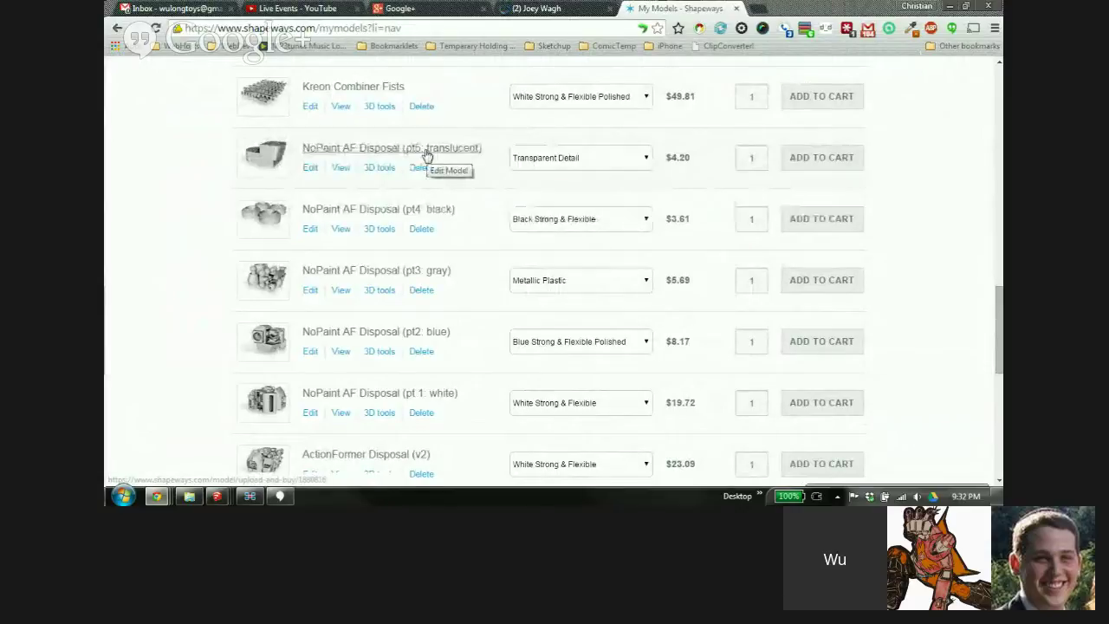
pyautogui.scroll(-1, 425, 161)
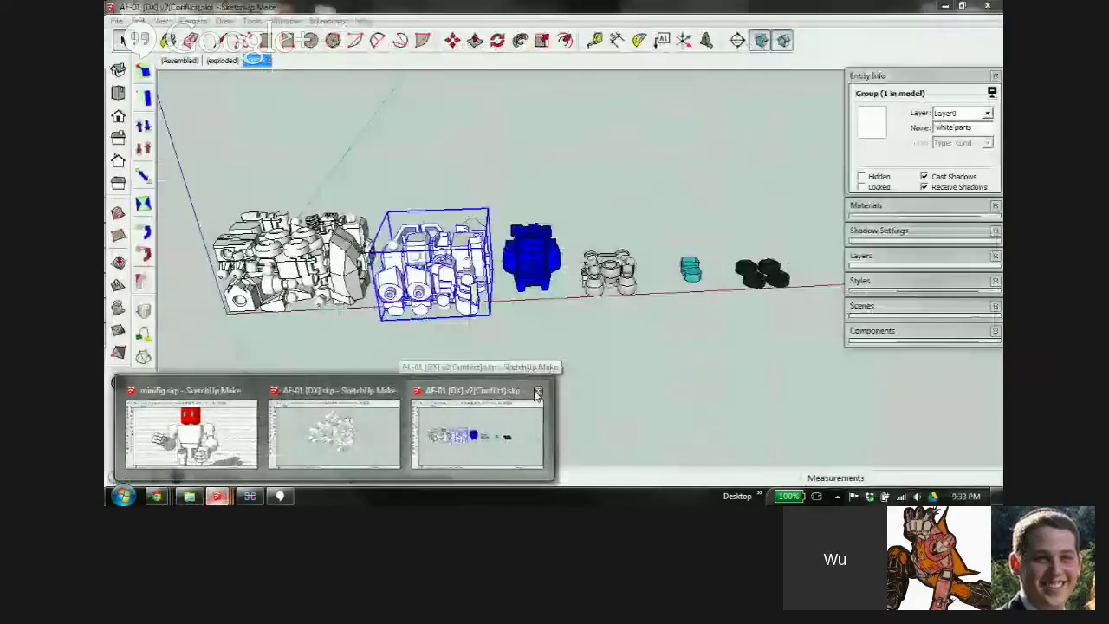
# Close the AF-01 conflict and AF-01 [DX] SketchUp windows, then bring the ActionFormers folder forward
pyautogui.click(538, 390)
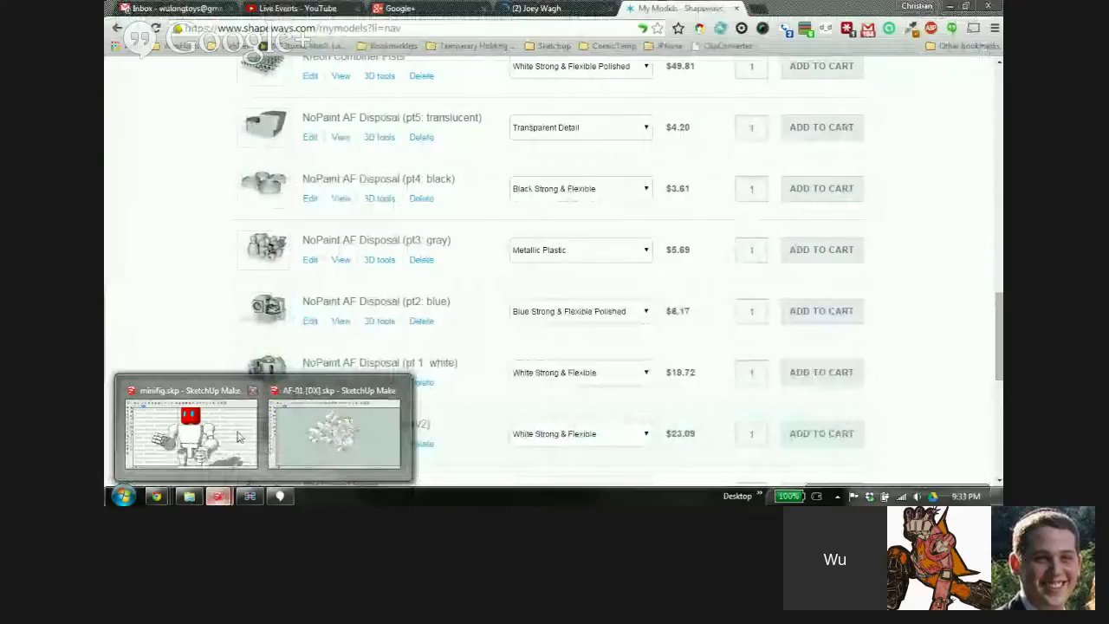
pyautogui.click(395, 391)
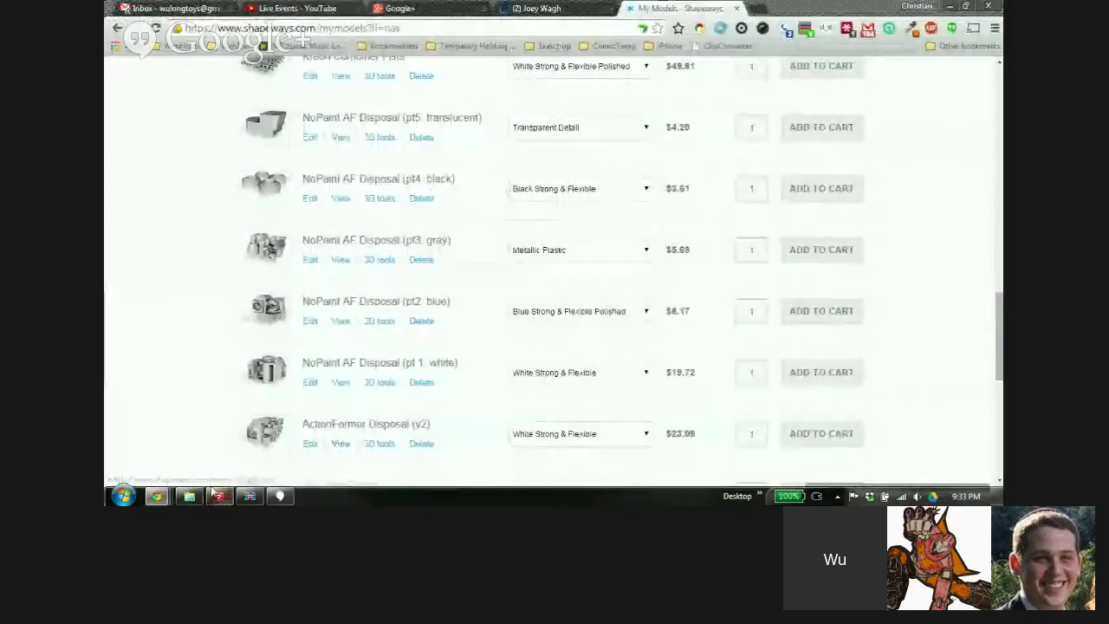
pyautogui.moveTo(218, 501)
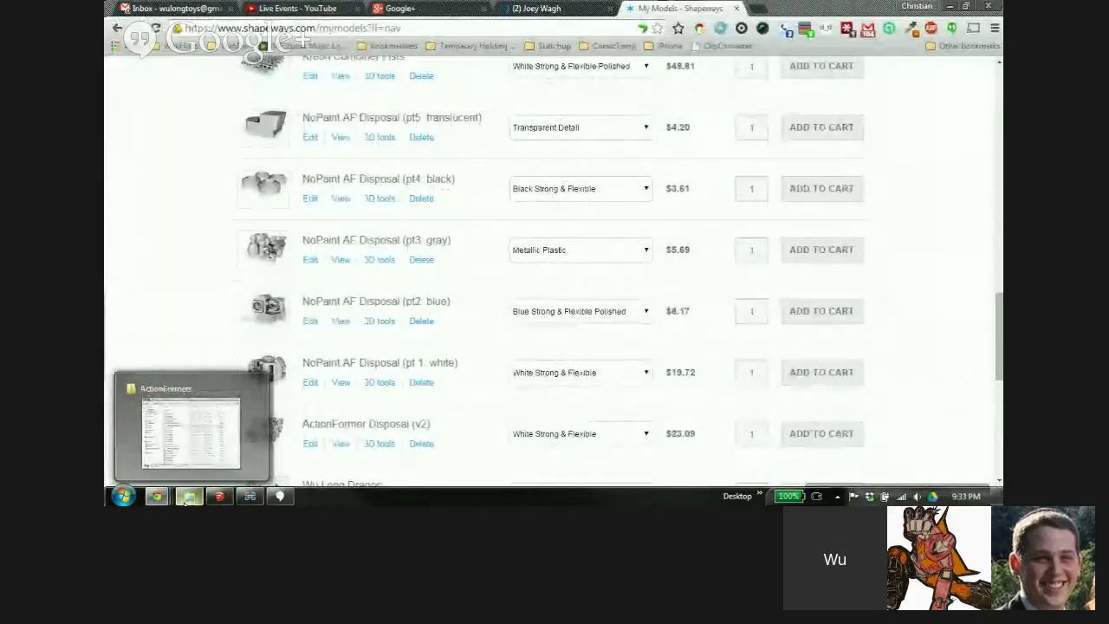
pyautogui.click(186, 500)
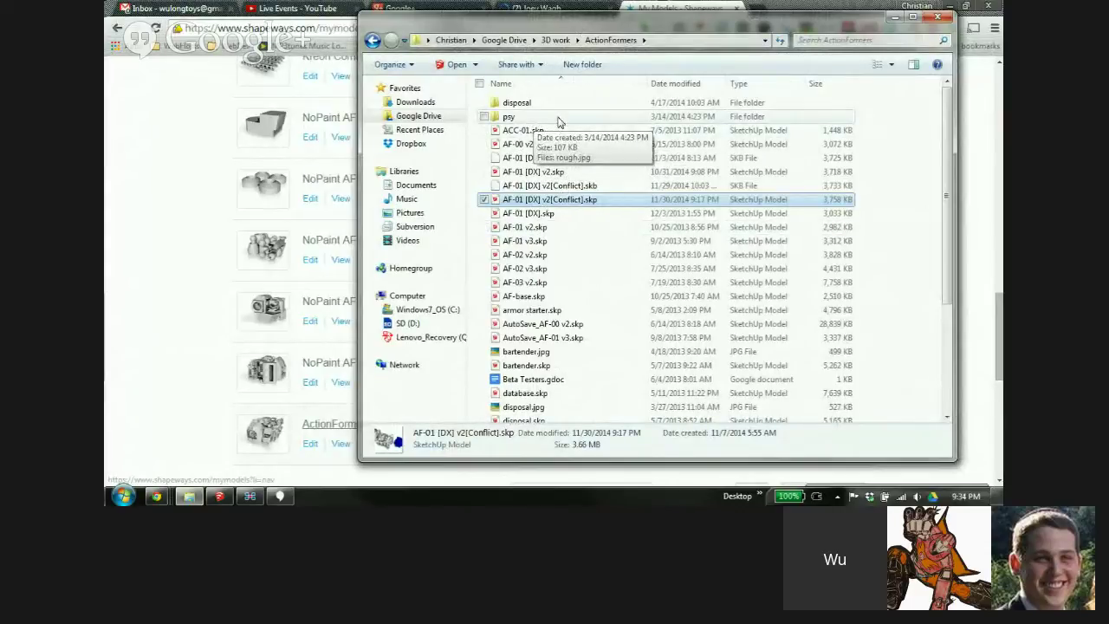
# Go up to 3D work, enter the Battle Roller folder, and open then close BR-02 v1
pyautogui.click(556, 40)
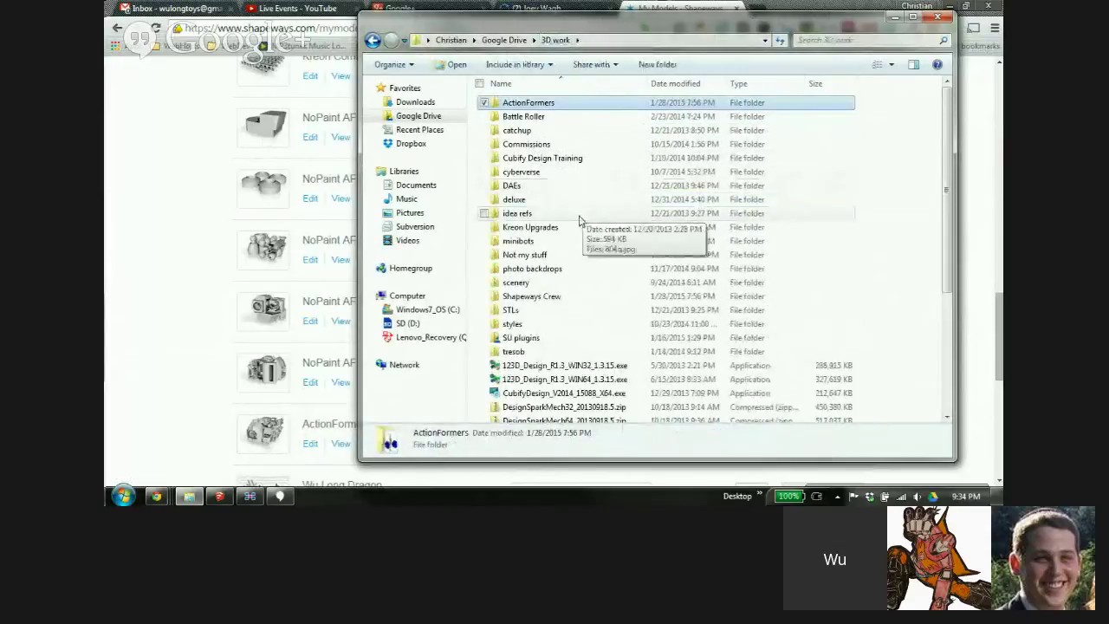
pyautogui.doubleClick(584, 117)
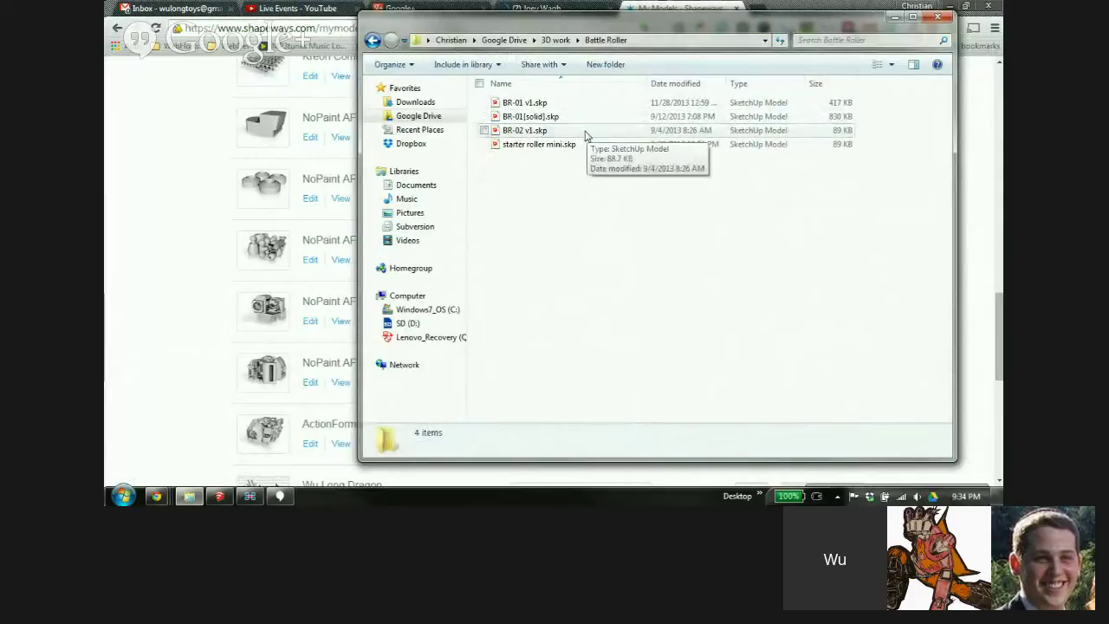
pyautogui.doubleClick(585, 131)
pyautogui.click(680, 419)
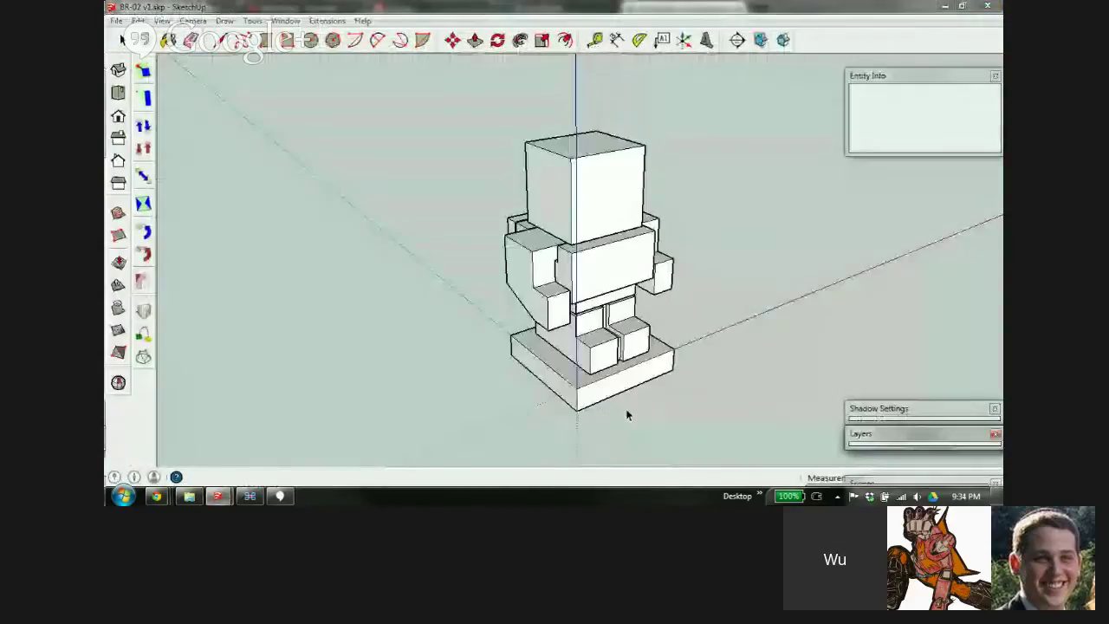
pyautogui.click(944, 6)
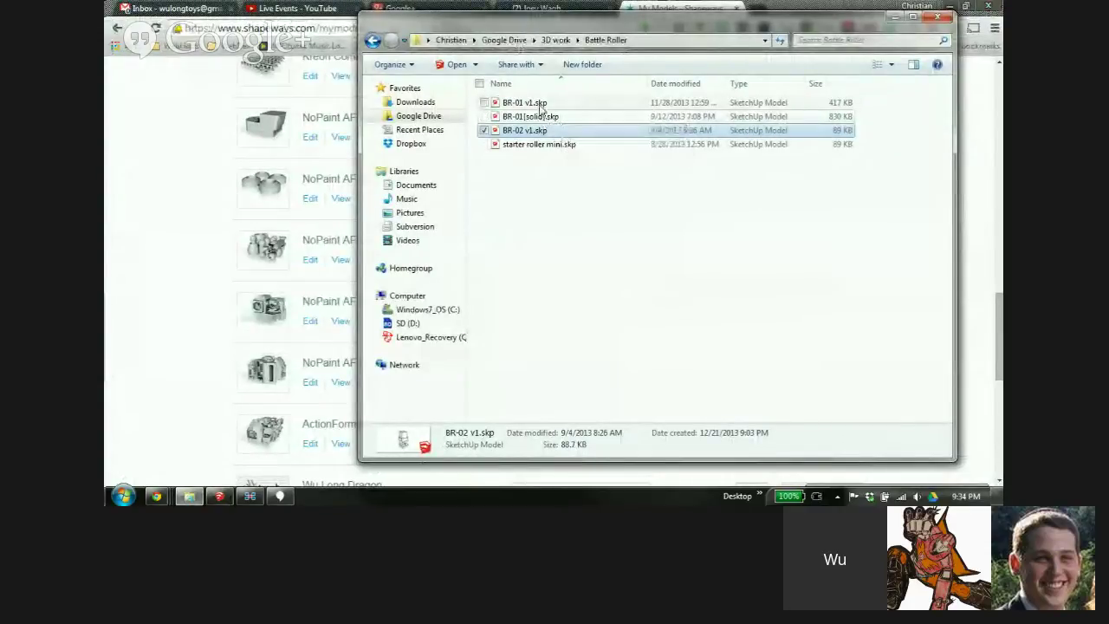
# Open BR-01[solid].skp in SketchUp Make, showing the yellow tracked robot
pyautogui.click(539, 106)
pyautogui.doubleClick(537, 119)
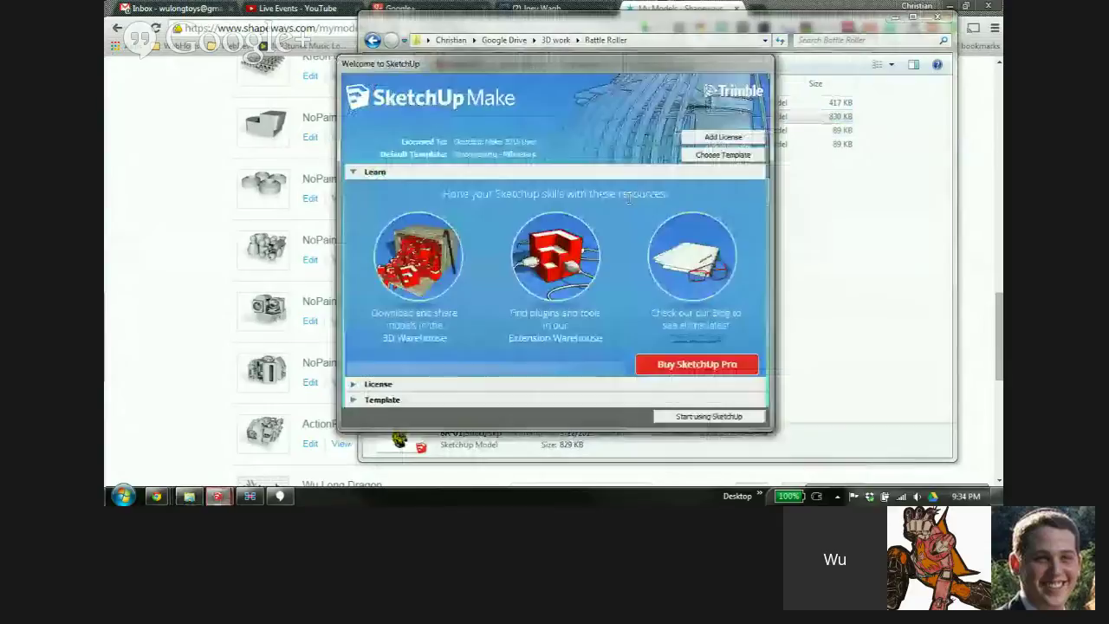
pyautogui.click(720, 419)
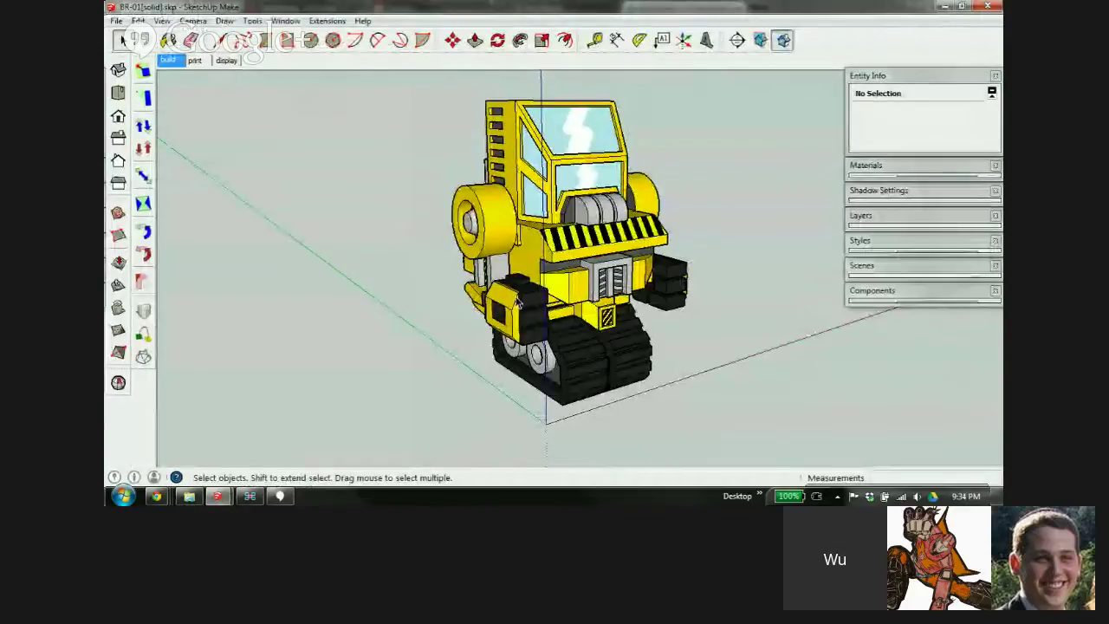
# Box-select the whole yellow robot and export it as COLLADA (*.dae) to the Desktop
pyautogui.moveTo(575, 305); pyautogui.dragTo(480, 231, button='middle')
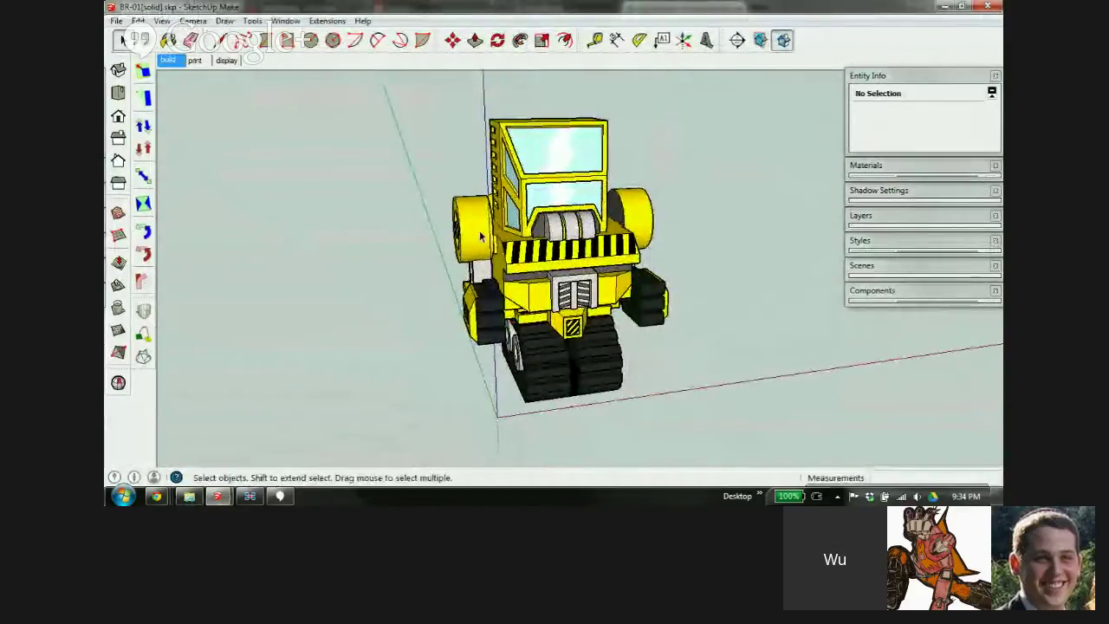
pyautogui.moveTo(426, 89); pyautogui.dragTo(811, 407)
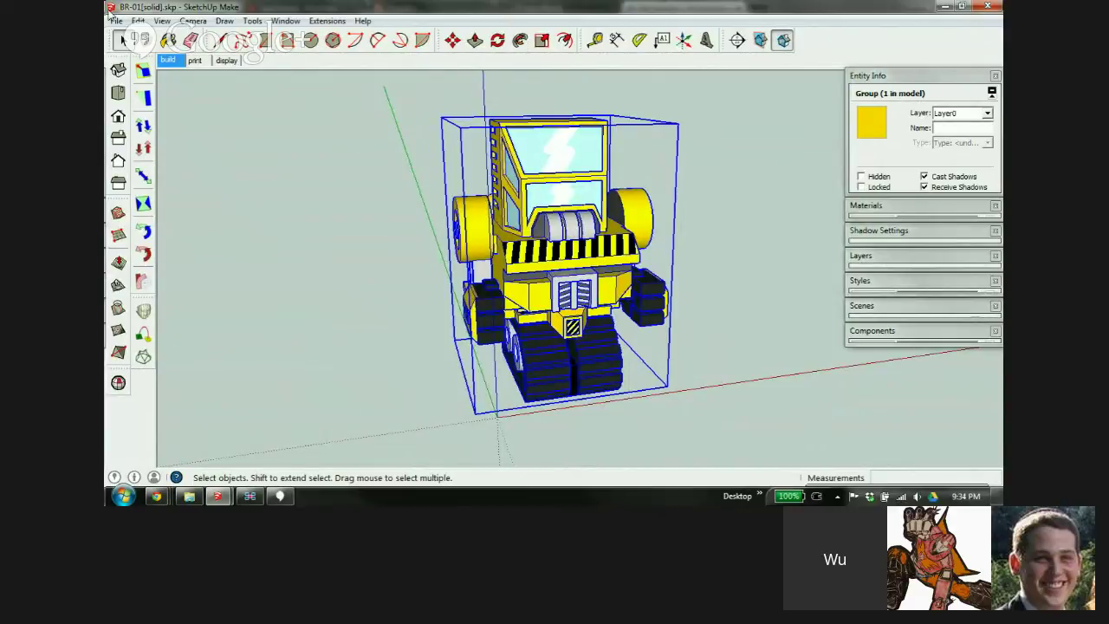
pyautogui.click(137, 20)
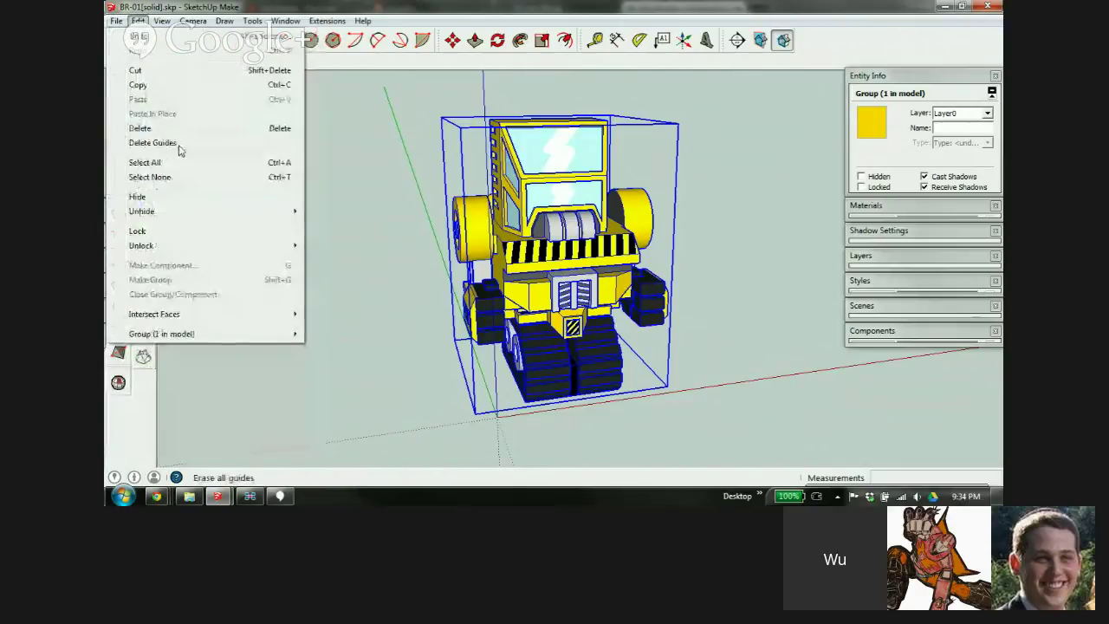
pyautogui.press('Left')
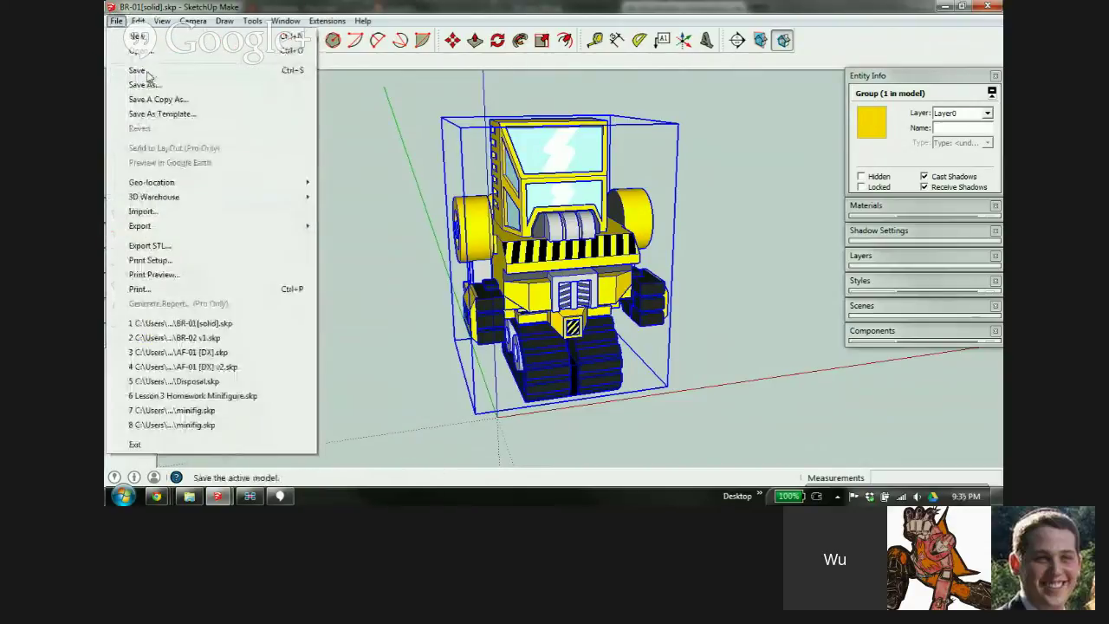
pyautogui.moveTo(276, 226)
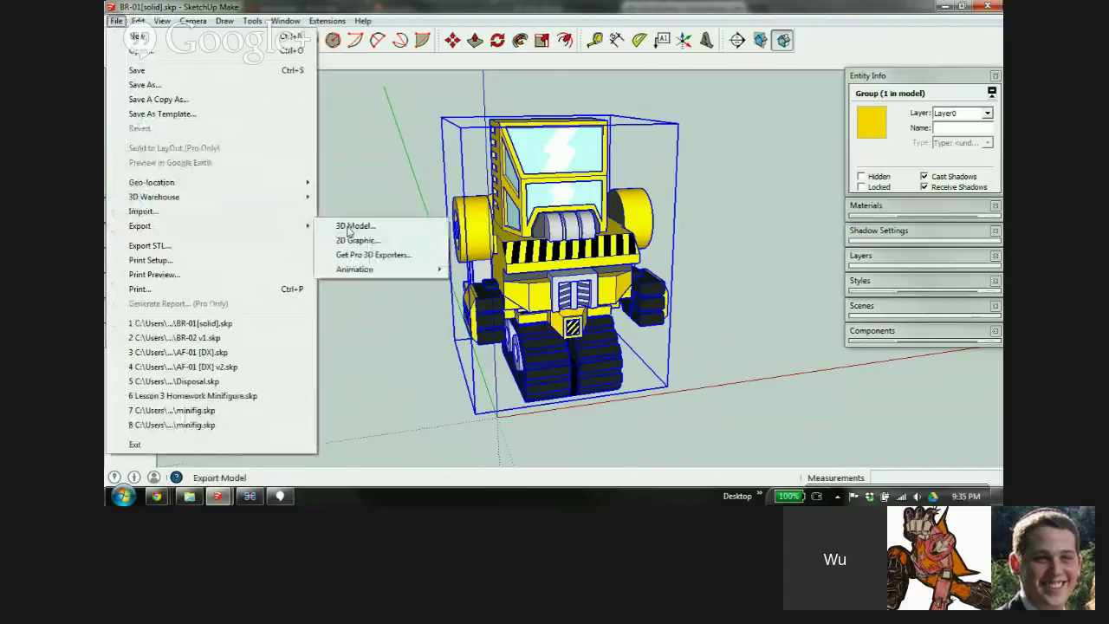
pyautogui.click(348, 228)
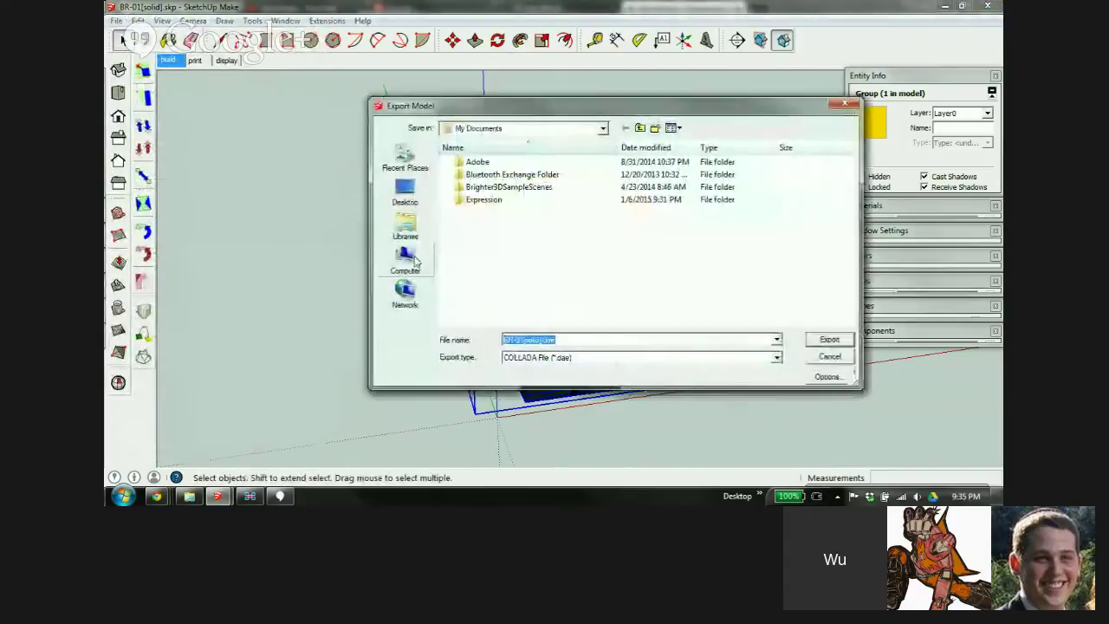
pyautogui.click(405, 193)
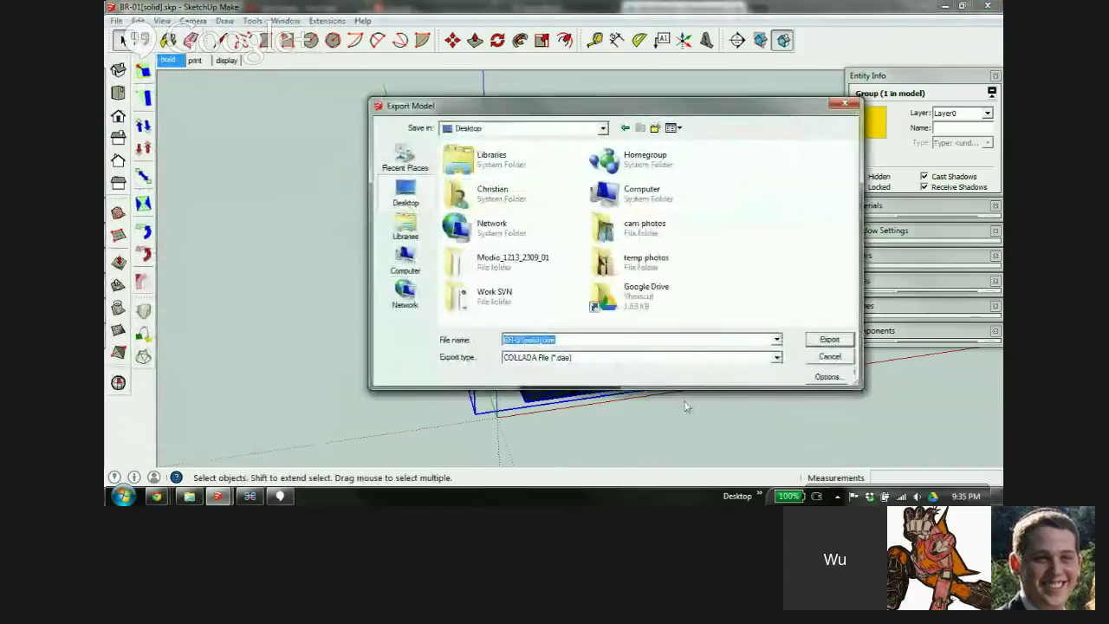
pyautogui.click(830, 339)
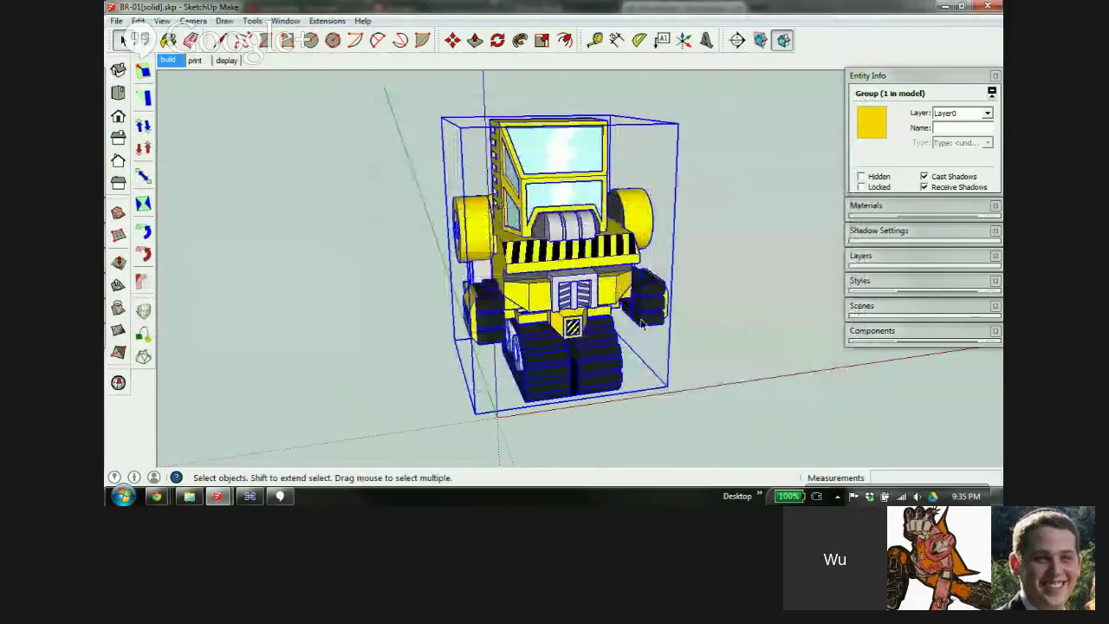
# Upload BR-01[solid].dae to Shapeways as a new model
pyautogui.moveTo(156, 496)
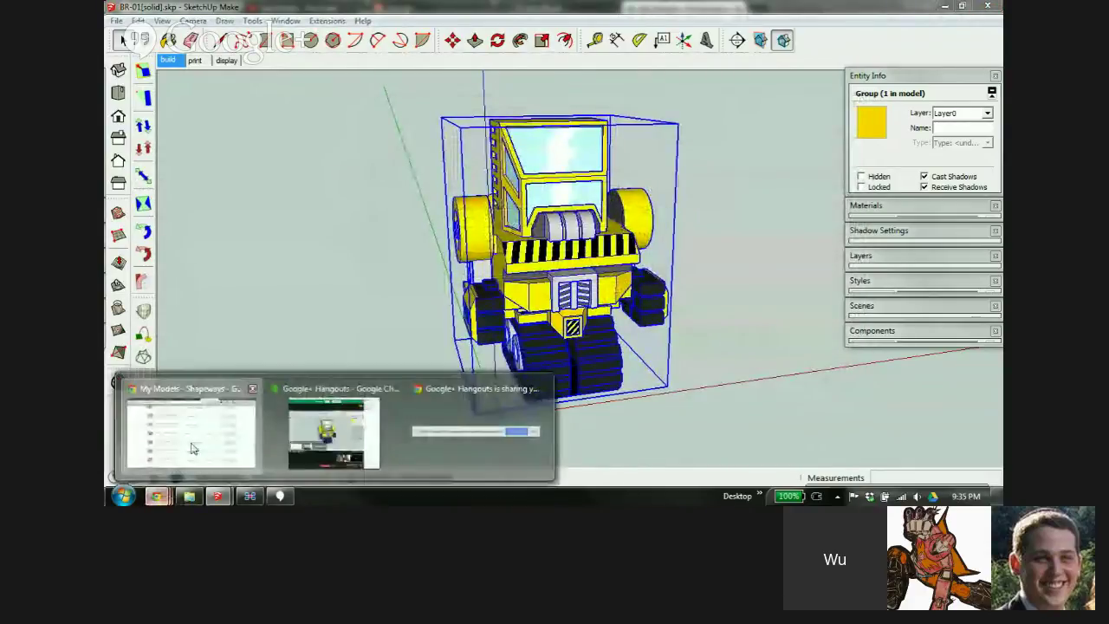
pyautogui.click(191, 429)
pyautogui.scroll(15, 864, 220)
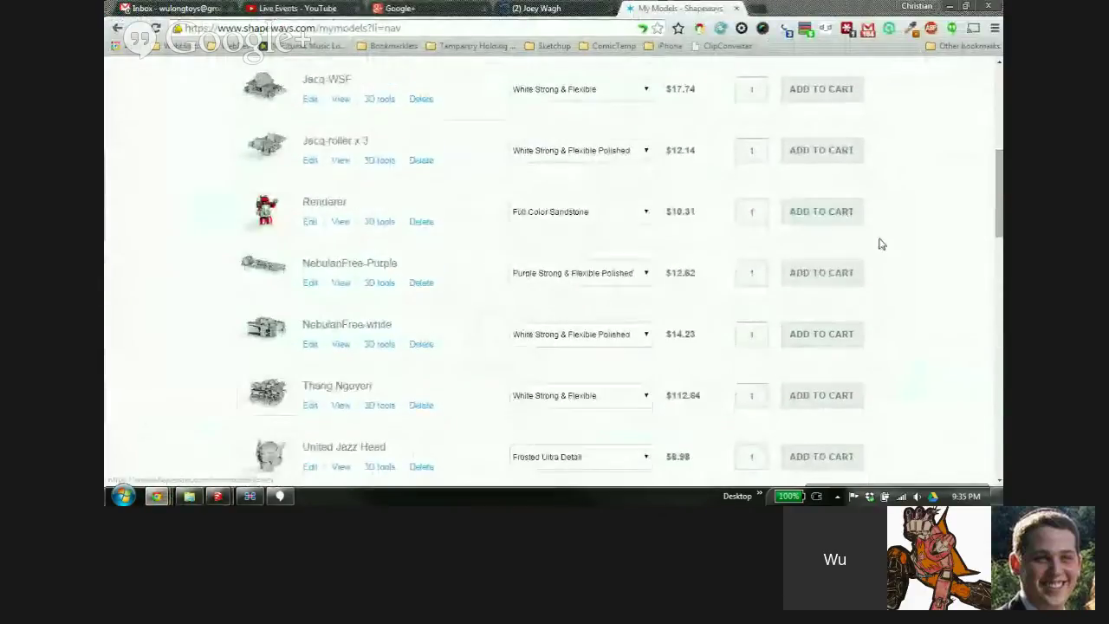
pyautogui.scroll(3, 881, 240)
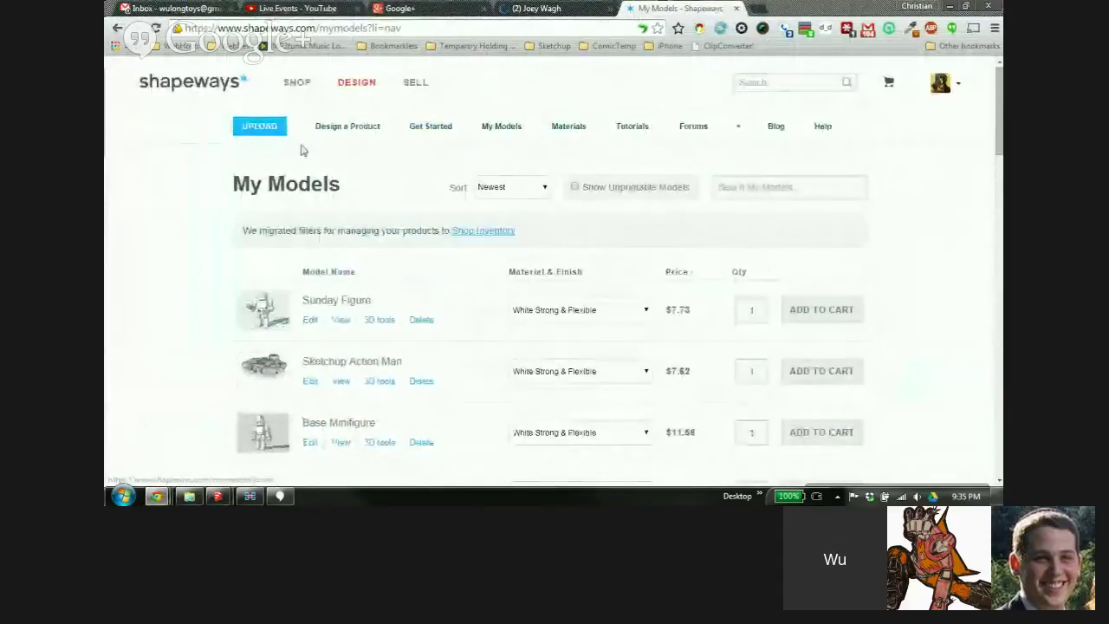
pyautogui.click(260, 126)
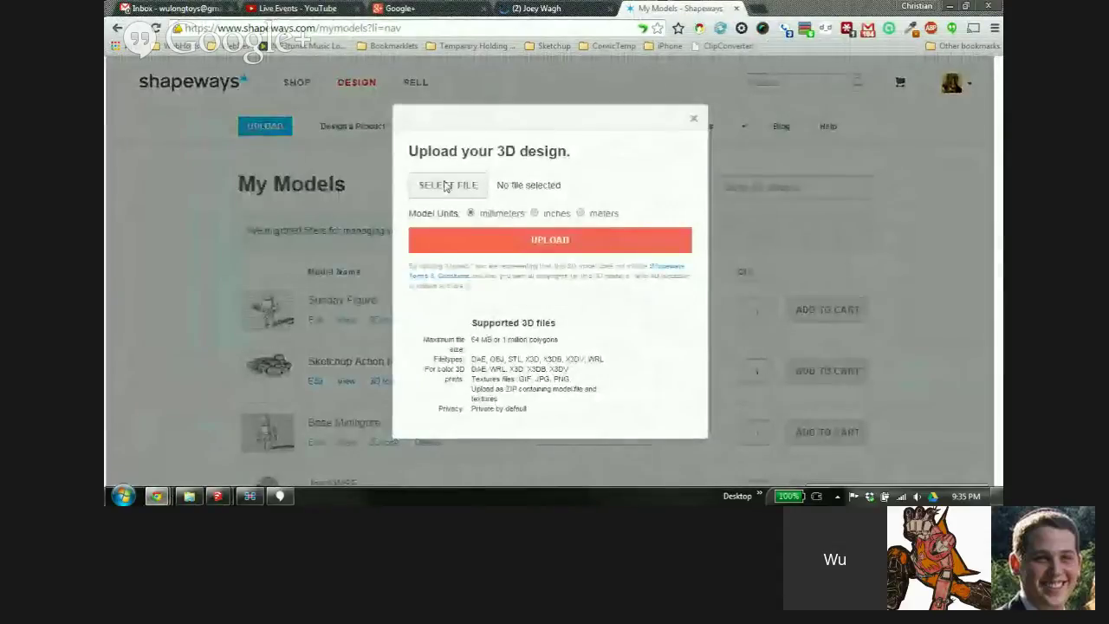
pyautogui.click(445, 185)
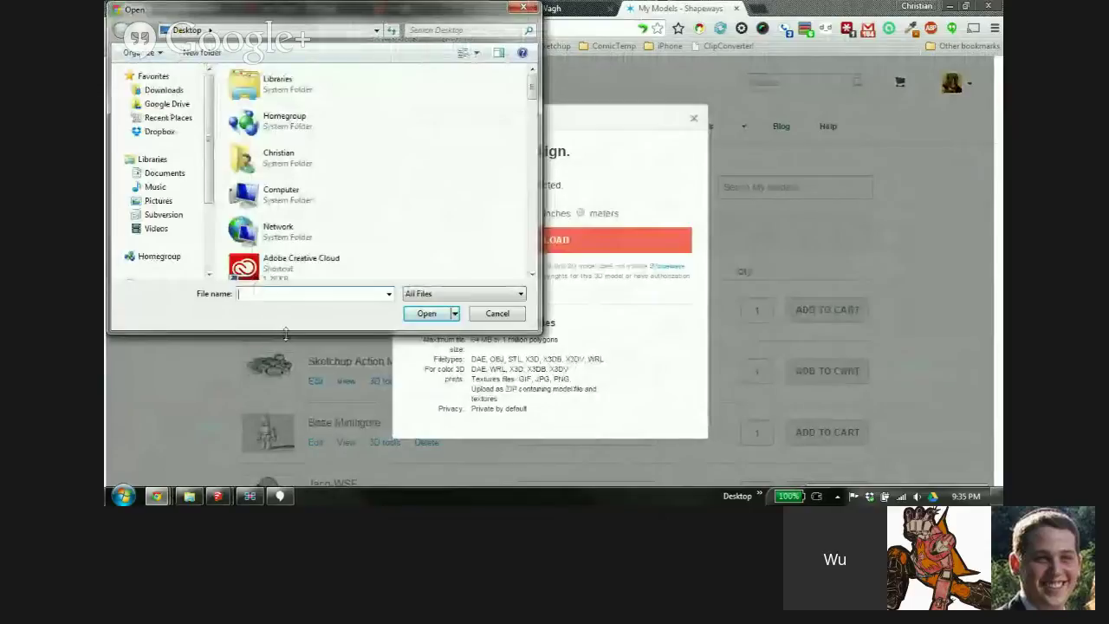
pyautogui.write('b')
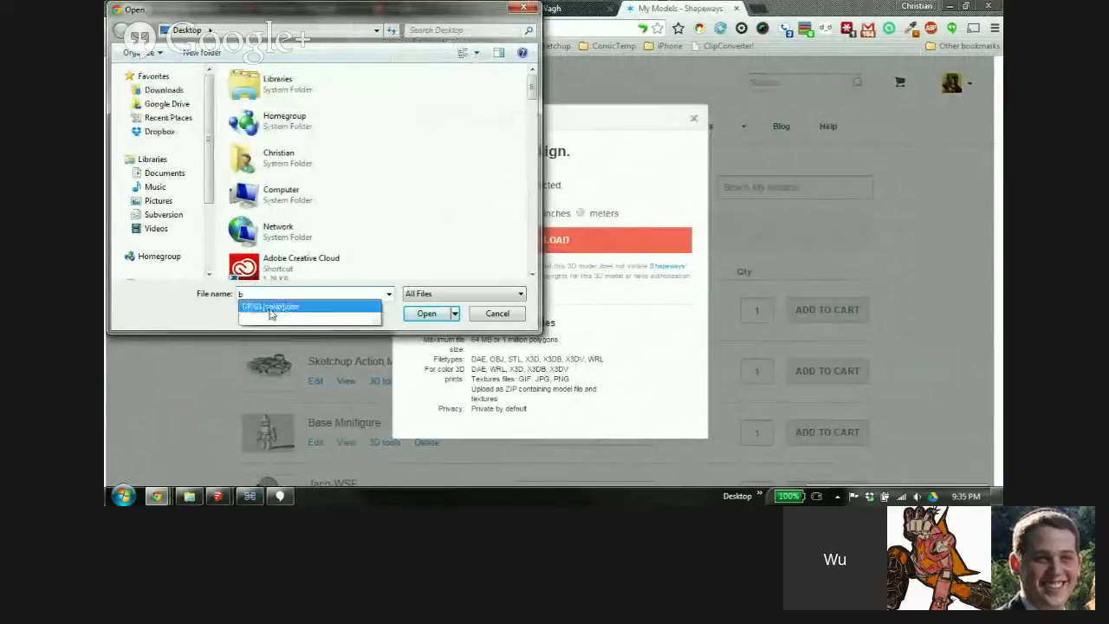
pyautogui.click(269, 307)
pyautogui.click(429, 313)
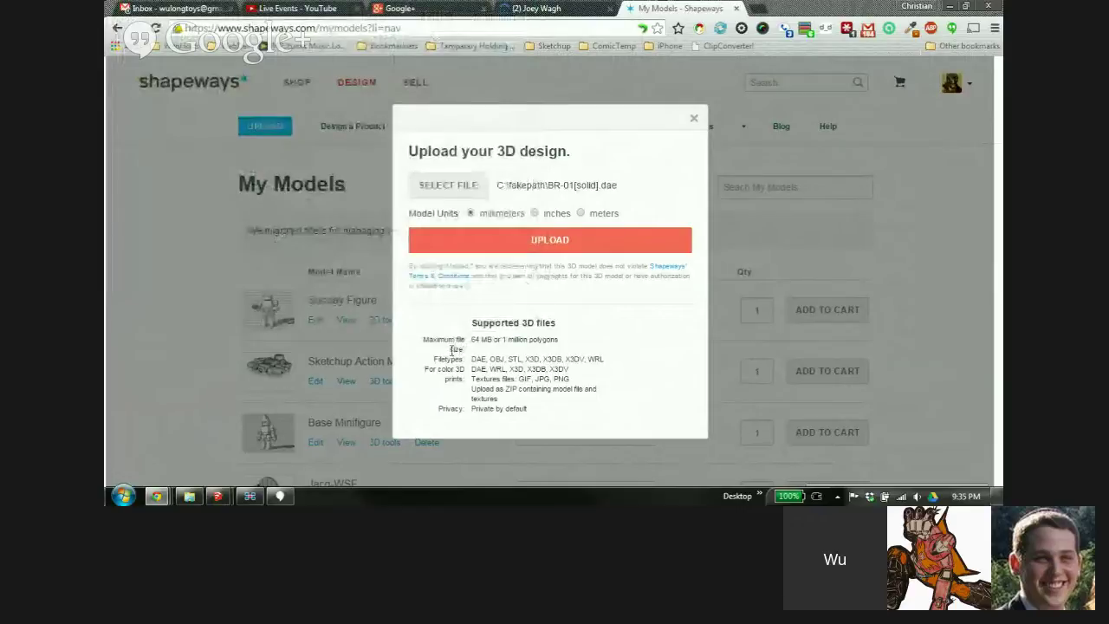
pyautogui.click(518, 241)
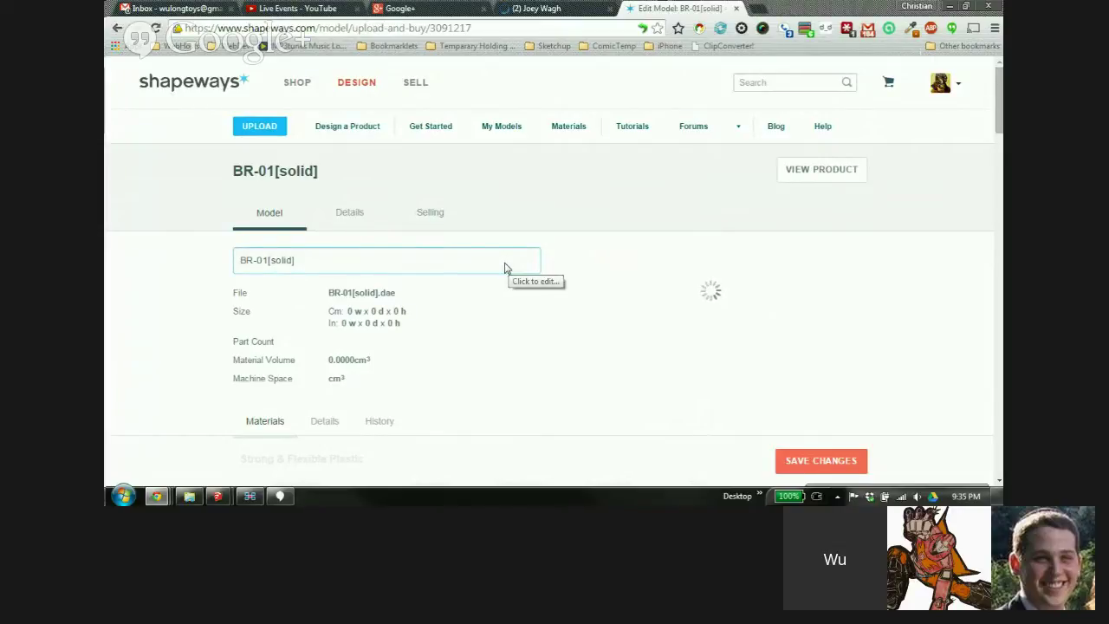
# Rotate the uploaded robot's 3D preview to an upright front view
pyautogui.scroll(-2, 908, 268)
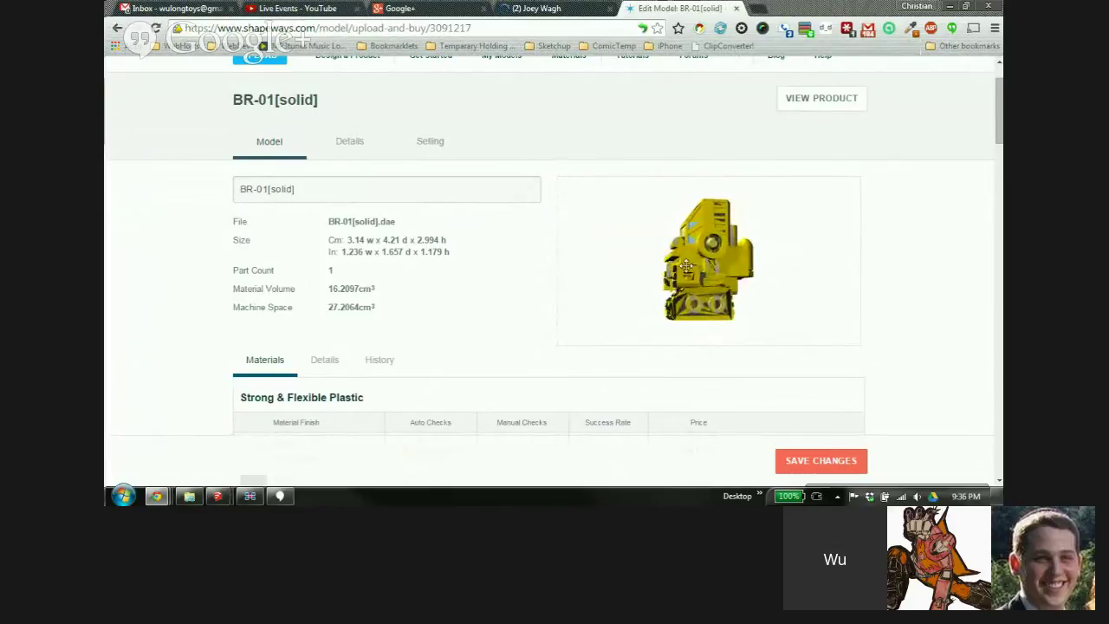
pyautogui.moveTo(809, 296); pyautogui.dragTo(788, 293)
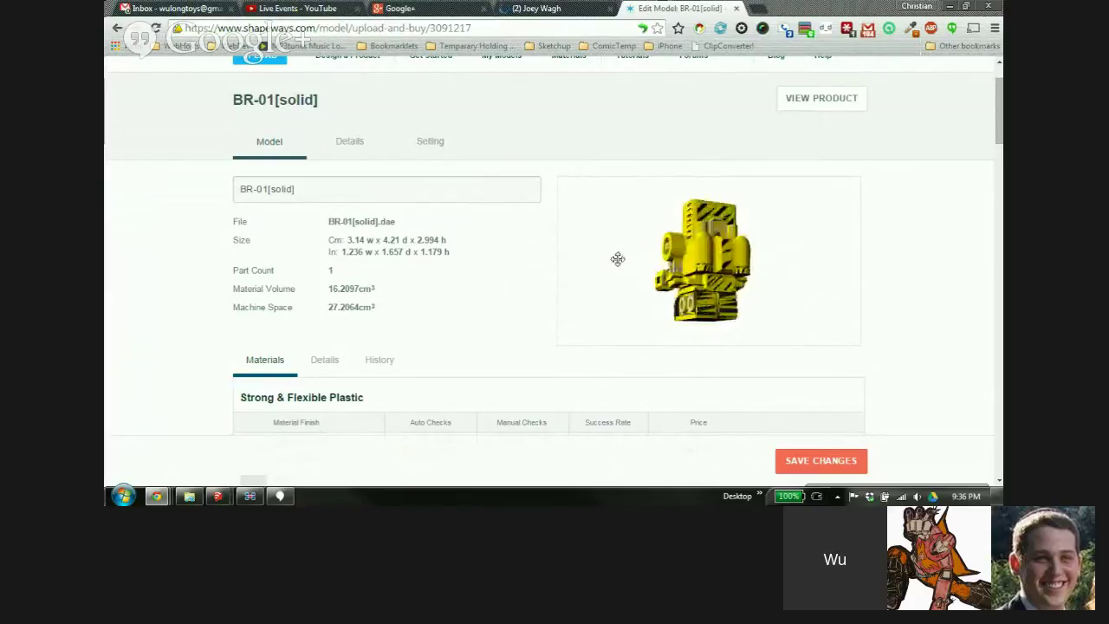
pyautogui.moveTo(732, 222); pyautogui.dragTo(715, 279)
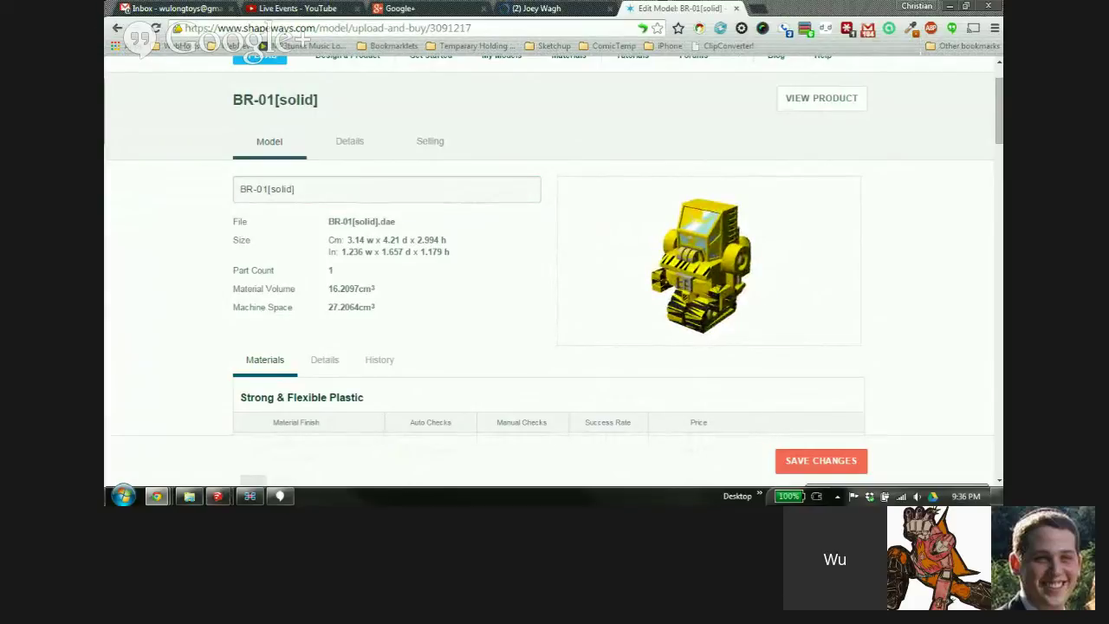
# Explode the robot group in SketchUp and reverse its faces
pyautogui.moveTo(219, 497)
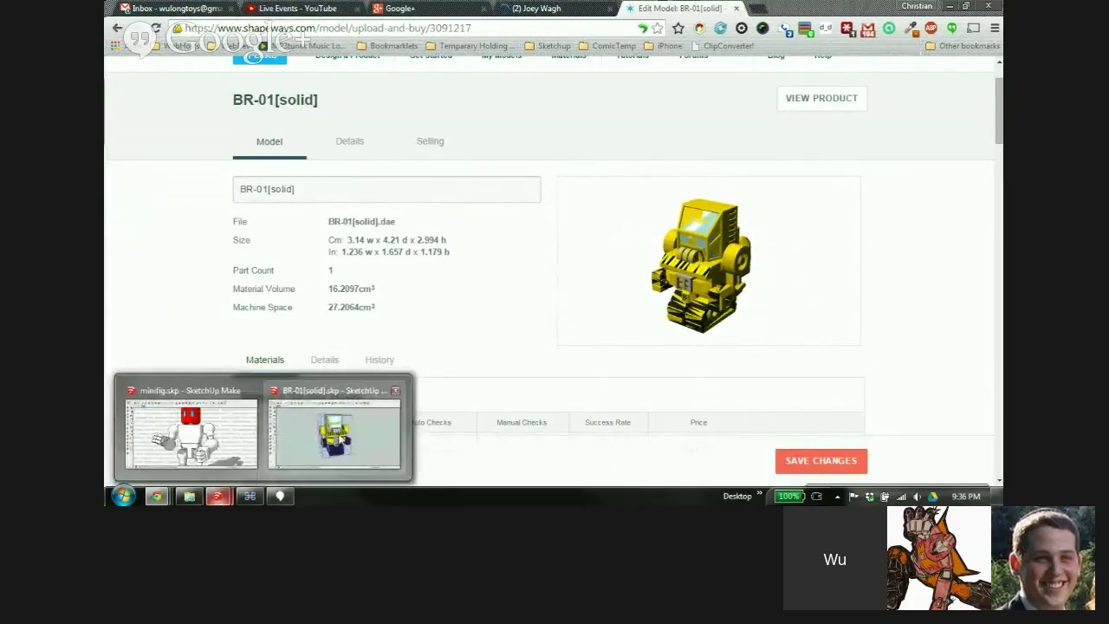
pyautogui.click(342, 438)
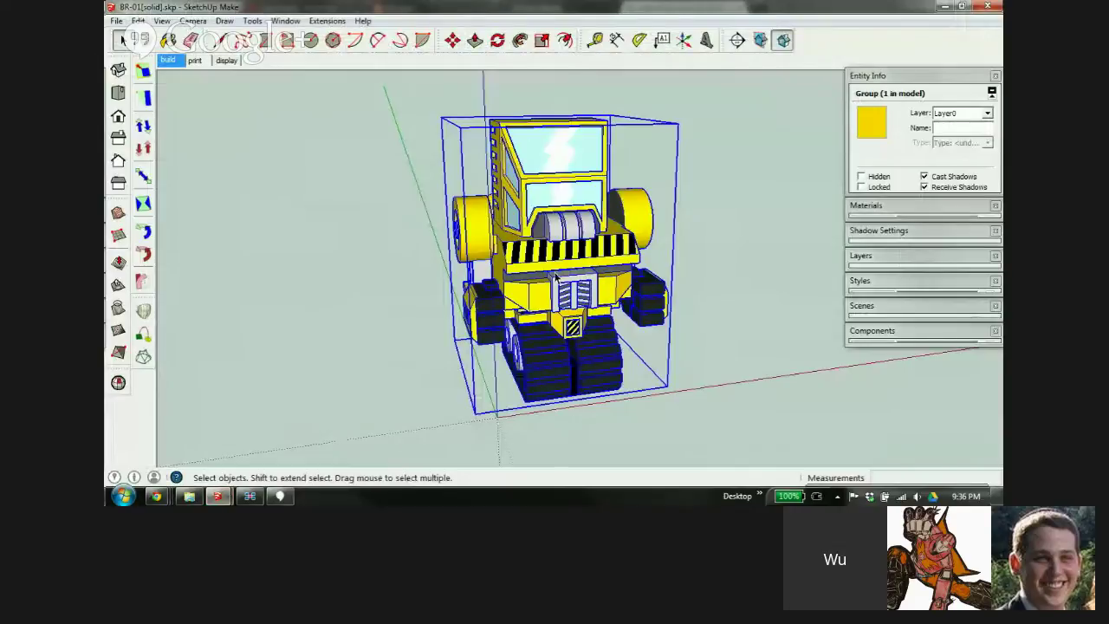
pyautogui.rightClick(538, 223)
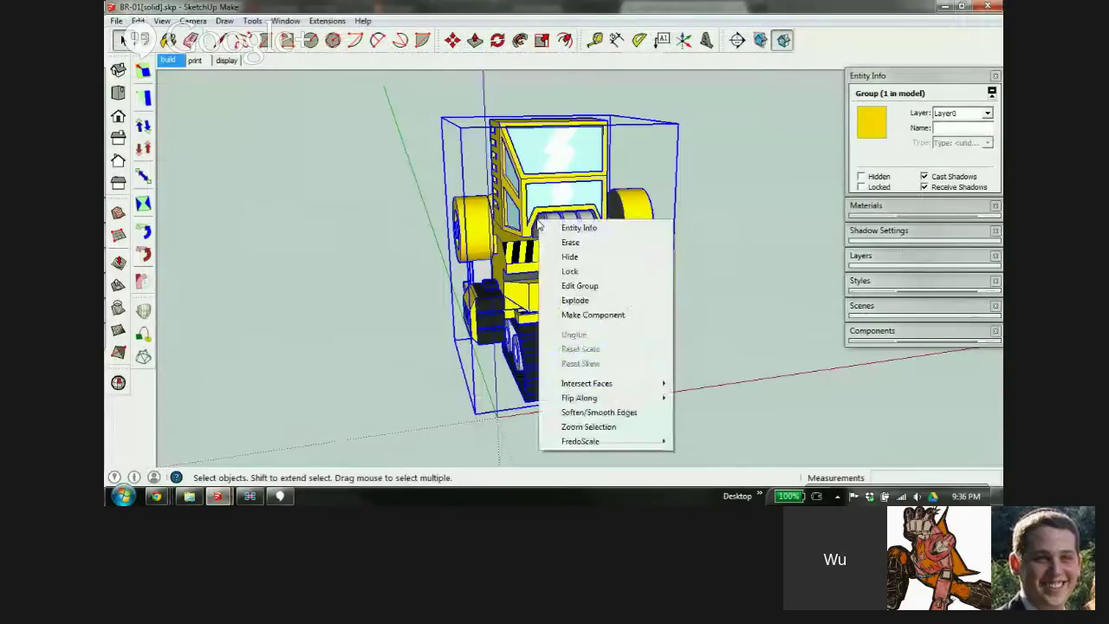
pyautogui.click(574, 300)
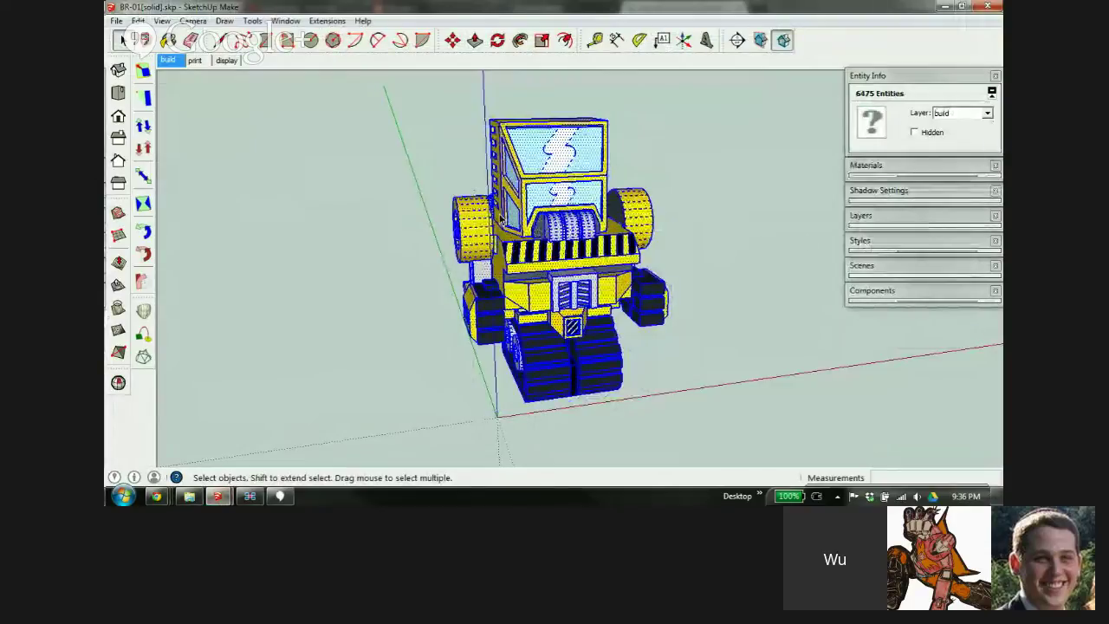
pyautogui.rightClick(539, 164)
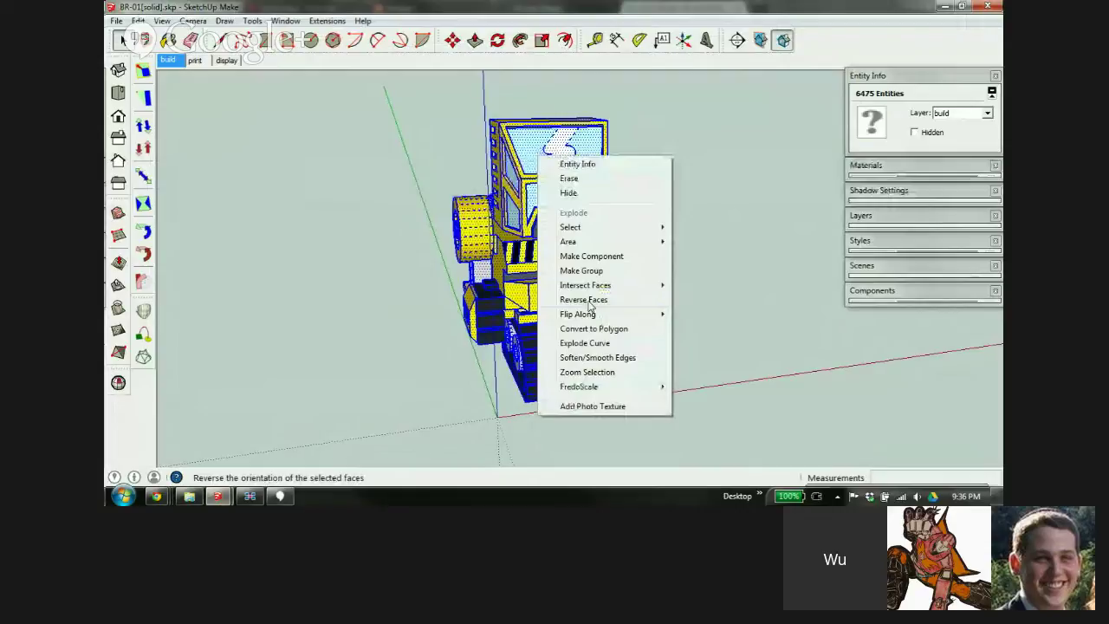
pyautogui.click(587, 299)
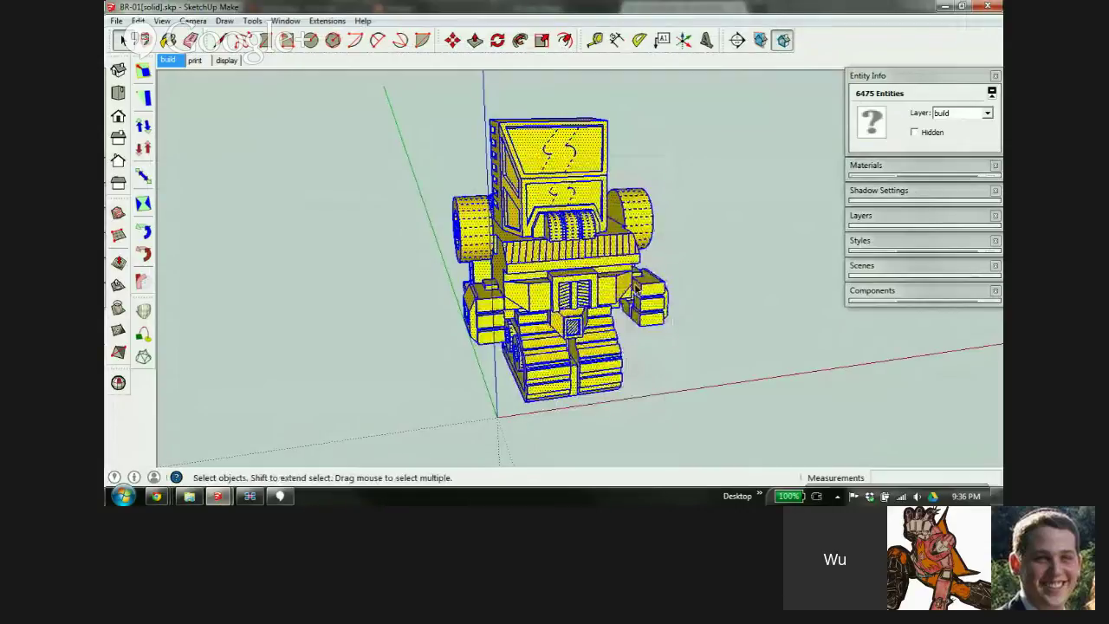
# Repaint the whole robot with the Default material
pyautogui.click(658, 173)
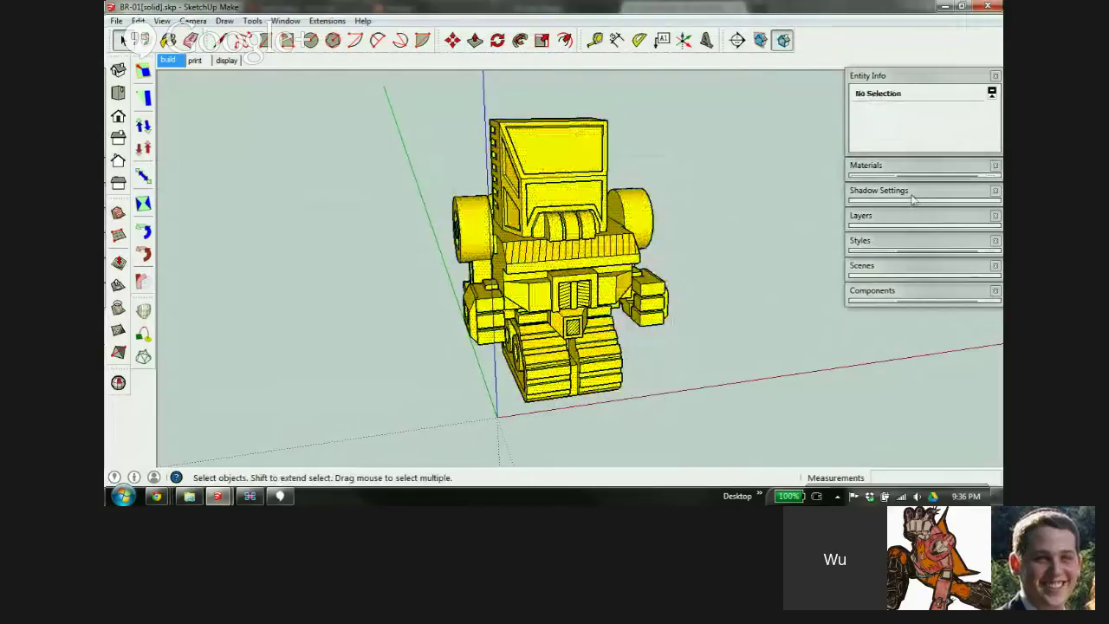
pyautogui.click(894, 165)
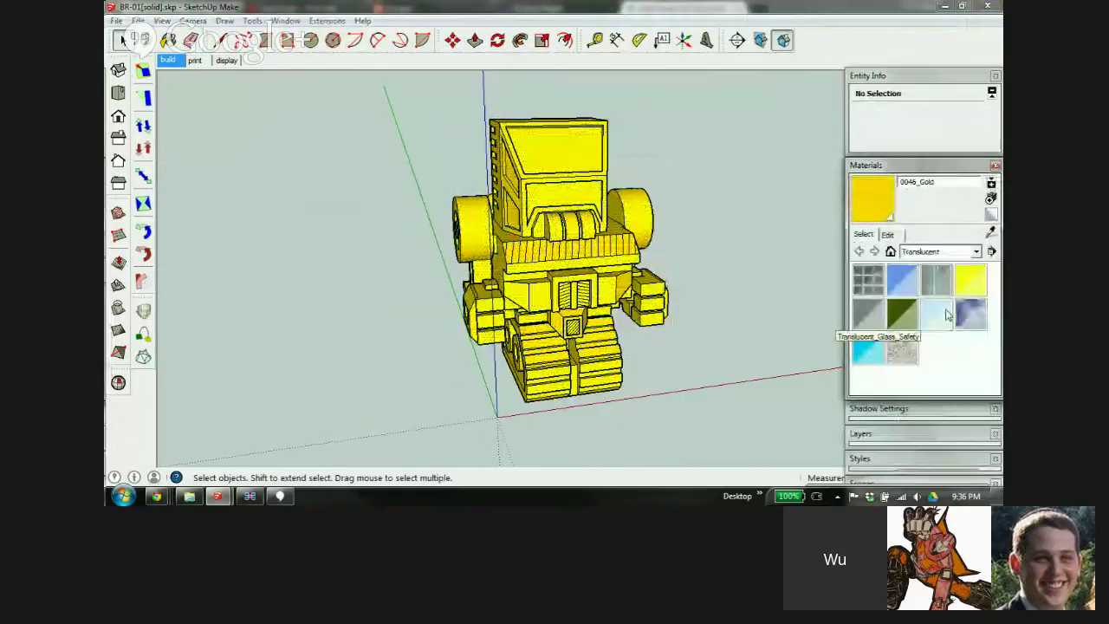
pyautogui.click(988, 217)
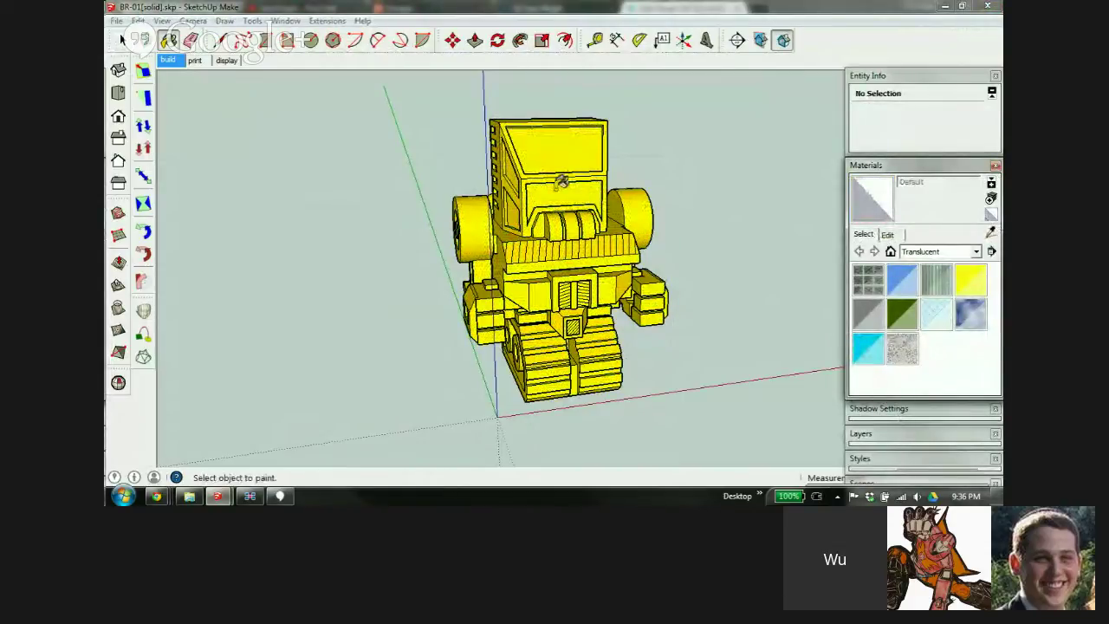
pyautogui.press('ctrl')
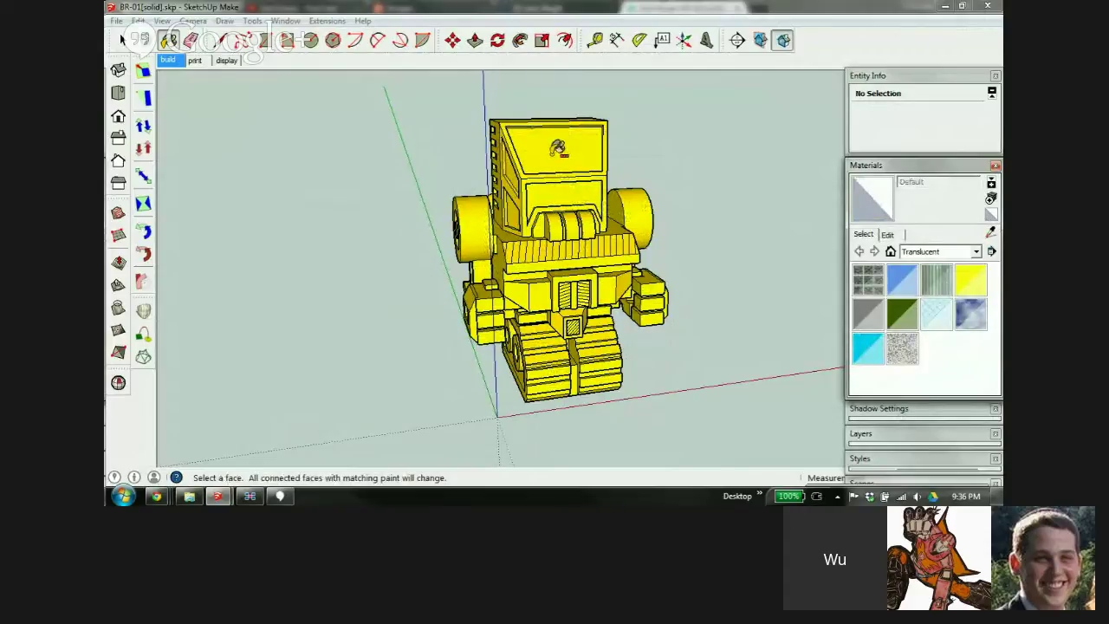
pyautogui.keyDown('ctrl'); pyautogui.click(563, 143); pyautogui.keyUp('ctrl')
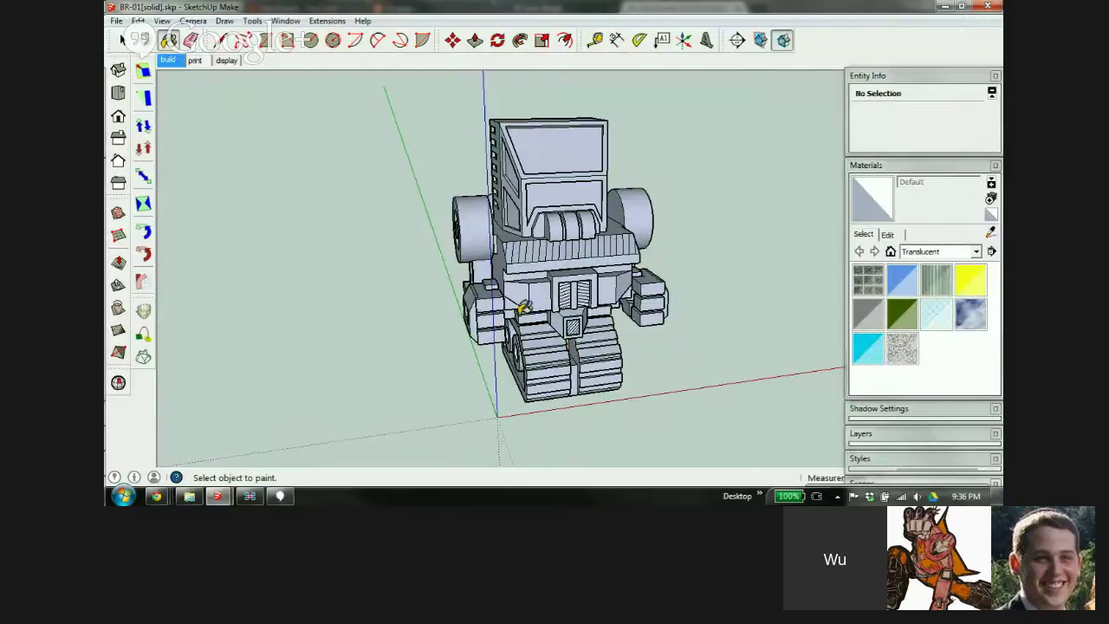
# Select the entire robot and reverse its faces again
pyautogui.moveTo(527, 307); pyautogui.dragTo(514, 279, button='middle')
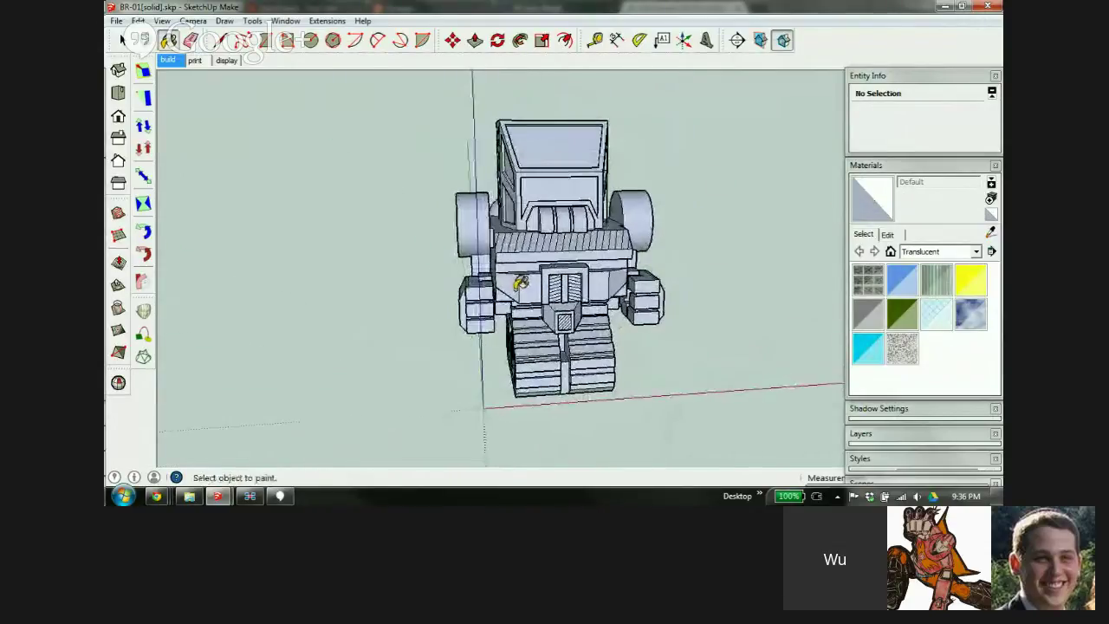
pyautogui.press('space')
pyautogui.moveTo(414, 87); pyautogui.dragTo(749, 442)
pyautogui.rightClick(554, 150)
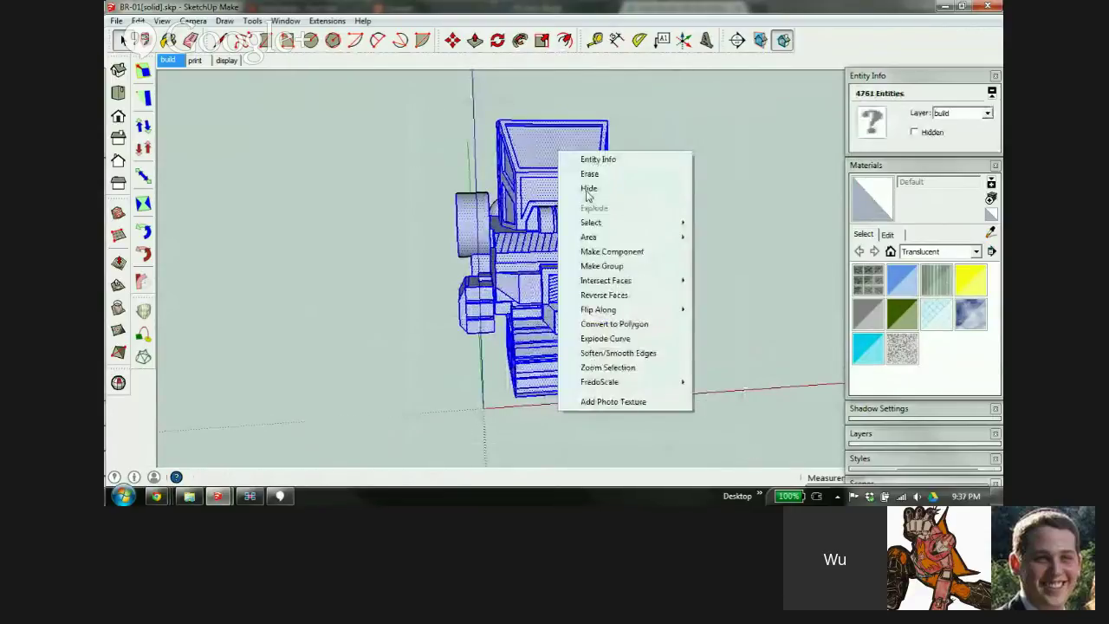
pyautogui.click(604, 295)
pyautogui.click(662, 168)
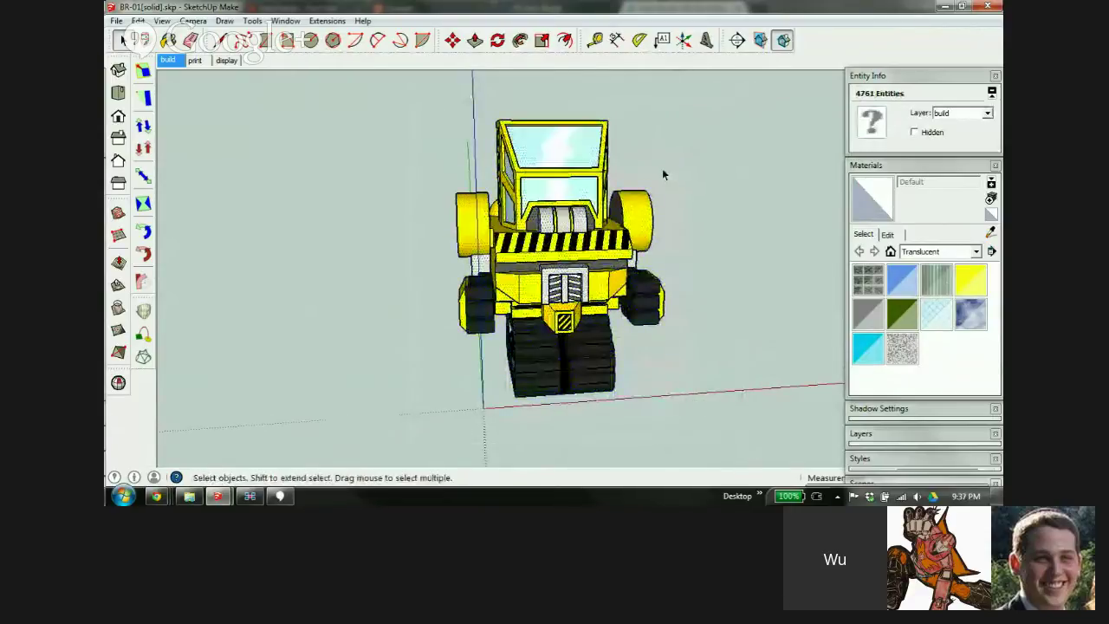
pyautogui.moveTo(520, 237); pyautogui.dragTo(589, 270, button='middle')
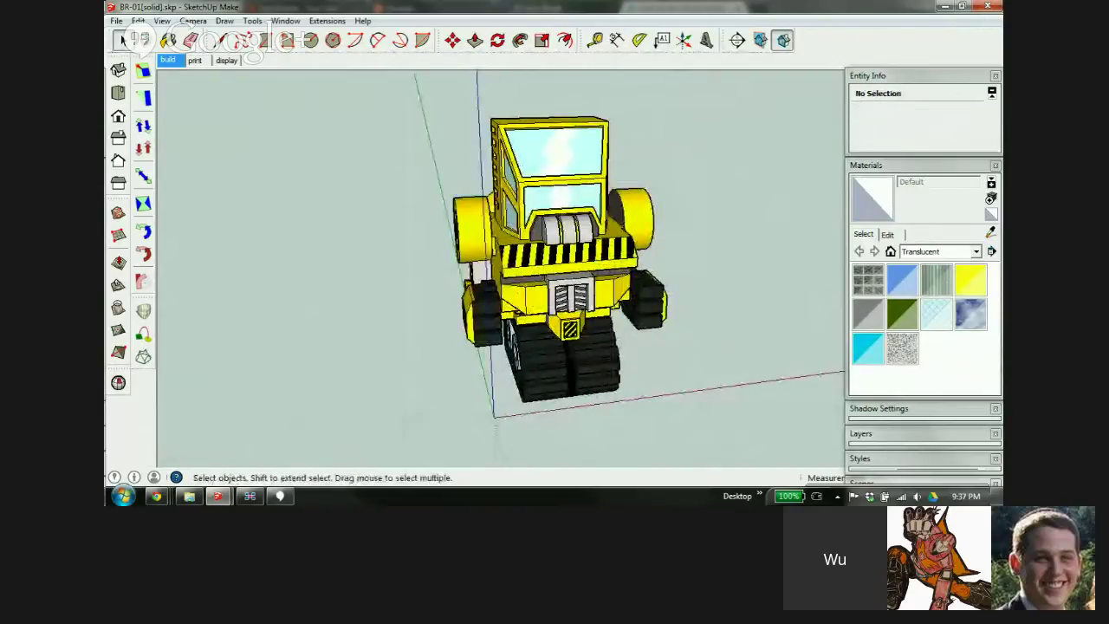
# Re-export the robot as COLLADA BR-01[solid].dae to the Desktop, replacing the existing file
pyautogui.click(116, 21)
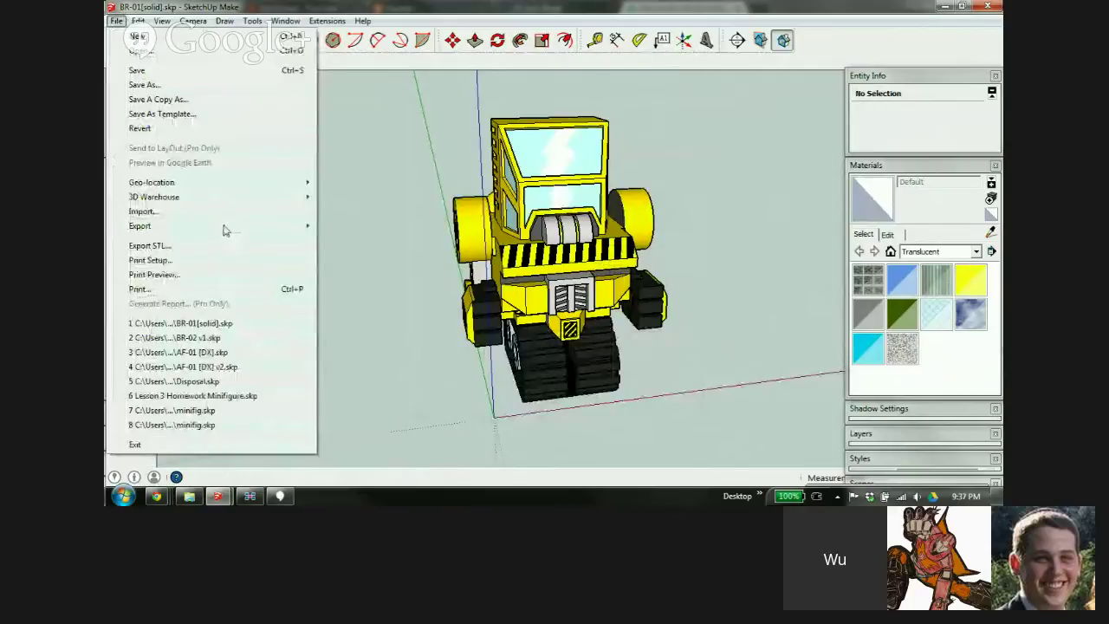
pyautogui.moveTo(285, 229)
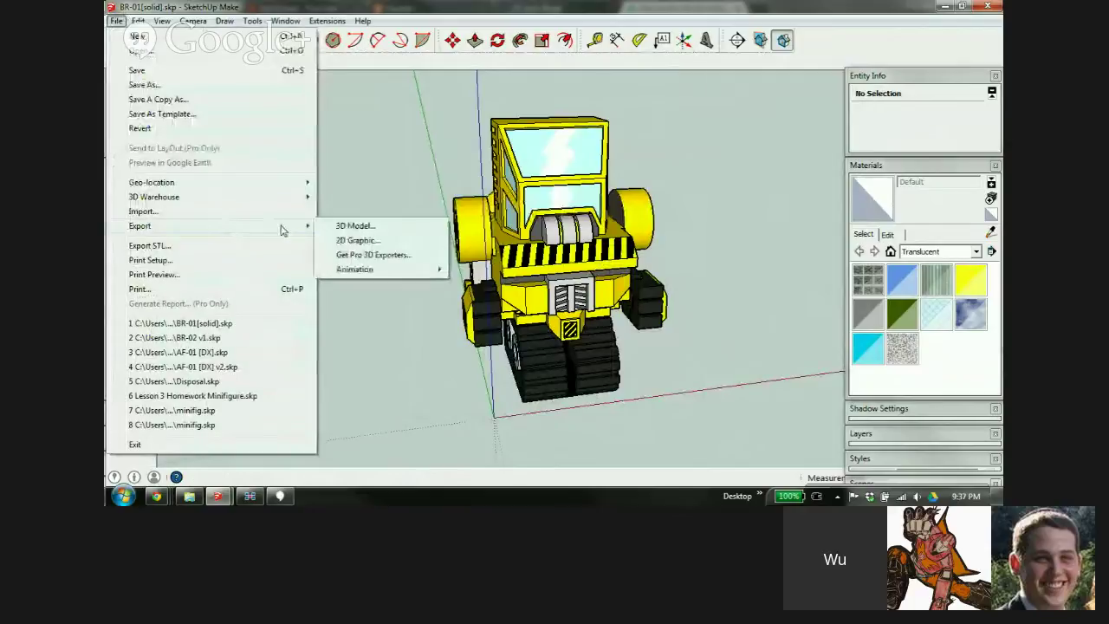
pyautogui.click(357, 225)
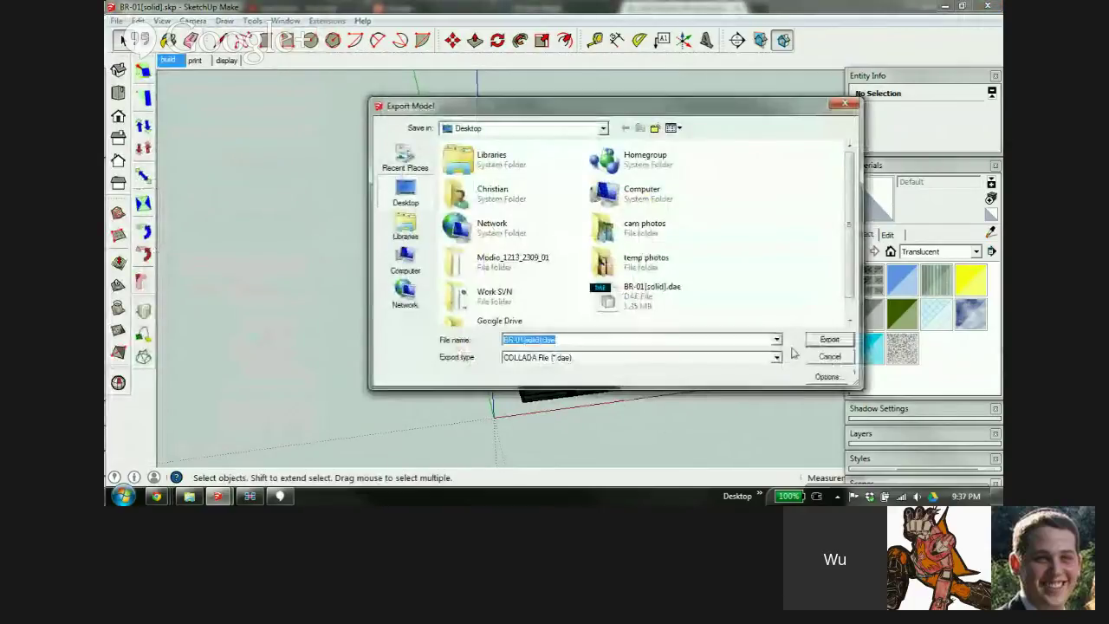
pyautogui.click(825, 341)
pyautogui.click(594, 253)
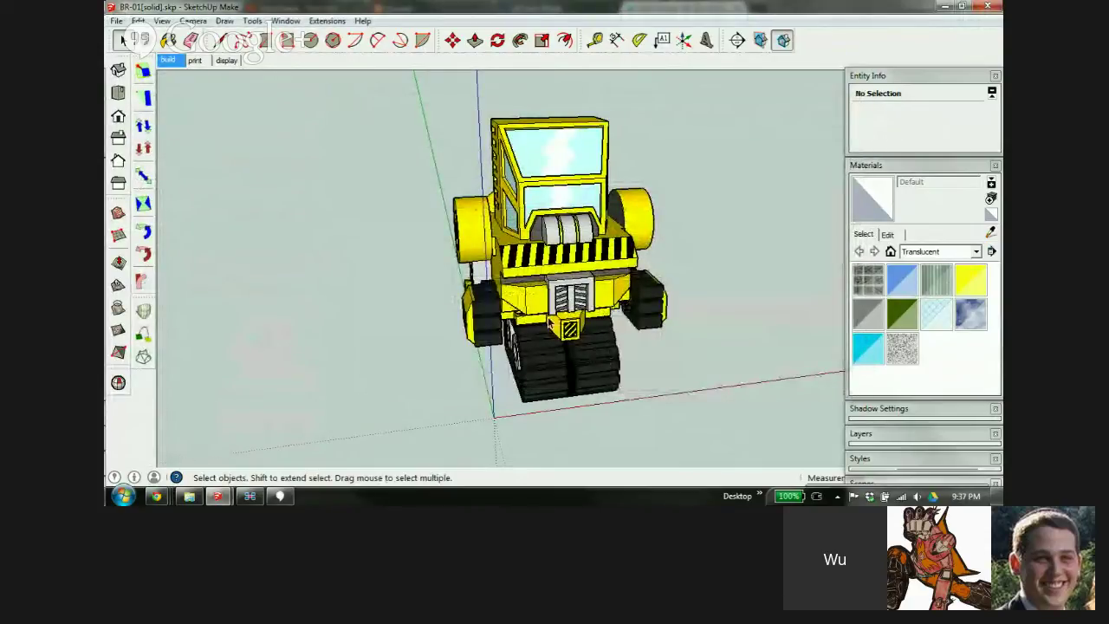
# Return to the Shapeways BR-01[solid] model page and reload it
pyautogui.moveTo(156, 496)
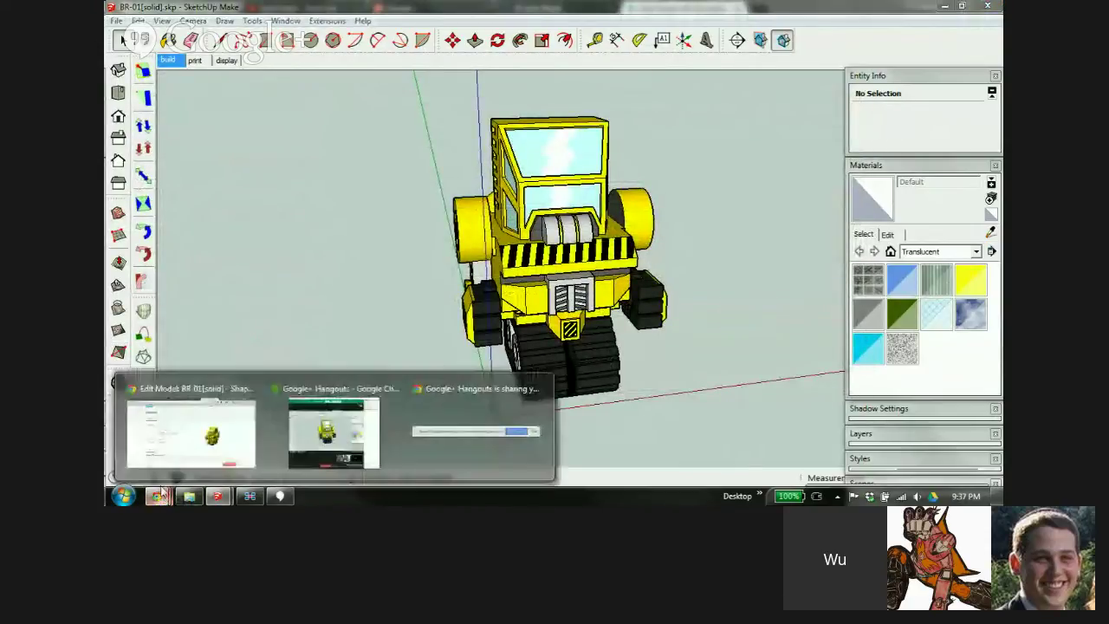
pyautogui.click(200, 424)
pyautogui.scroll(-1, 441, 291)
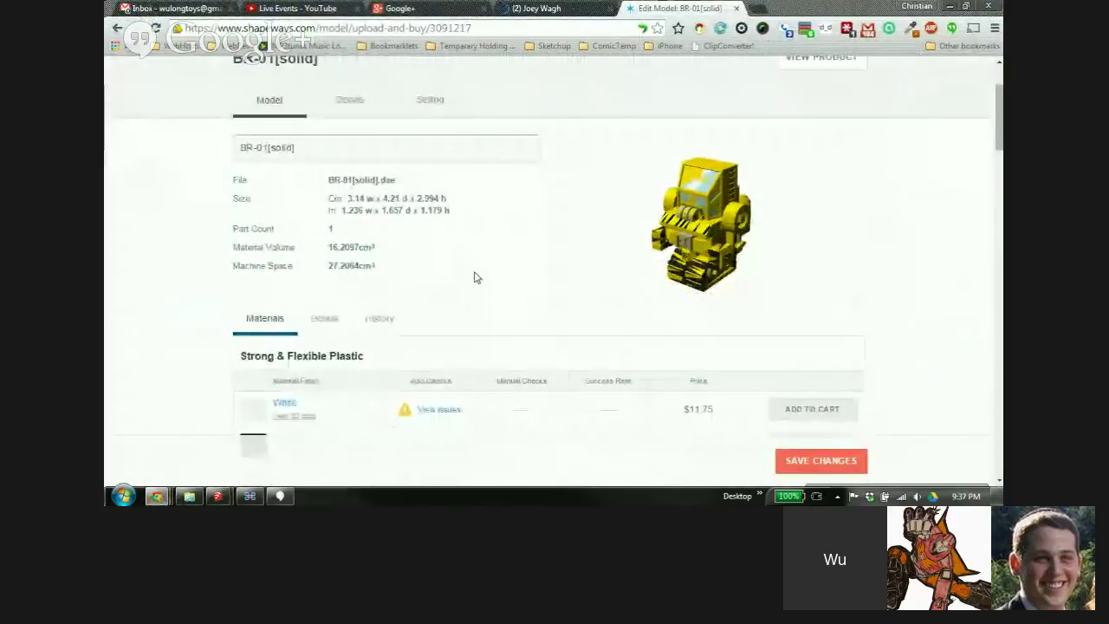
pyautogui.scroll(-2, 444, 290)
pyautogui.scroll(2, 445, 290)
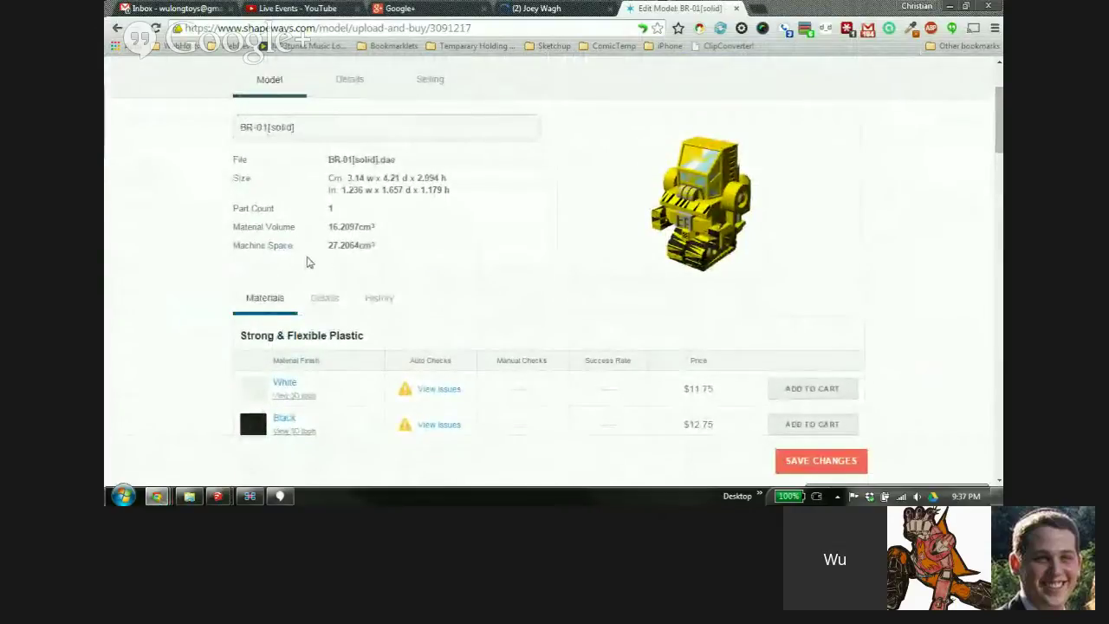
pyautogui.scroll(-2, 498, 275)
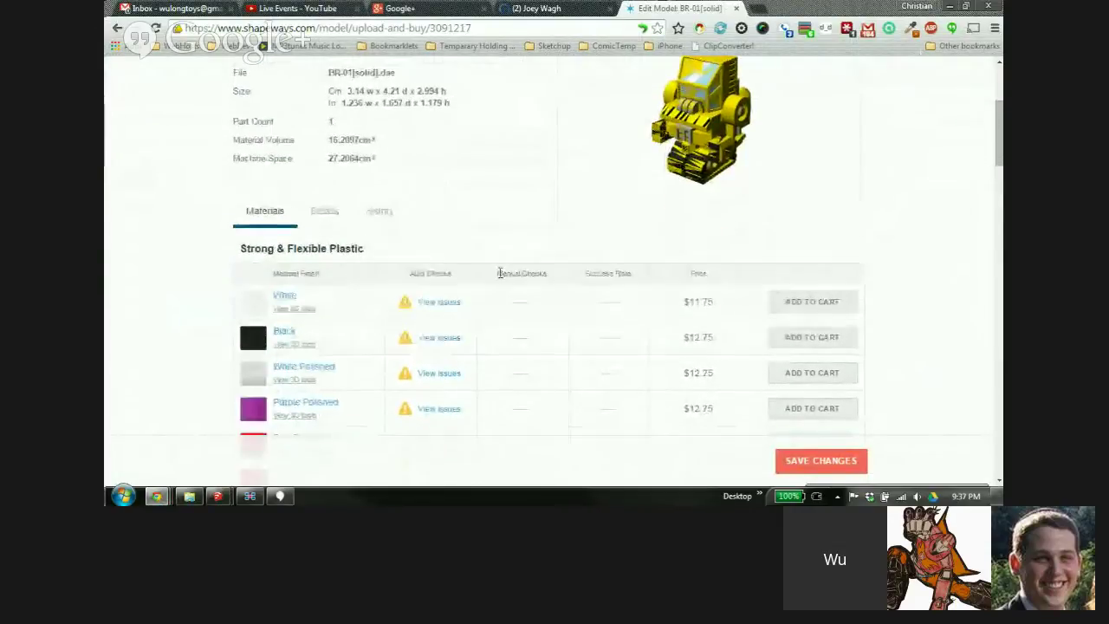
pyautogui.scroll(2, 500, 278)
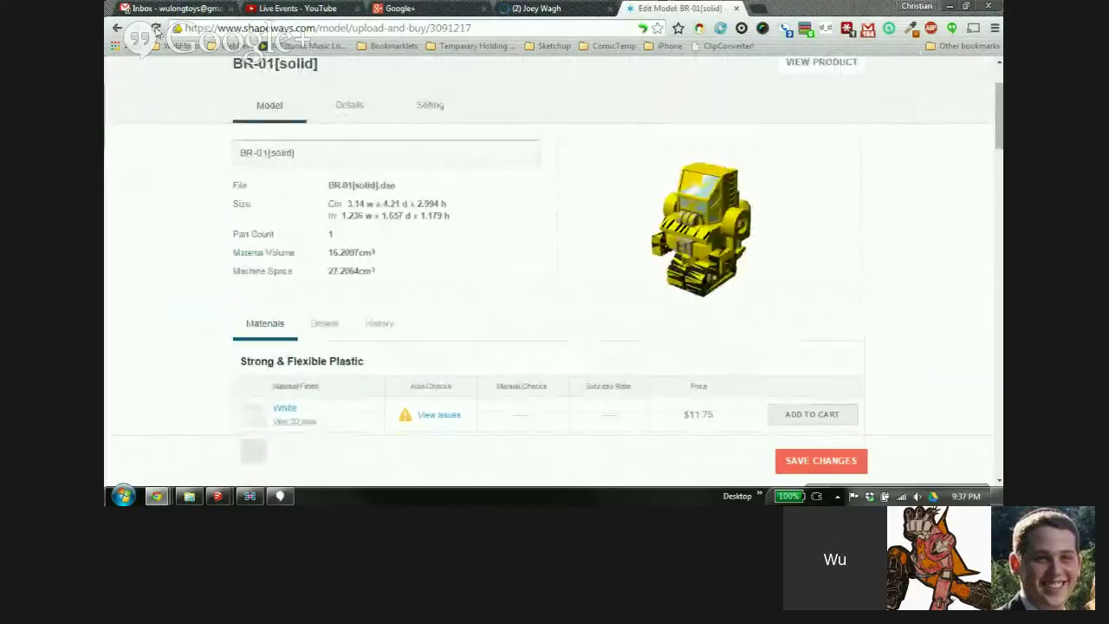
pyautogui.click(155, 29)
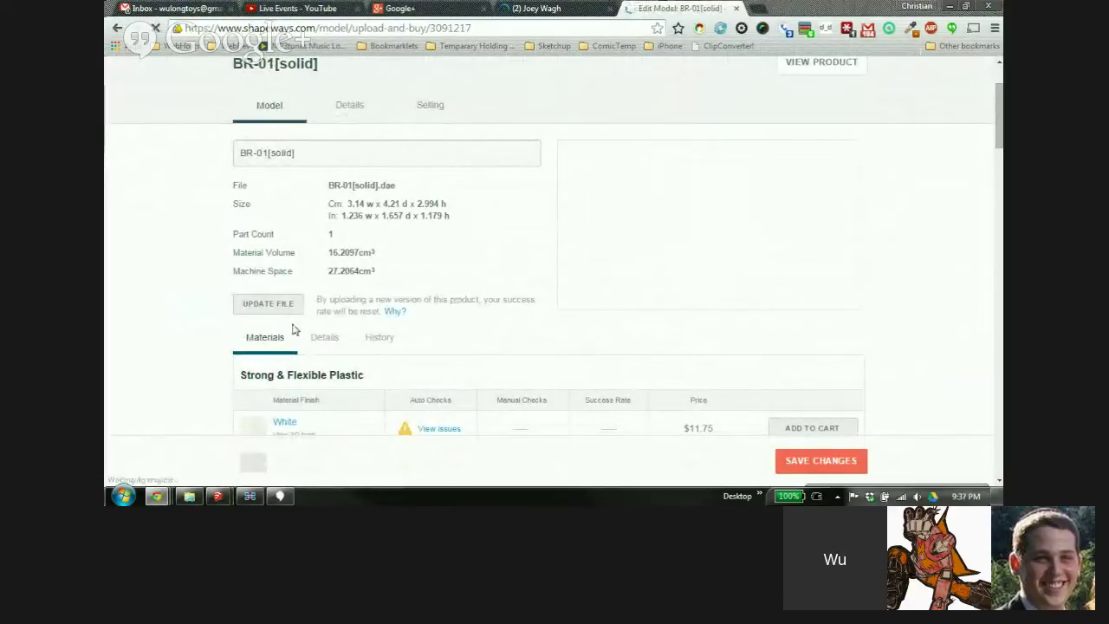
# Choose Desktop BR-01[solid].dae as the updated file version to upload
pyautogui.click(267, 305)
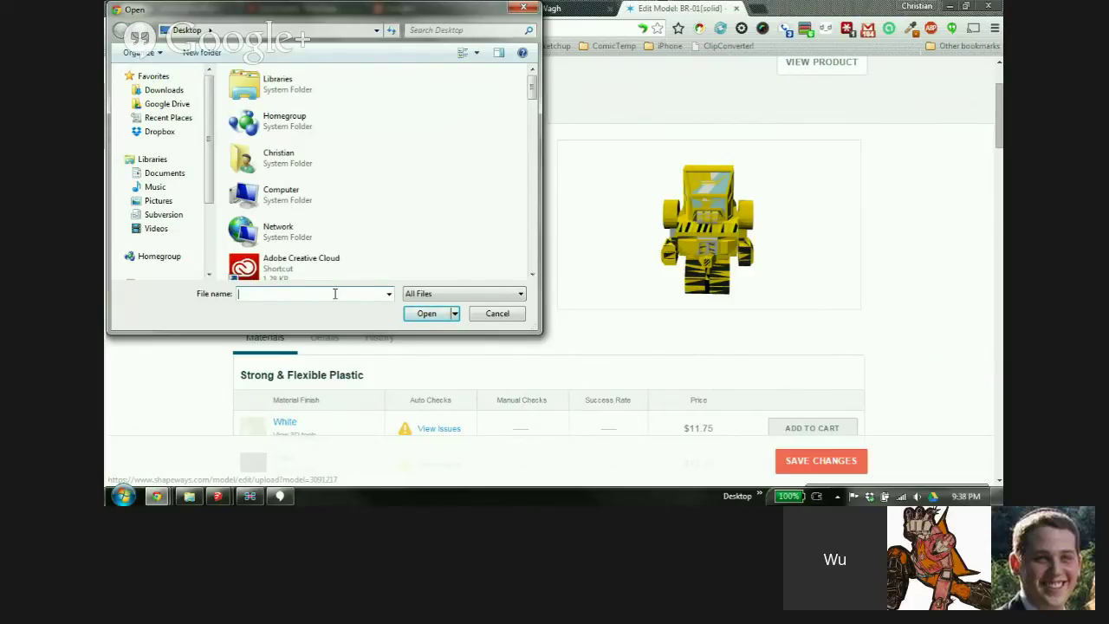
pyautogui.write('b')
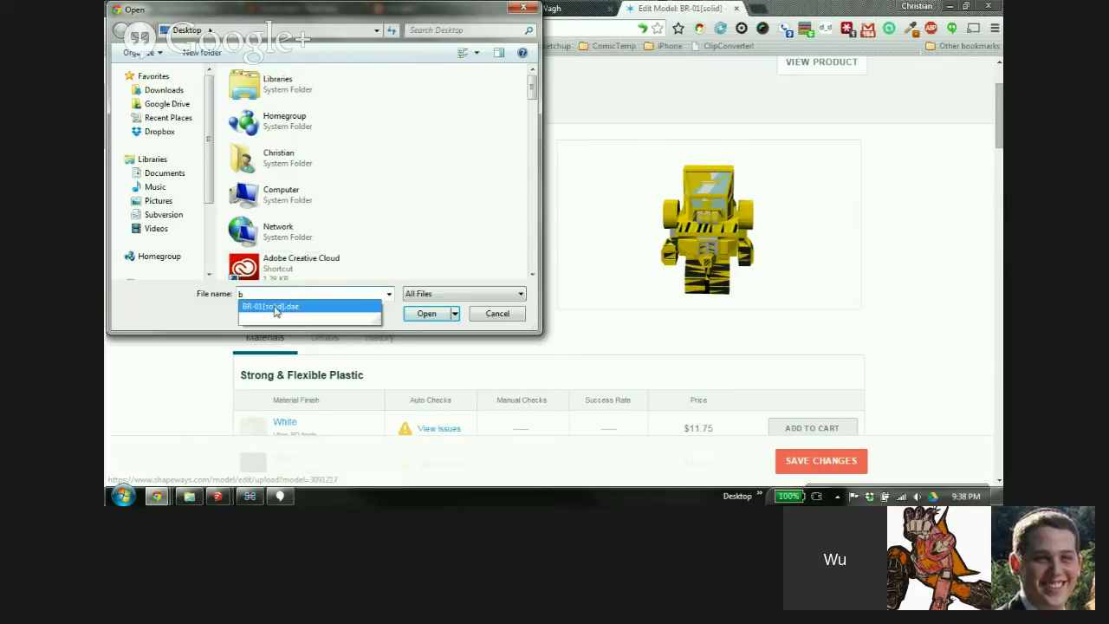
pyautogui.click(276, 307)
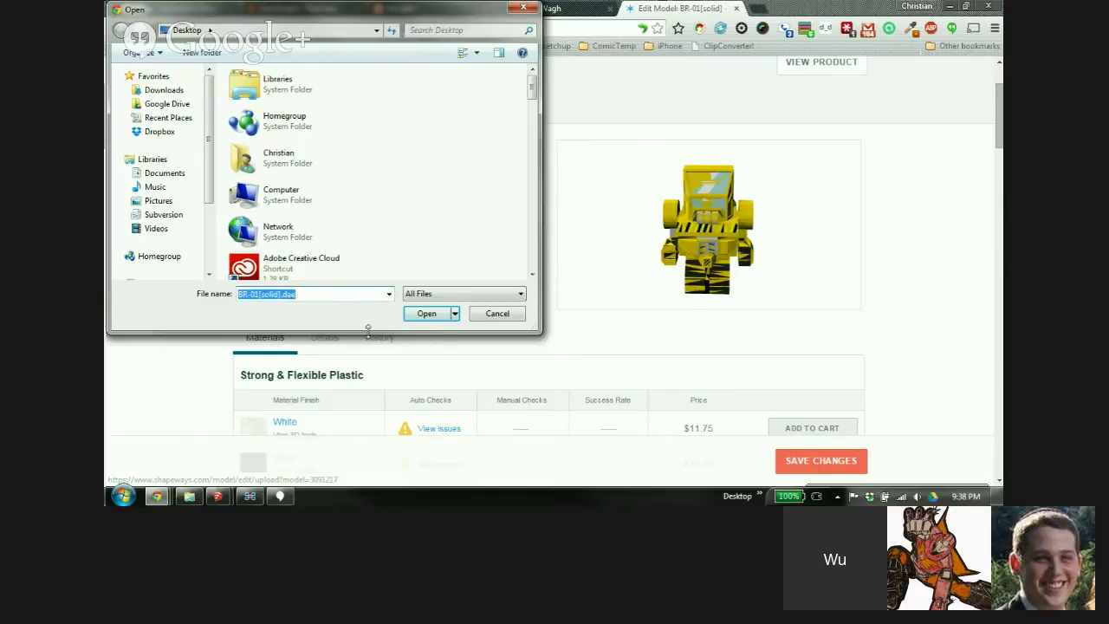
pyautogui.click(427, 313)
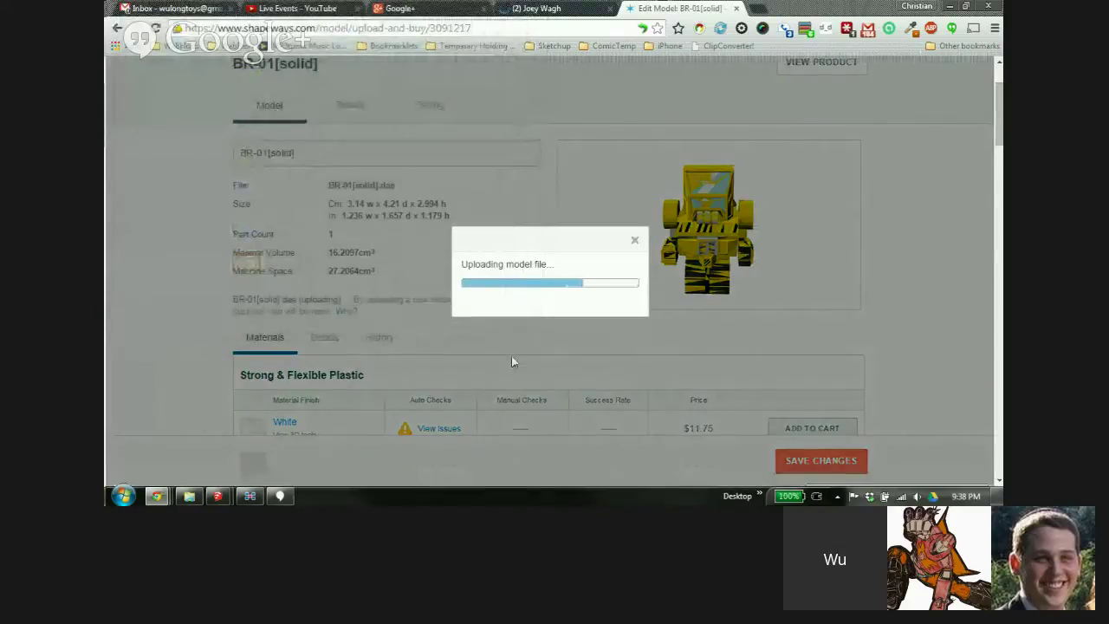
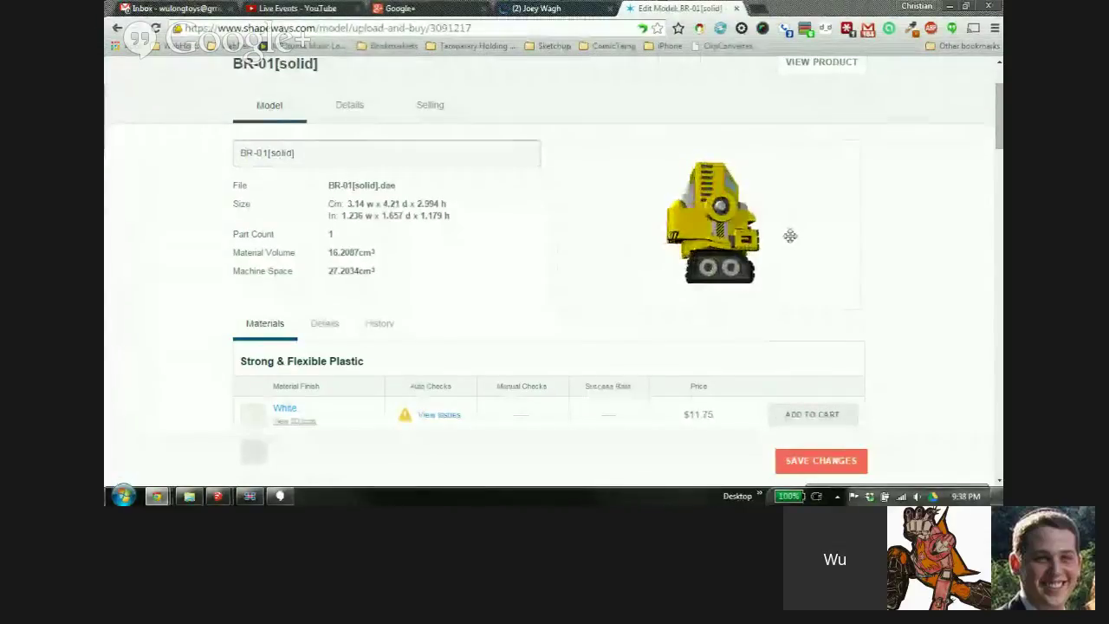
# Turn the BR-01[solid] preview to a front view and scroll the prices down to Sandstone, Wax and Full Color Plastic
pyautogui.moveTo(756, 257)
pyautogui.mouseDown()
pyautogui.moveTo(684, 260)
pyautogui.moveTo(576, 210)
pyautogui.moveTo(584, 245)
pyautogui.moveTo(749, 252)
pyautogui.mouseUp()
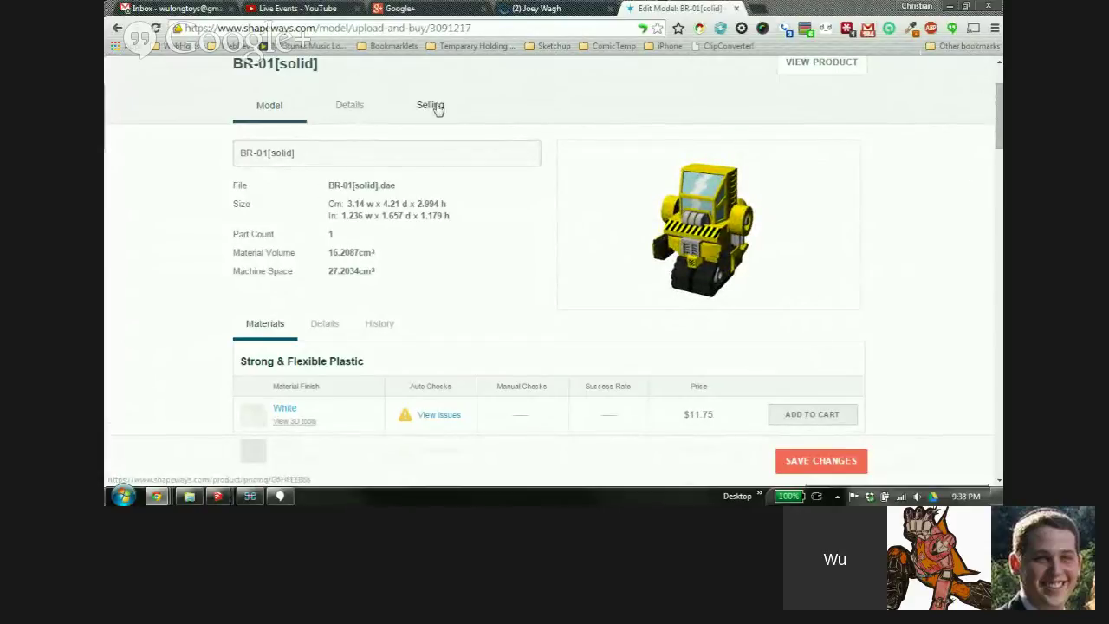
pyautogui.scroll(-6, 344, 121)
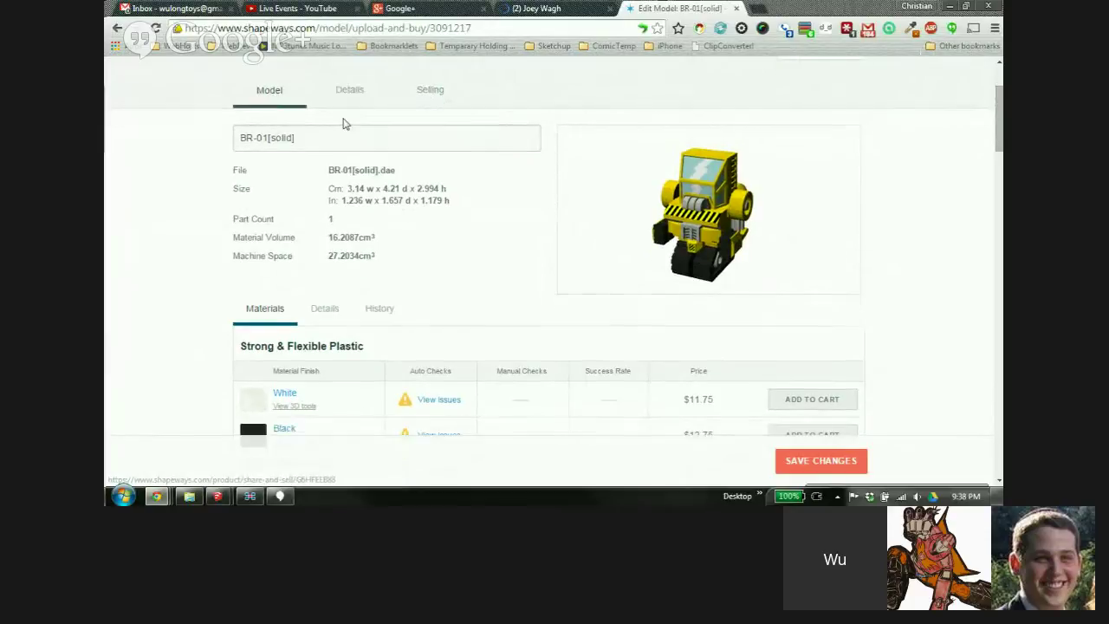
pyautogui.scroll(-5, 869, 289)
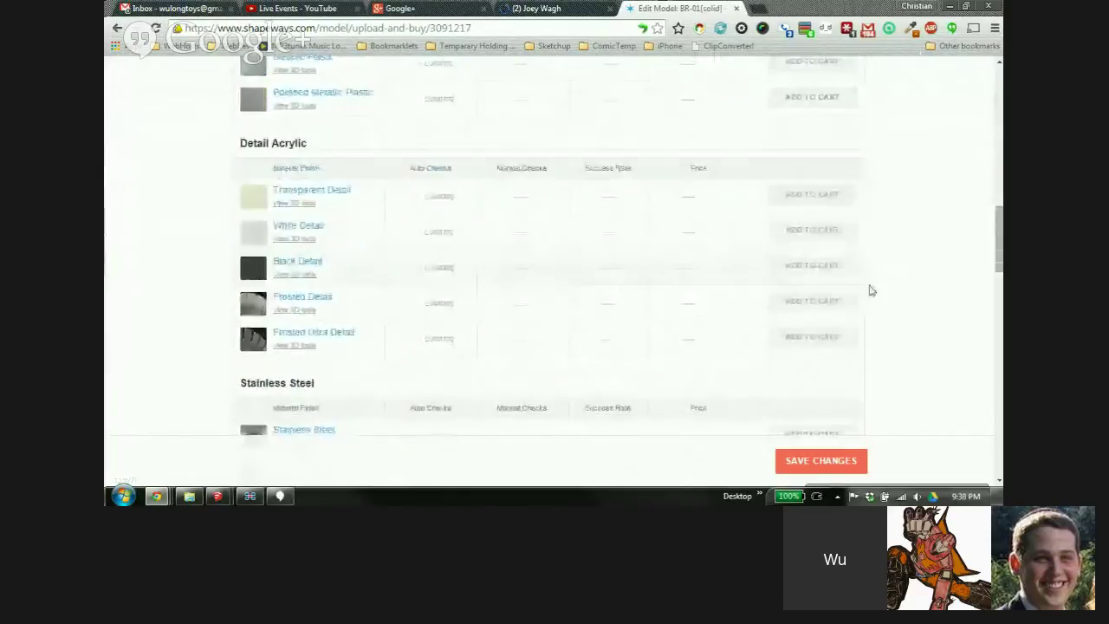
pyautogui.moveTo(998, 281); pyautogui.dragTo(998, 413)
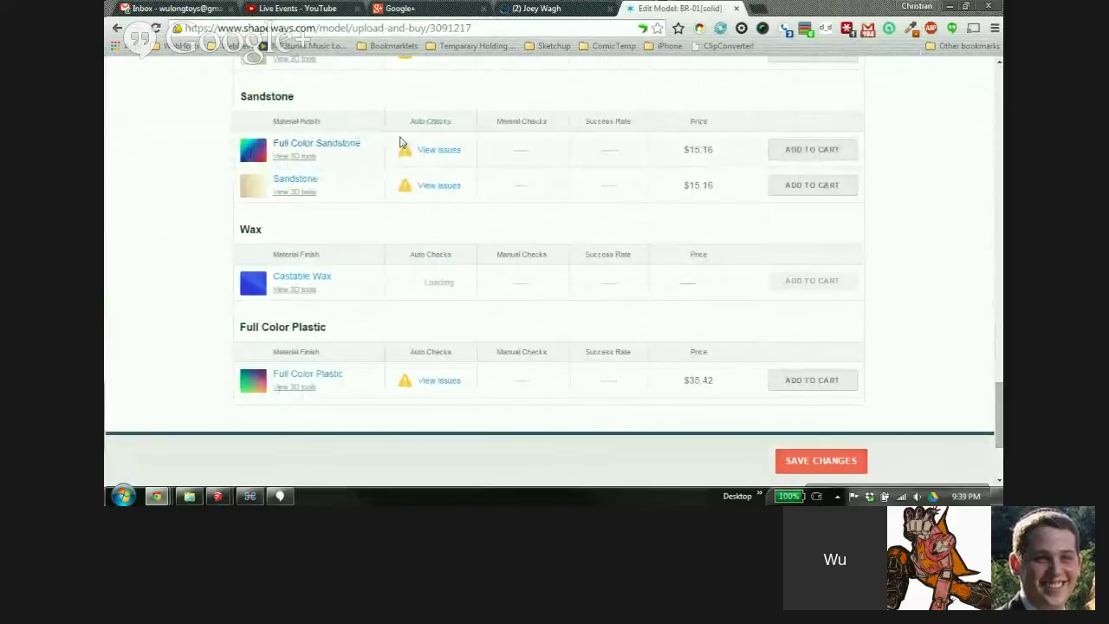
# Check the Full Color Sandstone material info, then return to BR-01[solid] and open Full Color Sandstone's issues
pyautogui.click(342, 143)
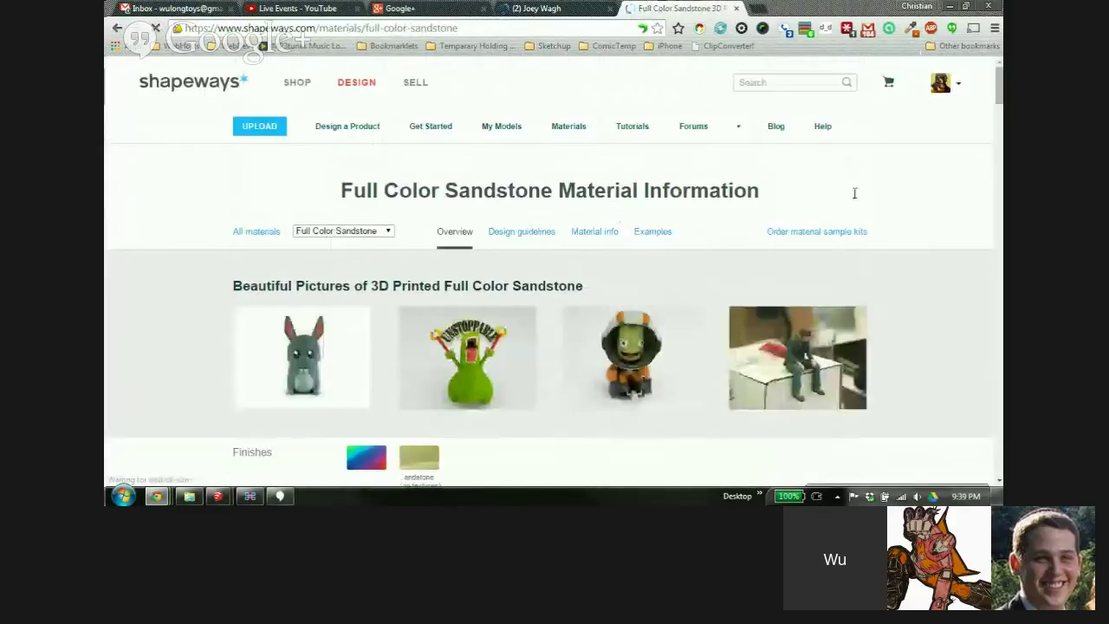
pyautogui.click(118, 29)
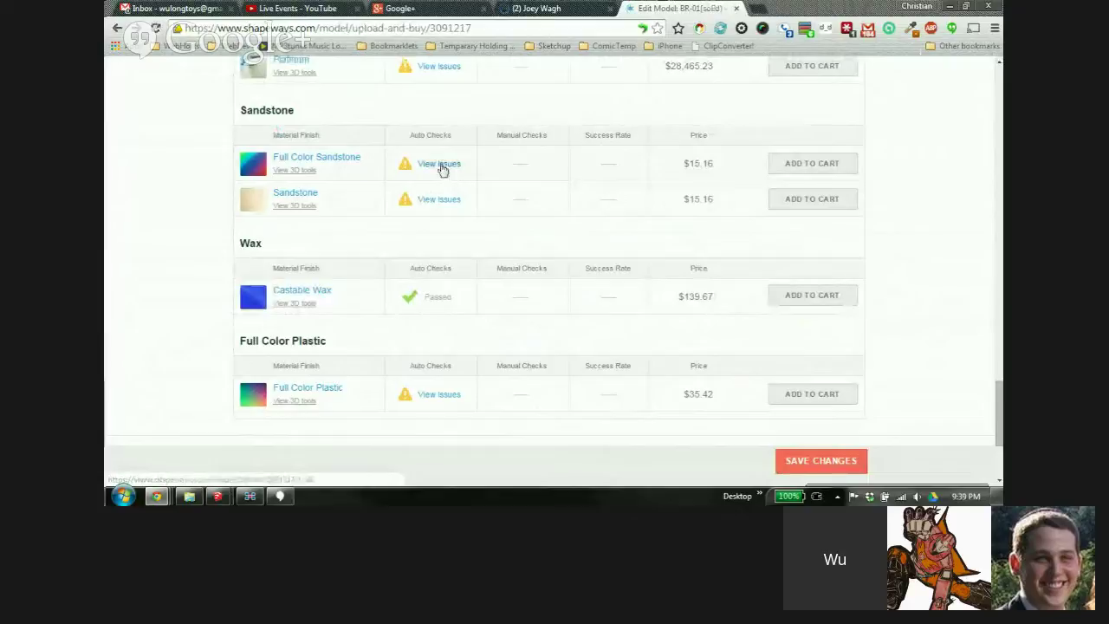
pyautogui.moveTo(440, 266)
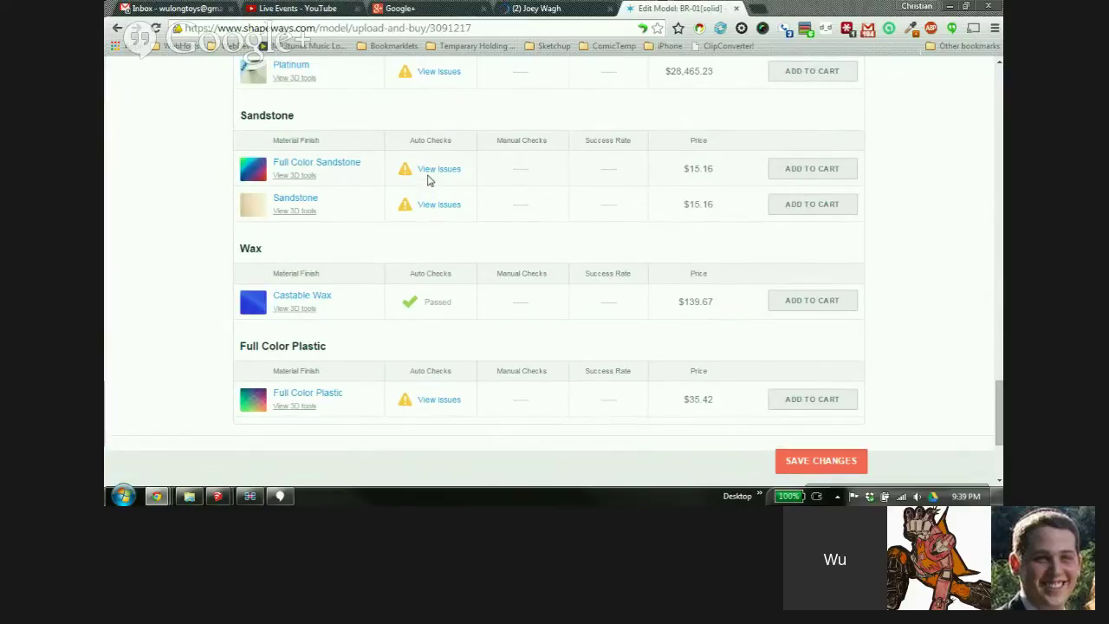
pyautogui.moveTo(433, 141)
pyautogui.moveTo(995, 416); pyautogui.dragTo(984, 260)
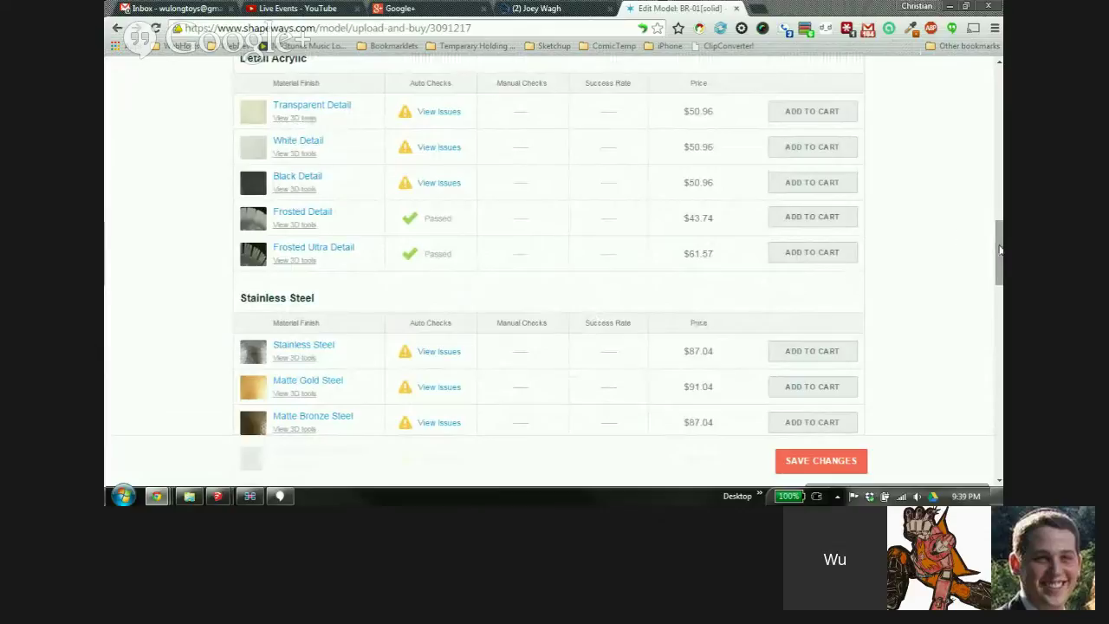
pyautogui.scroll(1, 988, 247)
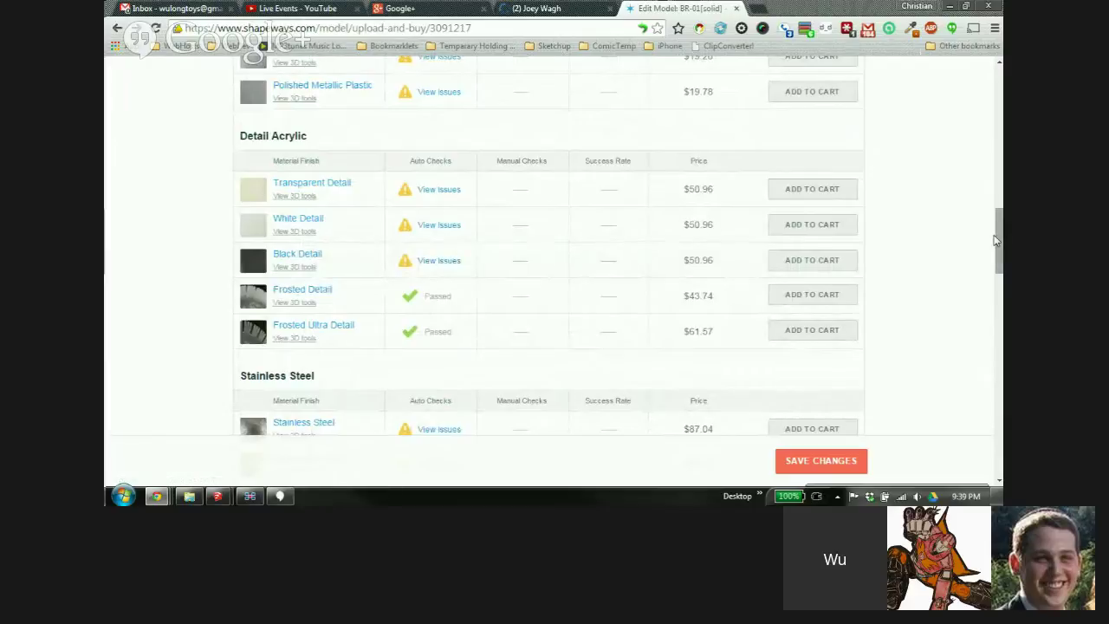
pyautogui.moveTo(997, 240); pyautogui.dragTo(994, 404)
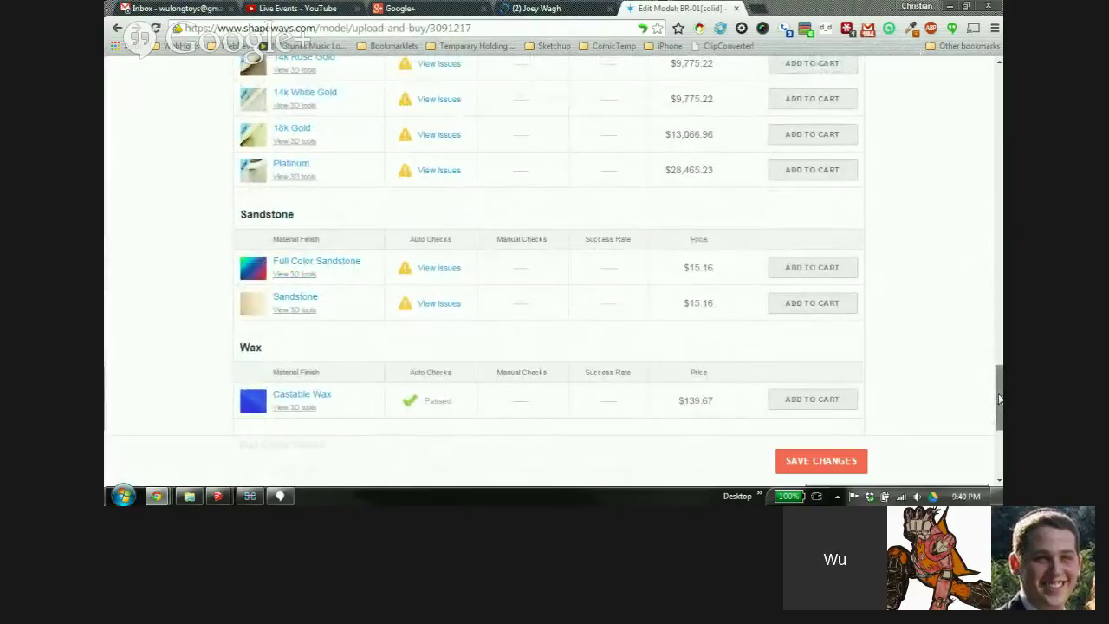
pyautogui.moveTo(1000, 399); pyautogui.dragTo(1001, 406)
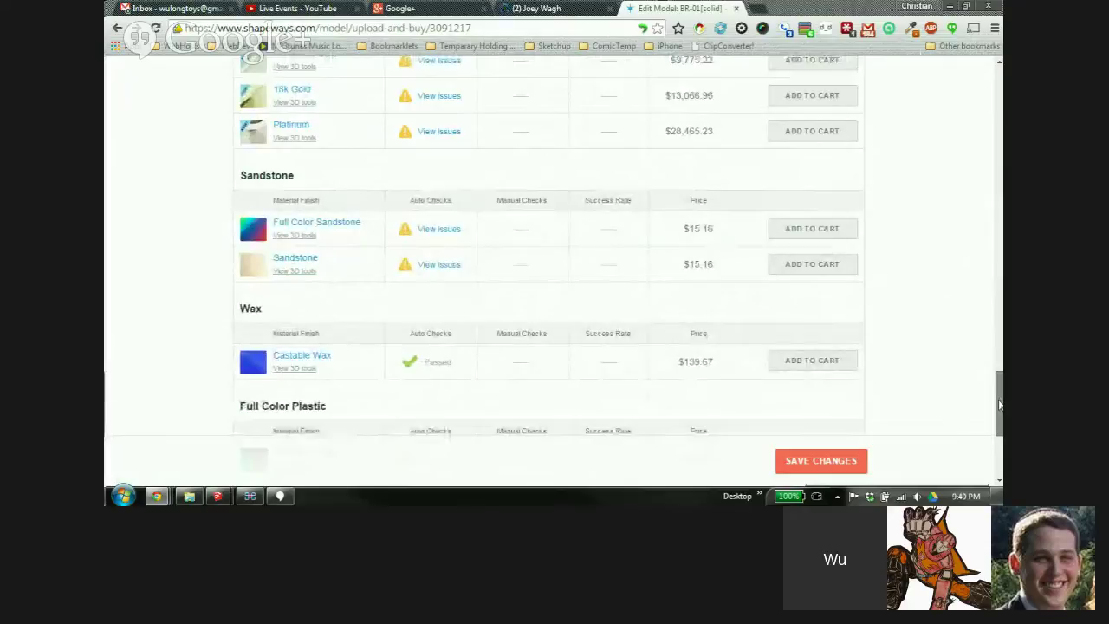
pyautogui.scroll(1, 999, 405)
pyautogui.click(436, 327)
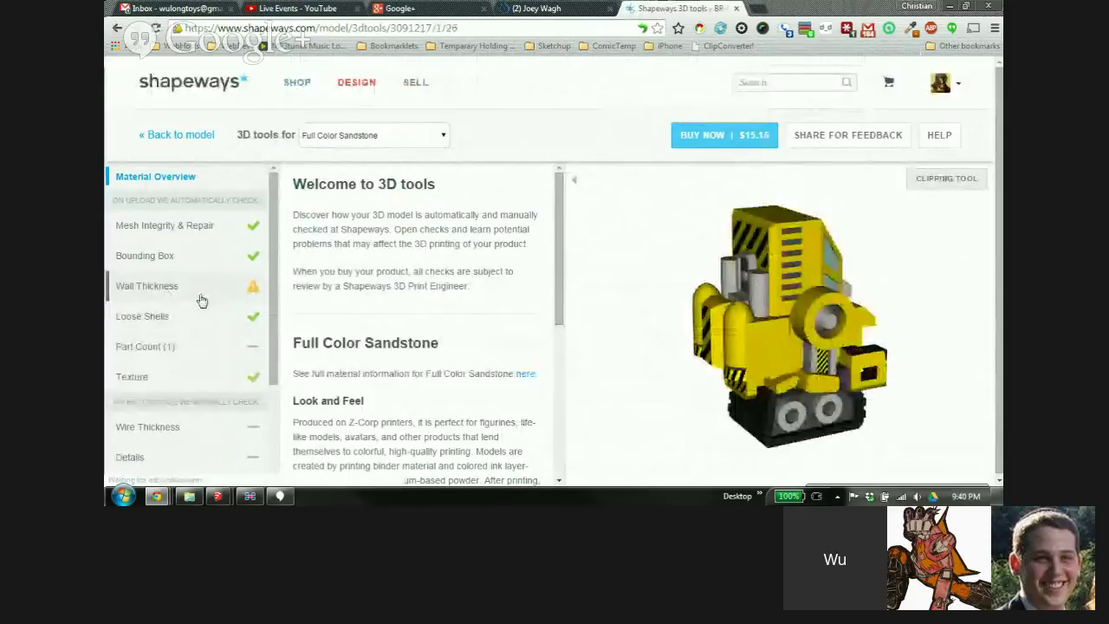
# Zoom the 3D tools viewer and show the Wall Thickness results for Full Color Sandstone
pyautogui.moveTo(1001, 203); pyautogui.dragTo(1002, 205)
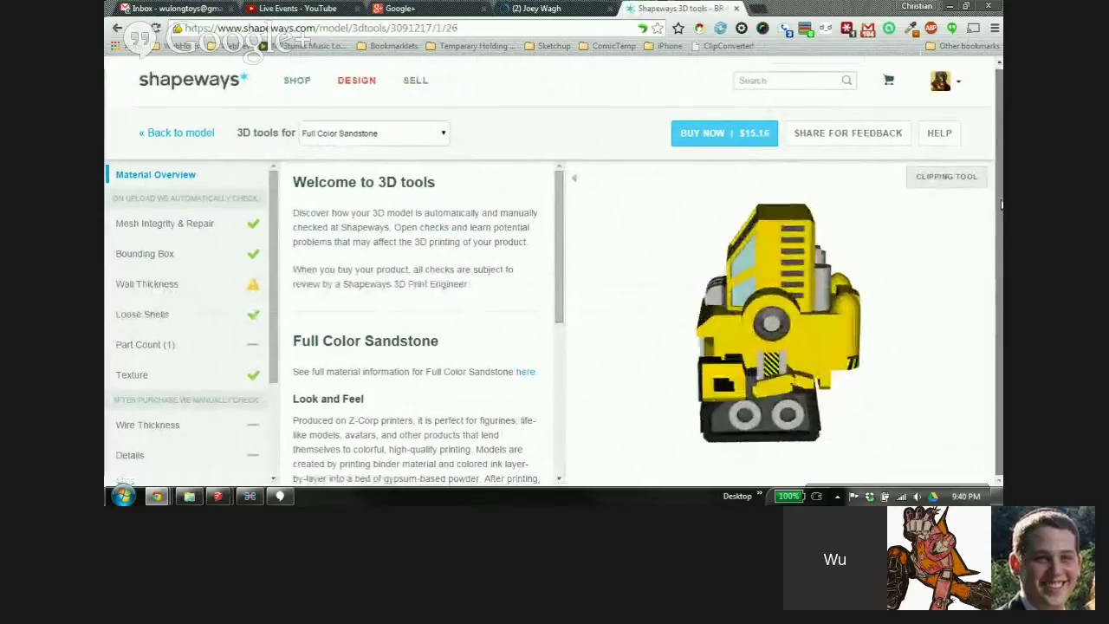
pyautogui.scroll(-3, 618, 285)
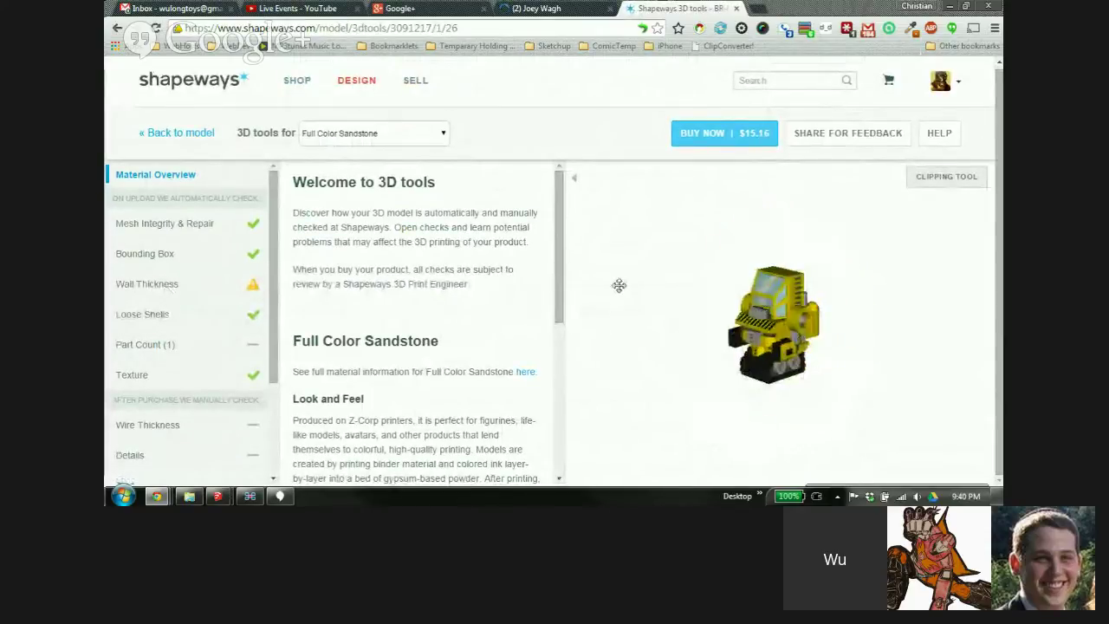
pyautogui.scroll(3, 619, 285)
pyautogui.scroll(-5, 490, 245)
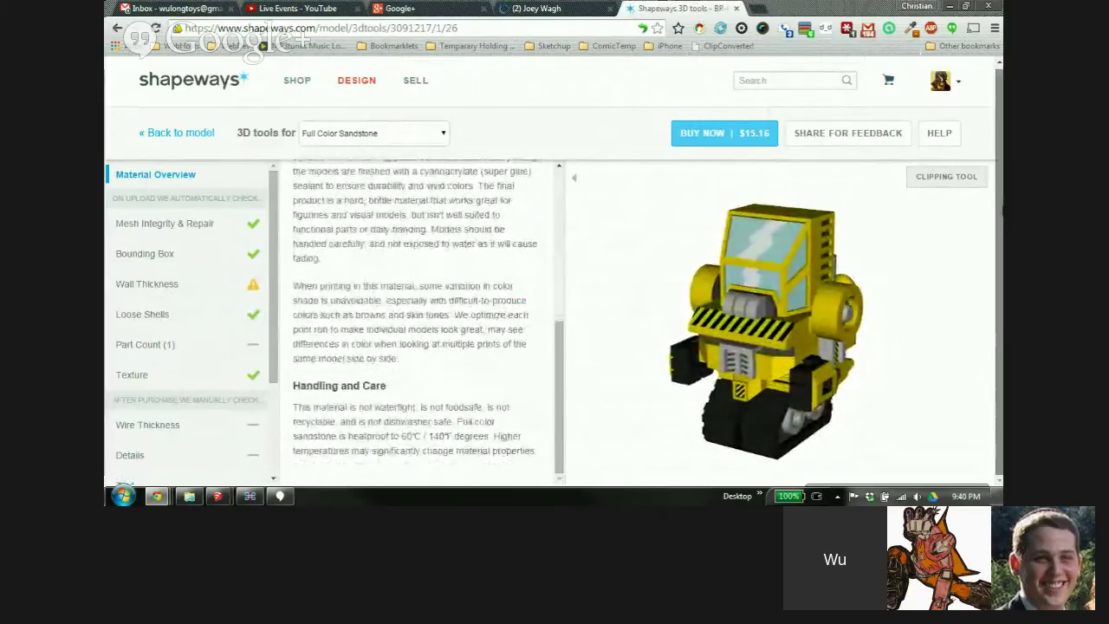
pyautogui.moveTo(1002, 210); pyautogui.dragTo(1002, 205)
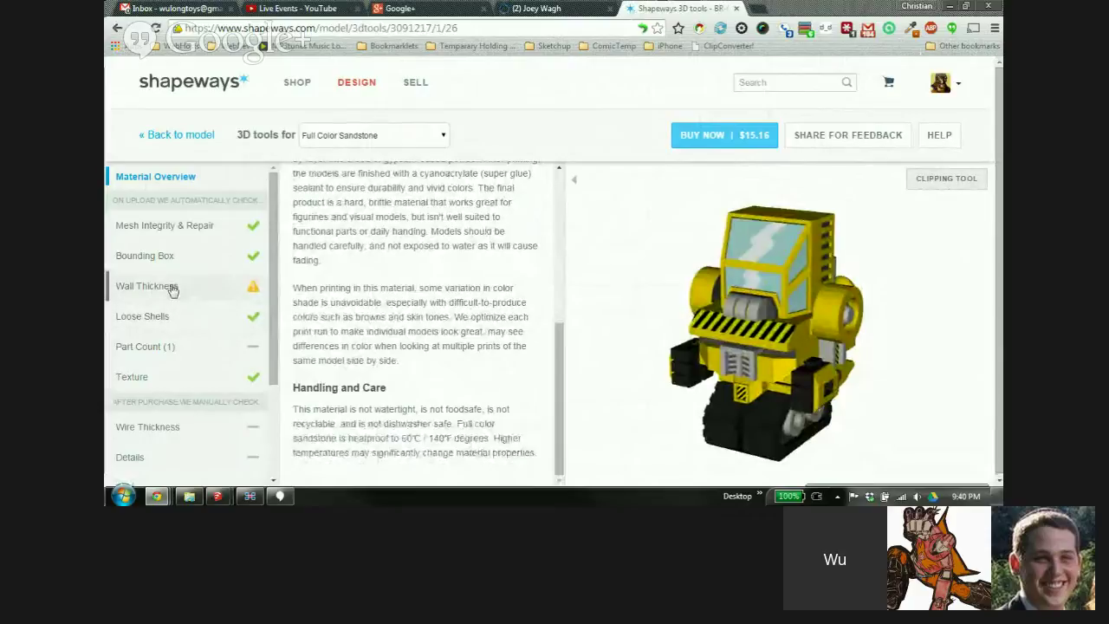
pyautogui.click(172, 288)
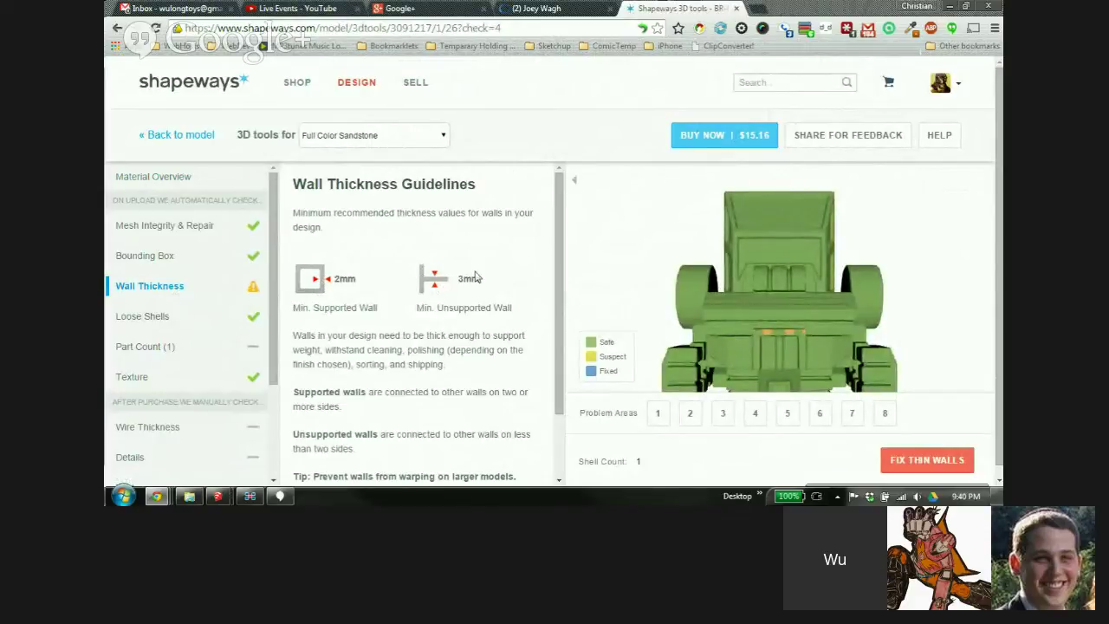
# Step through thin-wall problem areas 1 to 8, then go back to the BR-01[solid] model page
pyautogui.click(661, 417)
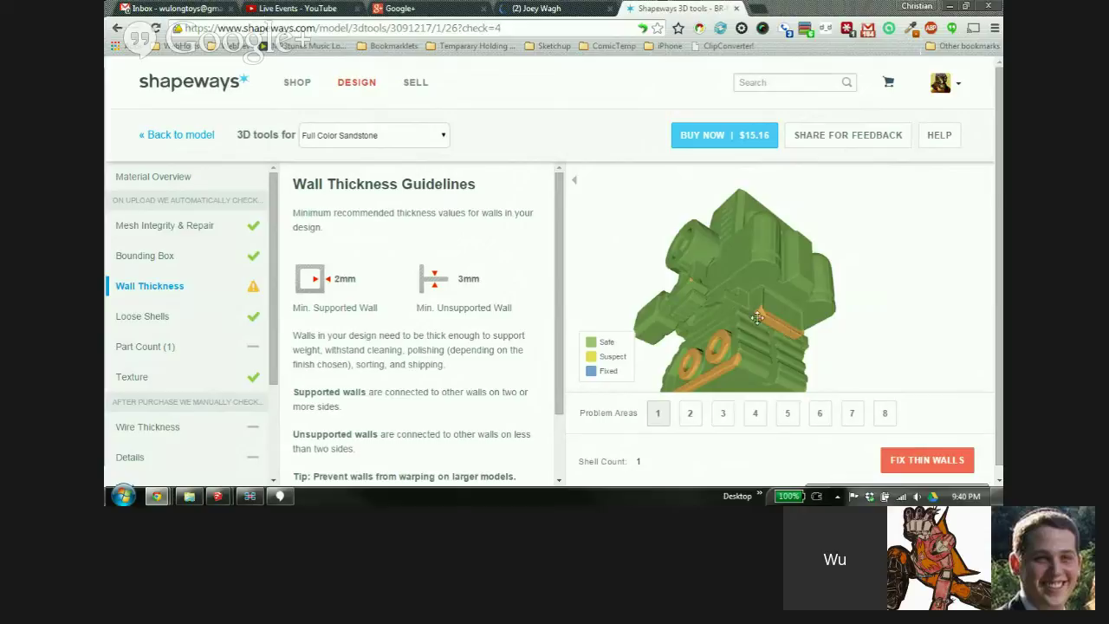
pyautogui.click(687, 414)
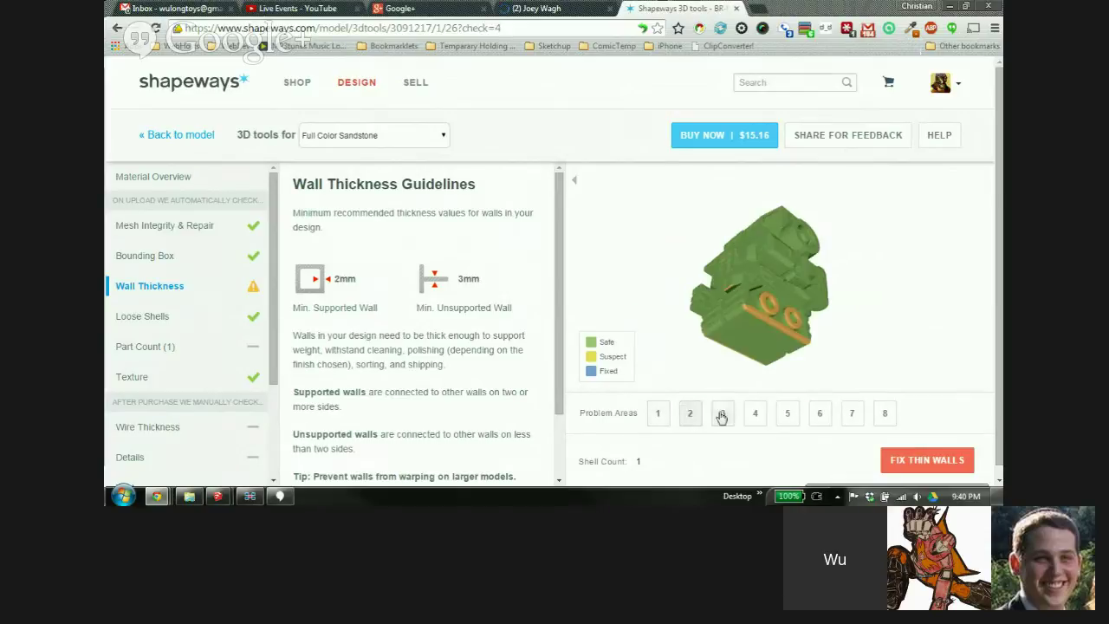
pyautogui.click(721, 414)
pyautogui.click(754, 413)
pyautogui.click(786, 414)
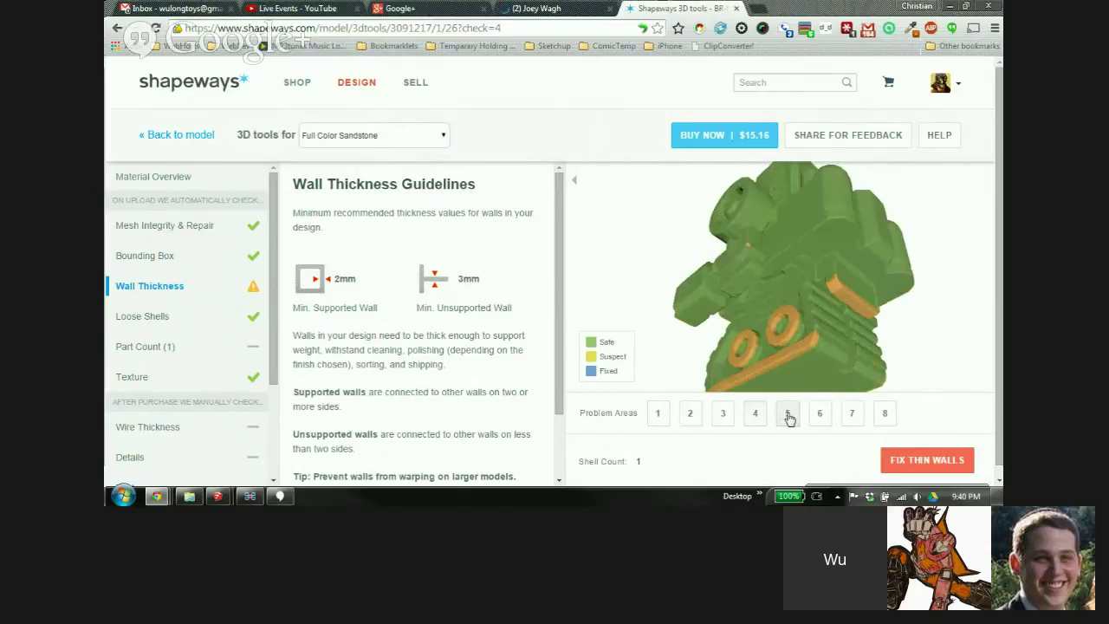
pyautogui.click(819, 416)
pyautogui.click(854, 415)
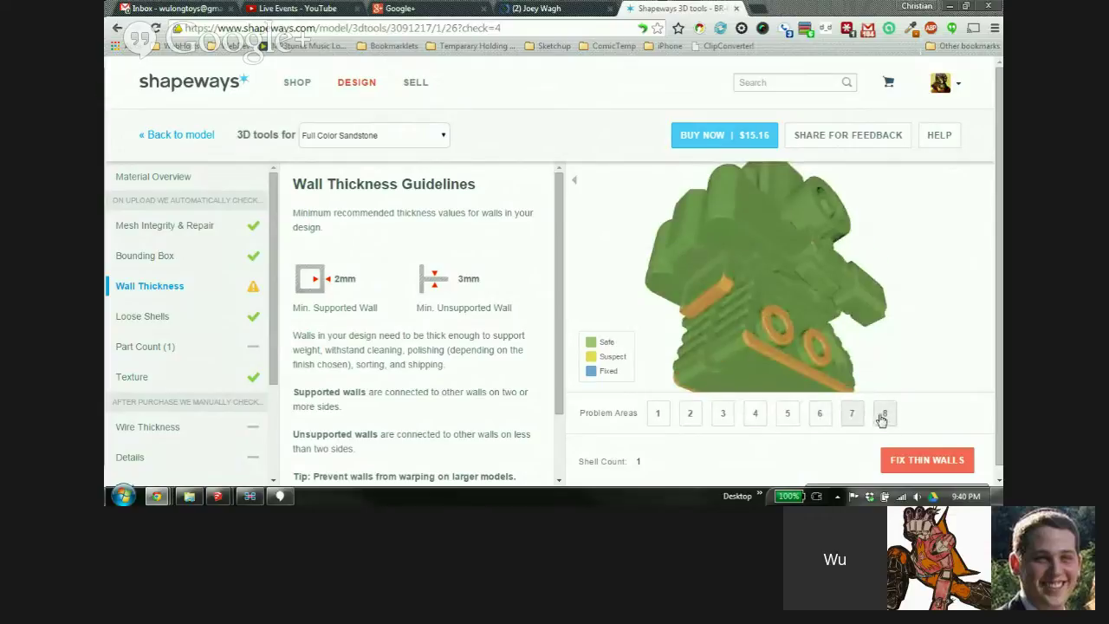
pyautogui.click(883, 418)
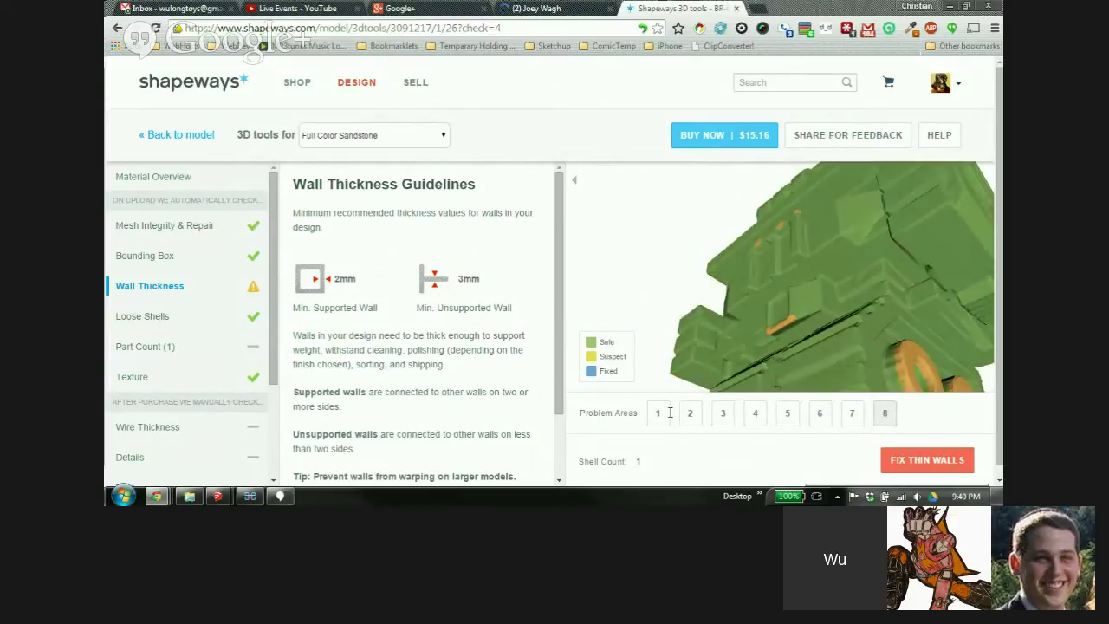
pyautogui.click(174, 135)
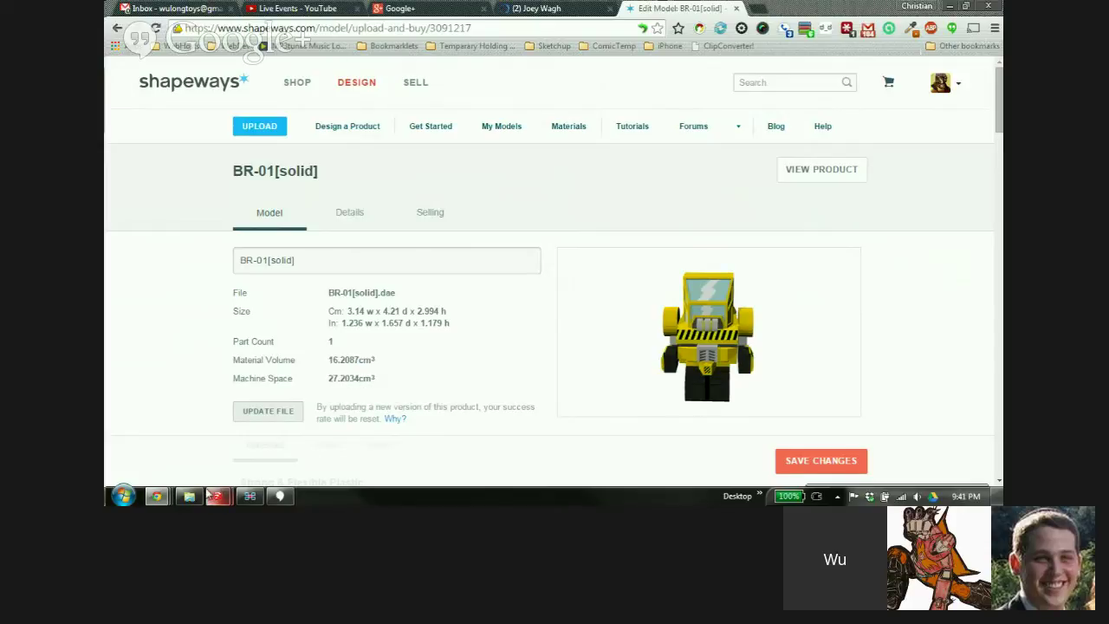
# Close the BR-01[solid] and minifig SketchUp models without saving, then minimize Chrome
pyautogui.moveTo(217, 498)
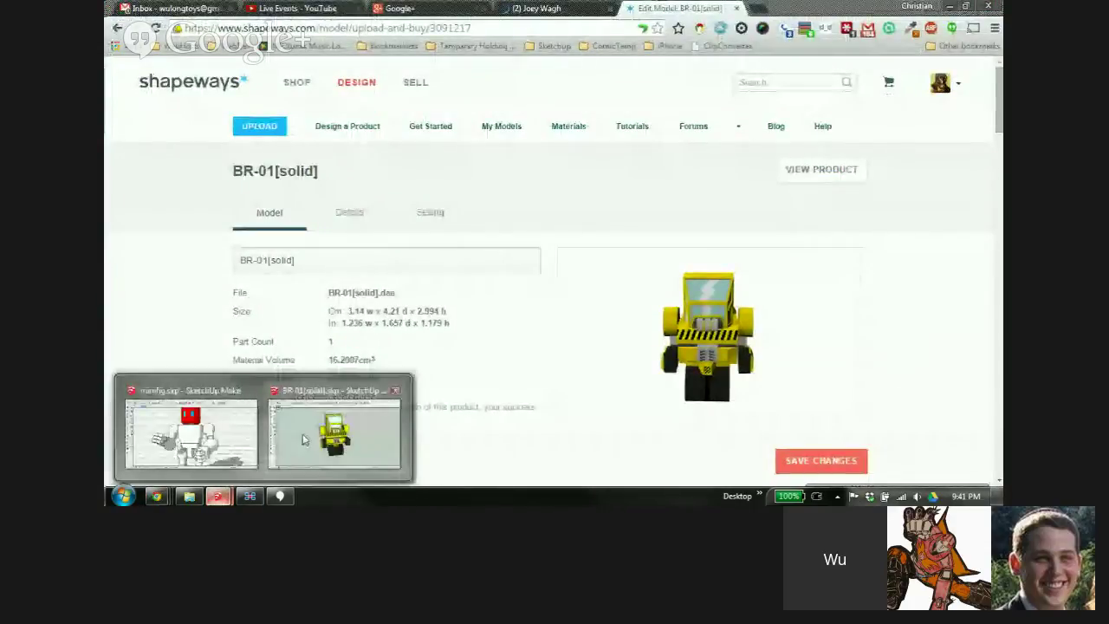
pyautogui.click(303, 439)
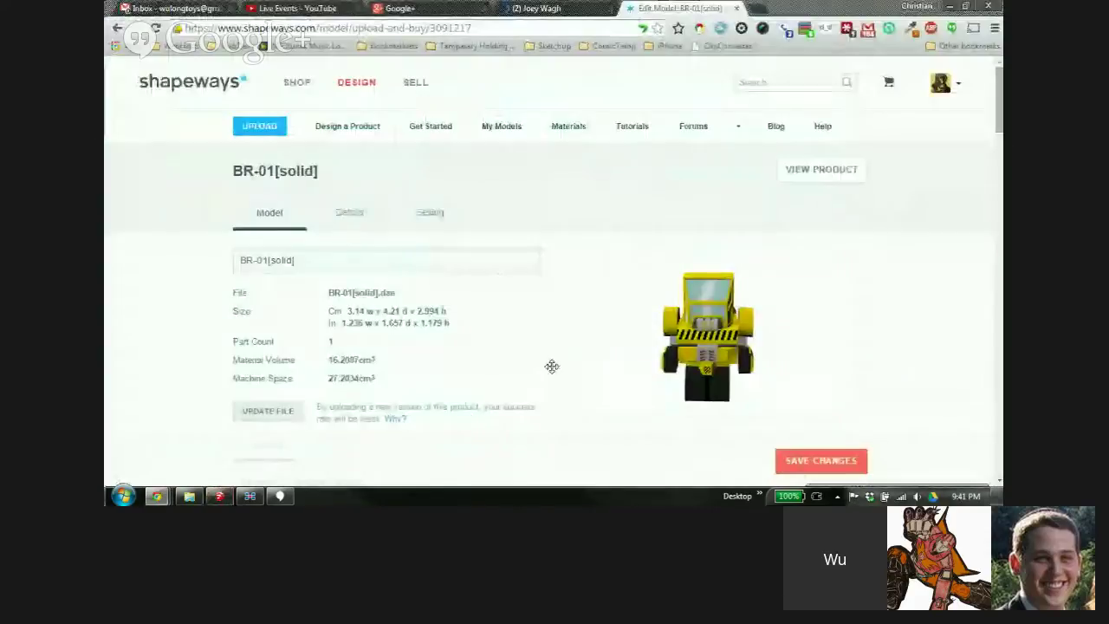
pyautogui.click(566, 279)
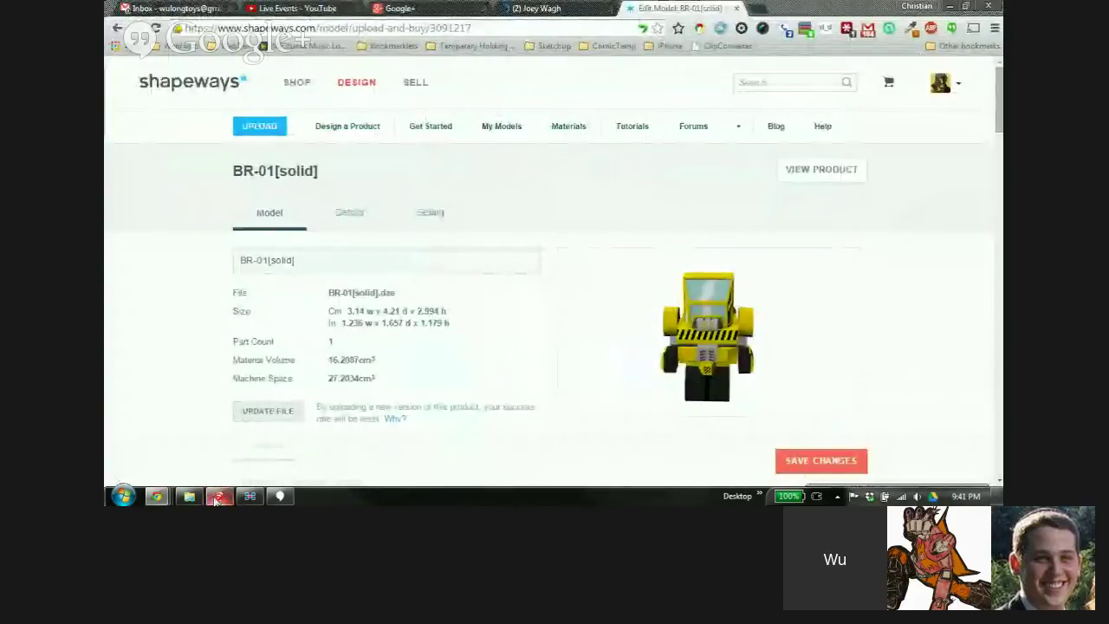
pyautogui.click(217, 499)
pyautogui.click(988, 7)
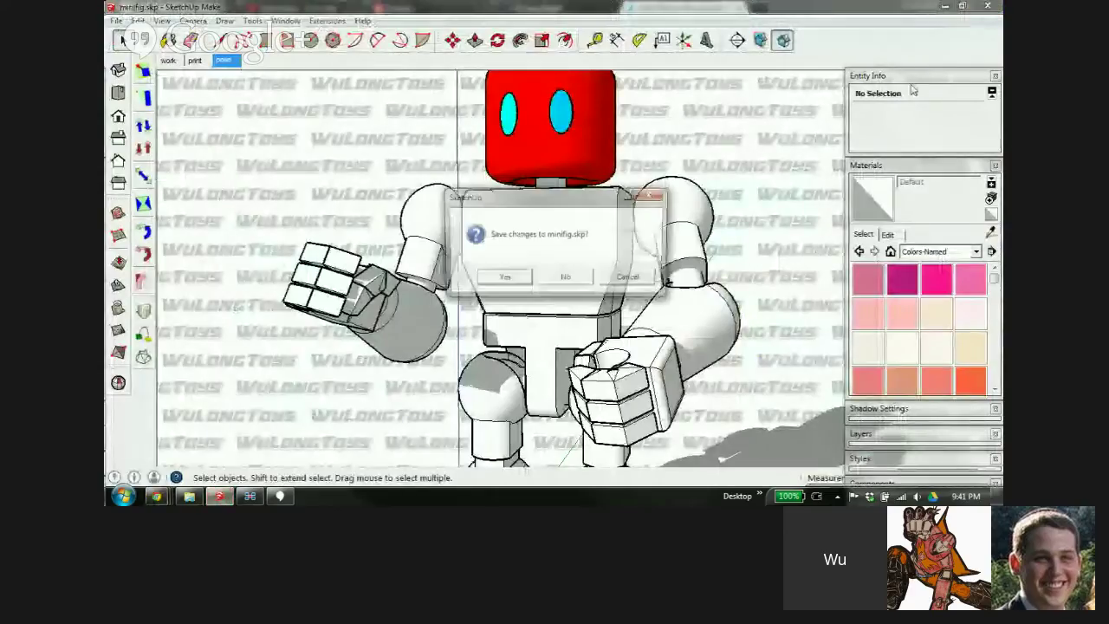
pyautogui.click(565, 279)
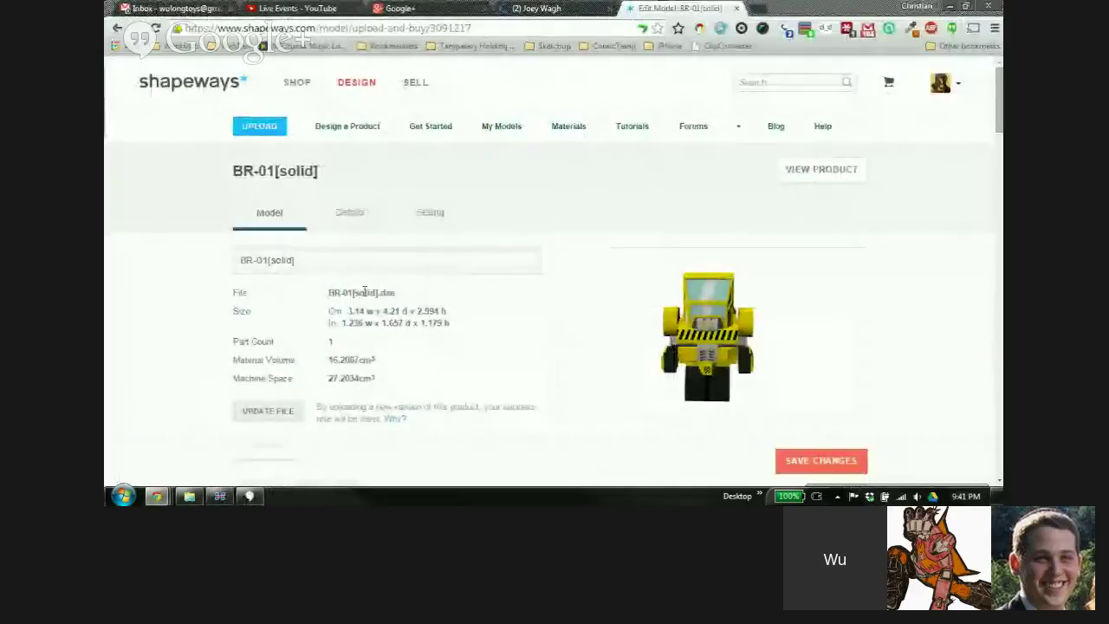
pyautogui.click(951, 6)
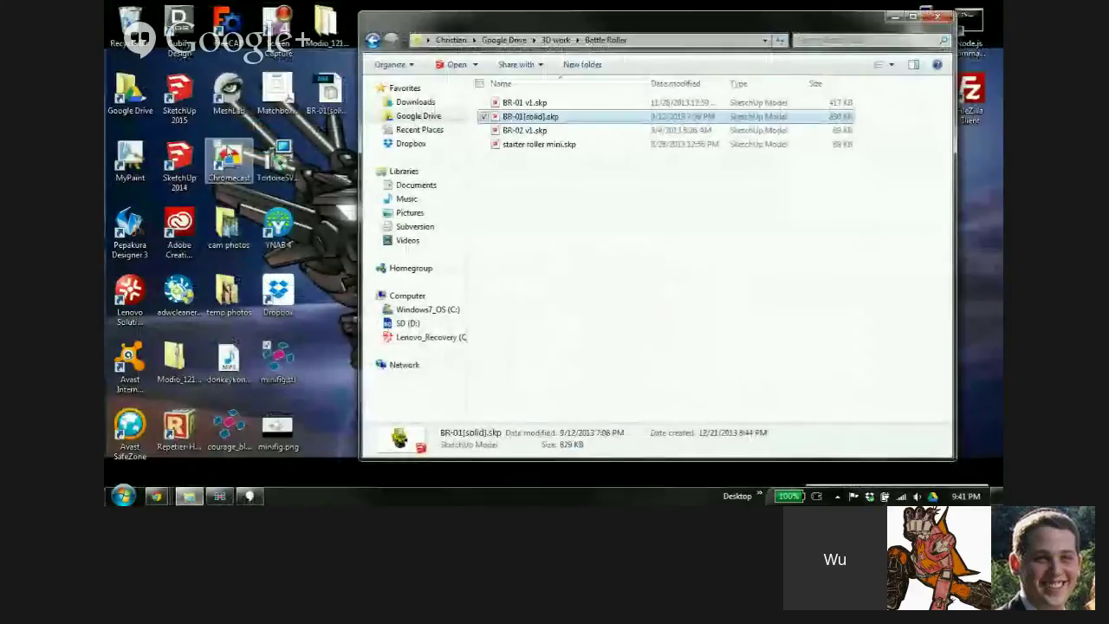
# Browse via Google Drive and WuLongToys to Starter Design Course > Lesson 2 and open shape assignment.skp
pyautogui.click(554, 41)
pyautogui.click(521, 42)
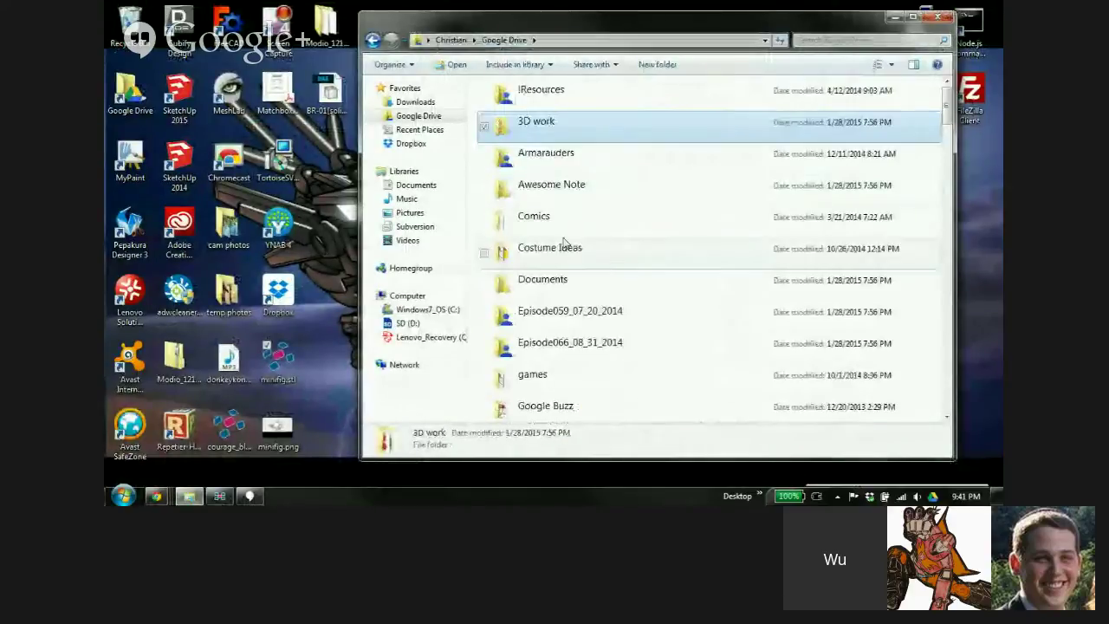
pyautogui.scroll(-8, 576, 248)
pyautogui.scroll(3, 576, 248)
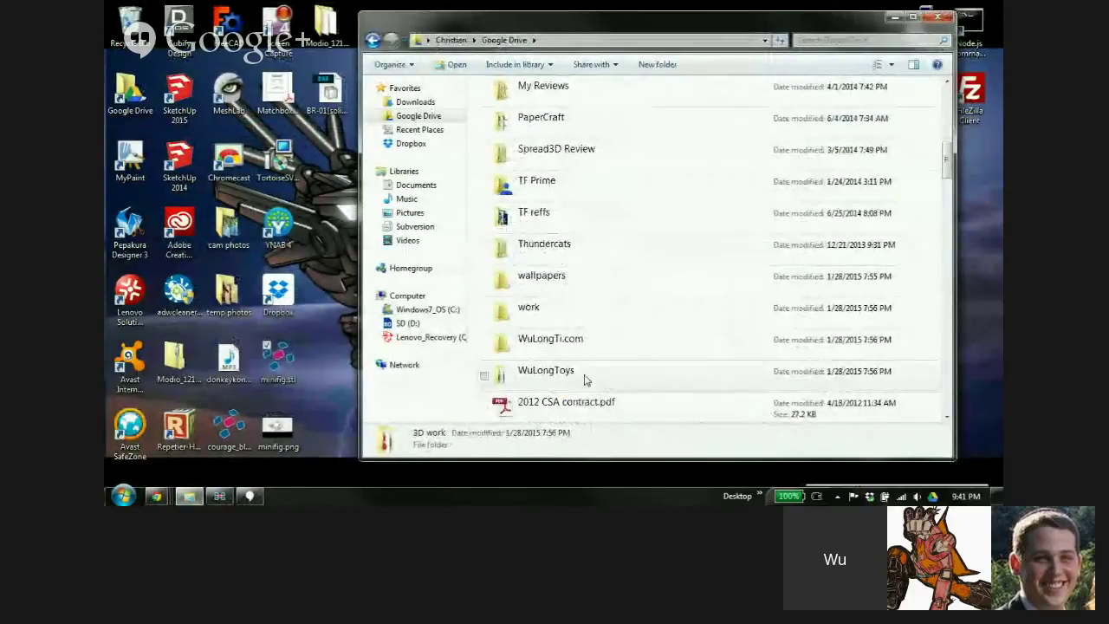
pyautogui.doubleClick(612, 376)
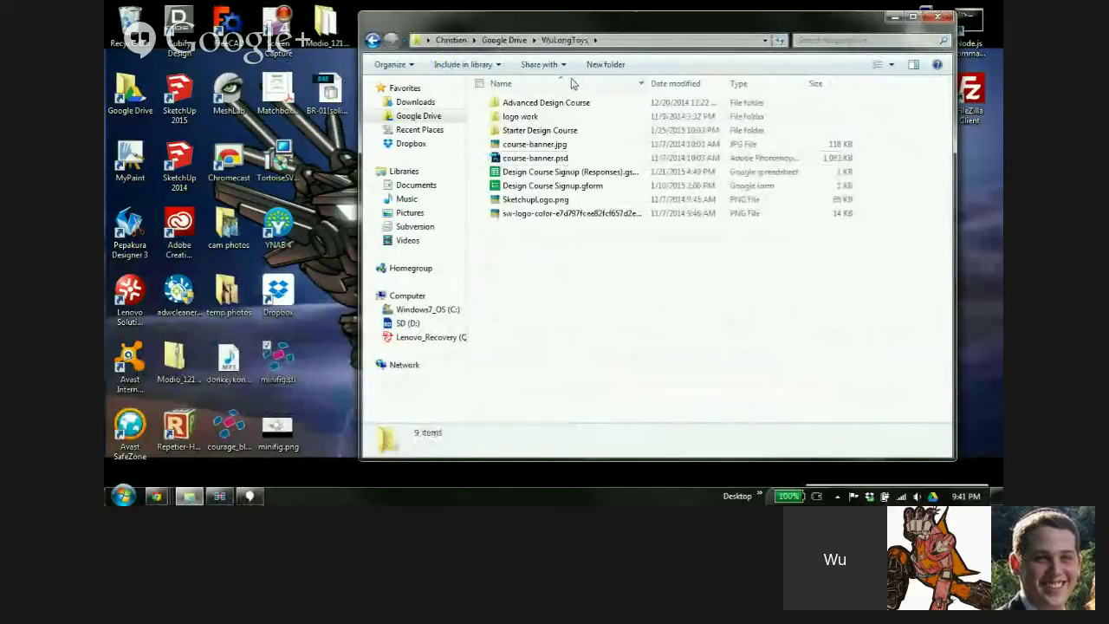
pyautogui.doubleClick(564, 130)
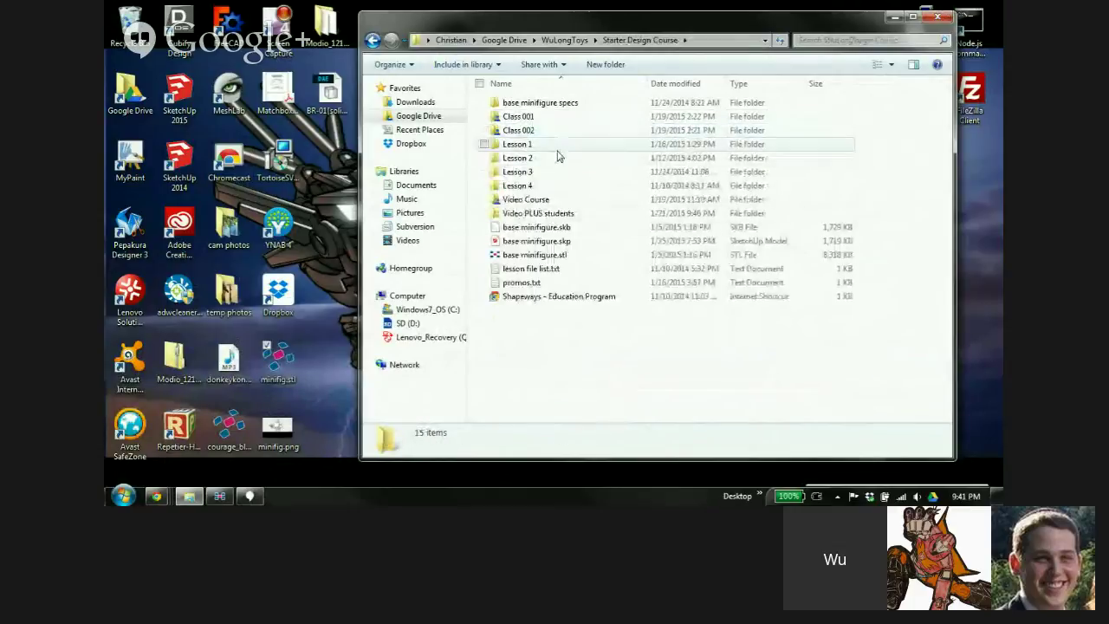
pyautogui.doubleClick(561, 158)
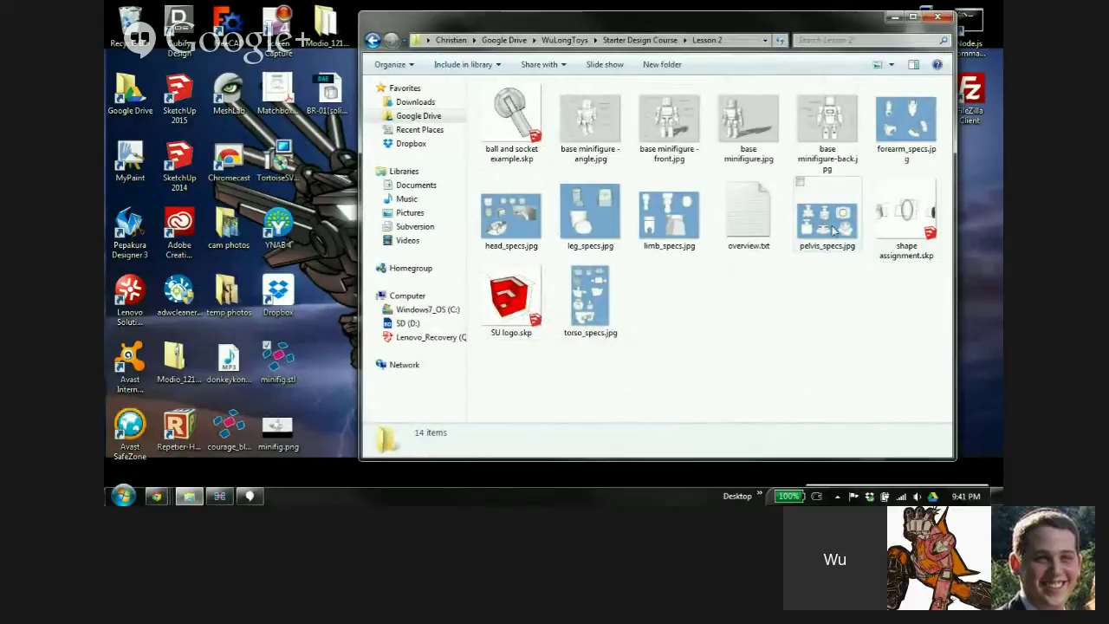
pyautogui.doubleClick(906, 216)
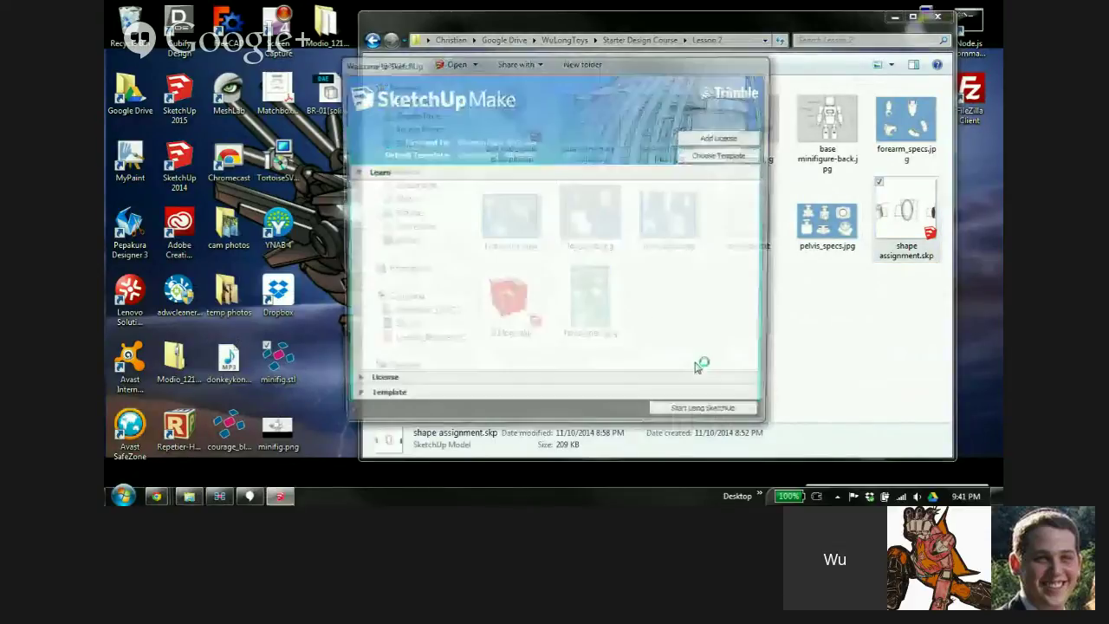
# Start SketchUp, orbit and zoom over the four dimensioned shapes, then close shape assignment.skp
pyautogui.click(708, 413)
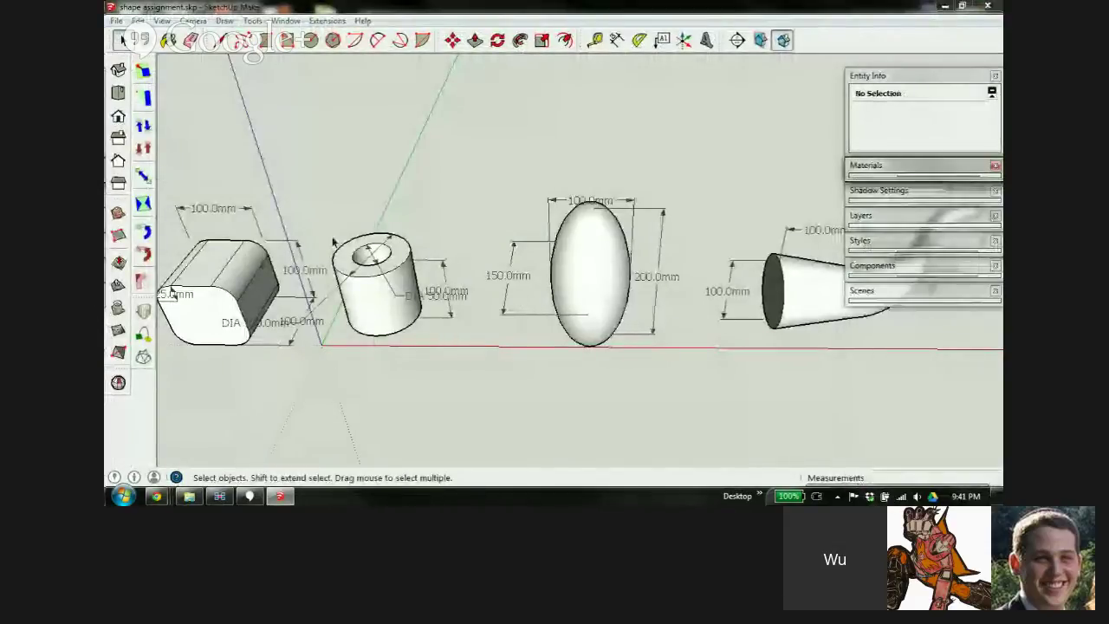
pyautogui.moveTo(296, 270); pyautogui.dragTo(239, 251, button='middle')
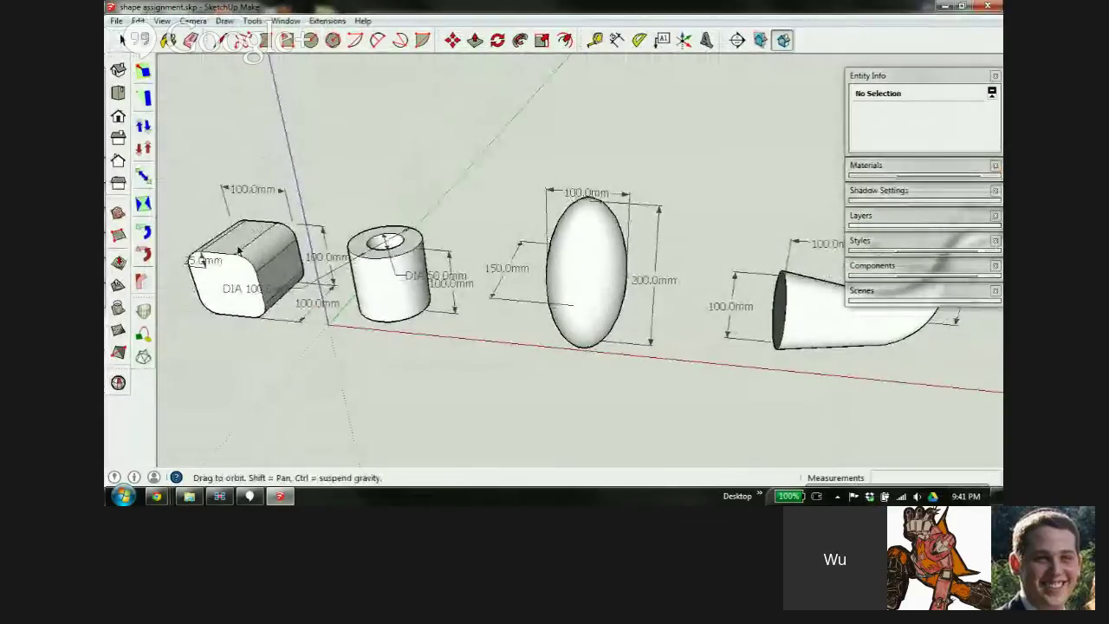
pyautogui.scroll(-3, 239, 252)
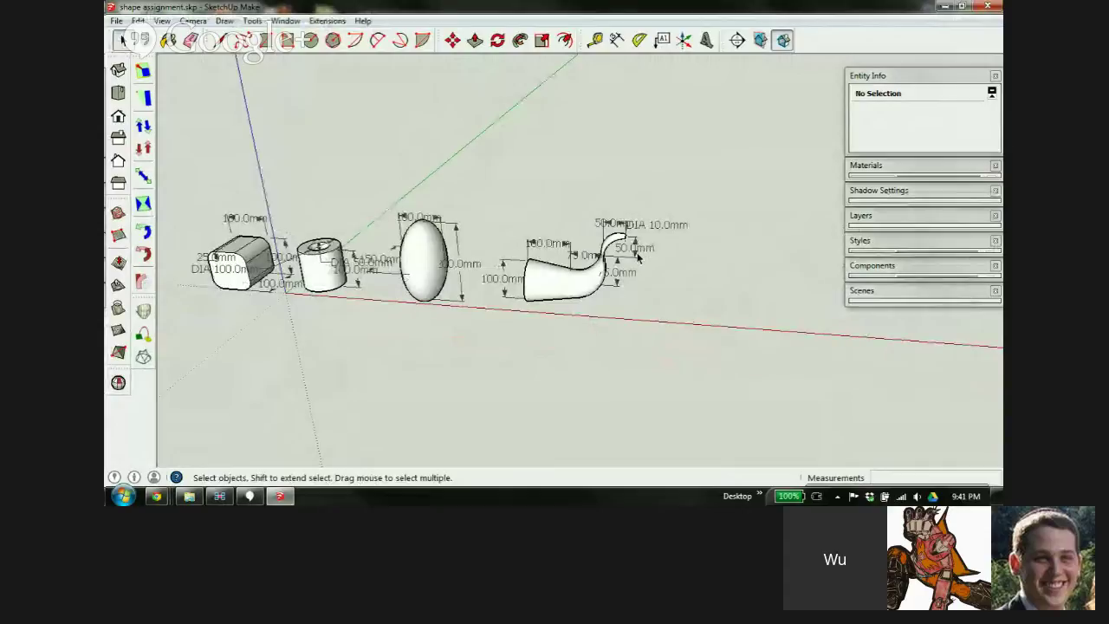
pyautogui.click(991, 7)
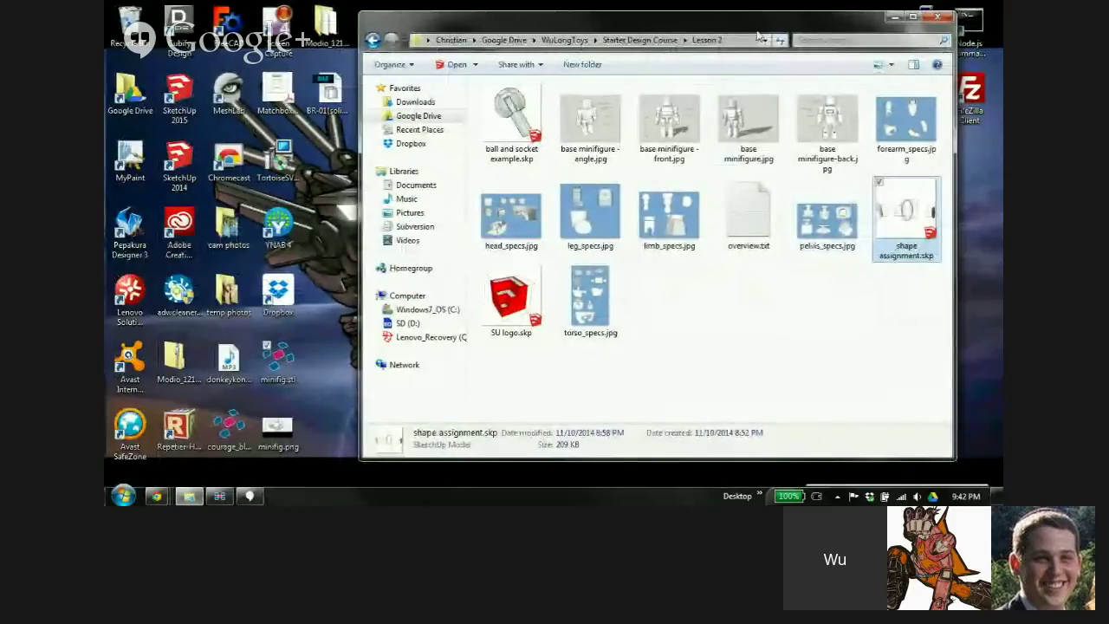
# Open homework shapes.skp from Class 002 > !Lesson 2 and select its faded reference image
pyautogui.click(639, 40)
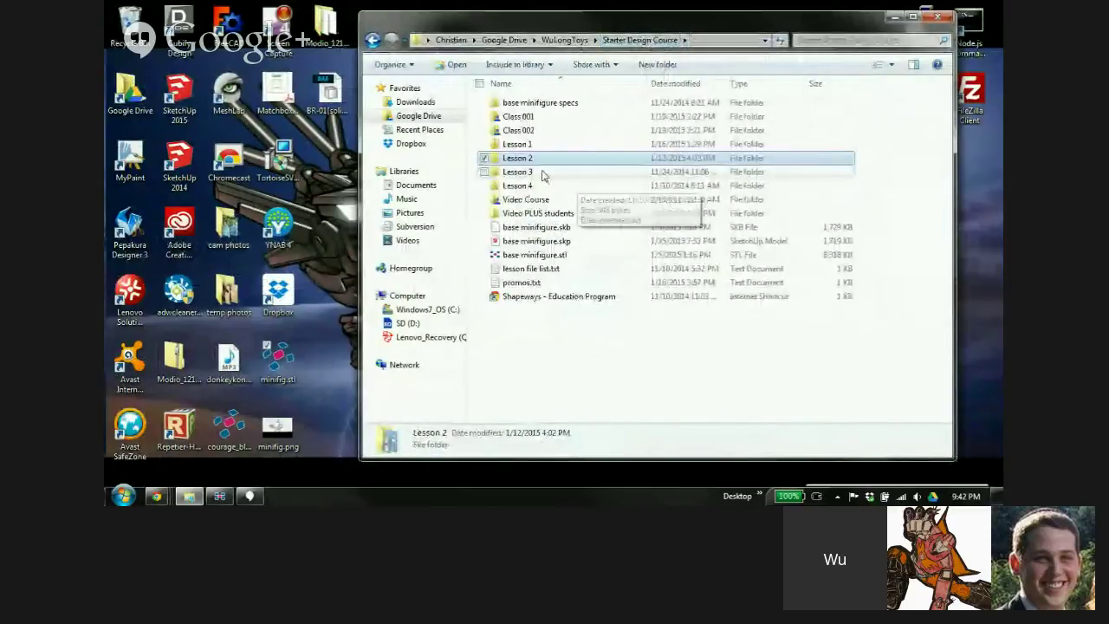
pyautogui.doubleClick(518, 130)
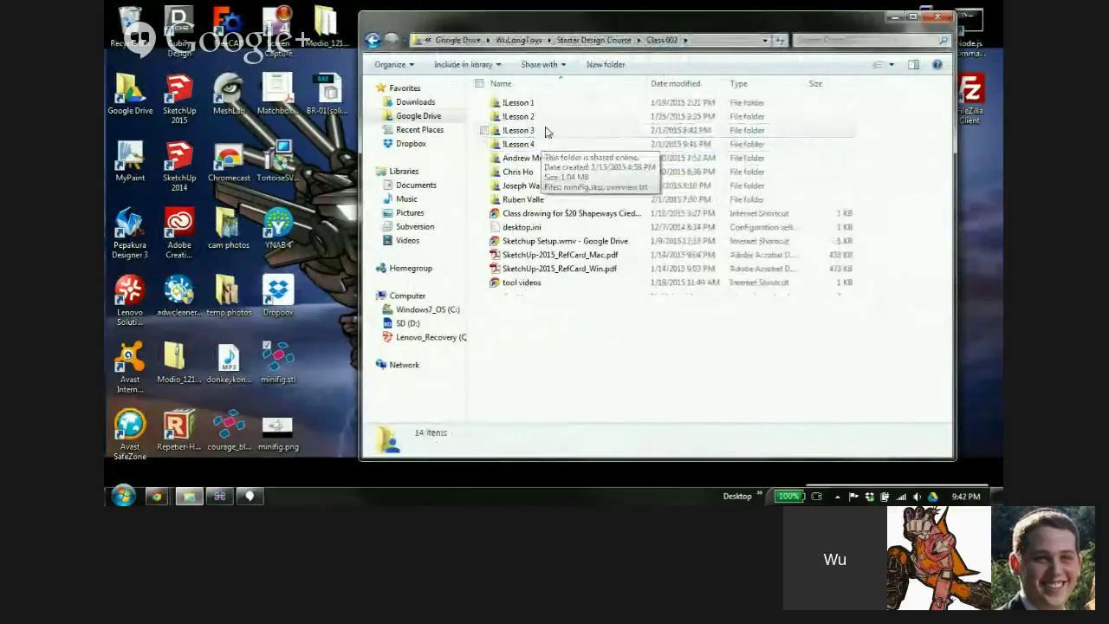
pyautogui.doubleClick(546, 118)
pyautogui.doubleClick(669, 221)
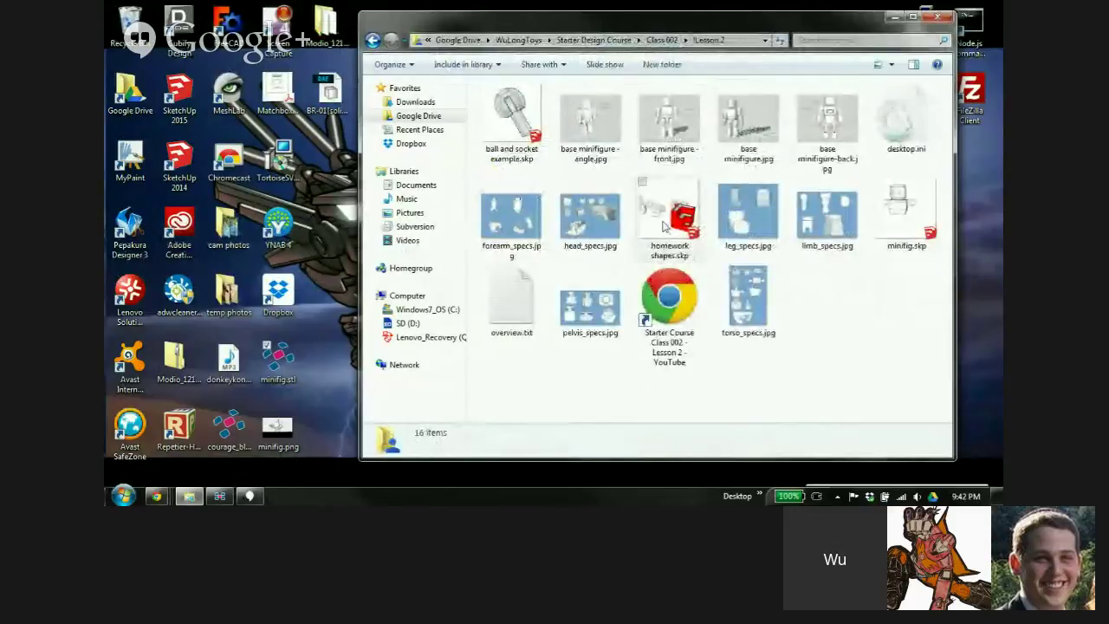
pyautogui.click(687, 415)
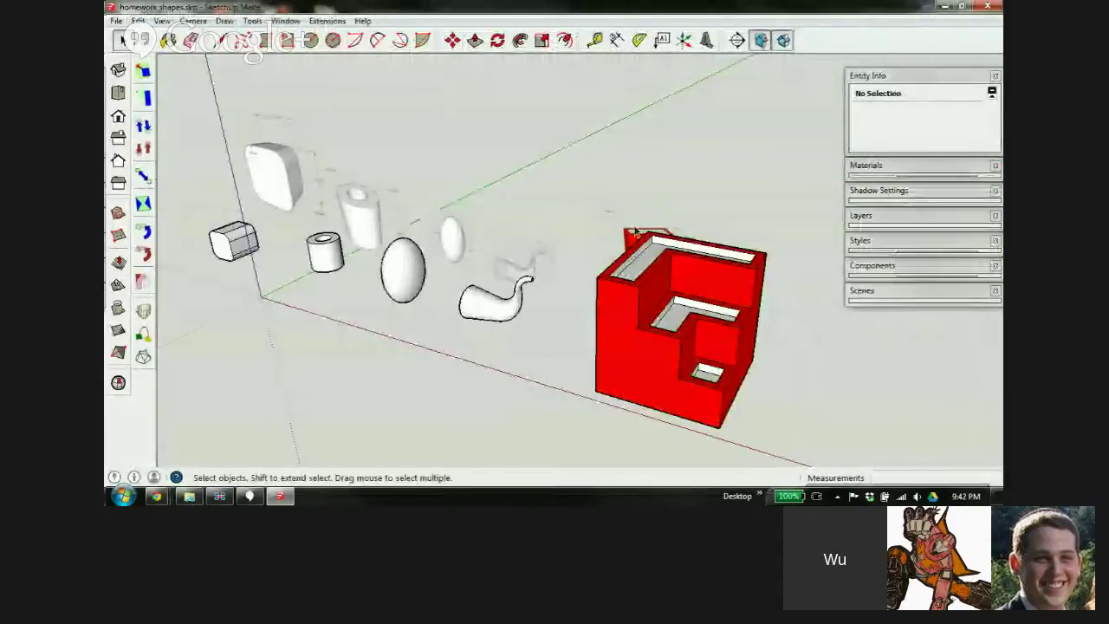
pyautogui.click(625, 237)
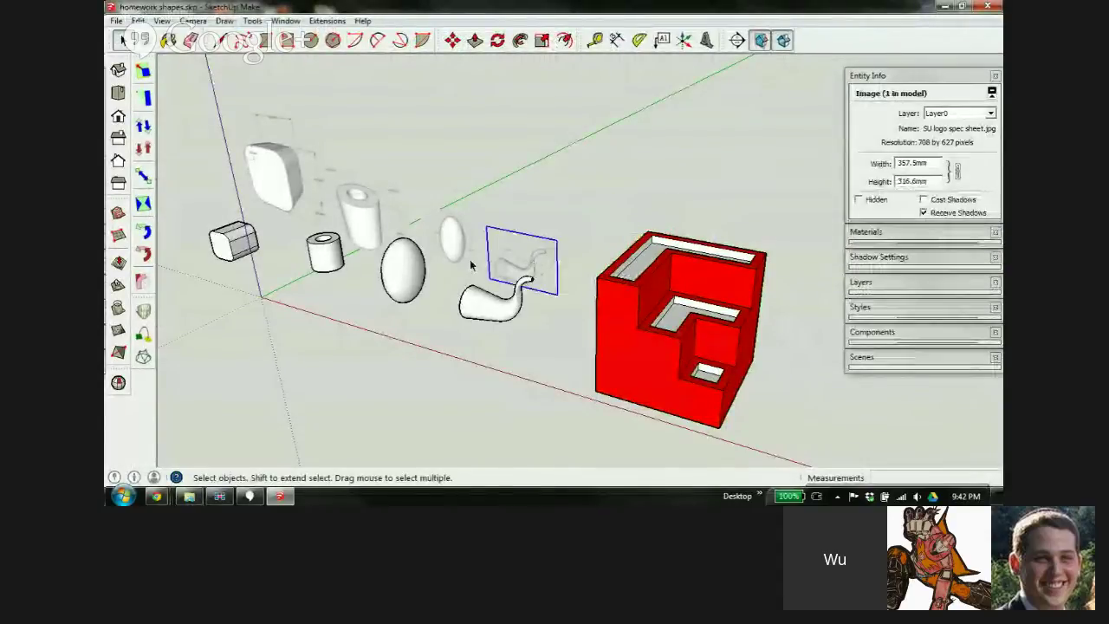
# Delete the reference image, then select all the shapes and clear the selection again
pyautogui.press('Delete')
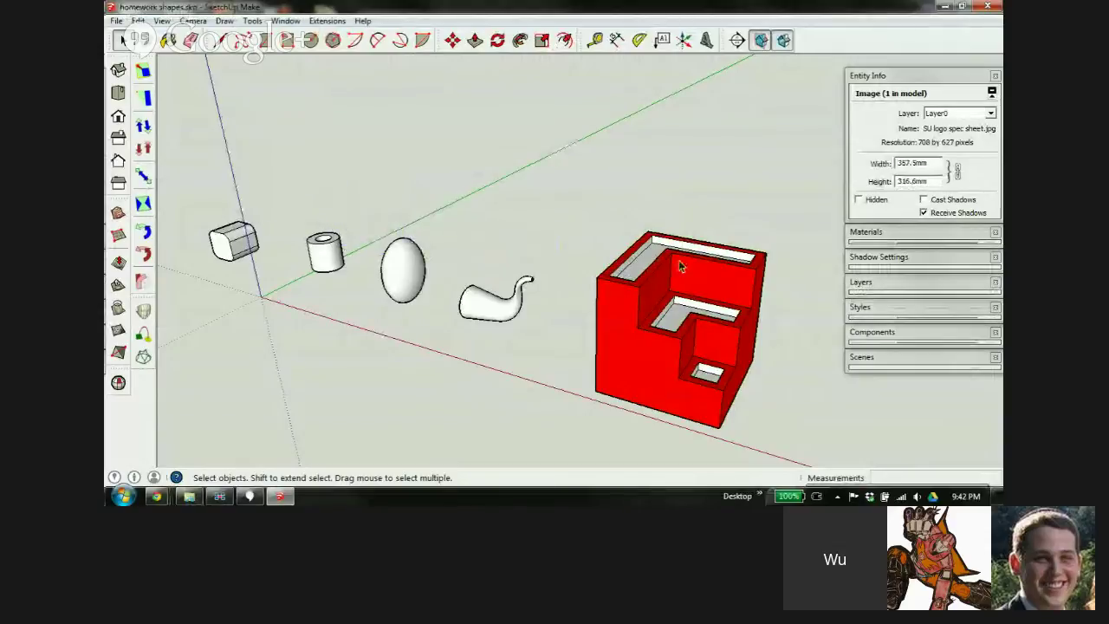
pyautogui.scroll(-4, 684, 265)
pyautogui.moveTo(380, 174); pyautogui.dragTo(812, 408)
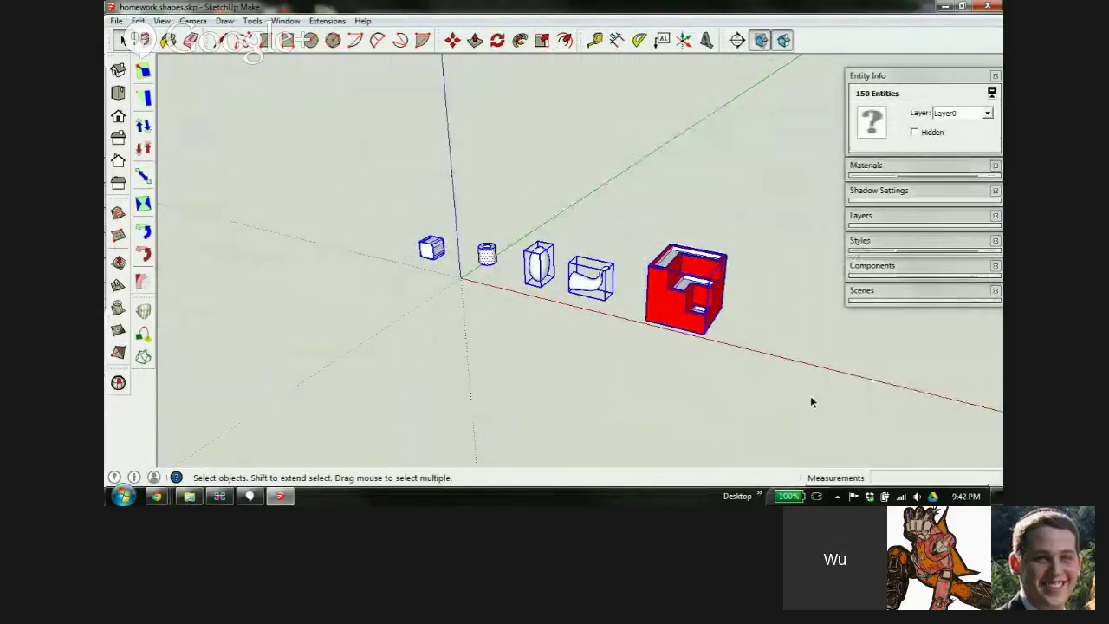
pyautogui.scroll(5, 496, 260)
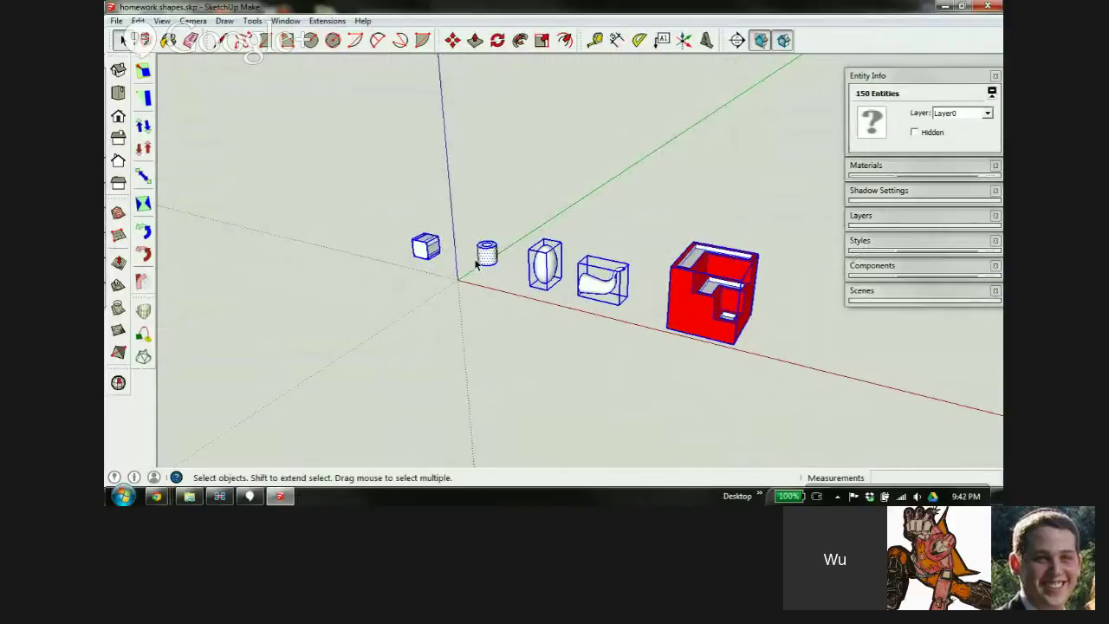
pyautogui.click(440, 187)
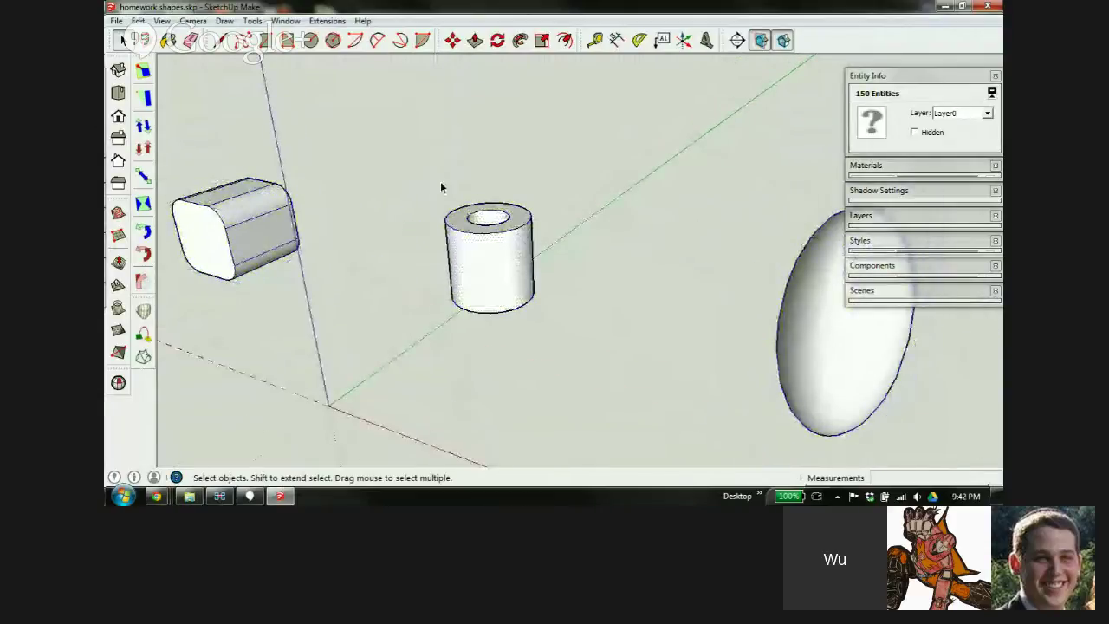
# Select the hollow cylinder as a solid group and zoom in on the rounded cube
pyautogui.moveTo(405, 172); pyautogui.dragTo(646, 413)
pyautogui.click(488, 271)
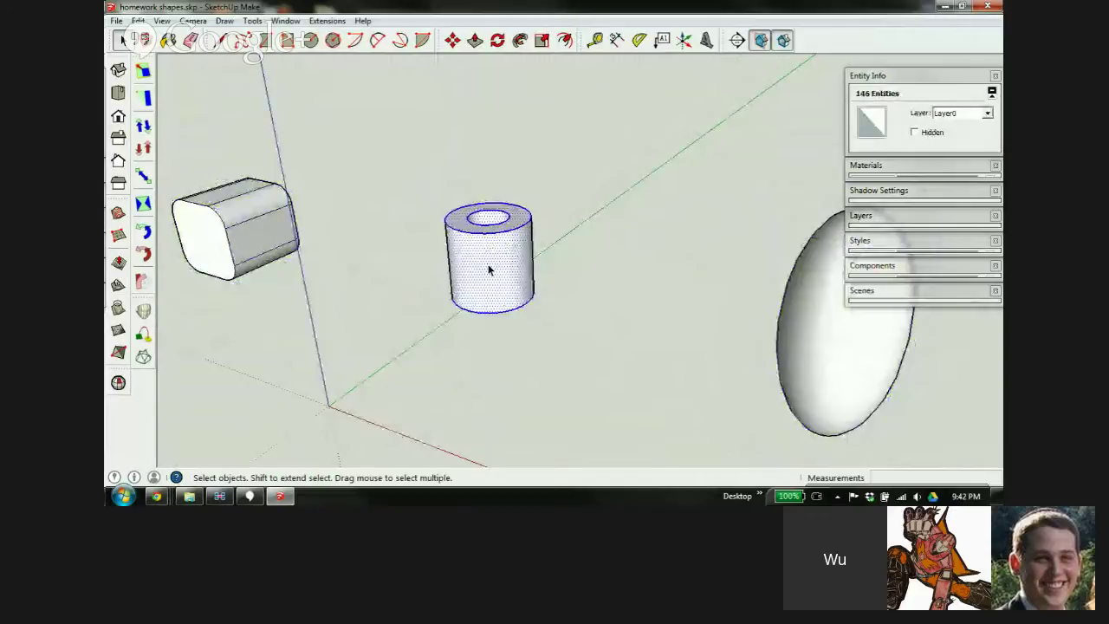
pyautogui.scroll(-5, 489, 247)
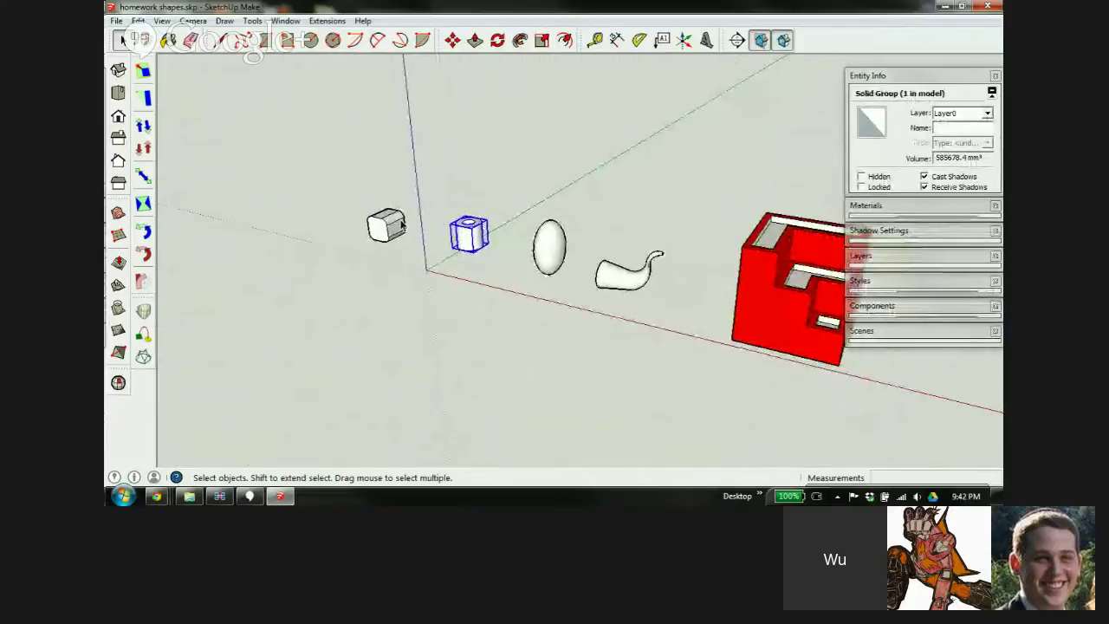
pyautogui.scroll(2, 472, 229)
pyautogui.scroll(-2, 367, 228)
pyautogui.scroll(3, 364, 227)
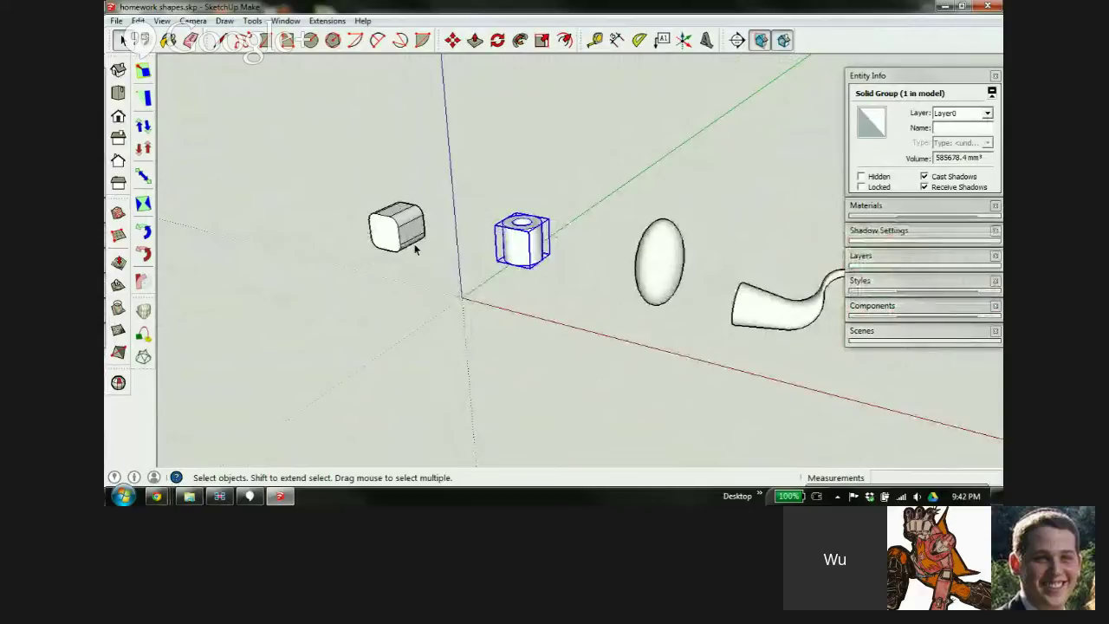
pyautogui.scroll(-3, 442, 234)
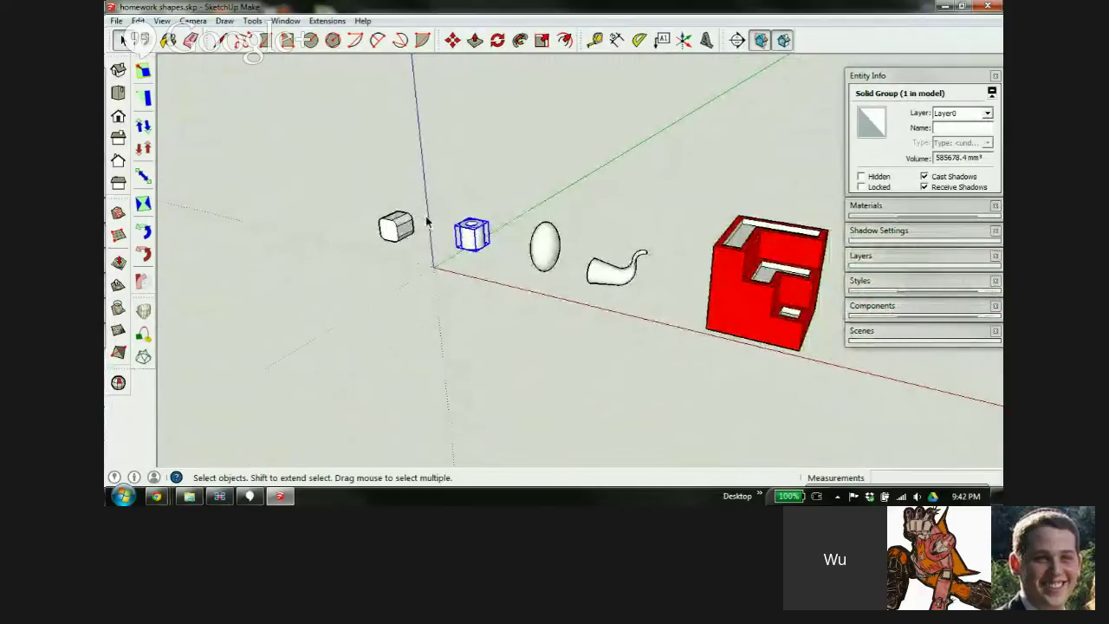
pyautogui.scroll(-2, 423, 225)
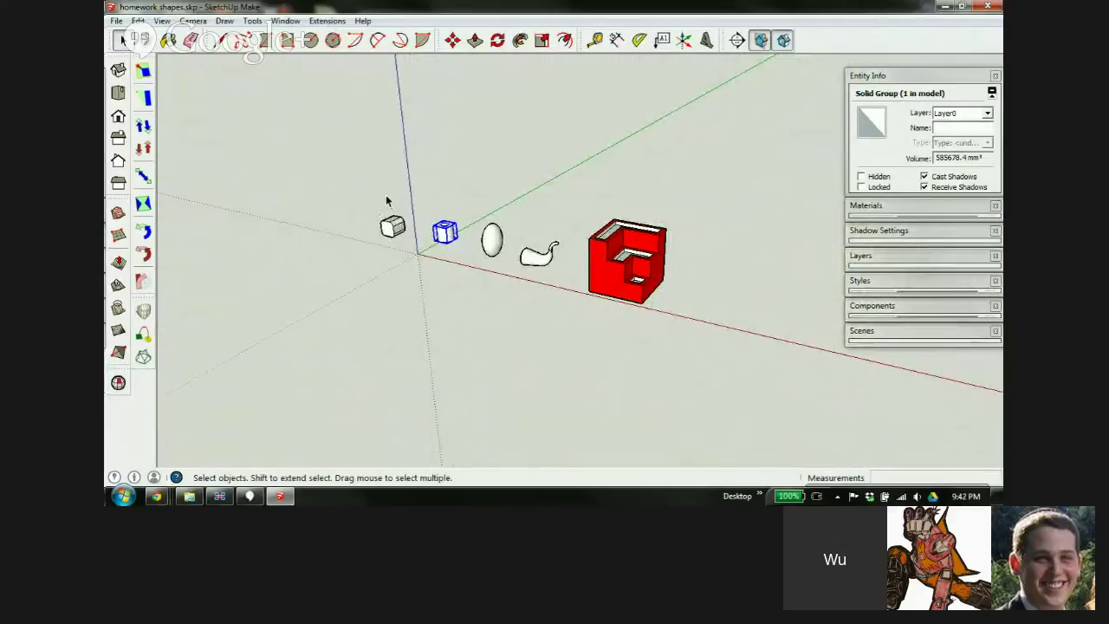
pyautogui.scroll(10, 413, 230)
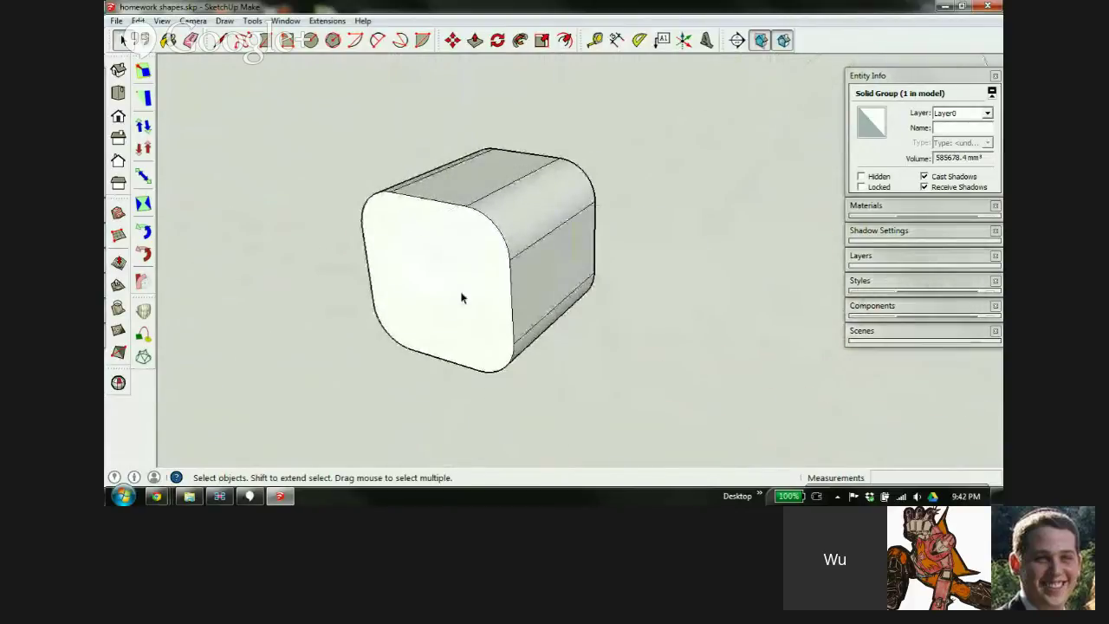
# Use the Tape Measure across the rounded cube's front to confirm its 100 mm width
pyautogui.press('t')
pyautogui.moveTo(462, 298); pyautogui.dragTo(503, 251, button='middle')
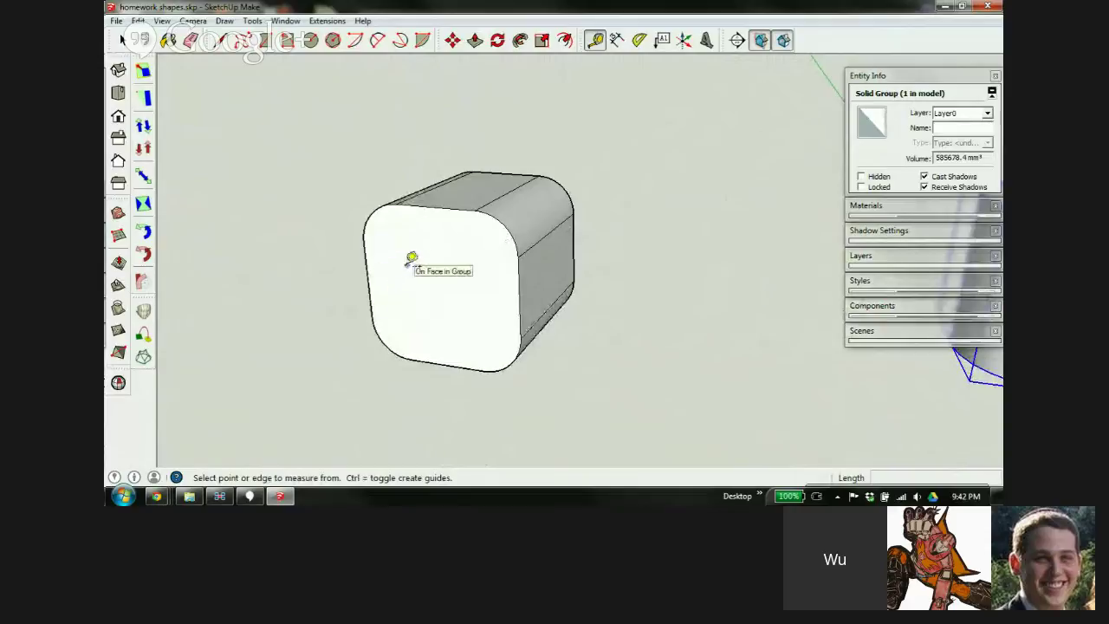
pyautogui.click(369, 279)
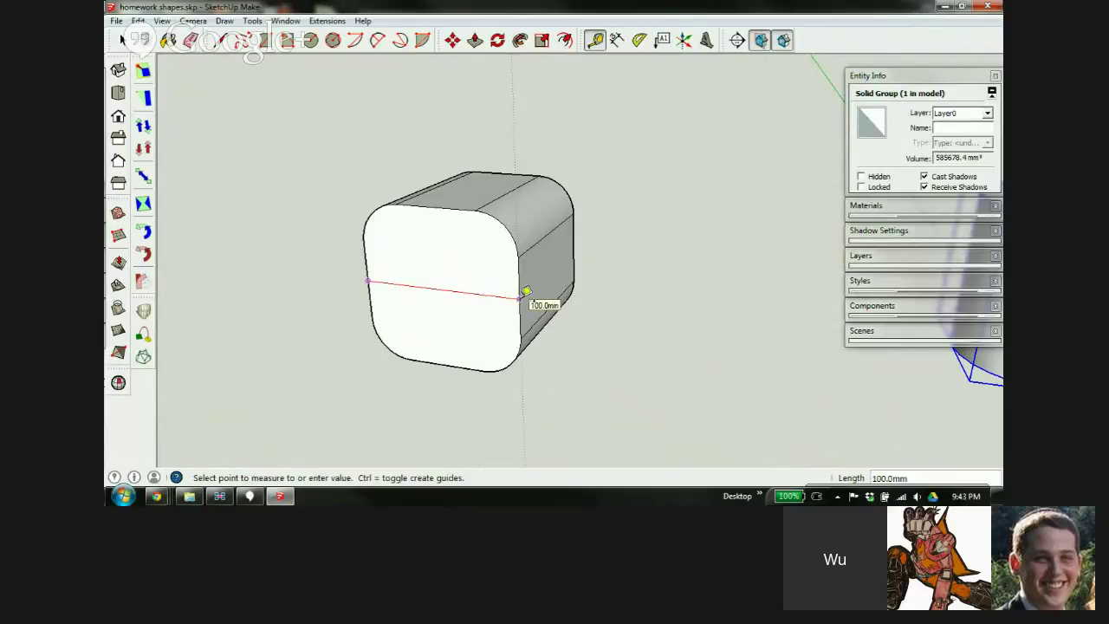
pyautogui.click(521, 298)
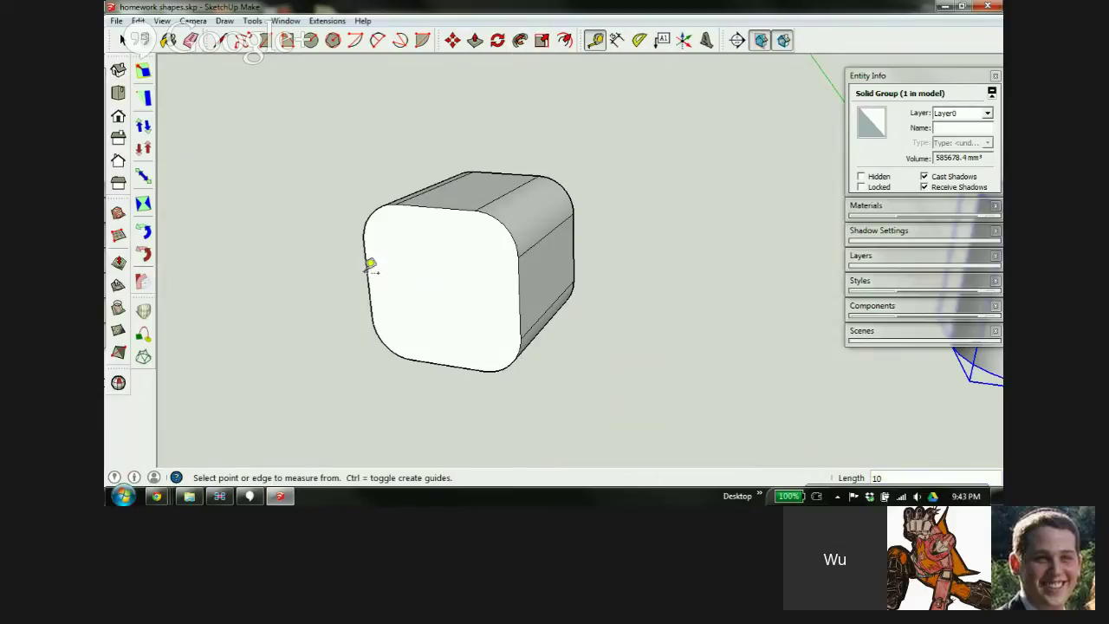
pyautogui.click(367, 270)
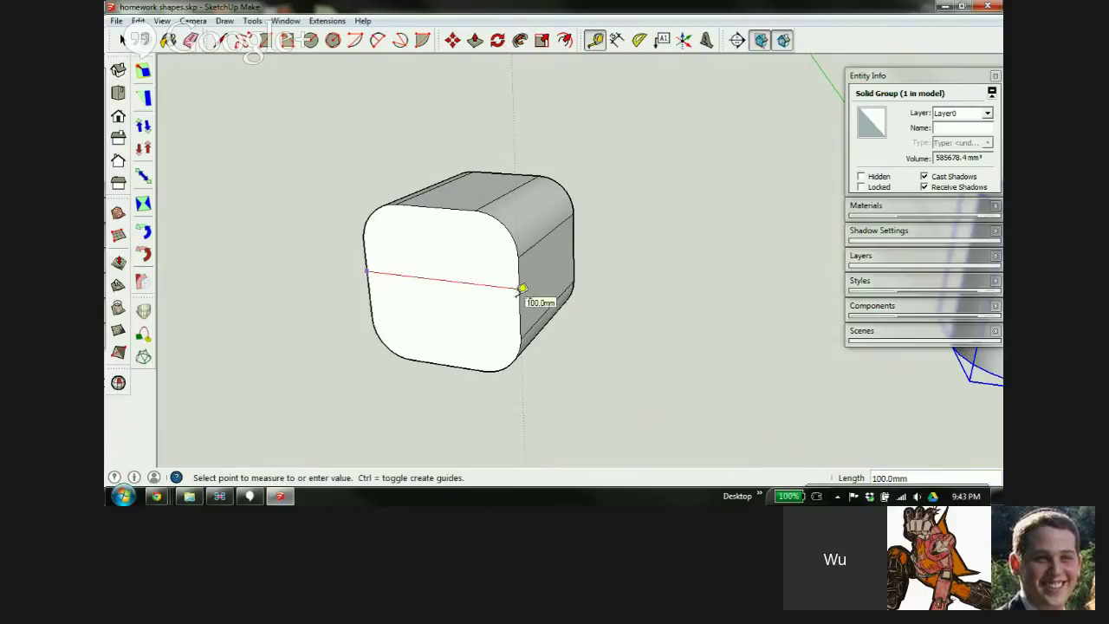
pyautogui.click(523, 288)
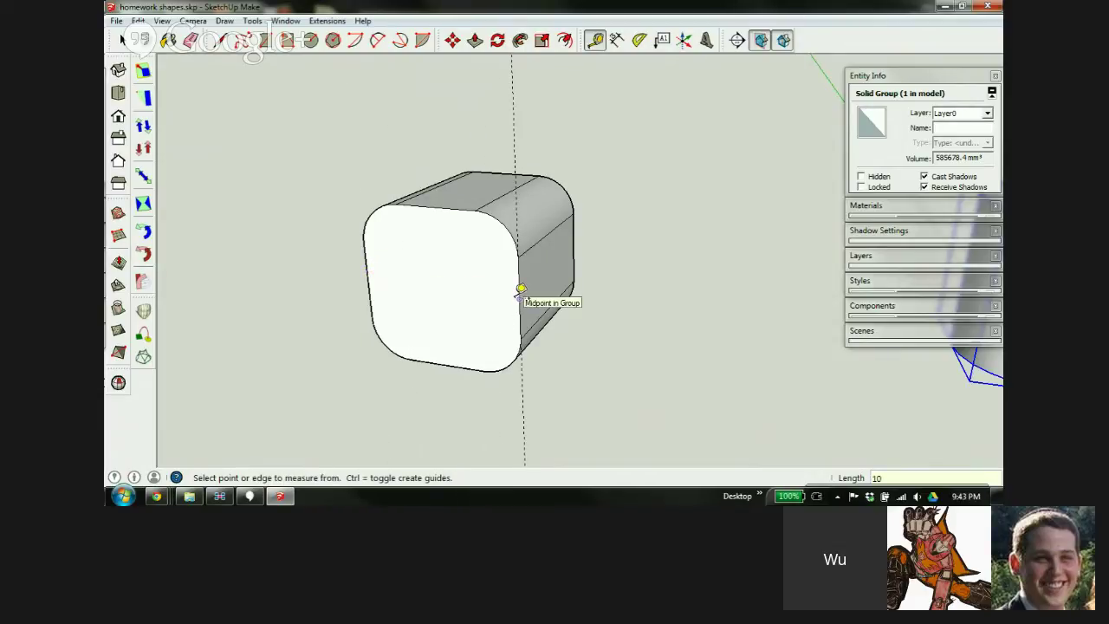
pyautogui.press('Return')
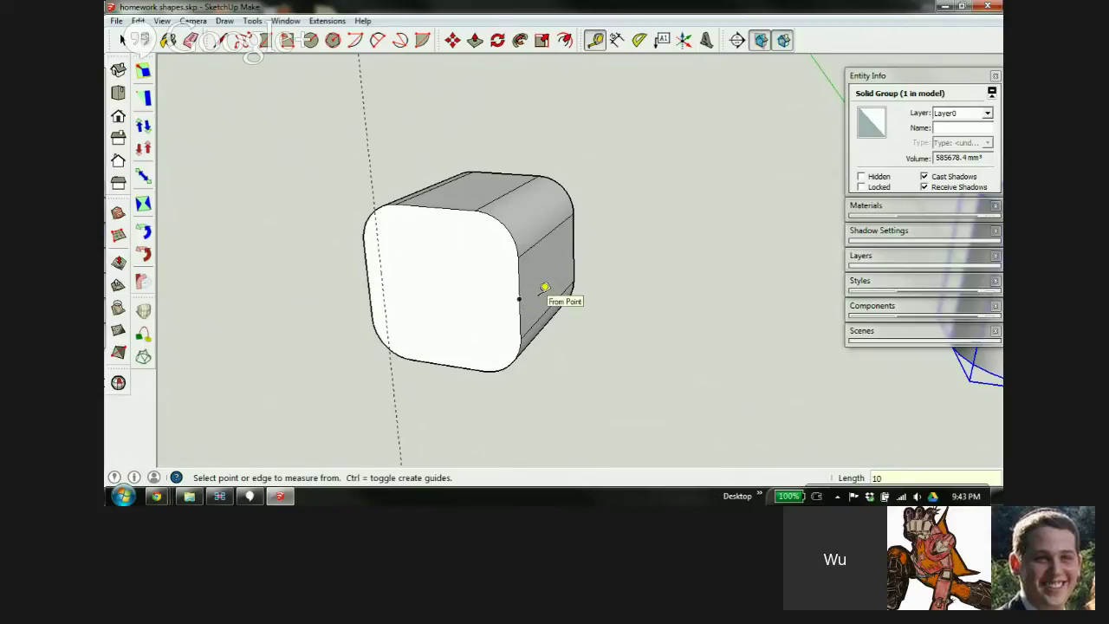
pyautogui.click(520, 290)
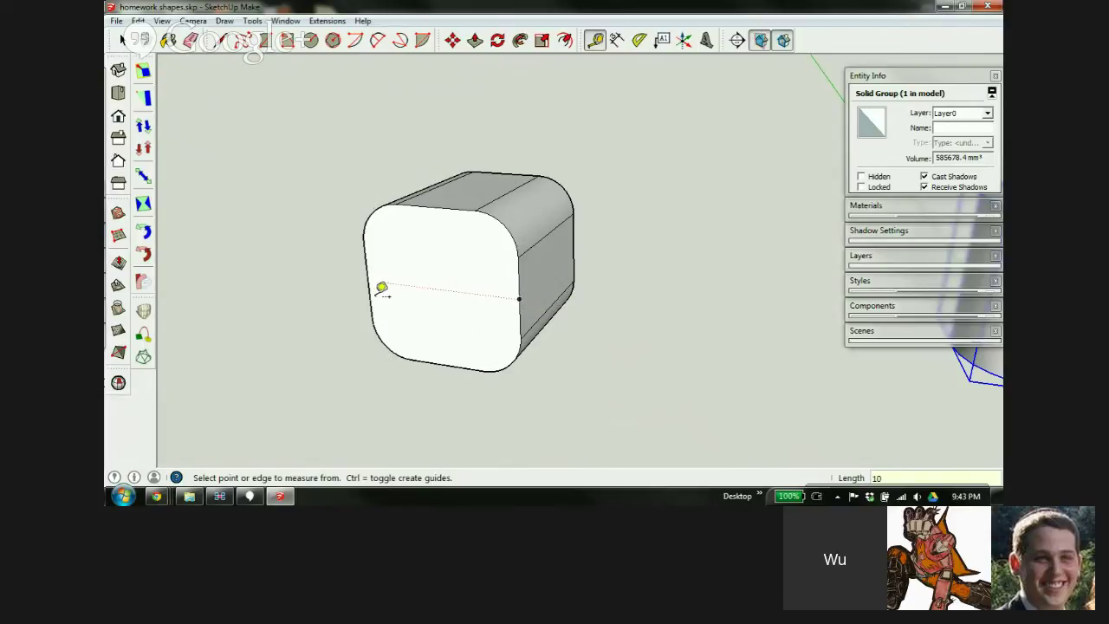
pyautogui.click(374, 283)
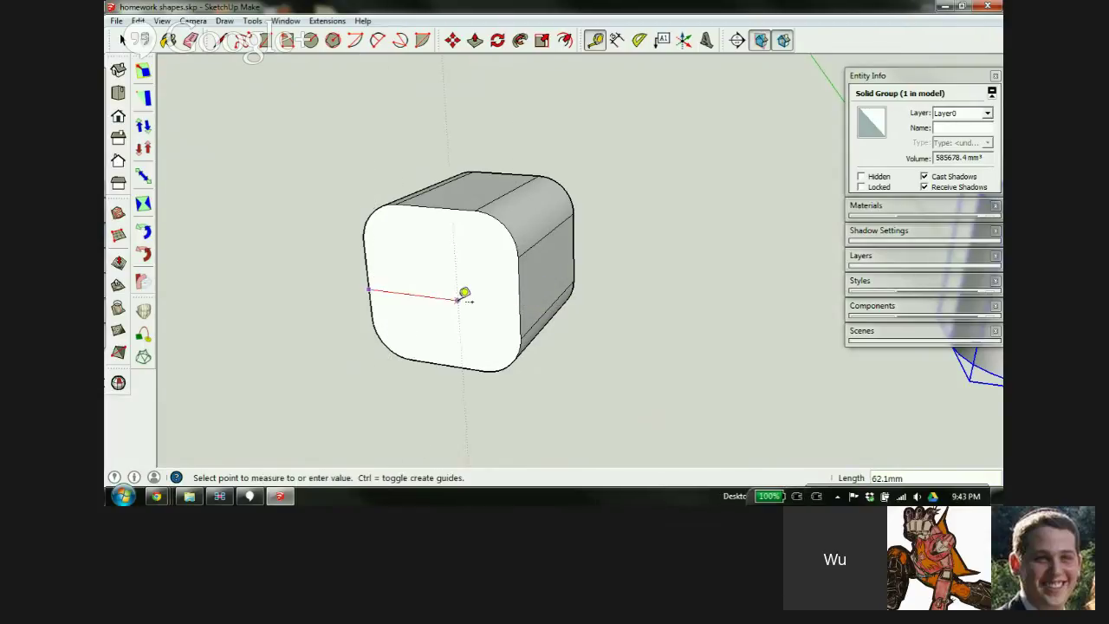
pyautogui.click(523, 291)
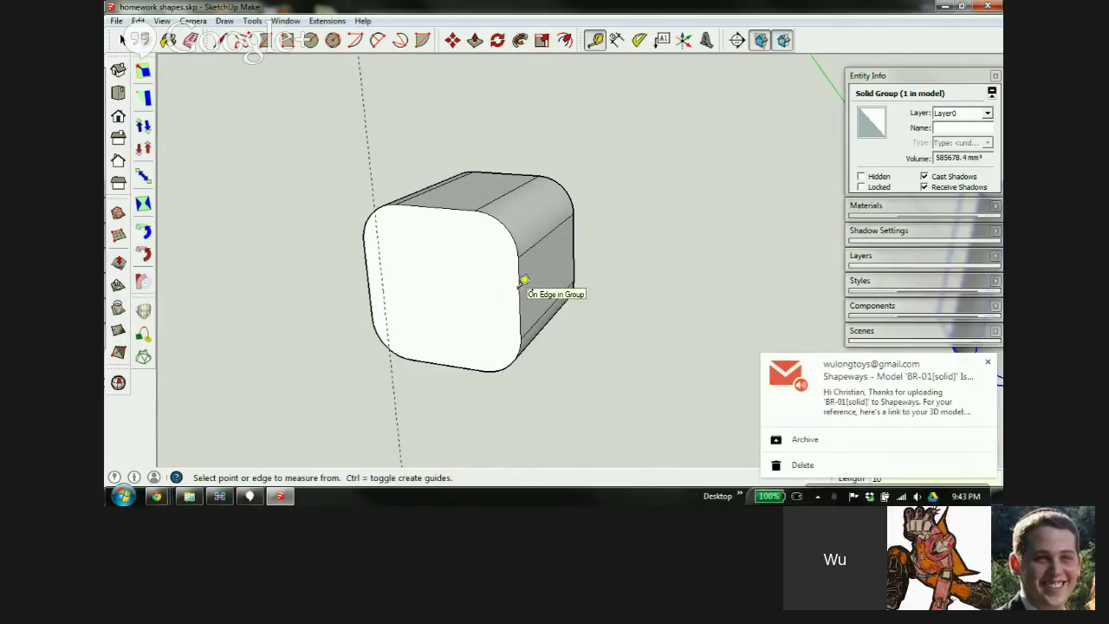
pyautogui.click(988, 363)
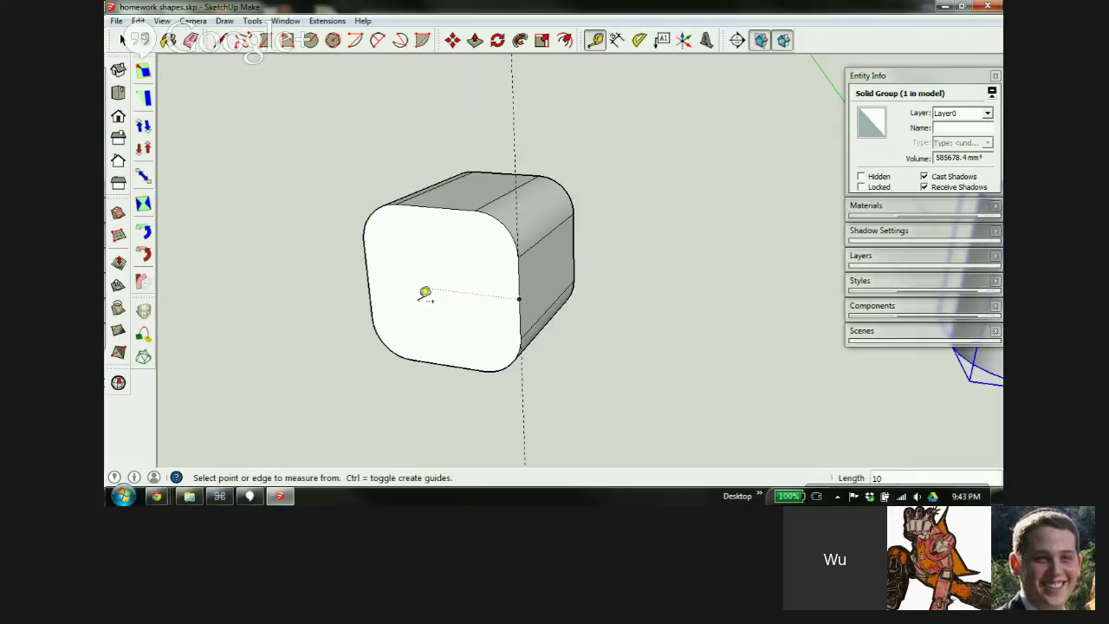
# Orbit to face the rounded cube and open its group for editing
pyautogui.moveTo(453, 290); pyautogui.dragTo(514, 274, button='middle')
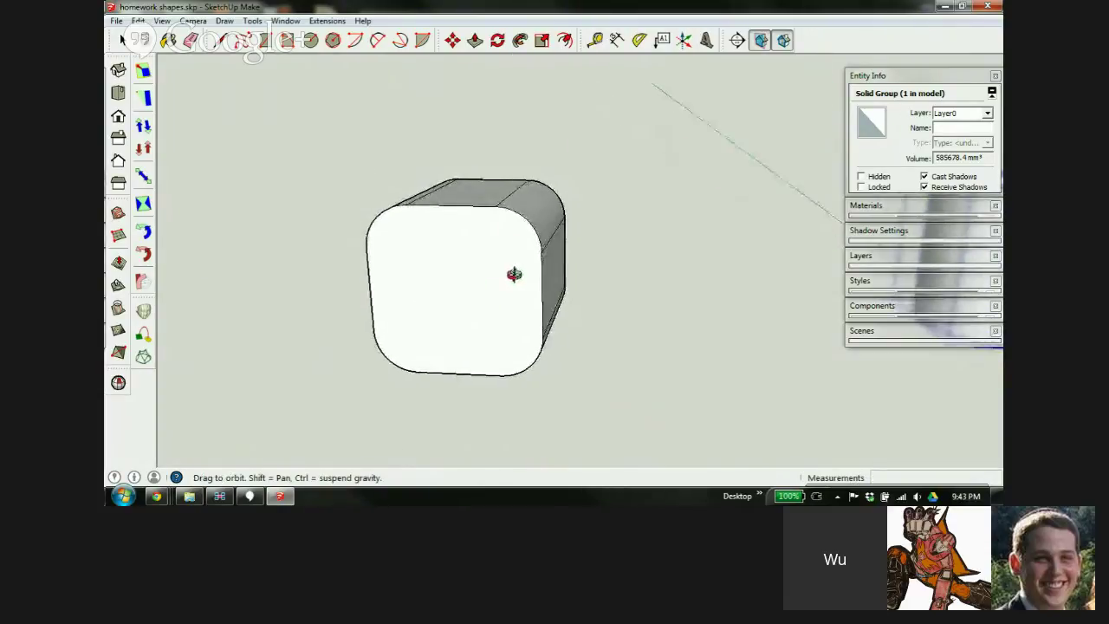
pyautogui.press('space')
pyautogui.click(439, 291)
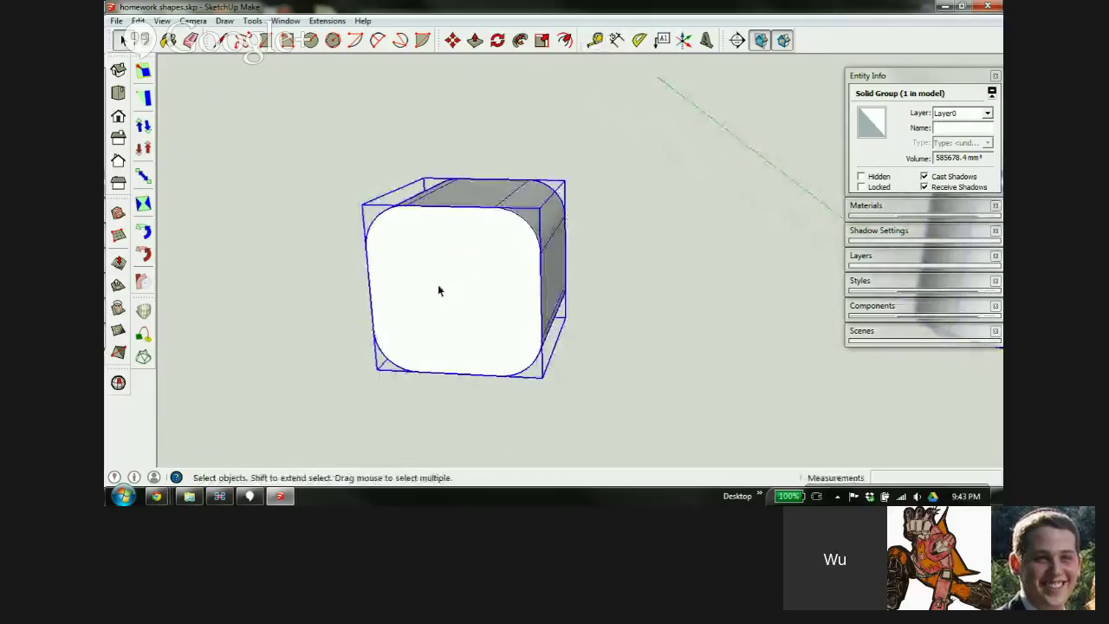
pyautogui.tripleClick(438, 291)
pyautogui.click(488, 162)
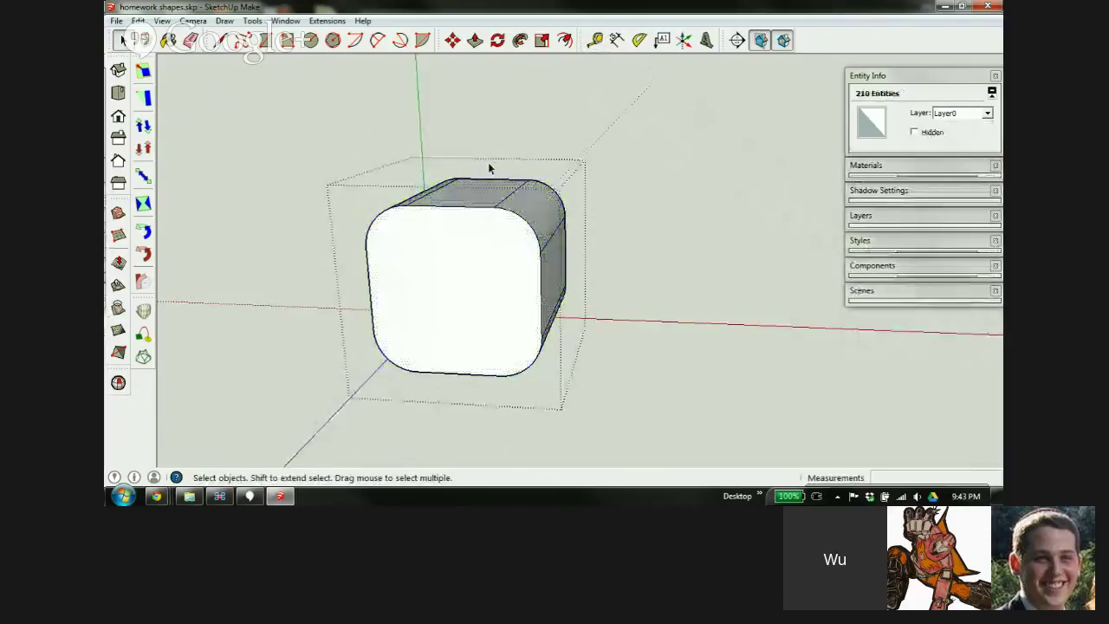
# Measure the cube from left to right edge inside the group, then undo the 10 mm guide
pyautogui.press('t')
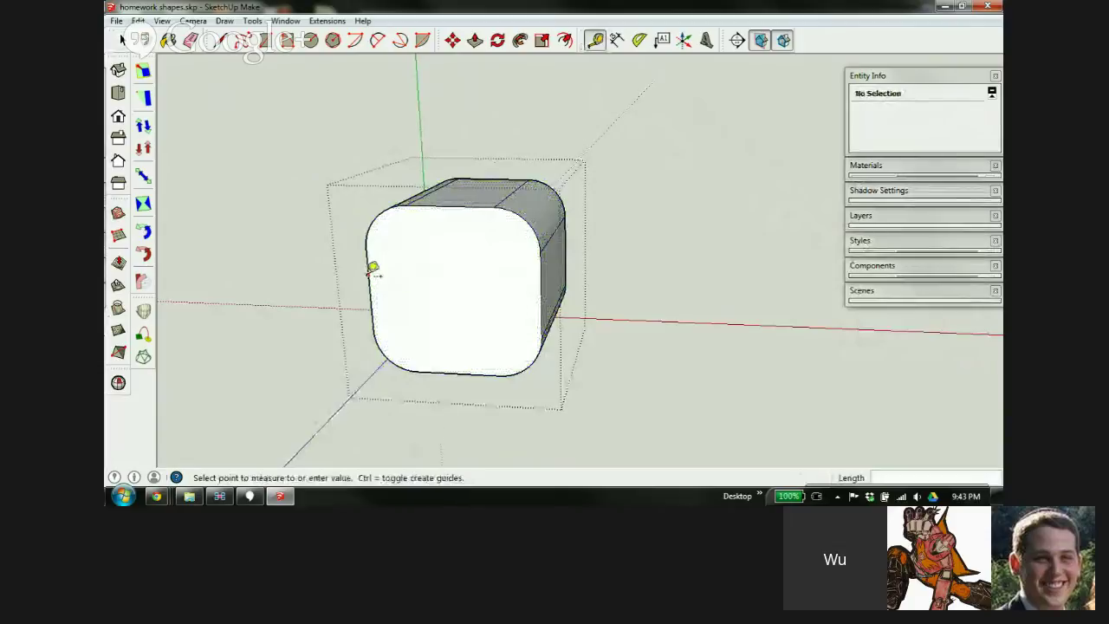
pyautogui.click(371, 271)
pyautogui.click(544, 272)
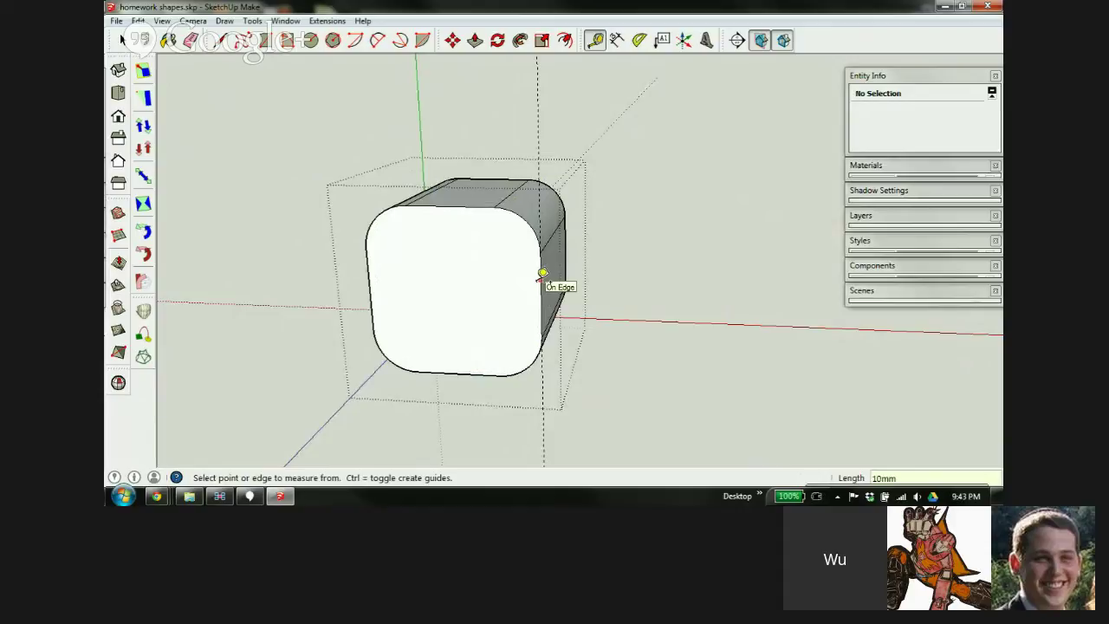
pyautogui.press('Return')
pyautogui.hotkey('ctrl', 'z')
# Exit the cube group and zoom out to show all five finished shapes in a row
pyautogui.press('space')
pyautogui.click(323, 265)
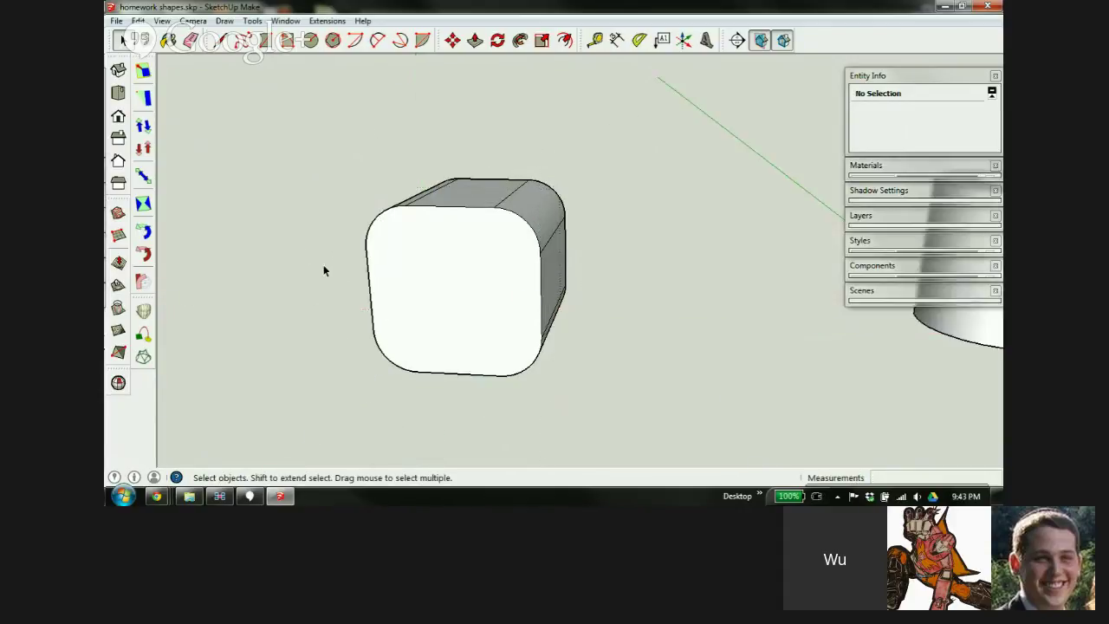
pyautogui.scroll(-2, 356, 275)
pyautogui.scroll(-6, 364, 273)
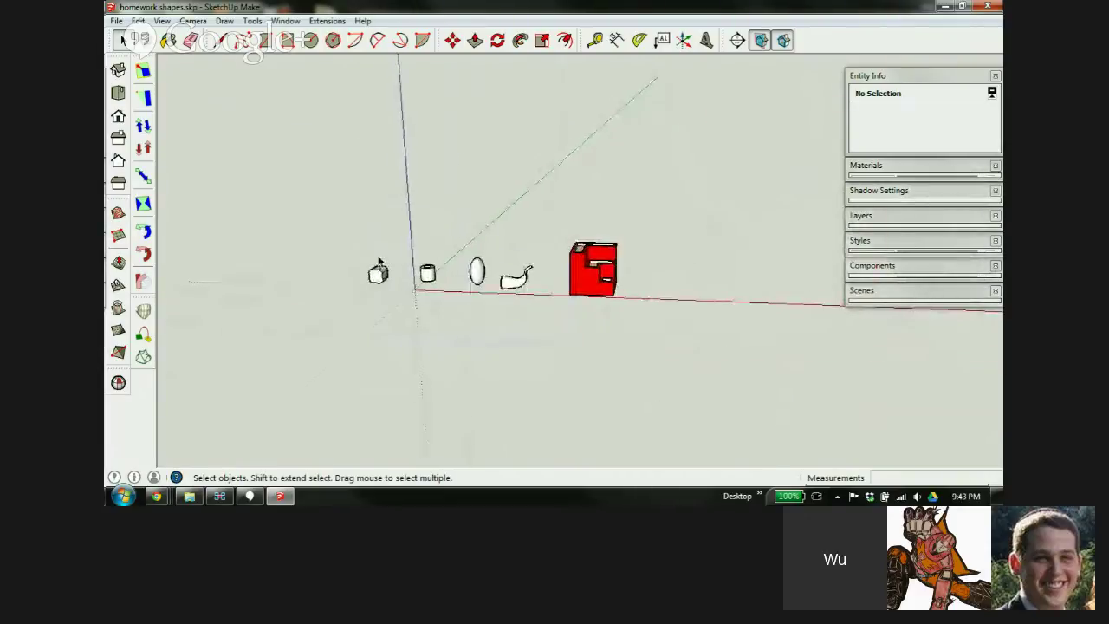
# Select all five shapes and scale them by 0.1, then zoom to fit
pyautogui.moveTo(312, 182); pyautogui.dragTo(728, 384)
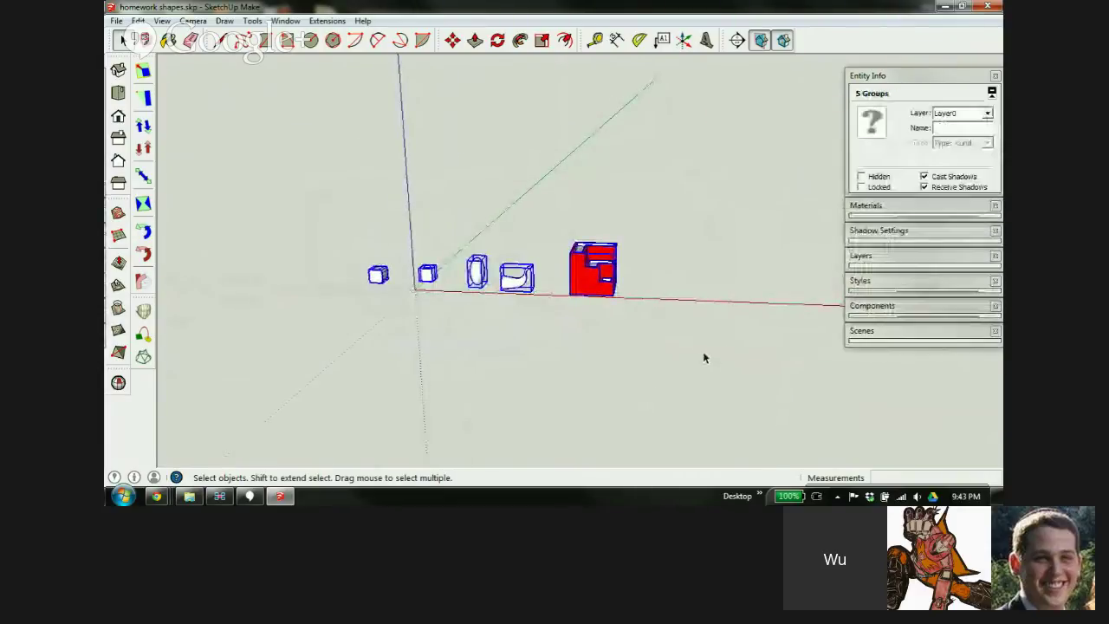
pyautogui.press('s')
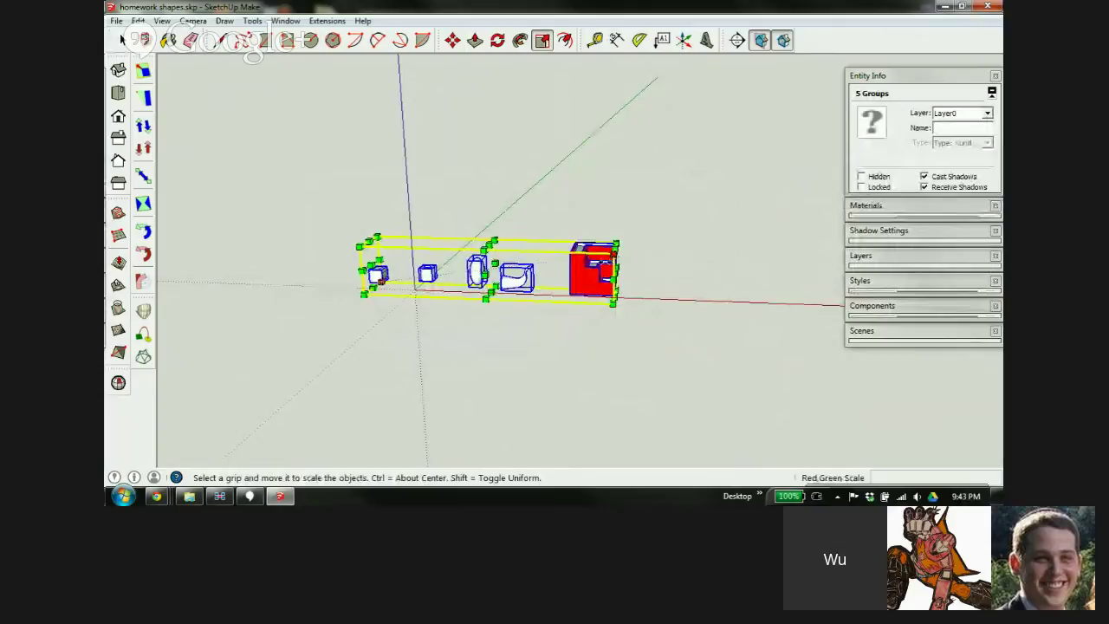
pyautogui.moveTo(617, 296); pyautogui.dragTo(547, 302)
pyautogui.write('.1')
pyautogui.press('Return')
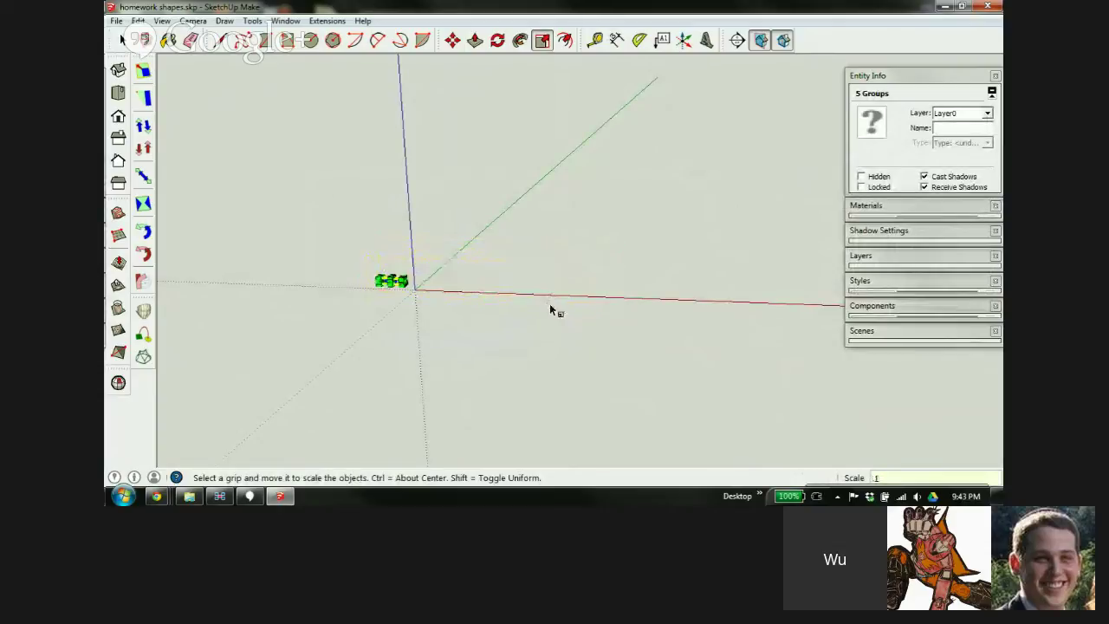
pyautogui.hotkey('shift', 'z')
pyautogui.press('space')
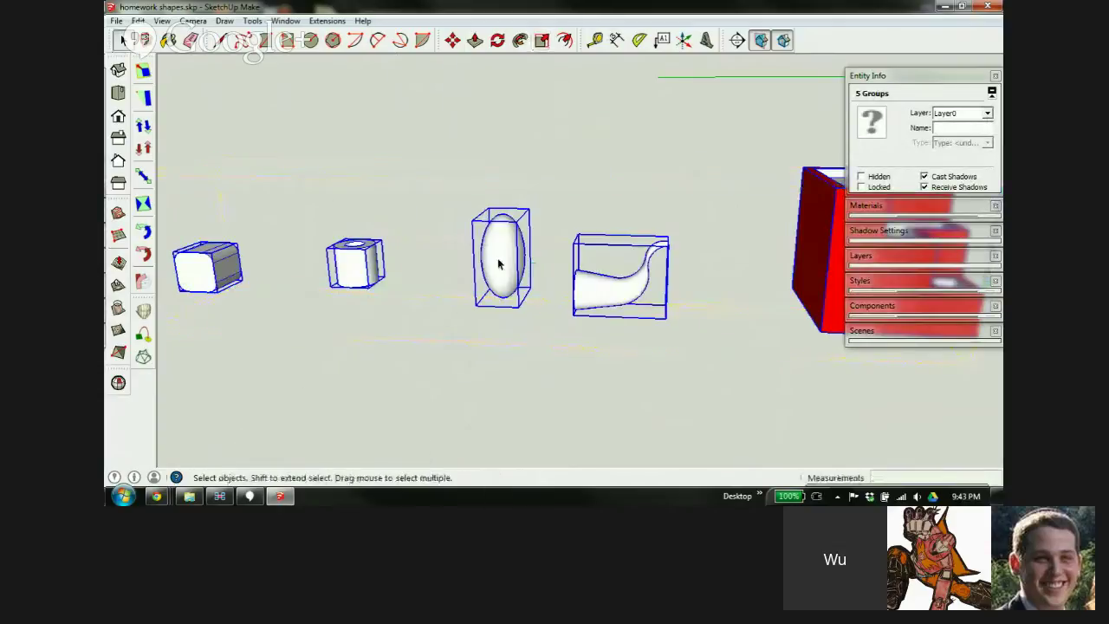
pyautogui.scroll(-5, 339, 279)
pyautogui.scroll(8, 401, 248)
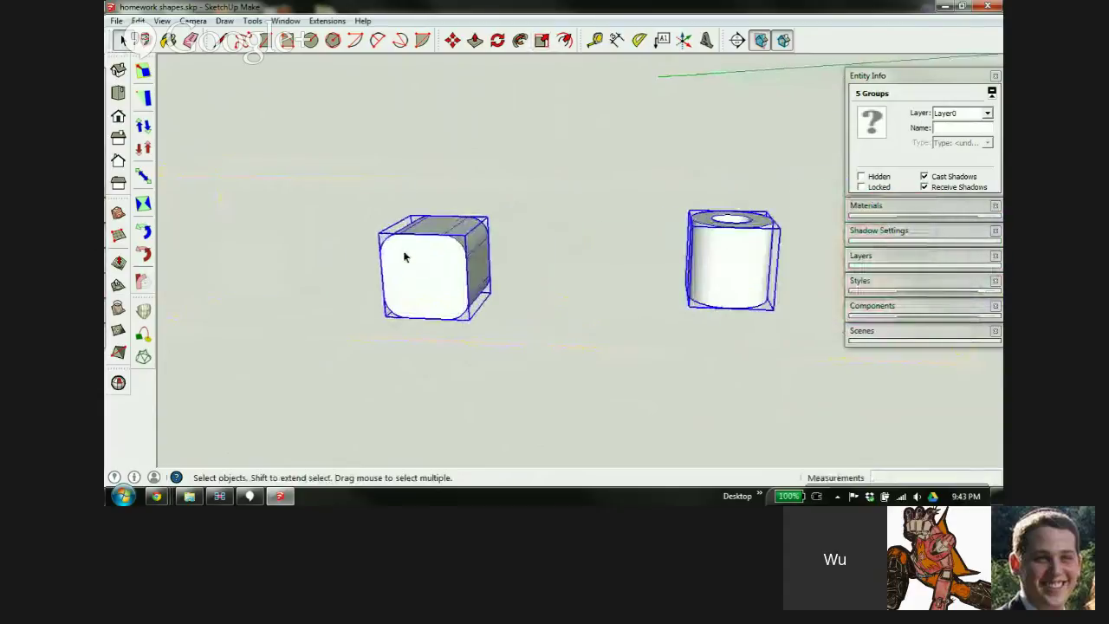
# Measure the cube with Tape Measure to confirm it is now 10 mm wide
pyautogui.press('t')
pyautogui.click(386, 270)
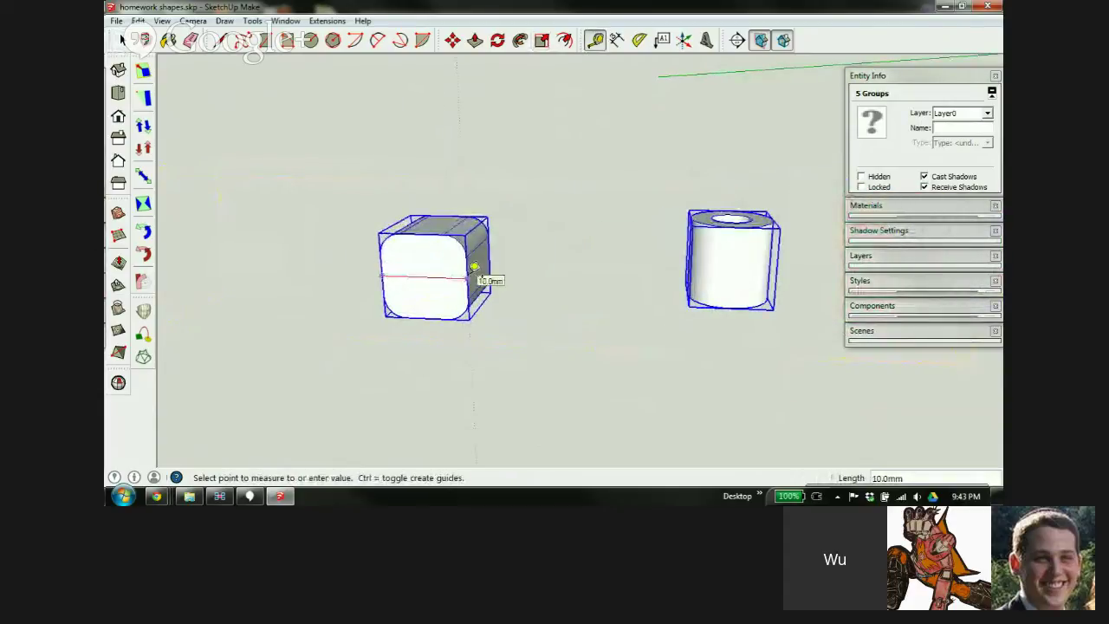
pyautogui.click(474, 265)
pyautogui.scroll(-6, 381, 258)
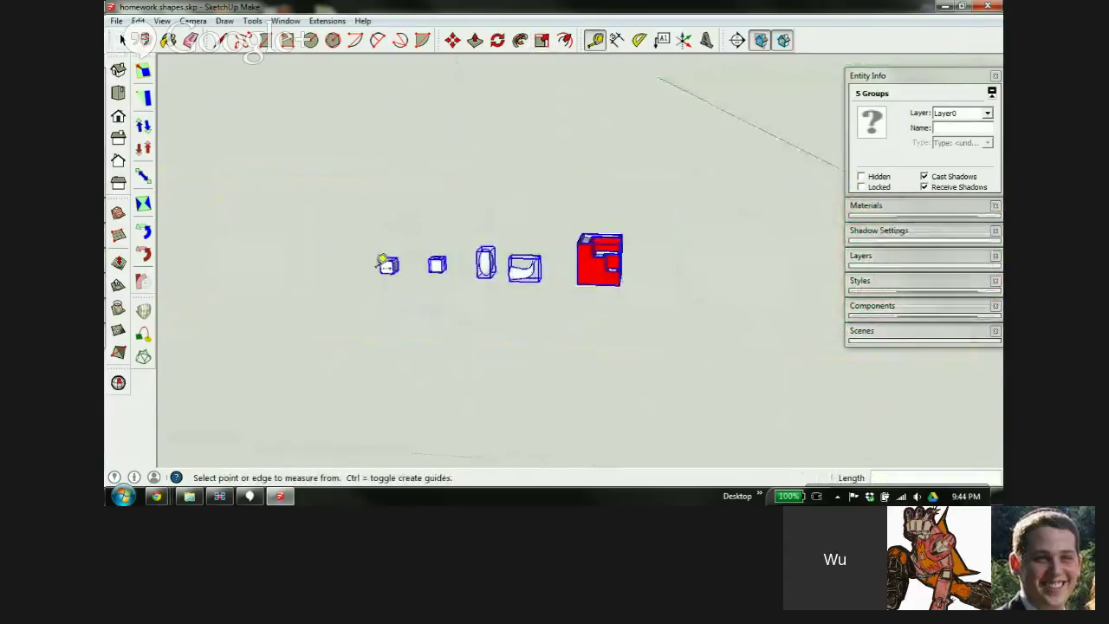
# Move the five shrunken shapes next to the origin
pyautogui.press('m')
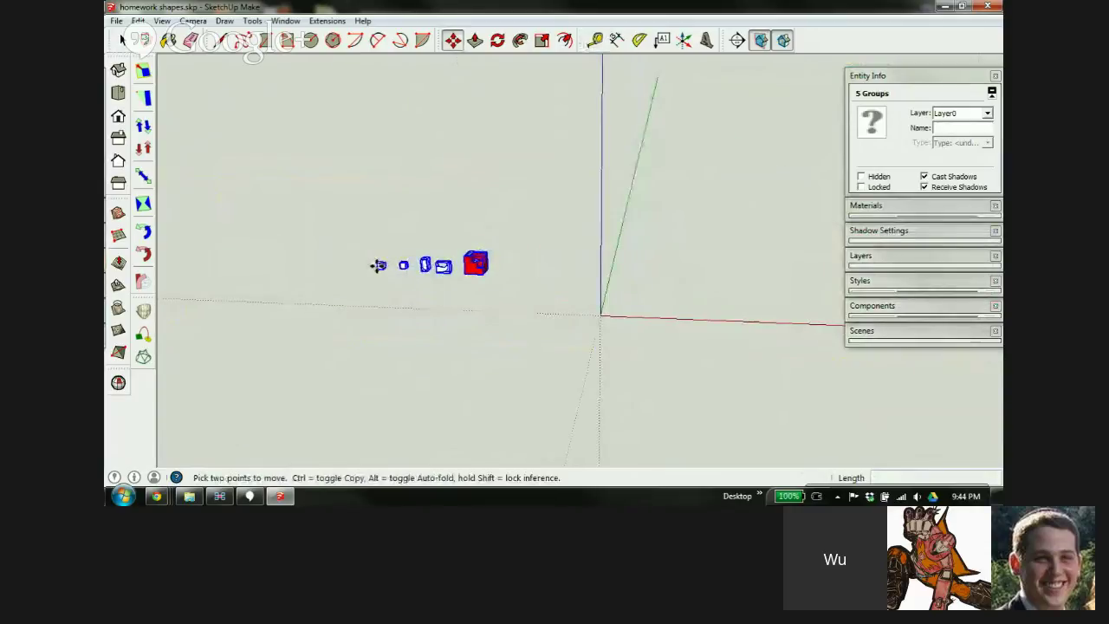
pyautogui.click(376, 265)
pyautogui.click(597, 313)
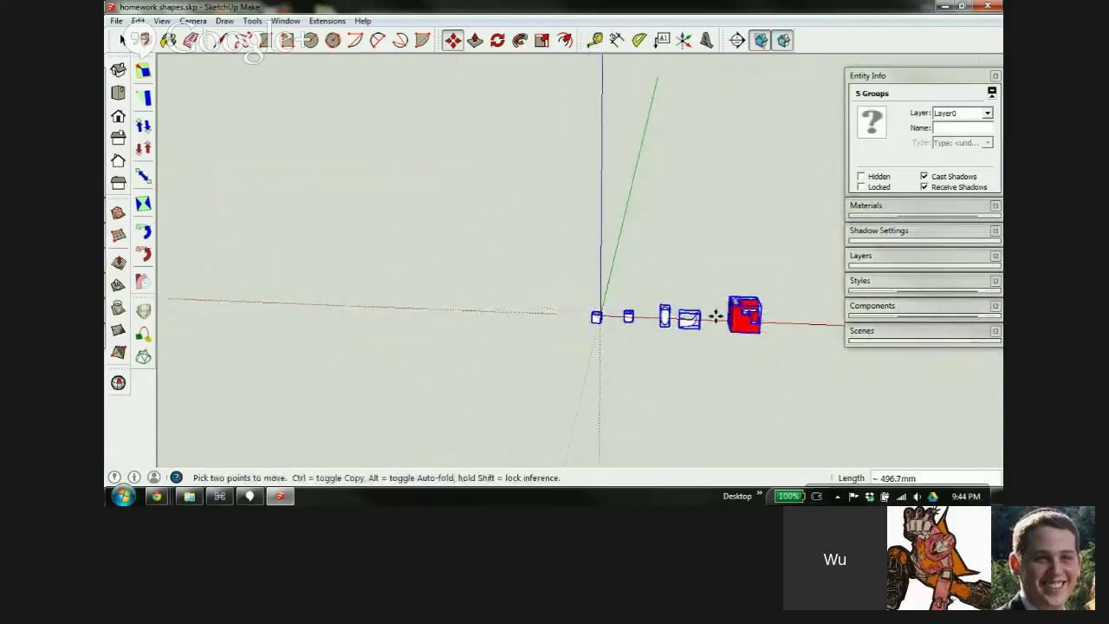
pyautogui.scroll(3, 745, 319)
pyautogui.scroll(2, 747, 321)
pyautogui.scroll(3, 317, 310)
pyautogui.press('space')
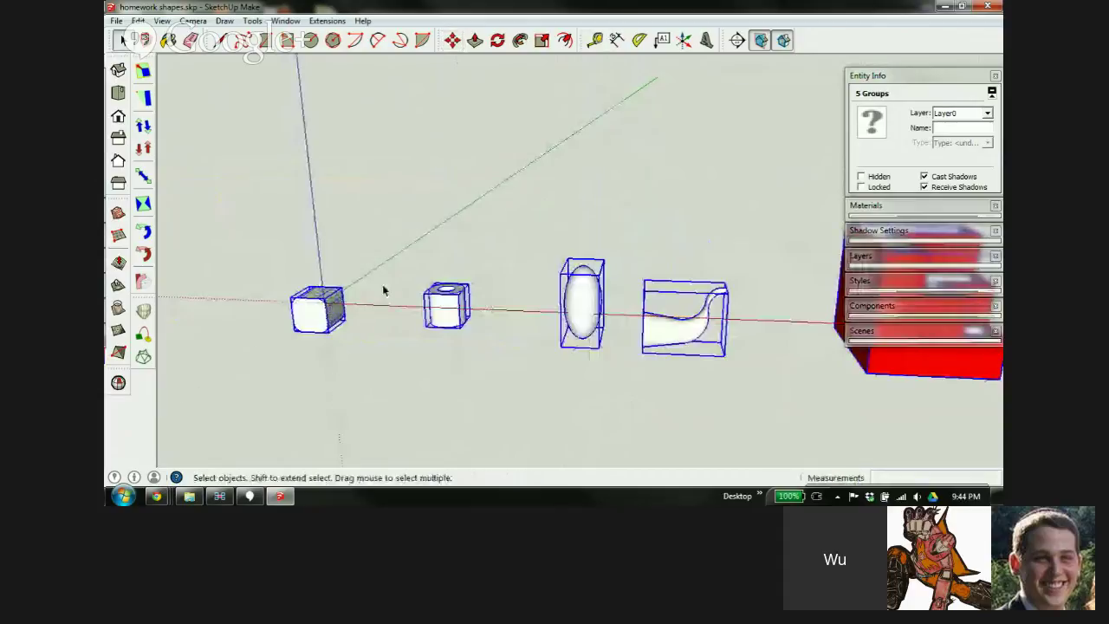
pyautogui.scroll(1, 329, 315)
# Move the ellipsoid onto the cube's side and orbit to check the overlap
pyautogui.keyDown('shift'); pyautogui.moveTo(322, 296); pyautogui.dragTo(413, 279, button='middle'); pyautogui.keyUp('shift')
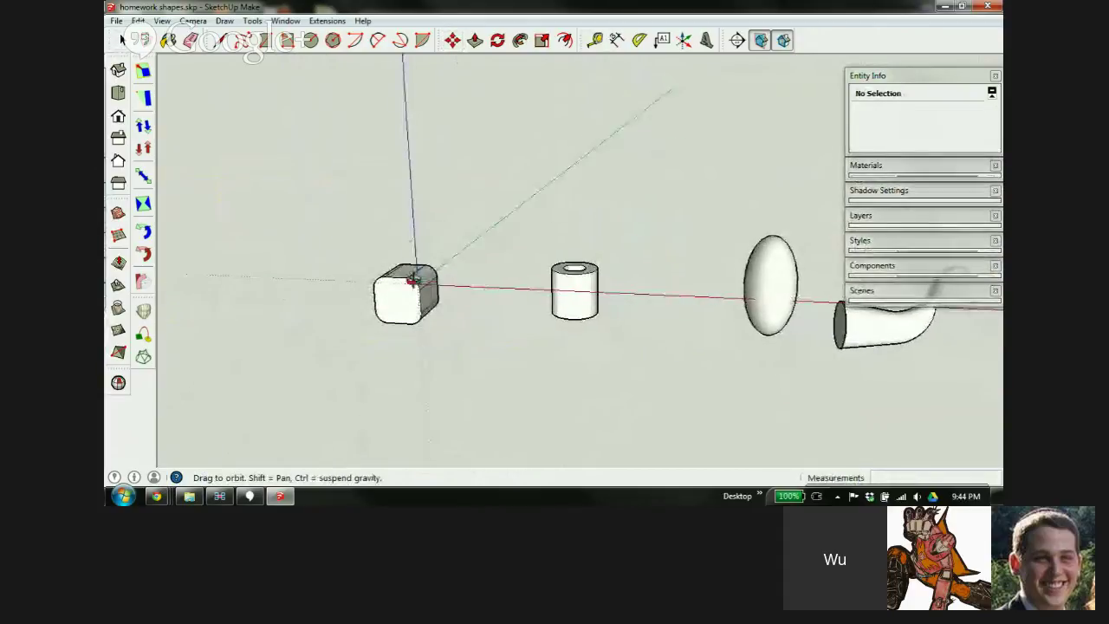
pyautogui.click(780, 268)
pyautogui.press('m')
pyautogui.click(772, 292)
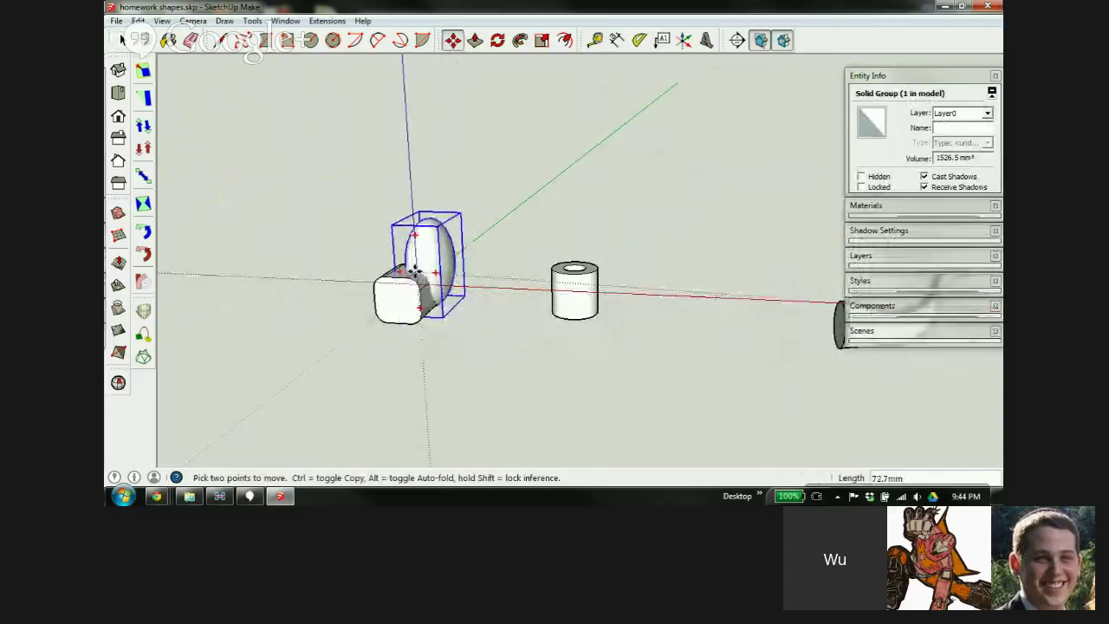
pyautogui.click(407, 275)
pyautogui.scroll(3, 396, 294)
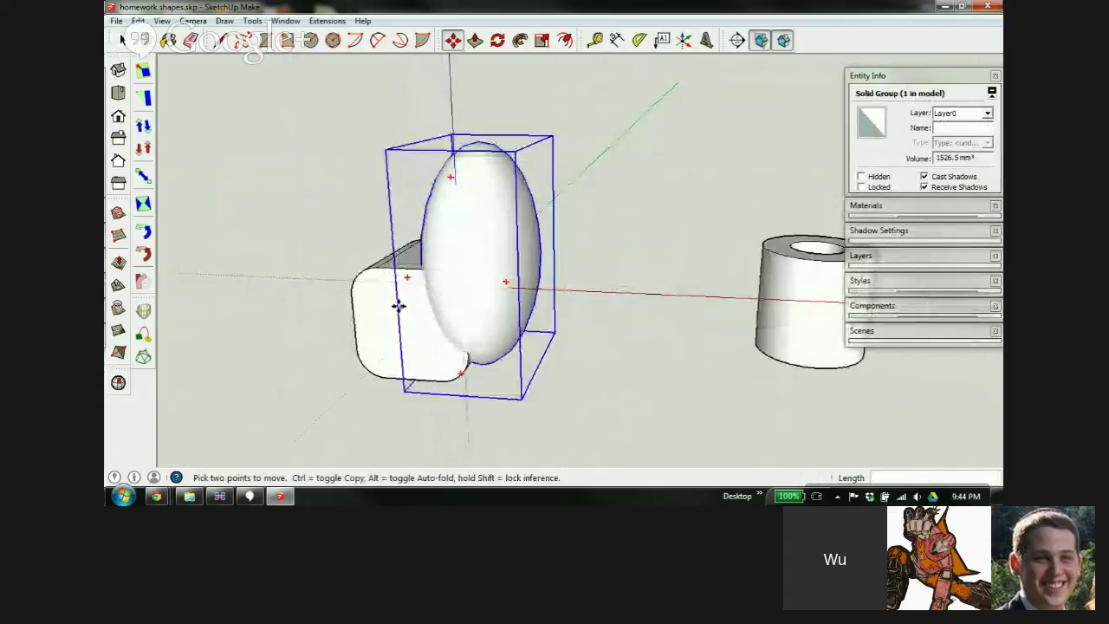
pyautogui.moveTo(399, 307); pyautogui.dragTo(599, 306, button='middle')
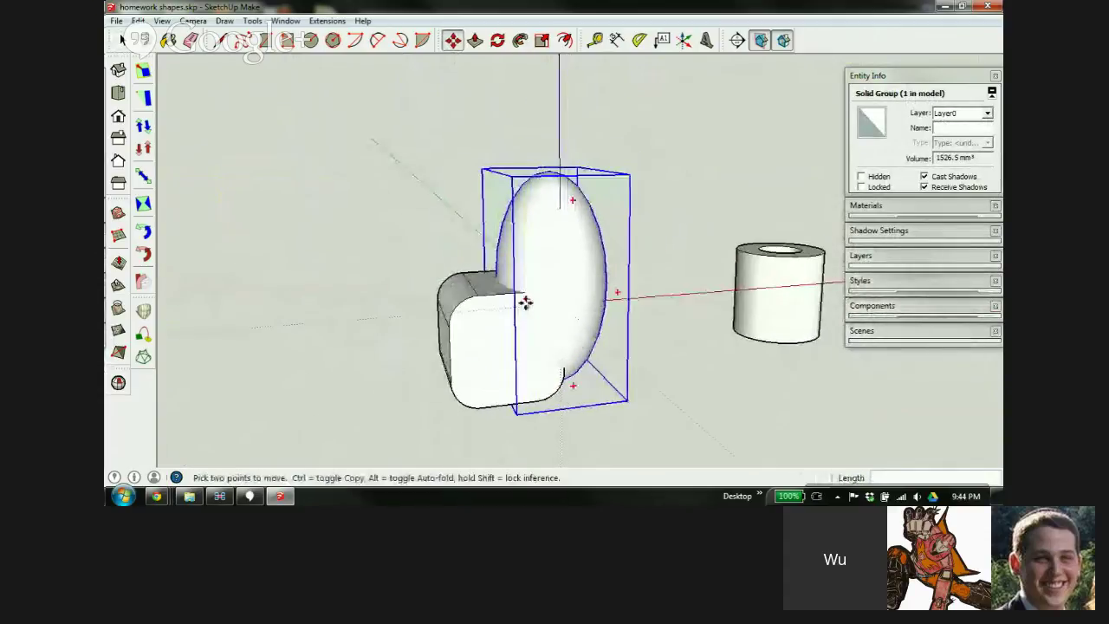
pyautogui.moveTo(537, 324); pyautogui.dragTo(611, 257, button='middle')
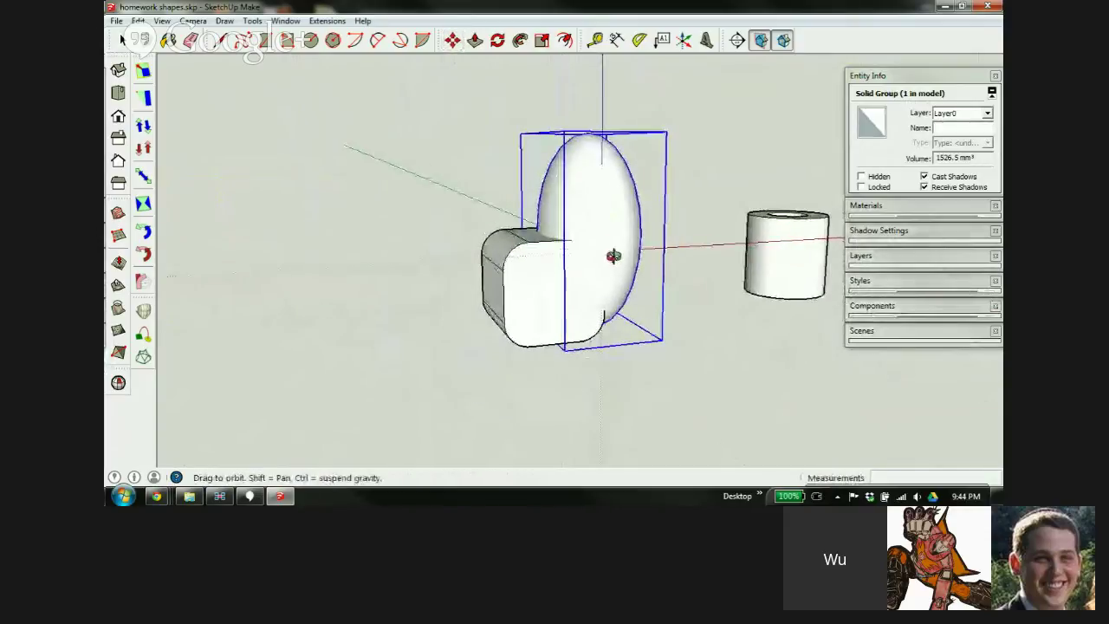
pyautogui.click(545, 293)
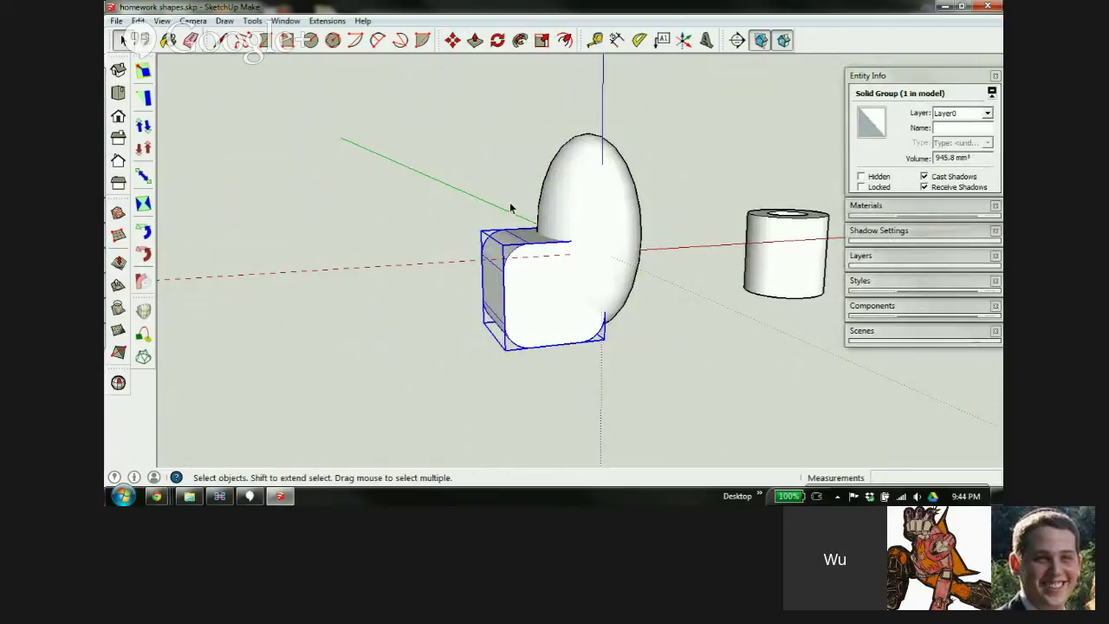
pyautogui.moveTo(554, 250); pyautogui.dragTo(505, 229, button='middle')
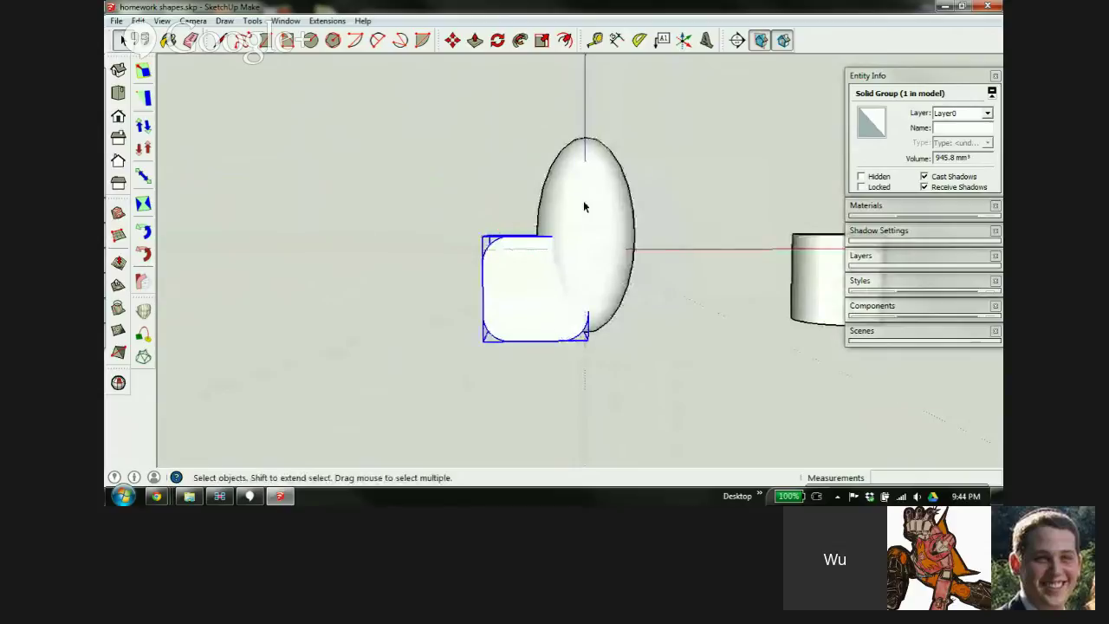
# Select the ellipsoid and cube and merge them with Tools > Outer Shell
pyautogui.click(584, 206)
pyautogui.keyDown('shift'); pyautogui.click(518, 283); pyautogui.keyUp('shift')
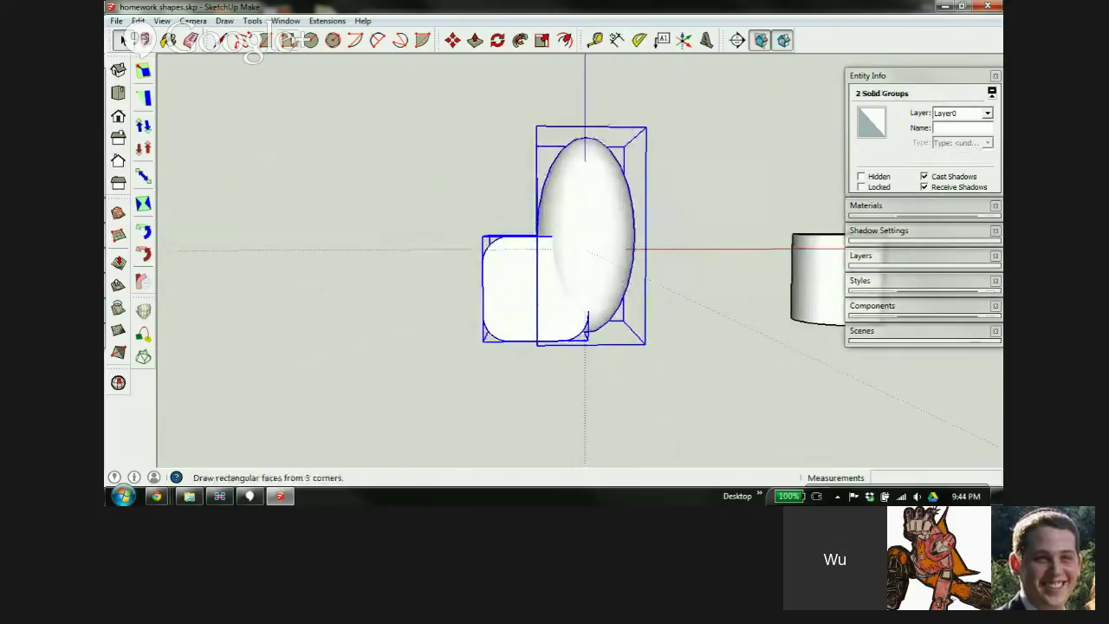
pyautogui.click(252, 20)
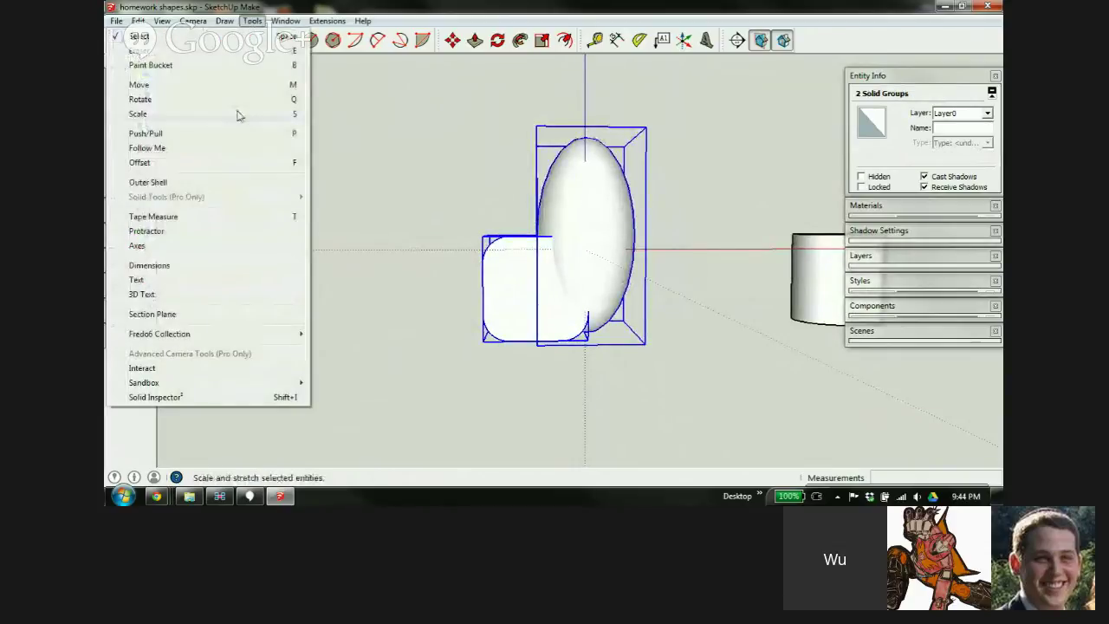
pyautogui.click(148, 182)
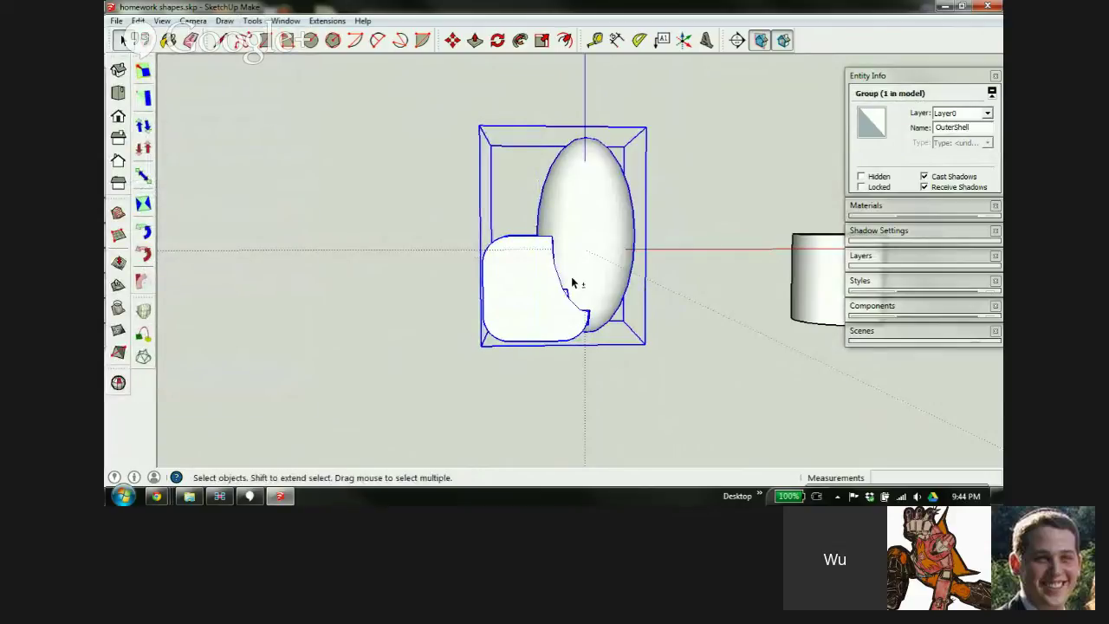
# Orbit and zoom around the merged OuterShell solid to inspect its edges and underside
pyautogui.moveTo(570, 227); pyautogui.dragTo(621, 276, button='middle')
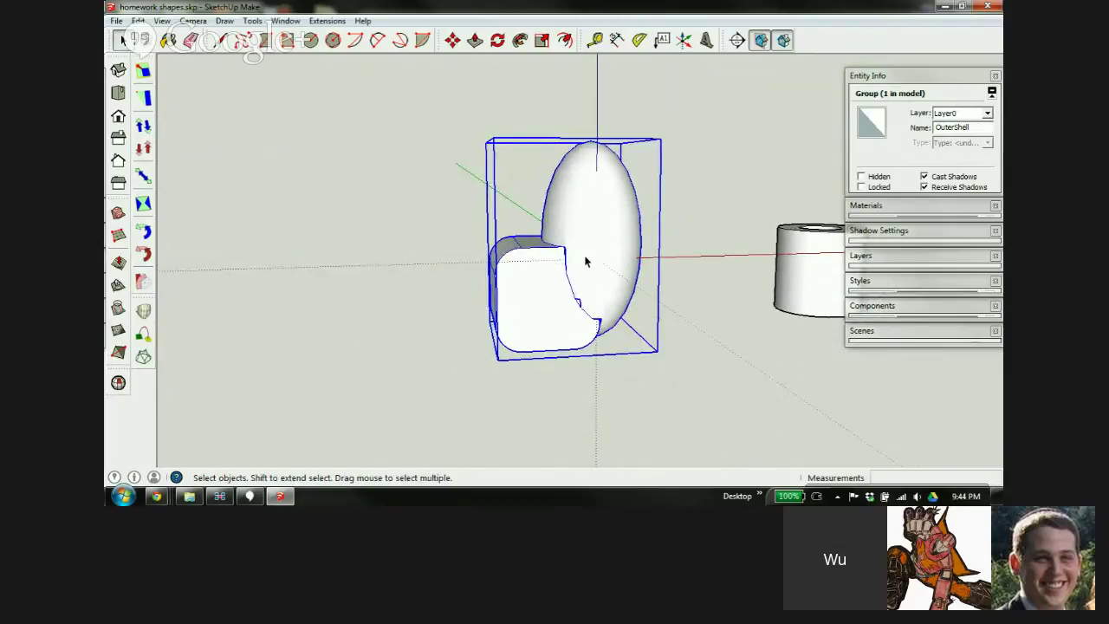
pyautogui.scroll(5, 586, 262)
pyautogui.moveTo(573, 383); pyautogui.dragTo(592, 337, button='middle')
pyautogui.scroll(10, 593, 337)
pyautogui.moveTo(589, 164); pyautogui.dragTo(592, 211, button='middle')
pyautogui.moveTo(632, 265); pyautogui.dragTo(542, 152, button='middle')
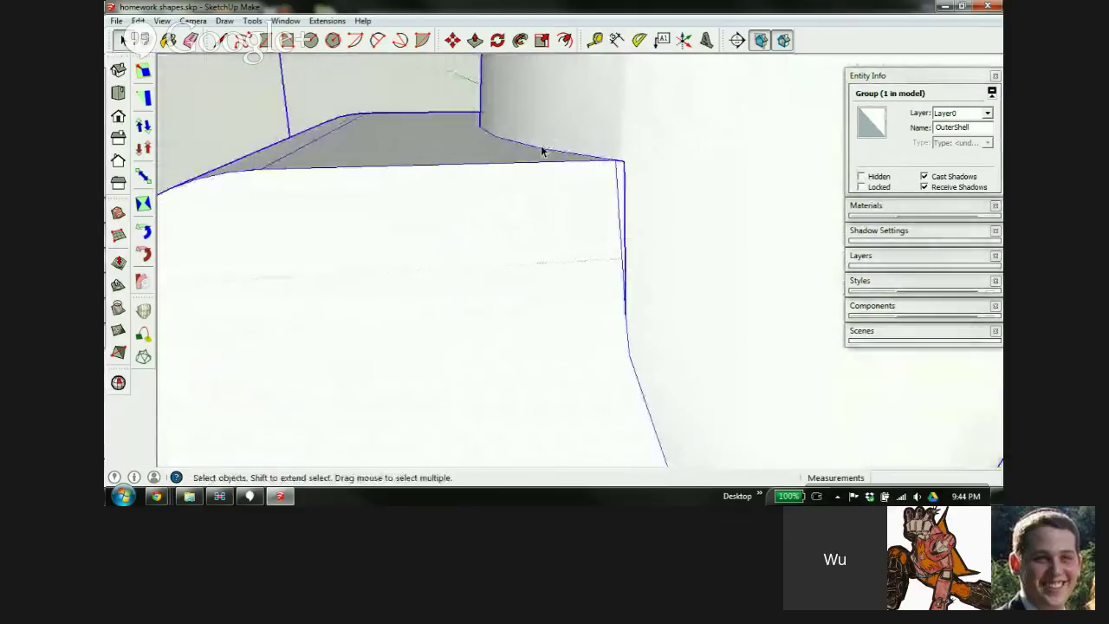
pyautogui.scroll(-8, 542, 152)
pyautogui.scroll(5, 602, 199)
pyautogui.moveTo(606, 210); pyautogui.dragTo(691, 187, button='middle')
pyautogui.scroll(3, 450, 220)
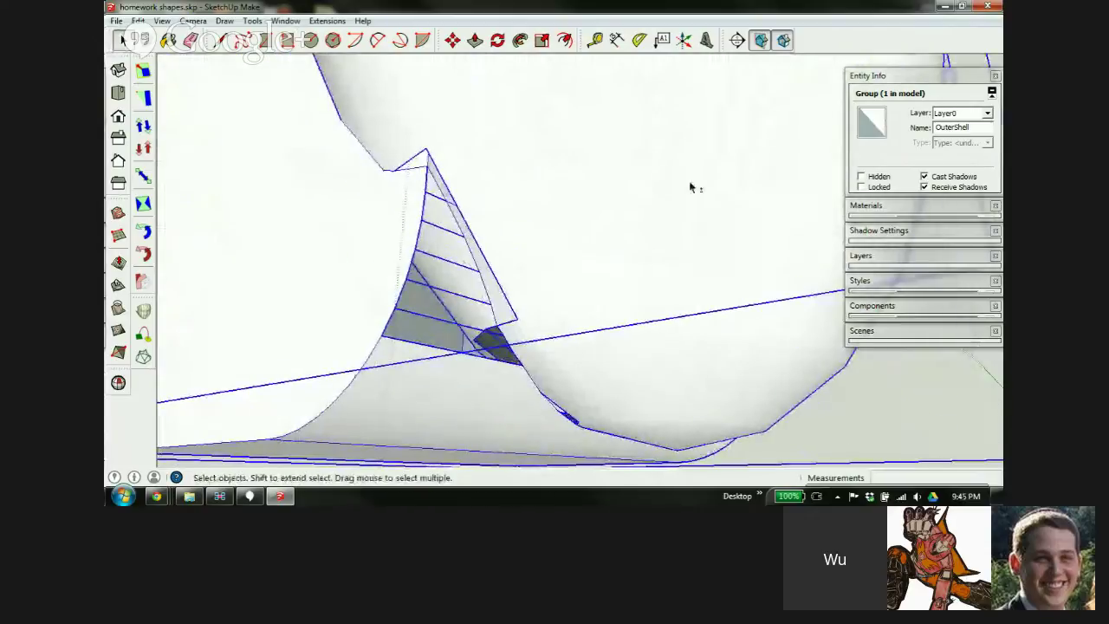
pyautogui.scroll(-6, 569, 235)
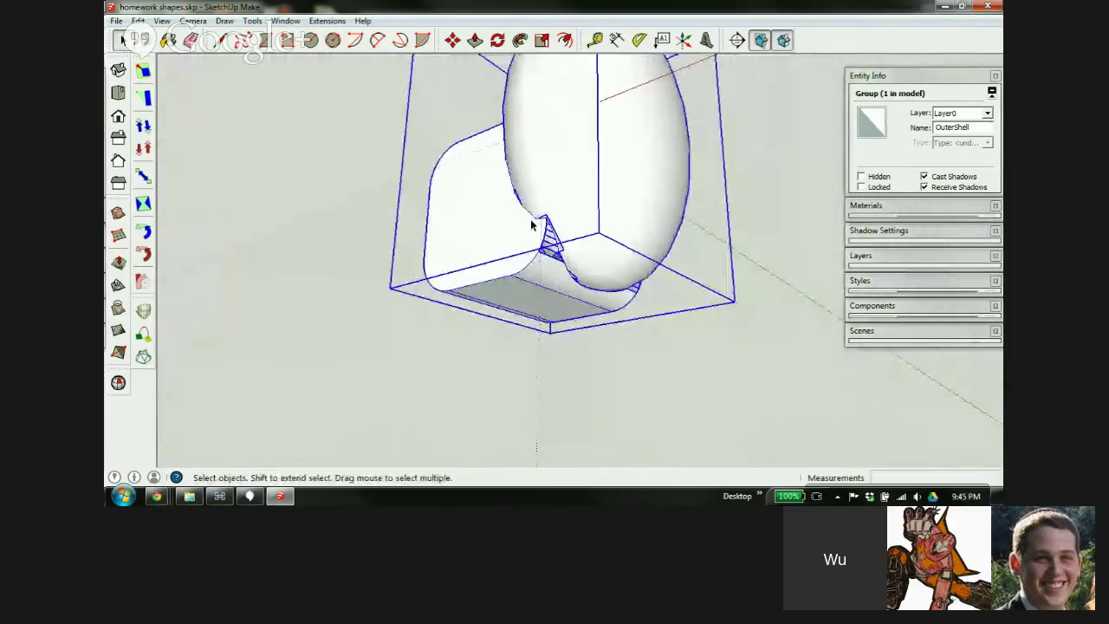
pyautogui.scroll(-1, 531, 222)
pyautogui.moveTo(555, 298); pyautogui.dragTo(709, 379, button='middle')
# Select the egg and the rounded box and group them together
pyautogui.click(708, 380)
pyautogui.scroll(-3, 542, 272)
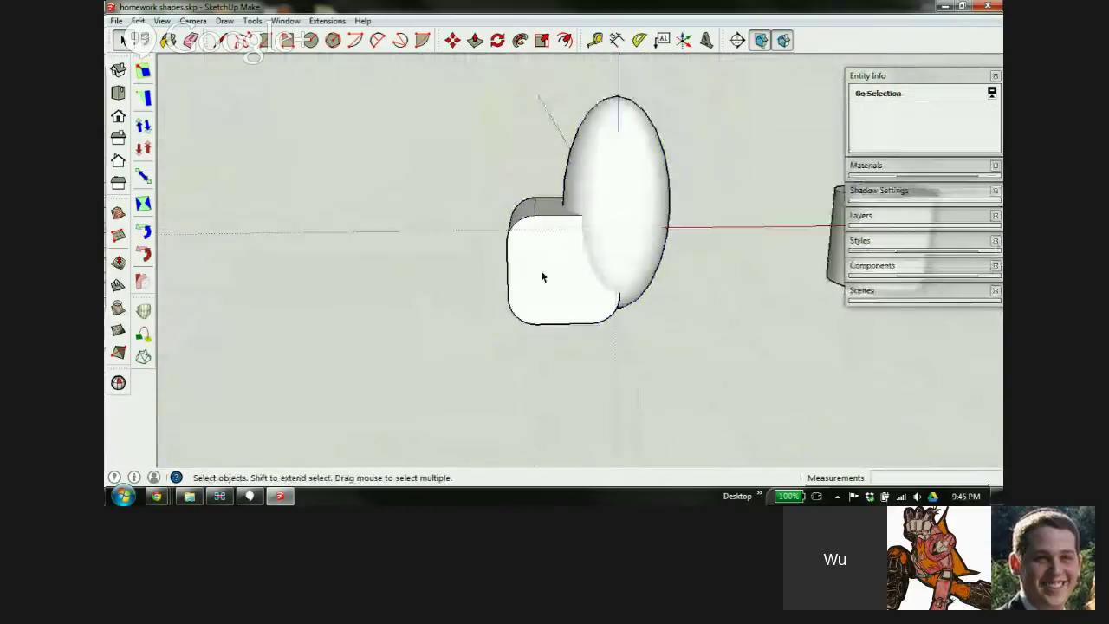
pyautogui.scroll(-3, 542, 271)
pyautogui.scroll(3, 579, 245)
pyautogui.click(585, 240)
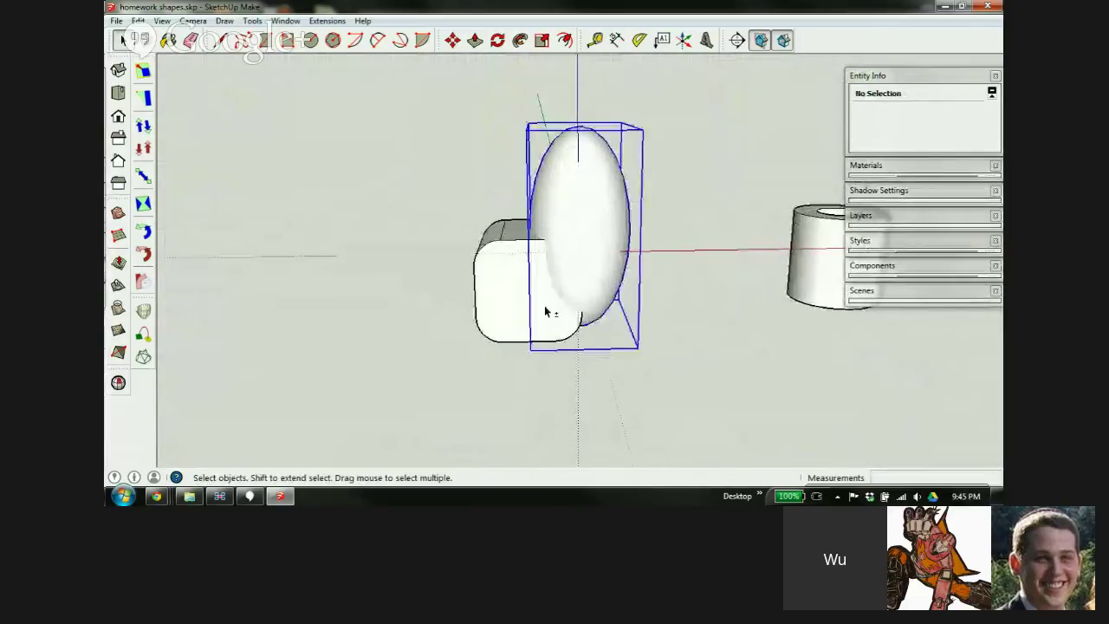
pyautogui.keyDown('shift'); pyautogui.click(538, 309); pyautogui.keyUp('shift')
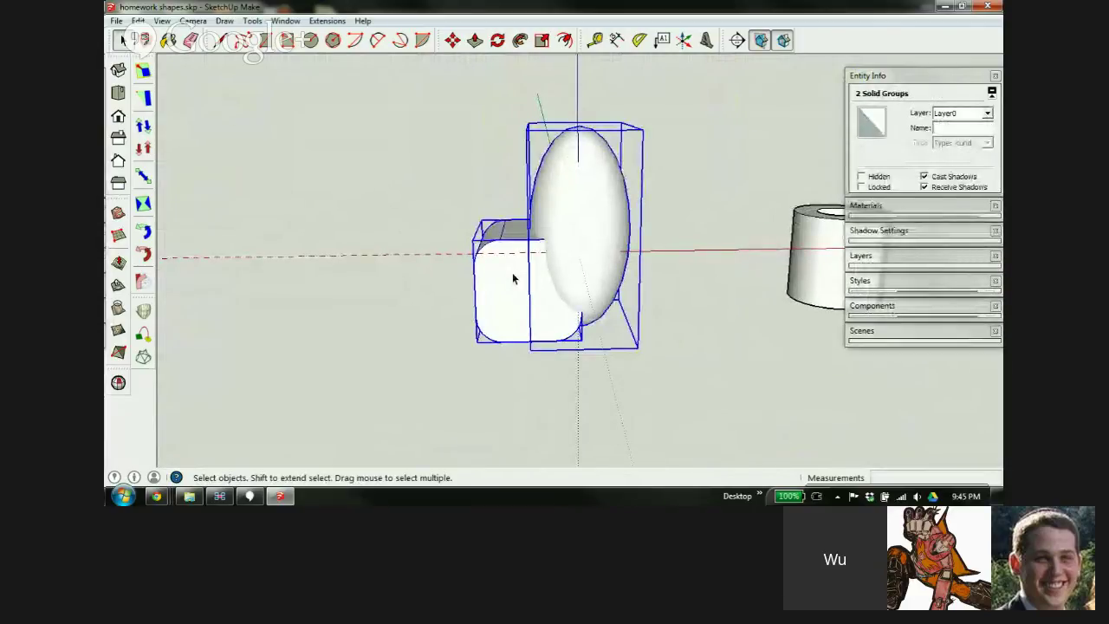
pyautogui.hotkey('ctrl', 'g')
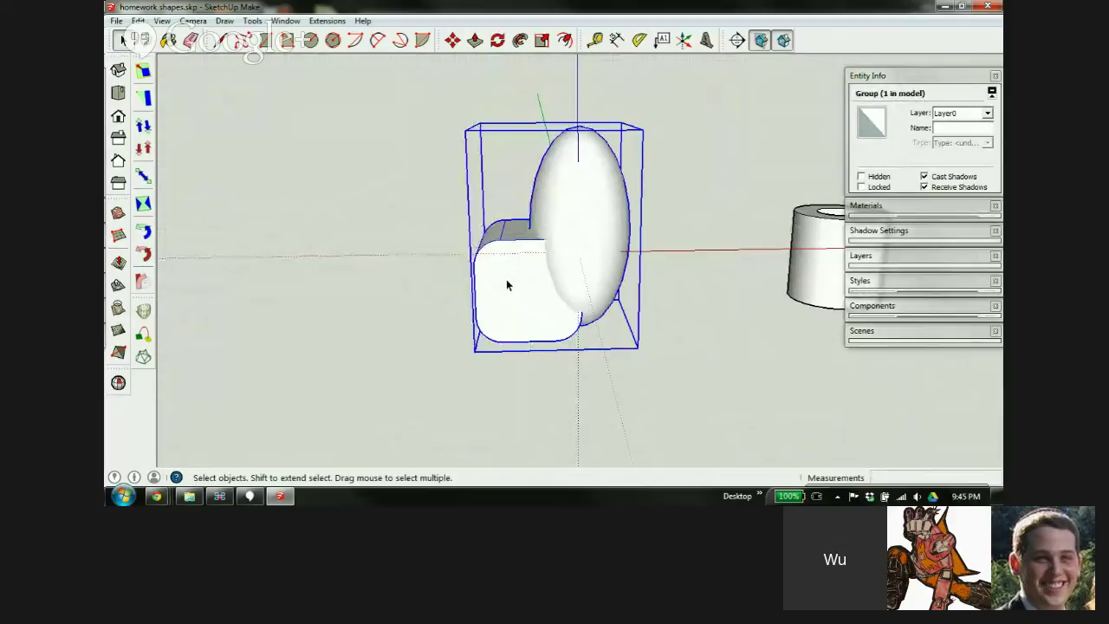
# Inside the group, scale both solids by 100, then undo that scale
pyautogui.doubleClick(507, 285)
pyautogui.scroll(-3, 453, 280)
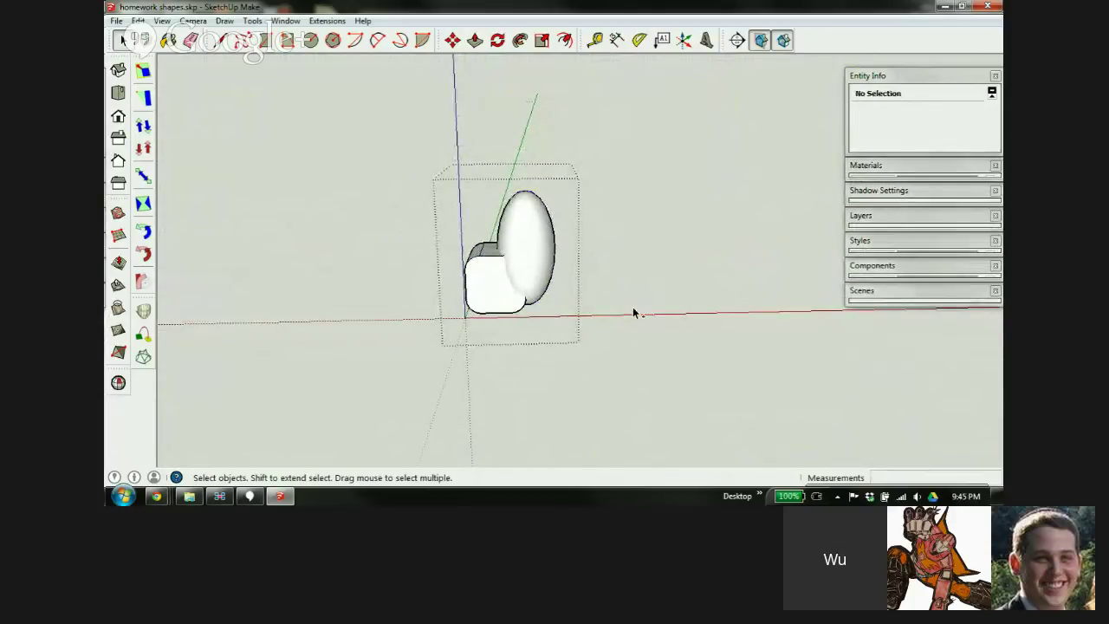
pyautogui.hotkey('ctrl', 'a')
pyautogui.press('s')
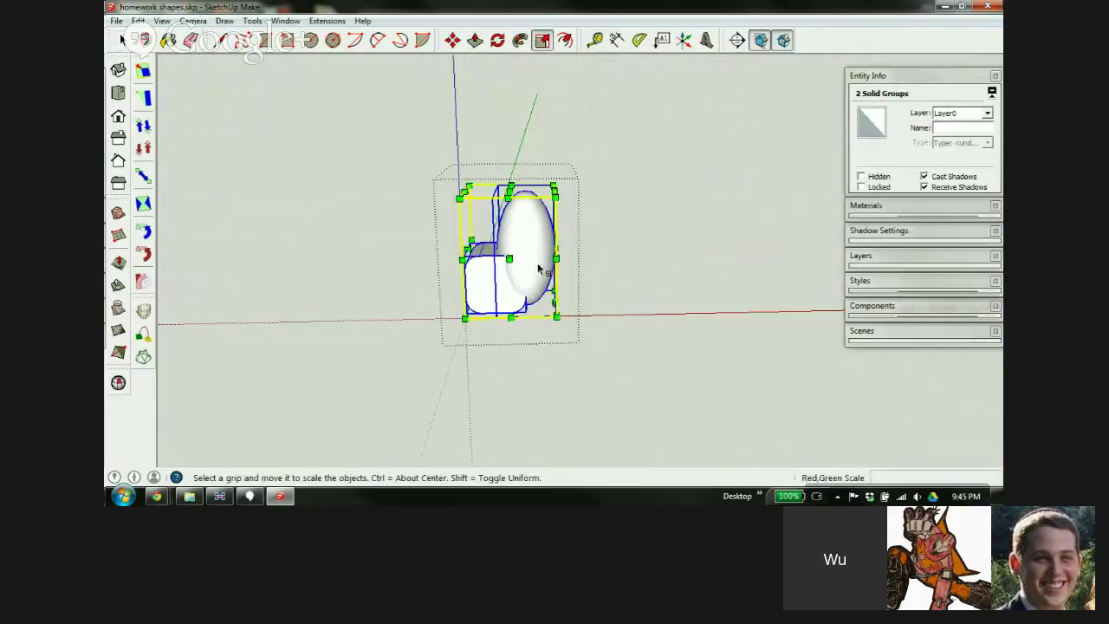
pyautogui.moveTo(539, 270); pyautogui.dragTo(632, 287, button='middle')
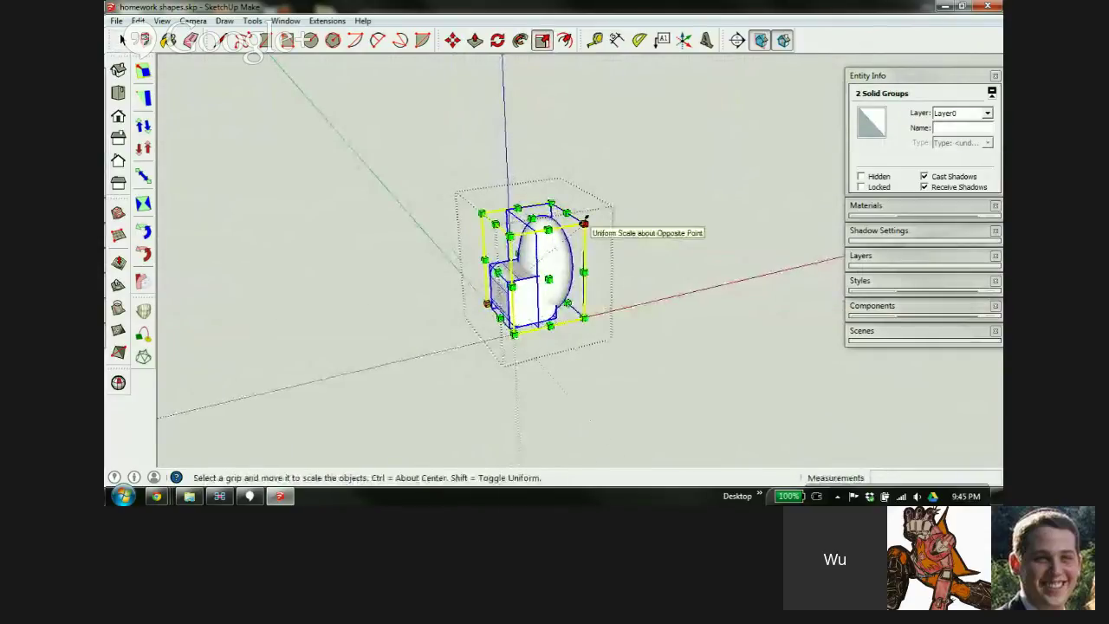
pyautogui.moveTo(585, 222); pyautogui.dragTo(682, 202)
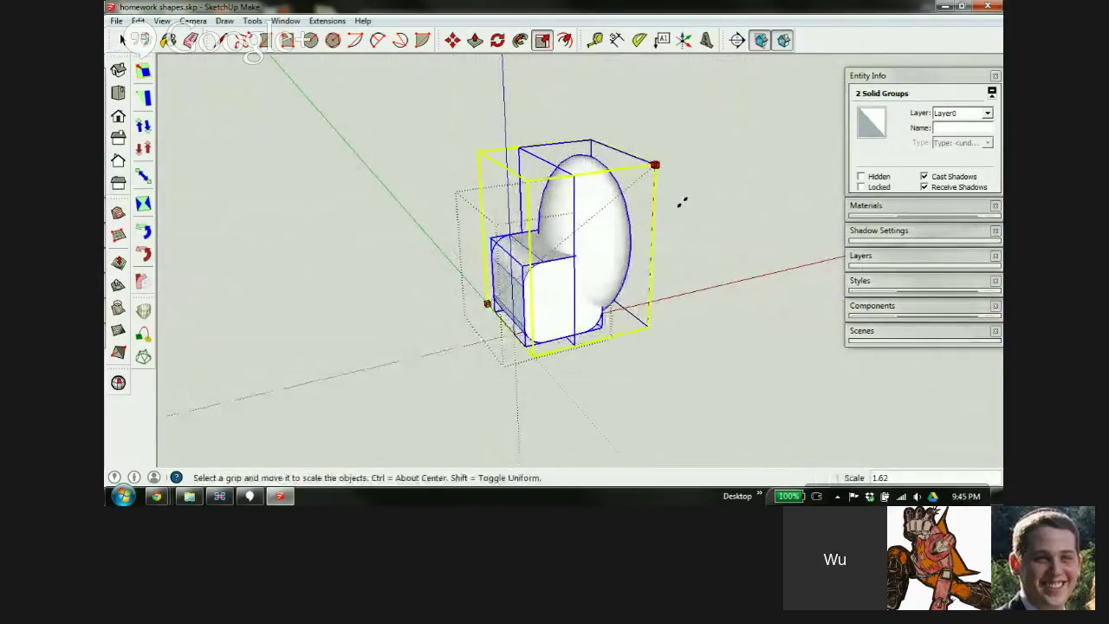
pyautogui.write('100')
pyautogui.press('Return')
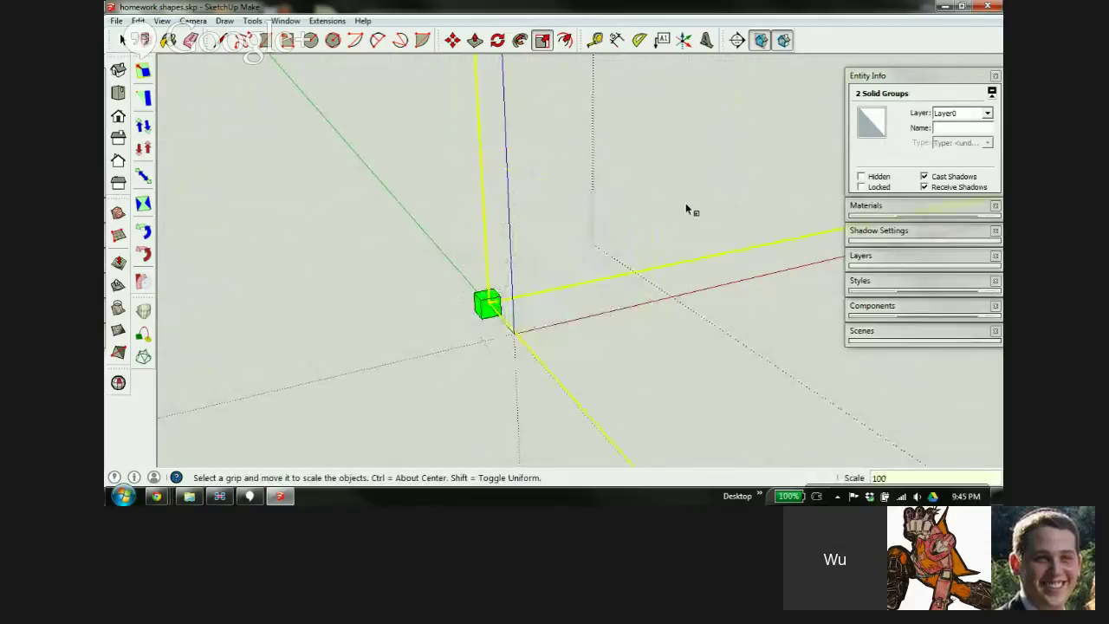
pyautogui.hotkey('ctrl', 'z')
pyautogui.press('space')
pyautogui.scroll(-3, 613, 236)
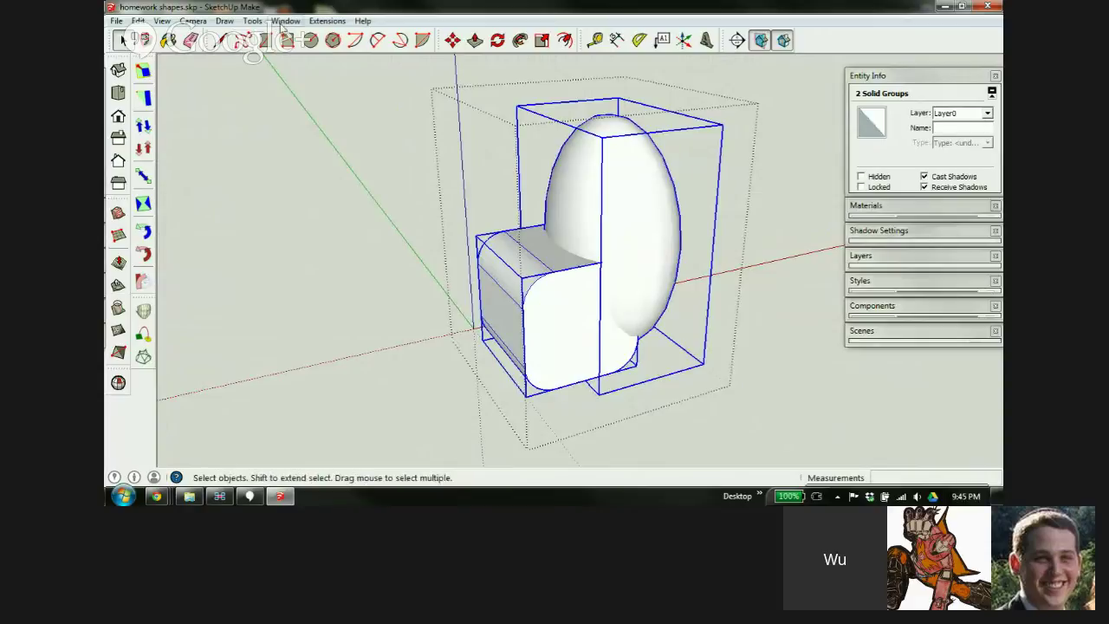
# Merge the box and egg with Outer Shell, orbit to inspect, then delete the result
pyautogui.click(251, 21)
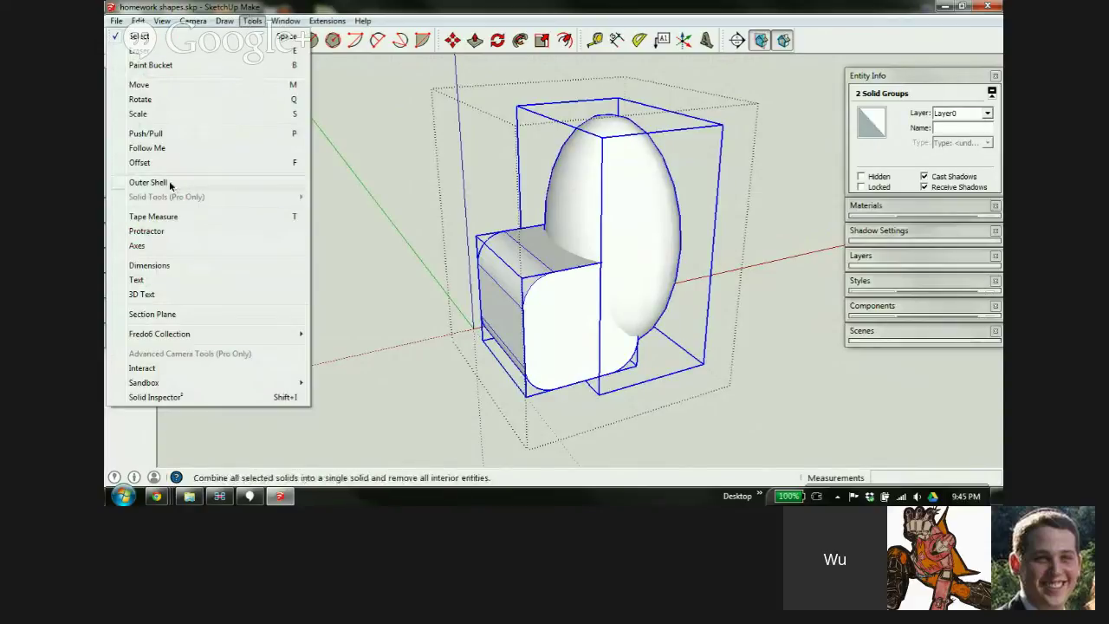
pyautogui.click(149, 182)
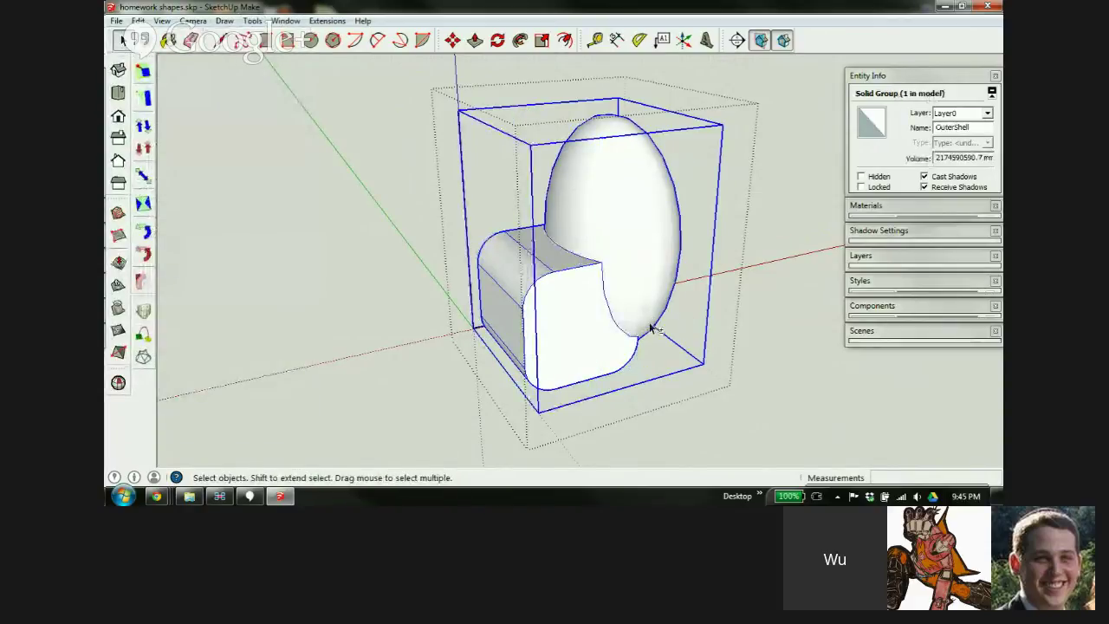
pyautogui.scroll(3, 607, 286)
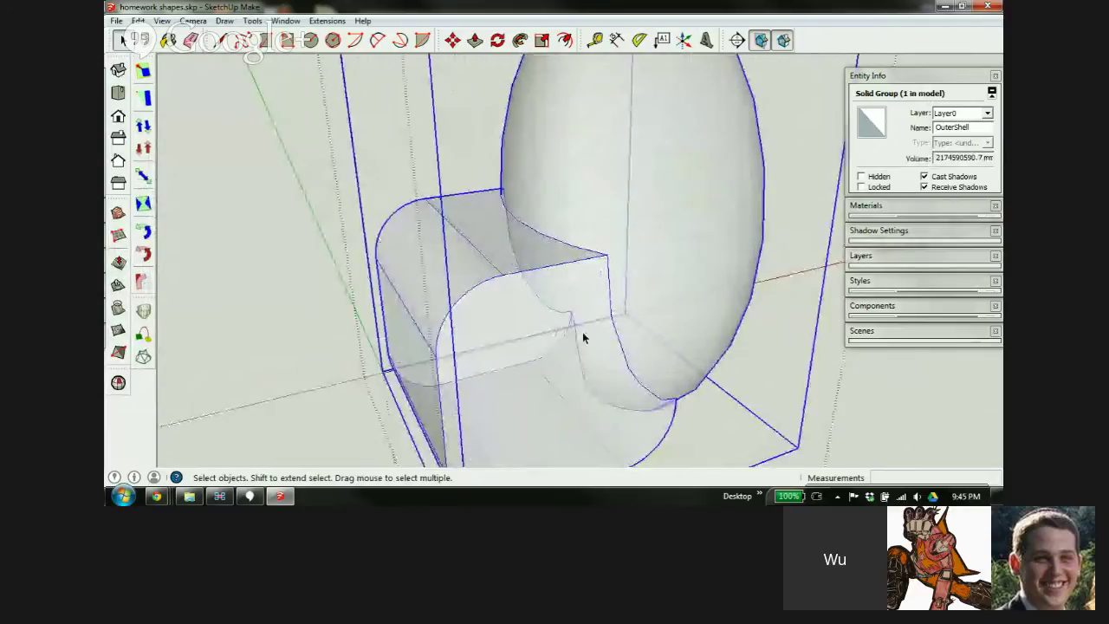
pyautogui.moveTo(582, 338); pyautogui.dragTo(535, 264, button='middle')
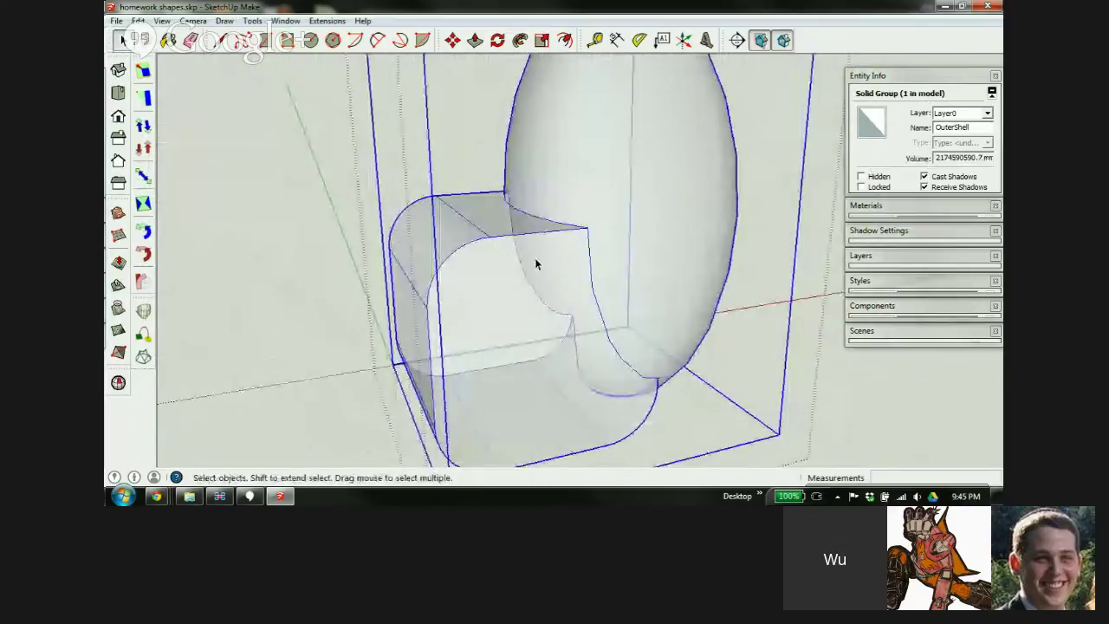
pyautogui.press('Delete')
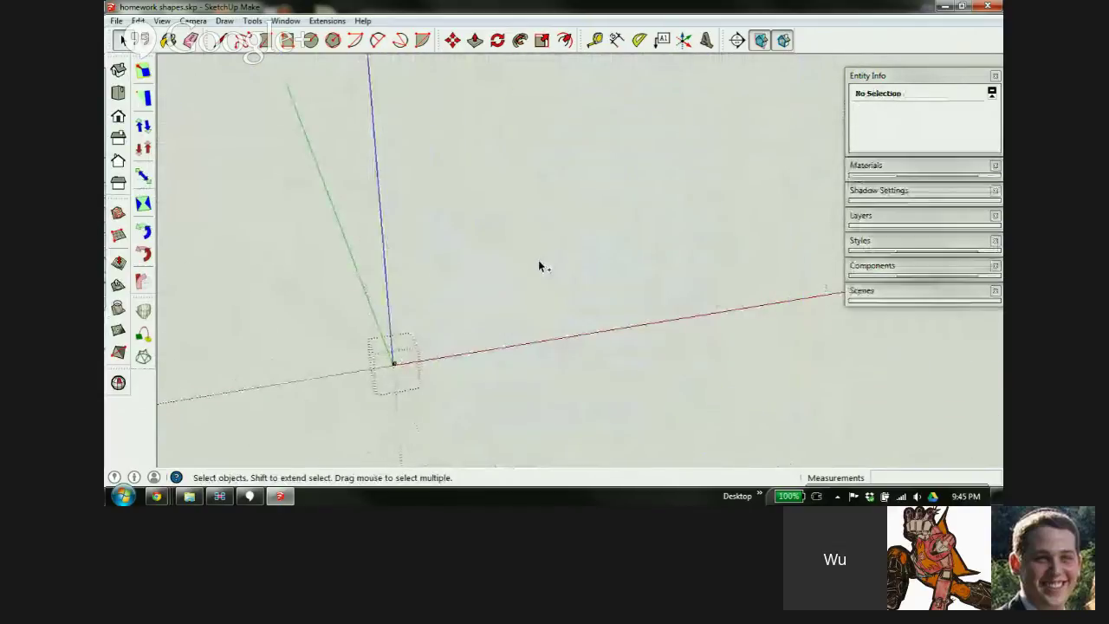
# Undo the deletion to restore the box and egg, and dismiss the email notification
pyautogui.hotkey('ctrl', 'z')
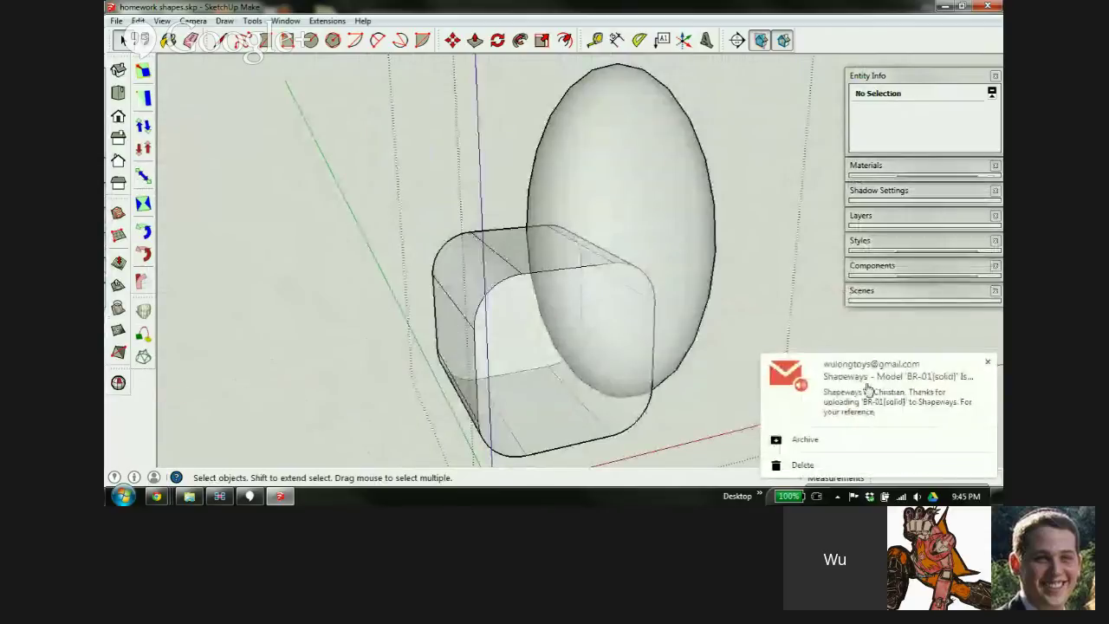
pyautogui.click(988, 362)
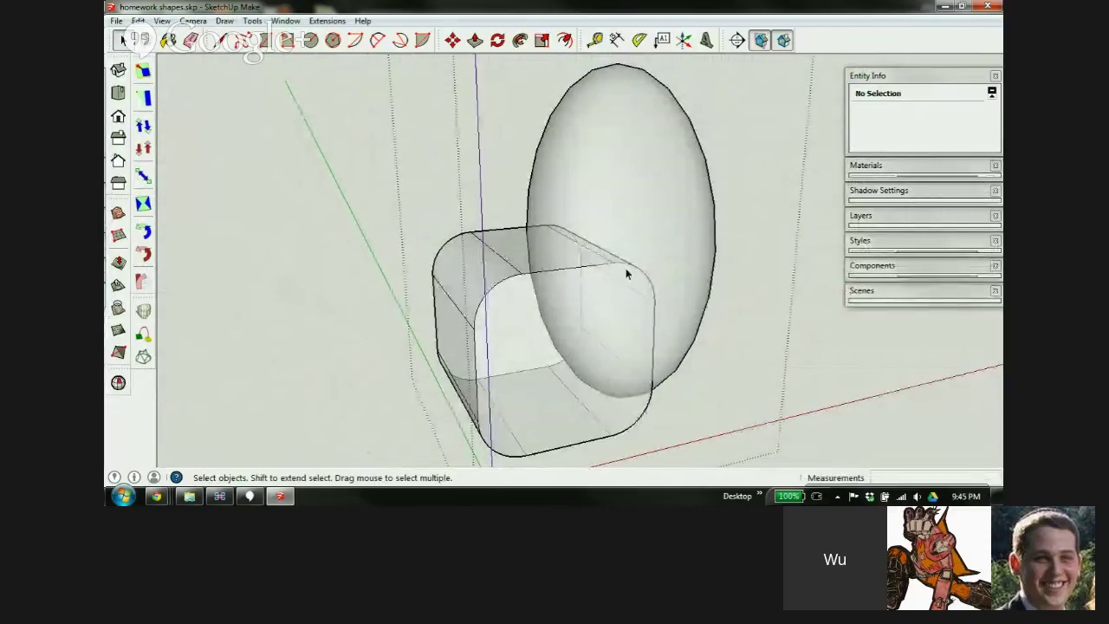
pyautogui.moveTo(625, 269); pyautogui.dragTo(467, 231, button='middle')
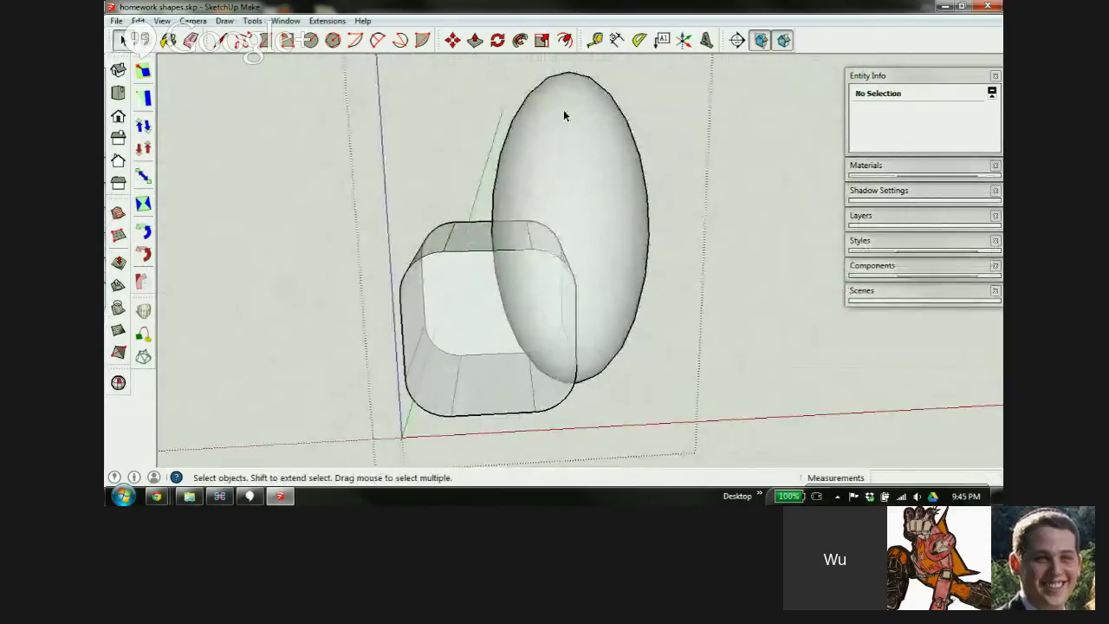
pyautogui.moveTo(596, 259); pyautogui.dragTo(439, 368, button='middle')
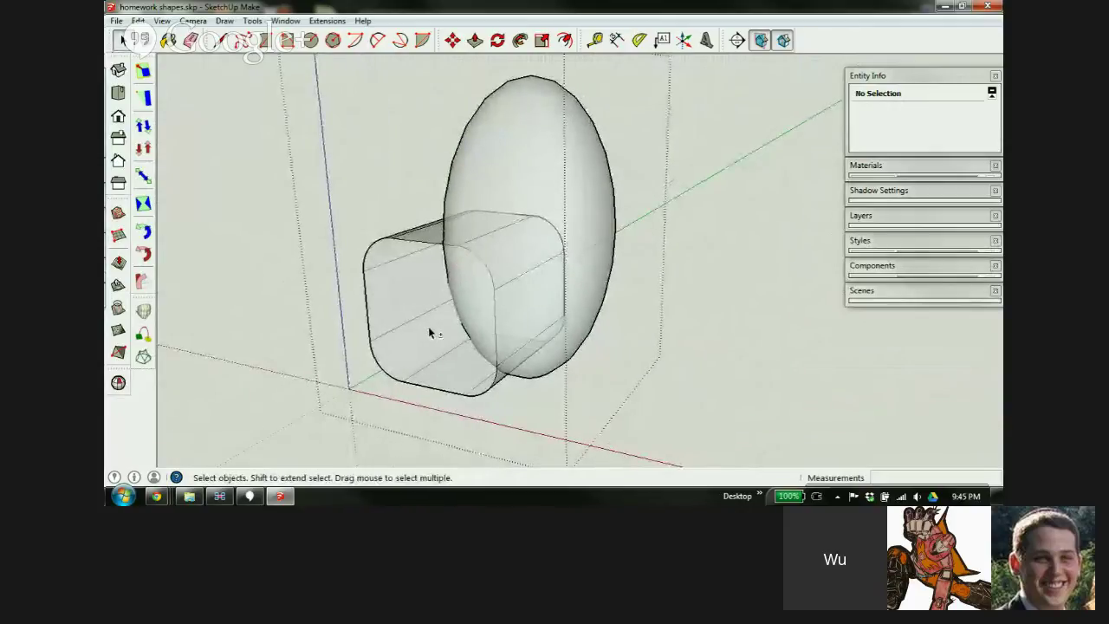
pyautogui.scroll(-3, 481, 327)
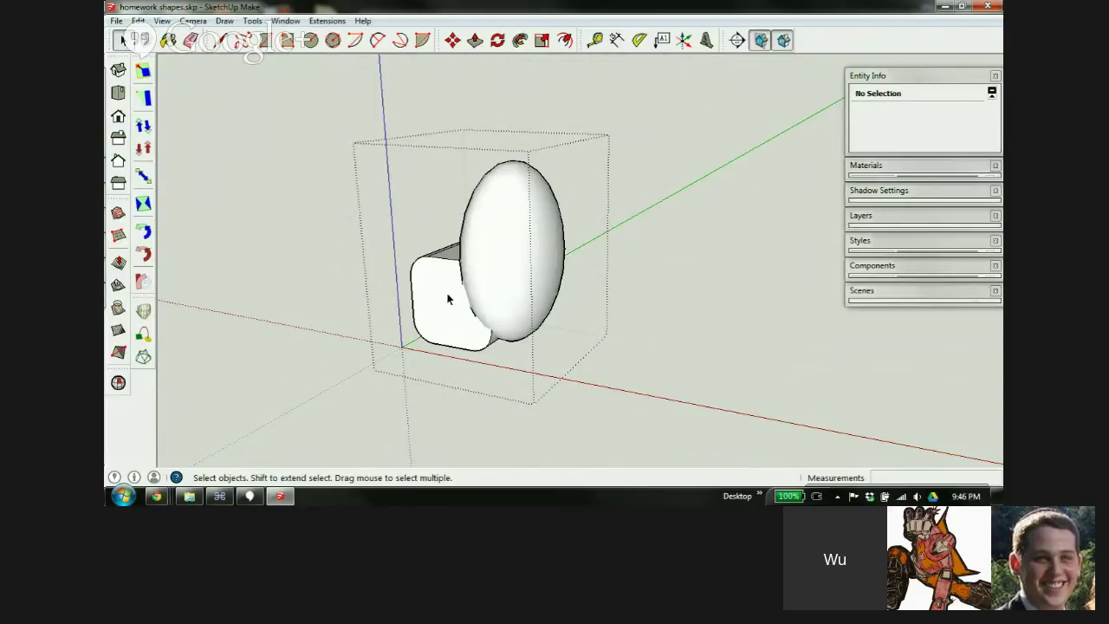
# View the shapes from the front and select the box and egg in turn to check each
pyautogui.moveTo(449, 299); pyautogui.dragTo(632, 303, button='middle')
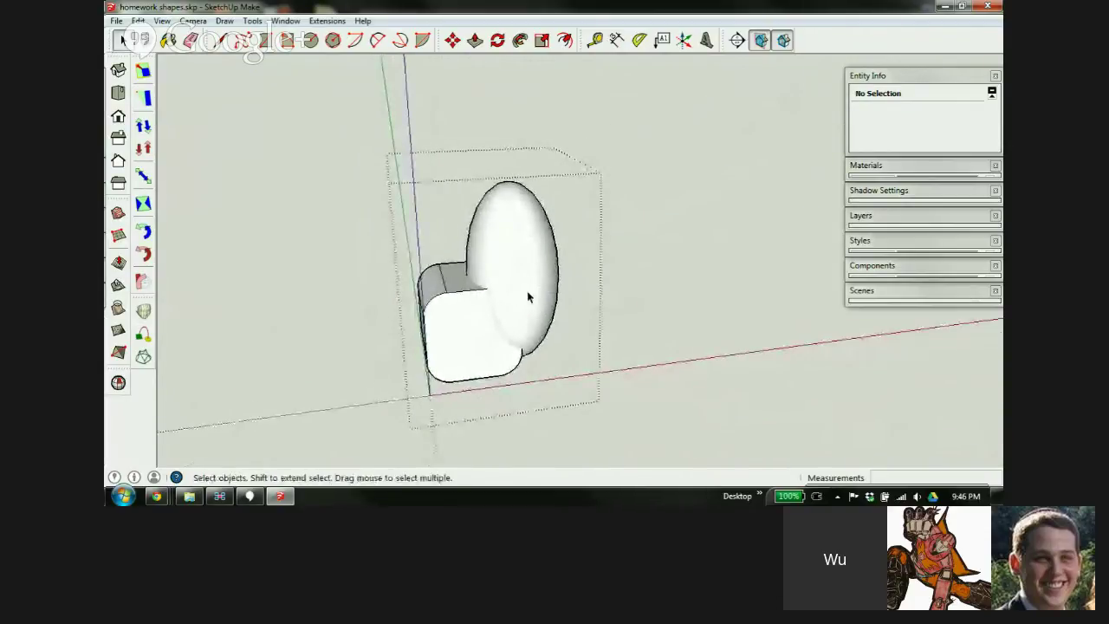
pyautogui.scroll(-2, 528, 292)
pyautogui.scroll(3, 494, 293)
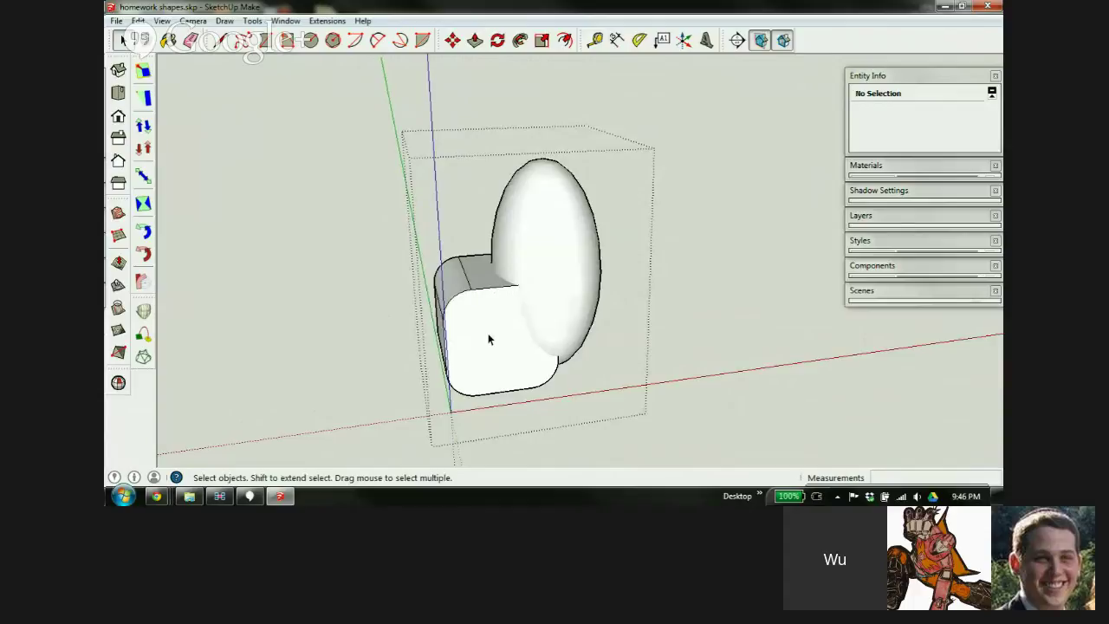
pyautogui.moveTo(496, 338); pyautogui.dragTo(534, 293, button='middle')
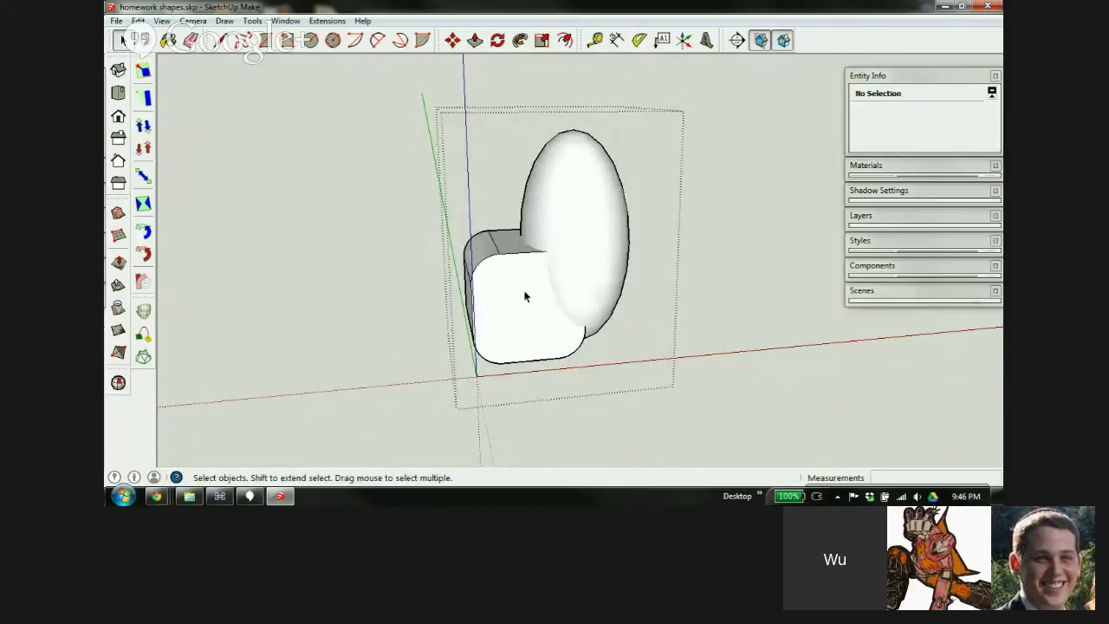
pyautogui.click(537, 293)
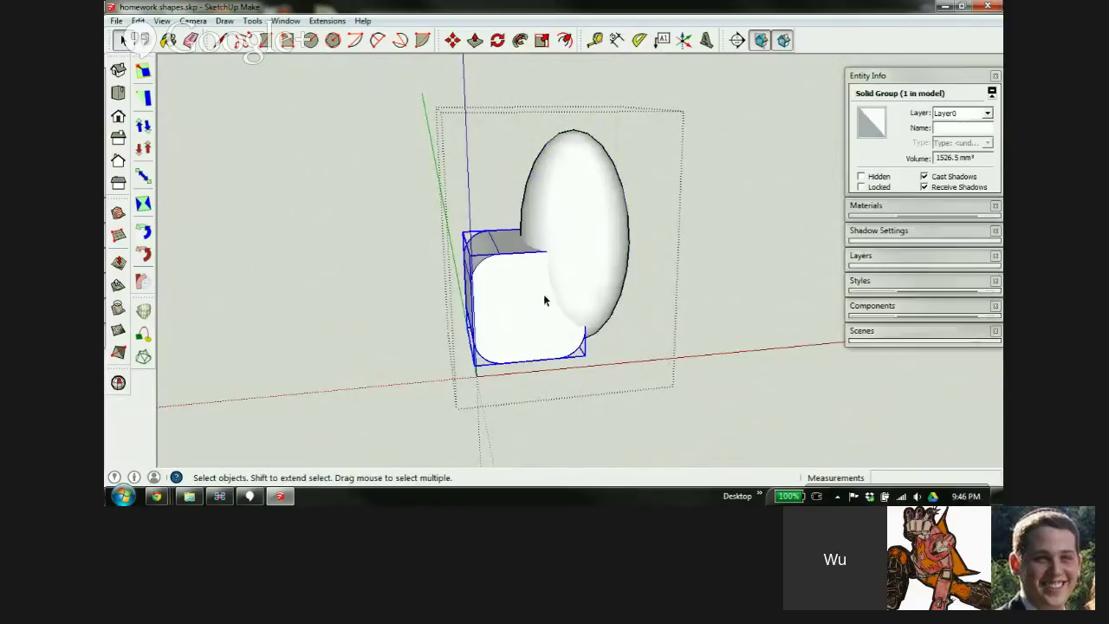
pyautogui.click(572, 259)
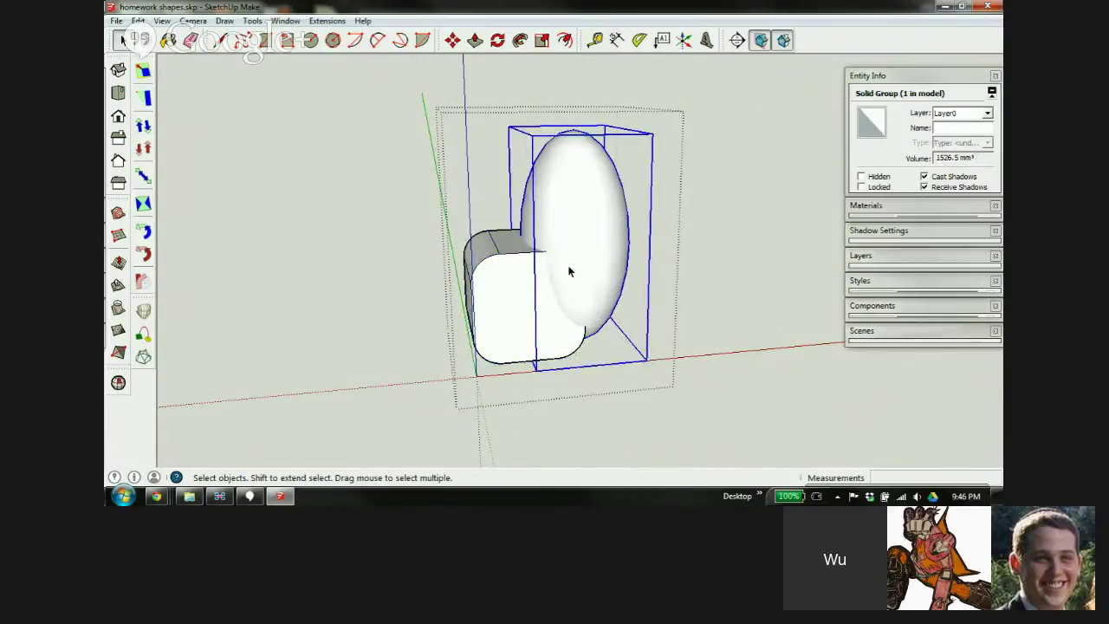
pyautogui.keyDown('shift'); pyautogui.click(513, 278); pyautogui.keyUp('shift')
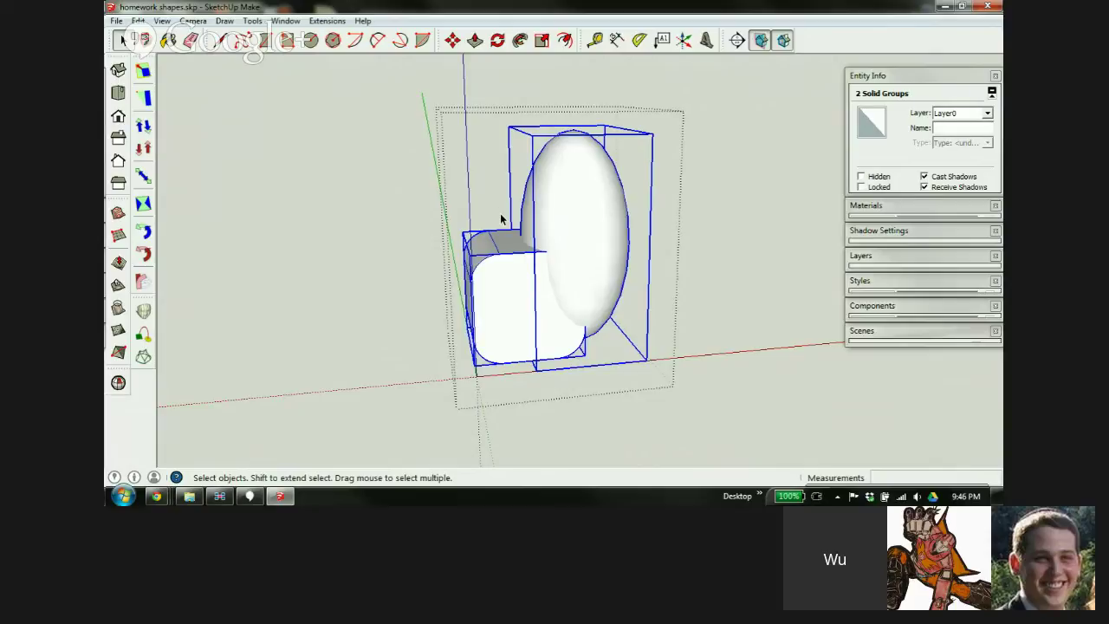
pyautogui.click(508, 372)
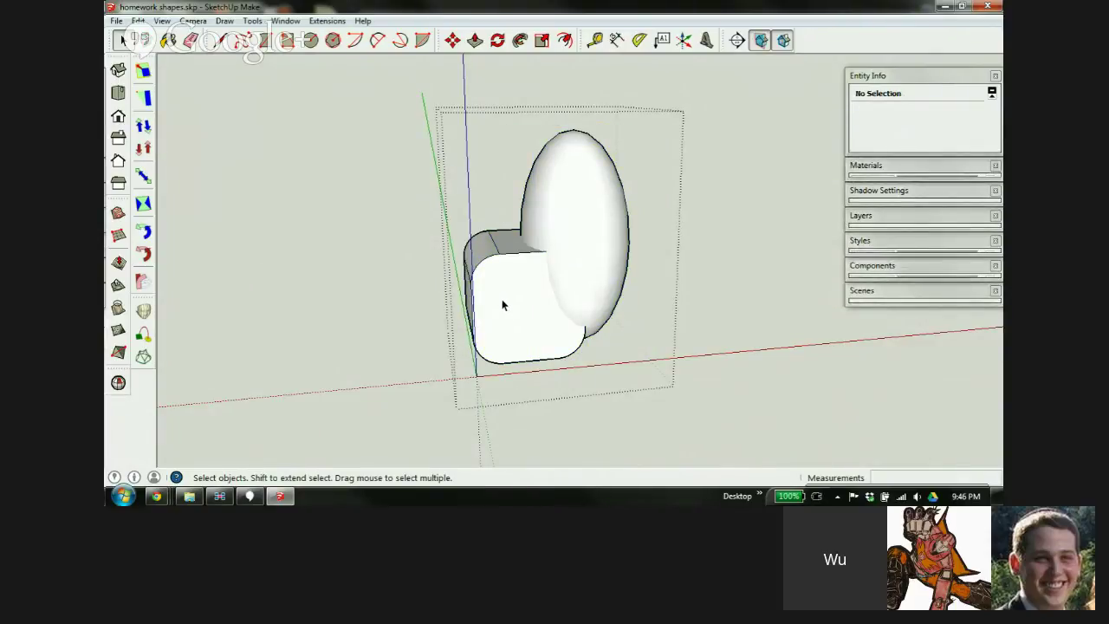
# Select four faces of the rounded box and bring up their Intersect Faces options
pyautogui.moveTo(502, 299); pyautogui.dragTo(579, 340, button='middle')
pyautogui.scroll(2, 545, 278)
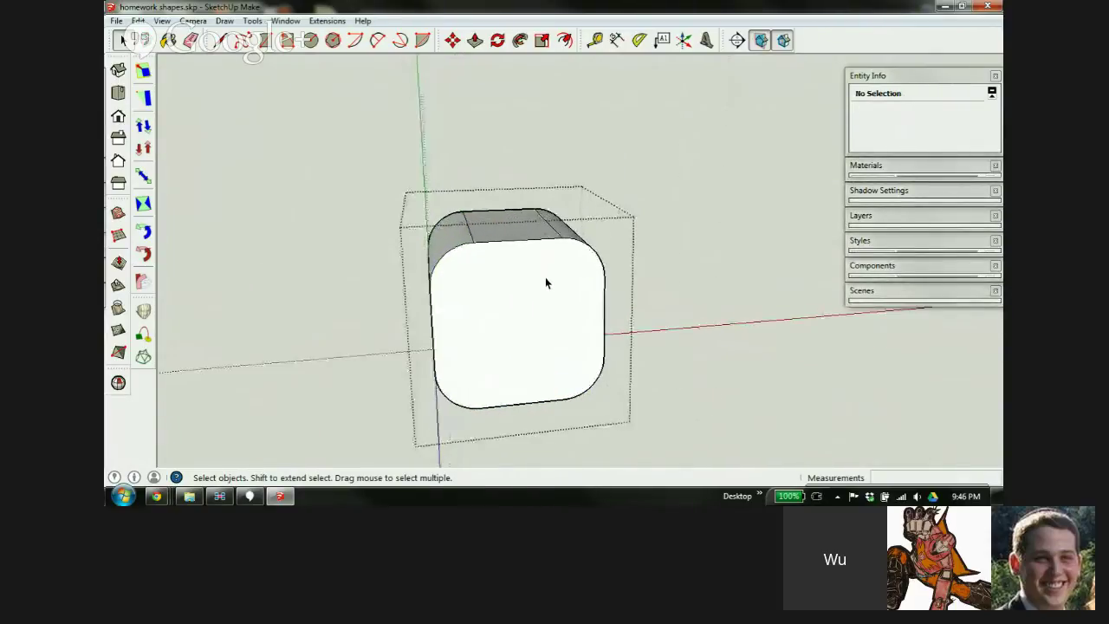
pyautogui.moveTo(557, 303); pyautogui.dragTo(454, 292, button='middle')
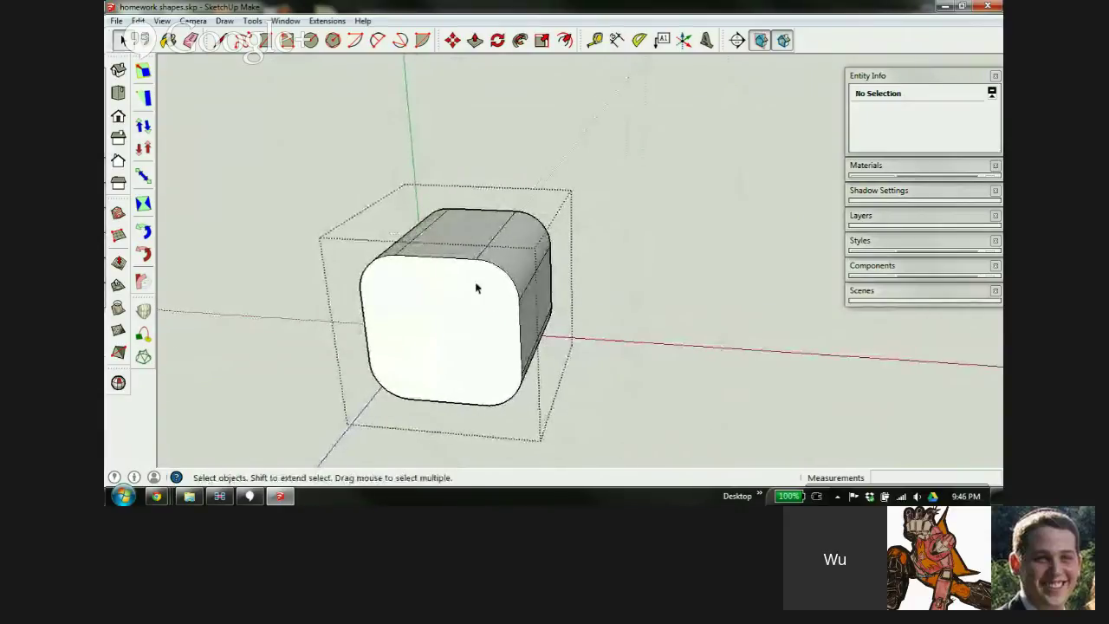
pyautogui.scroll(2, 476, 282)
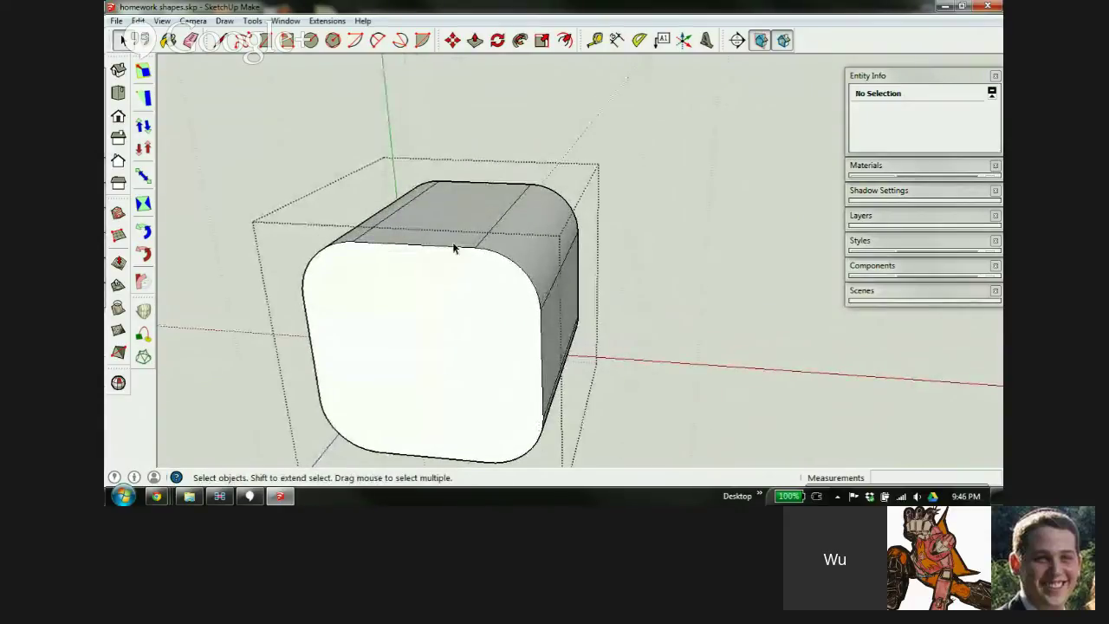
pyautogui.click(455, 241)
pyautogui.keyDown('shift'); pyautogui.click(459, 318); pyautogui.keyUp('shift')
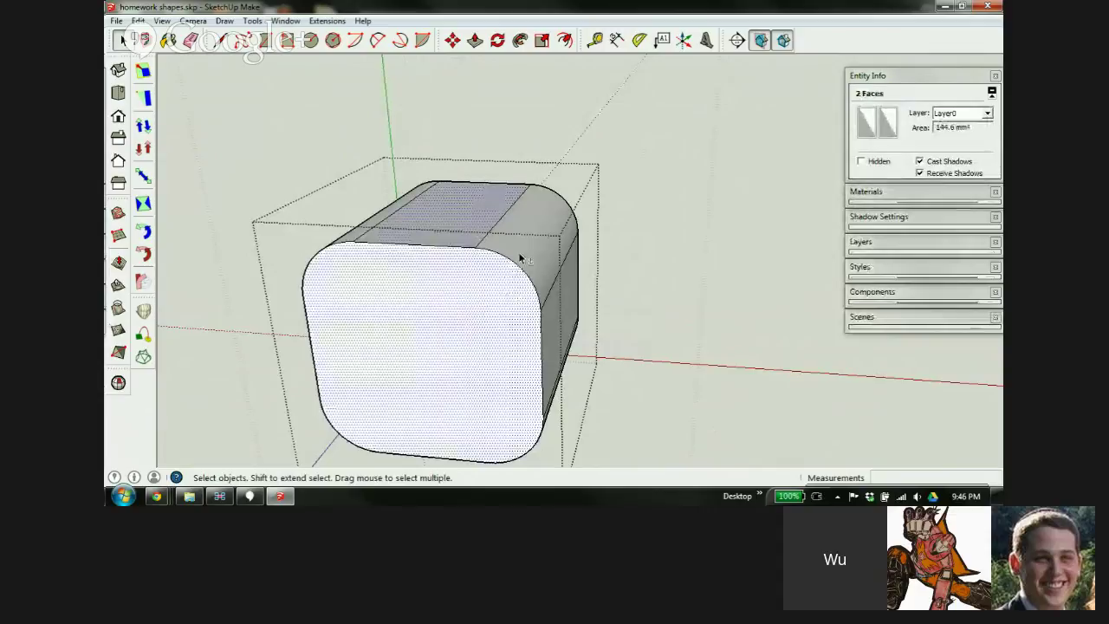
pyautogui.keyDown('shift'); pyautogui.click(521, 254); pyautogui.keyUp('shift')
pyautogui.keyDown('shift'); pyautogui.click(456, 300); pyautogui.keyUp('shift')
pyautogui.rightClick(454, 300)
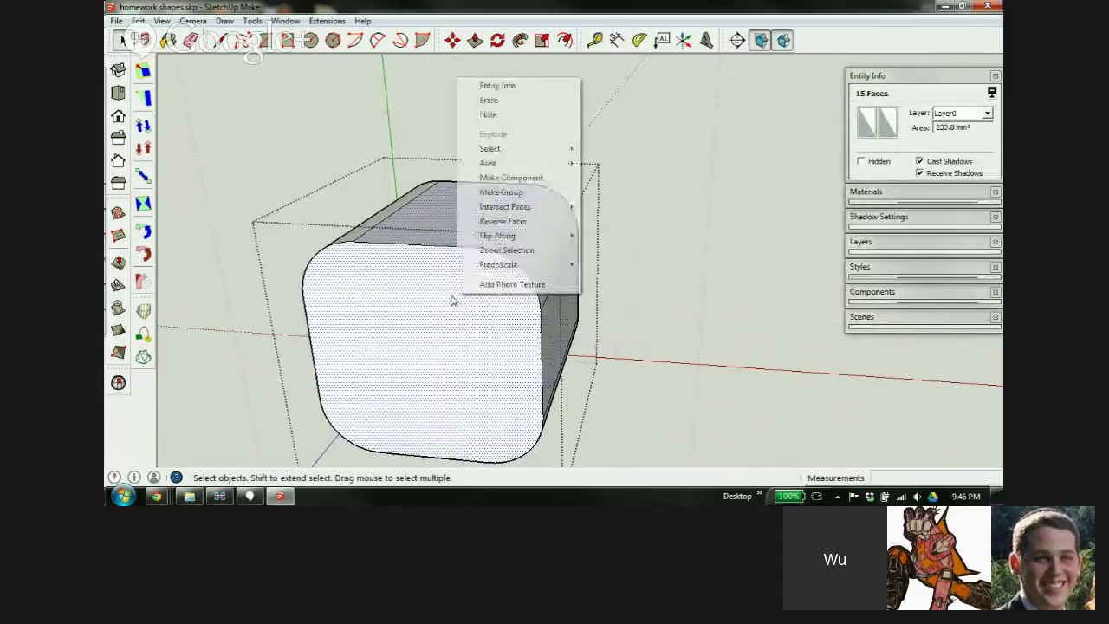
pyautogui.moveTo(524, 208)
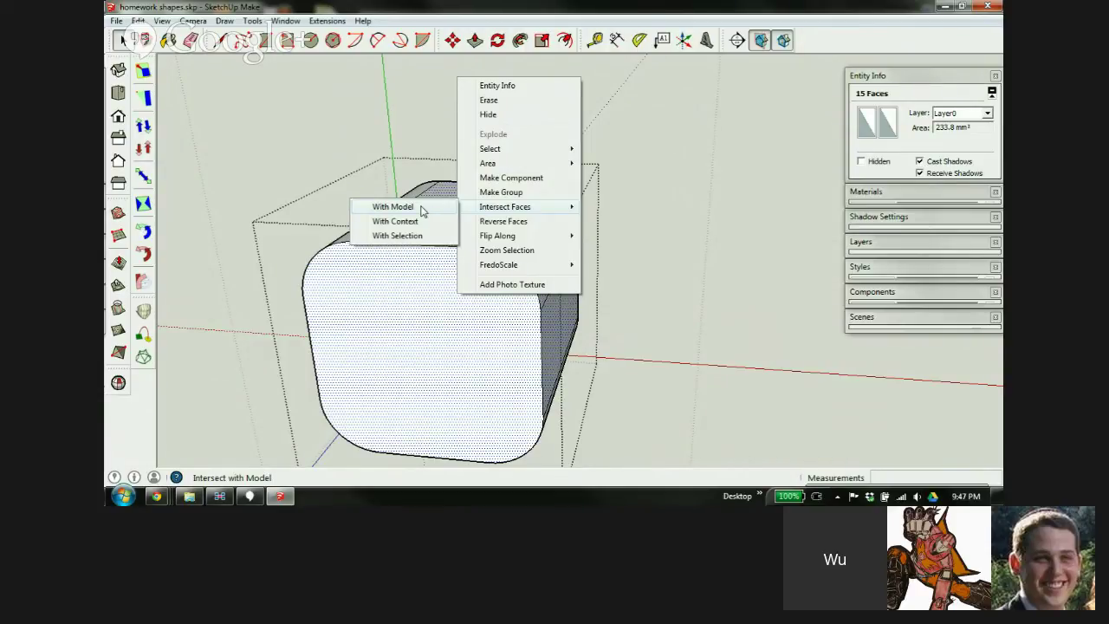
# Intersect the selected faces With Model and inspect the new edges in X-ray view
pyautogui.click(421, 211)
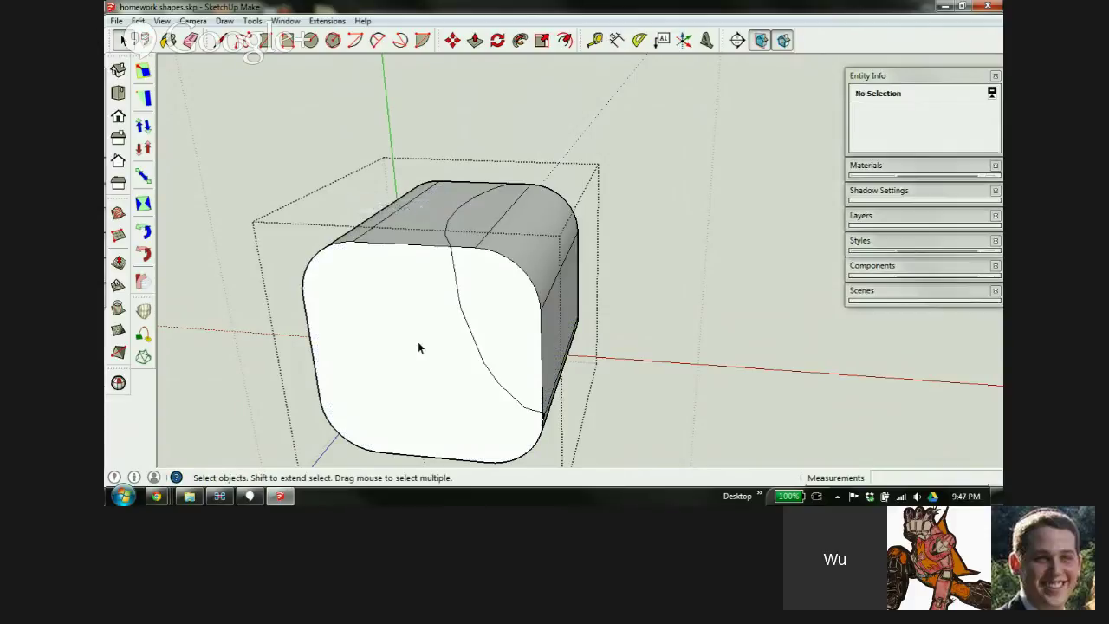
pyautogui.moveTo(488, 295)
pyautogui.mouseDown(button='middle')
pyautogui.moveTo(513, 248)
pyautogui.moveTo(472, 300)
pyautogui.moveTo(165, 307)
pyautogui.moveTo(217, 260)
pyautogui.moveTo(179, 171)
pyautogui.moveTo(399, 171)
pyautogui.moveTo(428, 182)
pyautogui.moveTo(436, 234)
pyautogui.mouseUp(button='middle')
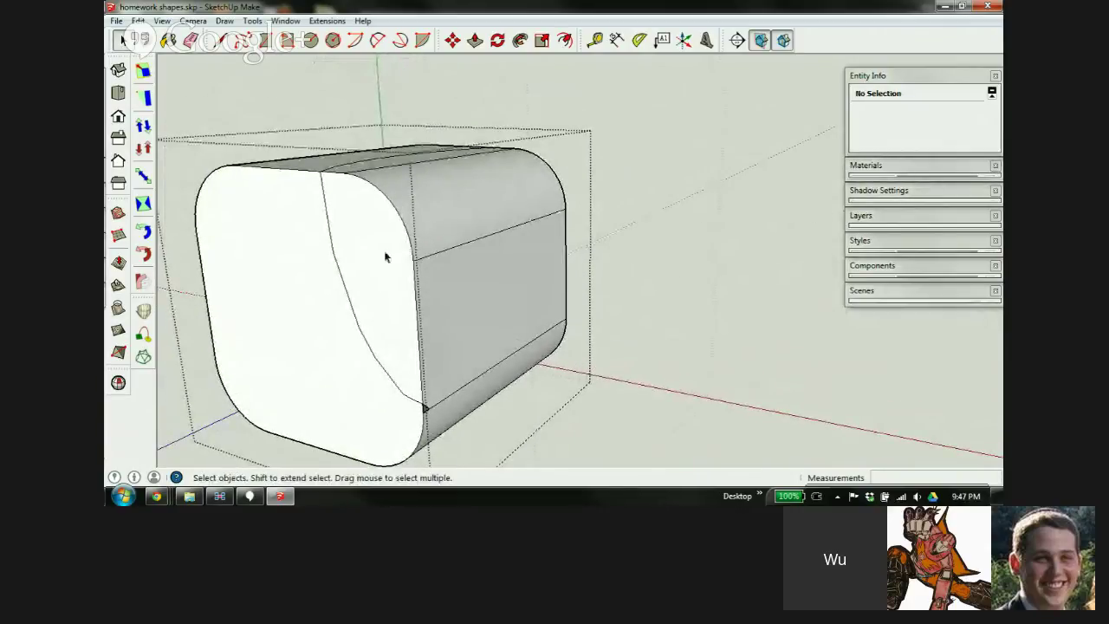
pyautogui.hotkey('shift', 'x')
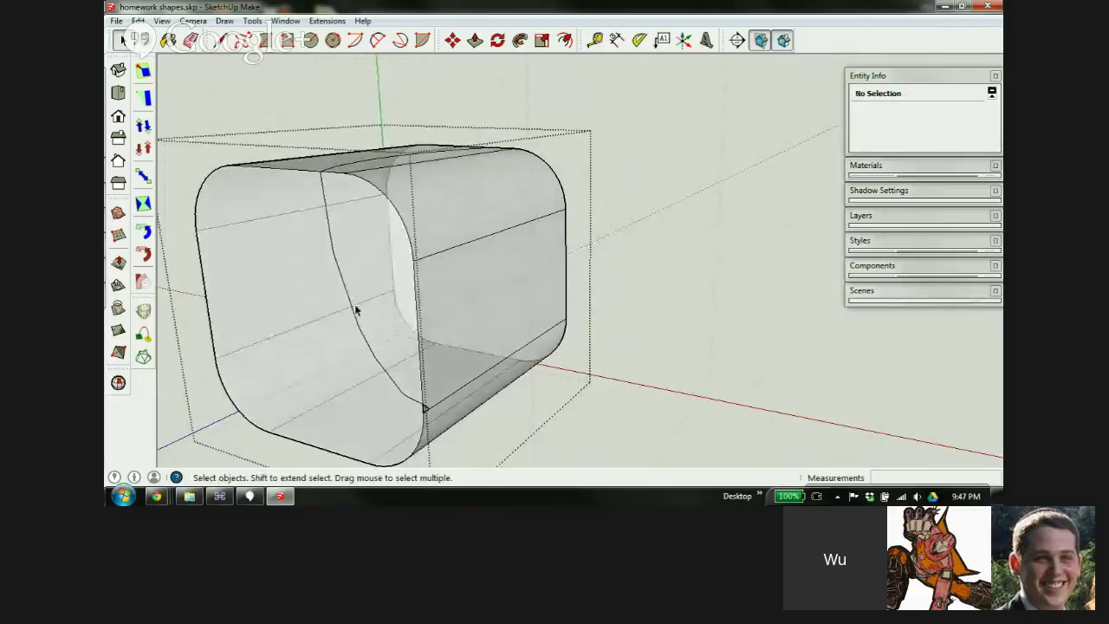
pyautogui.moveTo(374, 313); pyautogui.dragTo(447, 329, button='middle')
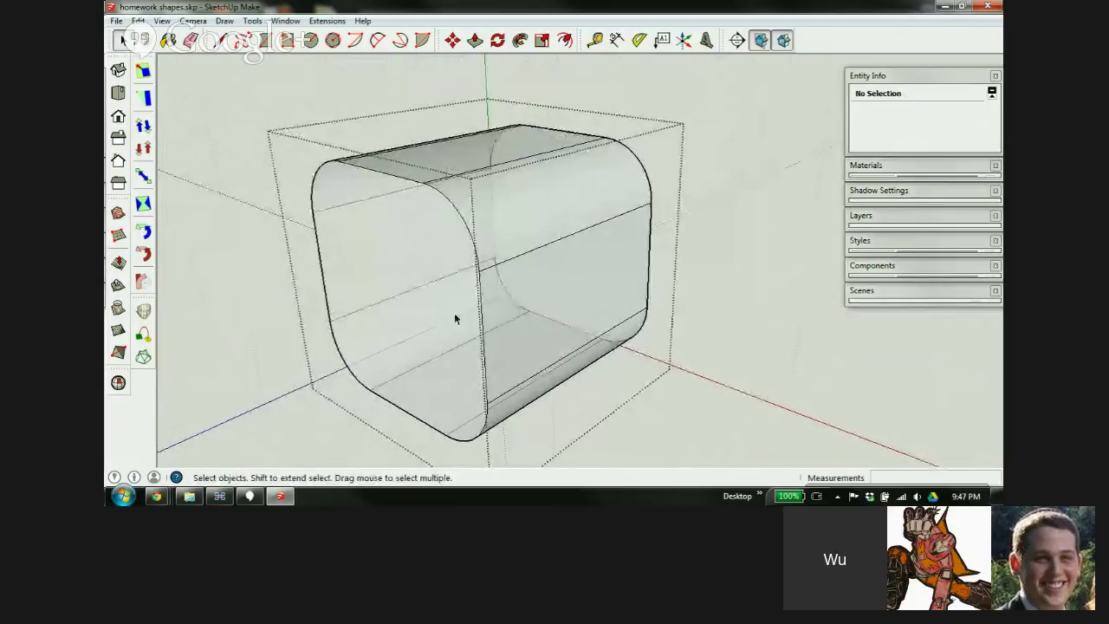
pyautogui.hotkey('shift', 'x')
pyautogui.scroll(5, 495, 312)
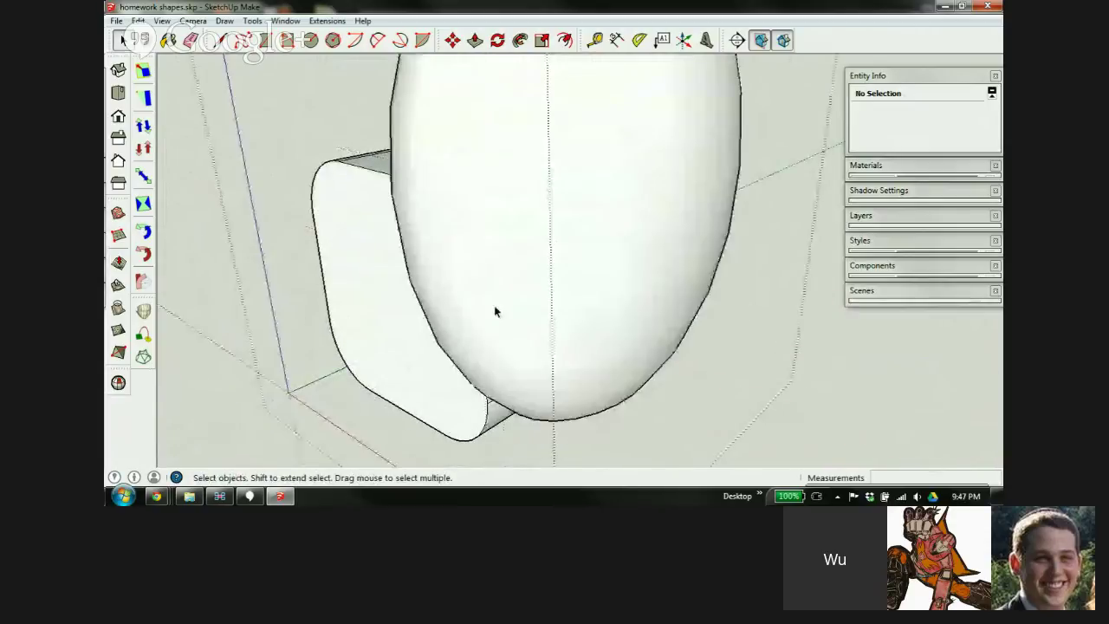
pyautogui.moveTo(407, 303); pyautogui.dragTo(556, 191, button='middle')
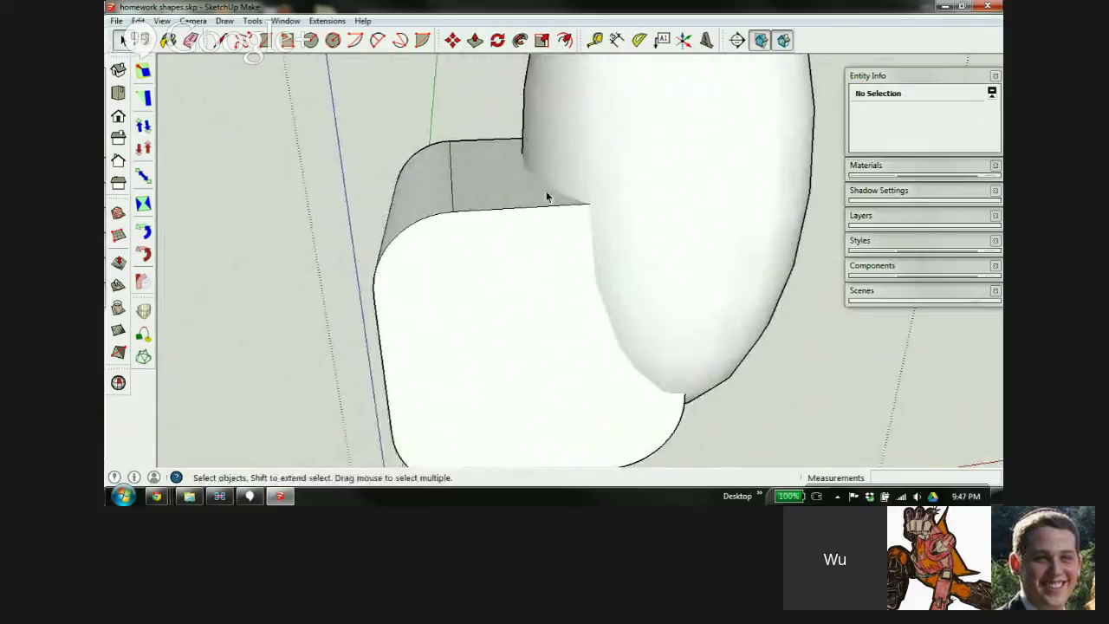
# Explode the ellipsoid and rounded box groups into loose geometry
pyautogui.click(663, 178)
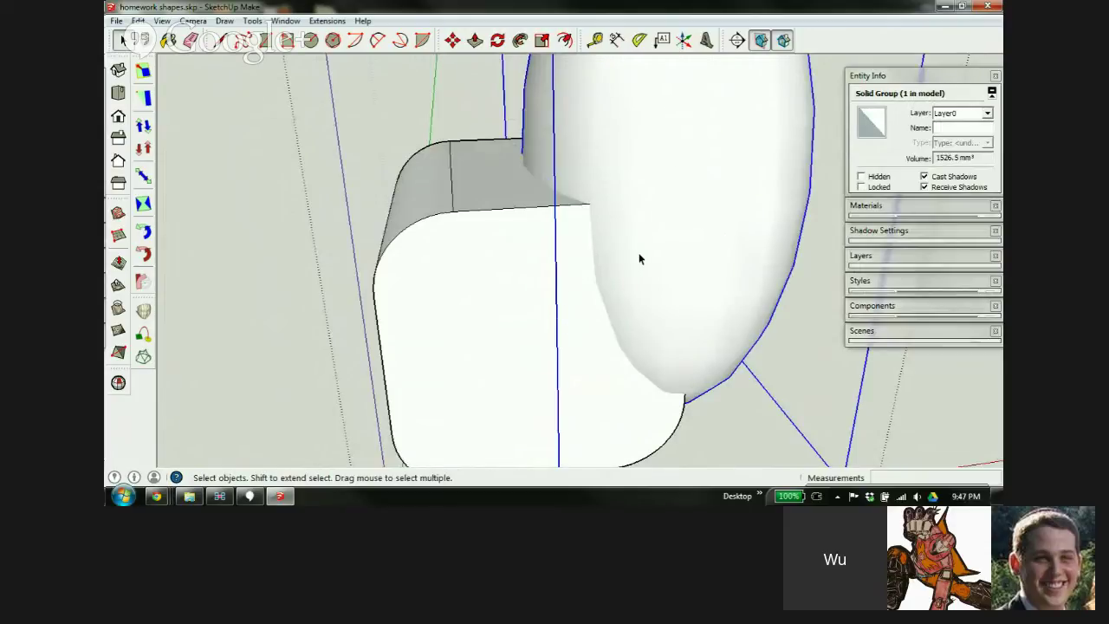
pyautogui.scroll(-3, 440, 248)
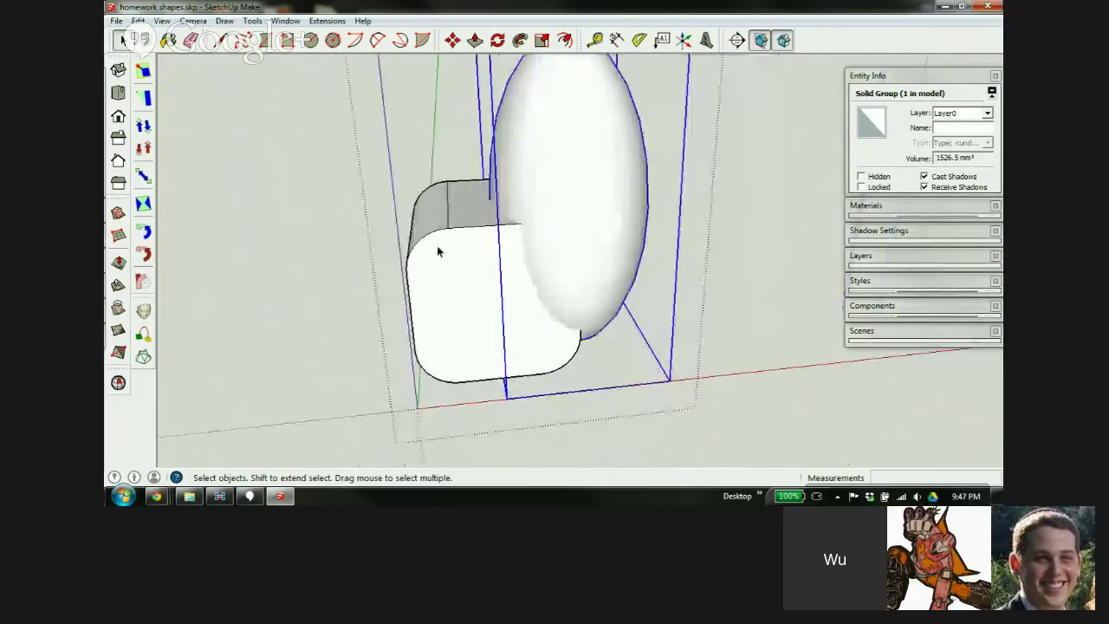
pyautogui.keyDown('shift'); pyautogui.click(465, 284); pyautogui.keyUp('shift')
pyautogui.rightClick(461, 282)
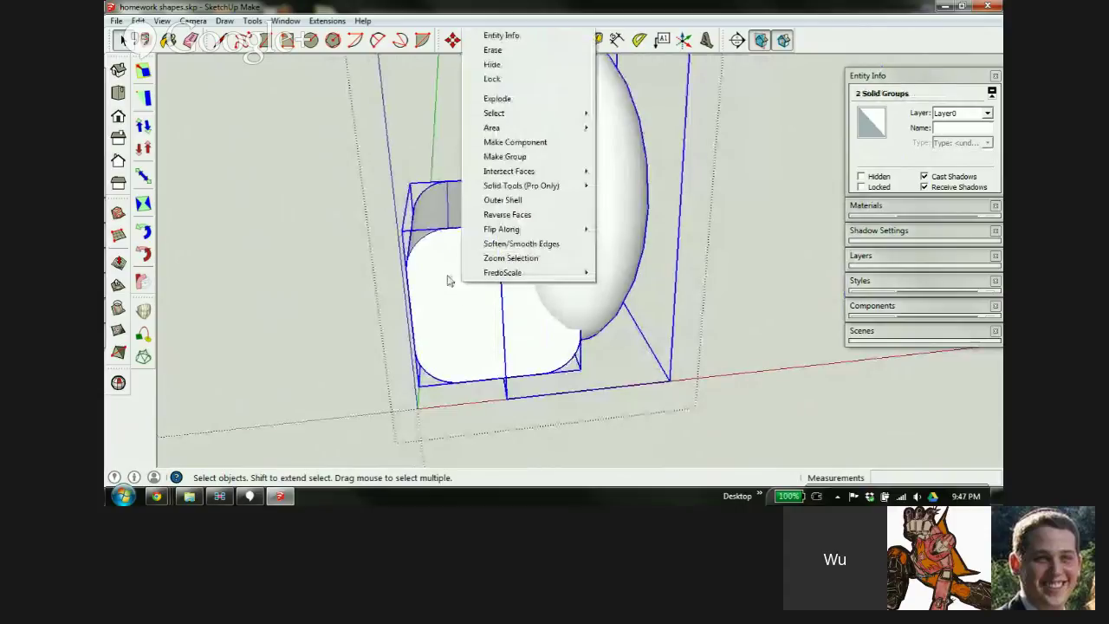
pyautogui.click(517, 99)
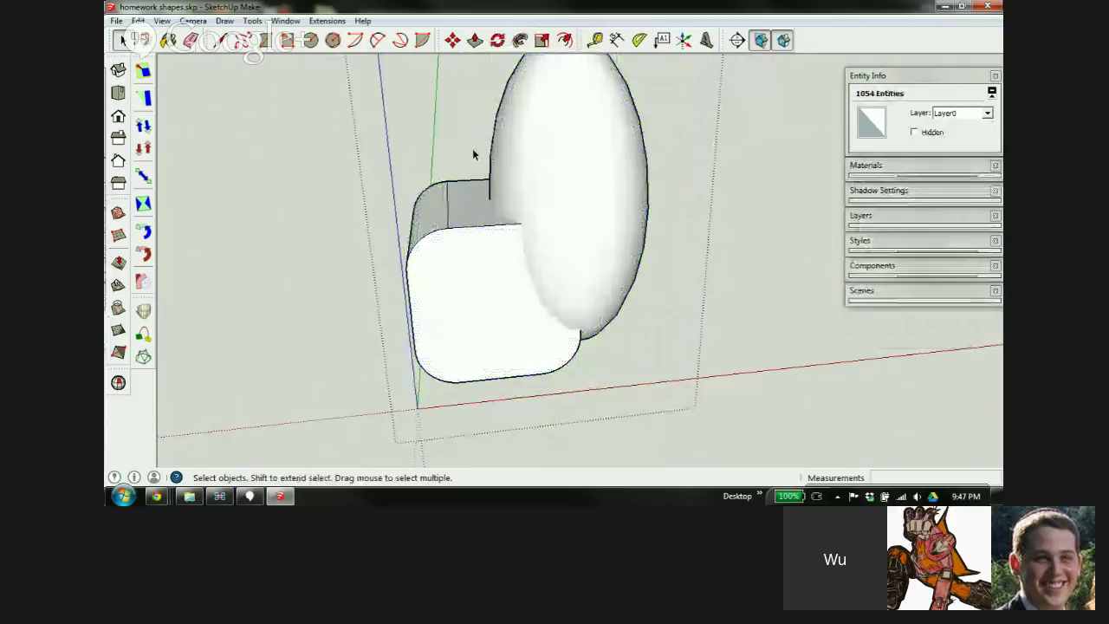
pyautogui.click(453, 389)
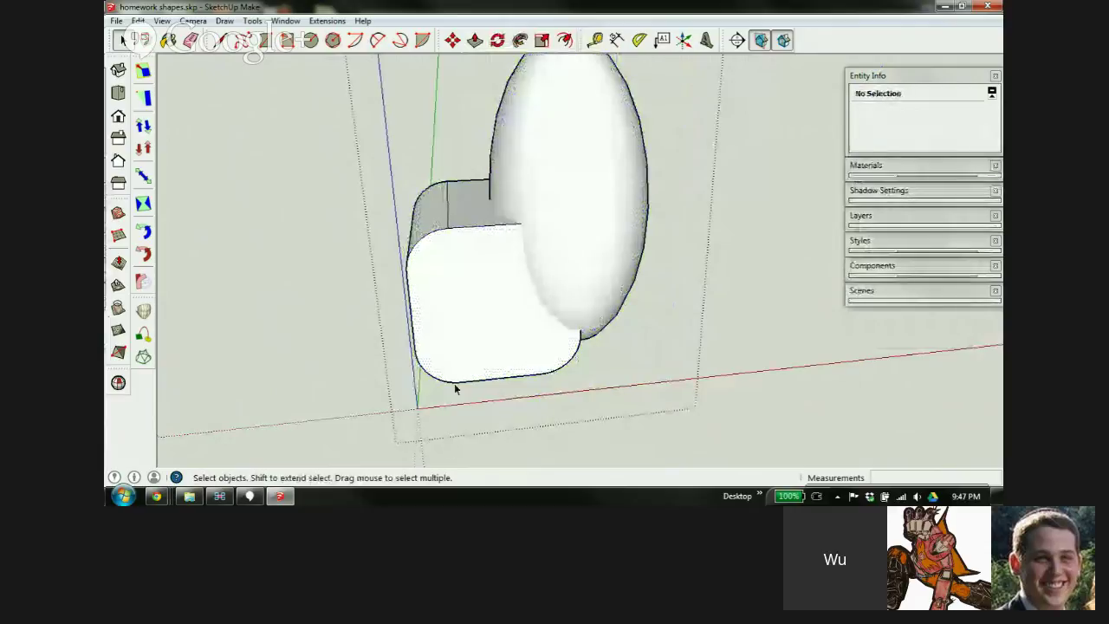
pyautogui.click(523, 176)
# Intersect the ellipsoid surface With Context
pyautogui.rightClick(515, 181)
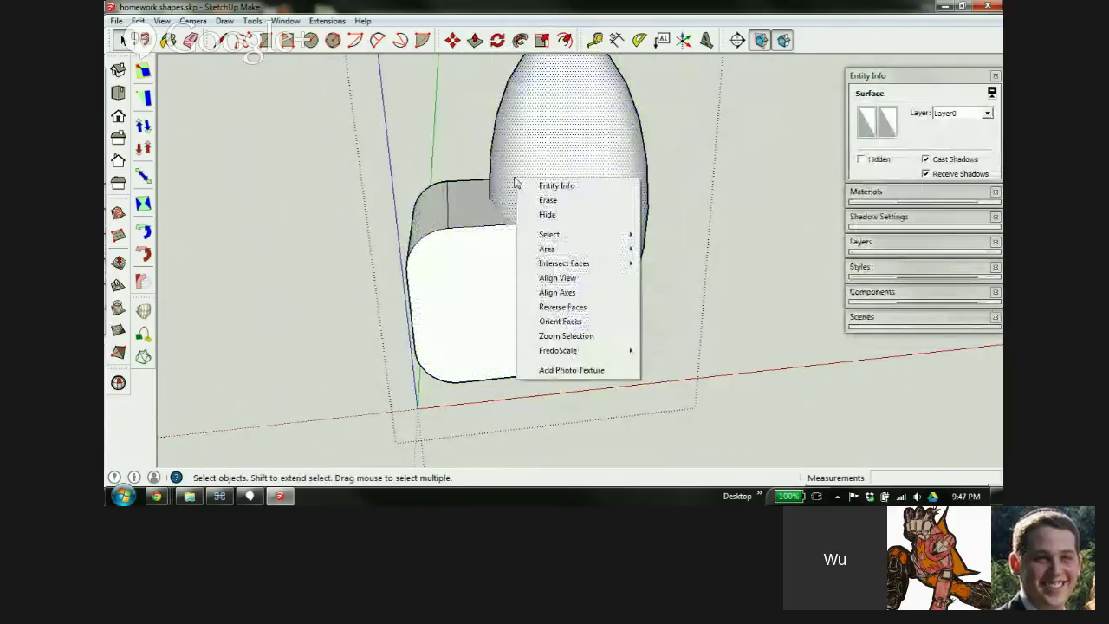
pyautogui.moveTo(546, 265)
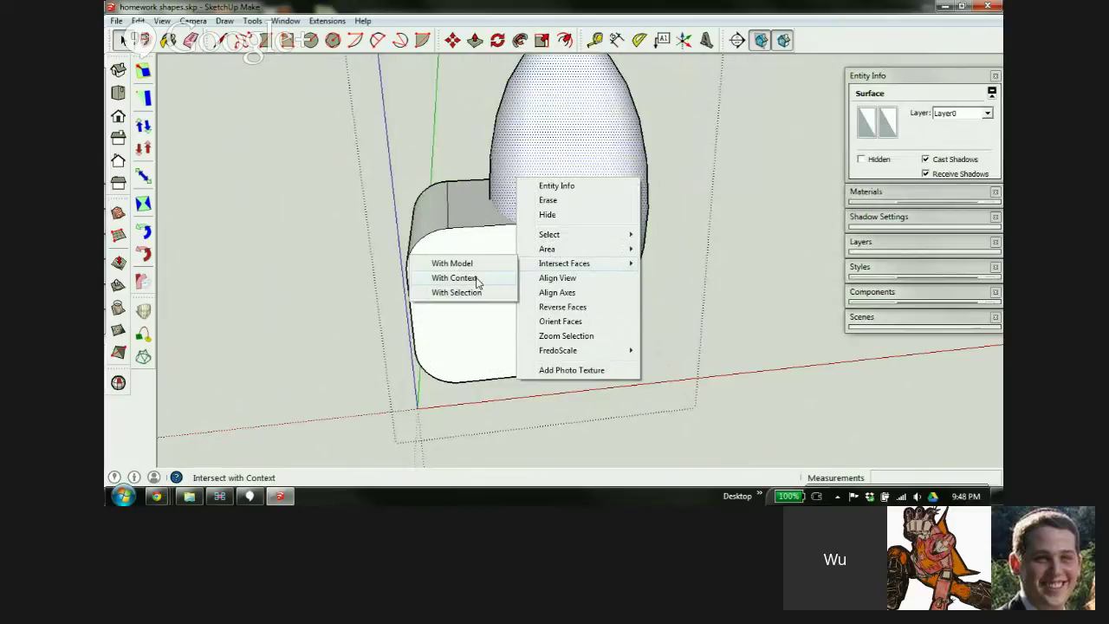
pyautogui.click(476, 279)
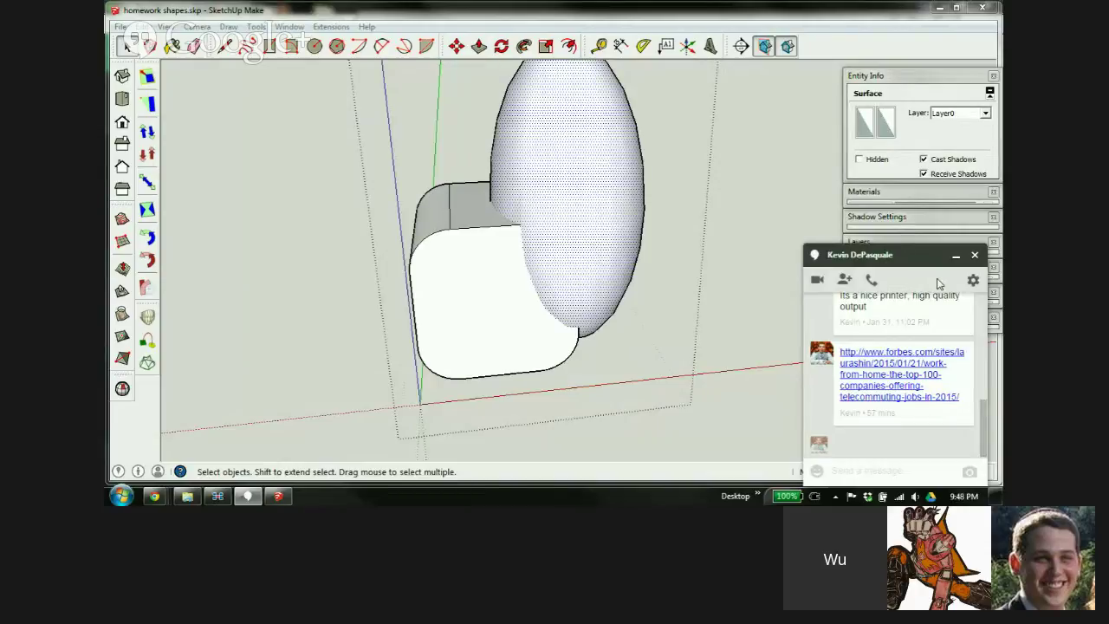
# Minimize the Hangouts chat window covering the model
pyautogui.click(956, 255)
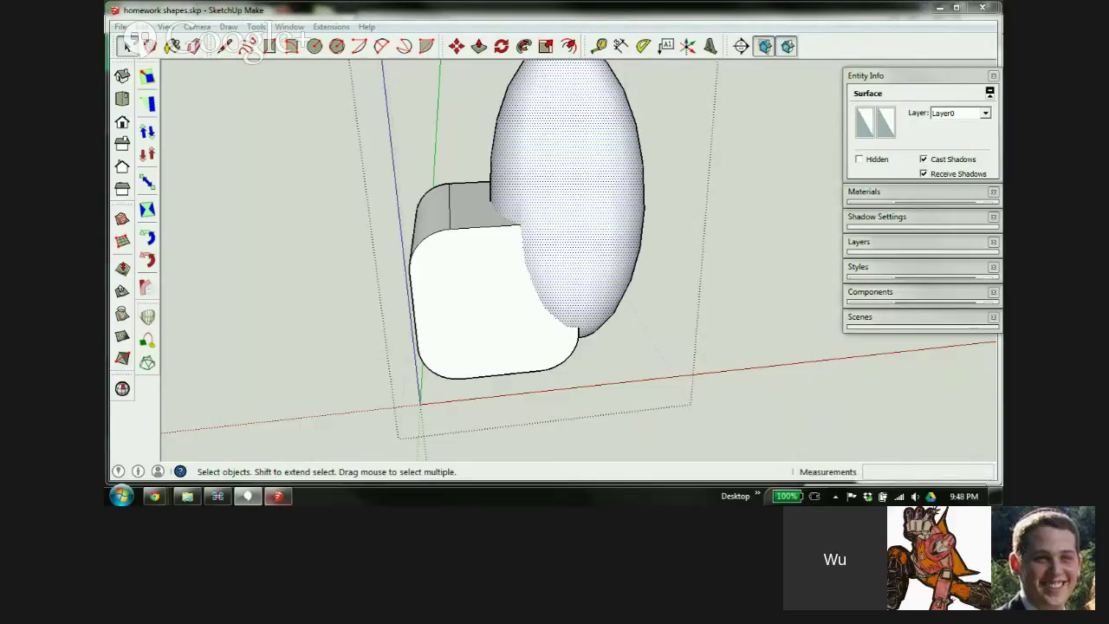
pyautogui.moveTo(217, 499)
pyautogui.moveTo(154, 497)
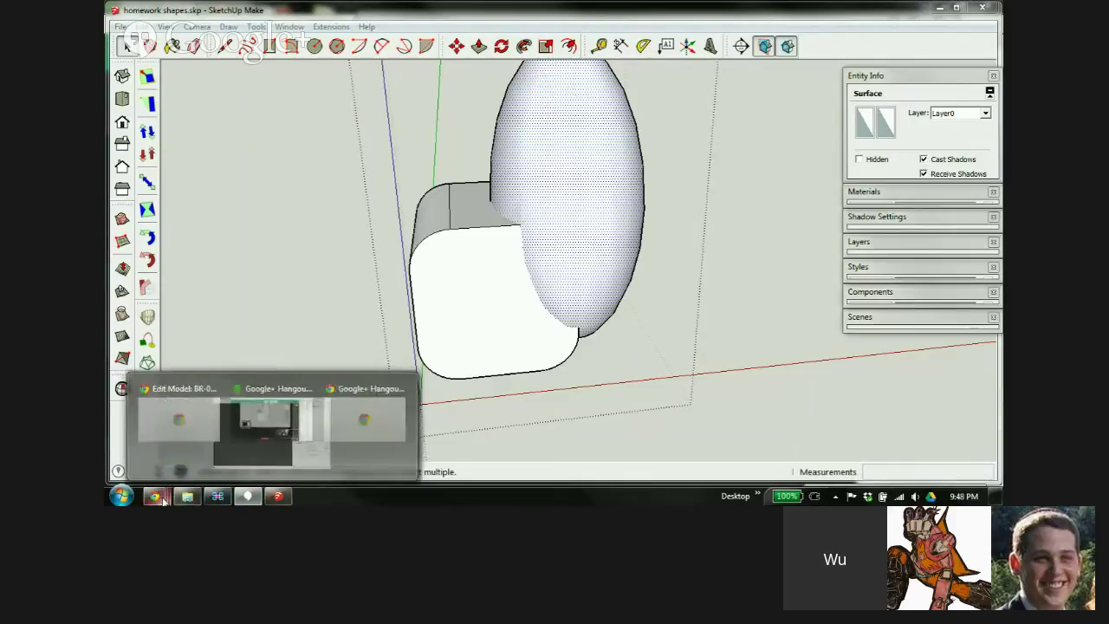
pyautogui.click(320, 435)
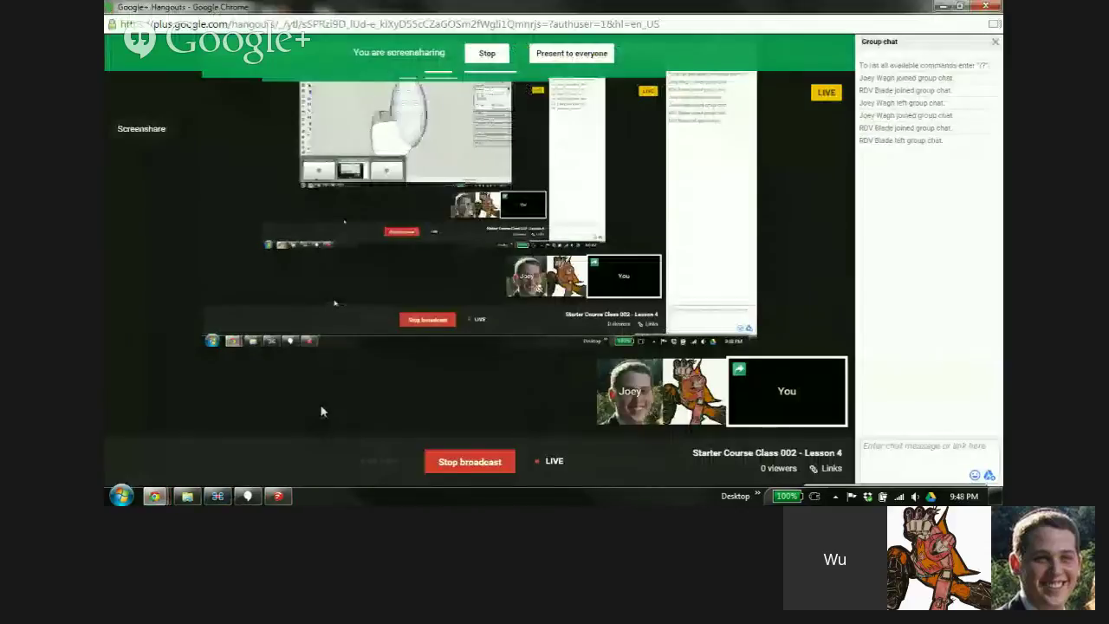
pyautogui.moveTo(509, 11)
pyautogui.mouseDown()
pyautogui.moveTo(510, 63)
pyautogui.moveTo(104, 18)
pyautogui.mouseUp()
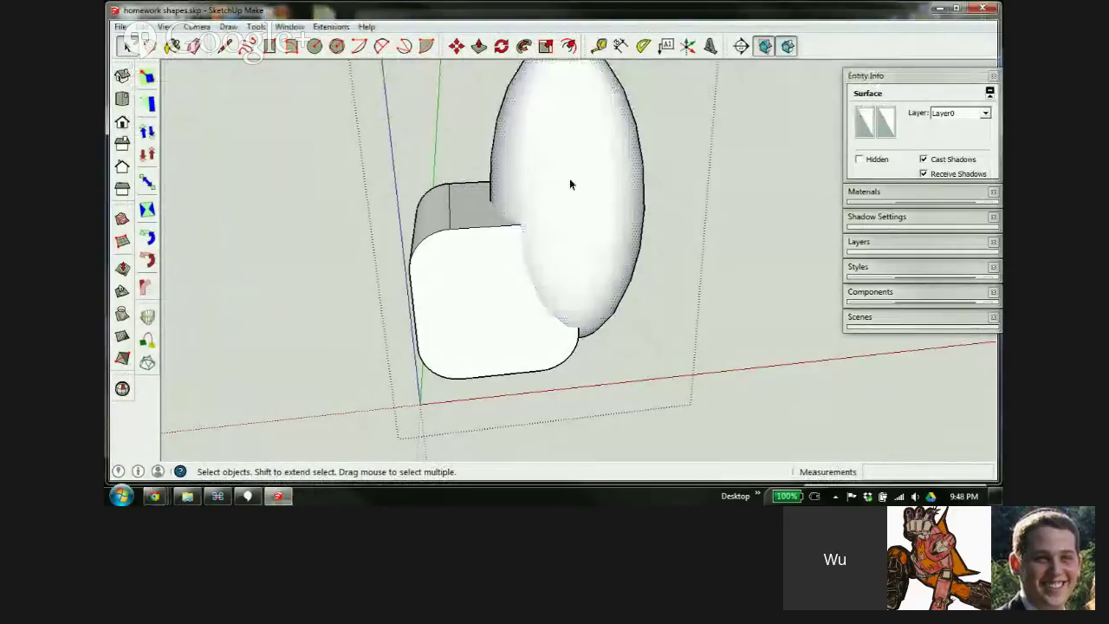
# Intersect the ellipsoid surface With Context again and orbit to check the new edges
pyautogui.rightClick(529, 147)
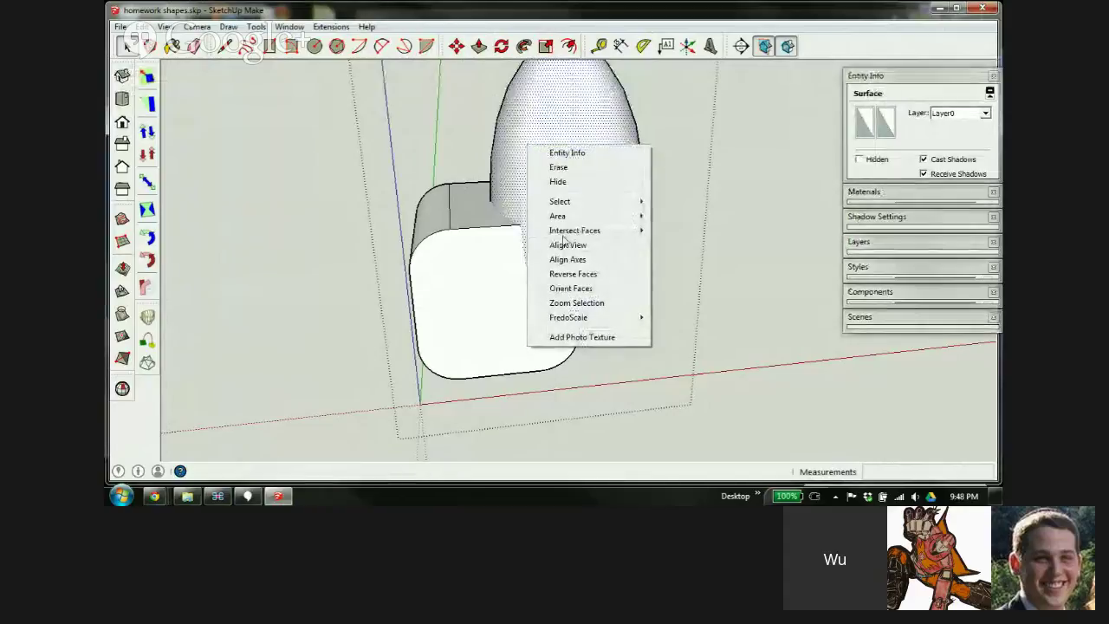
pyautogui.moveTo(571, 231)
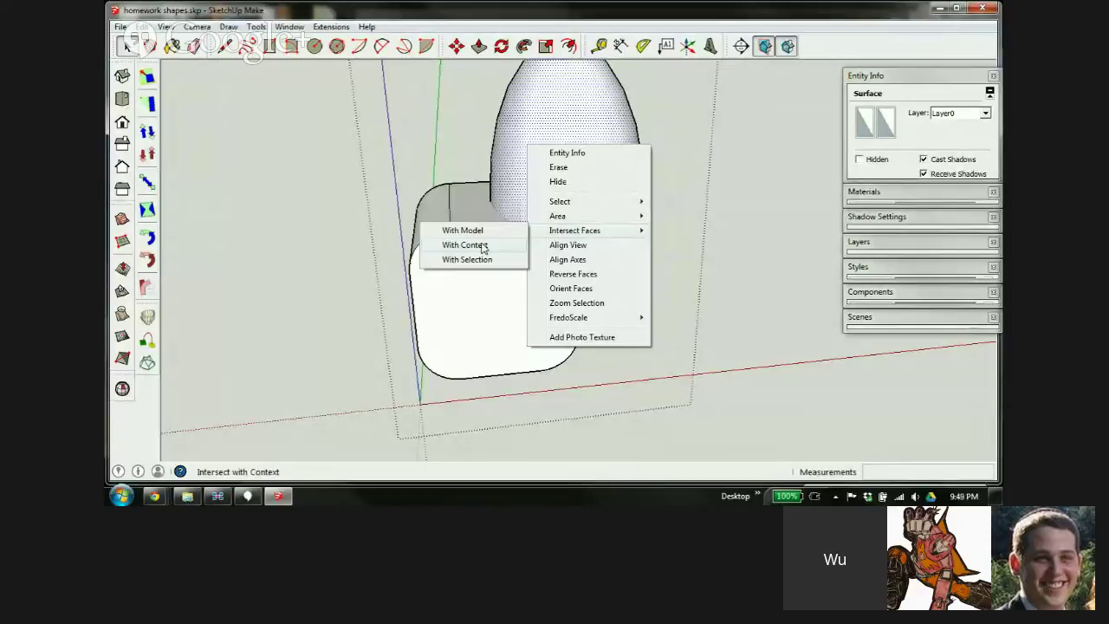
pyautogui.click(483, 248)
pyautogui.moveTo(540, 235); pyautogui.dragTo(520, 302, button='middle')
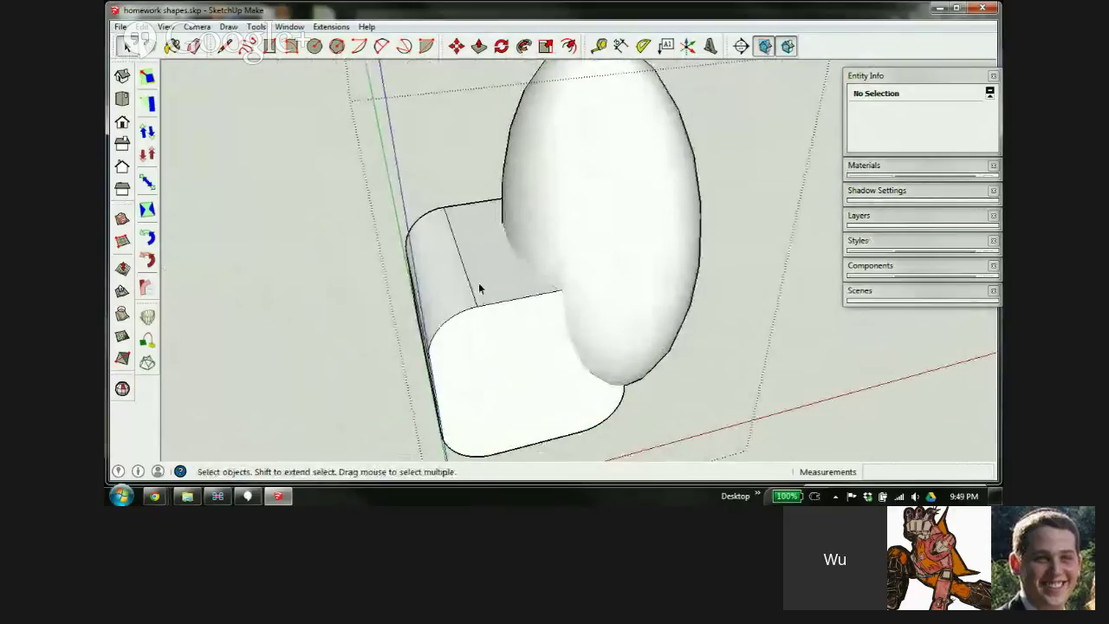
pyautogui.hotkey('ctrl', 'a')
# Scale the whole model up by a factor of 100 and fit it in view
pyautogui.press('s')
pyautogui.scroll(-2, 468, 282)
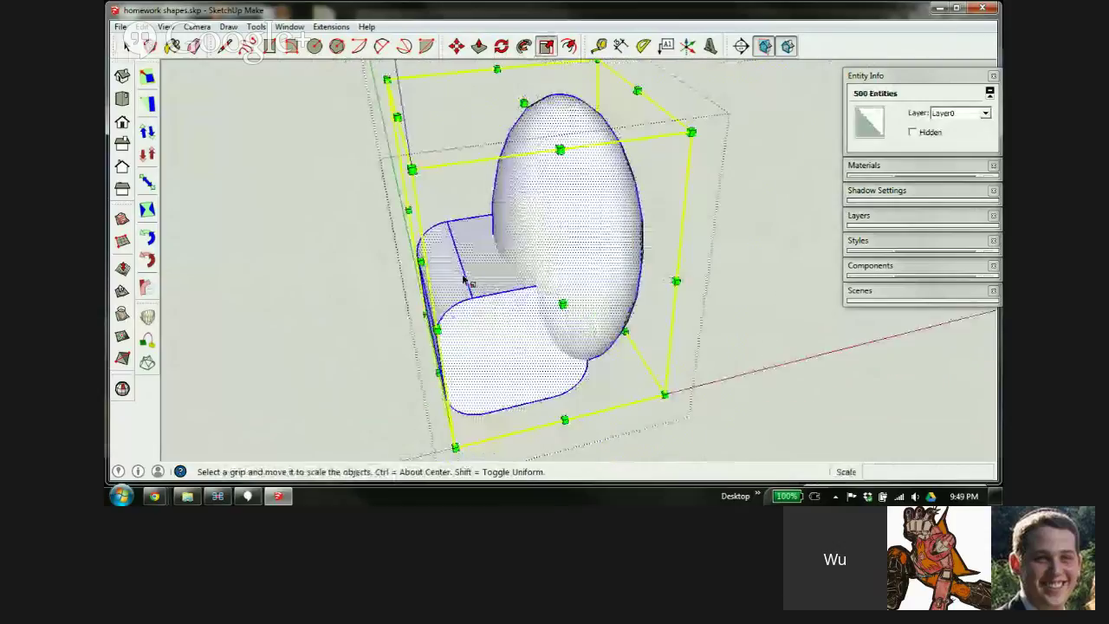
pyautogui.scroll(-2, 463, 279)
pyautogui.moveTo(607, 179); pyautogui.dragTo(667, 142)
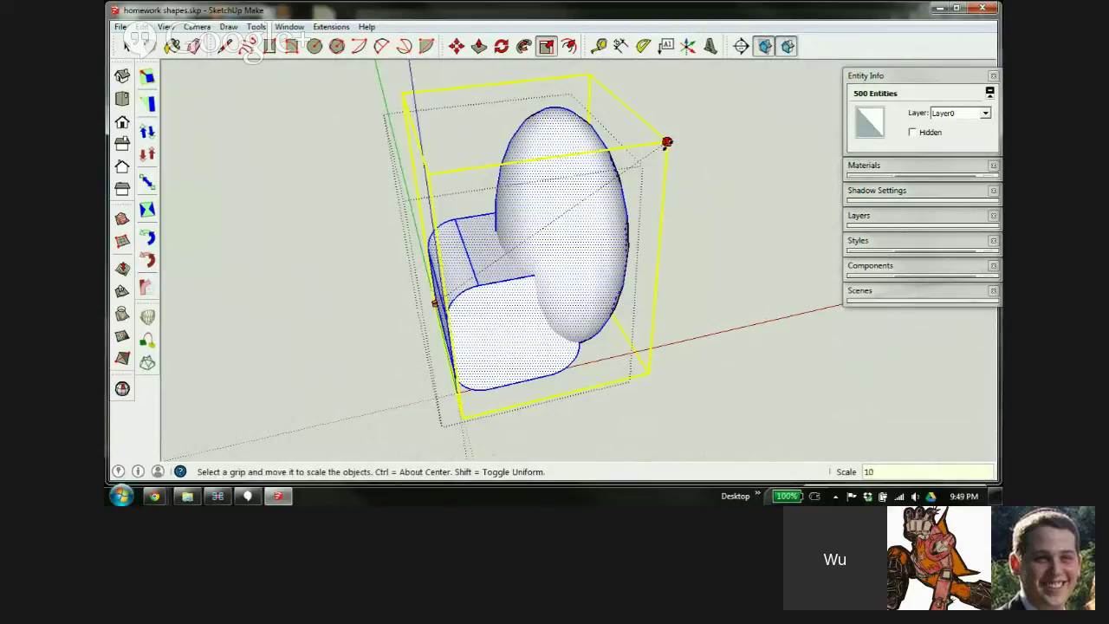
pyautogui.press('Return')
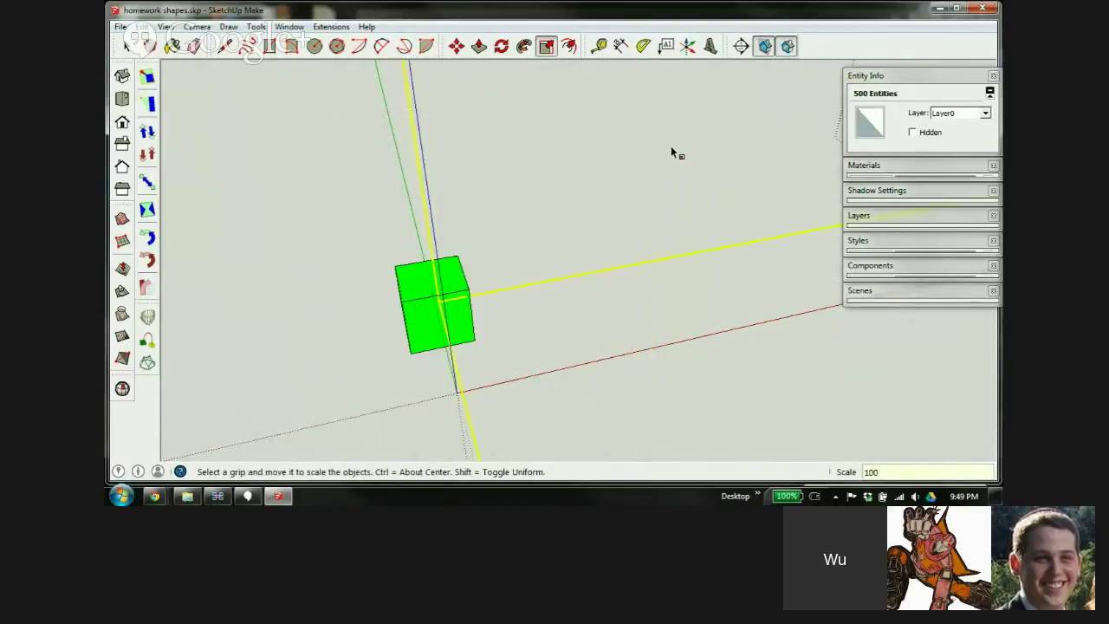
pyautogui.hotkey('shift', 'z')
pyautogui.scroll(-3, 607, 248)
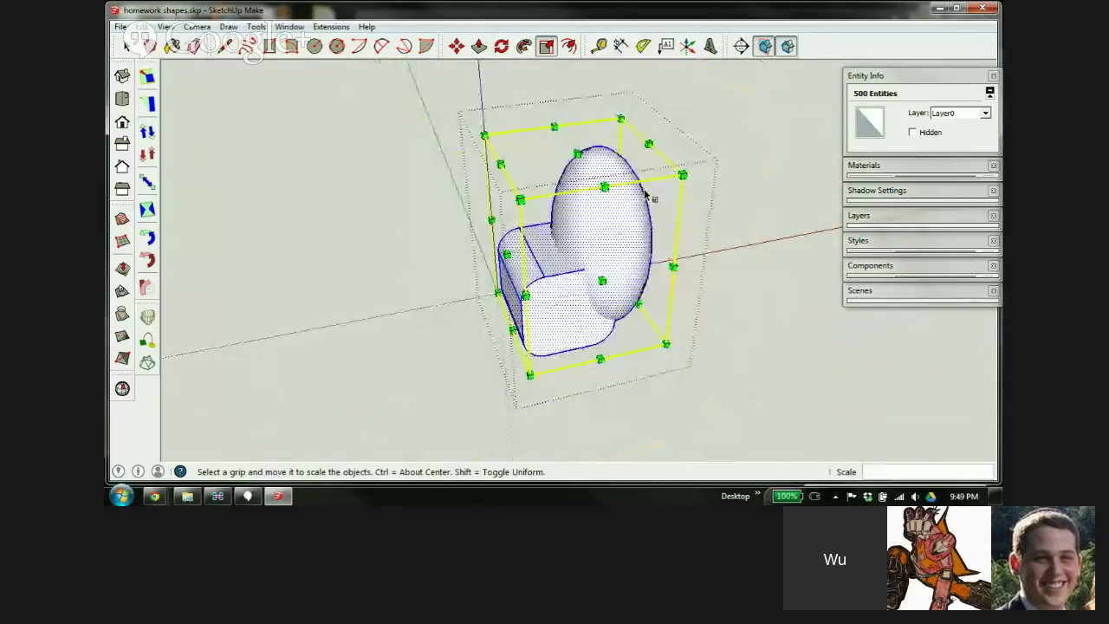
pyautogui.scroll(2, 638, 240)
pyautogui.press('space')
# Select the egg's surface and intersect it with its context
pyautogui.click(679, 200)
pyautogui.click(607, 217)
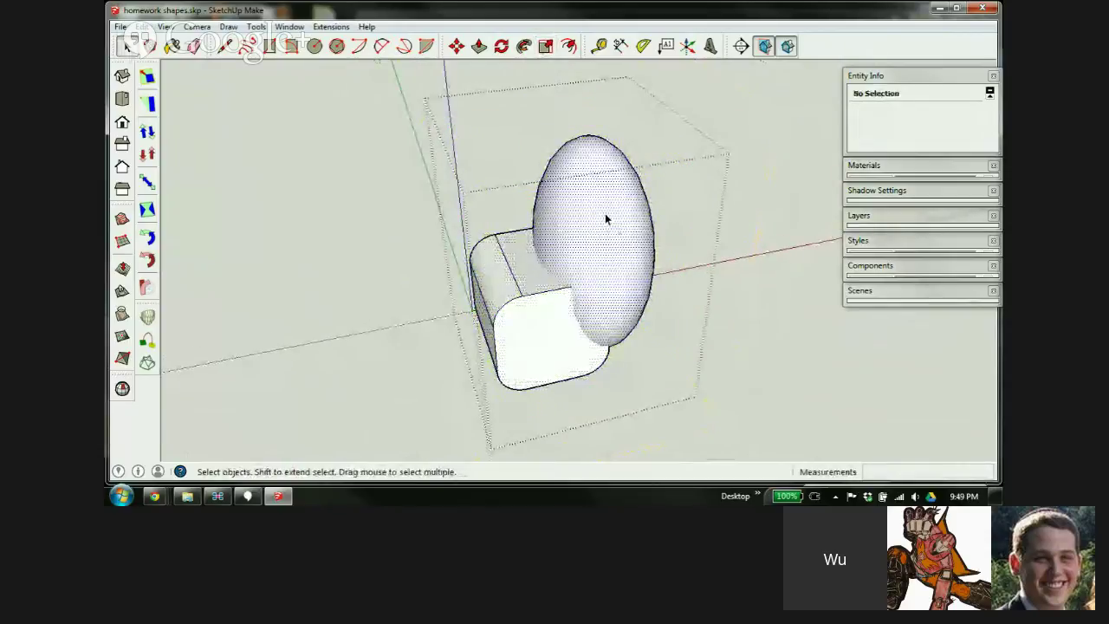
pyautogui.rightClick(593, 238)
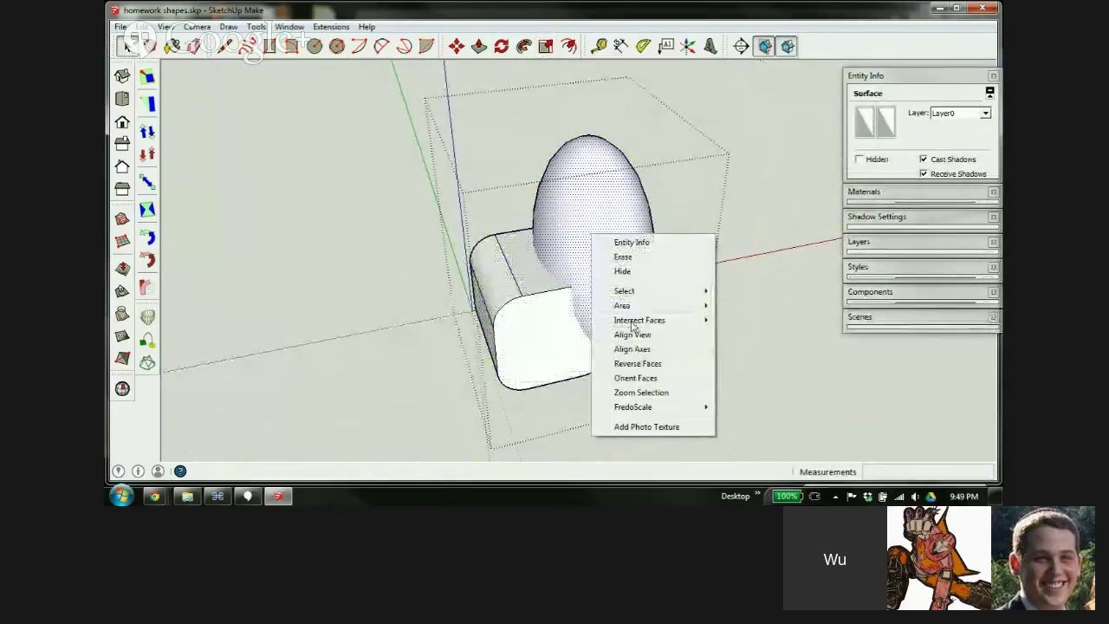
pyautogui.moveTo(634, 321)
pyautogui.click(551, 337)
# Orbit around the egg and rounded box, reselect the egg surface, and turn off X-ray
pyautogui.moveTo(552, 337); pyautogui.dragTo(584, 263, button='middle')
pyautogui.scroll(2, 575, 297)
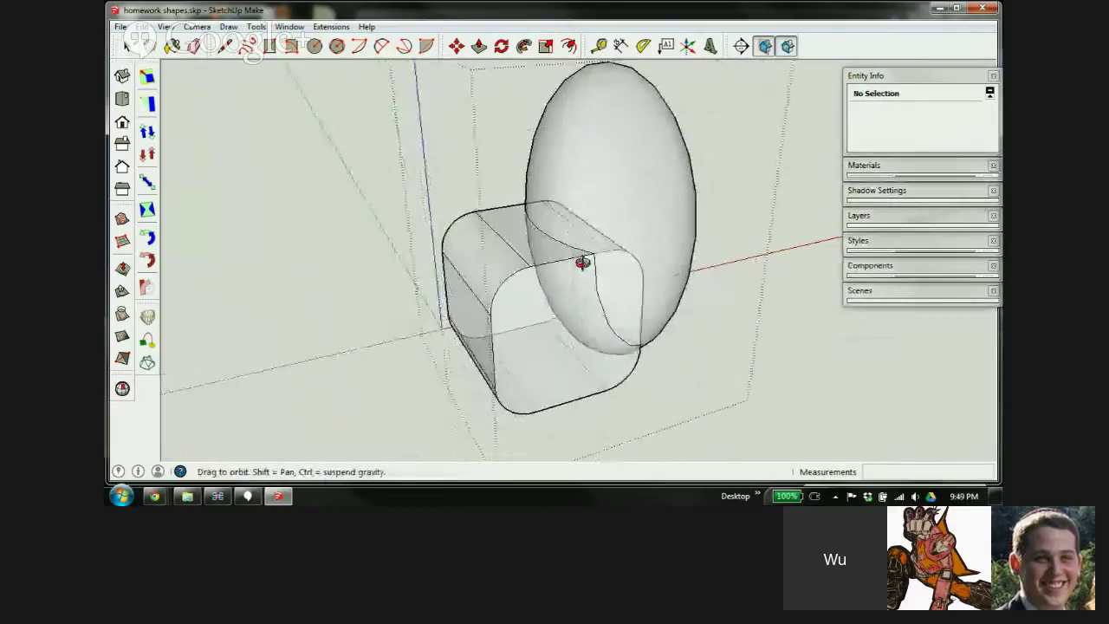
pyautogui.scroll(3, 589, 228)
pyautogui.moveTo(509, 337); pyautogui.dragTo(584, 111, button='middle')
pyautogui.click(584, 111)
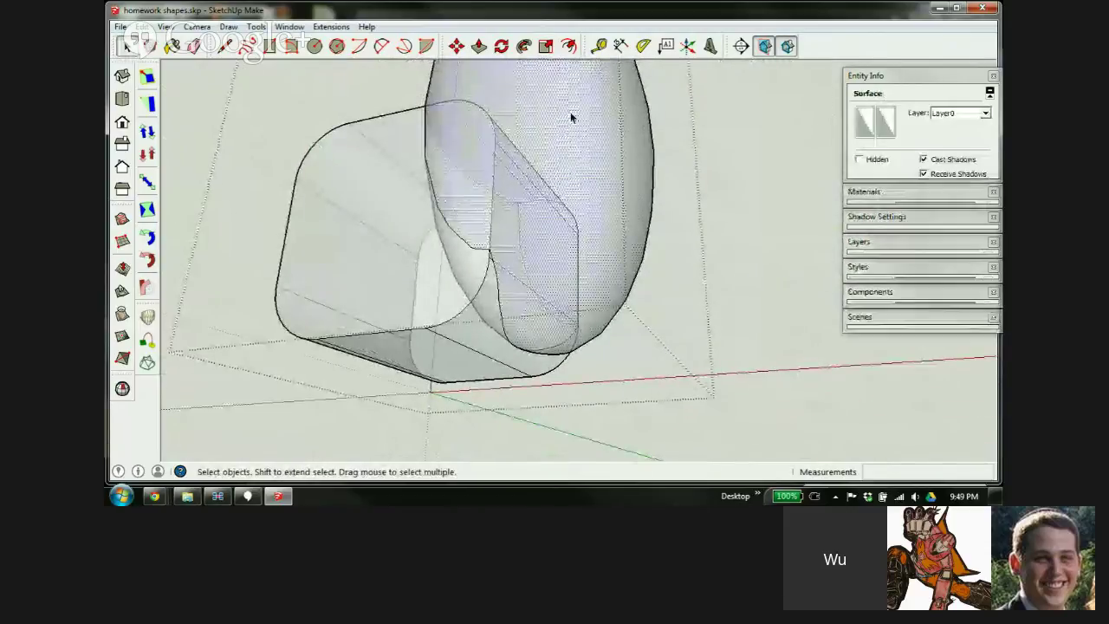
pyautogui.moveTo(420, 189); pyautogui.dragTo(561, 353, button='middle')
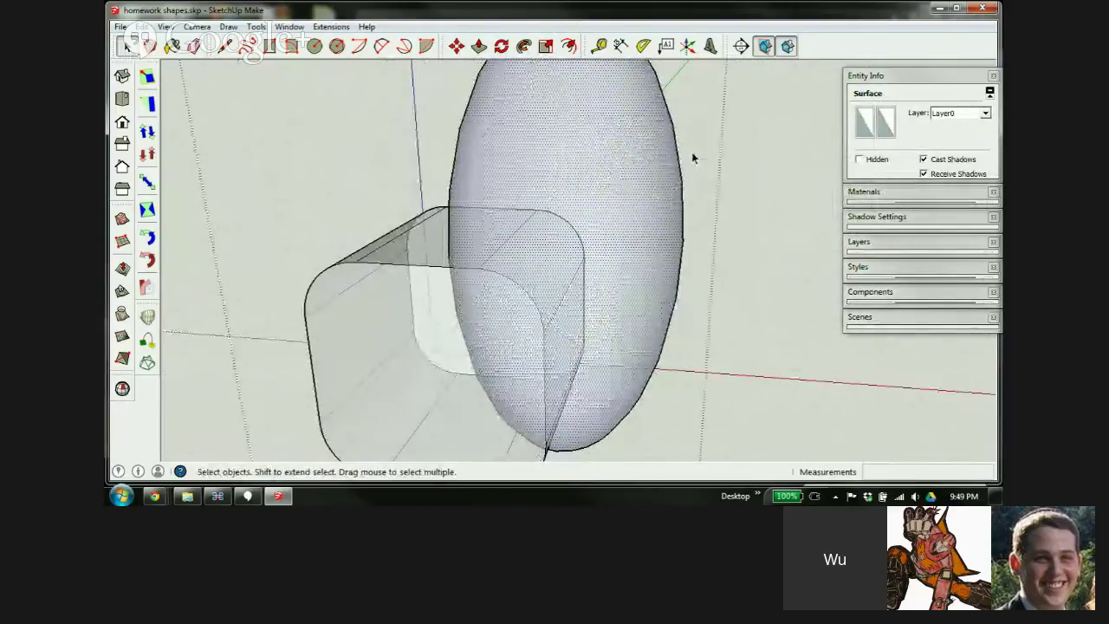
pyautogui.press('x')
pyautogui.scroll(-3, 701, 136)
pyautogui.scroll(2, 561, 202)
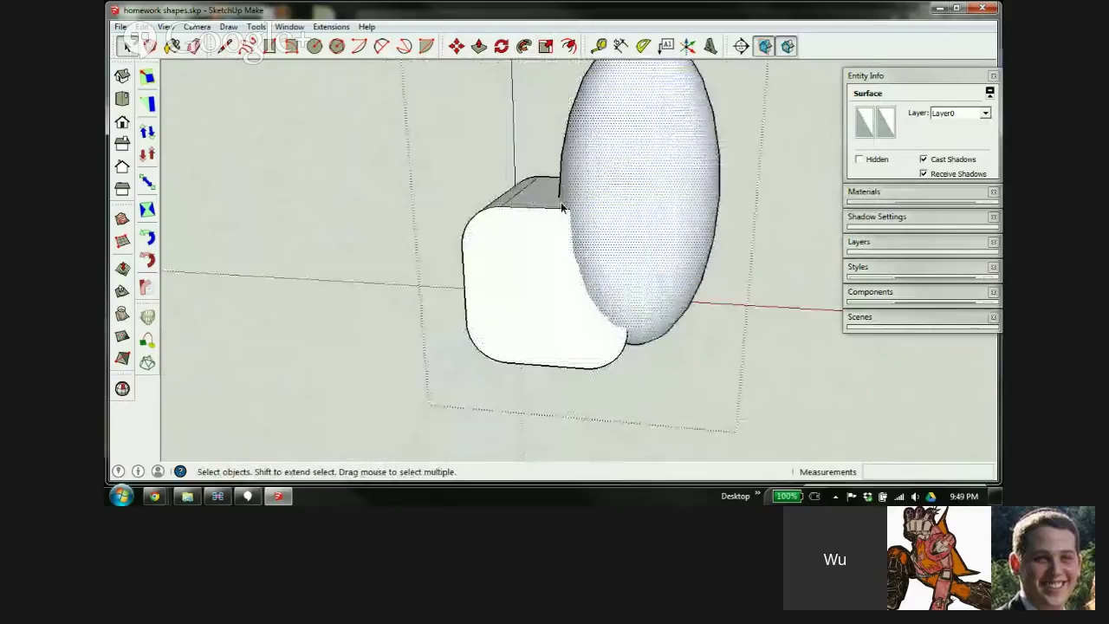
pyautogui.moveTo(561, 202); pyautogui.dragTo(719, 197, button='middle')
pyautogui.scroll(2, 681, 216)
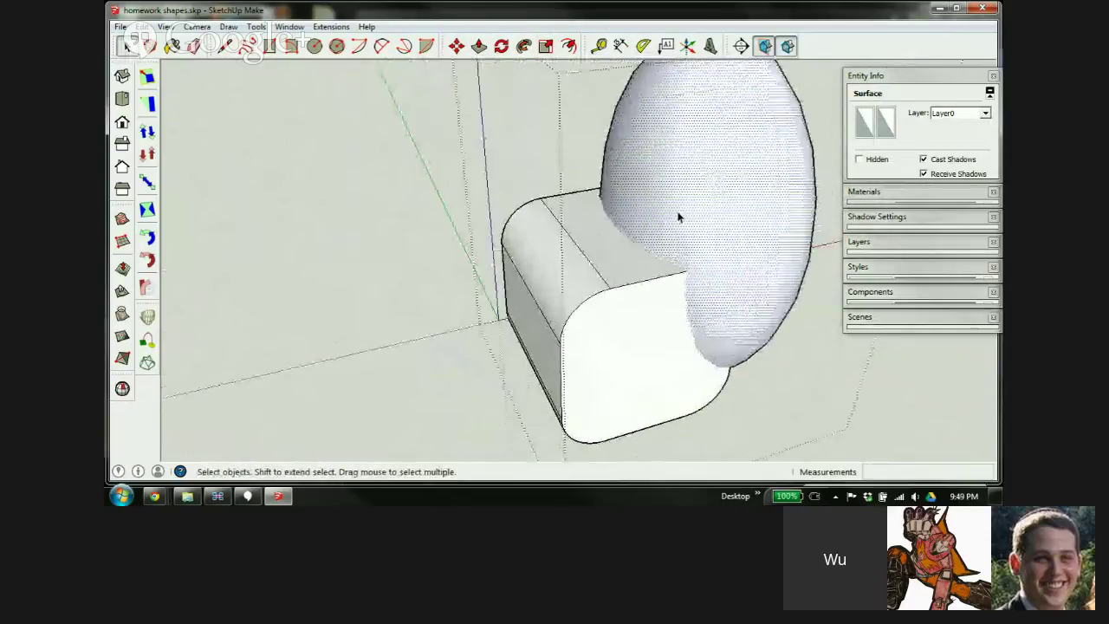
# Add the box's top face to the selection and intersect the selected faces with each other
pyautogui.keyDown('shift'); pyautogui.click(610, 260); pyautogui.keyUp('shift')
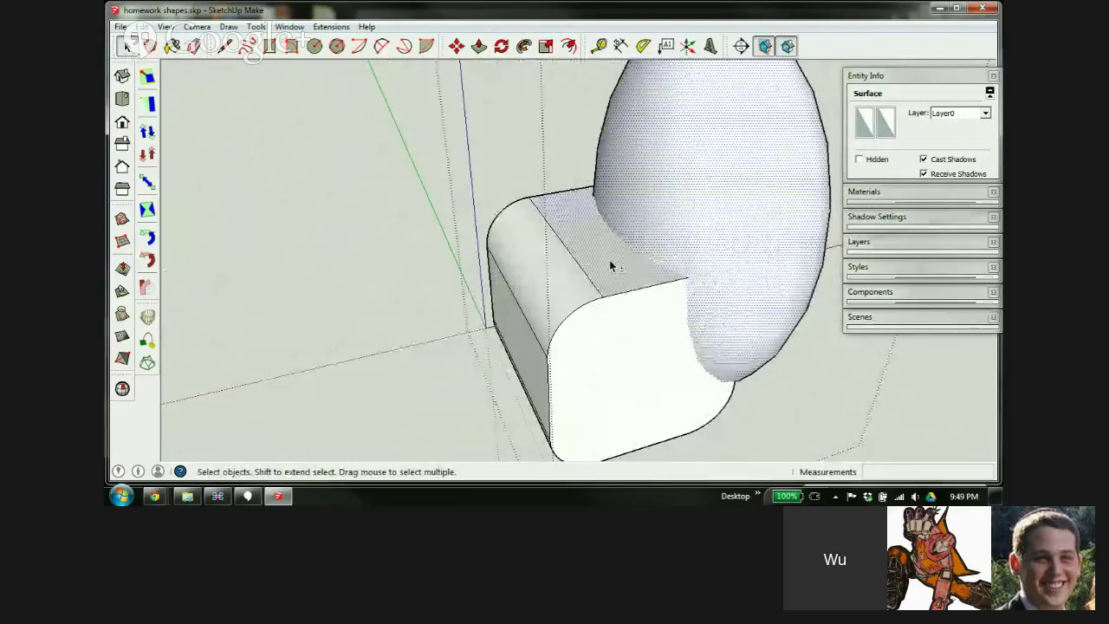
pyautogui.rightClick(638, 202)
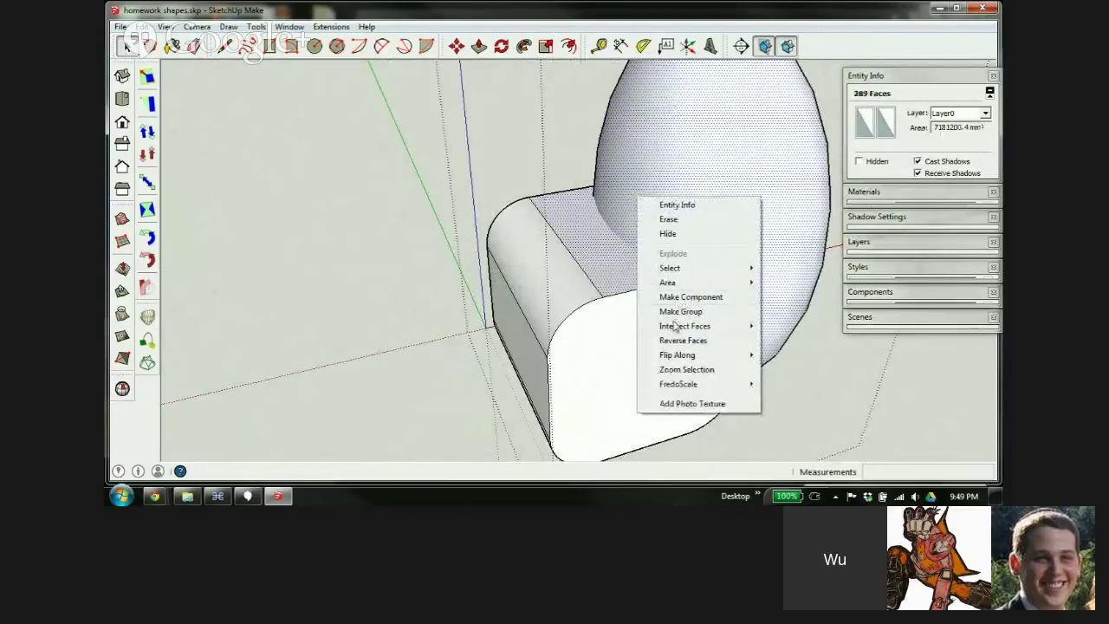
pyautogui.moveTo(675, 325)
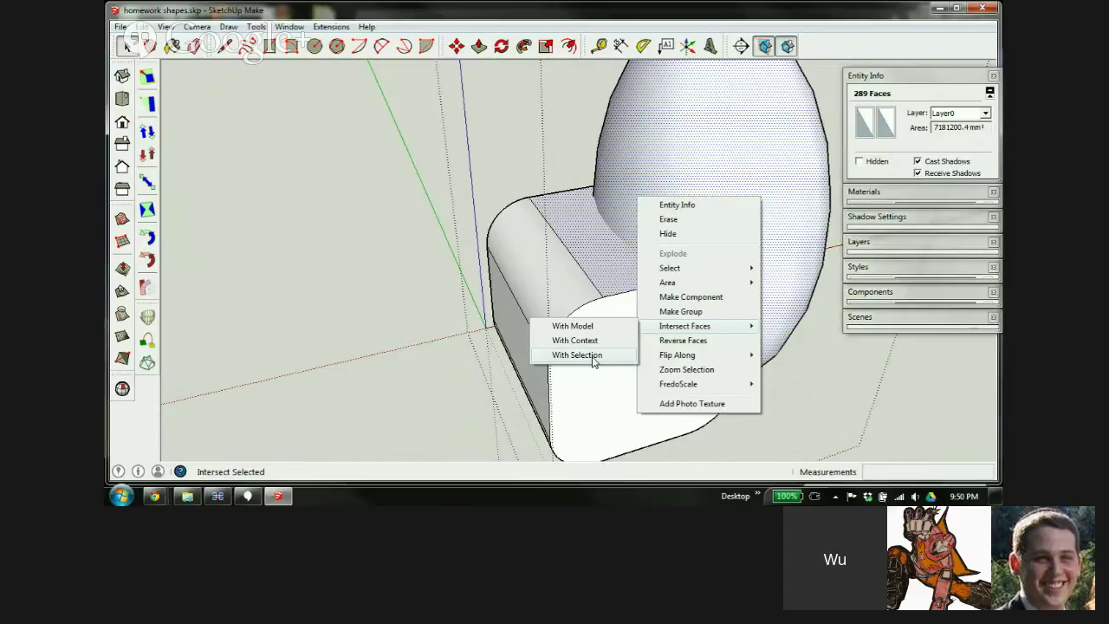
pyautogui.click(576, 355)
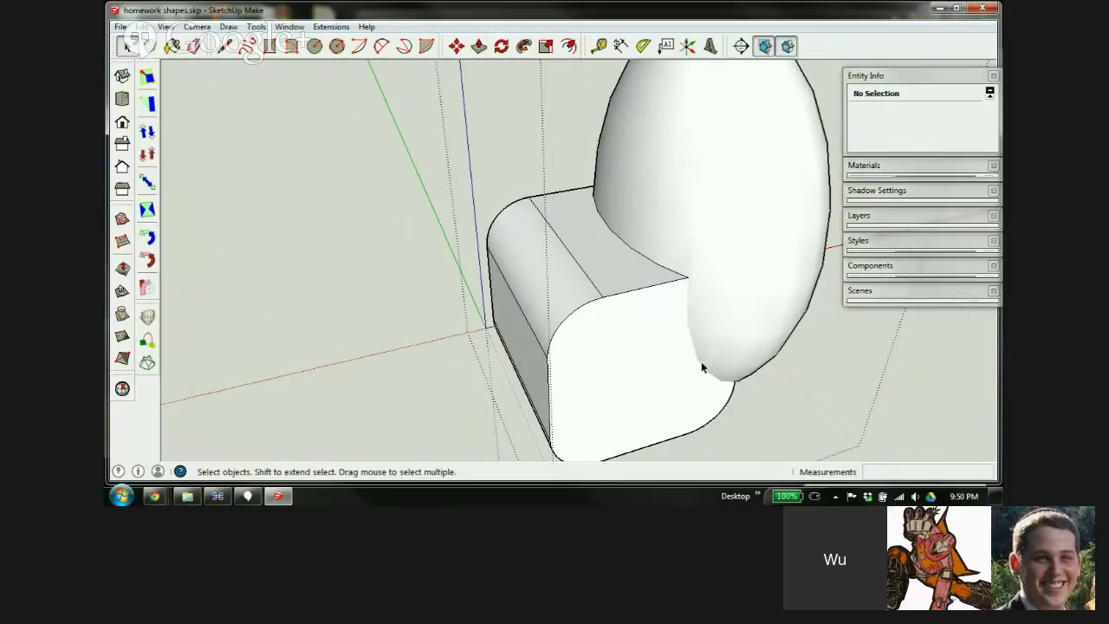
pyautogui.moveTo(705, 359); pyautogui.dragTo(674, 275, button='middle')
# Intersect the ellipsoid surface with its context once more, then select all geometry
pyautogui.rightClick(685, 151)
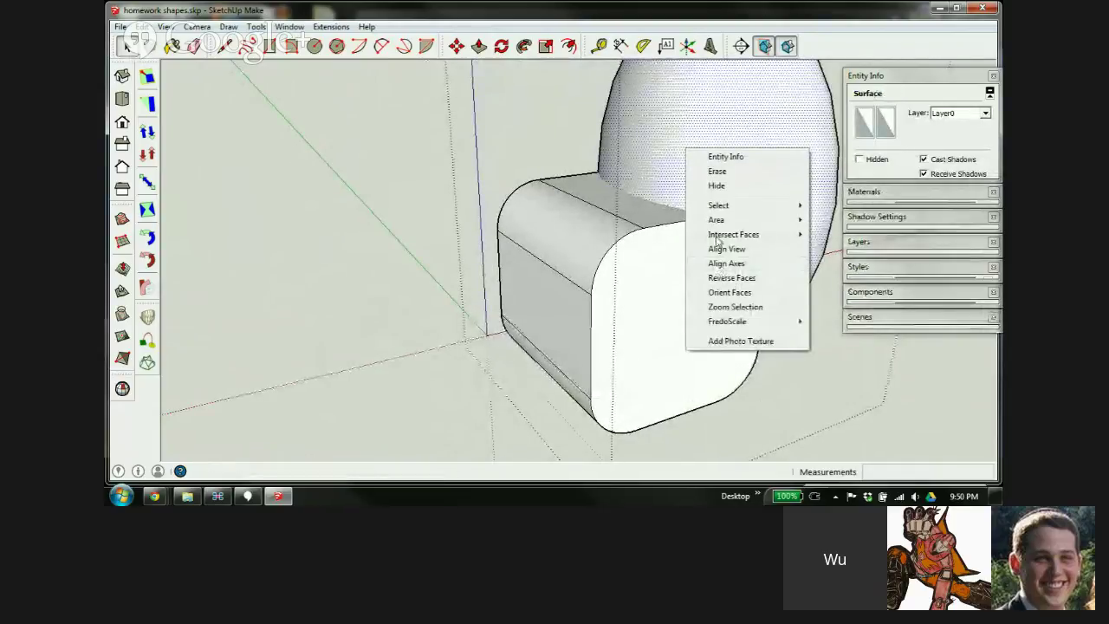
pyautogui.moveTo(716, 236)
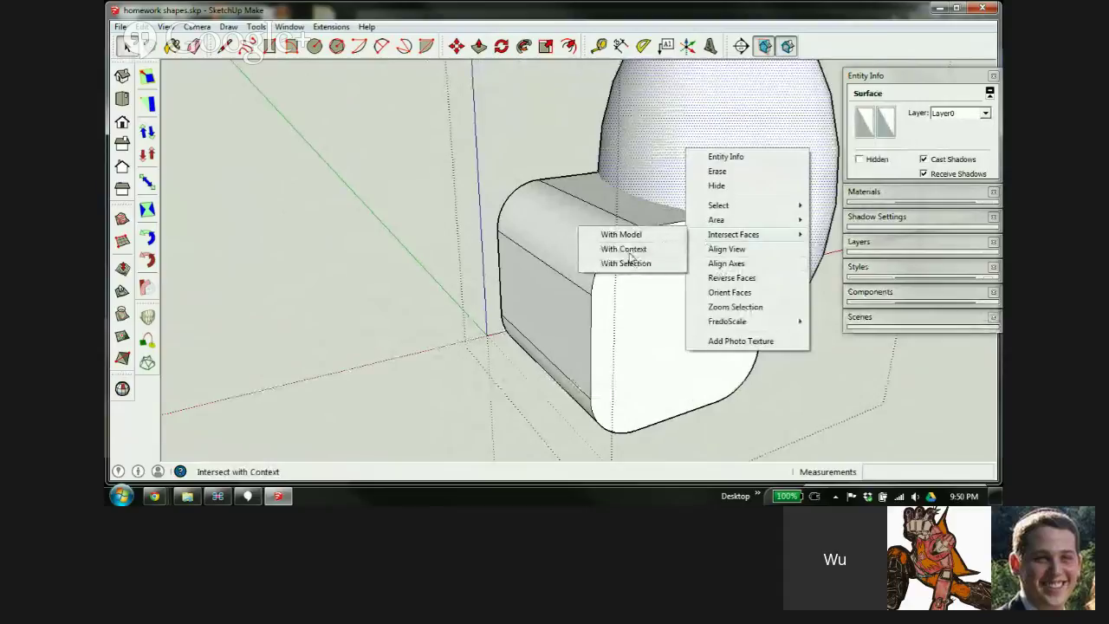
pyautogui.click(625, 249)
pyautogui.moveTo(594, 275); pyautogui.dragTo(585, 274, button='middle')
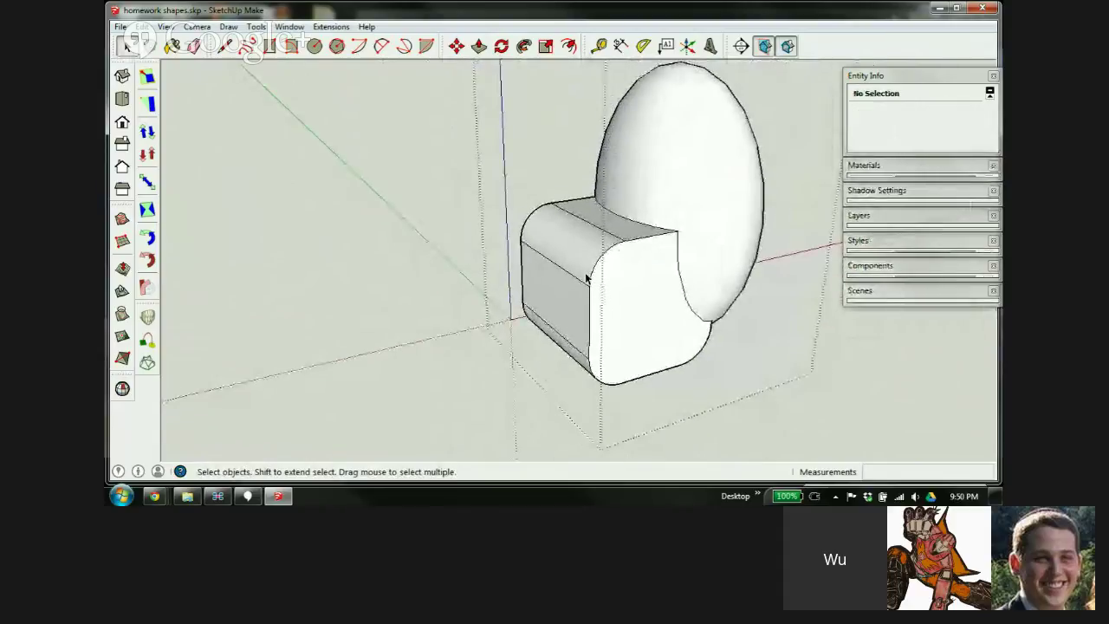
pyautogui.hotkey('ctrl', 'a')
# Try scaling the whole model by 0.01, then undo the shrink
pyautogui.press('s')
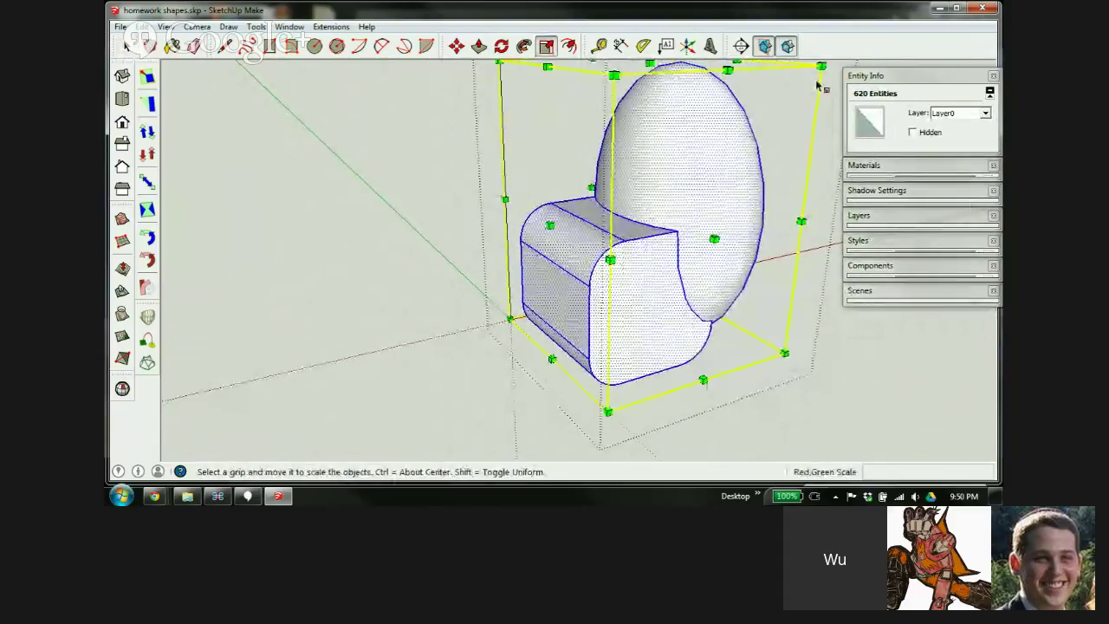
pyautogui.moveTo(821, 66); pyautogui.dragTo(659, 200)
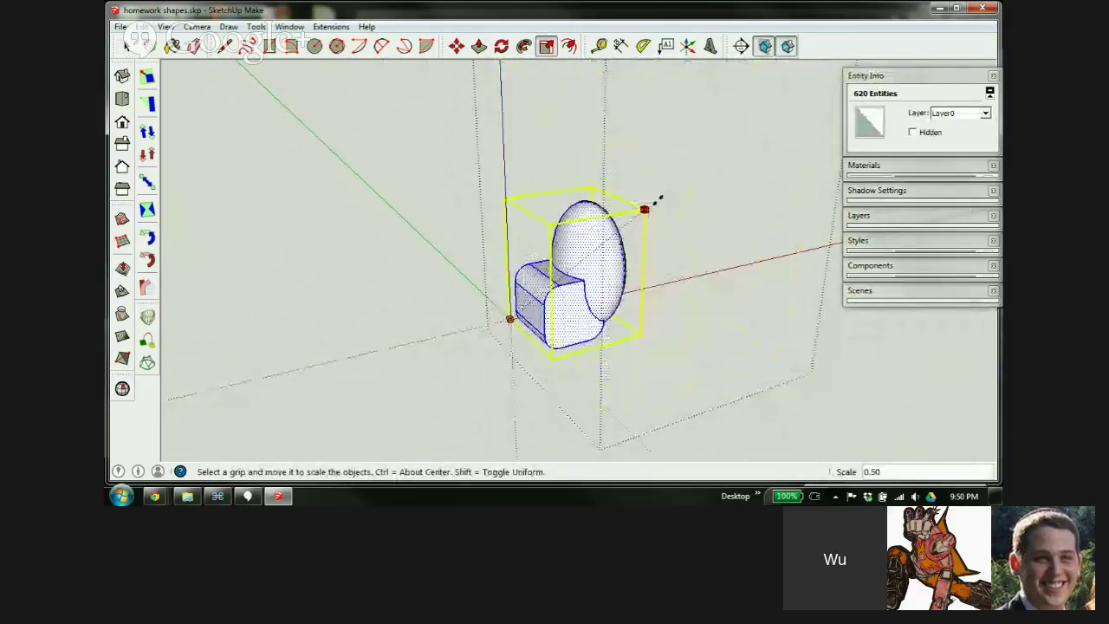
pyautogui.write('.01')
pyautogui.press('Return')
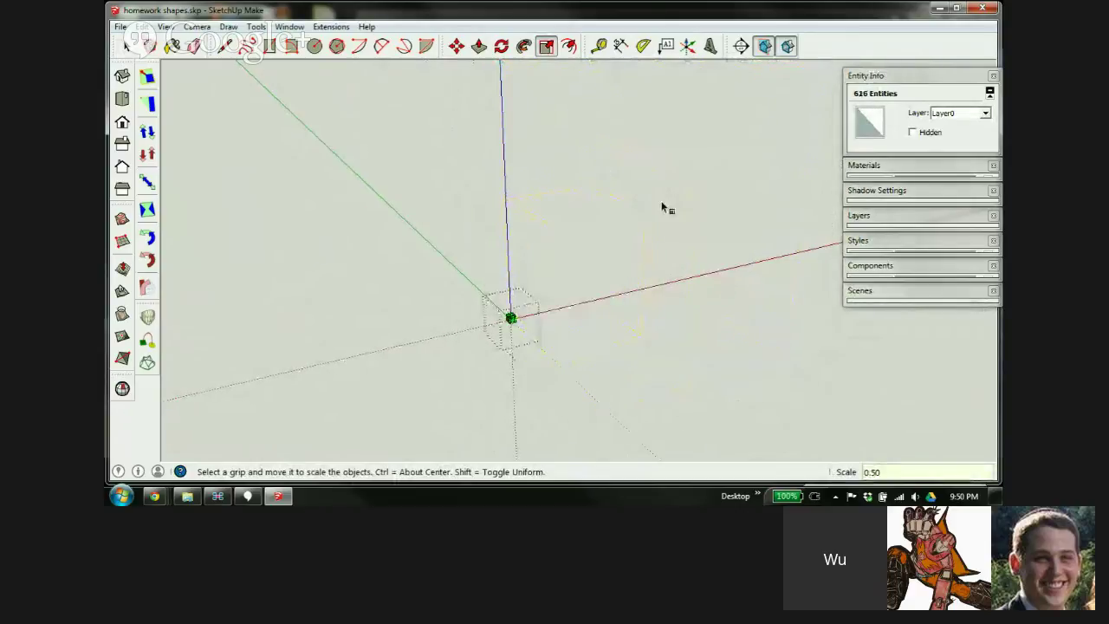
pyautogui.hotkey('ctrl', 'z')
pyautogui.press('space')
# Delete the ellipsoid surface and orbit around the rounded box to see the scoop
pyautogui.scroll(-2, 604, 198)
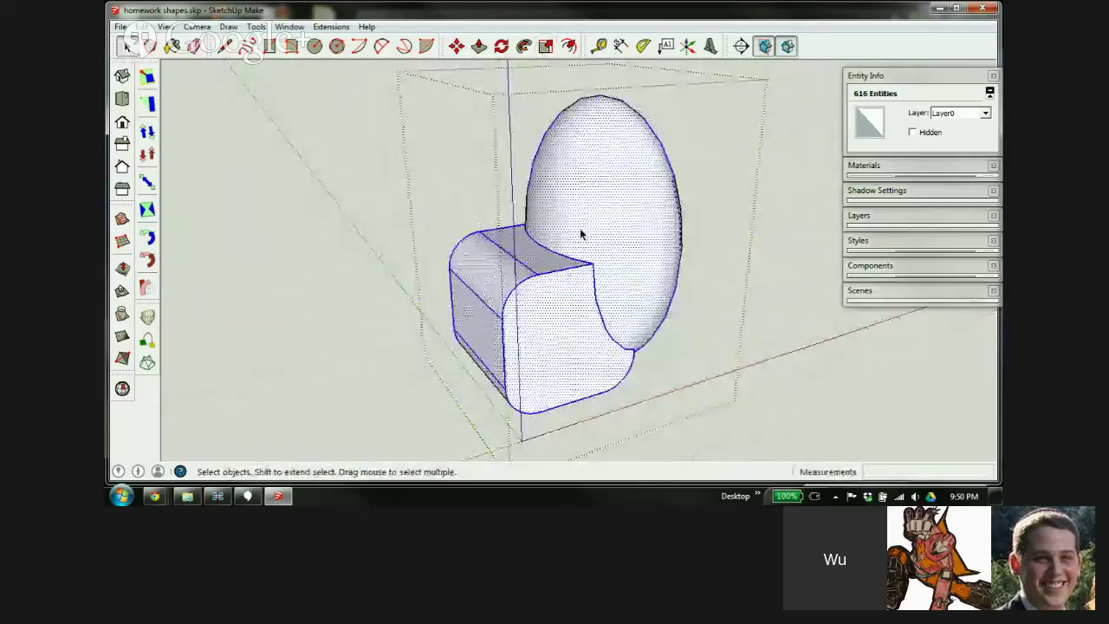
pyautogui.click(714, 200)
pyautogui.scroll(5, 607, 291)
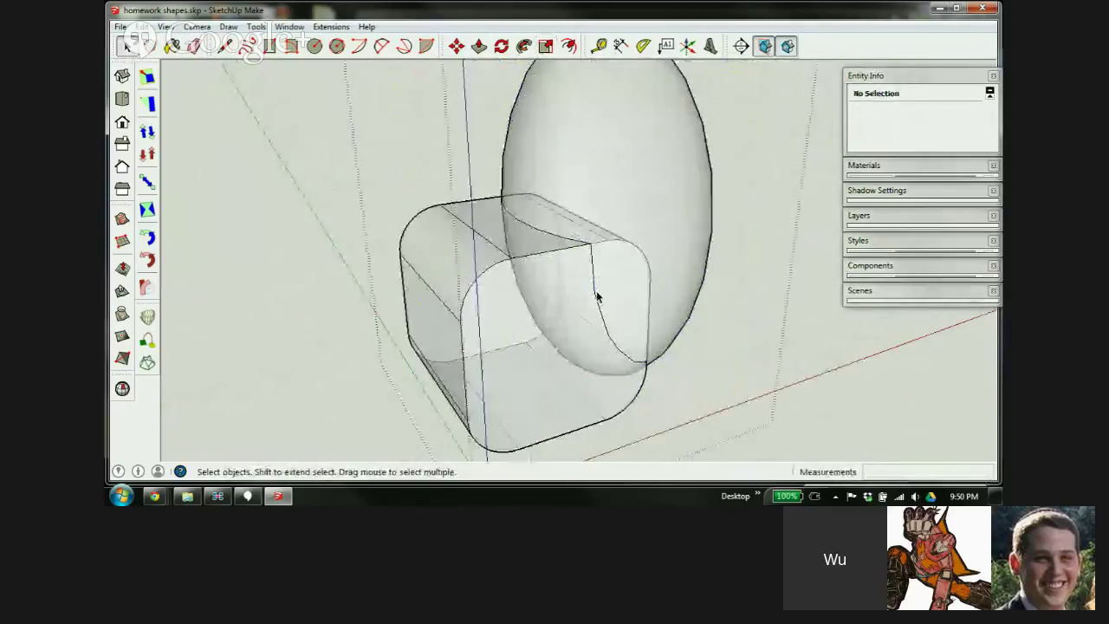
pyautogui.moveTo(563, 352); pyautogui.dragTo(406, 358, button='middle')
pyautogui.click(530, 139)
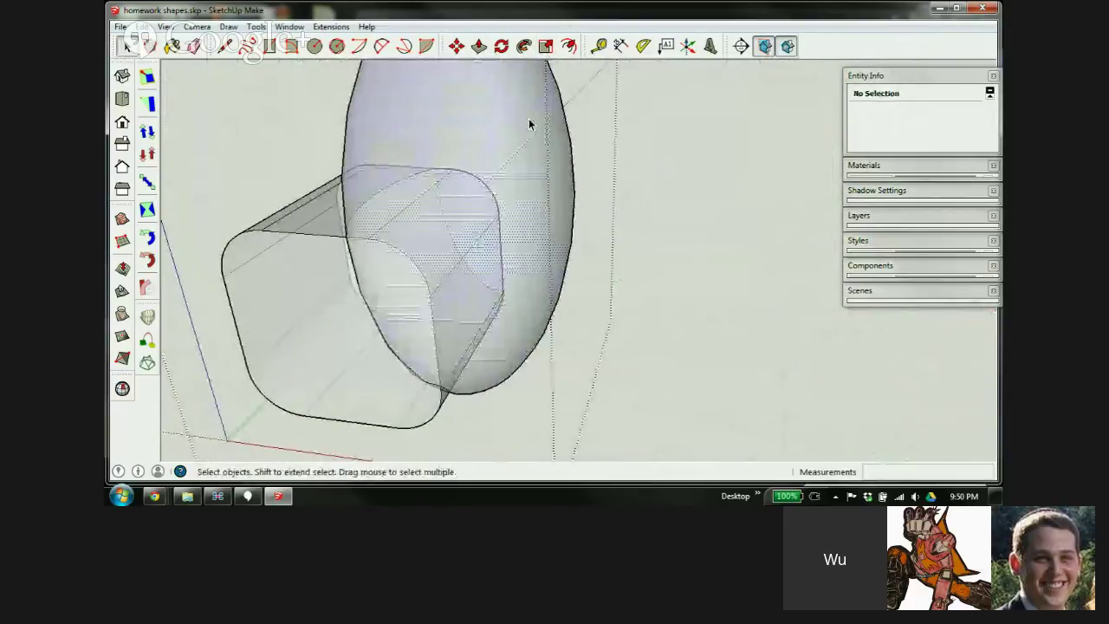
pyautogui.press('Delete')
pyautogui.click(527, 134)
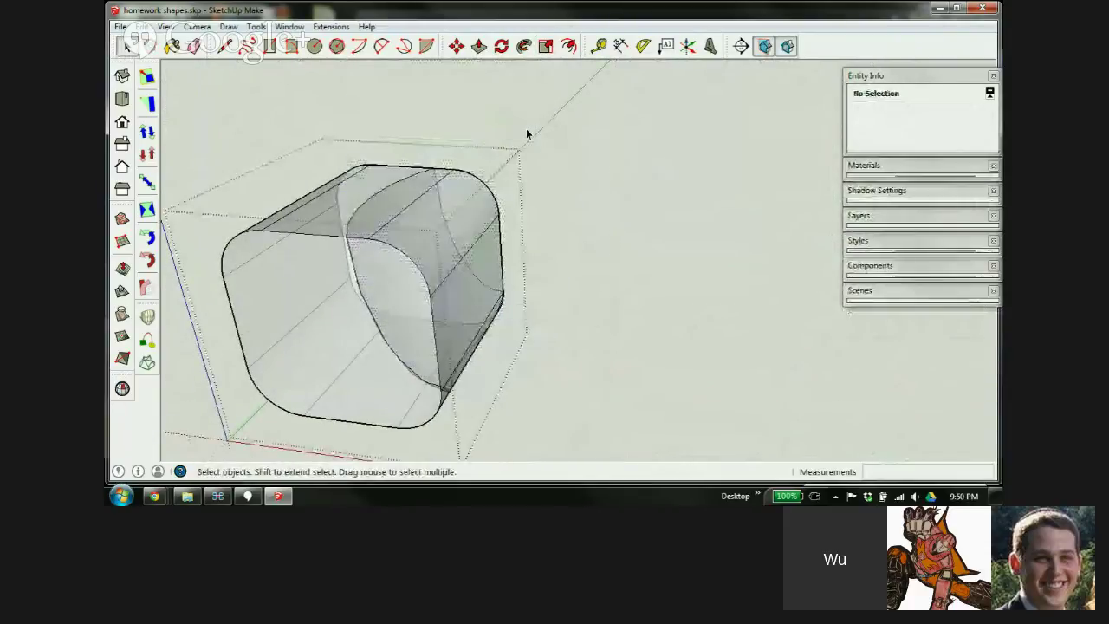
pyautogui.moveTo(384, 272); pyautogui.dragTo(476, 225, button='middle')
pyautogui.moveTo(552, 190); pyautogui.dragTo(813, 159, button='middle')
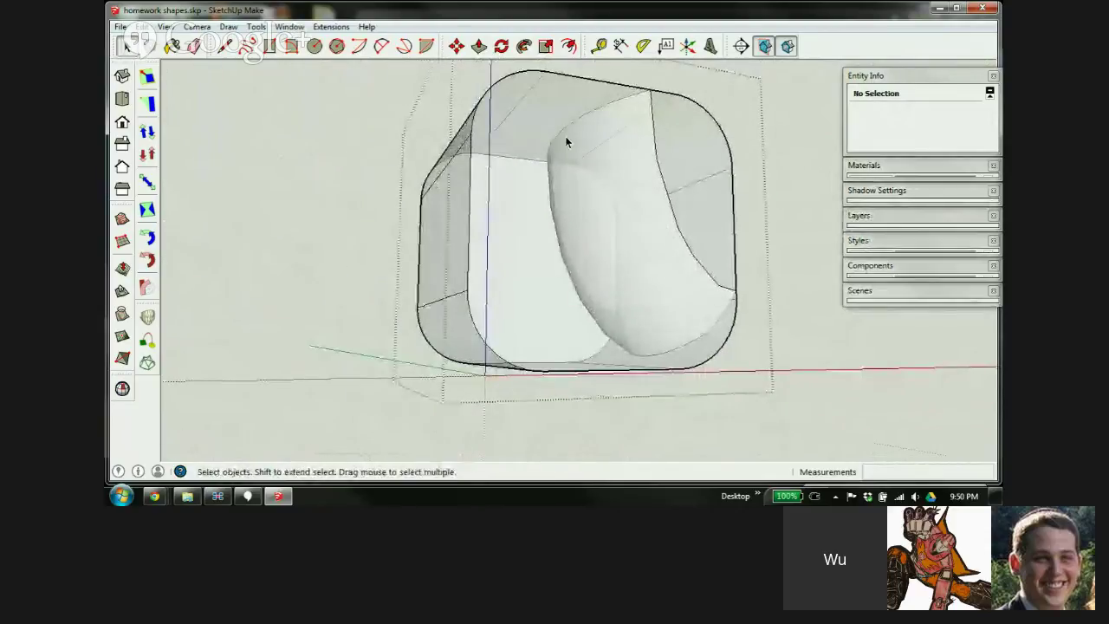
pyautogui.moveTo(665, 211); pyautogui.dragTo(364, 341, button='middle')
# Turn off X-ray and delete the box's front faces and left sliver to expose the scoop
pyautogui.press('x')
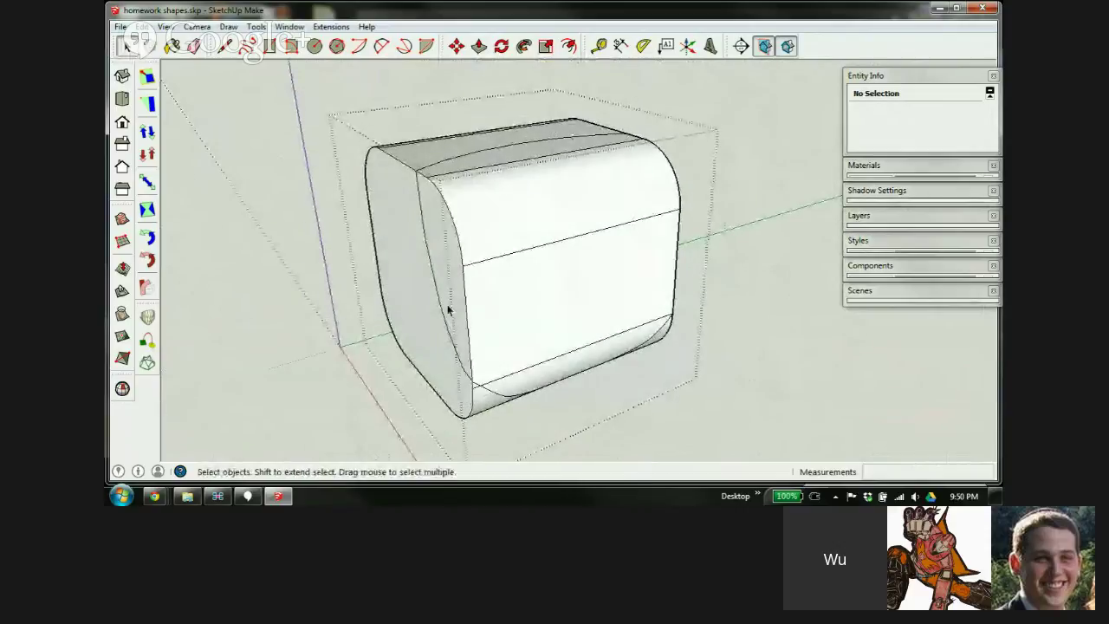
pyautogui.click(490, 164)
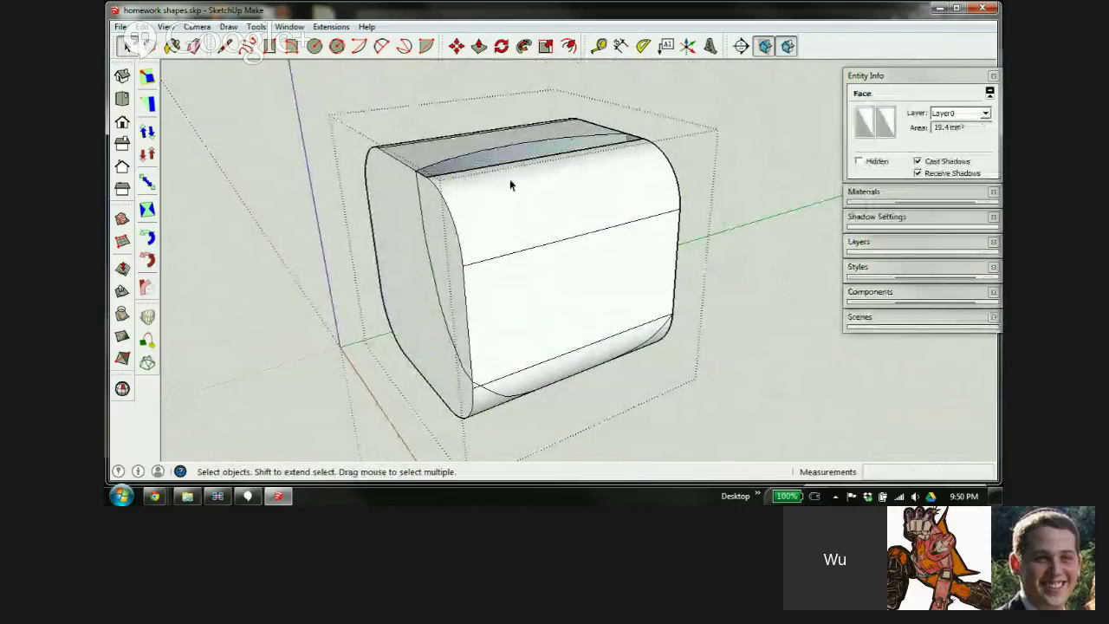
pyautogui.click(523, 204)
pyautogui.press('Delete')
pyautogui.click(535, 286)
pyautogui.press('Delete')
pyautogui.click(544, 375)
pyautogui.press('Delete')
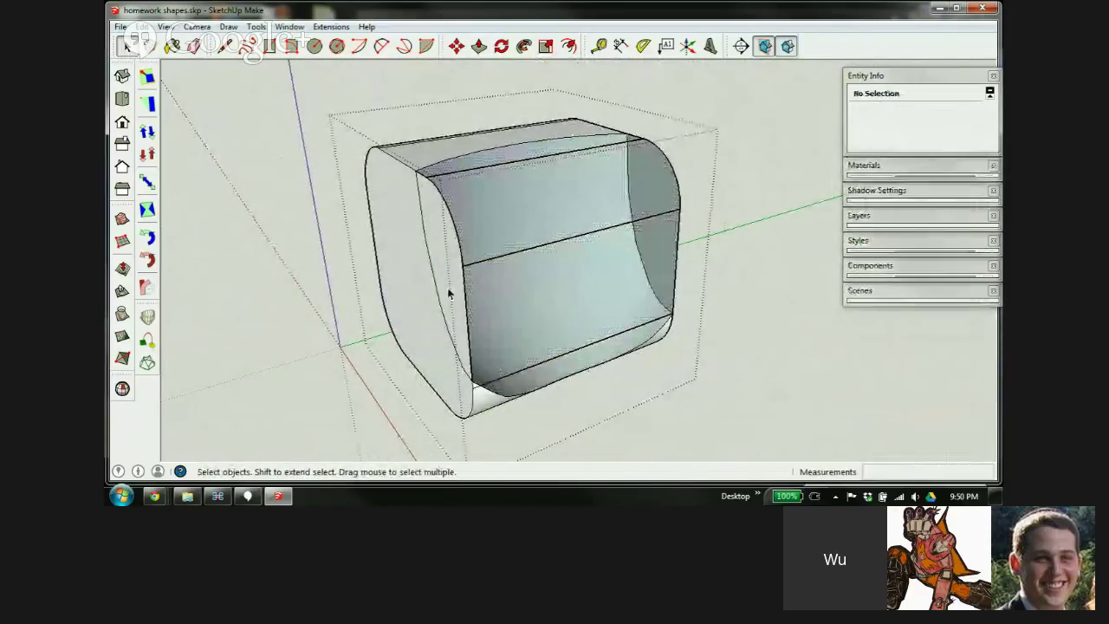
pyautogui.click(447, 287)
pyautogui.press('Delete')
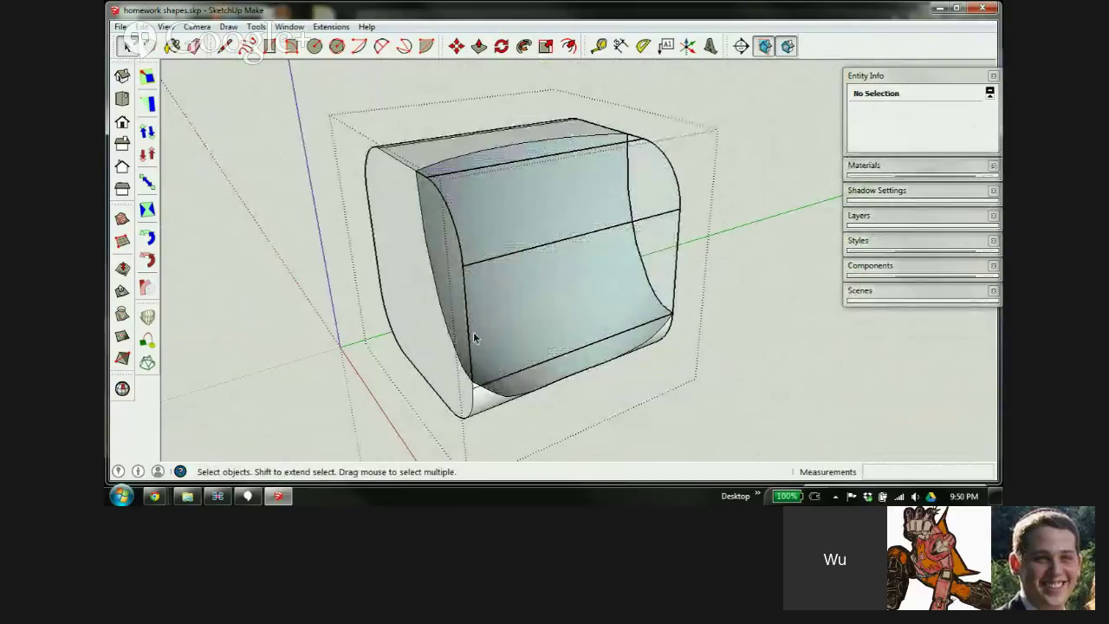
pyautogui.moveTo(473, 332)
pyautogui.mouseDown(button='middle')
pyautogui.moveTo(507, 173)
pyautogui.moveTo(667, 183)
pyautogui.moveTo(684, 330)
pyautogui.mouseUp(button='middle')
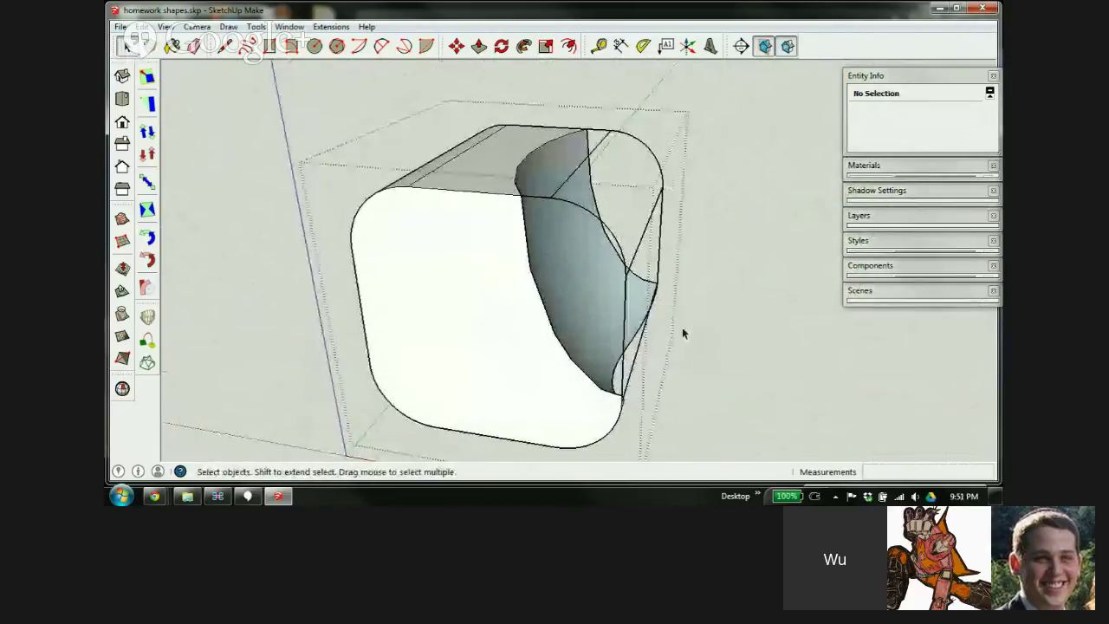
# Erase the leftover top, right-side, vertical, slanted and arc edges around the scoop
pyautogui.click(614, 125)
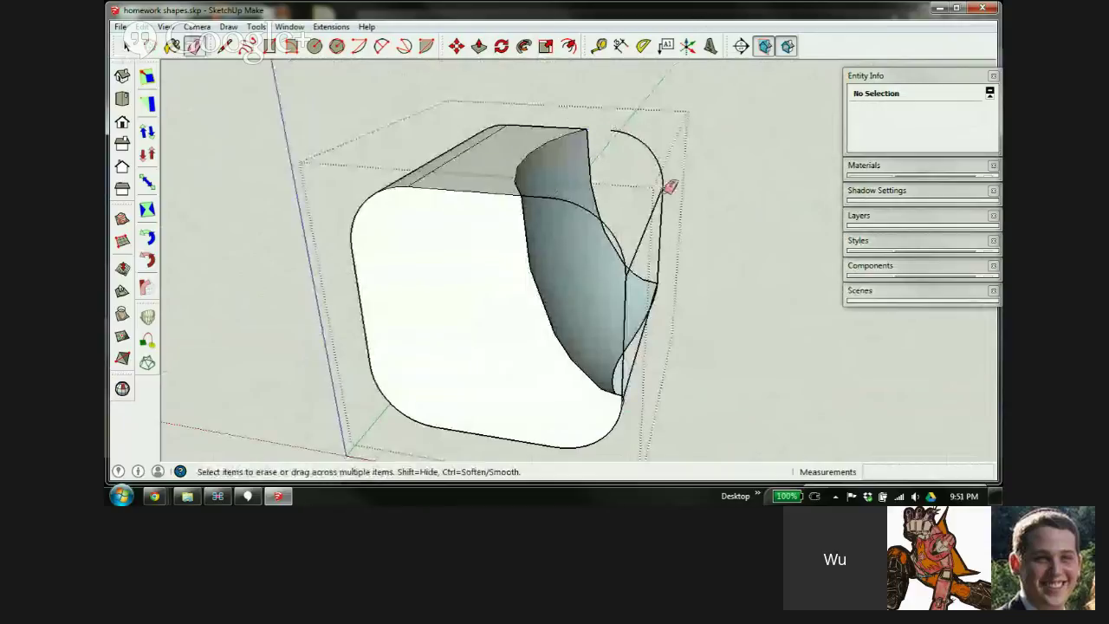
pyautogui.moveTo(659, 194); pyautogui.dragTo(686, 308)
pyautogui.click(625, 319)
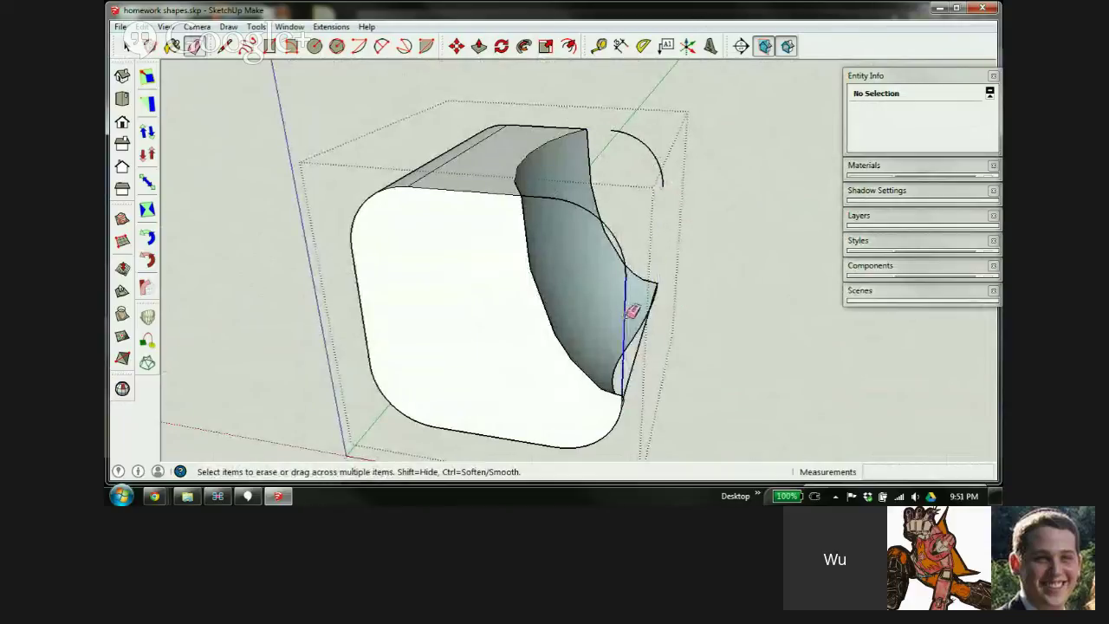
pyautogui.click(639, 351)
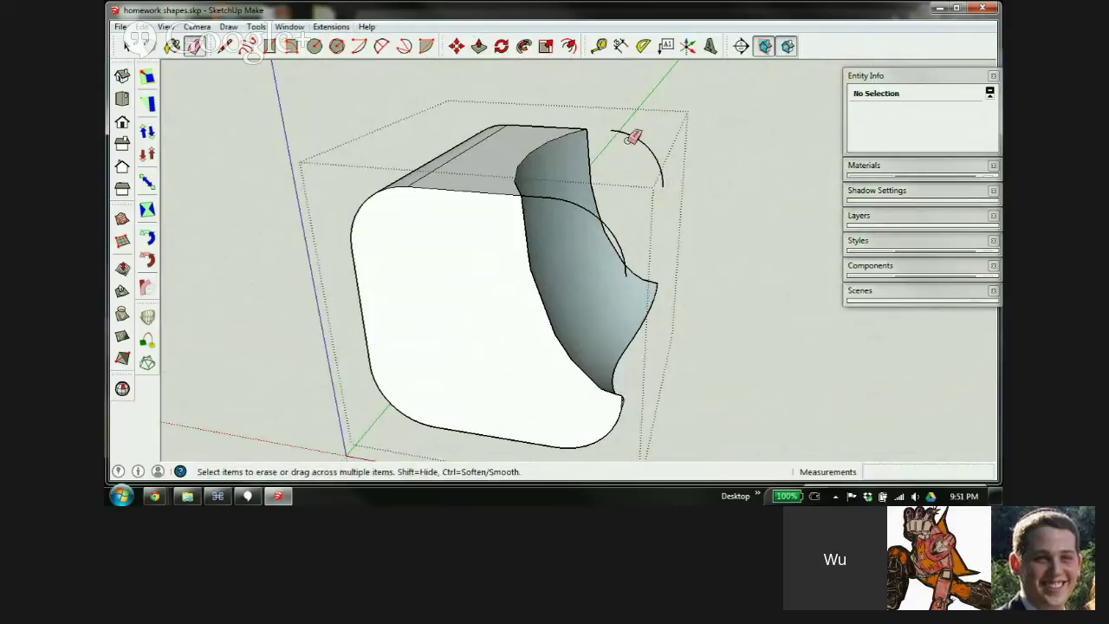
pyautogui.moveTo(631, 136); pyautogui.dragTo(640, 132)
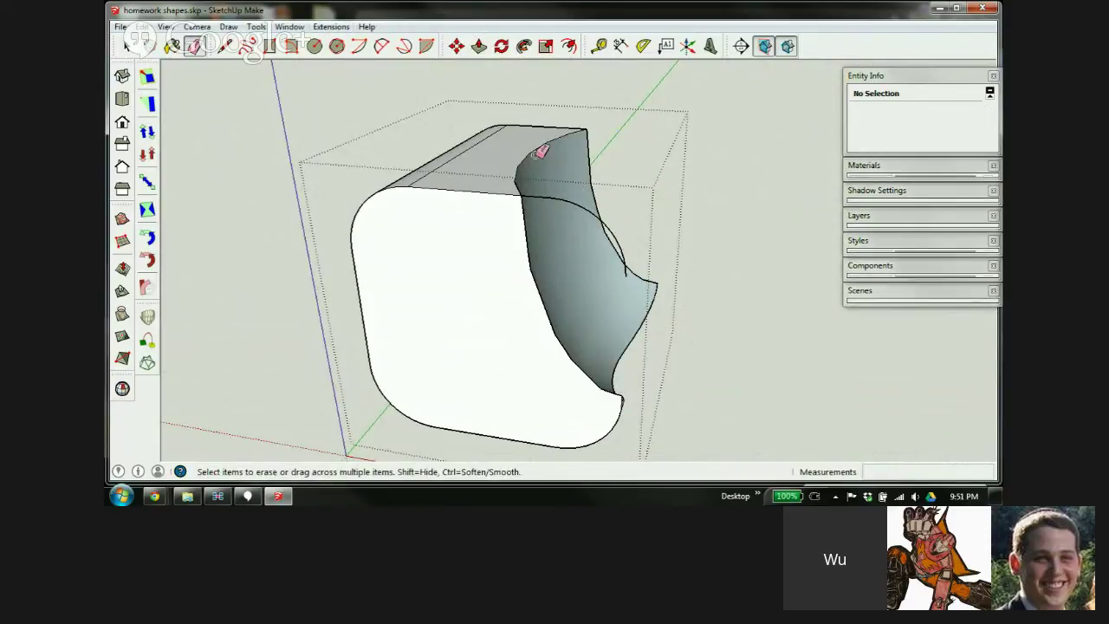
pyautogui.click(338, 28)
pyautogui.moveTo(312, 43)
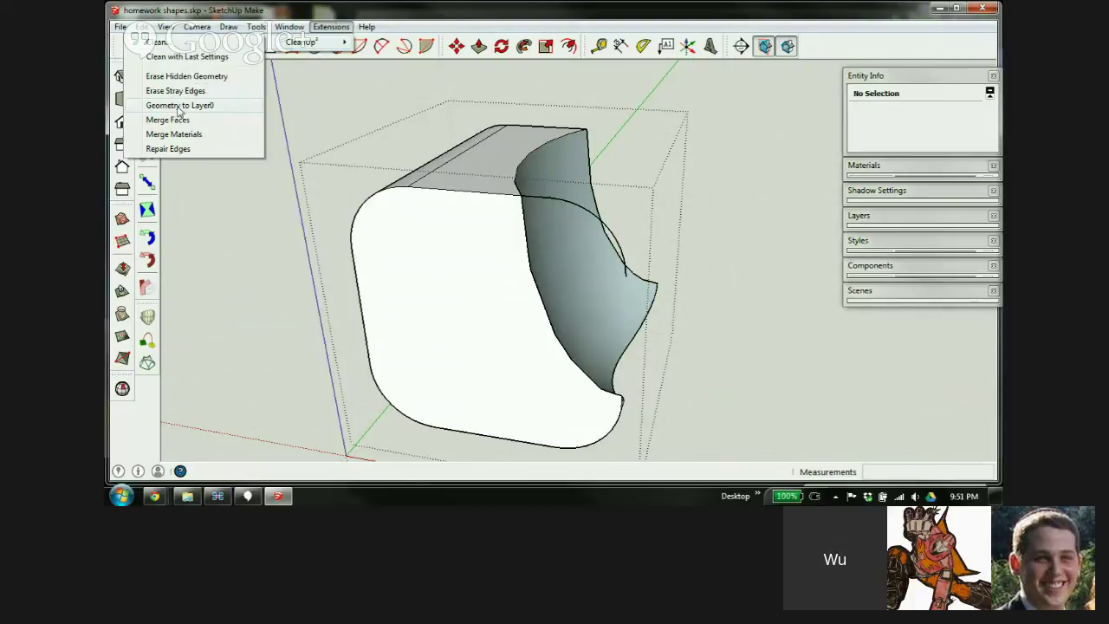
# Reverse the curved scoop surface so its white front faces point outward, then orbit to check
pyautogui.click(182, 90)
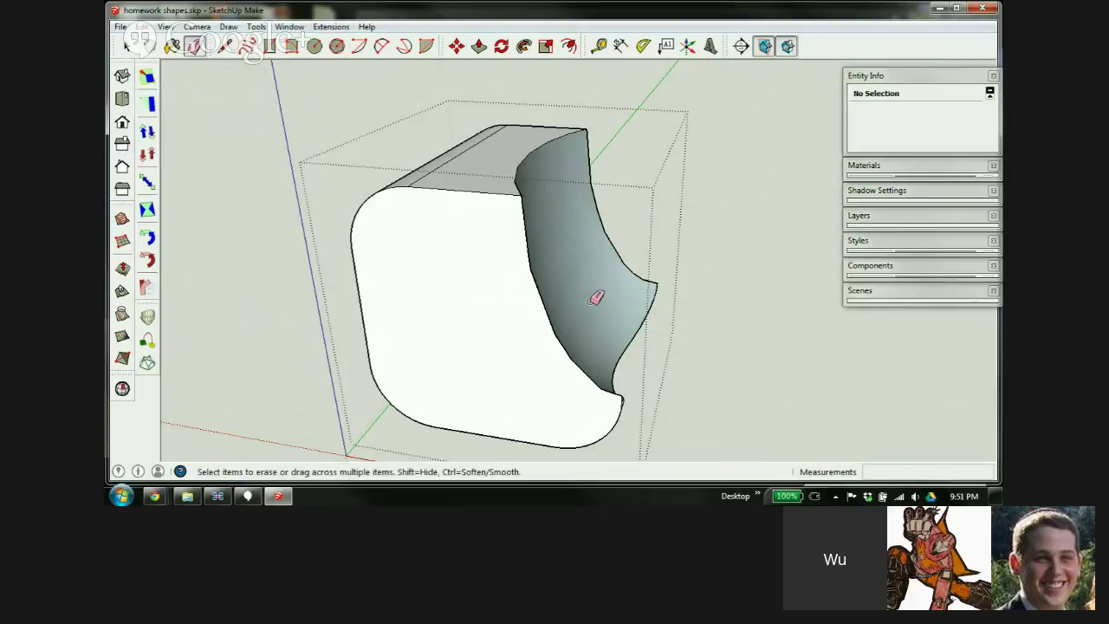
pyautogui.moveTo(595, 297)
pyautogui.mouseDown(button='middle')
pyautogui.moveTo(269, 211)
pyautogui.moveTo(304, 148)
pyautogui.moveTo(389, 310)
pyautogui.mouseUp(button='middle')
pyautogui.press('space')
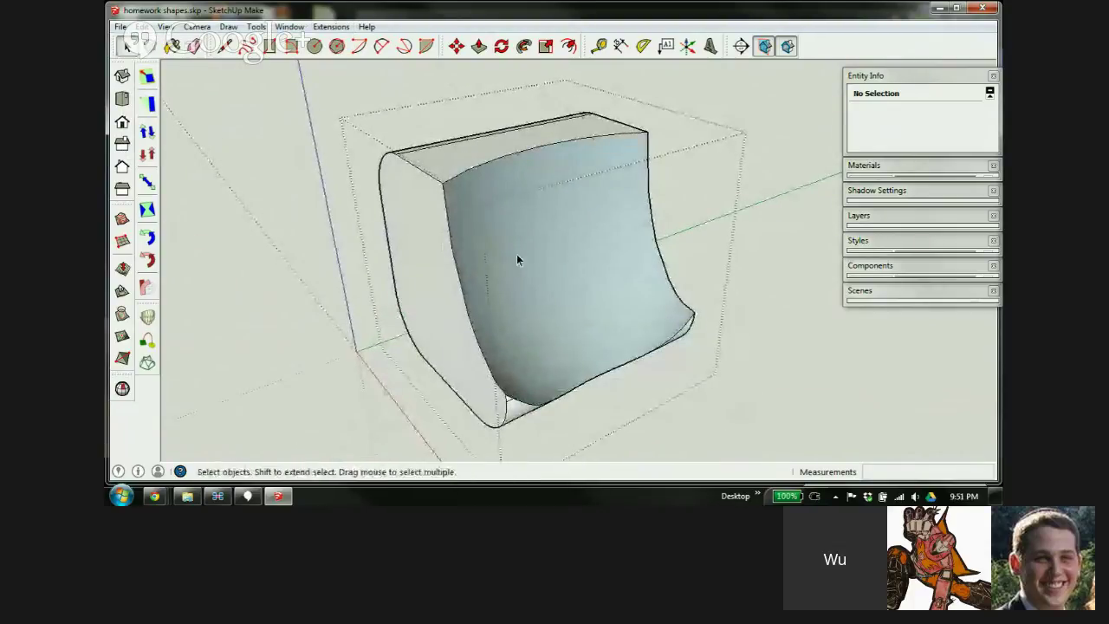
pyautogui.click(518, 251)
pyautogui.rightClick(518, 244)
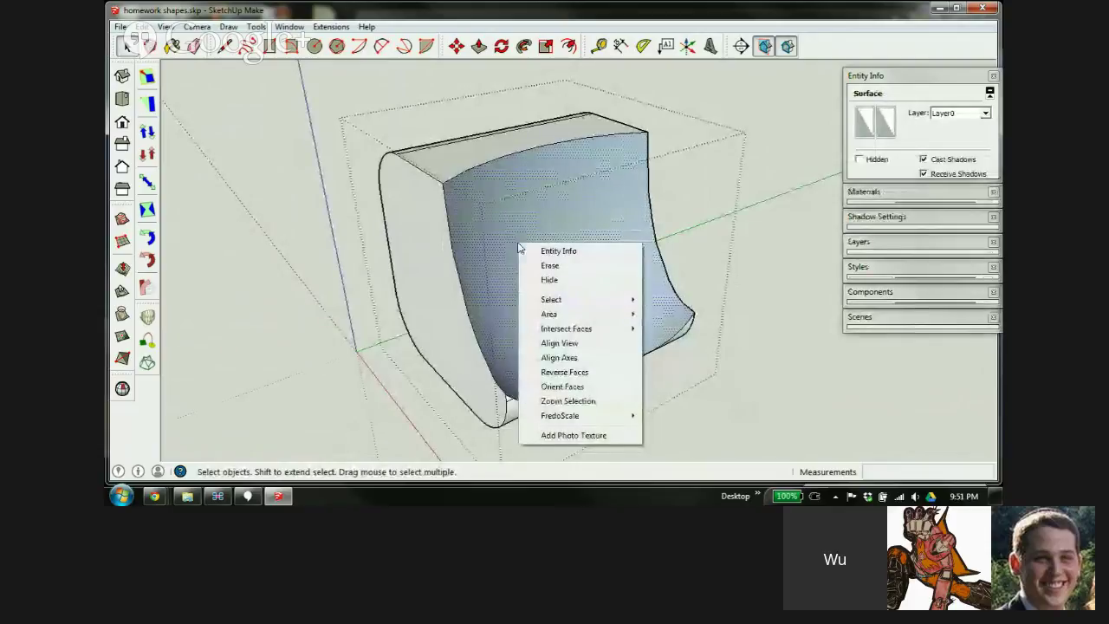
pyautogui.click(561, 371)
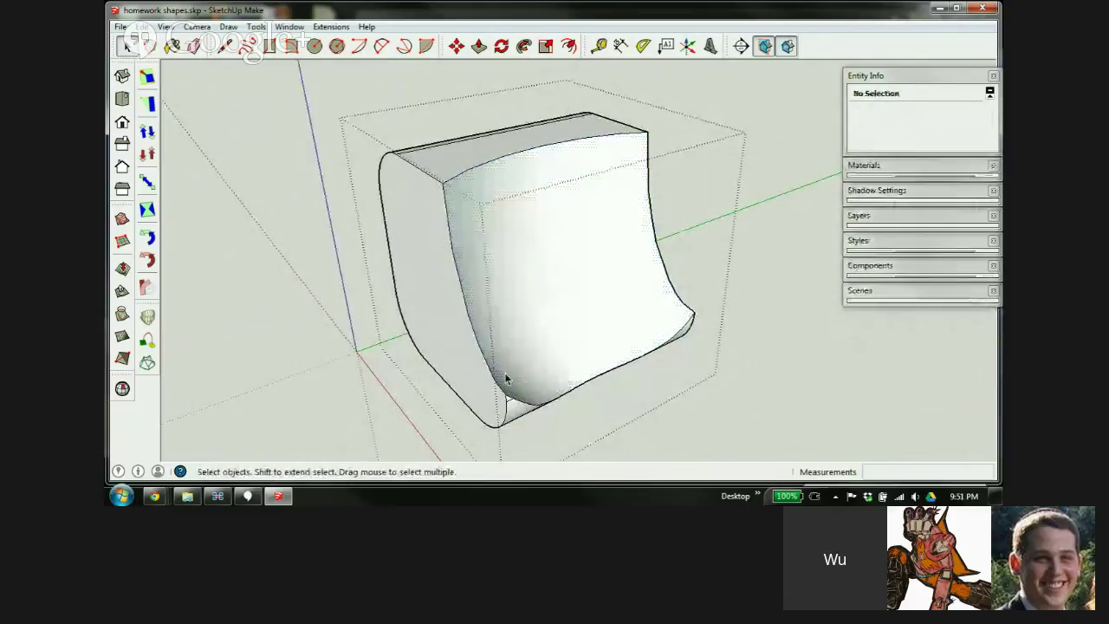
pyautogui.moveTo(507, 379); pyautogui.dragTo(569, 304, button='middle')
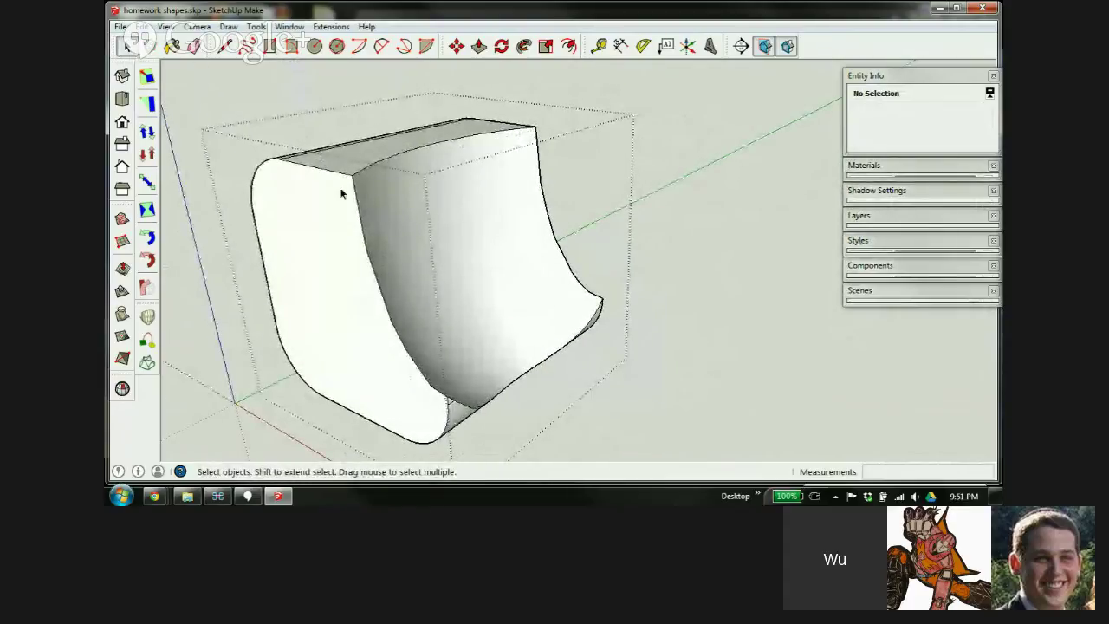
pyautogui.moveTo(433, 315); pyautogui.dragTo(345, 158, button='middle')
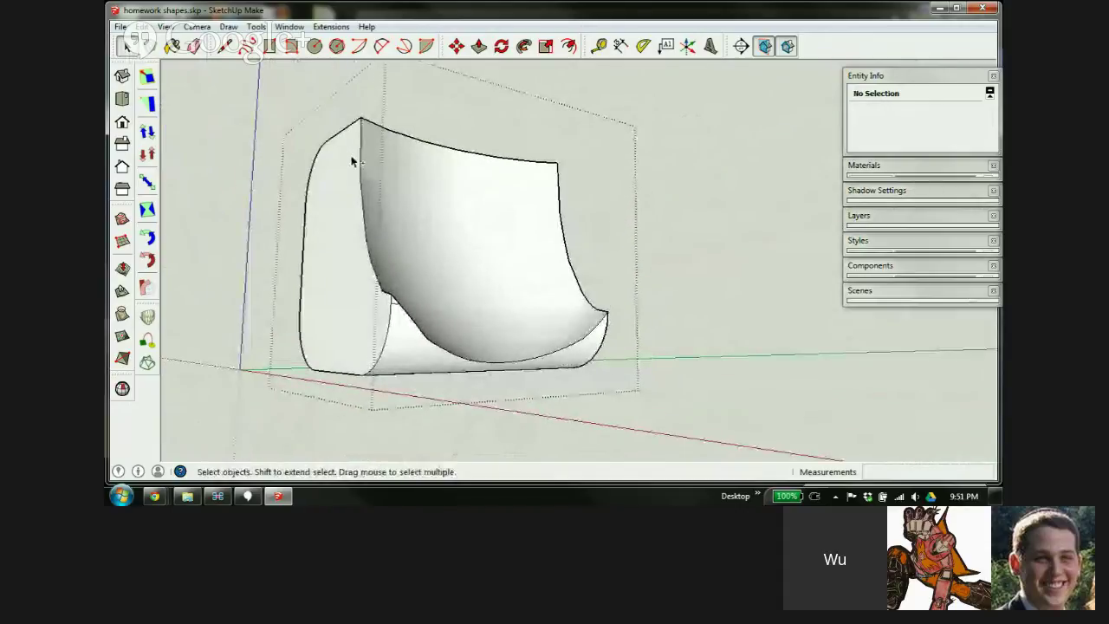
# Show hidden geometry and orbit beneath the curved scoop to inspect its surface
pyautogui.hotkey('shift', 'h')
pyautogui.scroll(4, 404, 250)
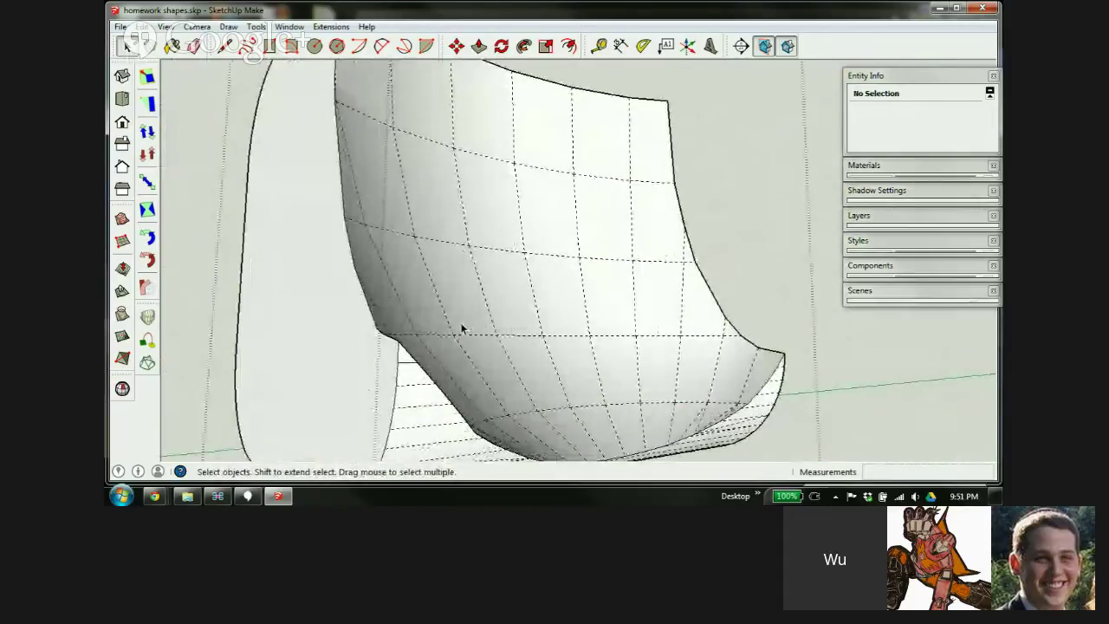
pyautogui.scroll(-5, 360, 242)
pyautogui.scroll(7, 378, 302)
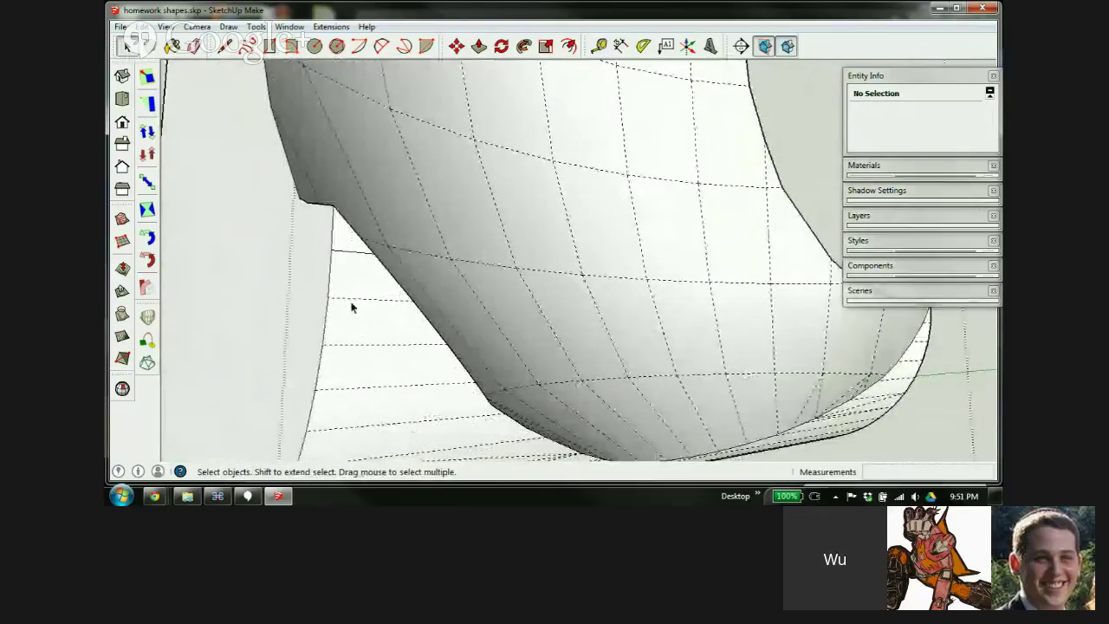
pyautogui.moveTo(344, 284)
pyautogui.mouseDown(button='middle')
pyautogui.moveTo(495, 213)
pyautogui.moveTo(389, 361)
pyautogui.moveTo(358, 356)
pyautogui.mouseUp(button='middle')
pyautogui.scroll(2, 346, 307)
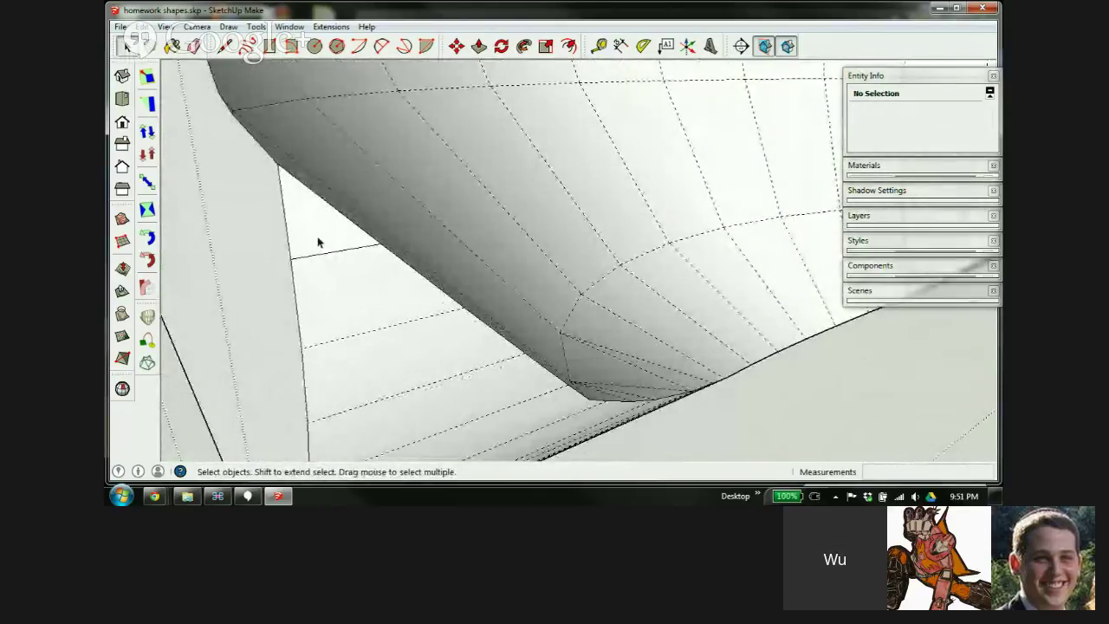
pyautogui.moveTo(358, 306); pyautogui.dragTo(292, 260, button='middle')
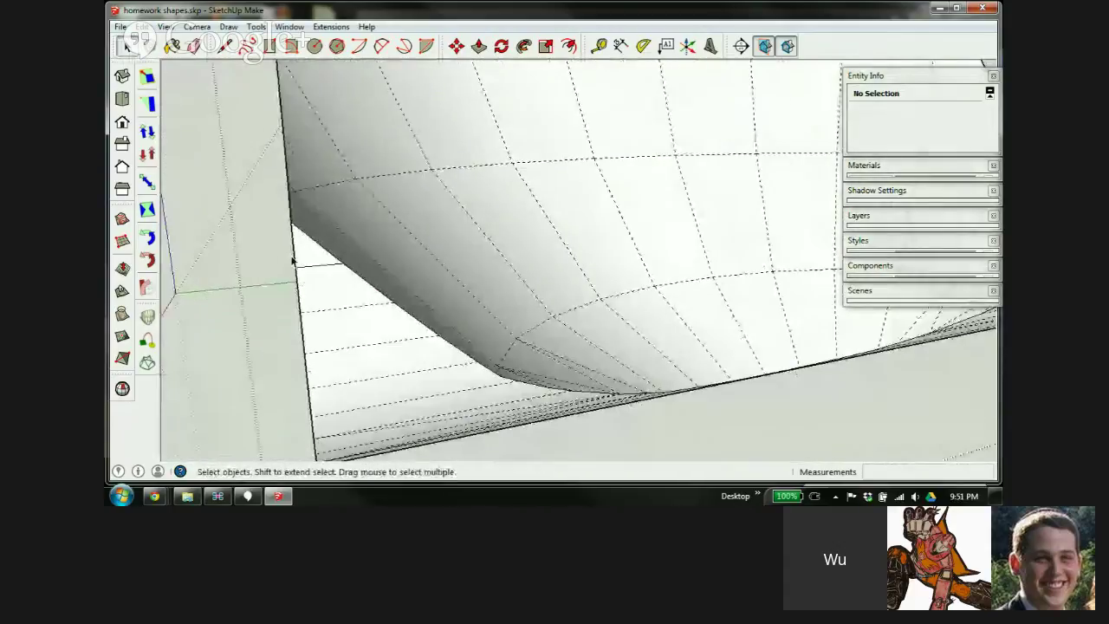
pyautogui.scroll(-5, 341, 279)
pyautogui.scroll(6, 519, 259)
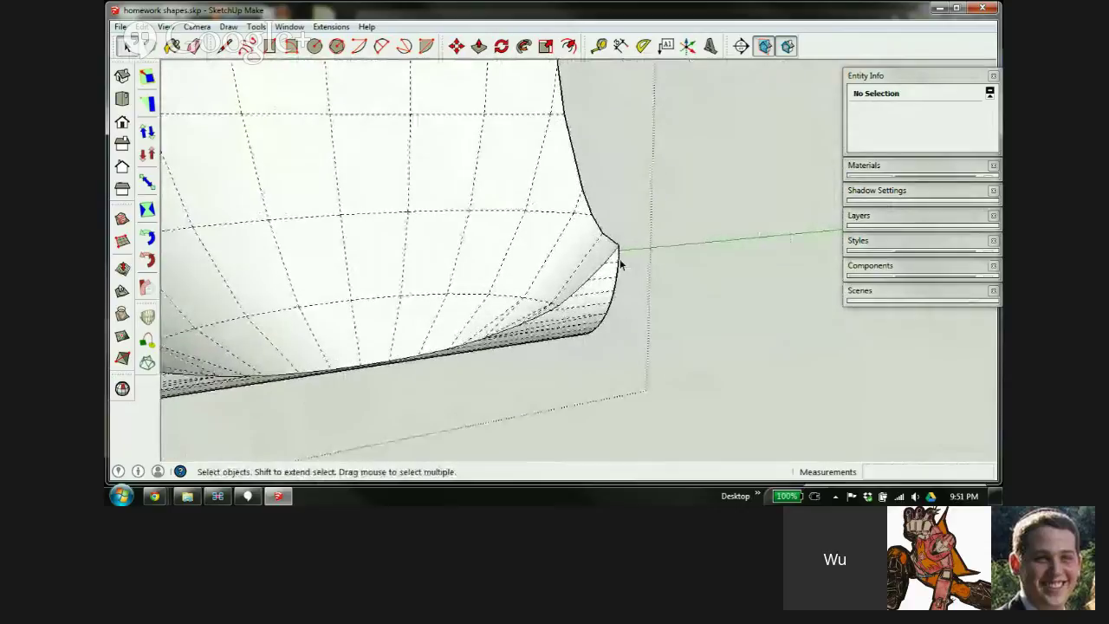
pyautogui.scroll(-8, 619, 259)
pyautogui.scroll(2, 520, 266)
pyautogui.scroll(4, 520, 266)
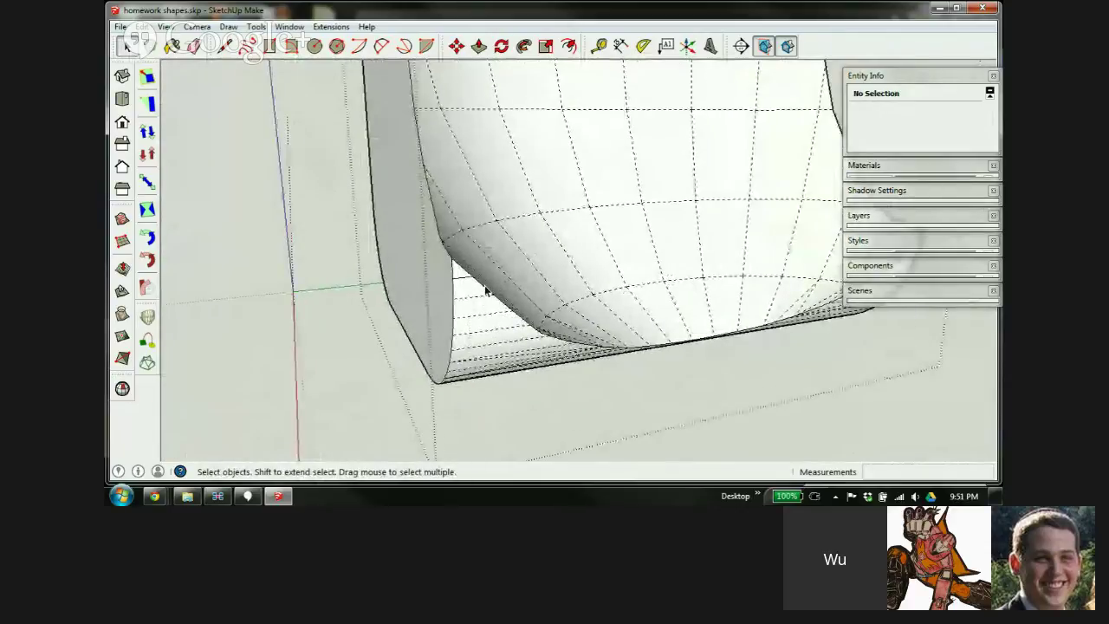
# Exit the group editing and view the scooped box beside the hollow cylinder
pyautogui.press('e')
pyautogui.scroll(1, 467, 289)
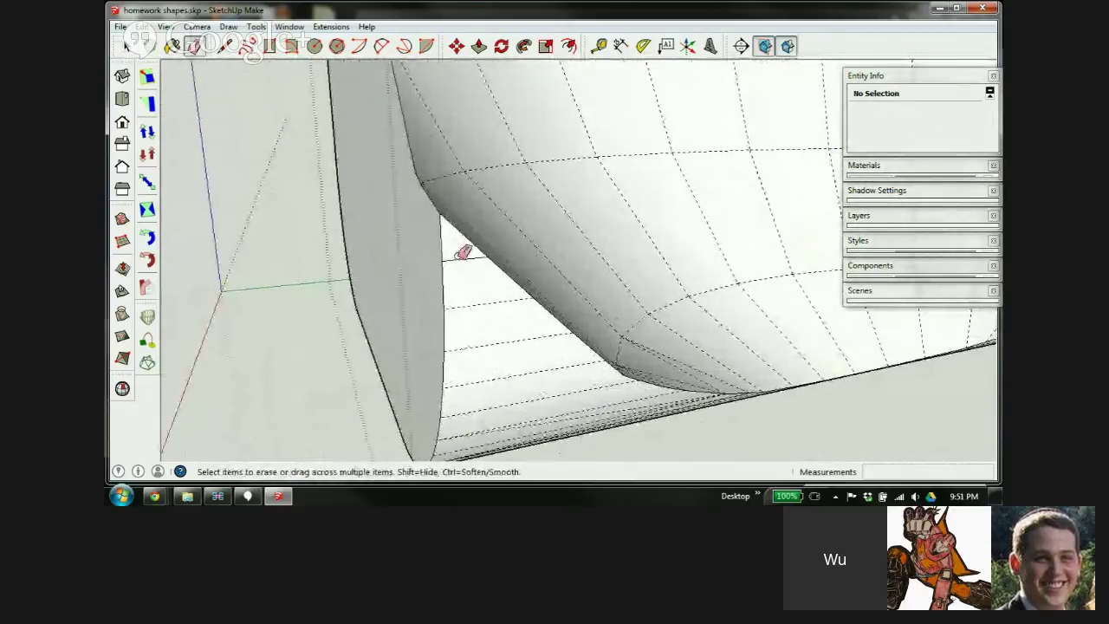
pyautogui.scroll(-8, 445, 257)
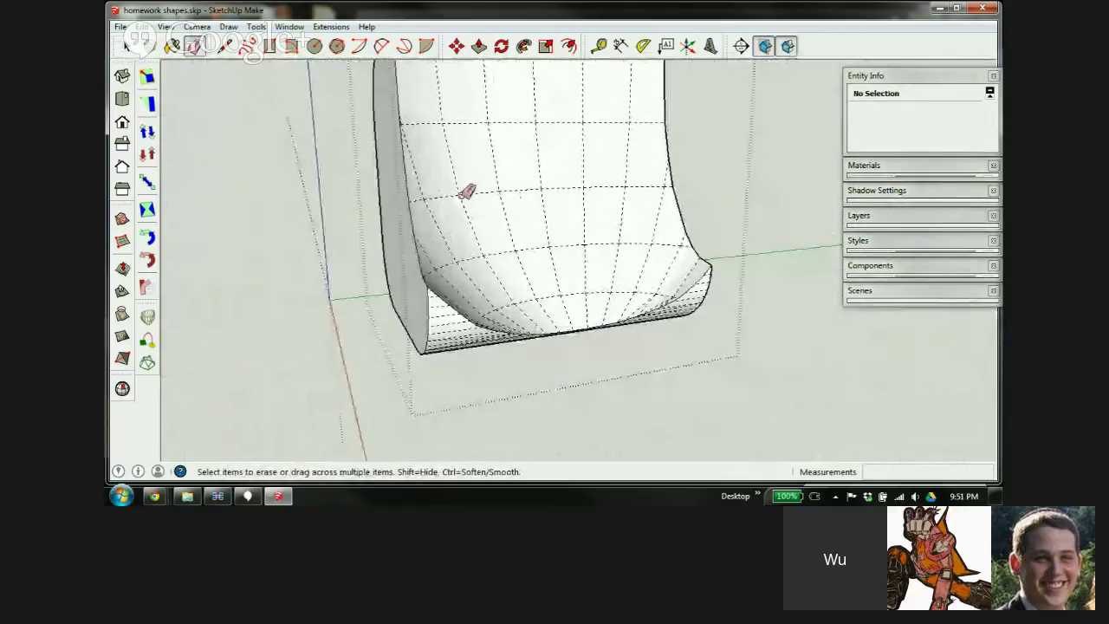
pyautogui.moveTo(458, 188)
pyautogui.mouseDown(button='middle')
pyautogui.moveTo(822, 310)
pyautogui.moveTo(985, 254)
pyautogui.moveTo(594, 29)
pyautogui.moveTo(671, 188)
pyautogui.moveTo(615, 272)
pyautogui.mouseUp(button='middle')
pyautogui.press('space')
pyautogui.scroll(-3, 449, 203)
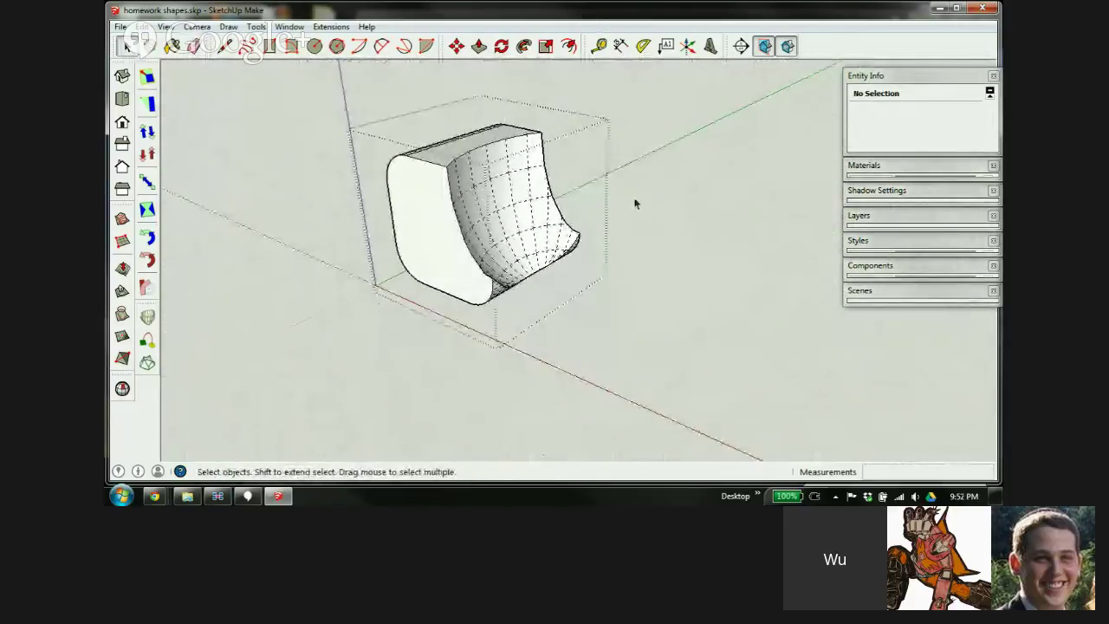
pyautogui.click(634, 205)
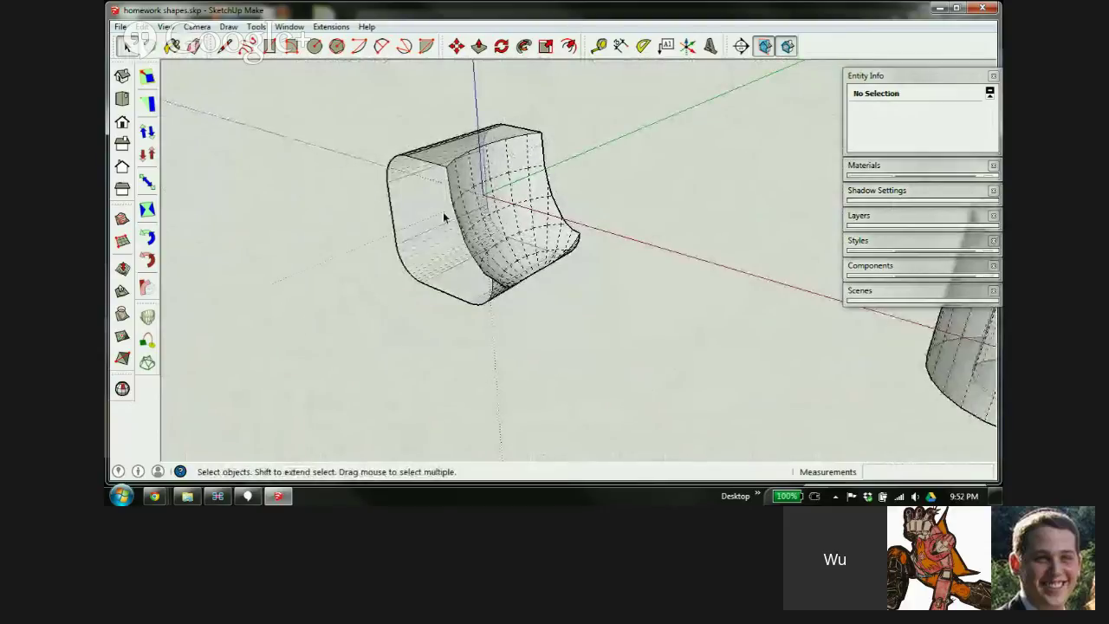
pyautogui.scroll(-5, 442, 217)
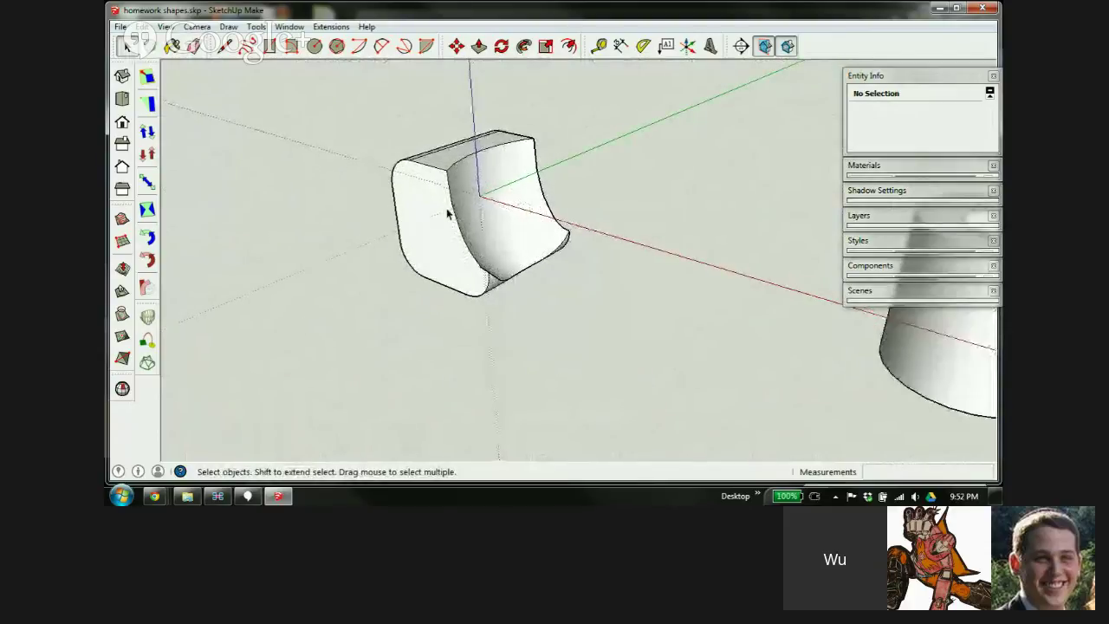
pyautogui.moveTo(439, 217); pyautogui.dragTo(595, 178, button='middle')
# Zoom out to frame the scooped box with the cylinder, horn and red stepped block
pyautogui.scroll(2, 597, 193)
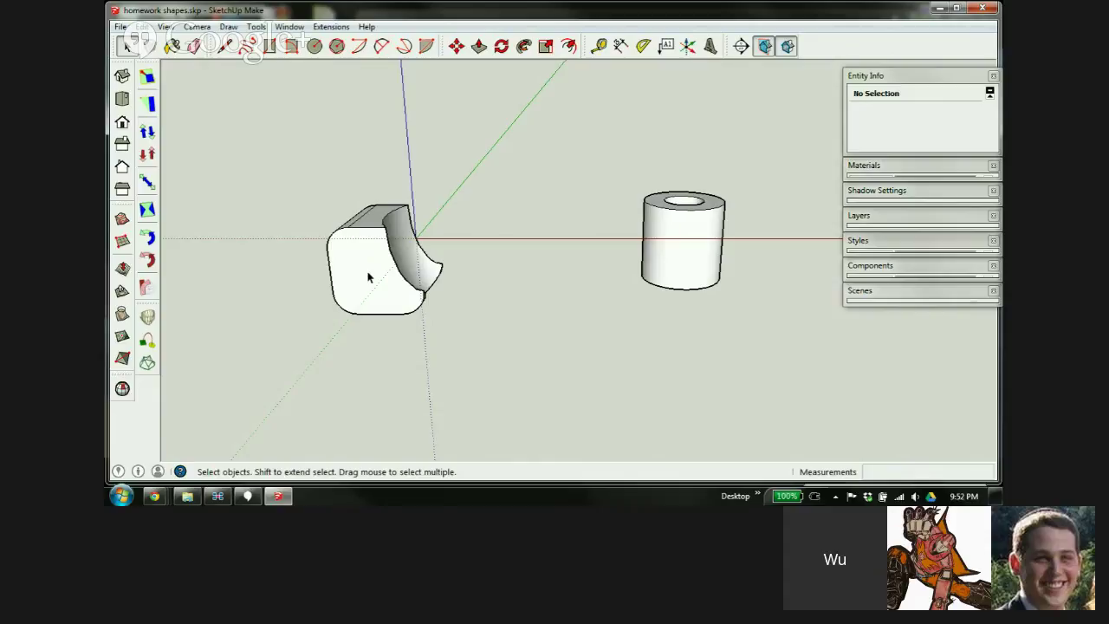
pyautogui.scroll(-5, 367, 276)
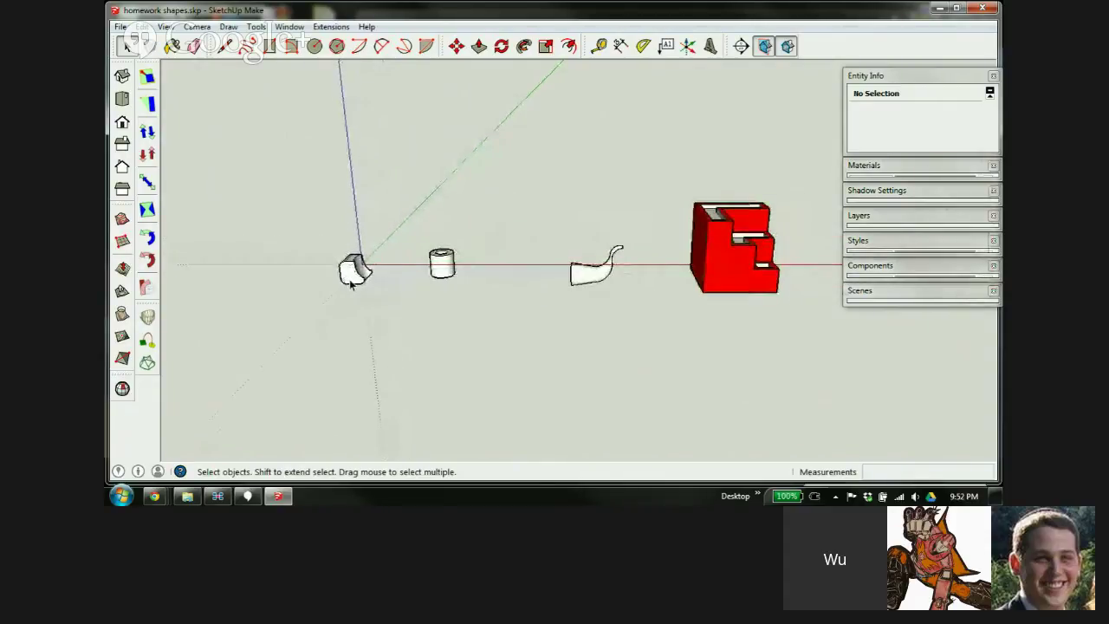
pyautogui.scroll(1, 360, 286)
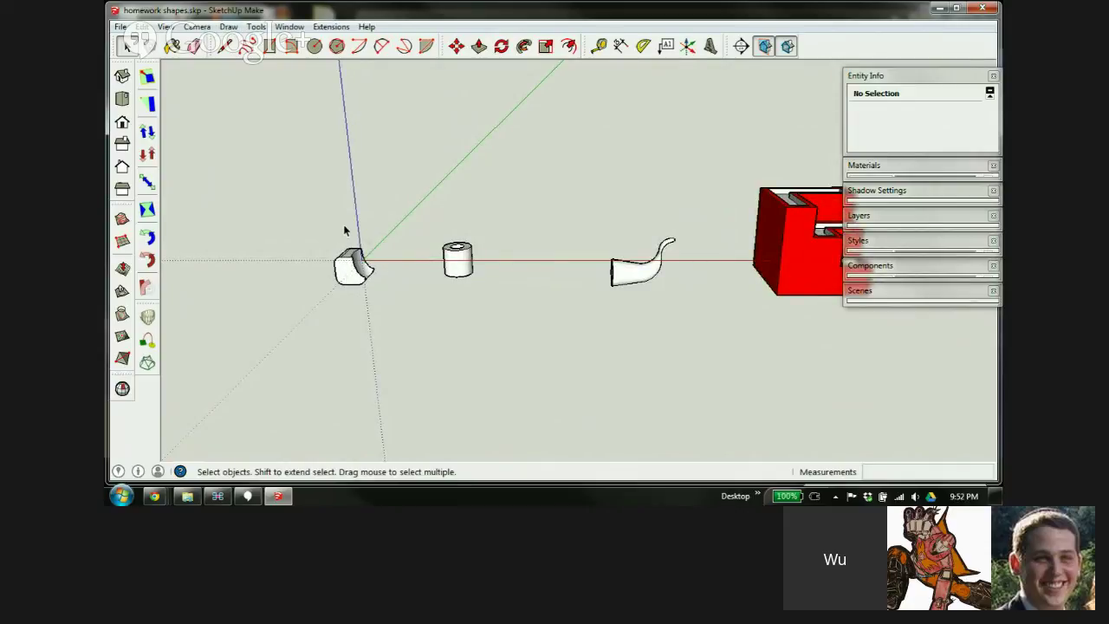
pyautogui.click(255, 26)
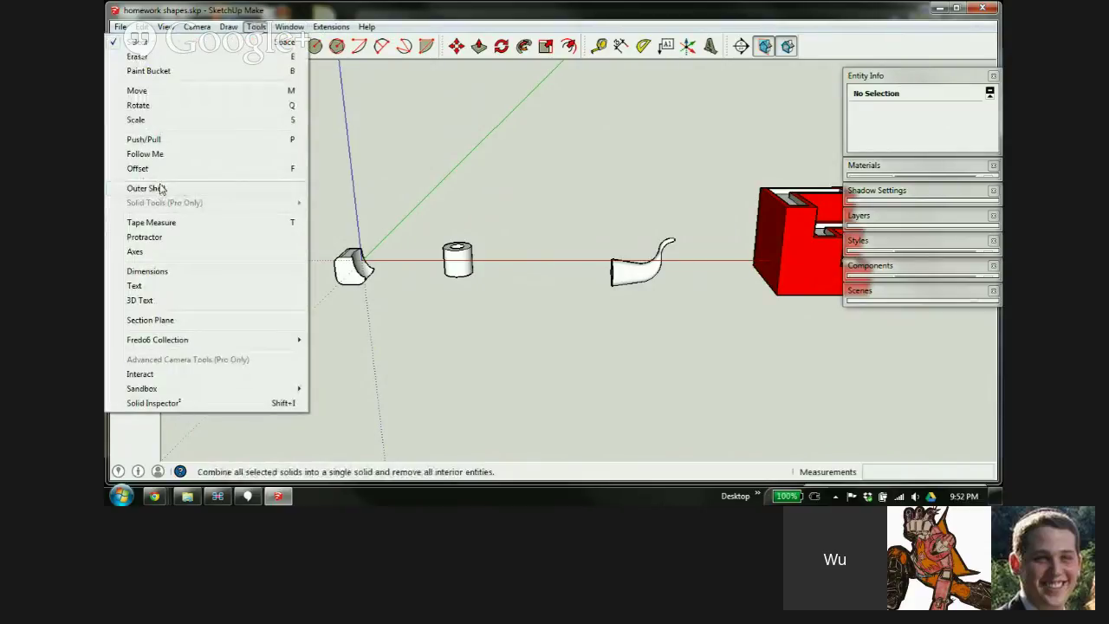
pyautogui.click(372, 226)
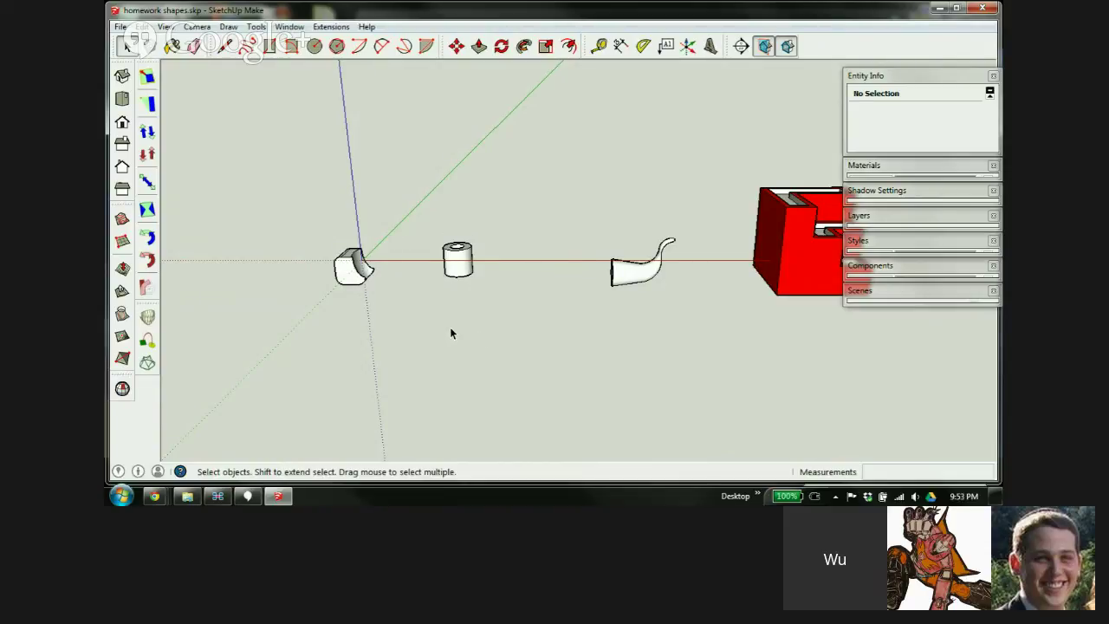
pyautogui.scroll(-3, 317, 284)
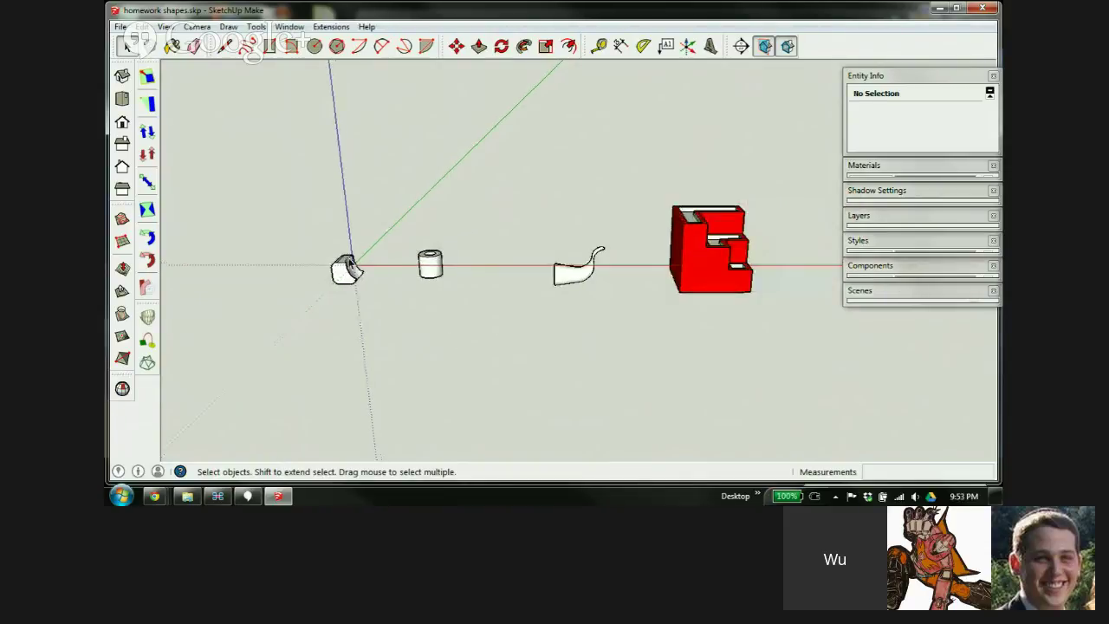
pyautogui.scroll(2, 351, 263)
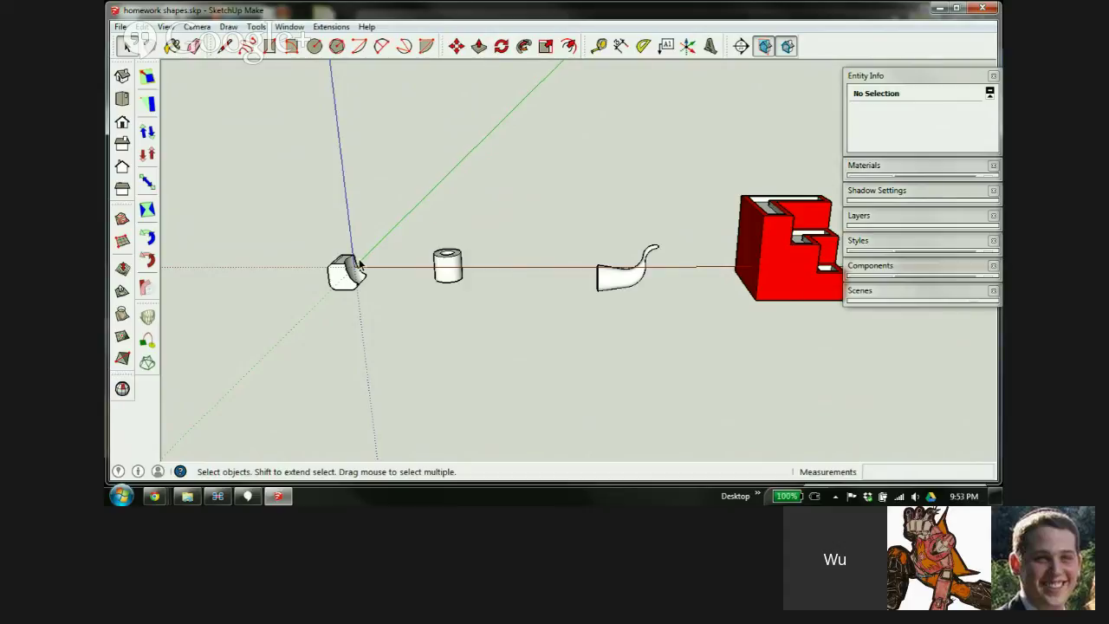
# In Explorer, go up to WuLongToys > Advanced Design Course and open Advanced Base Figure.skp
pyautogui.click(187, 496)
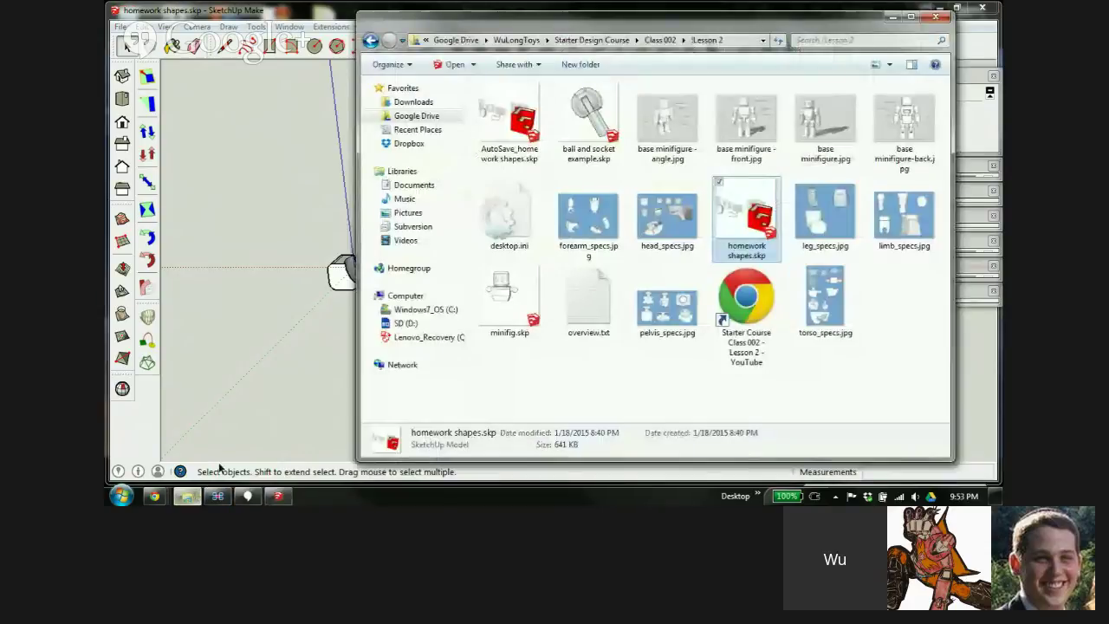
pyautogui.click(607, 44)
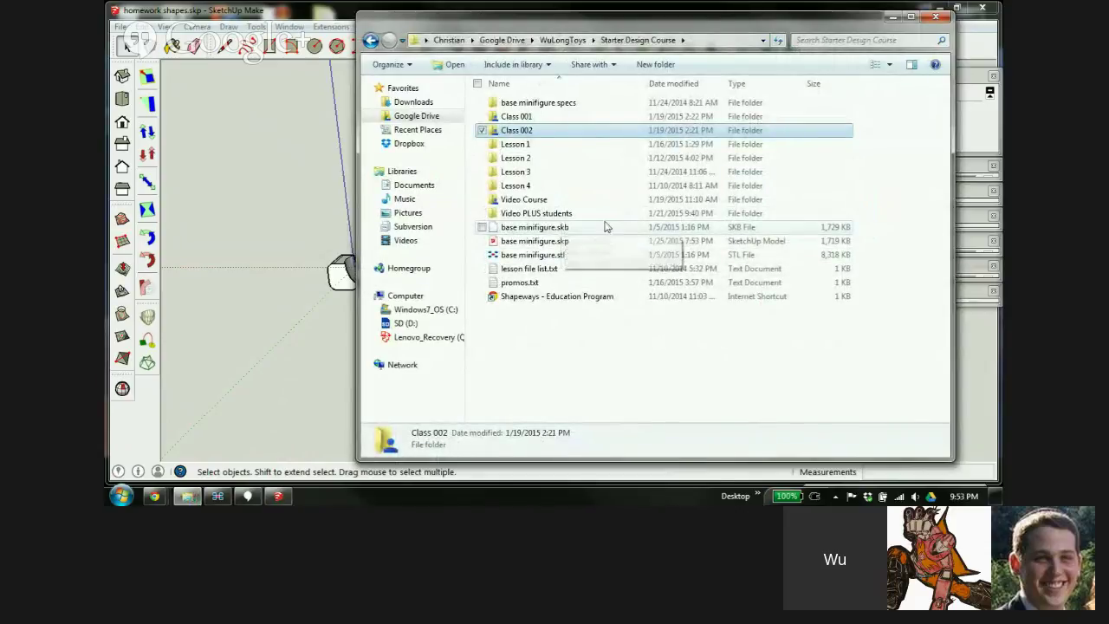
pyautogui.click(565, 41)
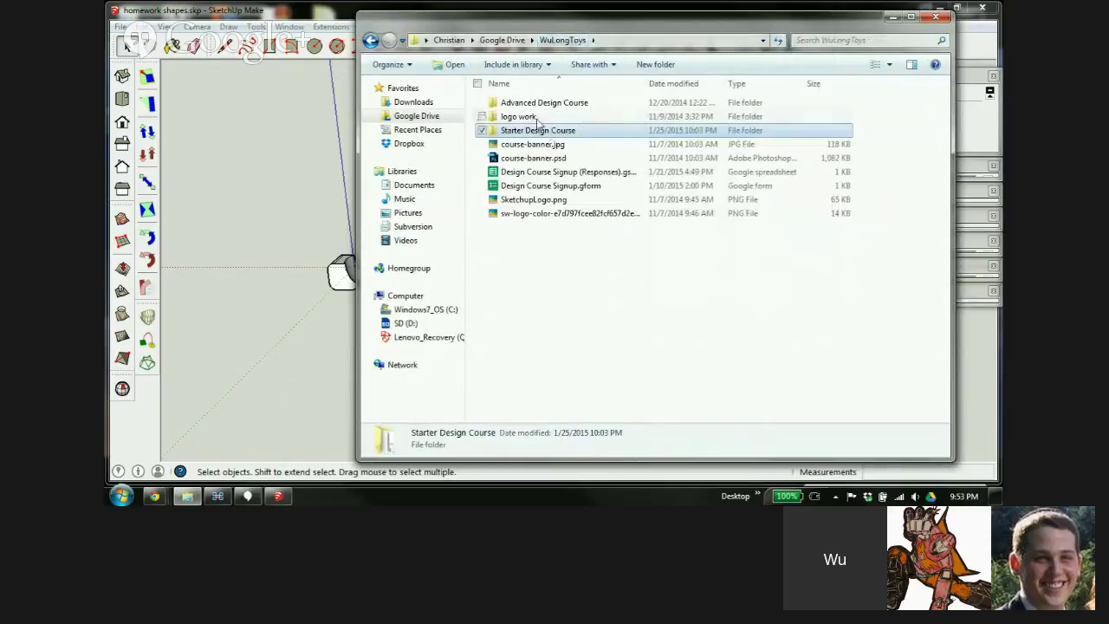
pyautogui.doubleClick(545, 101)
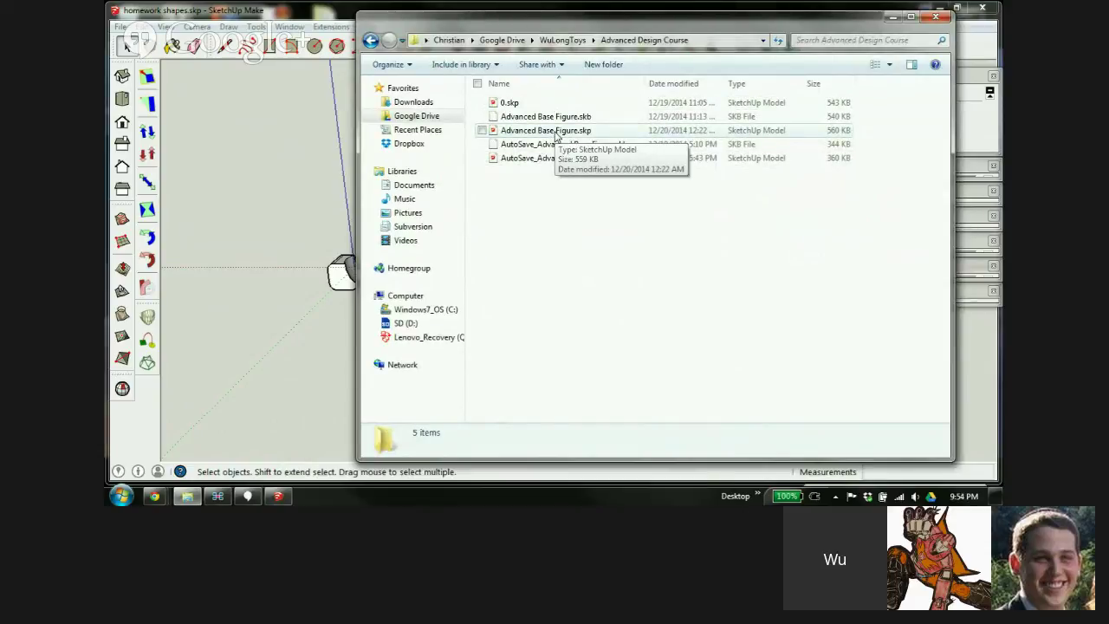
pyautogui.click(556, 132)
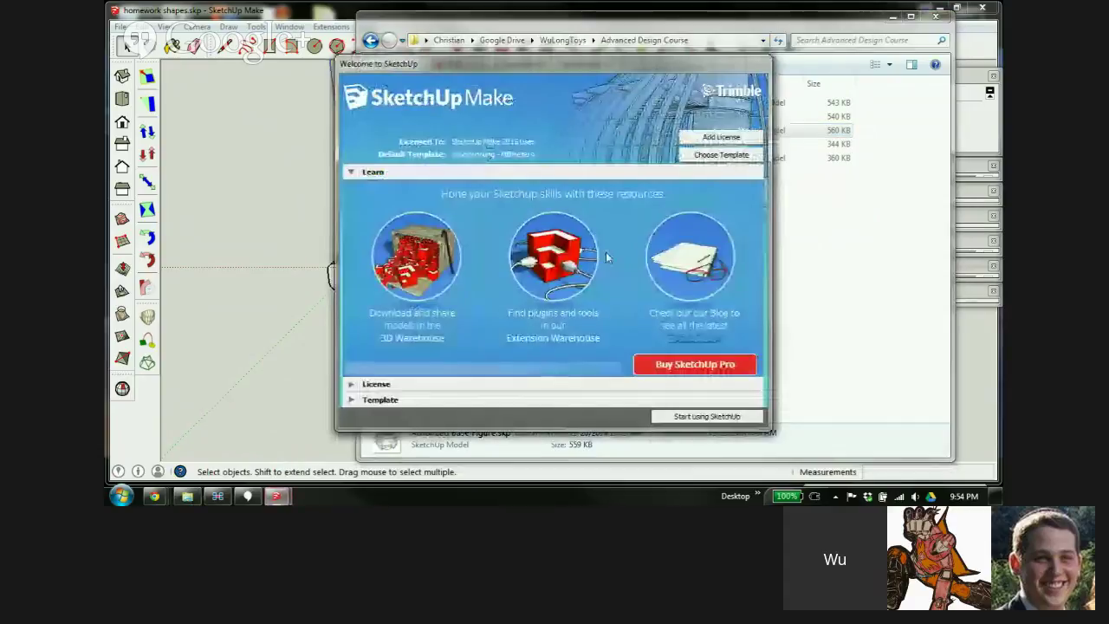
# Orbit the Advanced Base Figure model, close it, and return to the homework shapes window
pyautogui.click(711, 419)
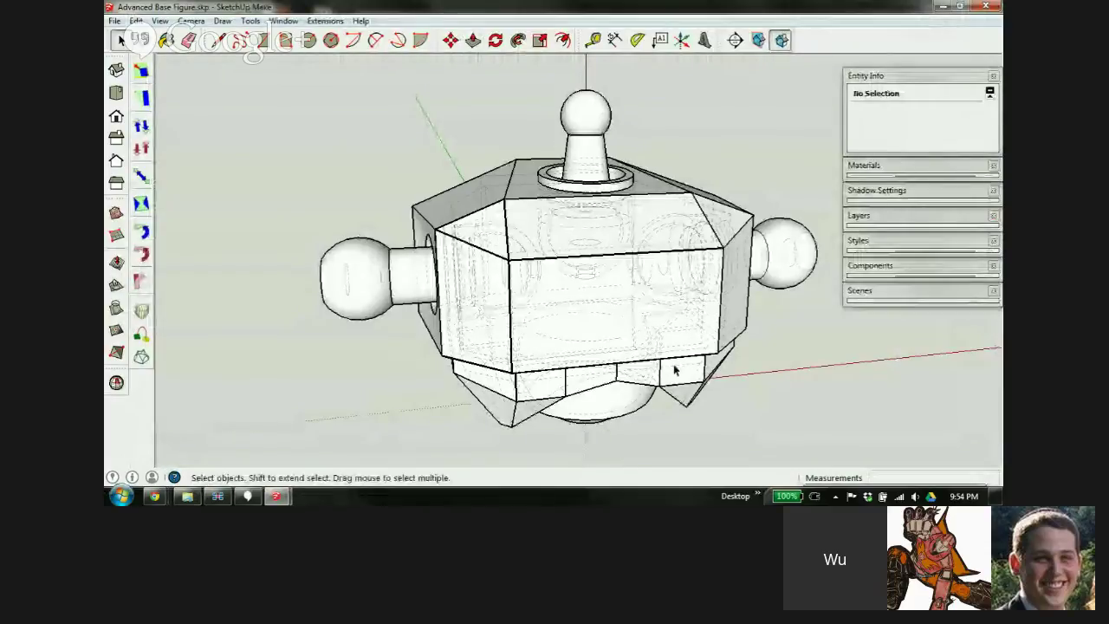
pyautogui.moveTo(674, 369); pyautogui.dragTo(780, 260, button='middle')
pyautogui.click(986, 6)
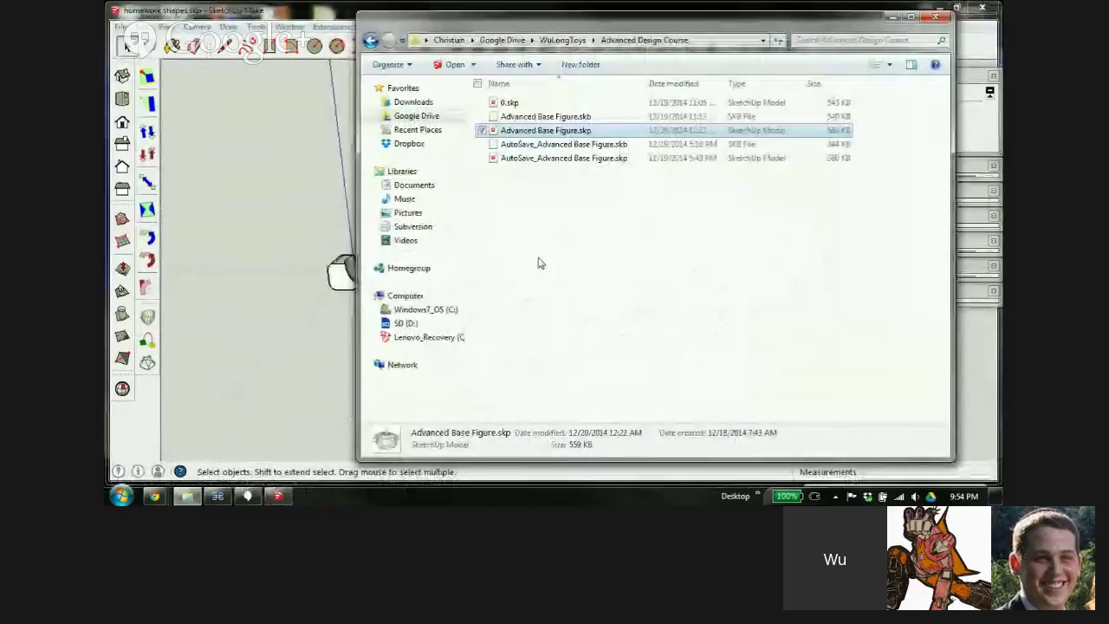
pyautogui.click(280, 11)
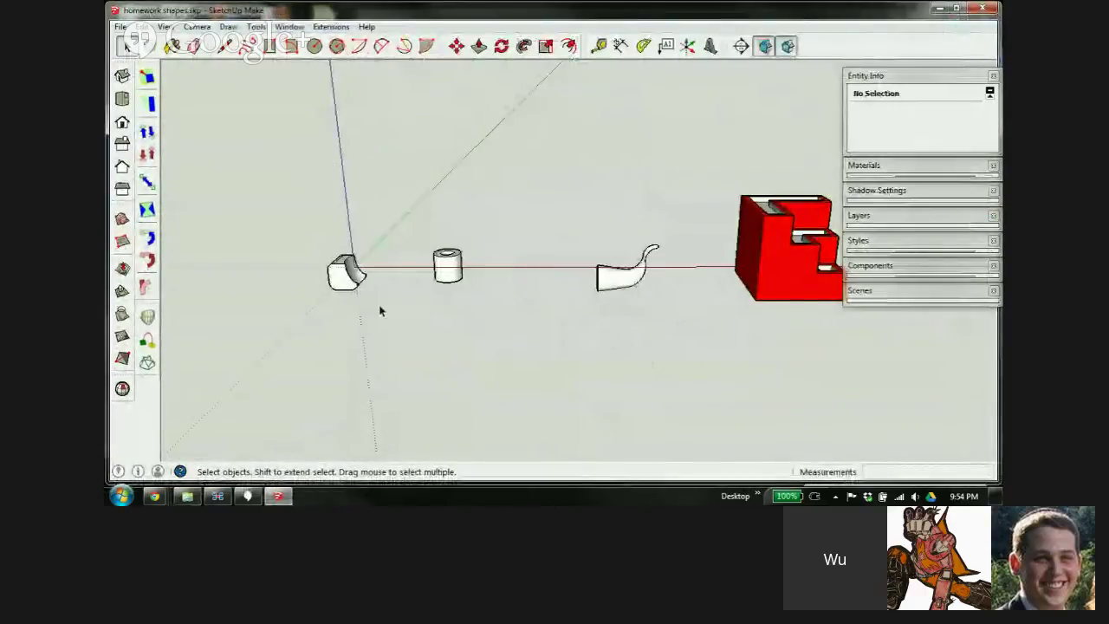